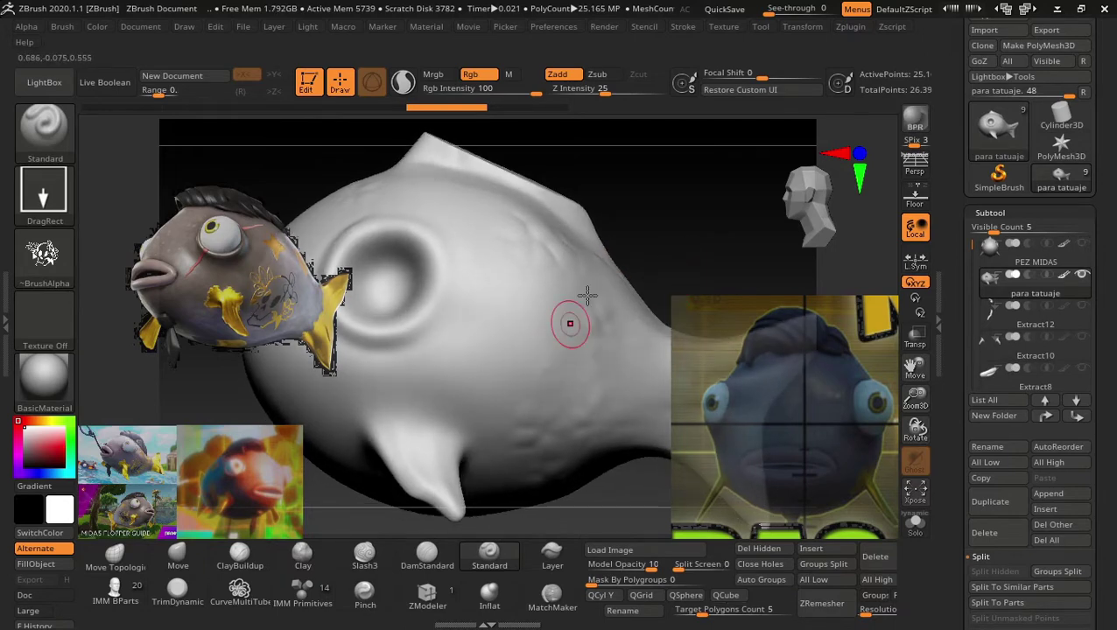
Rotate the fish to show its tail side and switch to MaskLasso for the skull tattoo.
drag(644, 242, 508, 354)
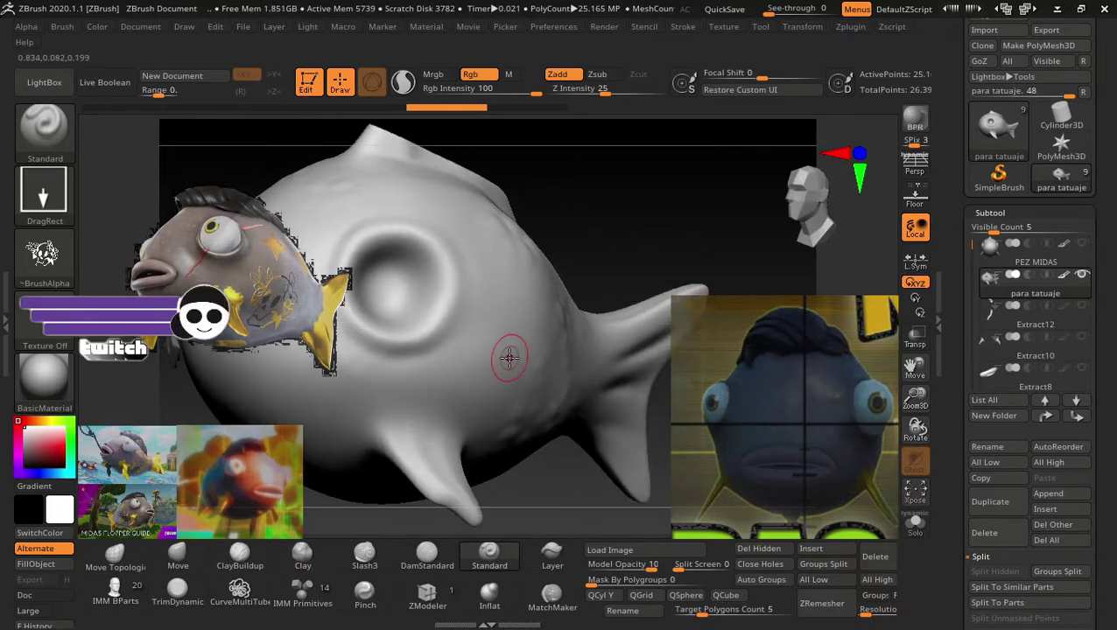
drag(626, 236, 581, 276)
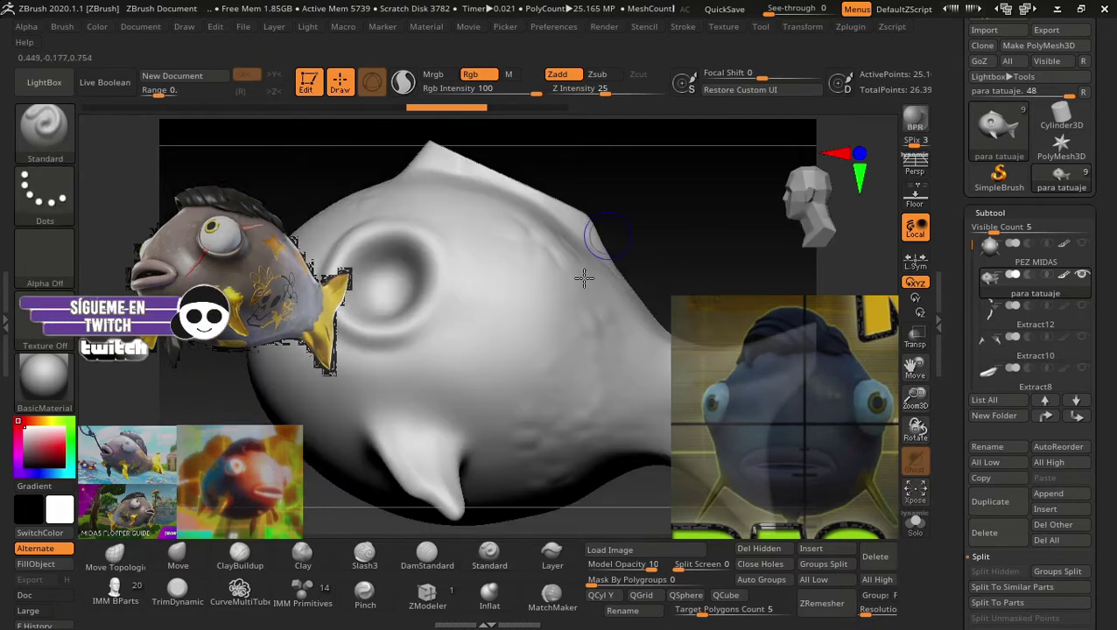
mouse_move(663, 249)
mouse_down()
mouse_move(636, 212)
mouse_move(524, 343)
mouse_up()
key(ctrl)
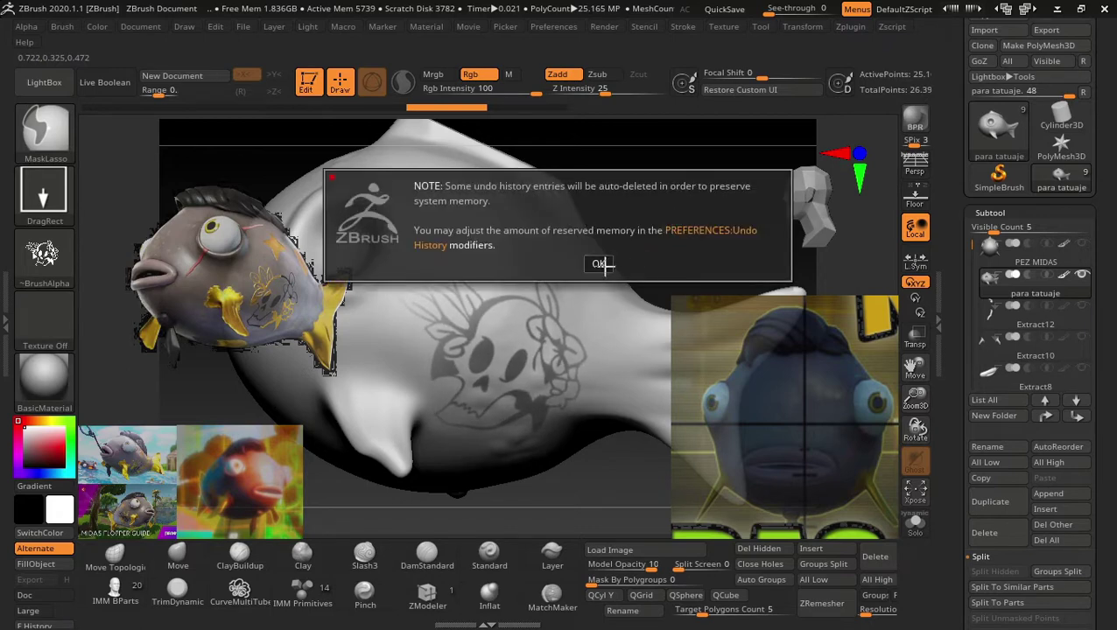
Dismiss the undo note, clear the mask, and re-mask the skull tattoo at Focal Shift -100.
click(600, 263)
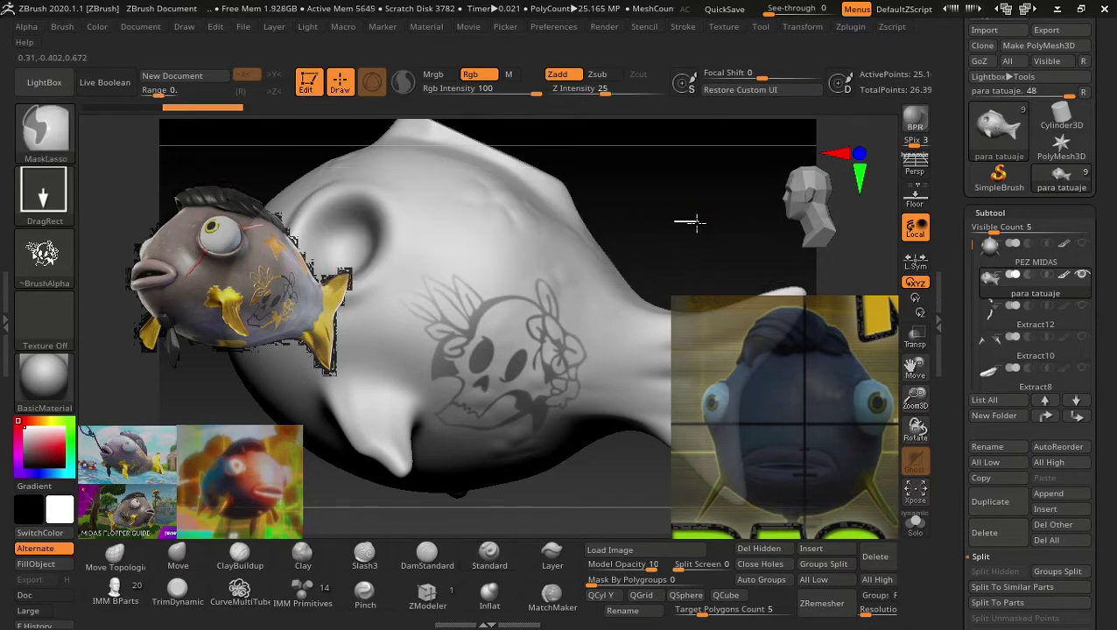
ctrl+drag(691, 224, 694, 223)
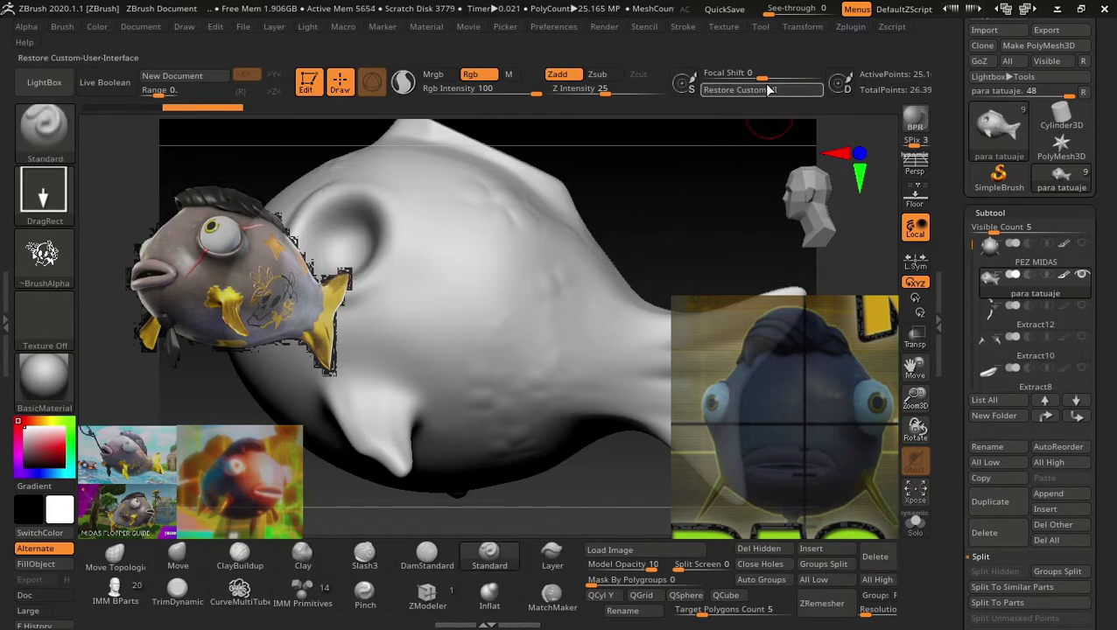
key(ctrl)
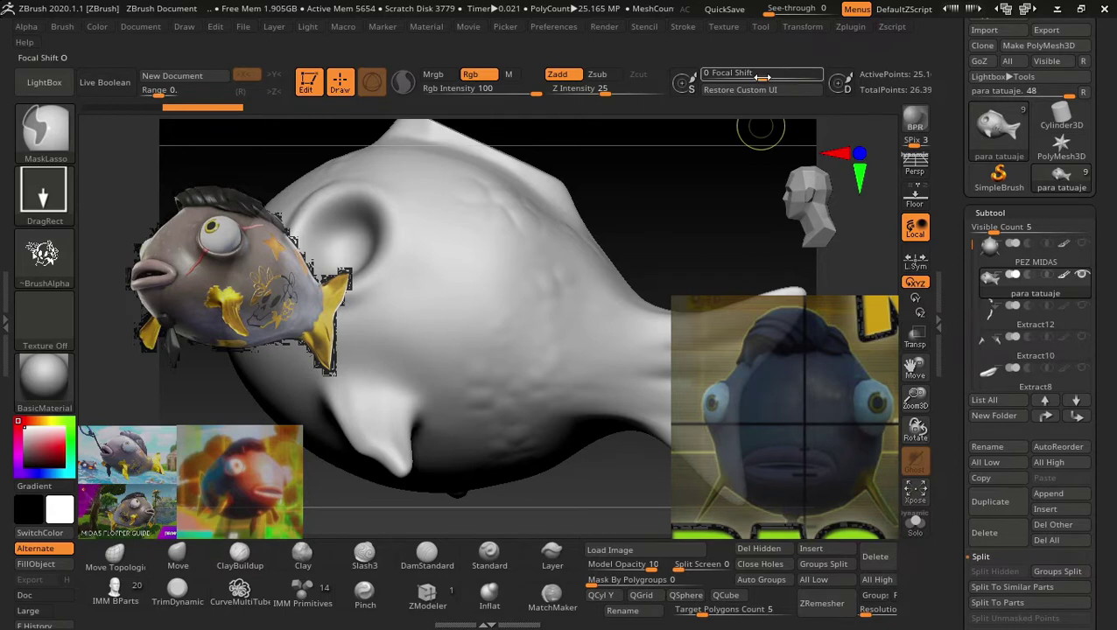
drag(761, 77, 700, 77)
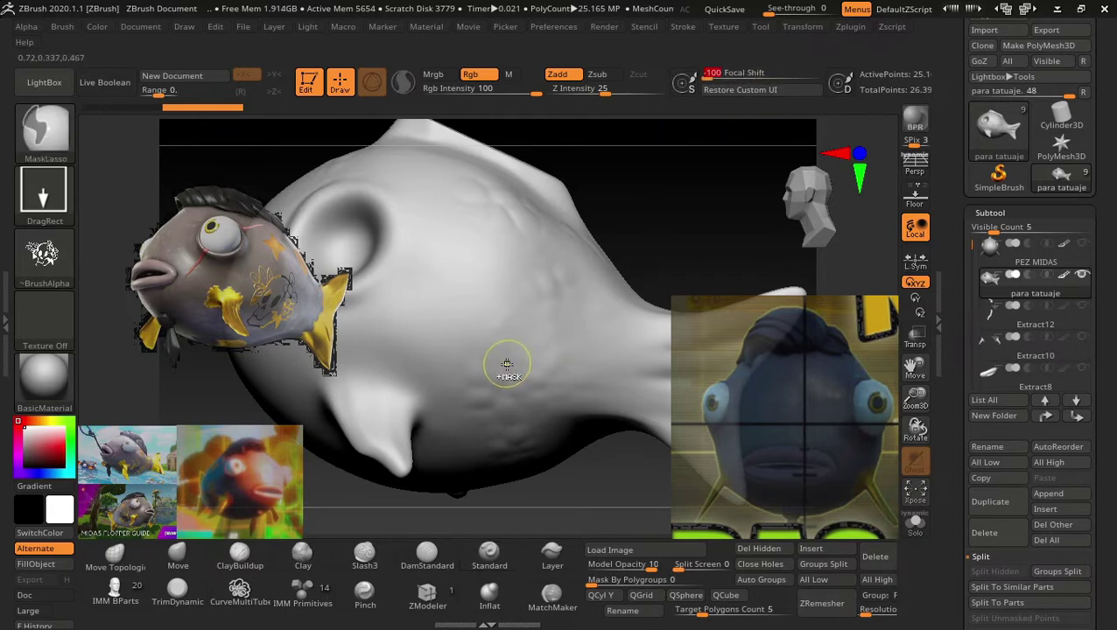
ctrl+drag(507, 364, 532, 187)
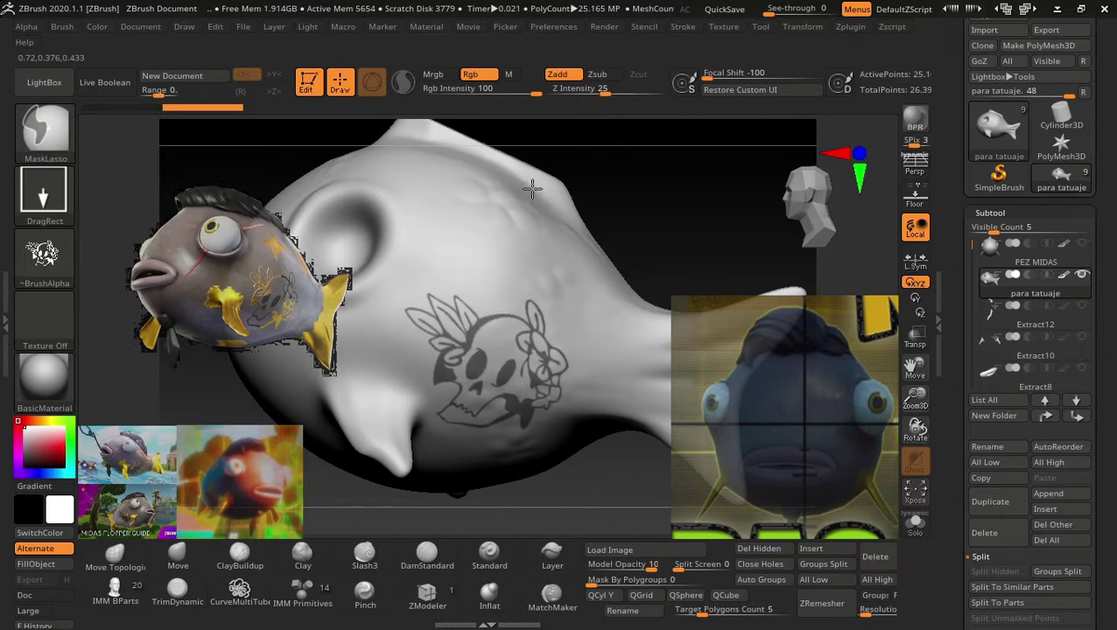
mouse_move(663, 191)
mouse_down()
mouse_move(649, 212)
mouse_move(620, 195)
mouse_move(637, 212)
mouse_move(709, 237)
mouse_move(676, 227)
mouse_move(643, 191)
mouse_move(643, 279)
mouse_move(660, 336)
mouse_up()
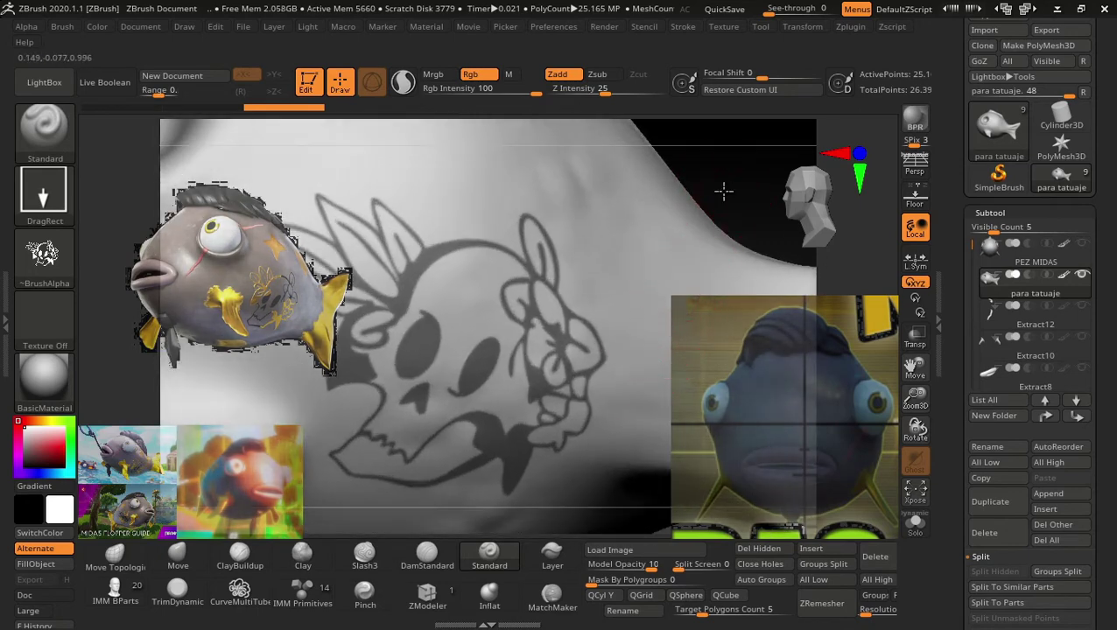
Zoom in on the skull tattoo and scroll the tray to the Merge, Remesh and Extract options.
mouse_move(723, 191)
mouse_down()
mouse_move(643, 204)
mouse_move(653, 204)
mouse_move(653, 237)
mouse_up()
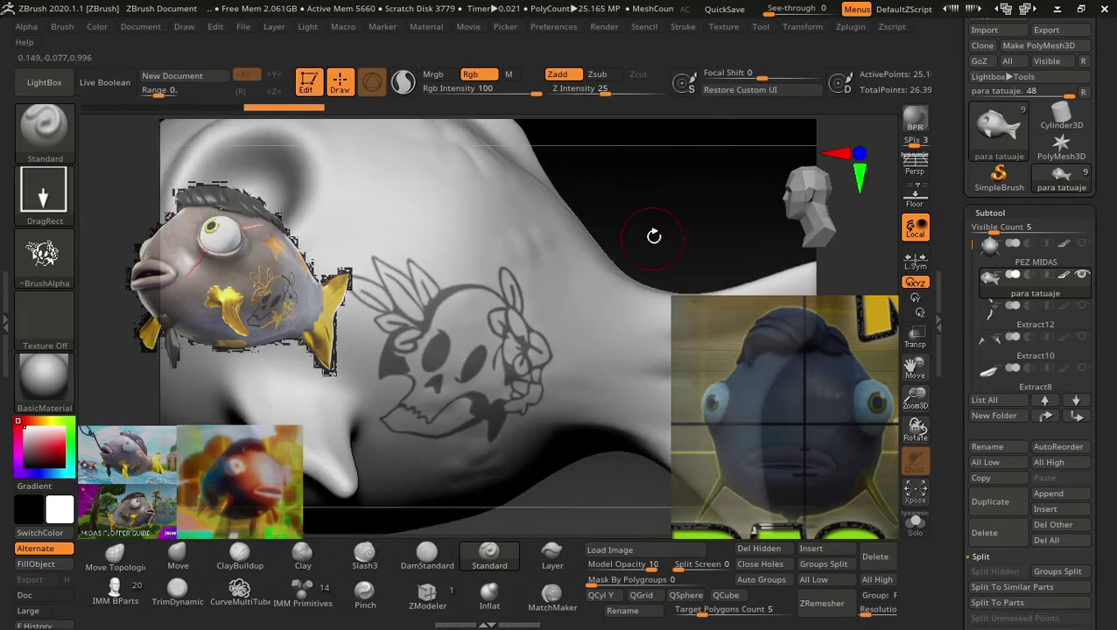
scroll(1114, 382, down, 5)
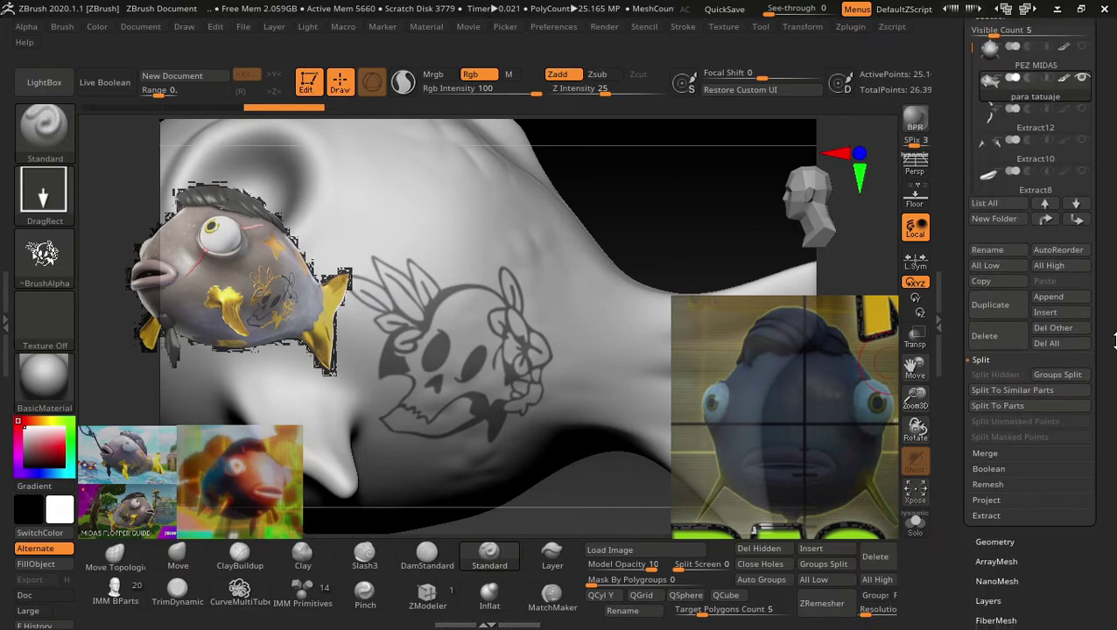
scroll(1113, 381, down, 2)
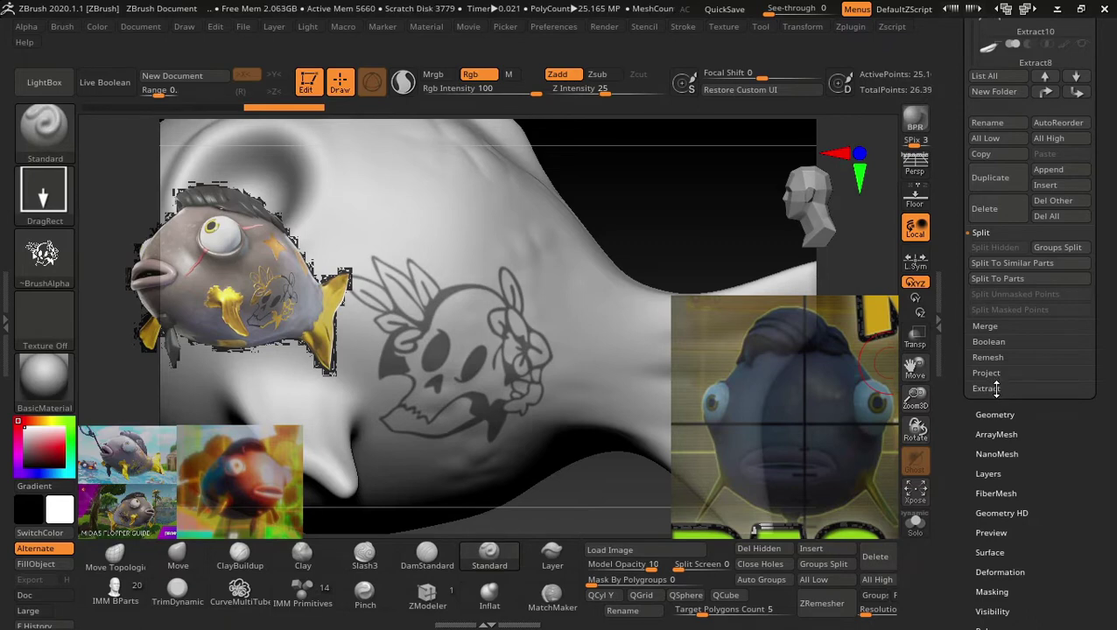
Extract the masked tattoo as a shell and preview it at near-zero thickness.
click(996, 390)
click(993, 332)
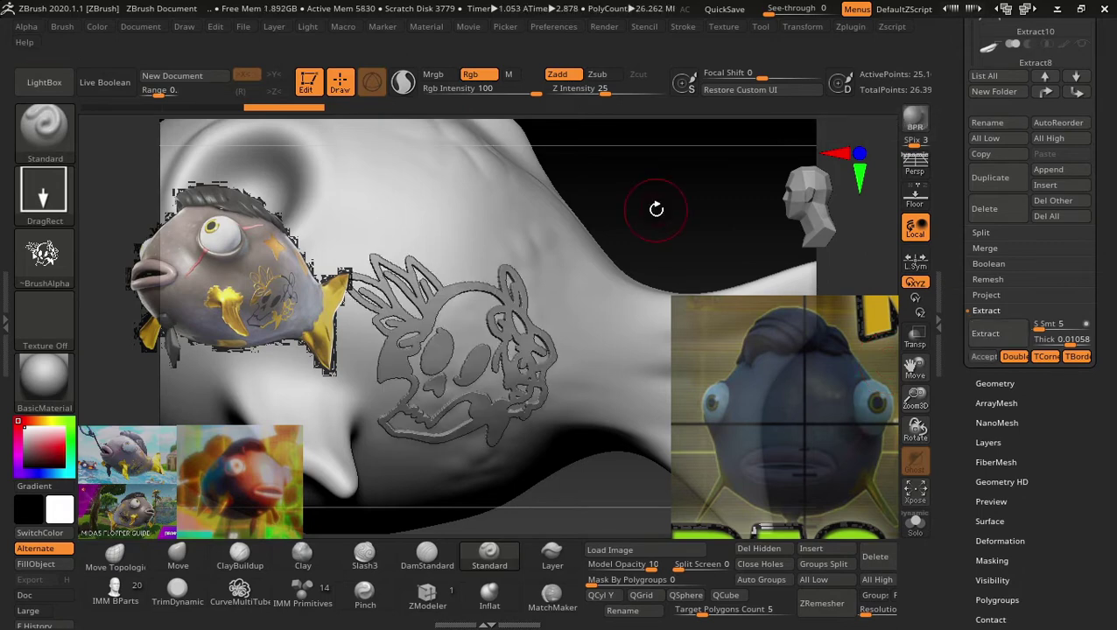
mouse_move(656, 208)
mouse_down()
mouse_move(644, 187)
mouse_move(674, 197)
mouse_move(718, 257)
mouse_move(756, 182)
mouse_move(683, 157)
mouse_move(717, 179)
mouse_move(731, 209)
mouse_up()
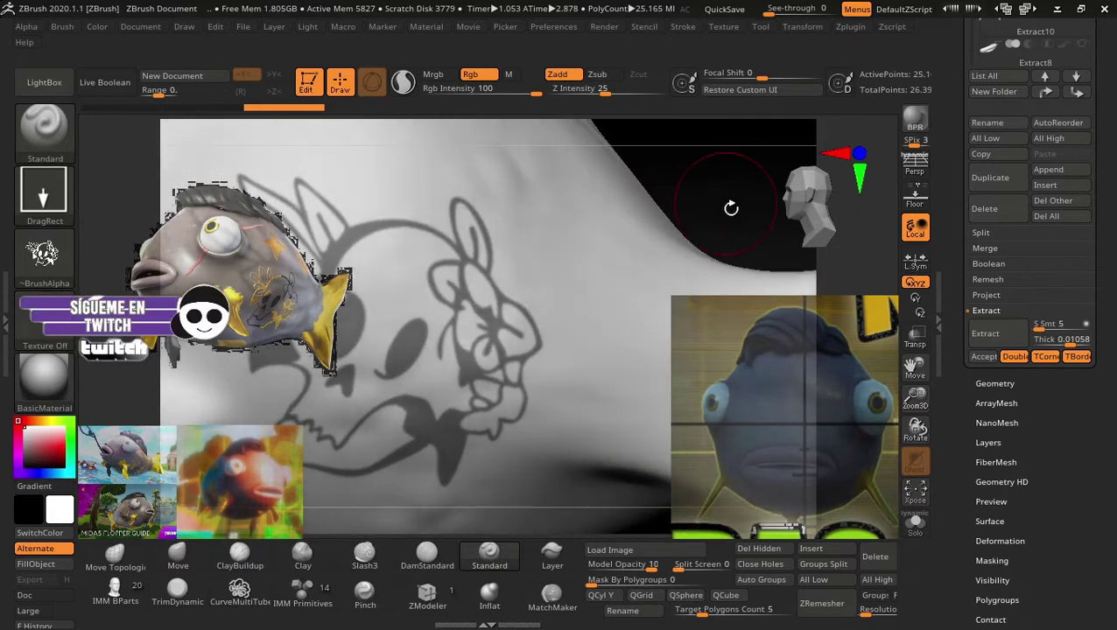
drag(1073, 339, 1055, 344)
click(985, 334)
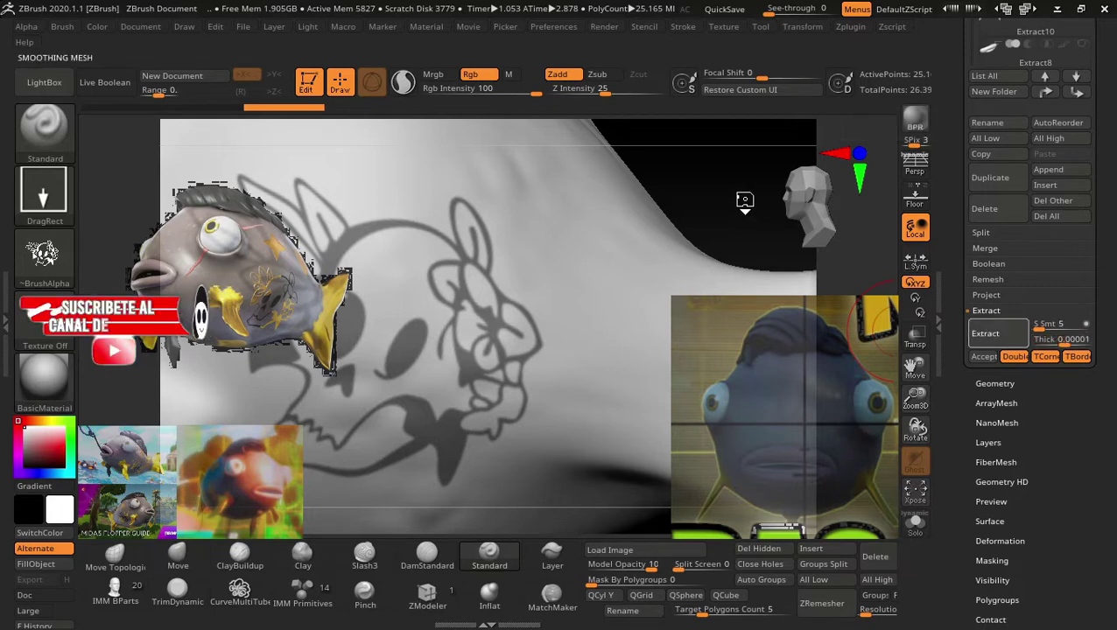
Re-extract the shell at thickness 0.01058 with surface smoothing 33.
drag(742, 203, 742, 198)
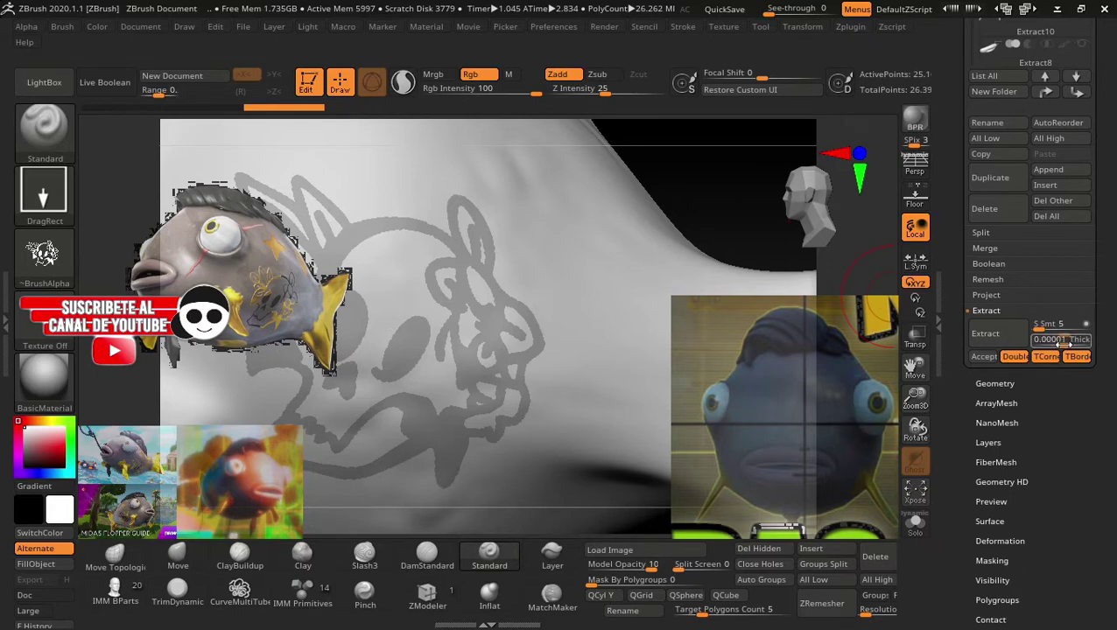
drag(1029, 344, 1038, 344)
click(985, 334)
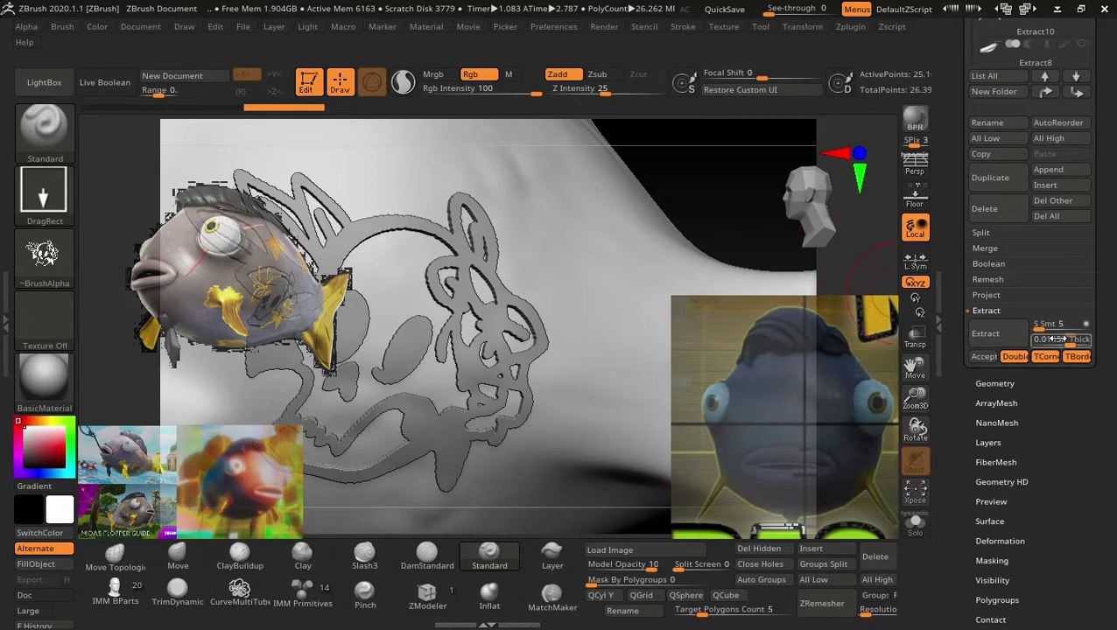
drag(1039, 326, 1051, 326)
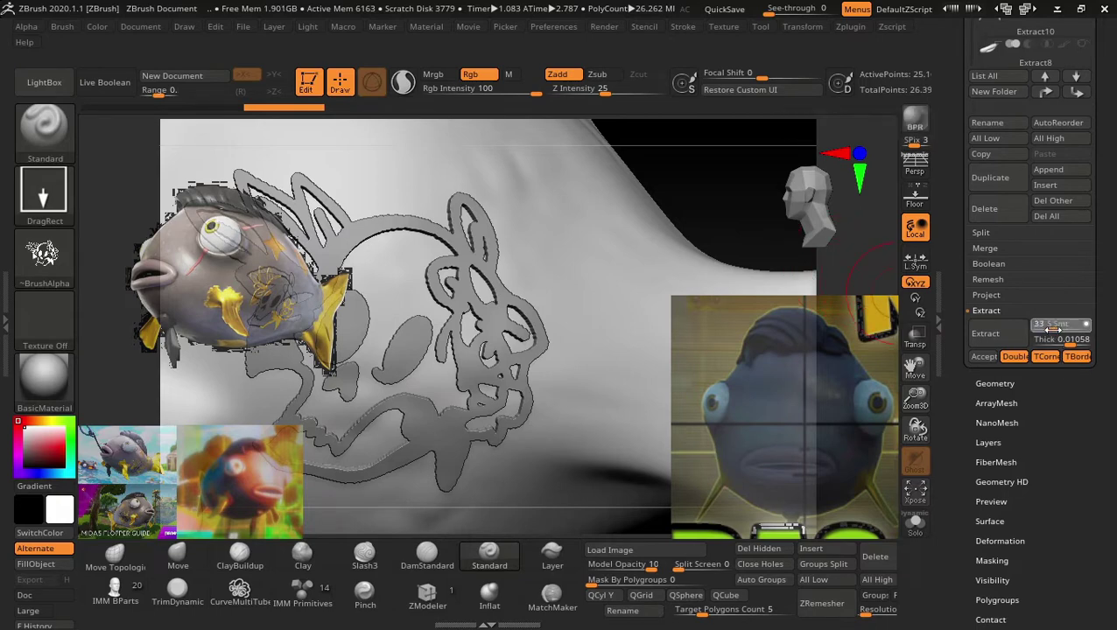
click(1005, 338)
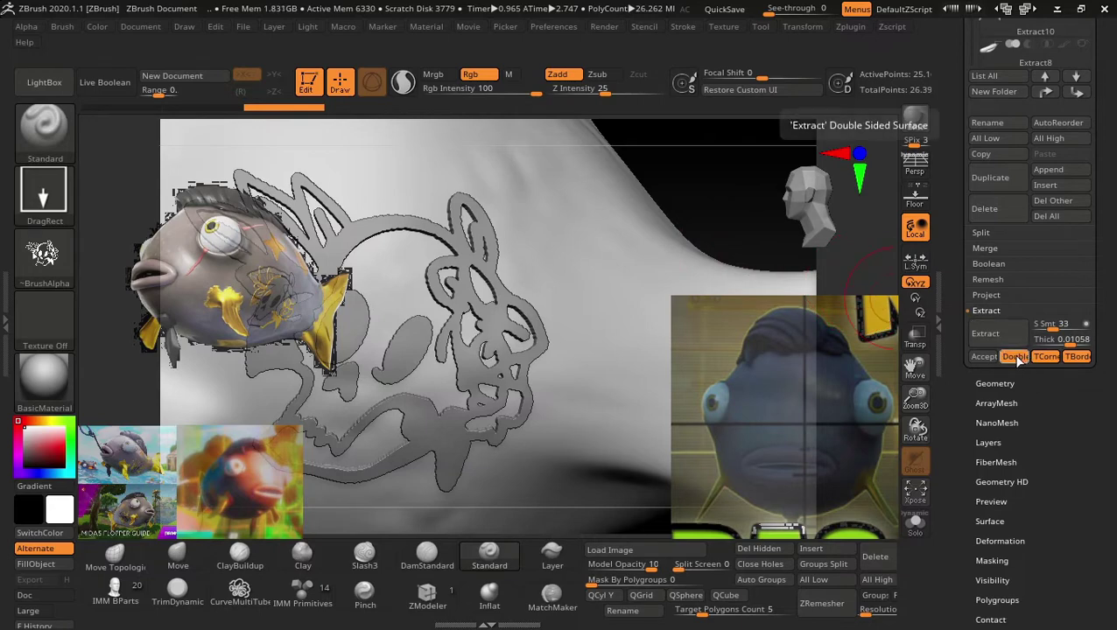
Turn off TCorner and TBorder and re-extract the tattoo shell.
click(1075, 357)
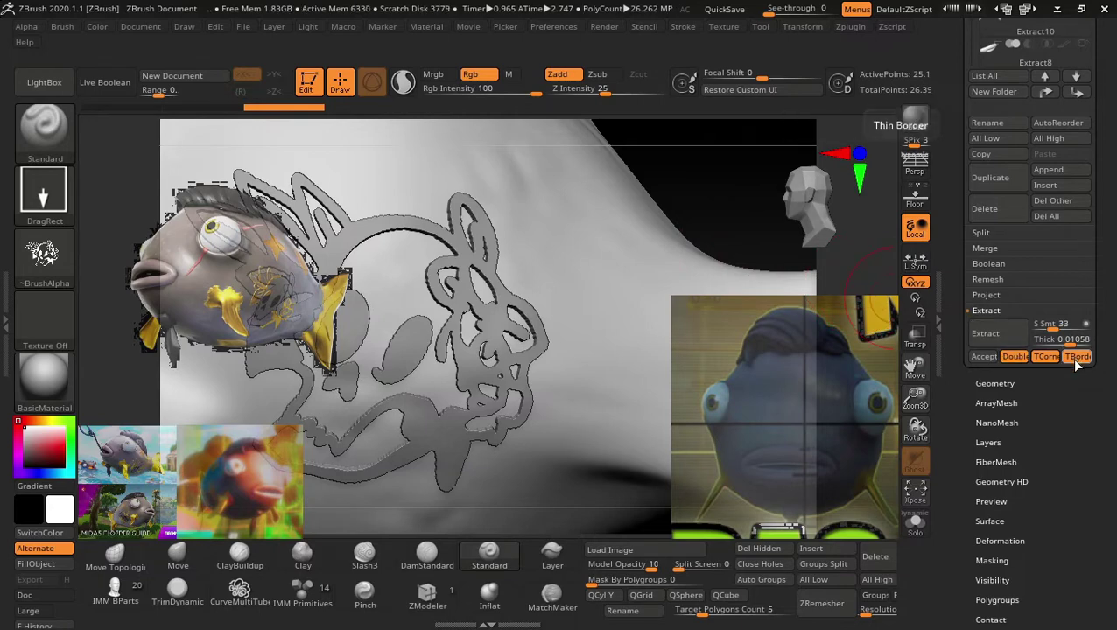
click(1048, 358)
click(998, 337)
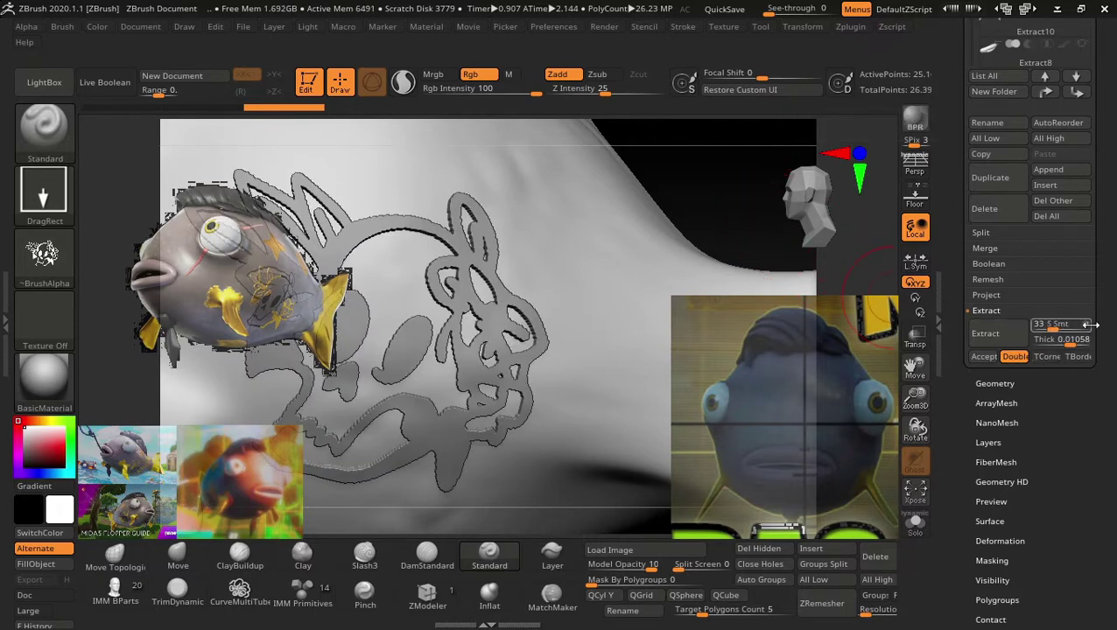
click(1087, 326)
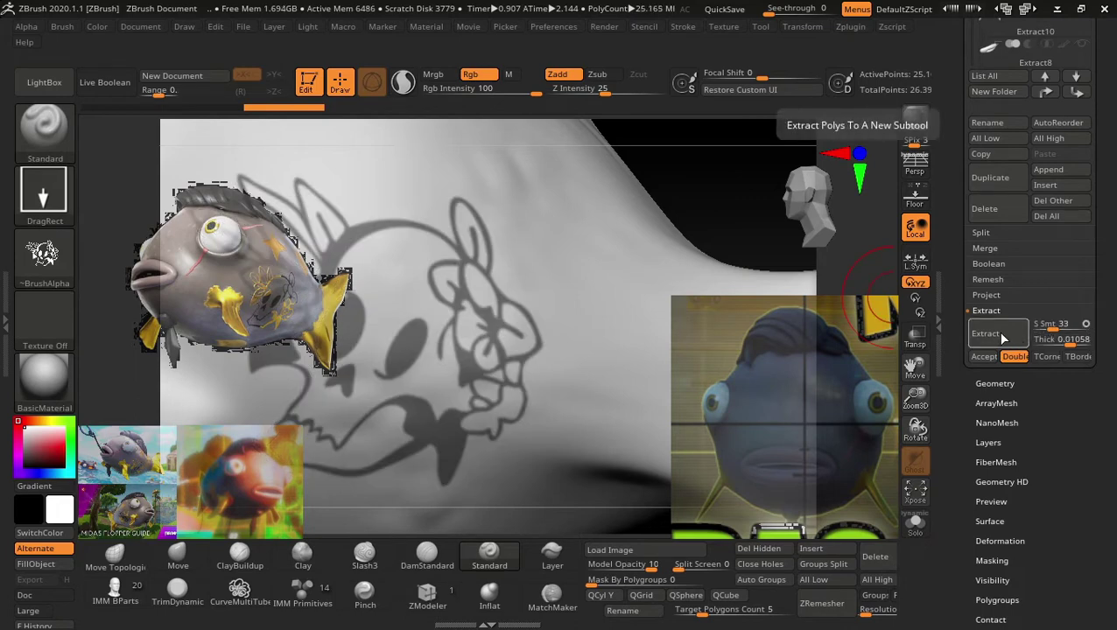
Re-extract the shell at thickness 0.00185, then at 0.01651.
drag(1072, 343, 1055, 343)
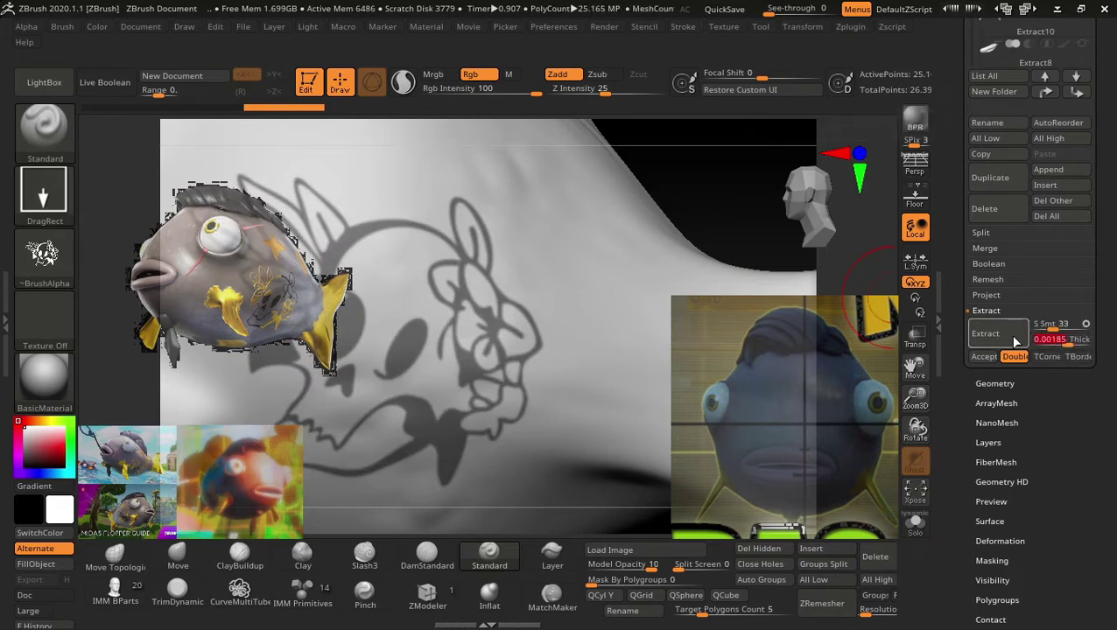
click(981, 334)
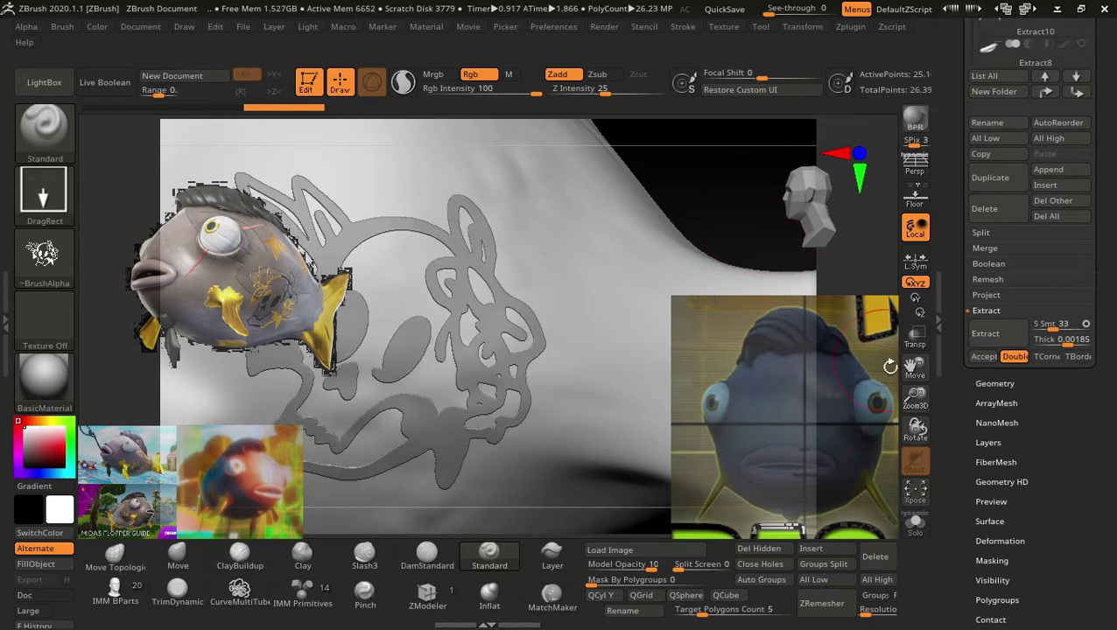
drag(1071, 345, 1077, 343)
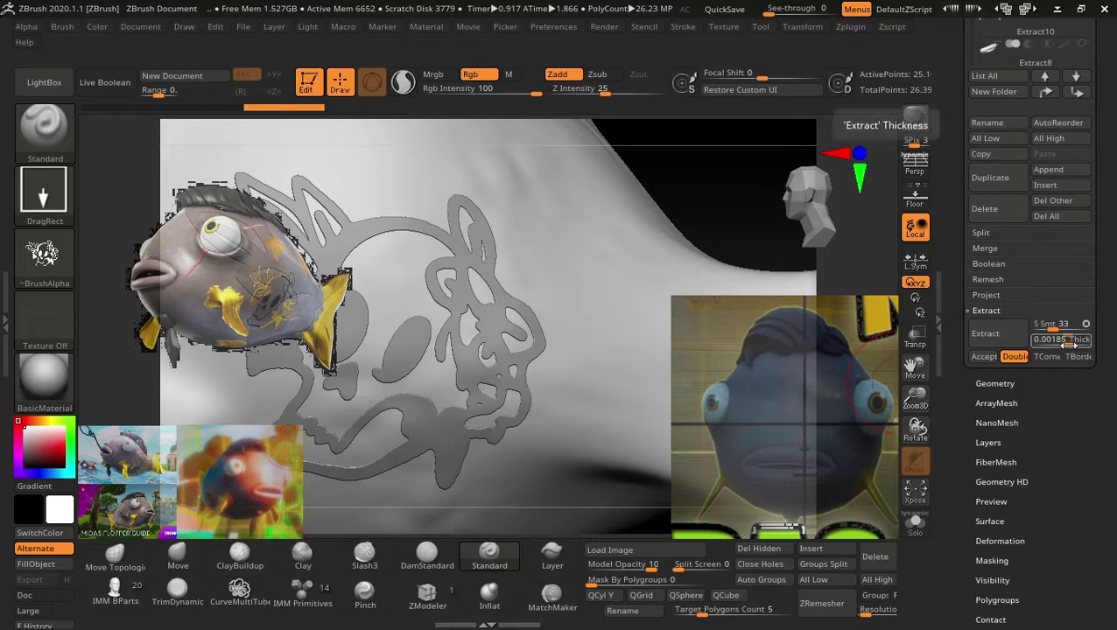
click(989, 333)
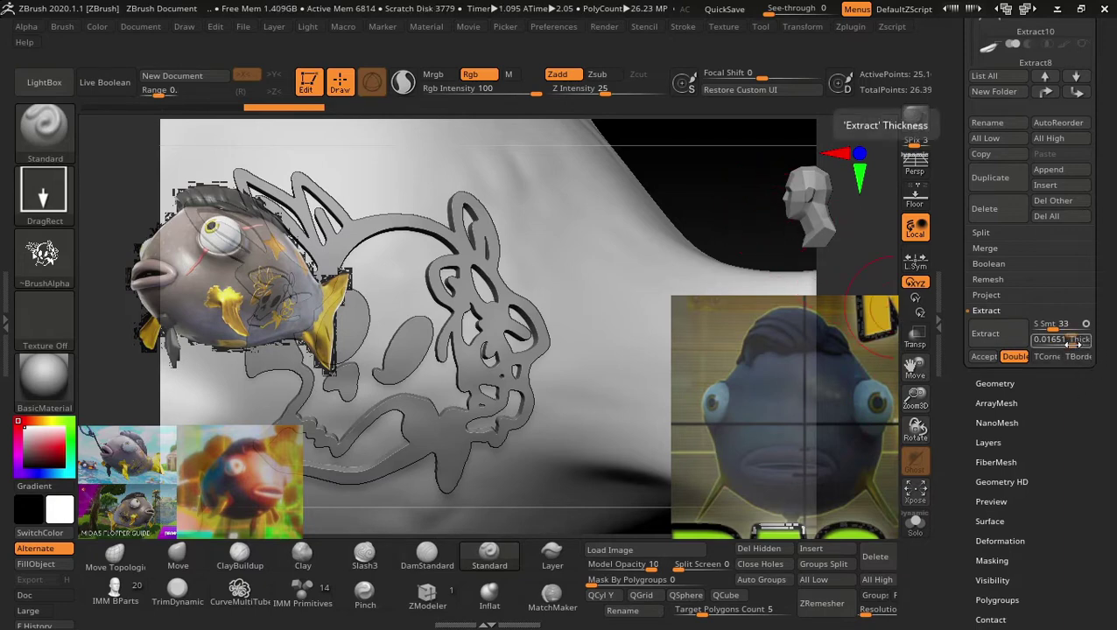
Preview the tattoo extraction at thicker values, 0.03546 and then 0.0495.
click(1002, 337)
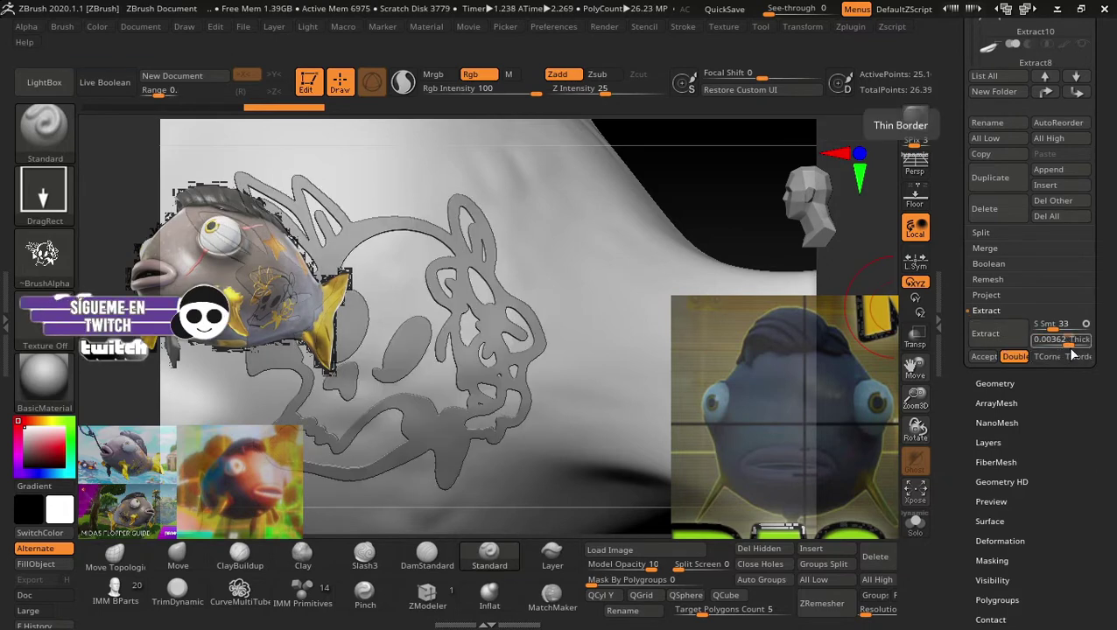
drag(1055, 343, 1063, 343)
click(985, 333)
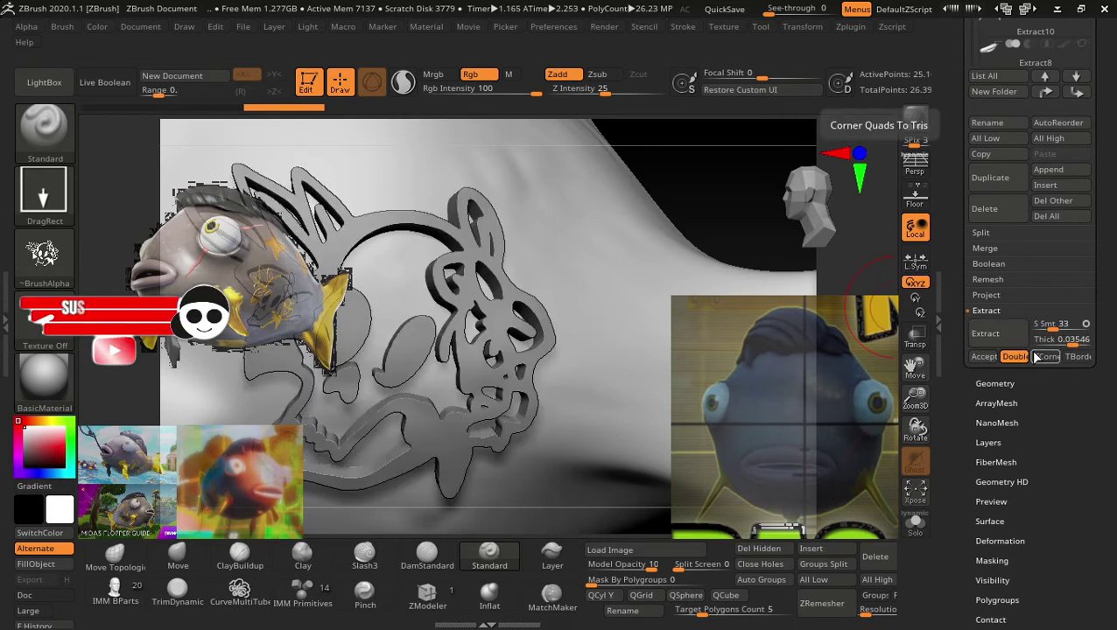
click(1055, 340)
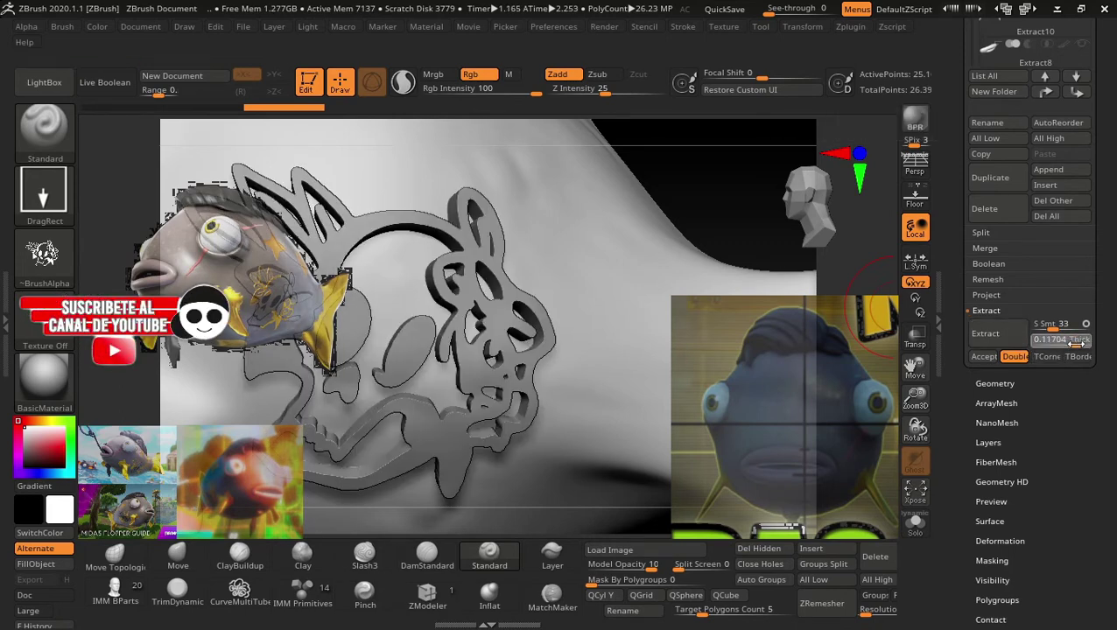
text(0.0495)
click(1013, 339)
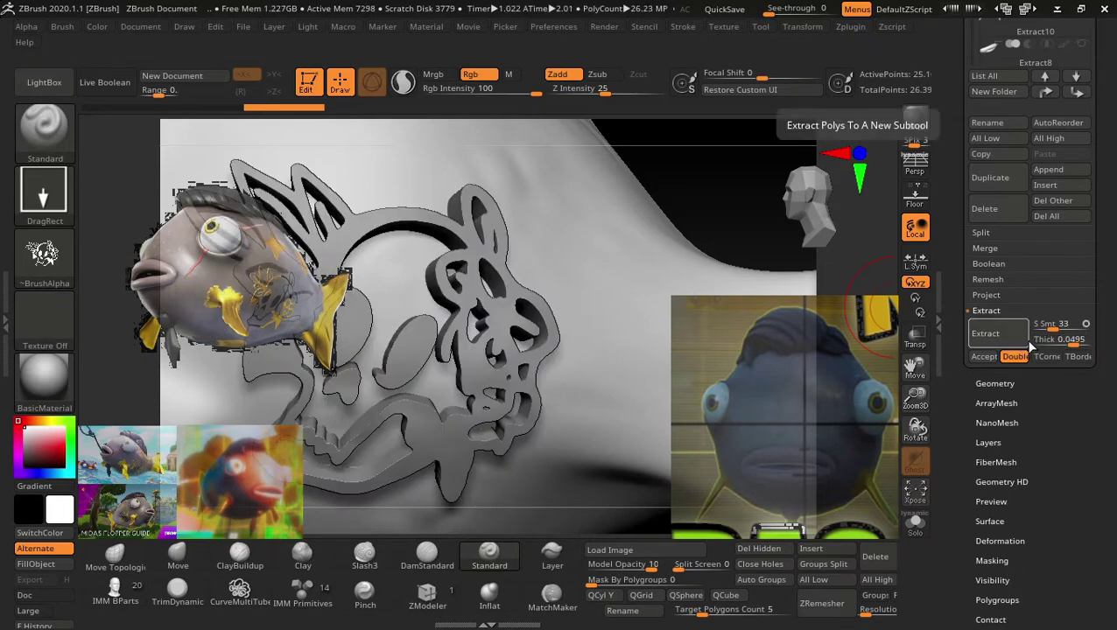
Adjust the extraction thickness and preview it again at 0.01651.
drag(1033, 345, 1078, 347)
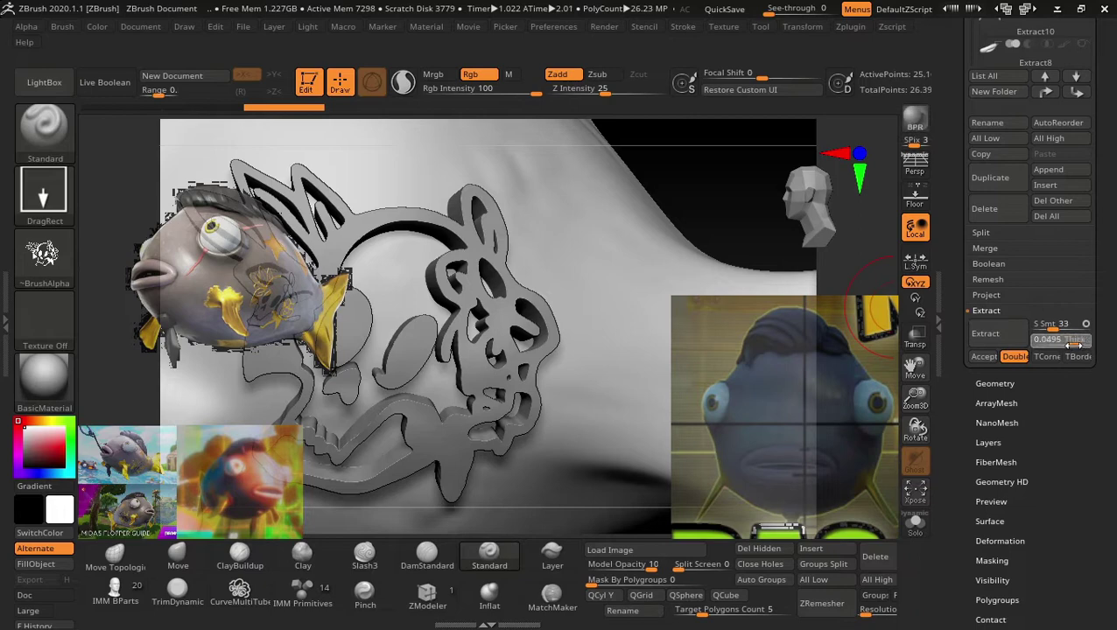
click(1006, 336)
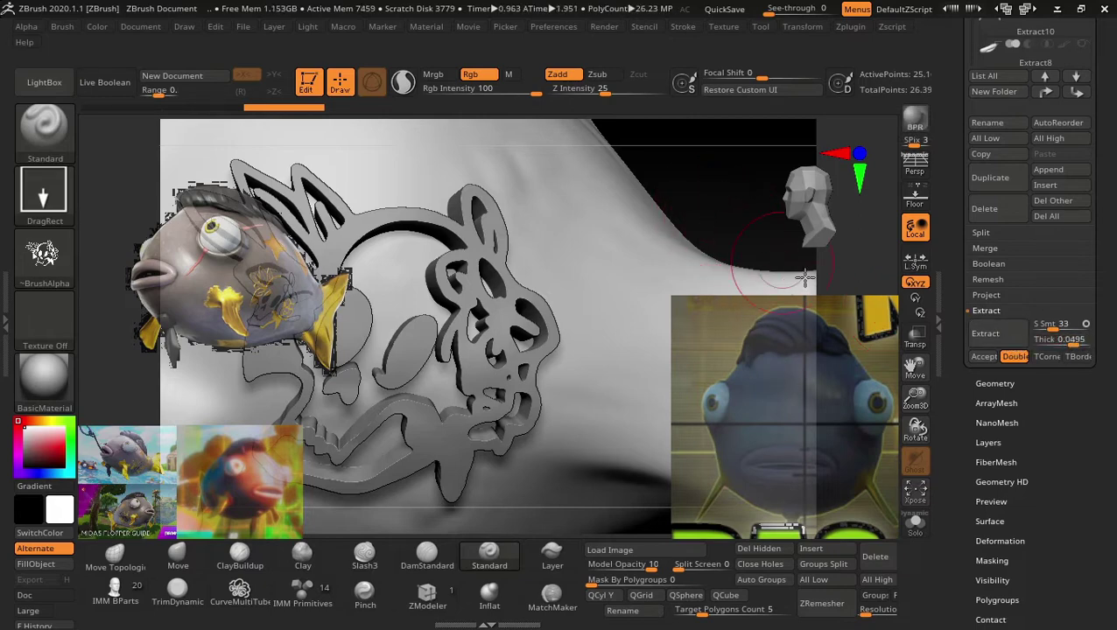
click(996, 334)
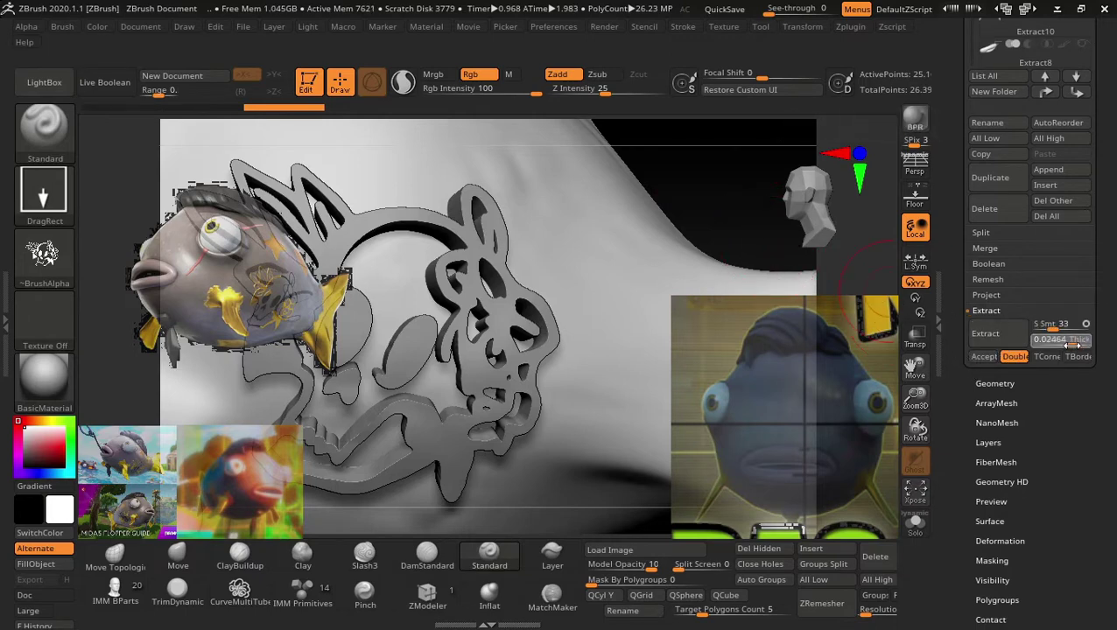
drag(1073, 345, 1061, 345)
click(996, 334)
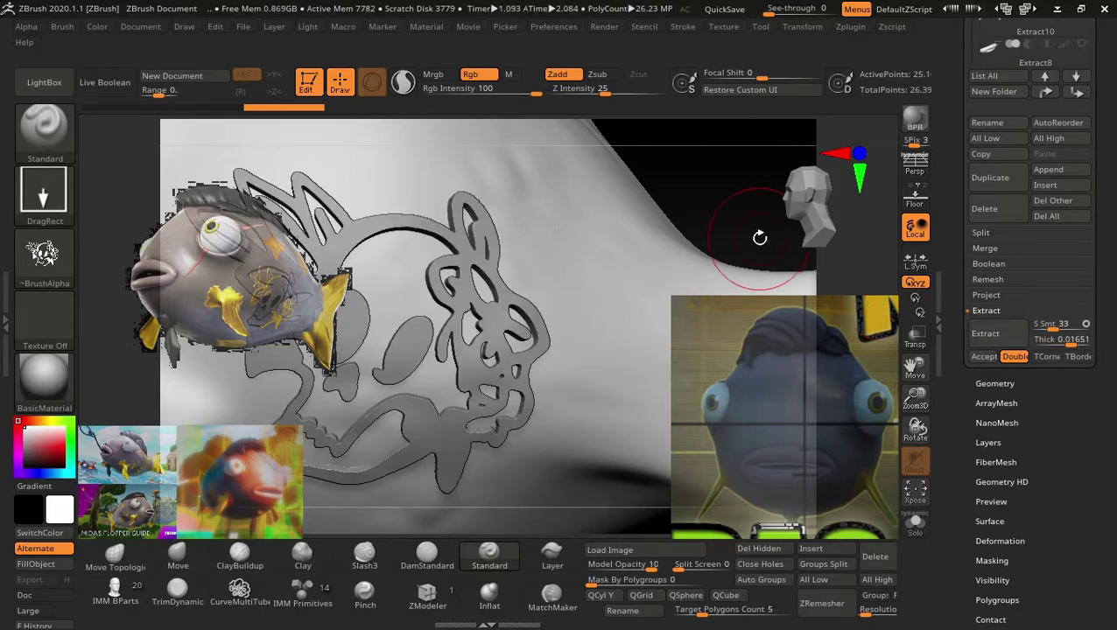
Discard the extract preview and turn the fish to show its side and tail.
key(ctrl+z)
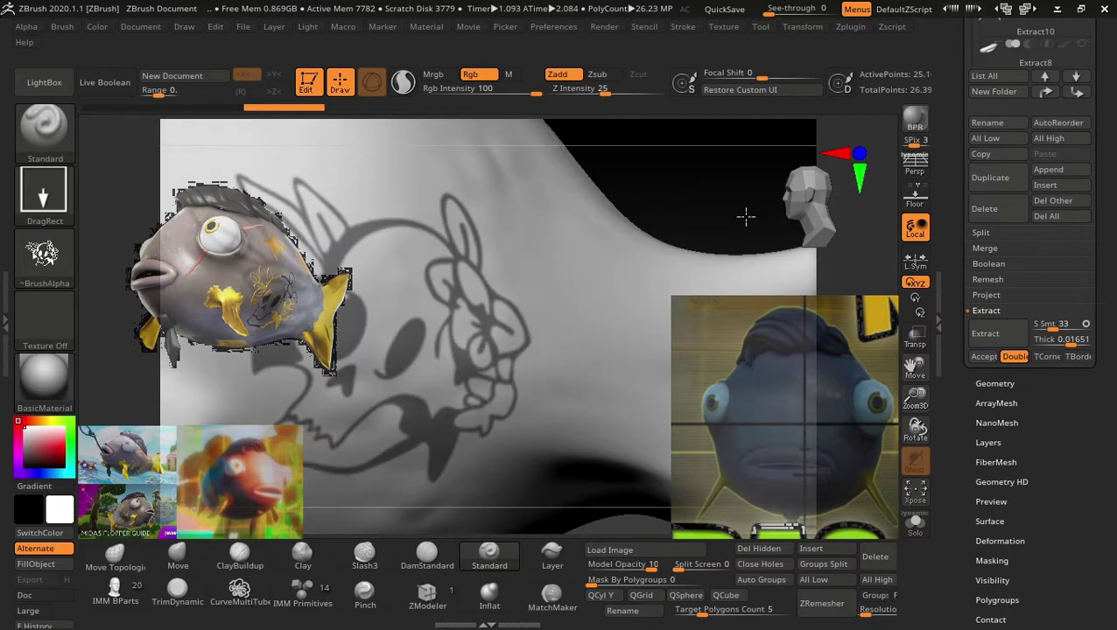
drag(729, 202, 702, 263)
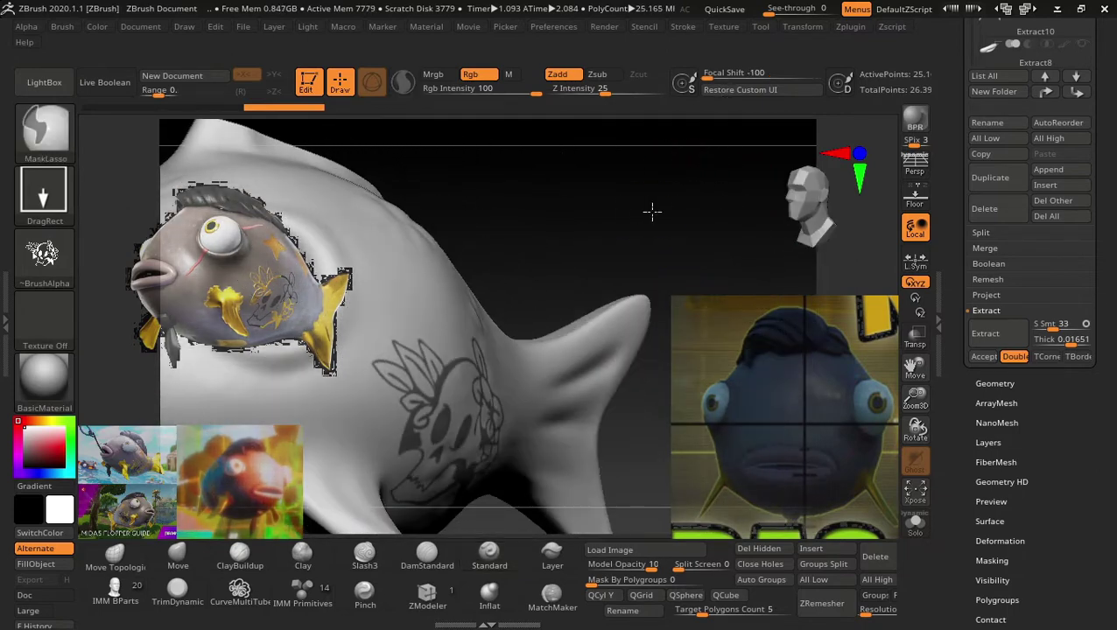
mouse_move(710, 237)
mouse_down()
mouse_move(723, 189)
mouse_move(682, 197)
mouse_move(694, 182)
mouse_move(718, 261)
mouse_move(832, 385)
mouse_up()
scroll(1082, 447, down, 5)
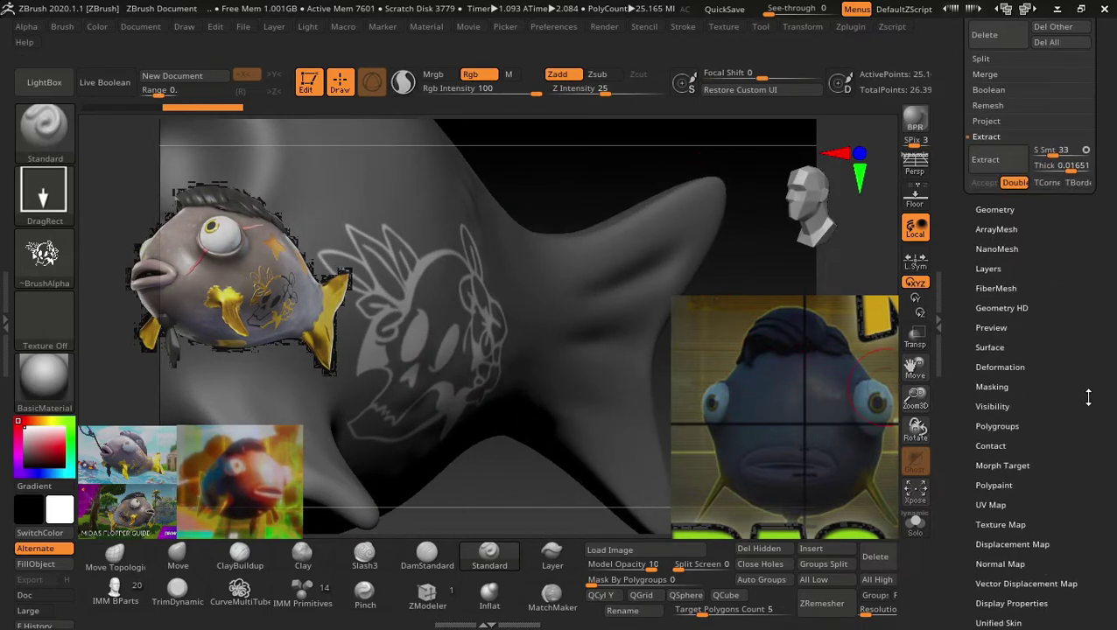
scroll(1086, 394, down, 2)
scroll(1089, 346, down, 3)
scroll(1089, 361, up, 1)
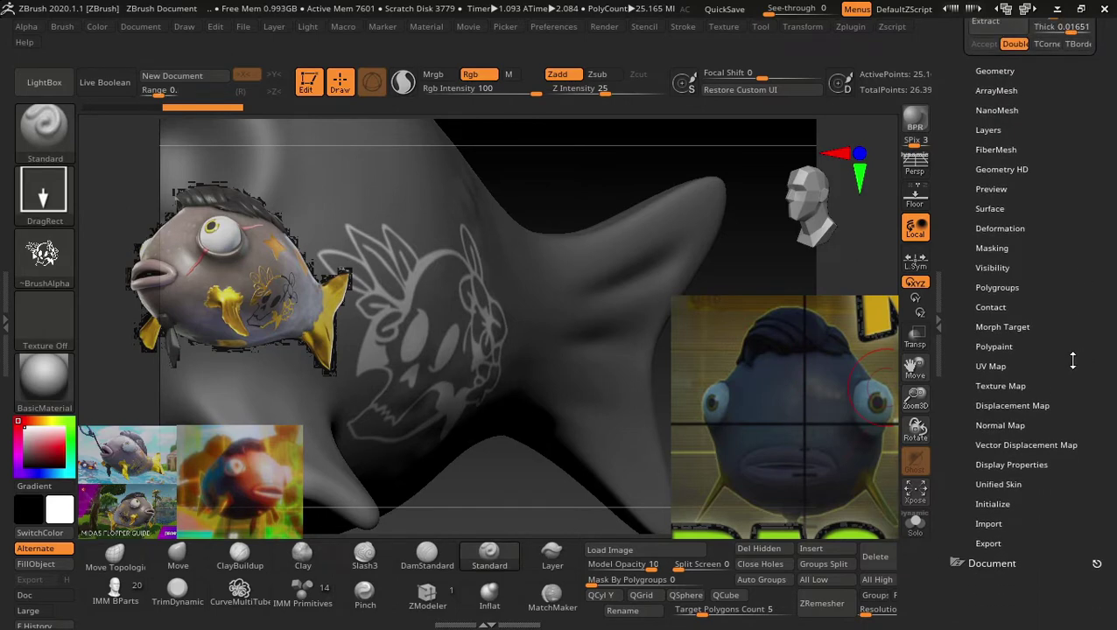
Switch to the Transpose gizmo and inflate the unmasked skull emblem into raised relief.
key(r)
mouse_move(585, 171)
mouse_down()
mouse_move(629, 302)
mouse_move(618, 250)
mouse_move(606, 299)
mouse_move(462, 244)
mouse_up()
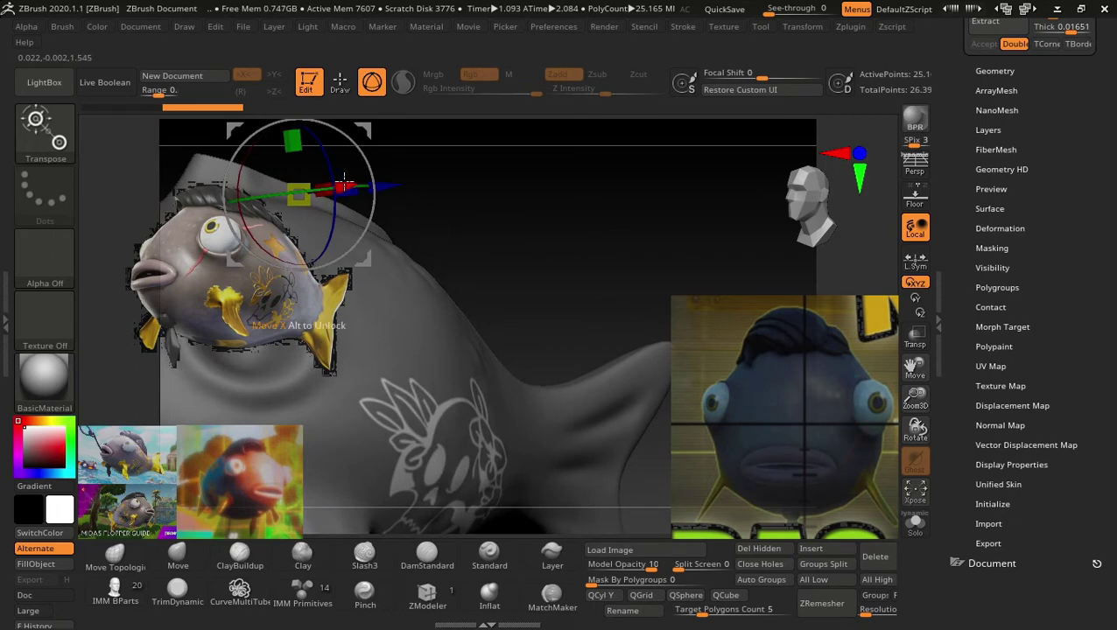
ctrl+drag(305, 180, 305, 182)
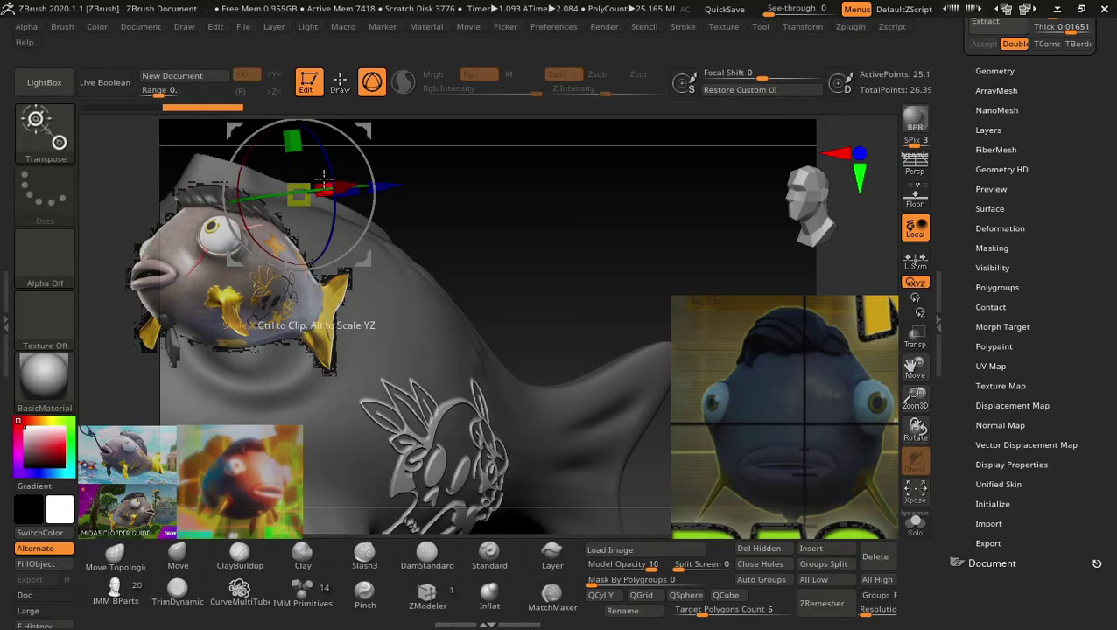
drag(368, 126, 368, 126)
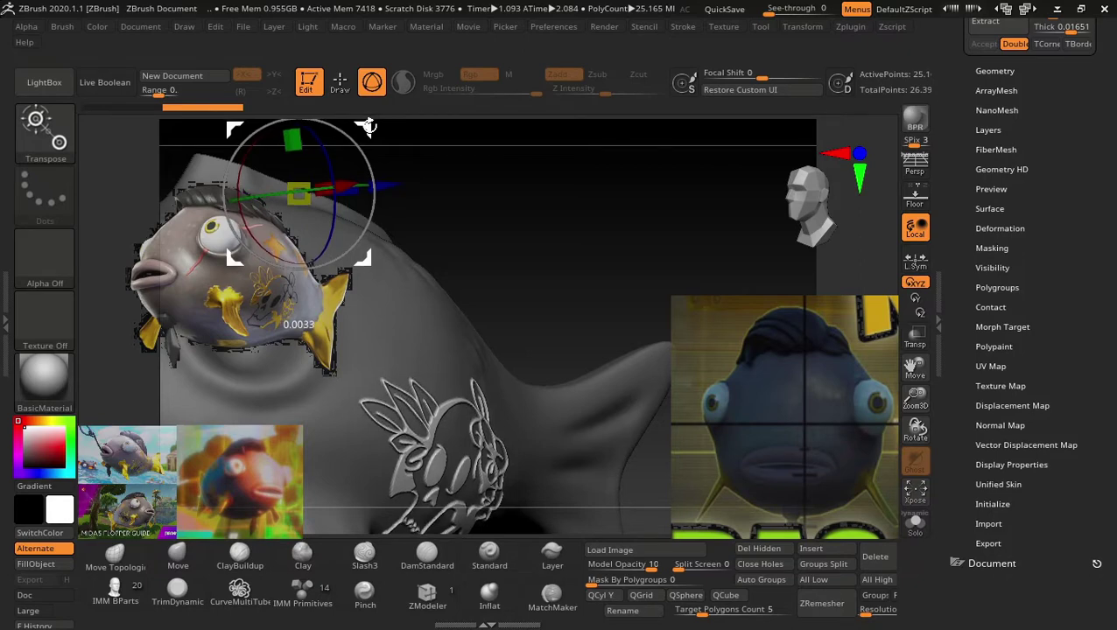
mouse_move(533, 247)
mouse_down()
mouse_move(517, 204)
mouse_move(568, 224)
mouse_move(613, 300)
mouse_move(608, 349)
mouse_move(541, 136)
mouse_move(582, 200)
mouse_up()
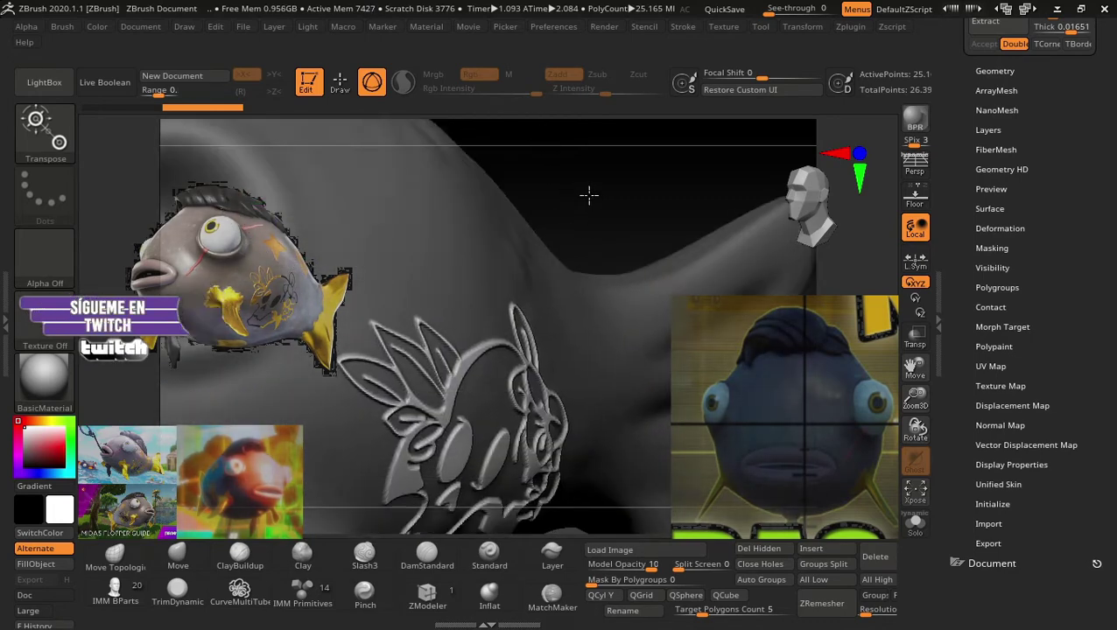
Turn the fish to a side view and mask the whole fish body.
key(ctrl)
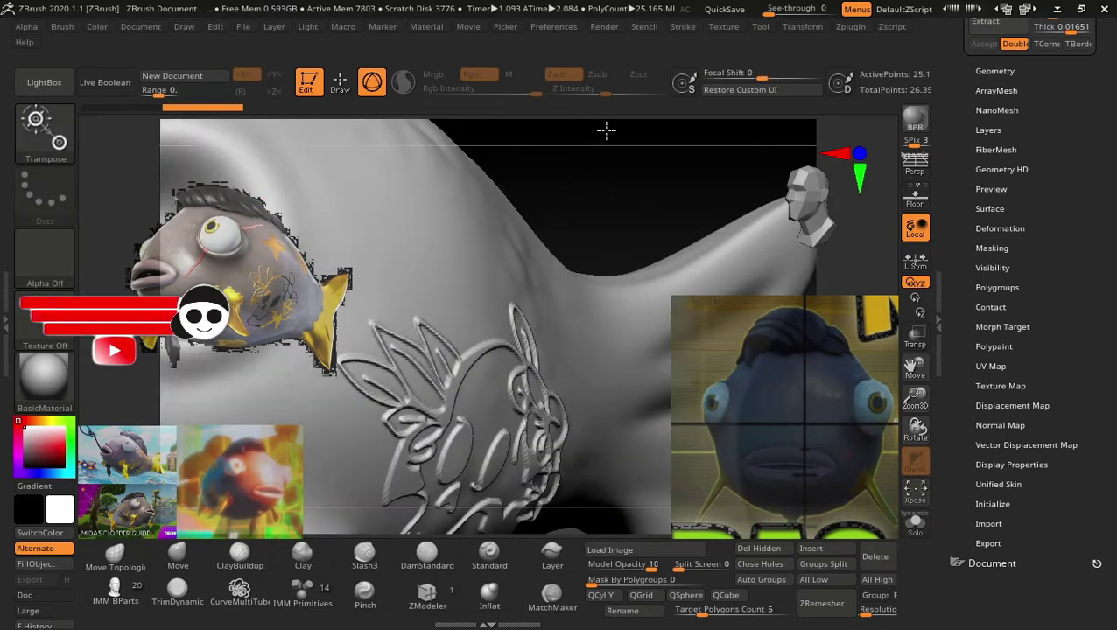
mouse_move(606, 129)
mouse_down()
mouse_move(677, 406)
mouse_move(643, 288)
mouse_move(546, 236)
mouse_move(584, 207)
mouse_up()
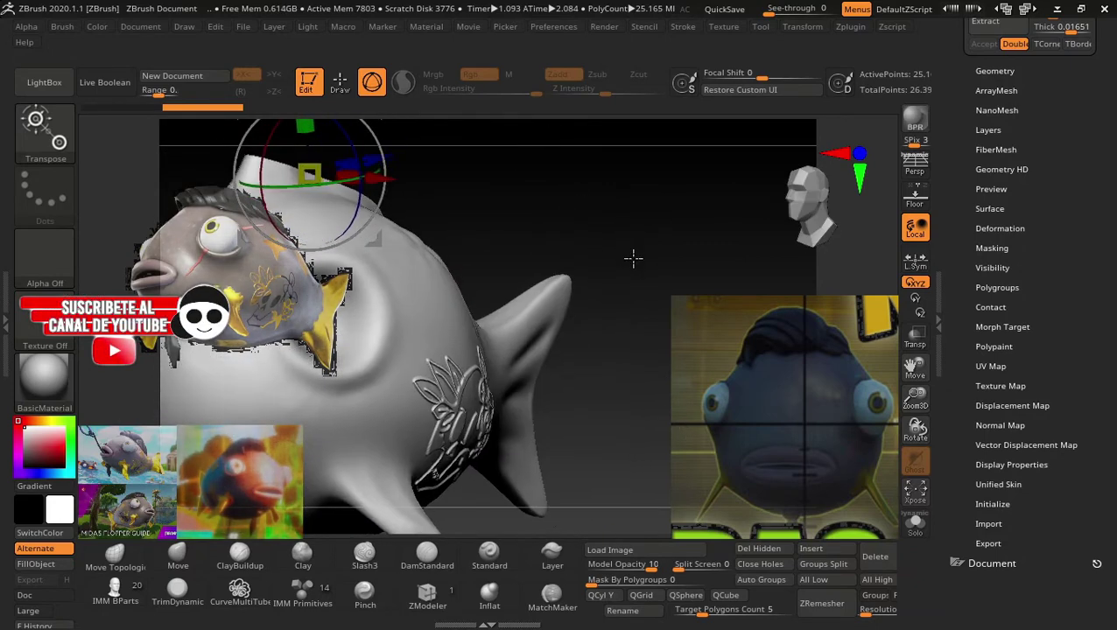
mouse_move(617, 290)
mouse_down()
mouse_move(578, 109)
mouse_move(656, 337)
mouse_move(626, 324)
mouse_move(618, 300)
mouse_move(561, 406)
mouse_up()
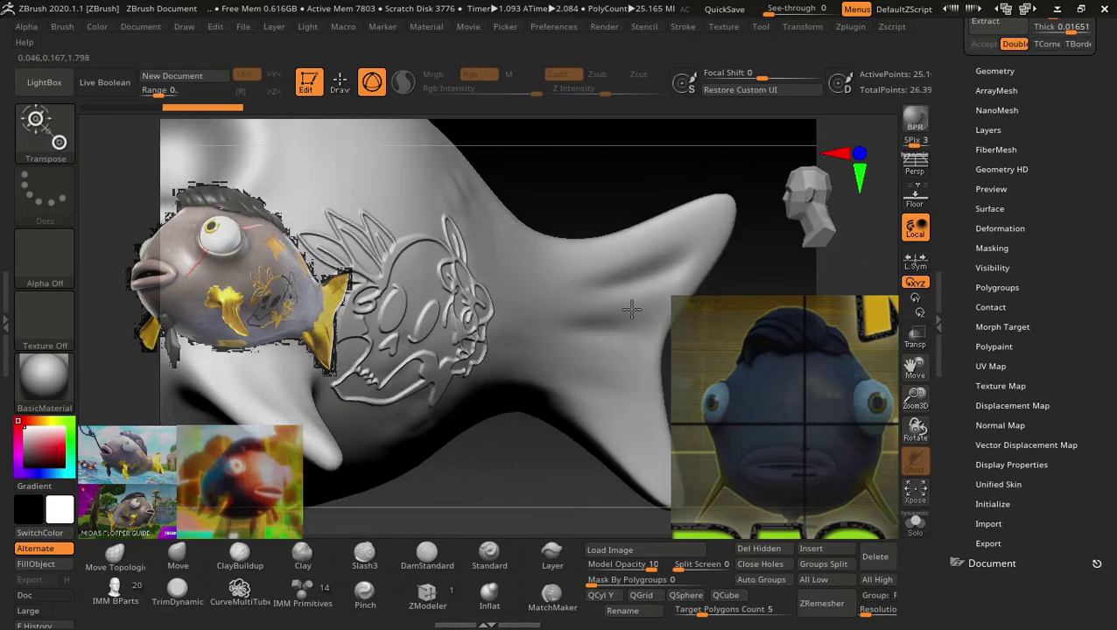
mouse_move(530, 462)
mouse_down()
mouse_move(533, 441)
mouse_move(615, 509)
mouse_move(662, 475)
mouse_up()
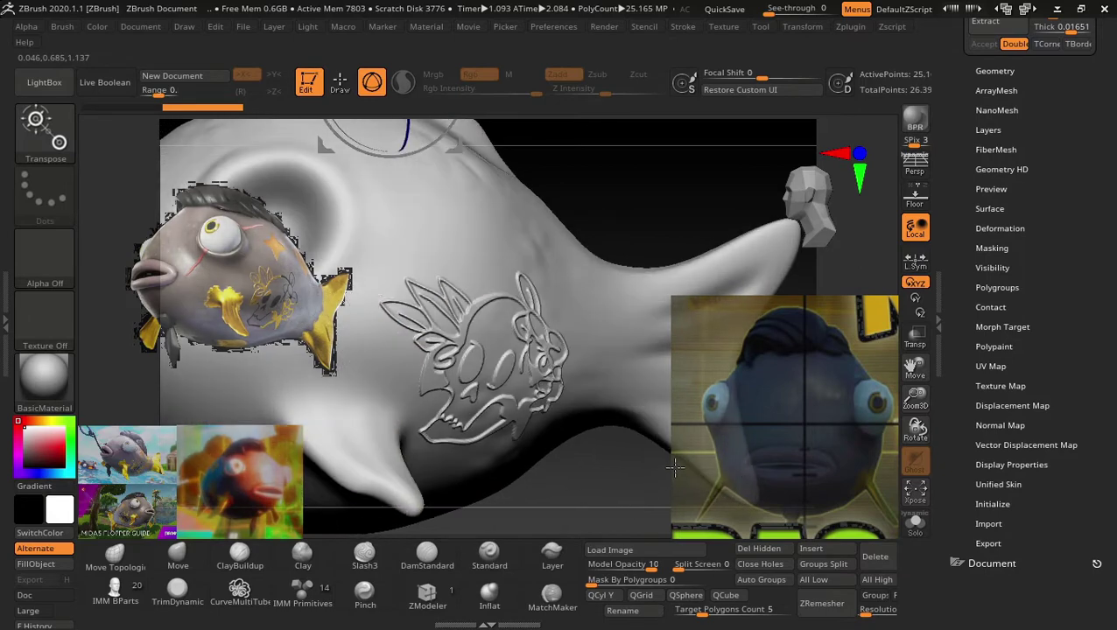
key(ctrl)
ctrl+click(680, 470)
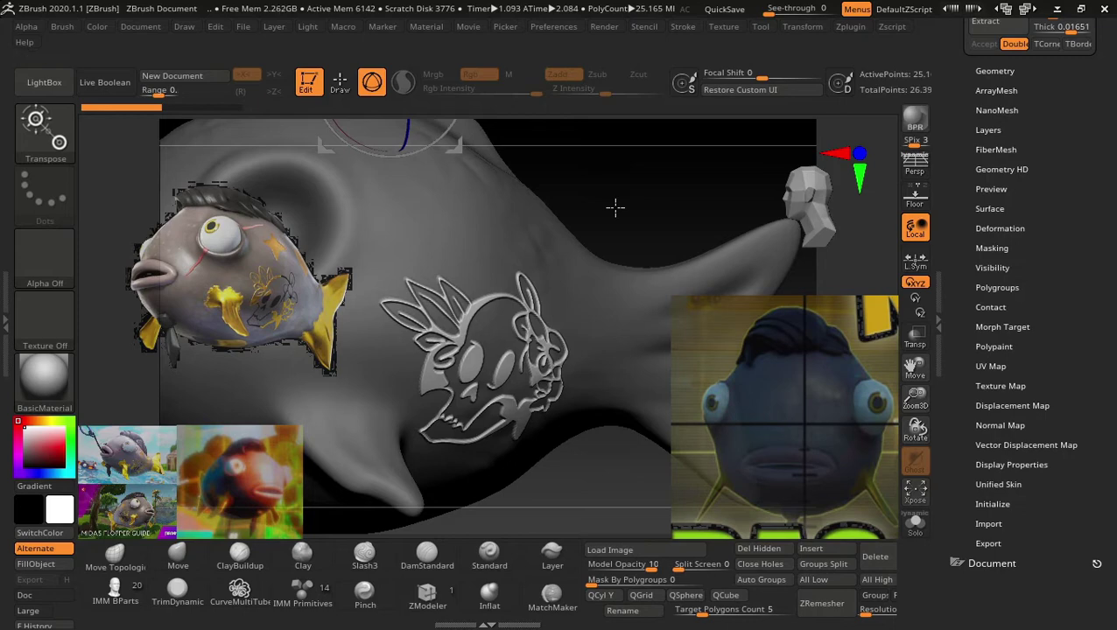
Undo the last masking and return to the Standard sculpting brush.
key(ctrl)
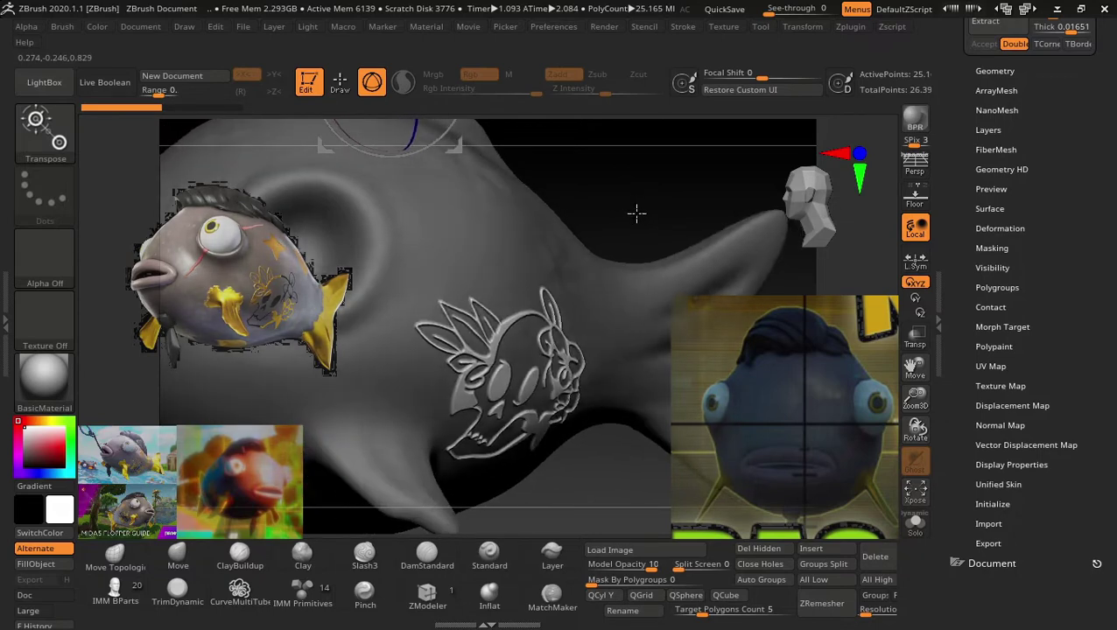
key(ctrl+z)
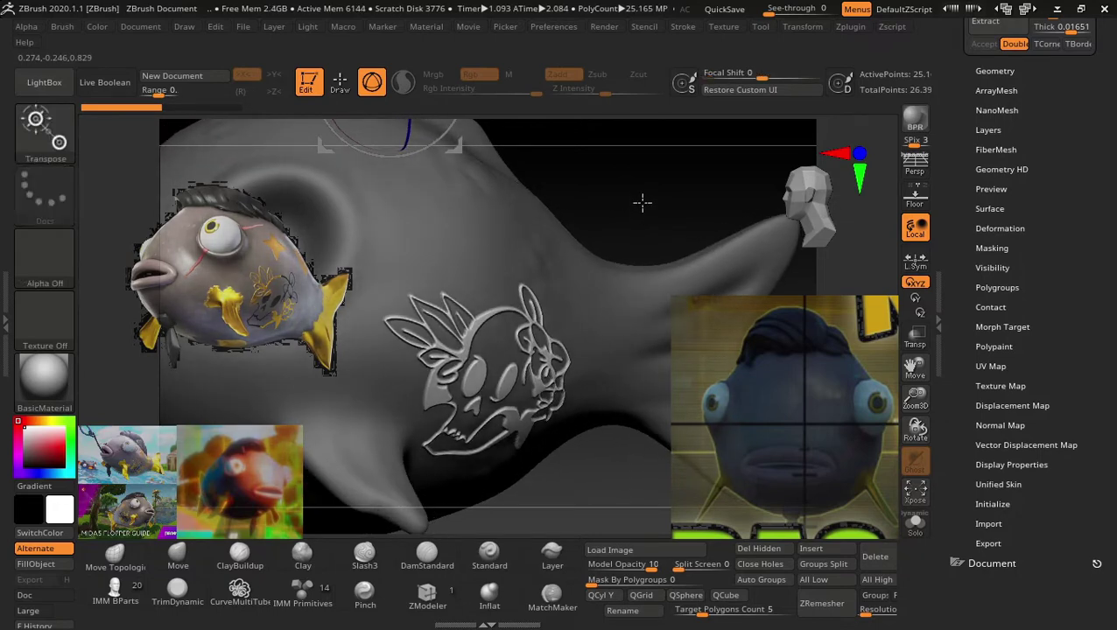
key(ctrl)
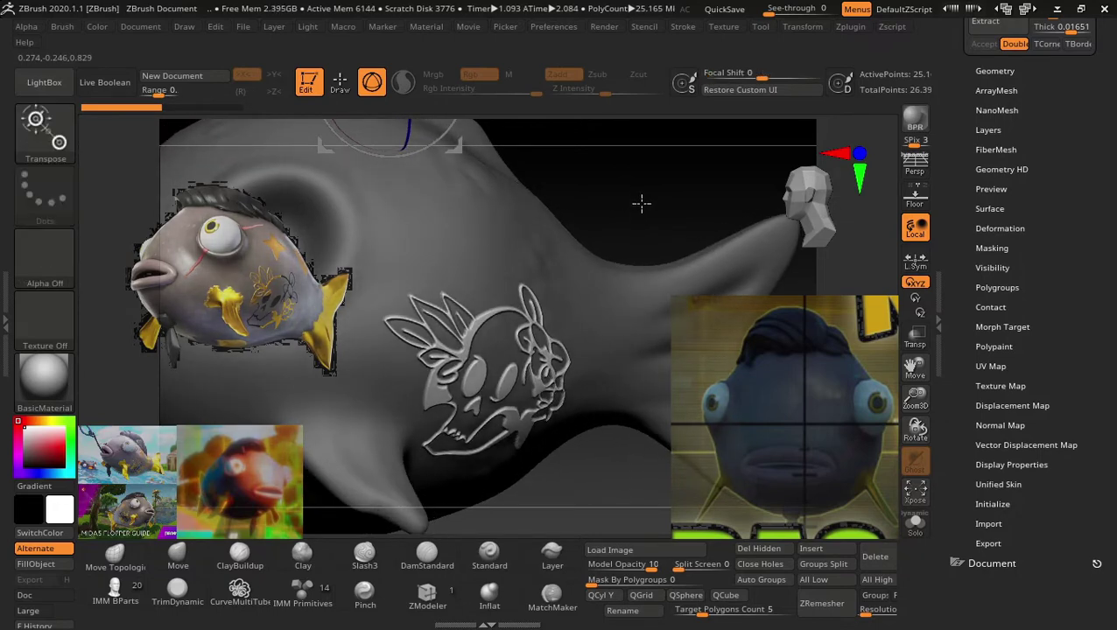
key(q)
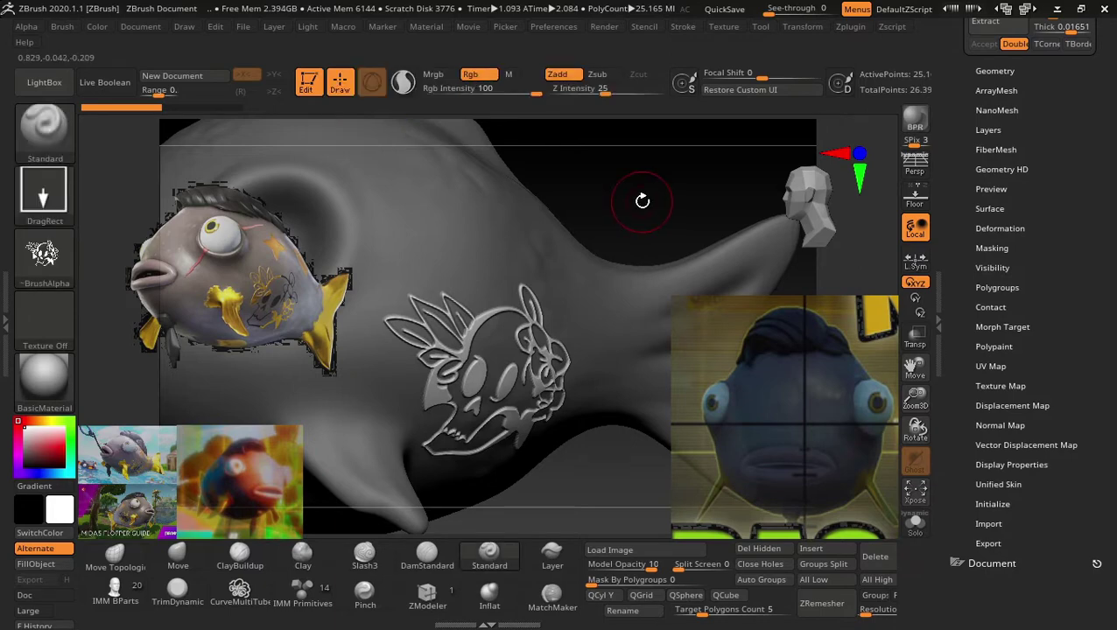
key(ctrl)
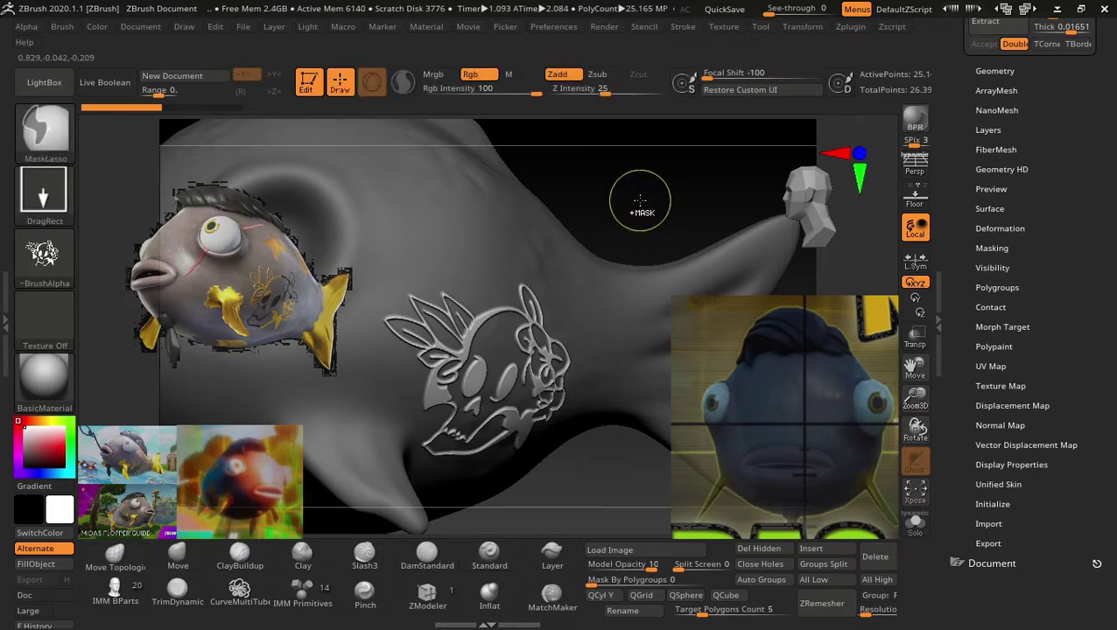
mouse_move(640, 197)
mouse_down()
mouse_move(660, 204)
mouse_move(673, 242)
mouse_up()
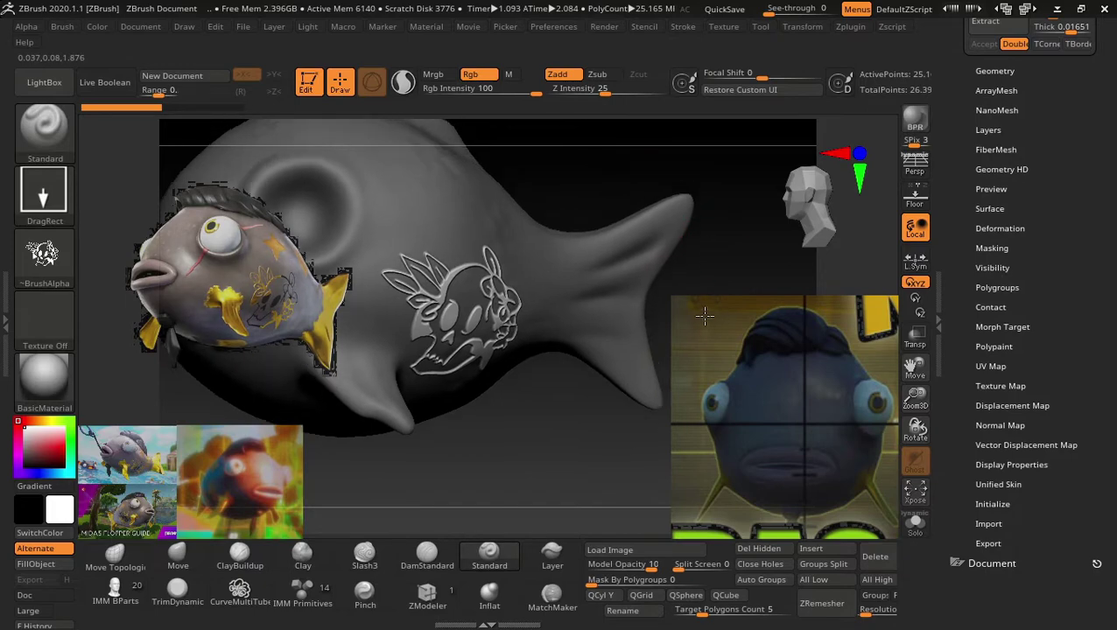
key(ctrl)
mouse_move(657, 196)
ctrl+mouse_down()
mouse_move(650, 186)
mouse_move(638, 211)
mouse_move(620, 169)
mouse_move(628, 174)
ctrl+mouse_up()
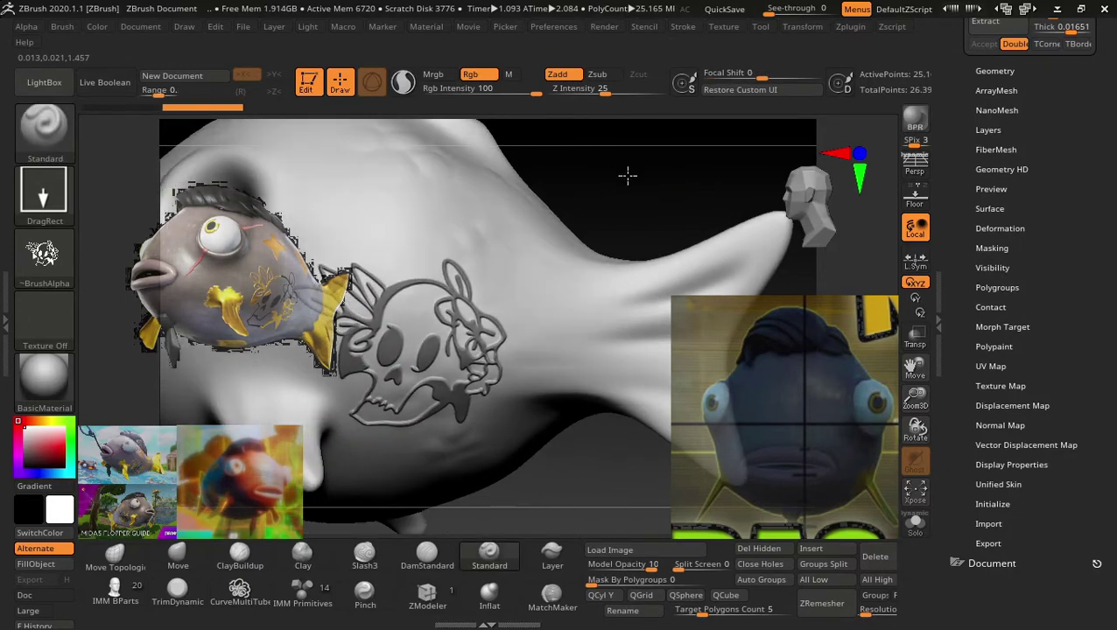
key(shift)
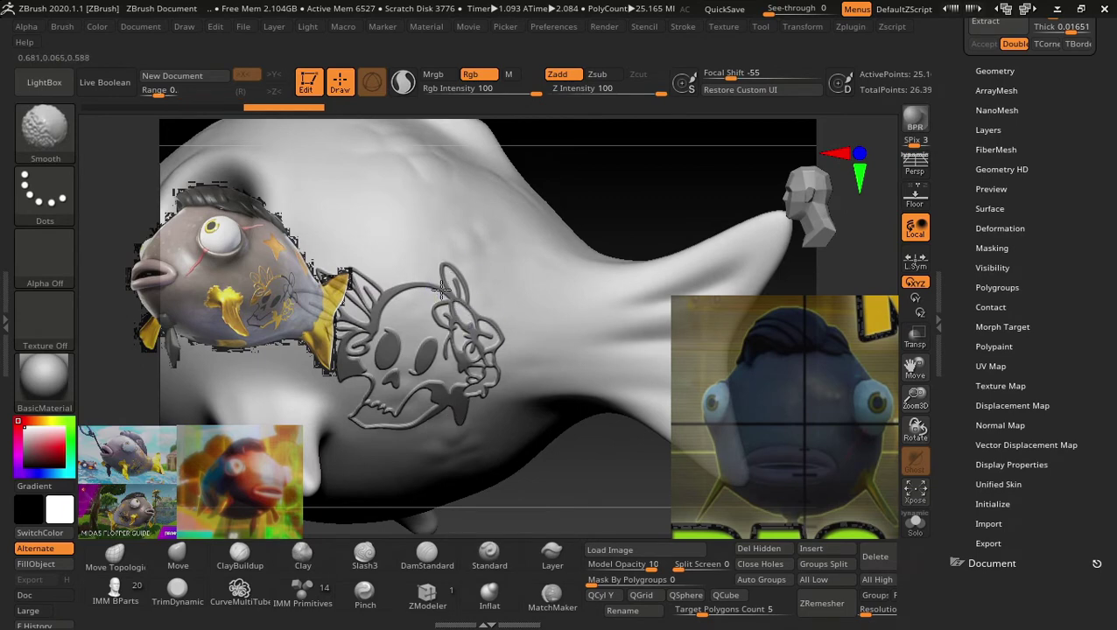
mouse_move(579, 182)
mouse_down()
mouse_move(630, 213)
mouse_move(617, 223)
mouse_up()
key(shift)
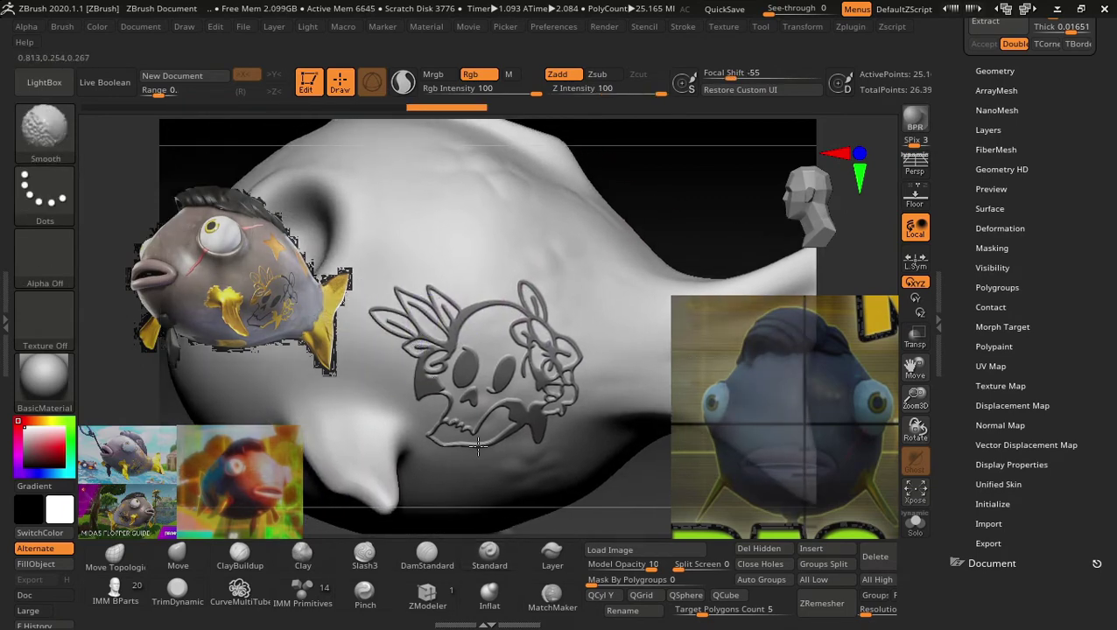
shift+drag(441, 440, 557, 361)
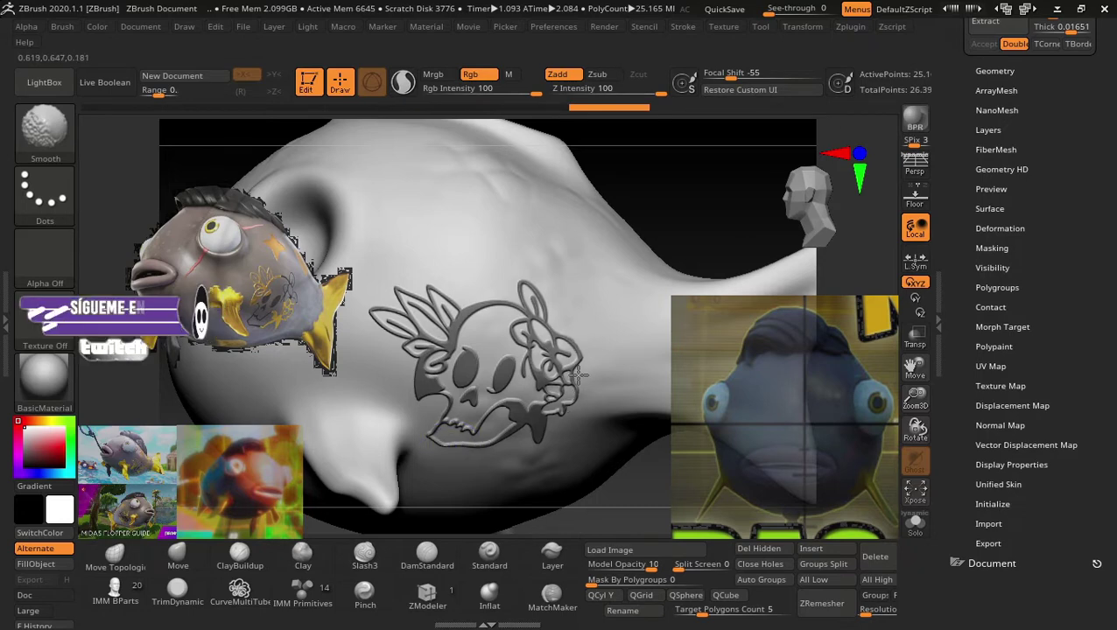
ctrl+click(690, 181)
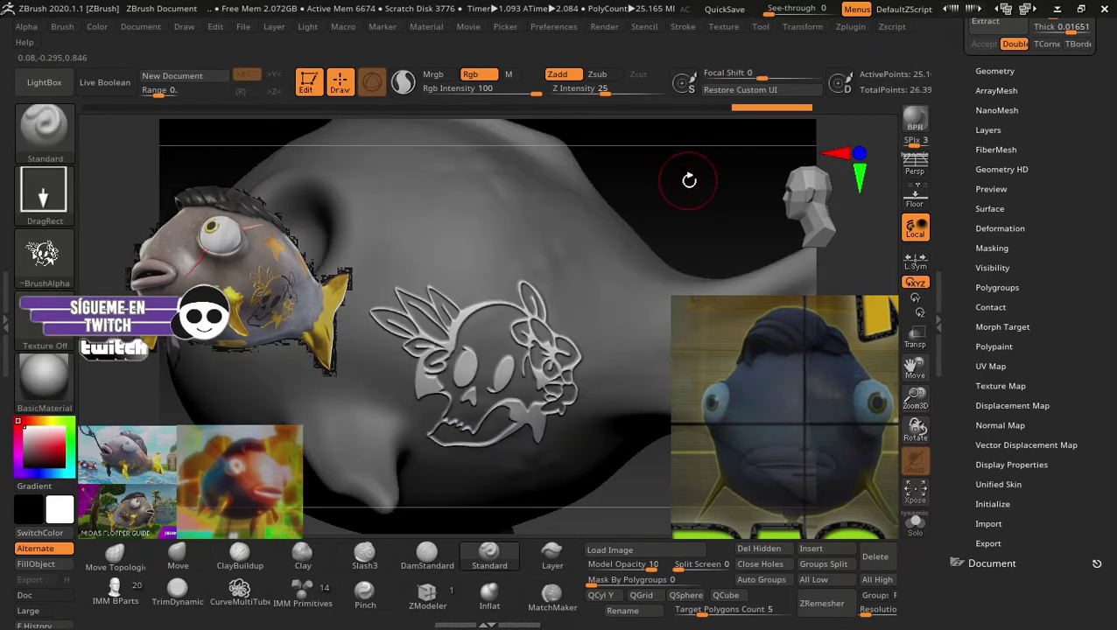
mouse_move(694, 179)
mouse_down()
mouse_move(681, 192)
mouse_move(665, 178)
mouse_move(642, 250)
mouse_move(630, 202)
mouse_move(571, 217)
mouse_move(563, 199)
mouse_move(664, 229)
mouse_move(629, 250)
mouse_move(593, 206)
mouse_move(605, 197)
mouse_move(653, 242)
mouse_move(647, 286)
mouse_up()
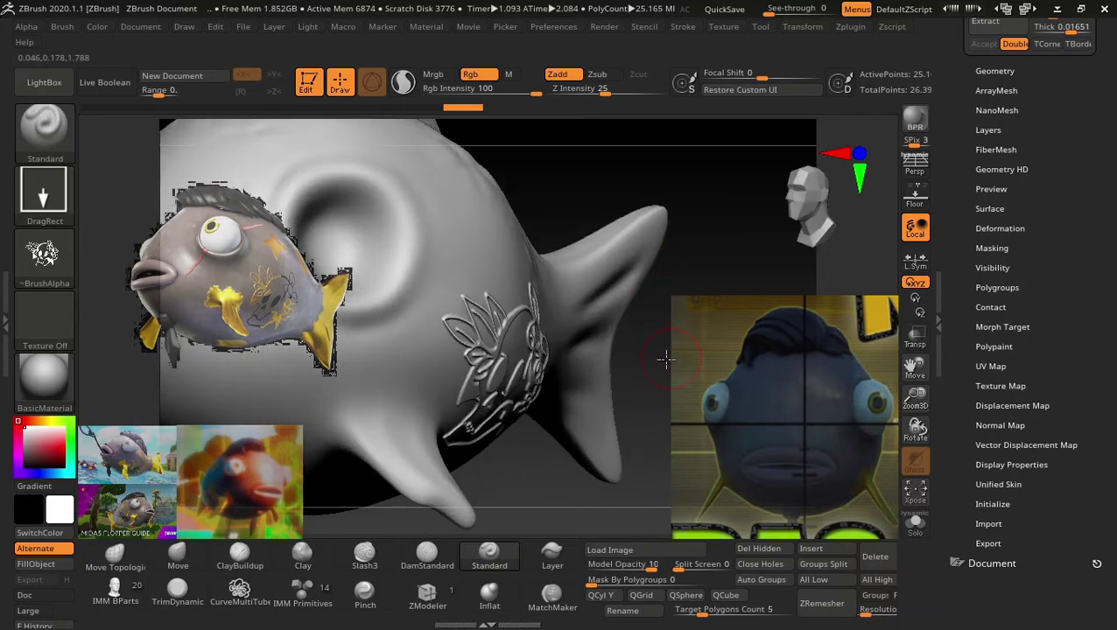
mouse_move(665, 362)
mouse_down()
mouse_move(643, 336)
mouse_move(635, 257)
mouse_move(644, 220)
mouse_move(648, 232)
mouse_move(656, 217)
mouse_move(638, 147)
mouse_move(643, 159)
mouse_move(600, 194)
mouse_move(661, 204)
mouse_move(665, 220)
mouse_up()
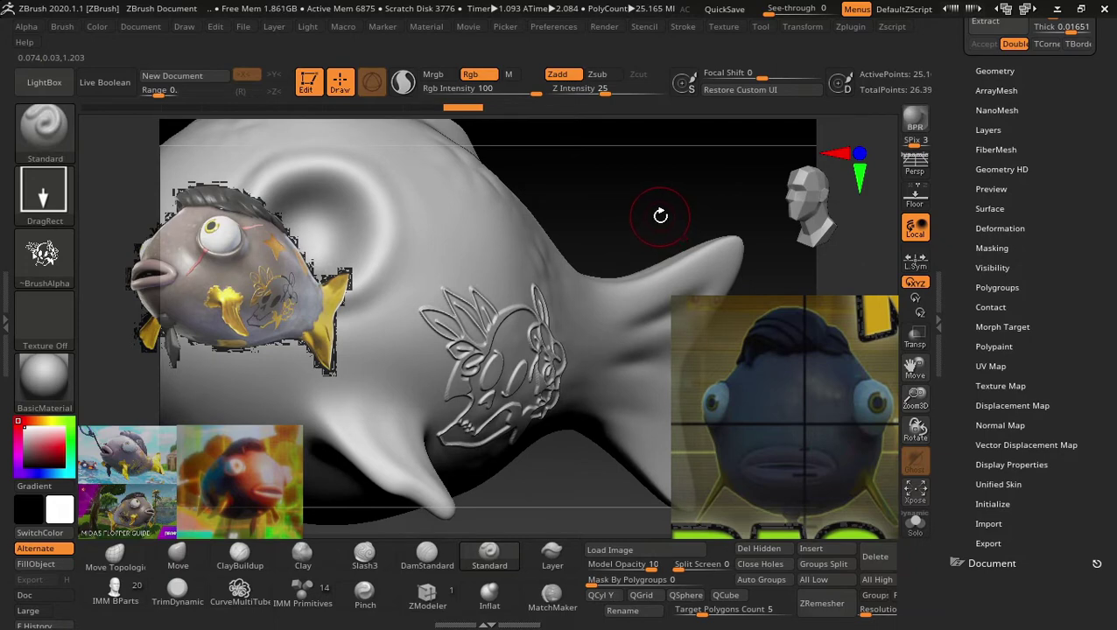
mouse_move(655, 209)
mouse_down()
mouse_move(655, 187)
mouse_move(662, 207)
mouse_up()
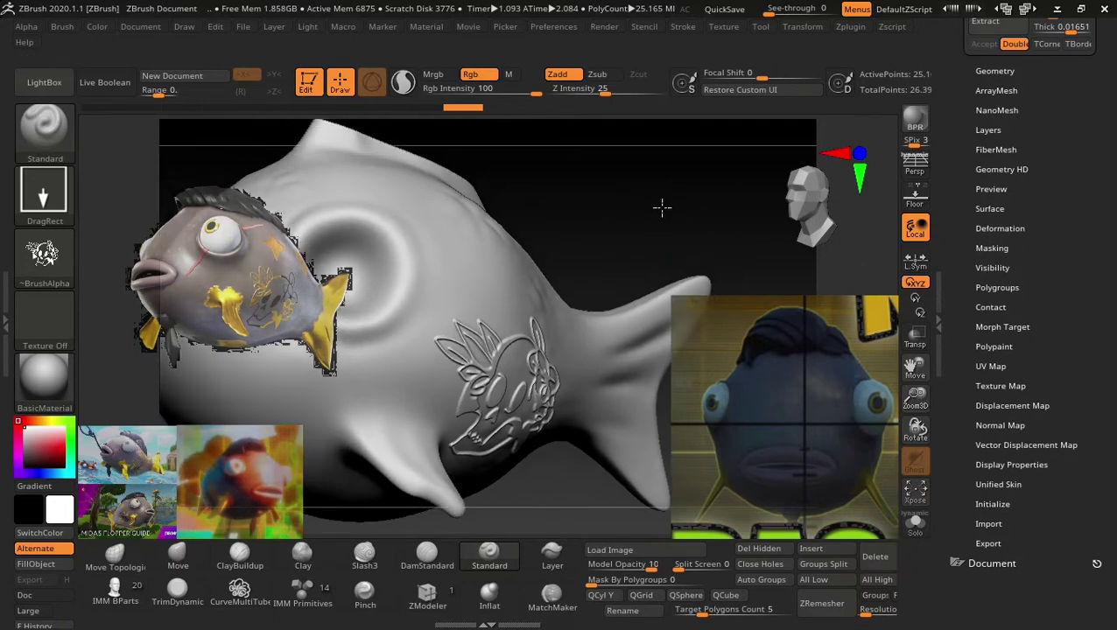
Scroll the tray up to the Subtool list and rotate the fish to face the viewer.
scroll(1079, 233, up, 5)
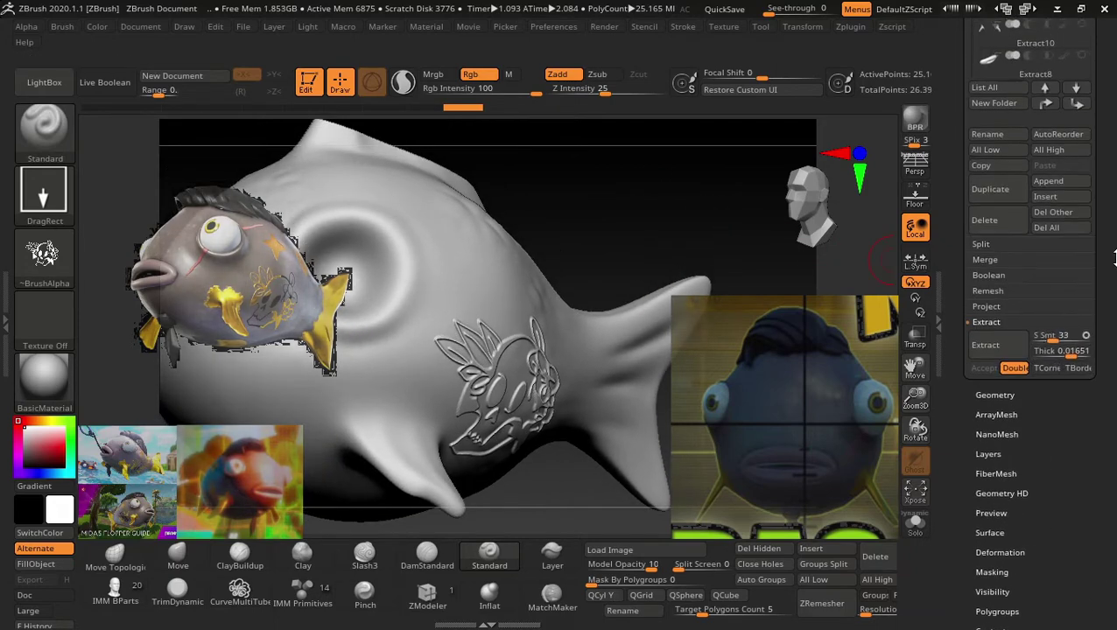
scroll(1115, 263, up, 2)
scroll(1114, 297, up, 2)
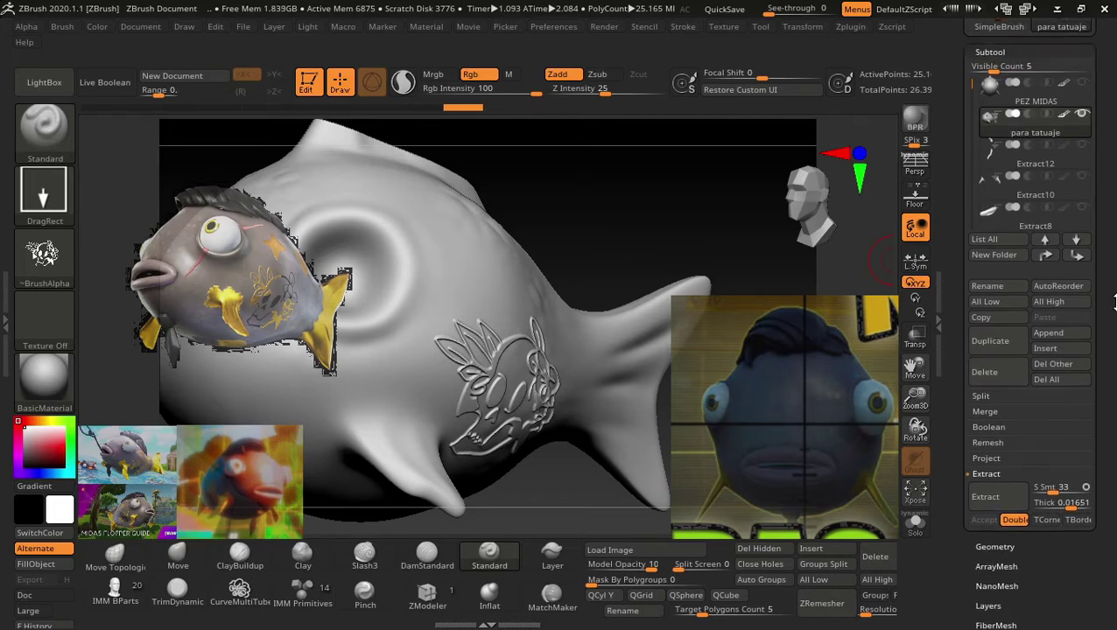
drag(1114, 296, 1113, 228)
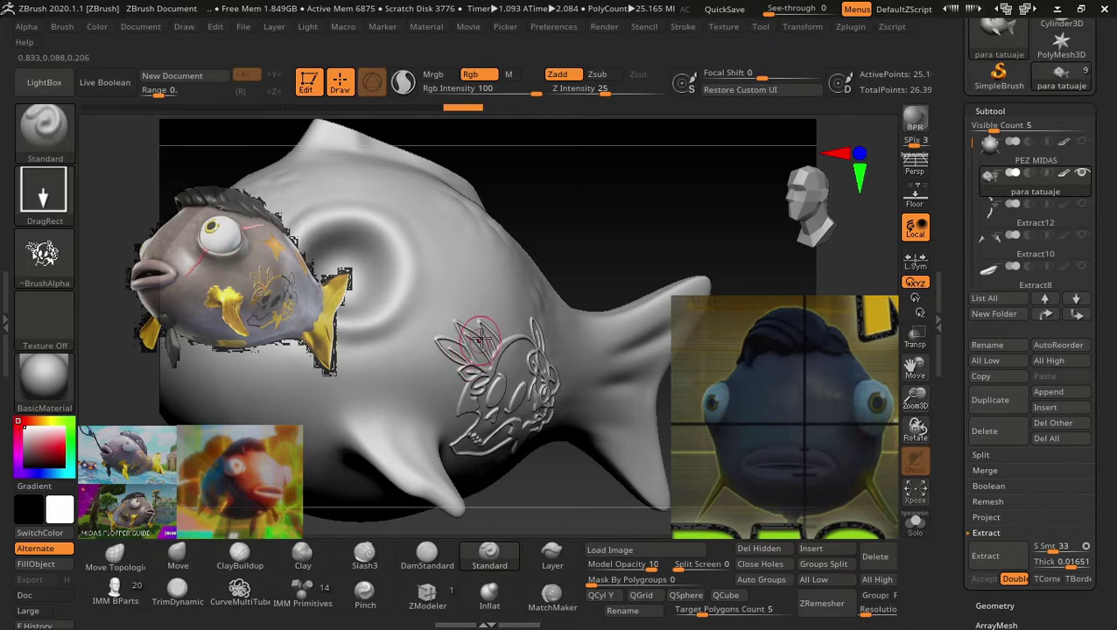
mouse_move(597, 222)
mouse_down()
mouse_move(630, 244)
mouse_move(629, 194)
mouse_move(753, 274)
mouse_move(616, 262)
mouse_move(561, 226)
mouse_move(583, 182)
mouse_move(603, 242)
mouse_move(642, 219)
mouse_move(638, 236)
mouse_up()
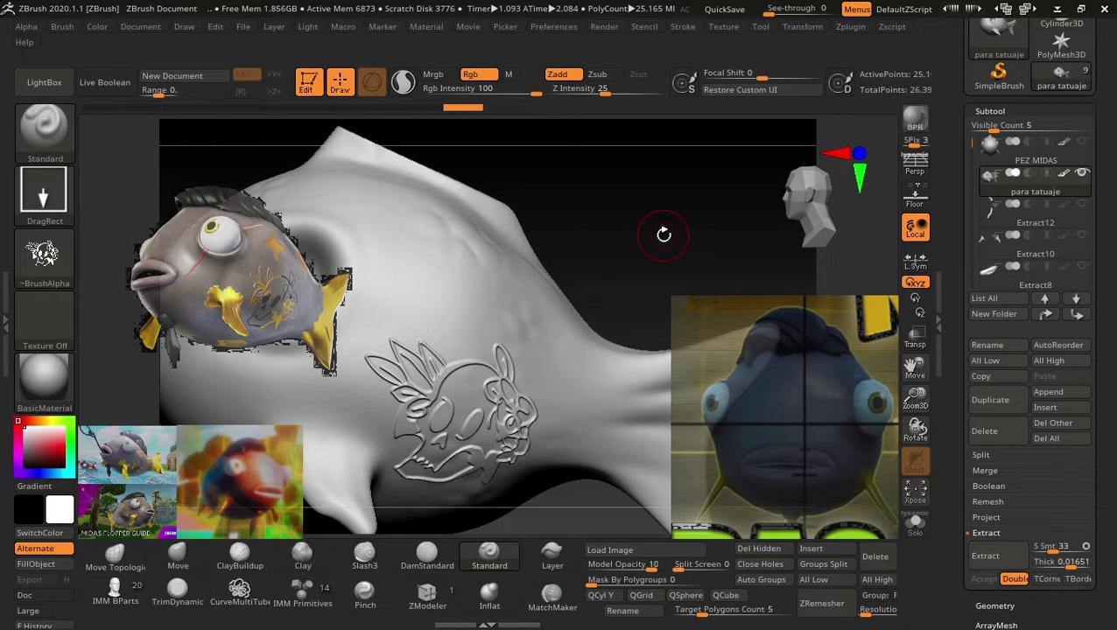
key(ctrl)
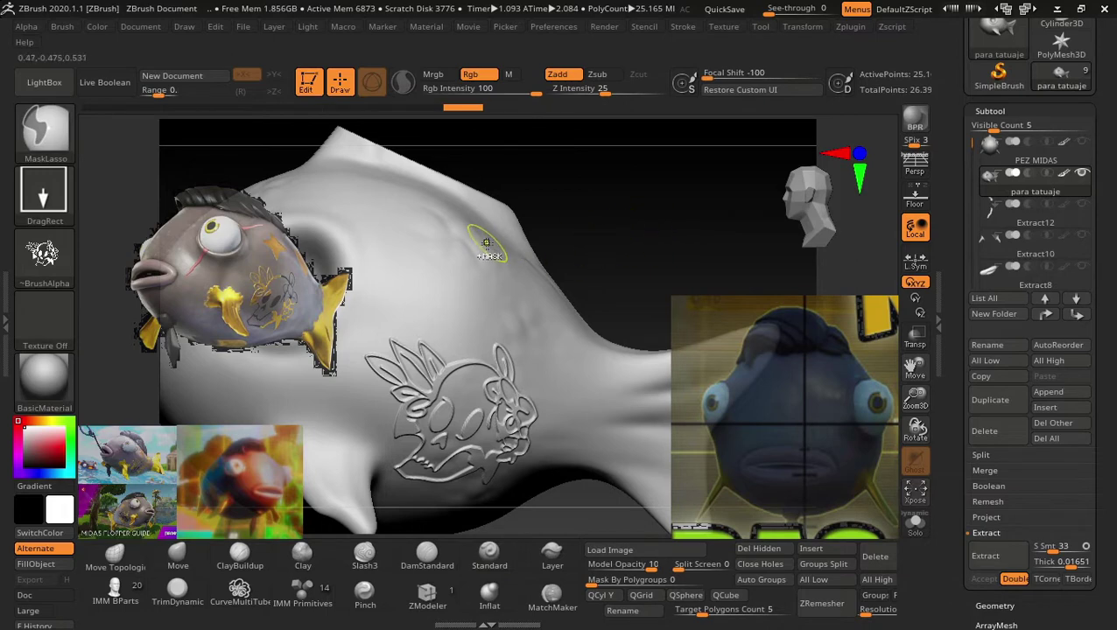
ctrl+drag(485, 243, 461, 274)
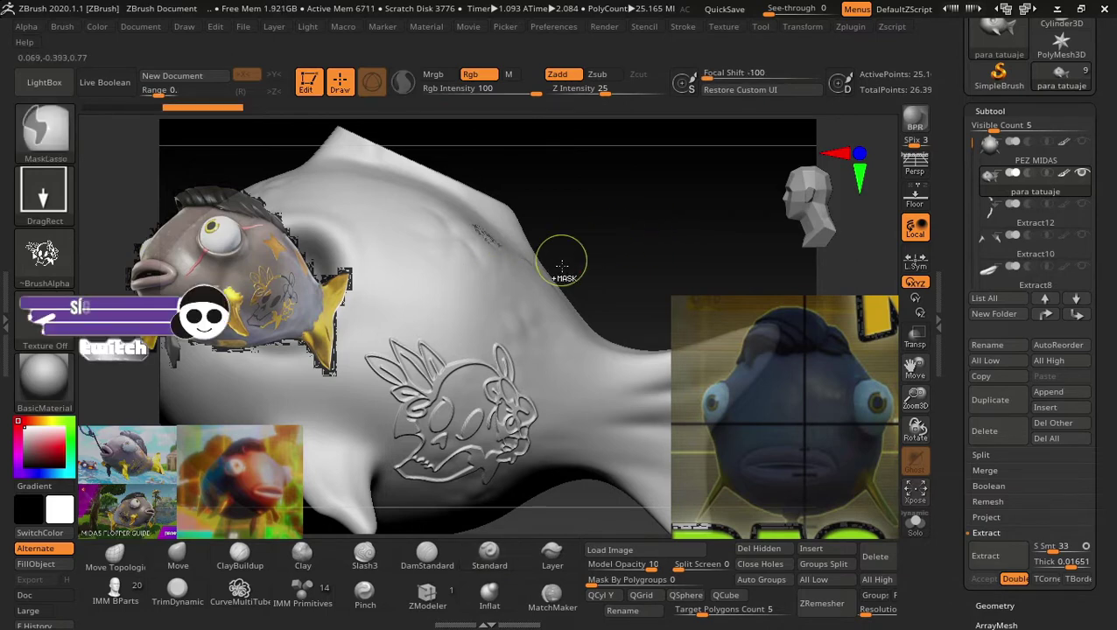
ctrl+click(656, 276)
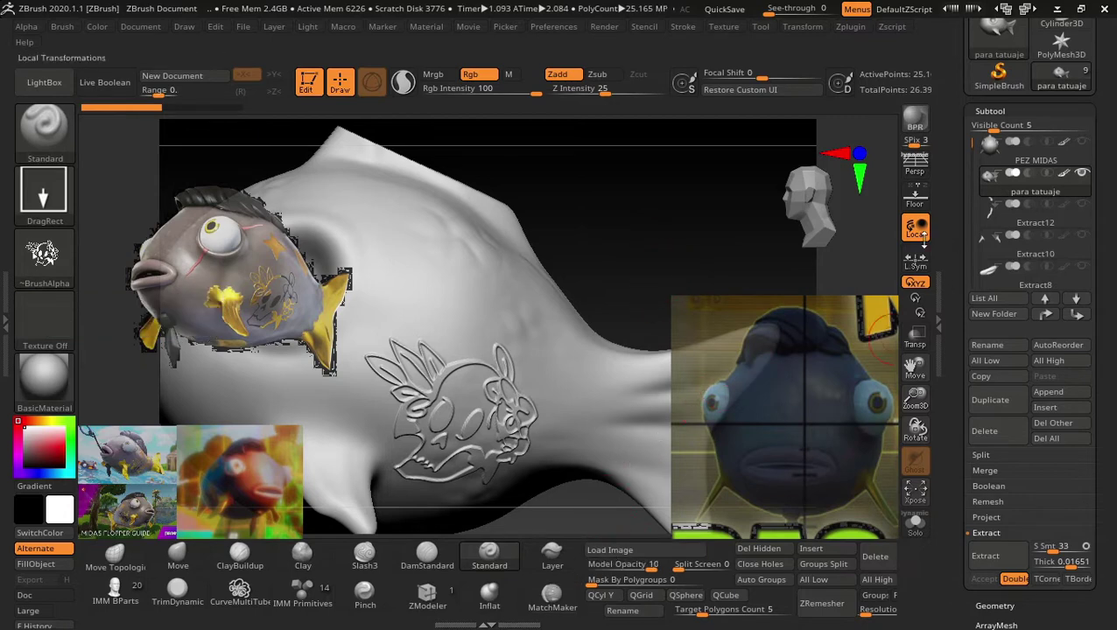
Switch to lasso masking on the fish body.
key(ctrl+d)
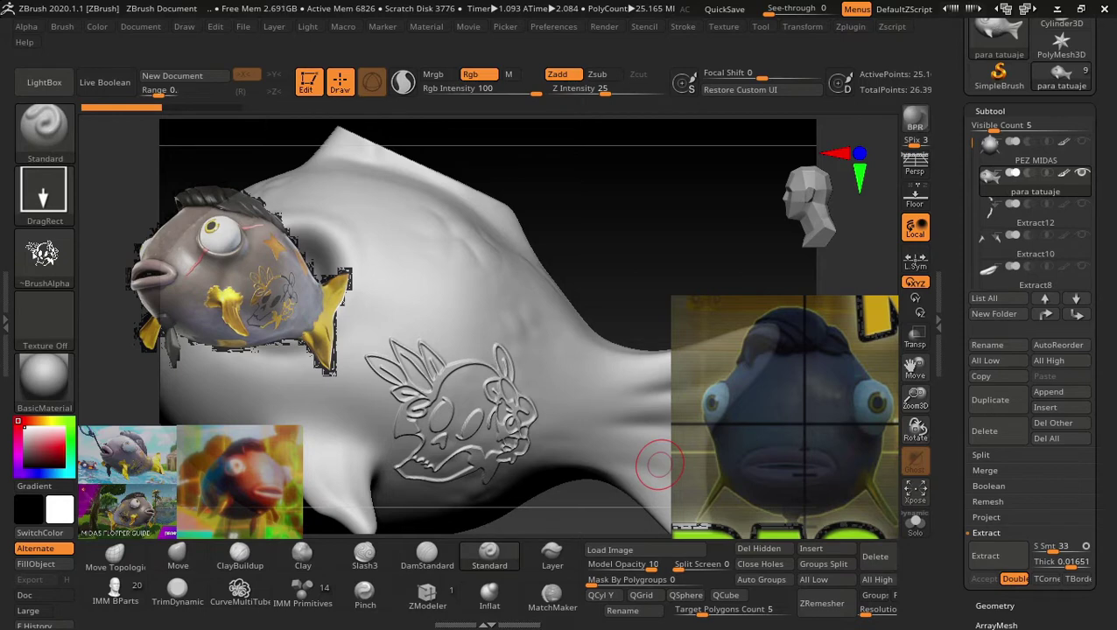
Toggle the fish body off and on, rotate it, and open the Alpha library for estrellasss.jpg.
ctrl+alt+shift+click(467, 366)
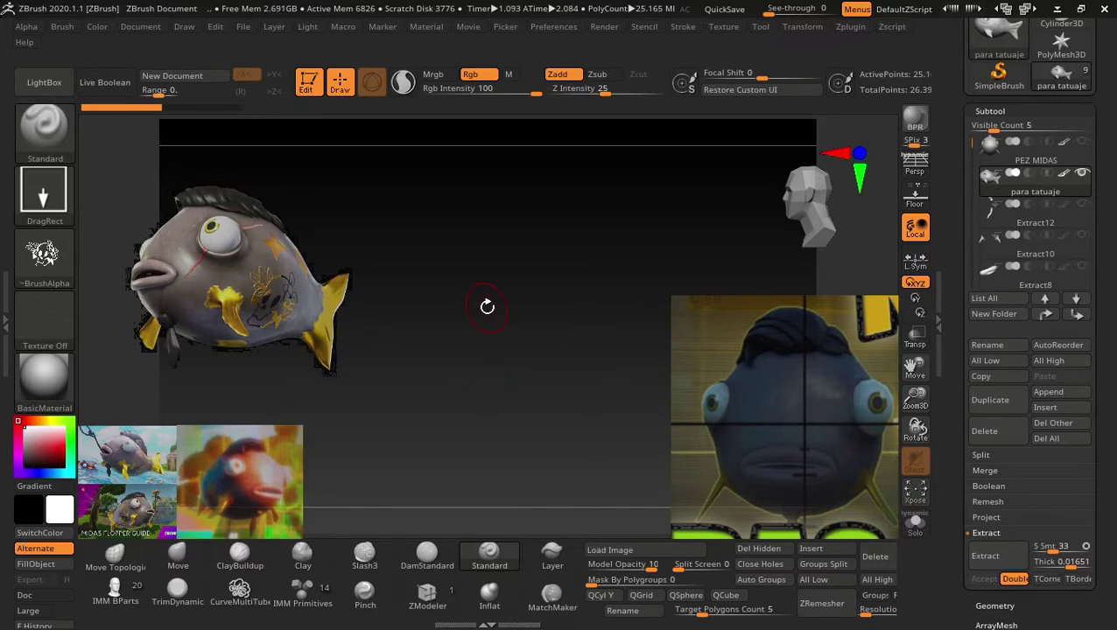
ctrl+shift+click(595, 263)
mouse_move(606, 272)
mouse_down()
mouse_move(643, 225)
mouse_move(636, 189)
mouse_move(618, 242)
mouse_move(598, 242)
mouse_move(626, 254)
mouse_up()
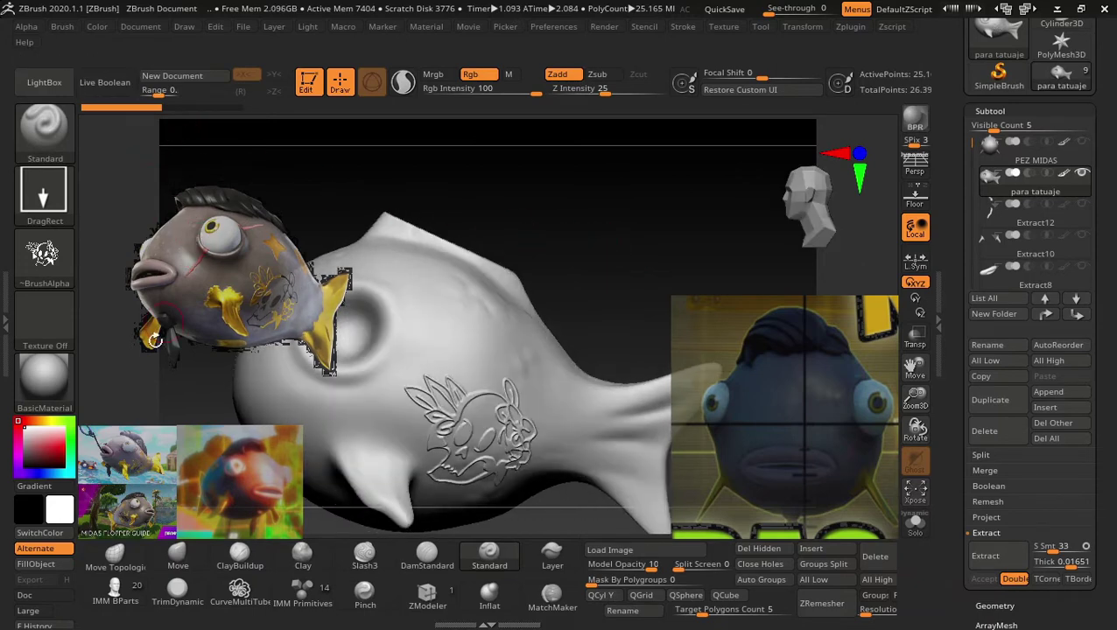
click(48, 255)
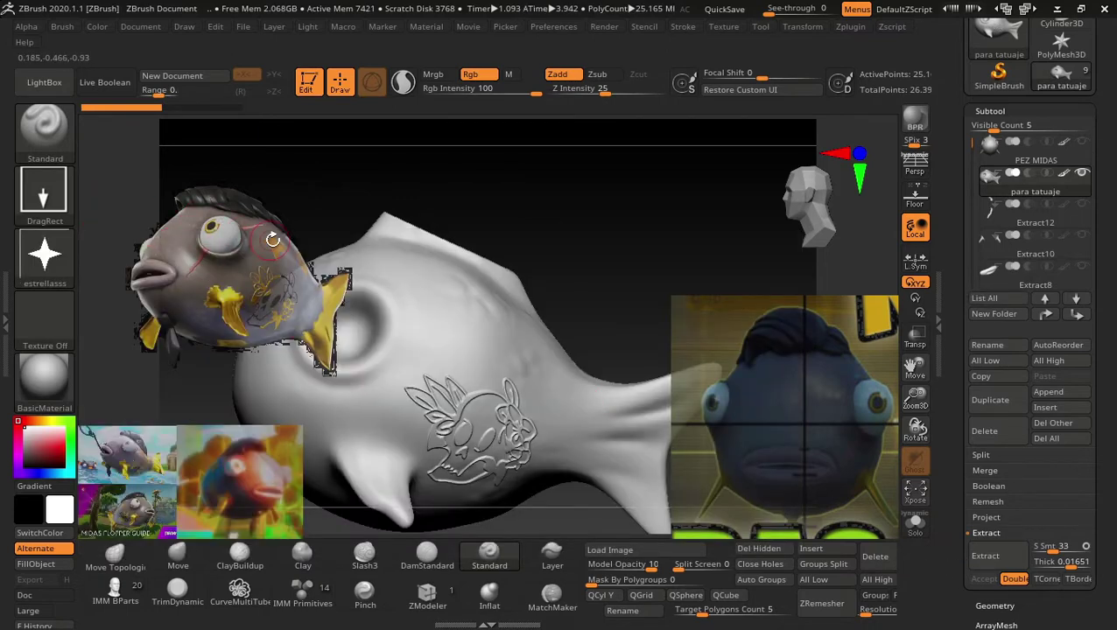
click(53, 263)
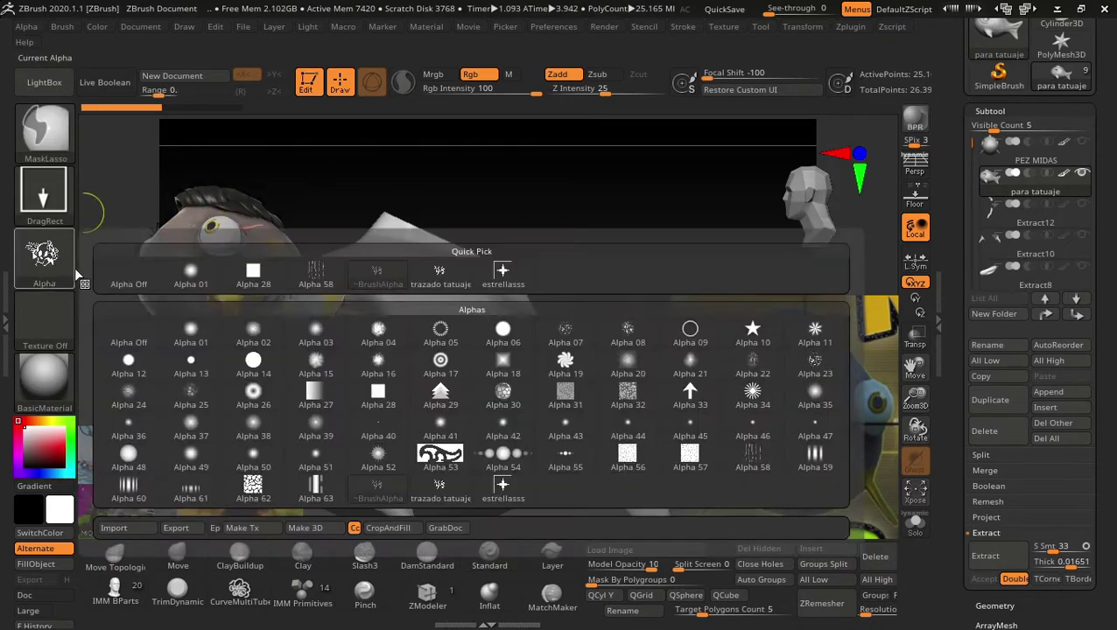
click(506, 279)
drag(628, 256, 641, 302)
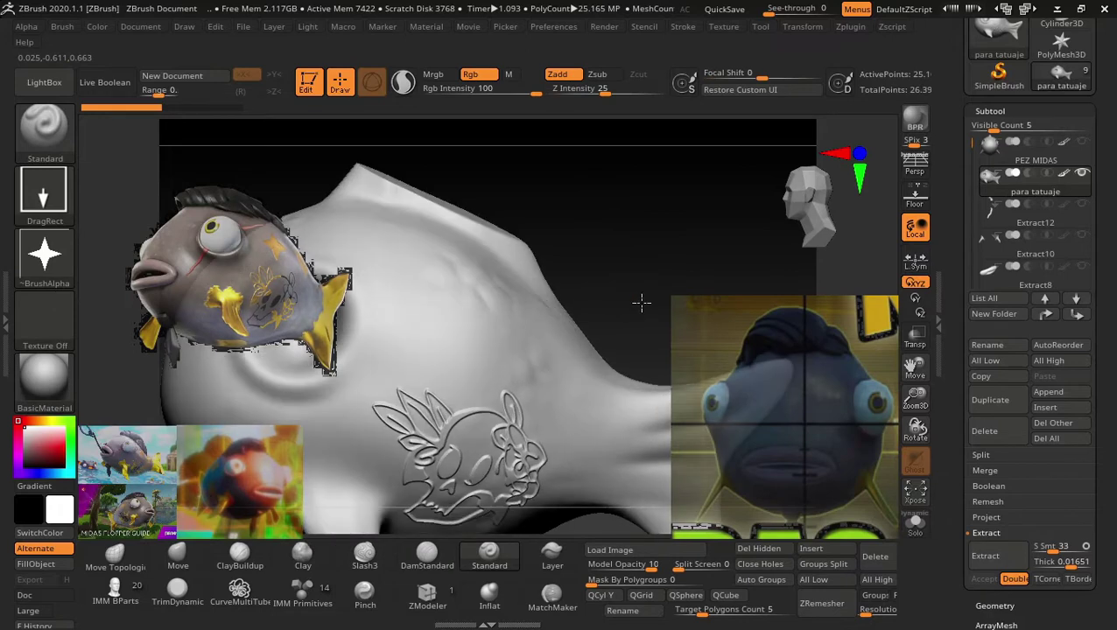
drag(484, 298, 500, 230)
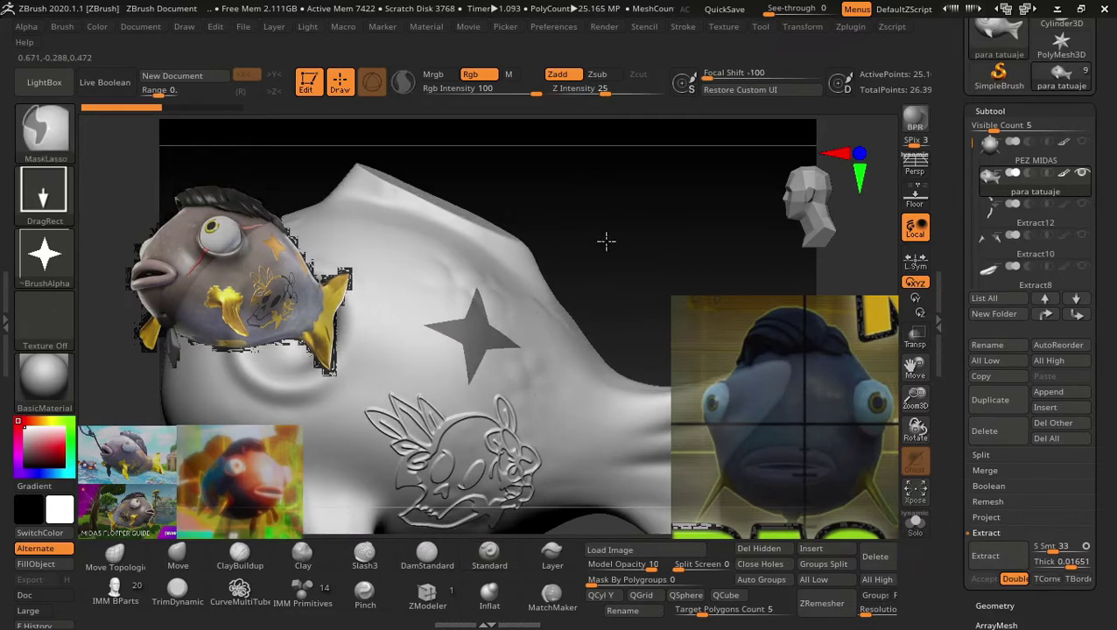
drag(636, 252, 659, 252)
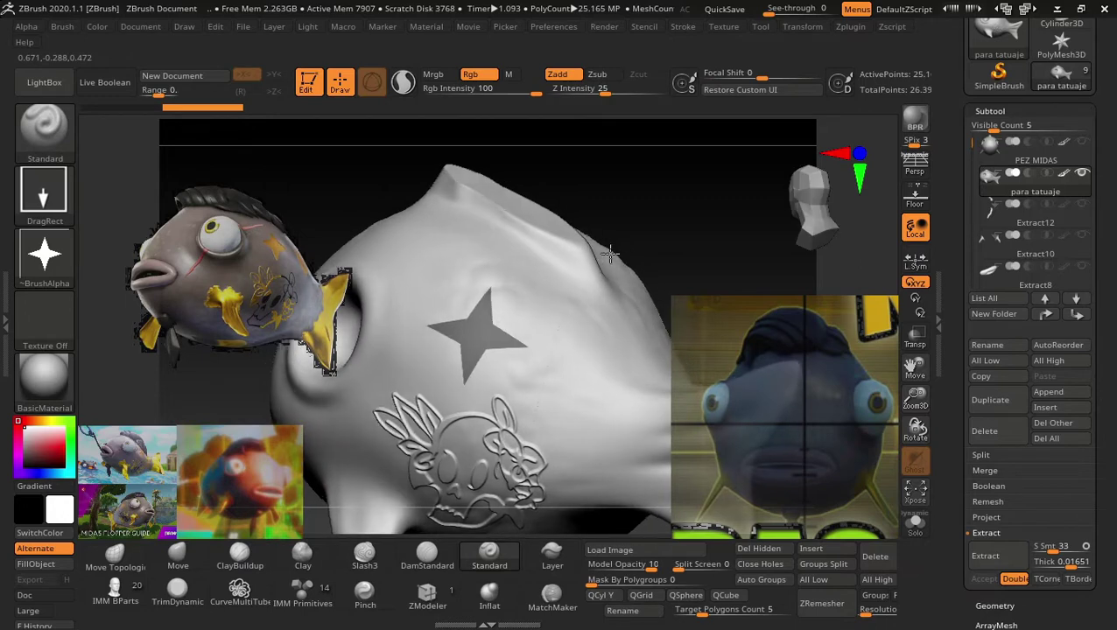
ctrl+click(665, 243)
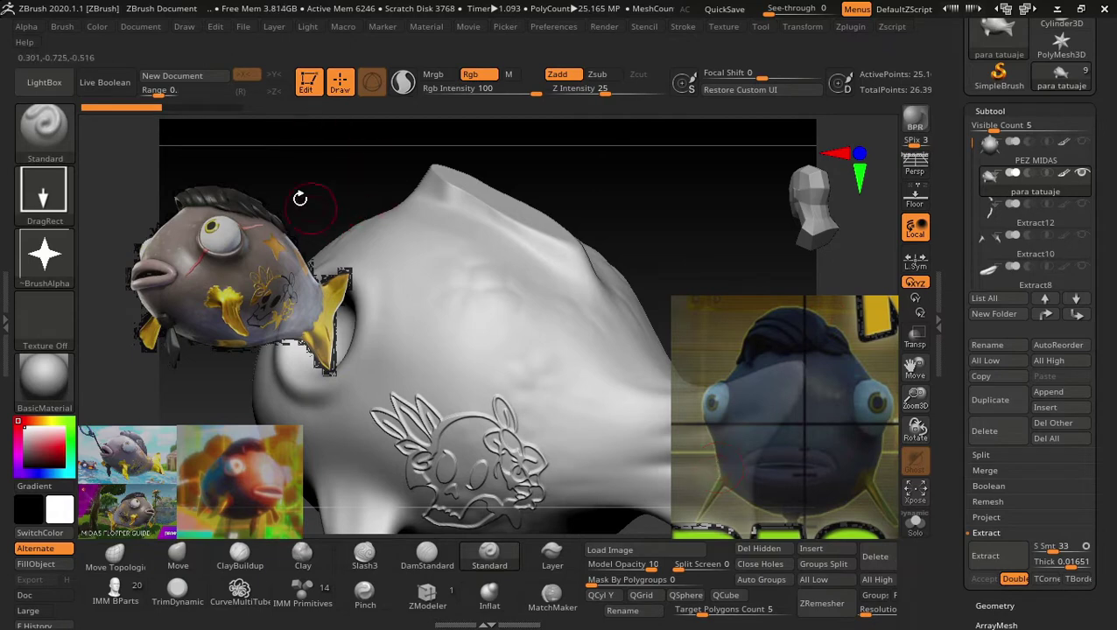
Pick the estrellasss star alpha for MaskLasso and turn on X symmetry.
click(44, 256)
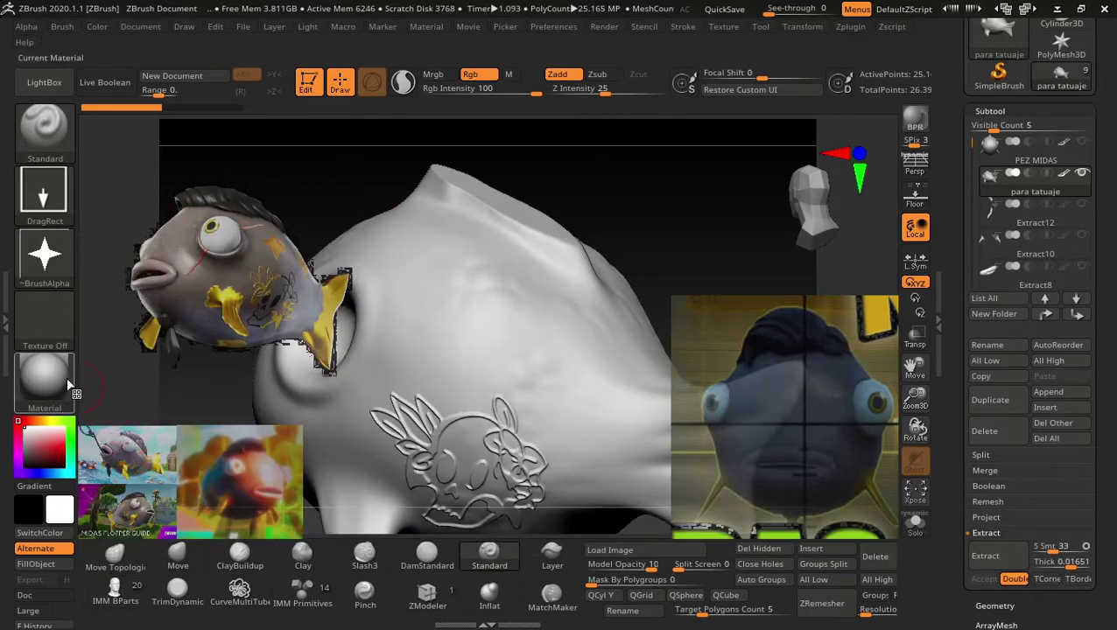
click(53, 256)
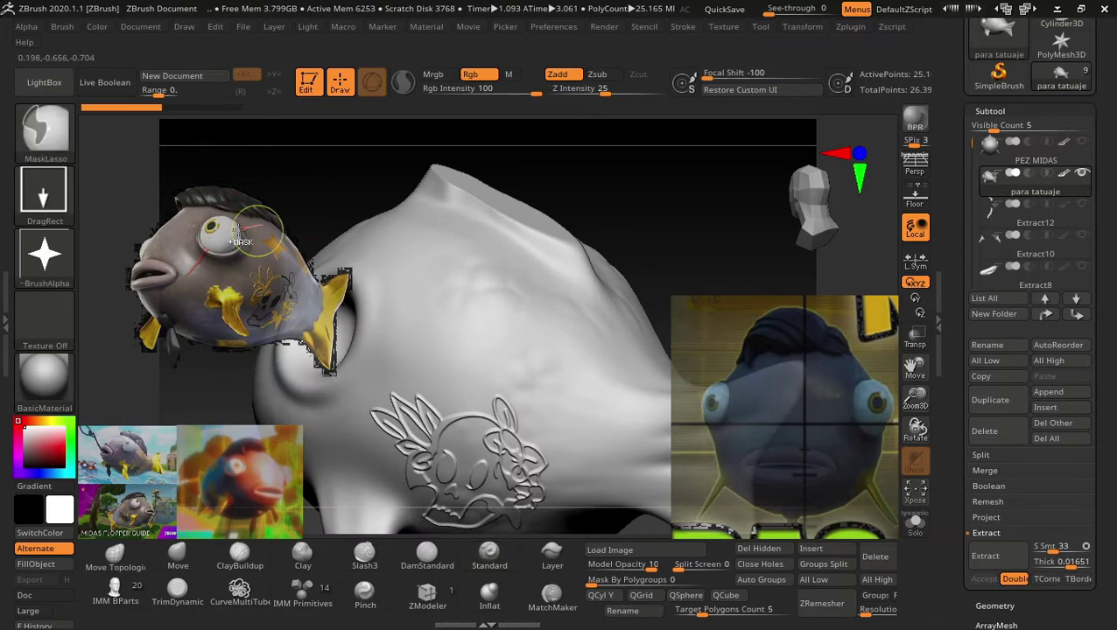
ctrl+click(44, 256)
click(568, 284)
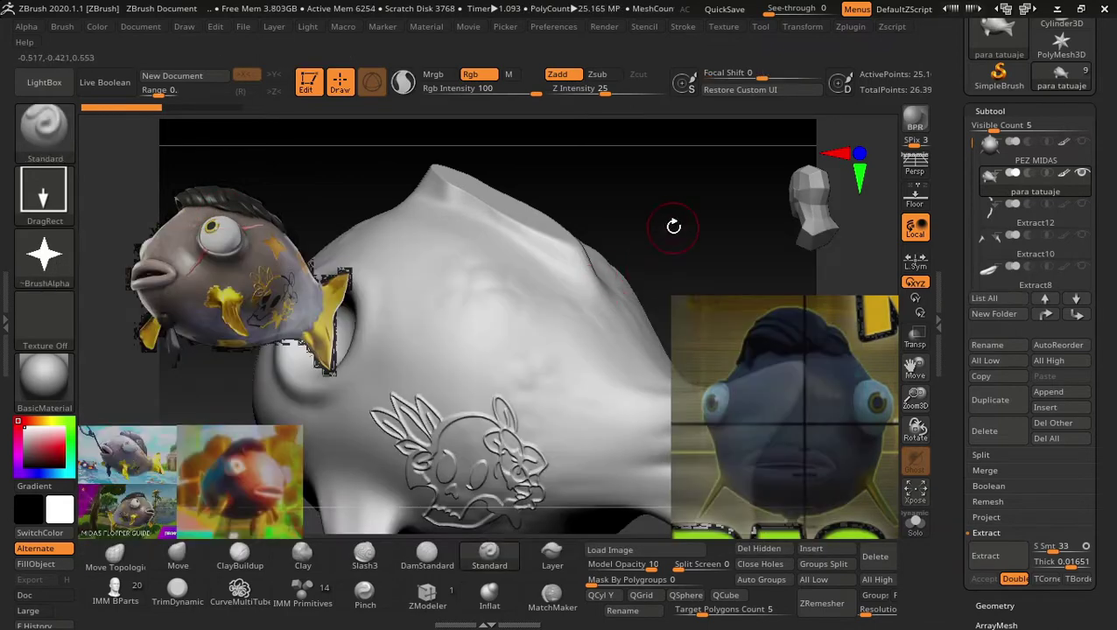
mouse_move(674, 224)
mouse_down()
mouse_move(631, 206)
mouse_move(653, 212)
mouse_up()
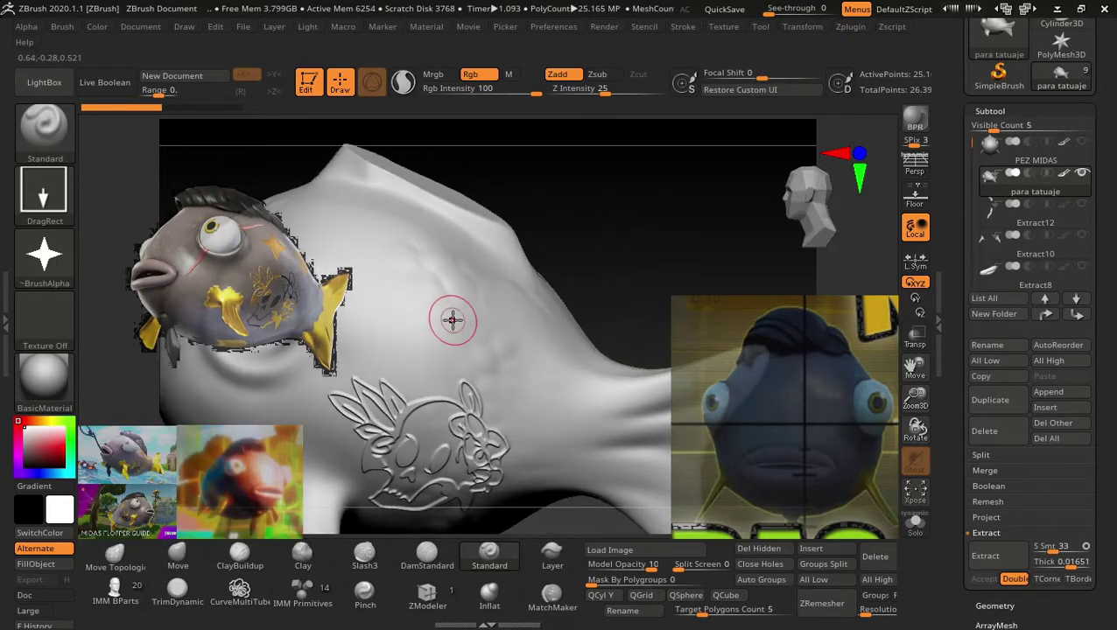
key(x)
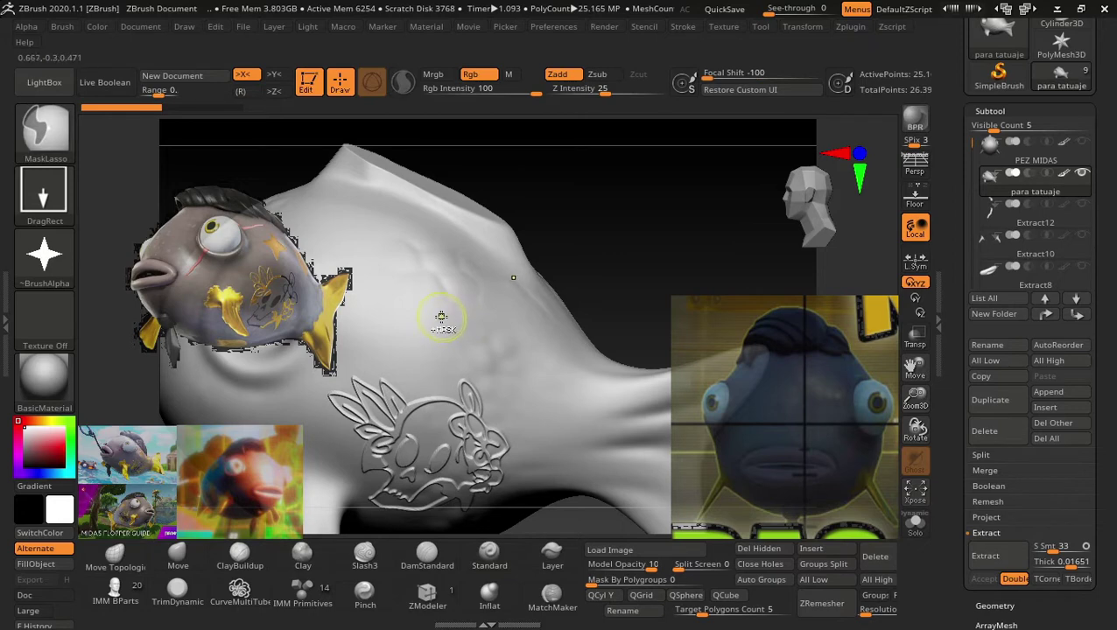
Drag a large estrellasss star mask onto the fish flank and invert it so only the star is free.
ctrl+drag(443, 325, 449, 314)
mouse_move(456, 268)
ctrl+mouse_down()
mouse_move(456, 227)
mouse_move(544, 211)
ctrl+mouse_up()
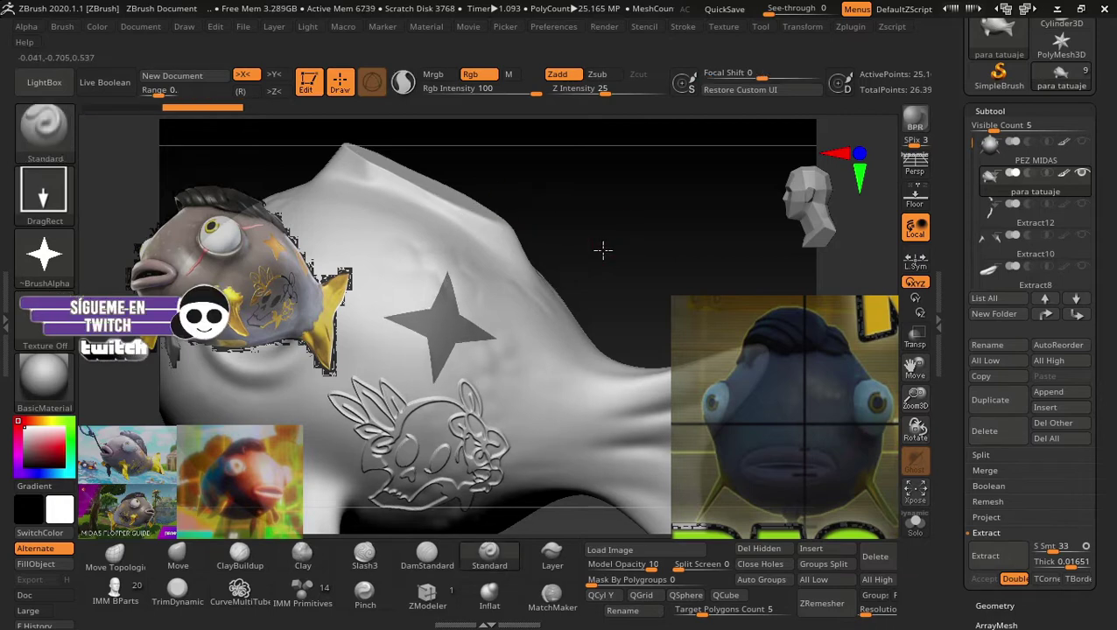
mouse_move(600, 250)
mouse_down()
mouse_move(626, 217)
mouse_move(592, 217)
mouse_move(596, 137)
mouse_move(576, 244)
mouse_move(566, 228)
mouse_up()
mouse_move(608, 232)
mouse_down()
mouse_move(611, 252)
mouse_move(558, 268)
mouse_move(611, 269)
mouse_move(623, 323)
mouse_move(605, 214)
mouse_move(594, 229)
mouse_move(606, 379)
mouse_move(605, 274)
mouse_up()
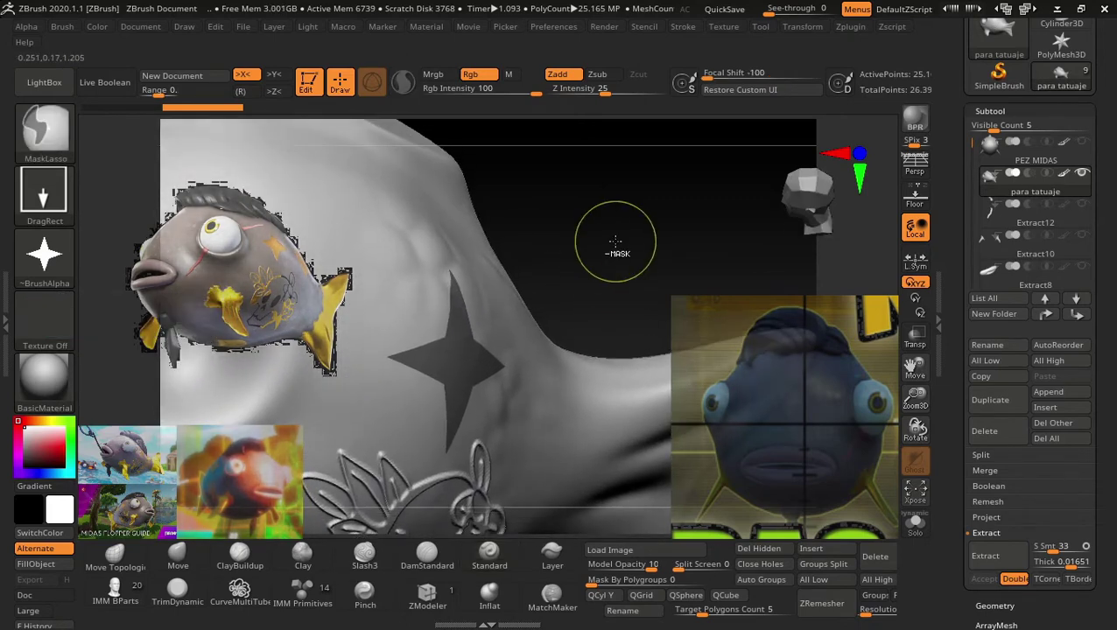
ctrl+click(611, 242)
Use the Move gizmo to shift the unmasked star slightly along the Y axis.
key(w)
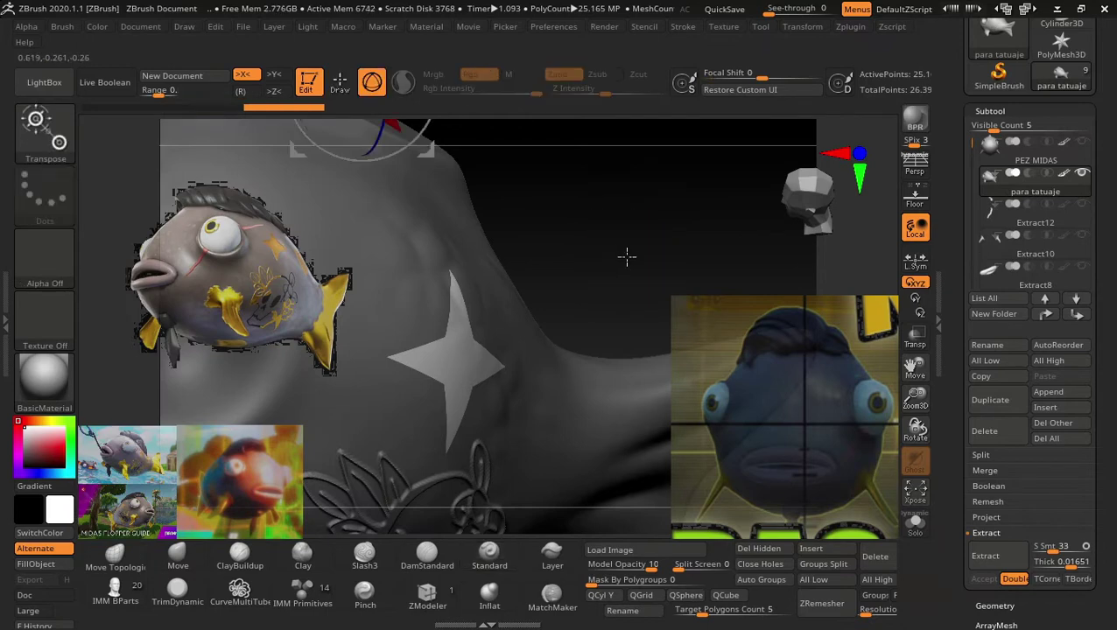
alt+drag(626, 254, 594, 391)
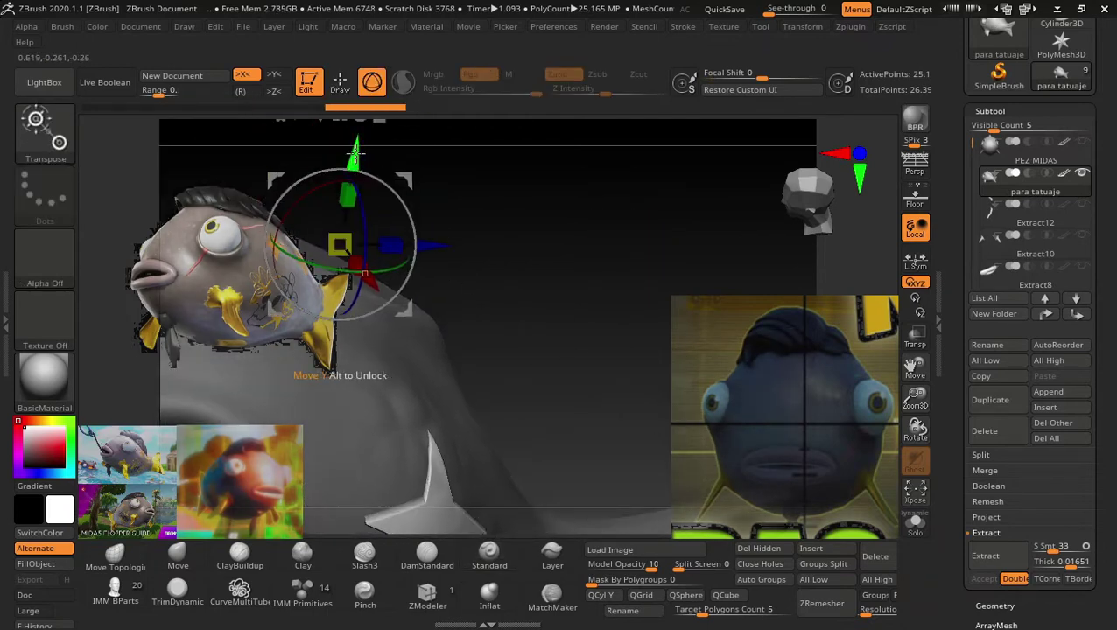
drag(355, 150, 355, 147)
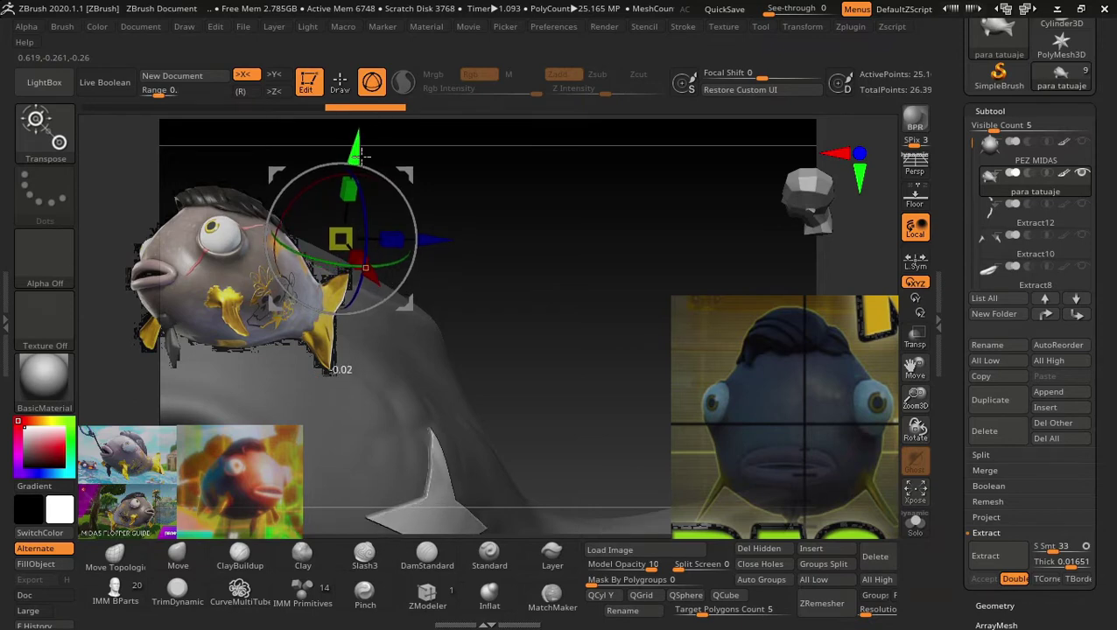
mouse_move(567, 284)
mouse_down()
mouse_move(618, 175)
mouse_move(588, 186)
mouse_move(573, 175)
mouse_up()
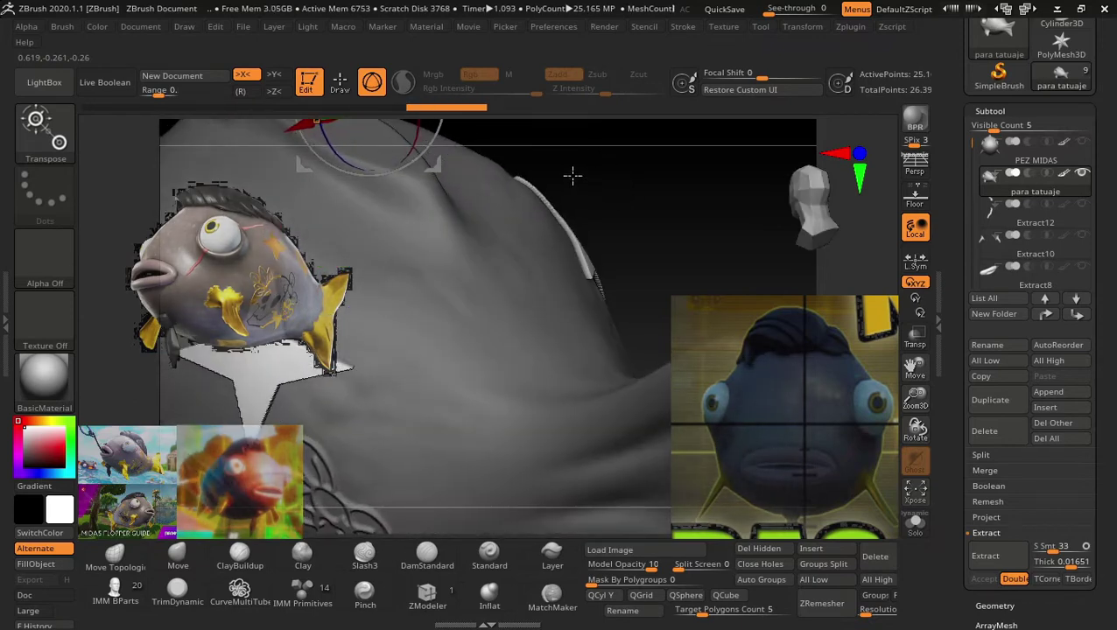
key(ctrl)
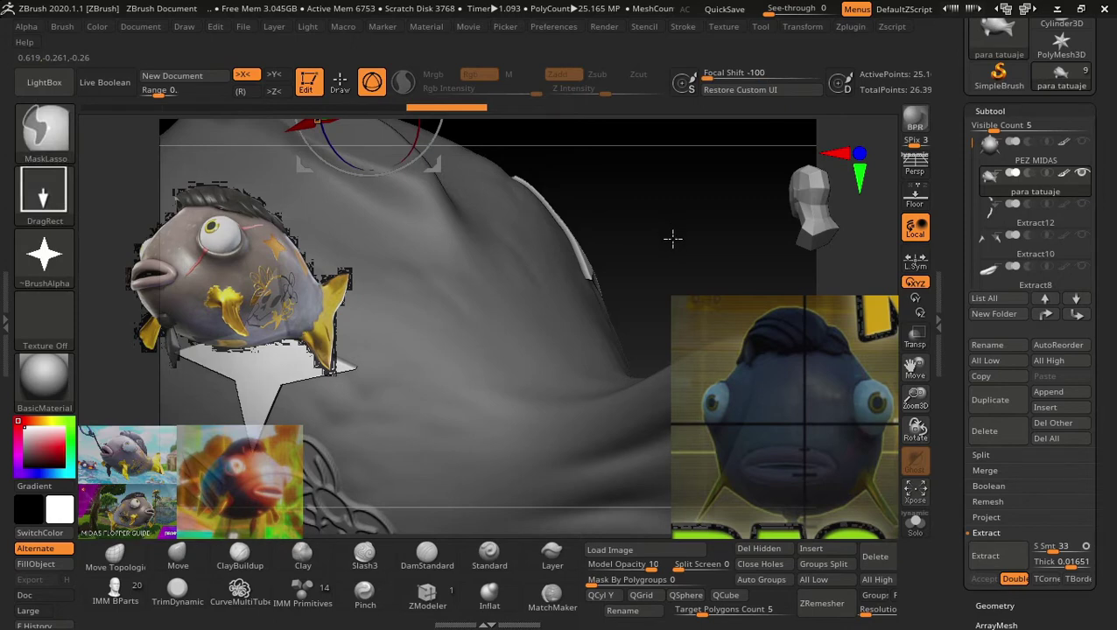
drag(689, 306, 678, 262)
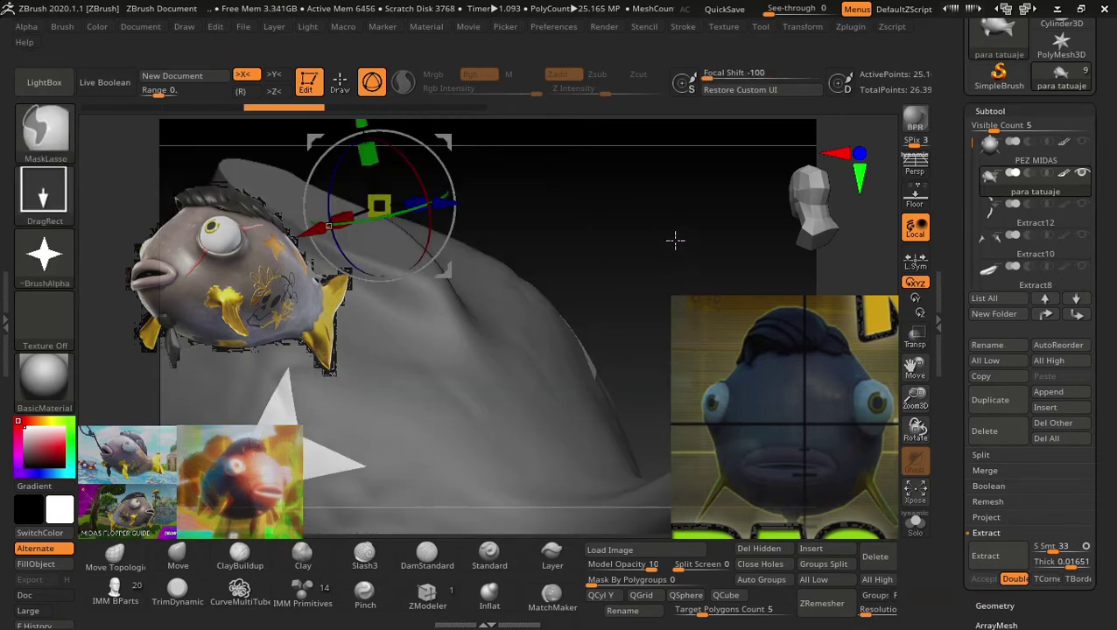
Extract the masked star as Extract25 (smoothing 5, thickness 0.02) and accept it.
ctrl+click(682, 248)
scroll(1113, 302, down, 3)
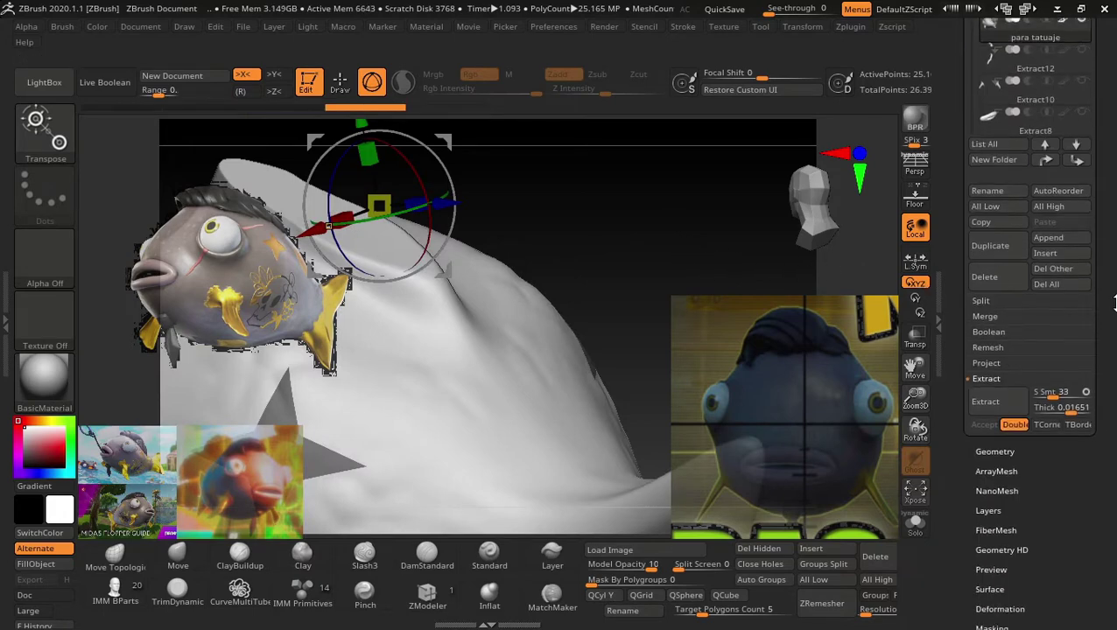
click(1007, 401)
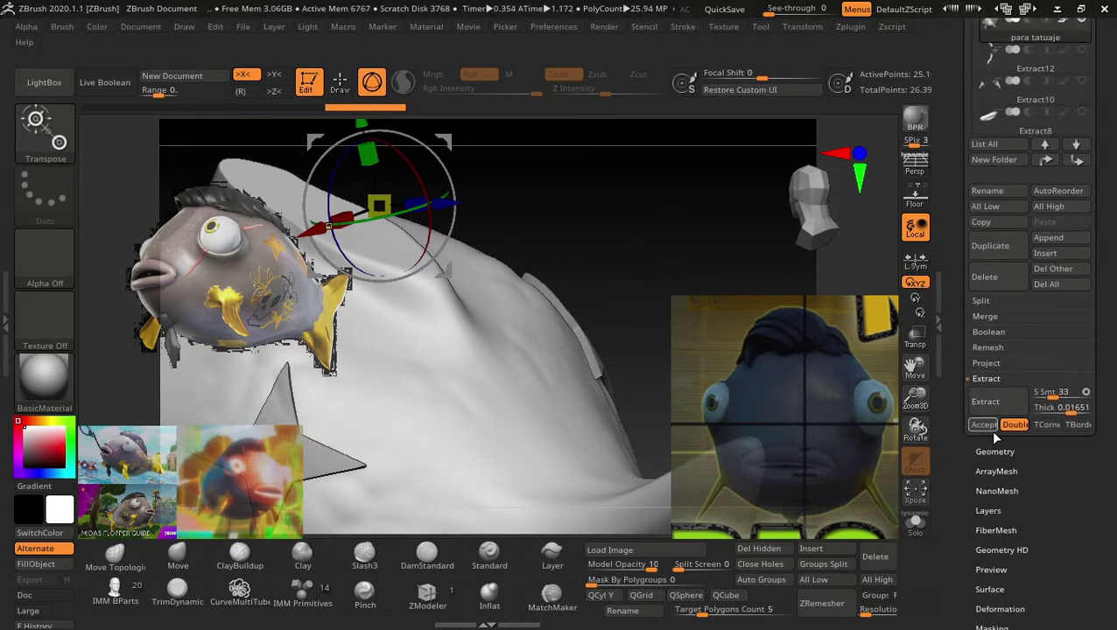
click(985, 426)
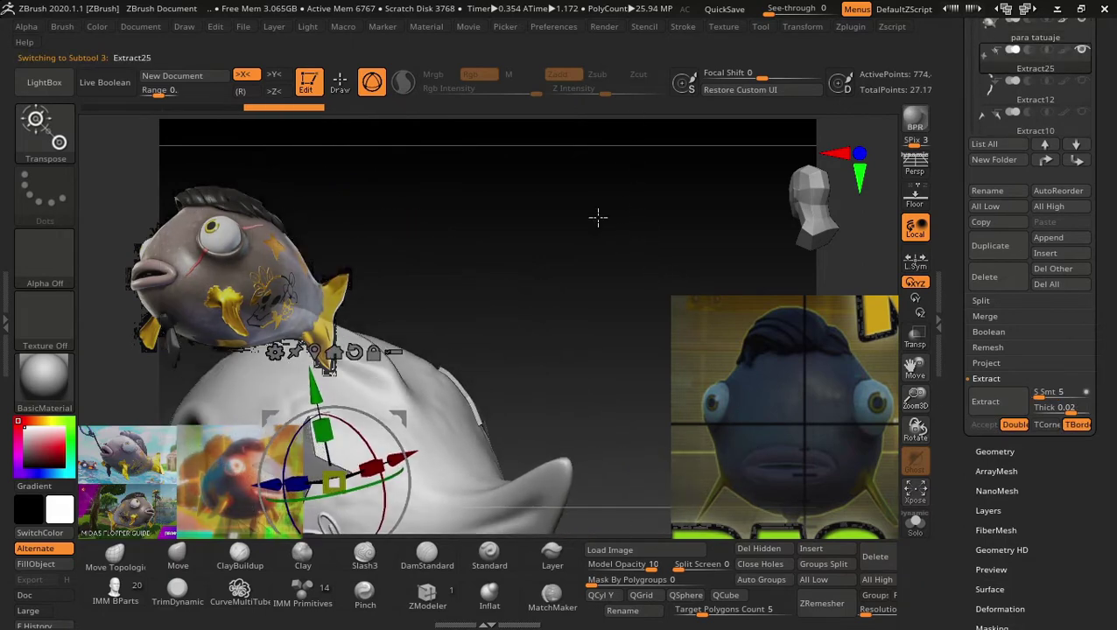
key(q)
mouse_move(573, 336)
mouse_down()
mouse_move(644, 303)
mouse_move(656, 259)
mouse_move(665, 277)
mouse_move(703, 272)
mouse_move(701, 232)
mouse_move(690, 232)
mouse_move(691, 282)
mouse_move(669, 256)
mouse_move(655, 286)
mouse_move(606, 259)
mouse_move(650, 268)
mouse_up()
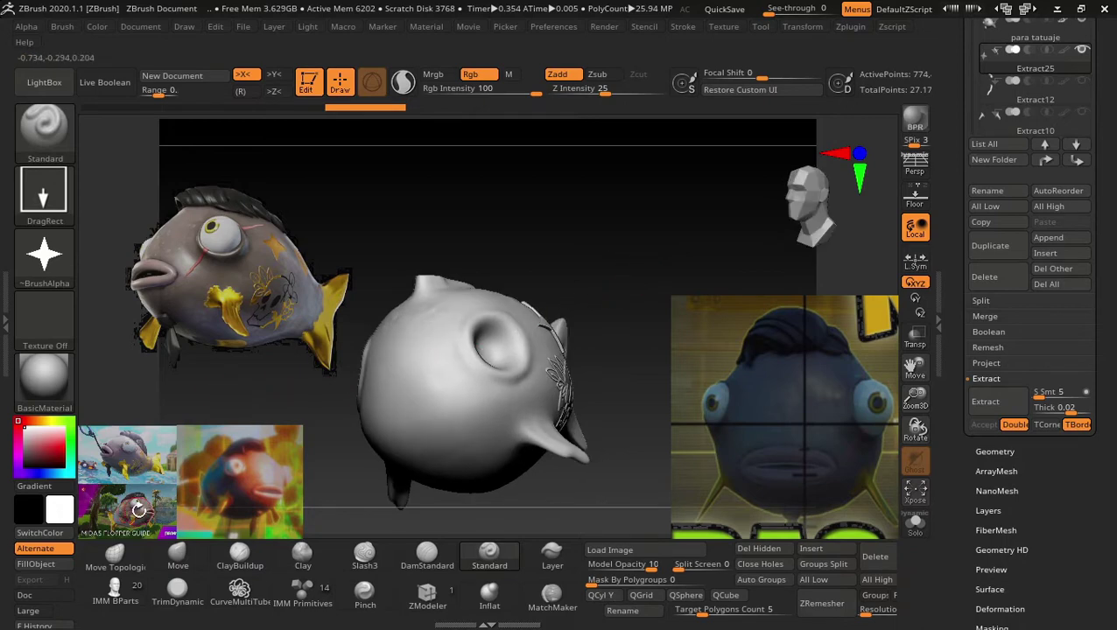
In Spotlight, resize and reposition the Midas Flopper reference image.
key(shift+z)
click(140, 508)
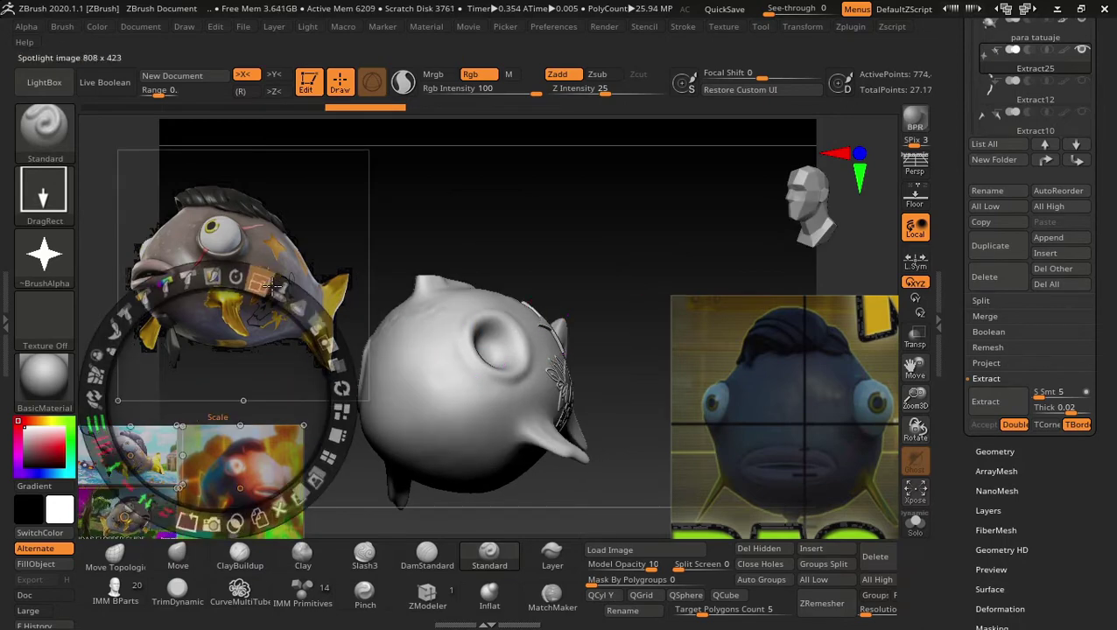
drag(256, 350, 438, 160)
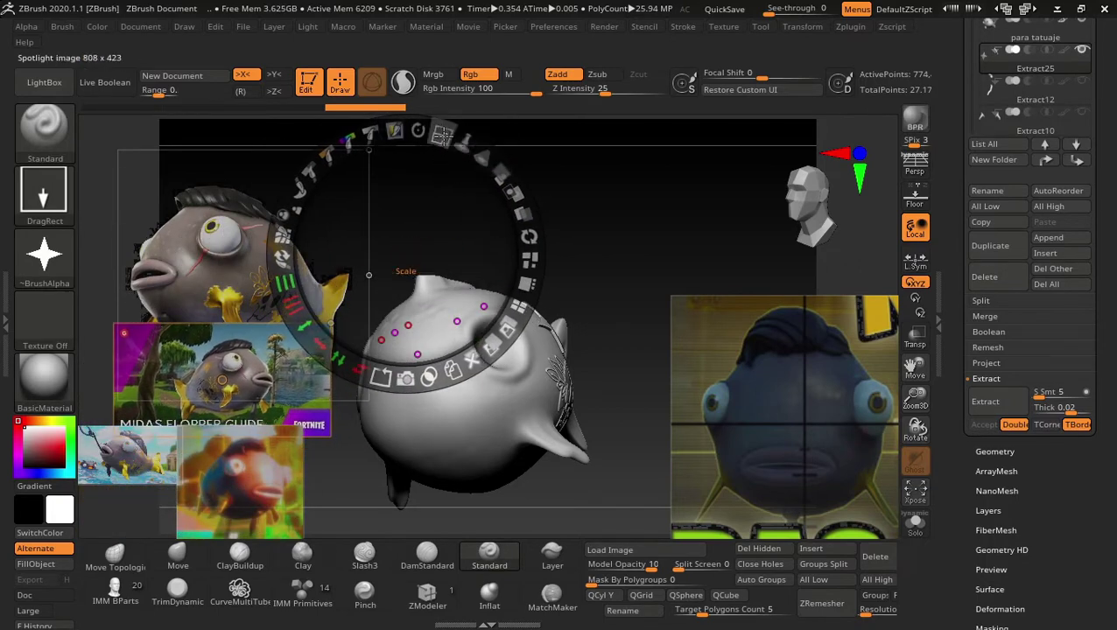
drag(442, 138, 464, 214)
click(217, 376)
mouse_move(217, 376)
mouse_down()
mouse_move(316, 253)
mouse_move(320, 280)
mouse_up()
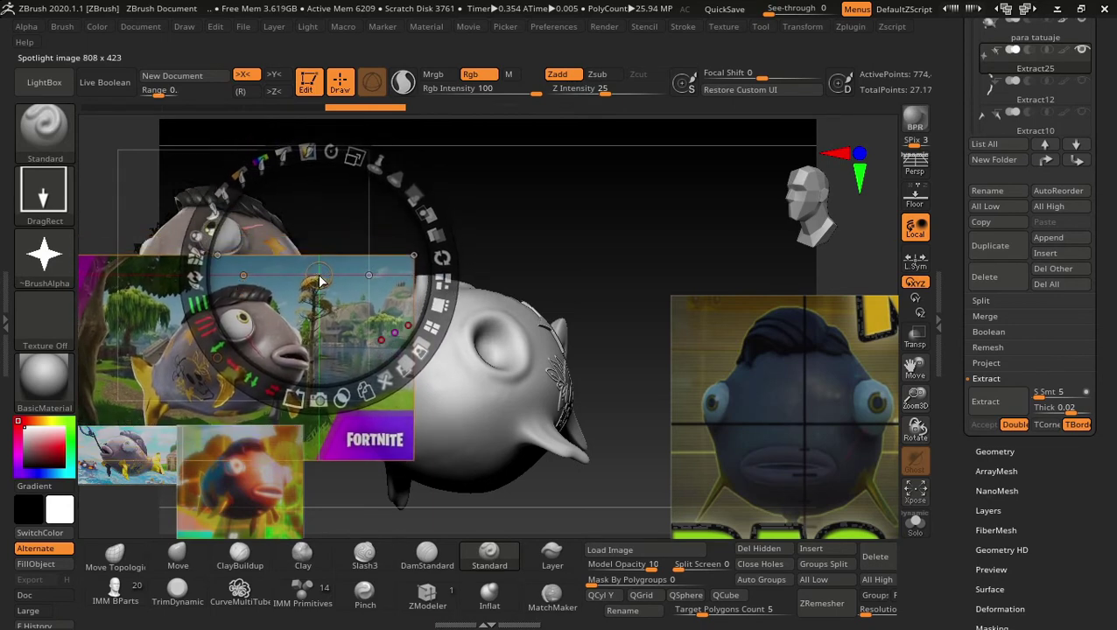
key(z)
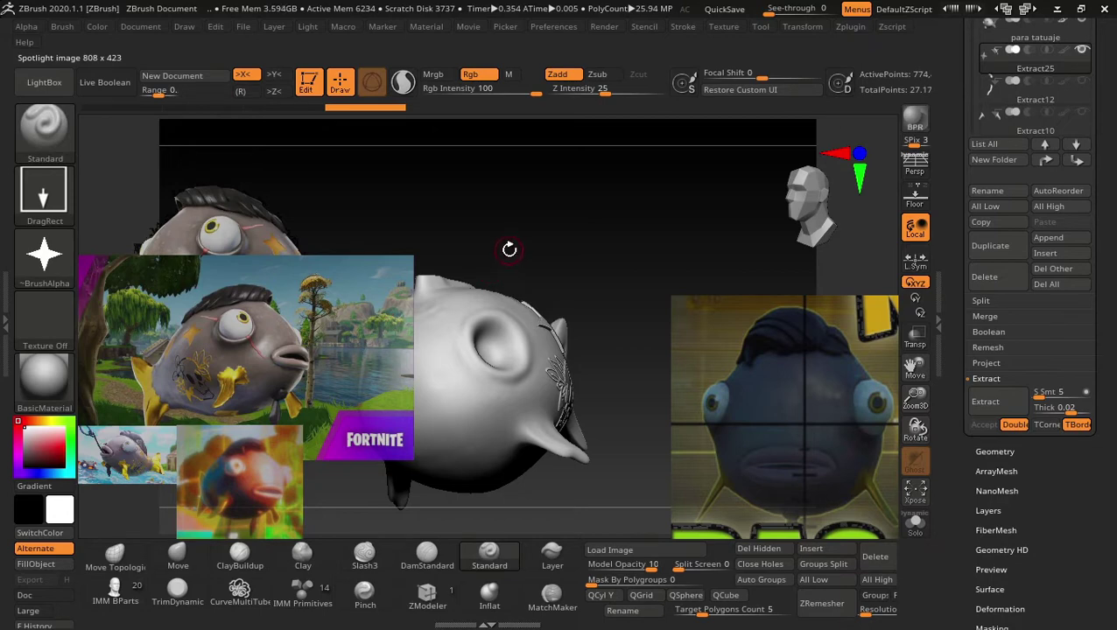
Move the stacked reference images to the lower left and turn the fish to a side view.
drag(509, 250, 260, 401)
key(z)
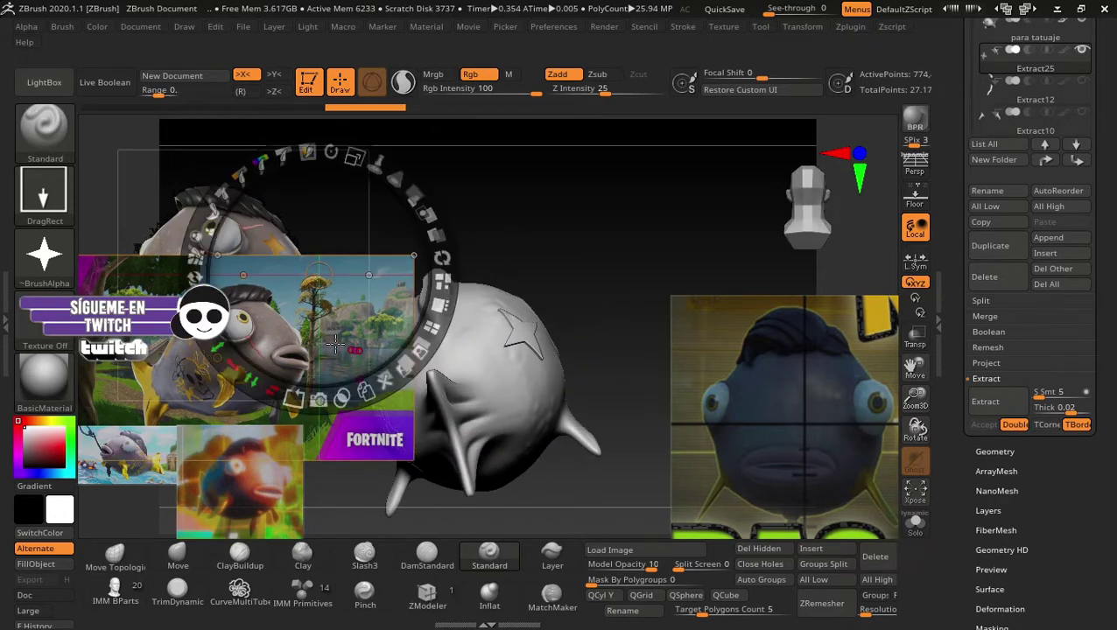
drag(334, 357, 128, 436)
key(z)
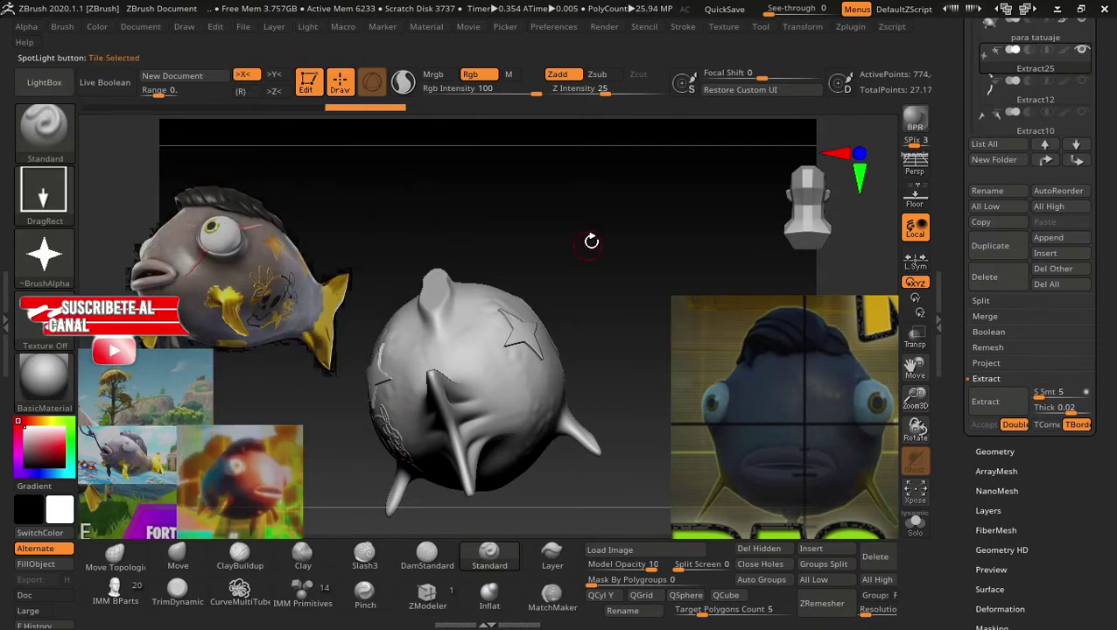
mouse_move(591, 239)
mouse_down()
mouse_move(643, 236)
mouse_move(669, 205)
mouse_move(655, 219)
mouse_move(594, 217)
mouse_move(653, 274)
mouse_move(648, 287)
mouse_move(667, 319)
mouse_move(640, 328)
mouse_move(647, 381)
mouse_move(599, 315)
mouse_move(610, 285)
mouse_move(644, 303)
mouse_move(644, 251)
mouse_move(623, 332)
mouse_move(596, 352)
mouse_move(640, 364)
mouse_move(611, 428)
mouse_move(626, 456)
mouse_move(525, 385)
mouse_up()
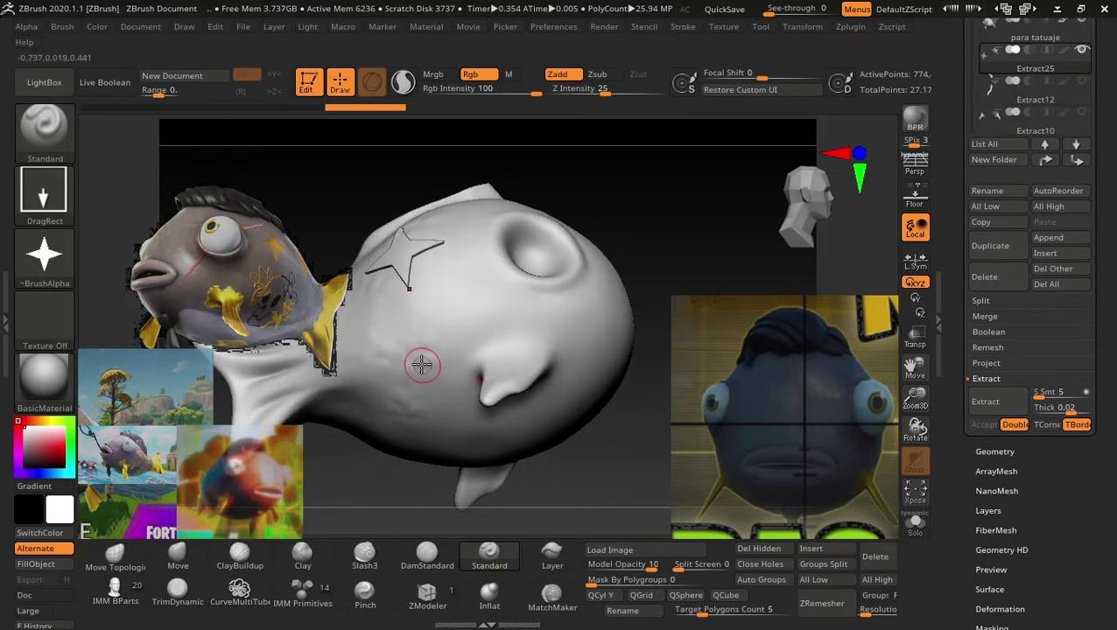
Ctrl-drag star masks onto the fish body with MaskLasso and the star alpha.
key(ctrl)
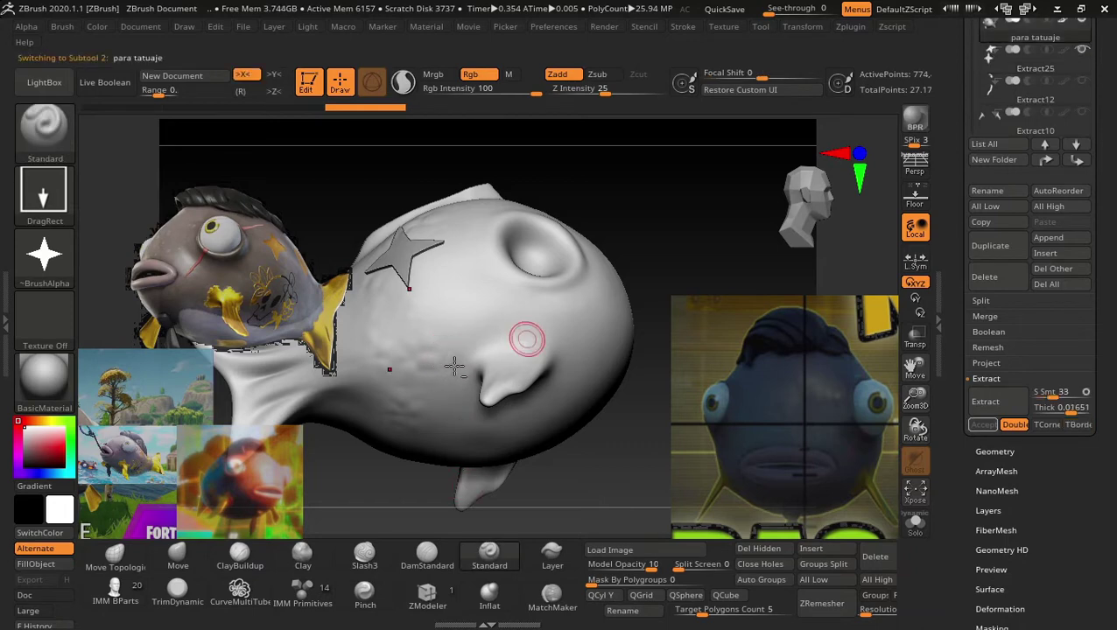
key(ctrl)
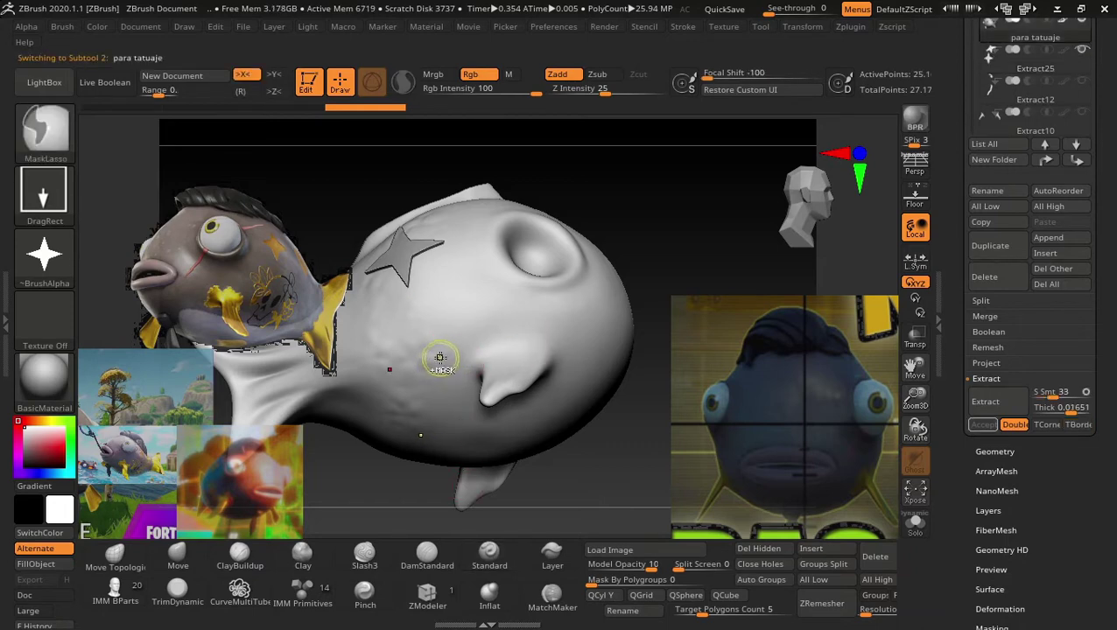
key(ctrl)
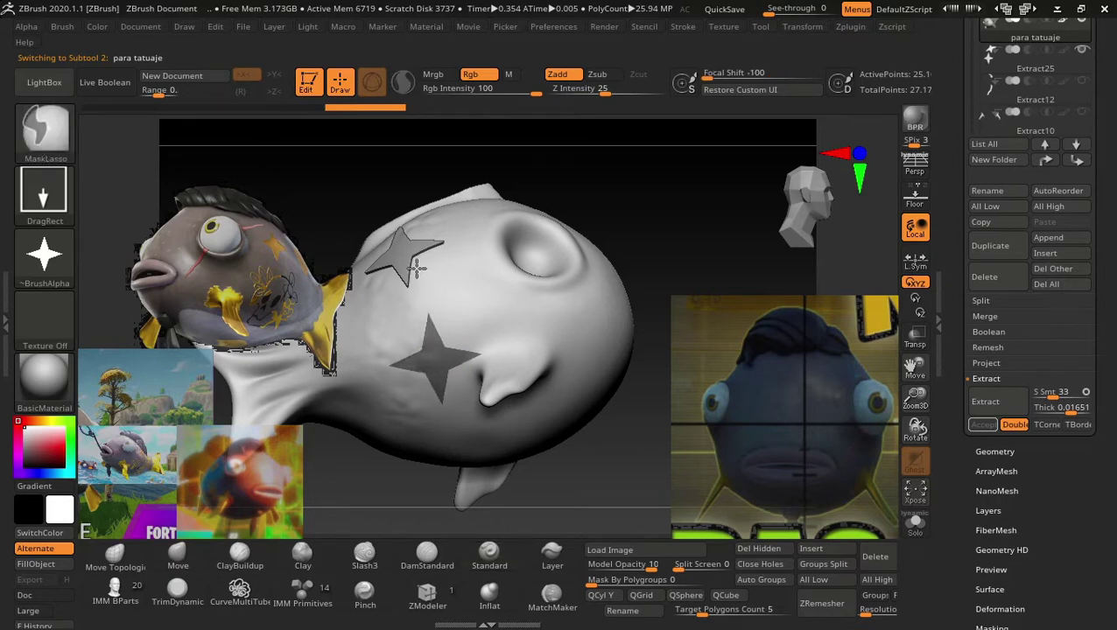
key(w)
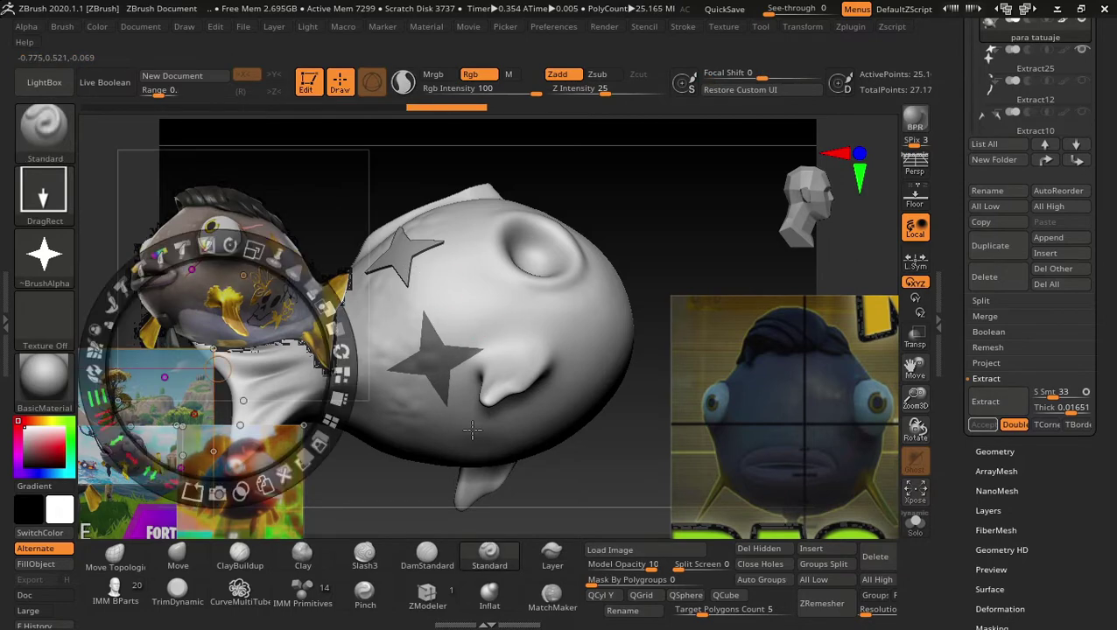
key(shift+z)
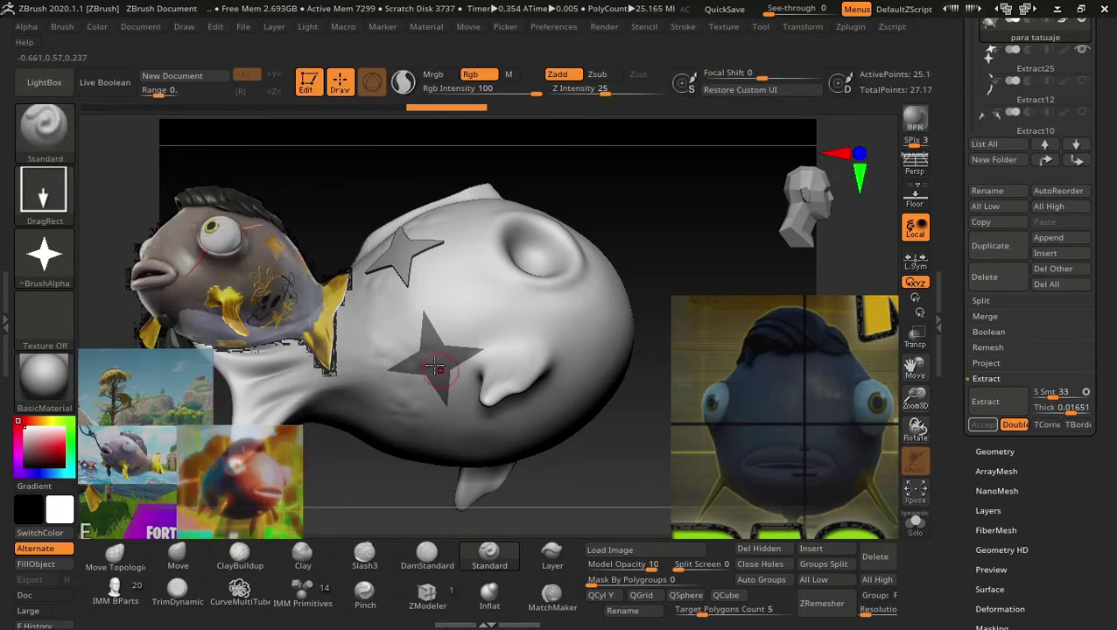
Redo the lower star mask, then extract and accept it as Extract26.
ctrl+drag(565, 481, 569, 474)
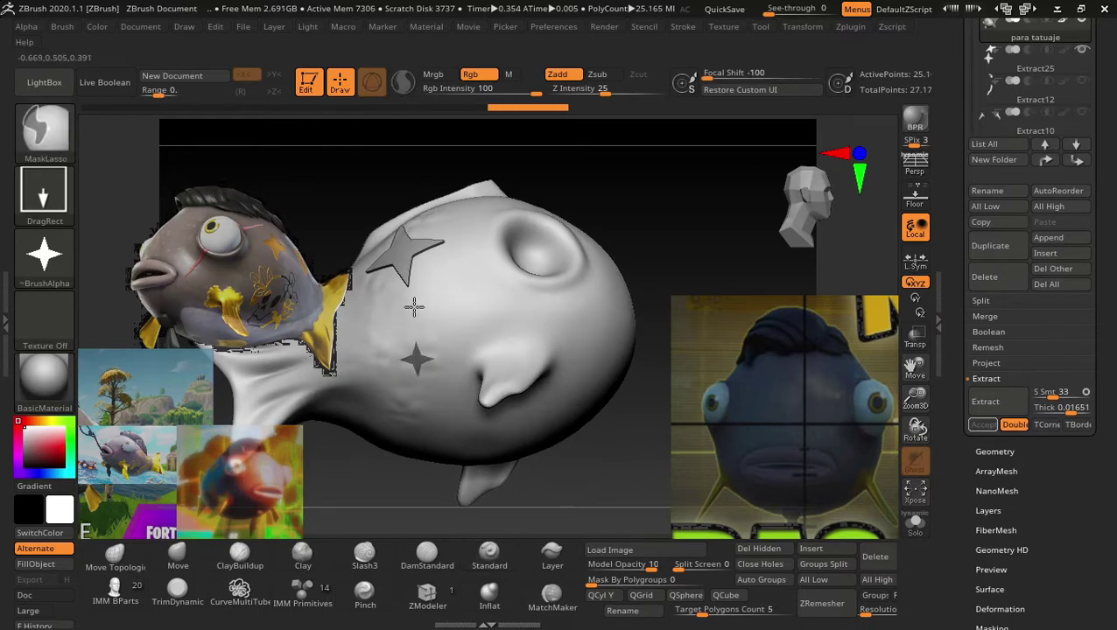
drag(385, 298, 385, 301)
key(ctrl)
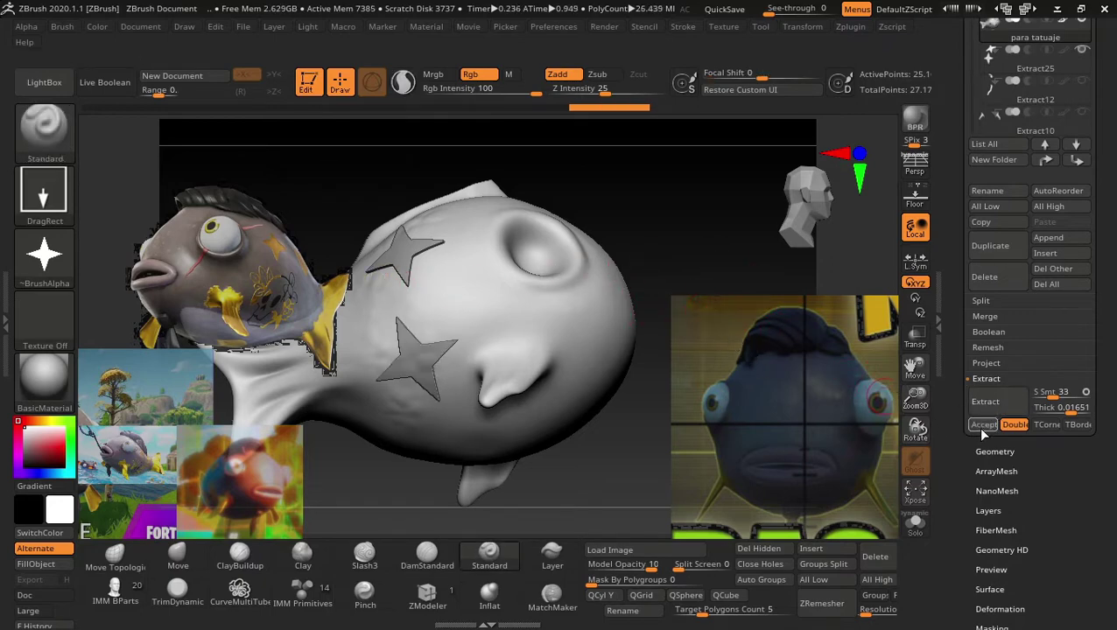
click(982, 424)
mouse_move(732, 261)
mouse_down()
mouse_move(700, 326)
mouse_move(746, 257)
mouse_move(627, 426)
mouse_up()
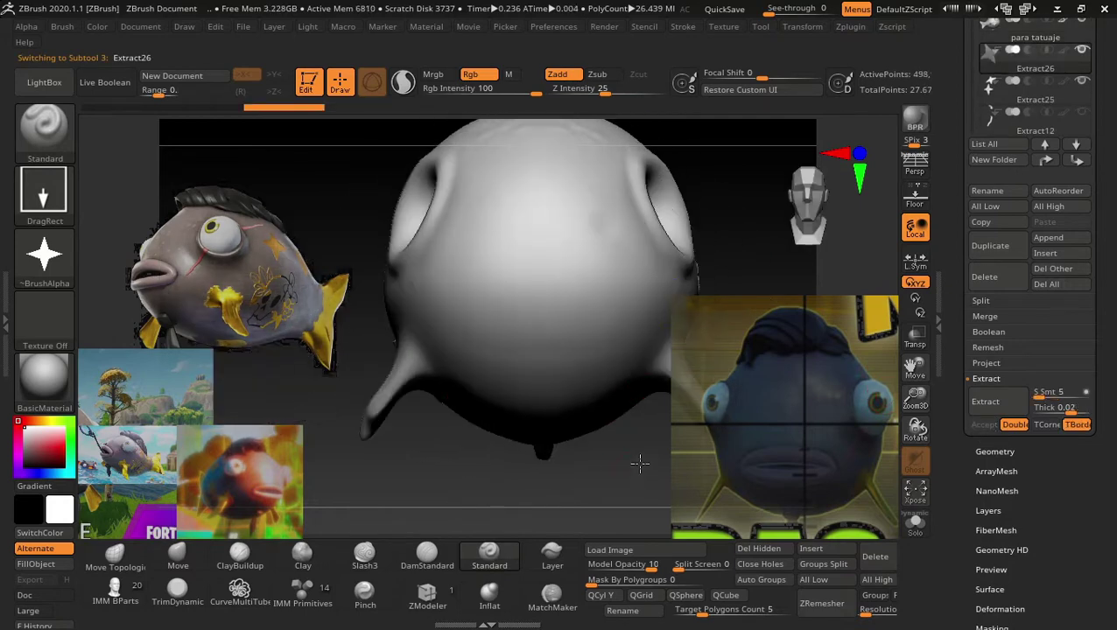
Scroll the SubTool list and select para tatuaje, turning the fish to view it.
mouse_move(640, 464)
alt+mouse_down()
mouse_move(663, 287)
mouse_move(652, 294)
mouse_move(680, 289)
mouse_move(691, 272)
mouse_move(700, 284)
alt+mouse_up()
scroll(1113, 375, up, 1)
scroll(1114, 375, up, 1)
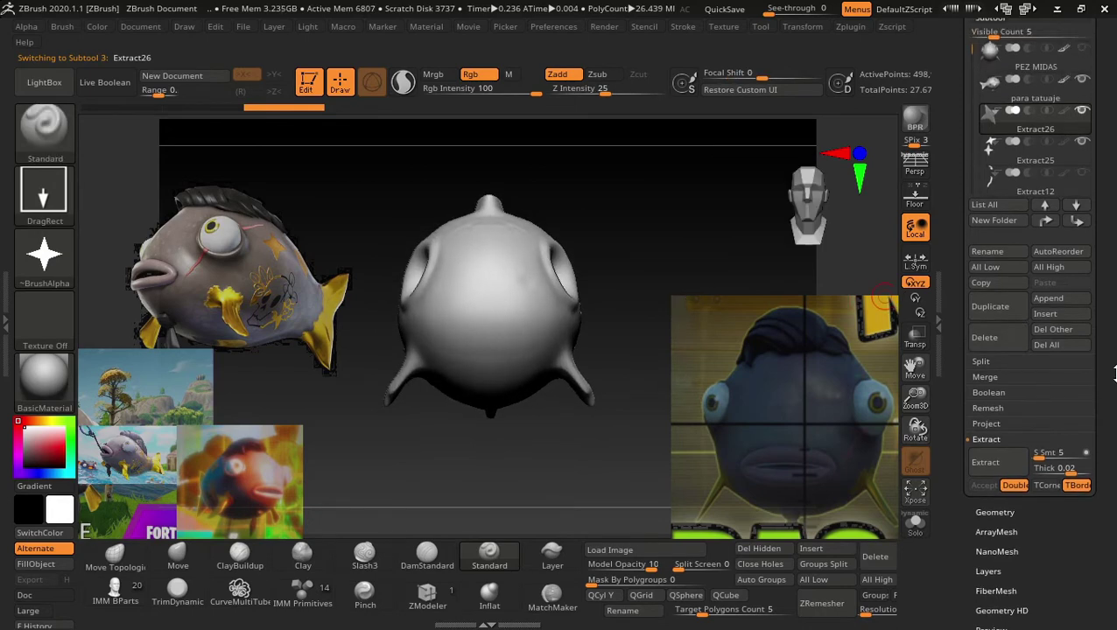
scroll(1113, 374, up, 3)
key(ctrl)
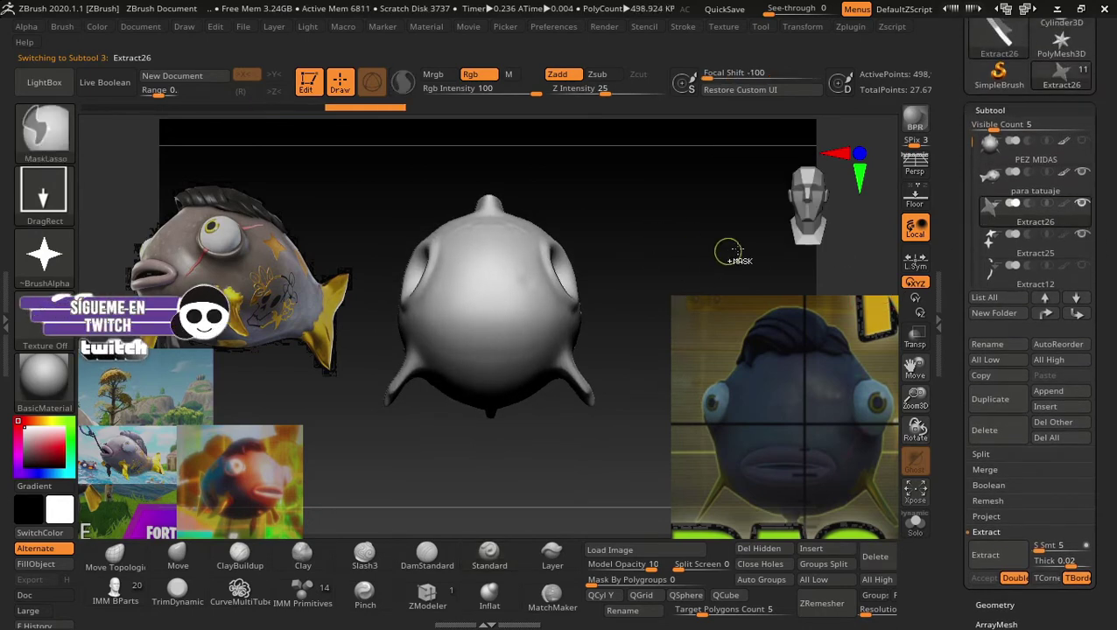
alt+click(577, 267)
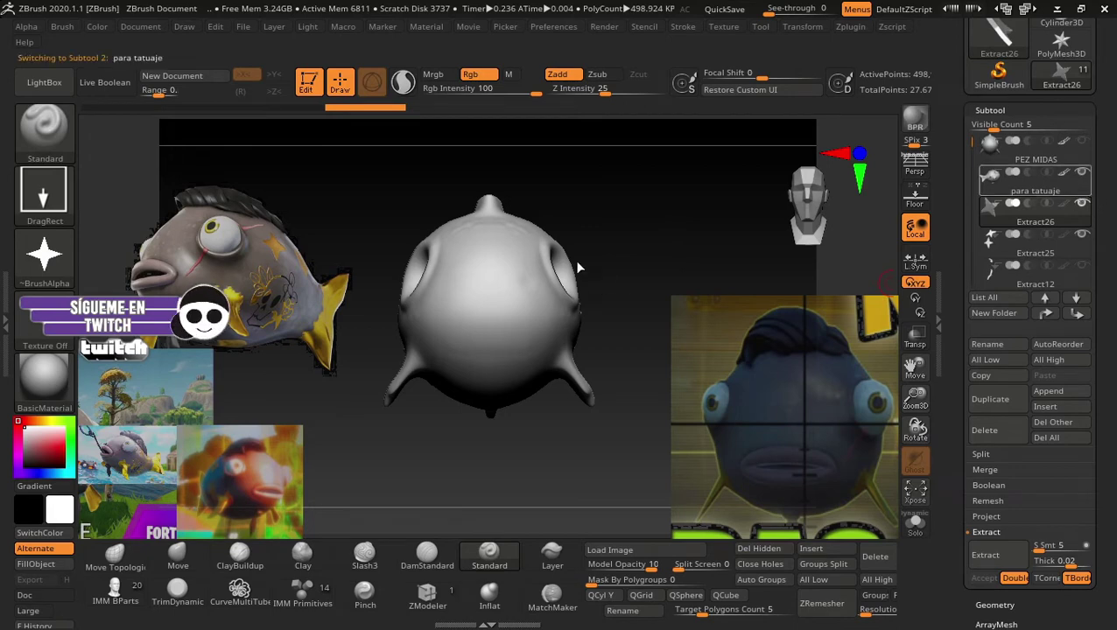
key(ctrl)
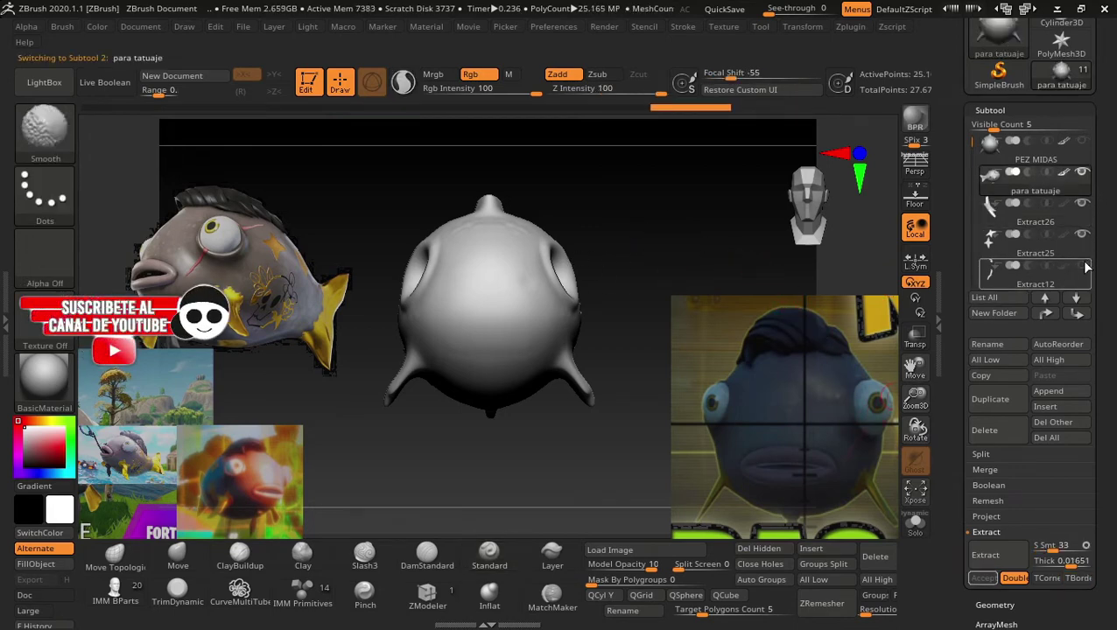
mouse_move(692, 167)
mouse_down()
mouse_move(671, 297)
mouse_move(613, 316)
mouse_move(682, 264)
mouse_move(662, 293)
mouse_move(650, 264)
mouse_move(651, 342)
mouse_move(655, 247)
mouse_move(679, 224)
mouse_move(649, 265)
mouse_move(685, 236)
mouse_move(683, 253)
mouse_move(593, 229)
mouse_up()
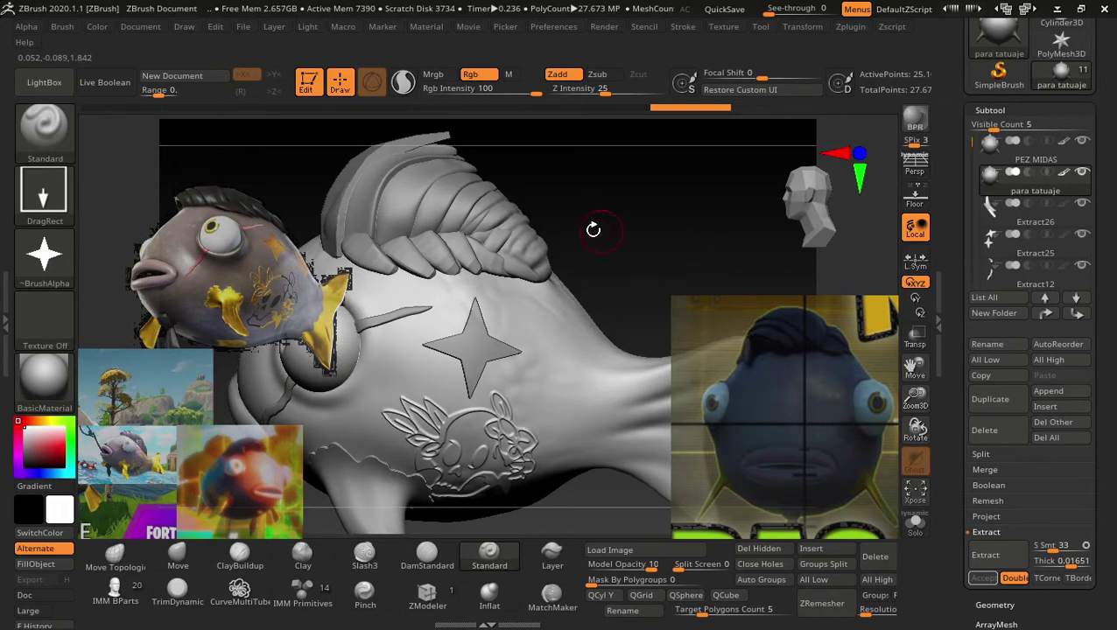
Step through the subtools and make the skull tattoo Extract10 active.
alt+click(515, 242)
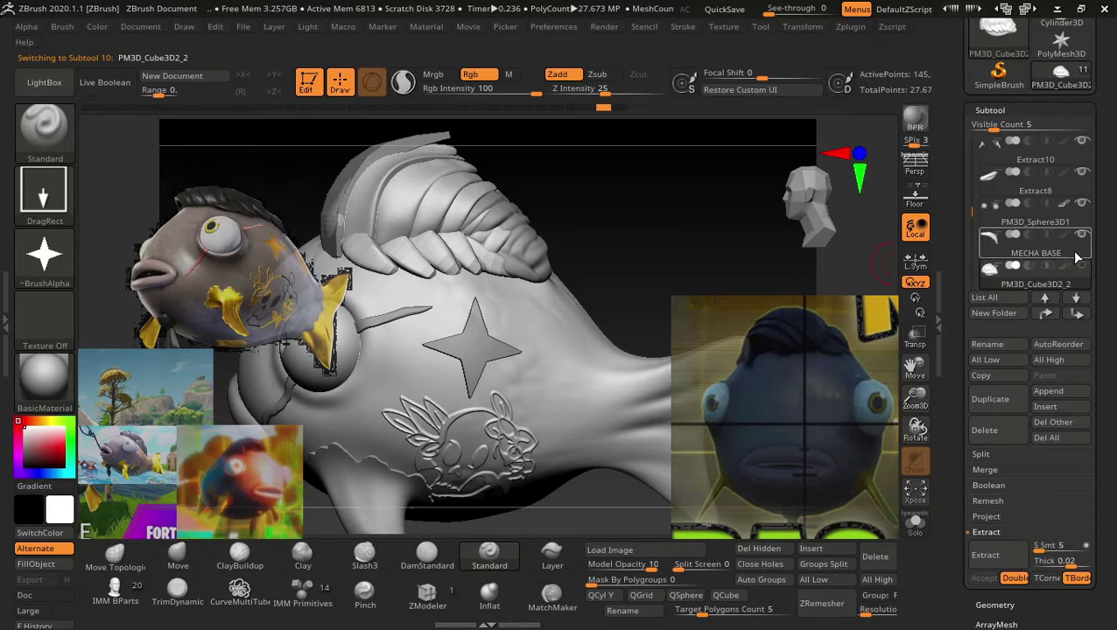
click(1077, 256)
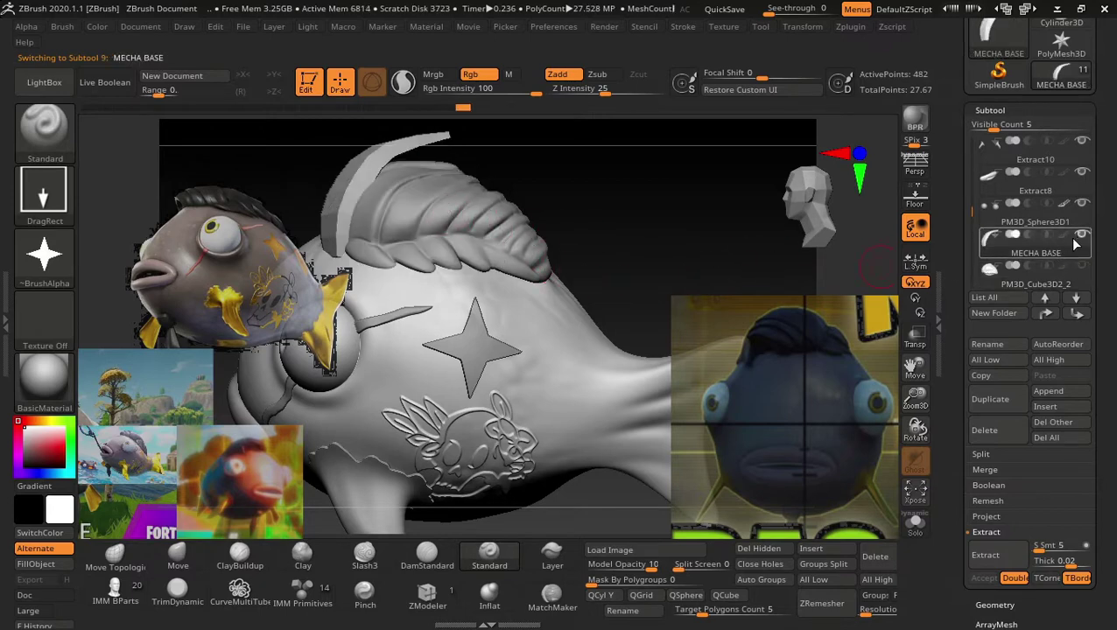
alt+click(480, 337)
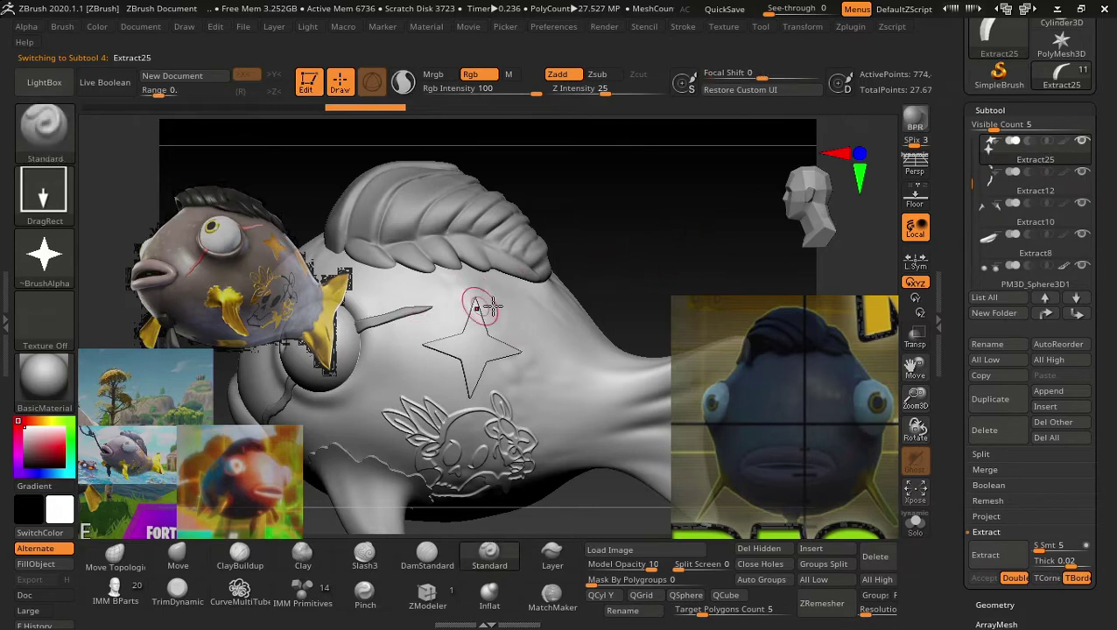
drag(632, 217, 449, 375)
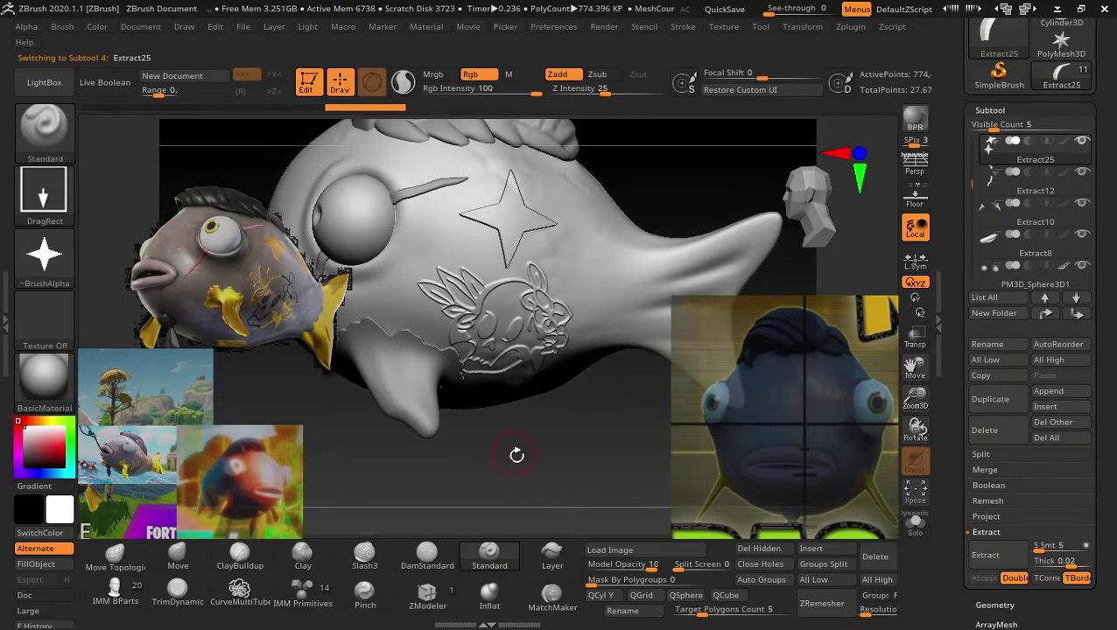
key(s)
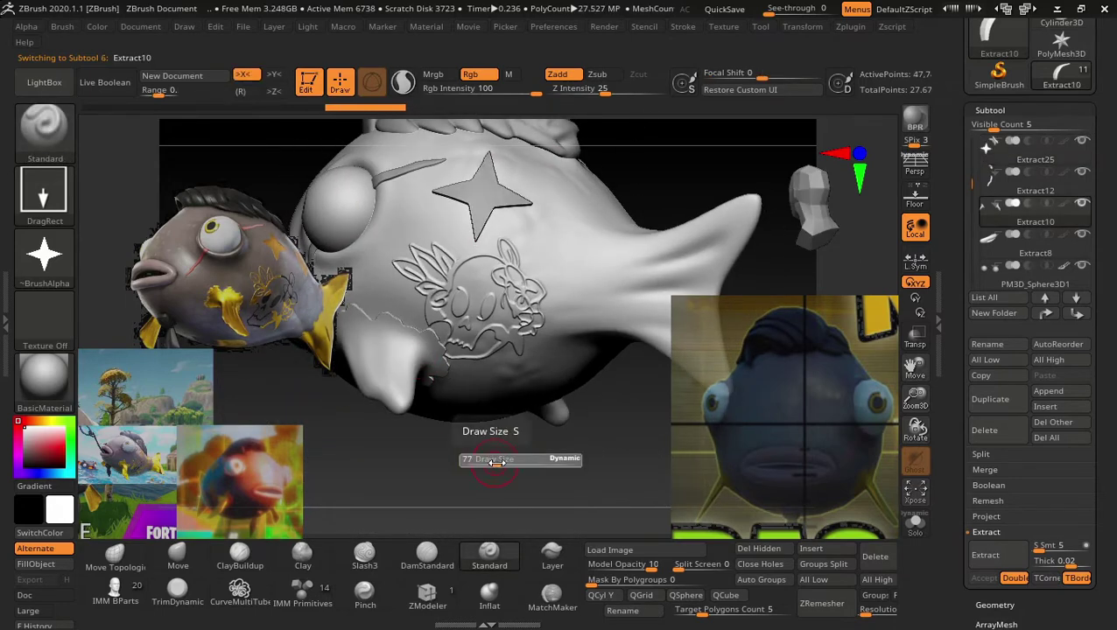
alt+click(438, 350)
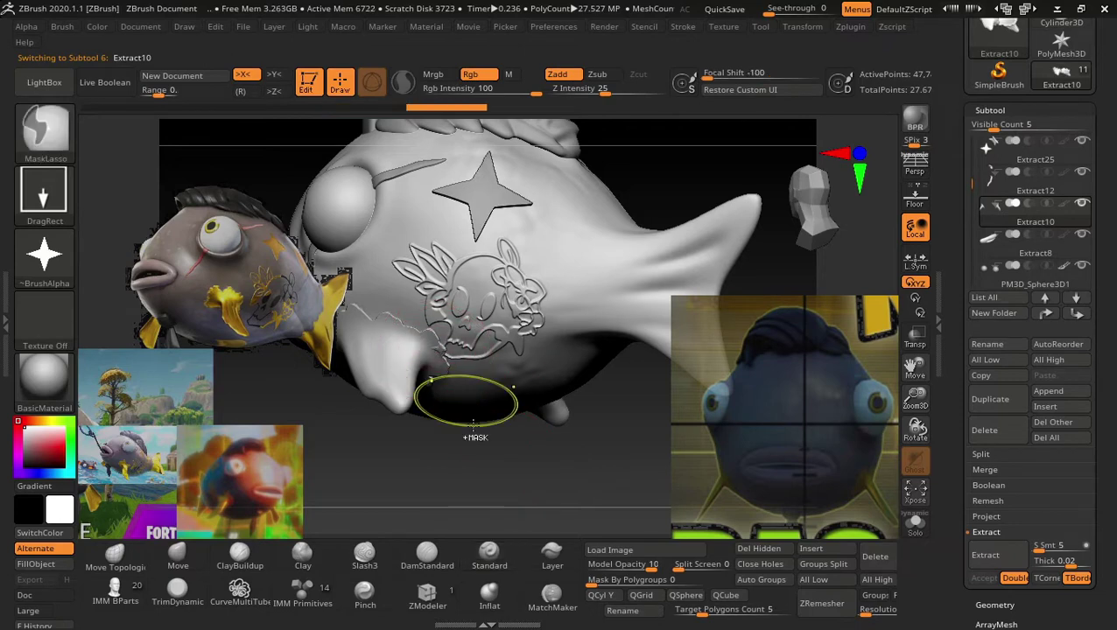
Work the belly area with Move Topological and smoothing, orbiting the fish to a side view.
click(115, 553)
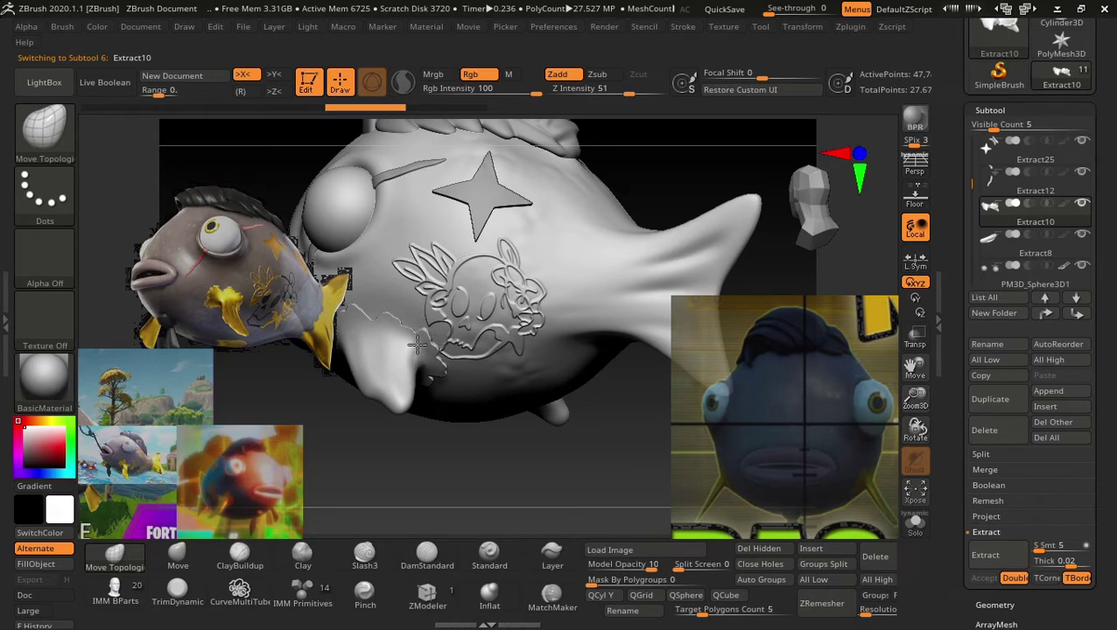
key(shift)
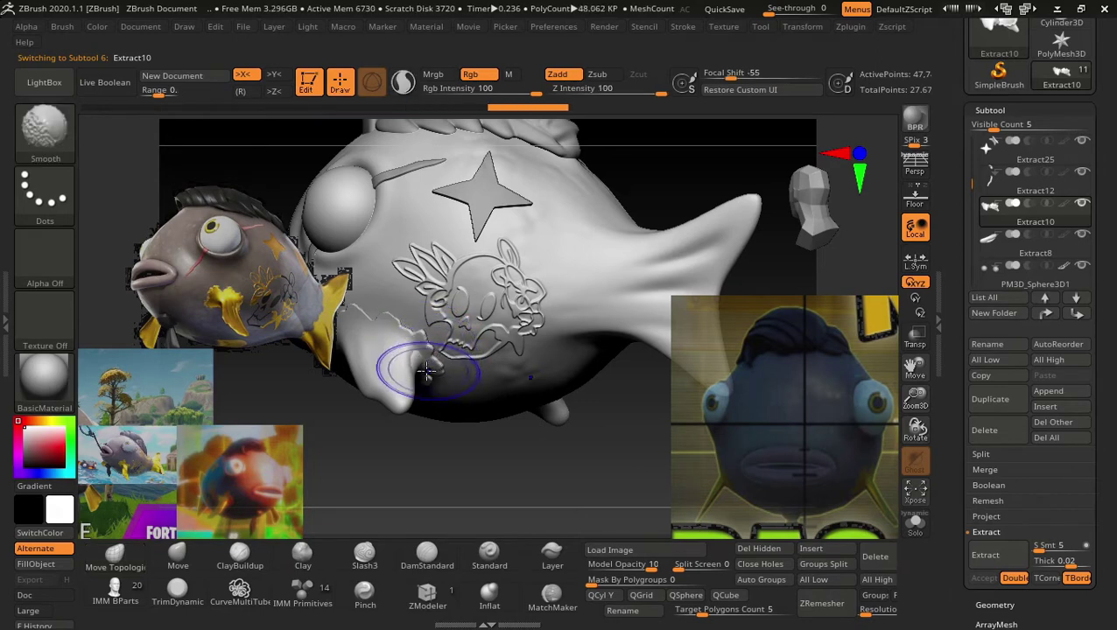
key(shift)
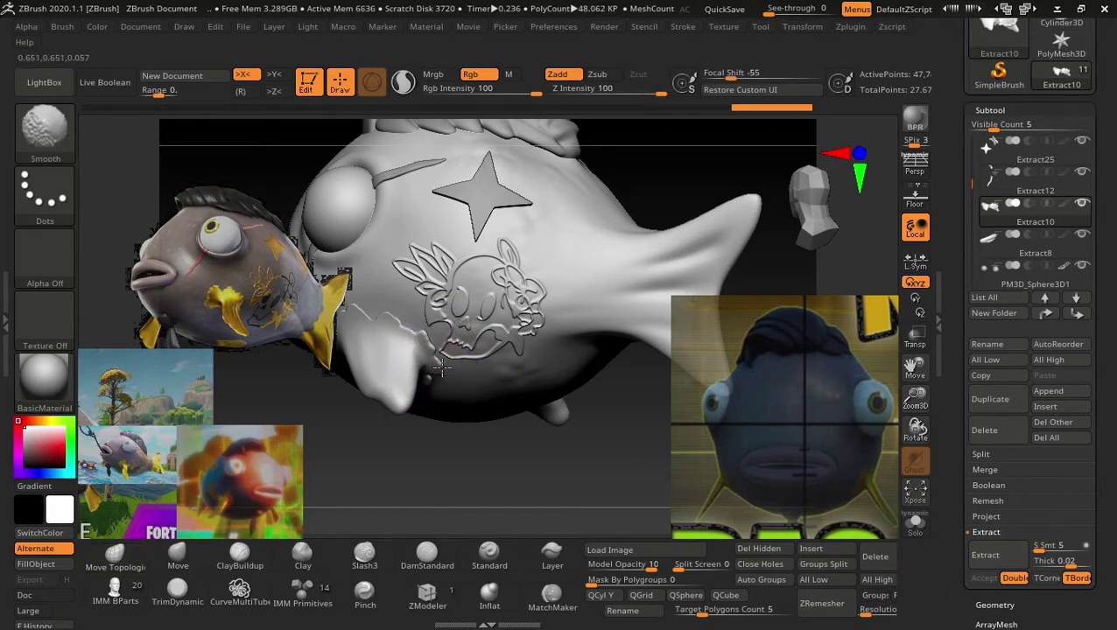
mouse_move(481, 488)
mouse_down()
mouse_move(437, 364)
mouse_move(593, 408)
mouse_move(630, 259)
mouse_move(657, 328)
mouse_move(629, 256)
mouse_move(661, 274)
mouse_move(607, 253)
mouse_move(623, 319)
mouse_move(608, 340)
mouse_move(628, 361)
mouse_up()
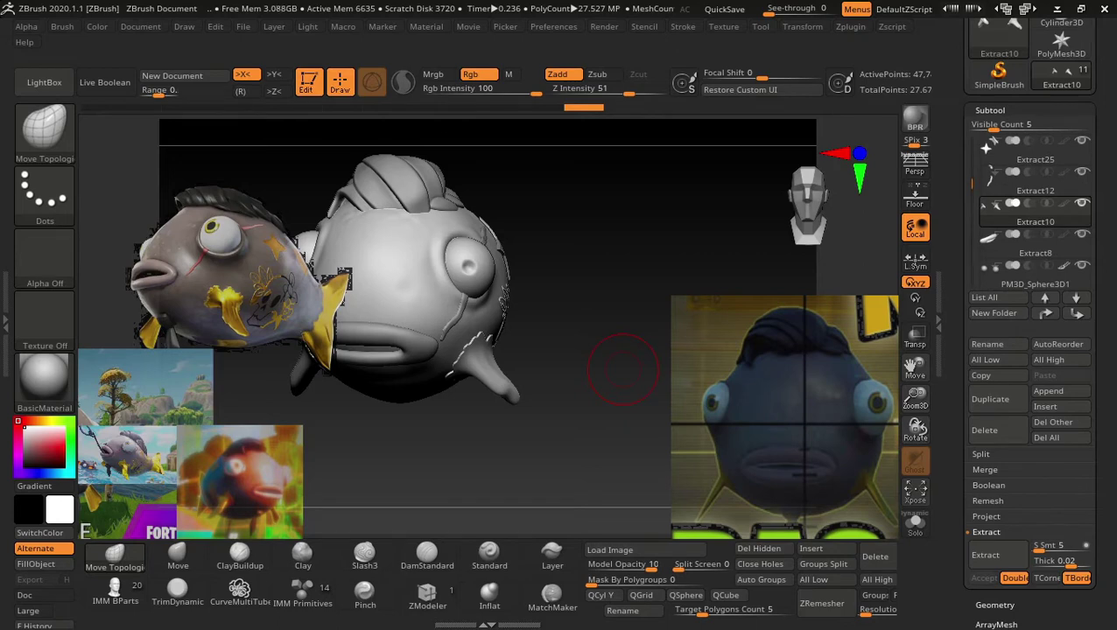
mouse_move(714, 280)
mouse_down()
mouse_move(626, 247)
mouse_move(693, 289)
mouse_move(649, 278)
mouse_move(701, 252)
mouse_move(648, 195)
mouse_move(661, 241)
mouse_move(429, 420)
mouse_up()
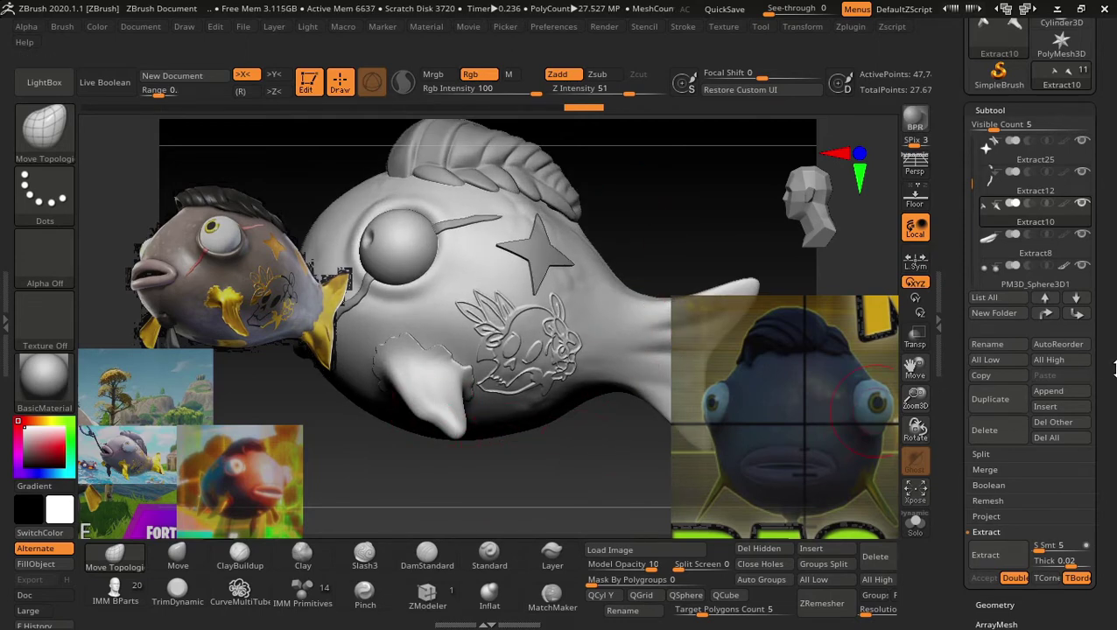
Extract the masked belly into Extract11, then make the star subtool Extract26 active.
click(1009, 400)
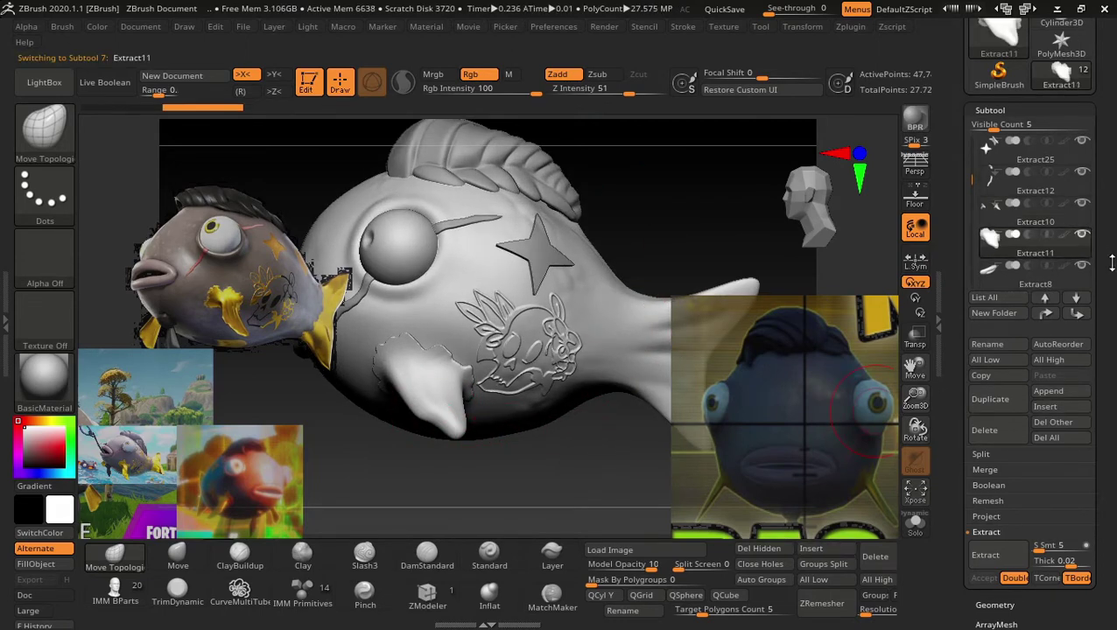
mouse_move(662, 227)
mouse_down()
mouse_move(651, 244)
mouse_move(662, 254)
mouse_move(510, 301)
mouse_up()
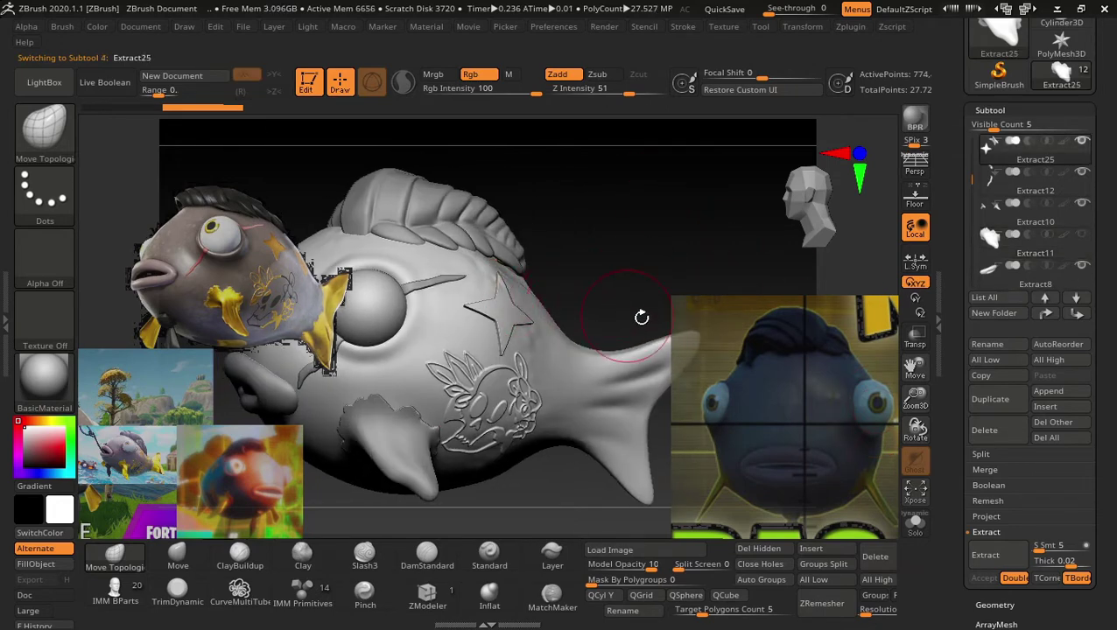
mouse_move(739, 280)
mouse_down()
mouse_move(630, 313)
mouse_move(715, 236)
mouse_move(710, 266)
mouse_up()
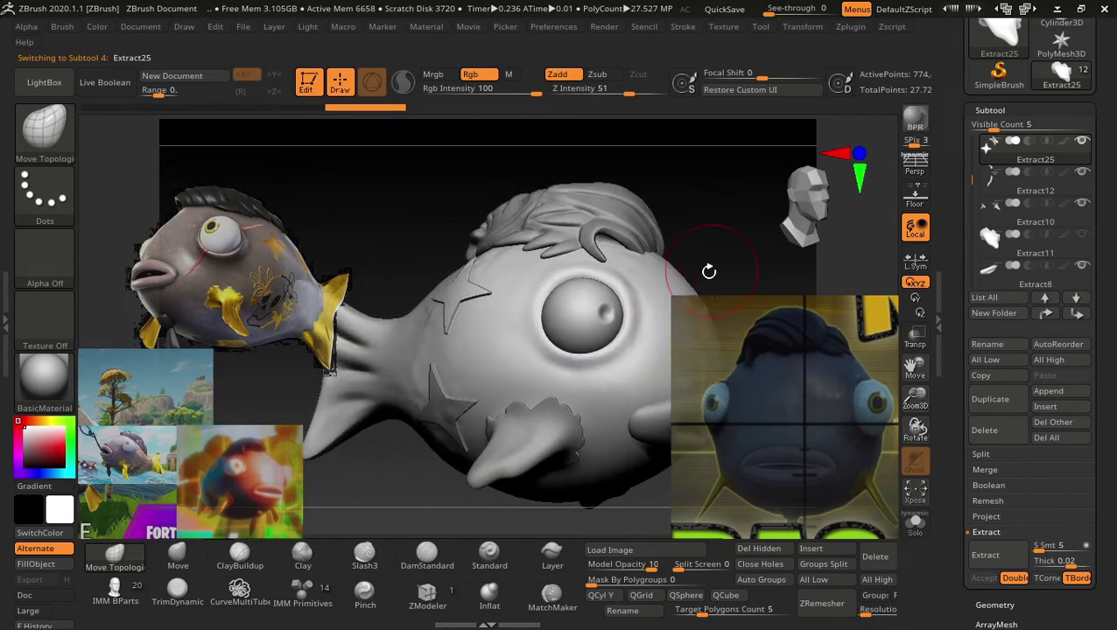
alt+click(450, 414)
mouse_move(753, 299)
mouse_down()
mouse_move(656, 428)
mouse_move(613, 332)
mouse_move(623, 361)
mouse_move(712, 401)
mouse_up()
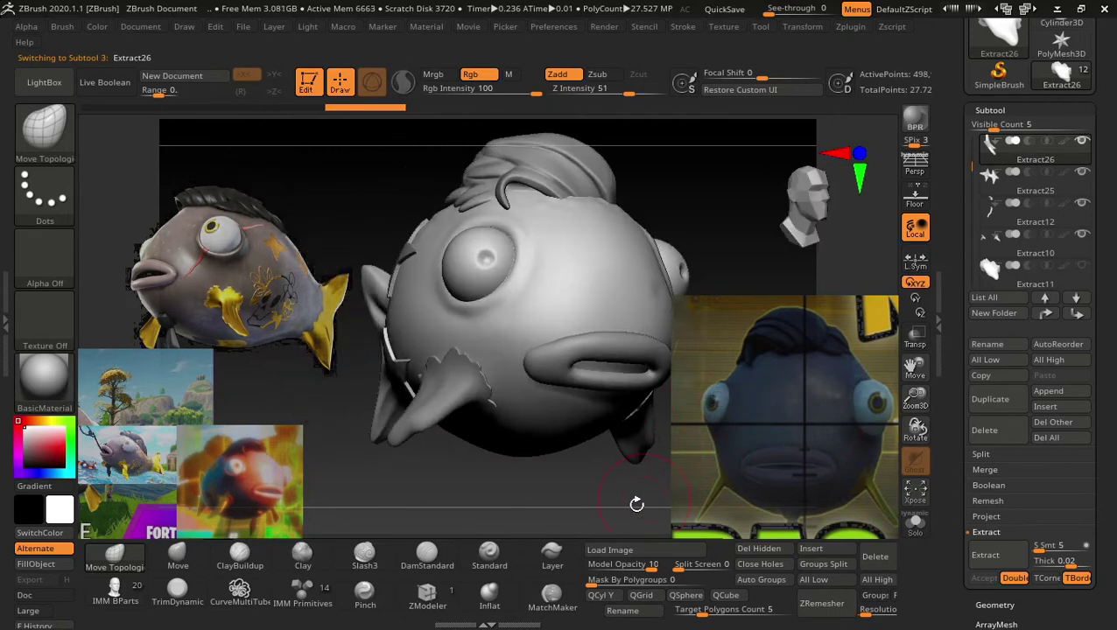
mouse_move(593, 481)
mouse_down()
mouse_move(587, 497)
mouse_move(599, 499)
mouse_up()
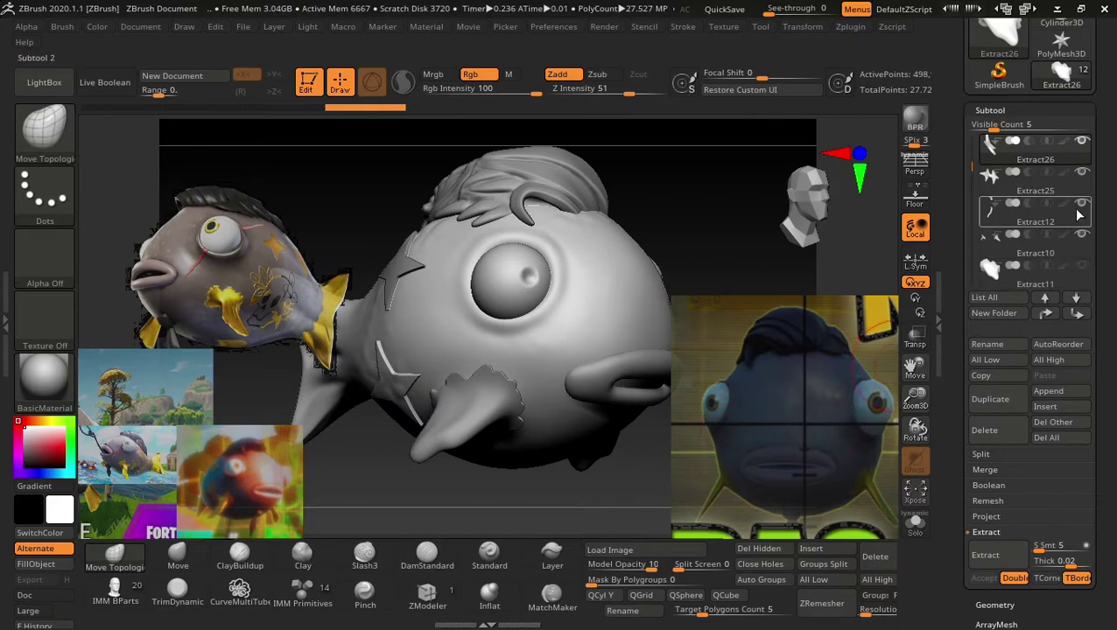
MergeDown the Extract25 star into Extract26 and confirm the merge.
scroll(1019, 373, down, 3)
click(989, 379)
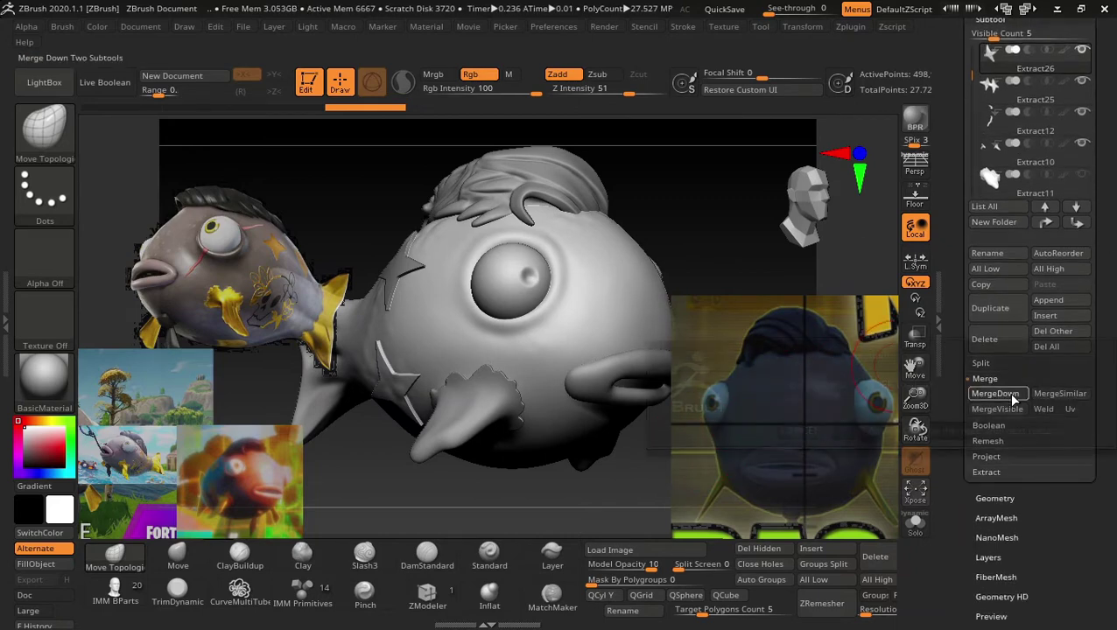
click(998, 393)
click(847, 428)
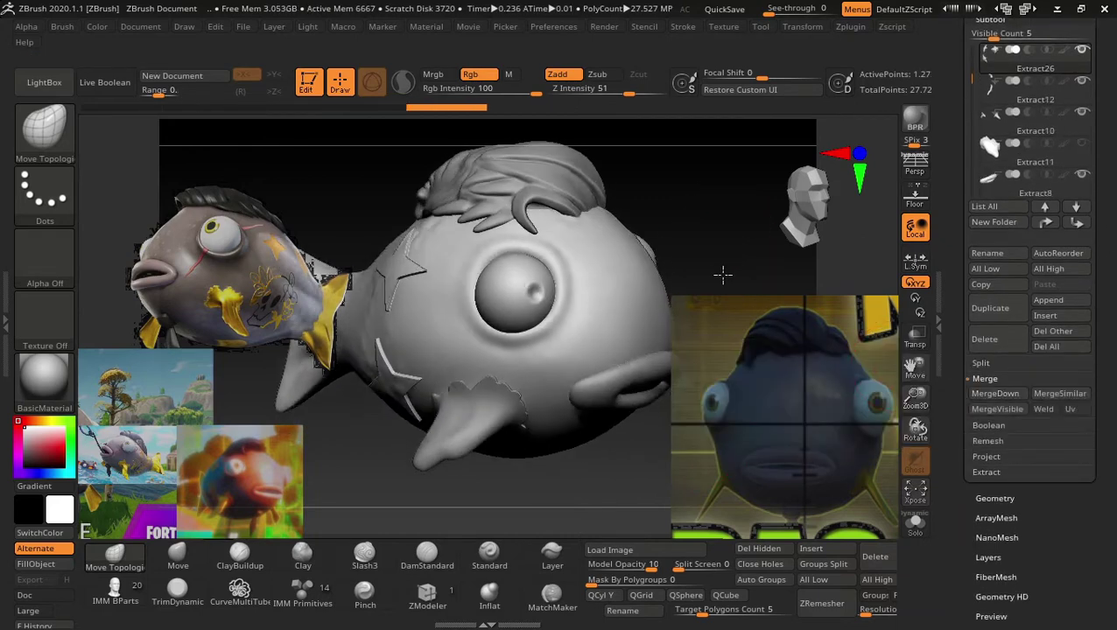
mouse_move(718, 239)
mouse_down()
mouse_move(693, 269)
mouse_move(875, 289)
mouse_up()
Duplicate Extract12 as Extract13, then make Extract12 active again.
drag(1113, 187, 1115, 306)
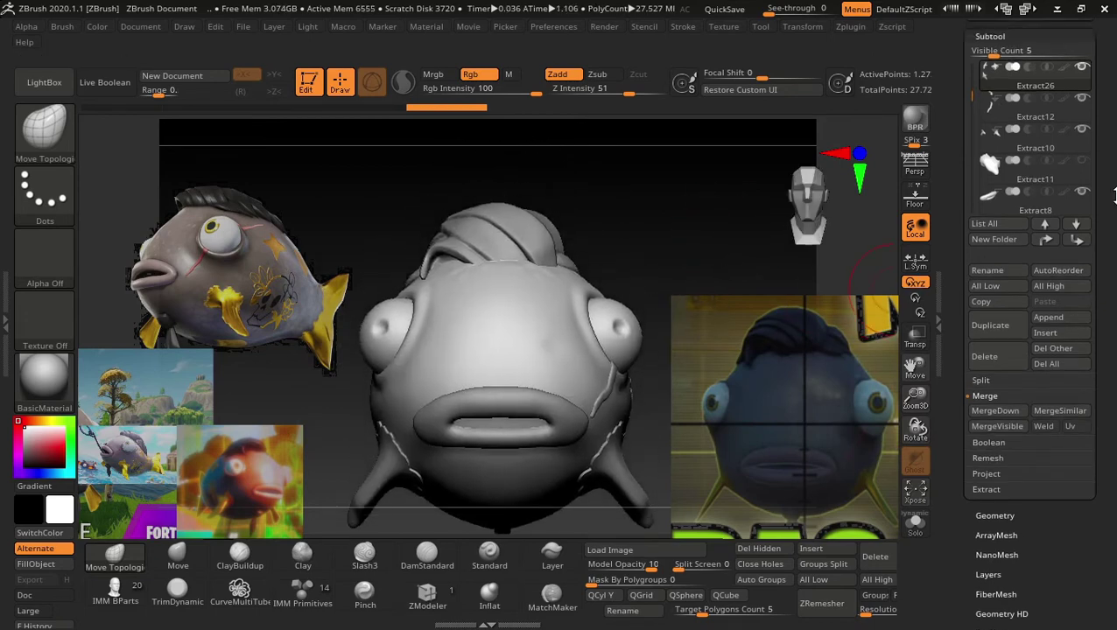
scroll(1115, 304, down, 1)
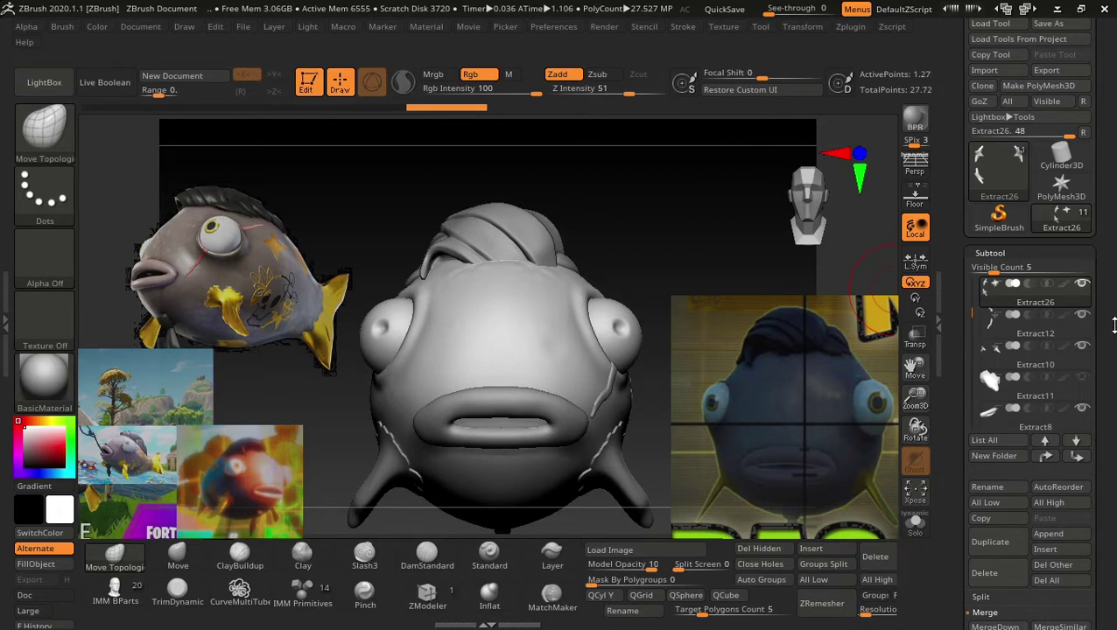
scroll(1114, 325, down, 1)
key(Down)
scroll(1115, 267, down, 5)
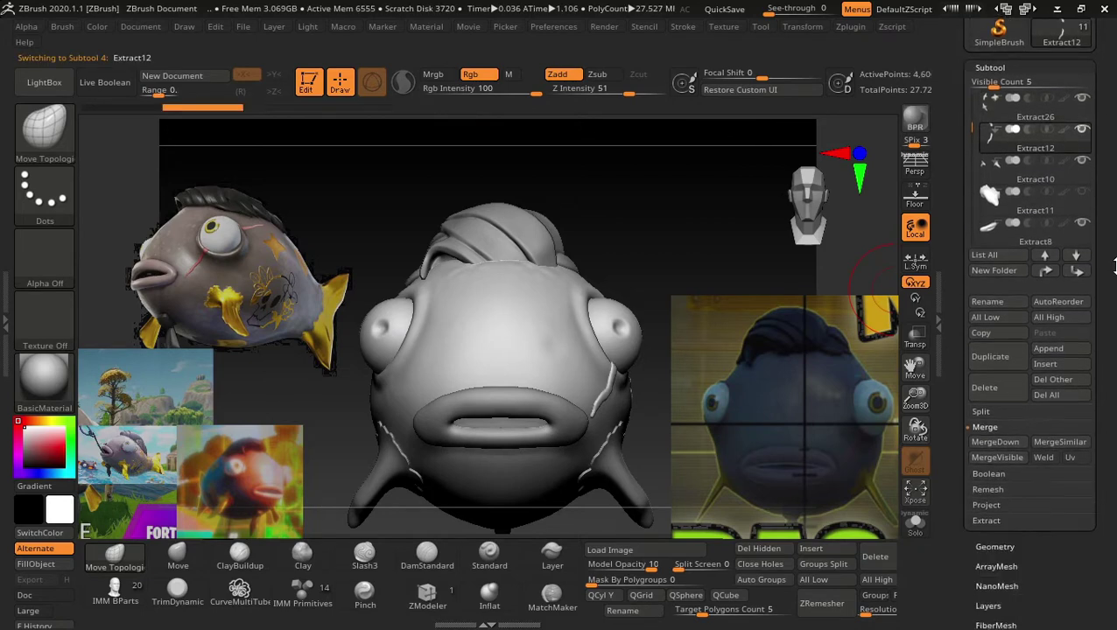
click(1007, 357)
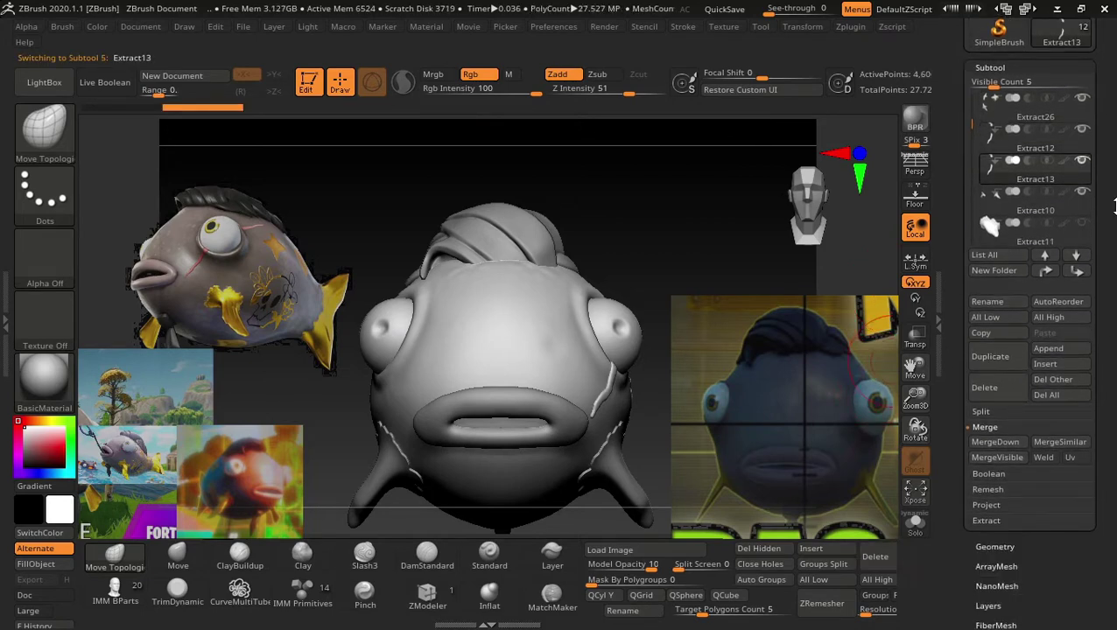
drag(1114, 207, 1114, 352)
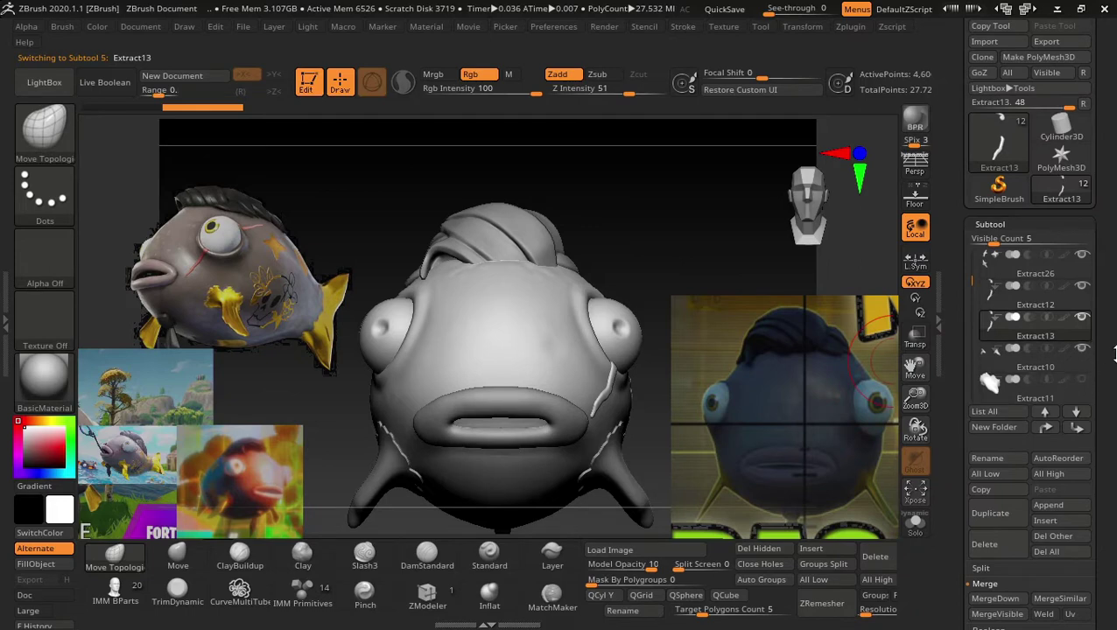
click(1050, 293)
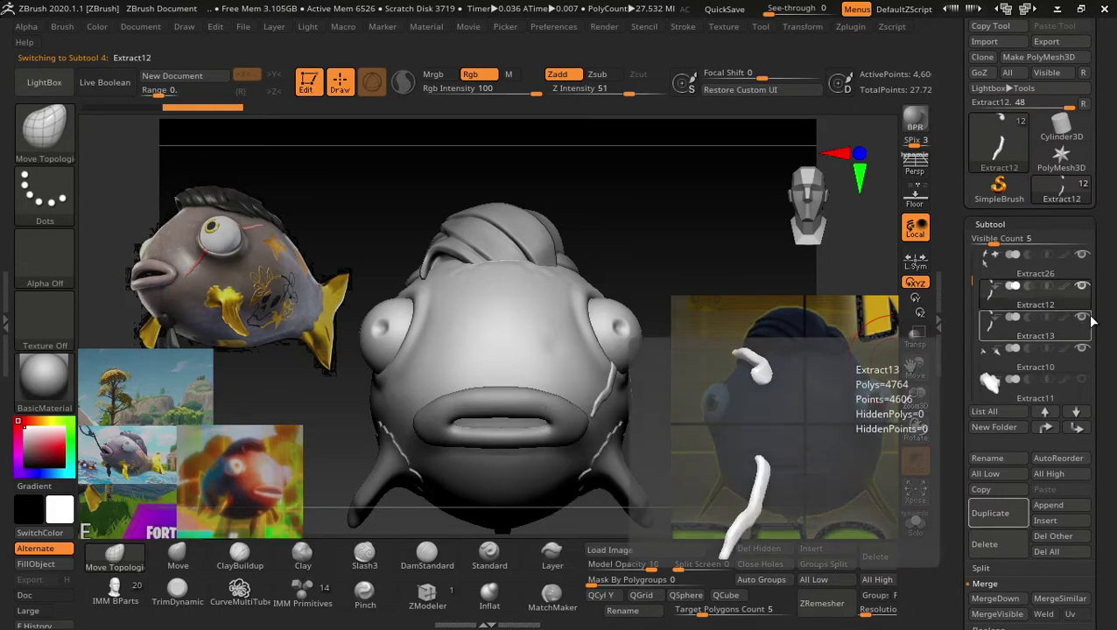
key(w)
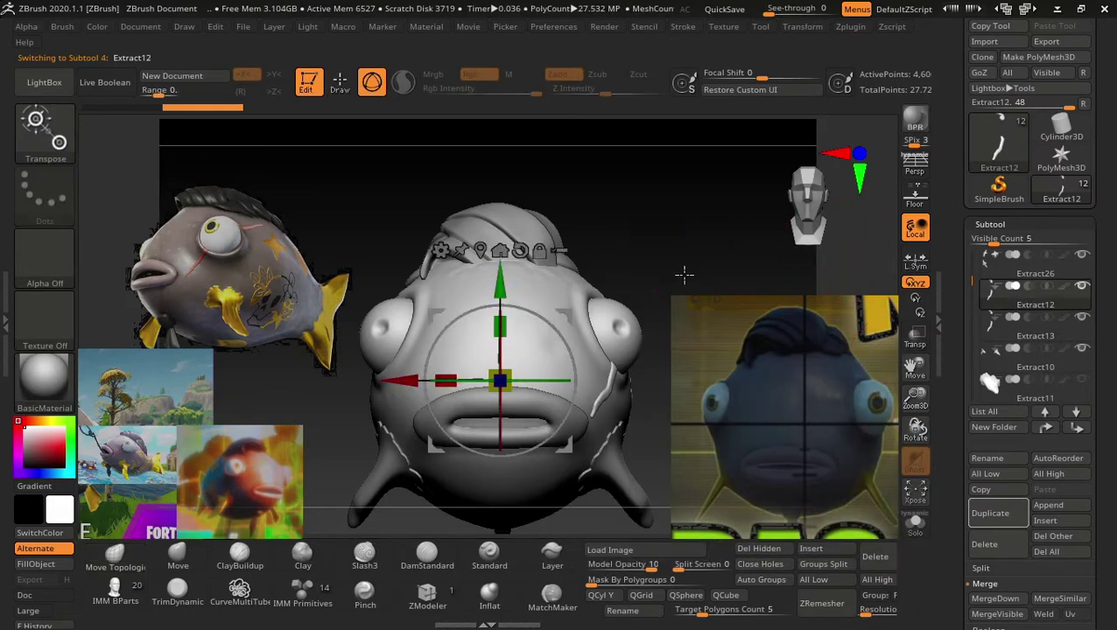
key(q)
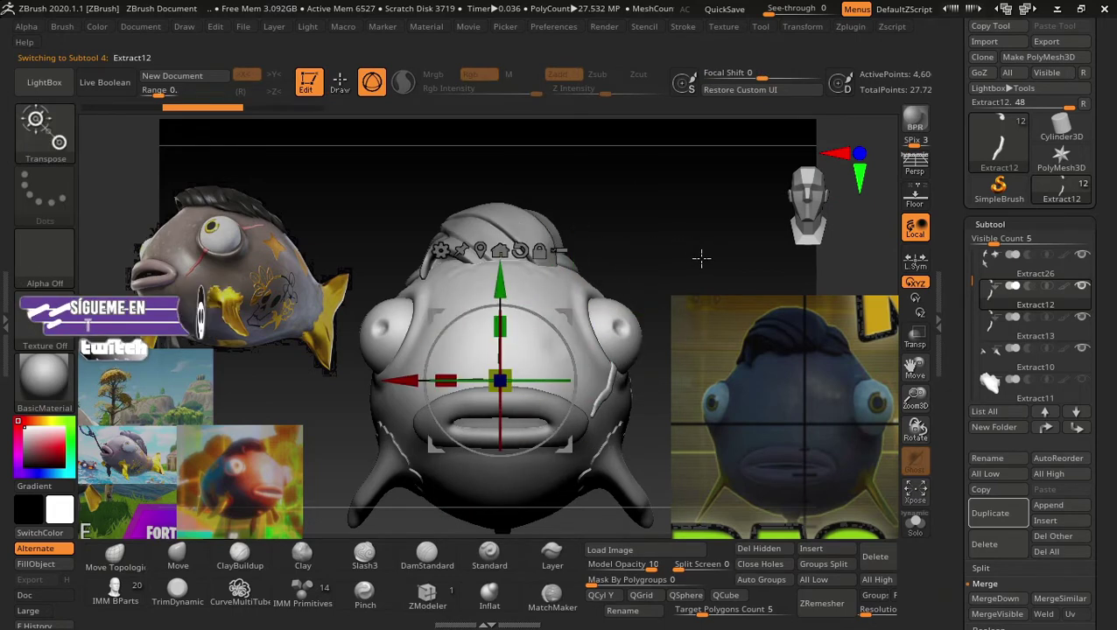
Isolate Extract26 and merge the next piece, Extract12, down into it.
shift+click(1085, 261)
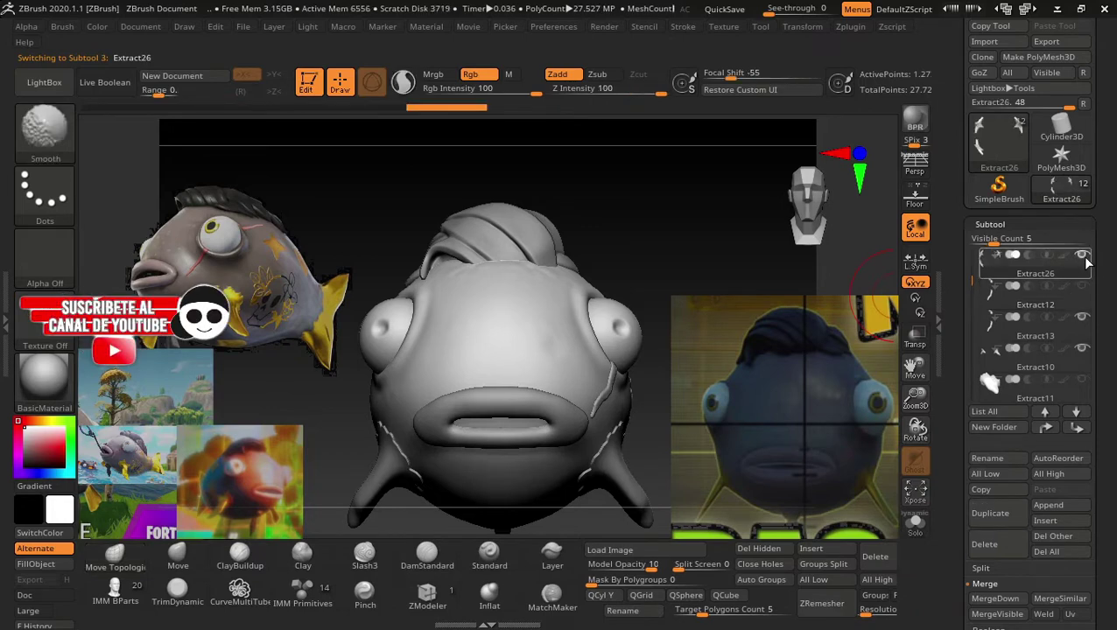
shift+click(1085, 261)
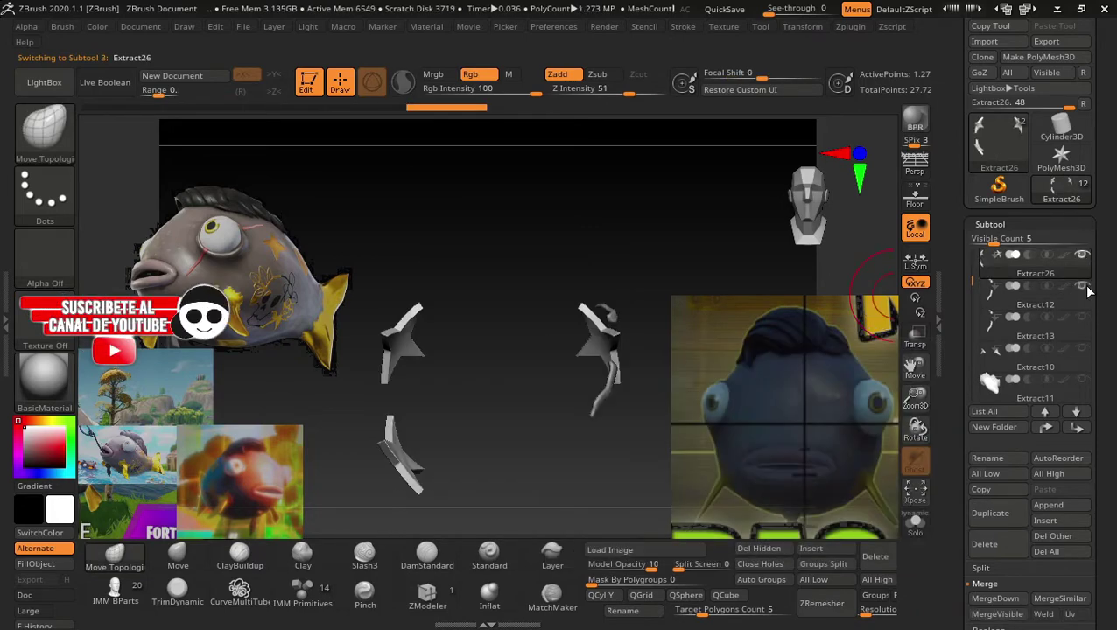
scroll(1103, 296, up, 1)
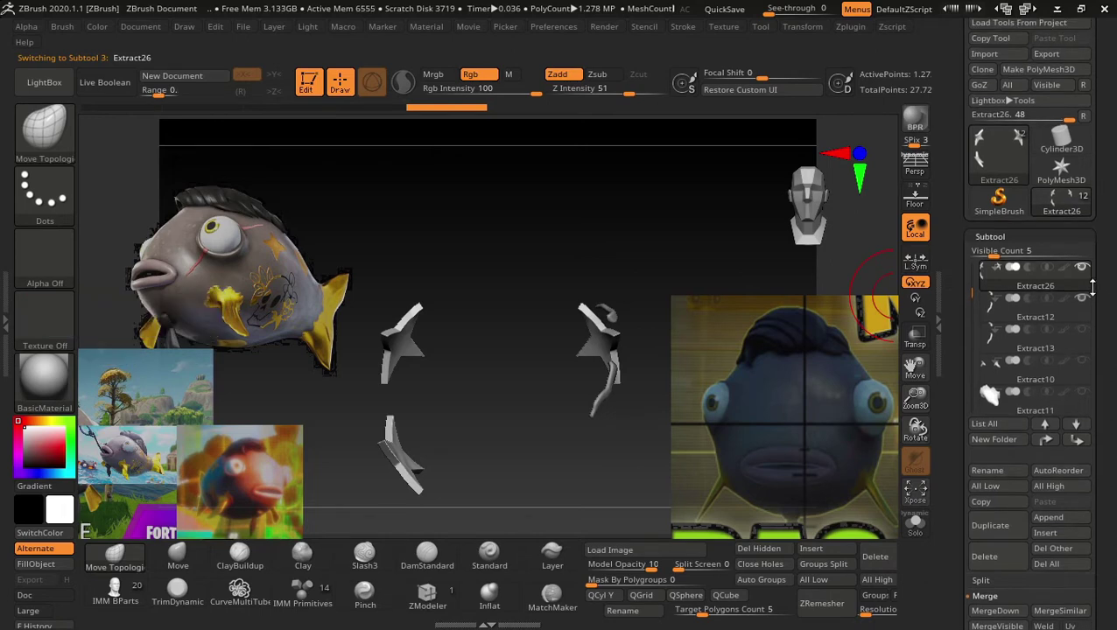
scroll(1110, 289, down, 3)
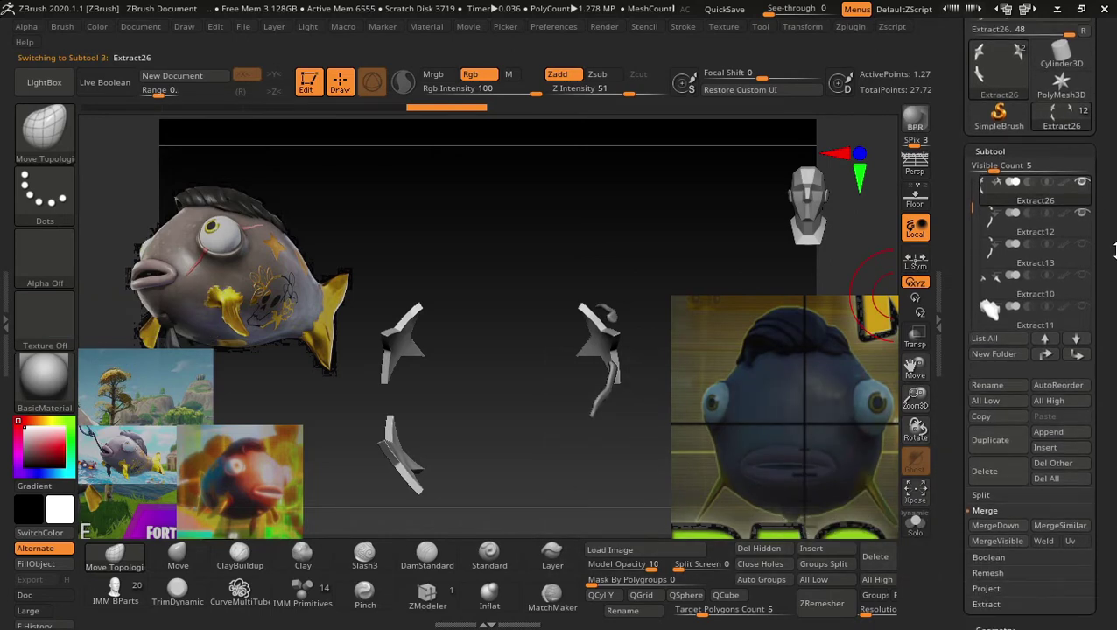
click(996, 538)
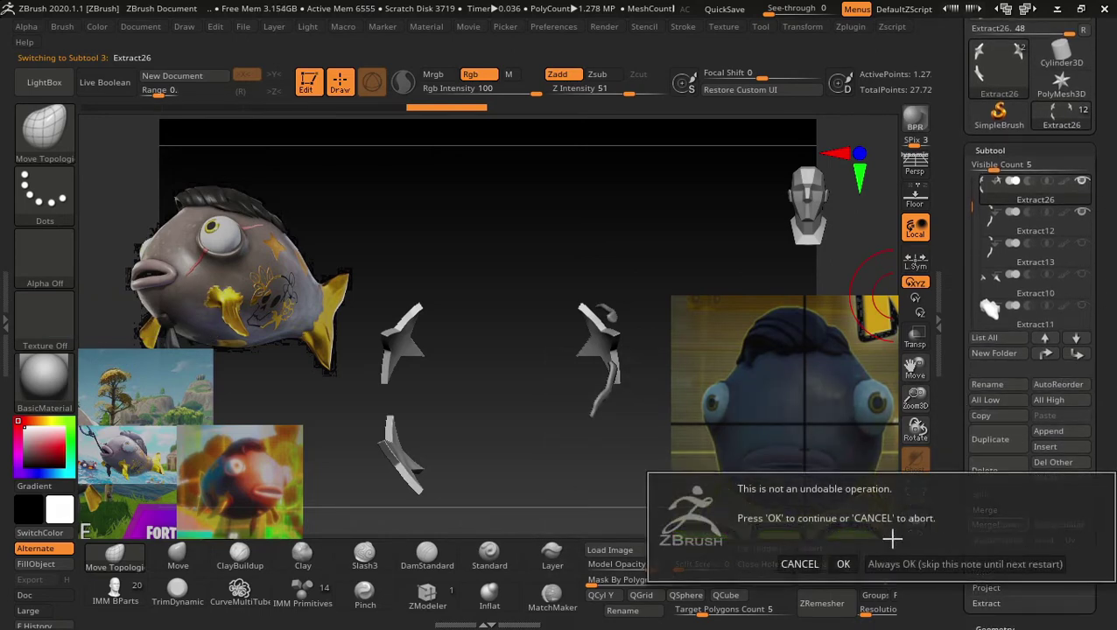
click(843, 564)
Merge Extract11 down into Extract26.
scroll(1114, 283, up, 1)
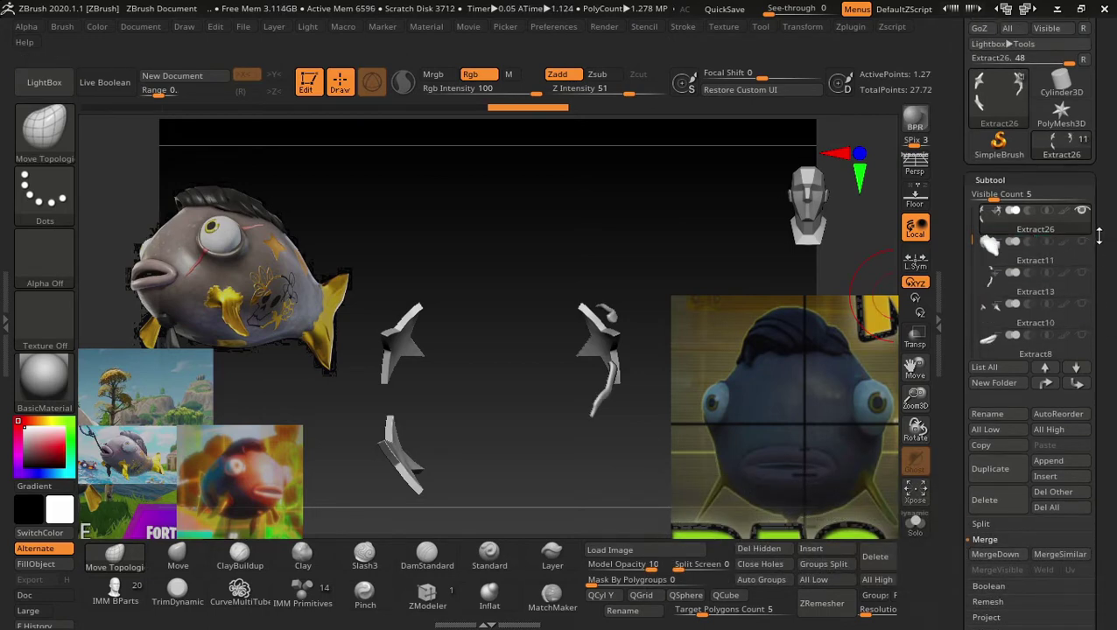
scroll(1112, 246, down, 1)
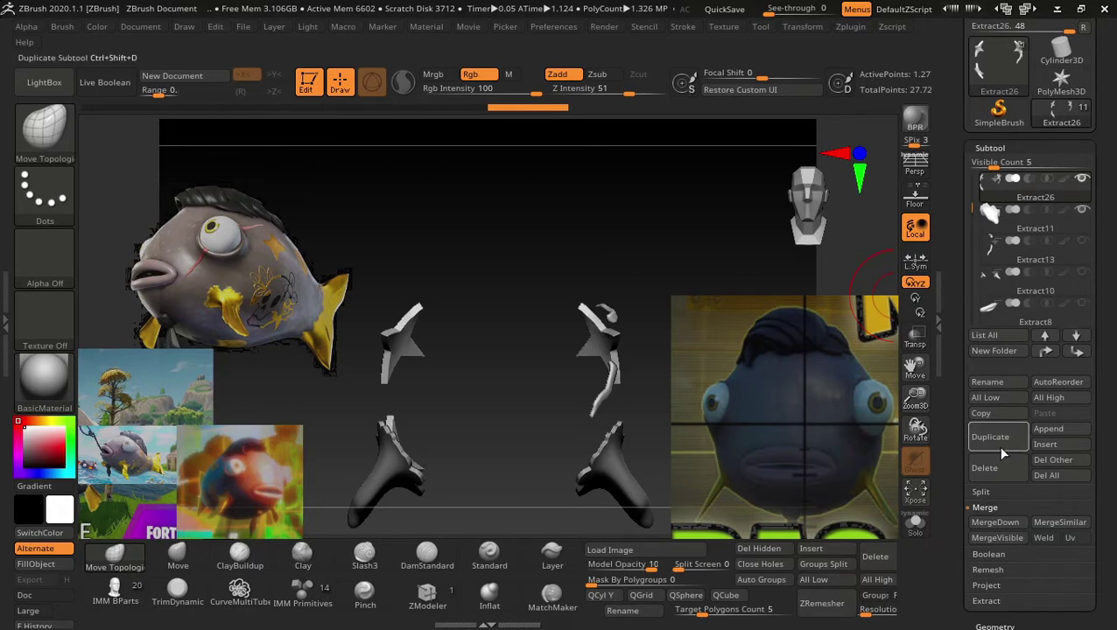
click(995, 521)
click(843, 560)
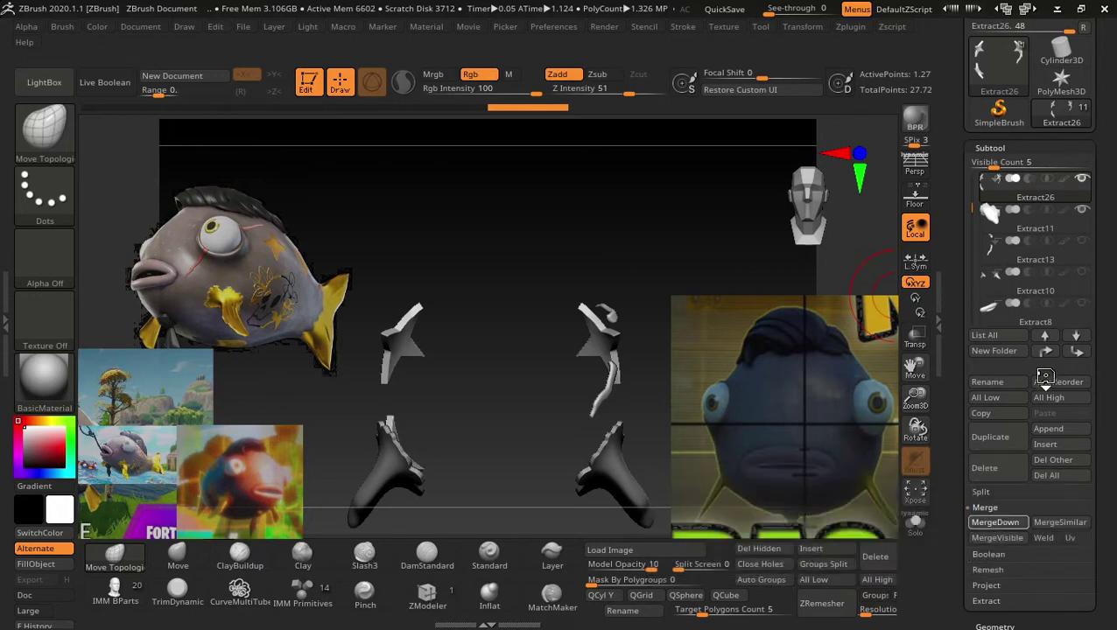
Move Extract8 directly below Extract26 and merge it down.
scroll(1113, 308, up, 1)
scroll(1113, 308, up, 1)
scroll(1113, 308, up, 1)
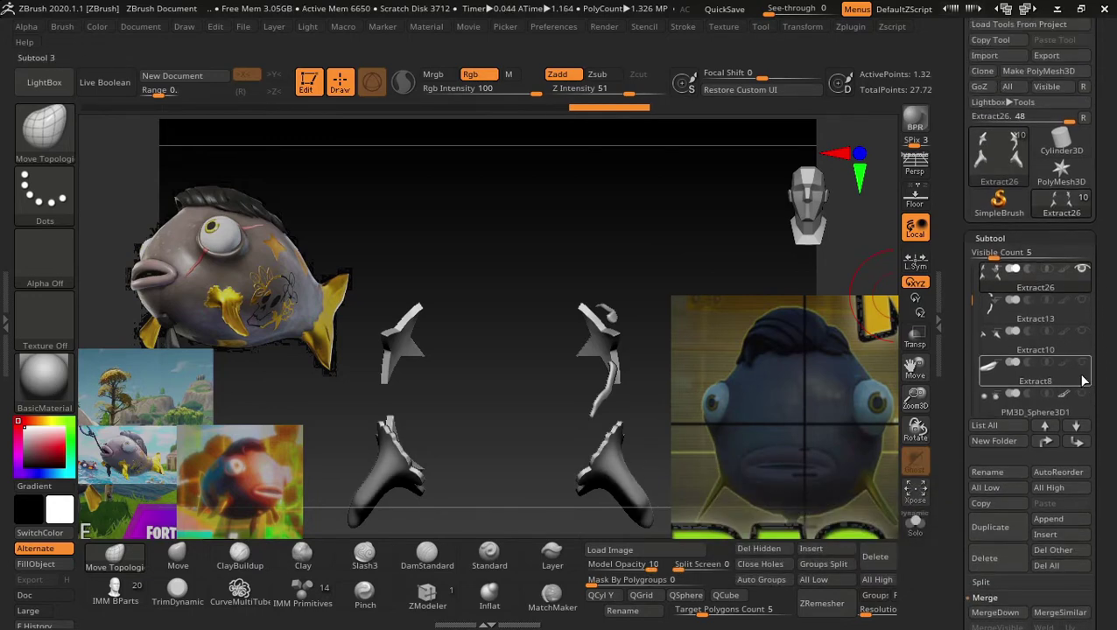
drag(1077, 372, 1051, 303)
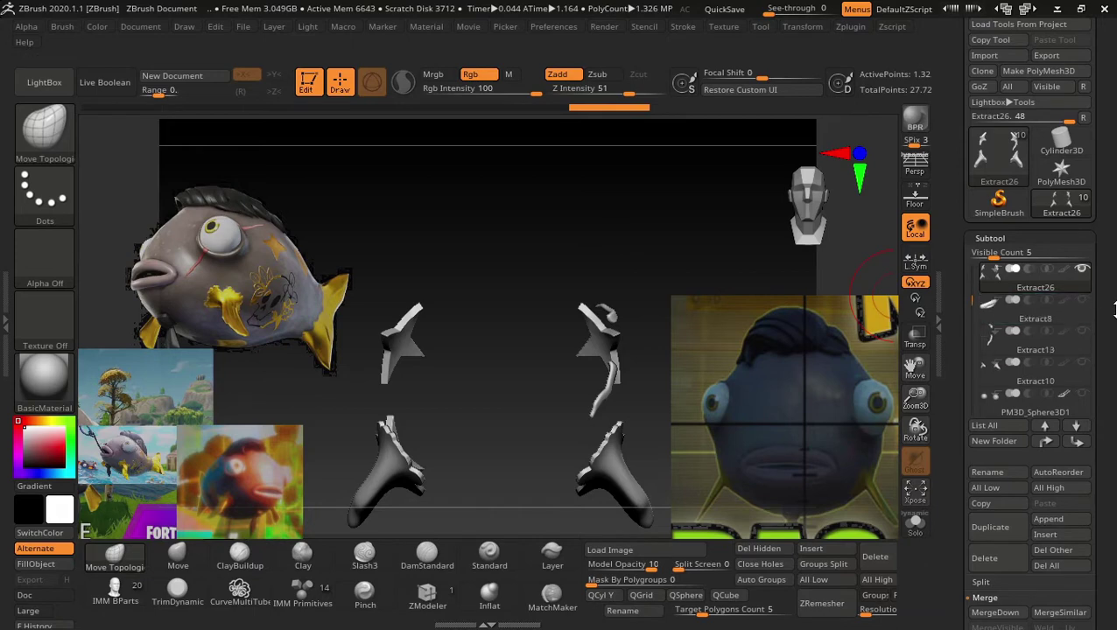
mouse_move(1034, 337)
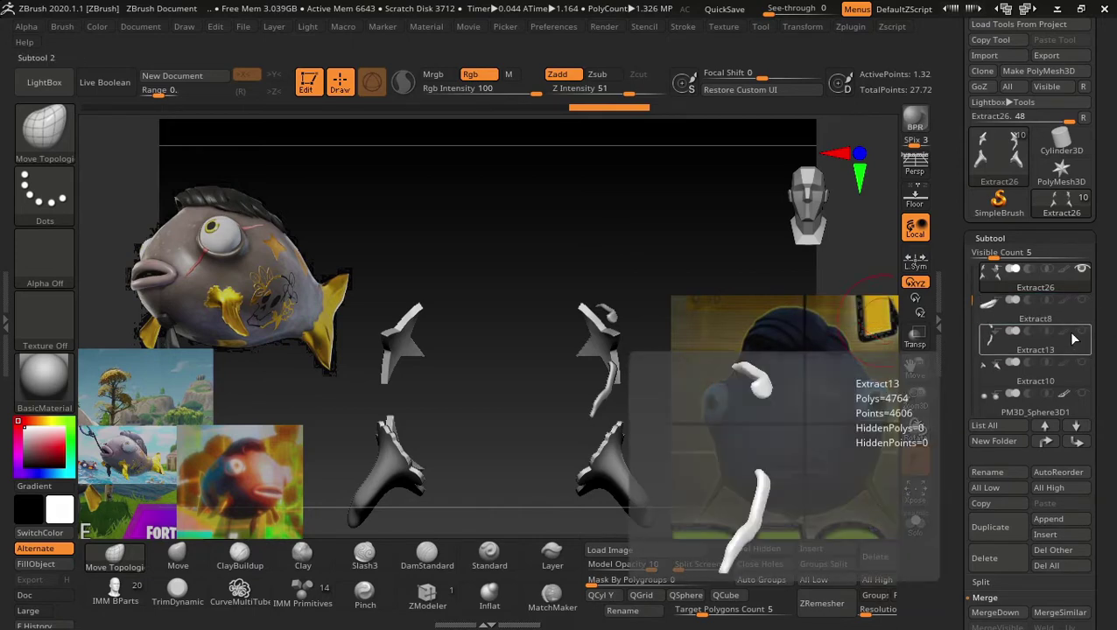
drag(1105, 334, 1110, 202)
click(995, 473)
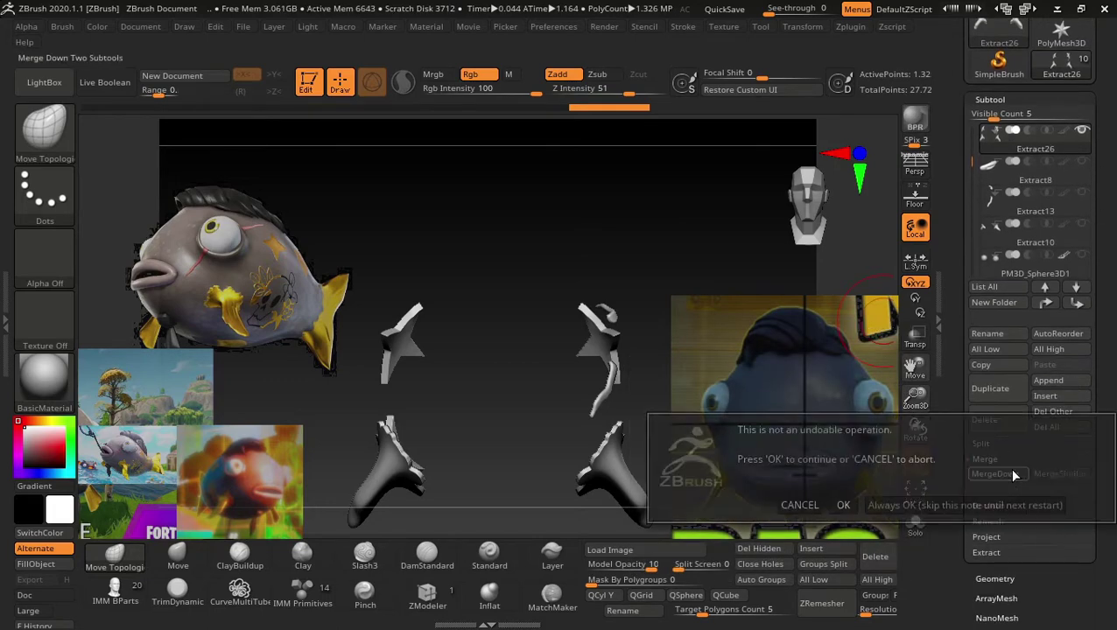
click(844, 505)
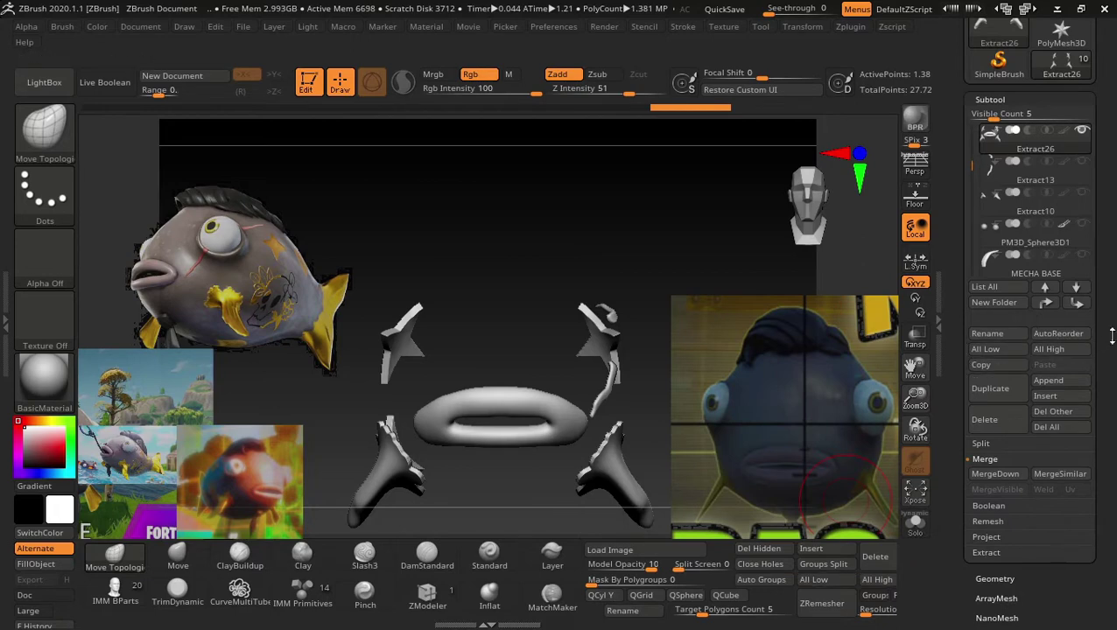
Make the para tatuaje fish body visible again.
drag(1111, 293, 1113, 375)
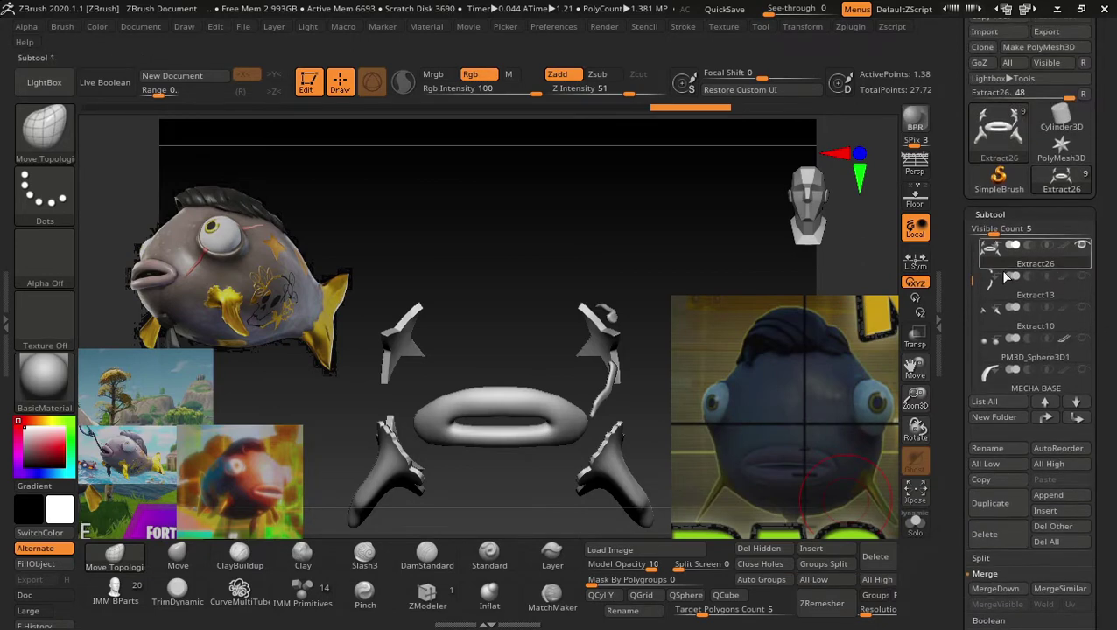
drag(971, 282, 976, 245)
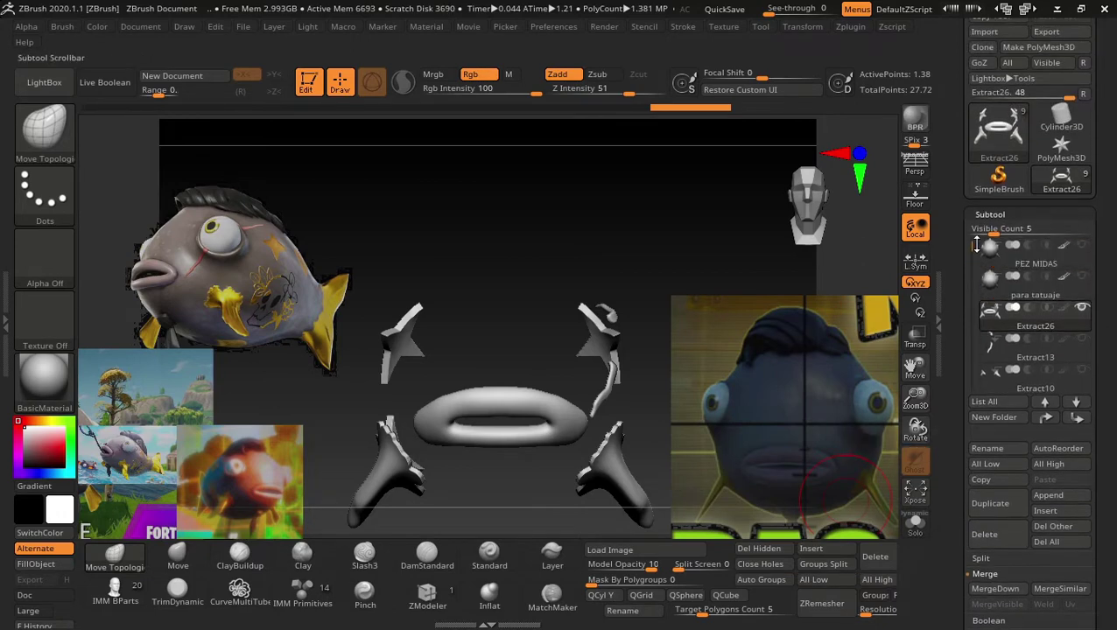
click(1083, 277)
Merge the Extract26 star pieces down into the para tatuaje1 fish body copy.
mouse_move(676, 252)
mouse_down()
mouse_move(687, 257)
mouse_move(687, 224)
mouse_move(668, 242)
mouse_move(661, 217)
mouse_move(676, 217)
mouse_move(663, 202)
mouse_move(668, 214)
mouse_move(769, 229)
mouse_up()
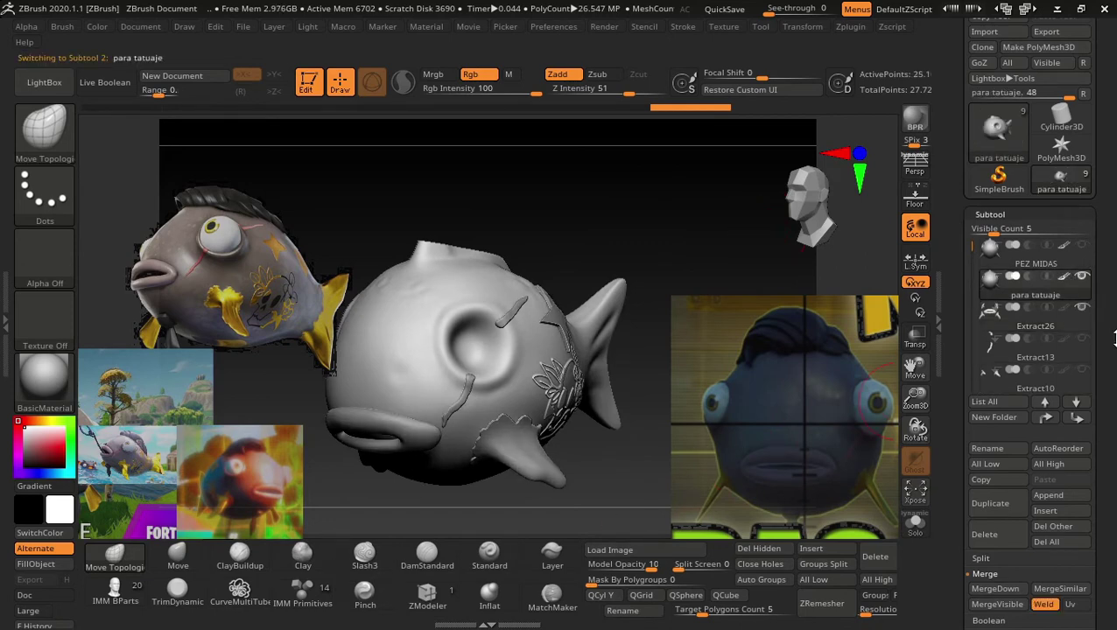
scroll(1017, 415, down, 3)
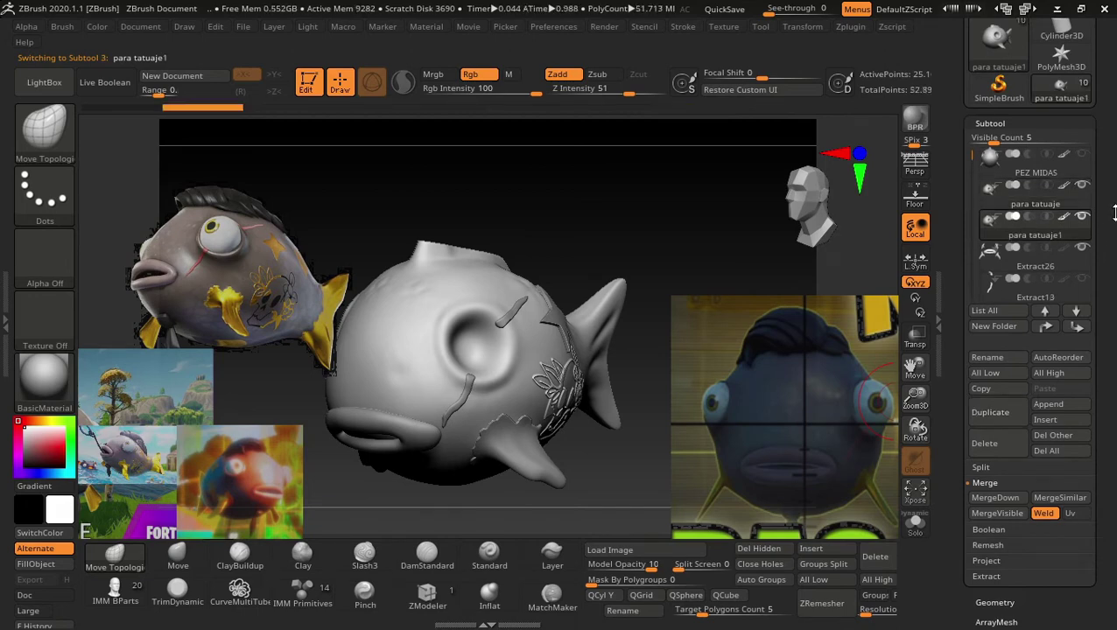
scroll(1108, 226, down, 2)
scroll(1111, 222, down, 2)
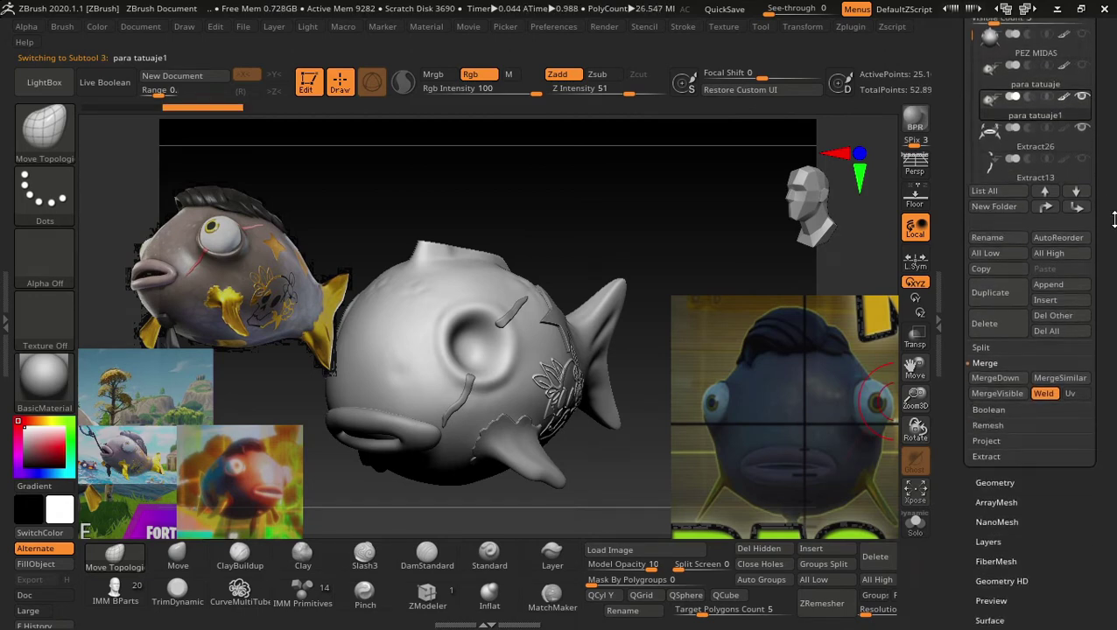
click(1005, 382)
click(847, 413)
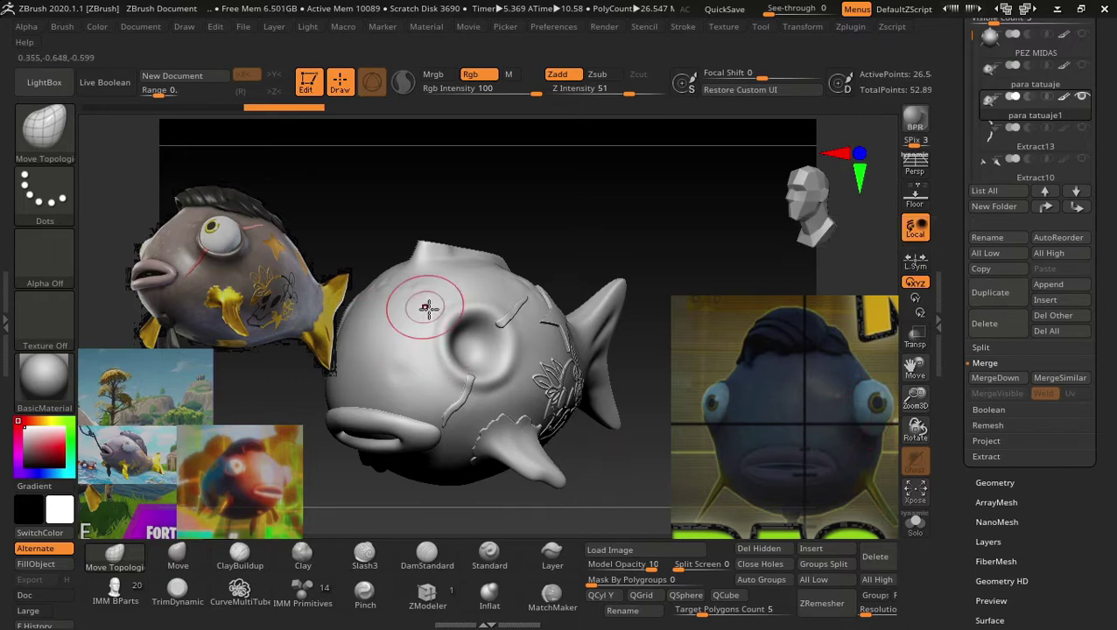
Set DynaMesh Resolution to 1992 and remesh para tatuaje1 into one mesh.
key(shift)
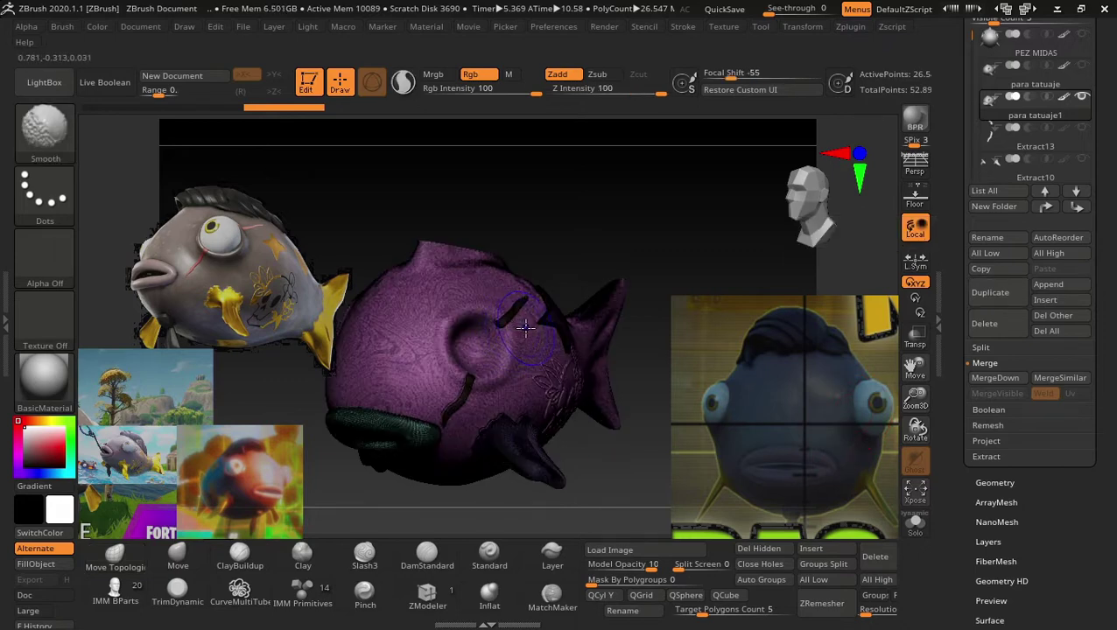
scroll(1113, 311, up, 2)
scroll(1113, 310, up, 2)
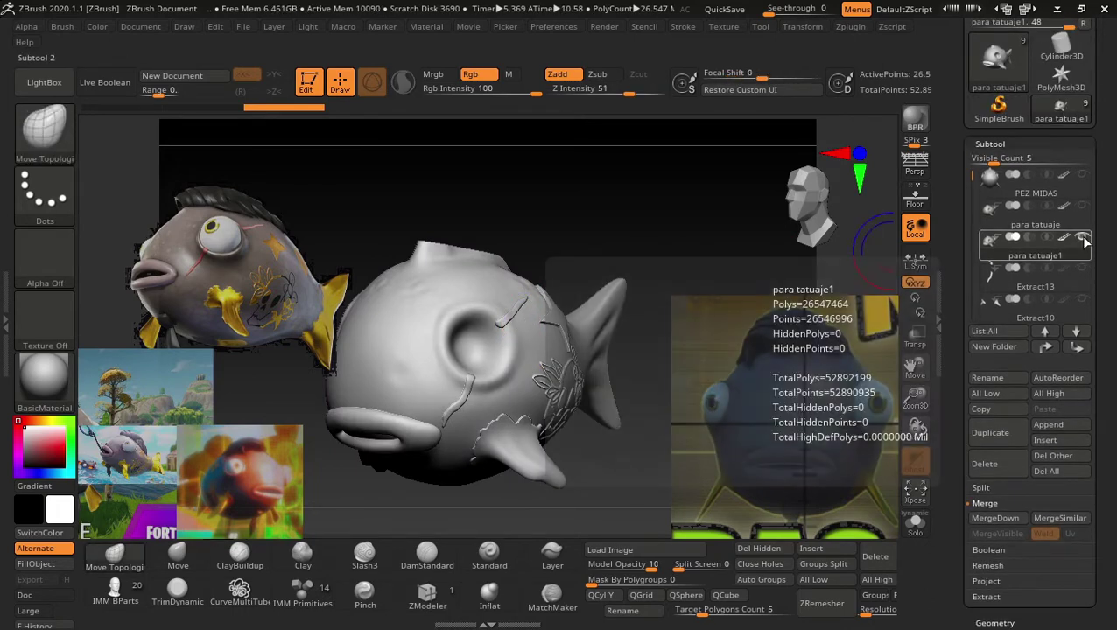
scroll(1111, 268, down, 1)
scroll(1110, 269, down, 5)
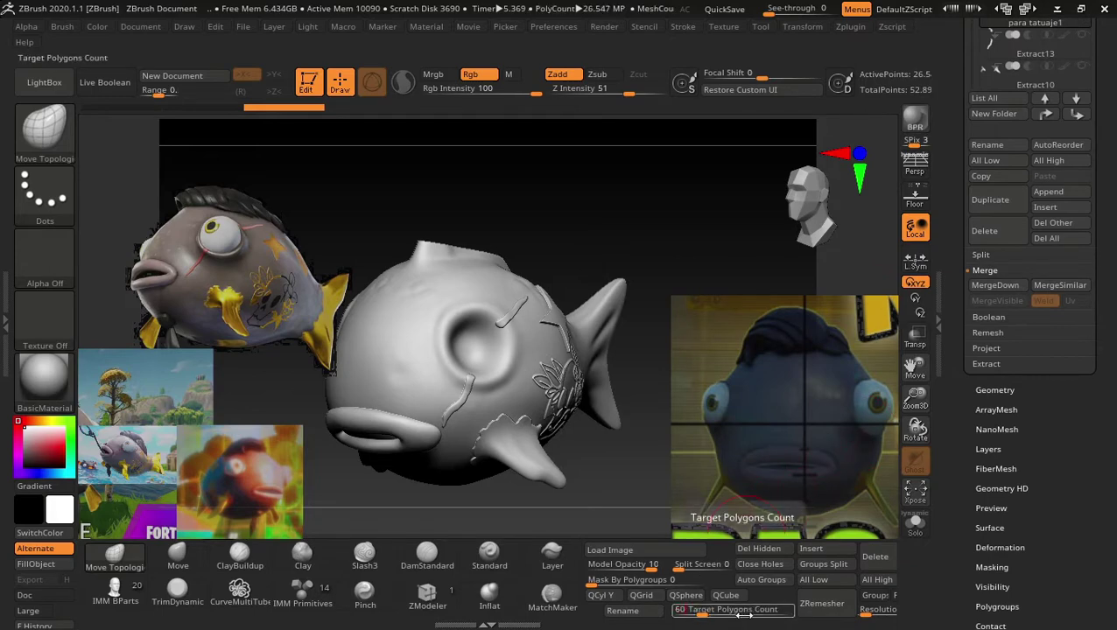
scroll(1113, 411, down, 2)
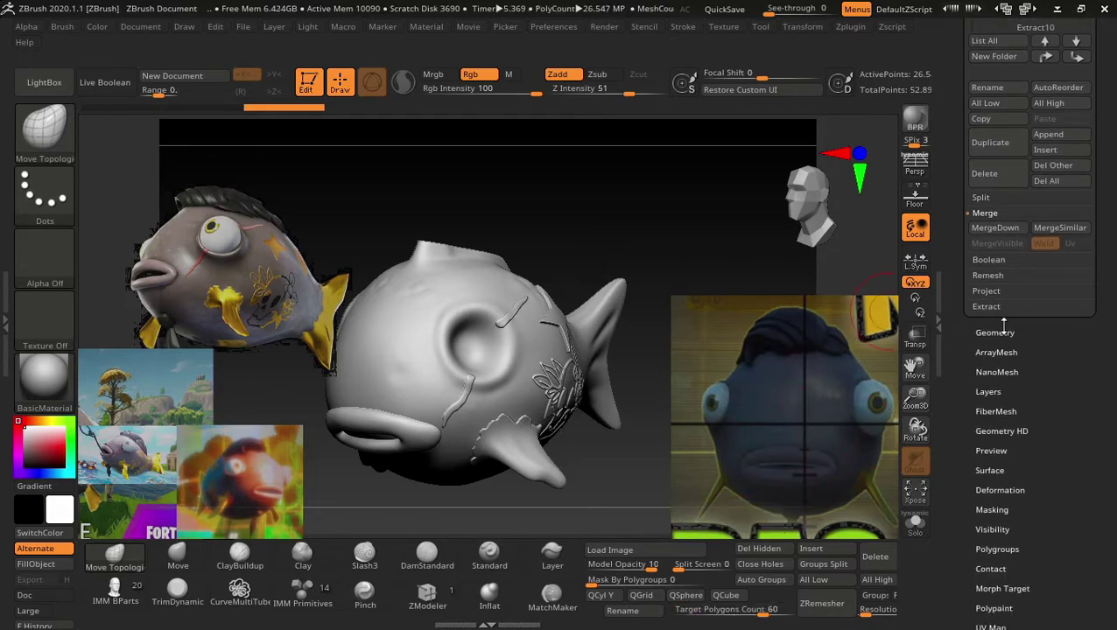
scroll(1113, 403, down, 2)
scroll(1113, 393, down, 2)
scroll(1114, 388, down, 2)
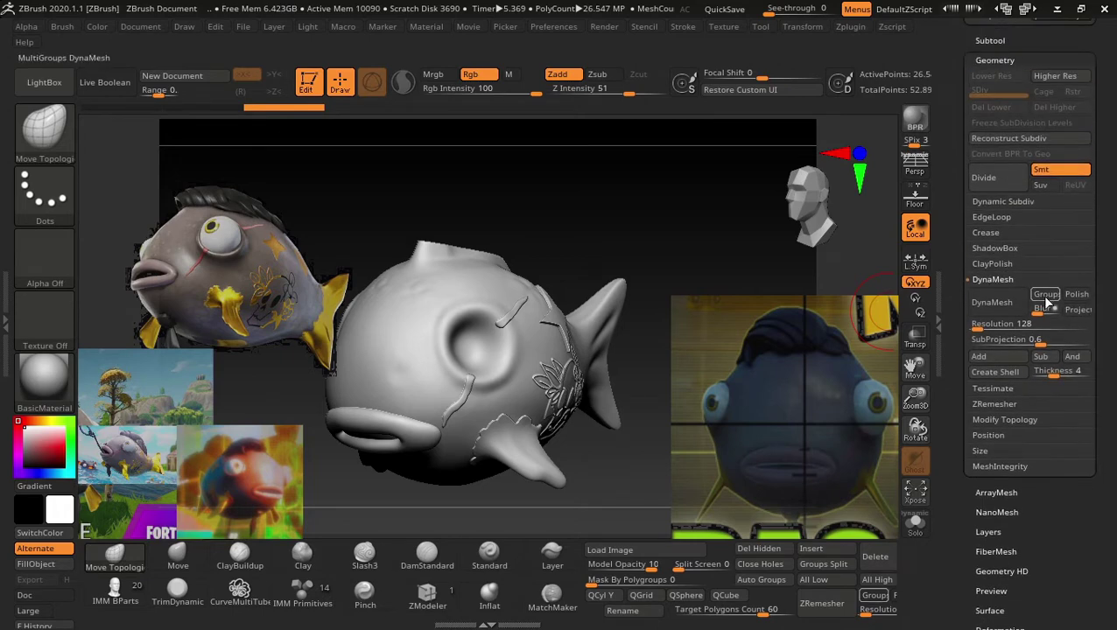
drag(1026, 332, 1032, 332)
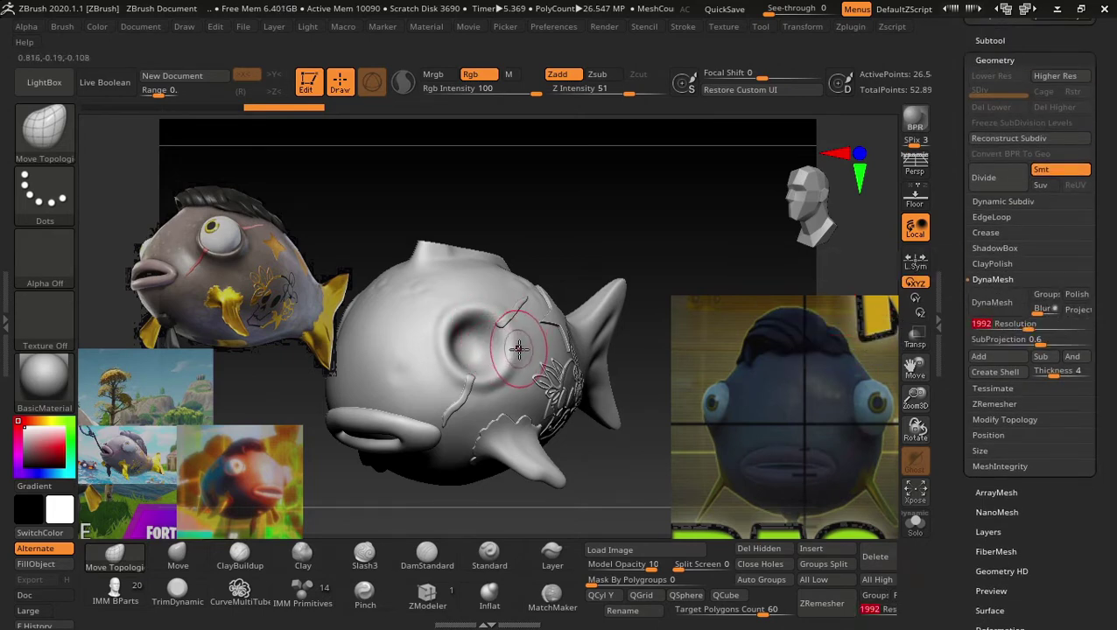
click(982, 303)
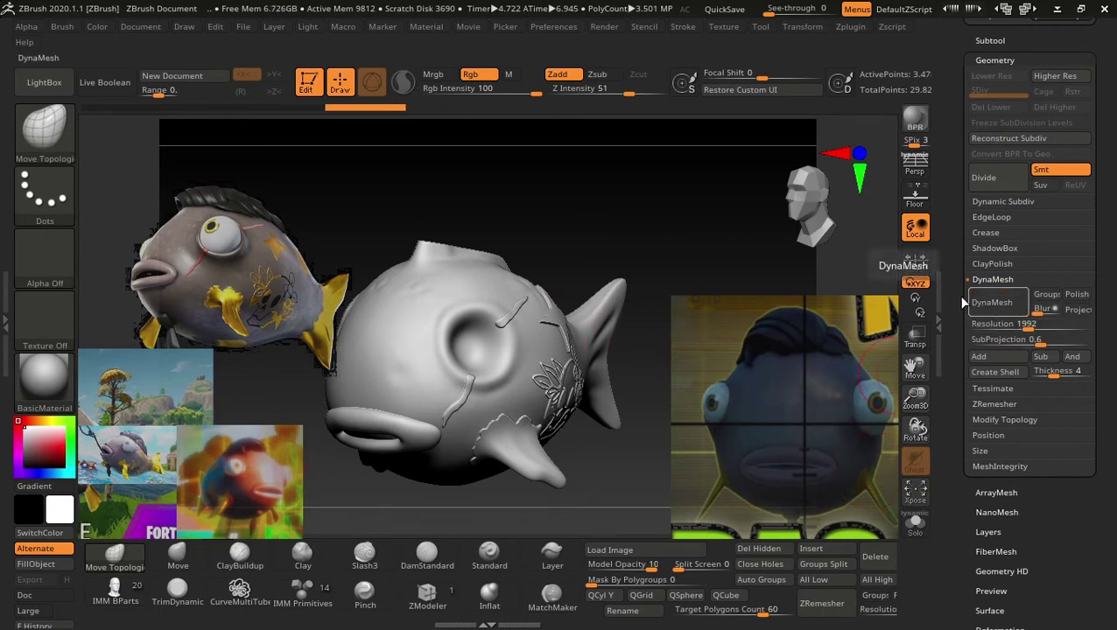
Orbit around the remeshed fish to inspect its side, back, fin and front.
mouse_move(671, 218)
mouse_down()
mouse_move(578, 221)
mouse_move(718, 261)
mouse_up()
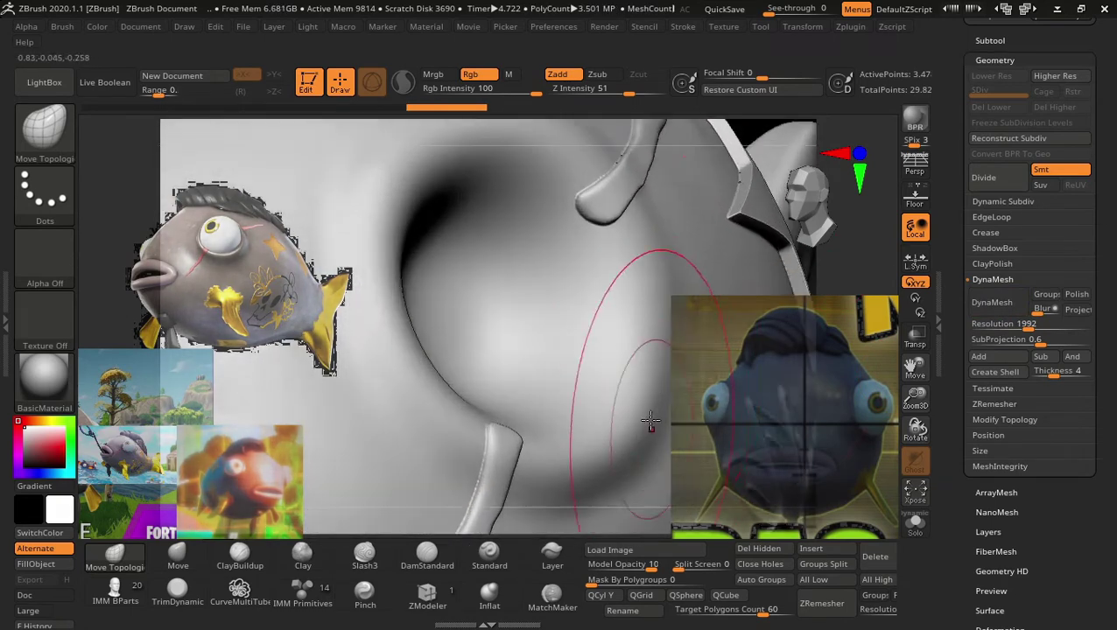
mouse_move(718, 261)
mouse_down()
mouse_move(606, 234)
mouse_move(643, 286)
mouse_move(549, 409)
mouse_up()
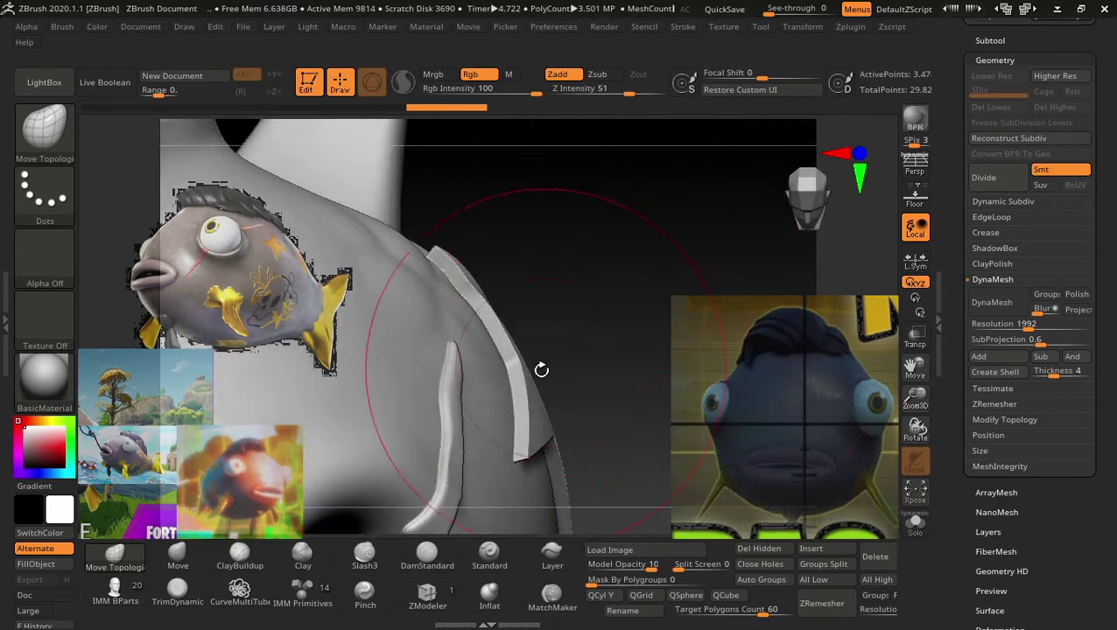
key(shift)
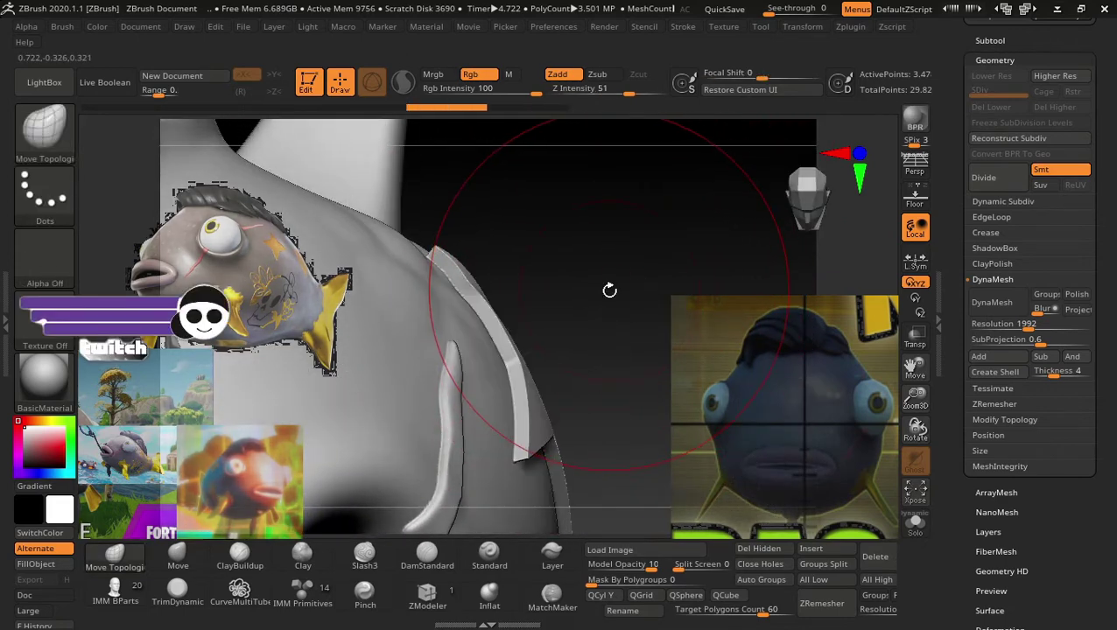
mouse_move(612, 301)
mouse_down()
mouse_move(598, 63)
mouse_move(654, 157)
mouse_move(598, 199)
mouse_up()
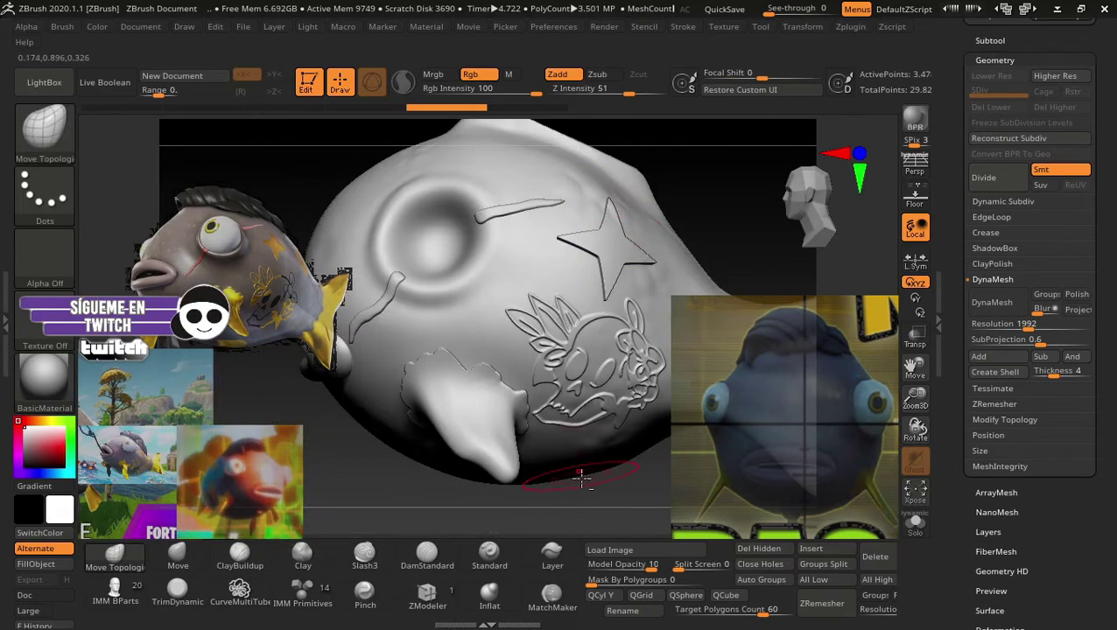
mouse_move(594, 470)
mouse_down()
mouse_move(561, 485)
mouse_move(524, 468)
mouse_move(653, 463)
mouse_move(675, 362)
mouse_move(647, 337)
mouse_move(654, 408)
mouse_up()
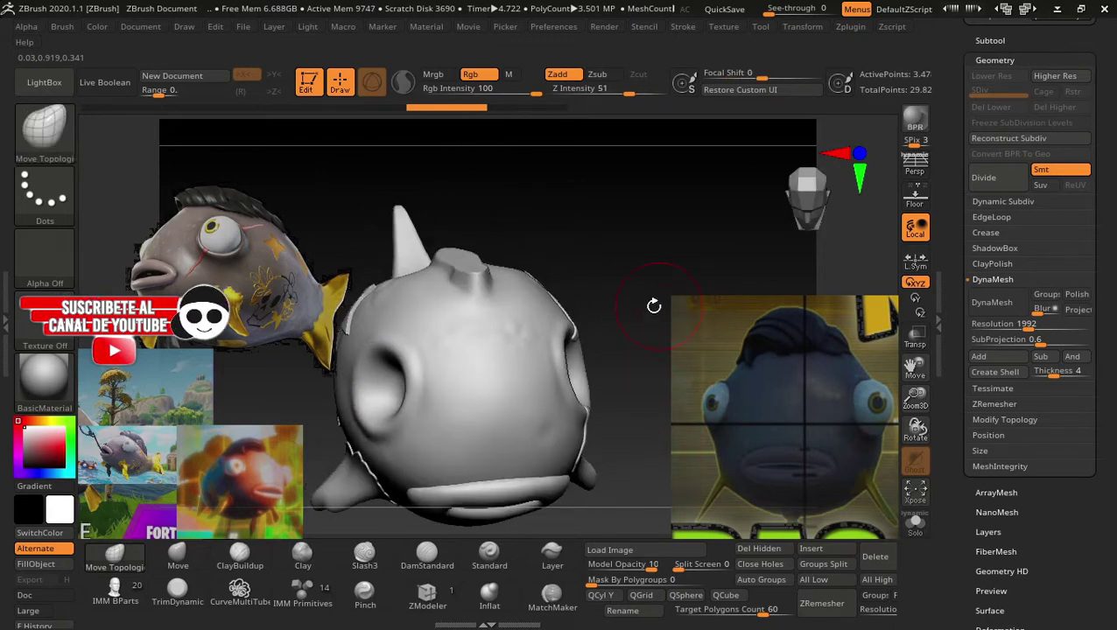
mouse_move(653, 306)
mouse_down()
mouse_move(643, 277)
mouse_move(665, 224)
mouse_move(648, 238)
mouse_move(639, 208)
mouse_up()
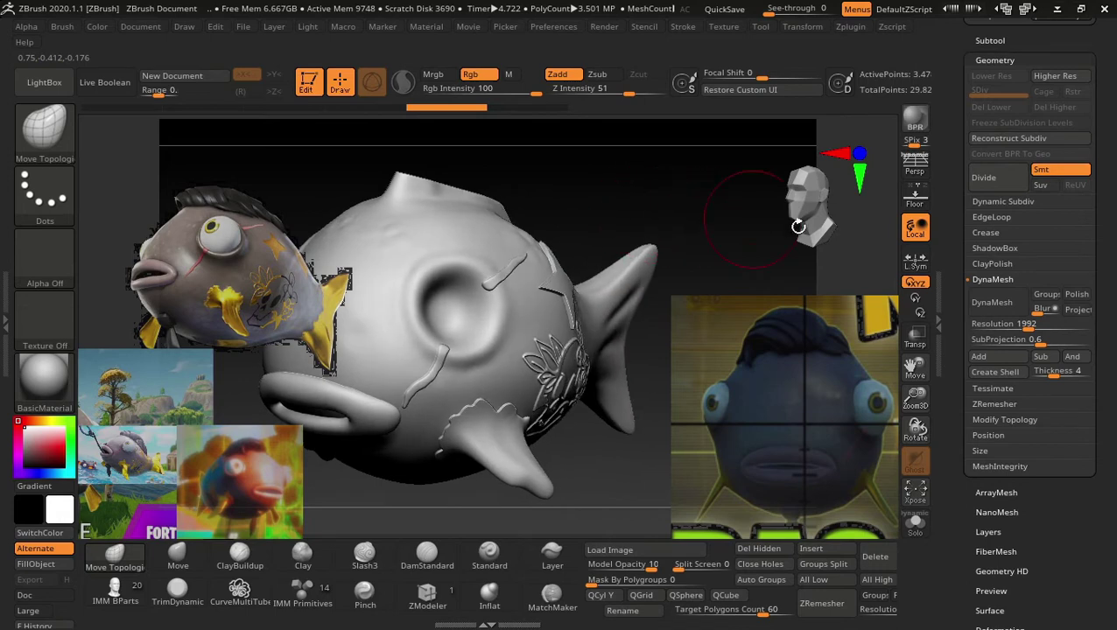
Bring the Subtool list back into view in the right tray.
scroll(1114, 324, up, 3)
scroll(1114, 324, up, 3)
click(990, 278)
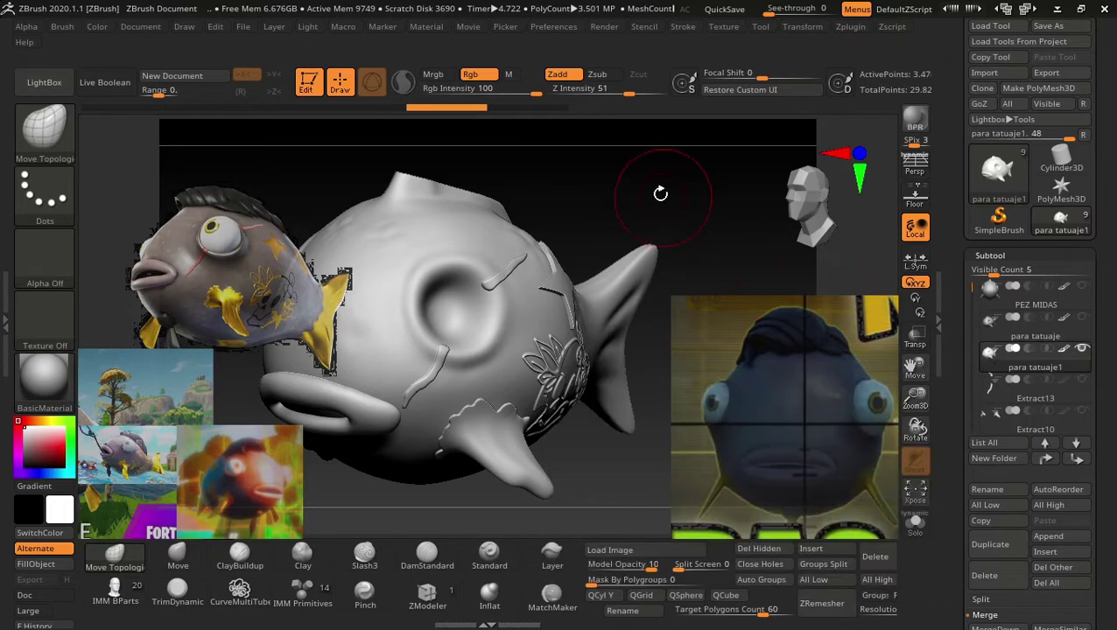
Duplicate para tatuaje1 as para tatuaje2 and ZRemesh the copy.
drag(653, 194, 444, 316)
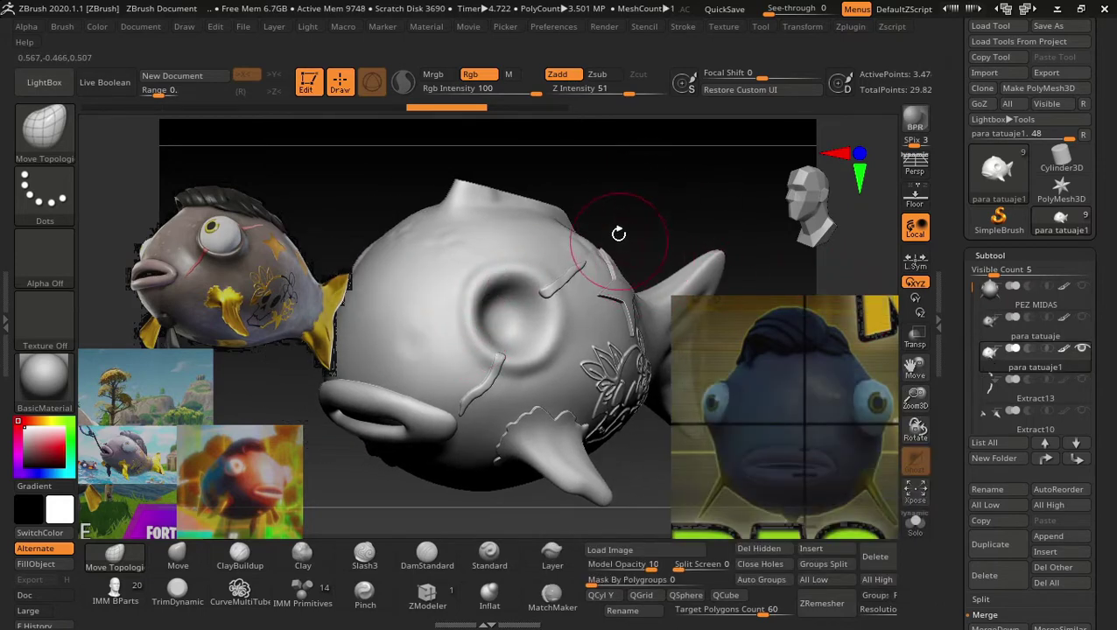
drag(618, 234, 668, 221)
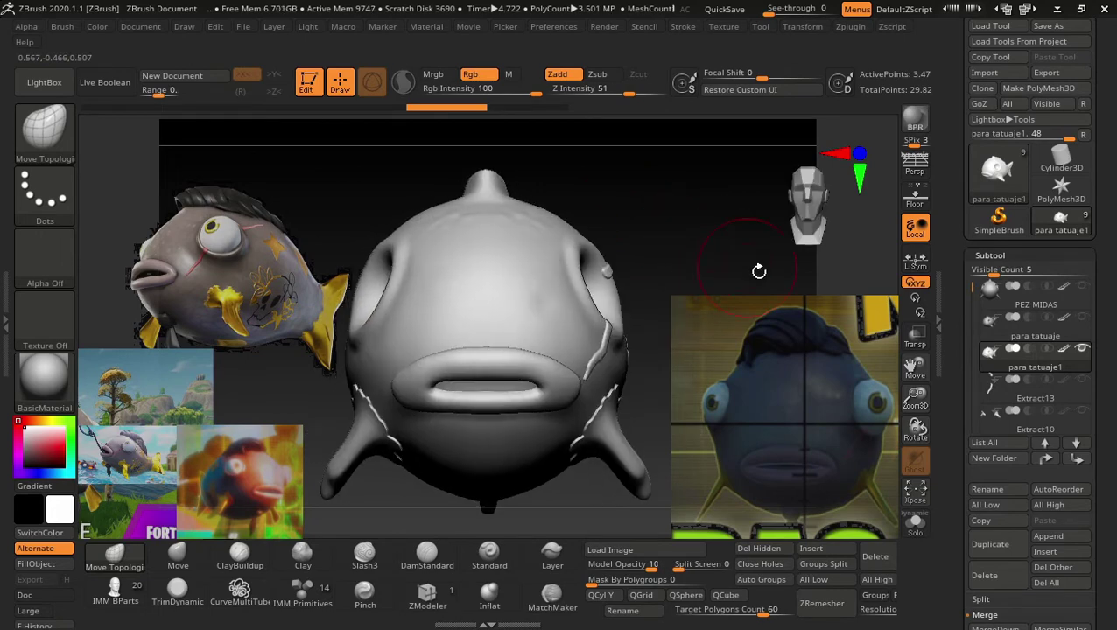
drag(1113, 471, 1113, 353)
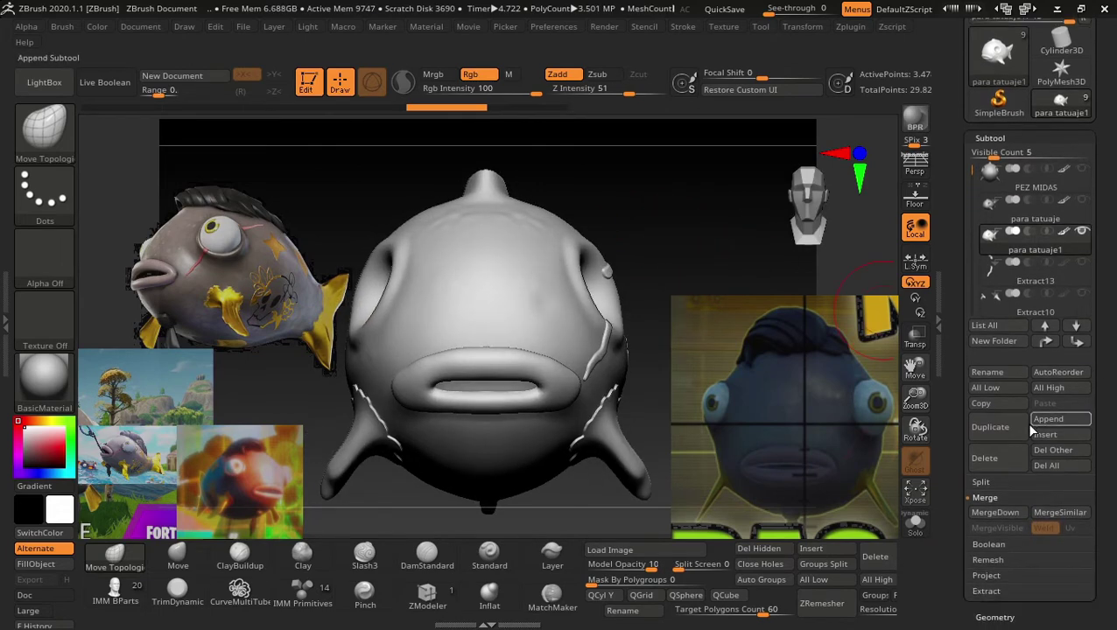
click(993, 427)
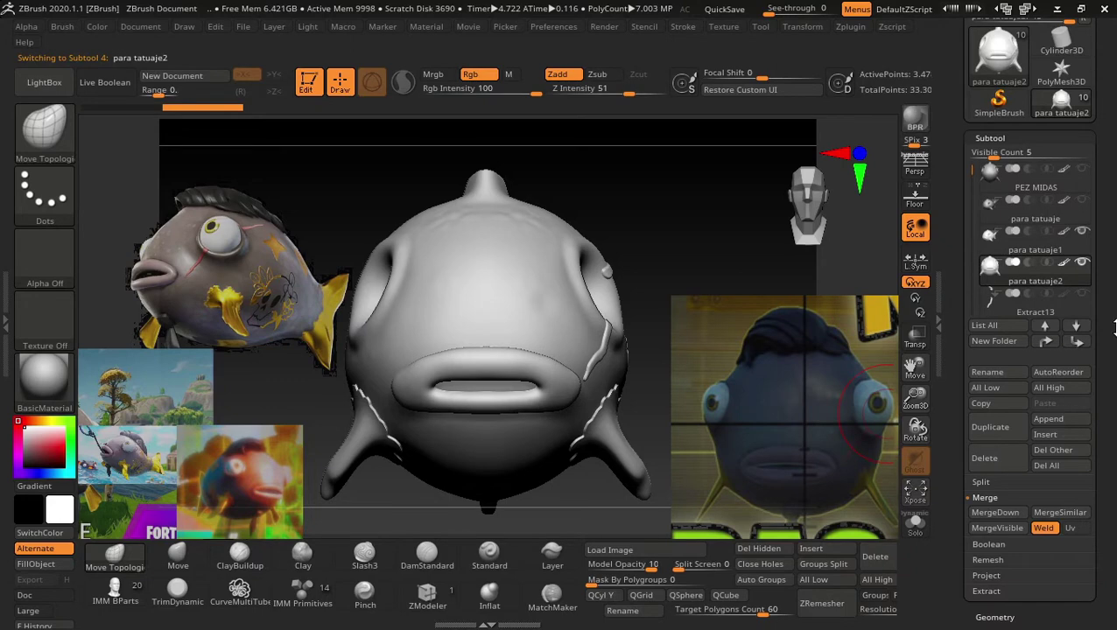
drag(1114, 326, 1114, 358)
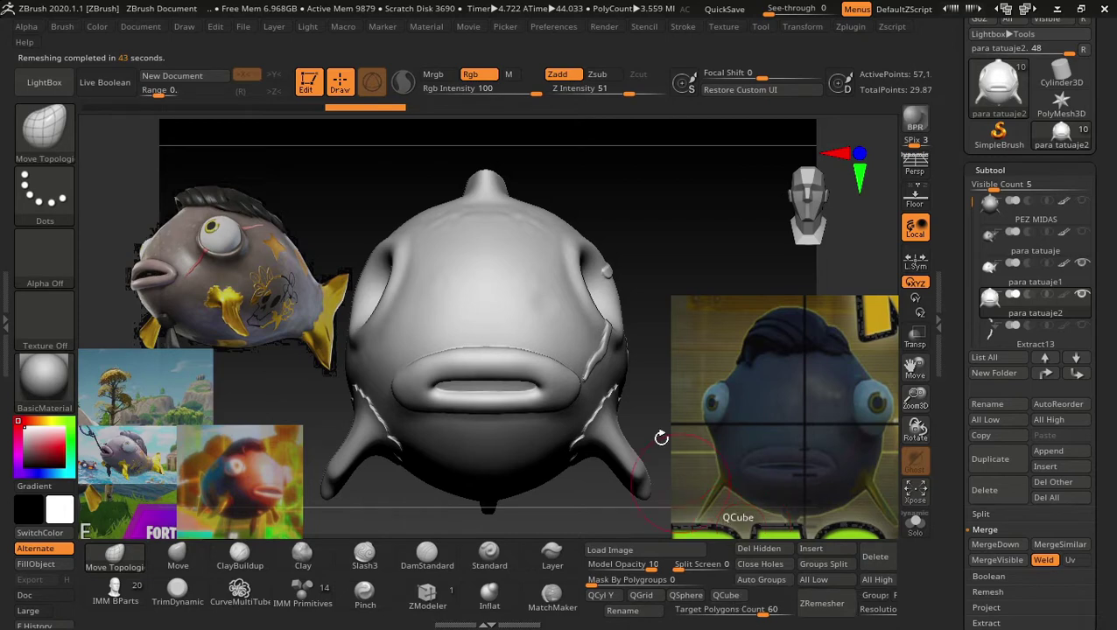
Toggle Polyframe on and off to check the new topology from the front.
shift+drag(691, 231, 686, 267)
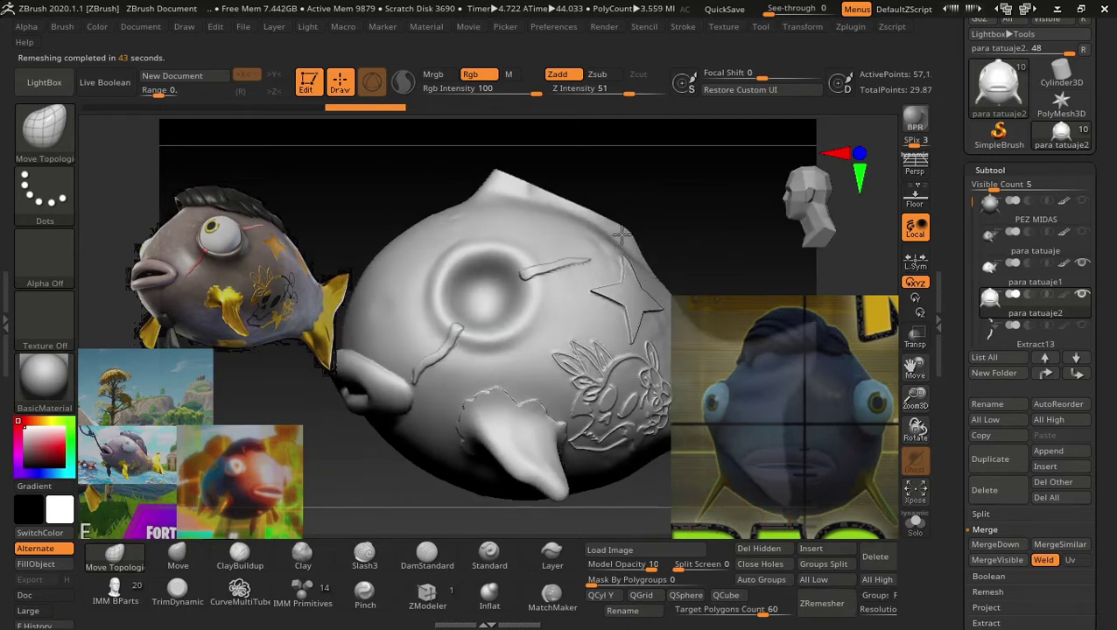
key(shift+f)
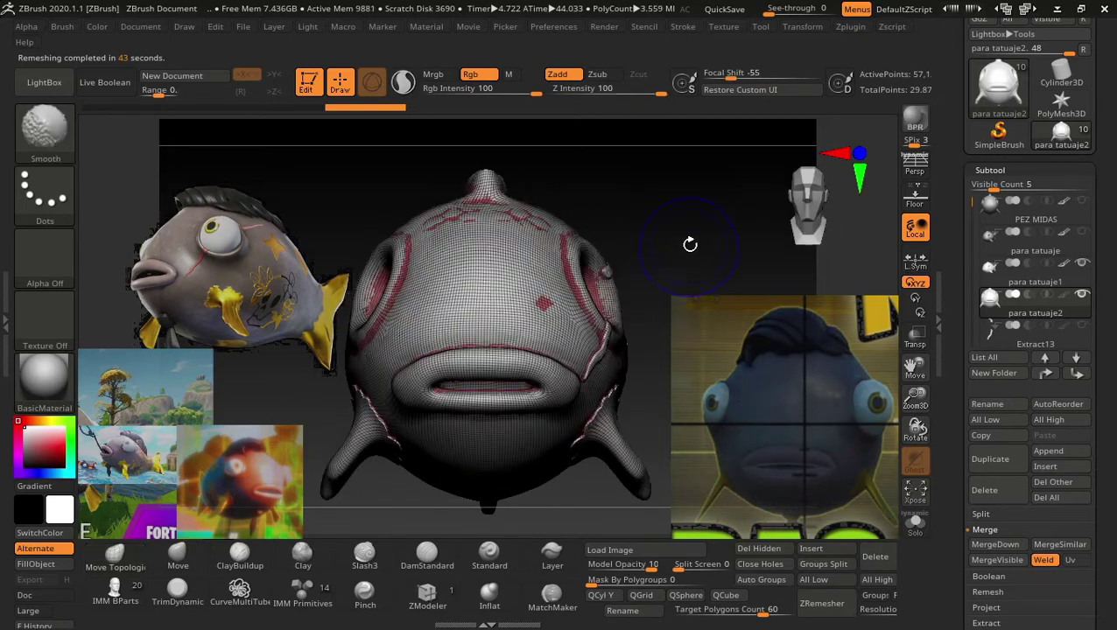
key(shift+f)
drag(705, 237, 656, 247)
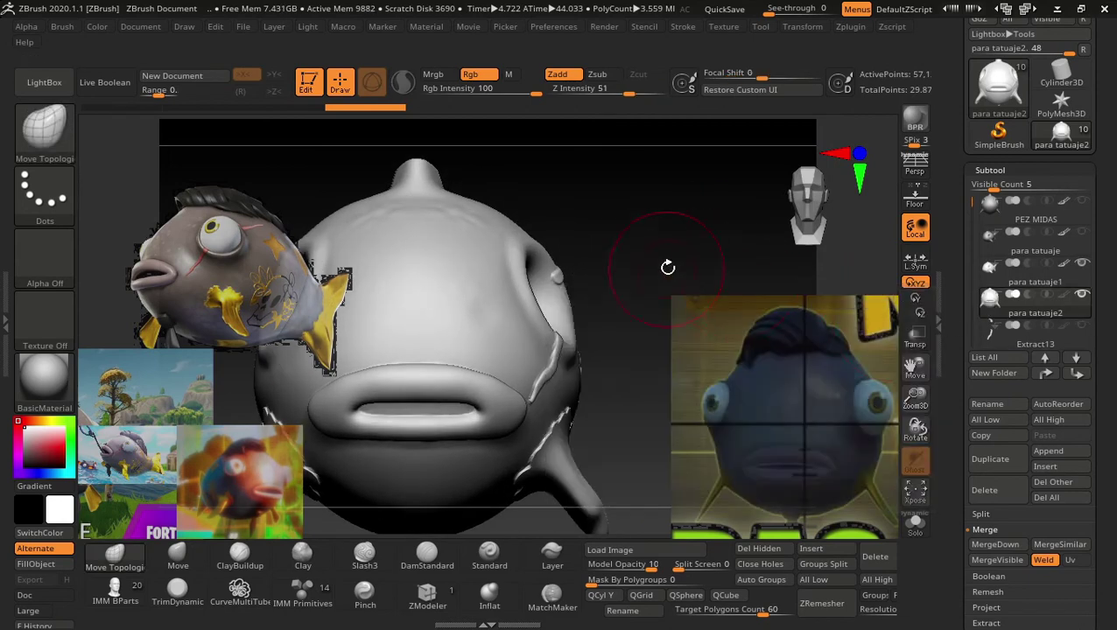
Project All details and PolyPaint from the visible subtools onto para tatuaje2.
shift+click(674, 262)
mouse_move(693, 234)
mouse_down()
mouse_move(665, 257)
mouse_move(703, 211)
mouse_move(662, 200)
mouse_move(676, 211)
mouse_up()
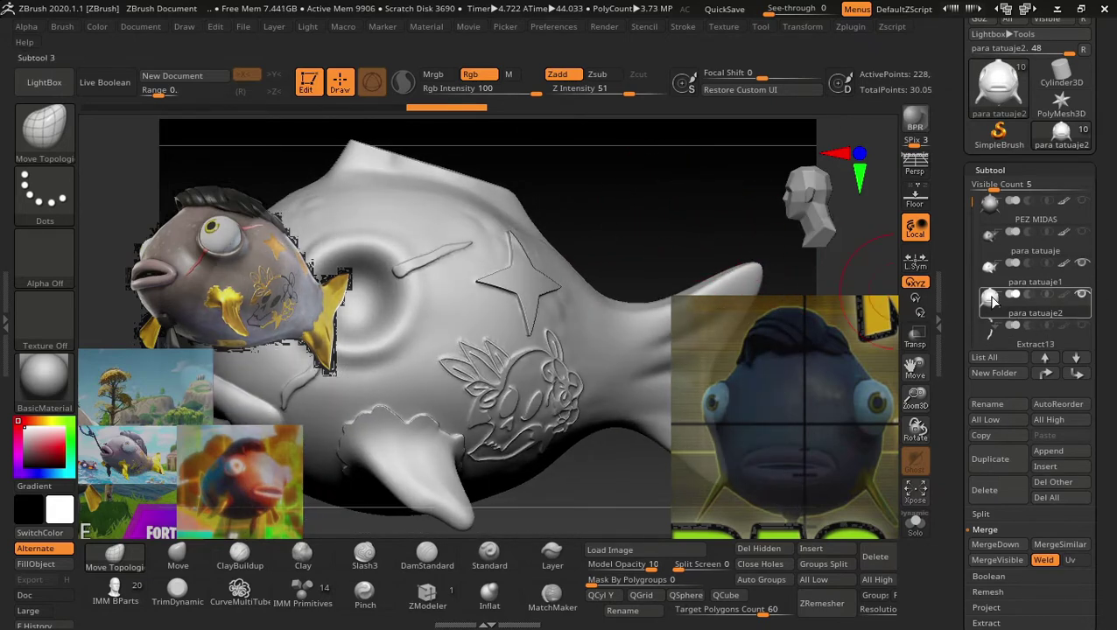
mouse_move(1035, 302)
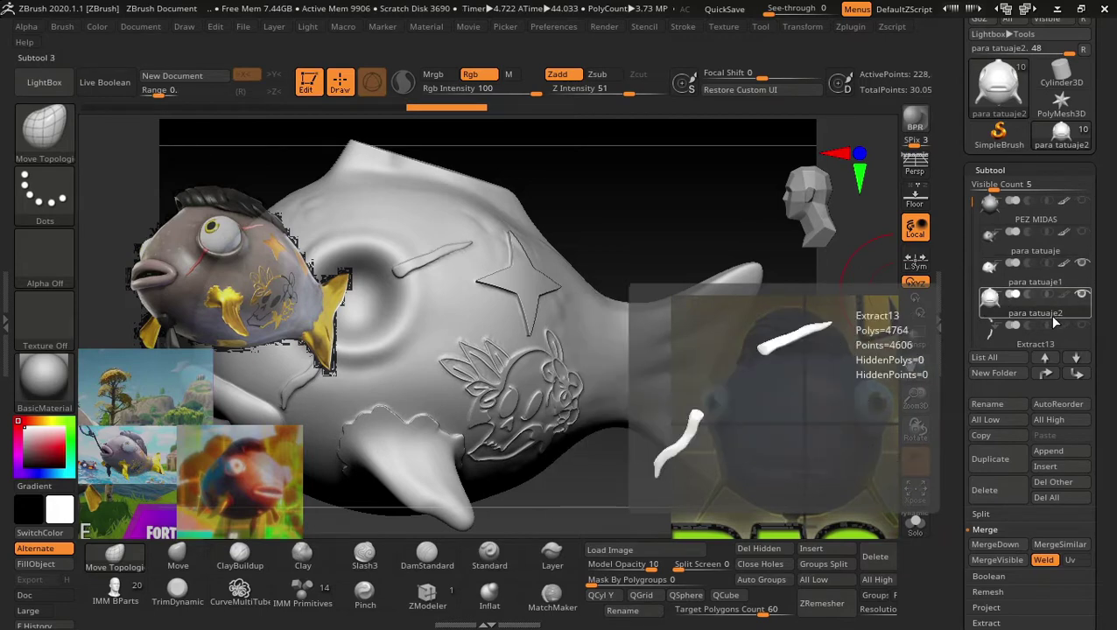
scroll(1110, 289, down, 2)
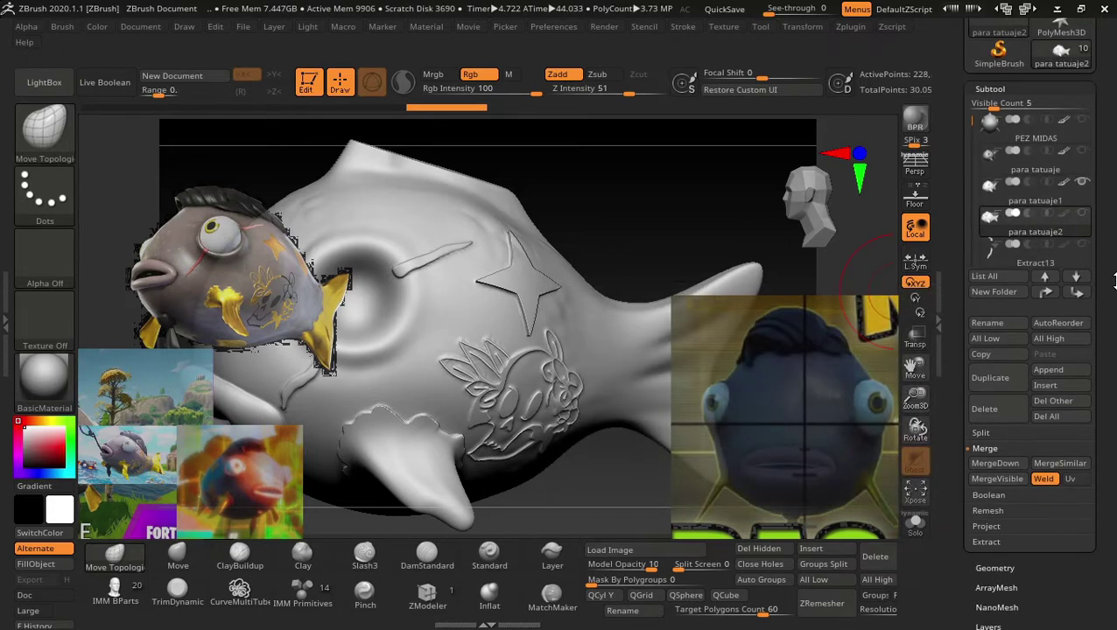
scroll(1112, 272, down, 2)
scroll(1114, 254, down, 2)
scroll(1111, 263, down, 1)
scroll(1050, 368, down, 1)
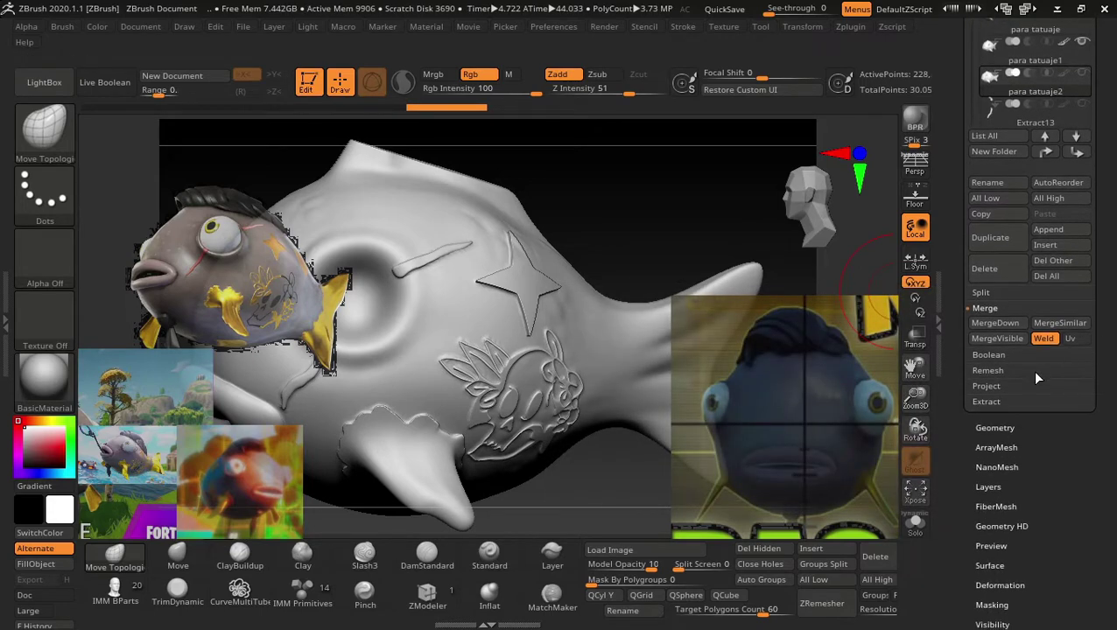
click(989, 387)
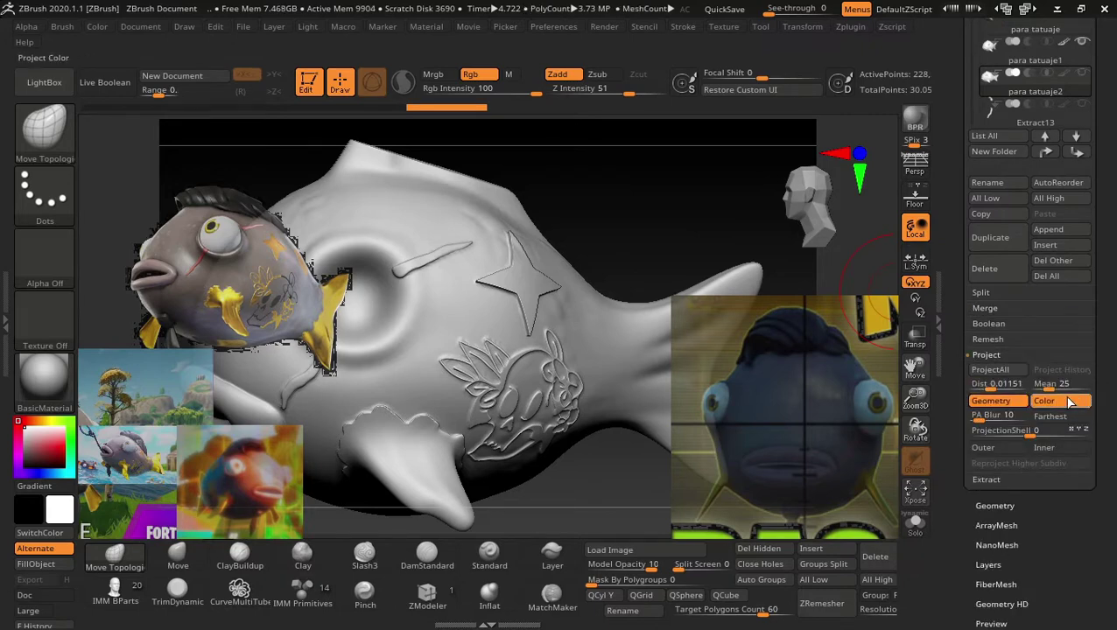
click(1004, 371)
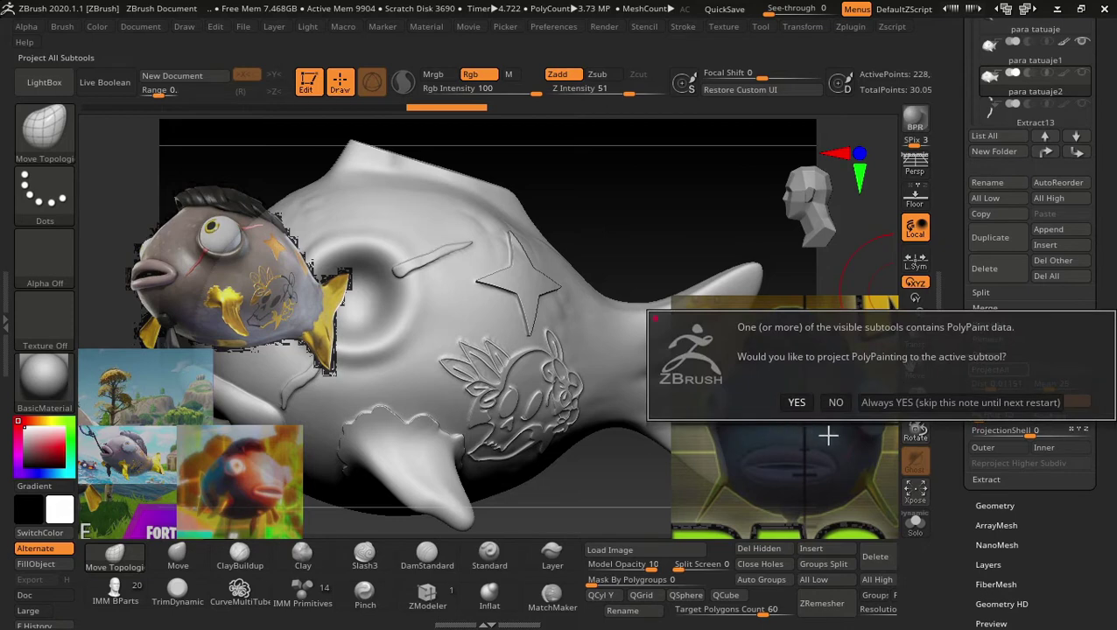
click(798, 403)
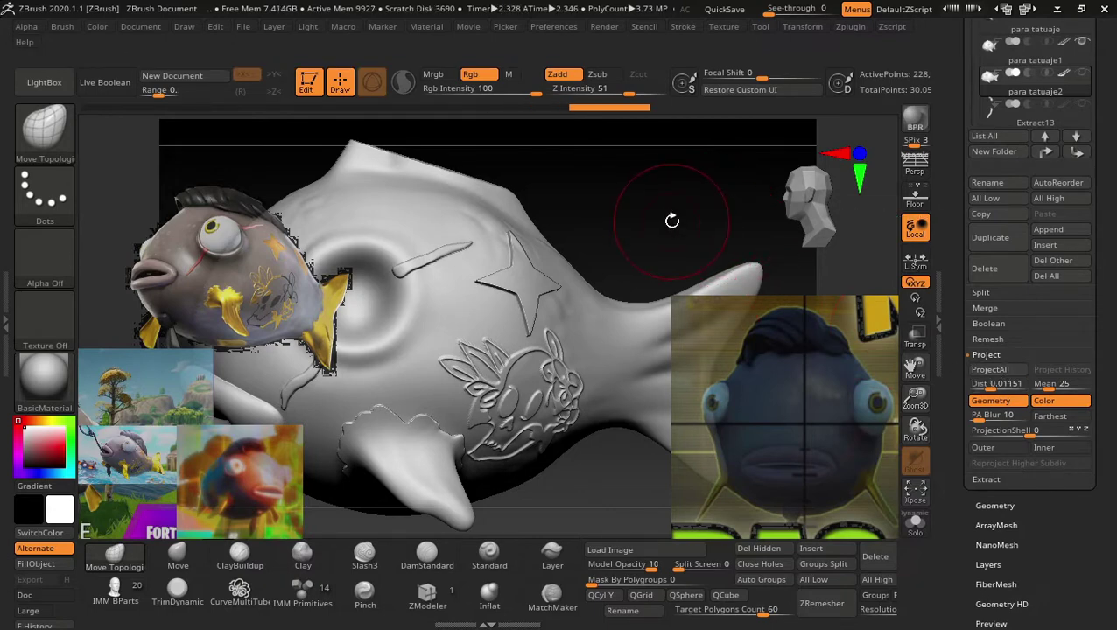
Subdivide para tatuaje2 with Ctrl+D and run Project All again.
scroll(1113, 324, up, 3)
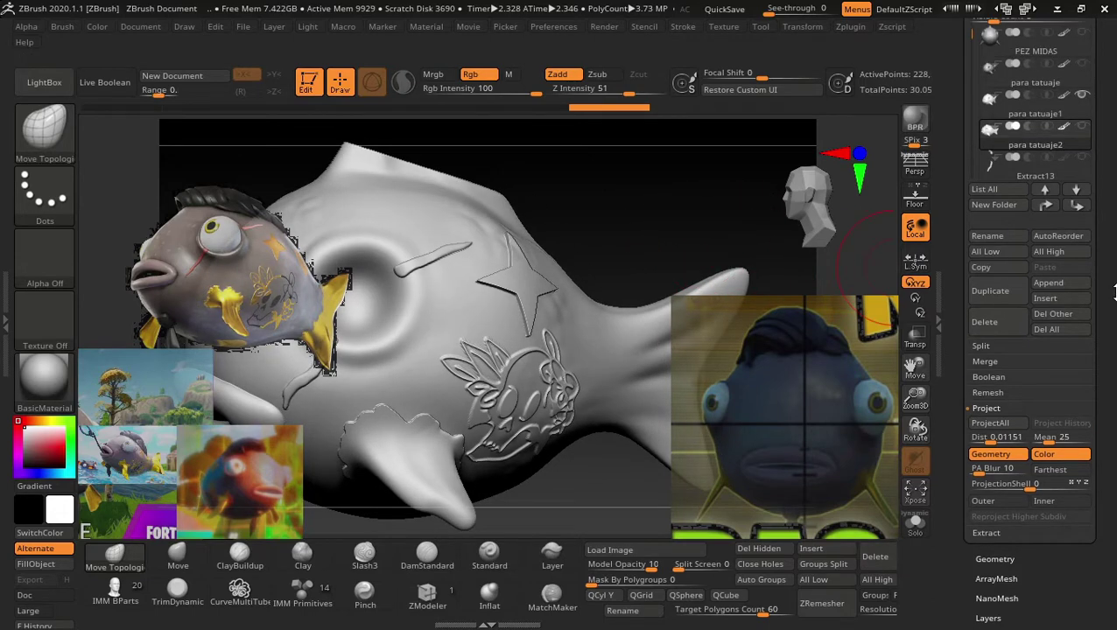
scroll(1113, 324, up, 1)
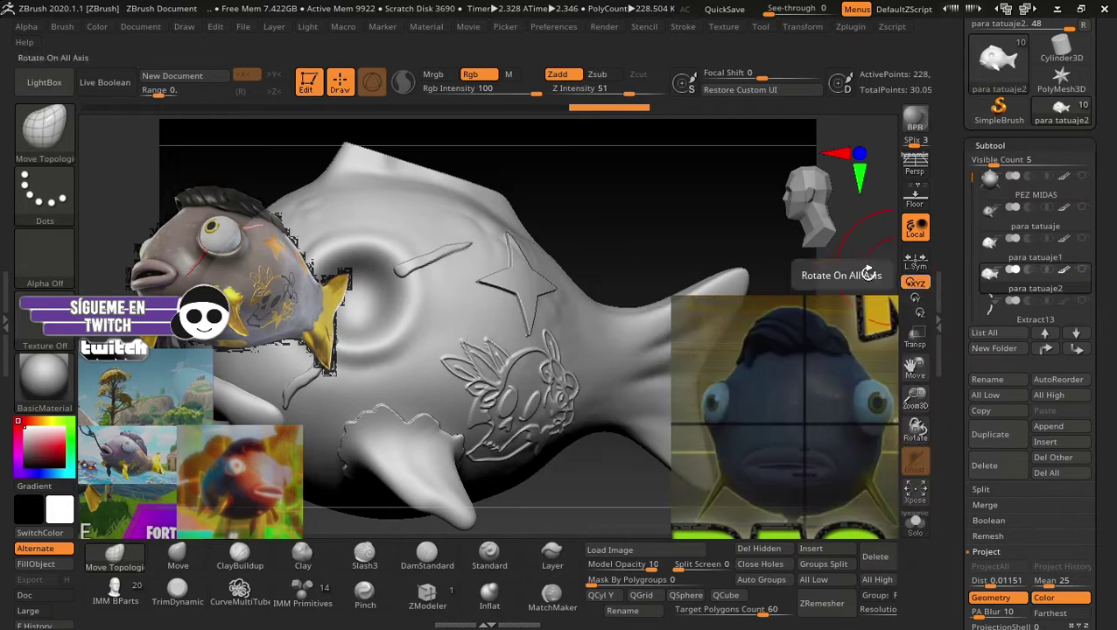
key(ctrl)
key(ctrl+d)
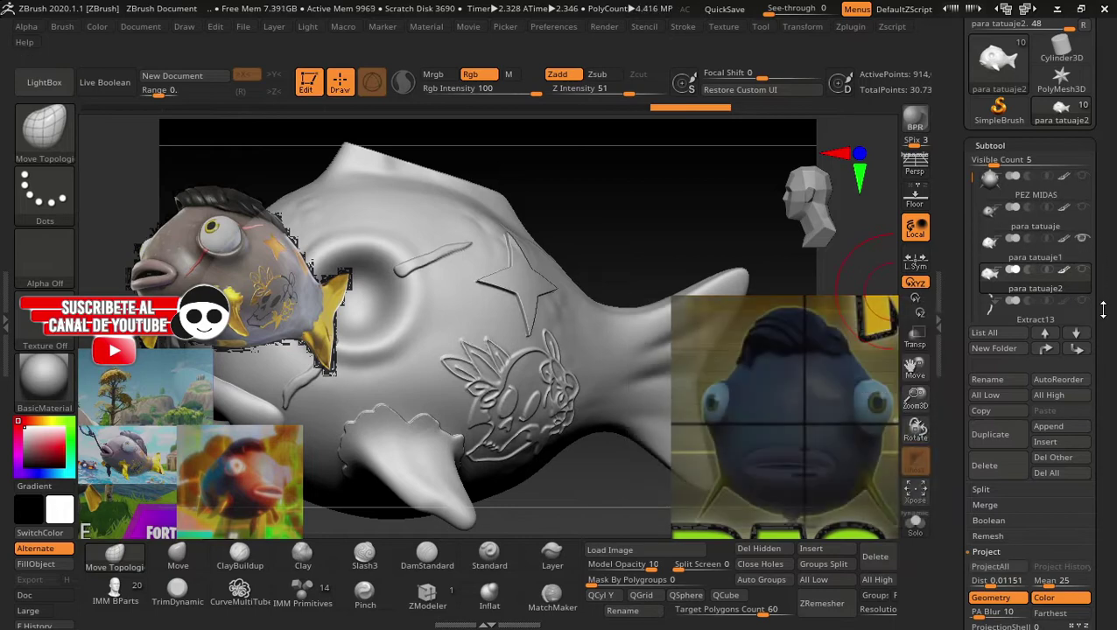
scroll(1103, 309, down, 3)
scroll(1103, 309, down, 2)
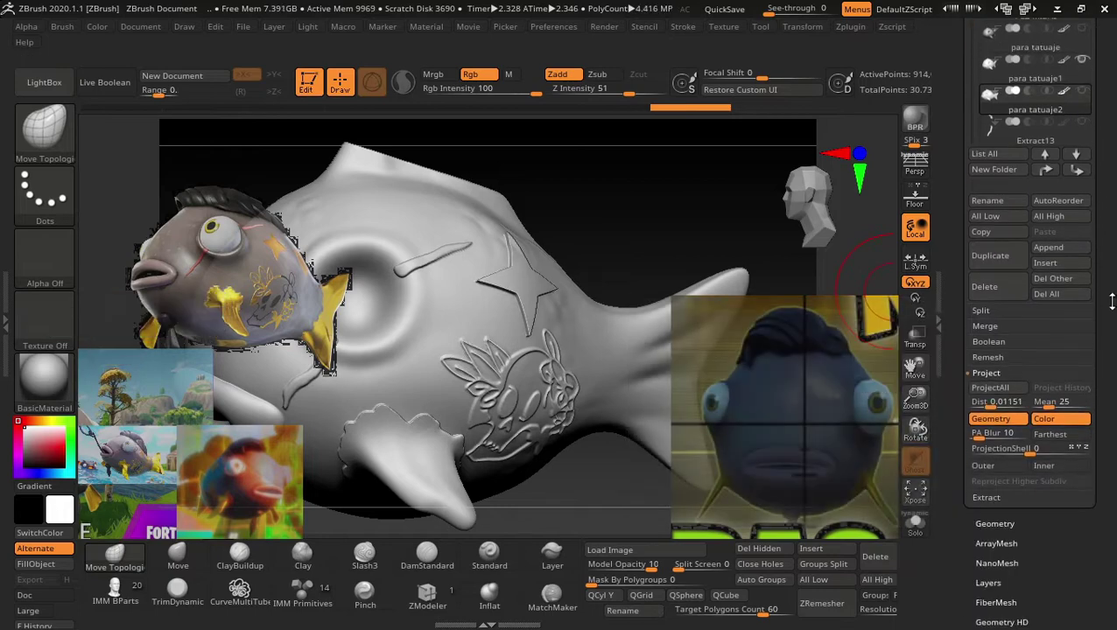
click(996, 395)
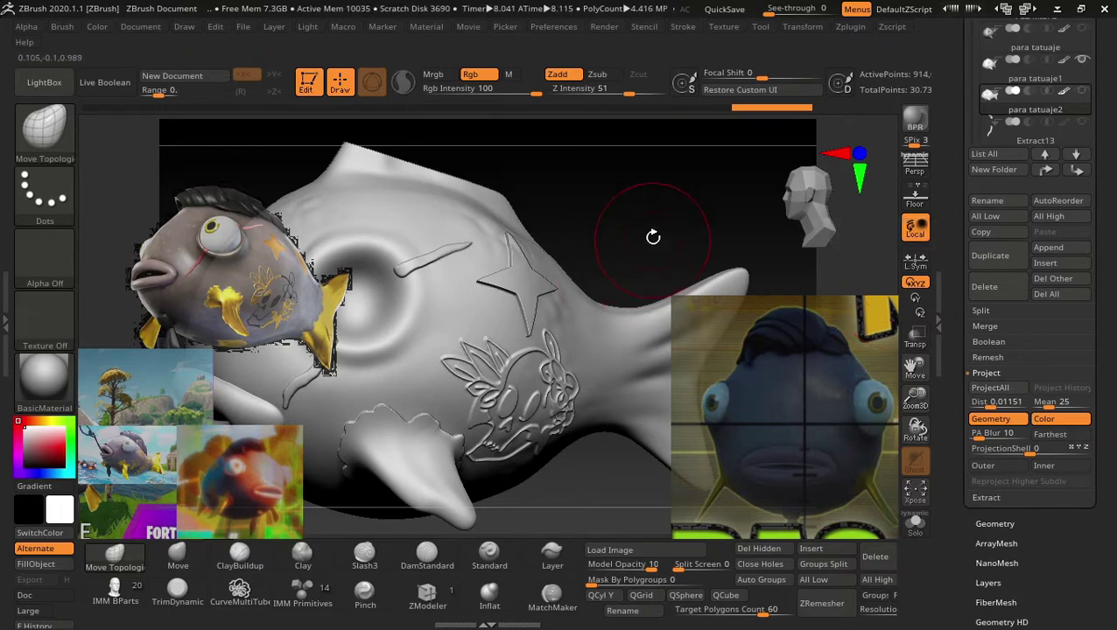
Turn Extract10's visibility back on so the eyes show on the fish.
mouse_move(649, 236)
mouse_down()
mouse_move(668, 295)
mouse_move(878, 329)
mouse_up()
scroll(1114, 331, up, 2)
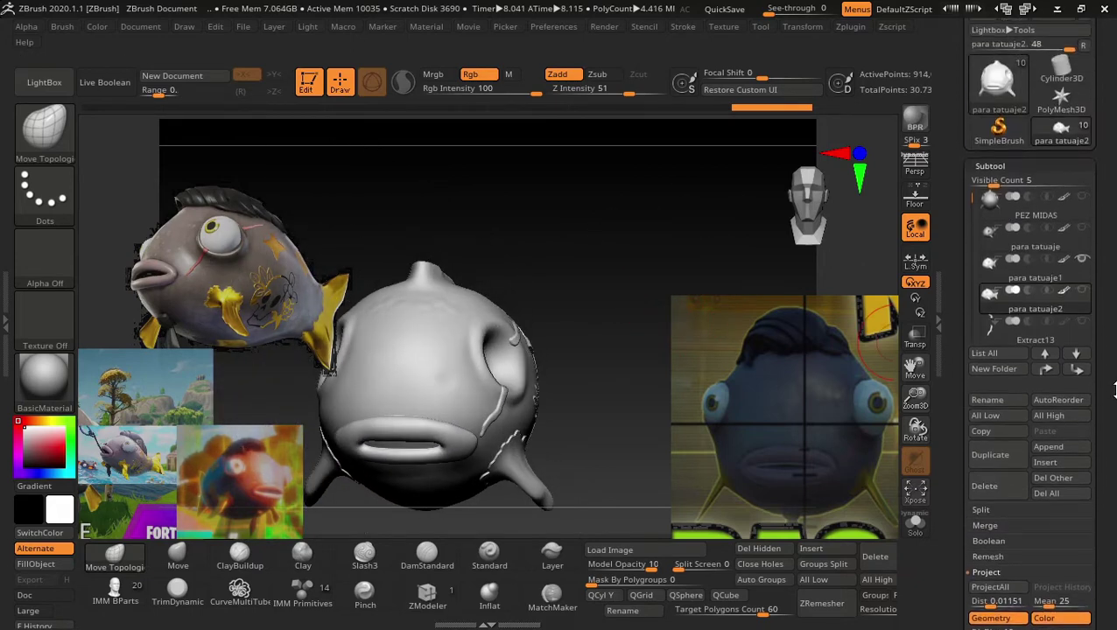
scroll(1115, 342, up, 2)
scroll(1114, 355, up, 2)
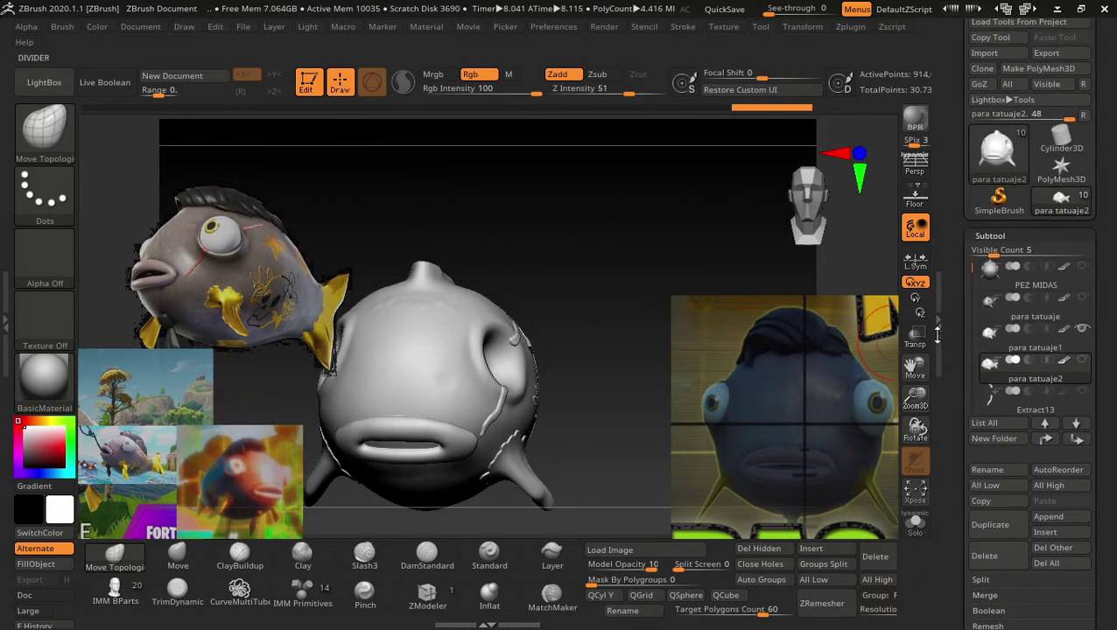
drag(622, 250, 606, 256)
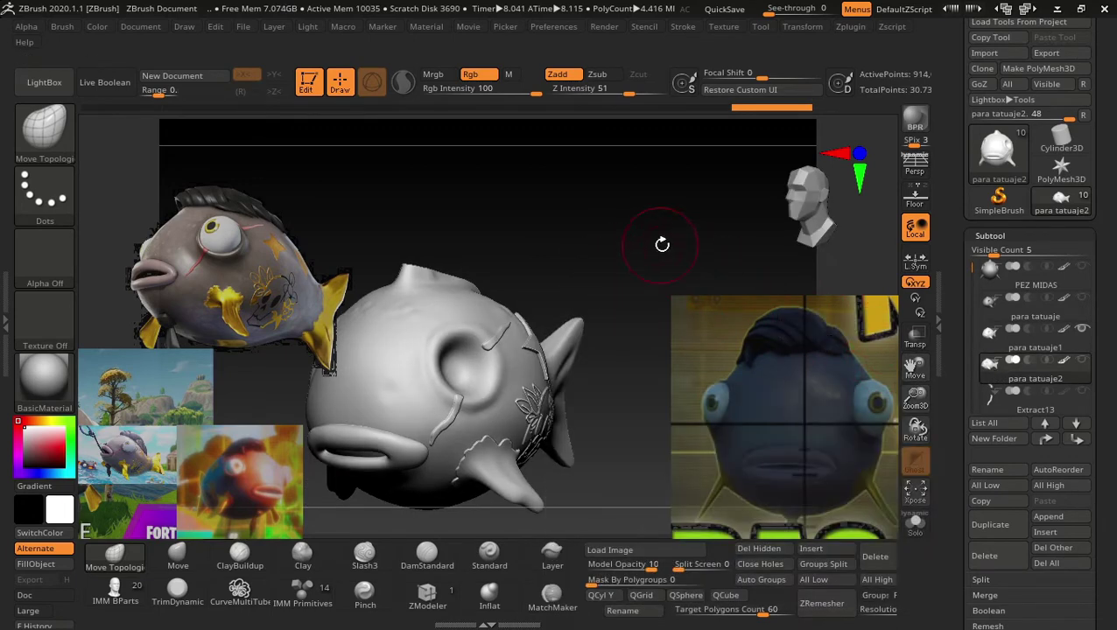
mouse_move(661, 242)
mouse_down()
mouse_move(623, 257)
mouse_move(611, 221)
mouse_move(665, 277)
mouse_move(681, 271)
mouse_up()
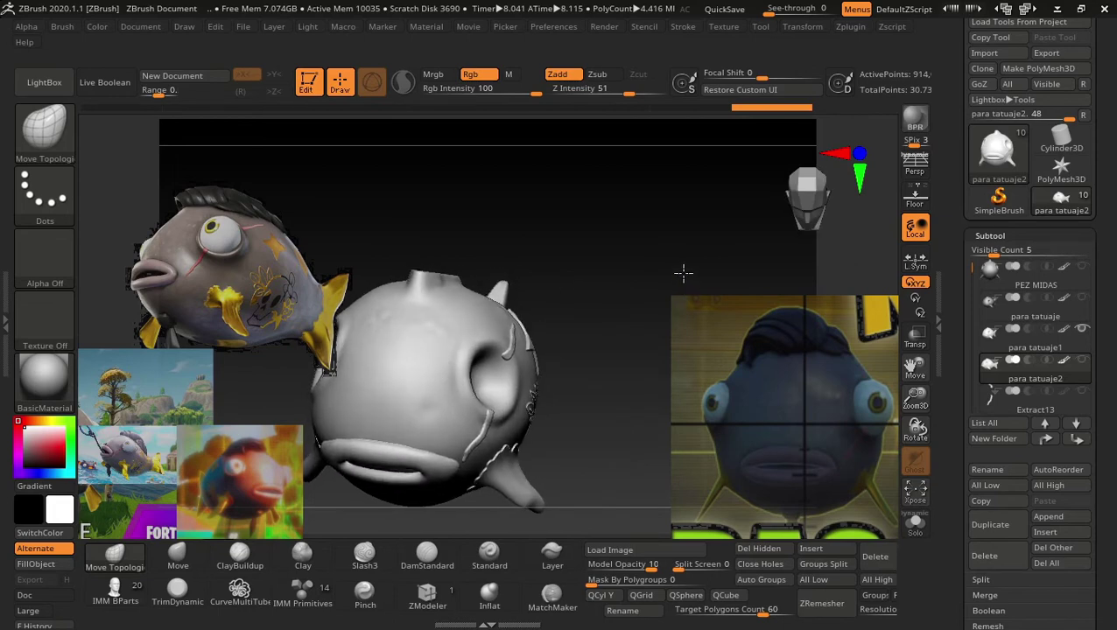
scroll(1082, 306, down, 3)
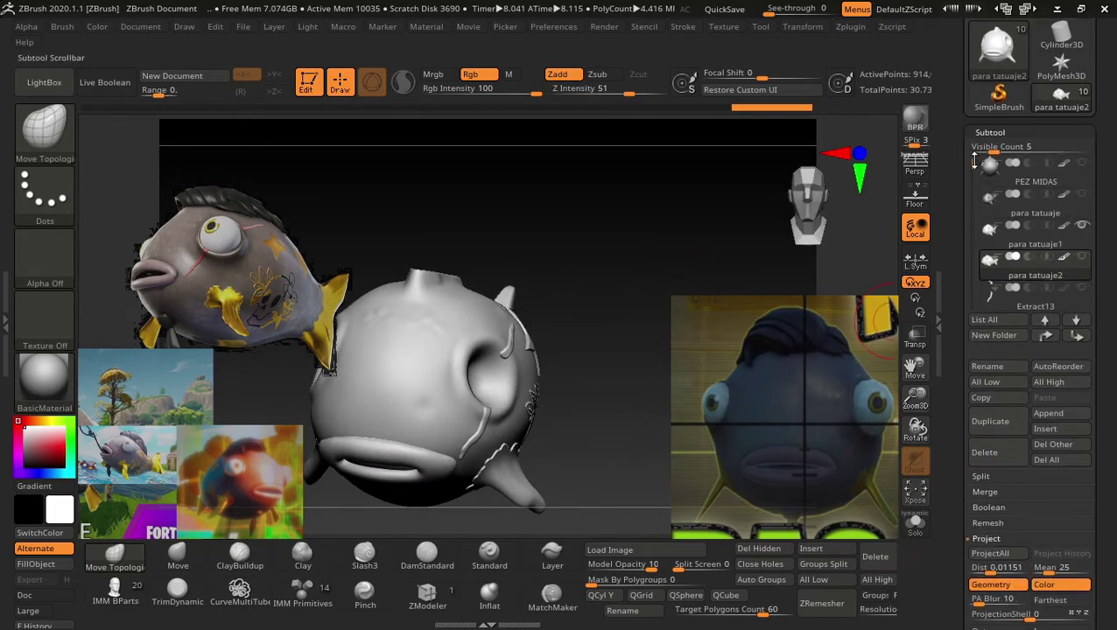
scroll(1082, 289, down, 4)
click(1083, 257)
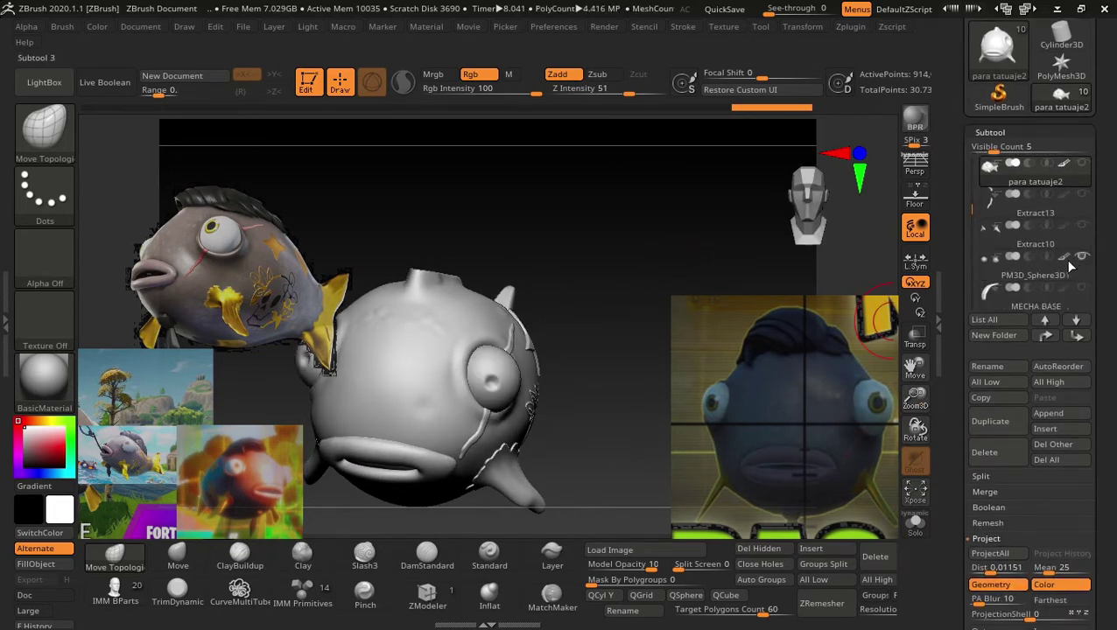
mouse_move(591, 248)
mouse_down()
mouse_move(630, 240)
mouse_move(637, 265)
mouse_up()
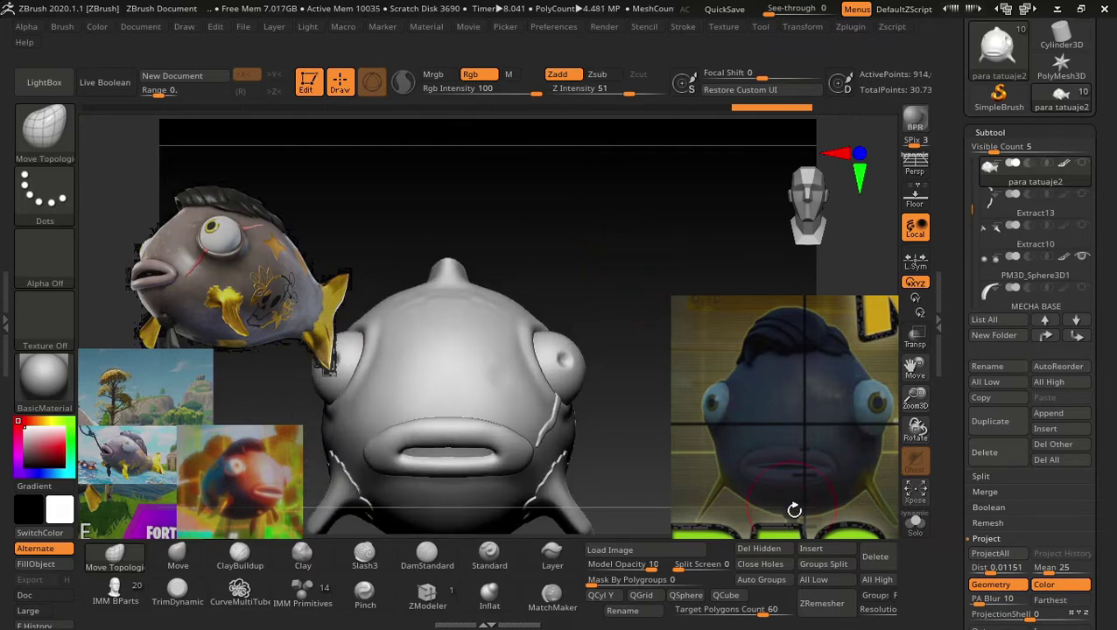
Insert a sphere subtool and shrink it to a small ball.
click(811, 548)
click(658, 244)
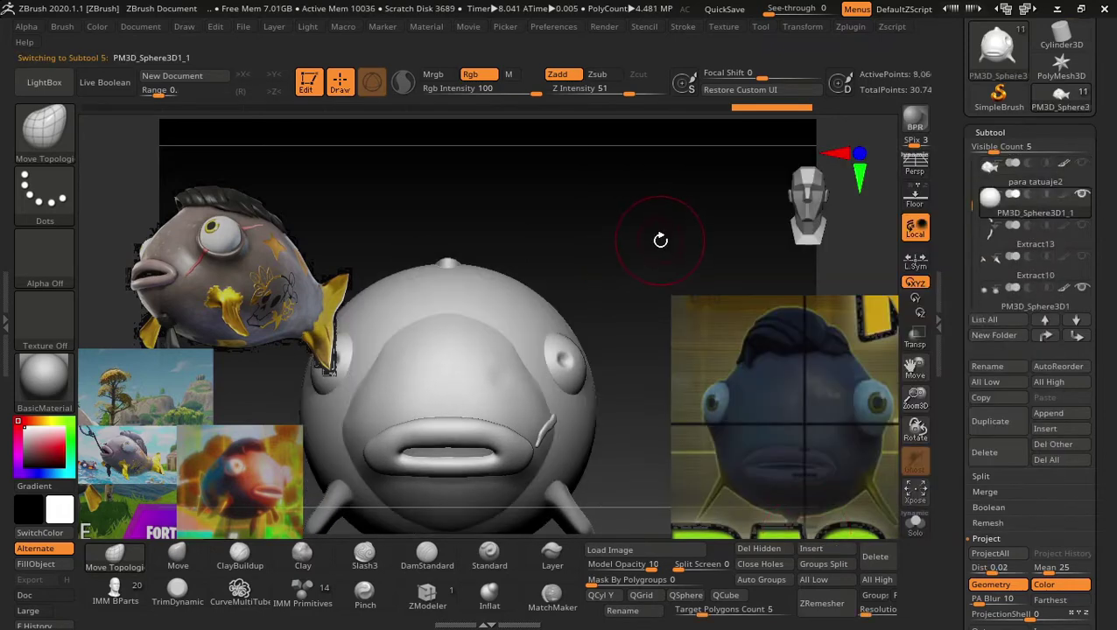
key(w)
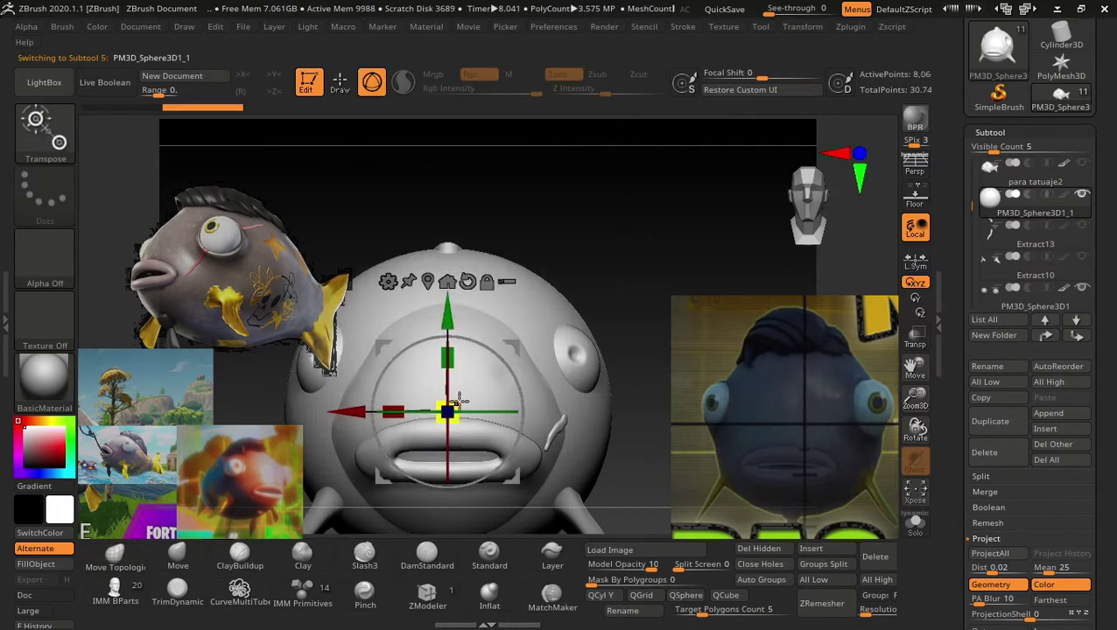
drag(453, 406, 420, 433)
mouse_move(609, 251)
mouse_down()
mouse_move(517, 339)
mouse_move(641, 220)
mouse_up()
mouse_move(361, 314)
mouse_down()
mouse_move(502, 371)
mouse_move(499, 350)
mouse_up()
drag(640, 291, 571, 288)
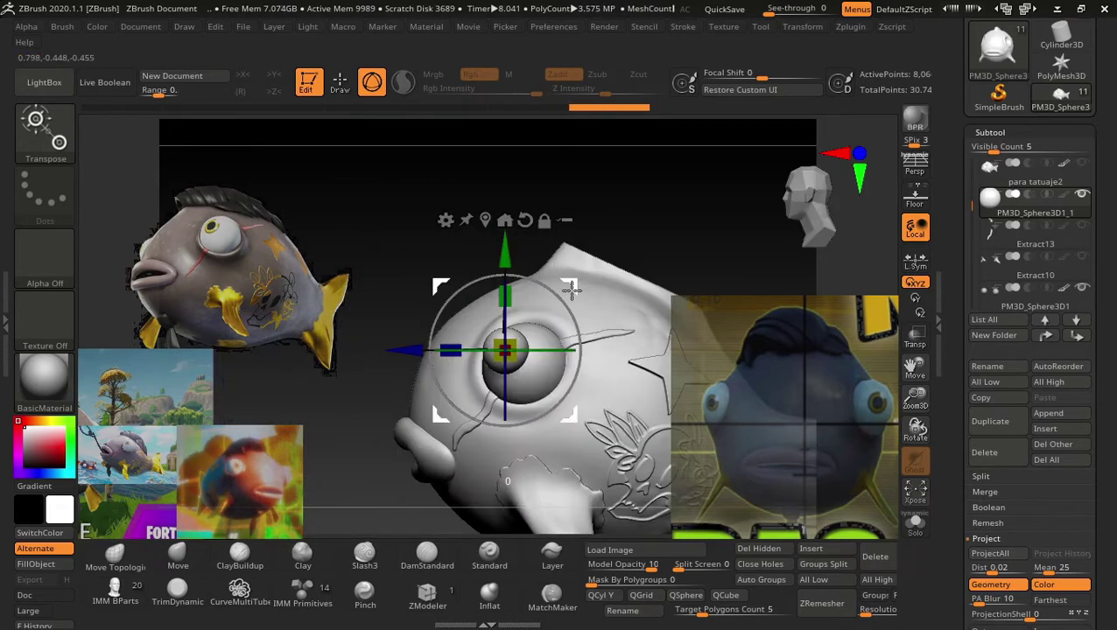
Fit the sphere into the fish's eye, moving it up and scaling it down.
drag(593, 191, 585, 349)
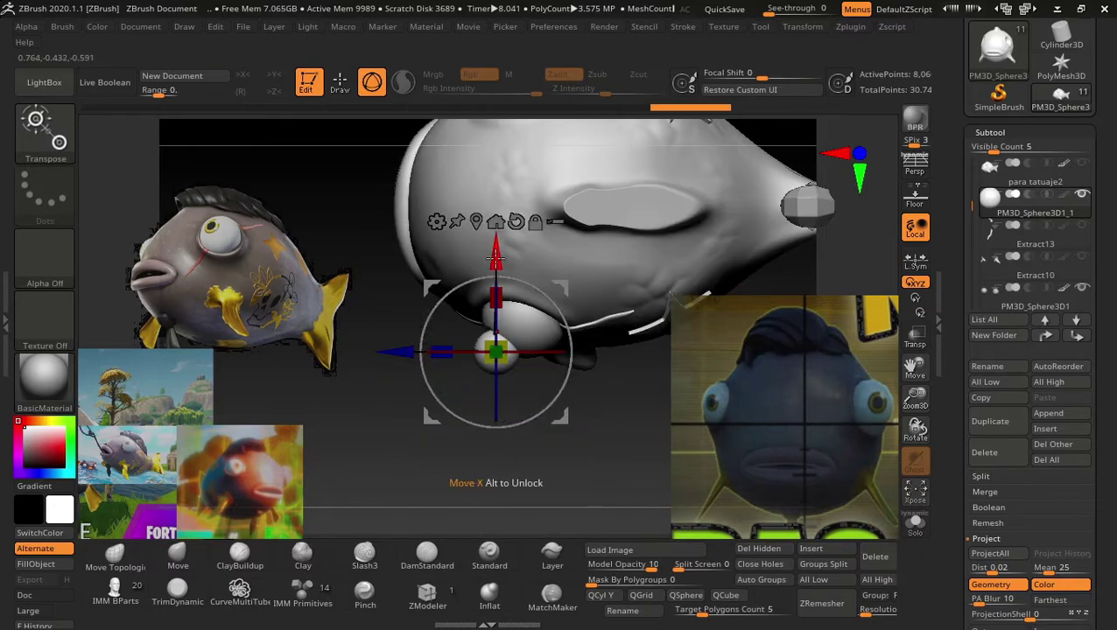
drag(495, 256, 499, 241)
mouse_move(566, 280)
mouse_down()
mouse_move(571, 267)
mouse_move(708, 217)
mouse_move(584, 286)
mouse_move(560, 263)
mouse_up()
drag(501, 237, 501, 245)
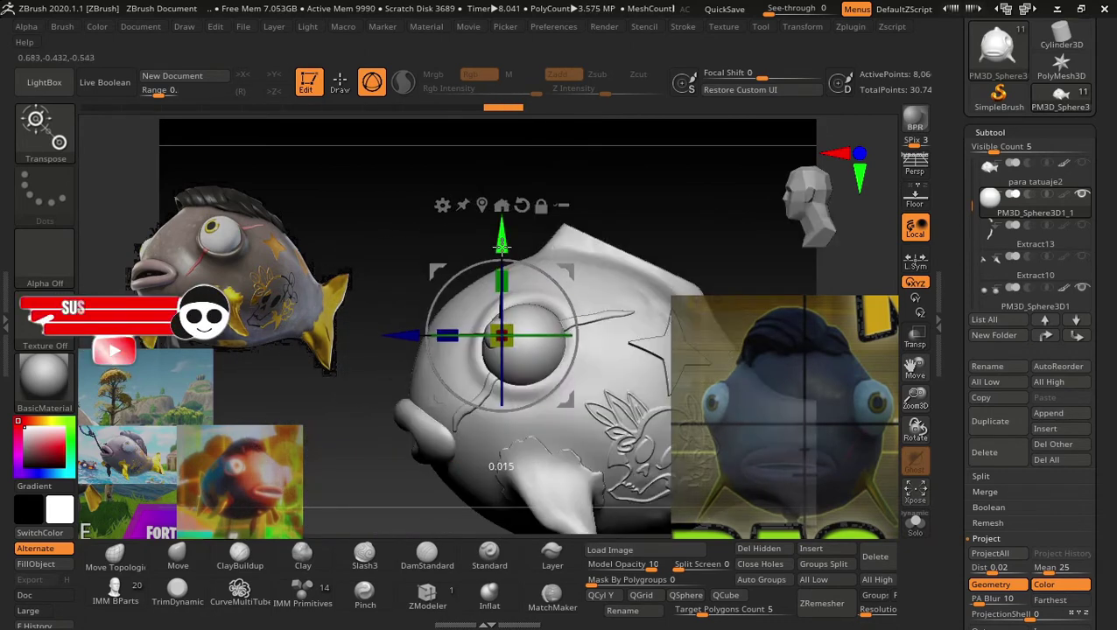
drag(501, 335, 515, 327)
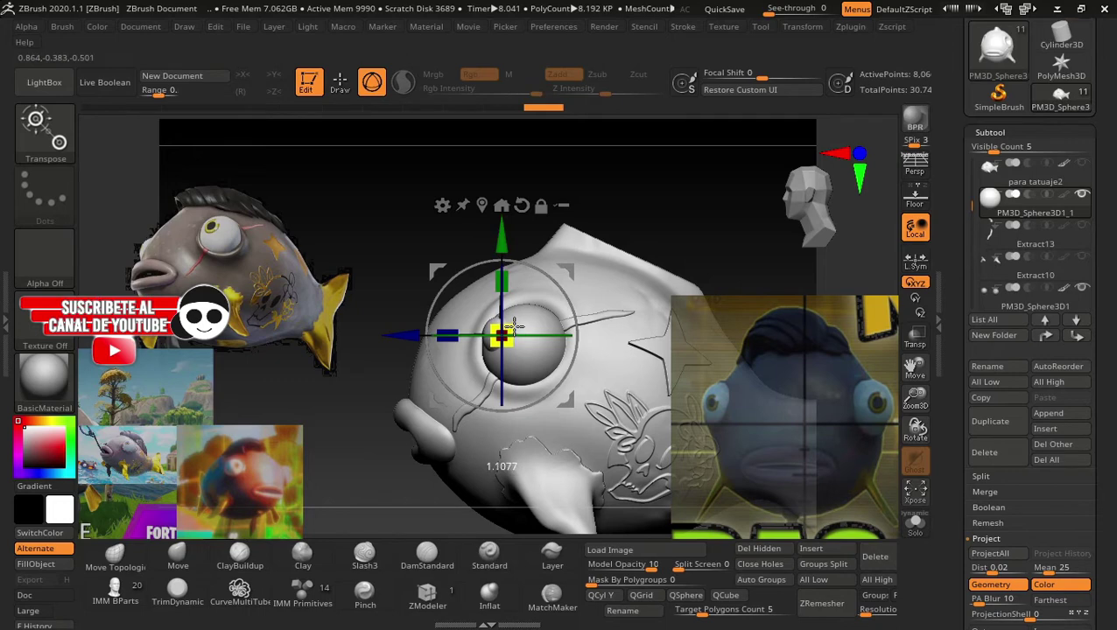
mouse_move(349, 461)
mouse_down()
mouse_move(604, 377)
mouse_move(597, 261)
mouse_up()
key(q)
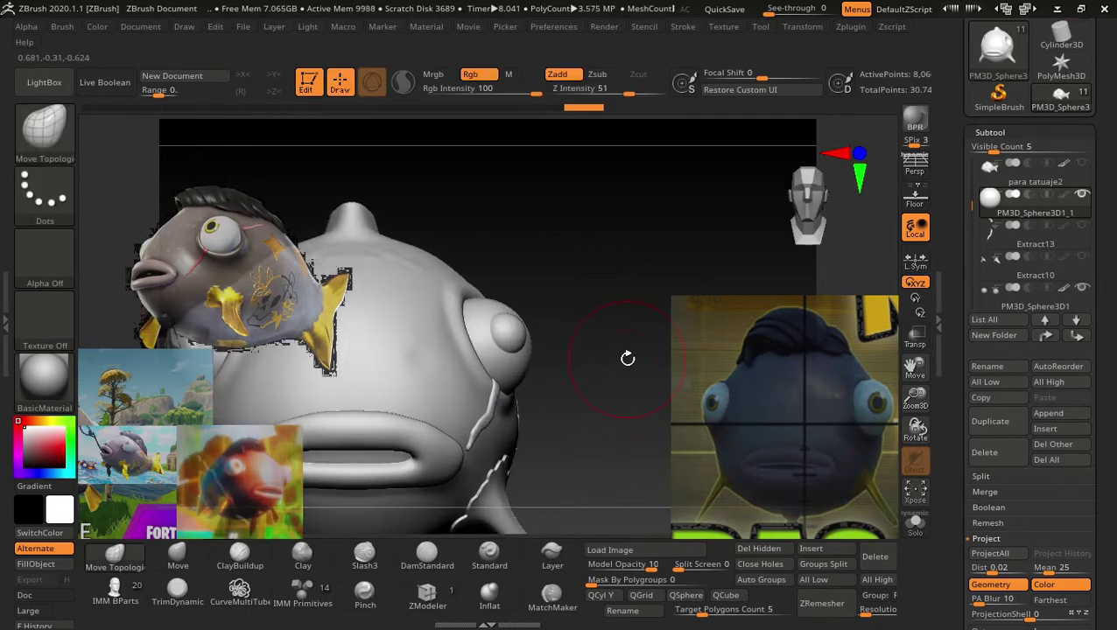
Shift the eye slightly to the left, checking it from the side.
drag(628, 358, 621, 403)
key(w)
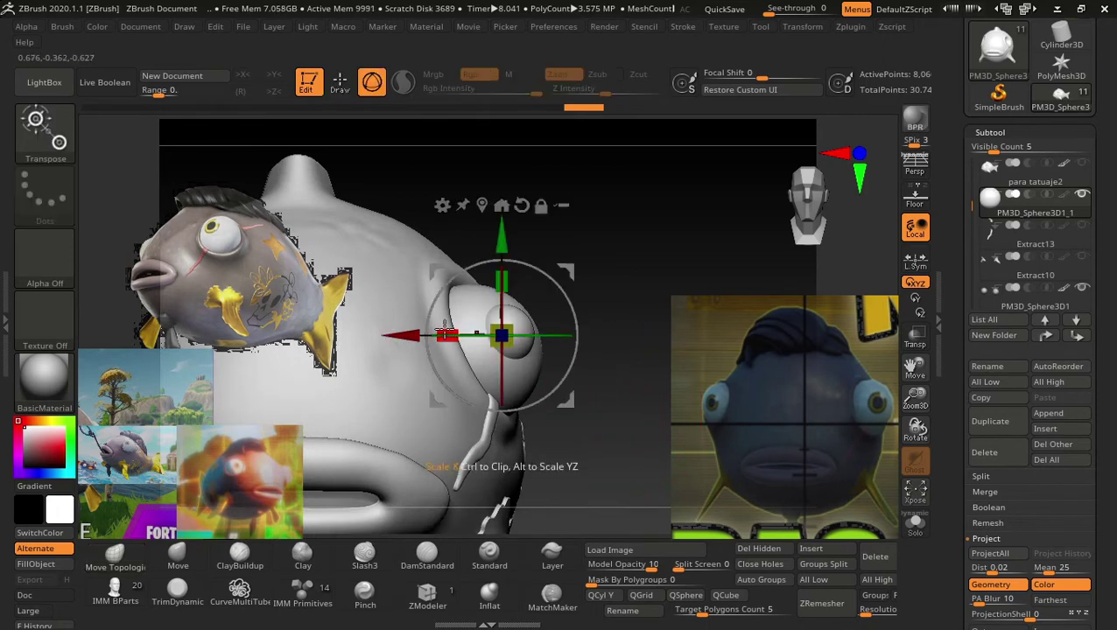
drag(448, 336, 415, 332)
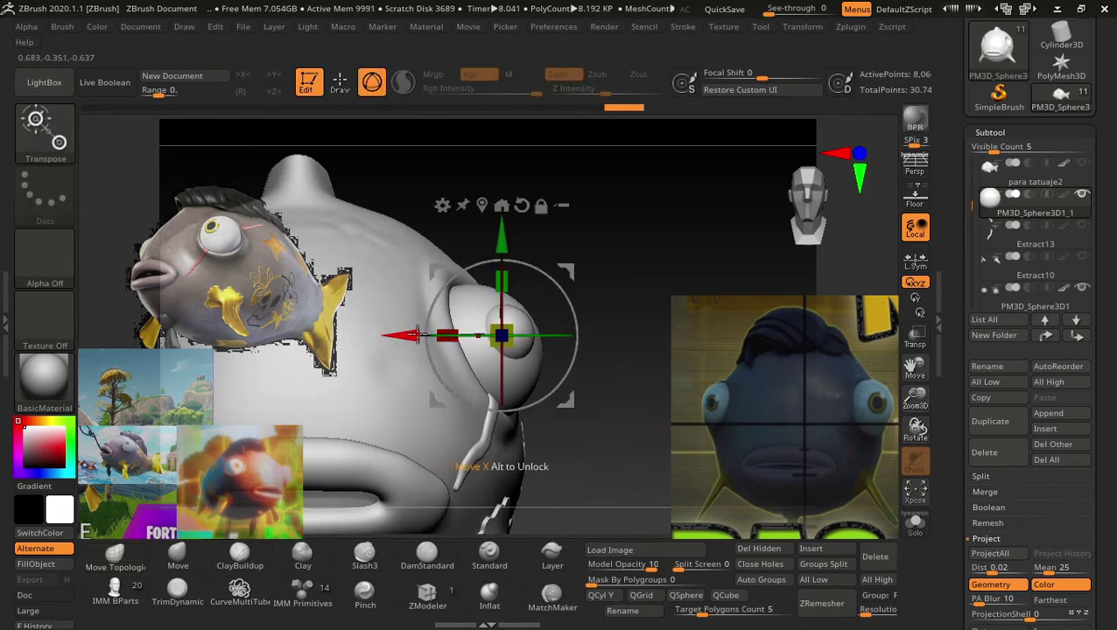
drag(512, 341, 412, 325)
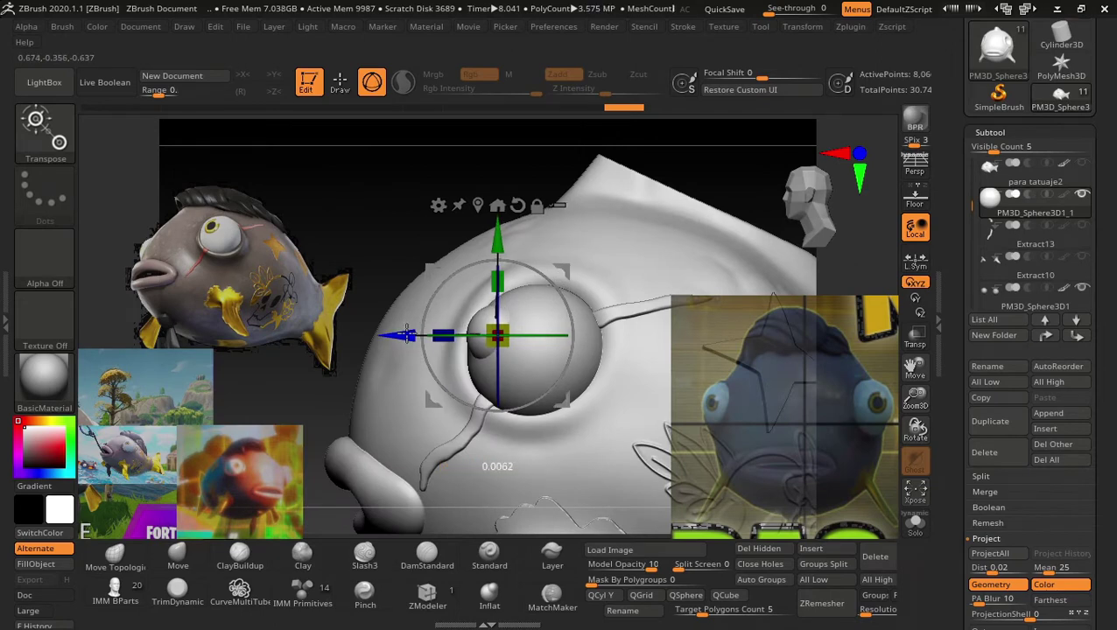
mouse_move(314, 392)
mouse_down()
mouse_move(364, 400)
mouse_move(638, 302)
mouse_up()
key(q)
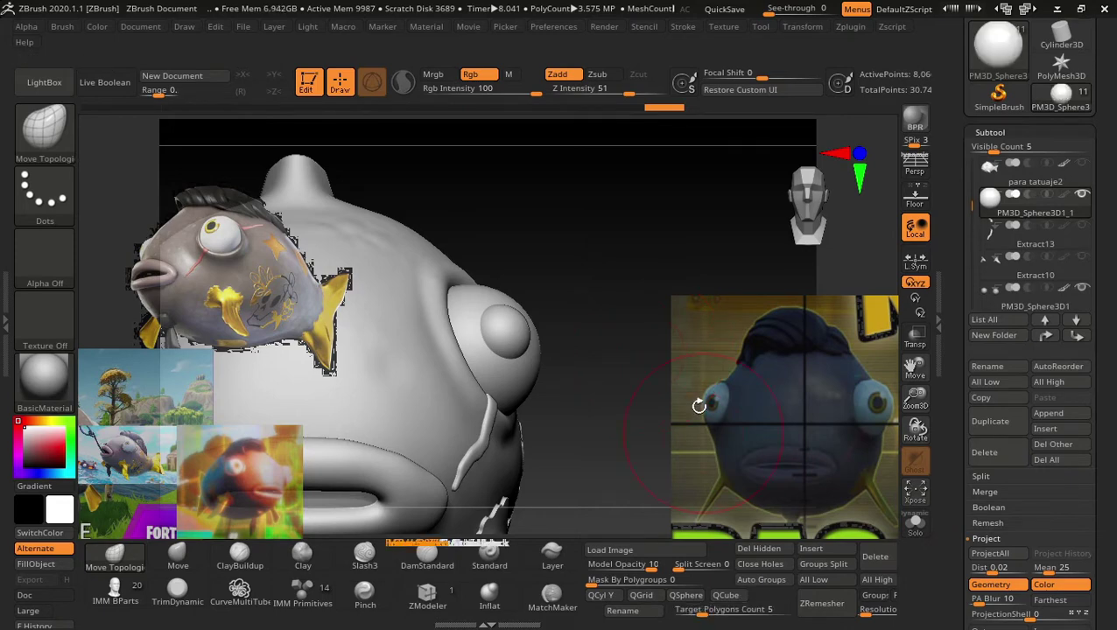
Refine the eye's position, nudging it left and then right.
drag(612, 257, 551, 253)
key(w)
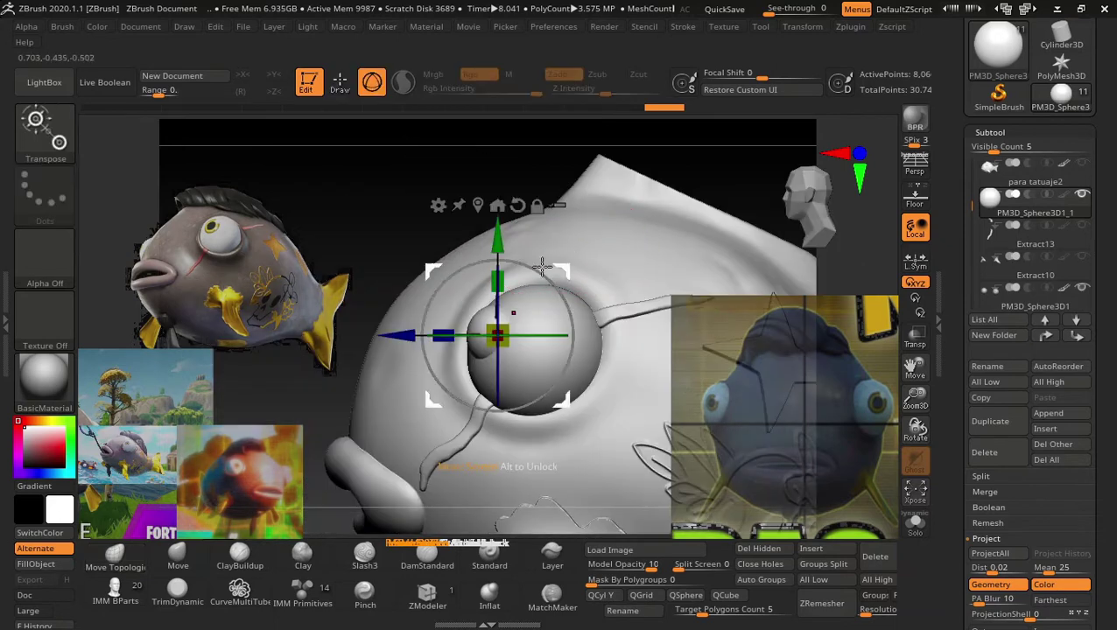
drag(413, 205, 324, 174)
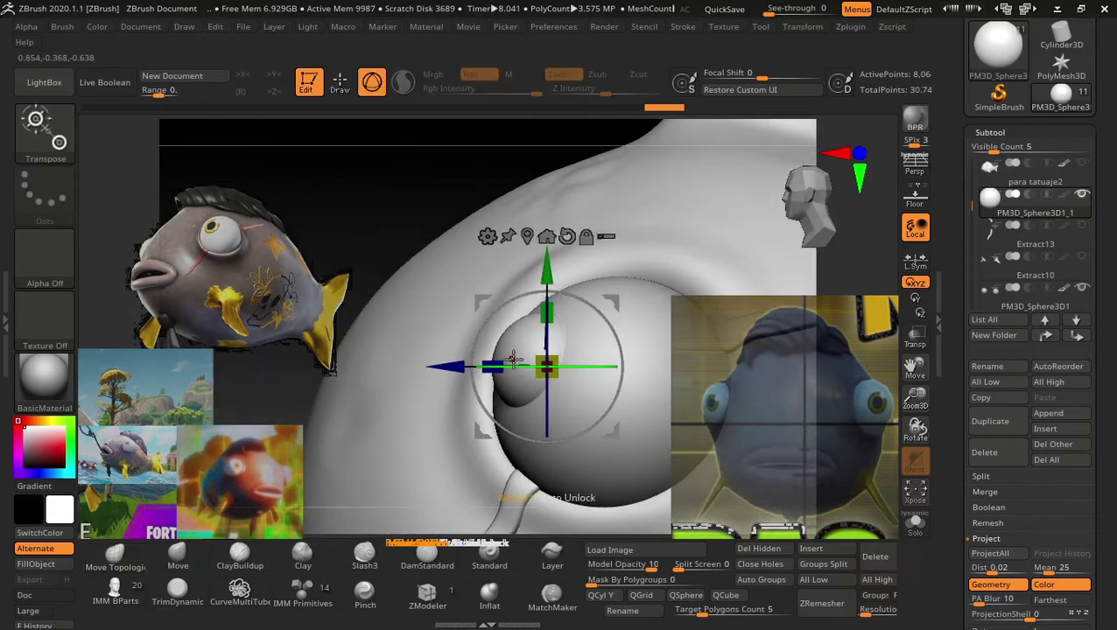
drag(547, 367, 523, 362)
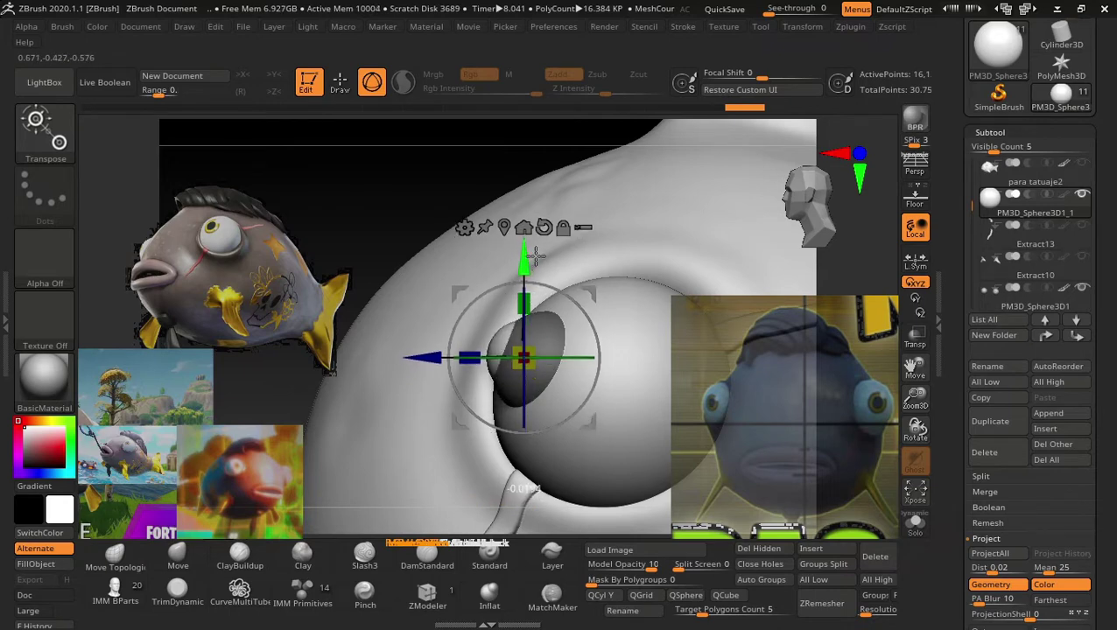
drag(379, 192, 499, 244)
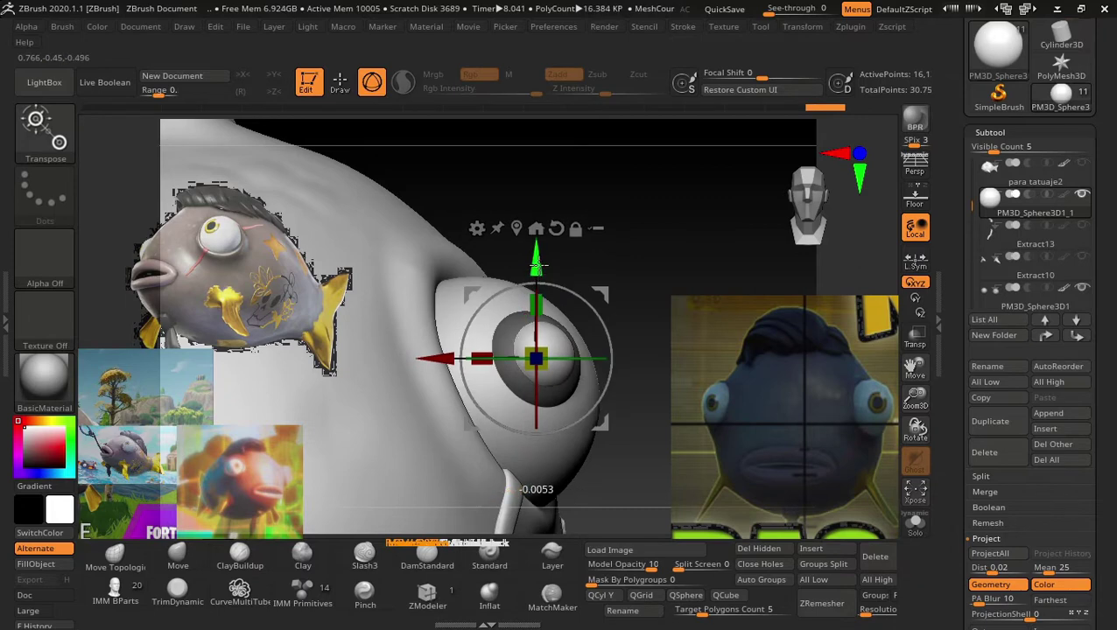
drag(531, 264, 540, 274)
Scale the eye down and fine-tune its size from a front view.
drag(556, 352, 539, 351)
drag(666, 158, 560, 227)
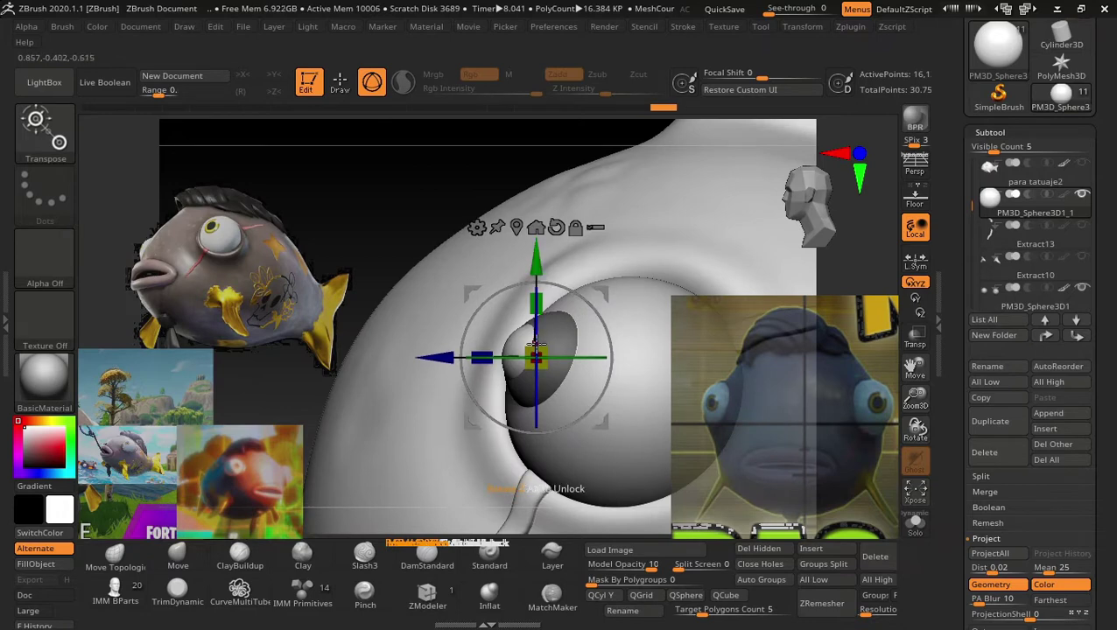
click(445, 356)
mouse_move(442, 337)
mouse_down()
mouse_move(419, 226)
mouse_move(585, 251)
mouse_up()
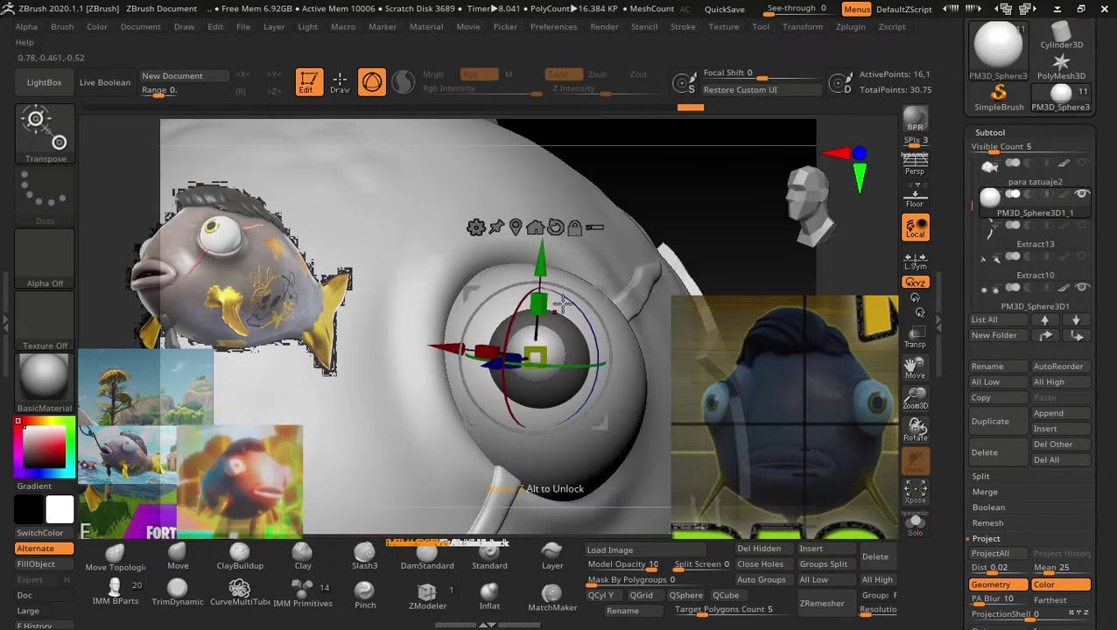
alt+click(575, 228)
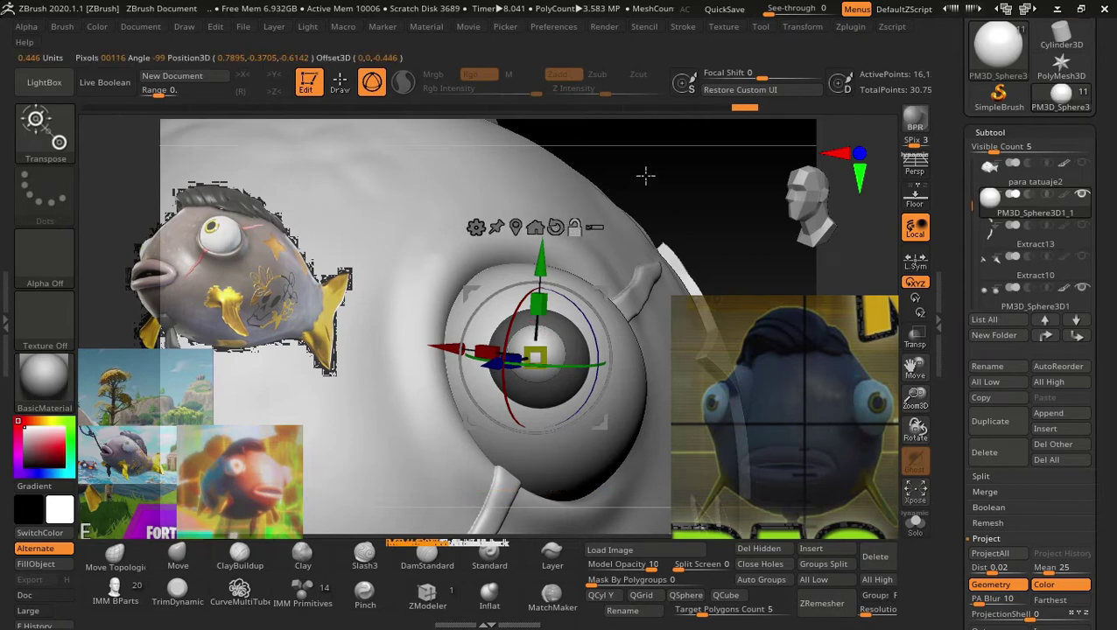
shift+drag(643, 174, 665, 170)
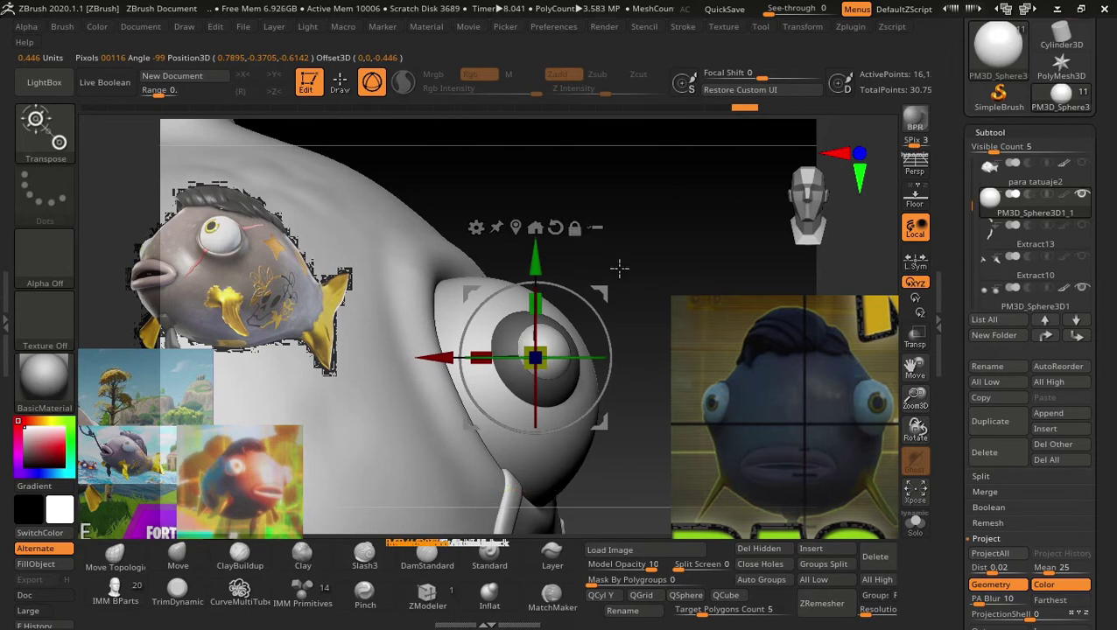
drag(598, 280, 600, 286)
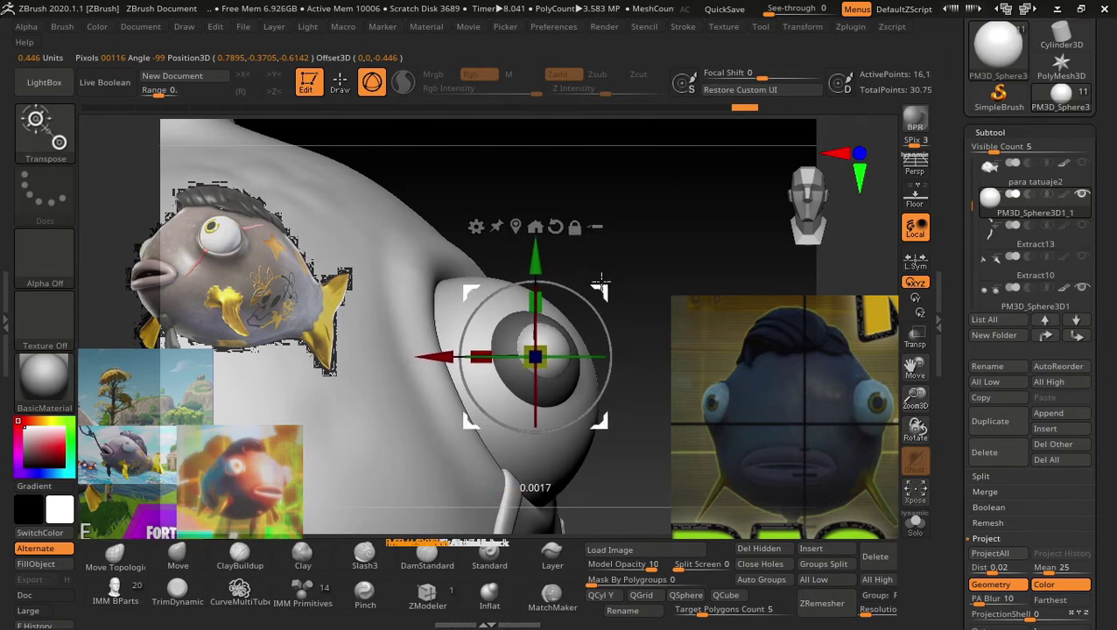
Switch the mask stroke to Lasso and lasso-mask part of the fish.
key(q)
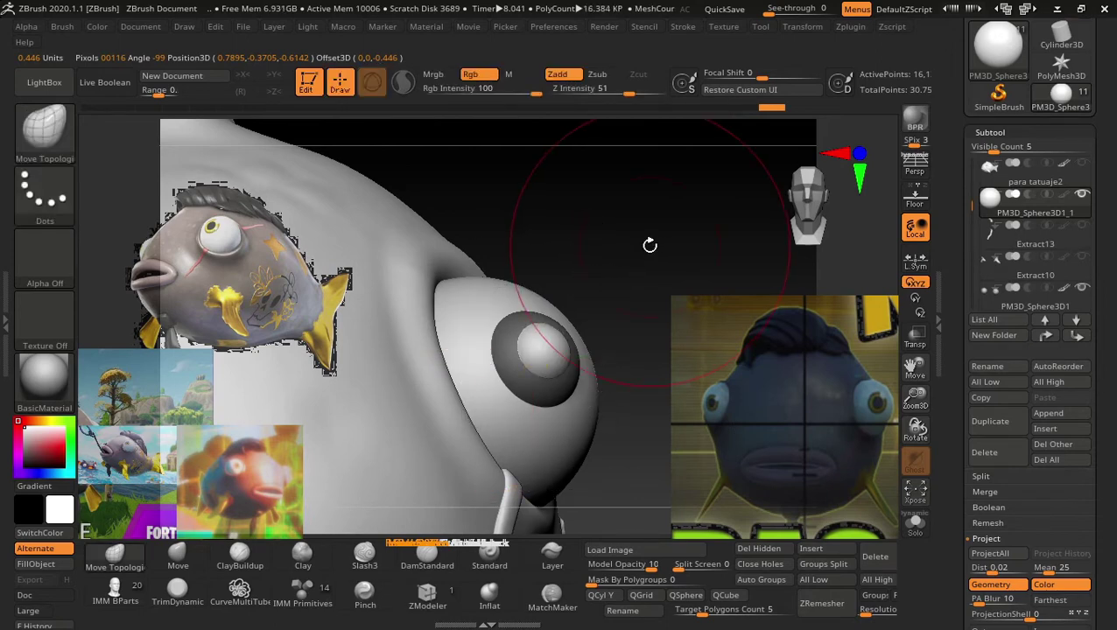
drag(630, 261, 625, 64)
mouse_move(591, 289)
alt+mouse_down()
mouse_move(593, 182)
mouse_move(579, 289)
mouse_move(538, 259)
mouse_move(585, 280)
mouse_move(601, 327)
mouse_move(651, 301)
mouse_move(642, 282)
alt+mouse_up()
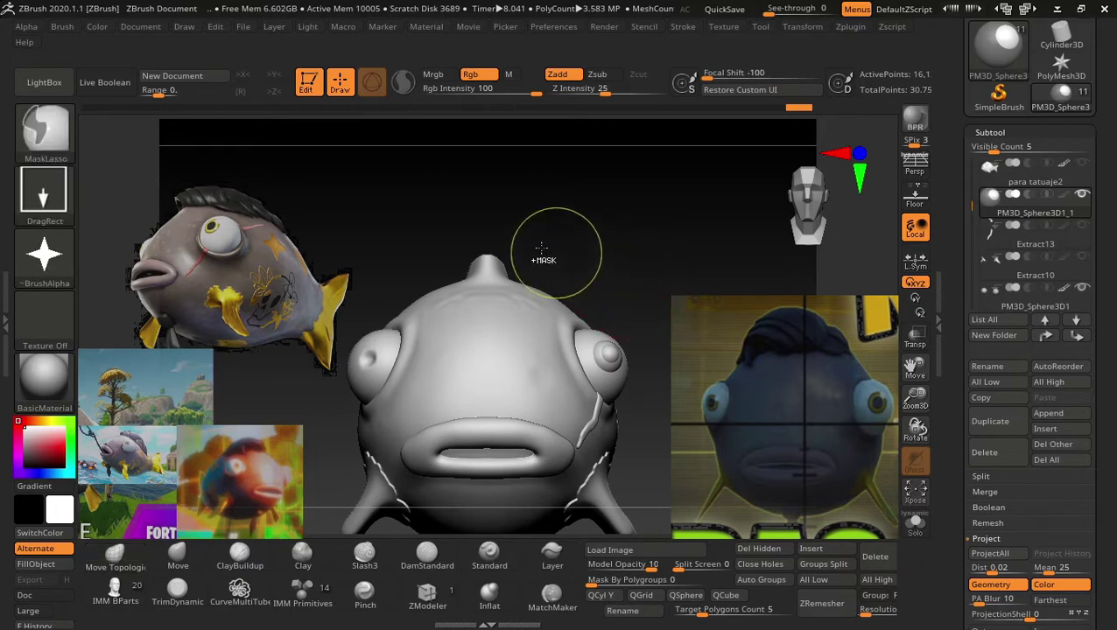
ctrl+drag(359, 209, 315, 472)
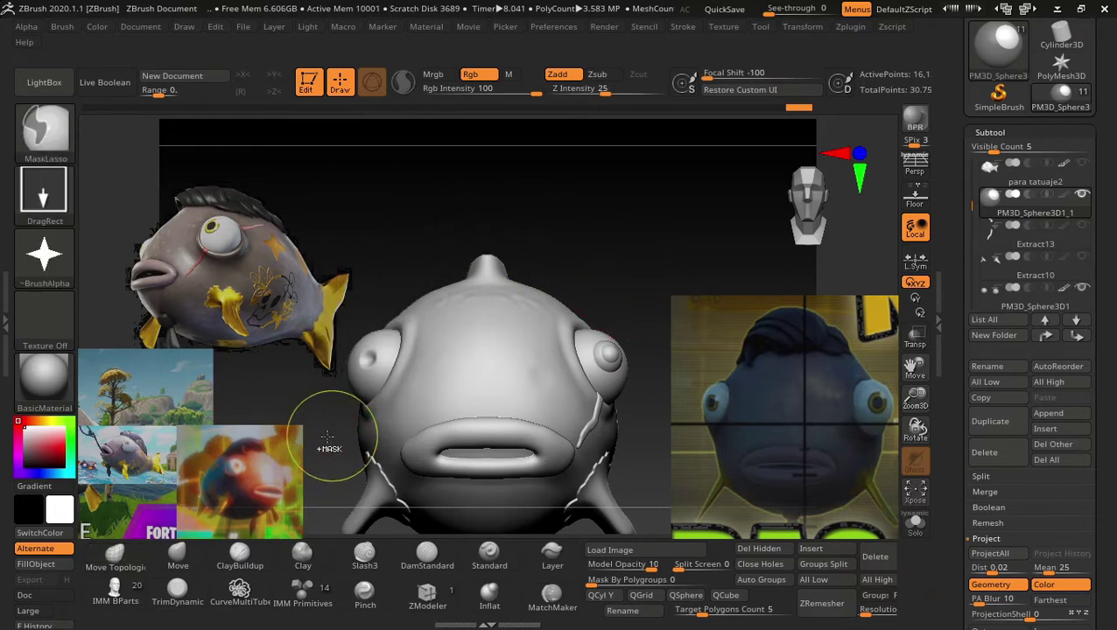
click(54, 203)
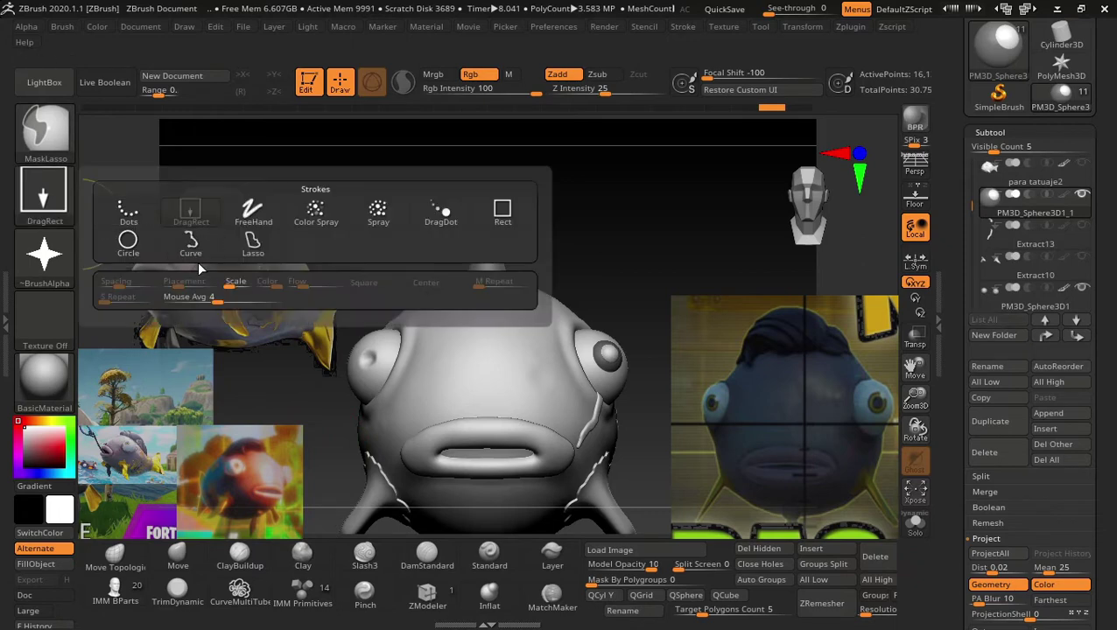
click(252, 245)
click(44, 254)
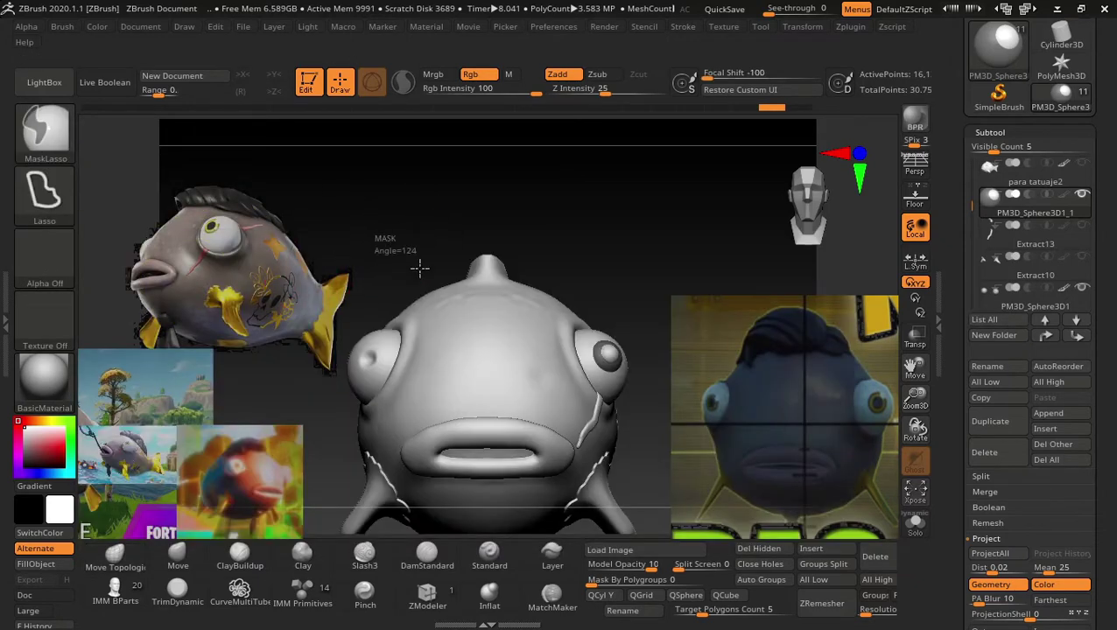
drag(420, 266, 245, 411)
Undo the mask, smooth the head spike, and make PM3D_Sphere3D1 active.
key(ctrl+z)
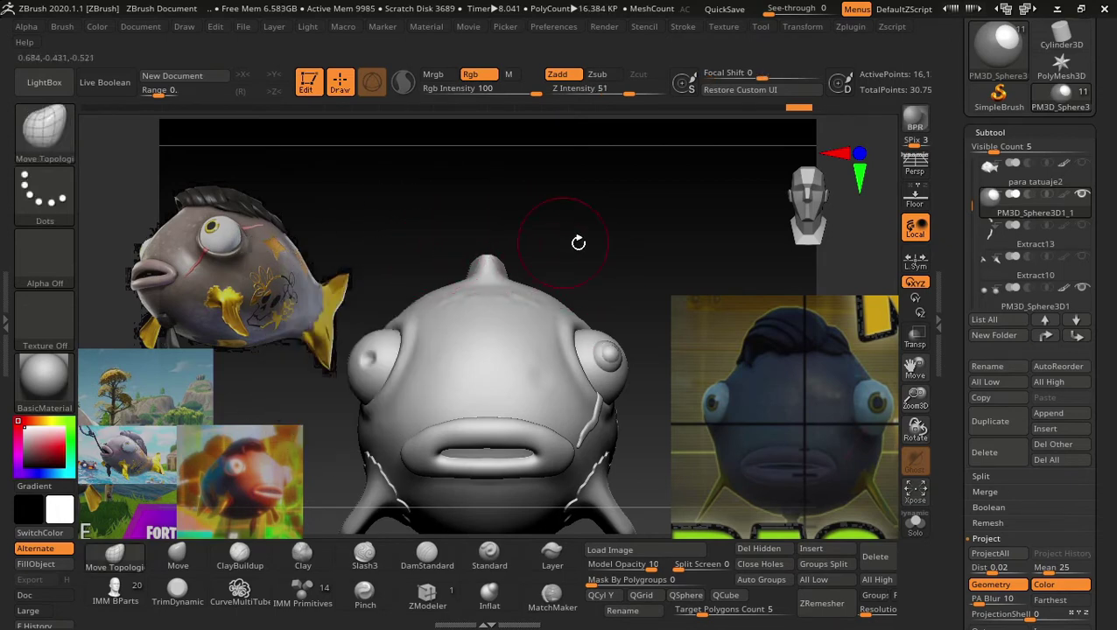
drag(465, 251, 477, 293)
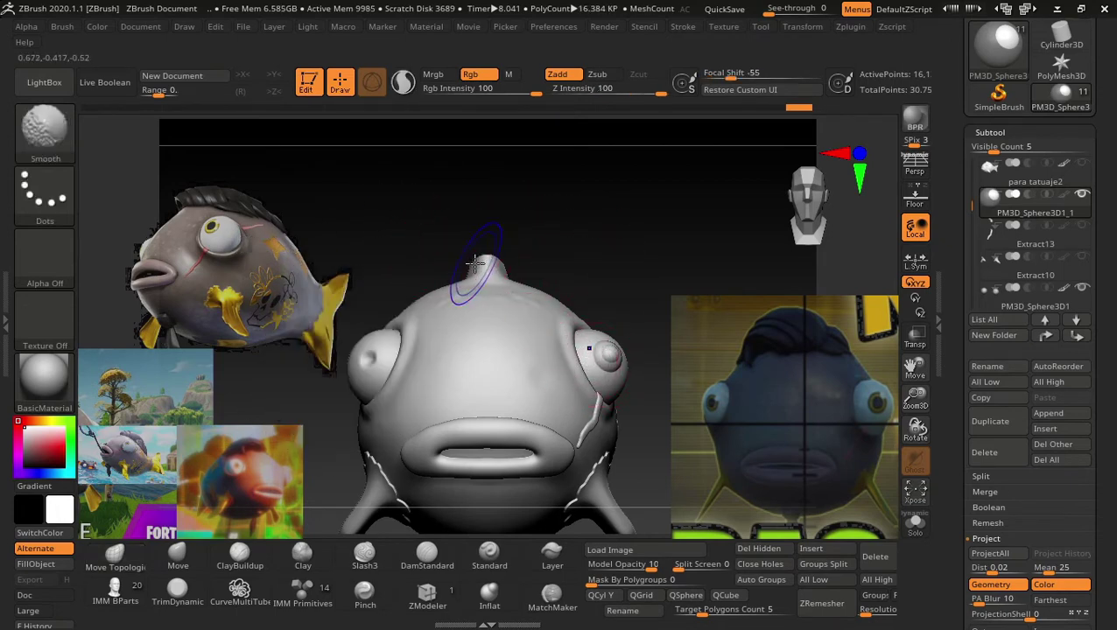
alt+click(398, 346)
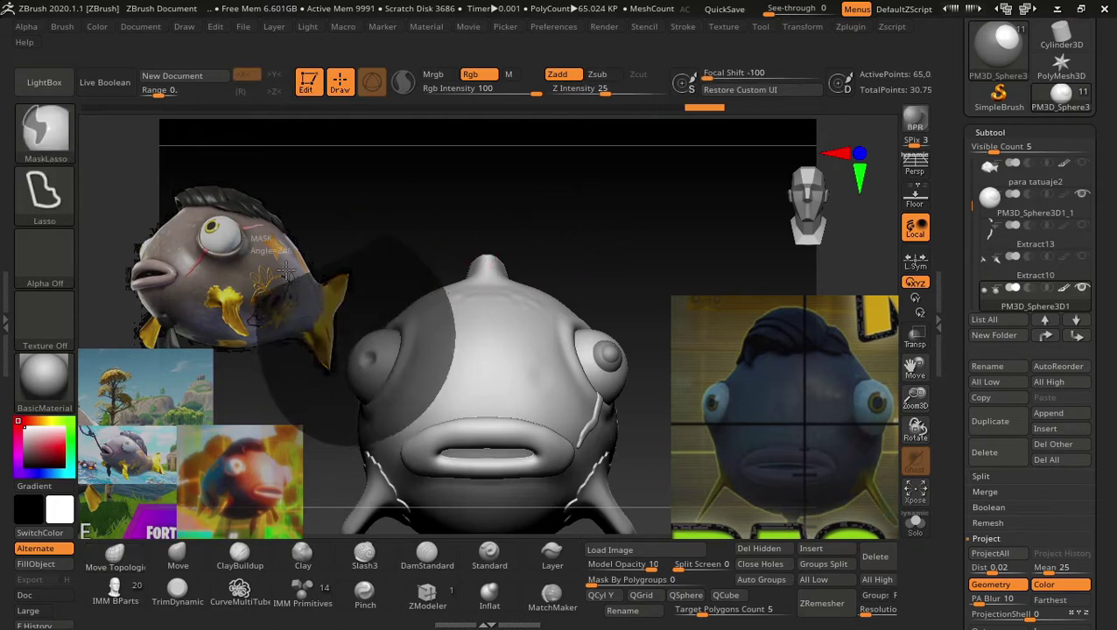
Split the eye mesh into separate subtools with Groups Split.
drag(538, 265, 593, 312)
scroll(1115, 396, down, 3)
scroll(1115, 328, down, 1)
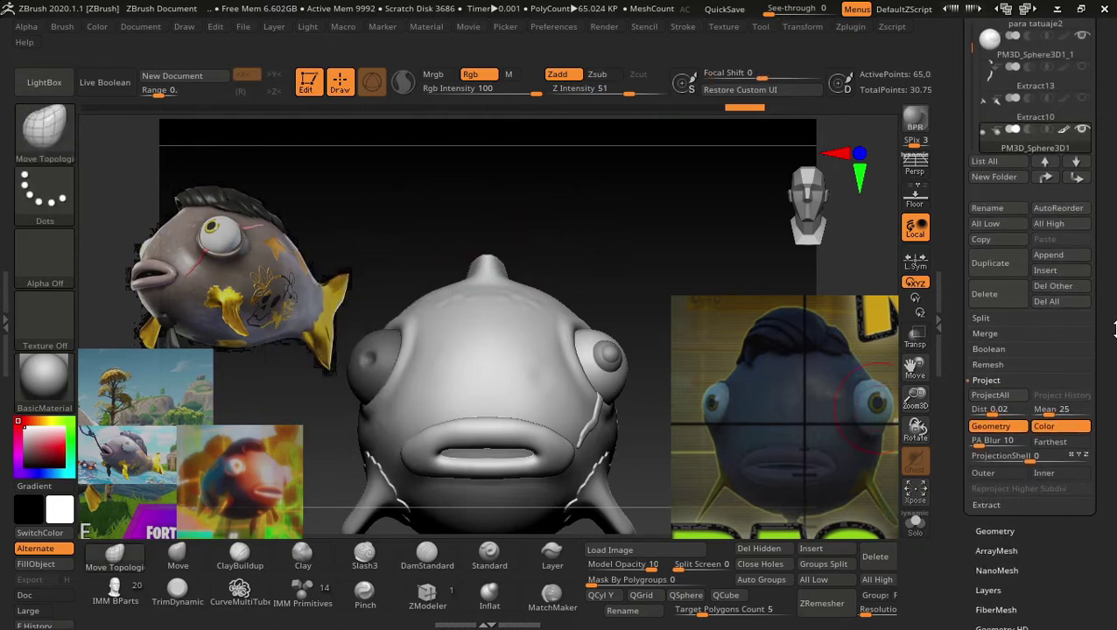
click(1007, 319)
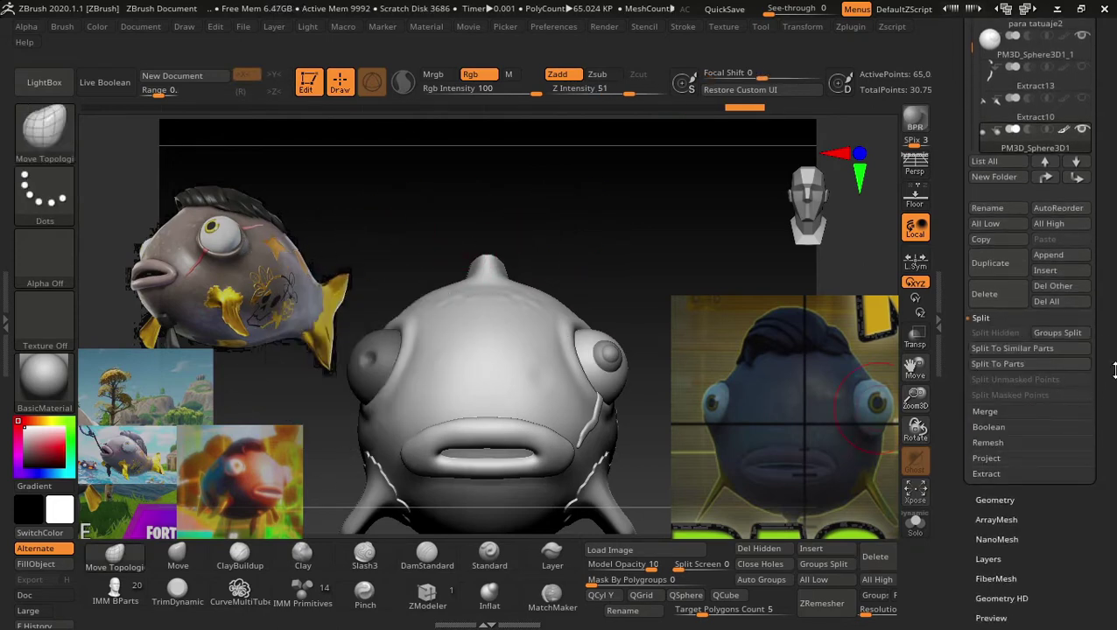
drag(1113, 369, 1101, 393)
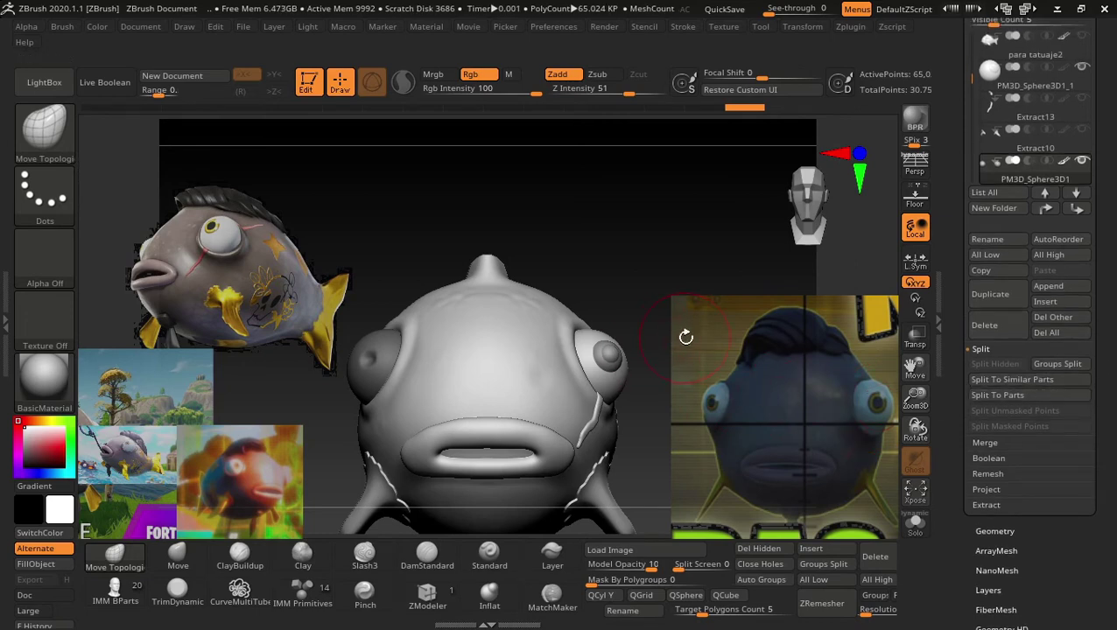
ctrl+click(660, 261)
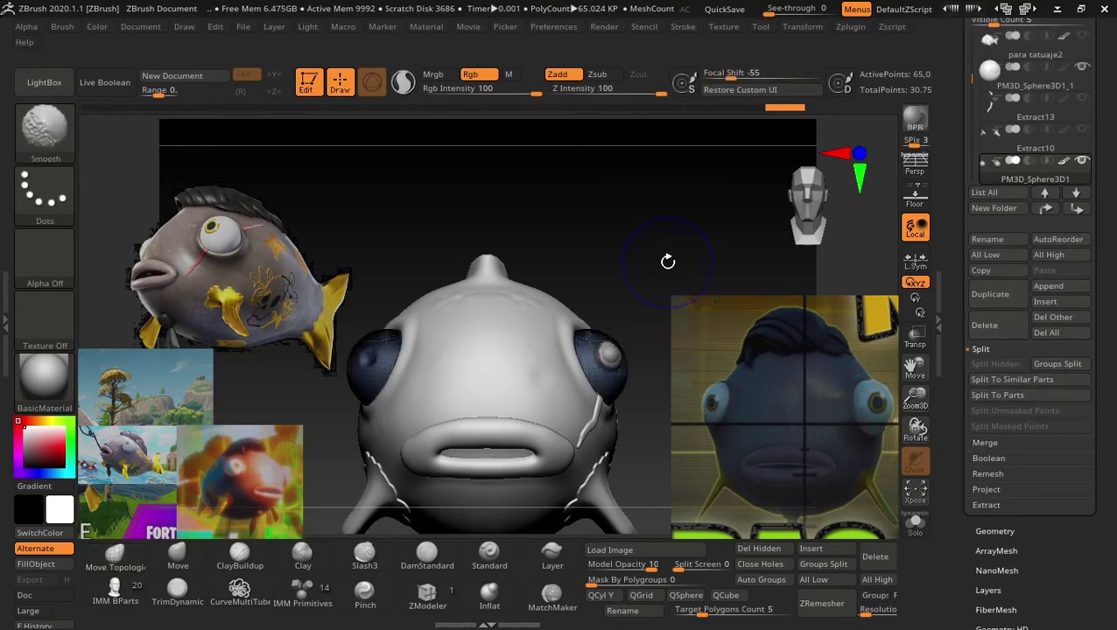
ctrl+drag(368, 236, 343, 196)
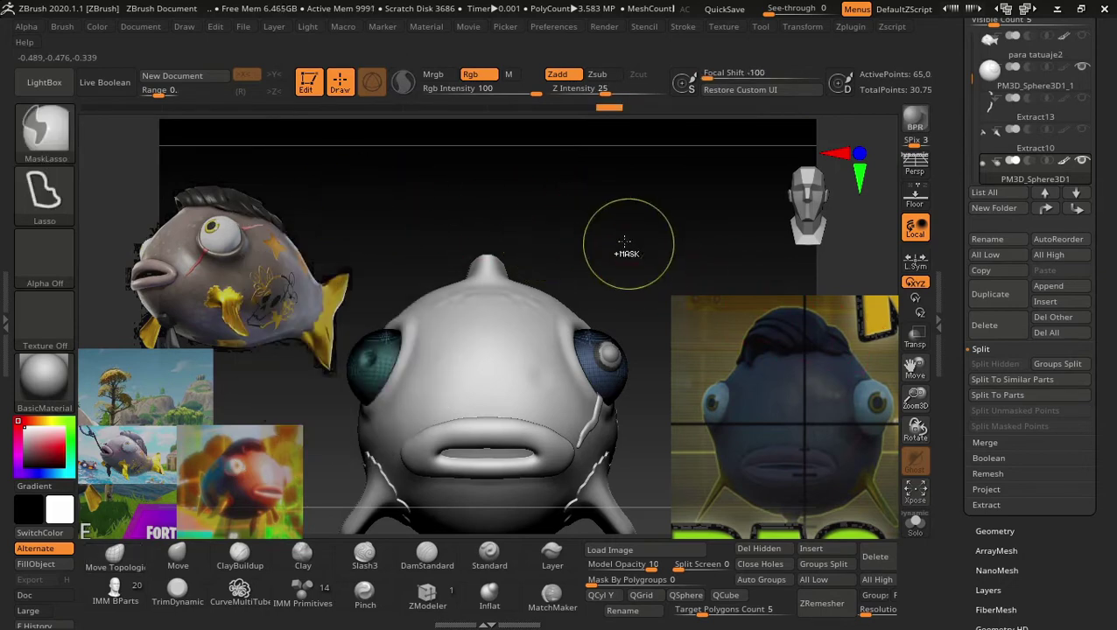
scroll(1114, 324, up, 1)
scroll(1113, 324, up, 1)
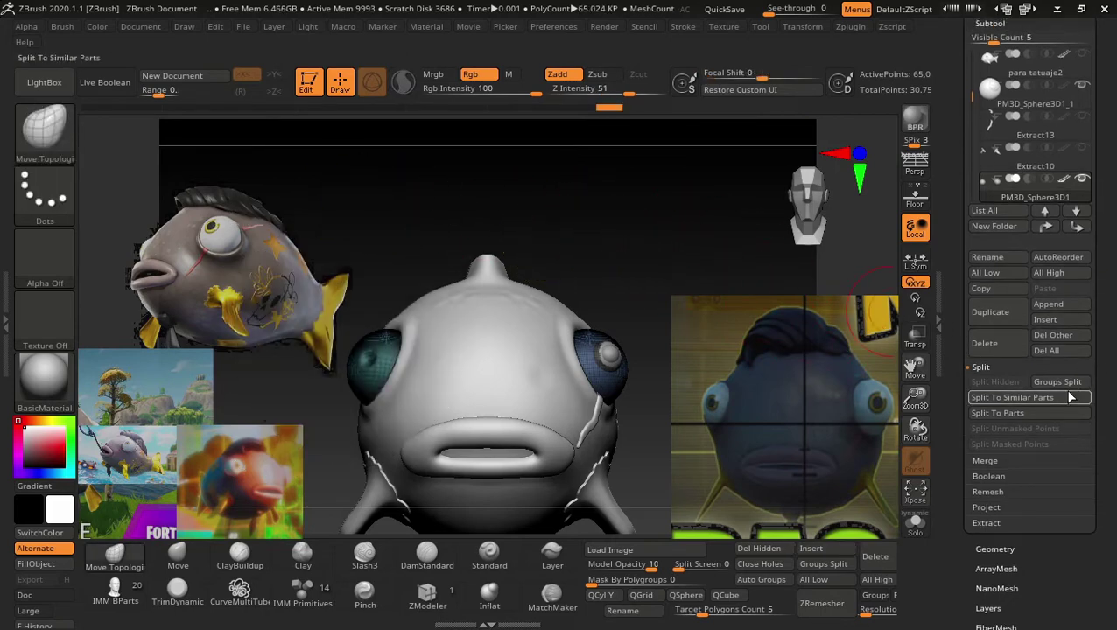
click(1044, 376)
click(842, 416)
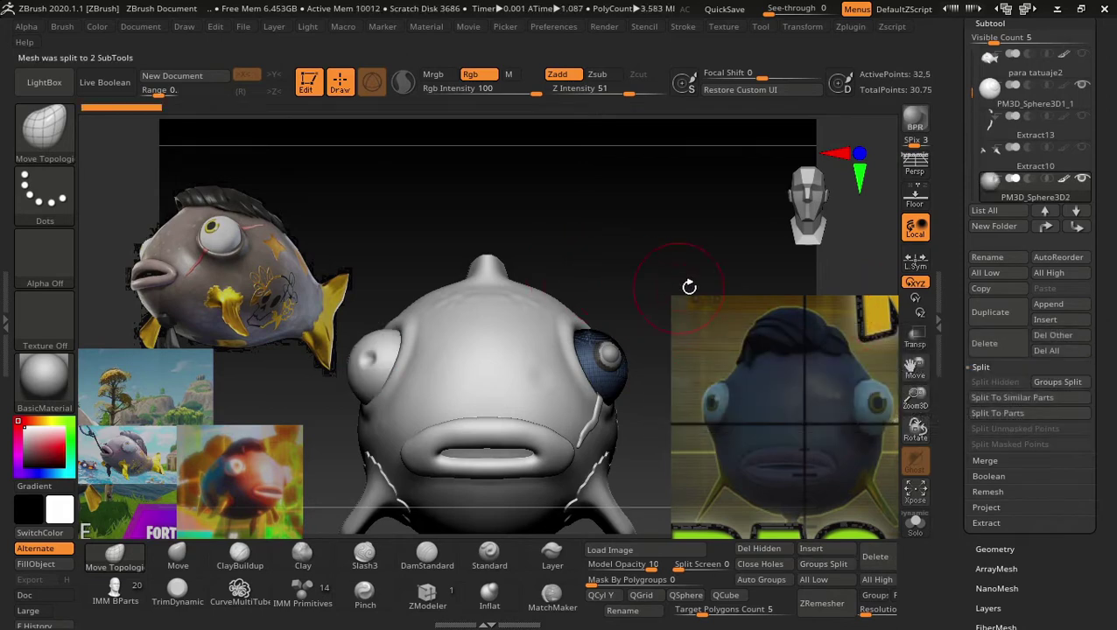
Select and delete the fish's left eye subtool, PM3D_Sphere3D1.
alt+click(384, 337)
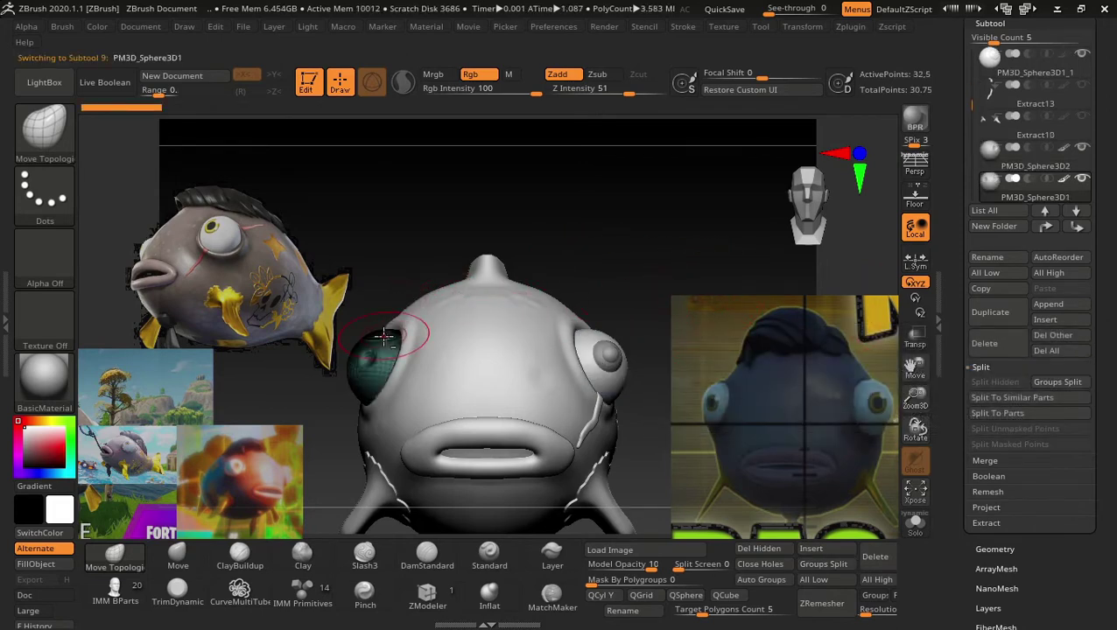
click(984, 343)
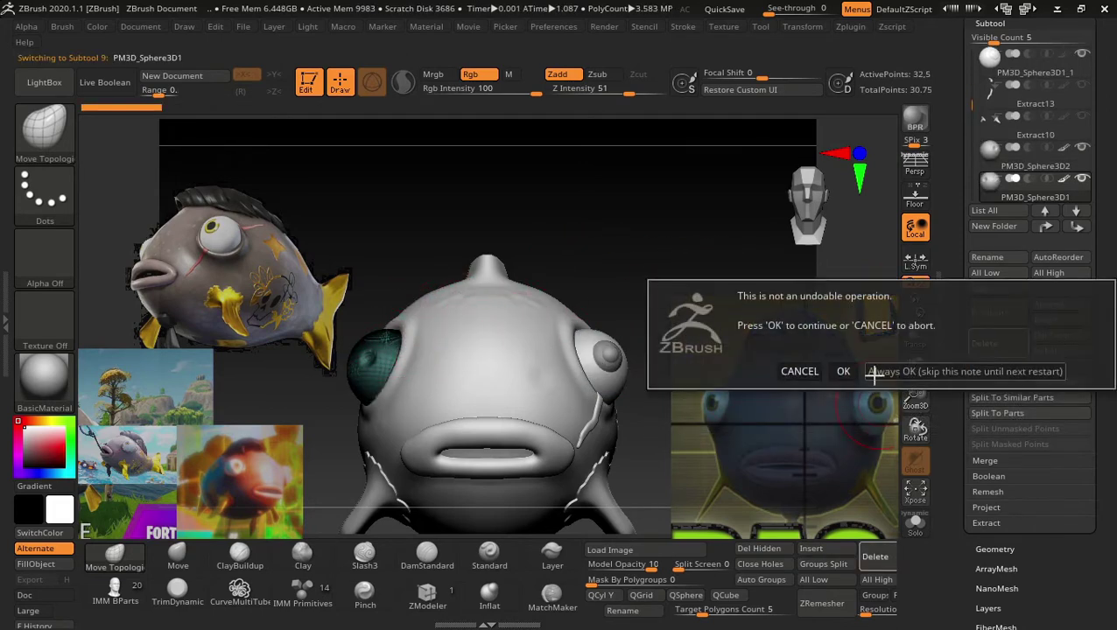
click(841, 372)
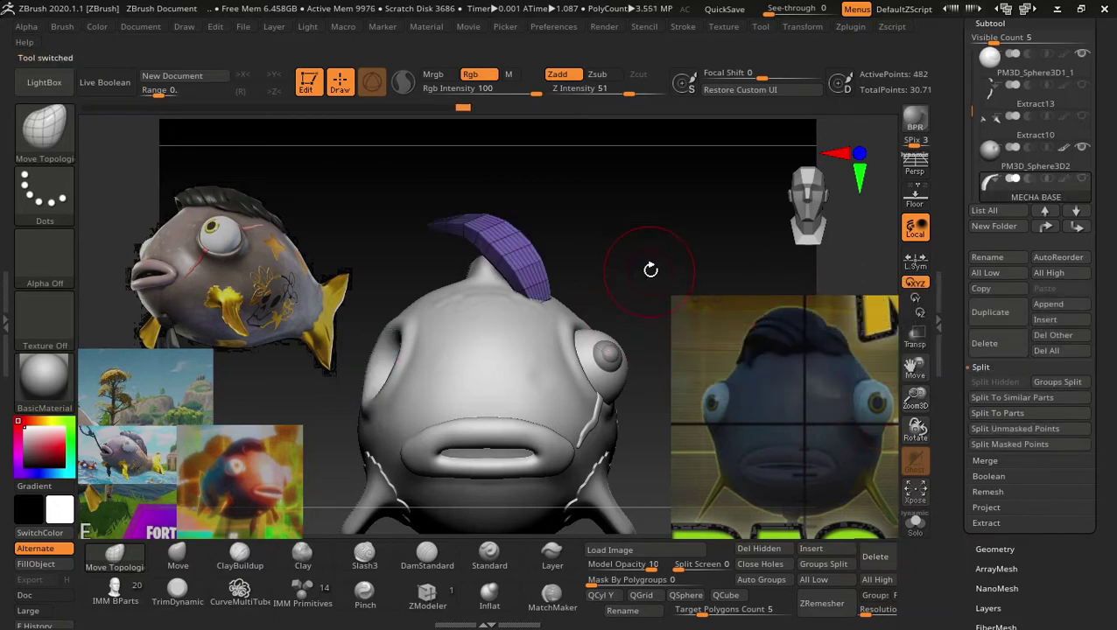
Select the right eye, place PM3D_Sphere3D2 beneath it, and MergeDown the two into one subtool.
drag(651, 270, 604, 350)
alt+click(611, 355)
drag(1109, 247, 1113, 311)
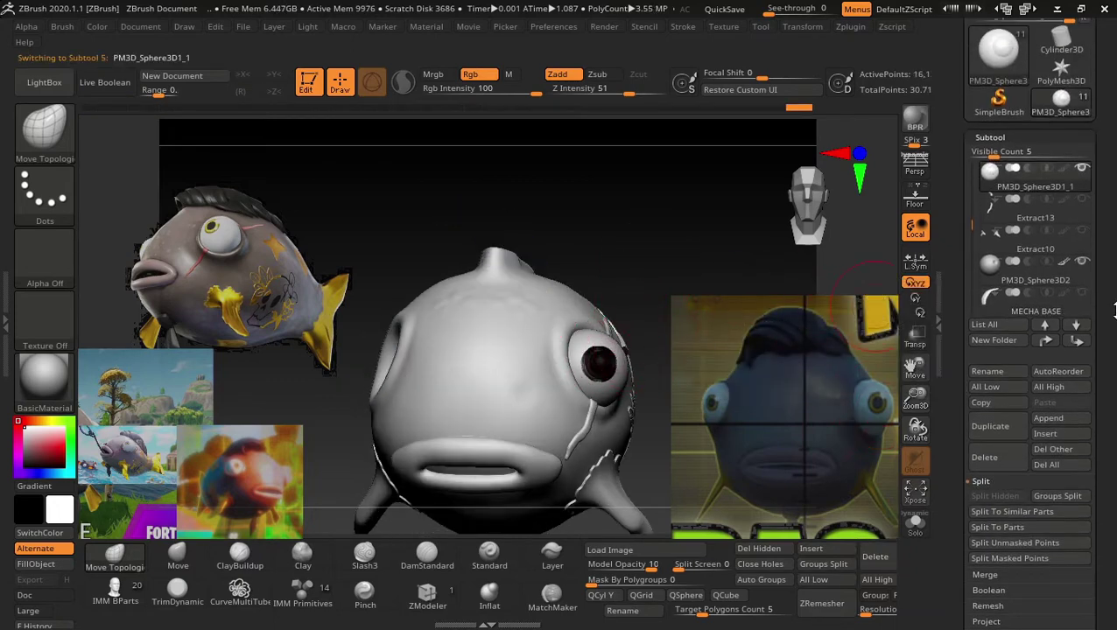
drag(1114, 269, 1102, 323)
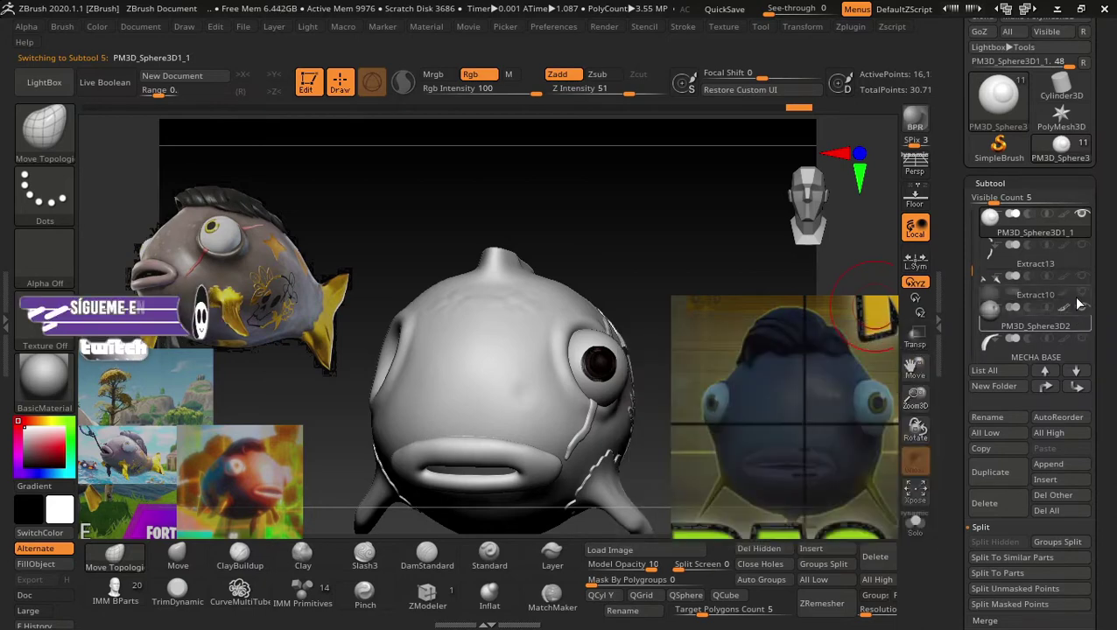
drag(1081, 330, 1114, 257)
scroll(1081, 289, down, 3)
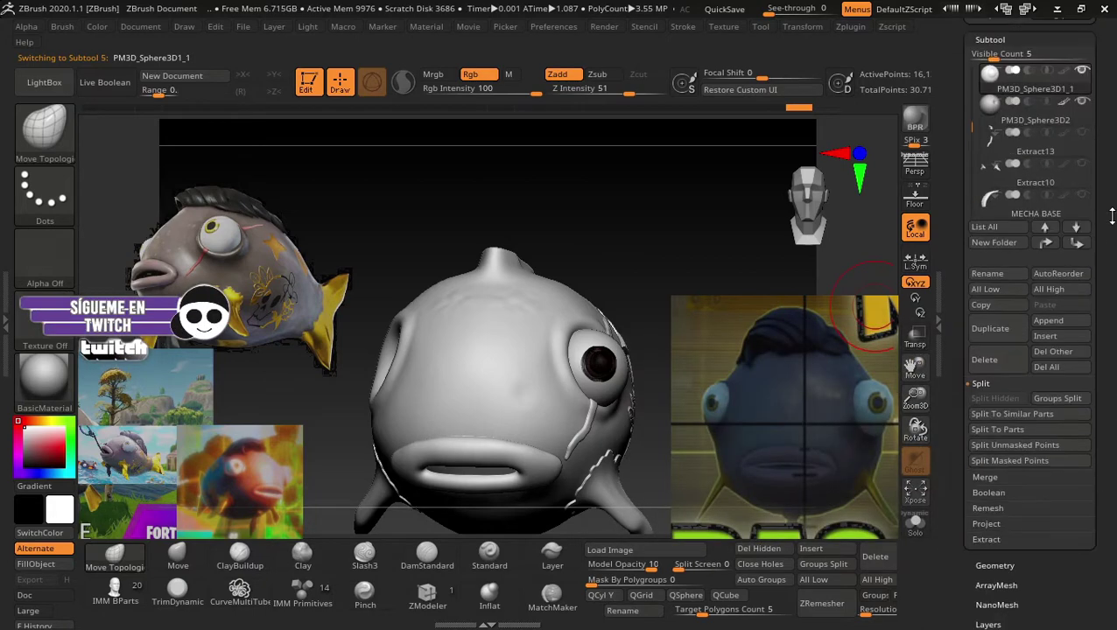
scroll(1058, 377, down, 2)
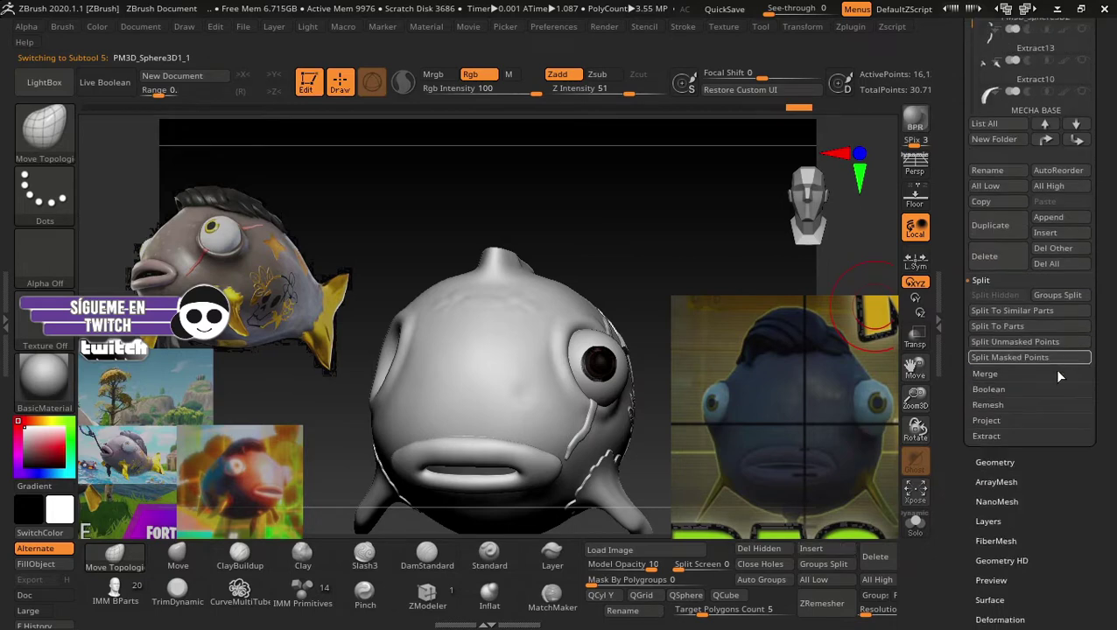
click(984, 374)
click(994, 310)
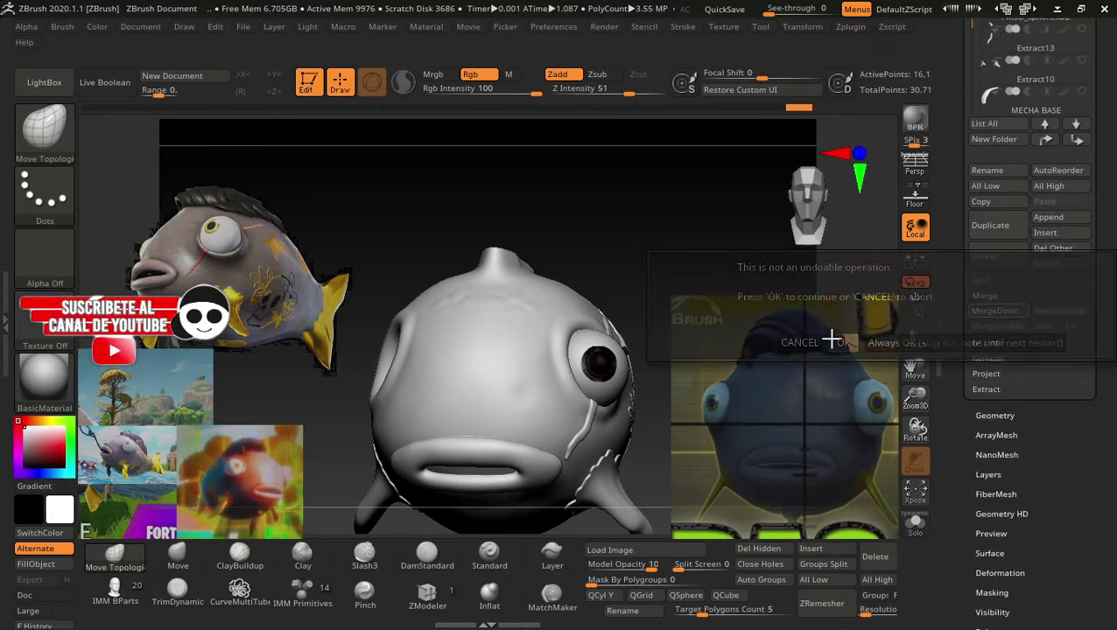
click(839, 342)
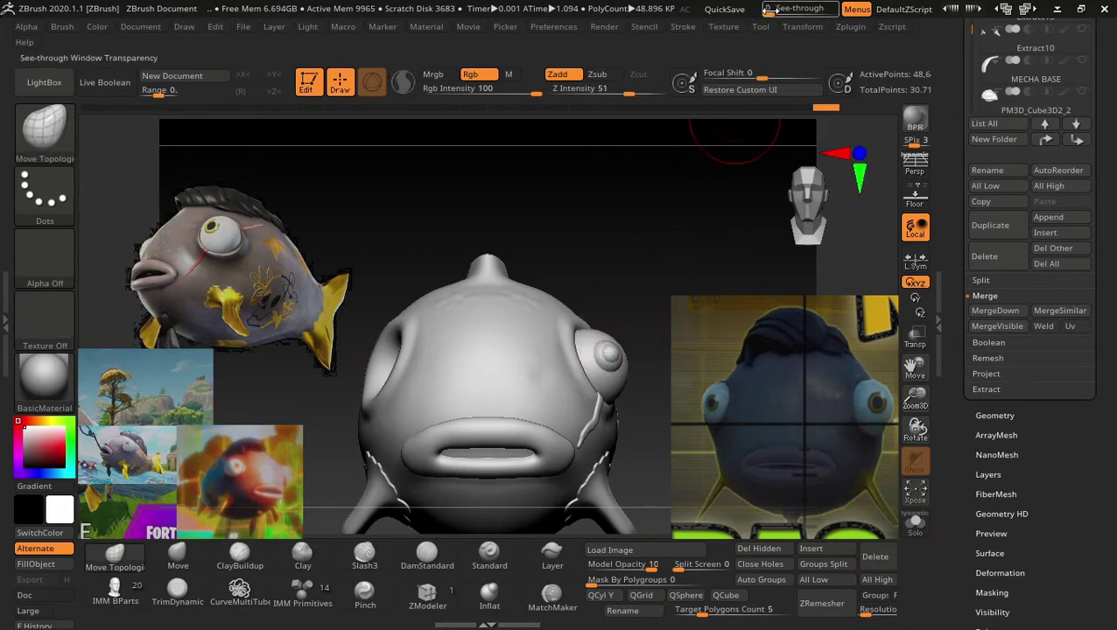
Mirror the merged eye subtool across X with SubTool Master, then check both eyes.
click(809, 28)
click(849, 27)
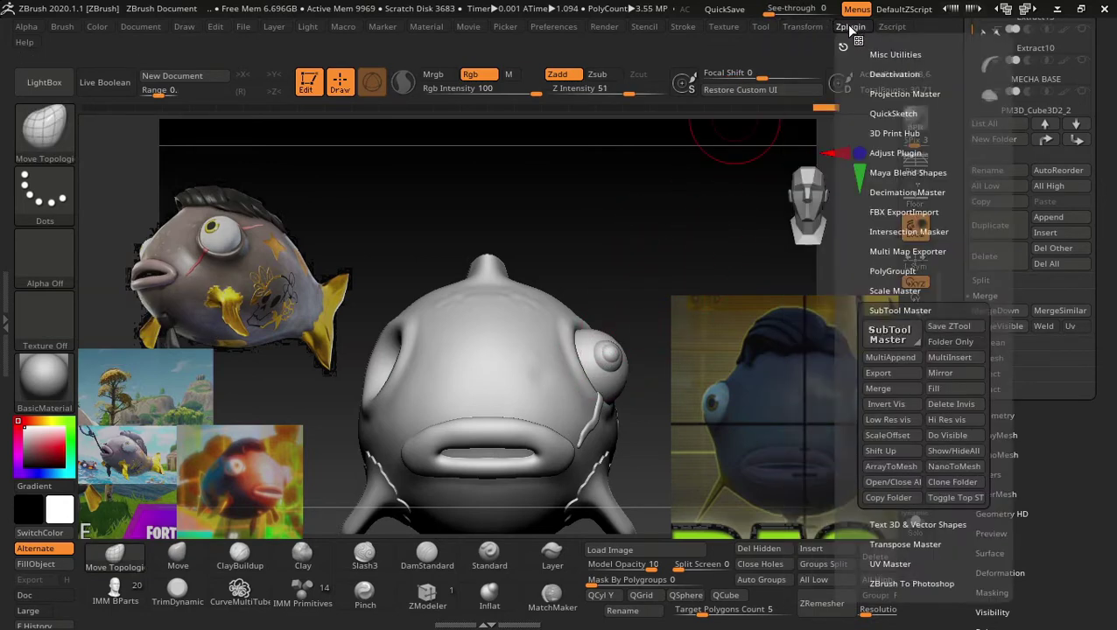
click(946, 374)
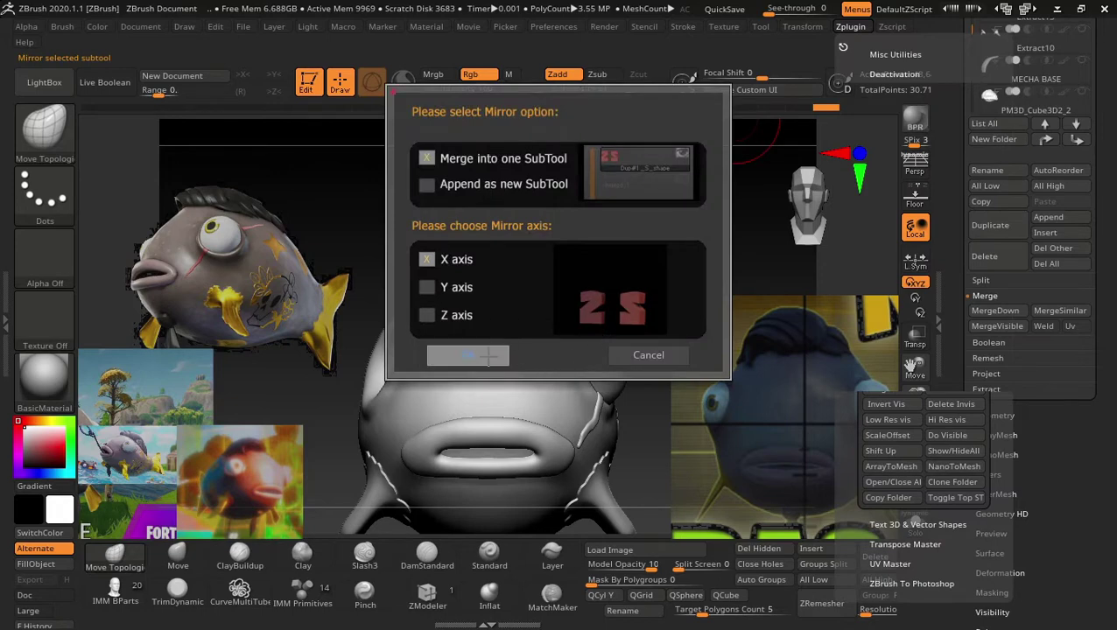
click(472, 357)
mouse_move(643, 165)
mouse_down()
mouse_move(626, 264)
mouse_move(665, 265)
mouse_move(659, 320)
mouse_move(648, 292)
mouse_move(660, 289)
mouse_up()
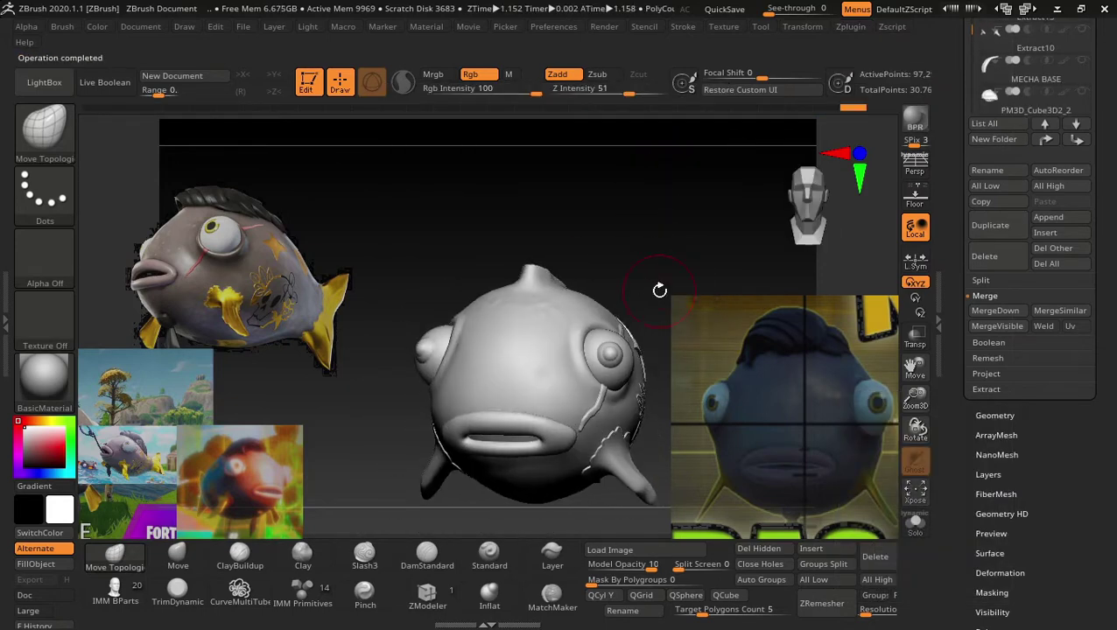
scroll(1111, 262, up, 2)
scroll(1112, 315, up, 2)
Make the hidden hair subtool PM3D_Cube3D2_3 visible on the fish.
scroll(1111, 316, up, 2)
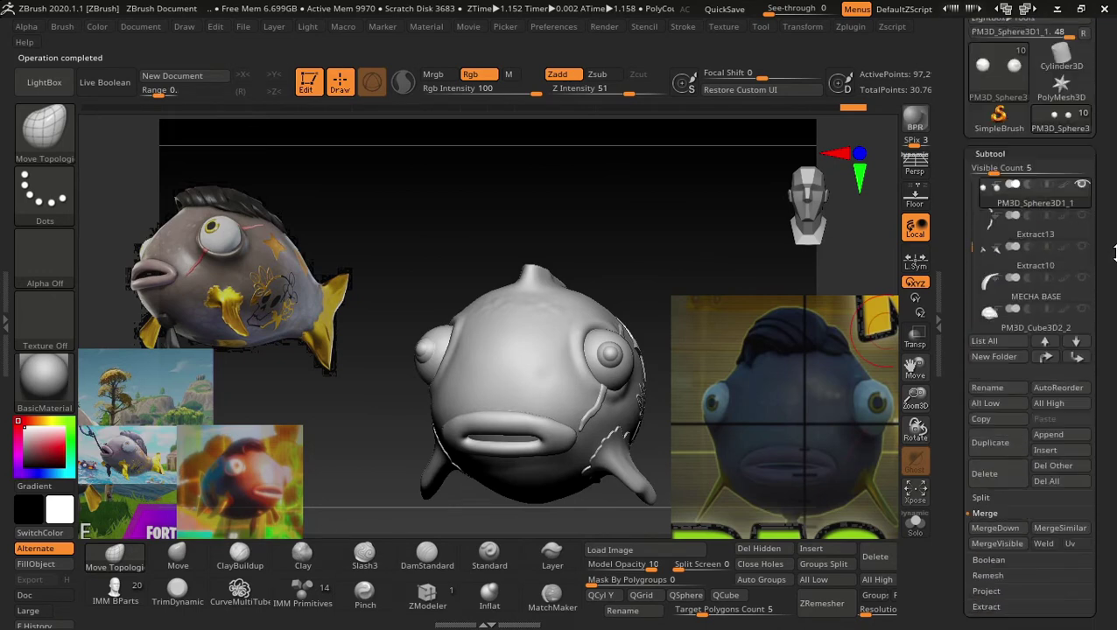
scroll(1114, 294, up, 2)
scroll(1114, 294, up, 2)
drag(1115, 287, 1114, 293)
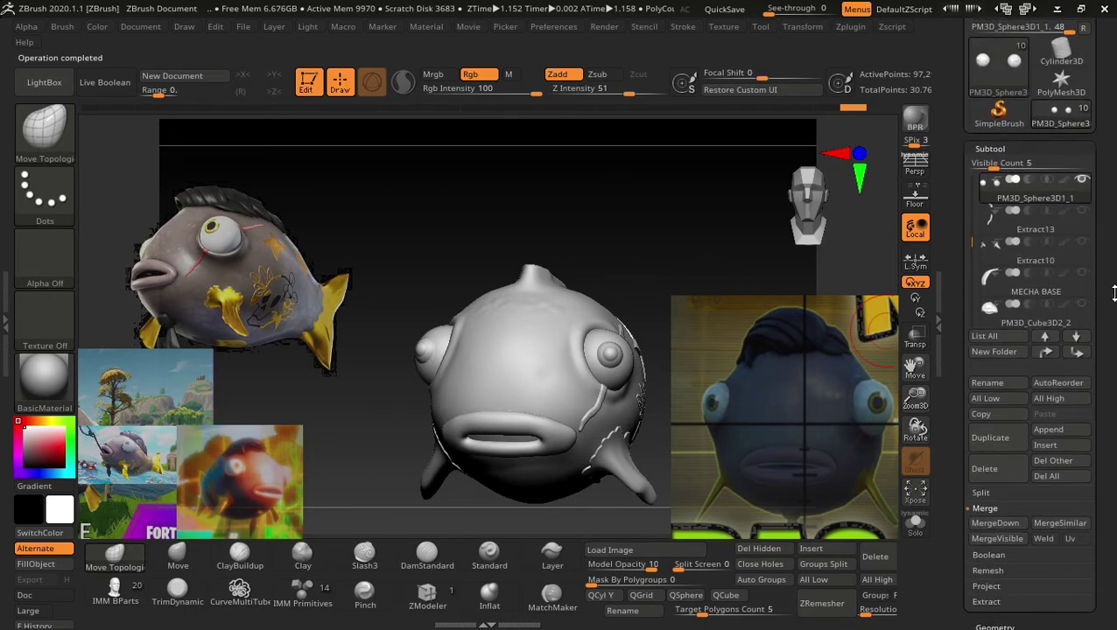
scroll(1041, 285, down, 1)
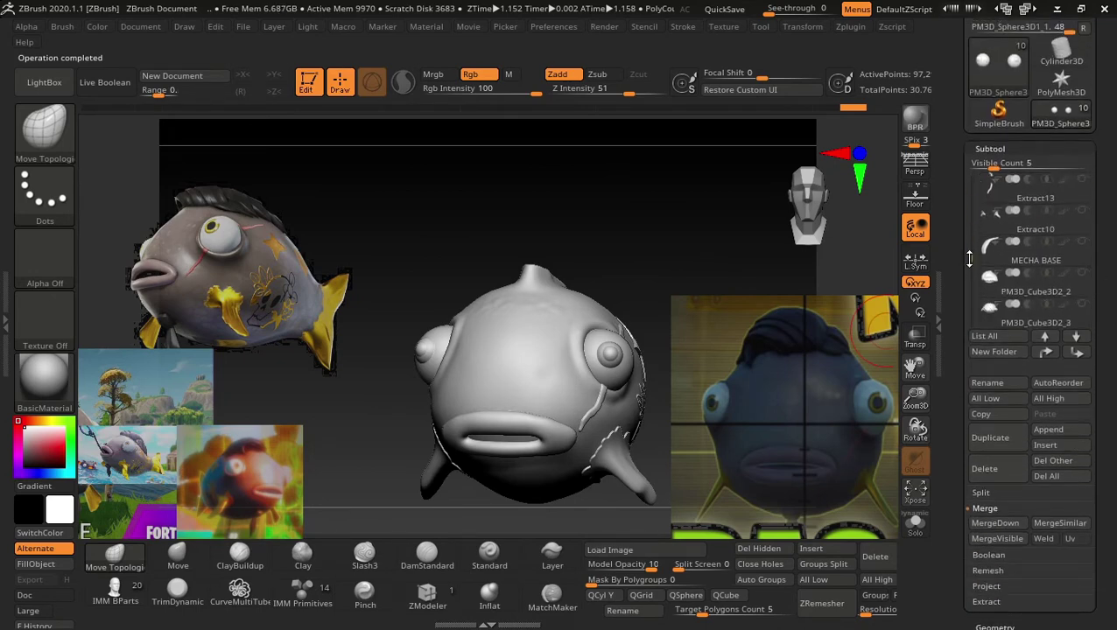
scroll(1035, 293, down, 1)
click(1082, 274)
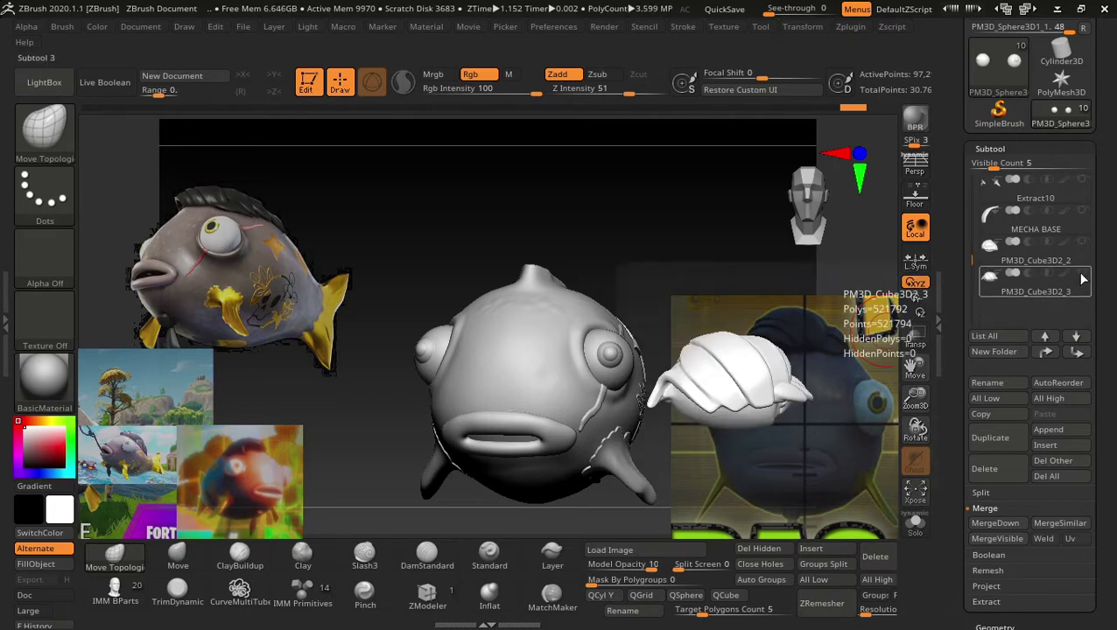
mouse_move(715, 252)
mouse_down()
mouse_move(650, 276)
mouse_move(729, 262)
mouse_move(718, 259)
mouse_move(763, 315)
mouse_up()
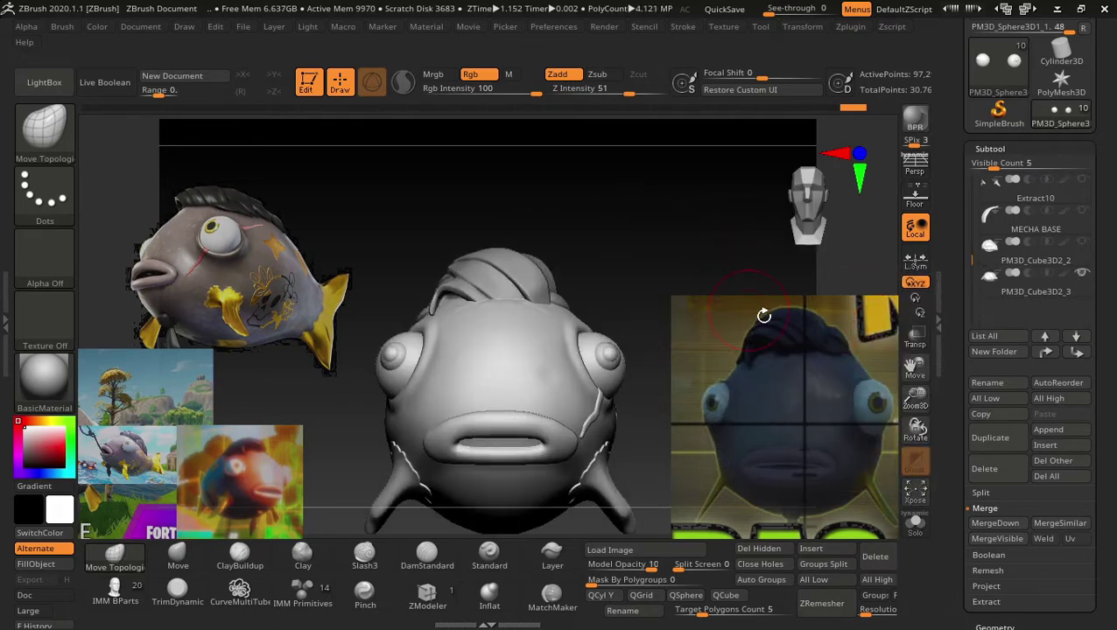
Duplicate the hair subtool and rename the copy to 'pelos'.
click(1084, 291)
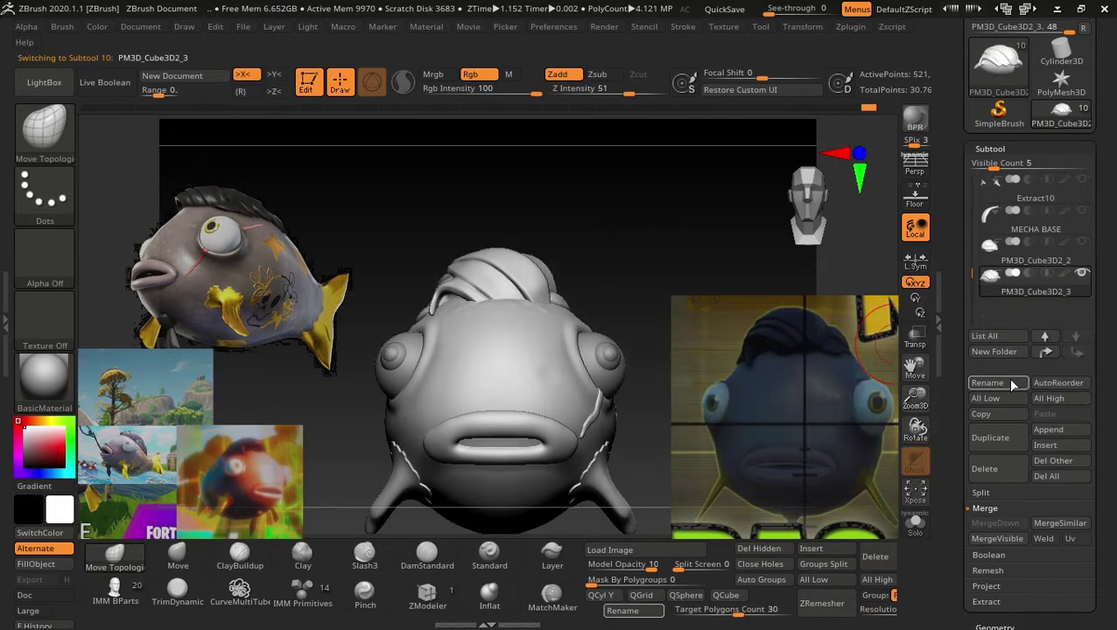
click(992, 437)
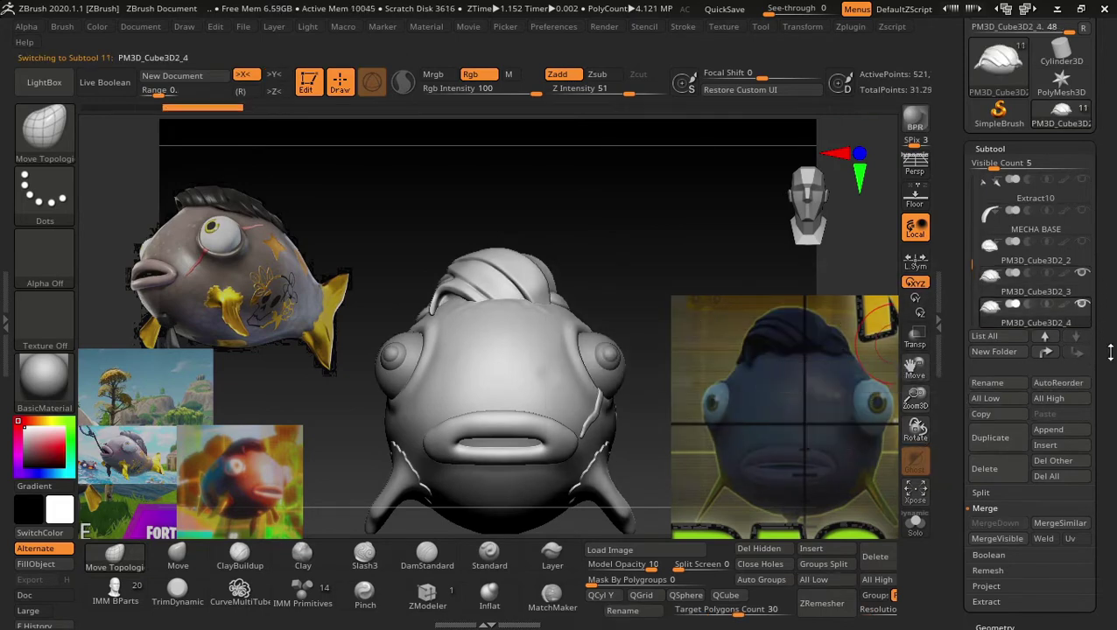
click(1013, 383)
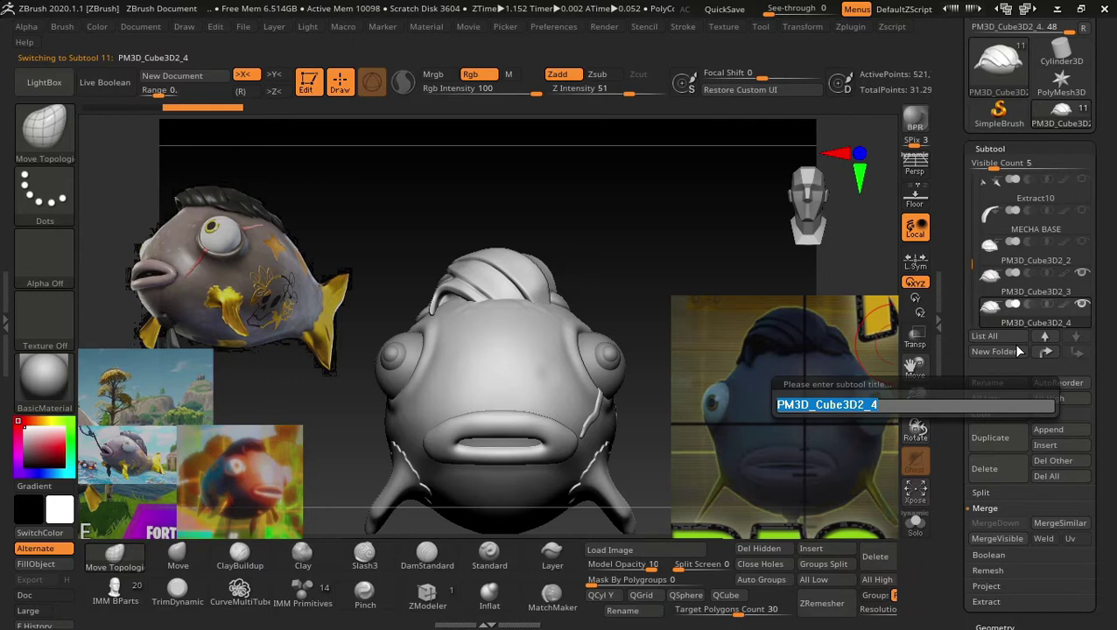
text(pelos)
key(Return)
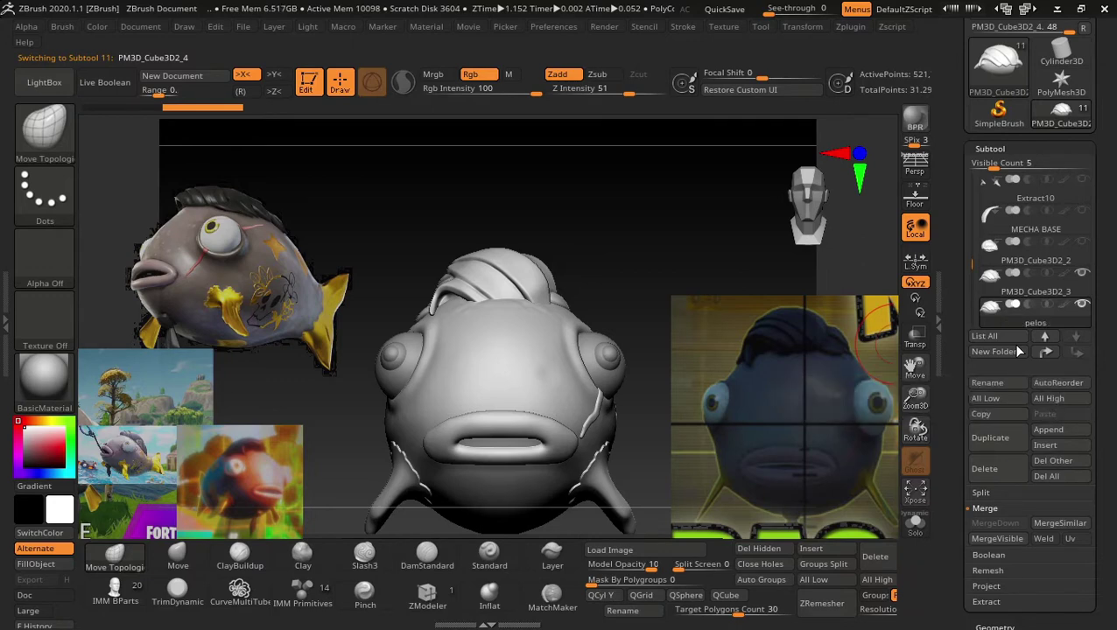
mouse_move(651, 237)
mouse_down()
mouse_move(653, 267)
mouse_move(703, 268)
mouse_move(682, 274)
mouse_move(678, 261)
mouse_move(692, 284)
mouse_up()
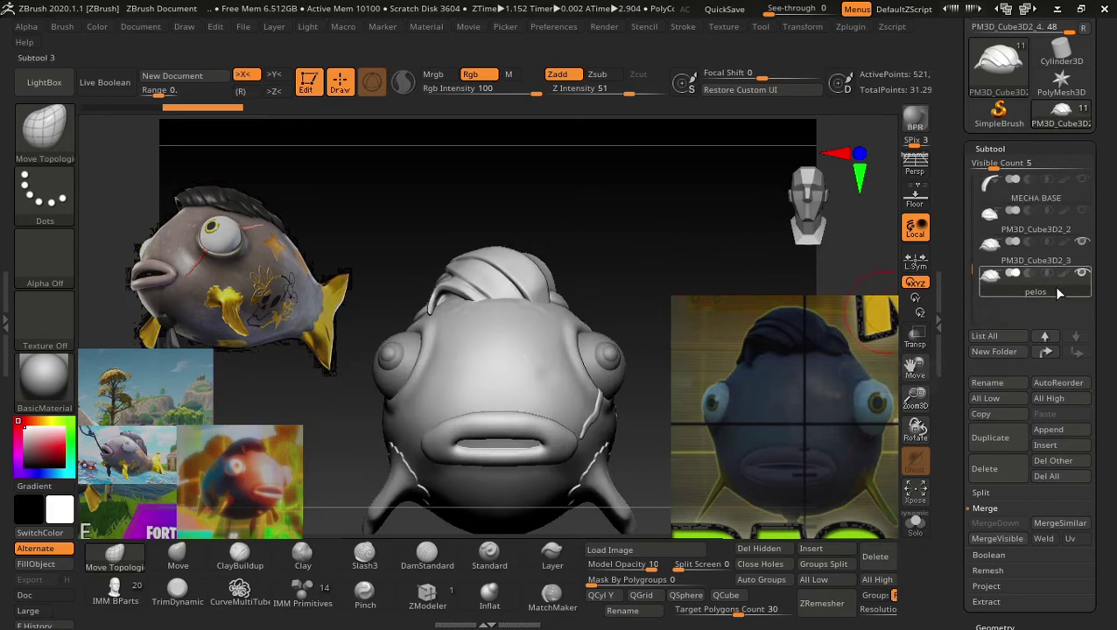
Move pelos beneath para tatuaje2 and toggle the hair's visibility to inspect it.
scroll(1061, 228, up, 5)
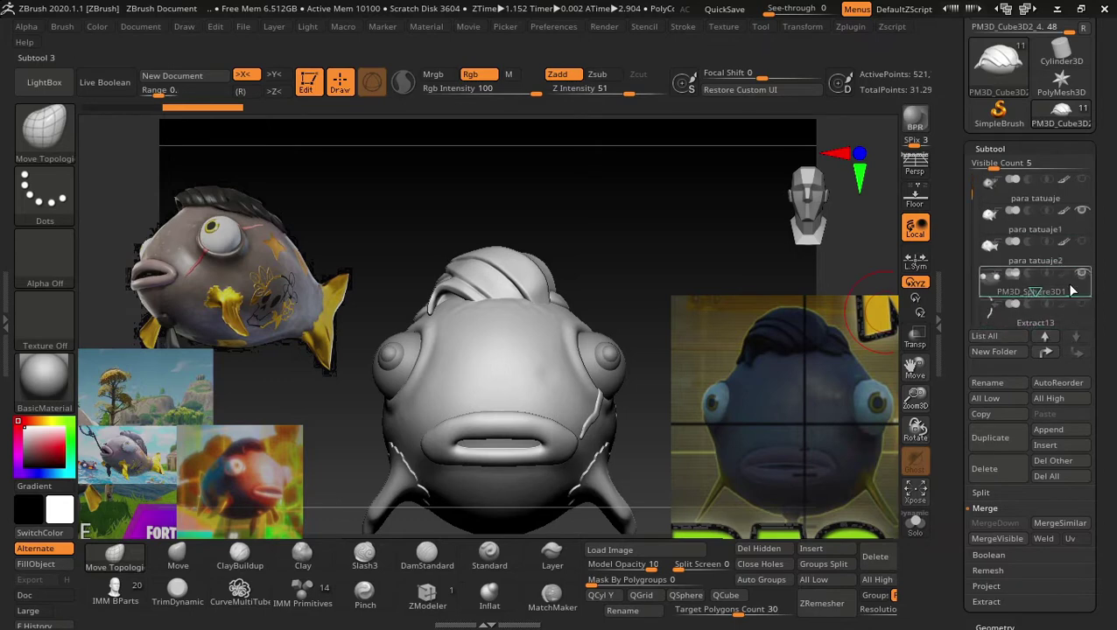
drag(1078, 274, 1115, 279)
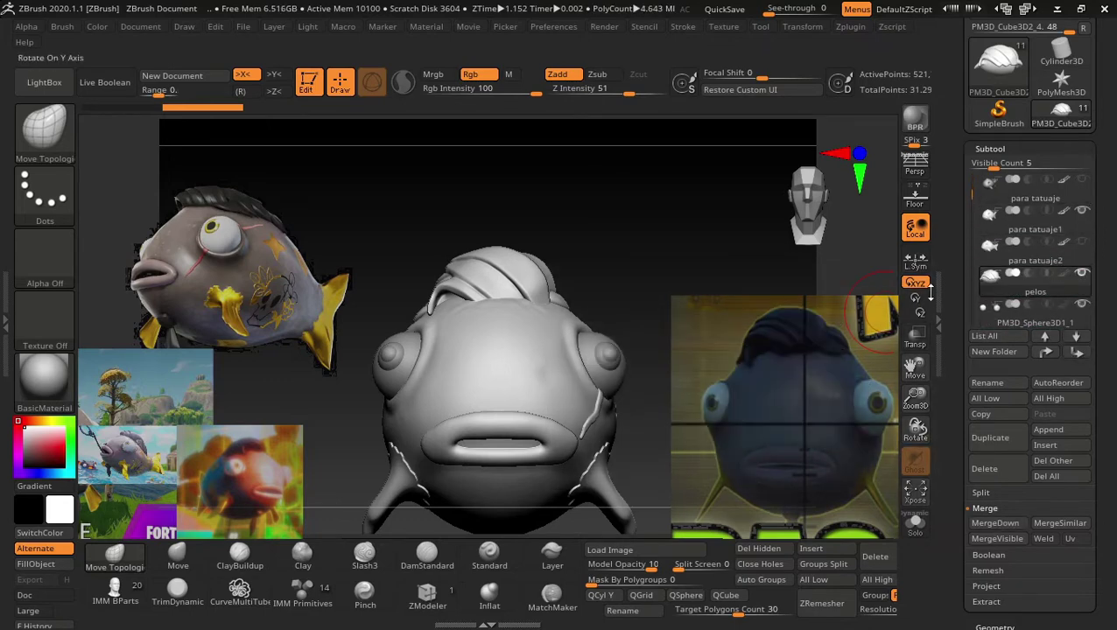
alt+click(516, 366)
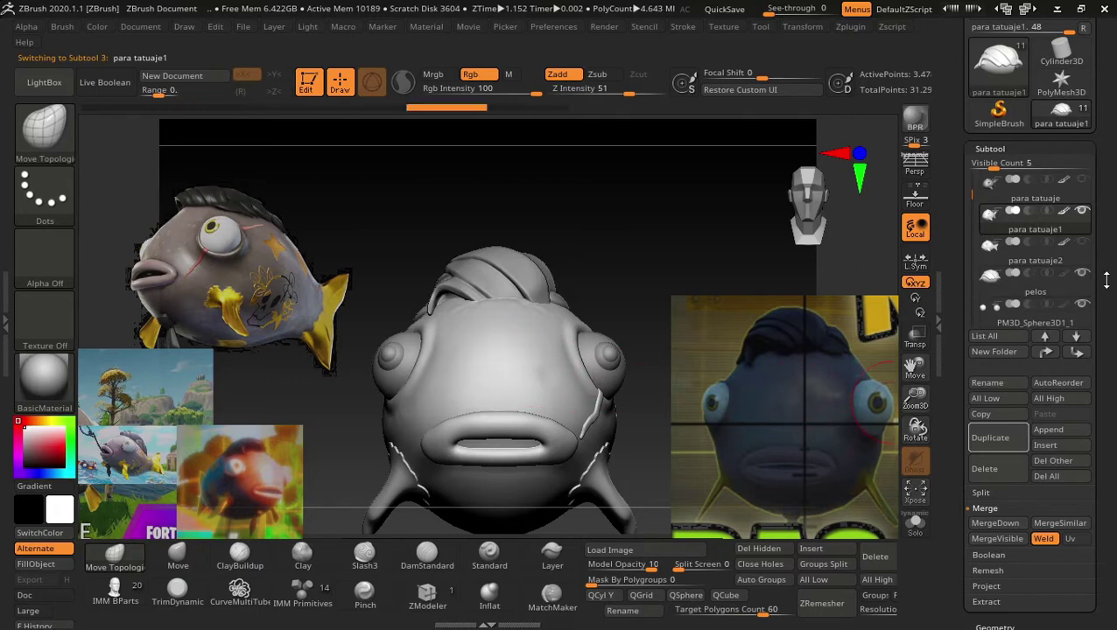
click(1082, 211)
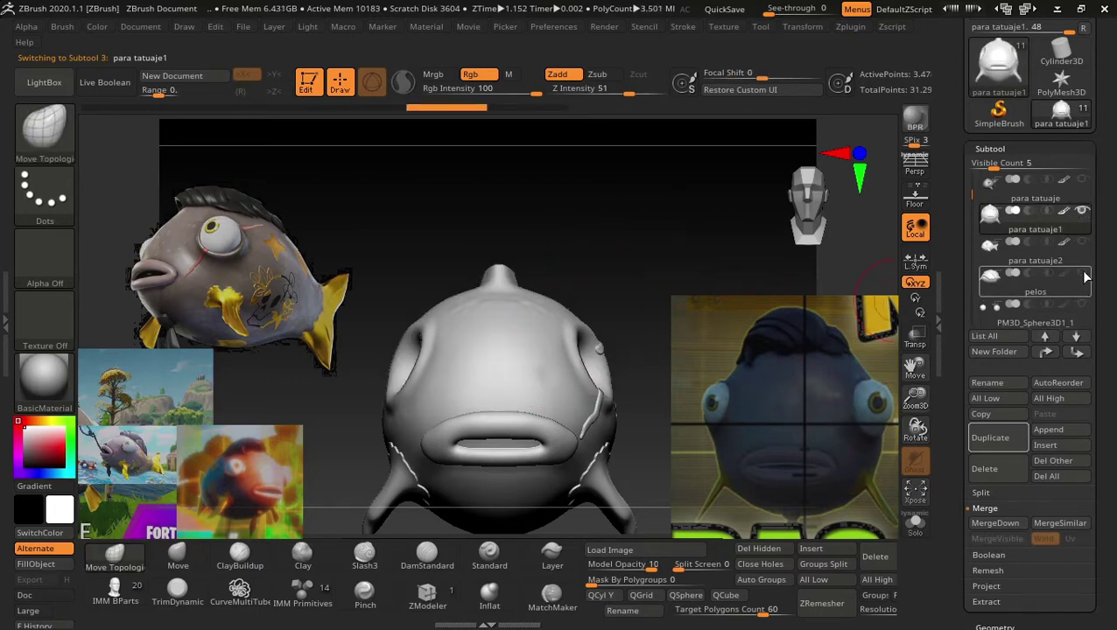
click(1082, 274)
mouse_move(638, 225)
mouse_down()
mouse_move(668, 252)
mouse_move(818, 293)
mouse_up()
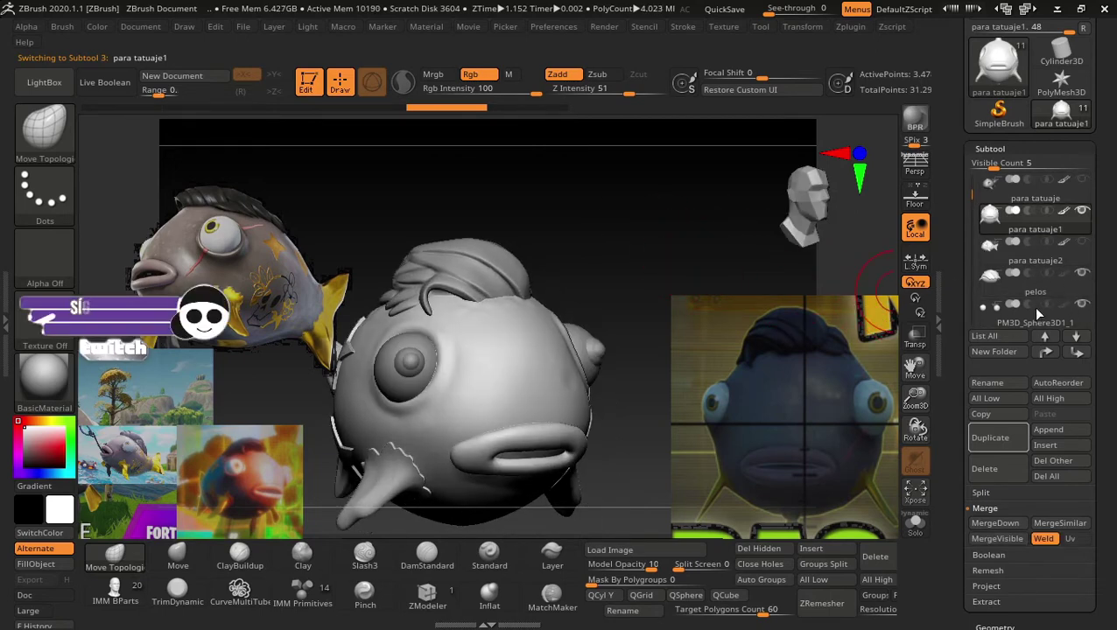
mouse_move(698, 266)
mouse_down()
mouse_move(647, 264)
mouse_move(675, 276)
mouse_move(669, 262)
mouse_up()
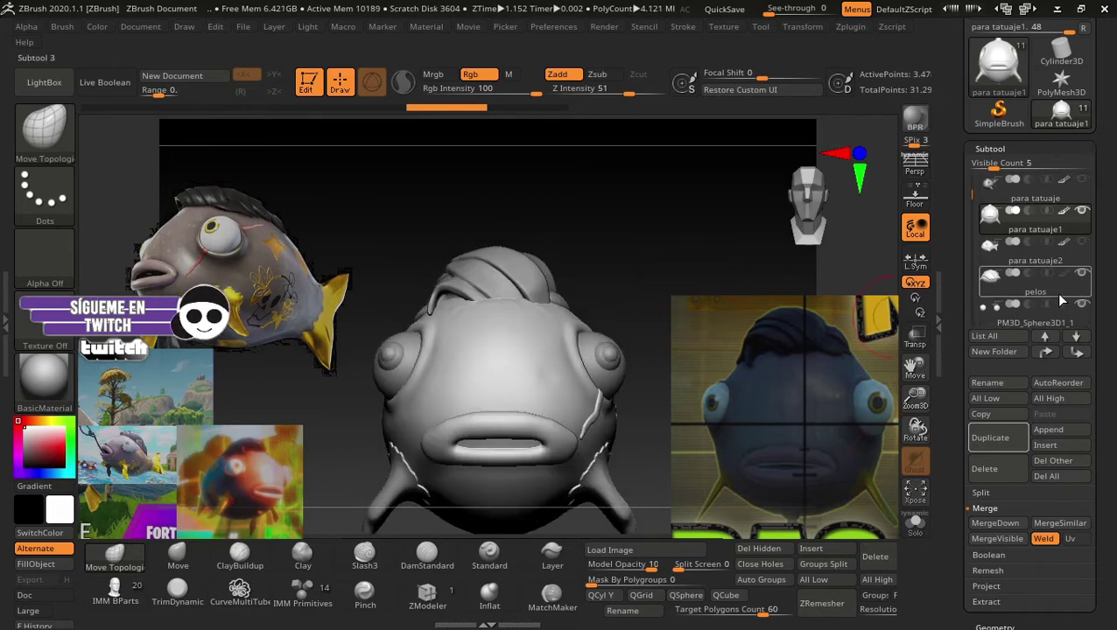
Move pelos above para tatuaje2 and MergeDown the selected subtool into the one below.
drag(1051, 283, 1052, 254)
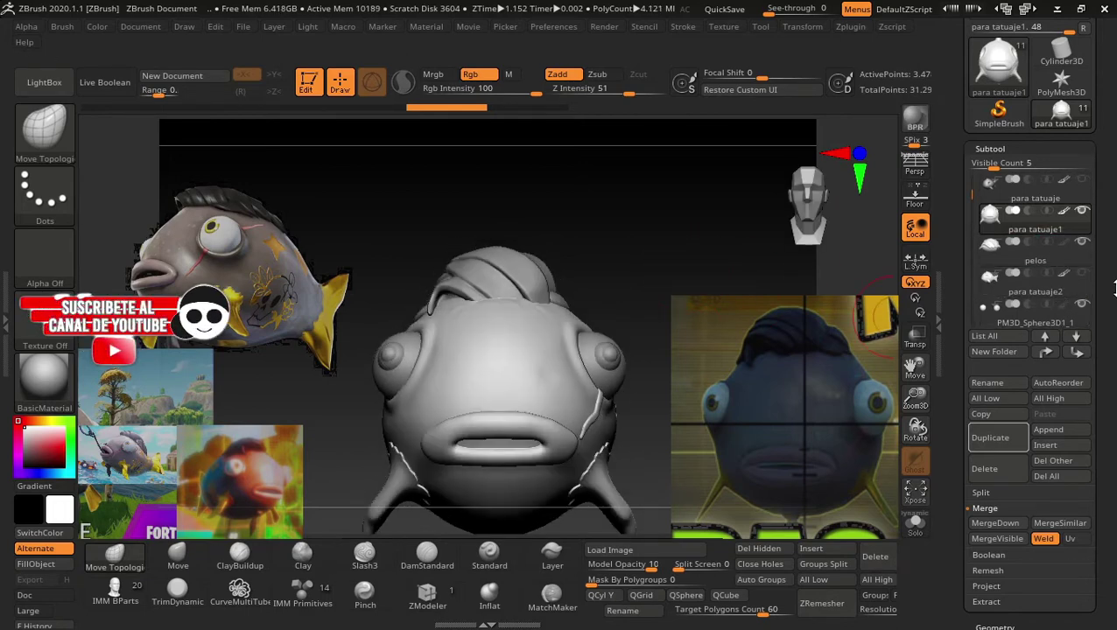
scroll(1033, 394, down, 1)
scroll(1033, 393, down, 1)
click(997, 479)
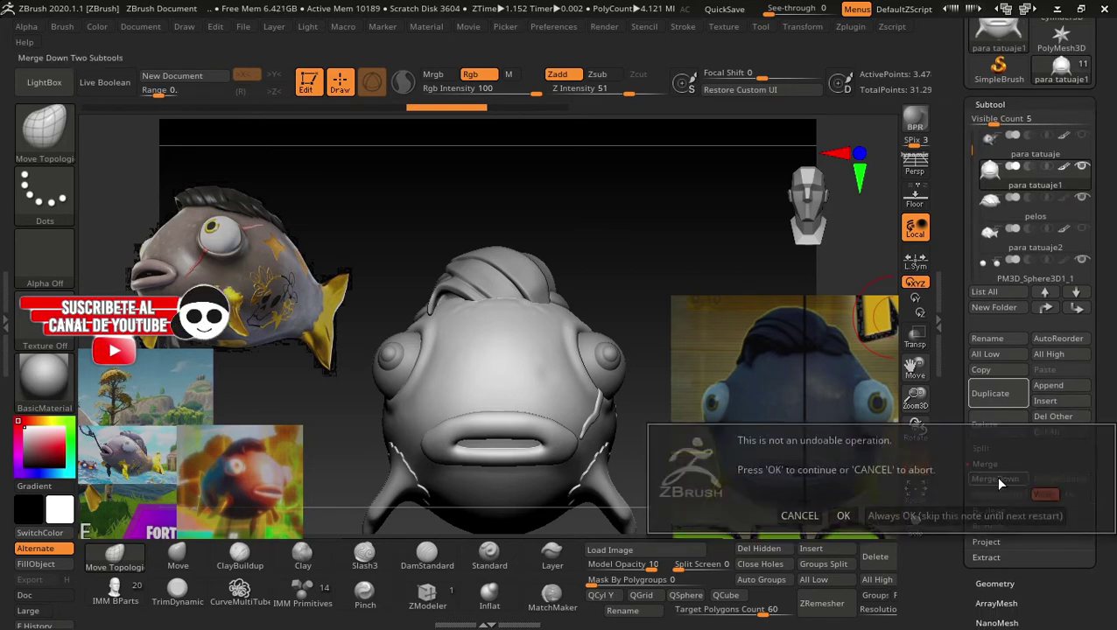
click(843, 515)
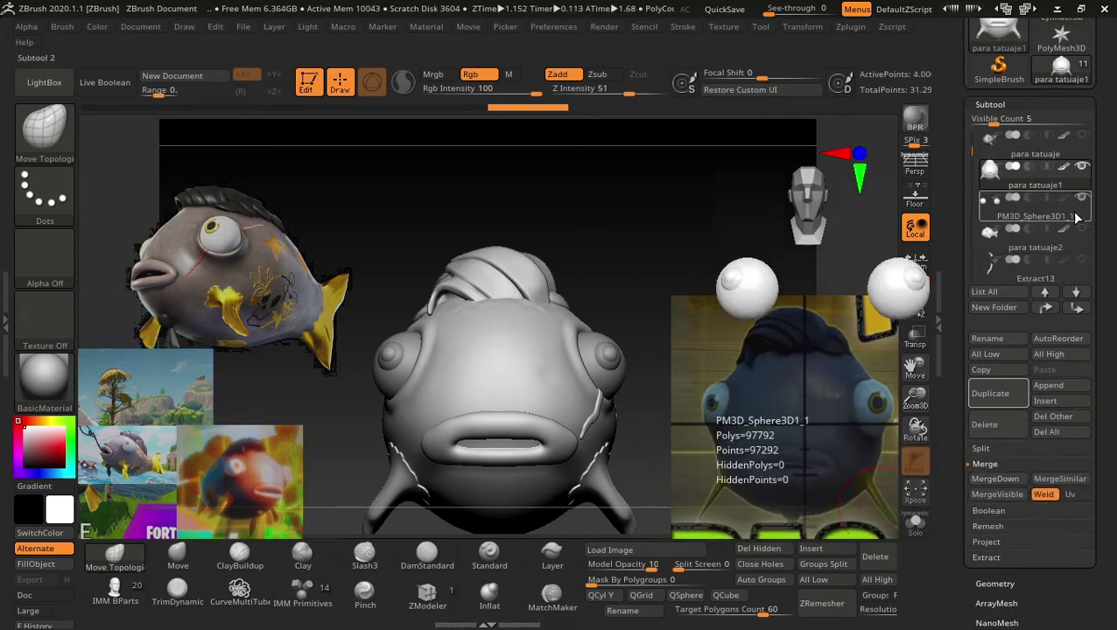
Move para tatuaje2 below the eye spheres subtool and MergeDown the eye spheres.
drag(1067, 226, 1051, 256)
click(996, 505)
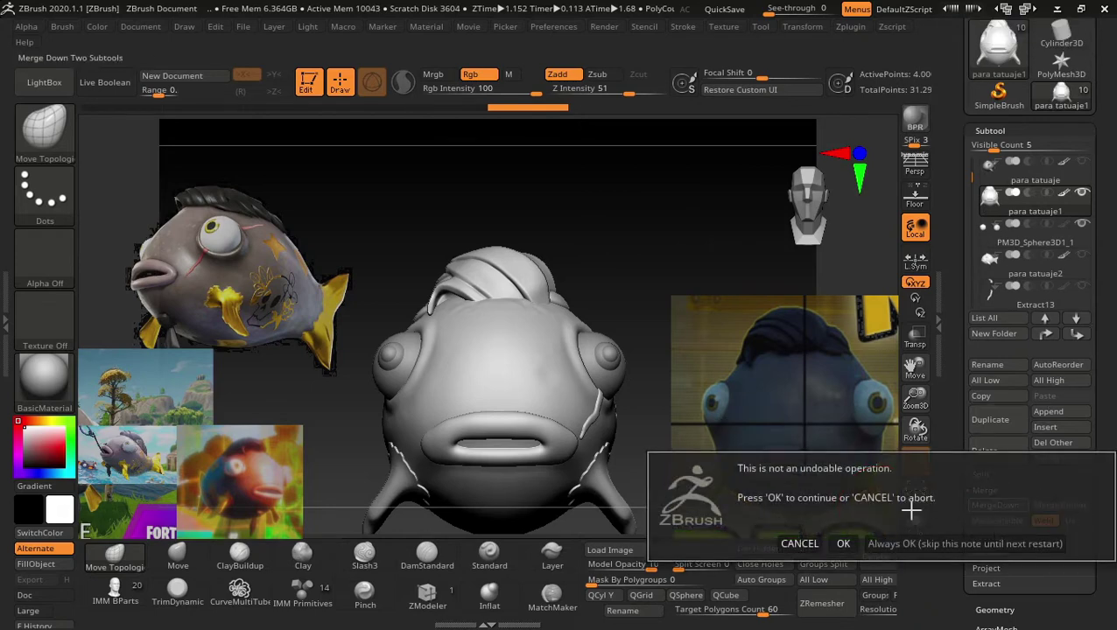
click(840, 544)
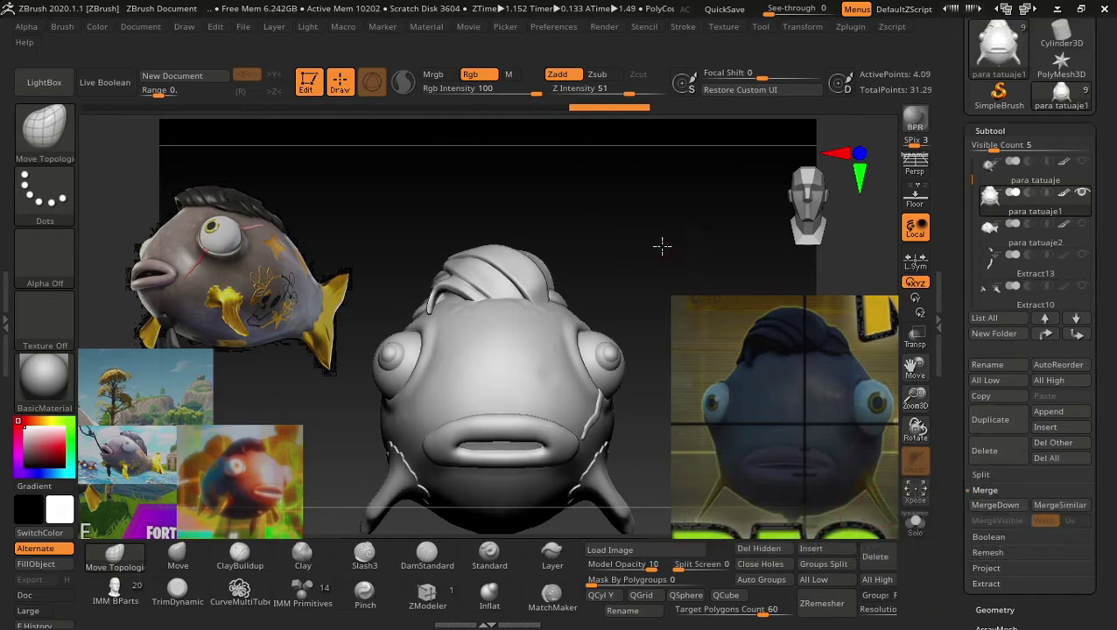
mouse_move(713, 259)
mouse_down()
mouse_move(687, 262)
mouse_move(718, 264)
mouse_move(688, 219)
mouse_move(691, 278)
mouse_move(614, 245)
mouse_move(632, 235)
mouse_move(621, 254)
mouse_move(648, 232)
mouse_move(626, 226)
mouse_move(571, 251)
mouse_move(683, 291)
mouse_move(633, 245)
mouse_up()
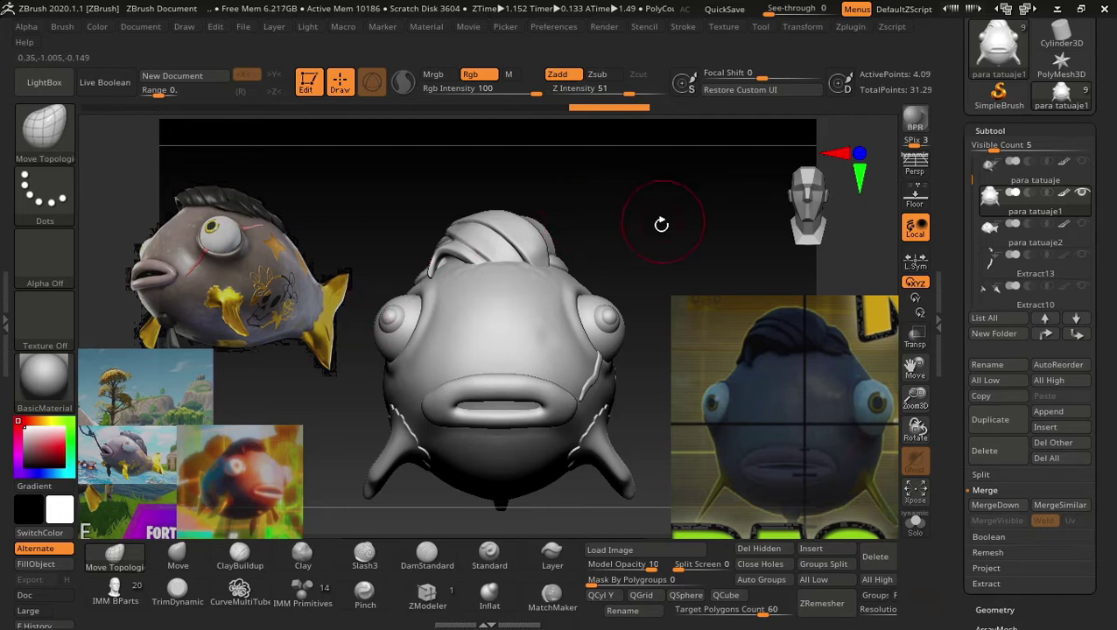
From a side view, lasso-mask the fish's tail fin across its base.
mouse_move(661, 225)
mouse_down()
mouse_move(623, 219)
mouse_move(611, 236)
mouse_move(590, 236)
mouse_move(653, 244)
mouse_move(575, 203)
mouse_move(596, 307)
mouse_up()
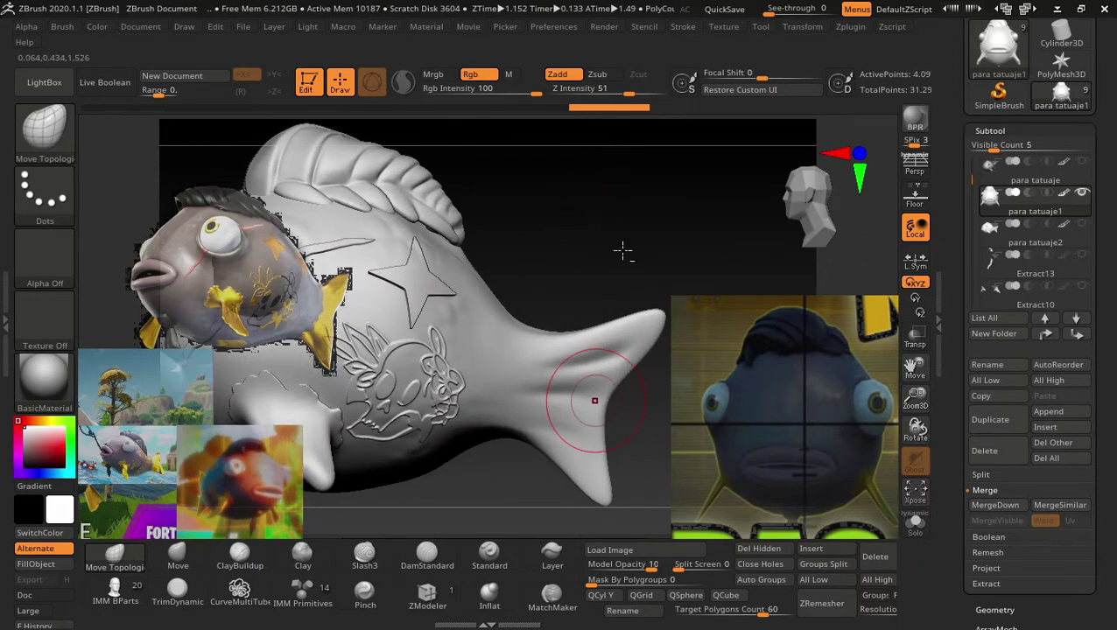
drag(627, 248, 648, 220)
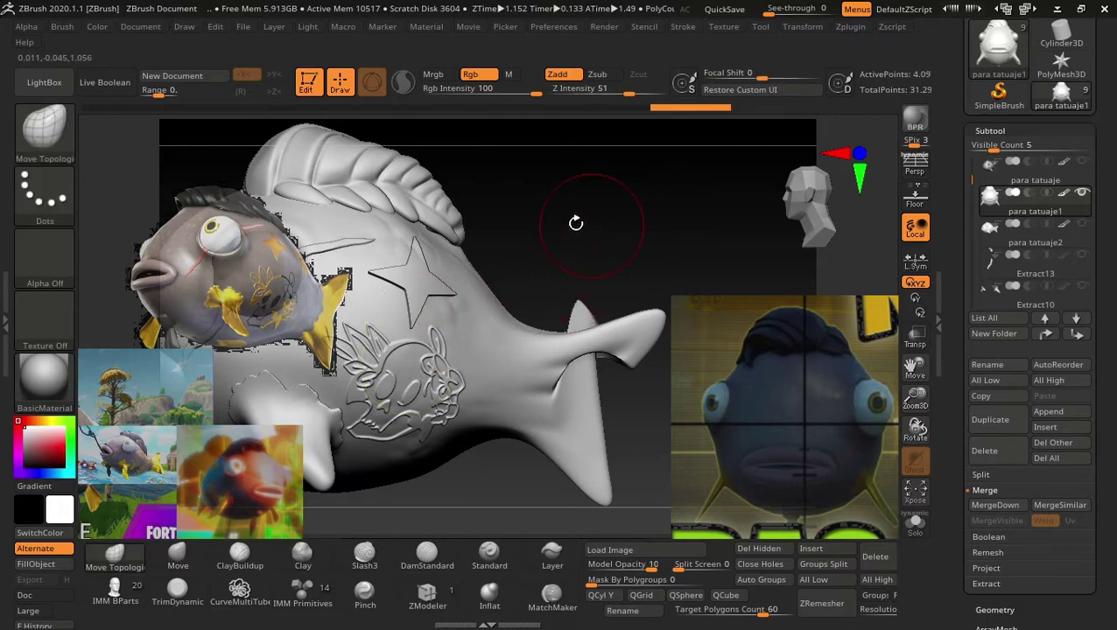
drag(575, 223, 579, 247)
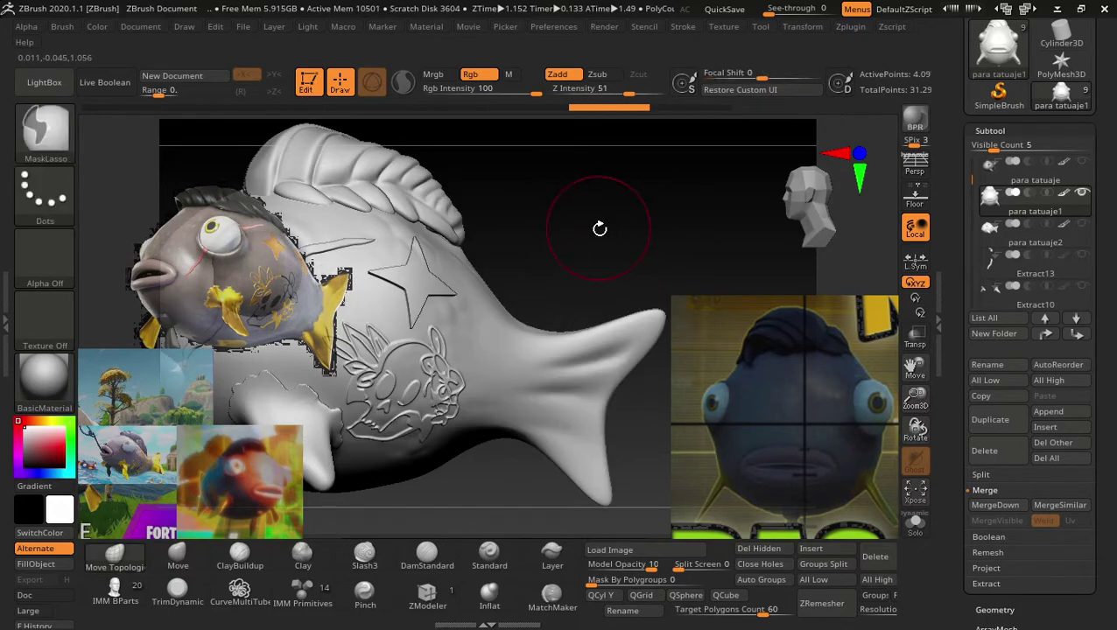
key(ctrl)
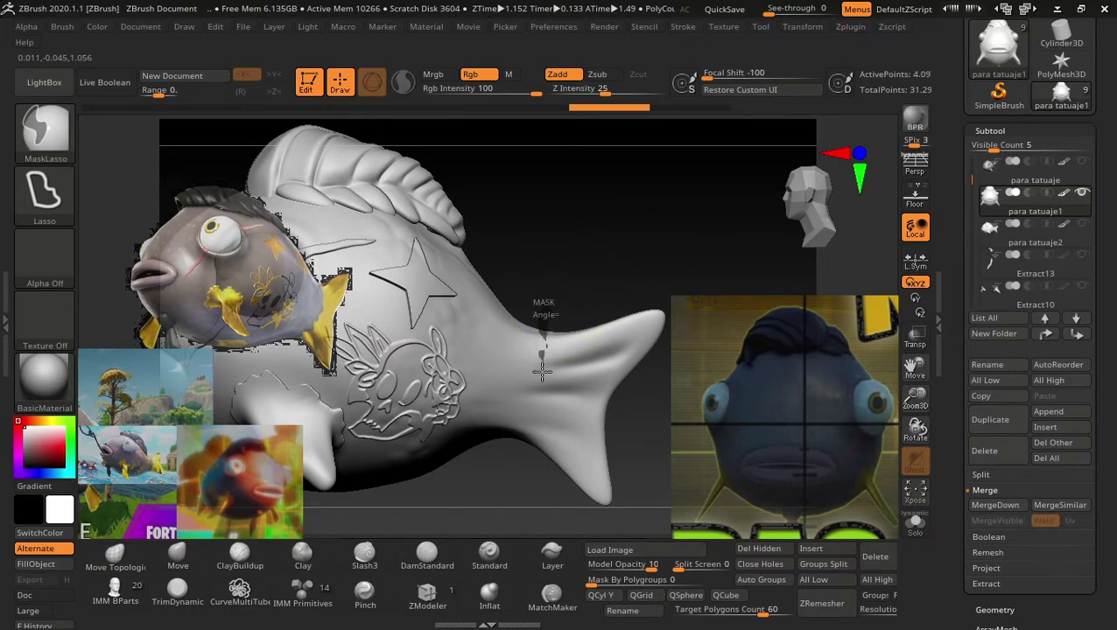
mouse_move(543, 411)
ctrl+mouse_down()
mouse_move(514, 418)
mouse_move(645, 235)
mouse_move(667, 325)
mouse_move(678, 300)
ctrl+mouse_up()
alt+drag(678, 259, 674, 257)
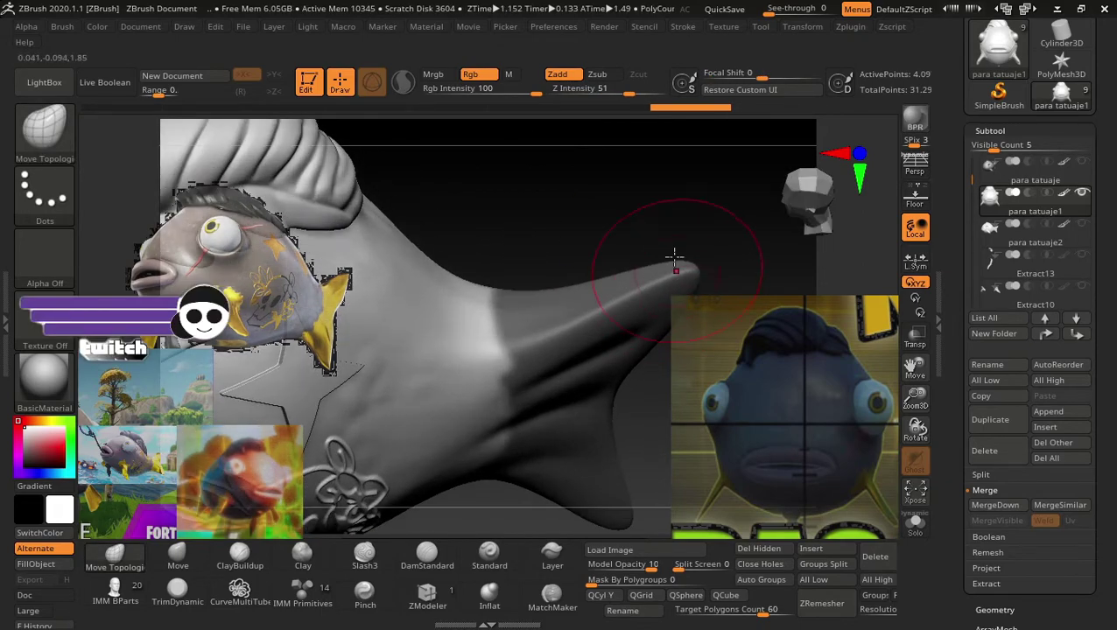
mouse_move(644, 187)
mouse_down()
mouse_move(618, 241)
mouse_move(633, 224)
mouse_up()
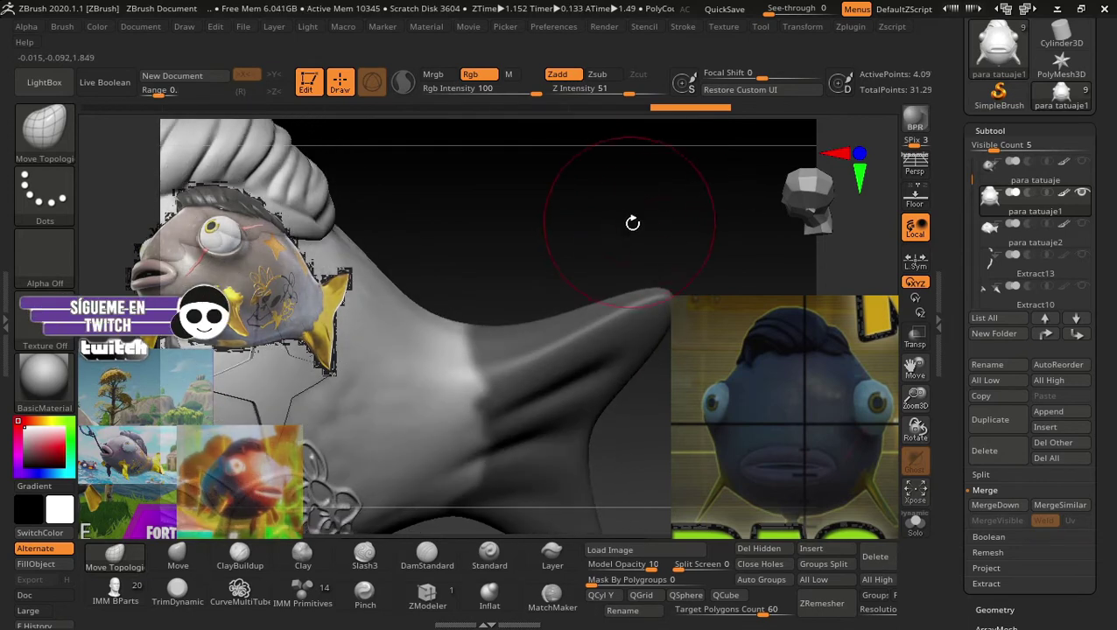
scroll(1091, 274, down, 3)
Extract the masked tail into a new subtool and smooth its surface.
scroll(1091, 274, down, 2)
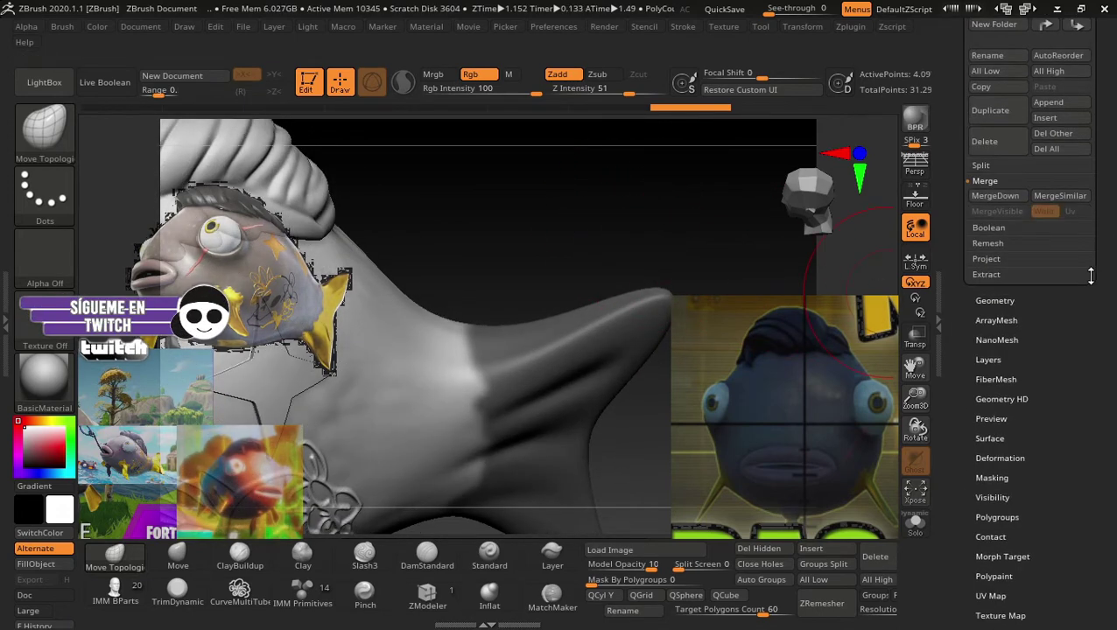
click(996, 273)
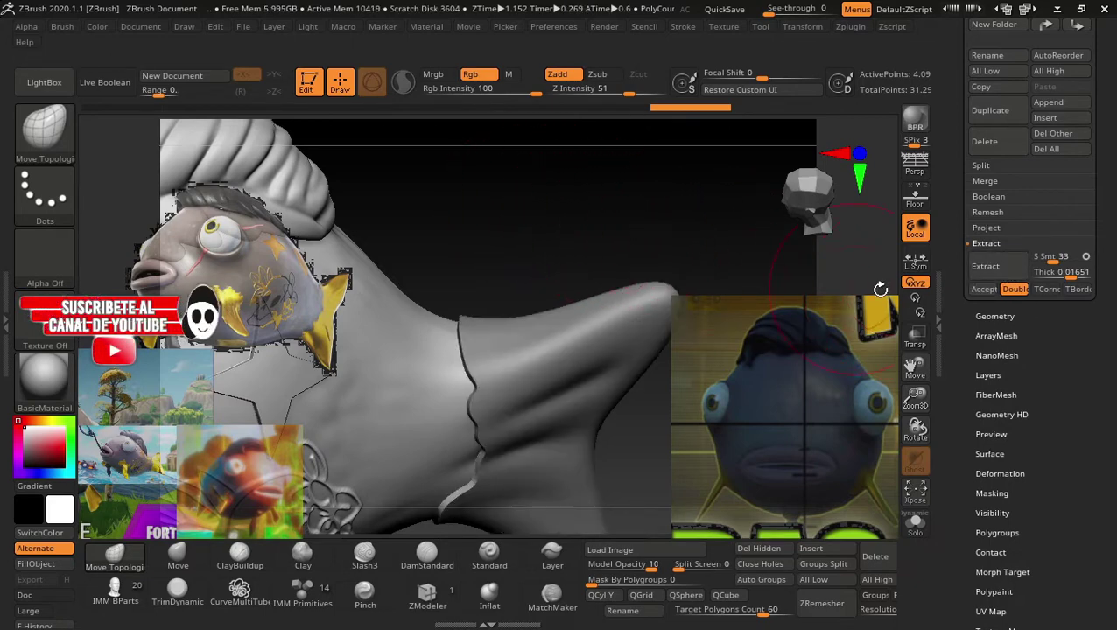
click(985, 288)
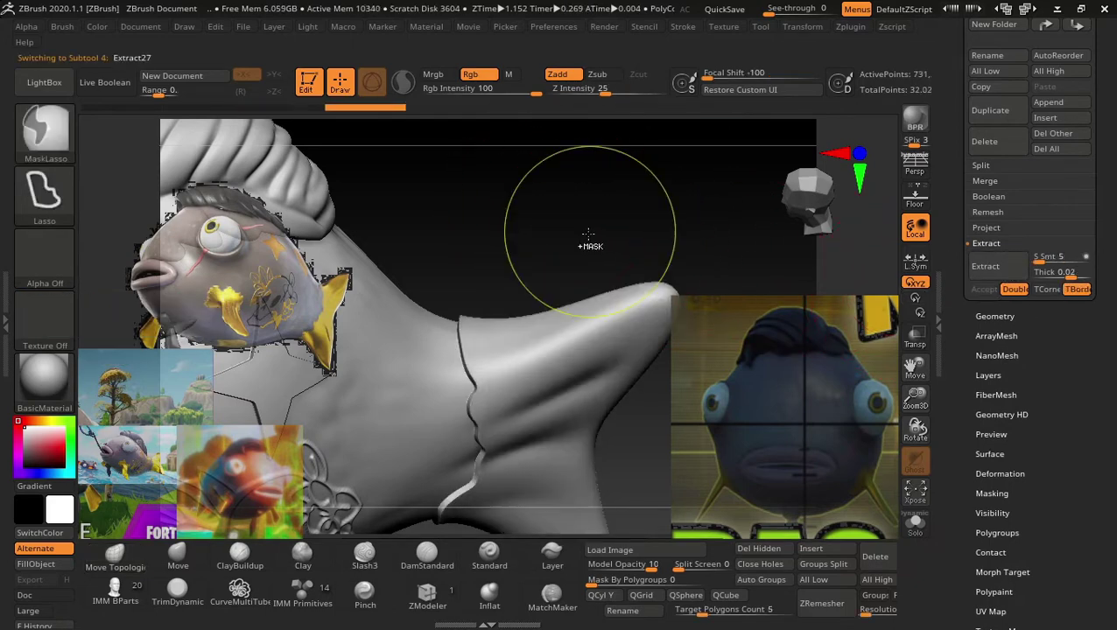
shift+drag(474, 386, 469, 429)
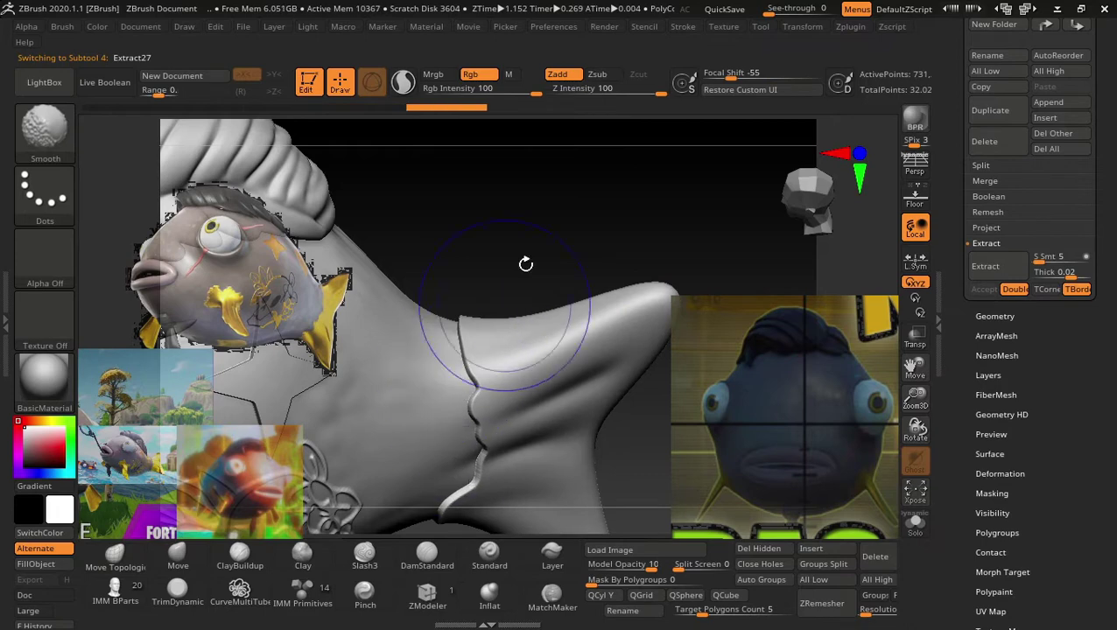
drag(526, 259, 491, 290)
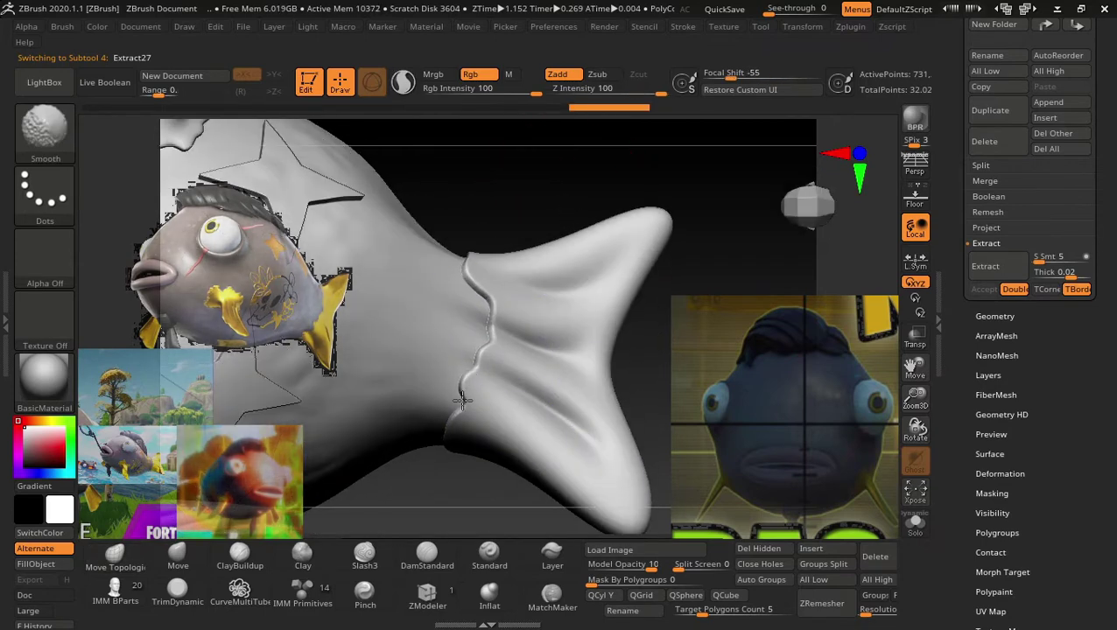
mouse_move(648, 218)
mouse_down()
mouse_move(604, 219)
mouse_move(603, 398)
mouse_move(623, 419)
mouse_move(639, 500)
mouse_move(576, 426)
mouse_move(605, 485)
mouse_up()
key(f)
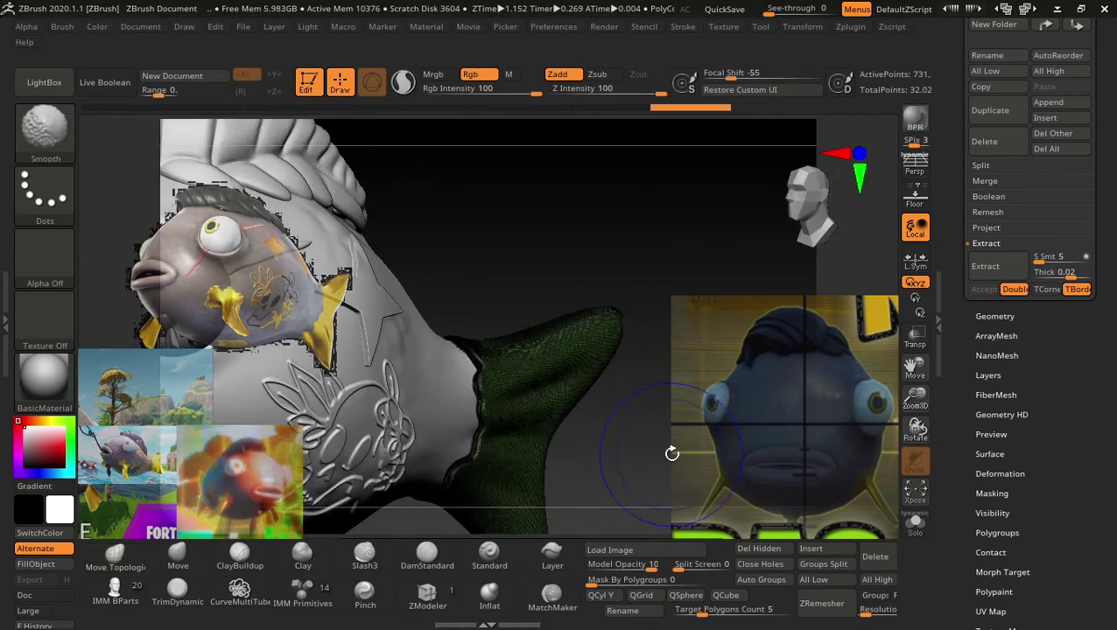
shift+drag(671, 454, 653, 443)
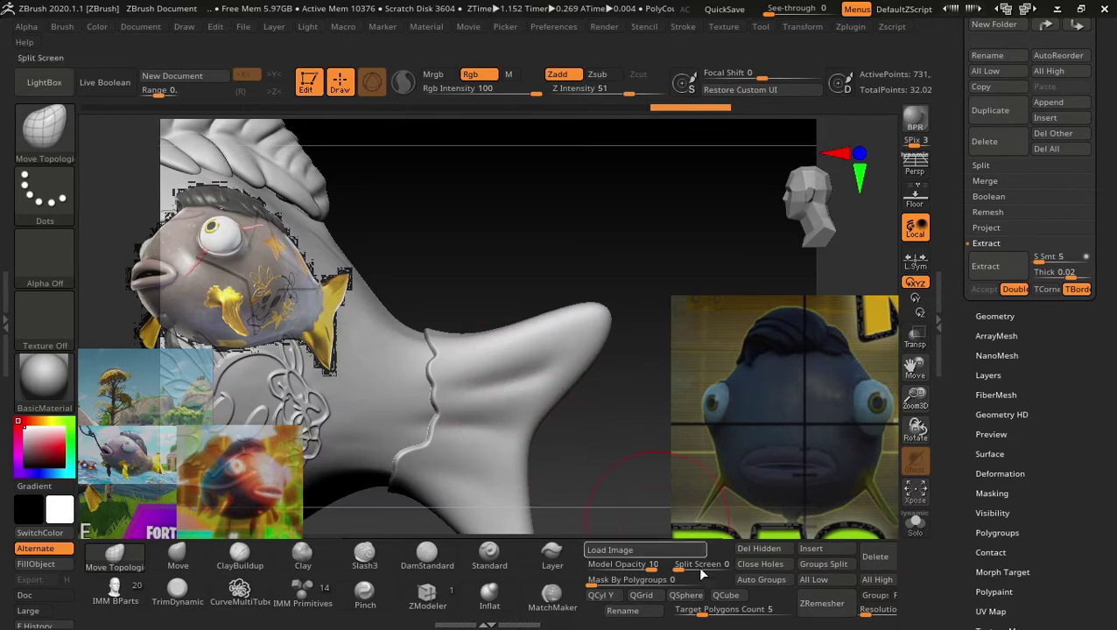
Set the ZRemesher target polygon count to 60 and remesh the extracted tail.
drag(752, 609, 785, 609)
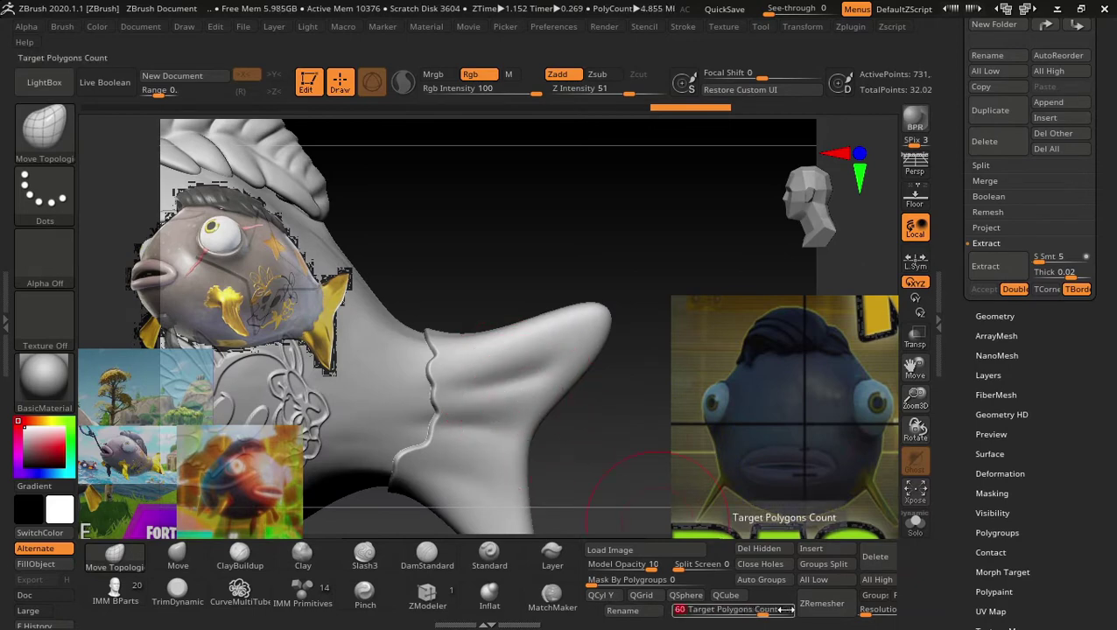
click(995, 316)
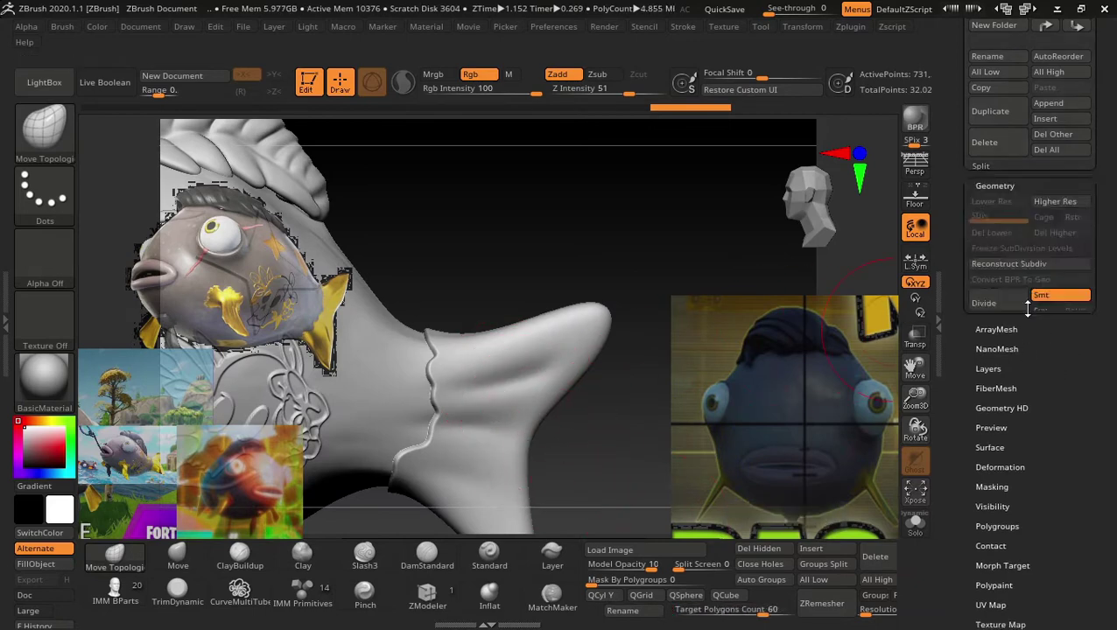
scroll(1032, 262, down, 5)
click(1052, 183)
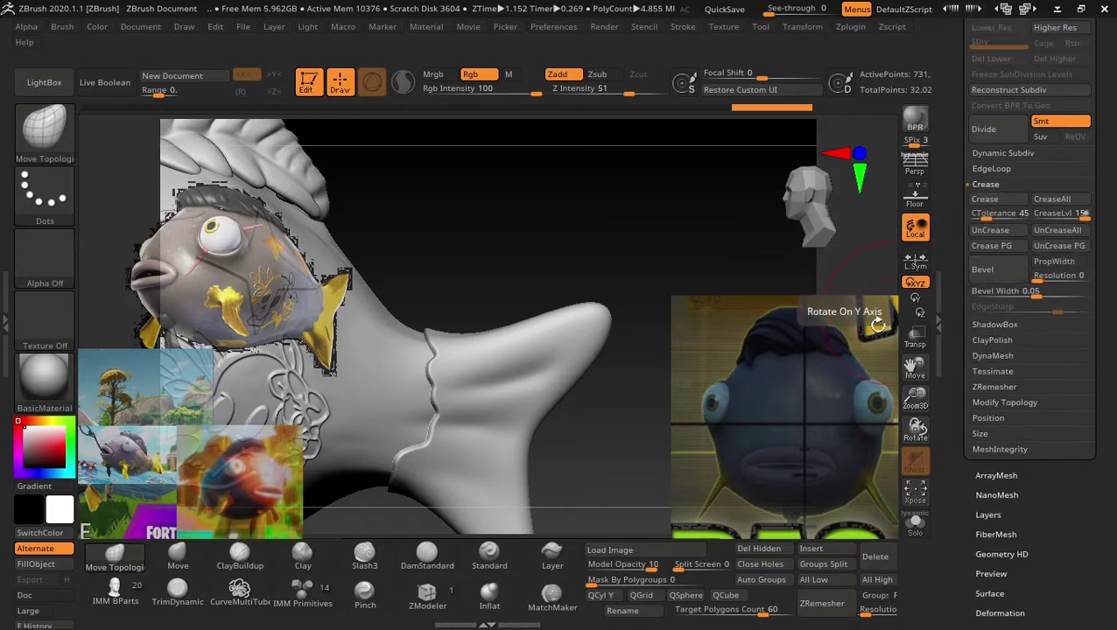
click(816, 603)
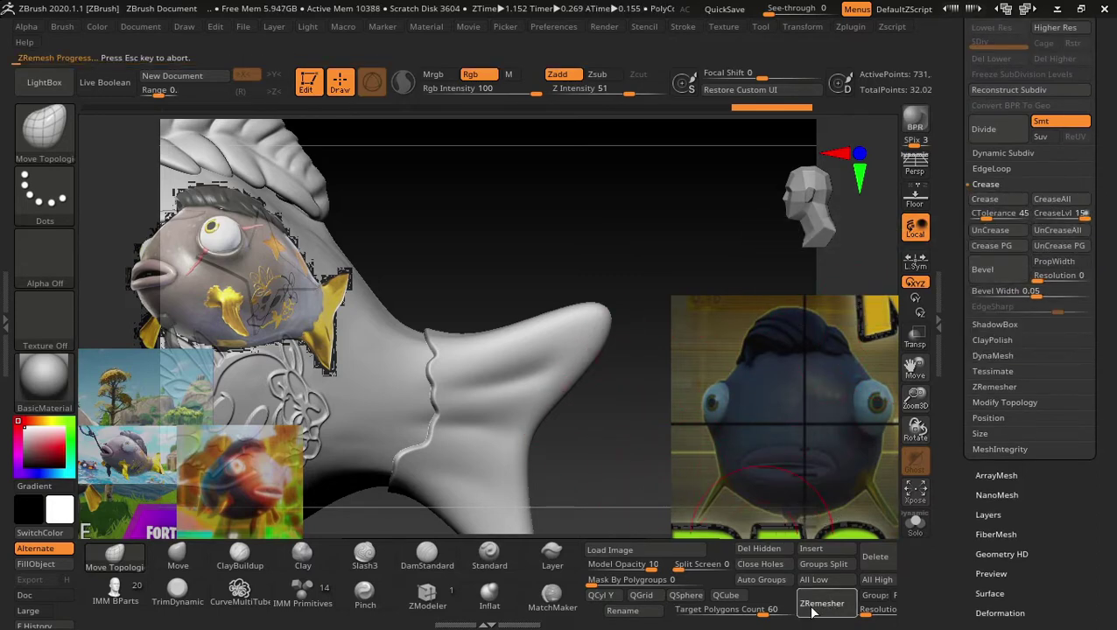
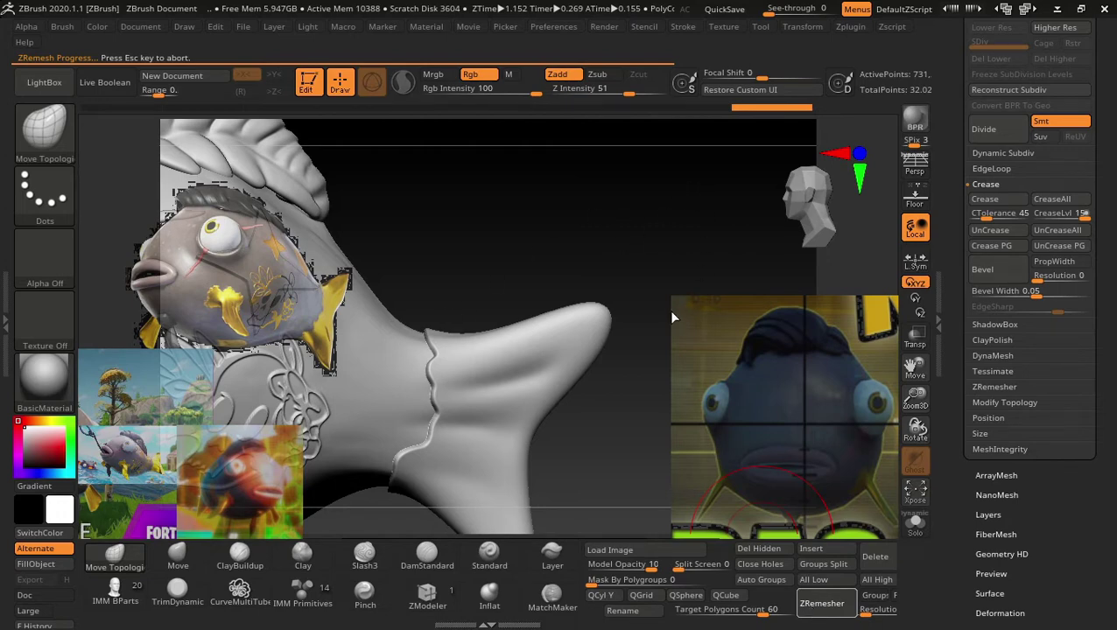
Smooth the seam on the fish tail.
shift+drag(443, 394, 422, 451)
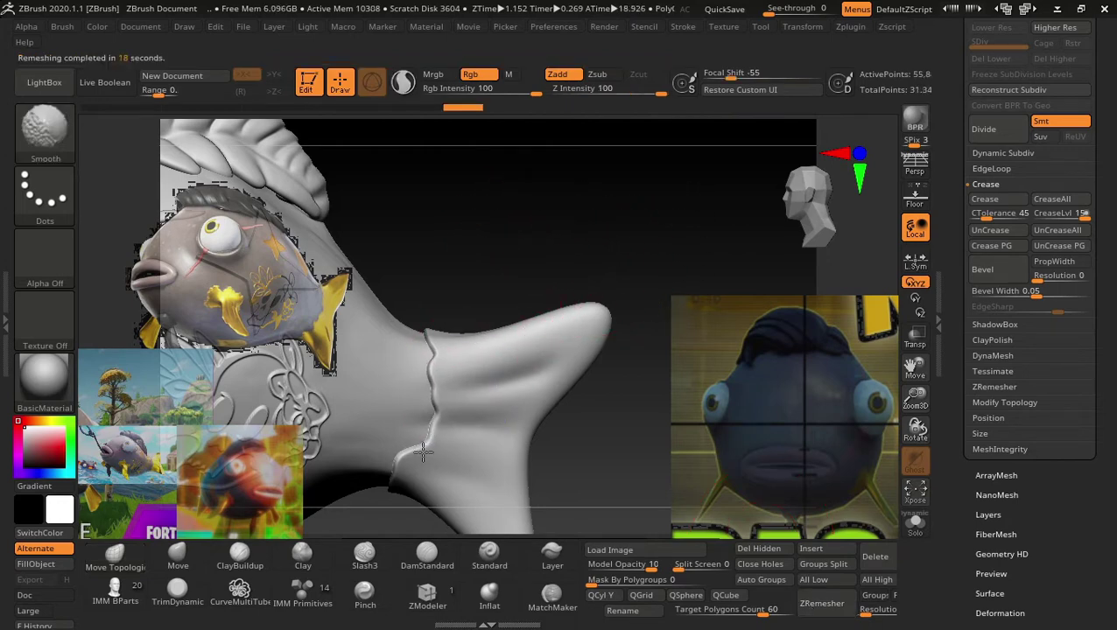
drag(491, 285, 461, 317)
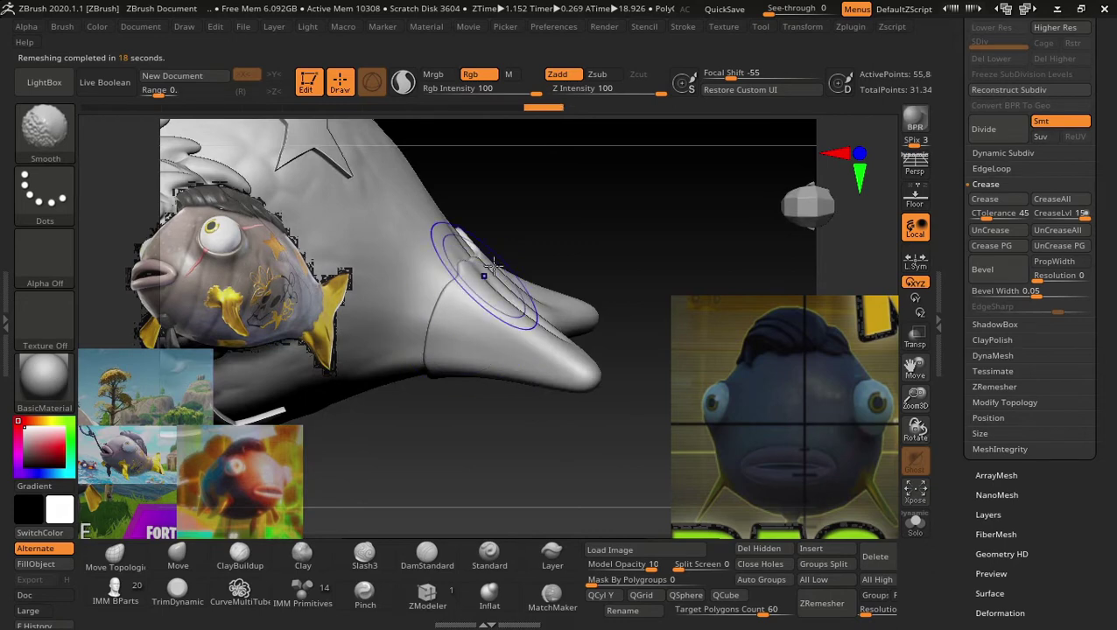
mouse_move(466, 250)
shift+mouse_down()
mouse_move(482, 244)
mouse_move(611, 324)
mouse_move(444, 423)
shift+mouse_up()
Select the para tatuaje1 hair subtool and turn on X symmetry.
alt+click(441, 333)
mouse_move(531, 324)
mouse_down()
mouse_move(612, 327)
mouse_move(590, 277)
mouse_up()
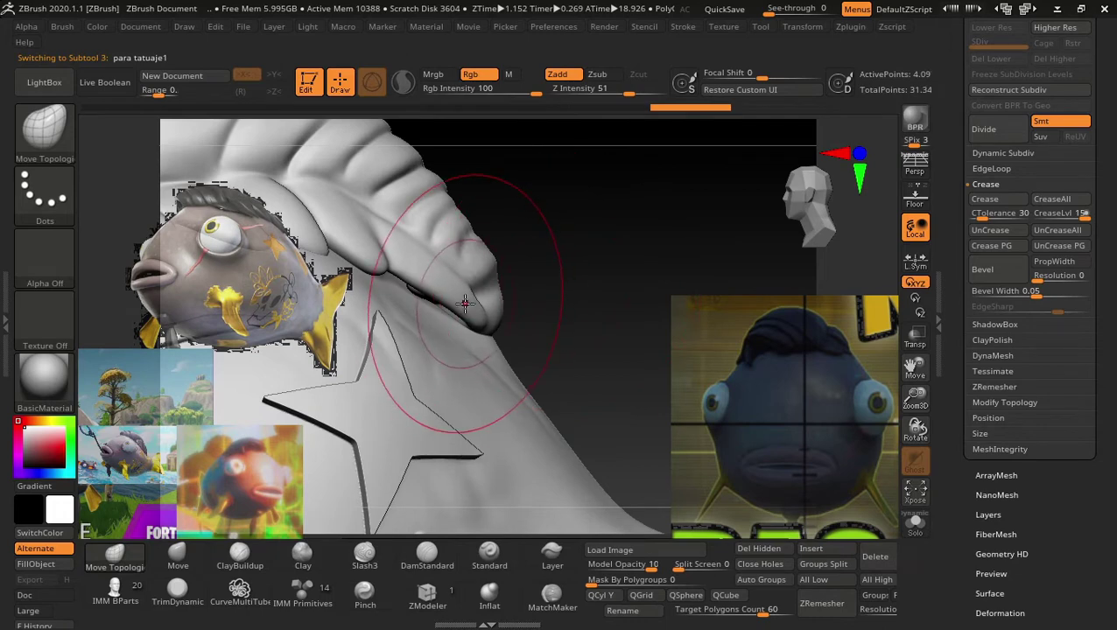
key(x)
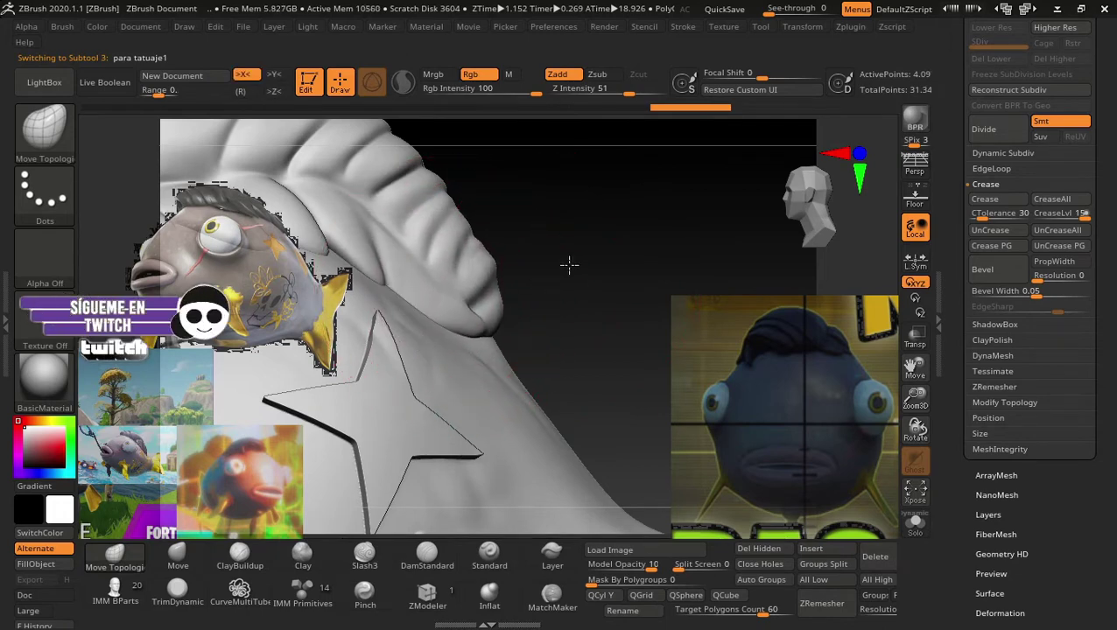
mouse_move(569, 264)
mouse_down()
mouse_move(501, 276)
mouse_move(499, 286)
mouse_up()
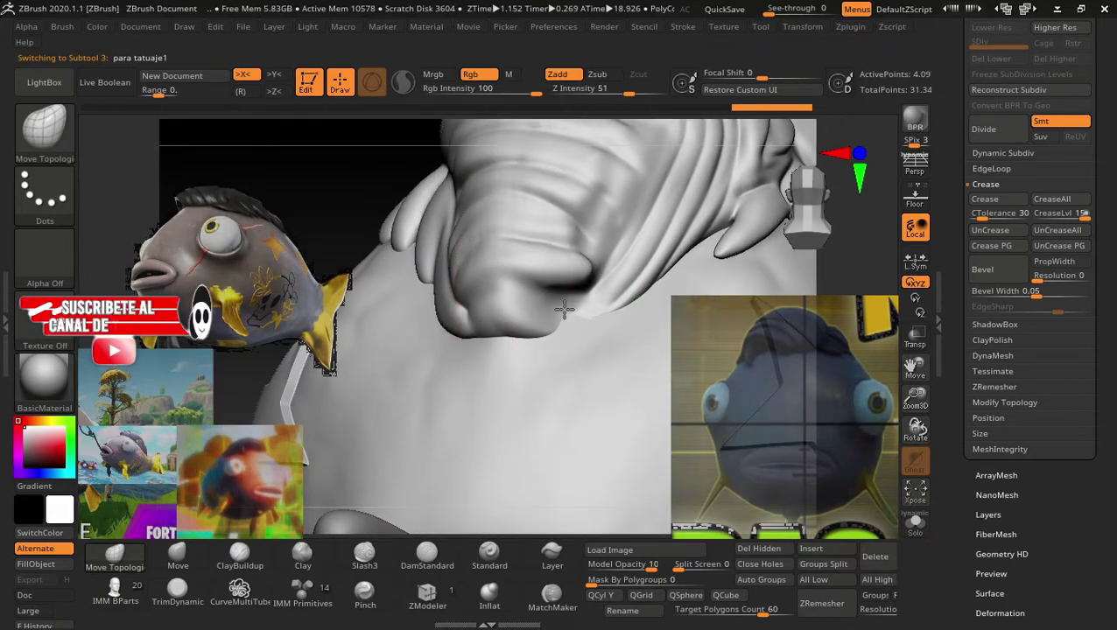
drag(341, 220, 525, 289)
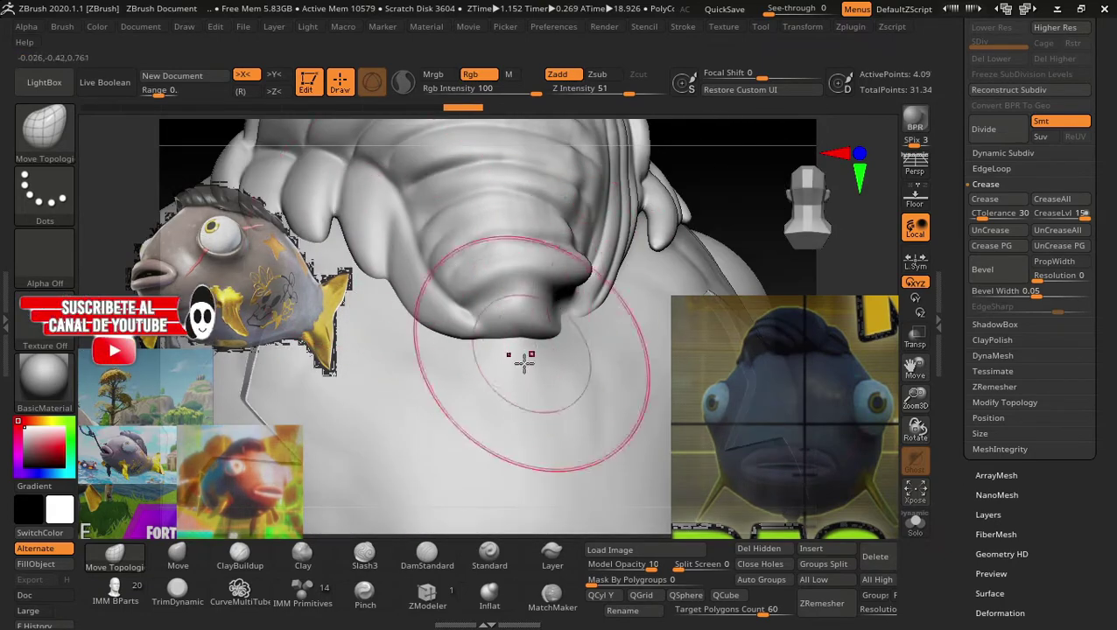
Inflate the tip of the hair lobe with the Inflat brush.
click(489, 600)
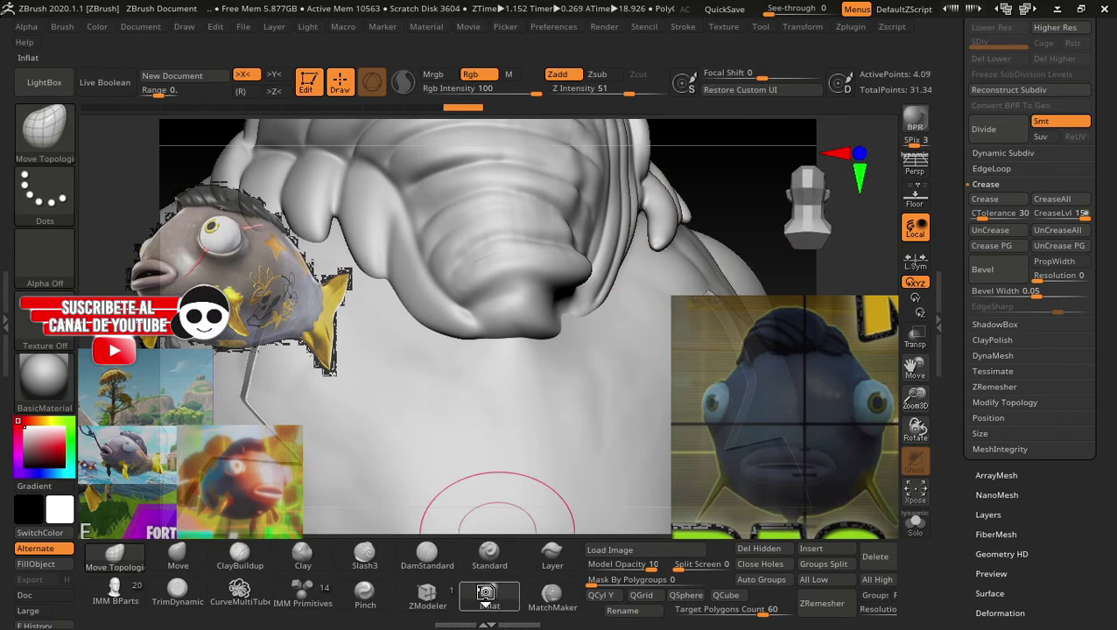
mouse_move(595, 285)
mouse_down()
mouse_move(574, 317)
mouse_move(586, 261)
mouse_up()
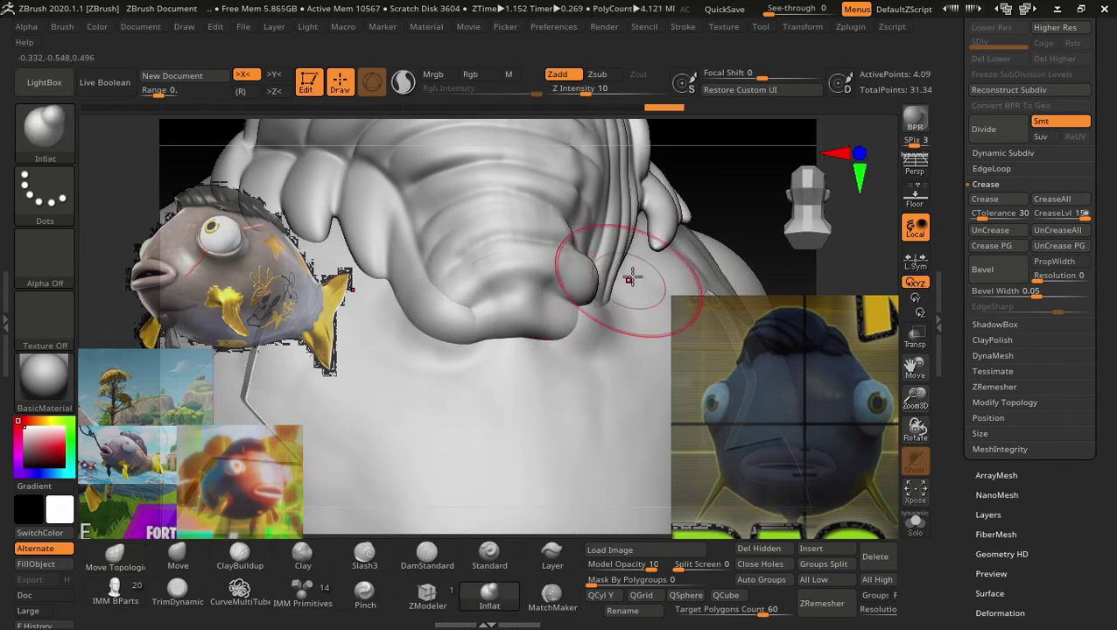
mouse_move(722, 186)
mouse_down()
mouse_move(771, 162)
mouse_move(573, 324)
mouse_up()
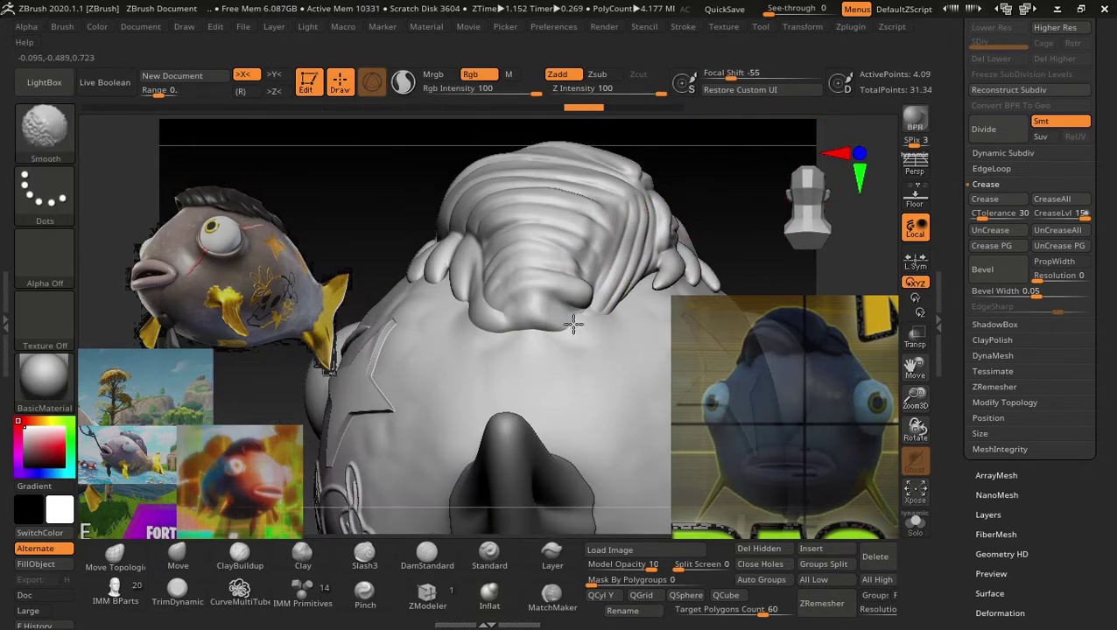
Pull the hair lobe further down over the head with the Move Topological brush.
drag(368, 175, 404, 157)
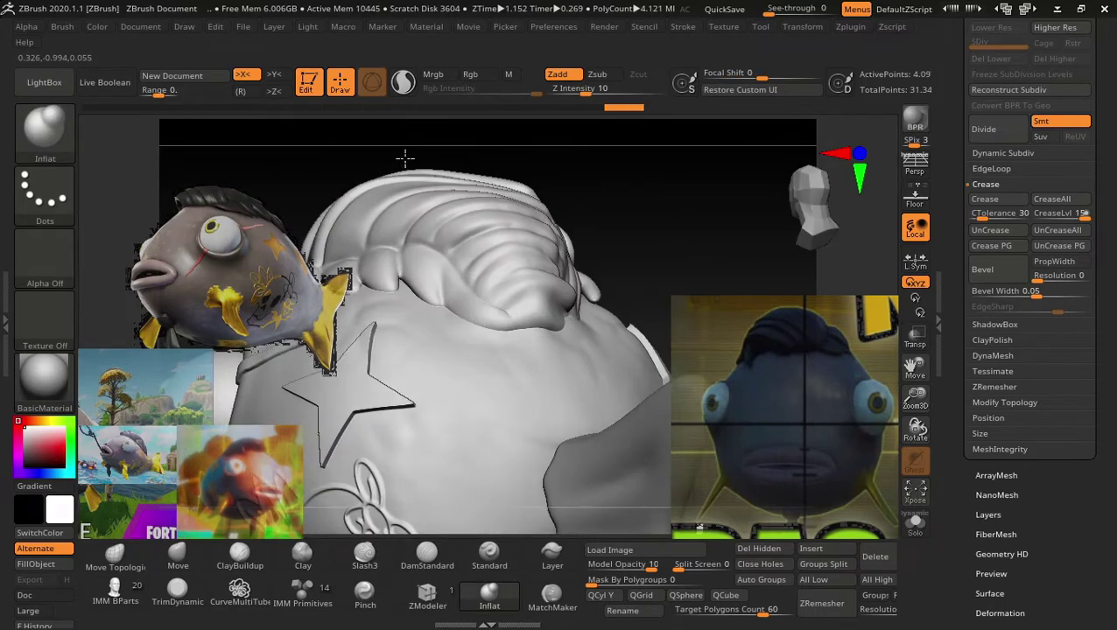
mouse_move(618, 187)
mouse_down()
mouse_move(662, 230)
mouse_move(462, 319)
mouse_move(417, 323)
mouse_up()
click(115, 556)
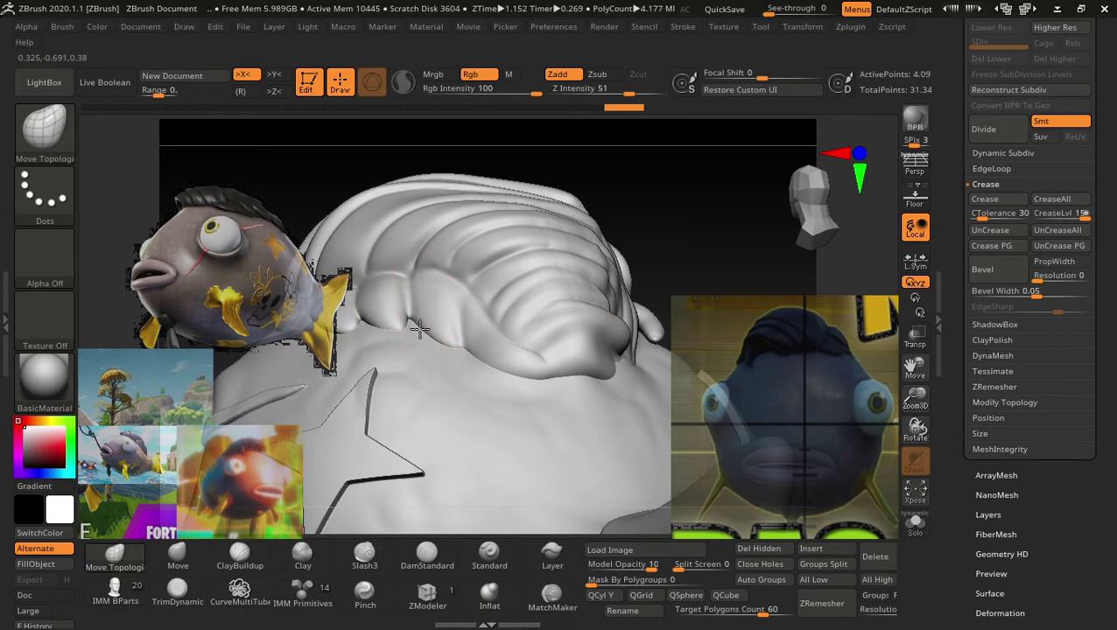
drag(623, 188, 560, 158)
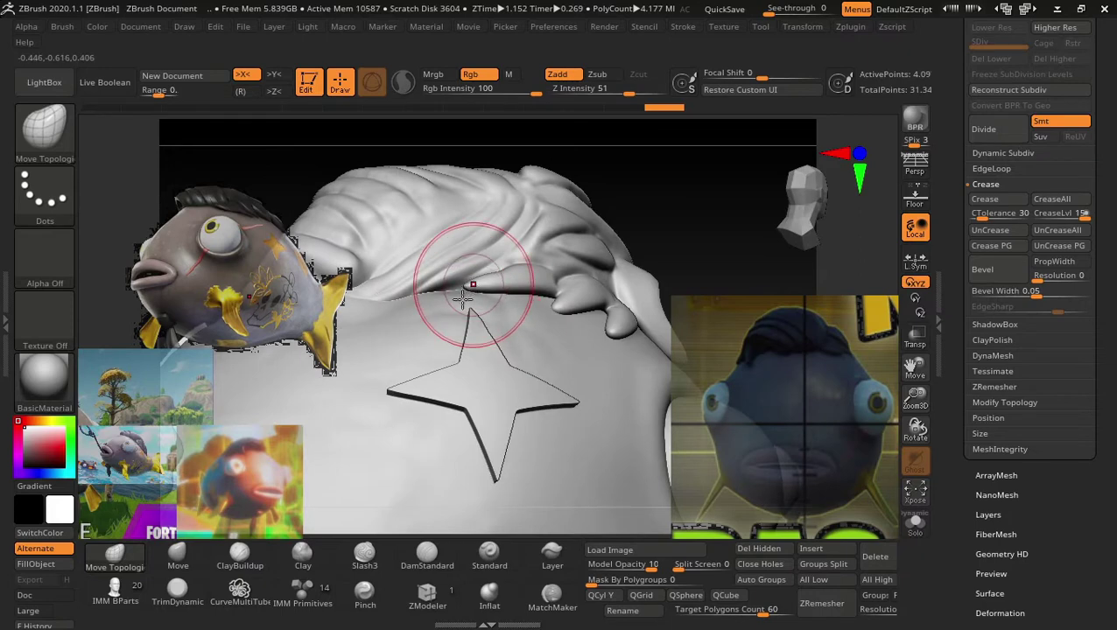
mouse_move(681, 182)
mouse_down()
mouse_move(683, 234)
mouse_move(473, 278)
mouse_move(472, 296)
mouse_up()
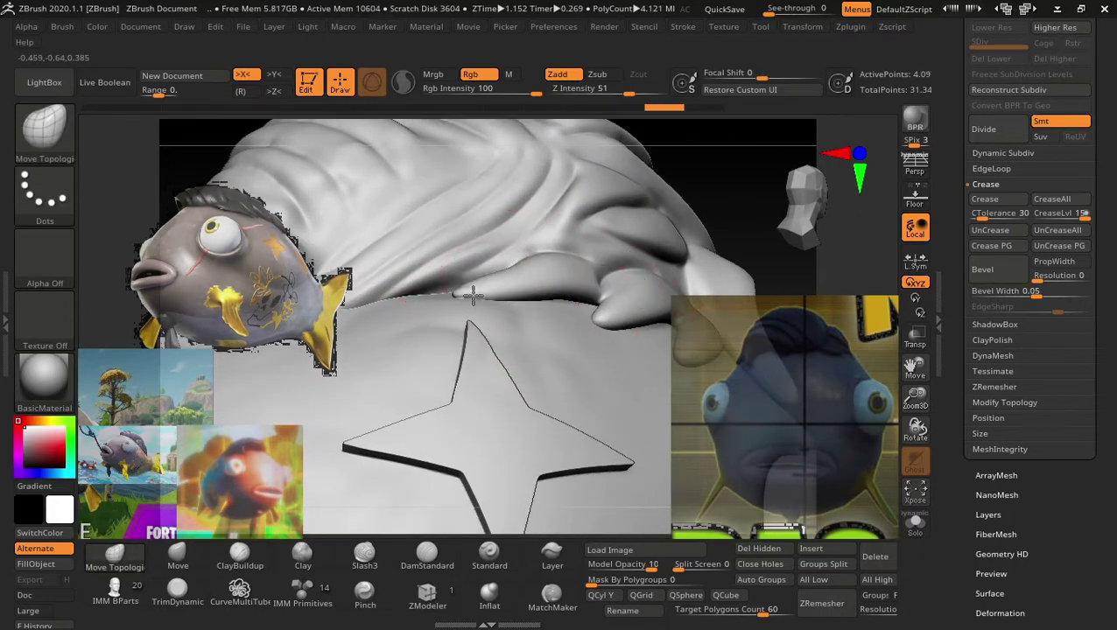
mouse_move(561, 274)
mouse_down()
mouse_move(617, 258)
mouse_move(489, 291)
mouse_move(579, 274)
mouse_move(589, 261)
mouse_up()
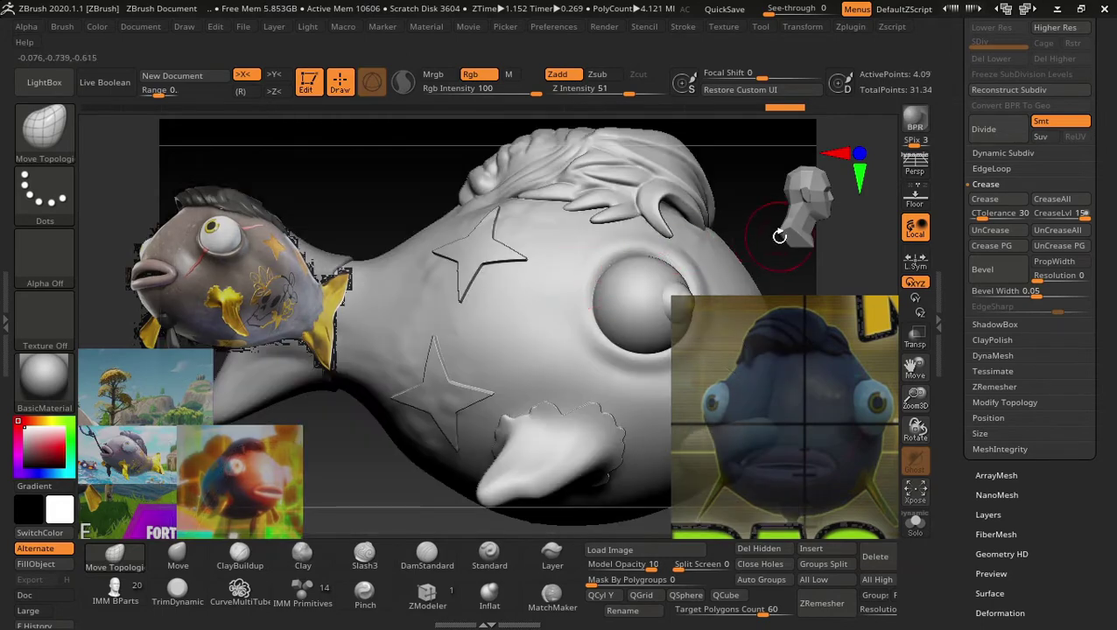
mouse_move(779, 236)
mouse_down()
mouse_move(716, 243)
mouse_move(761, 245)
mouse_move(717, 180)
mouse_move(703, 188)
mouse_move(693, 170)
mouse_move(680, 227)
mouse_move(697, 252)
mouse_move(691, 219)
mouse_up()
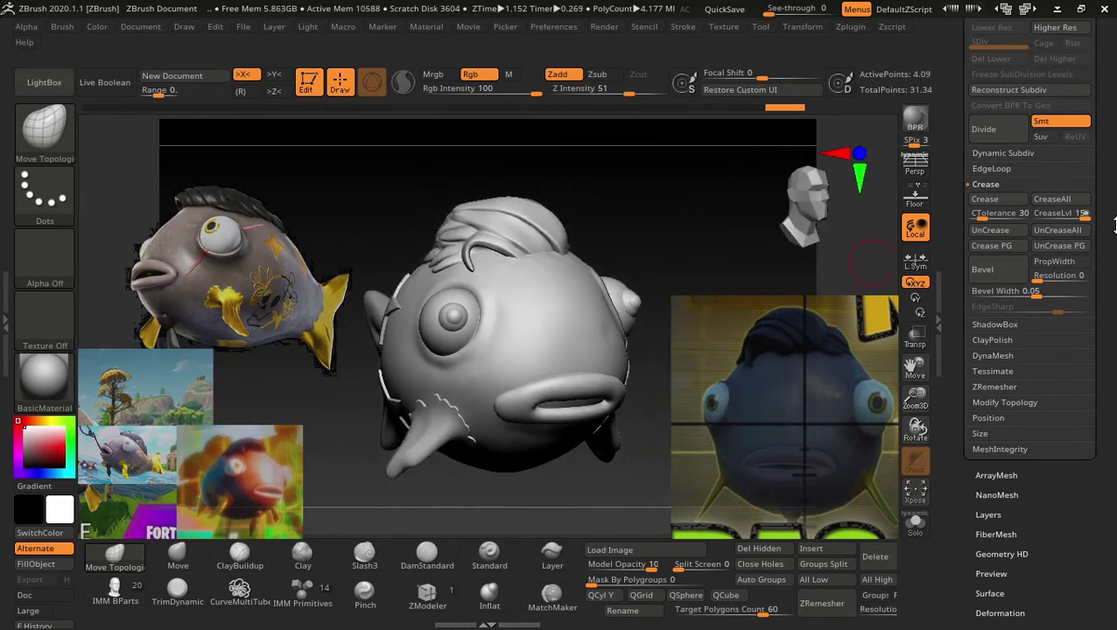
MergeDown the two hair strand subtools into one and confirm the merge.
scroll(1113, 322, up, 5)
click(990, 274)
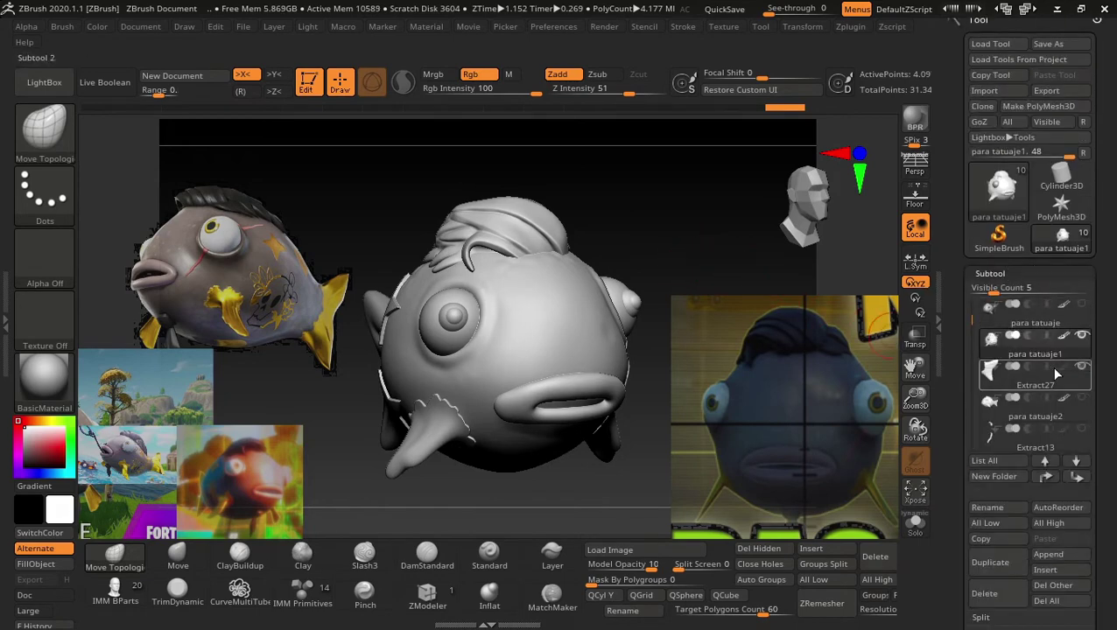
scroll(1113, 289, down, 3)
scroll(1114, 268, down, 3)
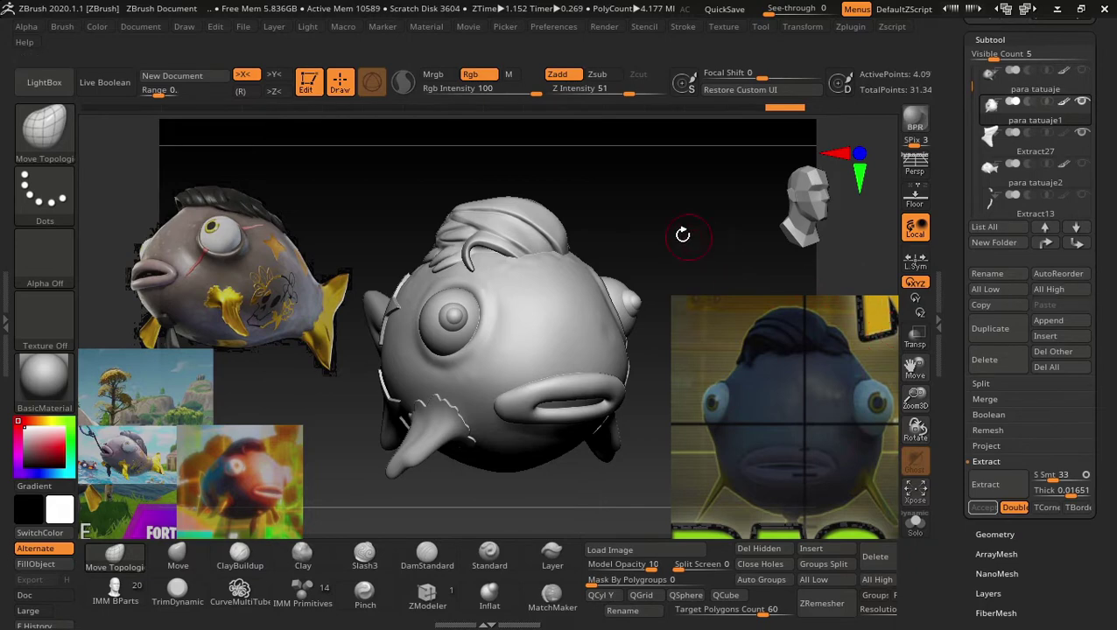
scroll(1114, 271, down, 2)
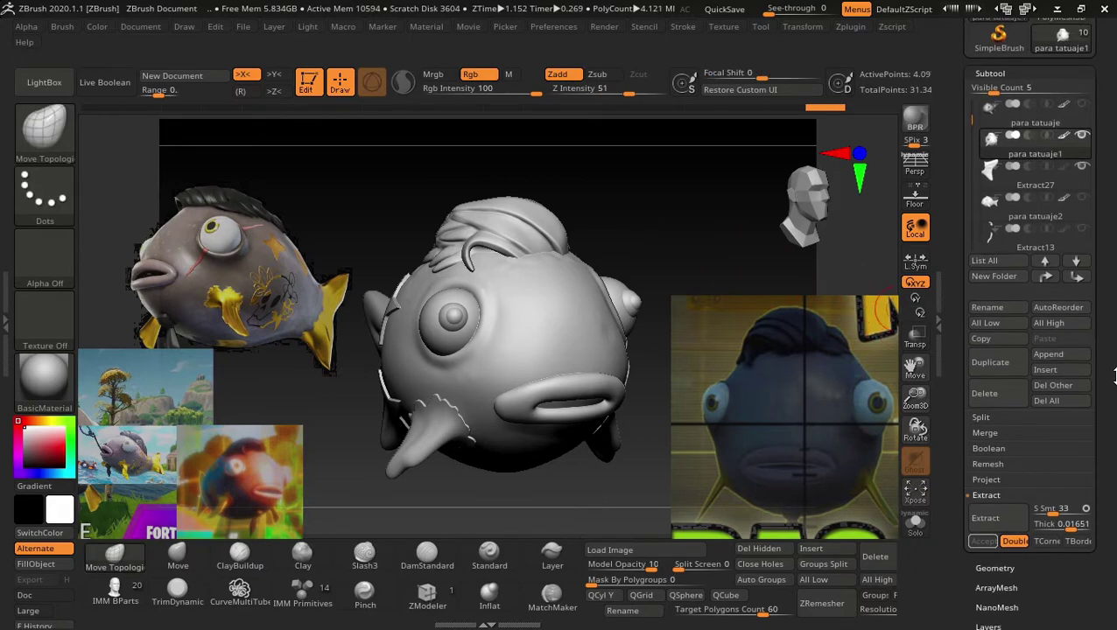
scroll(1114, 271, down, 2)
click(984, 312)
click(1002, 325)
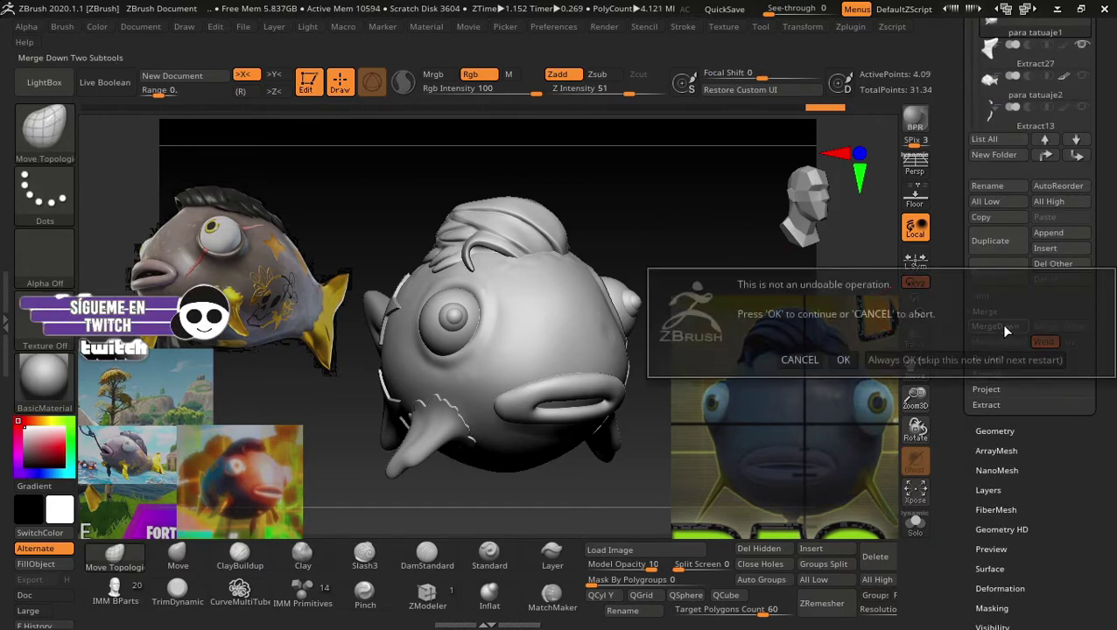
click(842, 356)
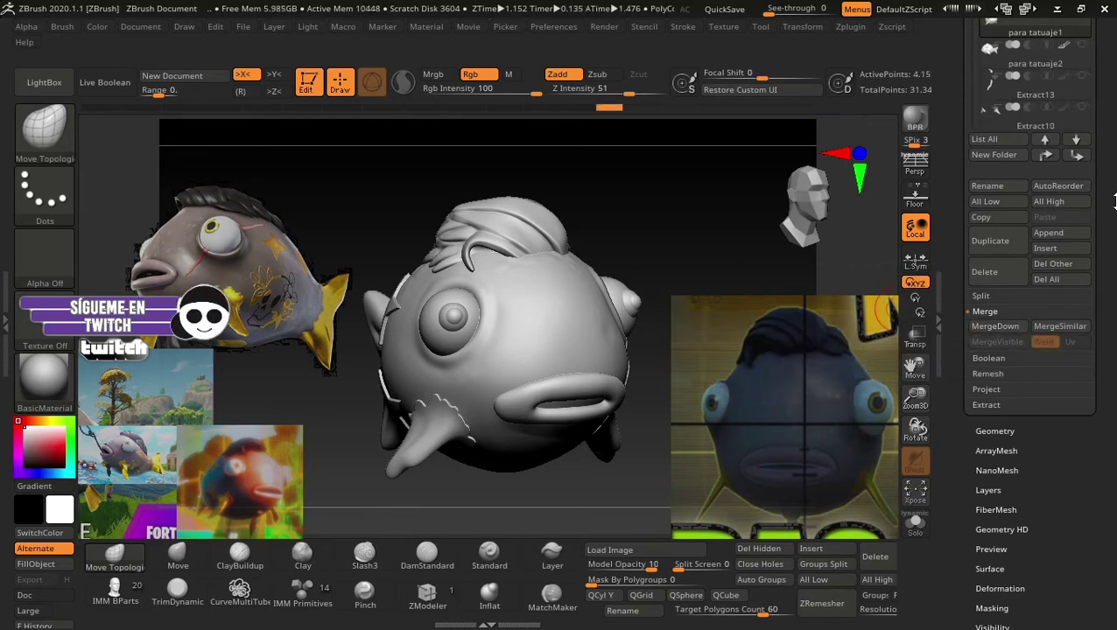
Duplicate the merged hair piece as the new subtool para tatuaje2_1.
scroll(1113, 263, up, 5)
drag(701, 239, 691, 239)
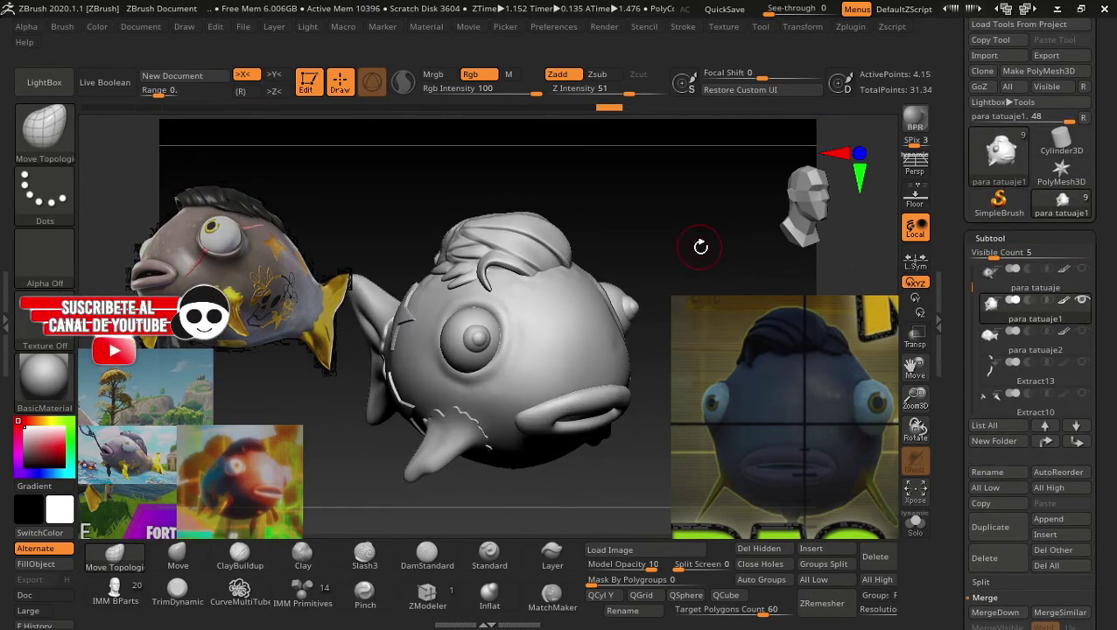
scroll(1115, 344, down, 2)
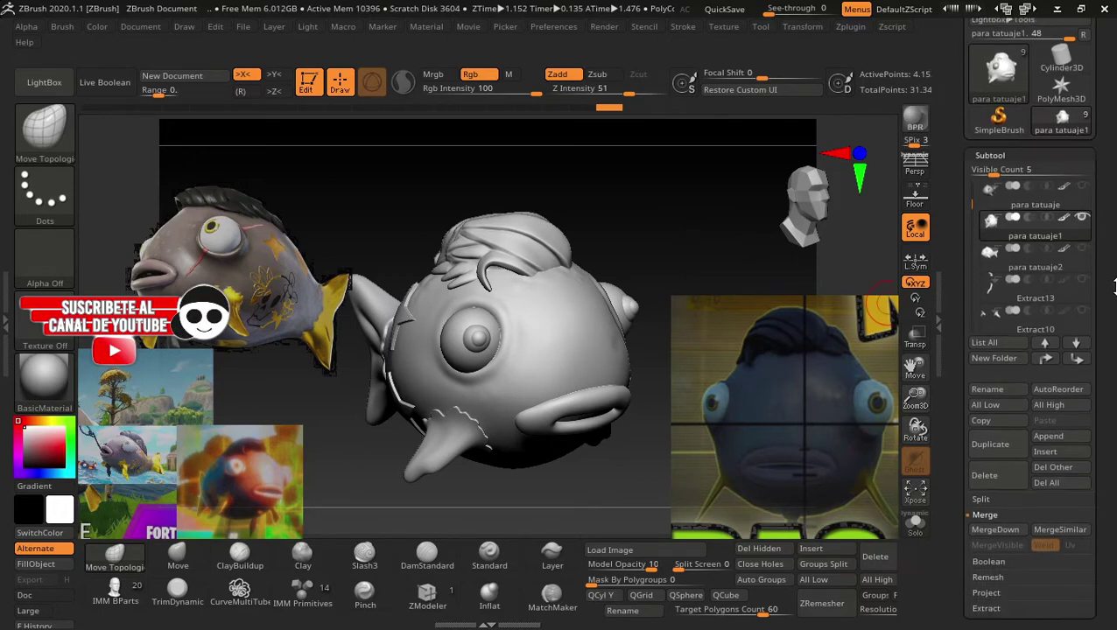
click(1005, 425)
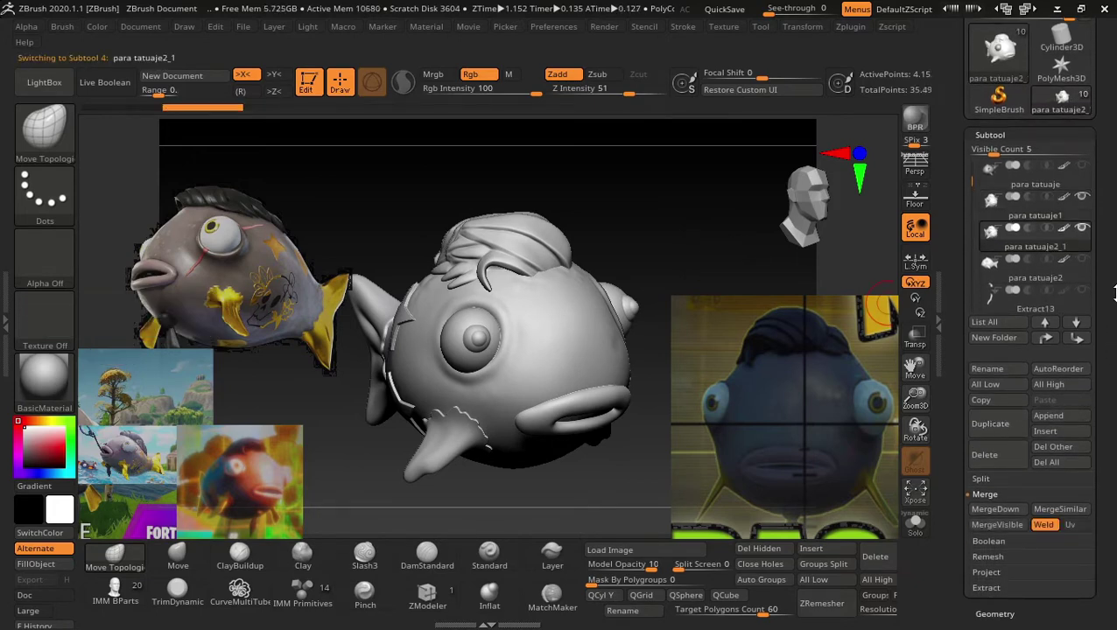
scroll(1115, 298, up, 1)
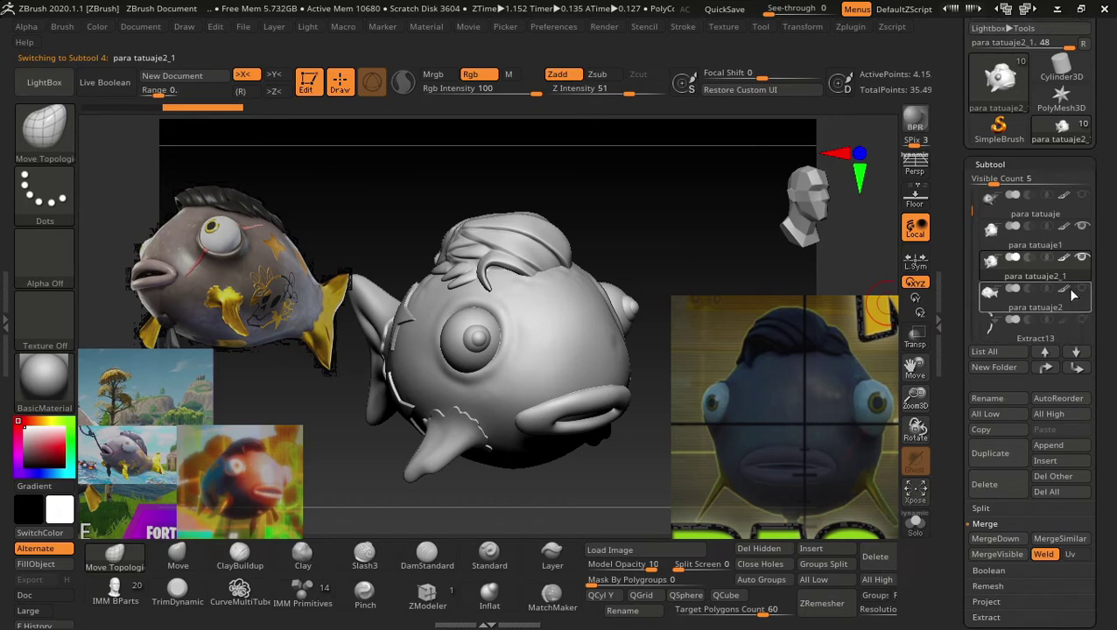
mouse_move(752, 294)
mouse_down()
mouse_move(643, 256)
mouse_move(666, 300)
mouse_up()
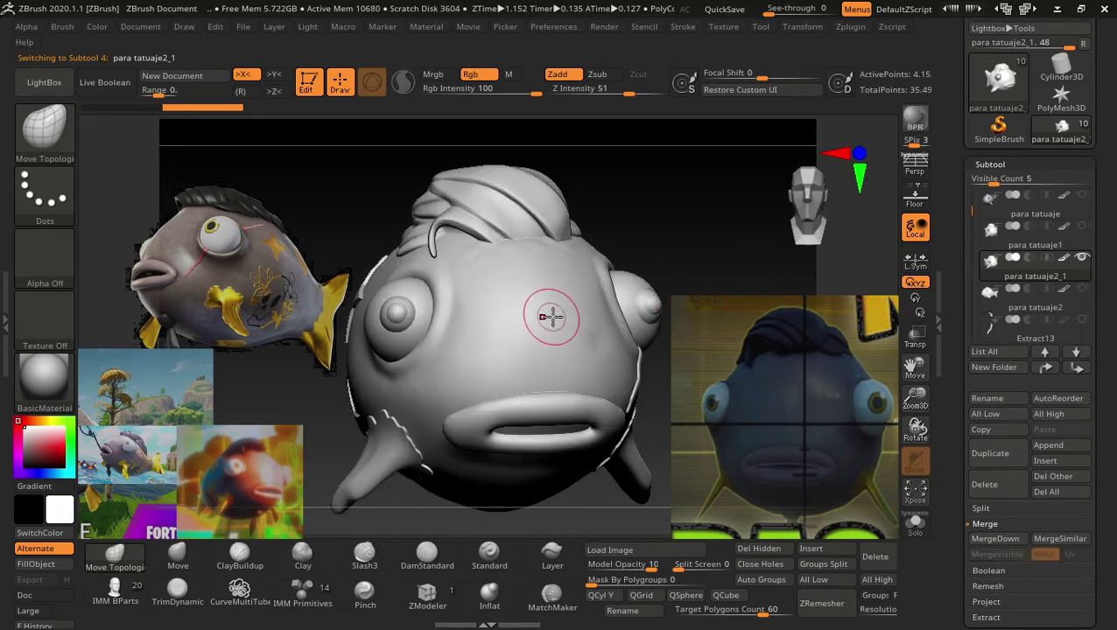
In Geometry > DynaMesh, raise the Resolution slider from 1992 to 3032.
key(shift+f)
key(shift+f)
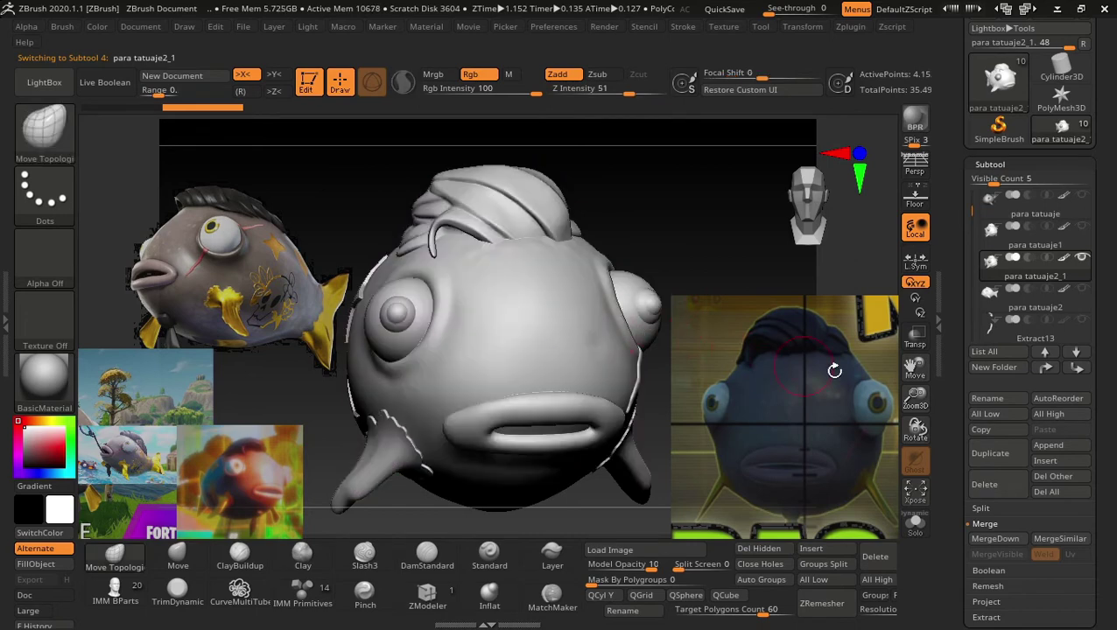
scroll(1115, 376, down, 5)
scroll(1114, 315, down, 5)
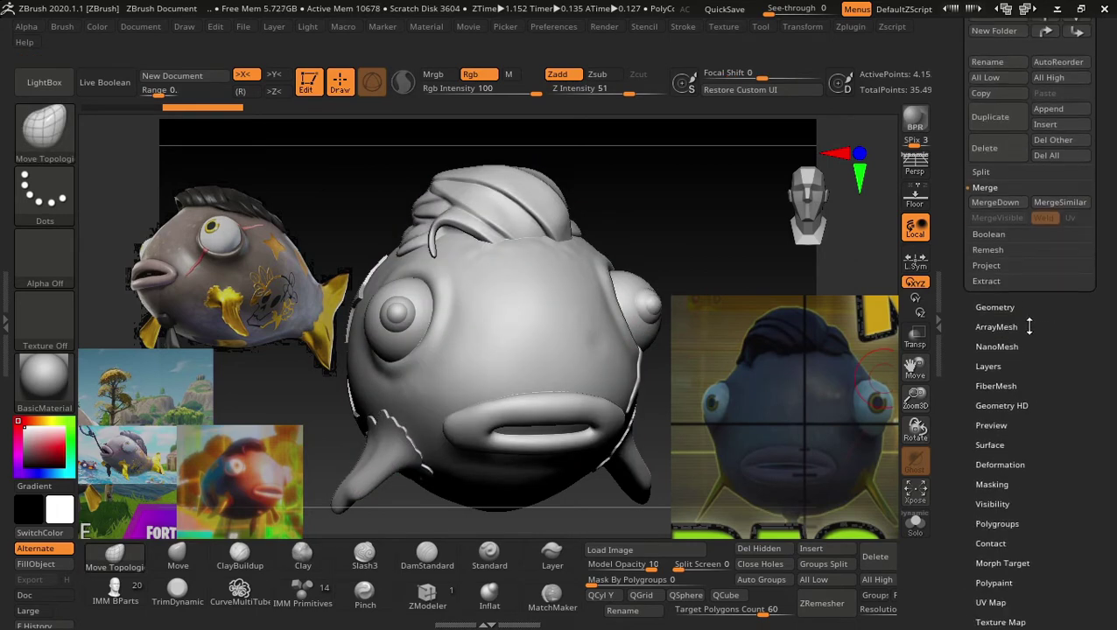
click(994, 308)
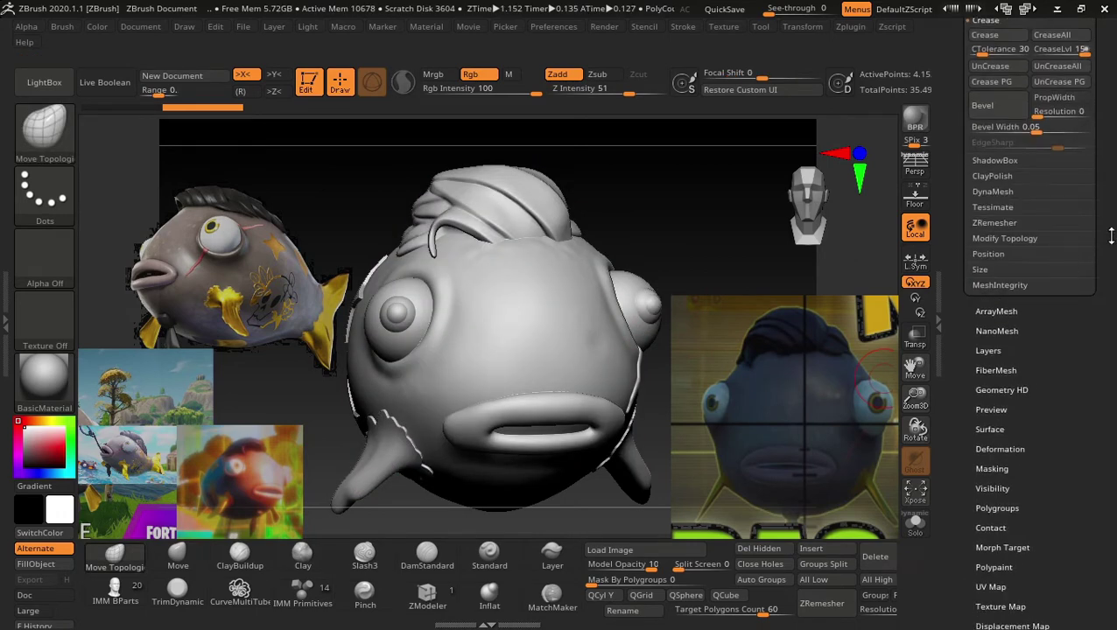
scroll(1114, 262, down, 1)
drag(1114, 277, 1114, 249)
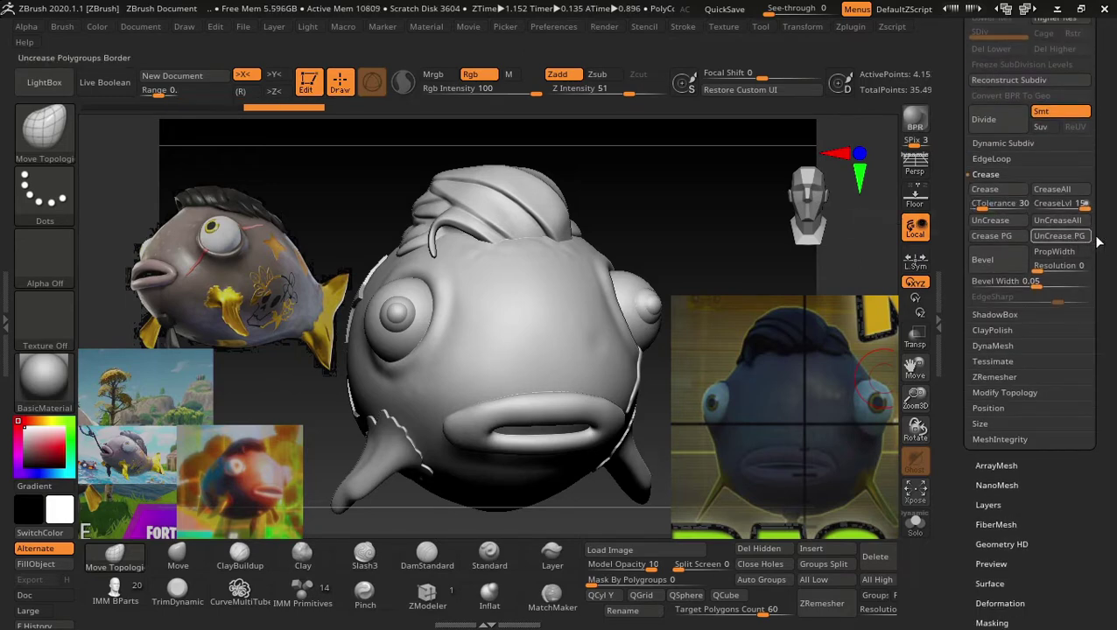
click(993, 346)
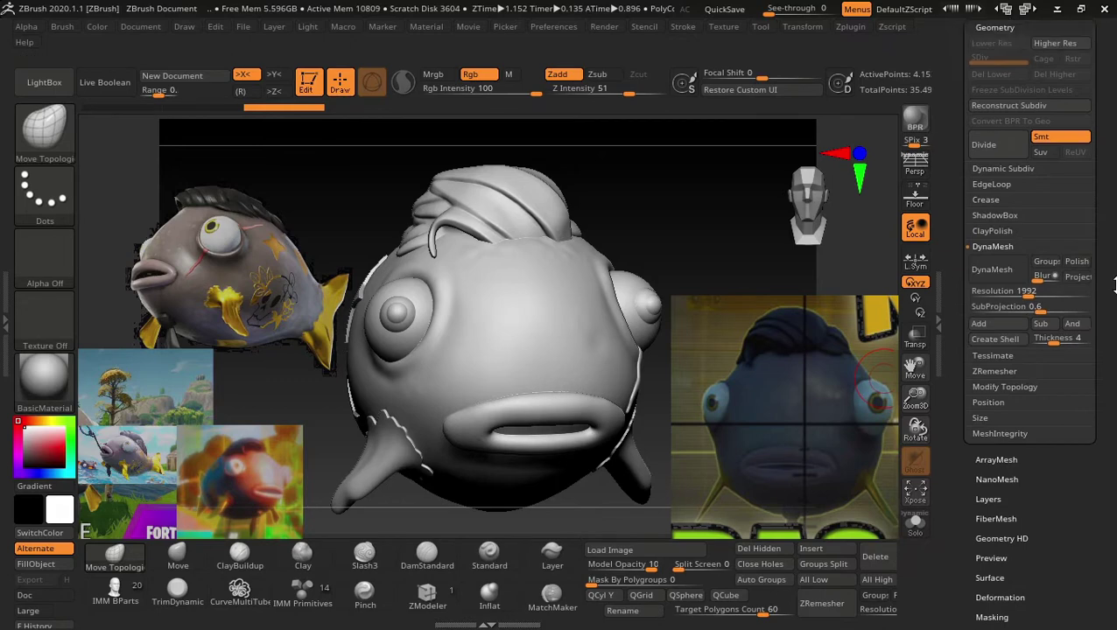
drag(1033, 311, 1057, 309)
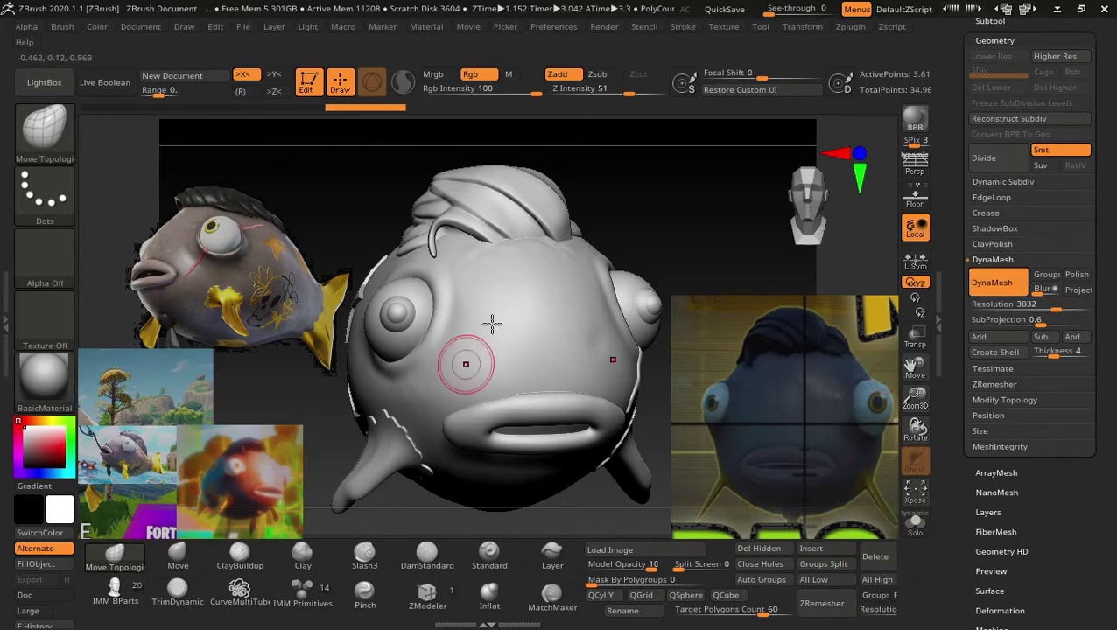
DynaMesh the subtool at resolution 3032, then reshape the ridge on the tail fin.
click(991, 282)
mouse_move(759, 243)
mouse_down()
mouse_move(503, 202)
mouse_move(554, 141)
mouse_up()
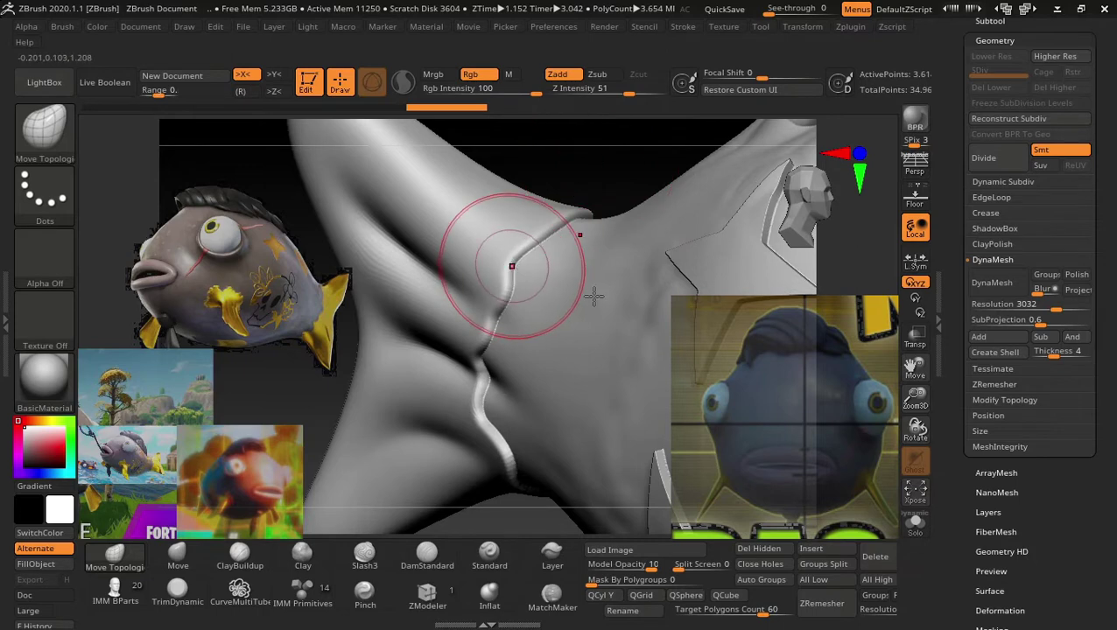
drag(593, 297, 603, 294)
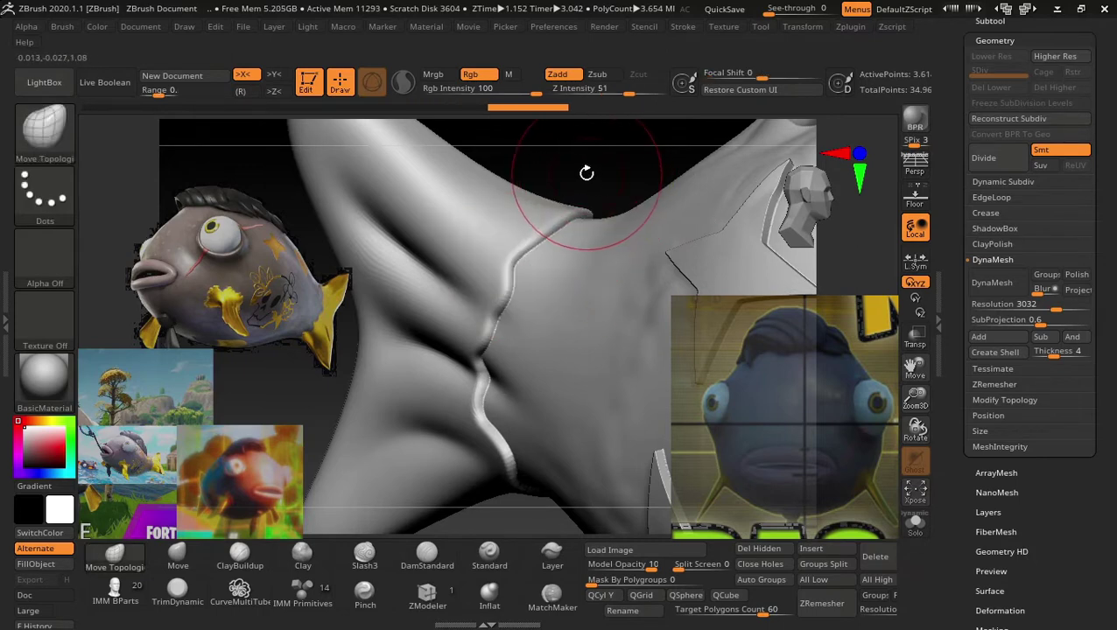
mouse_move(586, 172)
mouse_down()
mouse_move(547, 141)
mouse_move(464, 224)
mouse_move(478, 147)
mouse_move(606, 188)
mouse_move(538, 162)
mouse_move(598, 247)
mouse_move(552, 266)
mouse_move(532, 259)
mouse_move(612, 239)
mouse_move(611, 266)
mouse_move(661, 274)
mouse_move(568, 159)
mouse_move(633, 202)
mouse_move(700, 197)
mouse_move(612, 227)
mouse_move(685, 280)
mouse_move(675, 217)
mouse_move(670, 226)
mouse_move(691, 217)
mouse_up()
scroll(1115, 328, up, 5)
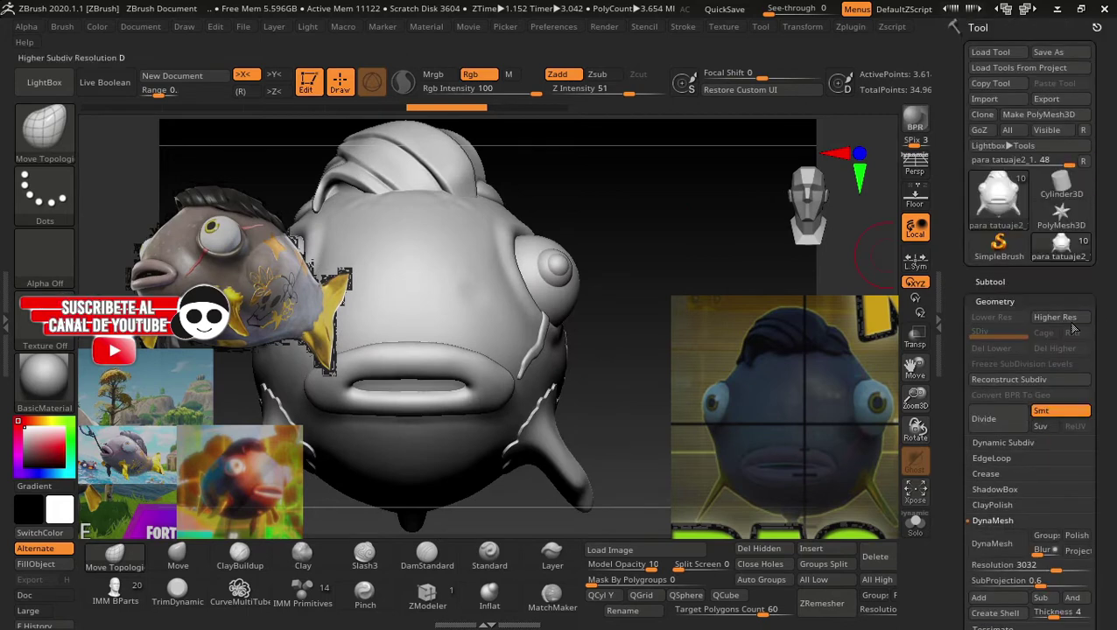
Expand the Subtool list, select the fish body subtool and scroll down toward Merge.
click(990, 281)
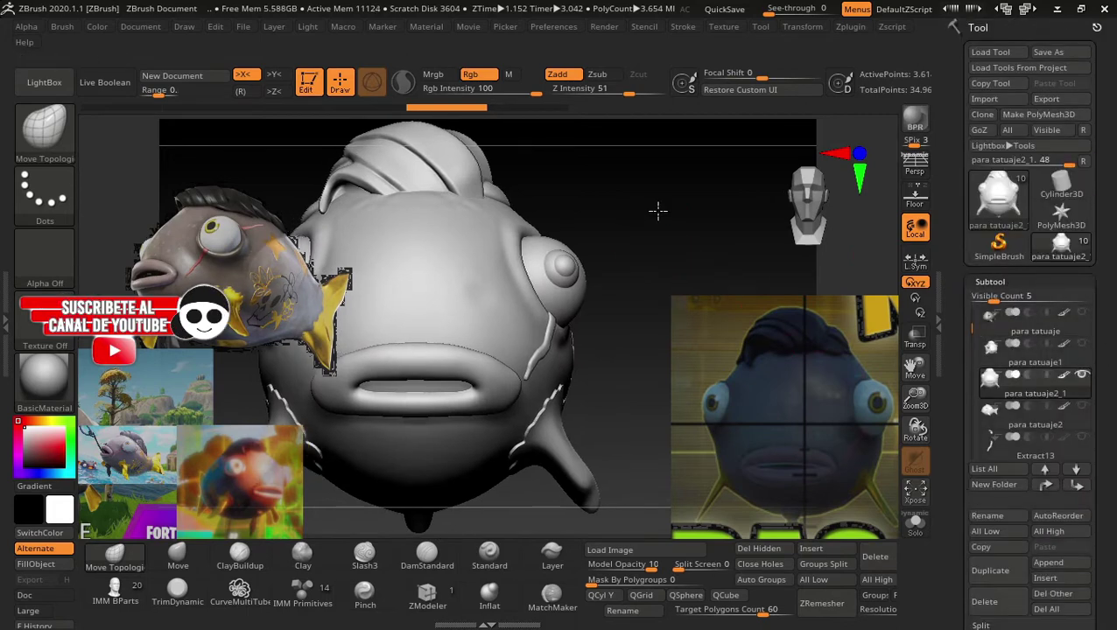
drag(652, 246, 803, 261)
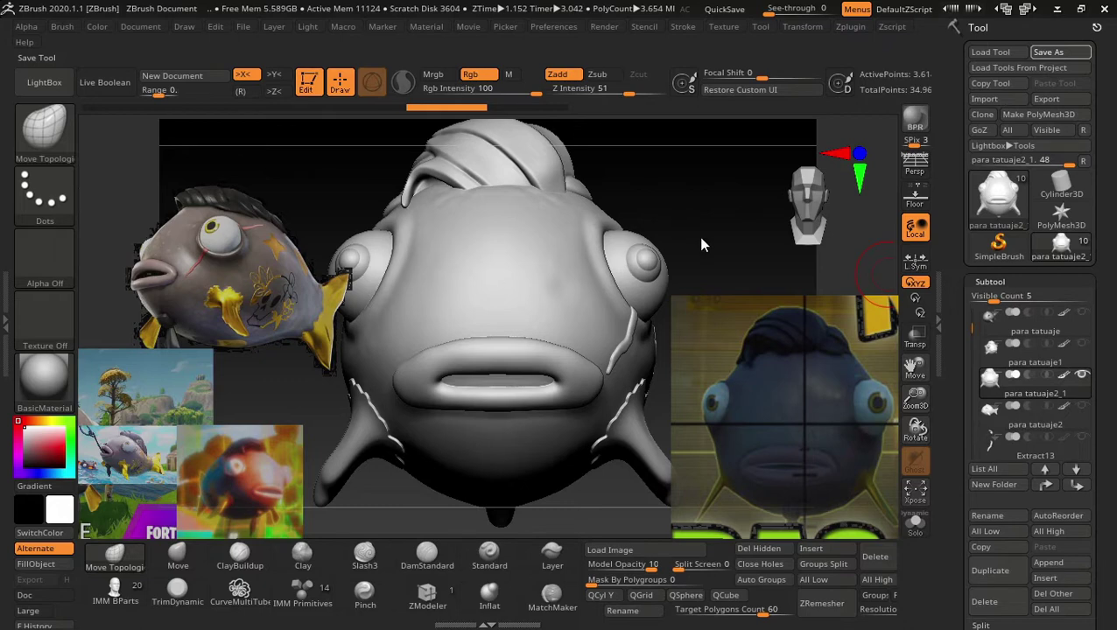
scroll(1114, 367, down, 1)
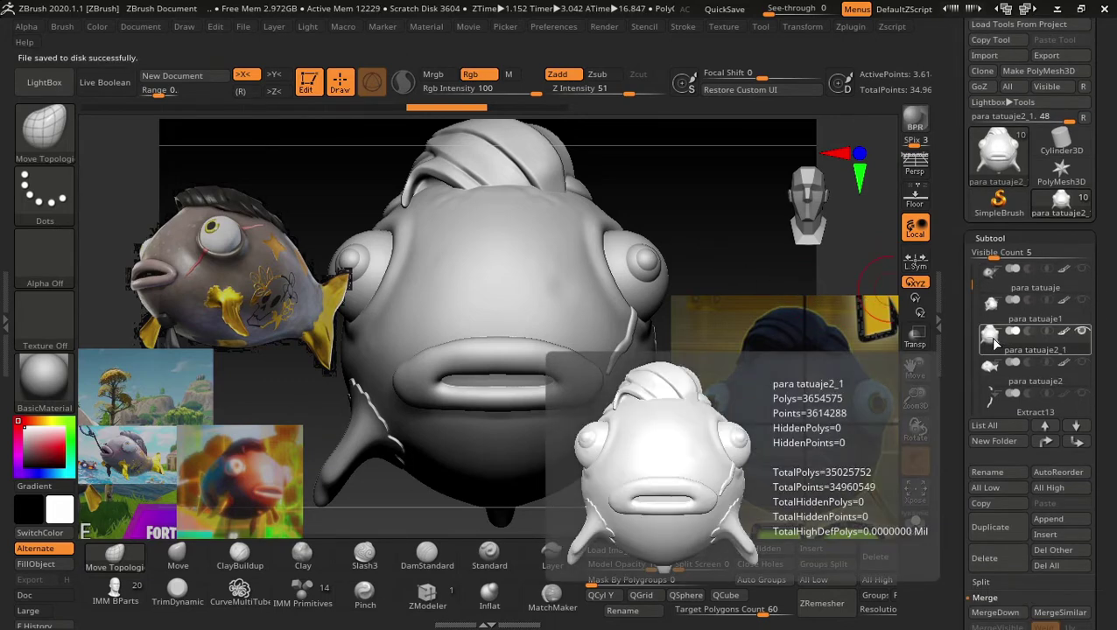
alt+click(582, 337)
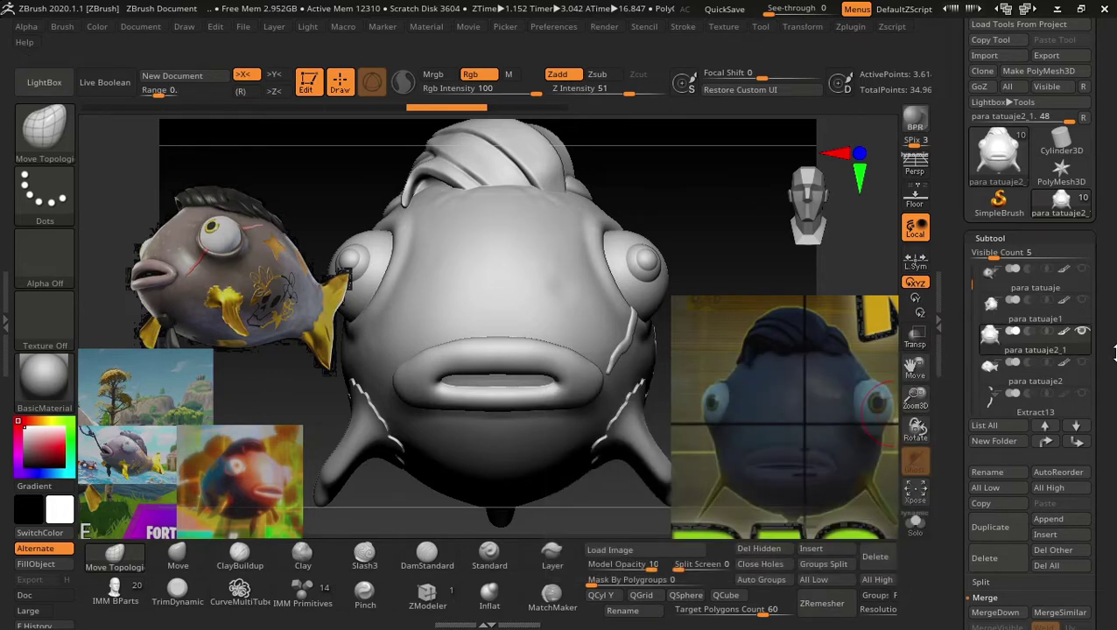
scroll(1114, 348, down, 1)
scroll(1114, 340, down, 1)
scroll(1113, 339, down, 1)
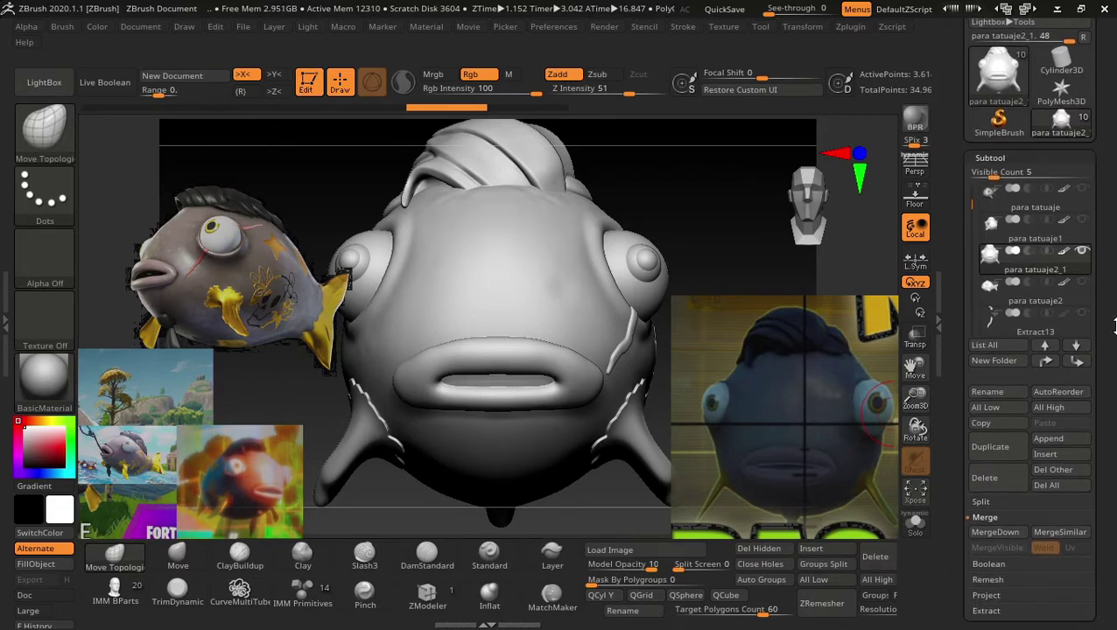
Duplicate para tatuaje2_1 and rename the copy 'final'.
click(1006, 441)
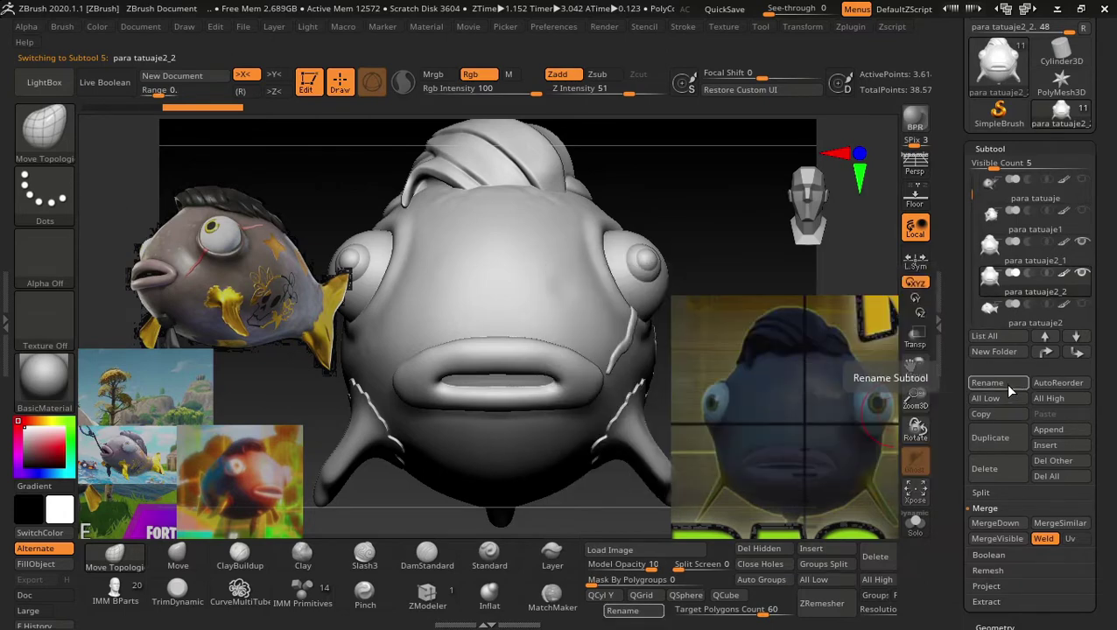
click(1015, 384)
text(fina)
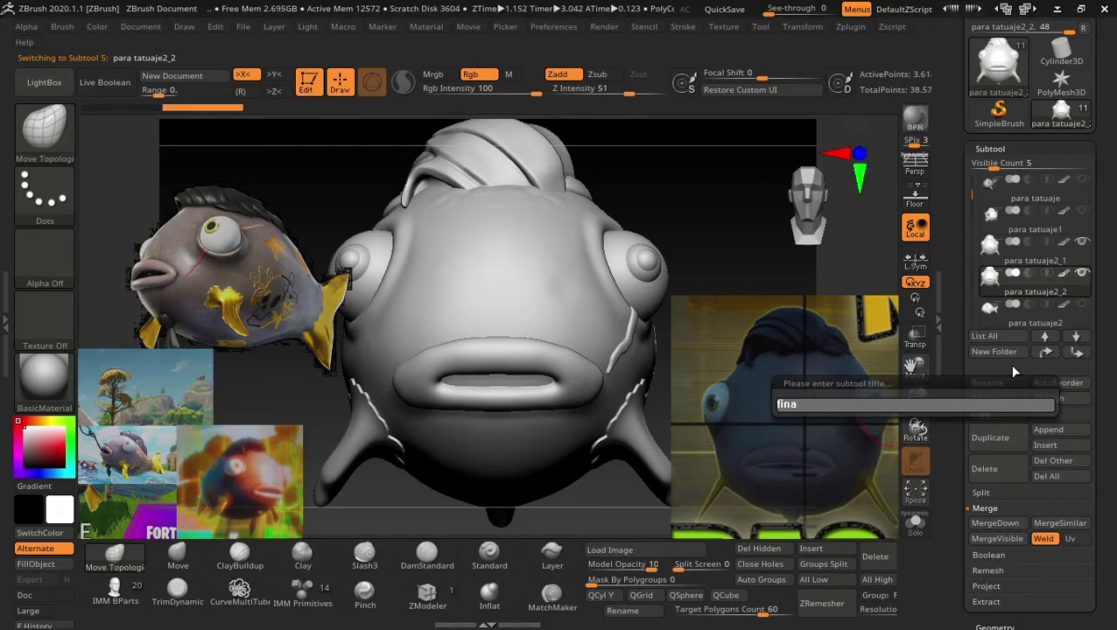
text(lnl)
key(Return)
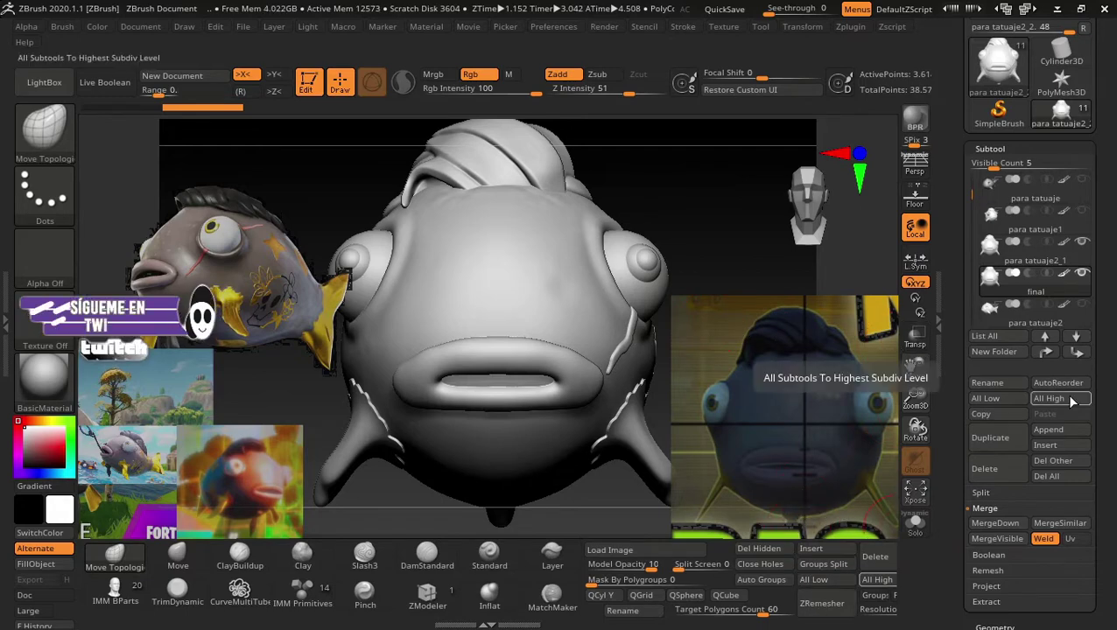
Scroll the Tool palette and expand the Crease settings.
scroll(1063, 385, down, 3)
scroll(1057, 350, down, 5)
scroll(1094, 263, down, 3)
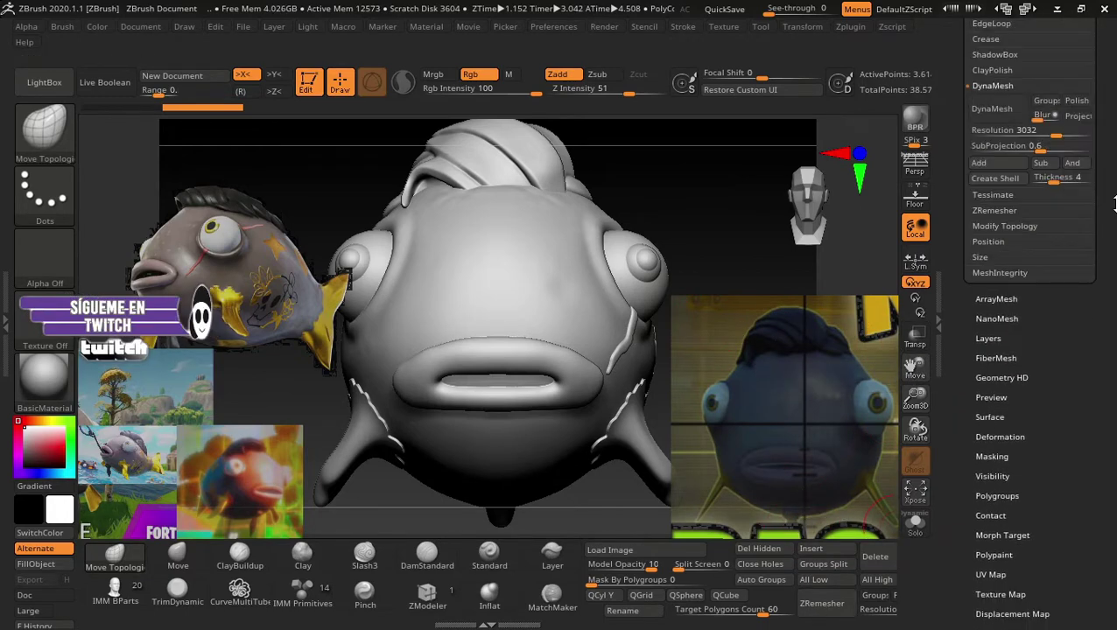
scroll(1114, 227, up, 3)
click(1005, 214)
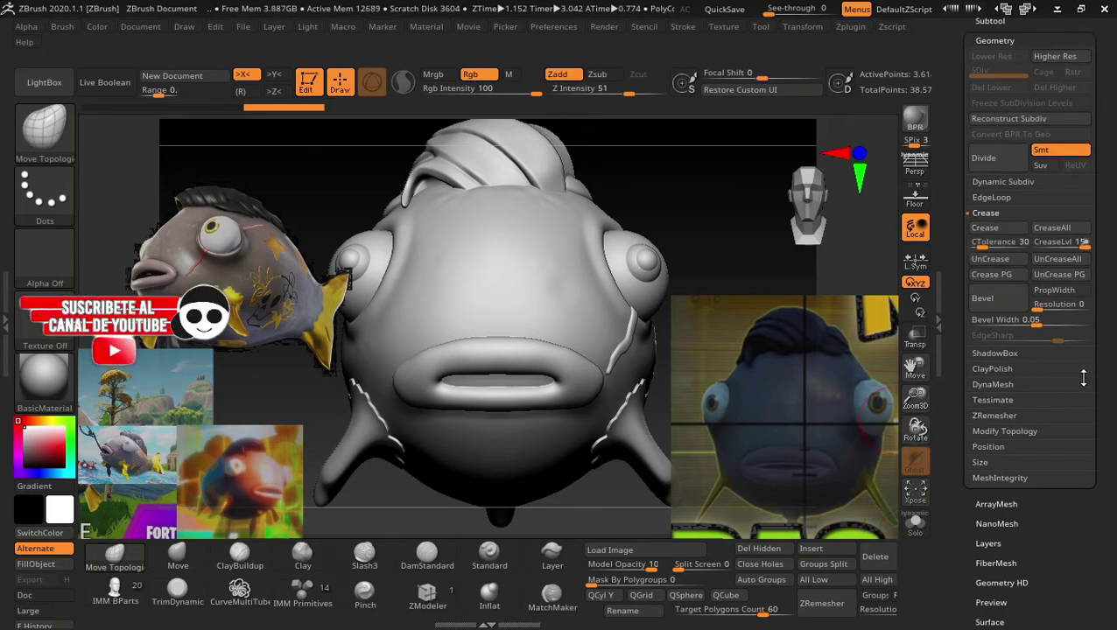
Run ZRemesher on the final subtool with Target Polygons Count 60.
scroll(1010, 346, down, 1)
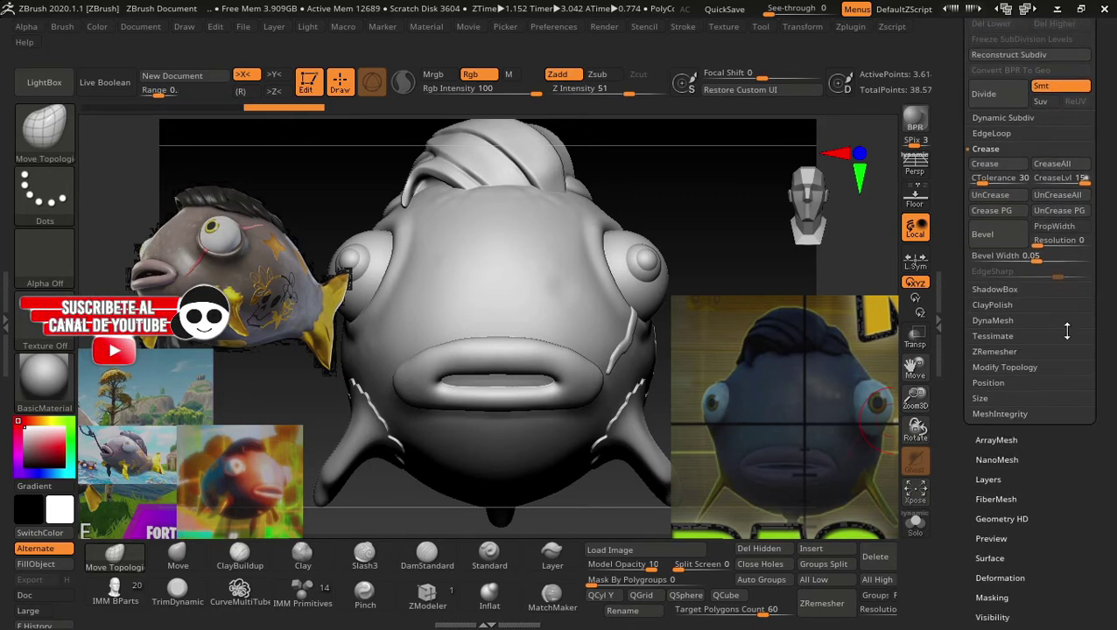
click(1010, 350)
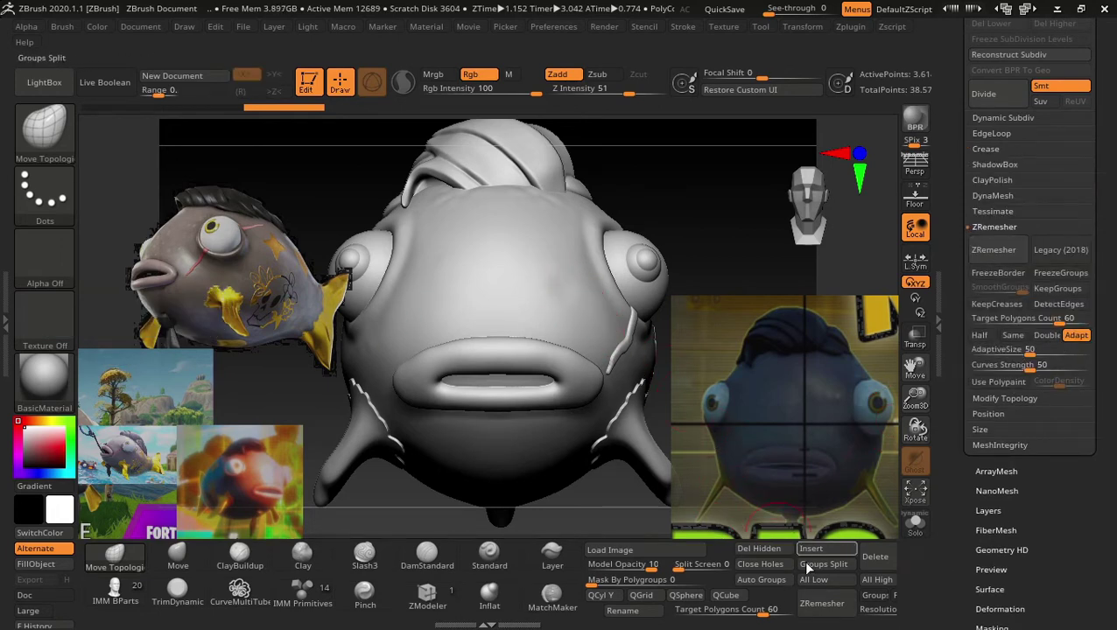
click(846, 609)
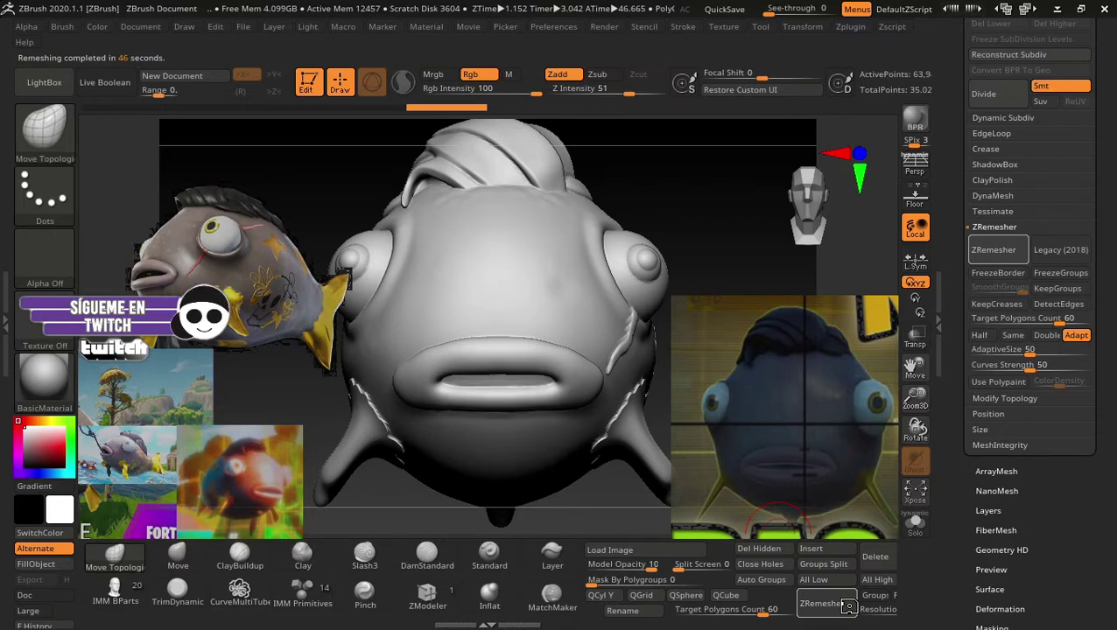
Hide the polyframe and solo the final subtool in the Subtool list.
key(shift+f)
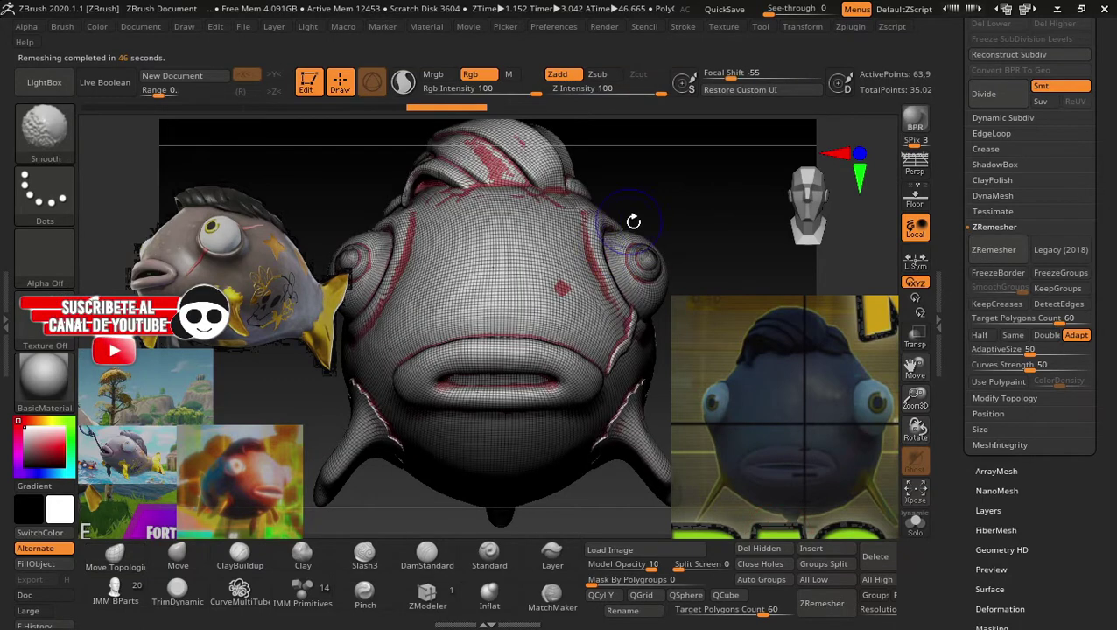
key(shift+f)
scroll(1114, 201, up, 1)
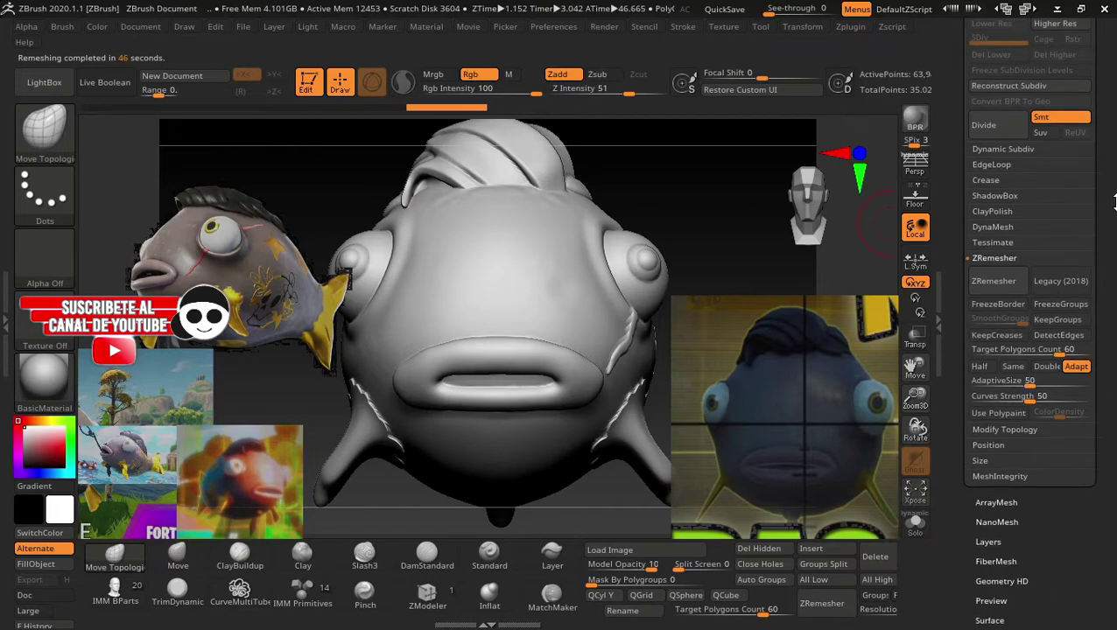
scroll(1113, 201, up, 5)
click(1003, 224)
mouse_move(1036, 275)
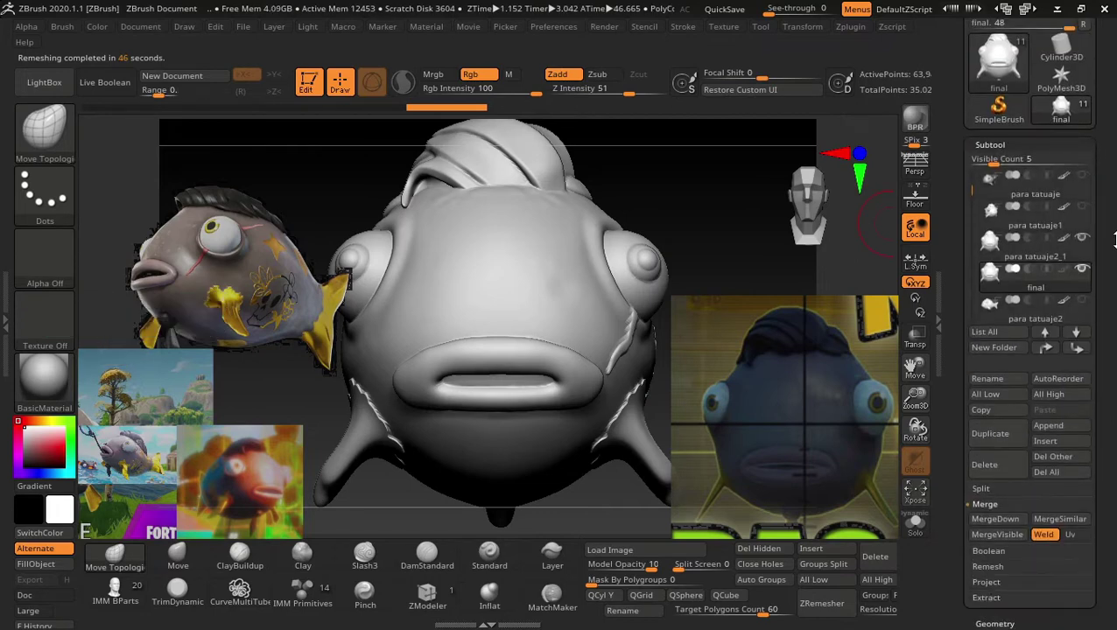
scroll(993, 262, down, 2)
click(990, 279)
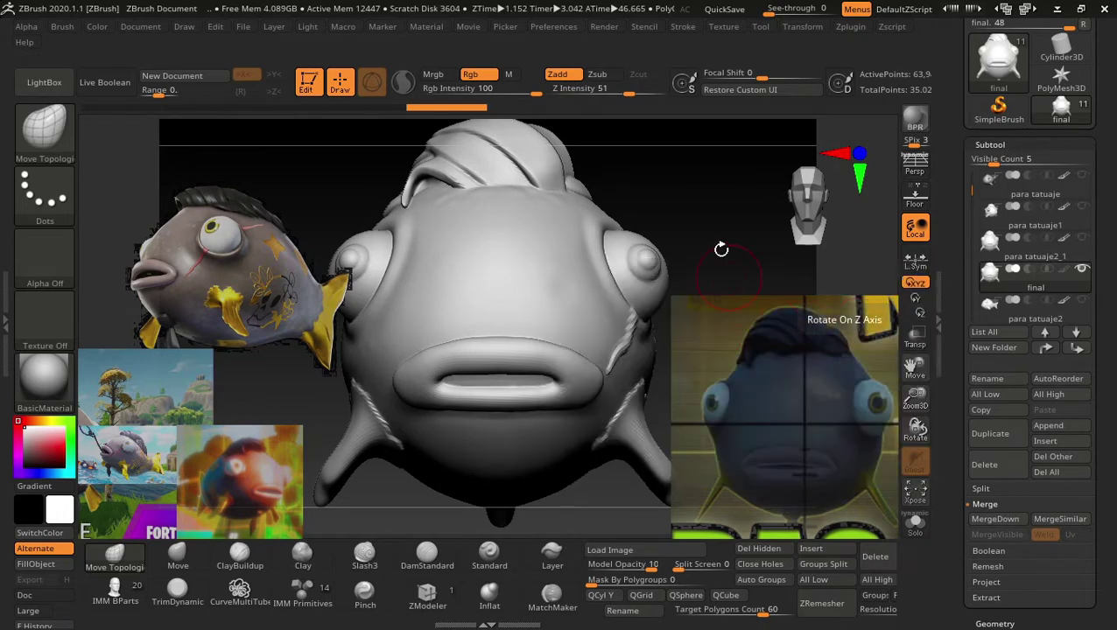
Inspect final from three-quarter and front views, then show the other subtools again.
mouse_move(718, 249)
mouse_down()
mouse_move(679, 215)
mouse_move(723, 269)
mouse_up()
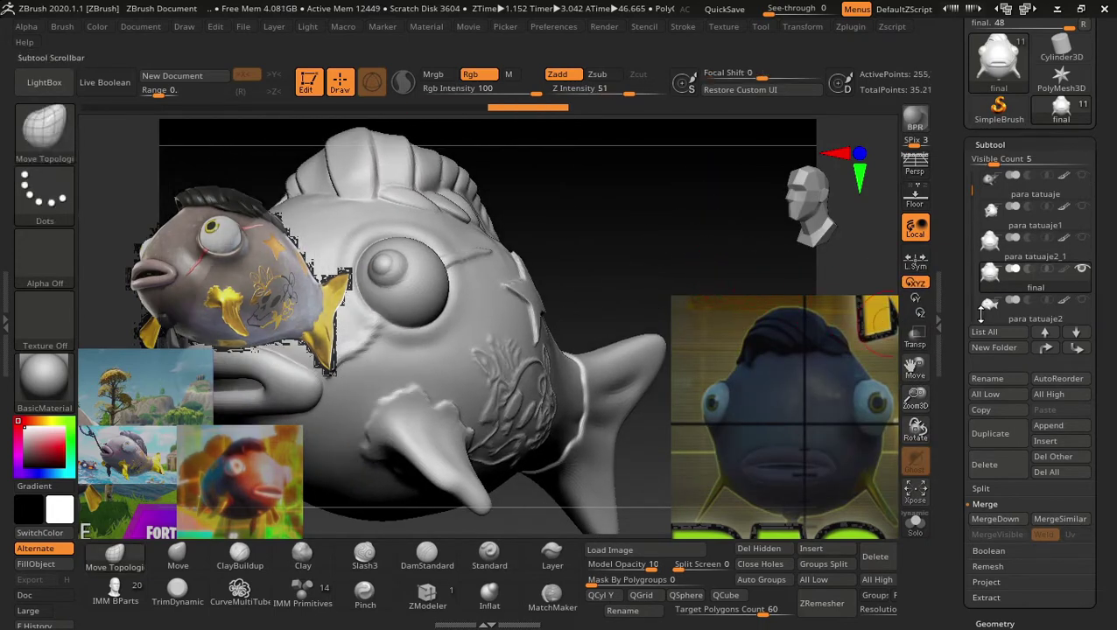
mouse_move(990, 272)
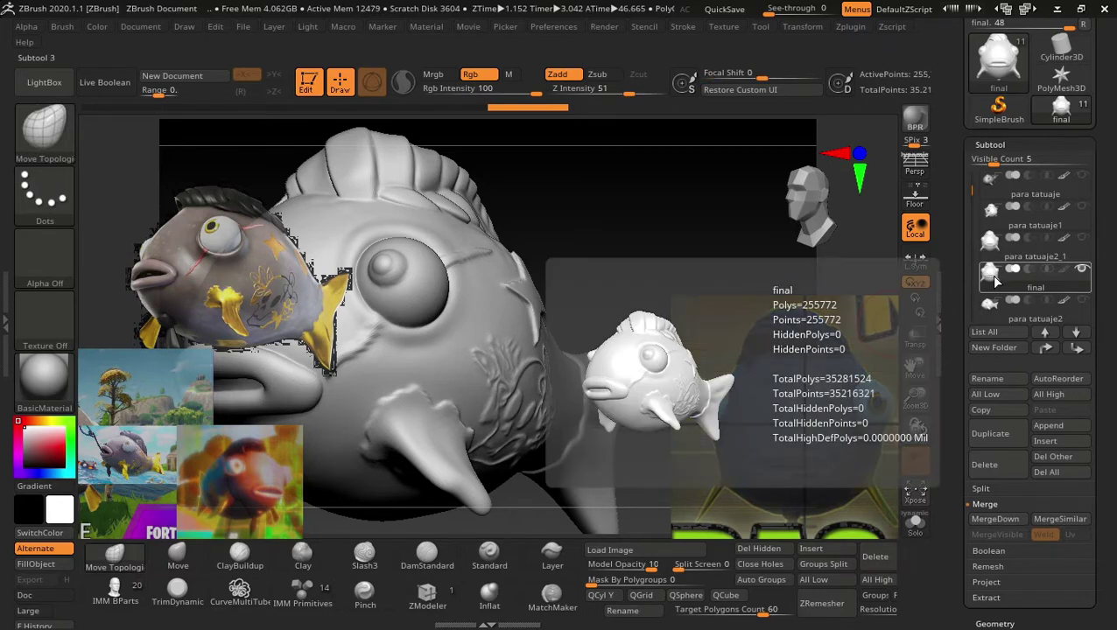
drag(875, 267, 960, 289)
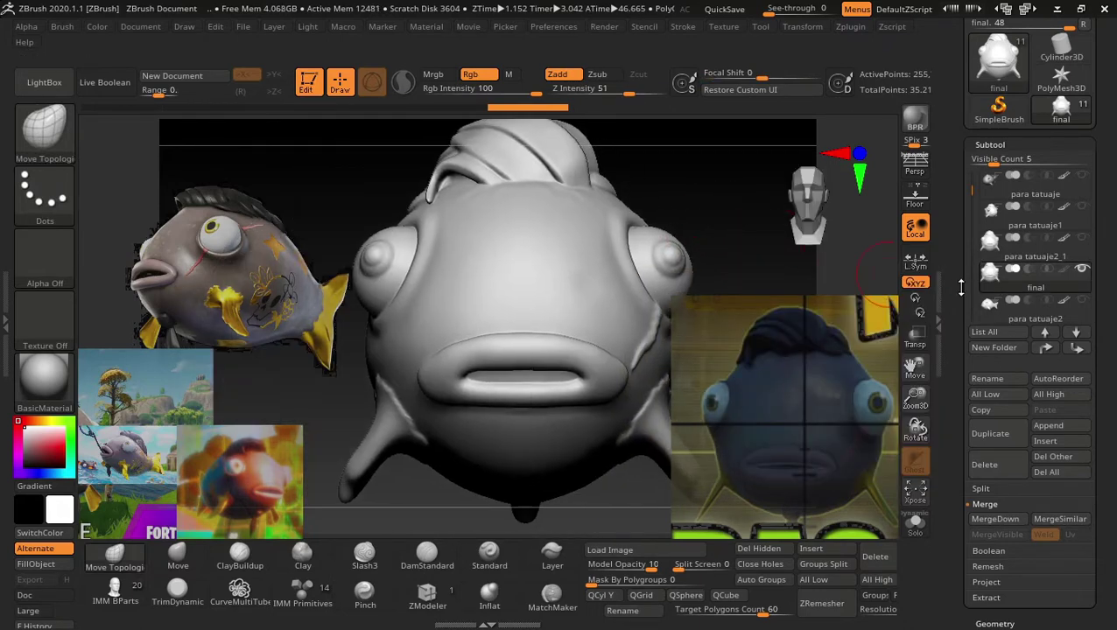
click(1088, 271)
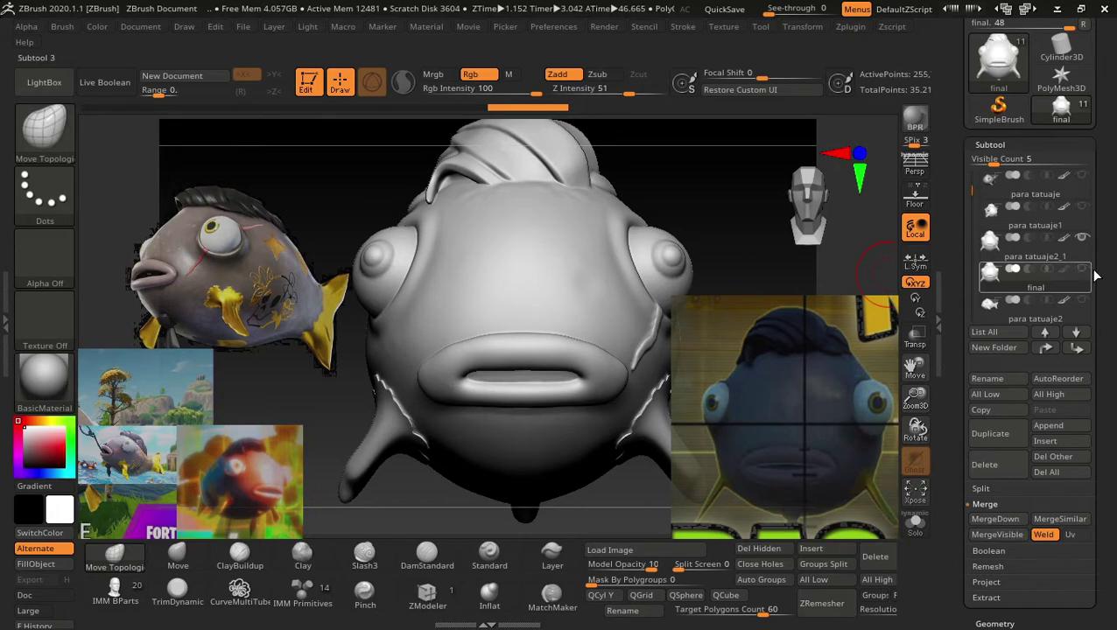
scroll(1032, 368, down, 5)
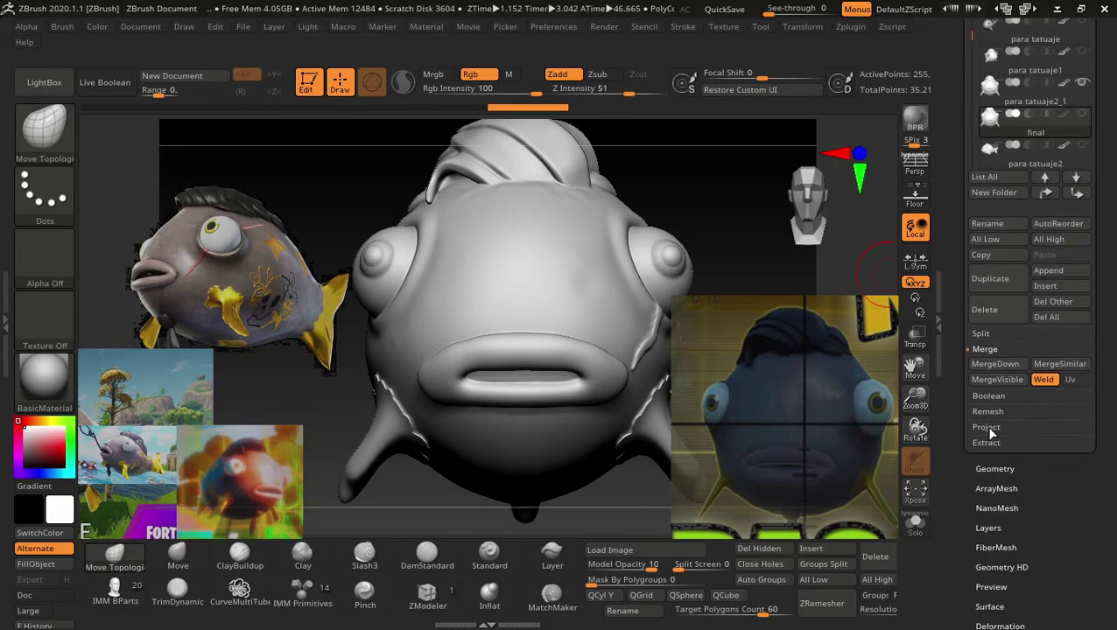
Project detail from all other subtools onto the final subtool.
click(989, 427)
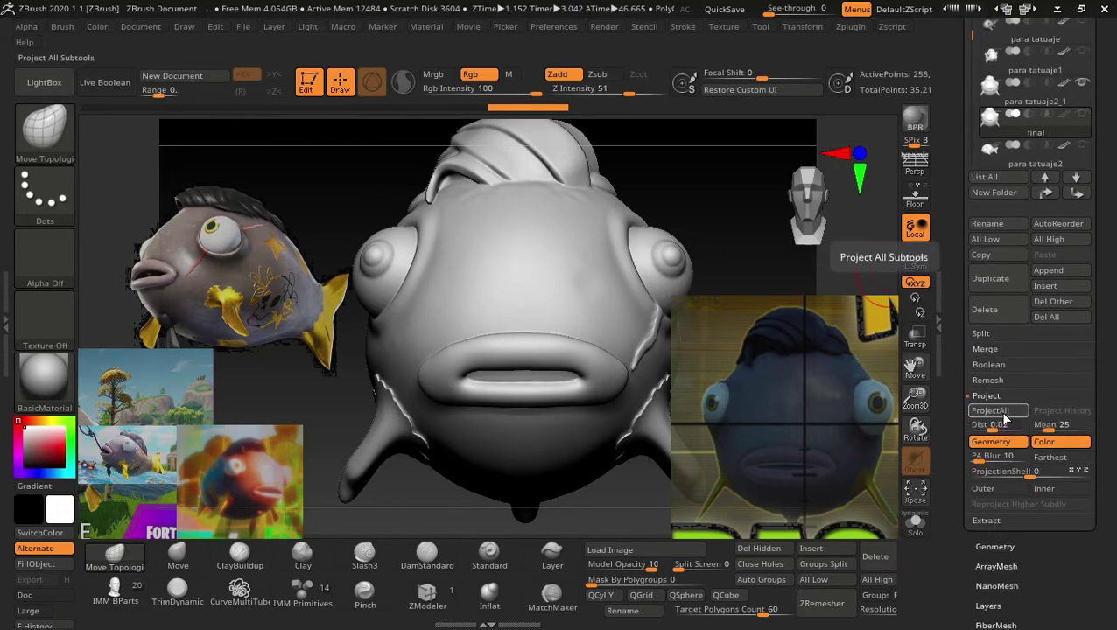
click(1004, 418)
click(795, 443)
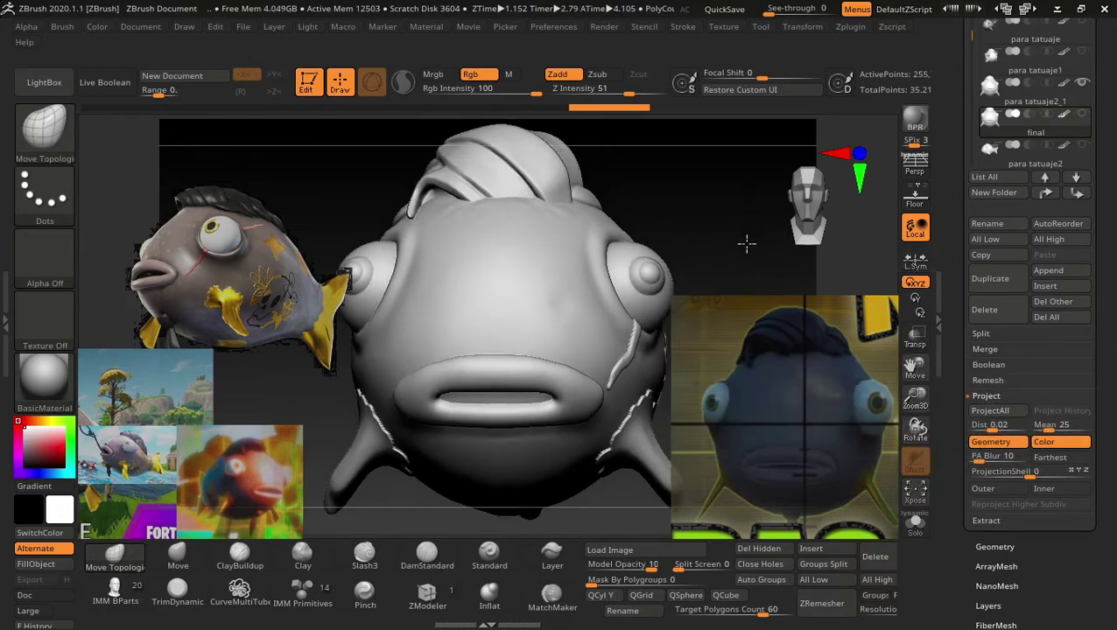
Project the mesh detail onto final again and turn the fish to show its top fins.
mouse_move(747, 244)
mouse_down()
mouse_move(723, 254)
mouse_move(691, 219)
mouse_move(805, 254)
mouse_up()
scroll(1028, 262, up, 1)
scroll(1029, 245, up, 2)
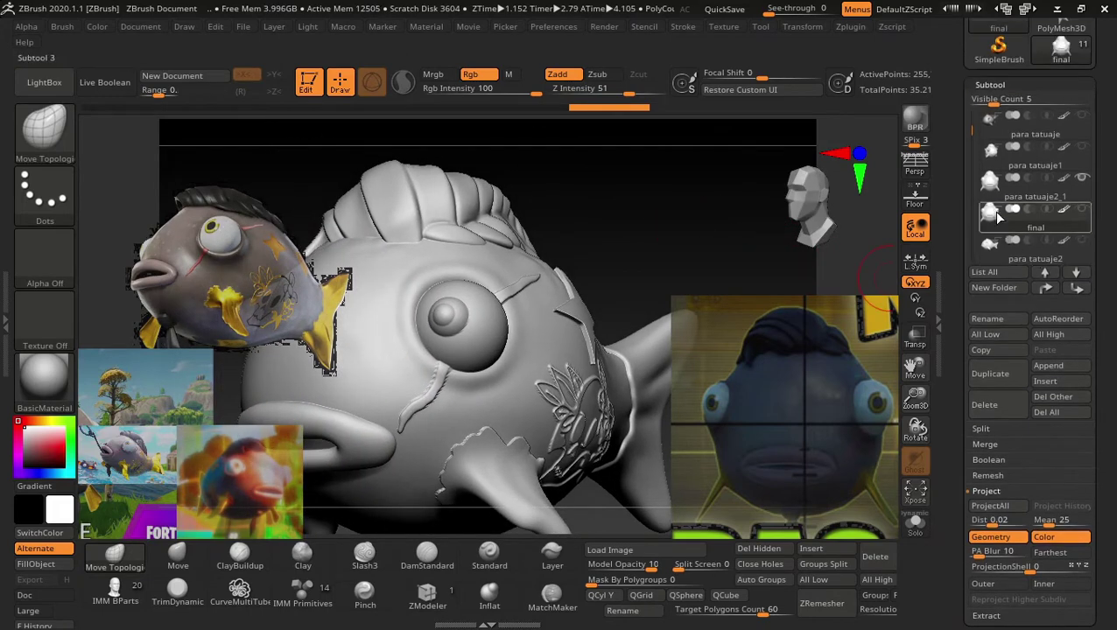
scroll(1006, 429, down, 2)
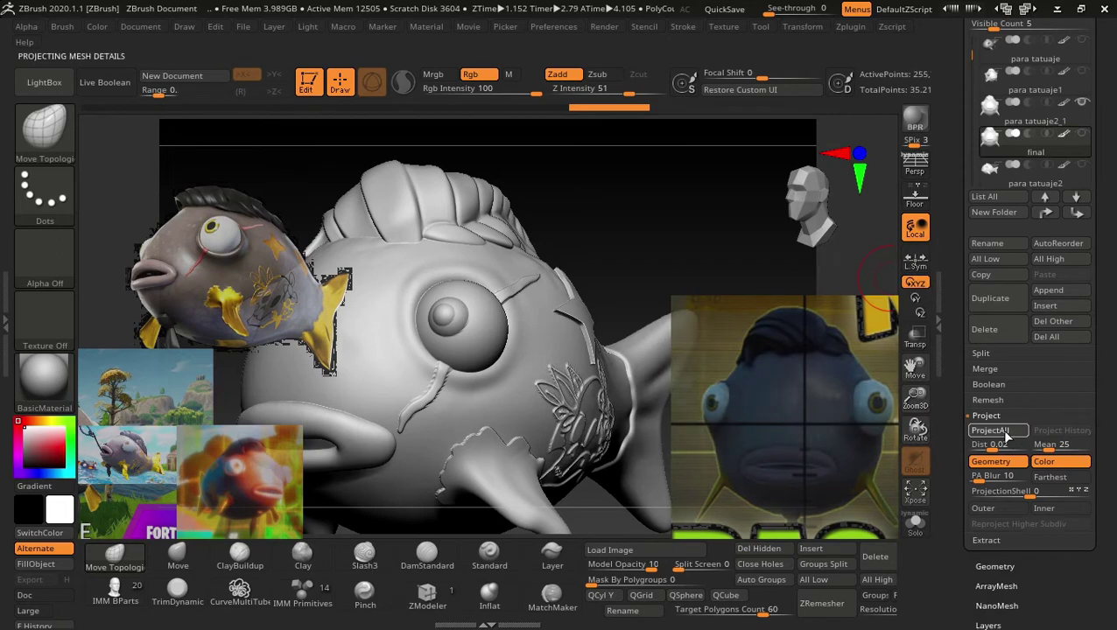
click(1000, 429)
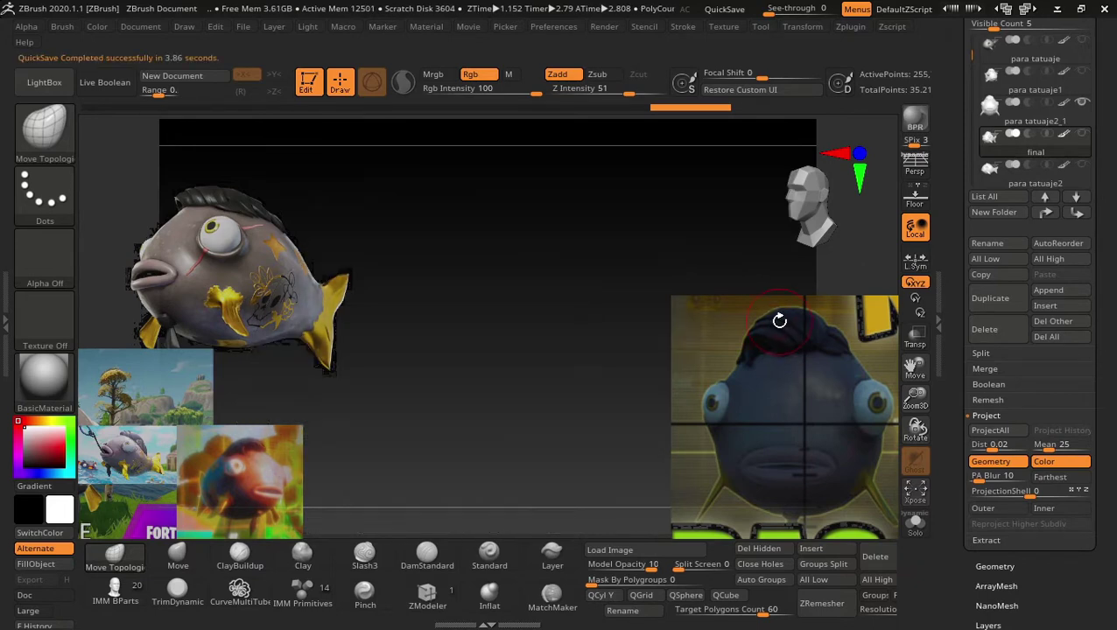
drag(723, 241, 699, 239)
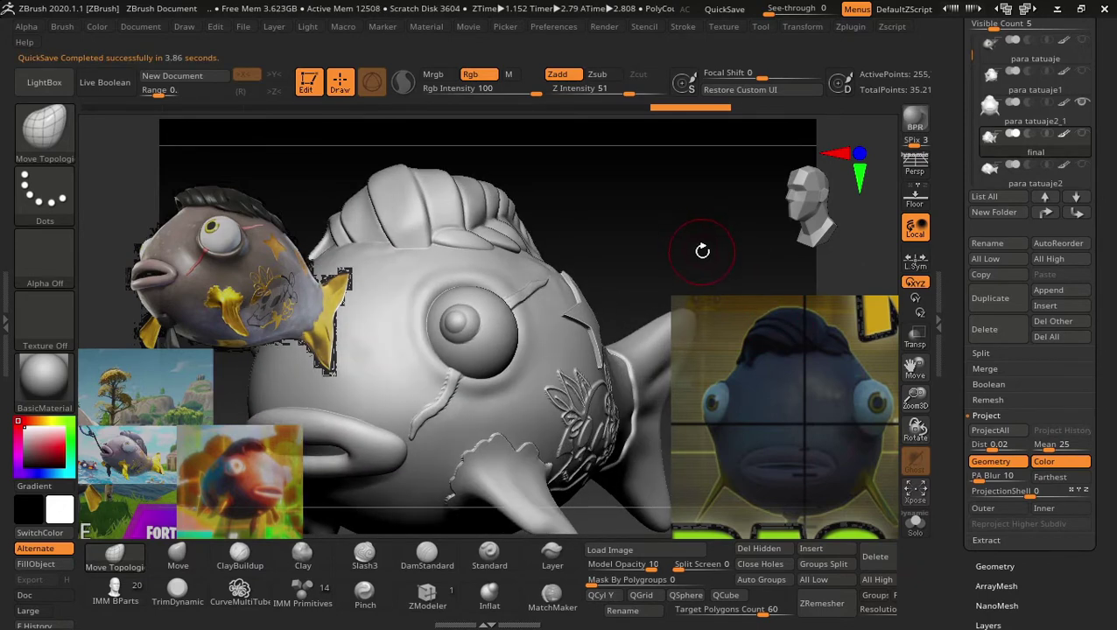
Subdivide the final subtool to about one million polygons and ProjectAll the star and tattoo detail onto it.
key(ctrl+d)
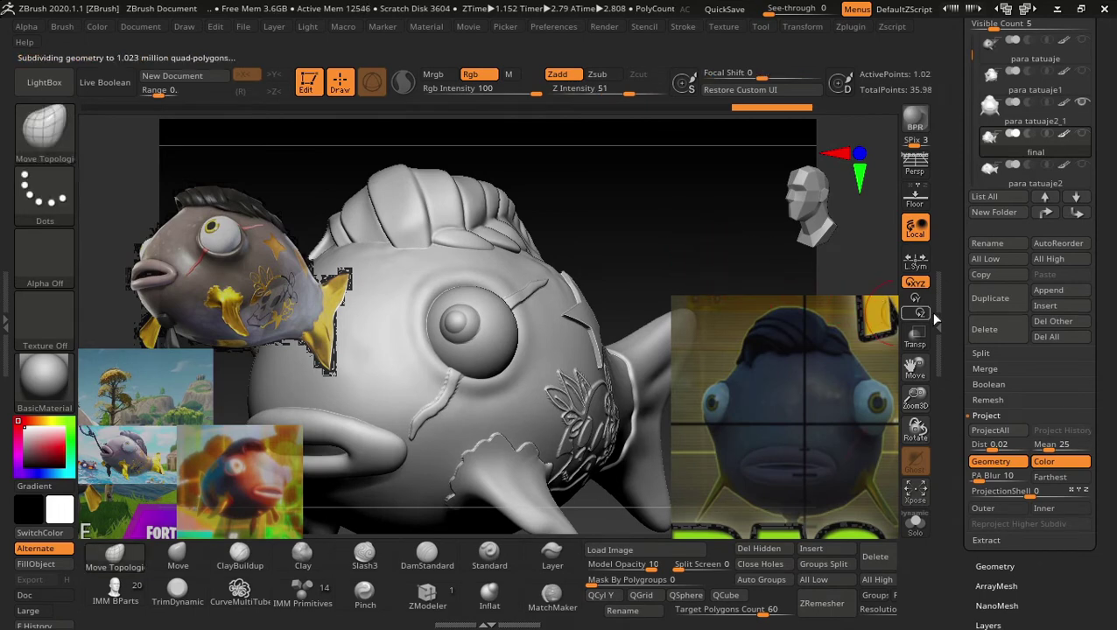
scroll(1114, 267, down, 2)
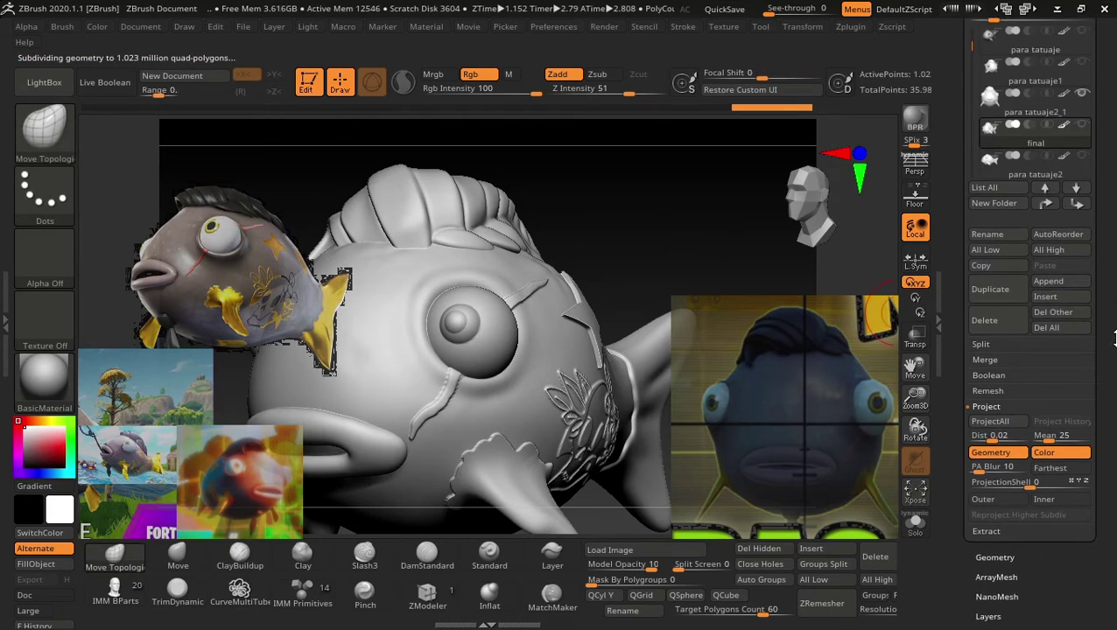
click(990, 421)
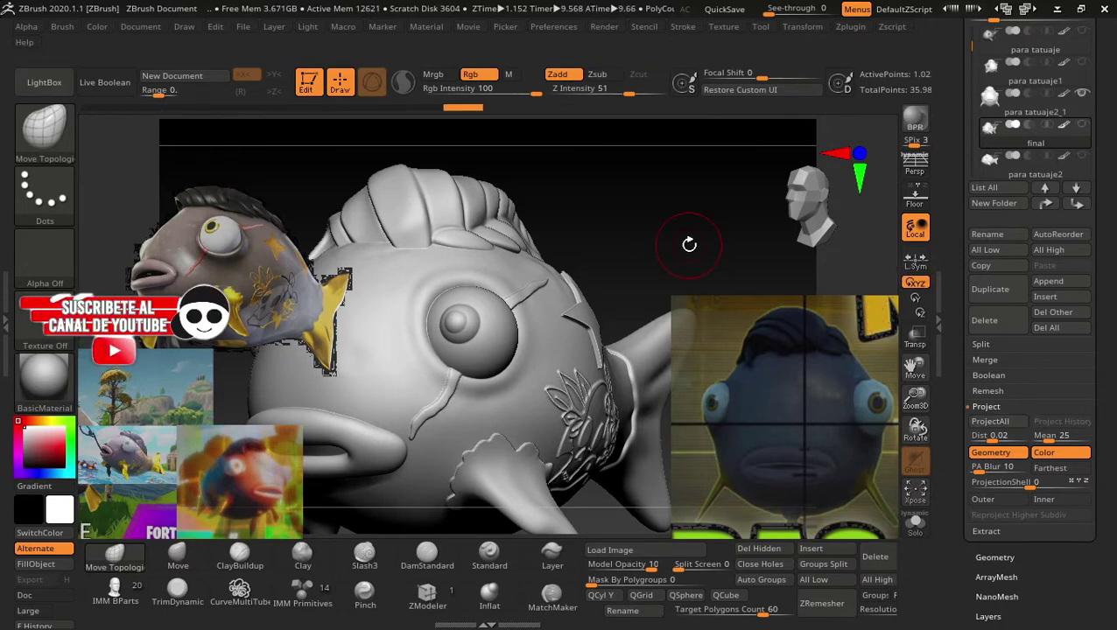
scroll(1032, 131, up, 1)
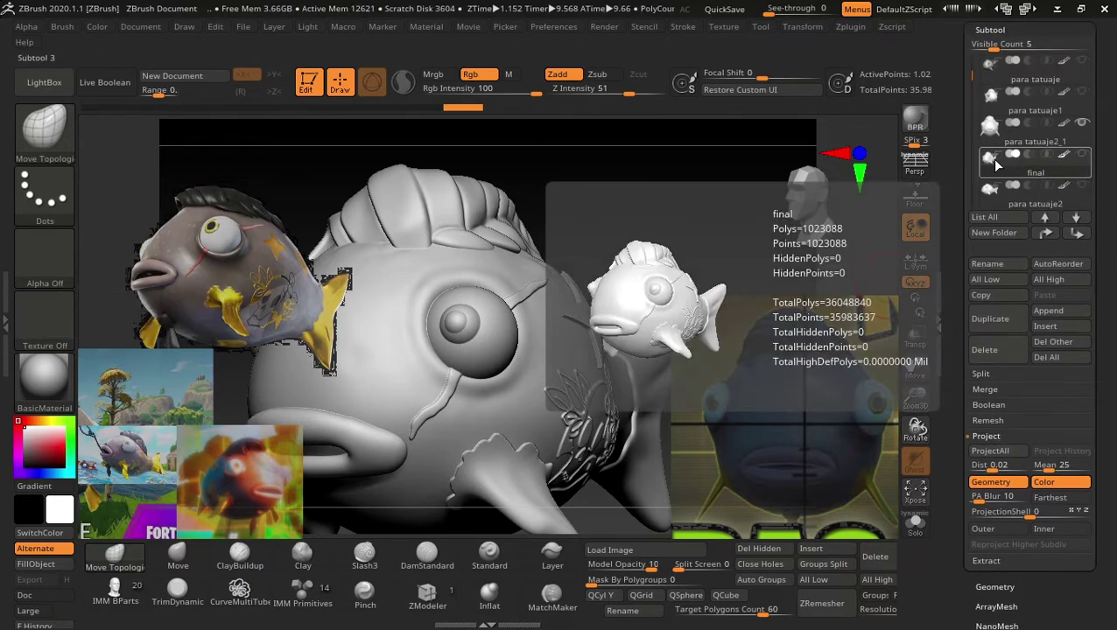
Check the para tatuaje2_1 subtool, return to the final subtool, and turn the fish to a side view.
click(993, 138)
click(993, 155)
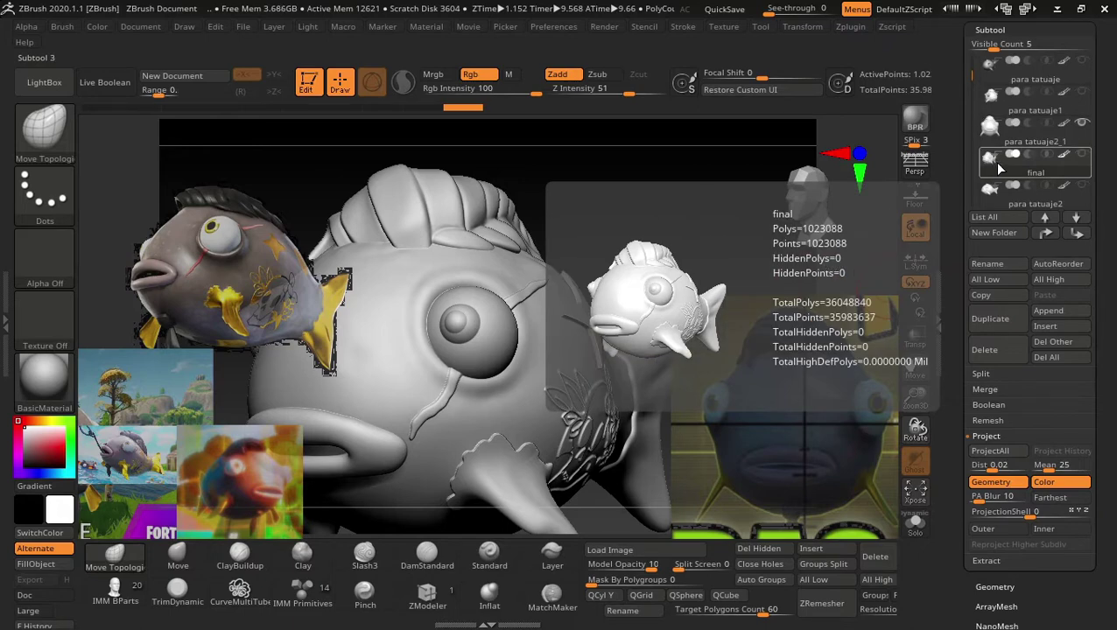
scroll(1114, 229, up, 1)
scroll(1114, 229, up, 1)
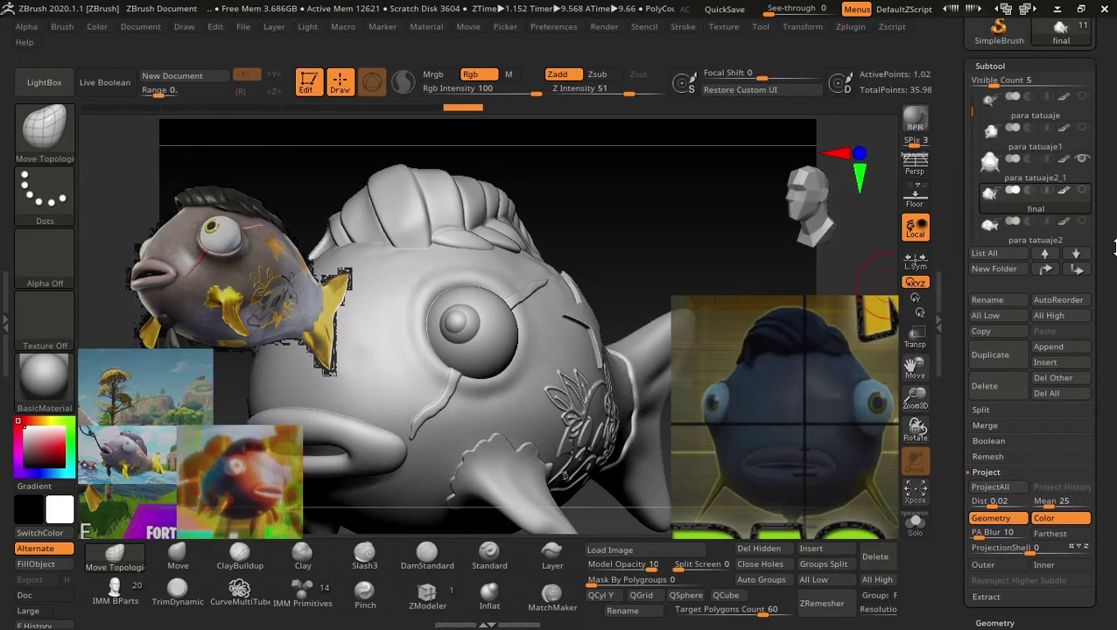
mouse_move(668, 218)
mouse_down()
mouse_move(604, 237)
mouse_move(648, 212)
mouse_move(730, 232)
mouse_move(727, 220)
mouse_move(471, 309)
mouse_move(329, 314)
mouse_move(381, 318)
mouse_move(409, 214)
mouse_move(653, 227)
mouse_move(710, 241)
mouse_move(686, 220)
mouse_move(620, 207)
mouse_move(618, 240)
mouse_move(767, 275)
mouse_up()
Save the fish sculpt tool to disk with Tool > Save As.
scroll(1112, 210, up, 2)
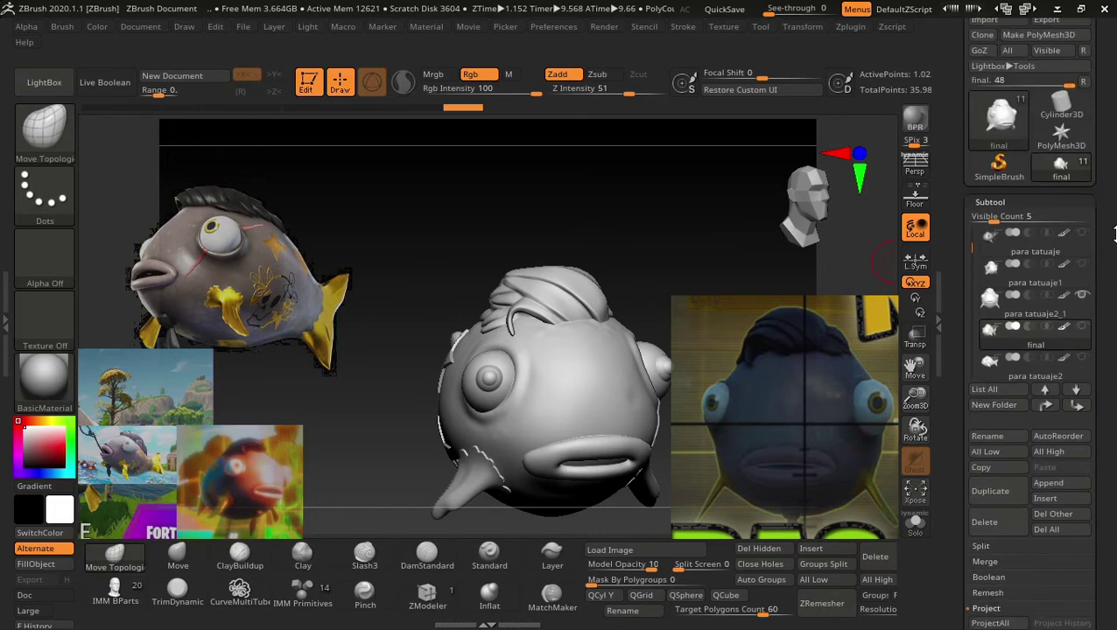
scroll(1112, 228, up, 2)
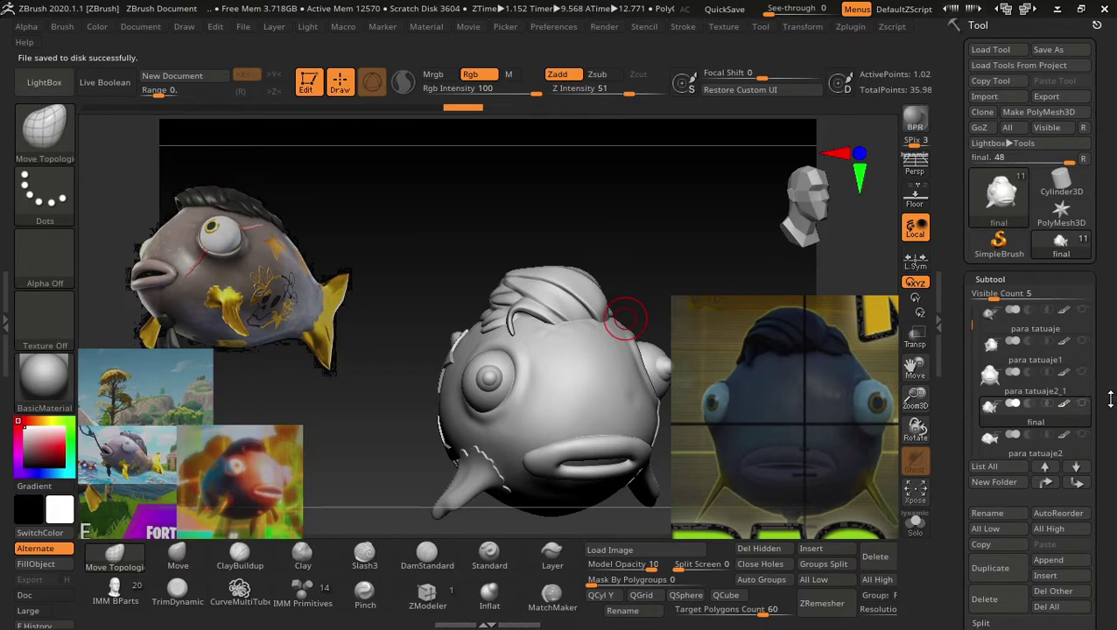
scroll(1108, 385, down, 1)
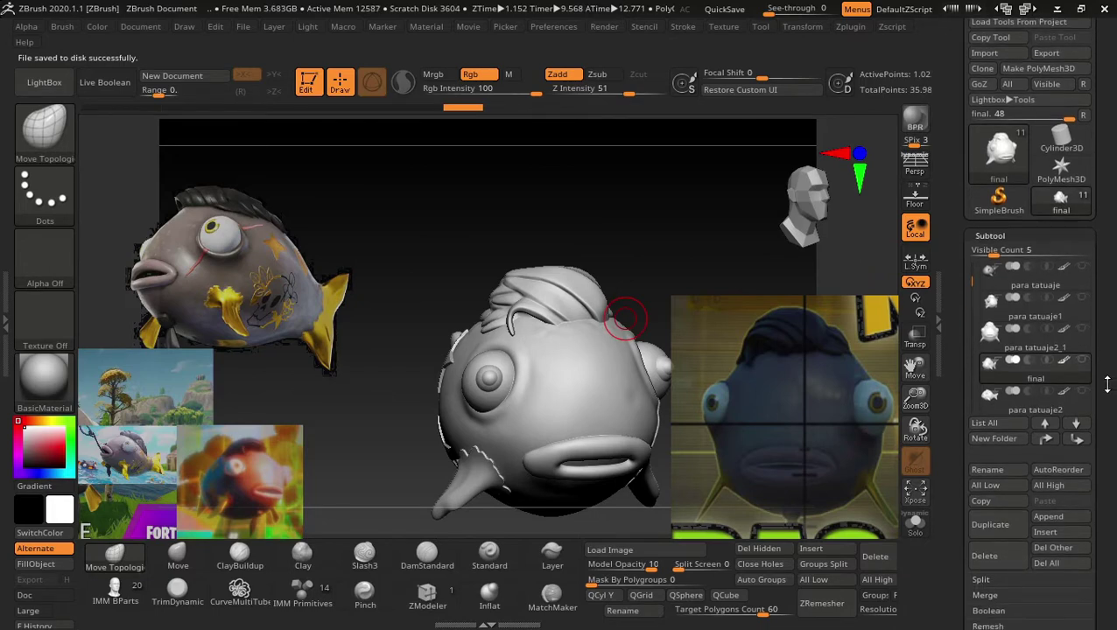
mouse_move(990, 330)
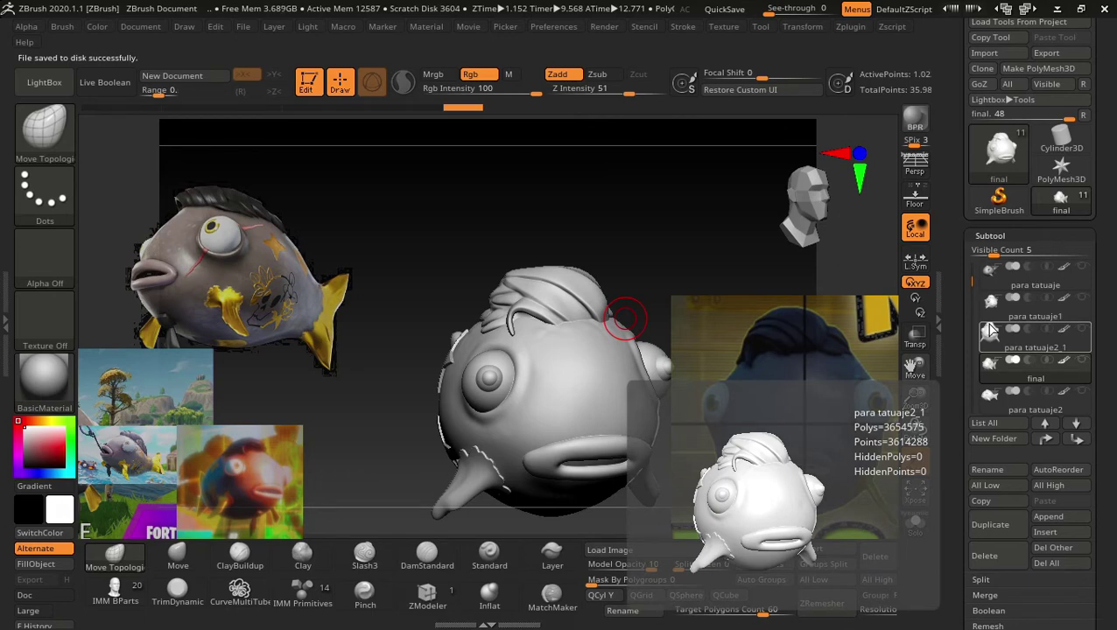
scroll(1108, 358, down, 1)
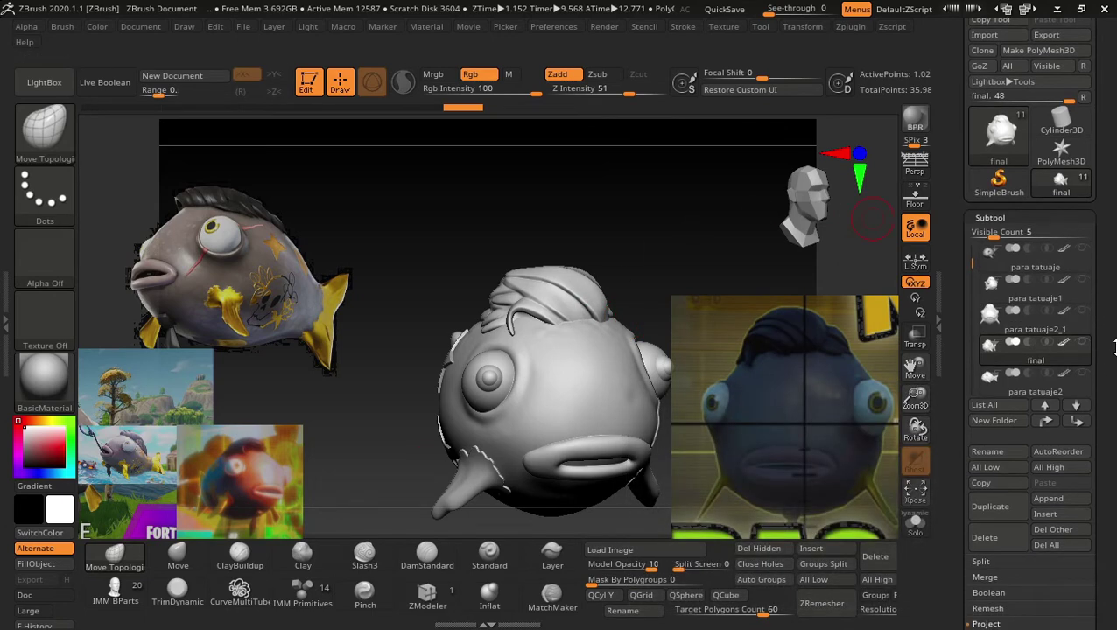
scroll(1112, 254, up, 1)
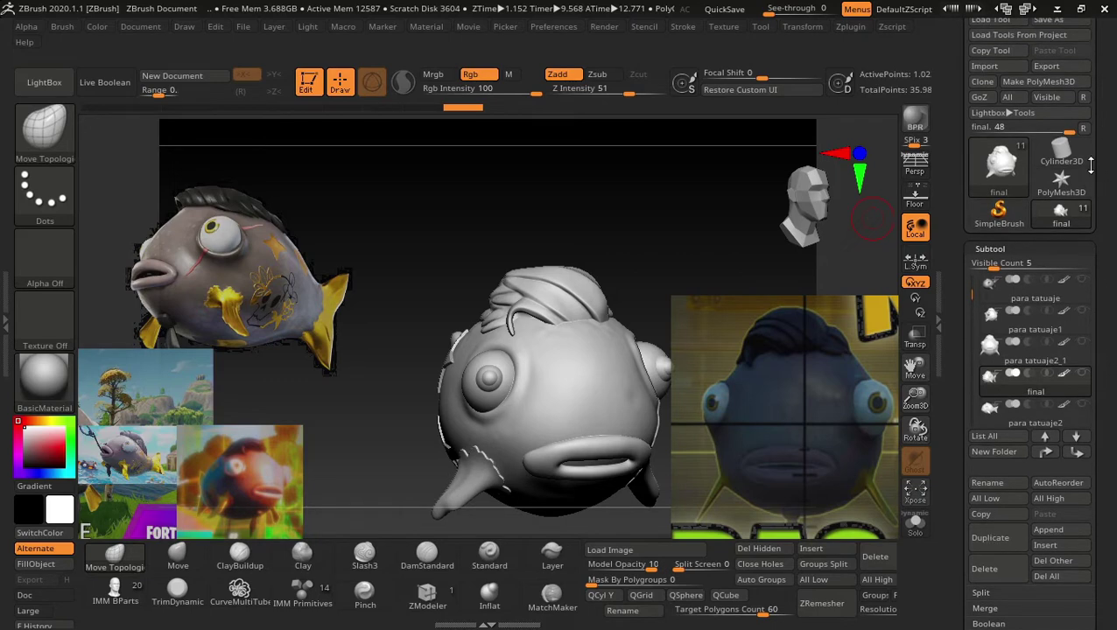
Convert the fish into the PM3D_final polymesh, face it front, and sample a colour from the Spotlight reference.
click(1066, 81)
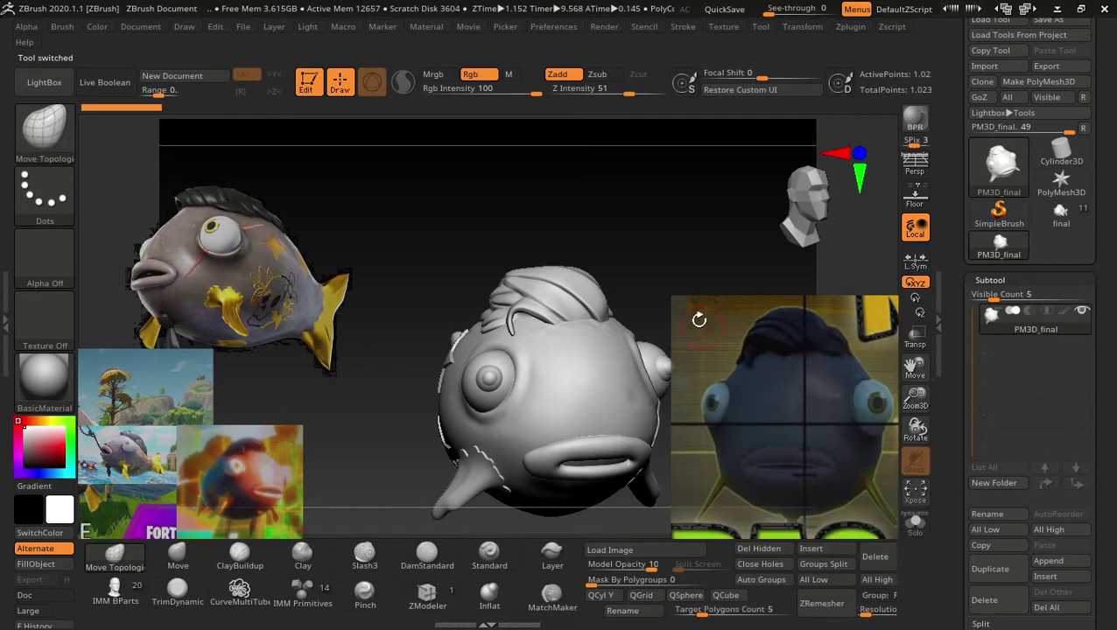
mouse_move(678, 251)
mouse_down()
mouse_move(681, 236)
mouse_move(697, 313)
mouse_move(673, 199)
mouse_move(710, 217)
mouse_move(693, 191)
mouse_move(711, 224)
mouse_move(748, 236)
mouse_move(757, 259)
mouse_move(740, 259)
mouse_up()
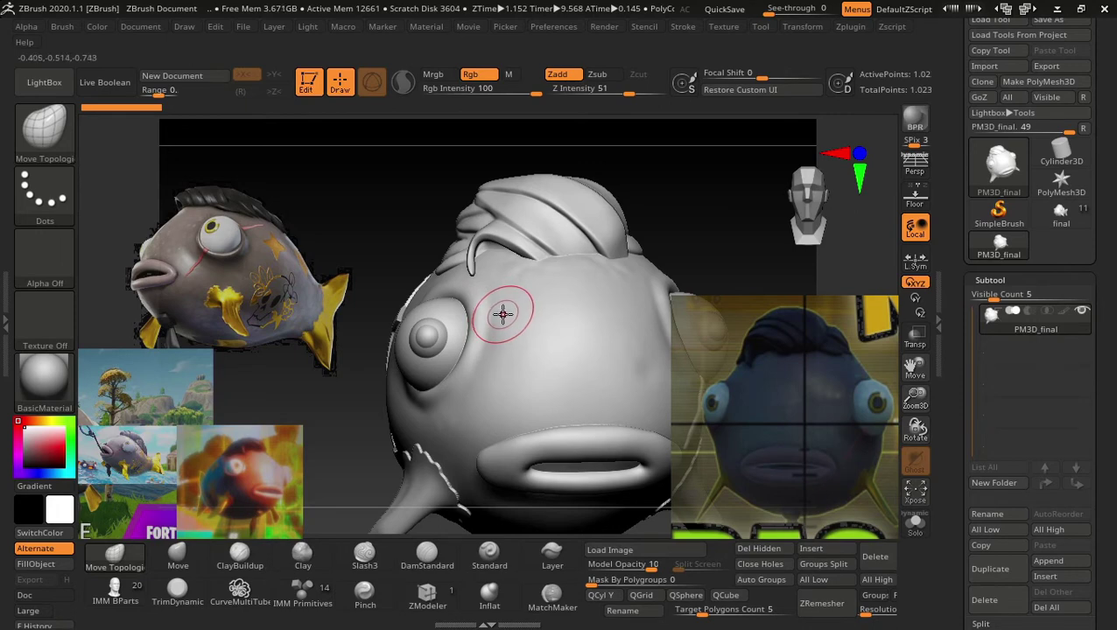
key(shift+z)
key(c)
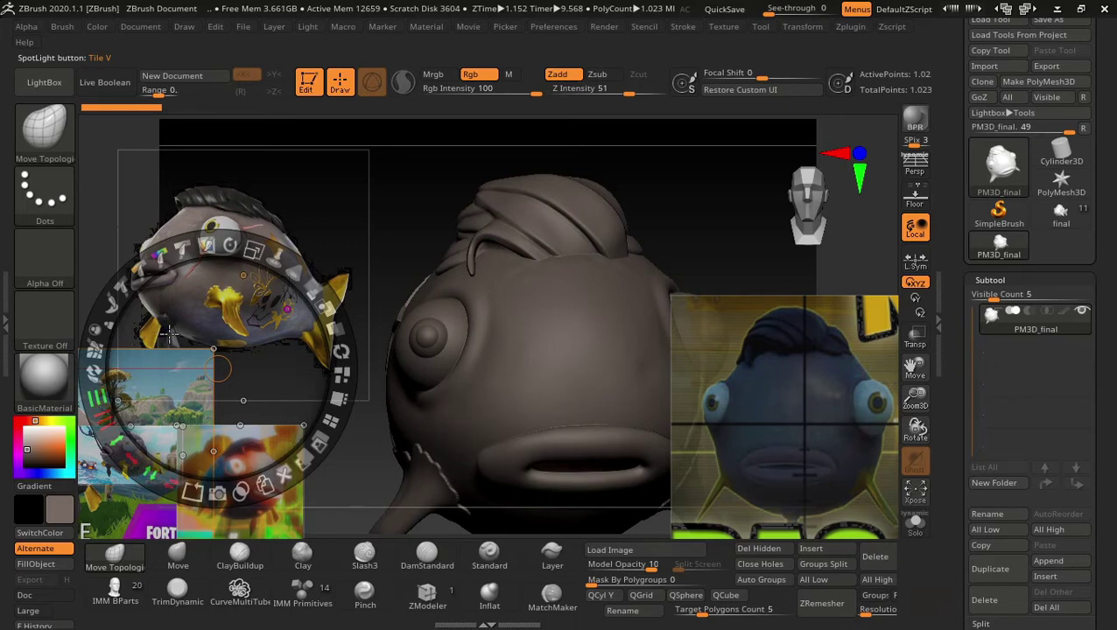
Pick a greyish tan colour from the reference, hide Spotlight, and view the fish's side.
key(c)
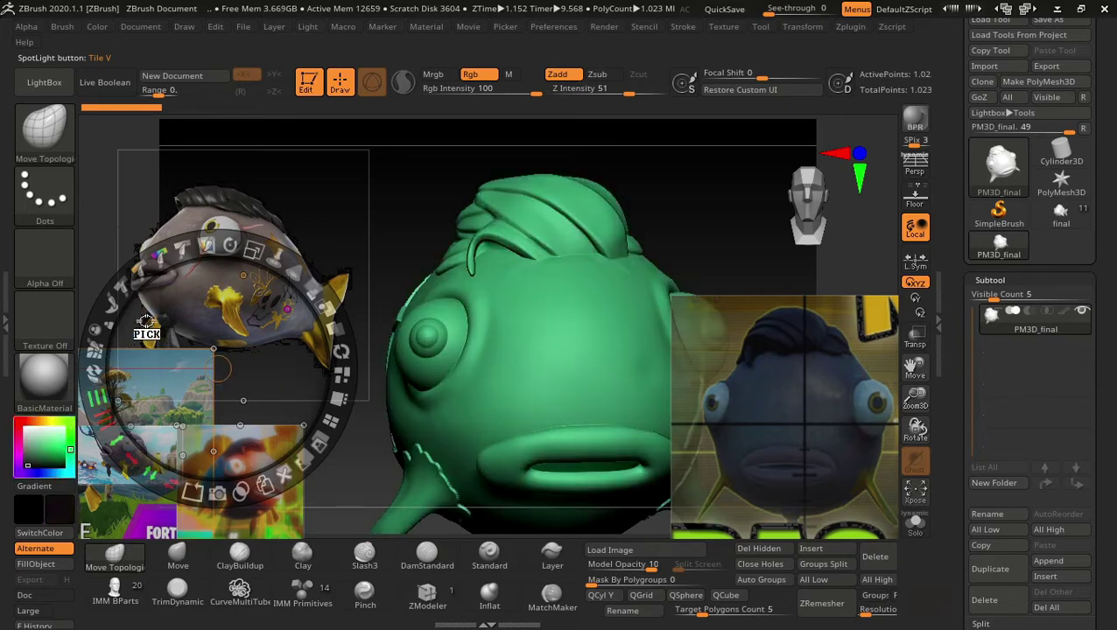
key(c)
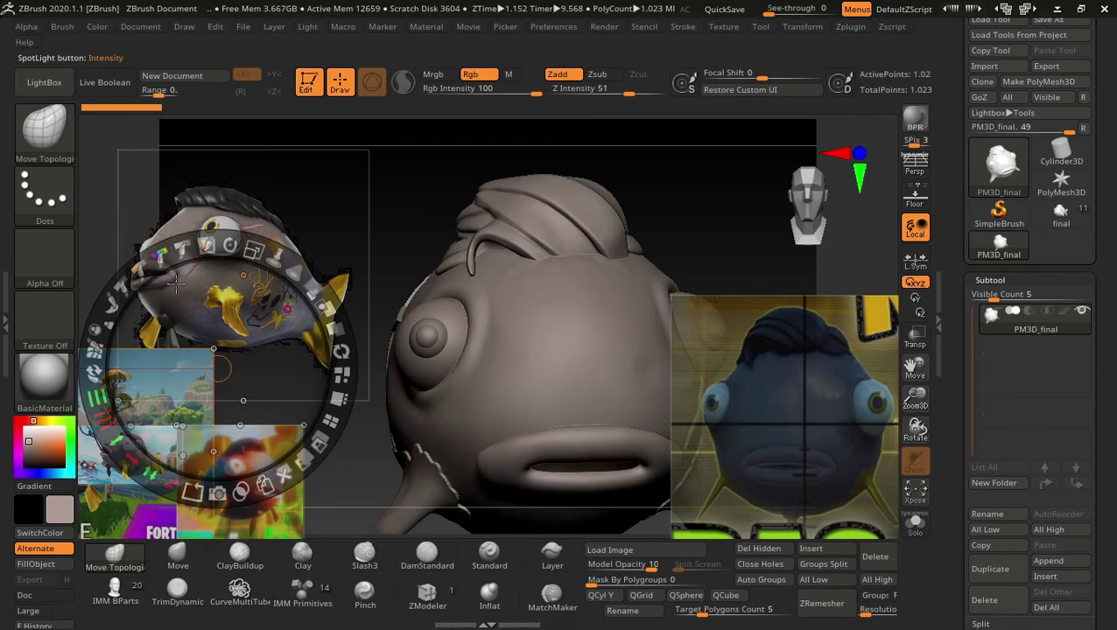
key(z)
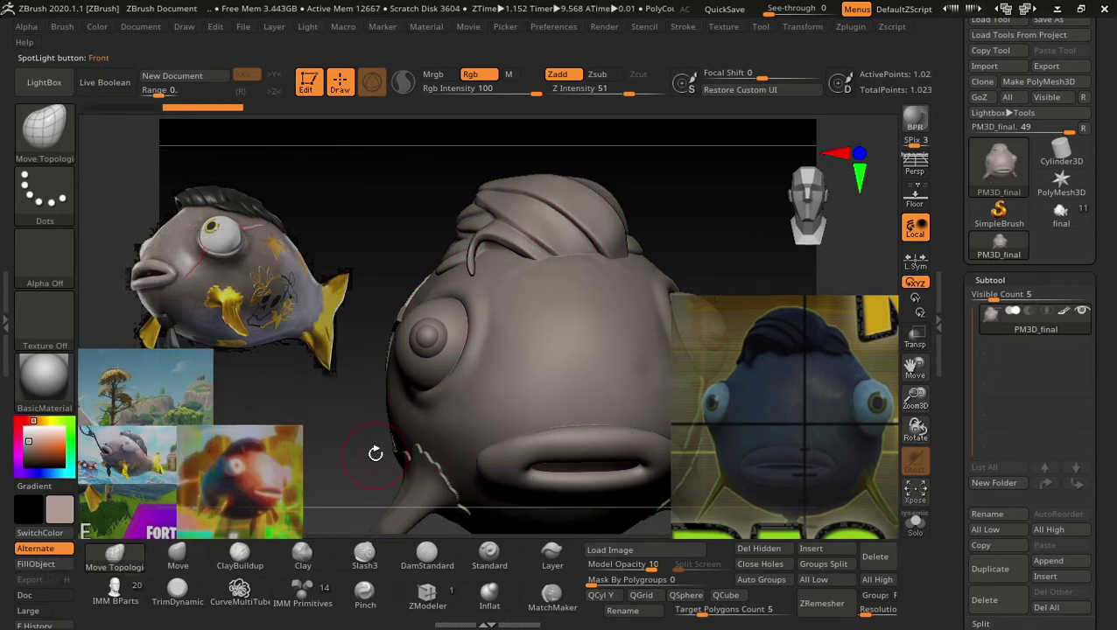
mouse_move(385, 424)
mouse_down()
mouse_move(350, 364)
mouse_move(600, 230)
mouse_move(553, 192)
mouse_move(623, 194)
mouse_move(678, 300)
mouse_up()
Switch to the Paint brush (B P A) with a smaller draw size, painting material only.
key(b)
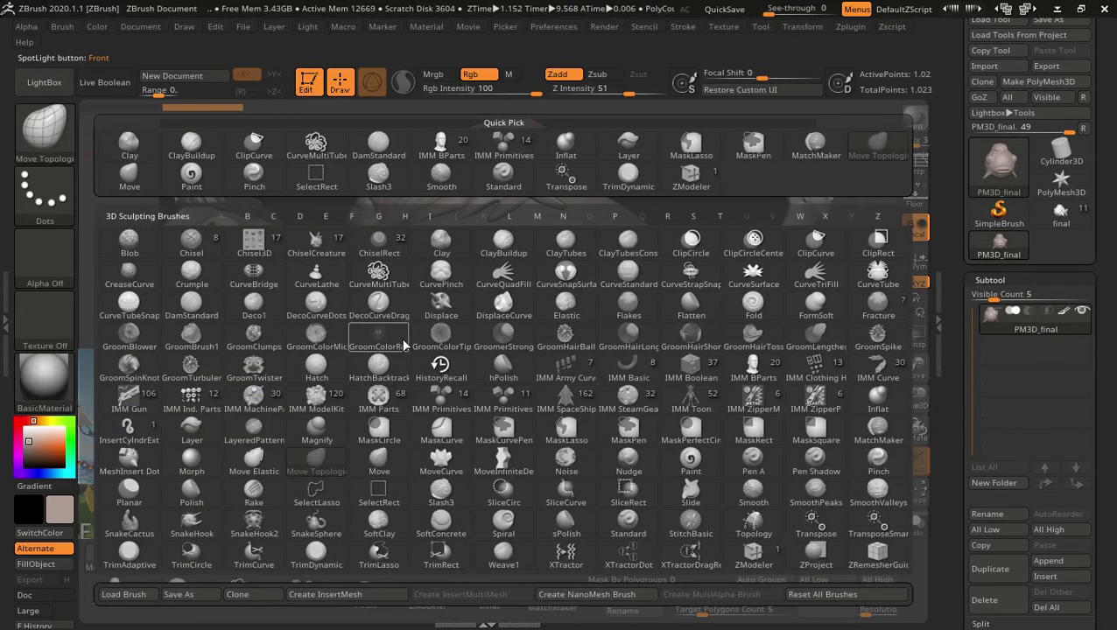
key(p)
key(a)
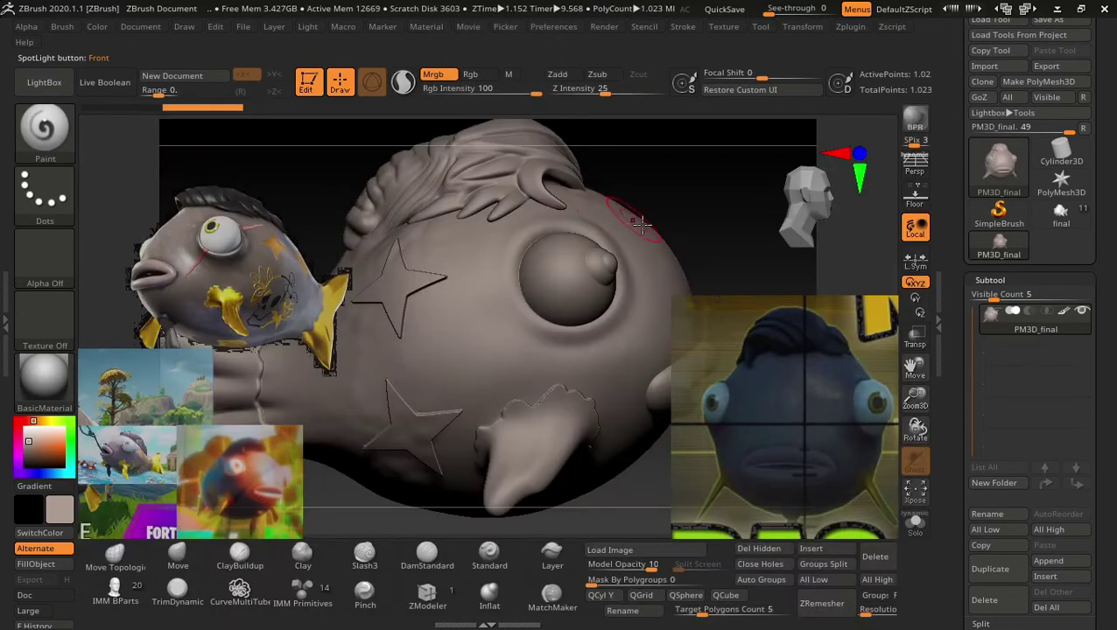
text(s5)
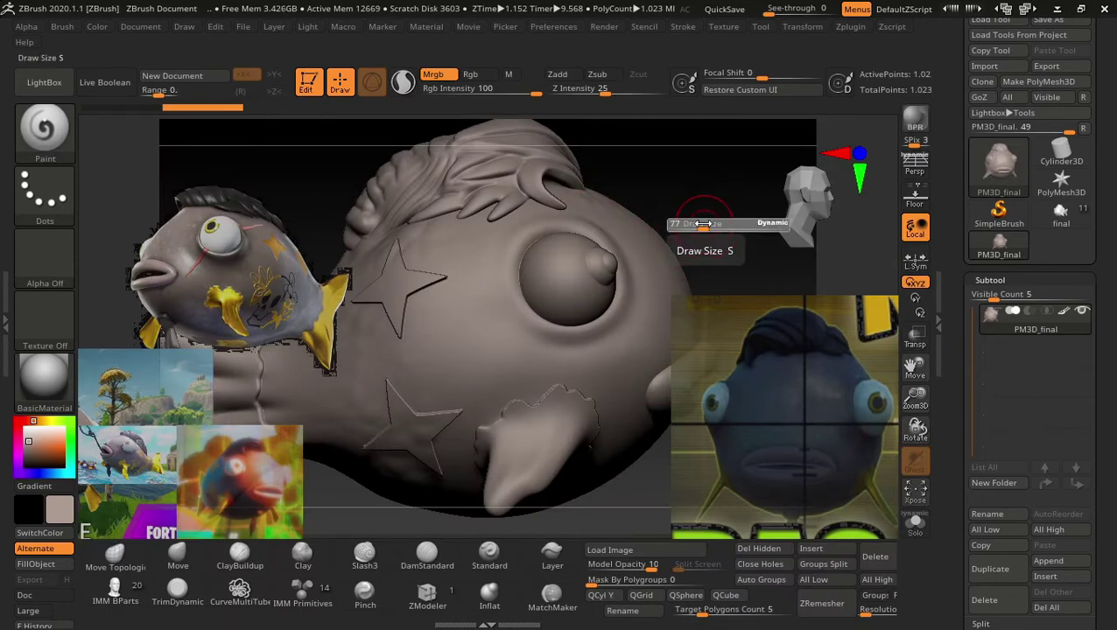
key(Return)
drag(703, 225, 726, 221)
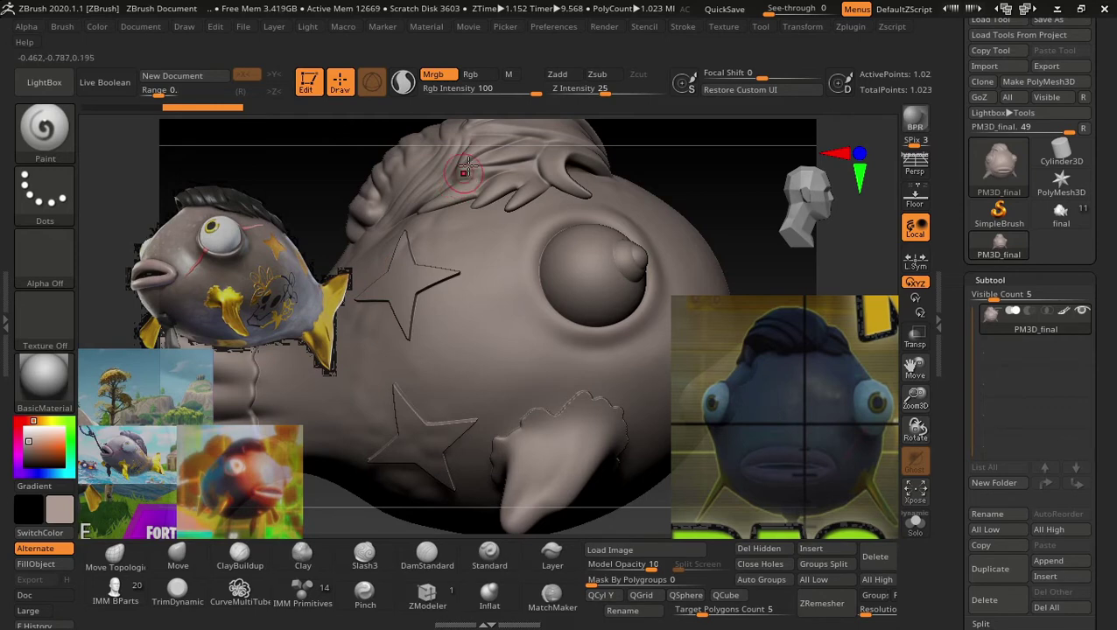
click(509, 75)
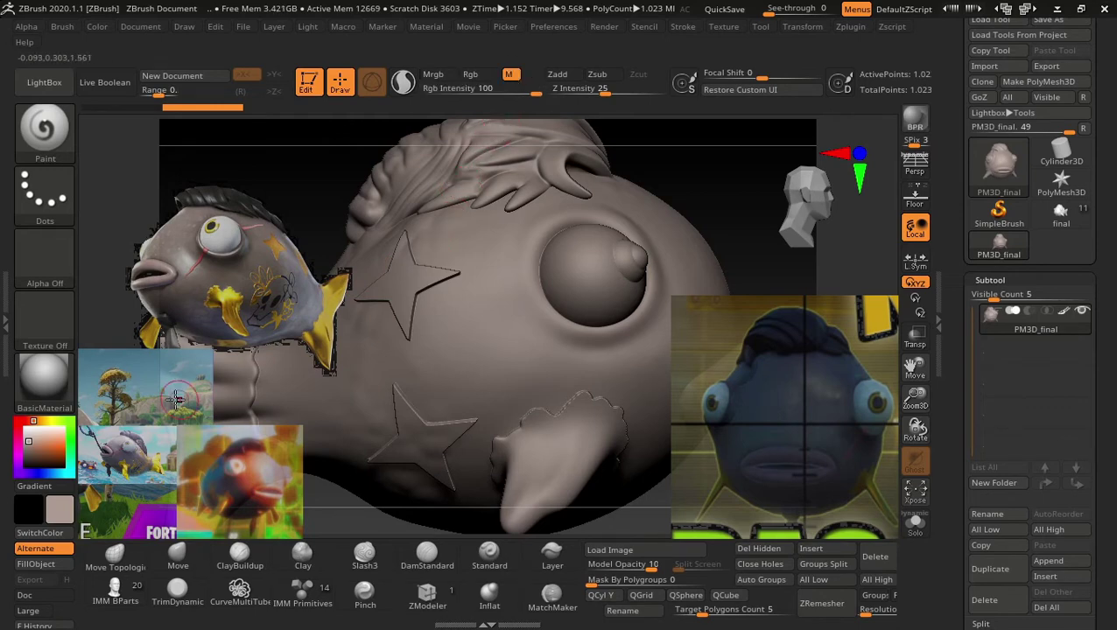
click(45, 376)
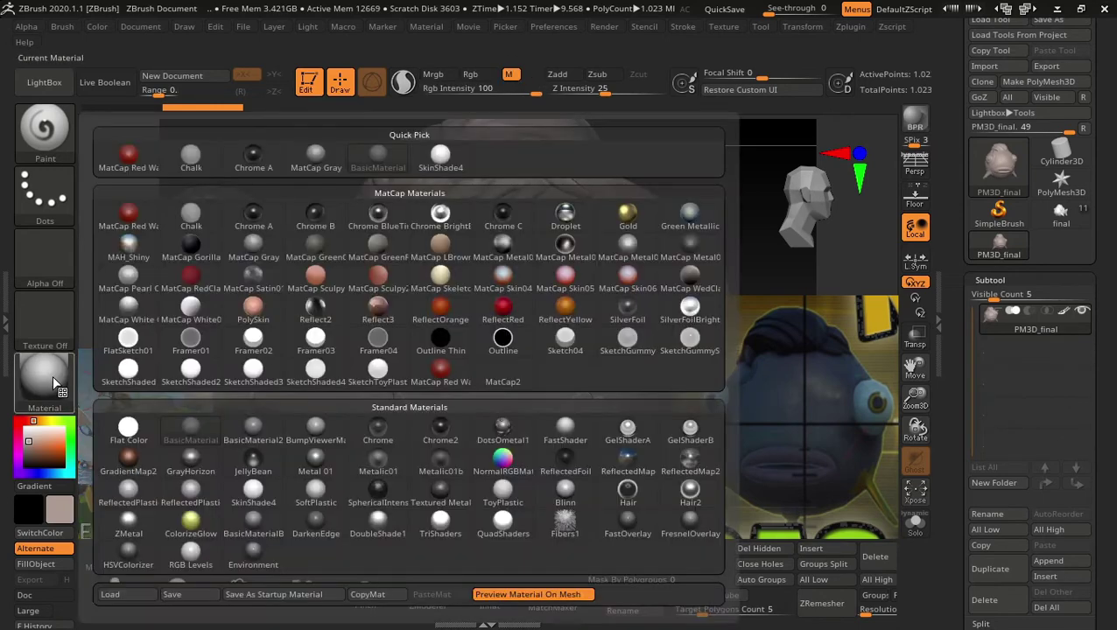
Fill the PM3D_final fish with Gold material and rotate it to reveal a lower fin.
click(628, 216)
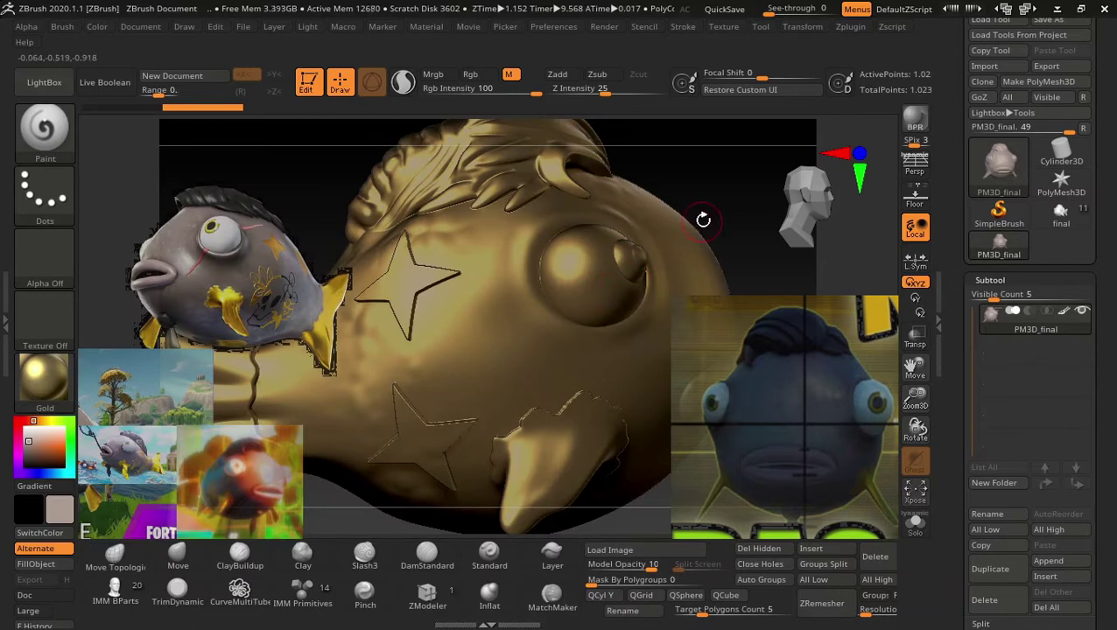
mouse_move(703, 220)
mouse_down()
mouse_move(674, 202)
mouse_move(681, 192)
mouse_move(686, 207)
mouse_move(684, 194)
mouse_up()
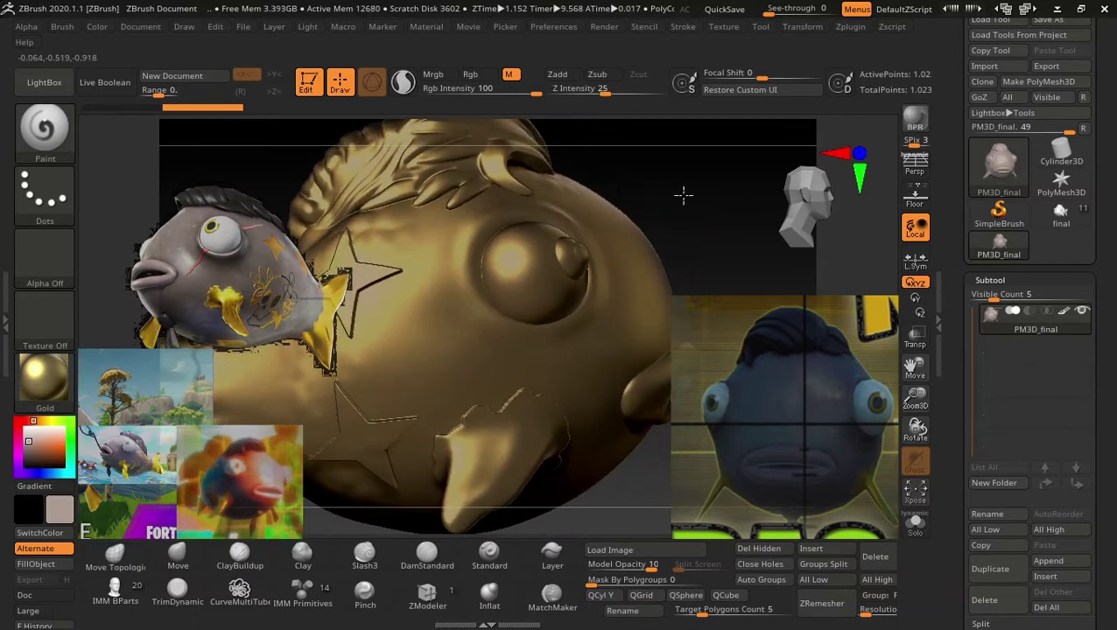
click(534, 430)
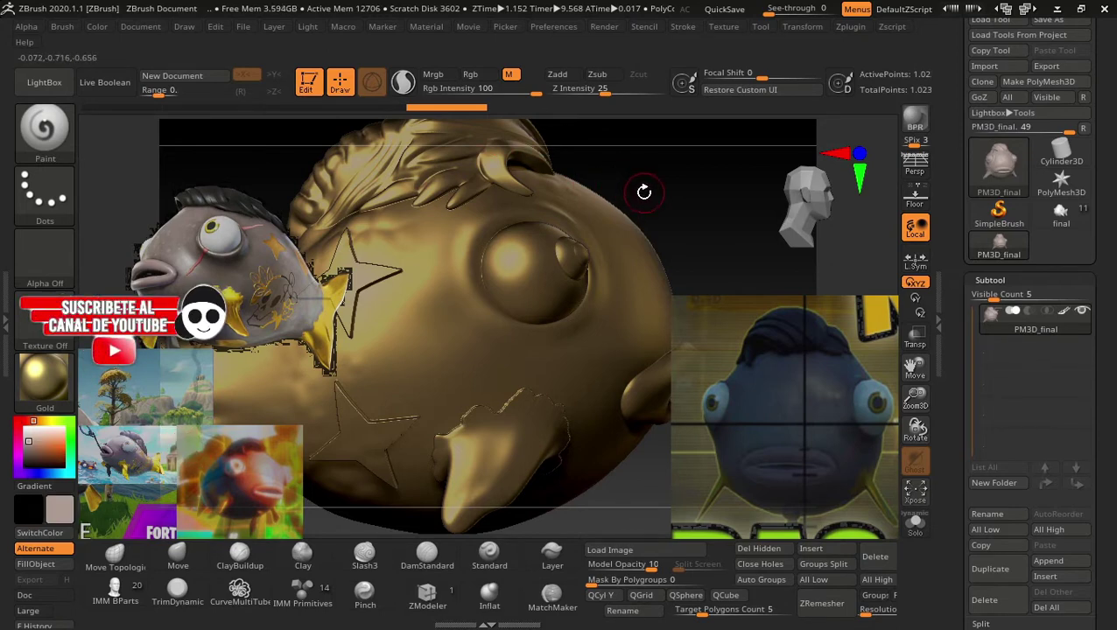
drag(646, 192, 645, 189)
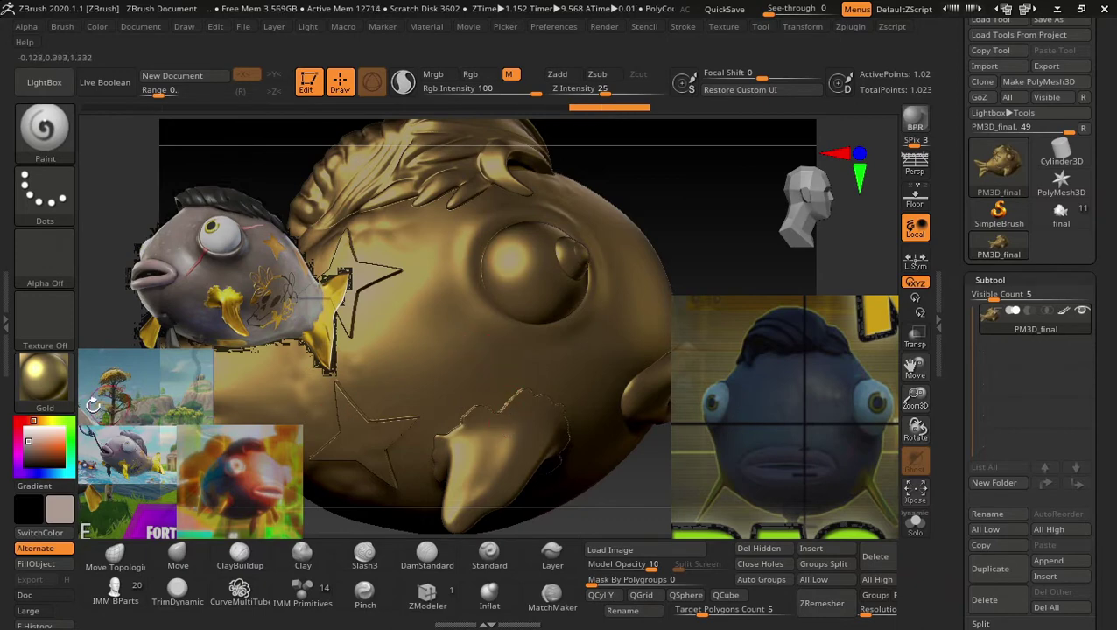
Switch to BasicMaterial and paint grey patches over the fish's lower body and side, resizing the brush.
click(54, 378)
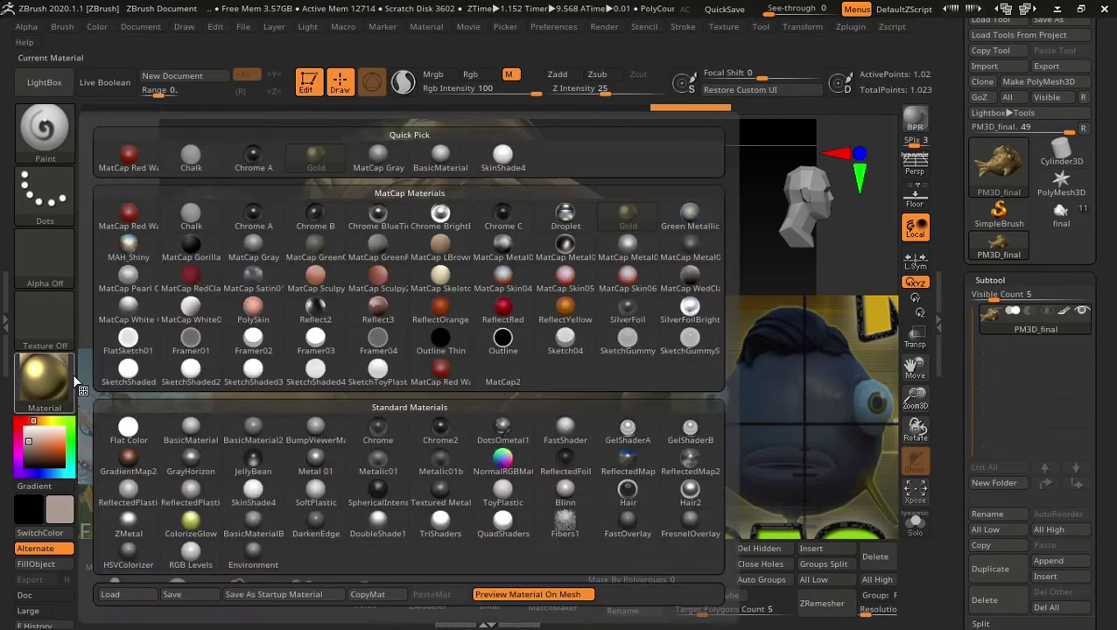
click(196, 436)
mouse_move(484, 344)
mouse_down()
mouse_move(521, 385)
mouse_move(464, 341)
mouse_move(511, 347)
mouse_up()
key(ctrl+z)
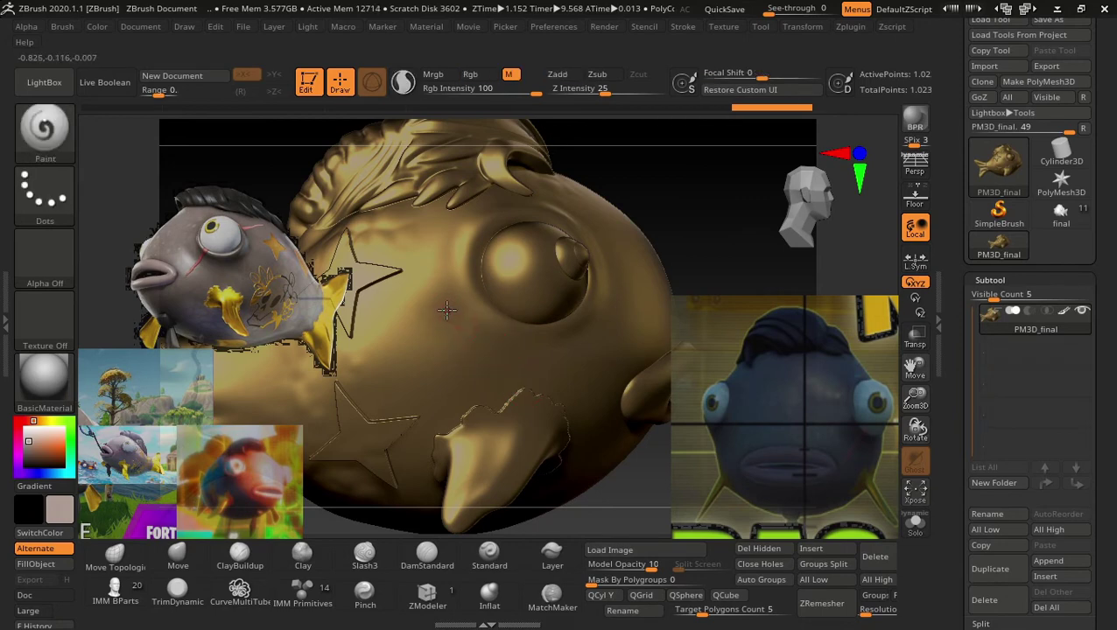
mouse_move(447, 309)
mouse_down()
mouse_move(471, 321)
mouse_move(444, 291)
mouse_move(420, 343)
mouse_move(400, 323)
mouse_move(393, 341)
mouse_move(378, 330)
mouse_up()
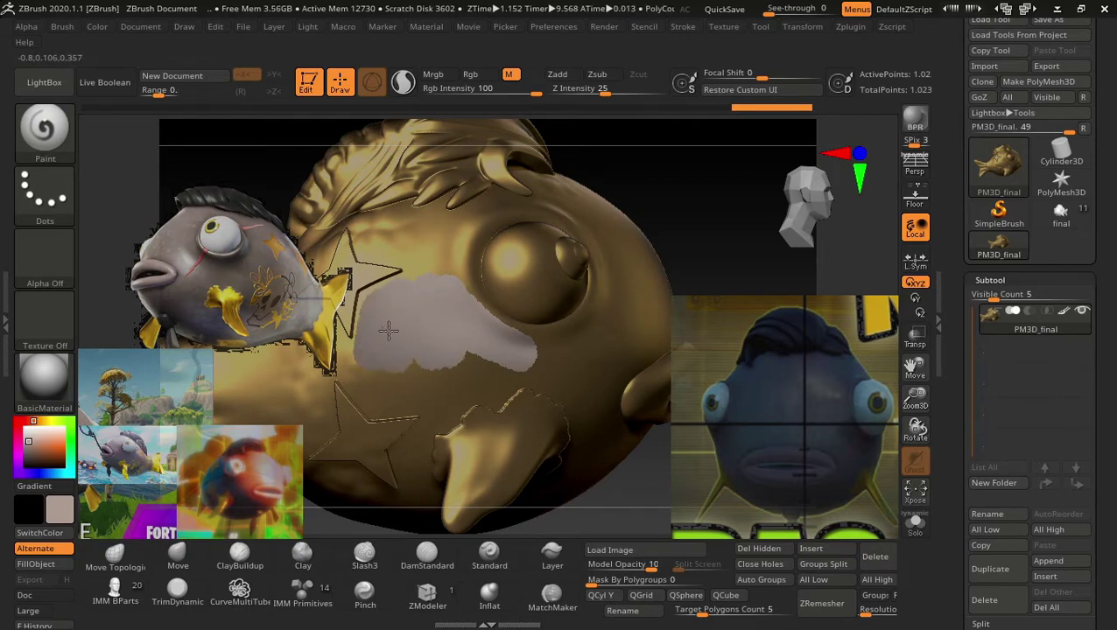
key(s)
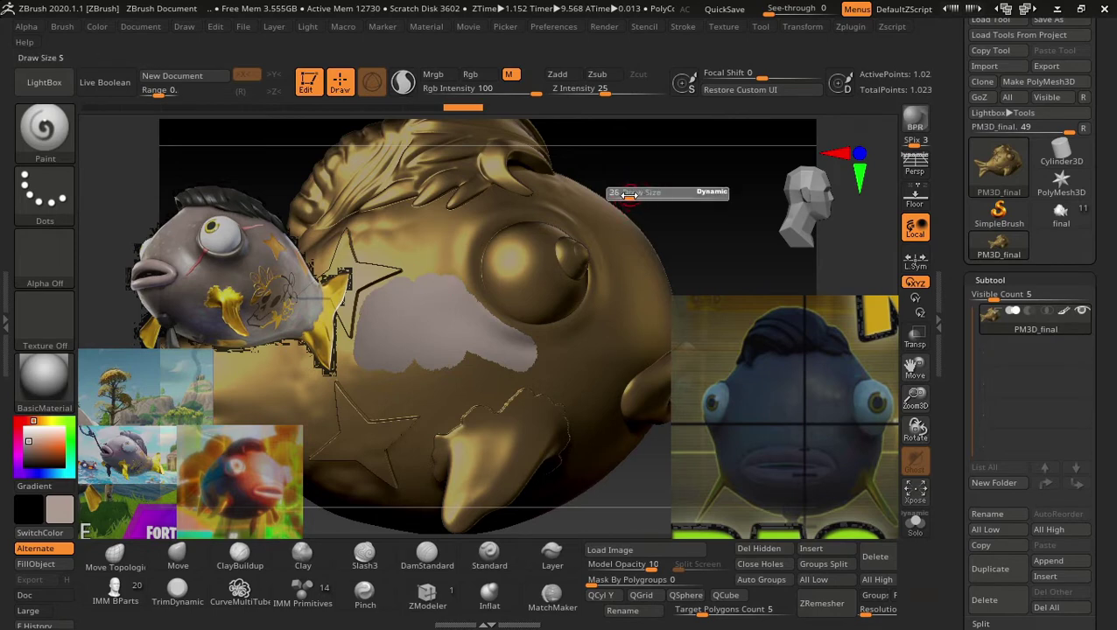
drag(667, 203, 685, 202)
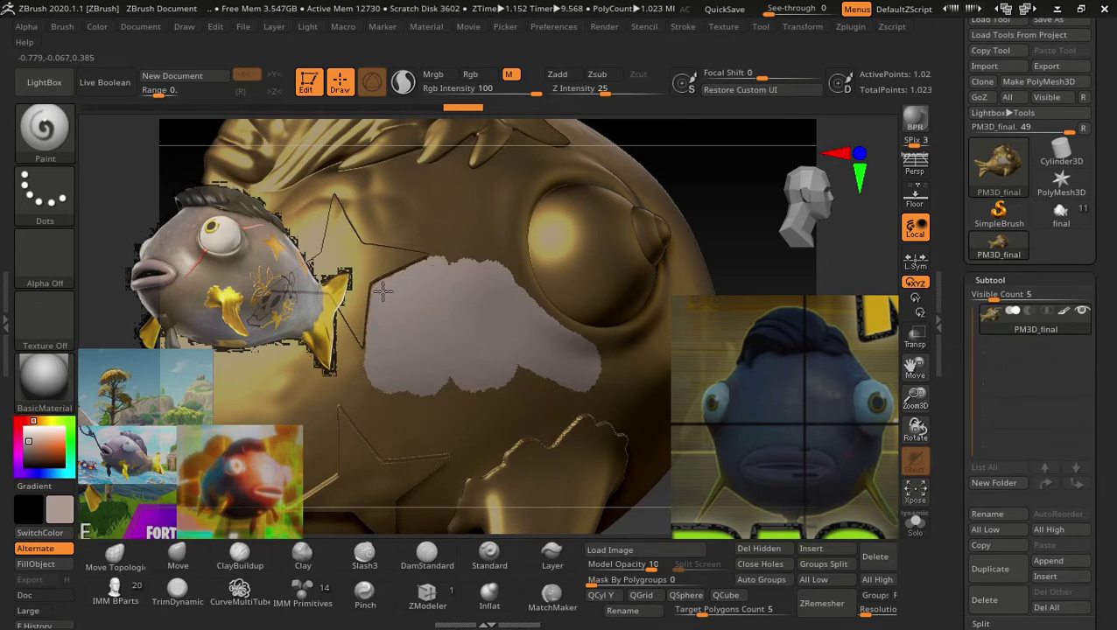
drag(454, 260, 509, 253)
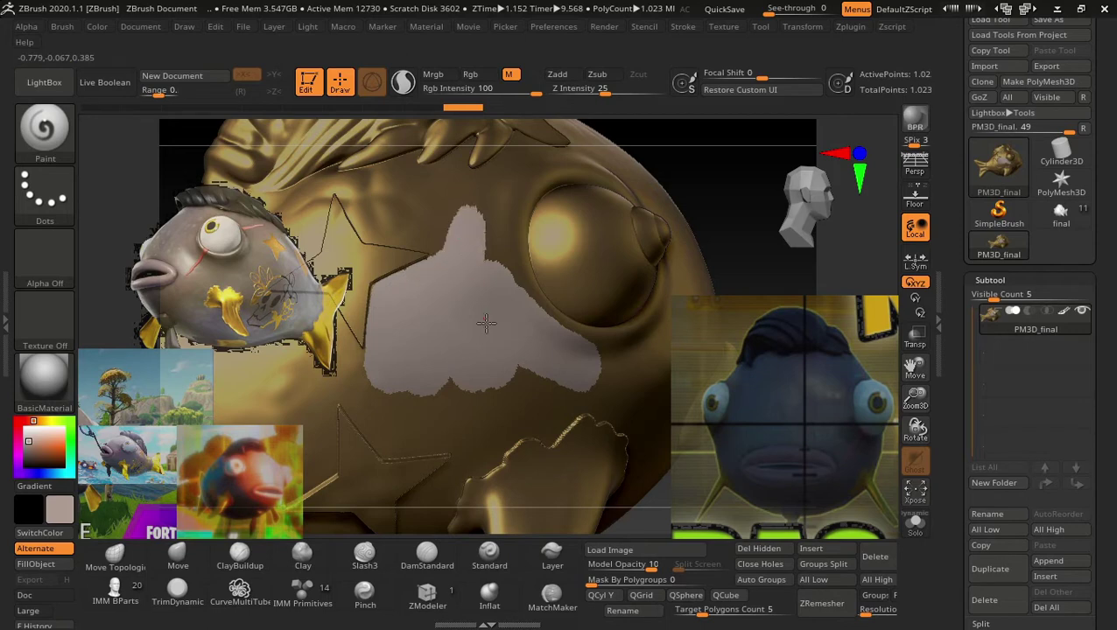
drag(508, 298, 368, 417)
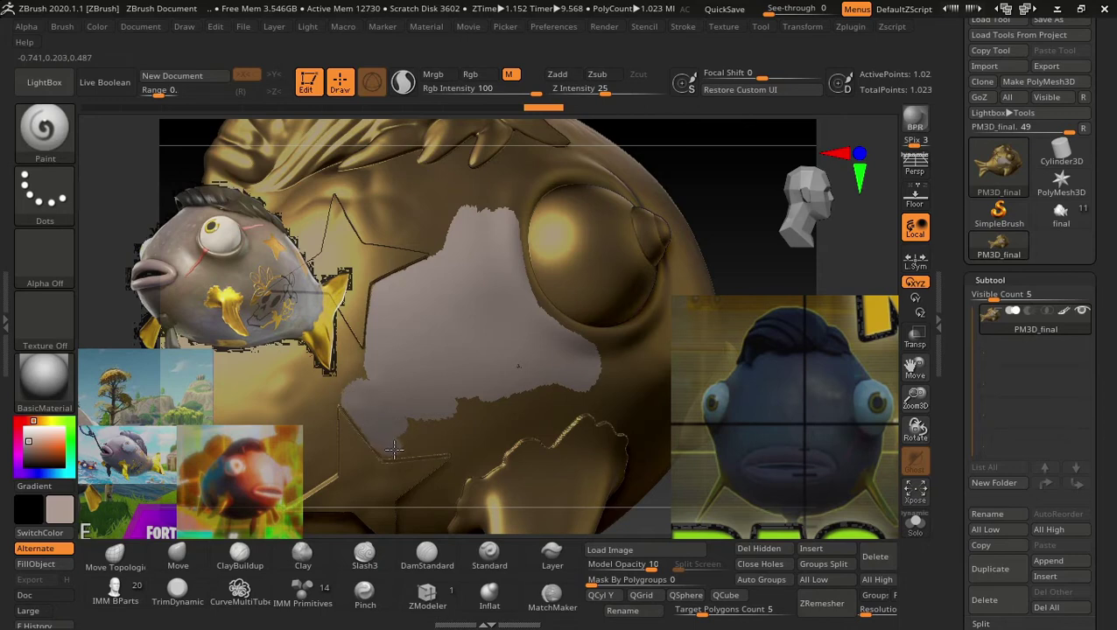
key(ctrl+z)
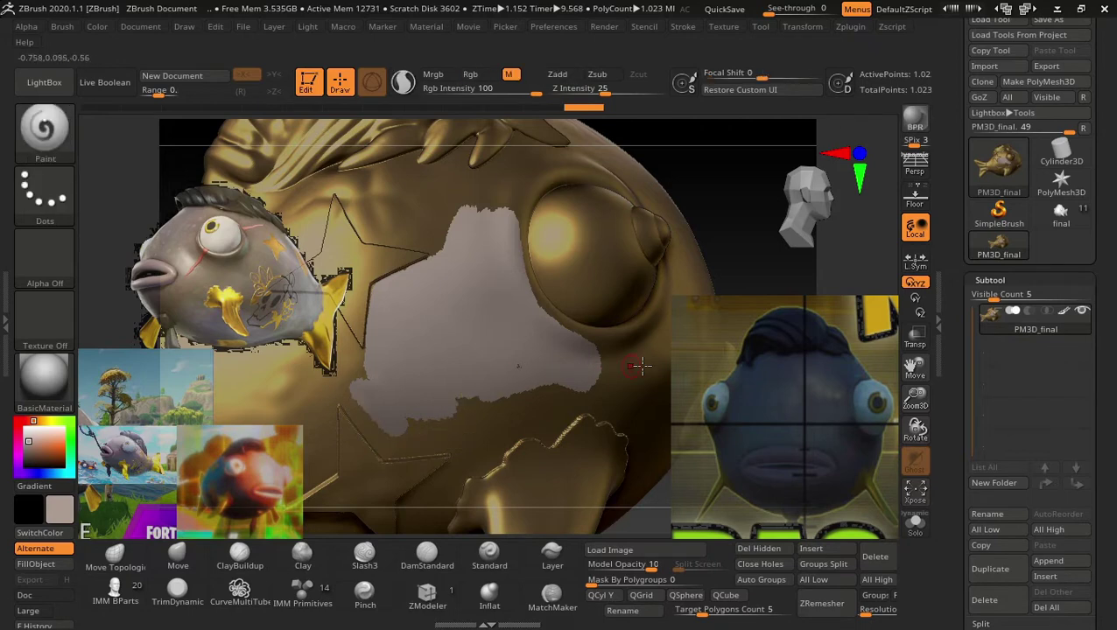
Extend the grey paint along the eye's right edge and below it, then frame the head front-on.
drag(730, 240, 609, 229)
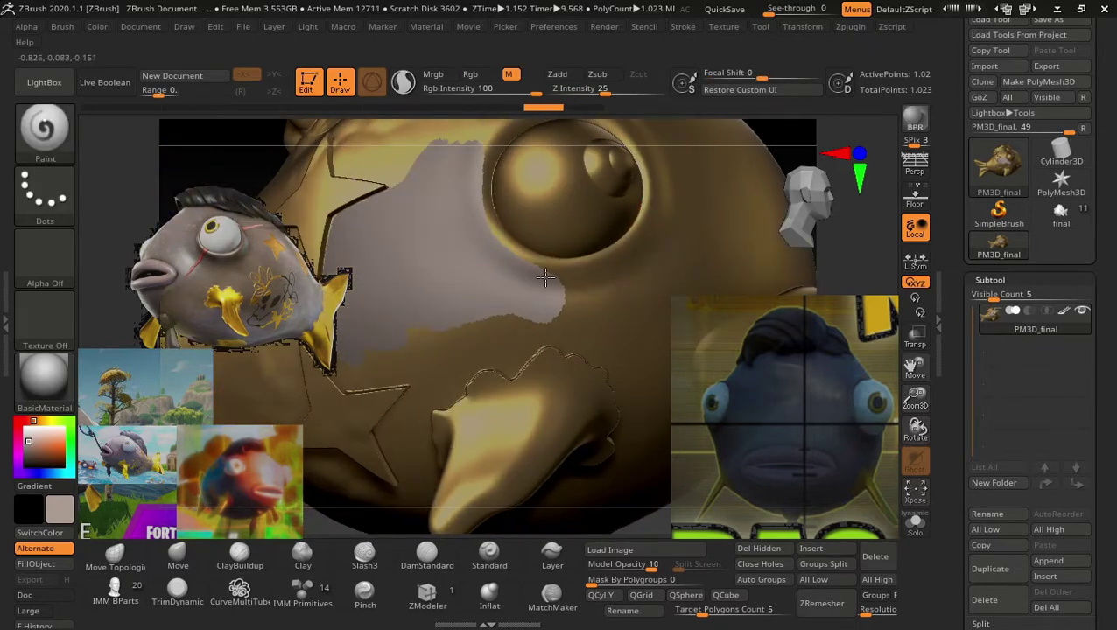
drag(544, 277, 486, 234)
drag(603, 260, 652, 216)
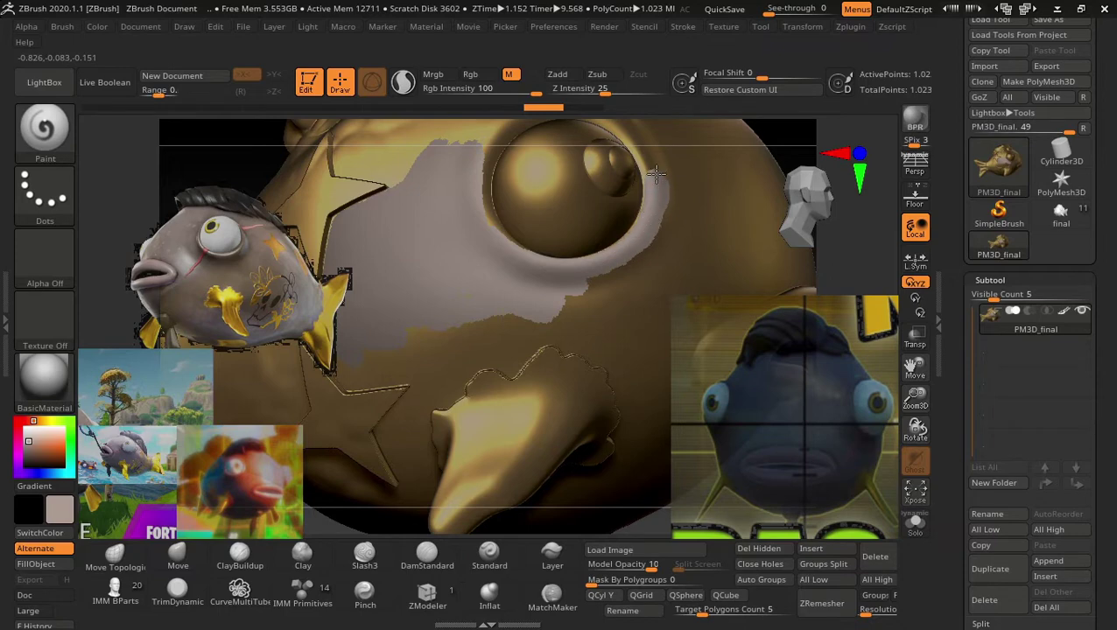
drag(648, 235, 477, 310)
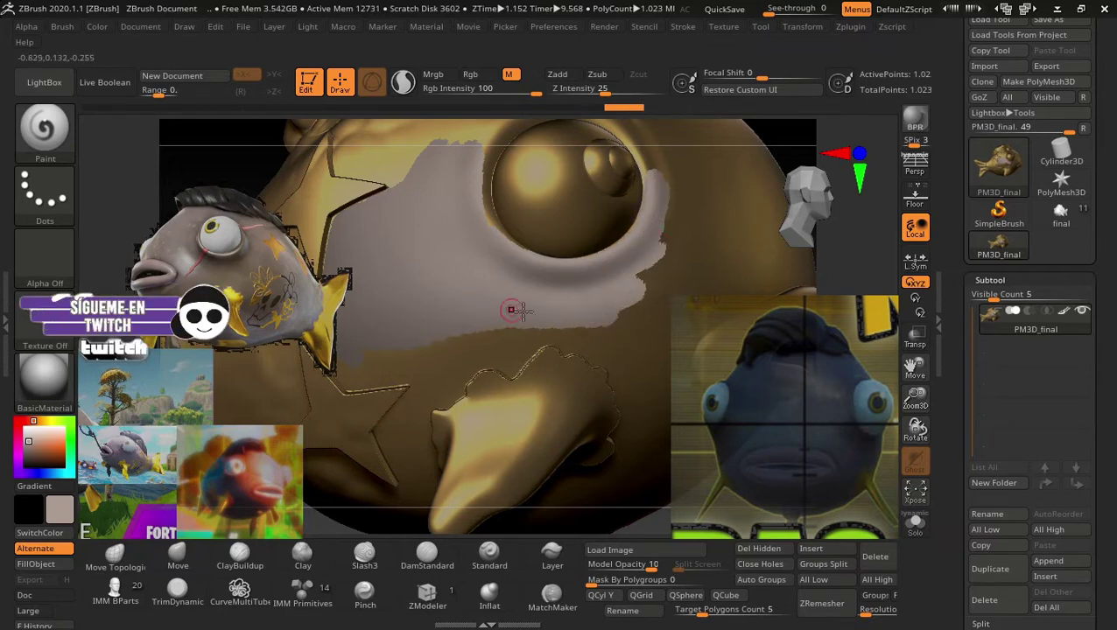
key(f)
mouse_move(665, 266)
mouse_down()
mouse_move(355, 251)
mouse_move(722, 264)
mouse_up()
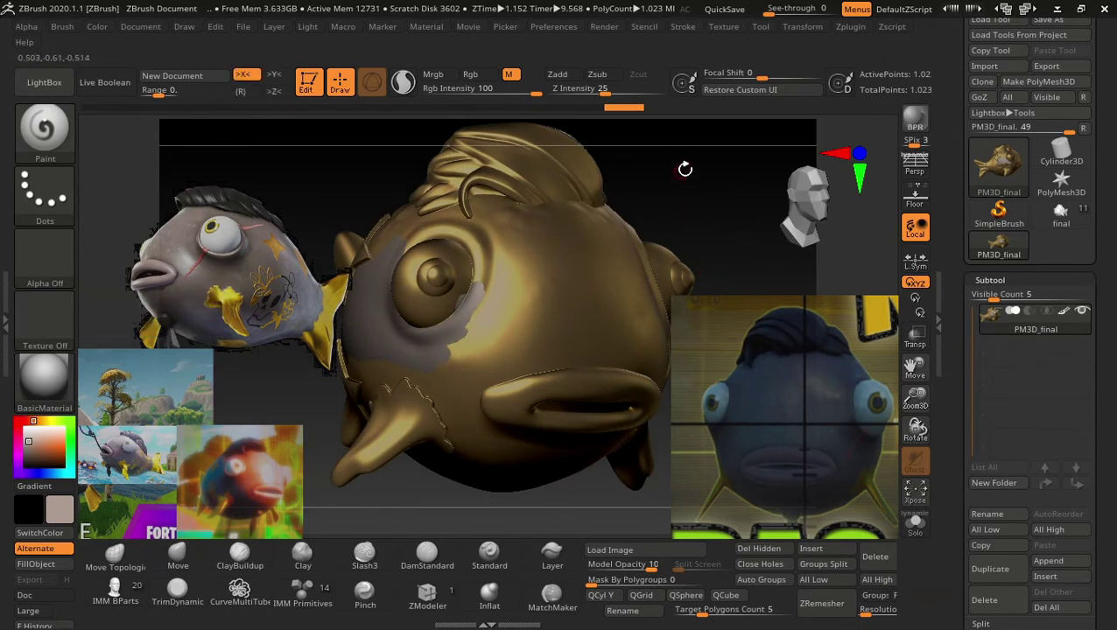
Paint more grey to the right of the eye, then orbit to a straight side view.
scroll(473, 355, up, 3)
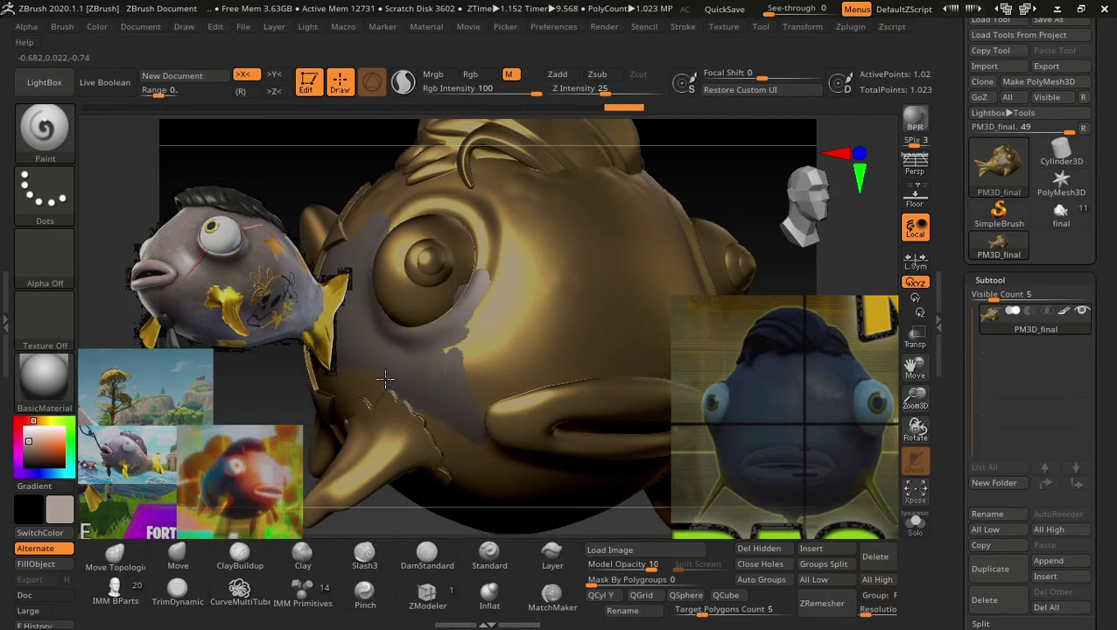
drag(736, 199, 677, 256)
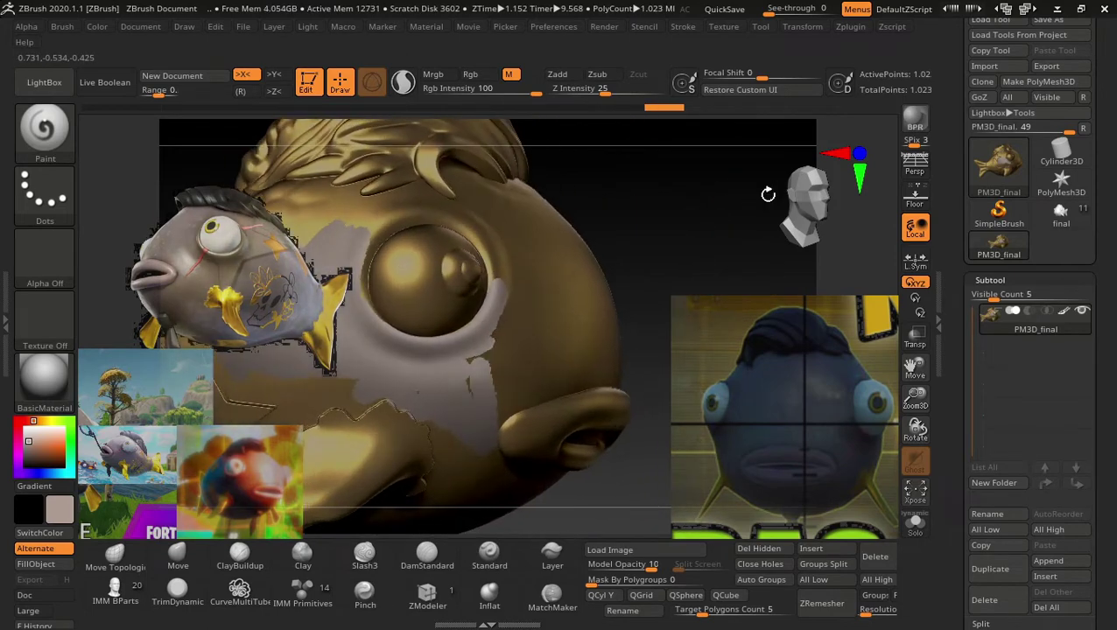
scroll(674, 289, up, 2)
drag(566, 505, 359, 317)
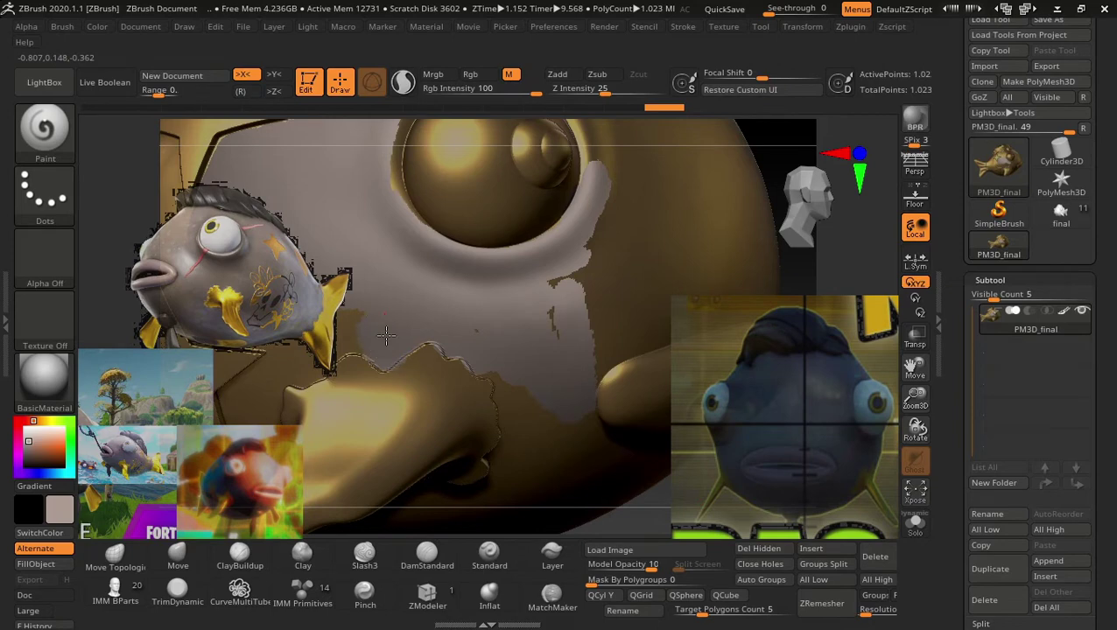
mouse_move(479, 313)
mouse_down()
mouse_move(604, 263)
mouse_move(586, 241)
mouse_move(613, 201)
mouse_move(604, 328)
mouse_move(624, 350)
mouse_move(643, 324)
mouse_move(626, 359)
mouse_up()
drag(798, 152, 750, 204)
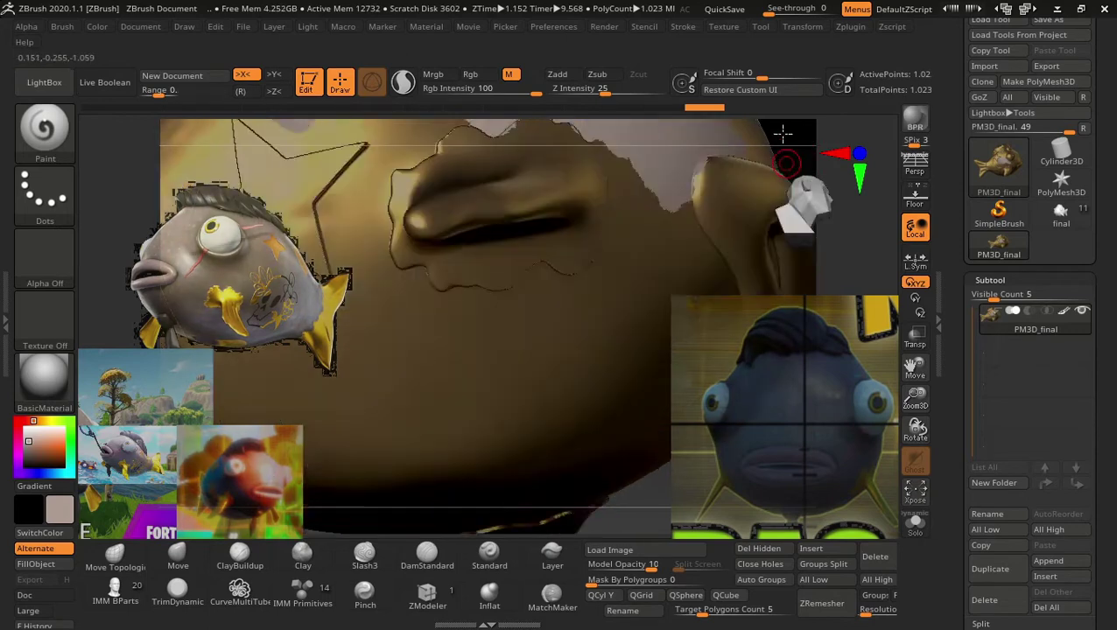
mouse_move(755, 250)
mouse_down()
mouse_move(691, 261)
mouse_move(661, 283)
mouse_move(638, 209)
mouse_move(705, 269)
mouse_move(682, 296)
mouse_move(693, 274)
mouse_up()
Fill the whole fish with grey material, turn toward the fin, and select Gold.
click(36, 564)
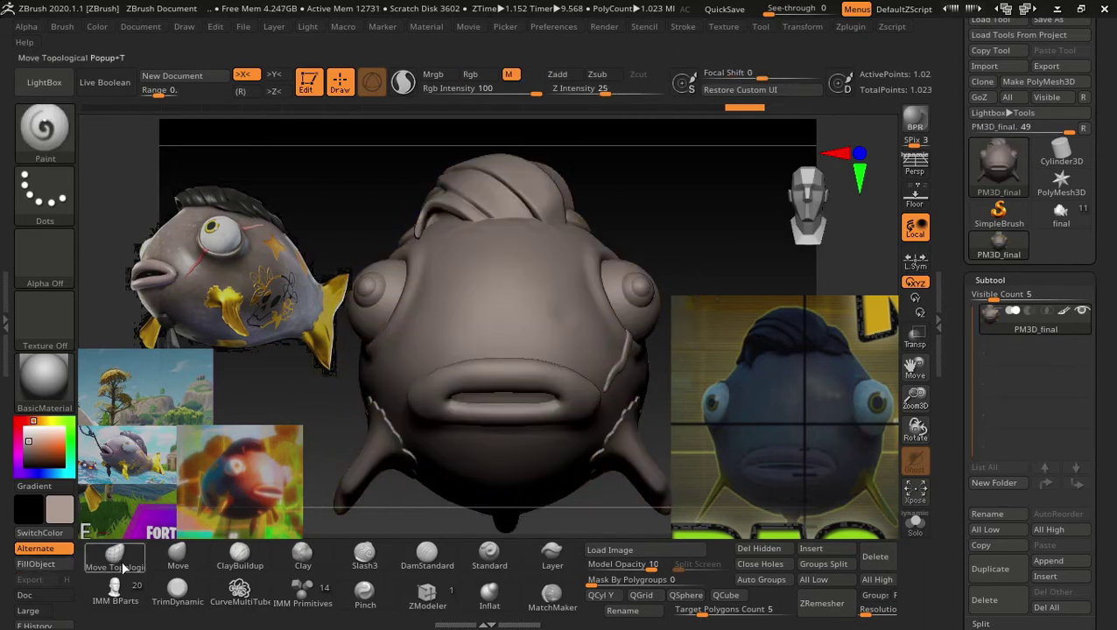
mouse_move(713, 267)
mouse_down()
mouse_move(726, 269)
mouse_move(731, 229)
mouse_move(645, 246)
mouse_move(661, 299)
mouse_move(741, 217)
mouse_move(746, 149)
mouse_move(660, 379)
mouse_up()
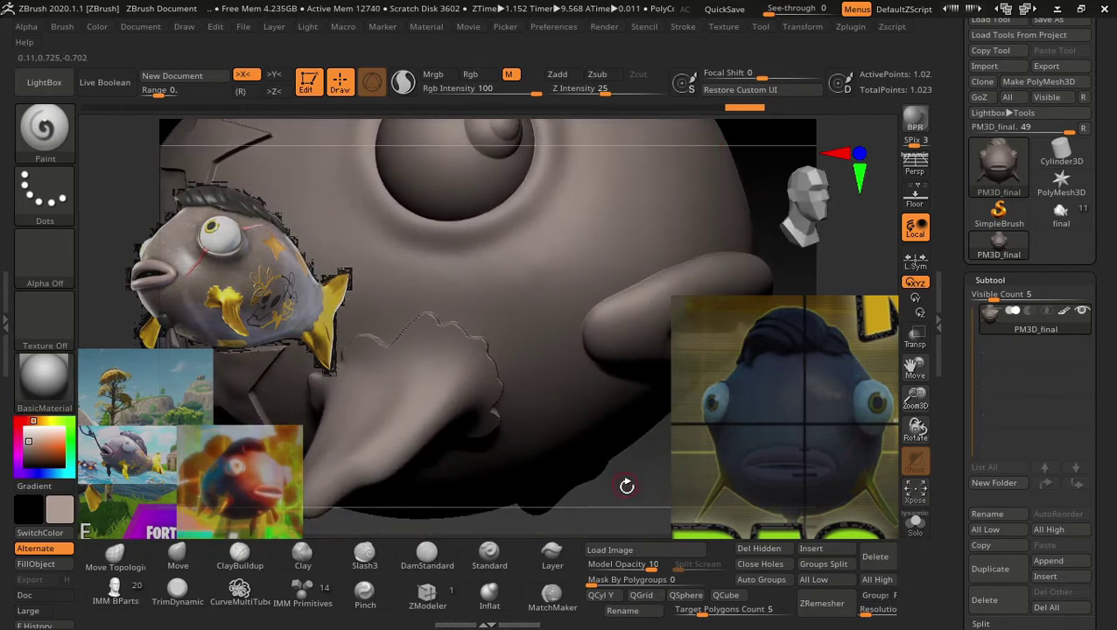
drag(624, 477, 568, 262)
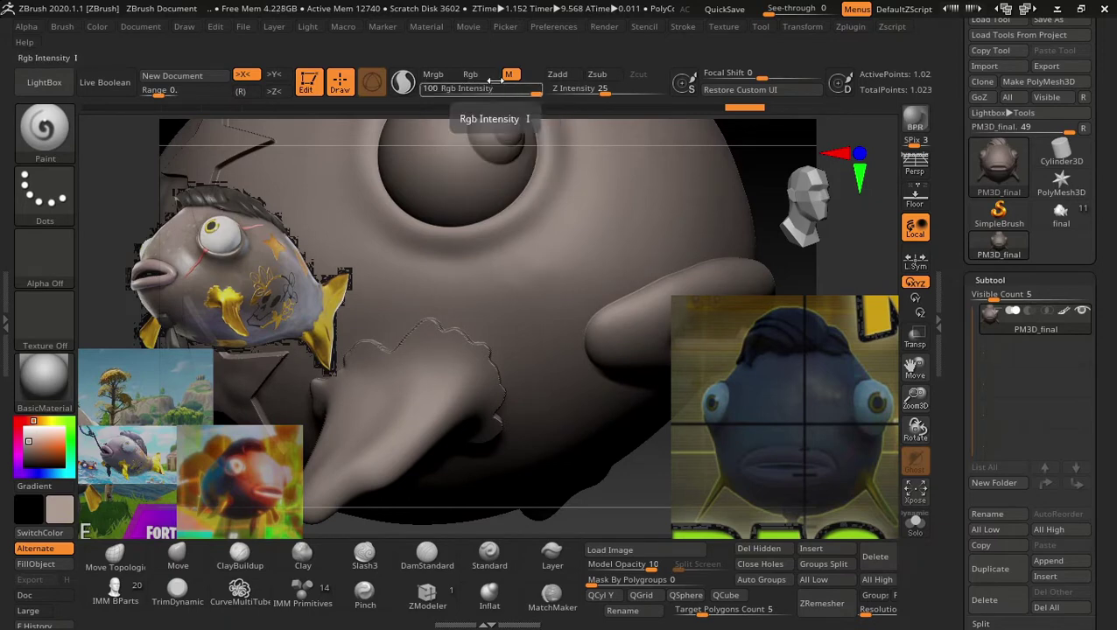
click(48, 383)
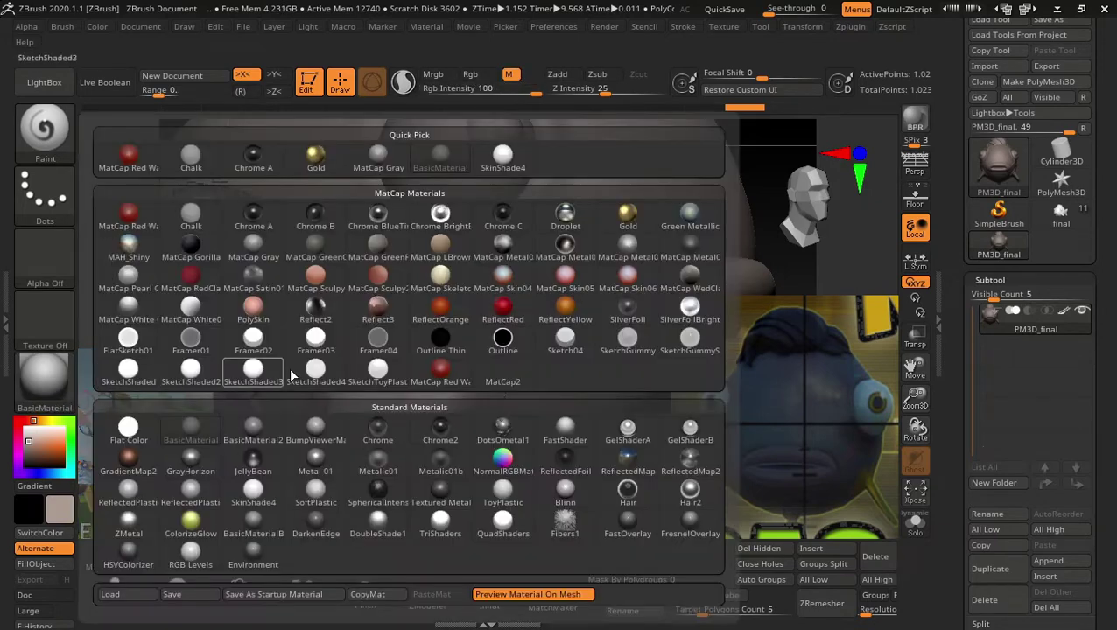
click(611, 225)
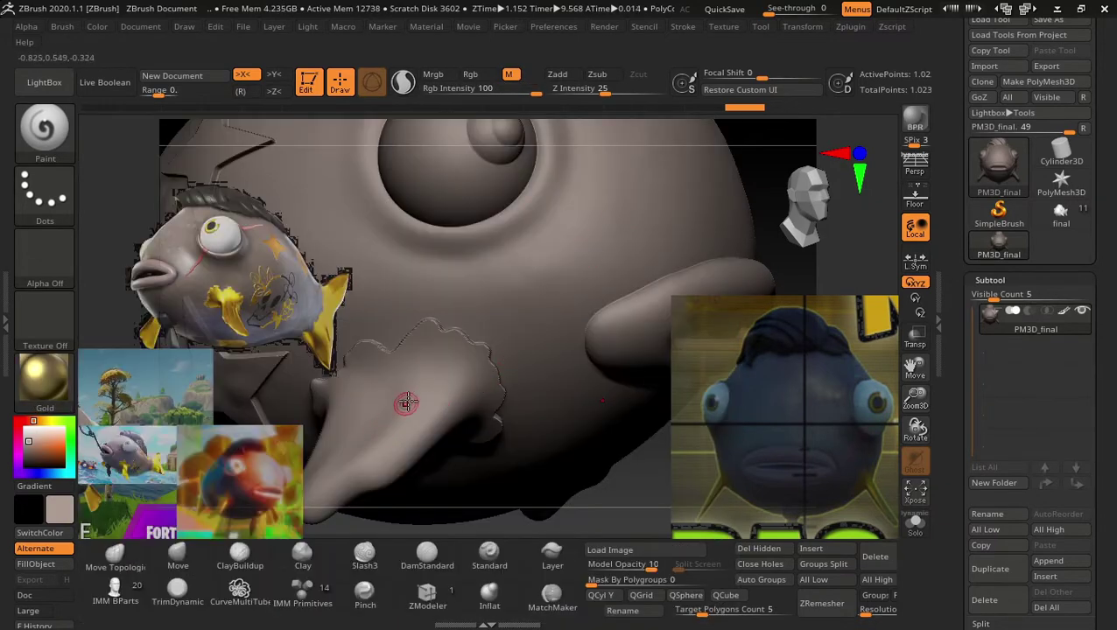
Paint gold over the pectoral fin's top edge, right side, and middle after shrinking the brush.
drag(408, 396, 393, 426)
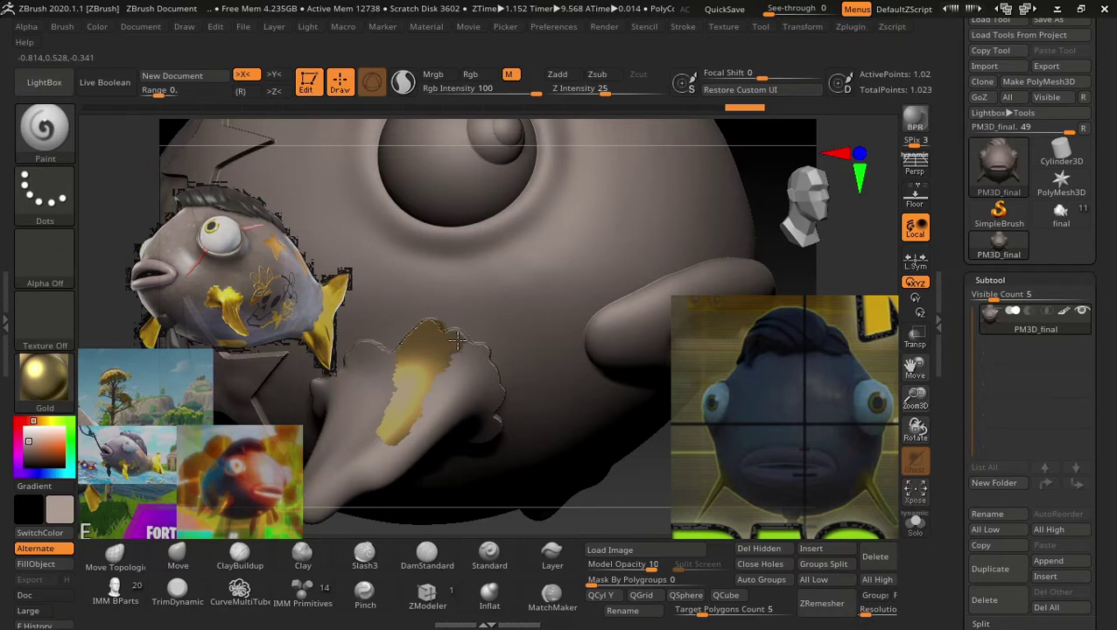
mouse_move(463, 354)
mouse_down()
mouse_move(407, 436)
mouse_move(406, 391)
mouse_move(350, 425)
mouse_move(431, 440)
mouse_up()
mouse_move(639, 490)
mouse_down()
mouse_move(630, 466)
mouse_move(586, 456)
mouse_move(578, 471)
mouse_move(611, 427)
mouse_move(438, 342)
mouse_move(410, 313)
mouse_up()
key(s)
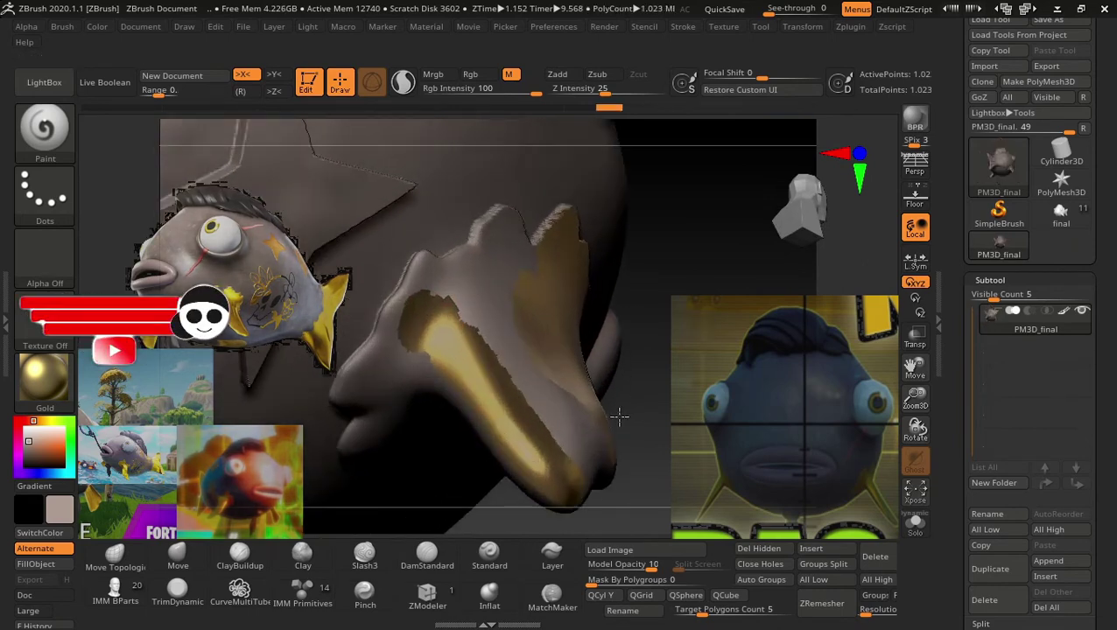
mouse_move(618, 416)
alt+mouse_down()
mouse_move(428, 259)
mouse_move(413, 295)
alt+mouse_up()
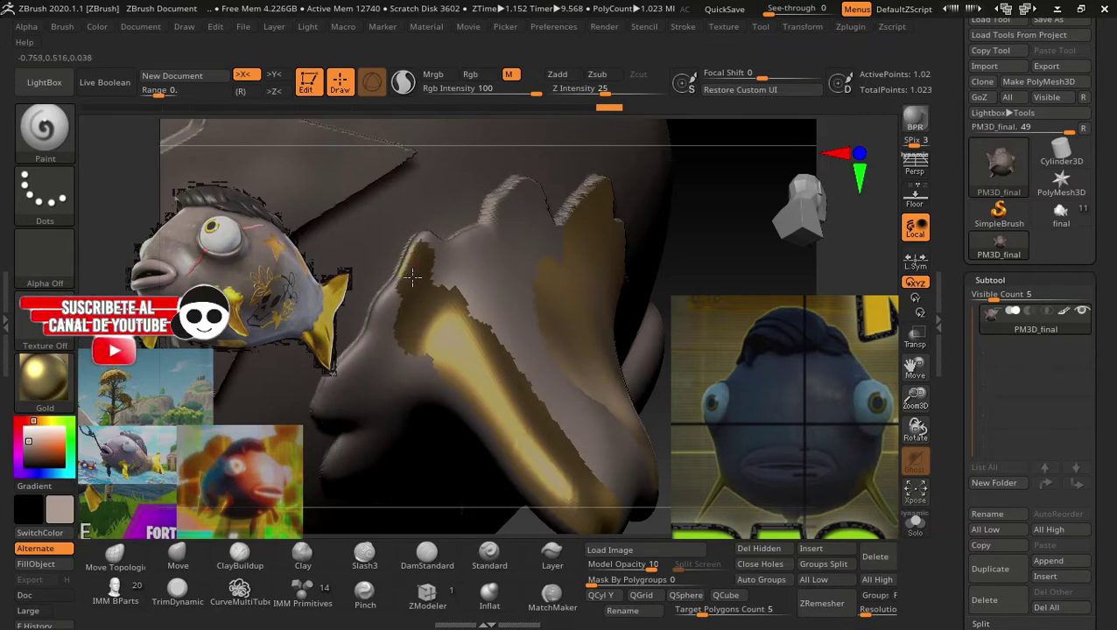
drag(426, 246, 479, 246)
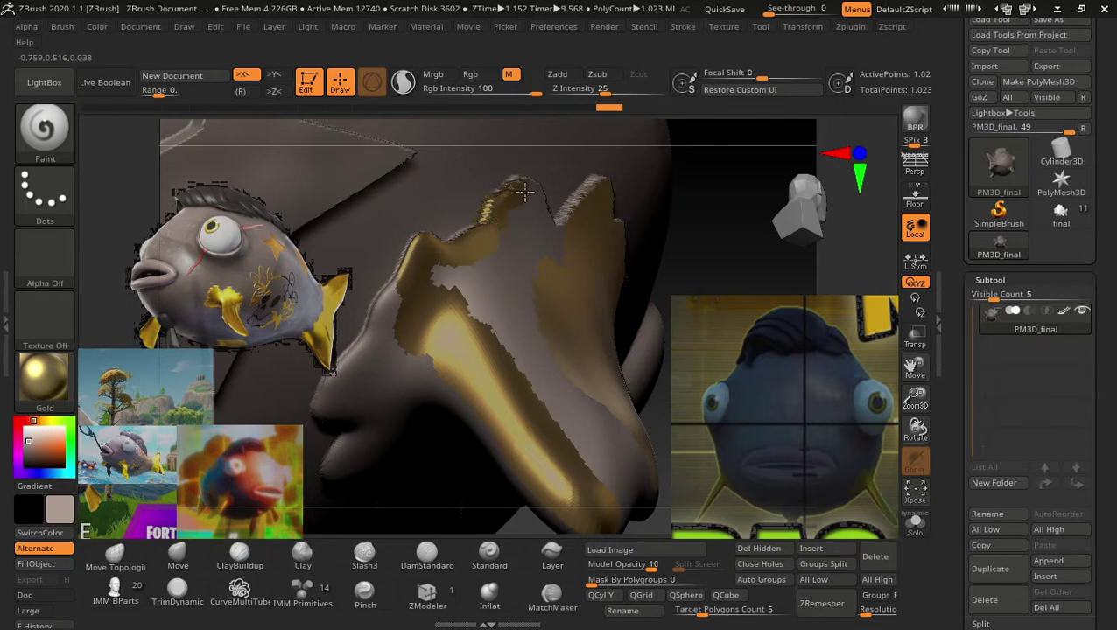
drag(525, 272, 513, 230)
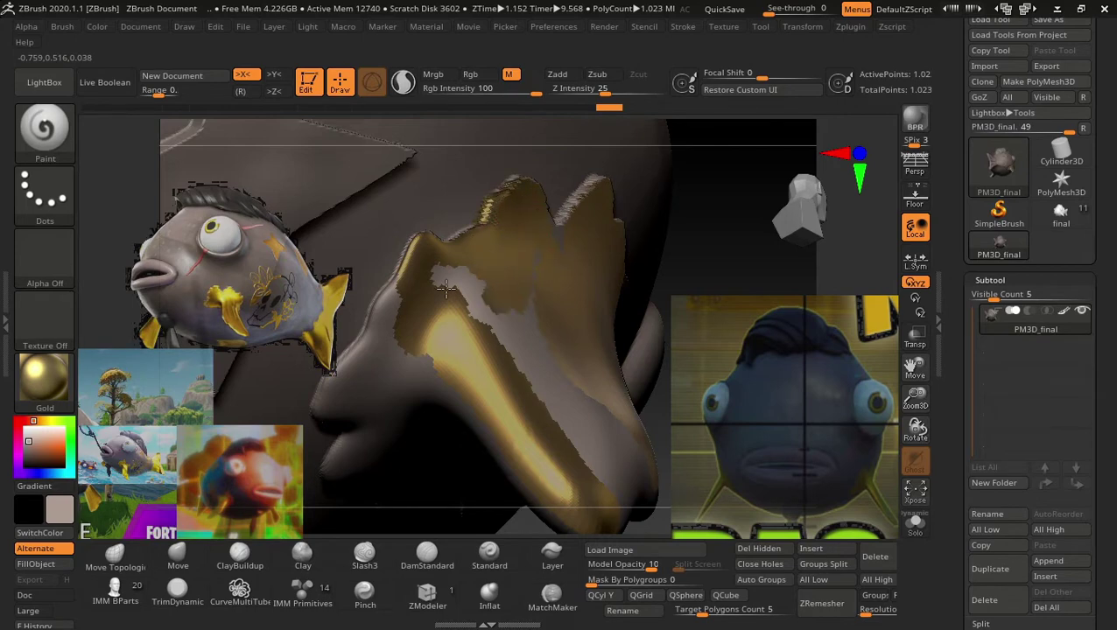
mouse_move(446, 289)
mouse_down()
mouse_move(444, 267)
mouse_move(562, 435)
mouse_up()
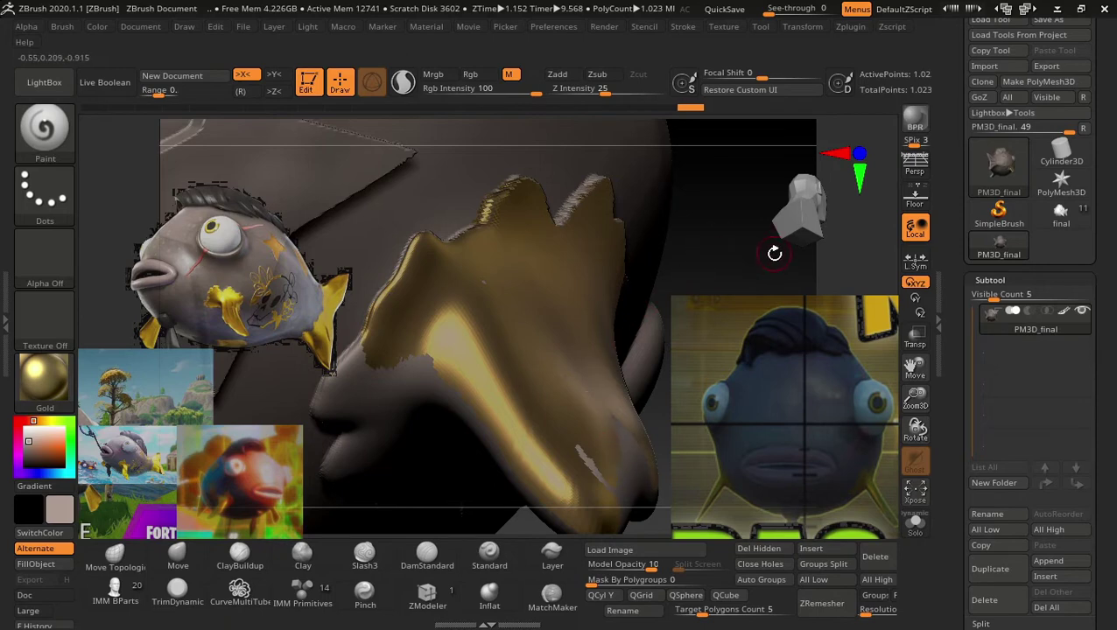
Paint gold over the fin's grey areas and its lower-left region from several angles.
mouse_move(775, 253)
mouse_down()
mouse_move(748, 228)
mouse_move(678, 229)
mouse_move(673, 281)
mouse_move(668, 252)
mouse_move(676, 277)
mouse_move(525, 284)
mouse_up()
mouse_move(481, 280)
mouse_down()
mouse_move(446, 350)
mouse_move(416, 276)
mouse_move(420, 254)
mouse_up()
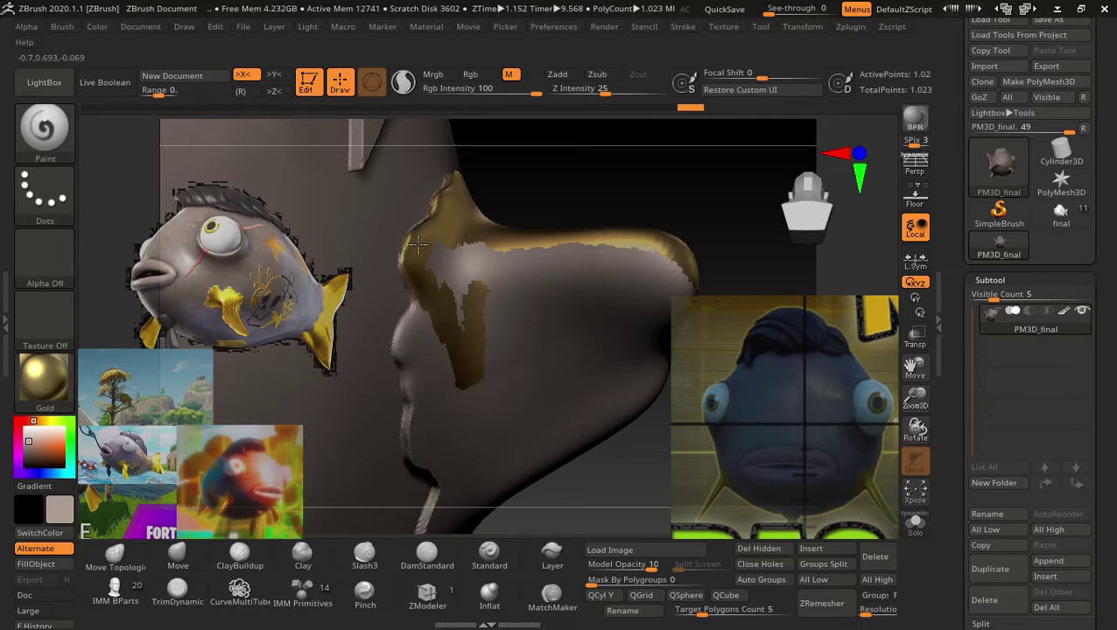
mouse_move(415, 252)
mouse_down()
mouse_move(442, 301)
mouse_move(449, 262)
mouse_move(464, 289)
mouse_move(508, 230)
mouse_move(548, 333)
mouse_move(582, 350)
mouse_move(577, 288)
mouse_move(613, 324)
mouse_move(643, 329)
mouse_move(647, 254)
mouse_up()
mouse_move(762, 239)
mouse_down()
mouse_move(691, 276)
mouse_move(489, 246)
mouse_up()
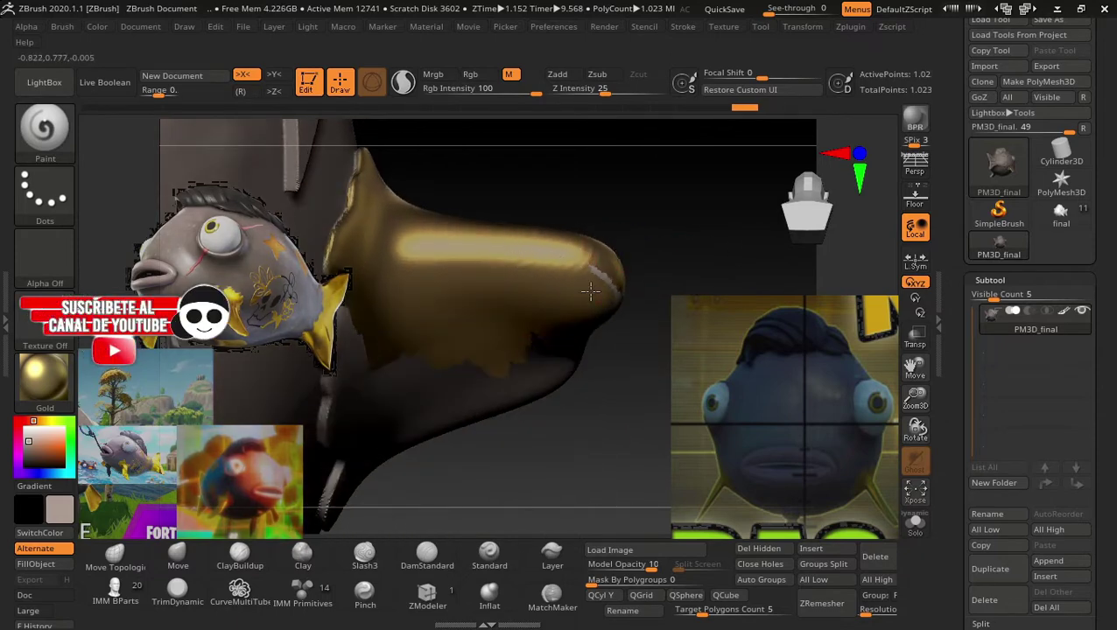
drag(613, 278, 550, 424)
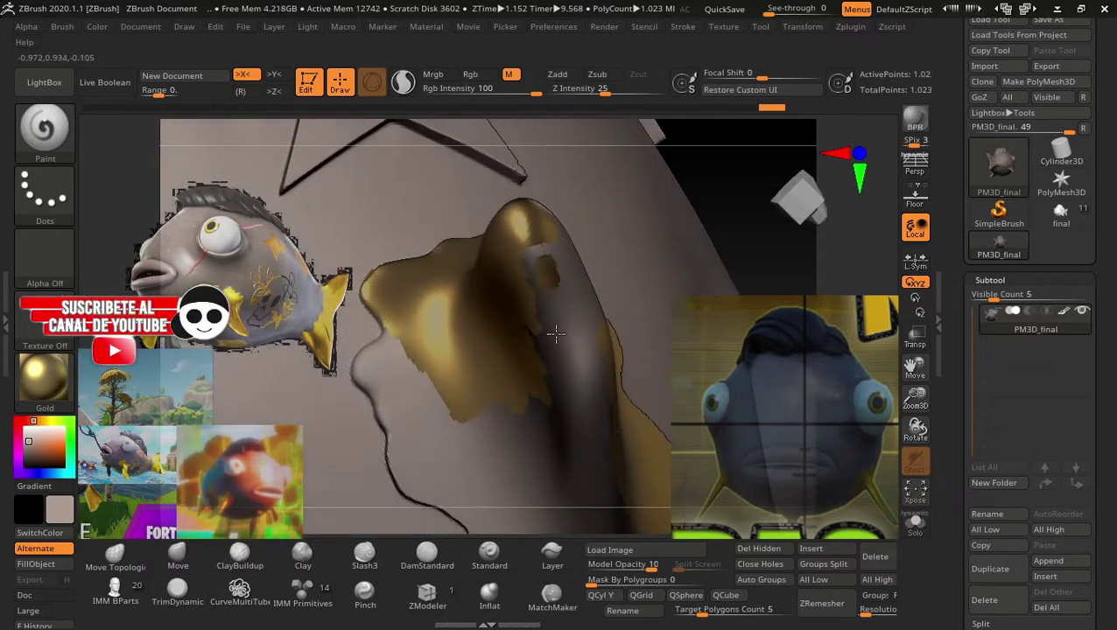
mouse_move(425, 351)
mouse_down()
mouse_move(442, 438)
mouse_move(415, 439)
mouse_up()
Turn to the piece's lower surface and cover its remaining grey regions with paint.
mouse_move(770, 236)
mouse_down()
mouse_move(750, 274)
mouse_move(754, 261)
mouse_move(739, 267)
mouse_up()
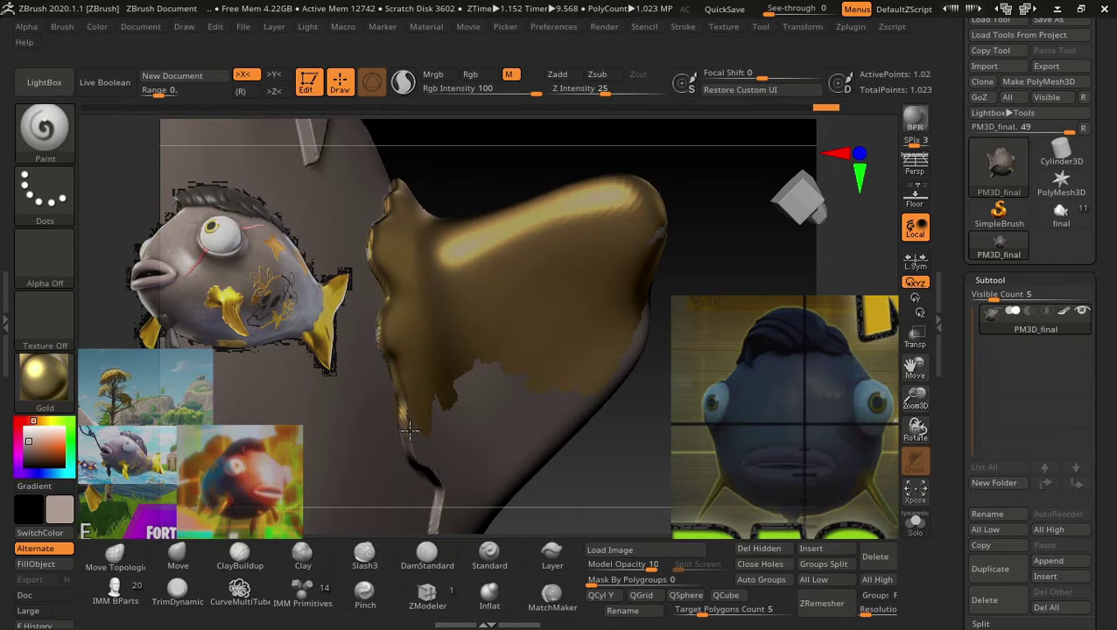
drag(420, 415, 440, 371)
mouse_move(439, 424)
mouse_down()
mouse_move(473, 349)
mouse_move(517, 369)
mouse_move(590, 476)
mouse_move(600, 391)
mouse_move(561, 359)
mouse_up()
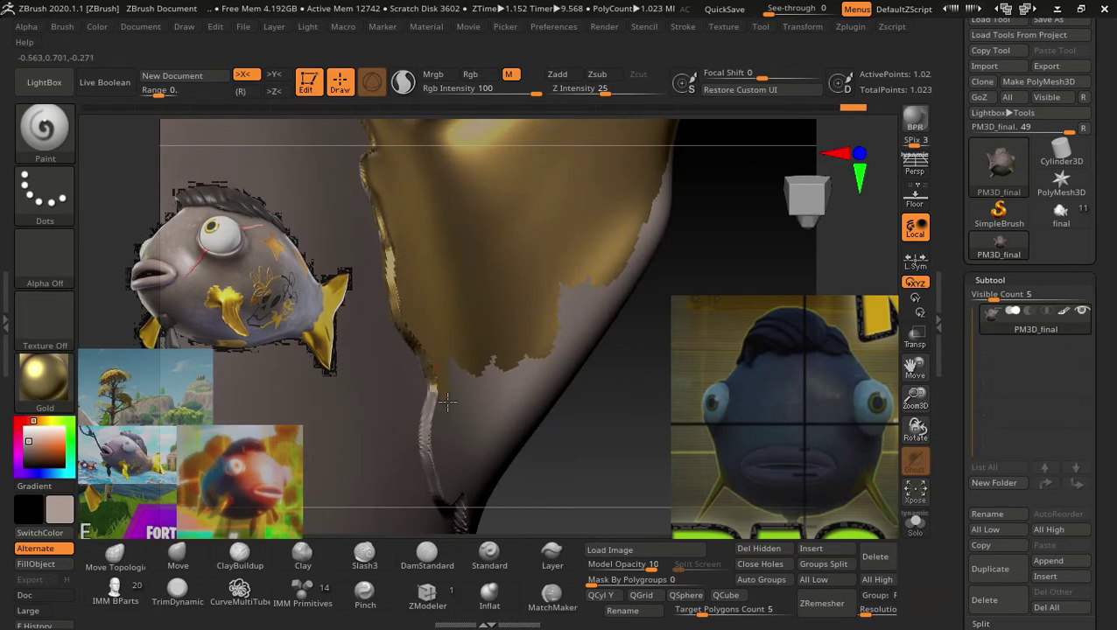
mouse_move(446, 401)
mouse_down()
mouse_move(461, 441)
mouse_move(457, 392)
mouse_up()
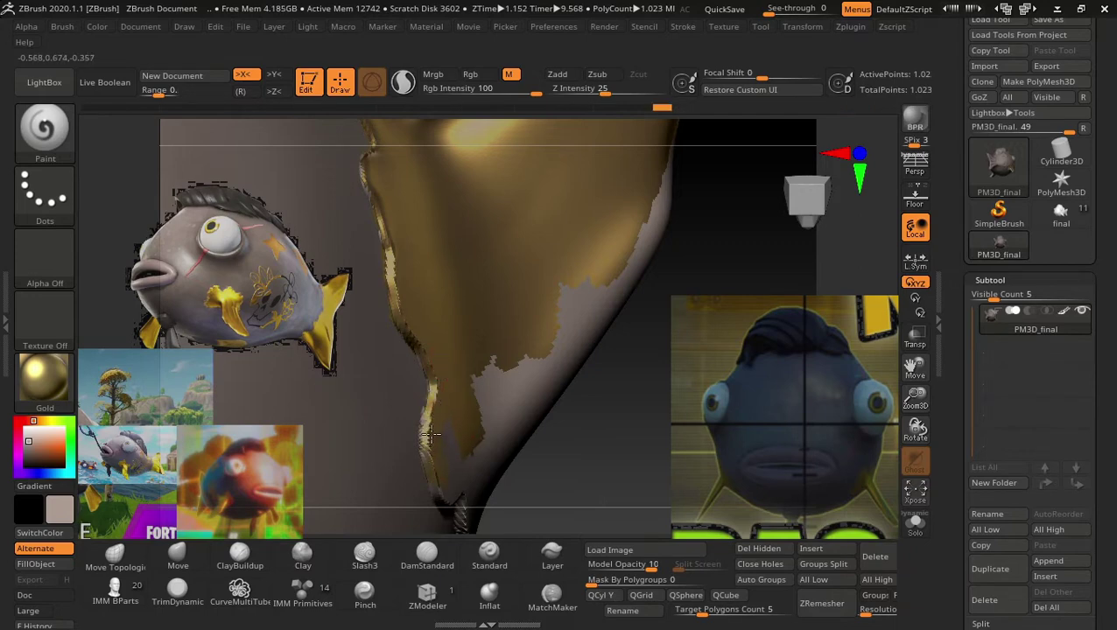
mouse_move(461, 466)
mouse_down()
mouse_move(488, 419)
mouse_move(516, 398)
mouse_move(543, 341)
mouse_move(590, 295)
mouse_move(615, 312)
mouse_move(529, 476)
mouse_move(523, 429)
mouse_up()
Paint gold over the remaining grey patches on the ridge and the rounded tip.
drag(581, 403, 591, 431)
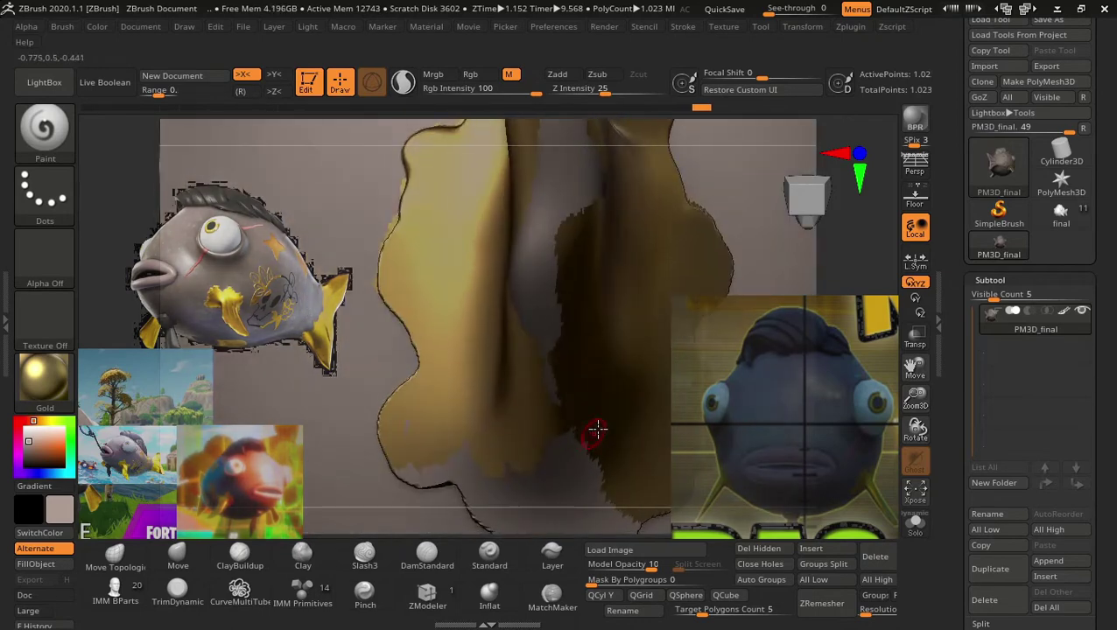
drag(551, 292, 533, 255)
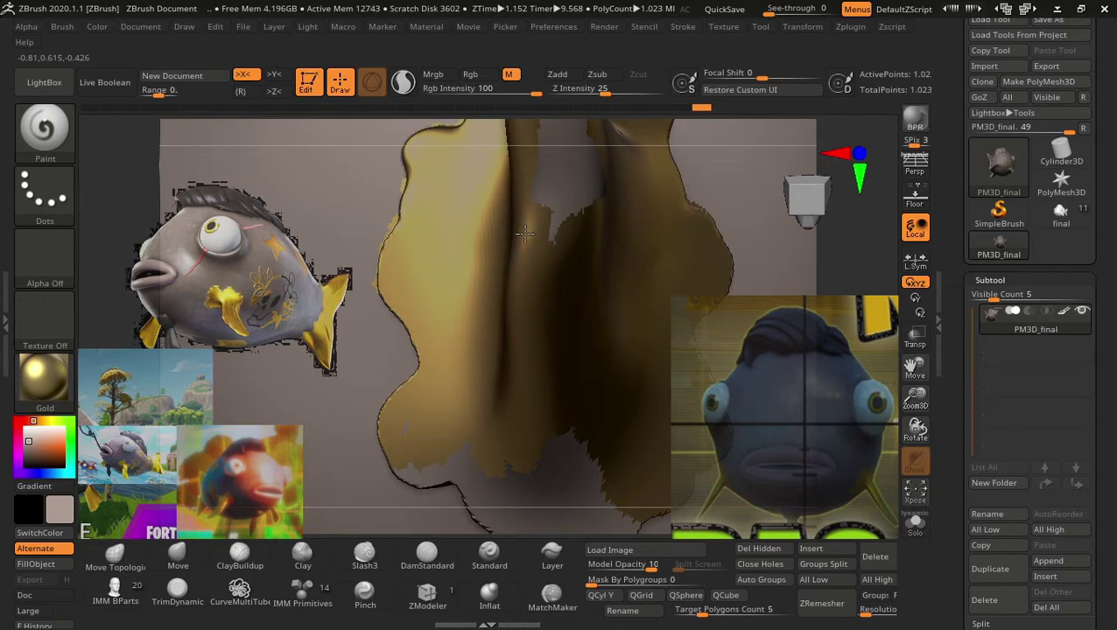
drag(853, 248, 803, 248)
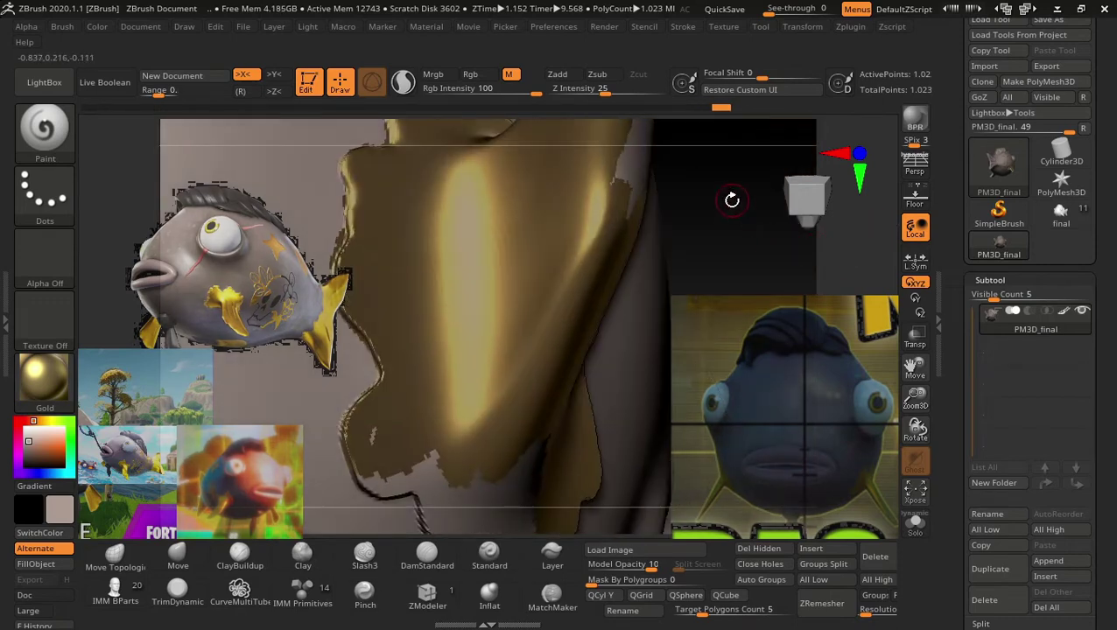
drag(731, 200, 621, 289)
drag(517, 347, 525, 179)
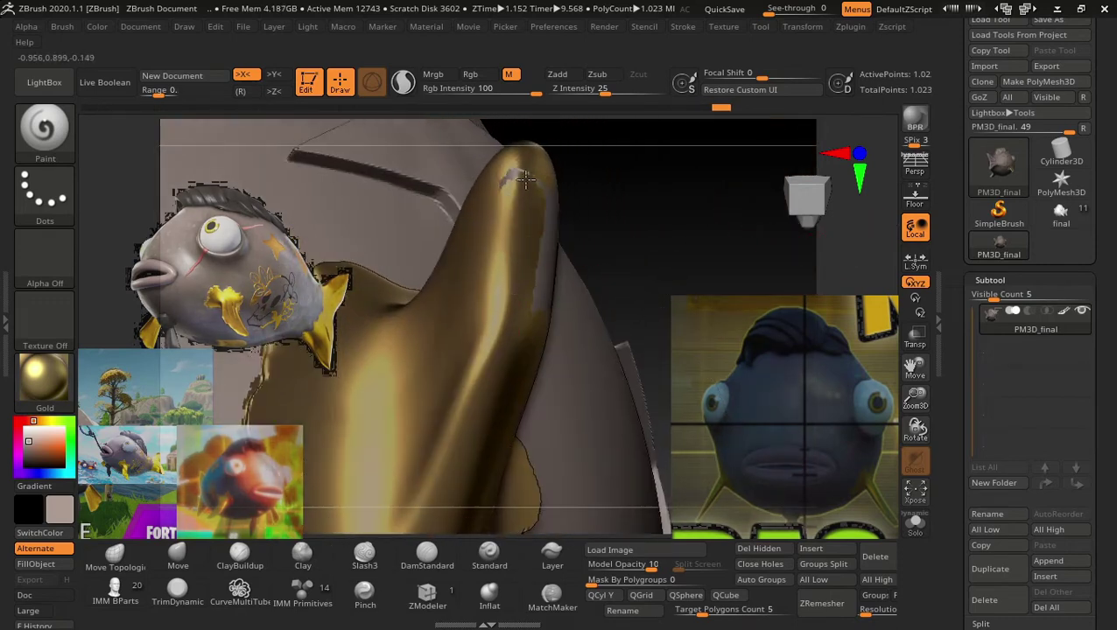
drag(613, 202, 561, 228)
drag(556, 180, 538, 284)
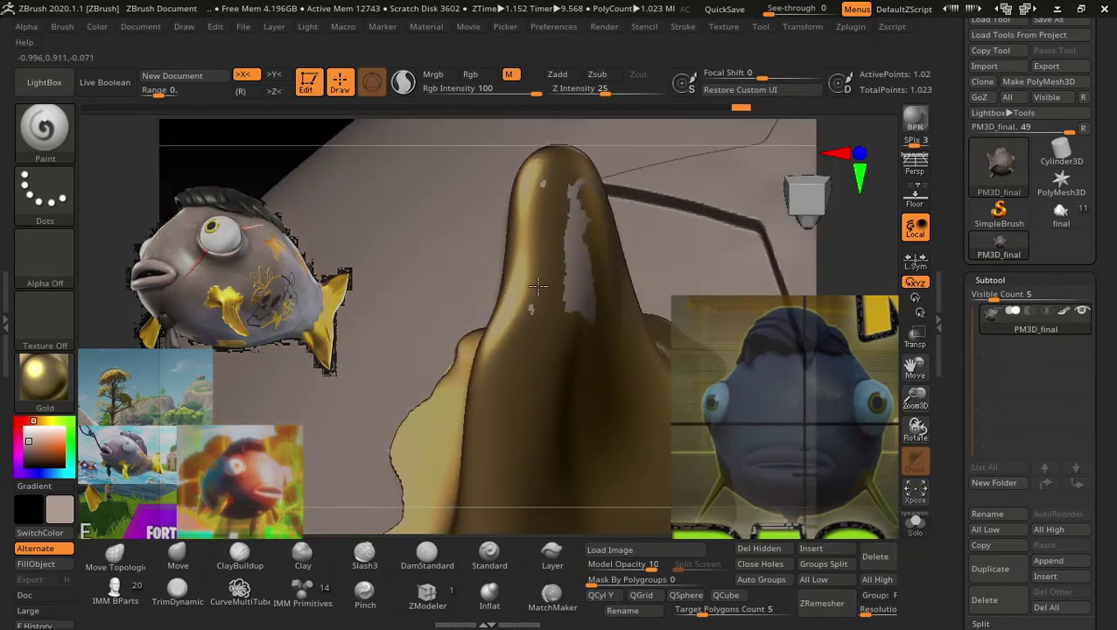
mouse_move(569, 205)
mouse_down()
mouse_move(588, 341)
mouse_move(588, 187)
mouse_move(600, 190)
mouse_up()
mouse_move(338, 180)
mouse_down()
mouse_move(238, 150)
mouse_move(326, 160)
mouse_move(649, 303)
mouse_move(578, 210)
mouse_up()
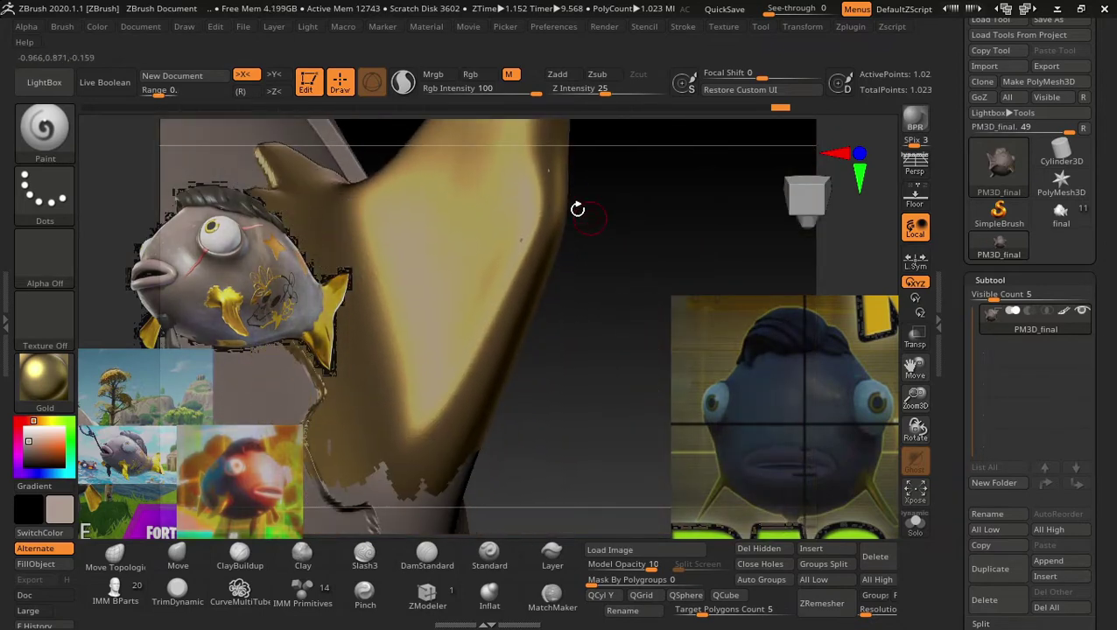
mouse_move(510, 259)
mouse_down()
mouse_move(615, 199)
mouse_move(596, 299)
mouse_move(600, 421)
mouse_move(655, 288)
mouse_move(400, 227)
mouse_up()
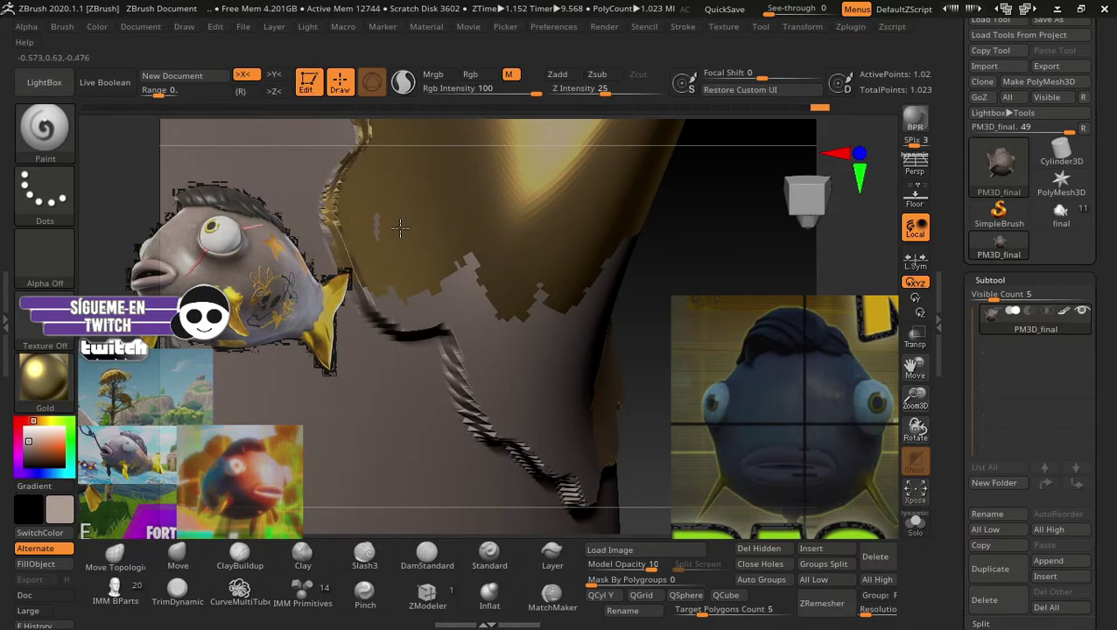
drag(372, 280, 481, 400)
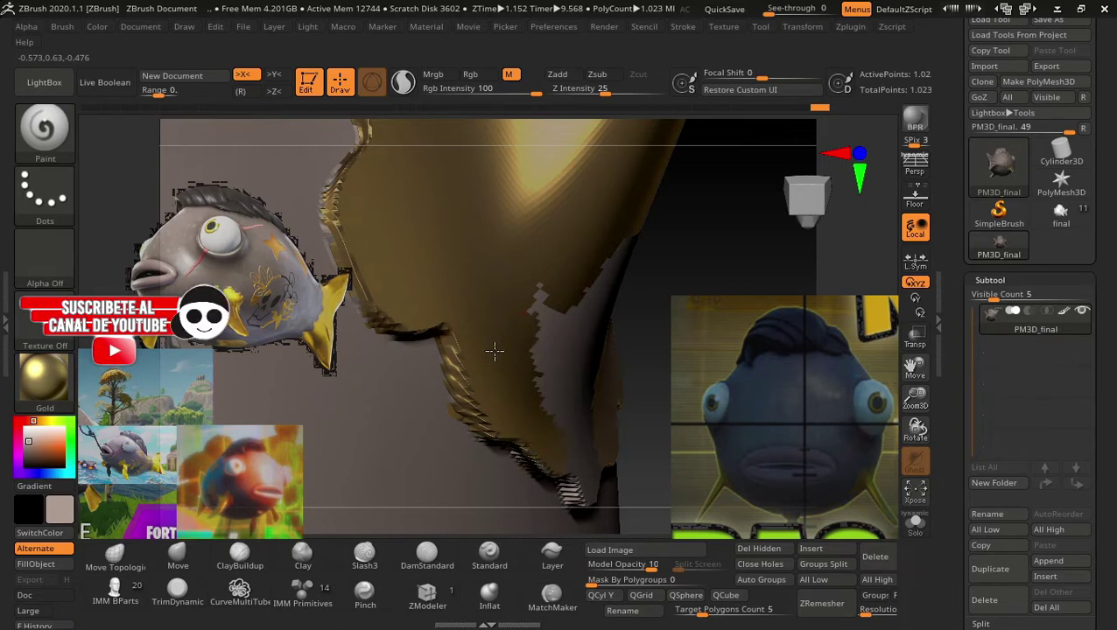
drag(645, 315, 635, 242)
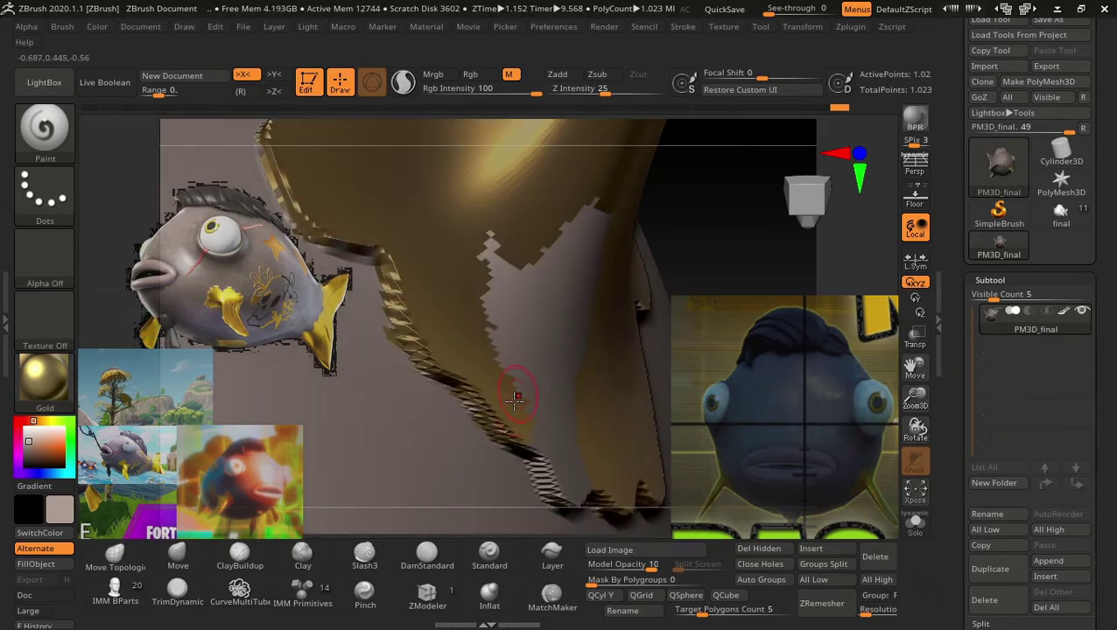
Smooth the jagged gold and grey edges of the fin with the Smooth brush.
key(shift)
mouse_move(456, 390)
shift+mouse_down()
mouse_move(386, 280)
mouse_move(285, 184)
shift+mouse_up()
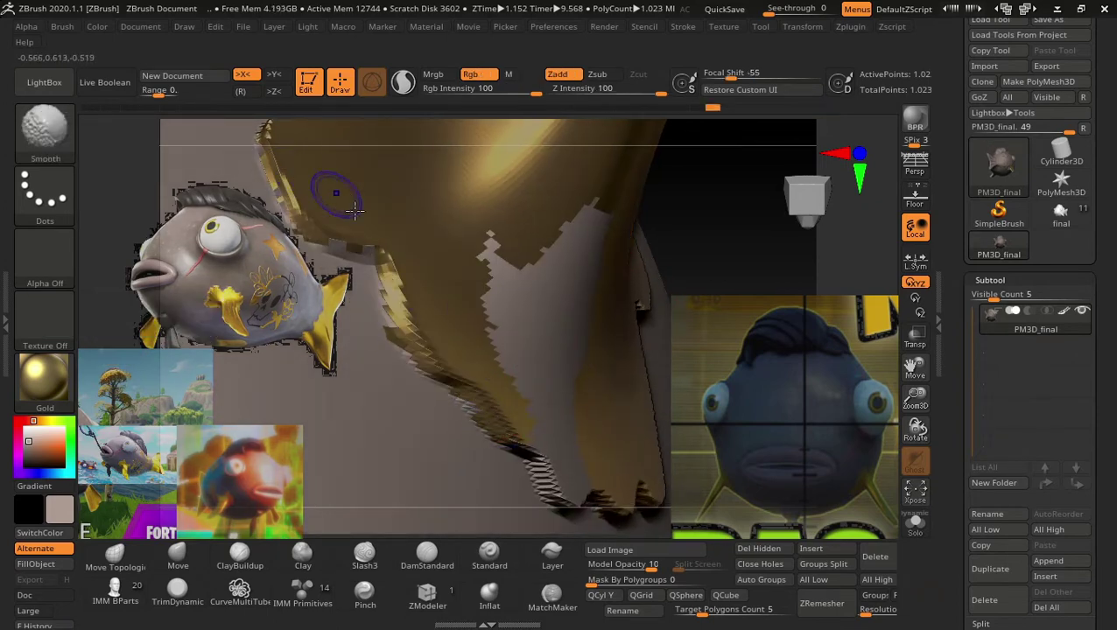
mouse_move(490, 250)
shift+mouse_down()
mouse_move(530, 412)
mouse_move(522, 441)
shift+mouse_up()
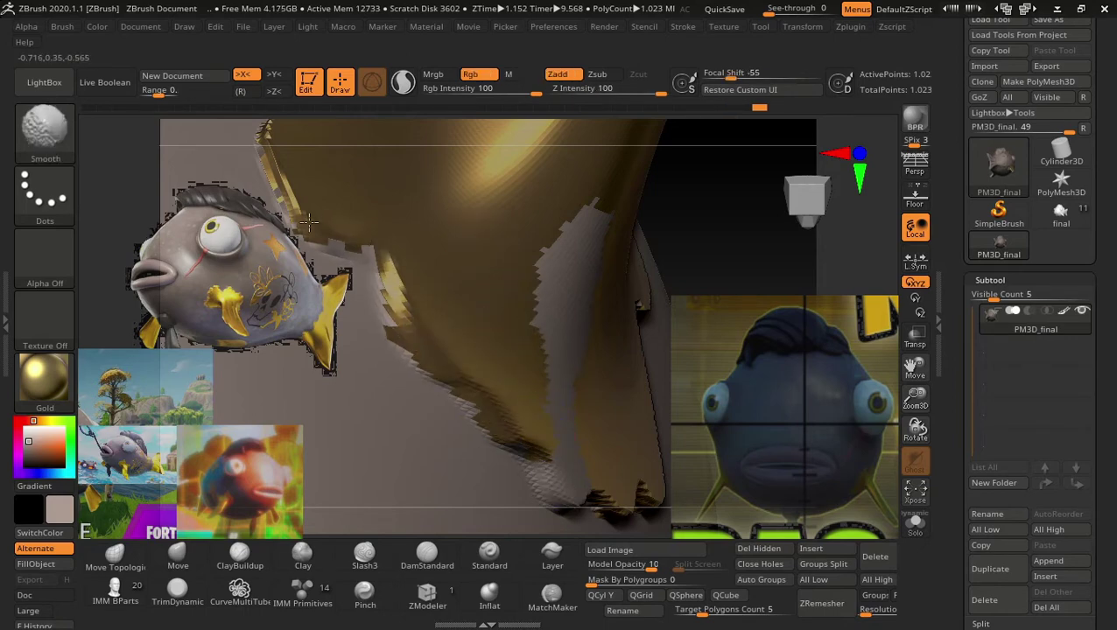
mouse_move(755, 225)
mouse_down()
mouse_move(694, 186)
mouse_move(715, 188)
mouse_up()
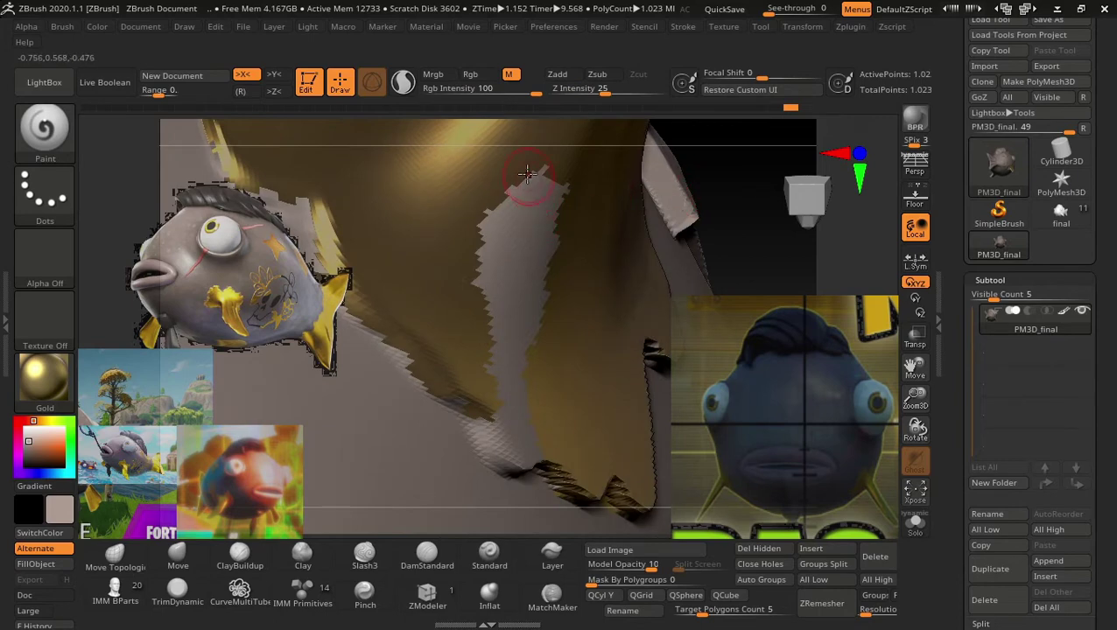
mouse_move(538, 166)
shift+mouse_down()
mouse_move(499, 345)
mouse_move(552, 210)
mouse_move(519, 350)
shift+mouse_up()
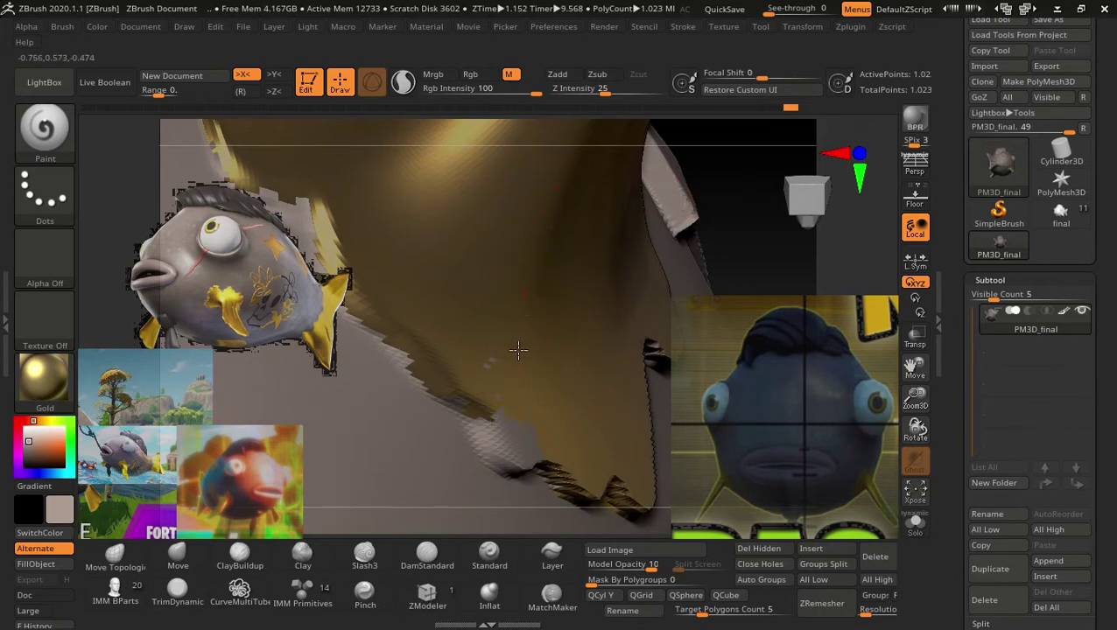
mouse_move(484, 403)
shift+mouse_down()
mouse_move(462, 386)
mouse_move(480, 415)
shift+mouse_up()
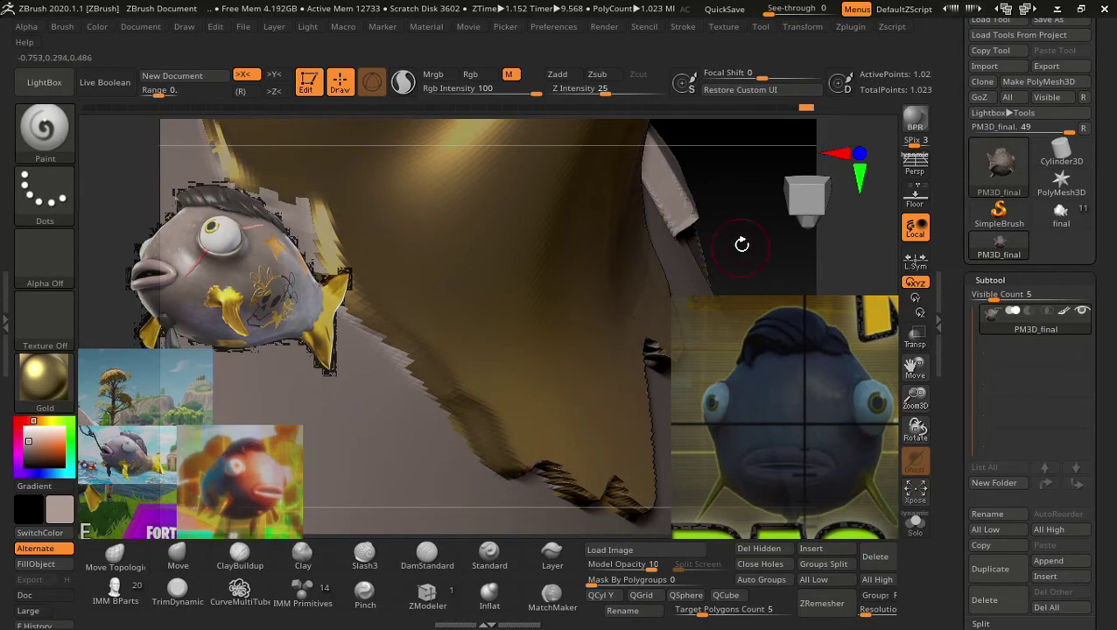
mouse_move(740, 241)
mouse_down()
mouse_move(766, 217)
mouse_move(599, 279)
mouse_up()
shift+drag(475, 395, 512, 409)
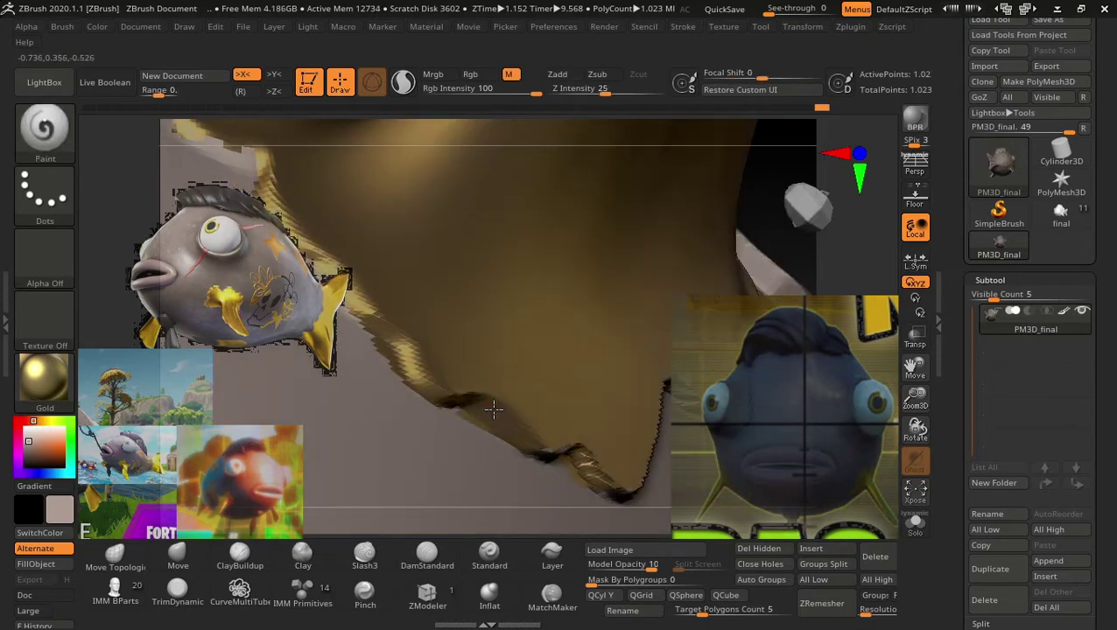
Frame the whole fish model and turn it to a three-quarter side view.
key(shift)
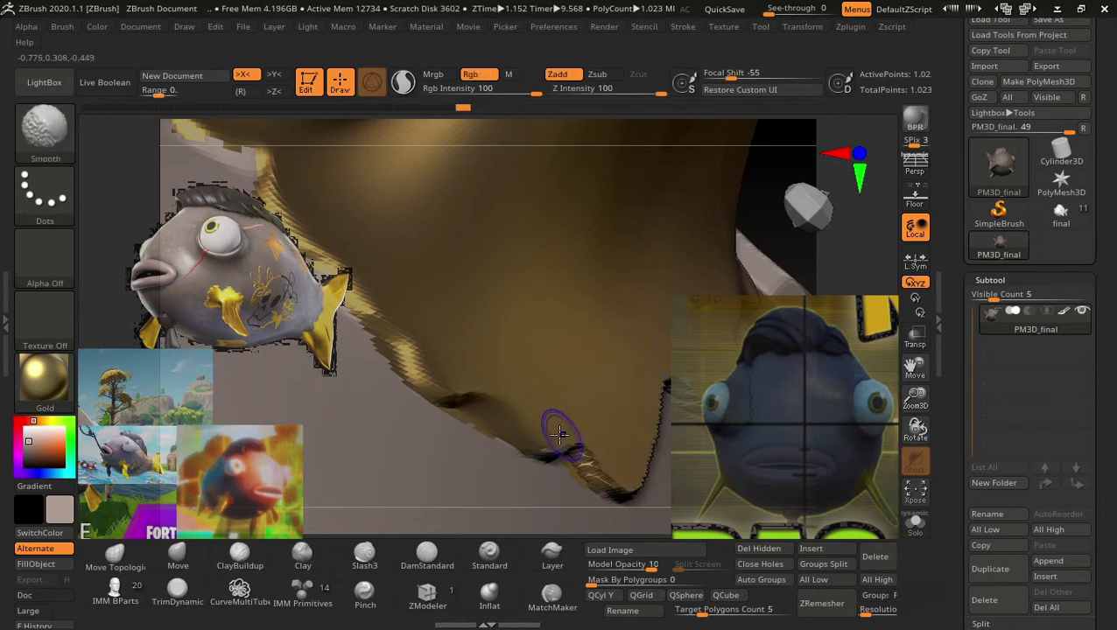
drag(803, 252, 740, 183)
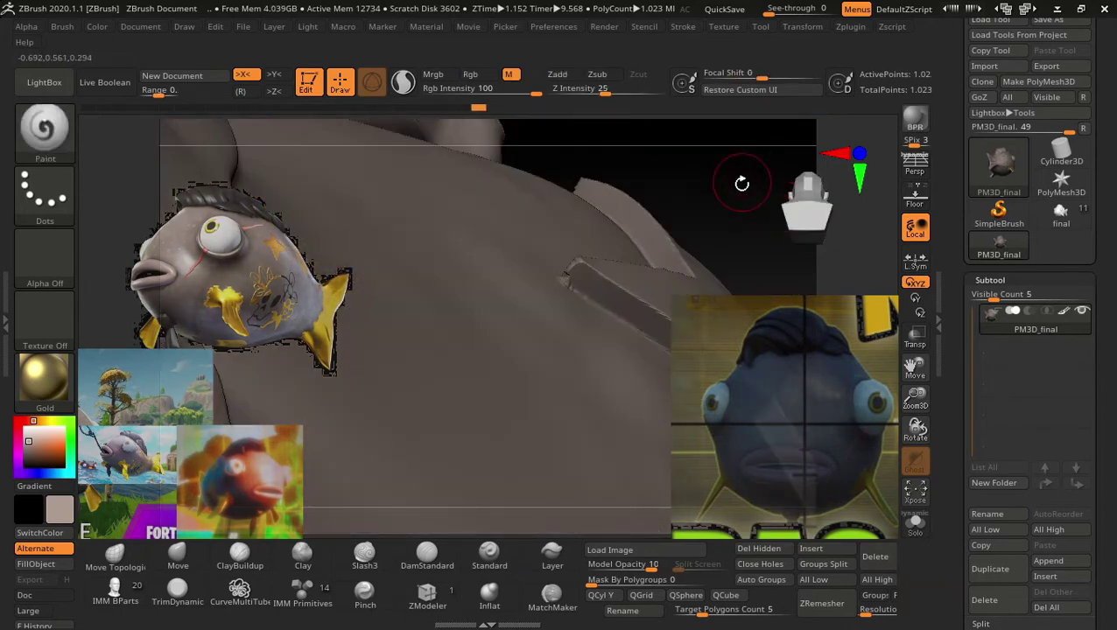
key(f)
mouse_move(730, 236)
mouse_down()
mouse_move(750, 249)
mouse_move(750, 310)
mouse_up()
mouse_move(743, 232)
mouse_down()
mouse_move(653, 369)
mouse_move(598, 401)
mouse_move(597, 427)
mouse_move(688, 354)
mouse_move(622, 321)
mouse_move(478, 163)
mouse_move(519, 217)
mouse_move(512, 331)
mouse_up()
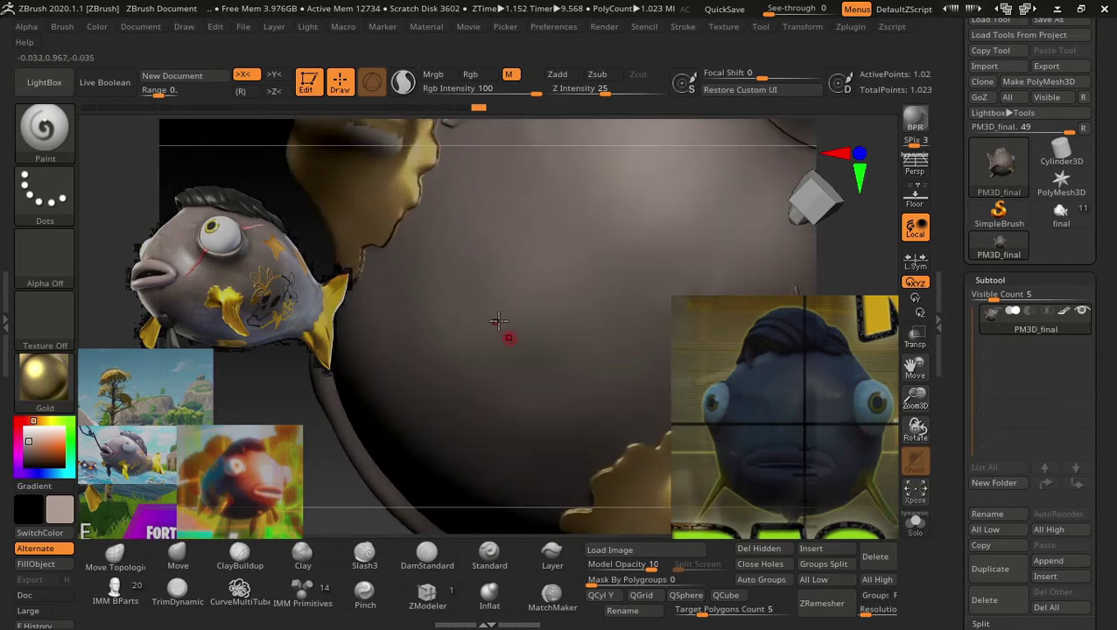
Paint over the light streak, resize the brush, and smooth the gold blob's right tip.
drag(249, 165, 370, 367)
drag(518, 368, 489, 352)
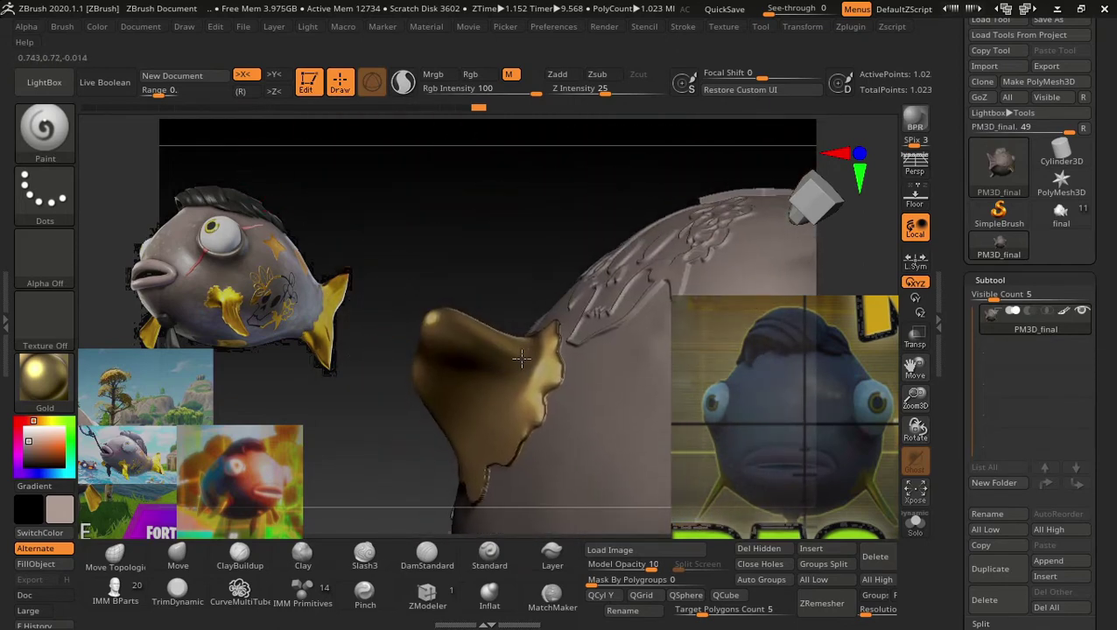
mouse_move(511, 219)
mouse_down()
mouse_move(528, 367)
mouse_move(508, 326)
mouse_up()
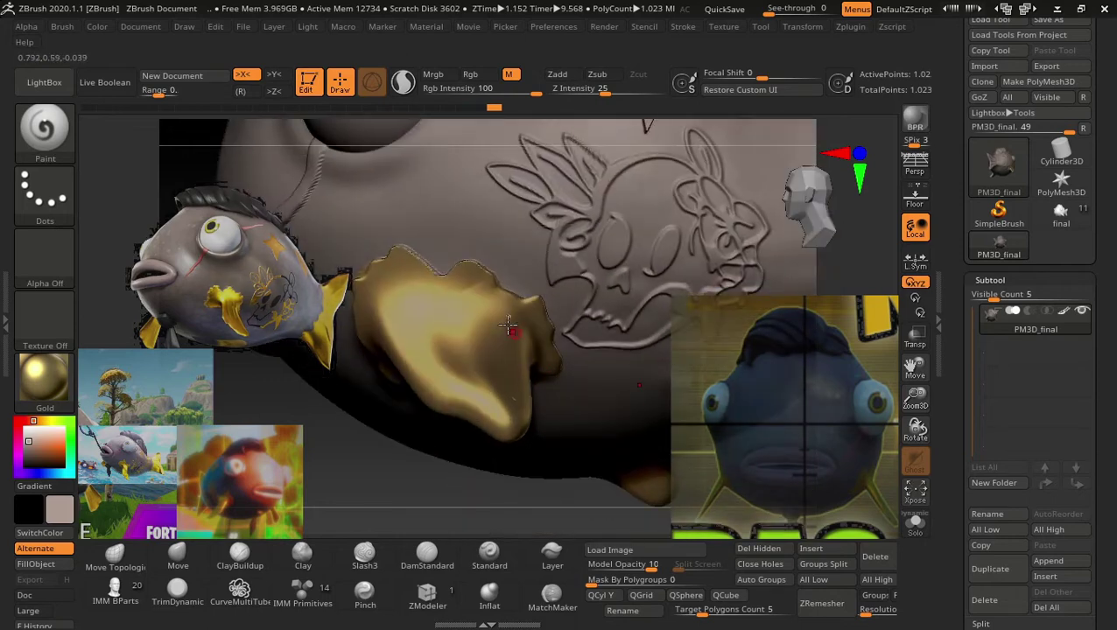
mouse_move(391, 473)
mouse_down()
mouse_move(386, 449)
mouse_move(414, 466)
mouse_move(544, 436)
mouse_move(626, 462)
mouse_move(624, 473)
mouse_move(436, 274)
mouse_up()
key(s)
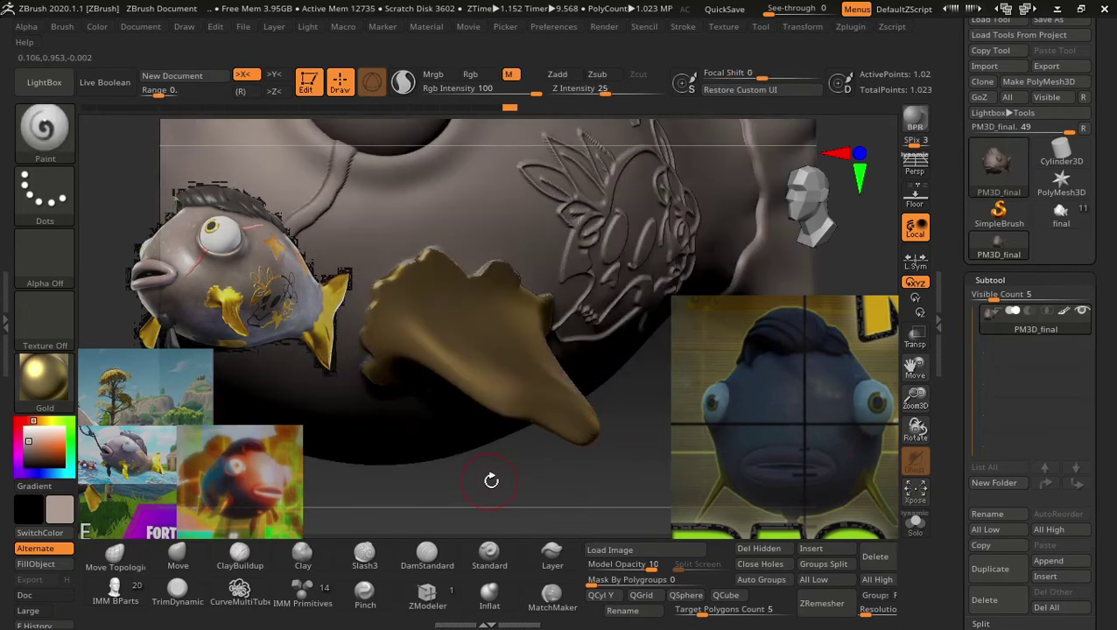
mouse_move(491, 476)
mouse_down()
mouse_move(359, 369)
mouse_move(477, 407)
mouse_move(537, 393)
mouse_up()
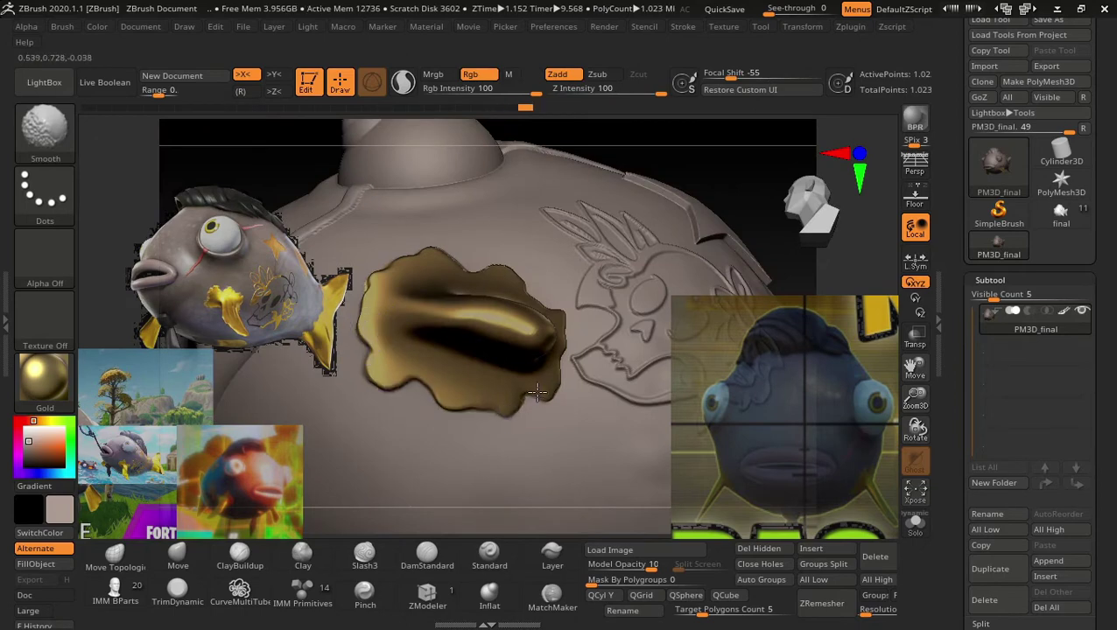
drag(552, 343, 560, 302)
shift+drag(491, 256, 424, 249)
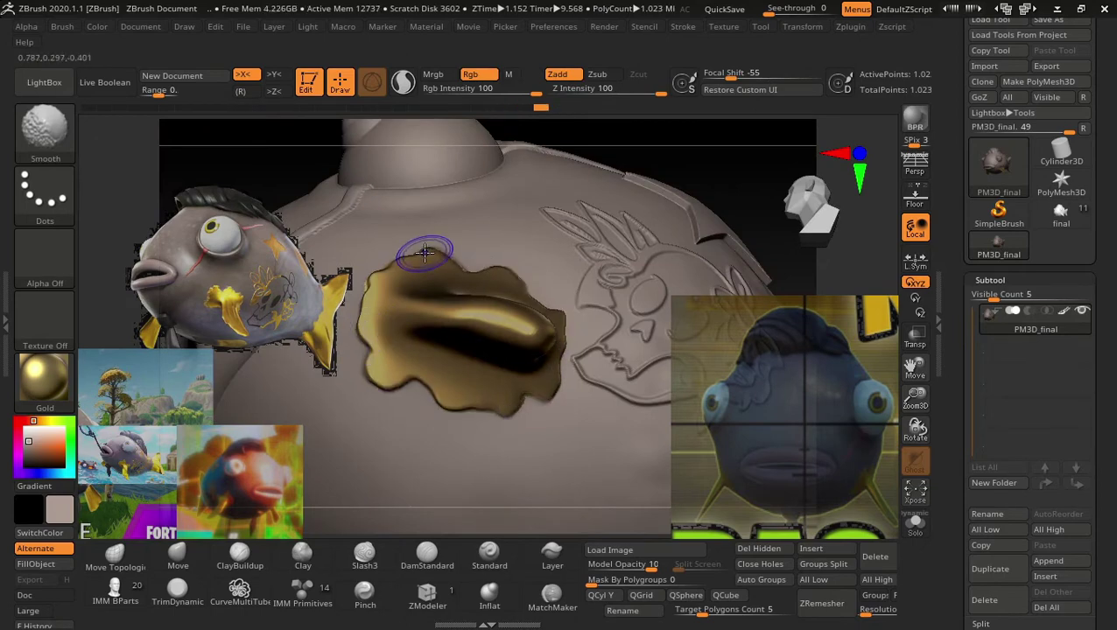
Reshape and smooth the gold blob's upper edge, then swap colours so beige is main.
mouse_move(706, 170)
mouse_down()
mouse_move(700, 368)
mouse_move(627, 399)
mouse_move(686, 418)
mouse_up()
key(s)
drag(357, 349, 486, 351)
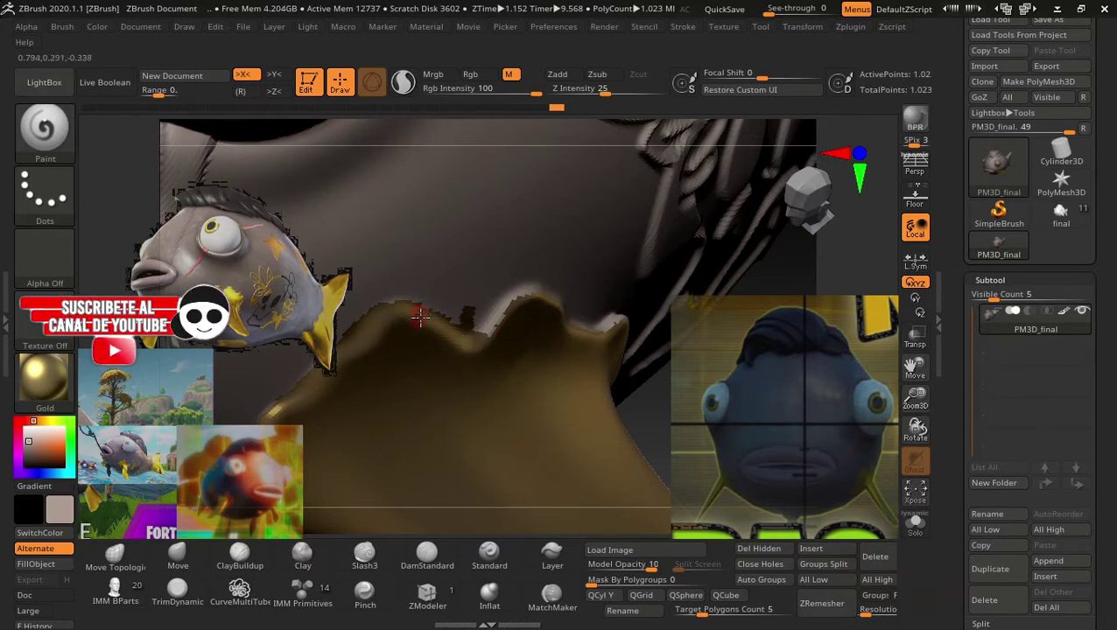
shift+drag(456, 354, 436, 369)
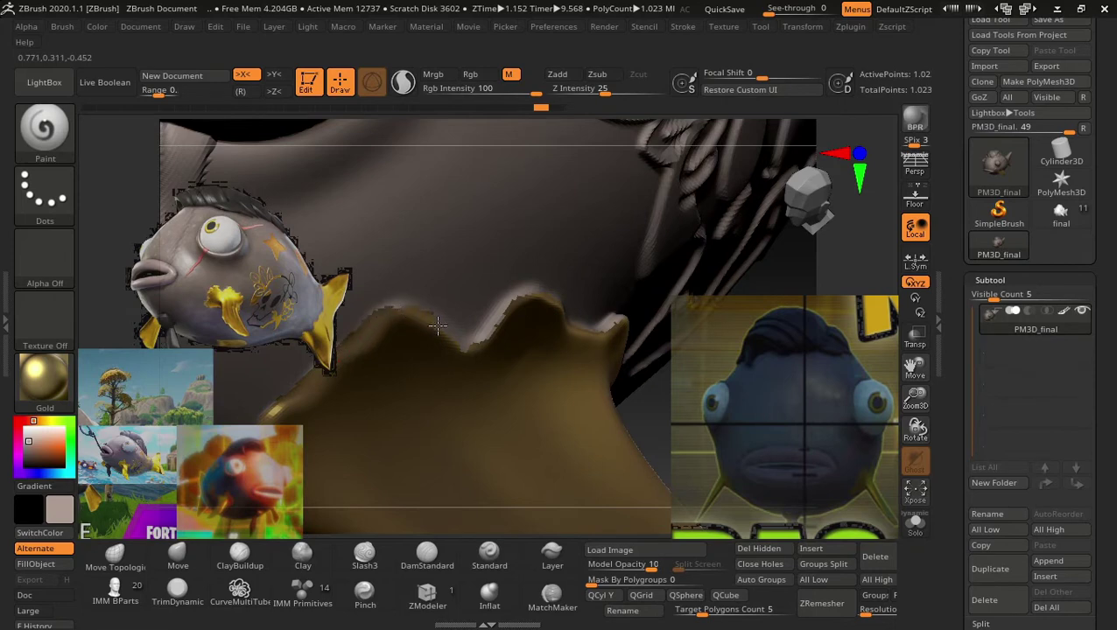
mouse_move(437, 325)
mouse_down()
mouse_move(489, 352)
mouse_move(511, 311)
mouse_move(623, 423)
mouse_move(561, 418)
mouse_move(578, 426)
mouse_move(648, 302)
mouse_up()
key(shift)
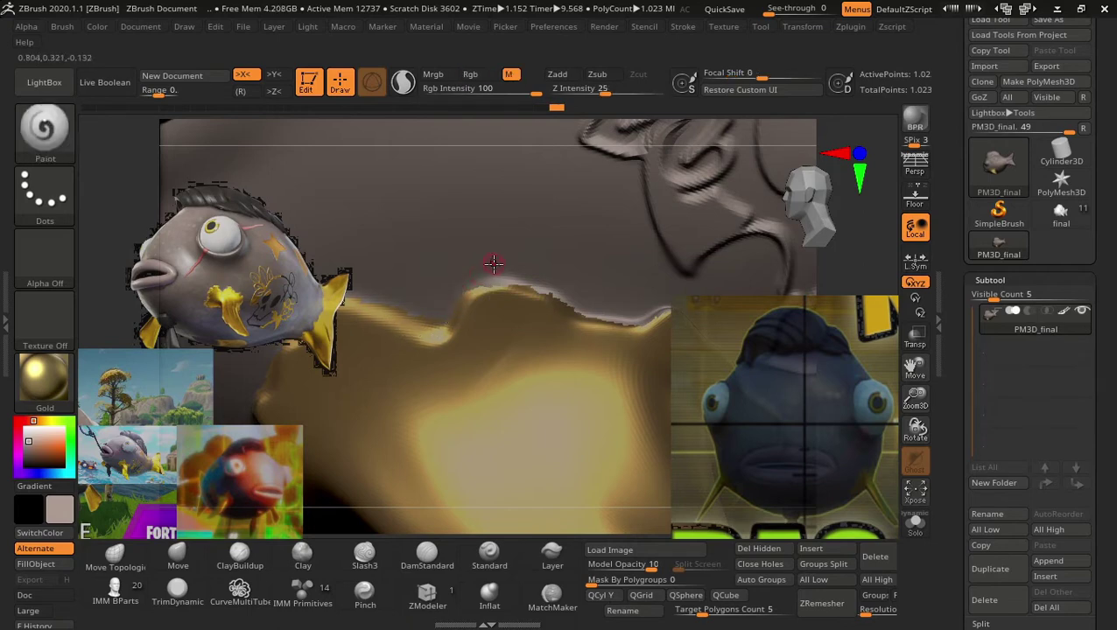
key(v)
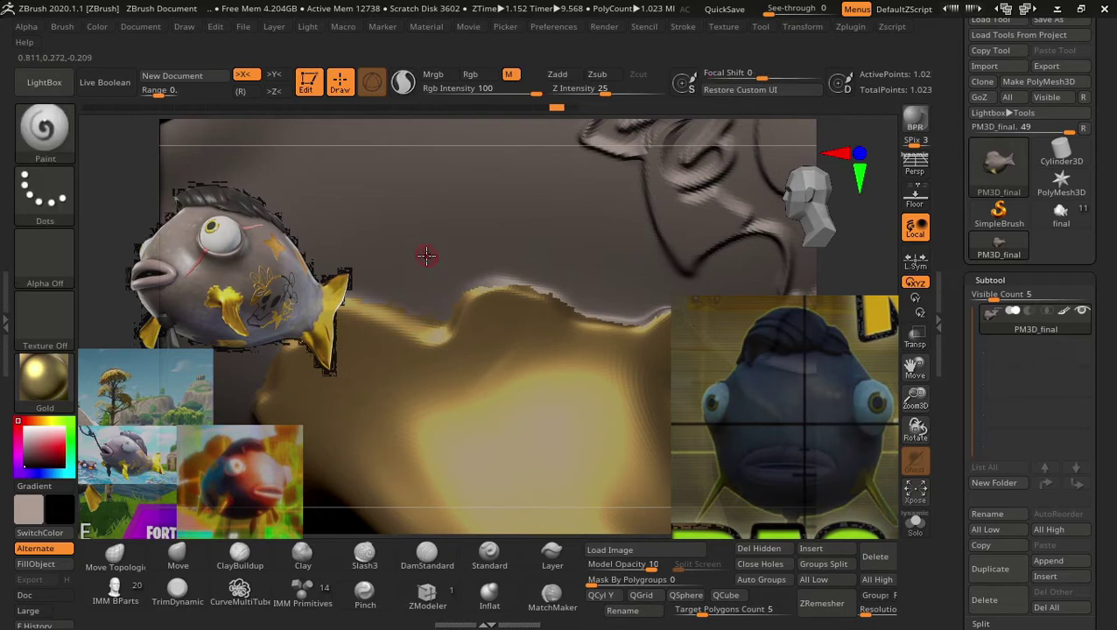
key(r)
click(60, 384)
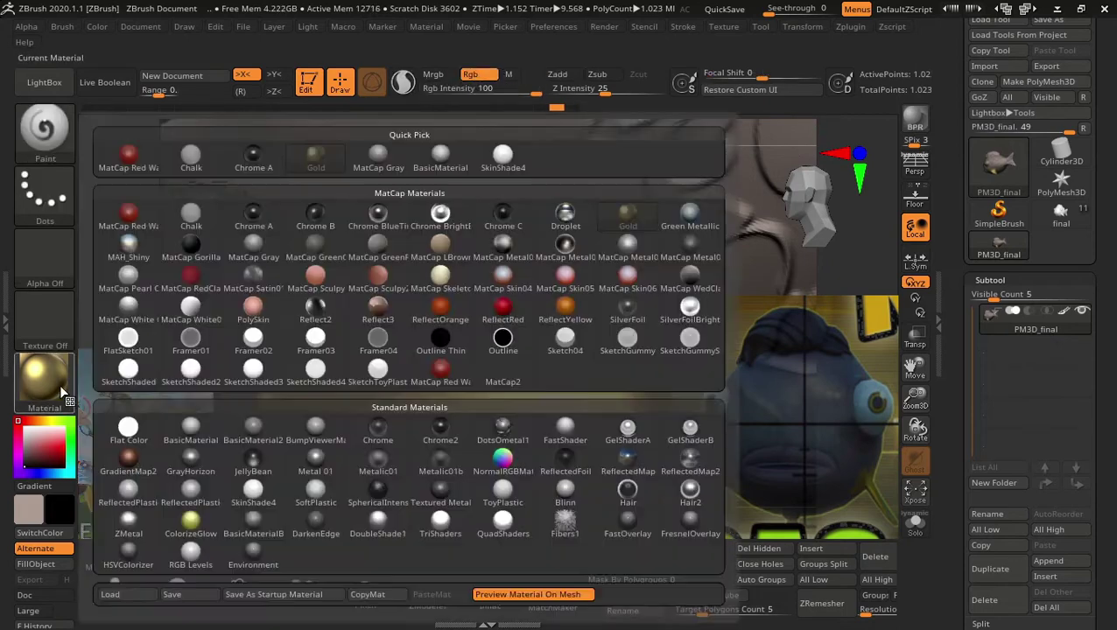
click(188, 428)
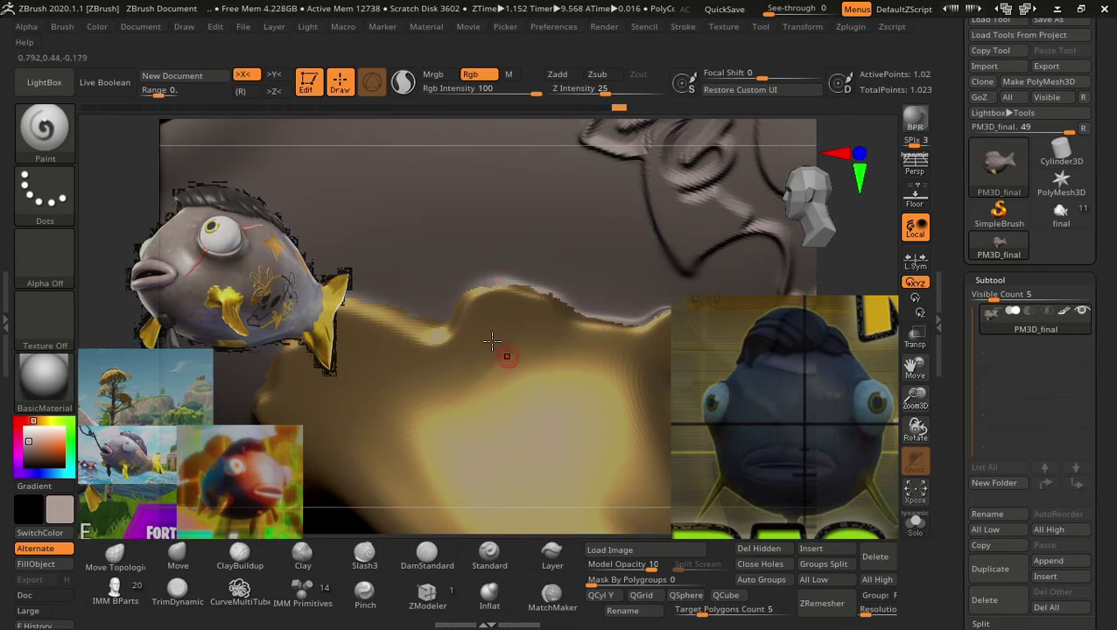
key(v)
drag(442, 236, 564, 355)
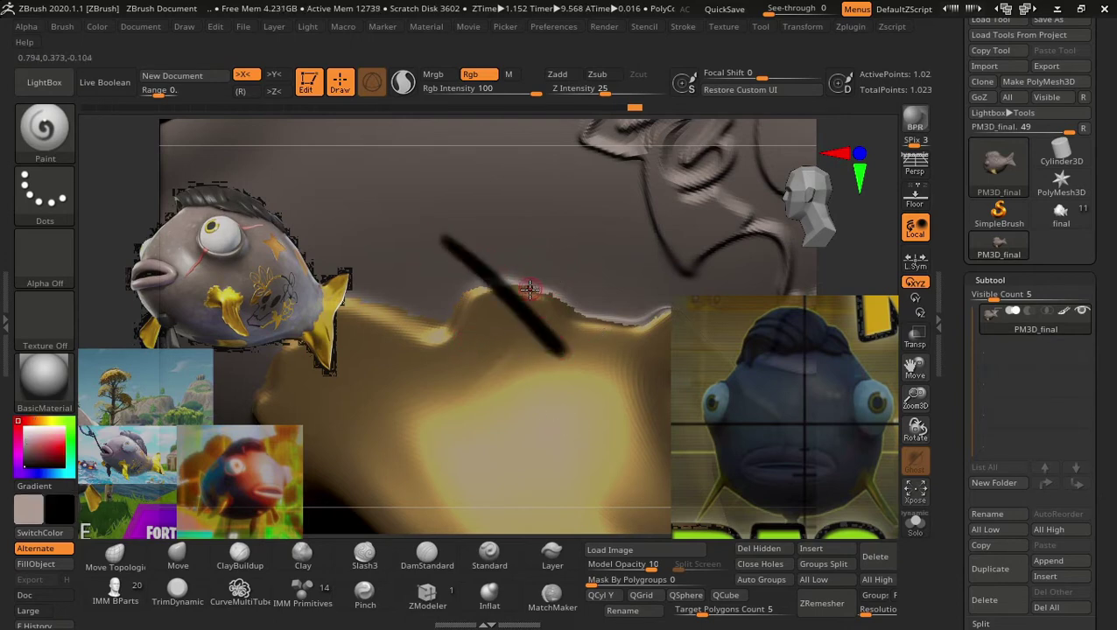
key(ctrl+z)
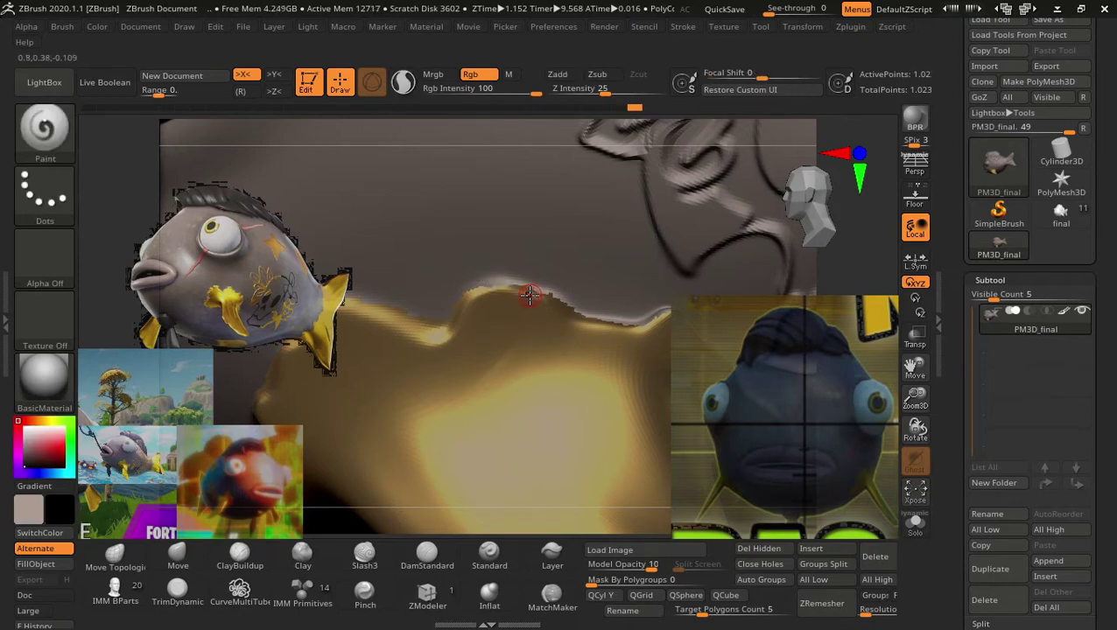
drag(480, 259, 573, 308)
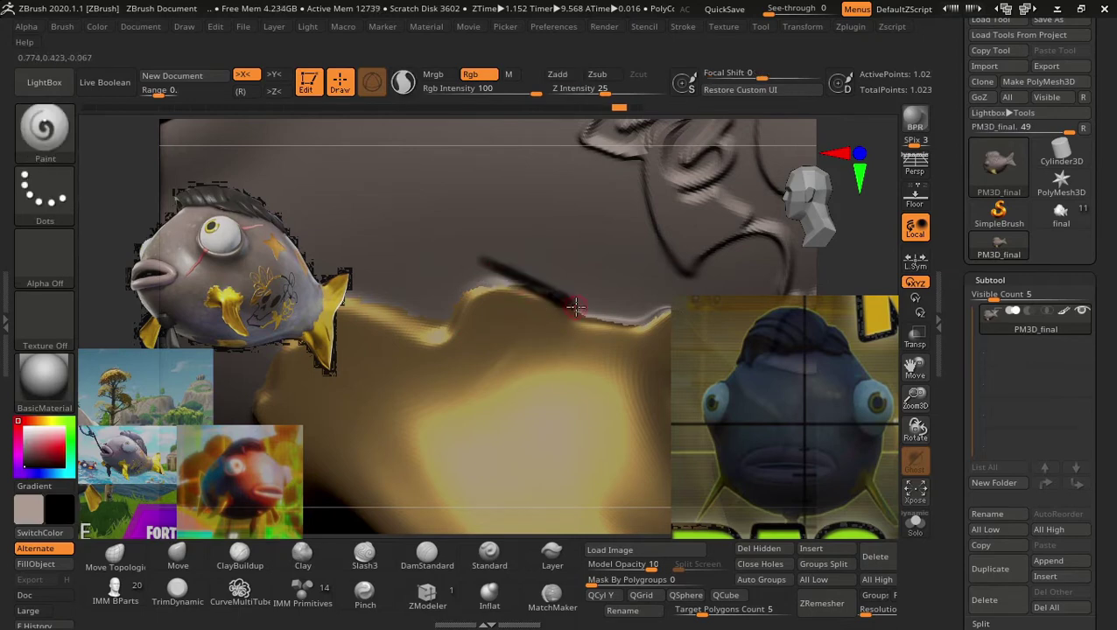
key(ctrl+z)
drag(516, 284, 567, 306)
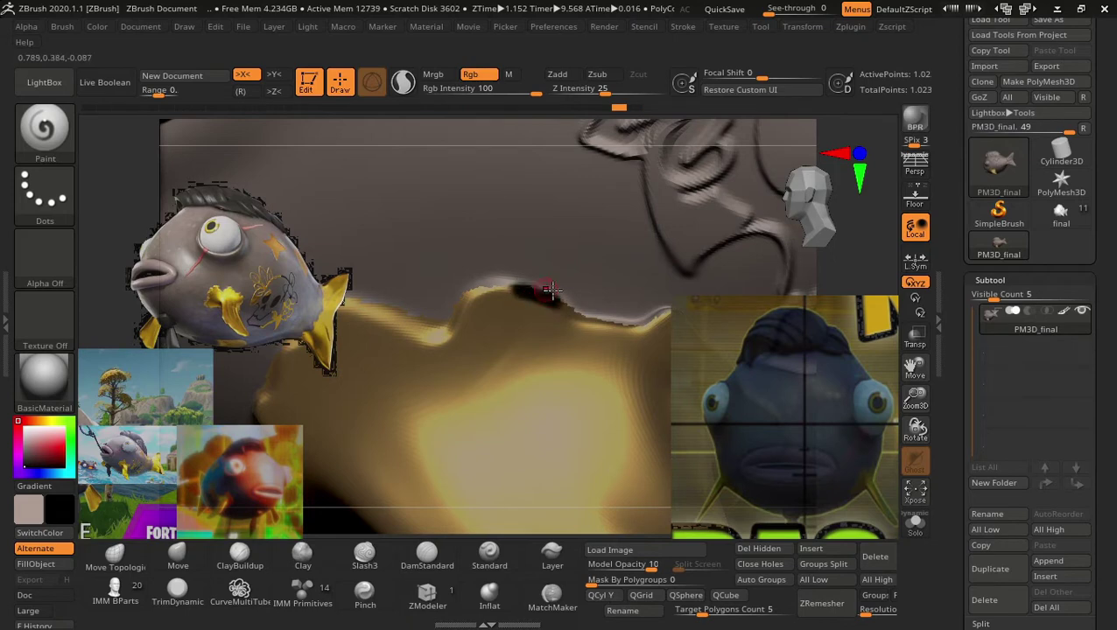
key(ctrl+z)
key(v)
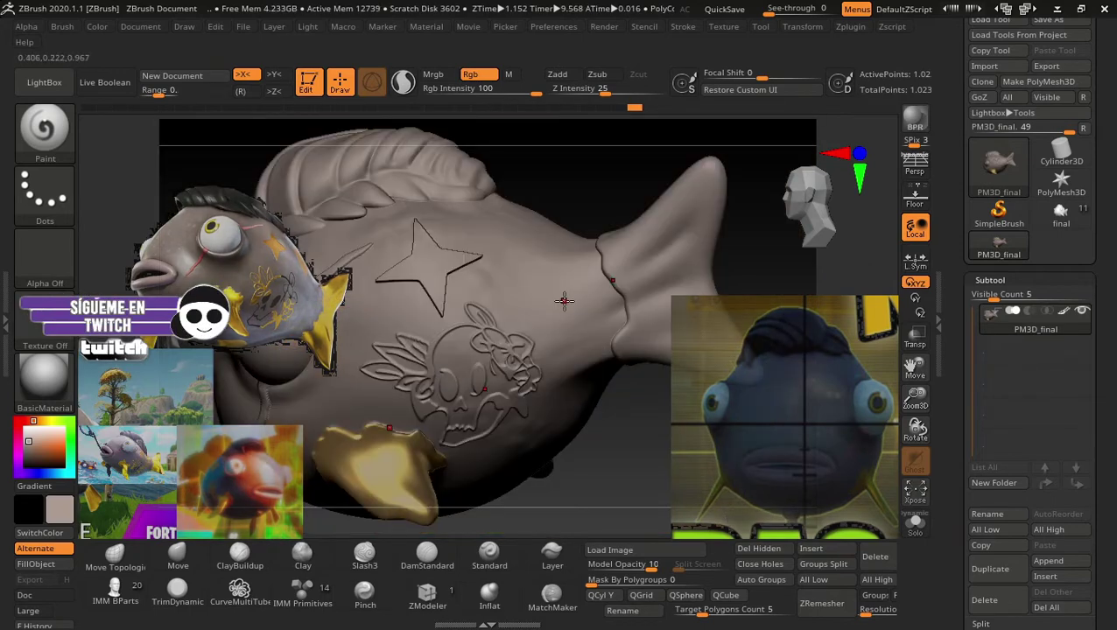
mouse_move(564, 302)
mouse_down()
mouse_move(686, 137)
mouse_move(713, 262)
mouse_move(738, 203)
mouse_move(620, 251)
mouse_move(624, 224)
mouse_move(741, 294)
mouse_up()
key(f)
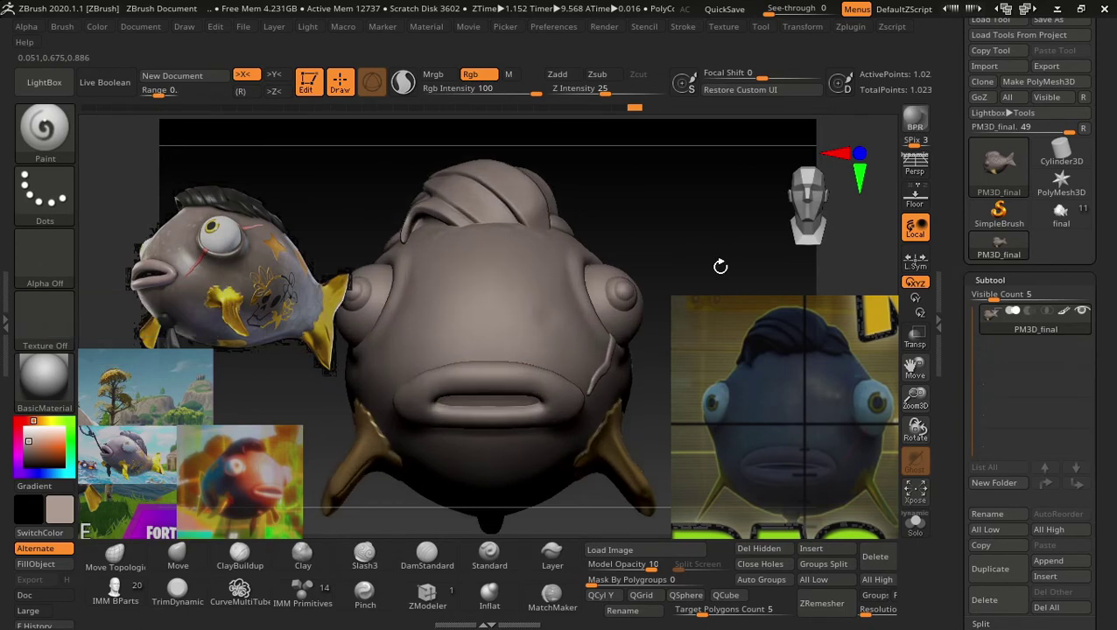
mouse_move(705, 222)
mouse_down()
mouse_move(690, 232)
mouse_move(700, 179)
mouse_move(666, 192)
mouse_move(691, 185)
mouse_move(686, 211)
mouse_move(696, 218)
mouse_up()
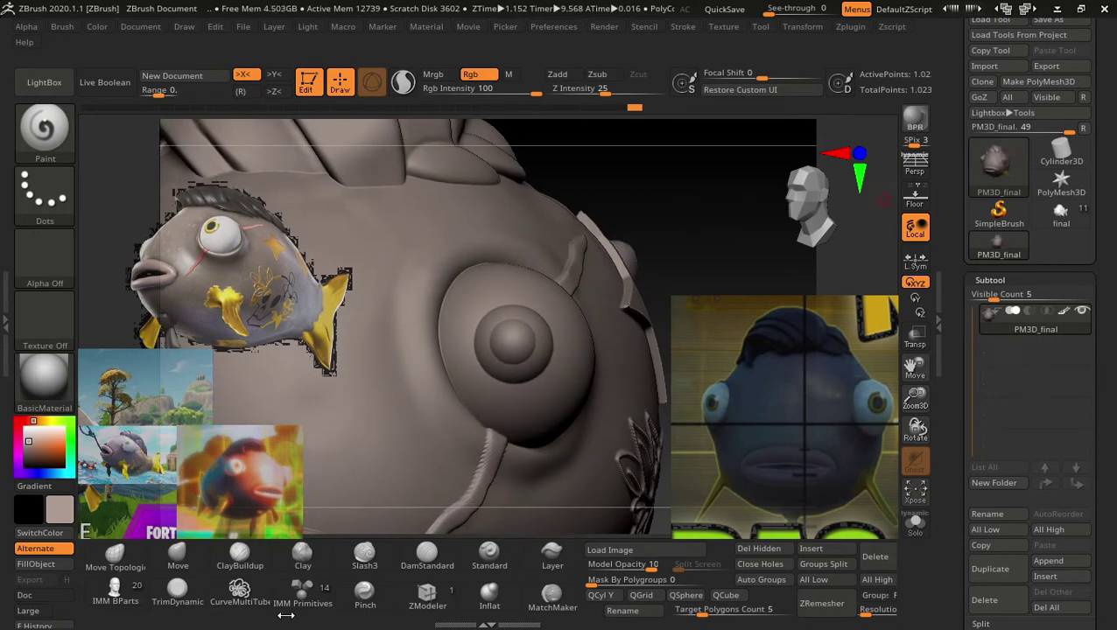
Load the 'final' fish tool from the Tool palette.
scroll(1112, 232, up, 1)
click(1061, 245)
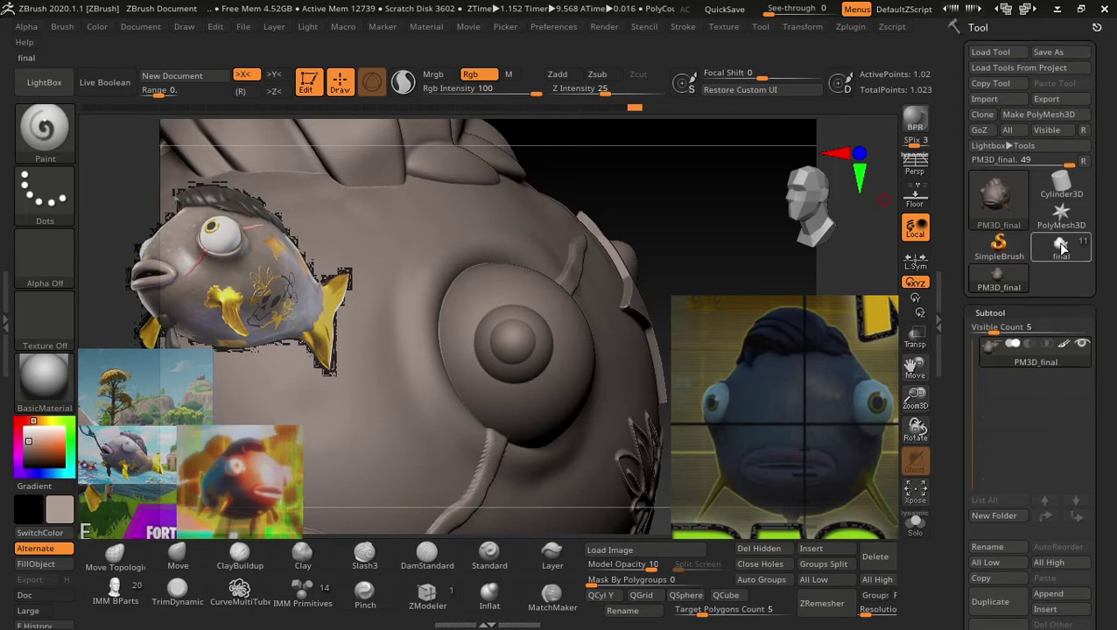
scroll(1112, 280, down, 1)
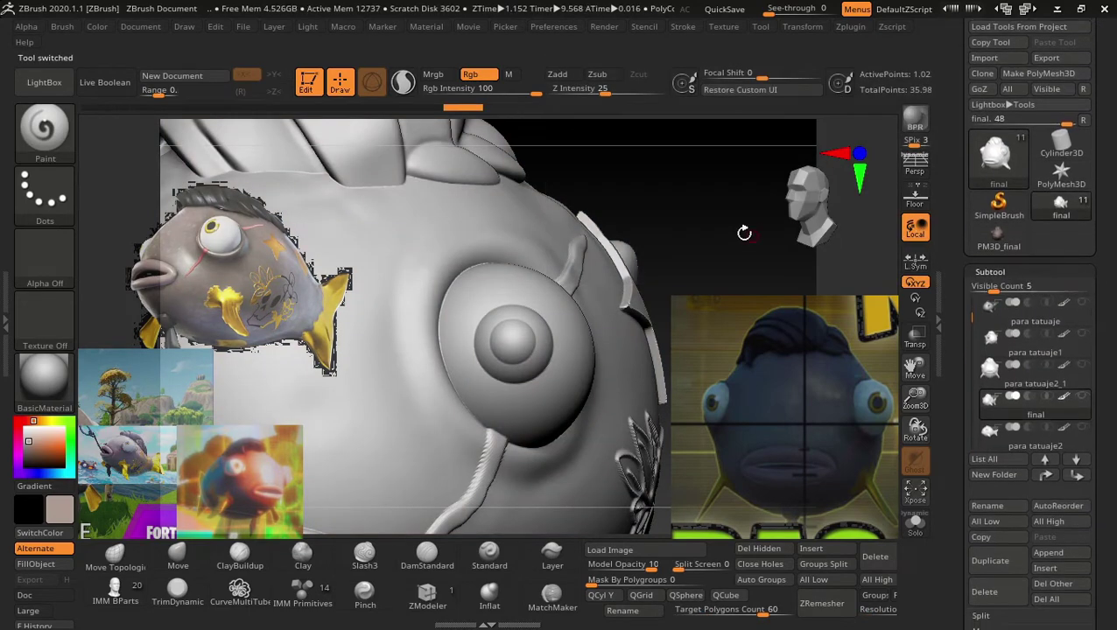
mouse_move(744, 233)
mouse_down()
mouse_move(720, 247)
mouse_move(696, 170)
mouse_move(693, 224)
mouse_move(712, 236)
mouse_move(635, 250)
mouse_move(668, 267)
mouse_move(682, 221)
mouse_move(666, 215)
mouse_up()
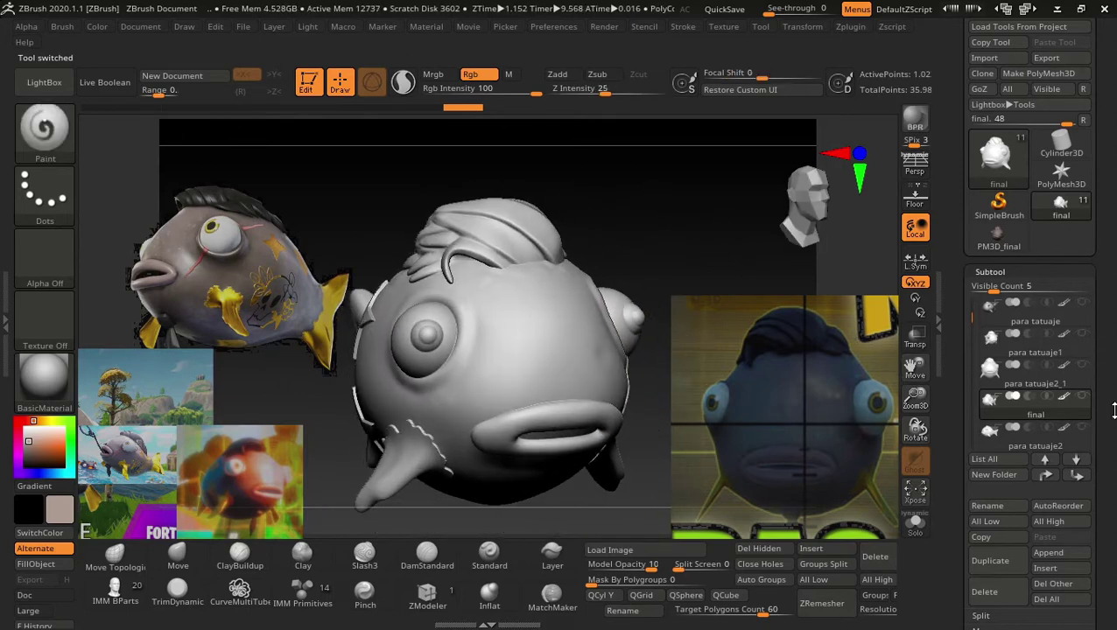
Select the PEZ MIDAS2 subtool in the Subtool list.
scroll(1094, 385, down, 2)
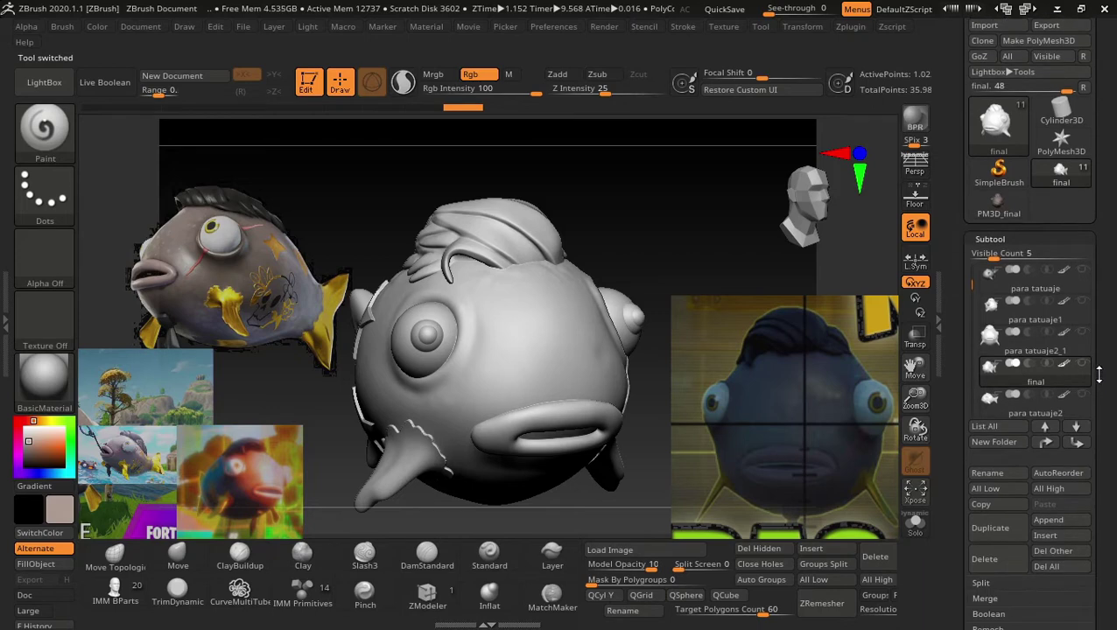
scroll(1094, 363, up, 2)
click(1085, 357)
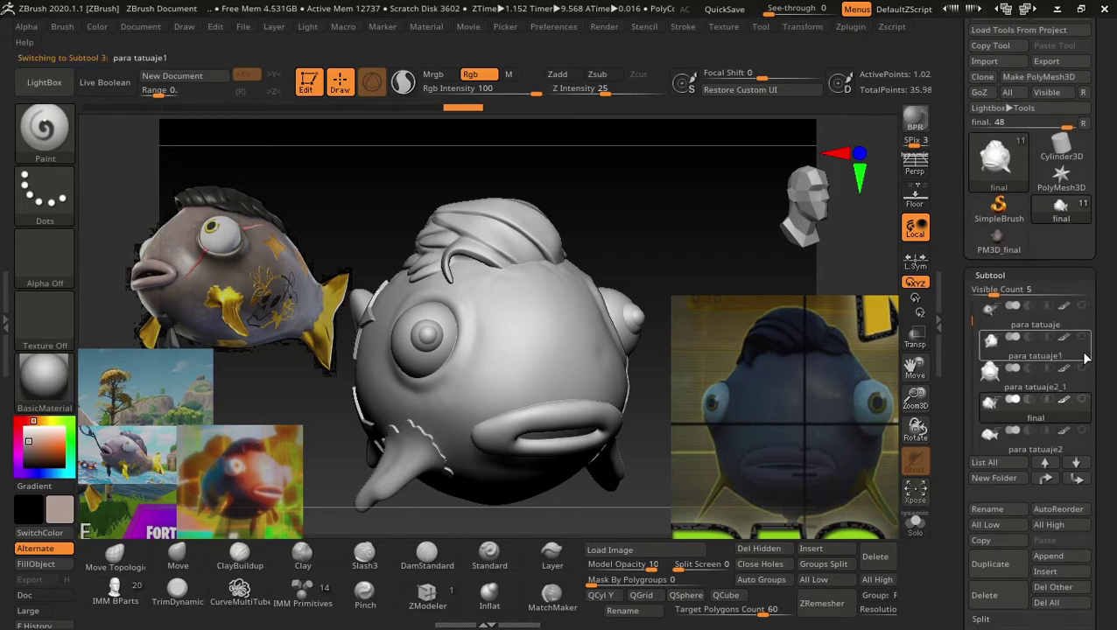
mouse_move(972, 320)
mouse_down()
mouse_move(976, 337)
mouse_move(976, 307)
mouse_up()
click(1085, 324)
mouse_move(990, 564)
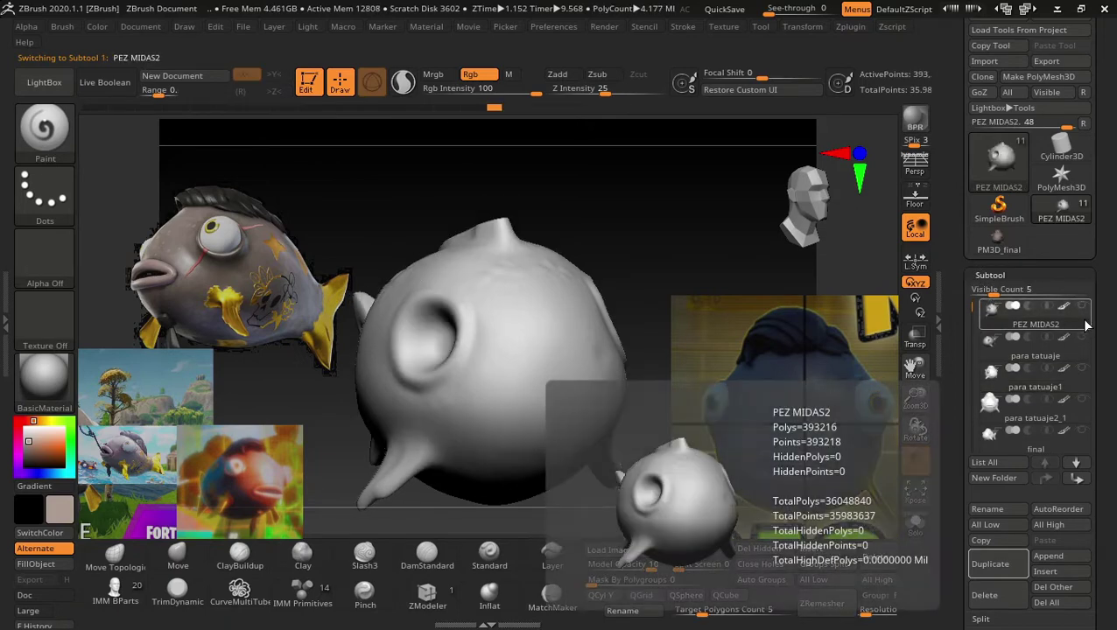
Delete the PEZ MIDAS2 subtool and confirm with OK.
mouse_move(723, 236)
mouse_down()
mouse_move(648, 251)
mouse_move(751, 235)
mouse_move(703, 230)
mouse_move(740, 218)
mouse_up()
scroll(1113, 359, down, 3)
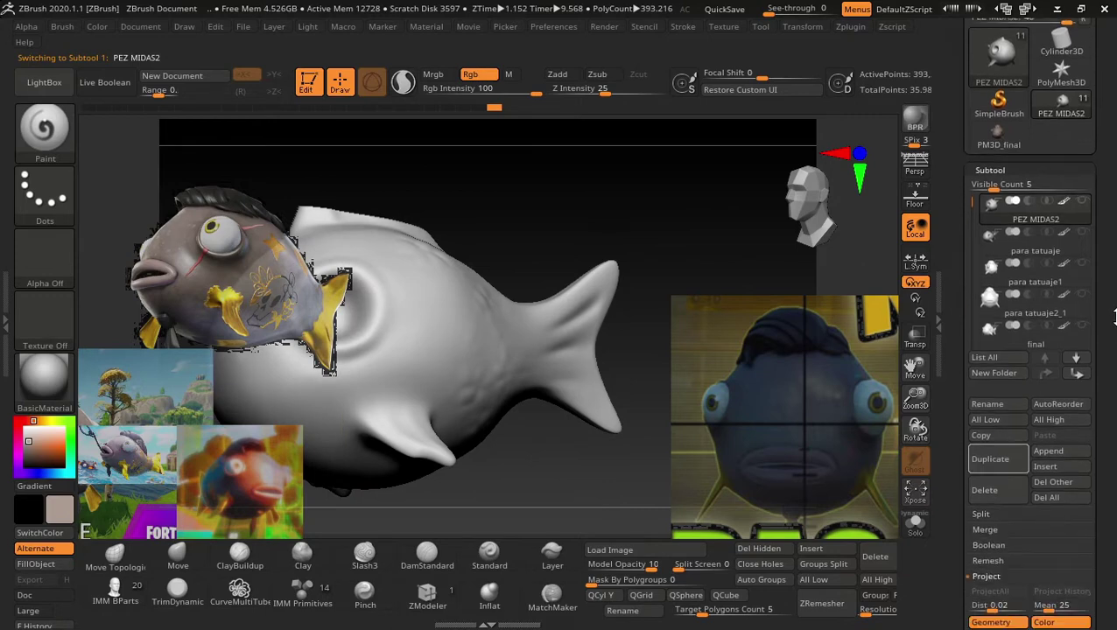
click(874, 556)
click(832, 530)
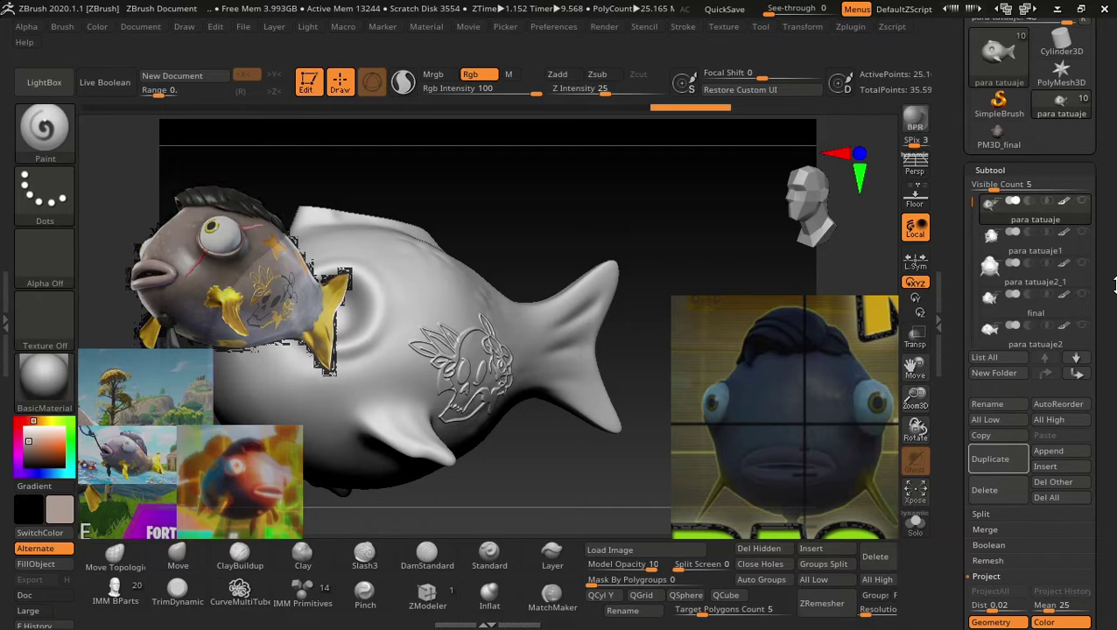
key(shift)
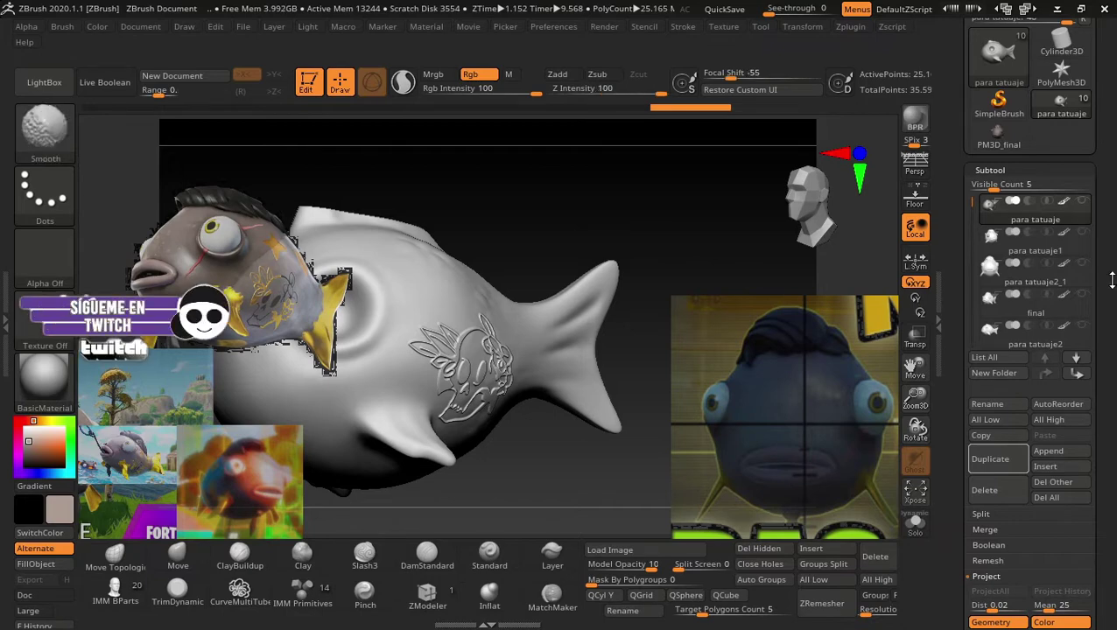
mouse_move(1035, 235)
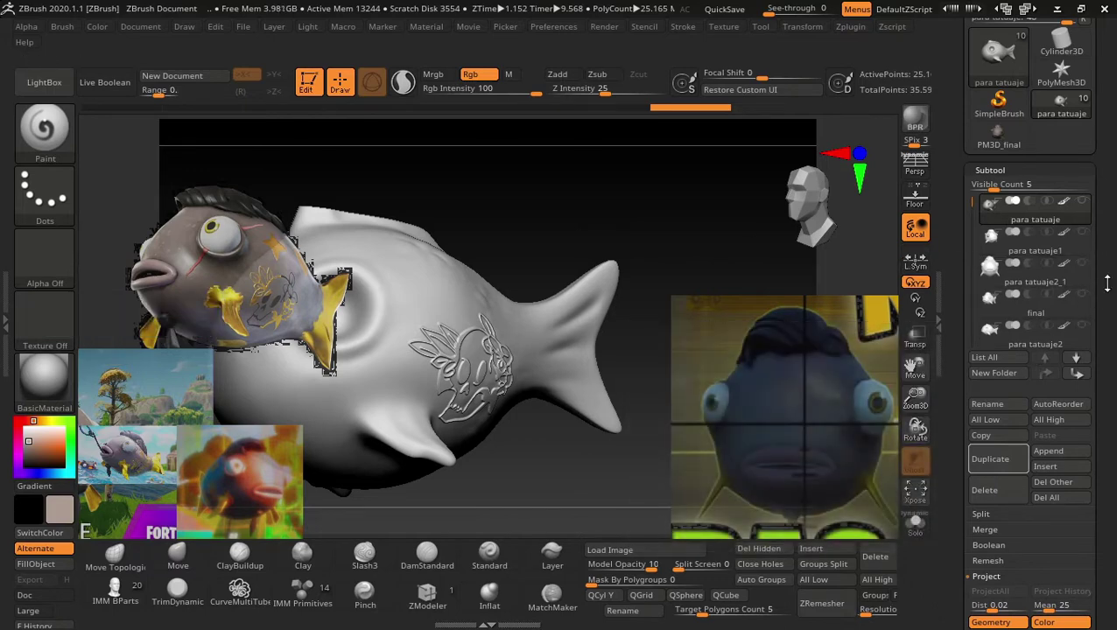
click(1092, 252)
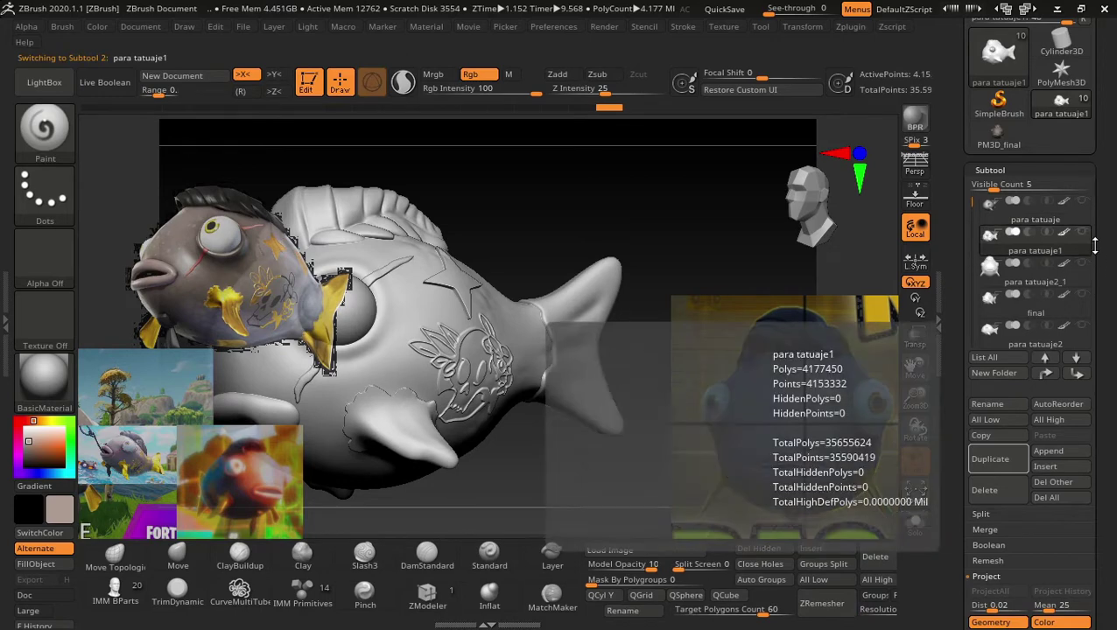
scroll(1110, 263, down, 1)
scroll(1050, 350, down, 1)
click(992, 443)
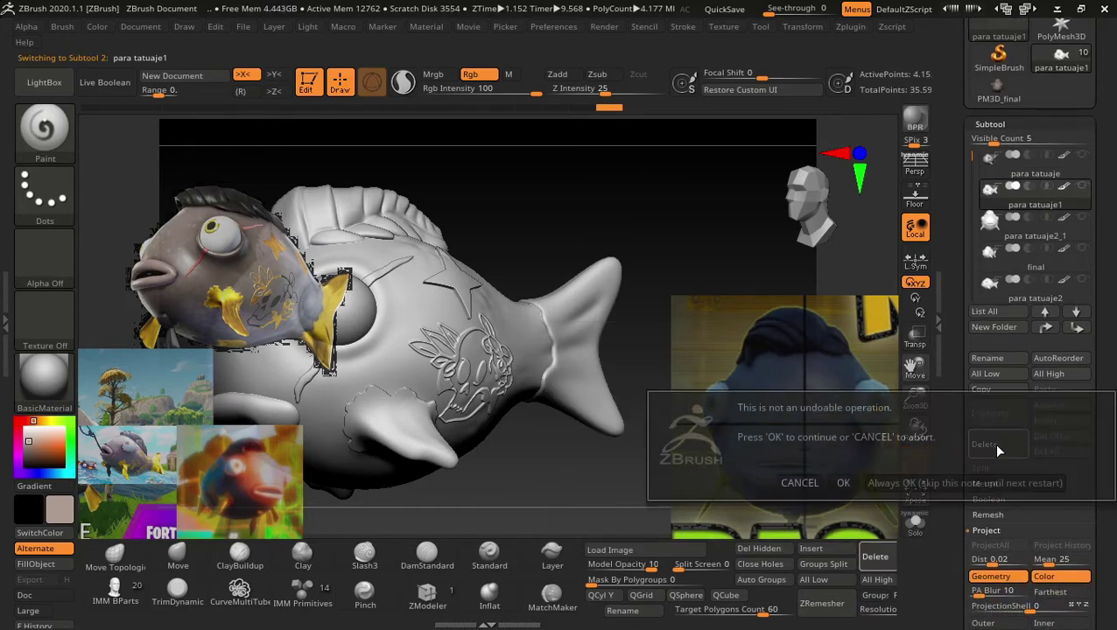
click(801, 480)
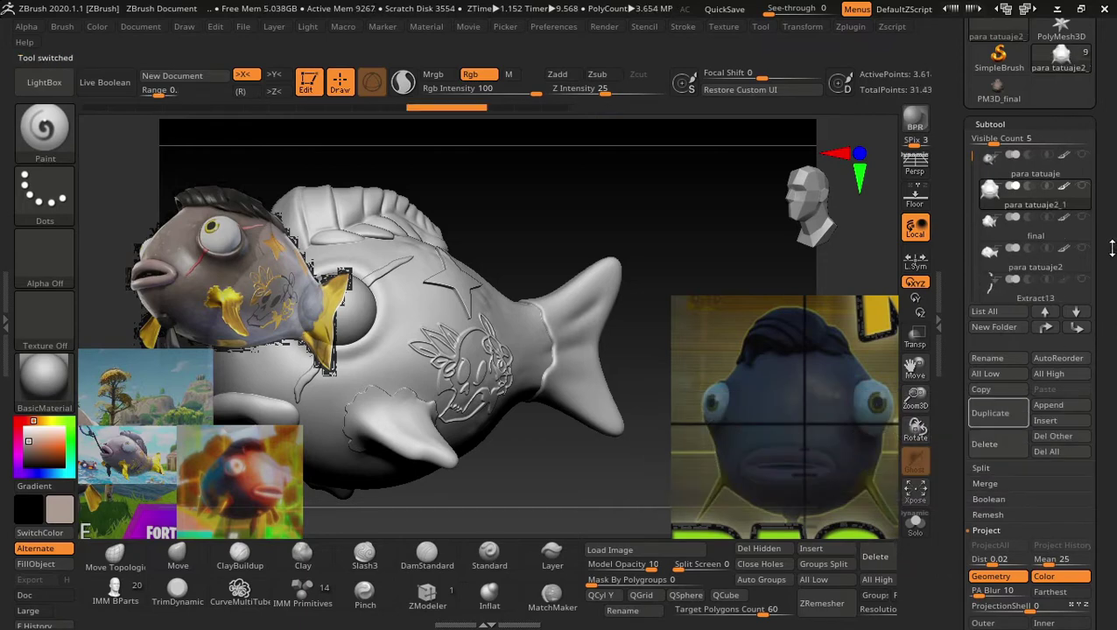
click(1003, 444)
click(842, 481)
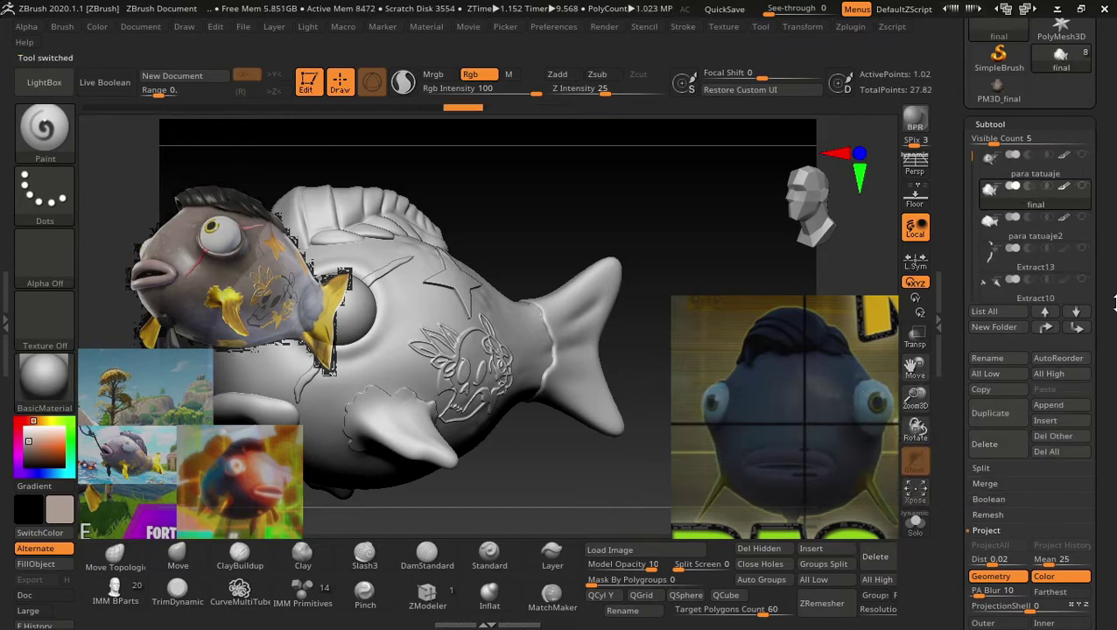
click(1003, 444)
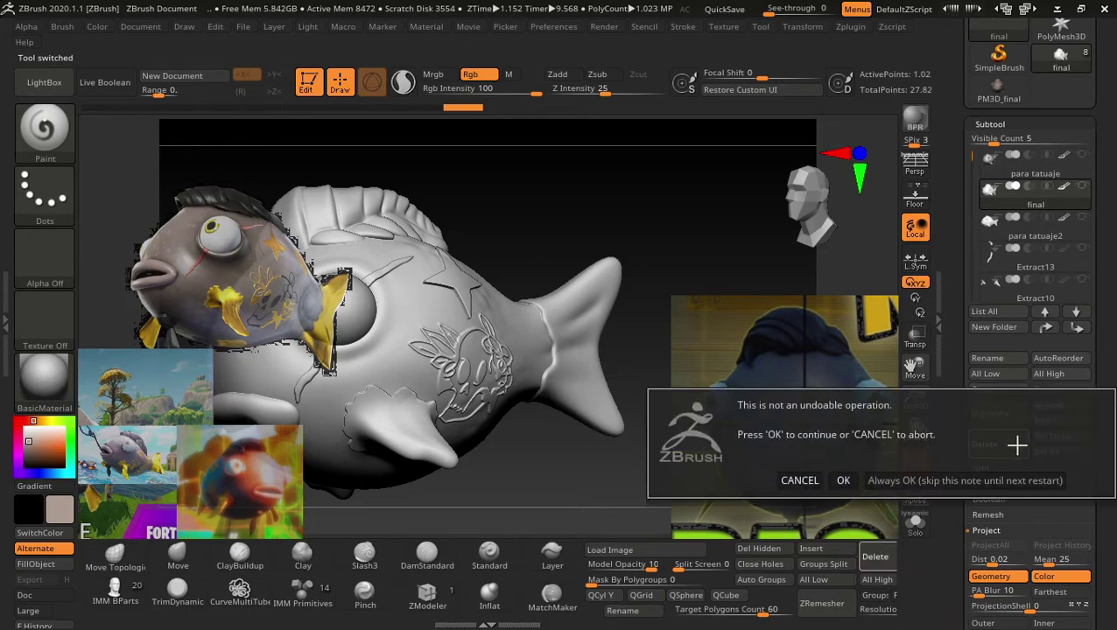
click(842, 480)
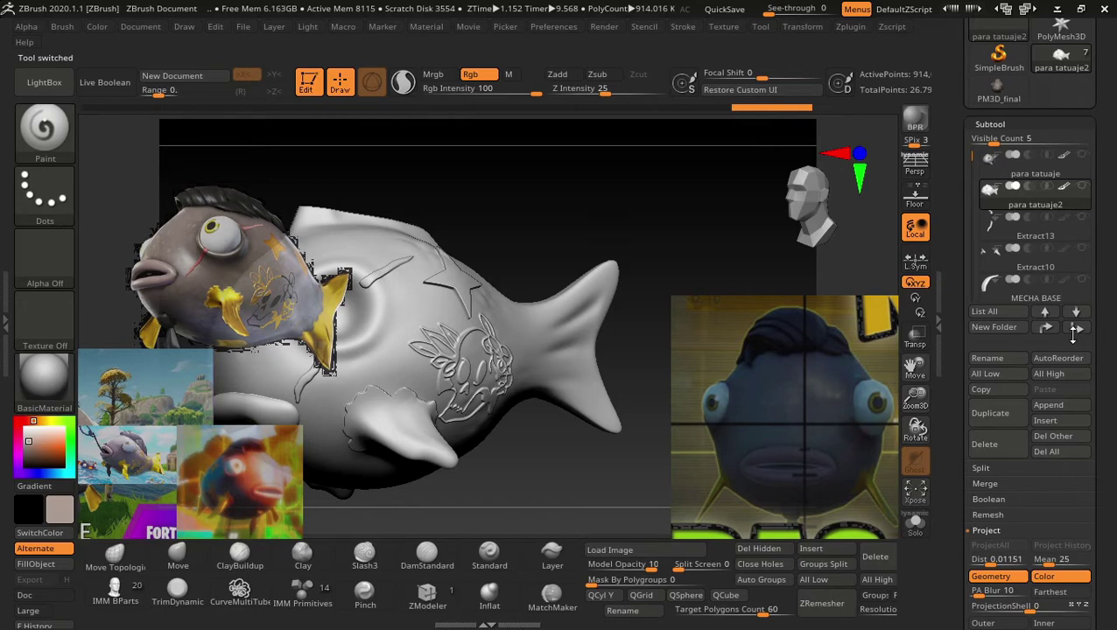
click(1087, 163)
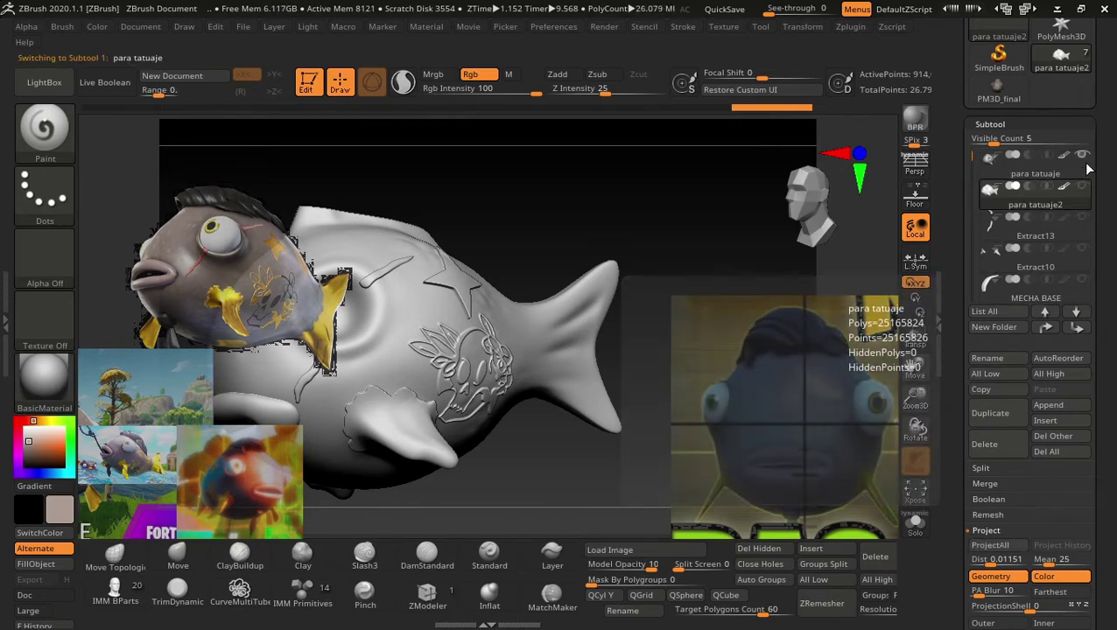
click(1083, 155)
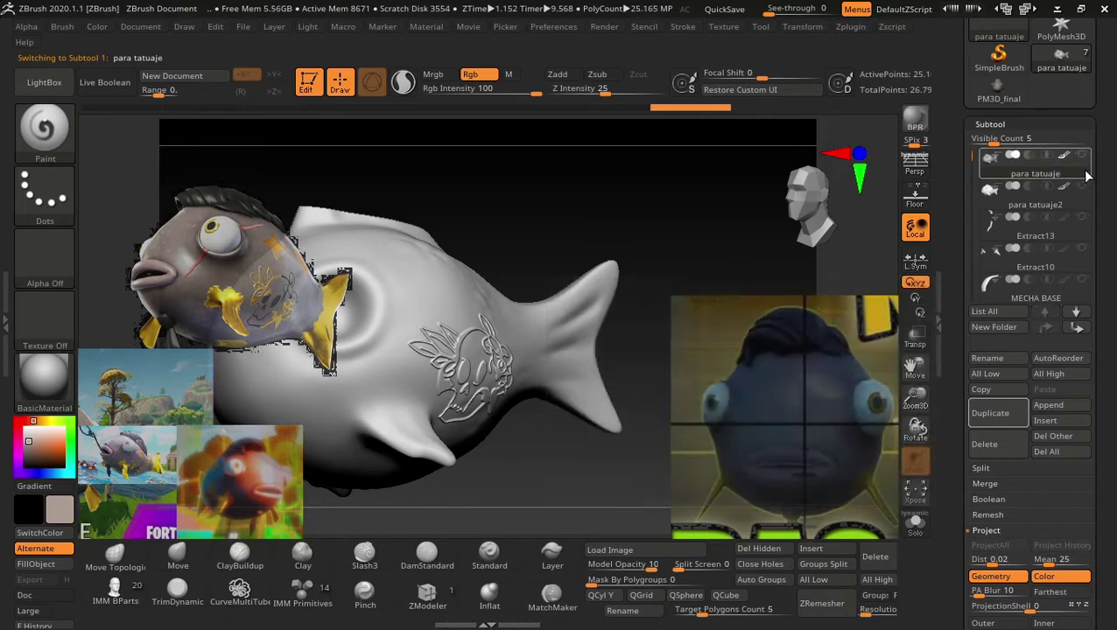
click(1084, 202)
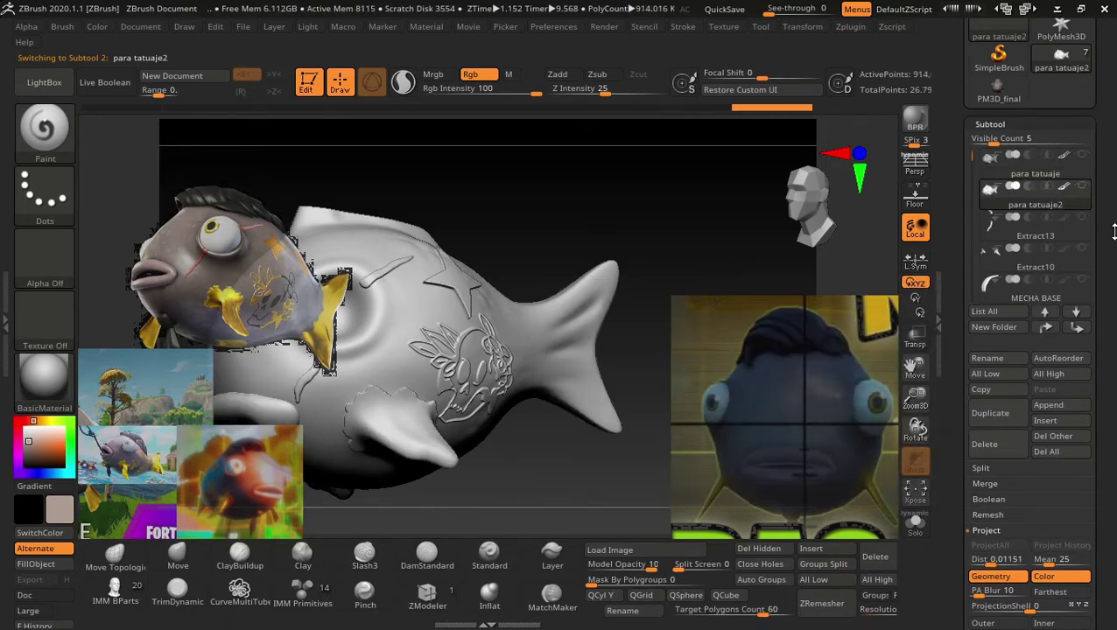
click(984, 444)
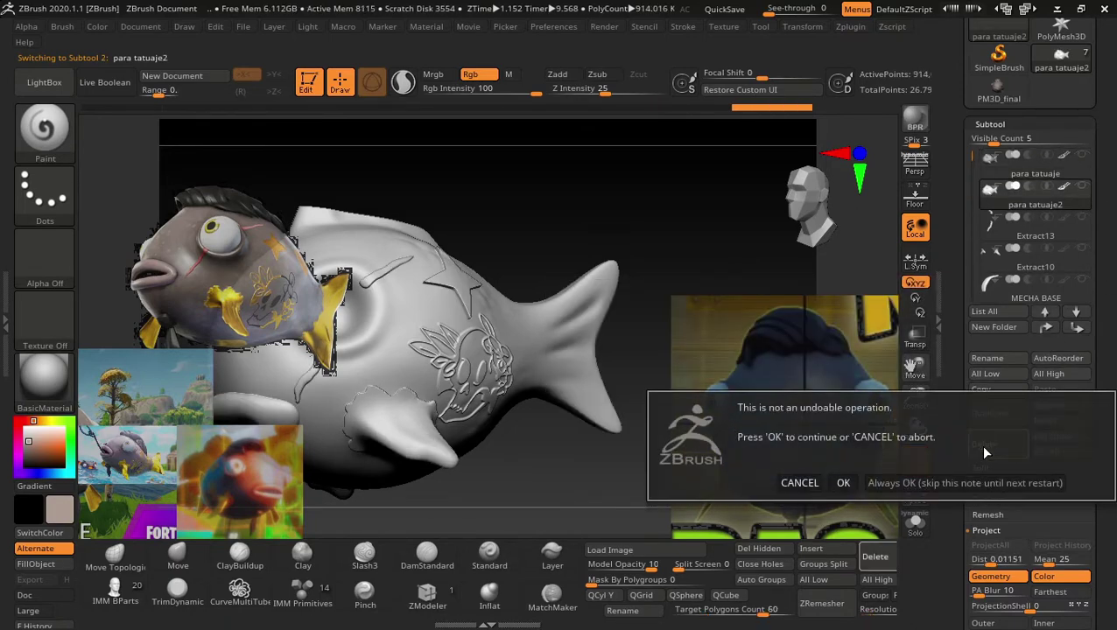
click(847, 480)
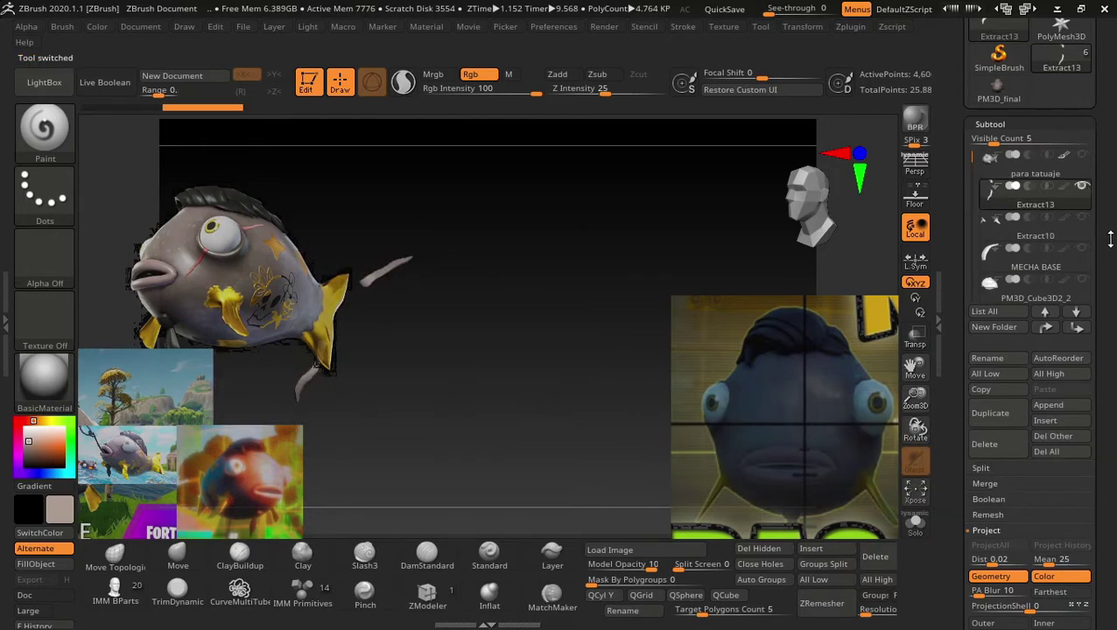
click(1082, 217)
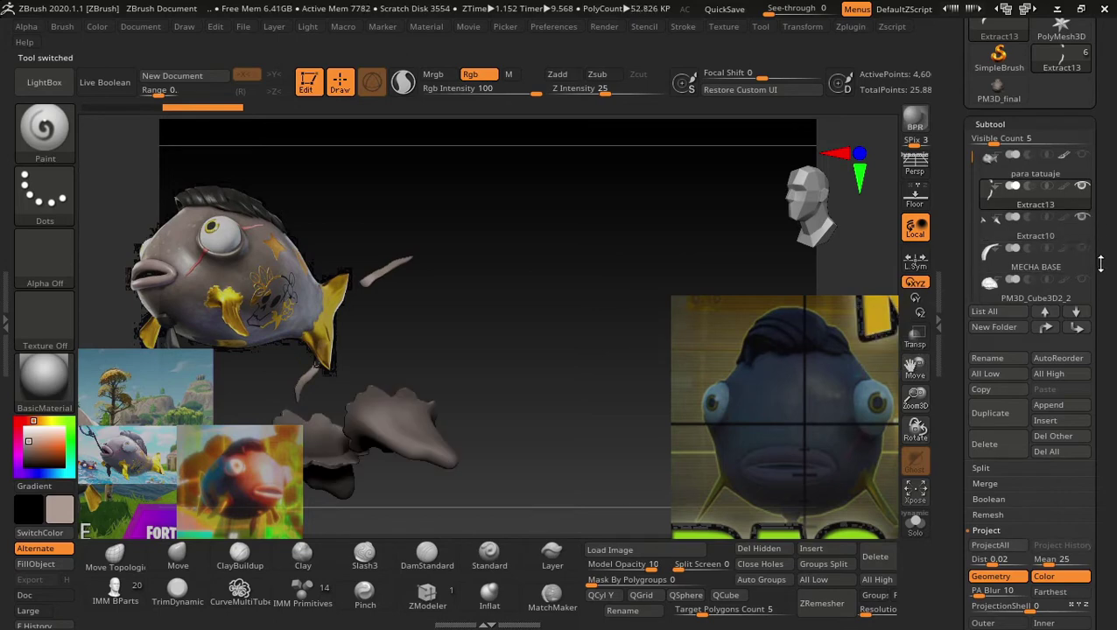
click(1035, 263)
scroll(1033, 350, down, 3)
click(983, 389)
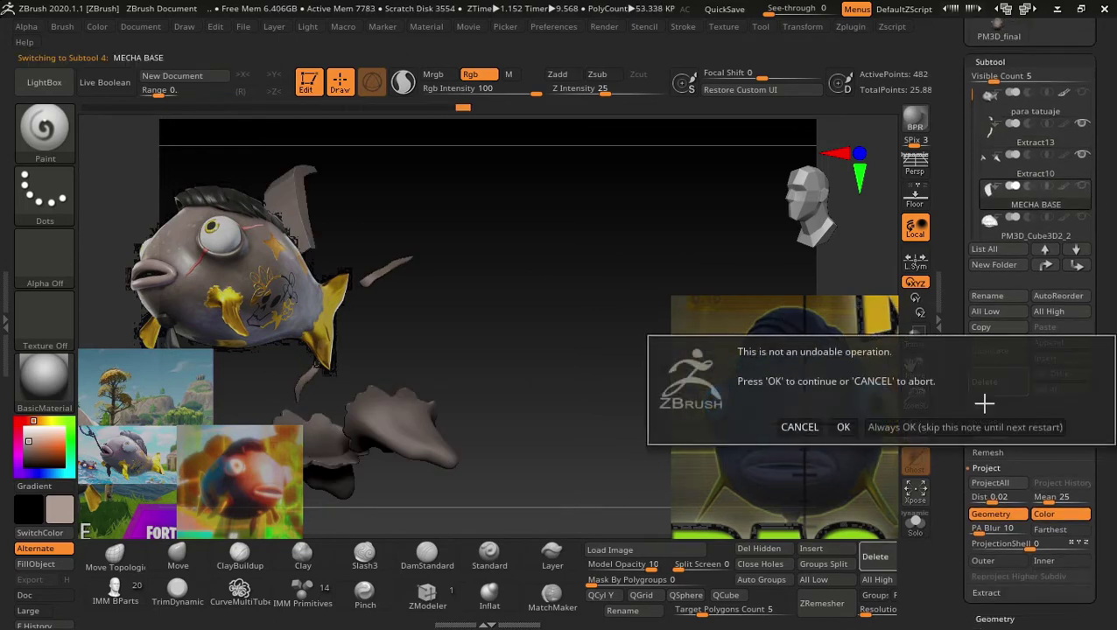
click(843, 428)
drag(1113, 274, 1113, 329)
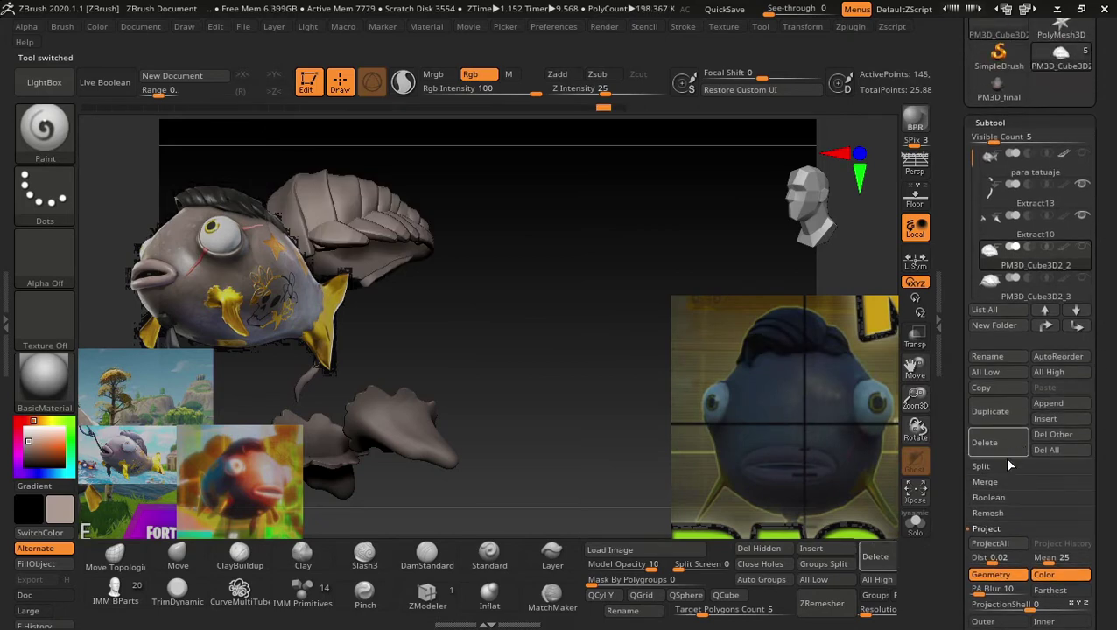
click(988, 439)
key(Escape)
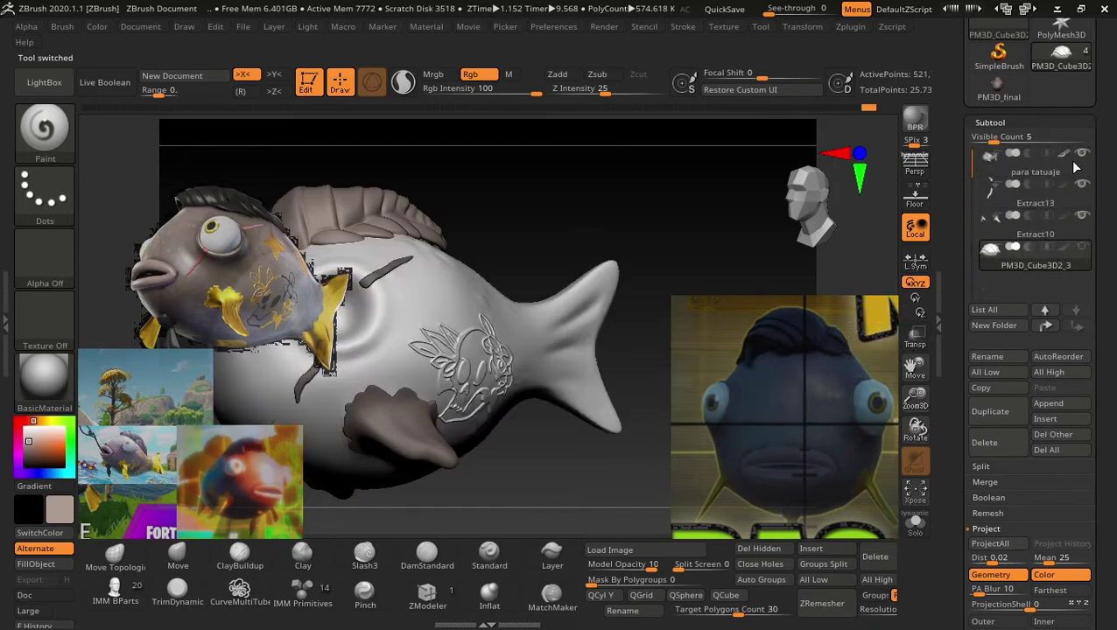
mouse_move(673, 219)
mouse_down()
mouse_move(709, 220)
mouse_move(491, 269)
mouse_up()
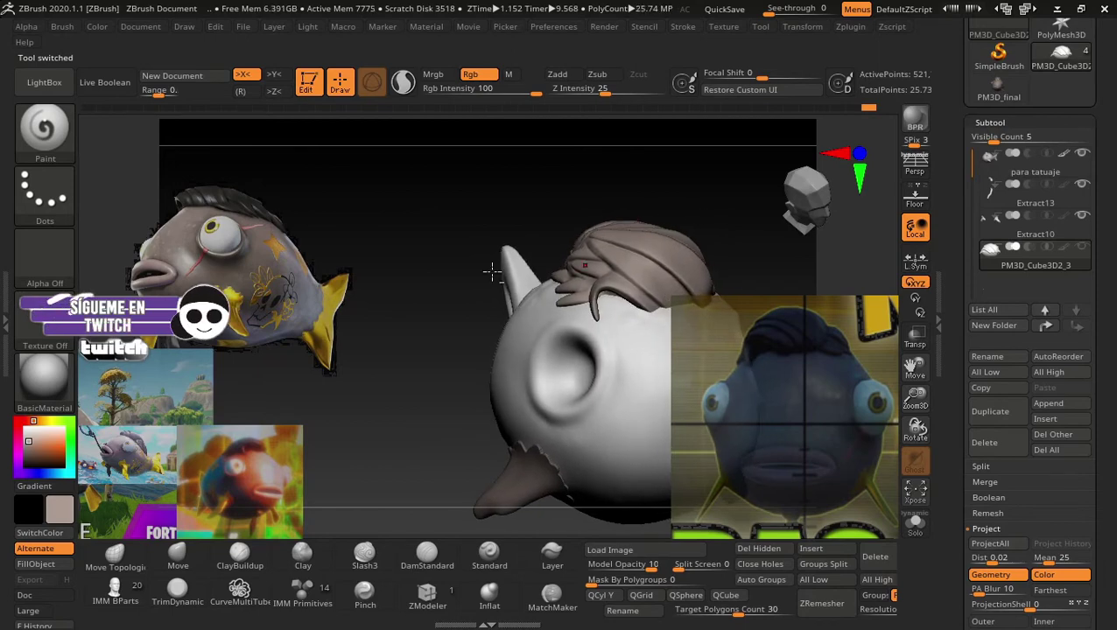
mouse_move(413, 327)
mouse_down()
mouse_move(650, 229)
mouse_move(623, 184)
mouse_move(644, 149)
mouse_move(668, 220)
mouse_move(773, 268)
mouse_up()
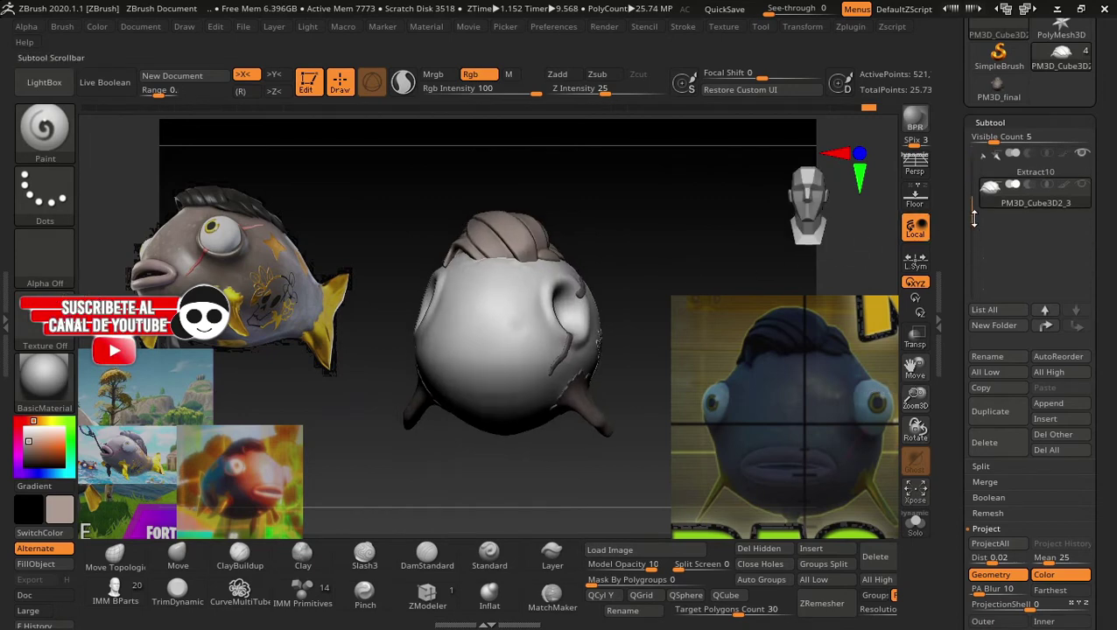
scroll(1089, 105, up, 5)
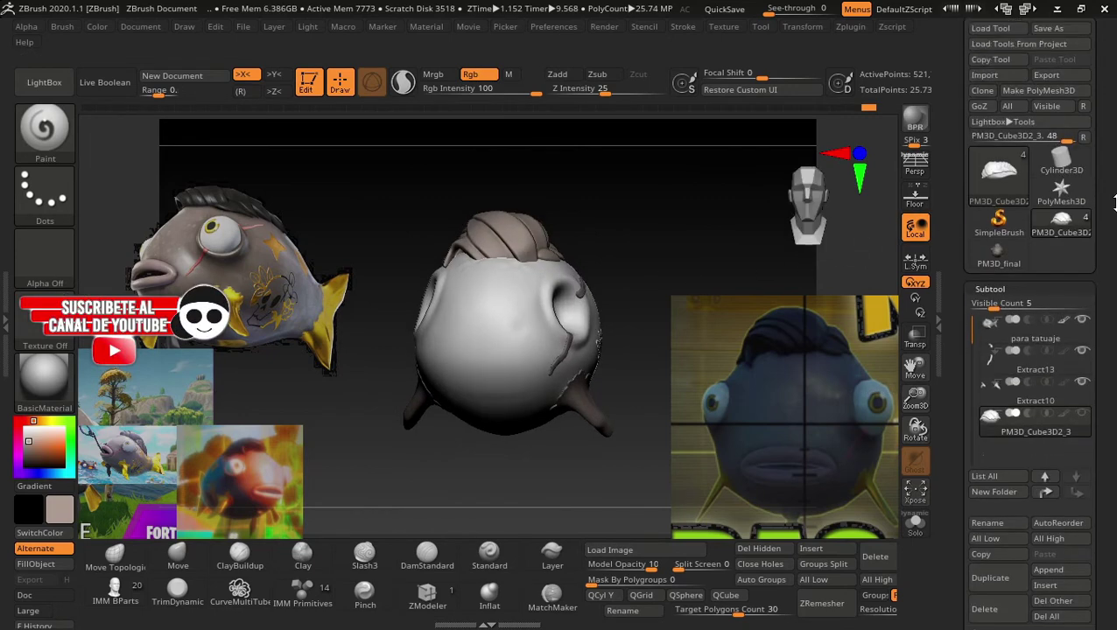
Load PM3D_final for reference and toggle the Polyframe wireframe on and off.
click(997, 267)
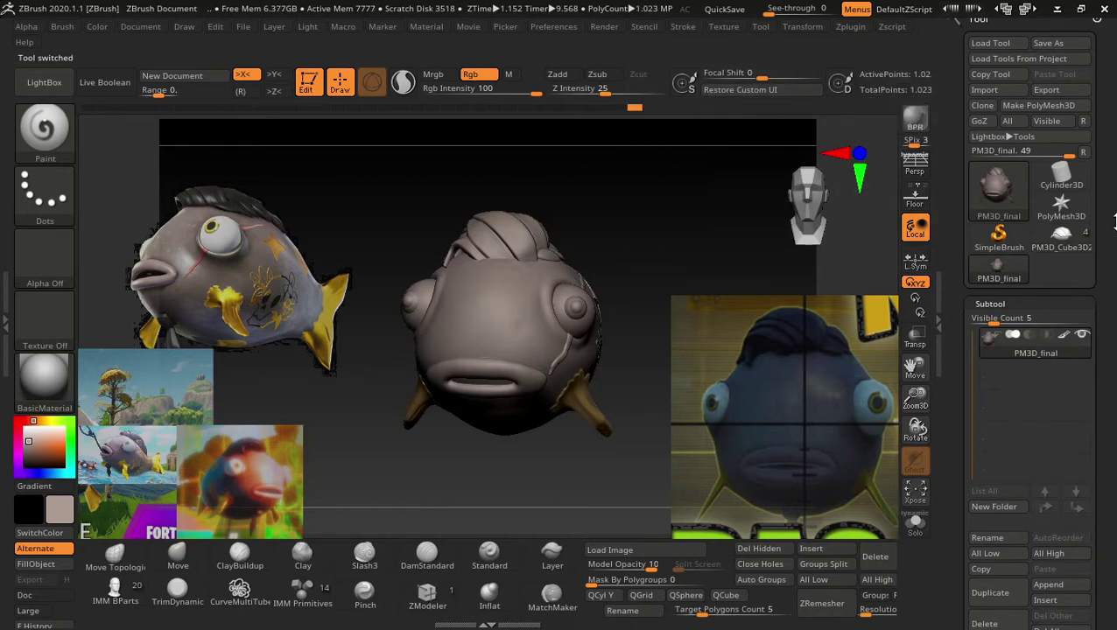
key(shift)
key(shift)
key(shift+f)
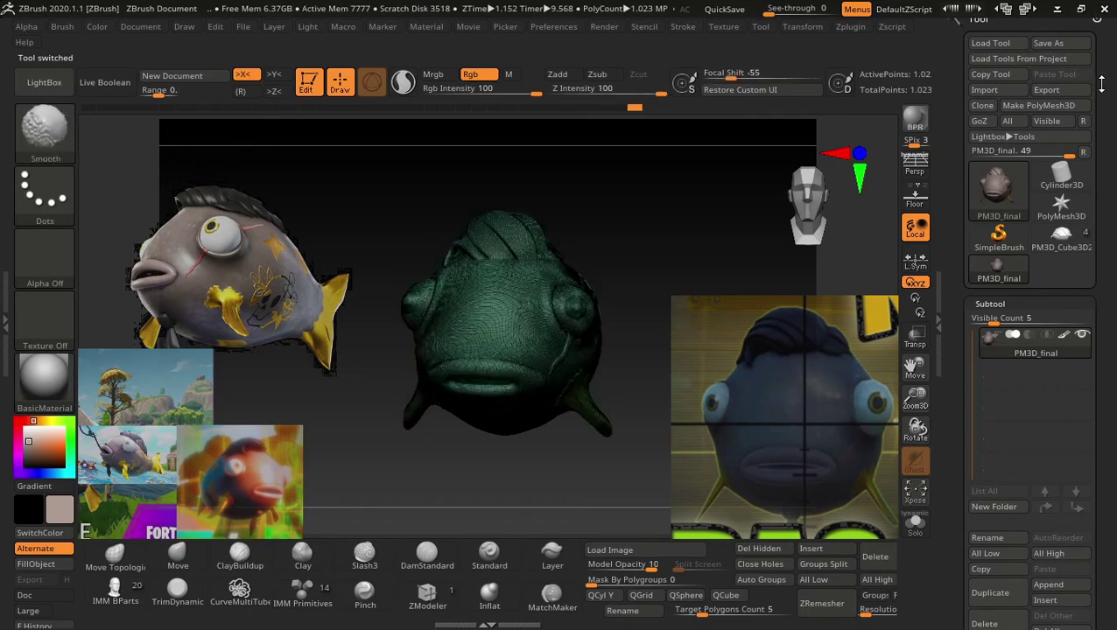
key(shift+f)
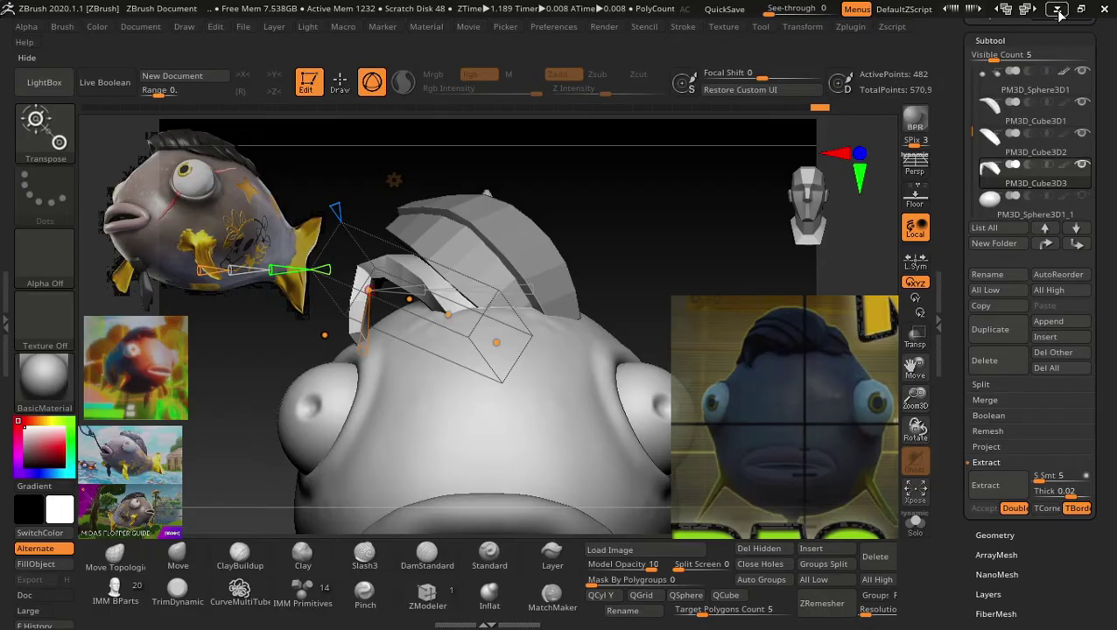
Switch PM3D_Cube3D2 to the Gizmo 3D transform and nudge it on the head.
mouse_move(636, 230)
mouse_down()
mouse_move(674, 254)
mouse_move(665, 283)
mouse_move(667, 268)
mouse_move(638, 259)
mouse_move(698, 239)
mouse_move(658, 249)
mouse_move(714, 217)
mouse_move(718, 245)
mouse_move(683, 256)
mouse_move(695, 228)
mouse_up()
key(q)
alt+click(544, 281)
key(w)
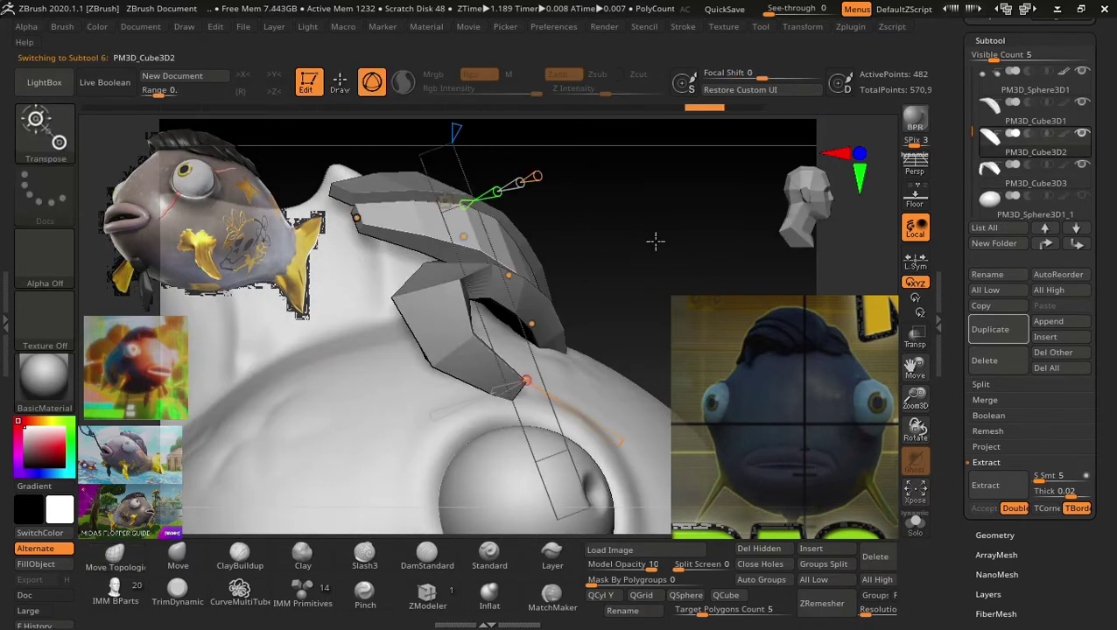
click(431, 248)
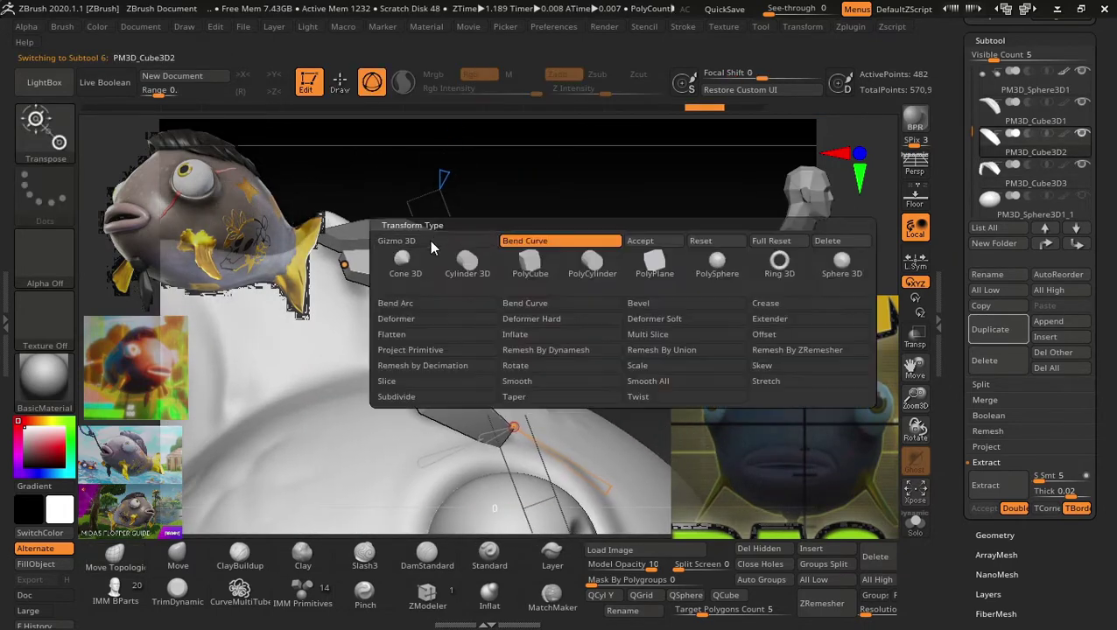
click(442, 258)
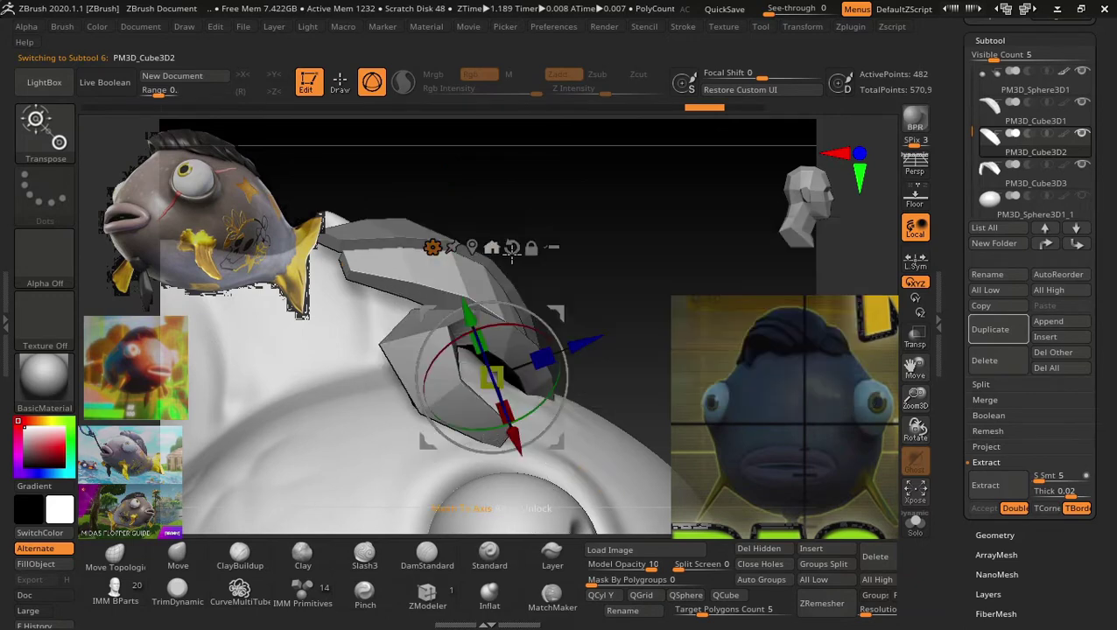
mouse_move(519, 320)
mouse_down()
mouse_move(568, 275)
mouse_move(676, 265)
mouse_up()
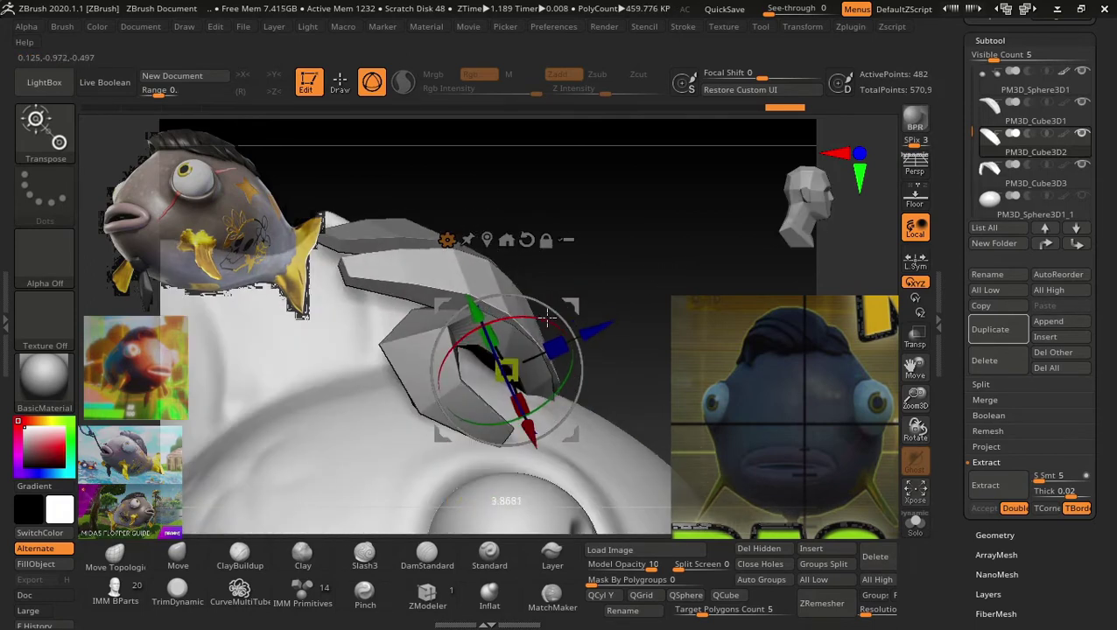
mouse_move(599, 330)
mouse_down()
mouse_move(574, 337)
mouse_move(592, 336)
mouse_move(669, 276)
mouse_move(594, 320)
mouse_move(668, 229)
mouse_move(616, 240)
mouse_move(688, 240)
mouse_move(637, 174)
mouse_move(626, 227)
mouse_move(667, 230)
mouse_move(616, 308)
mouse_up()
Select the PM3D_Cube3D1 strand piece and zoom in on the head.
alt+click(591, 336)
key(q)
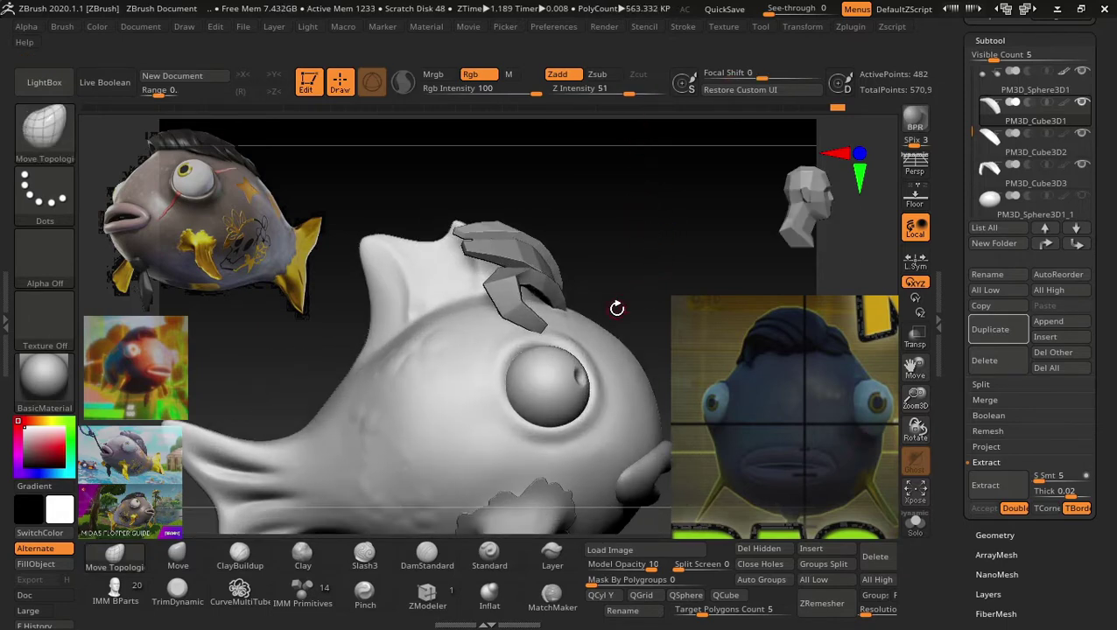
drag(636, 237, 668, 297)
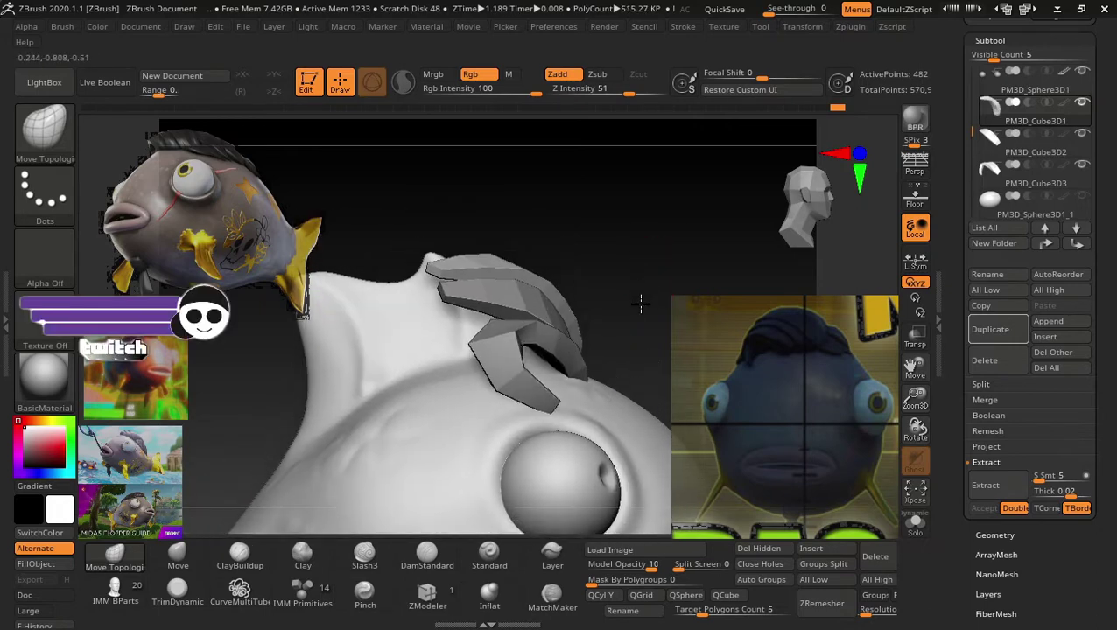
Duplicate the hair strand and move and turn the copy onto the head.
click(1003, 344)
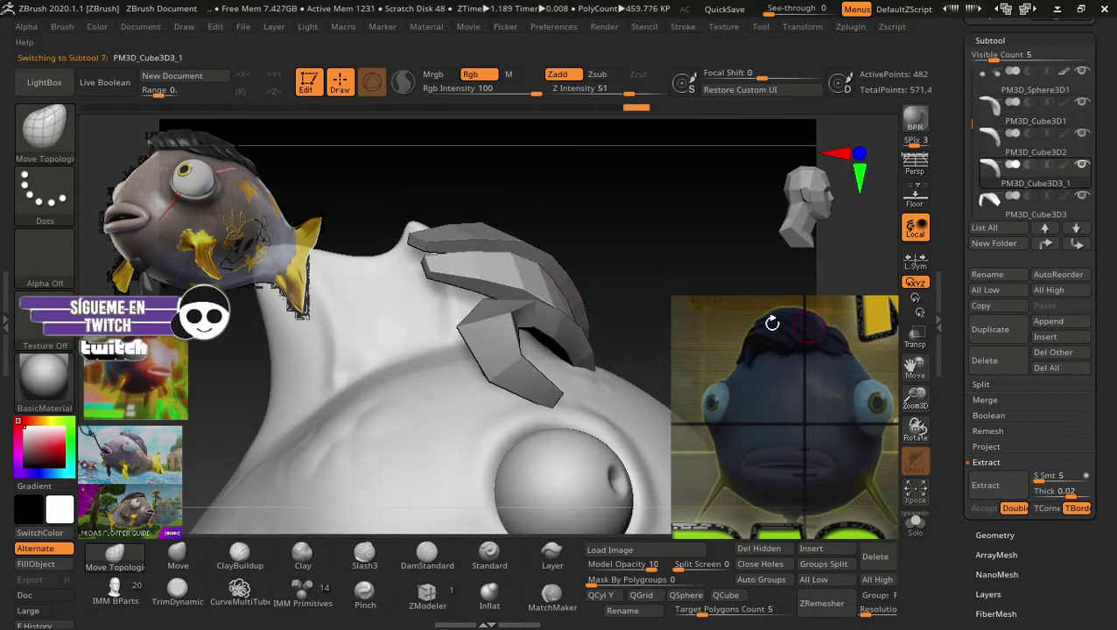
key(w)
mouse_move(614, 295)
mouse_down()
mouse_move(538, 328)
mouse_move(582, 272)
mouse_up()
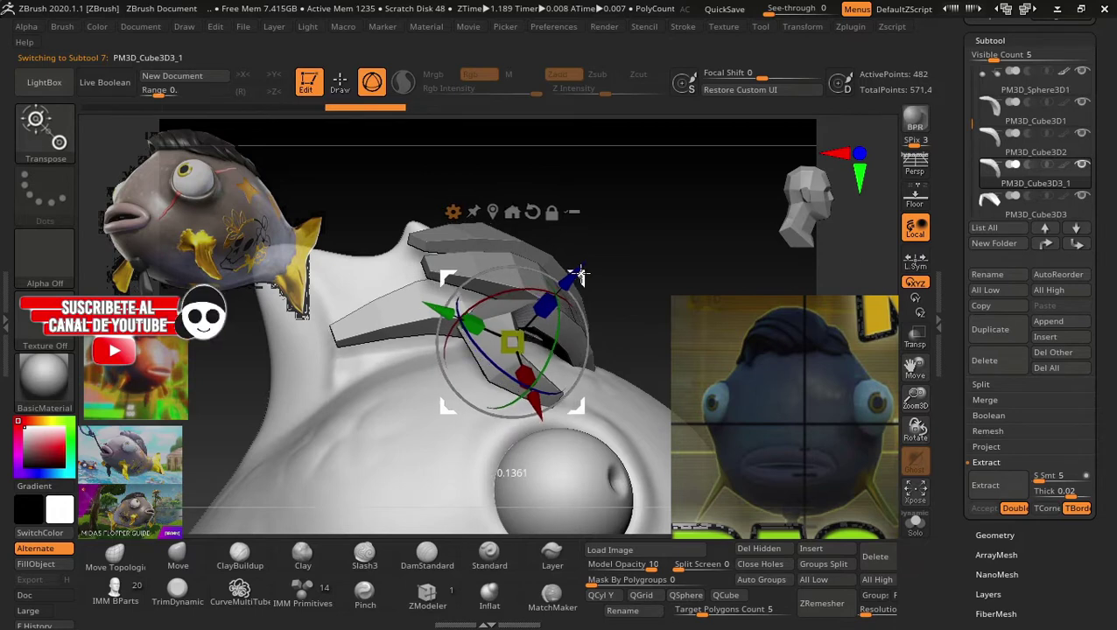
mouse_move(623, 232)
mouse_down()
mouse_move(743, 253)
mouse_move(668, 237)
mouse_move(661, 376)
mouse_up()
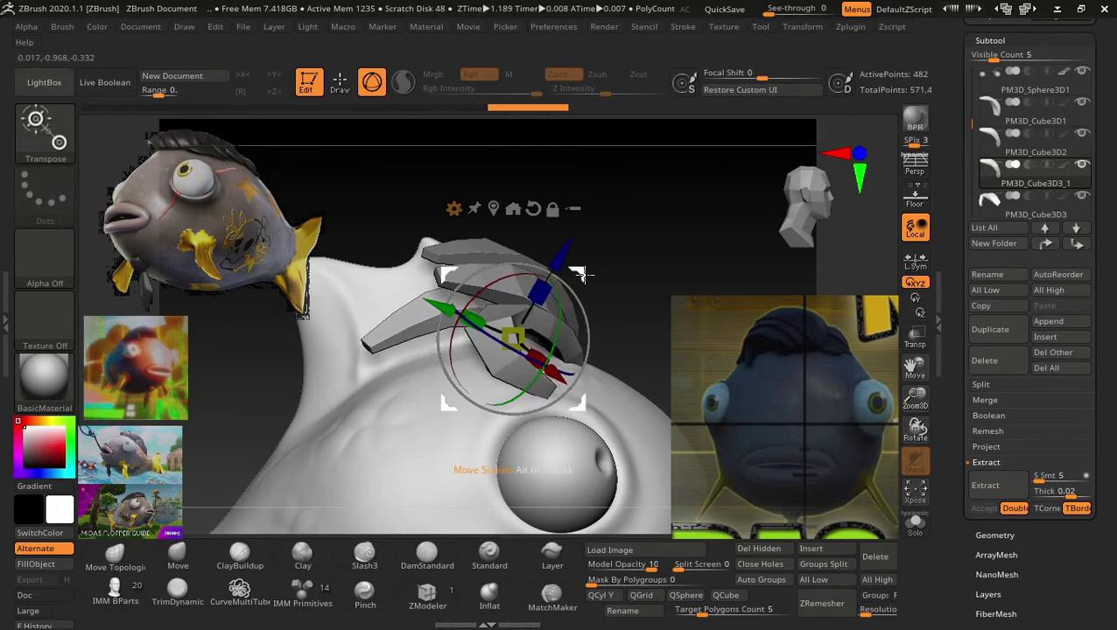
mouse_move(691, 262)
mouse_down()
mouse_move(685, 252)
mouse_move(642, 274)
mouse_up()
mouse_move(566, 252)
mouse_down()
mouse_move(611, 289)
mouse_move(716, 296)
mouse_move(668, 249)
mouse_move(668, 316)
mouse_move(585, 327)
mouse_move(654, 320)
mouse_move(663, 341)
mouse_up()
key(q)
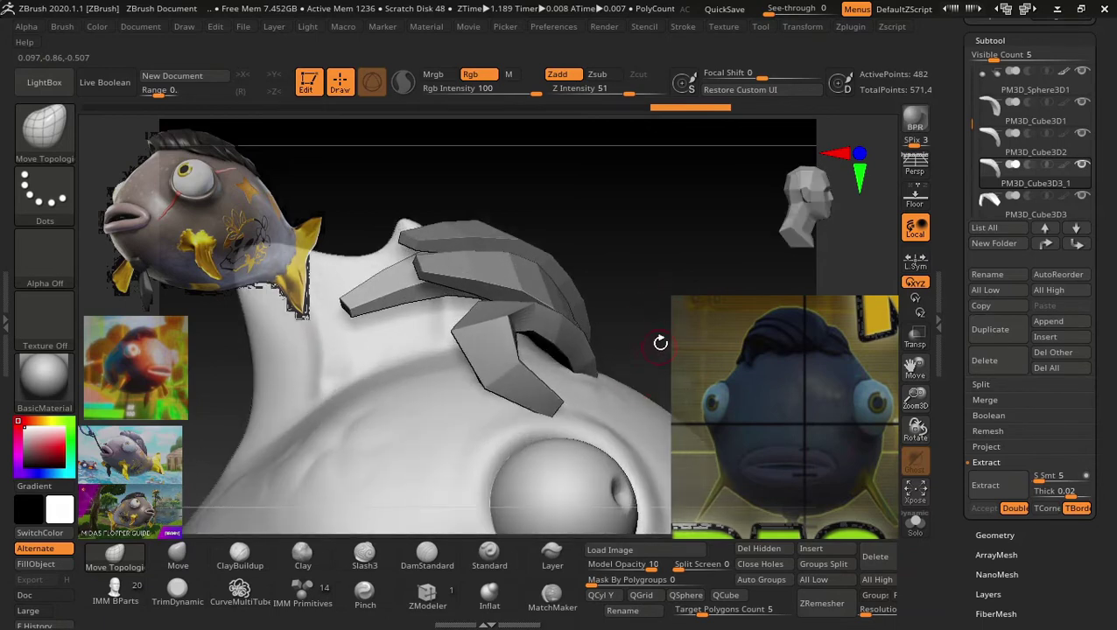
Reposition the pivot and tilt the copied strand around X so it bends over the head.
key(w)
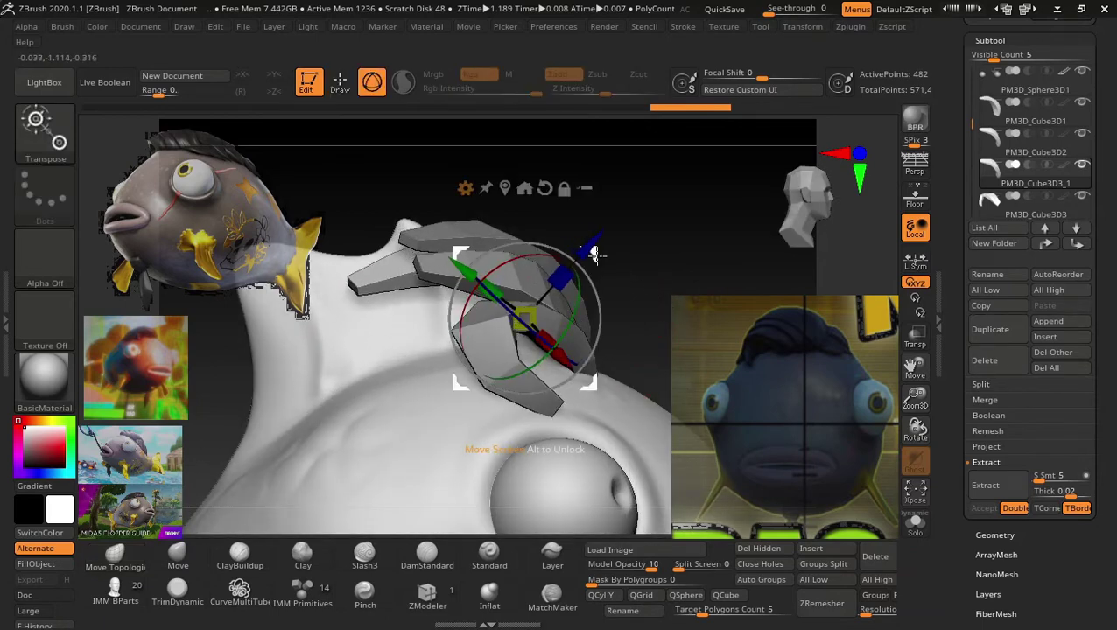
drag(588, 252, 592, 267)
mouse_move(669, 264)
mouse_down()
mouse_move(617, 289)
mouse_move(683, 295)
mouse_move(640, 294)
mouse_up()
drag(589, 264, 541, 326)
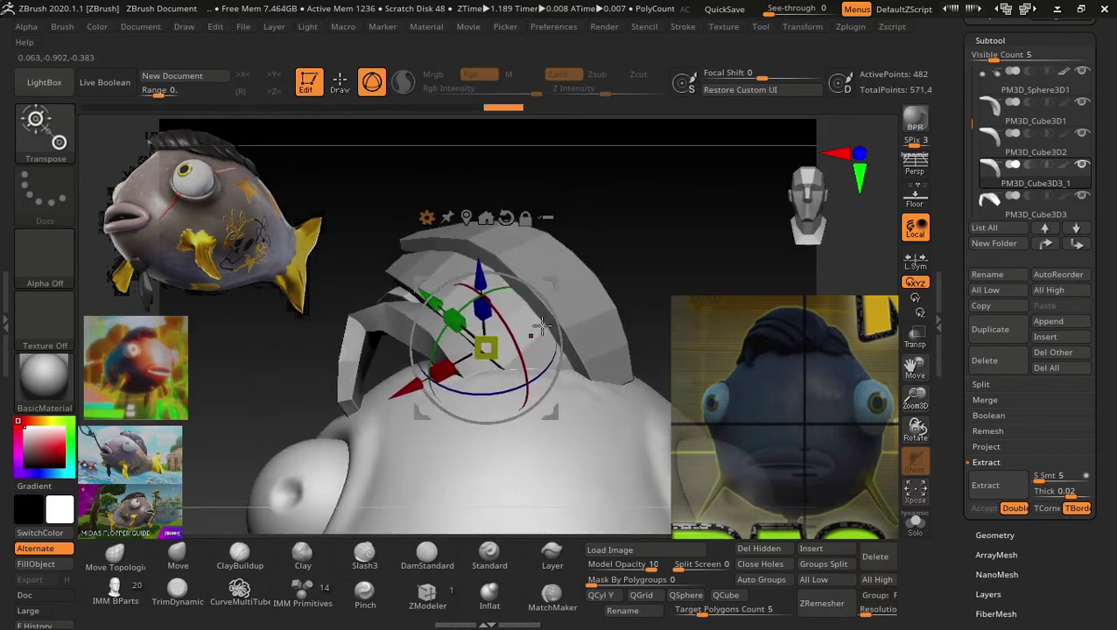
mouse_move(497, 298)
mouse_down()
mouse_move(556, 368)
mouse_move(533, 348)
mouse_up()
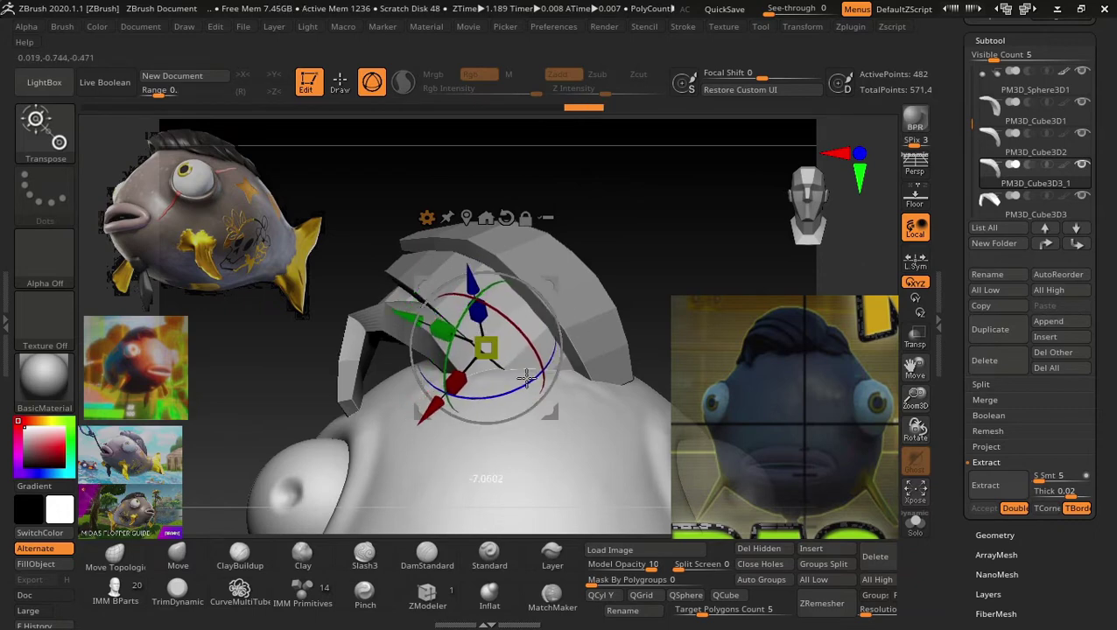
drag(501, 312, 490, 337)
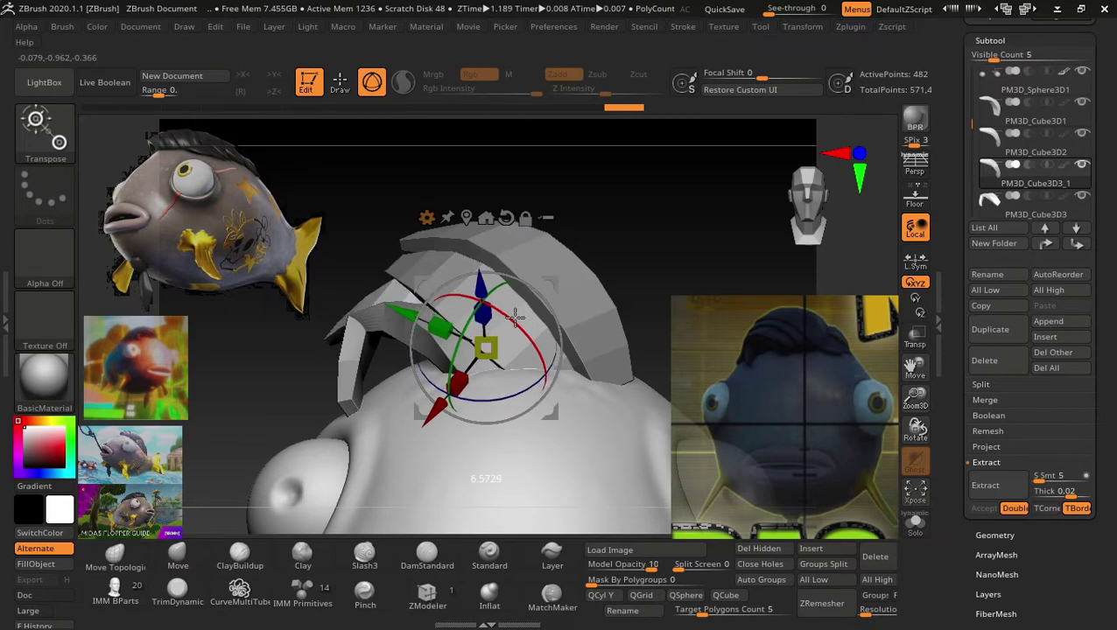
mouse_move(630, 263)
mouse_down()
mouse_move(690, 229)
mouse_move(544, 288)
mouse_up()
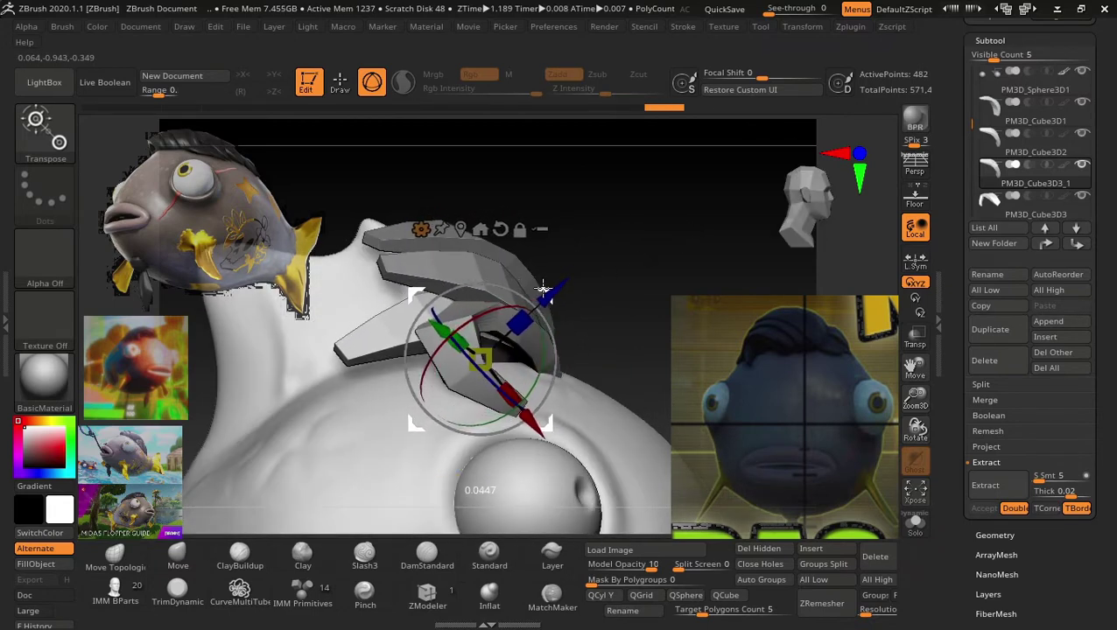
mouse_move(633, 262)
mouse_down()
mouse_move(715, 274)
mouse_move(655, 260)
mouse_up()
key(q)
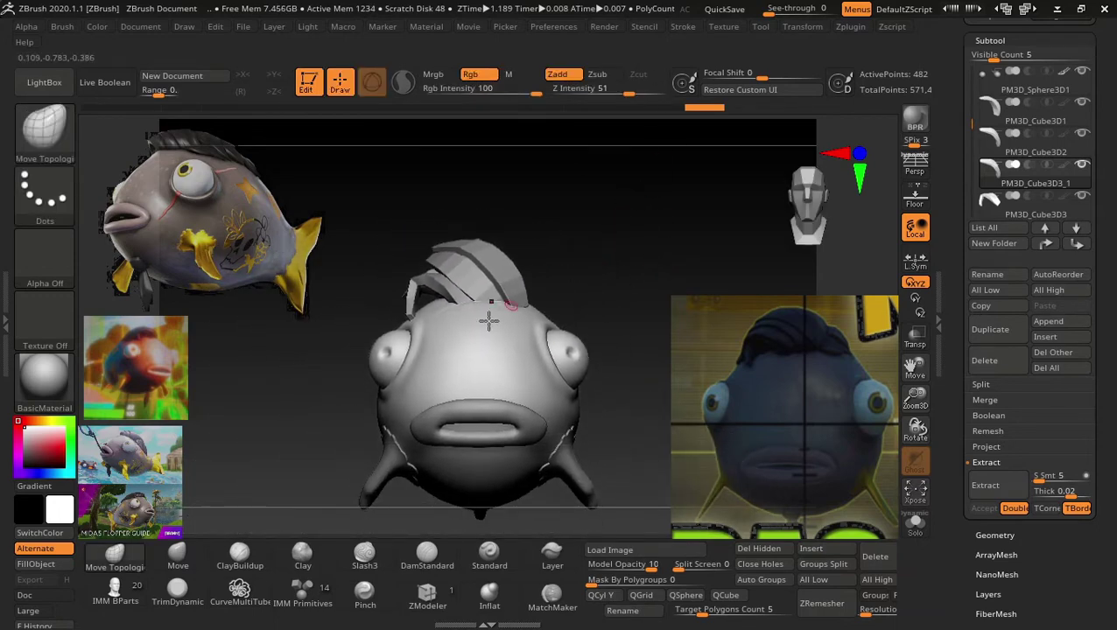
Scale up the colourful fish reference image in Spotlight, then scroll the Subtool list.
key(shift+z)
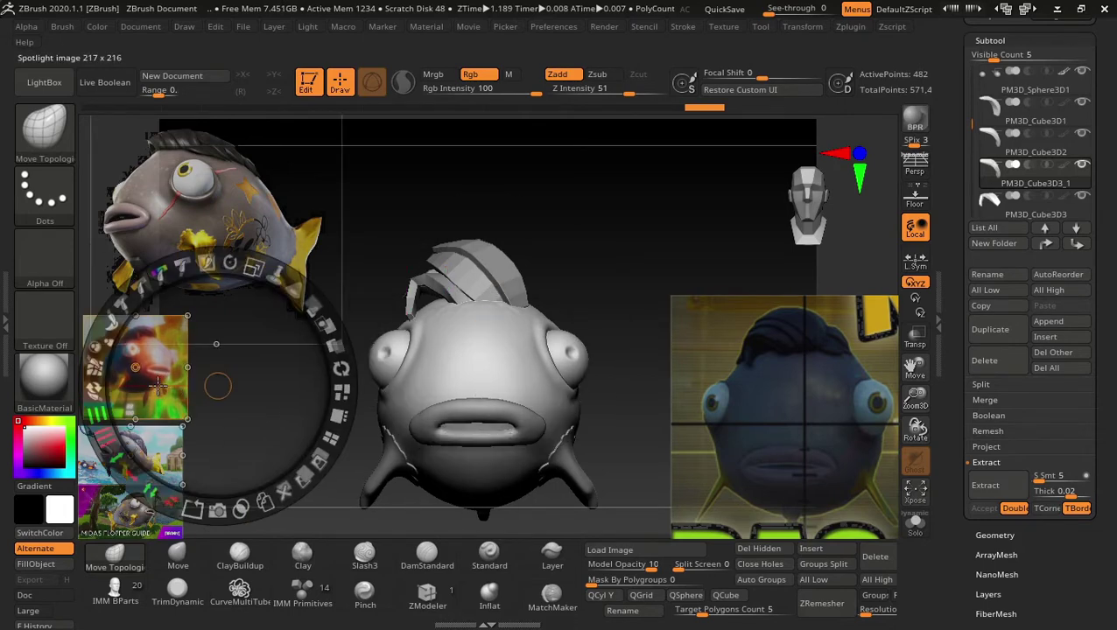
drag(269, 248, 292, 421)
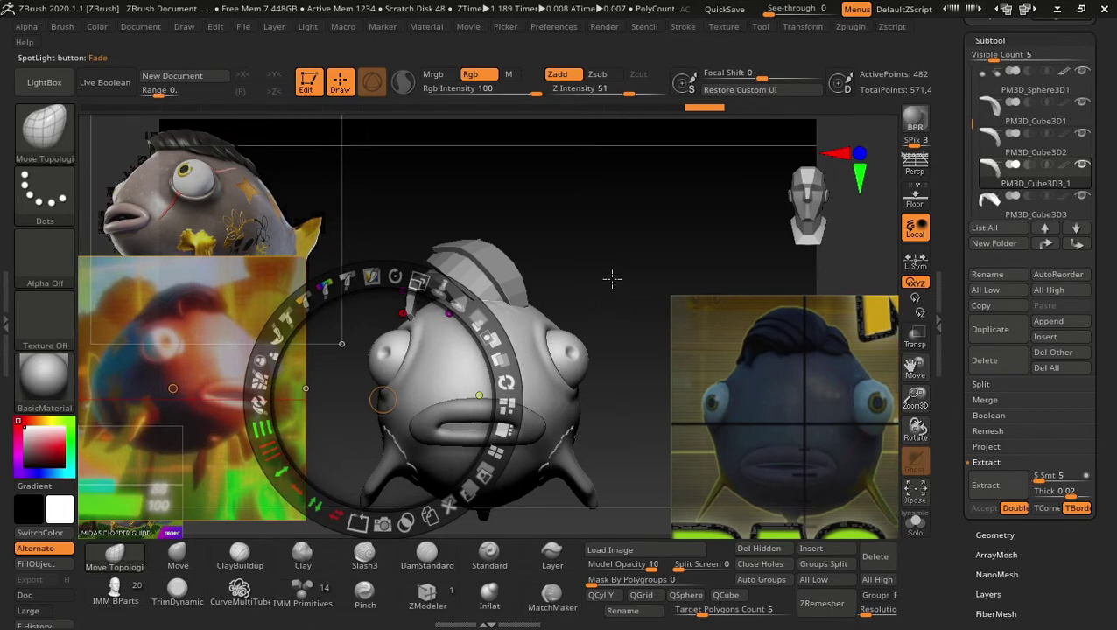
key(z)
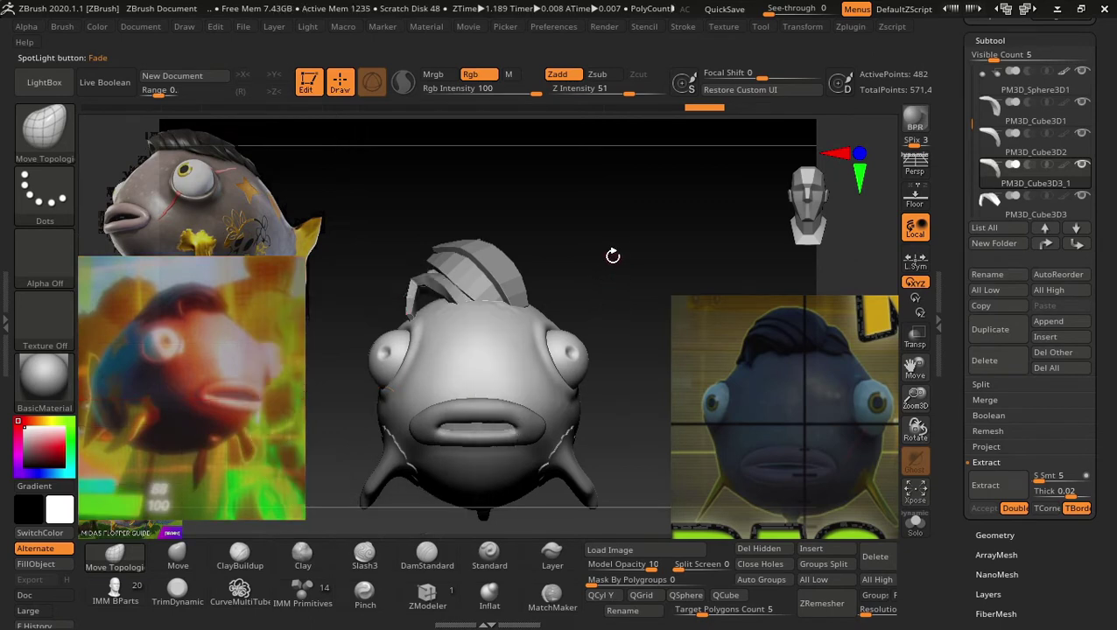
mouse_move(613, 254)
mouse_down()
mouse_move(700, 275)
mouse_move(679, 254)
mouse_move(735, 259)
mouse_up()
scroll(1113, 280, up, 2)
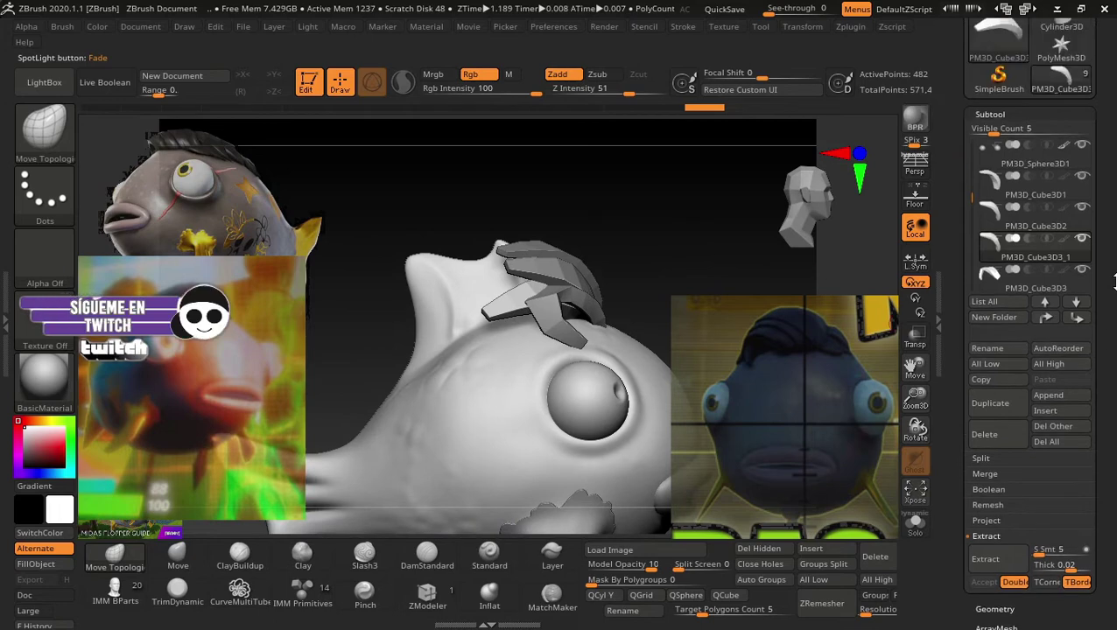
scroll(986, 194, up, 3)
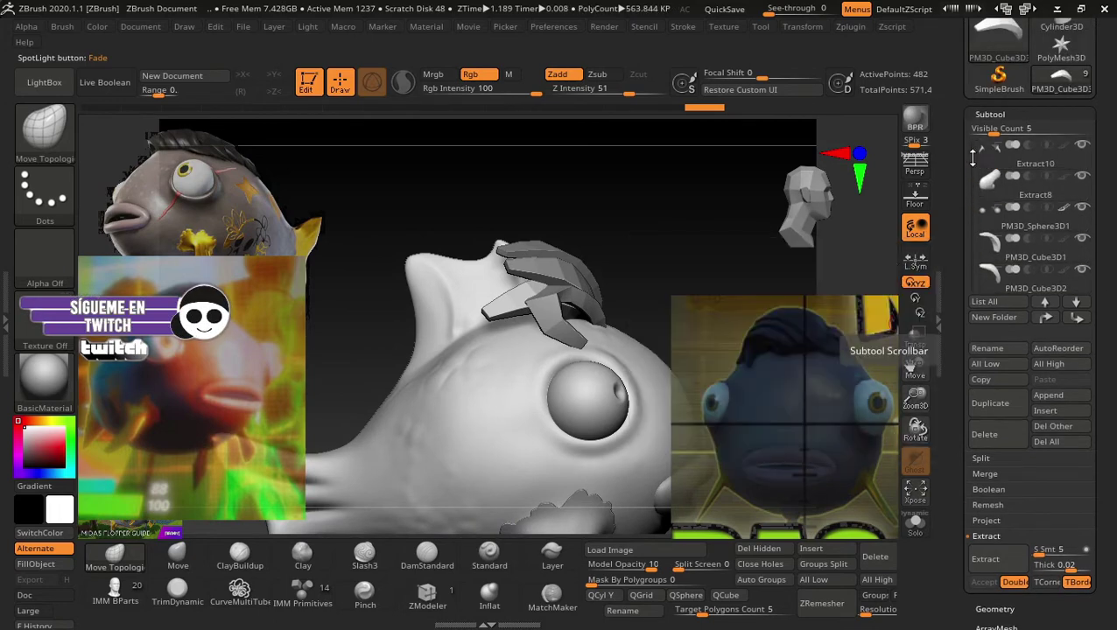
scroll(1016, 210, down, 3)
scroll(1024, 236, down, 2)
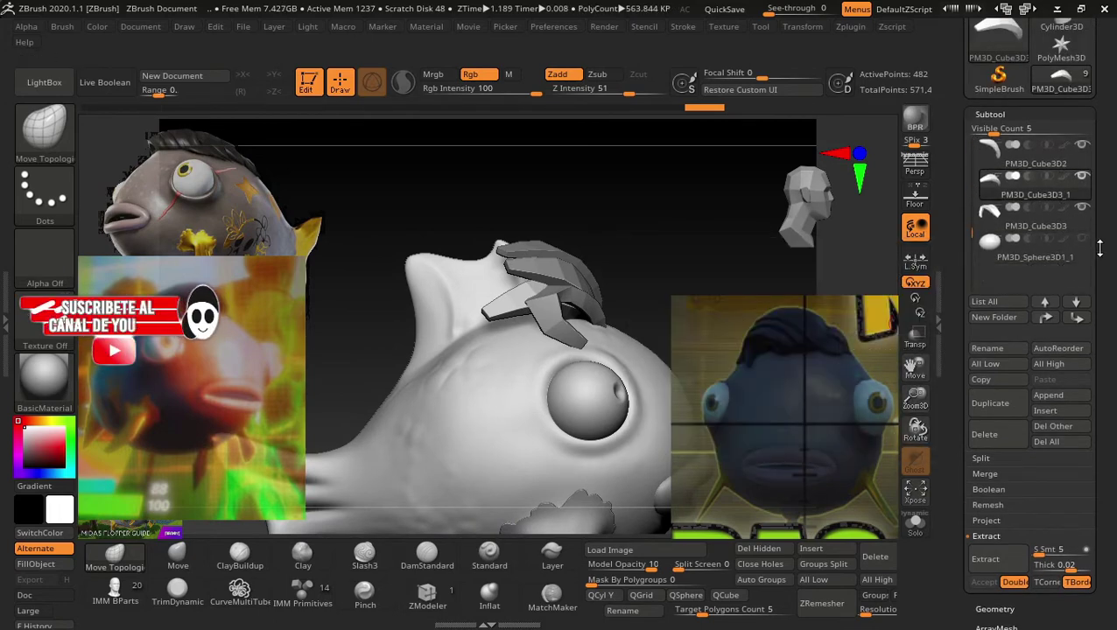
mouse_move(656, 236)
mouse_down()
mouse_move(671, 217)
mouse_move(517, 399)
mouse_up()
Select the PEZ MIDAS piece and pull its upper-left edge into a small peak.
alt+click(597, 244)
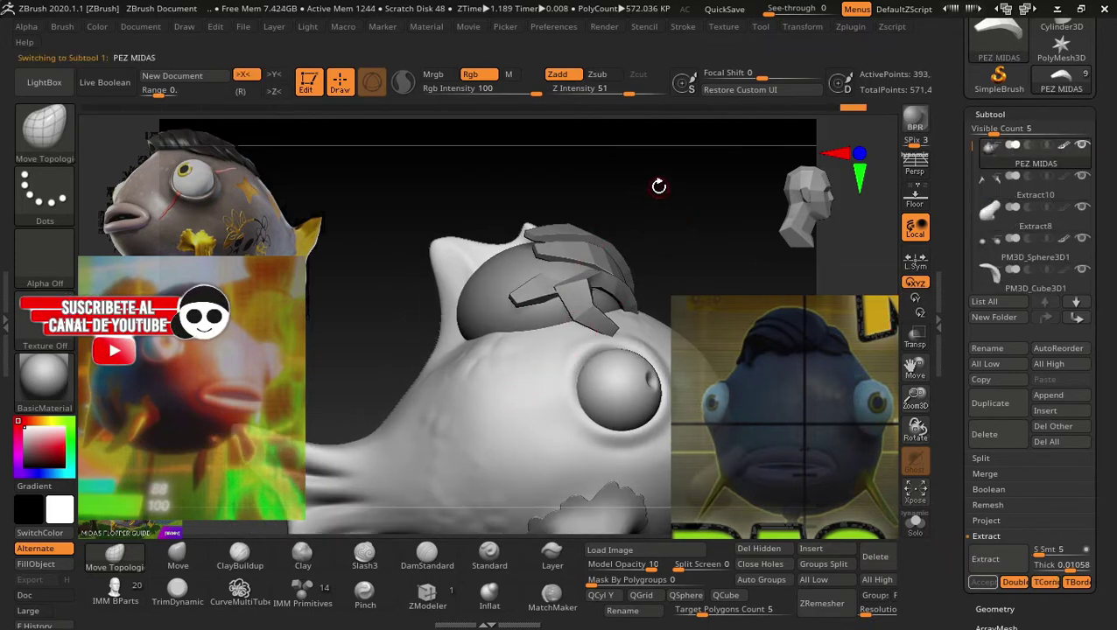
drag(658, 186, 675, 207)
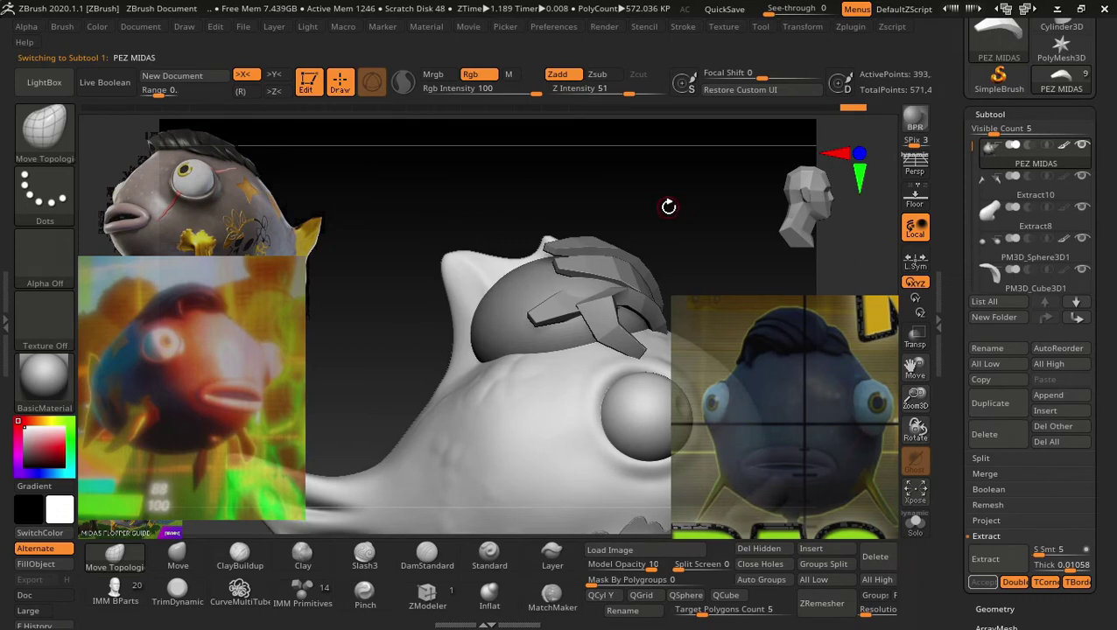
key(w)
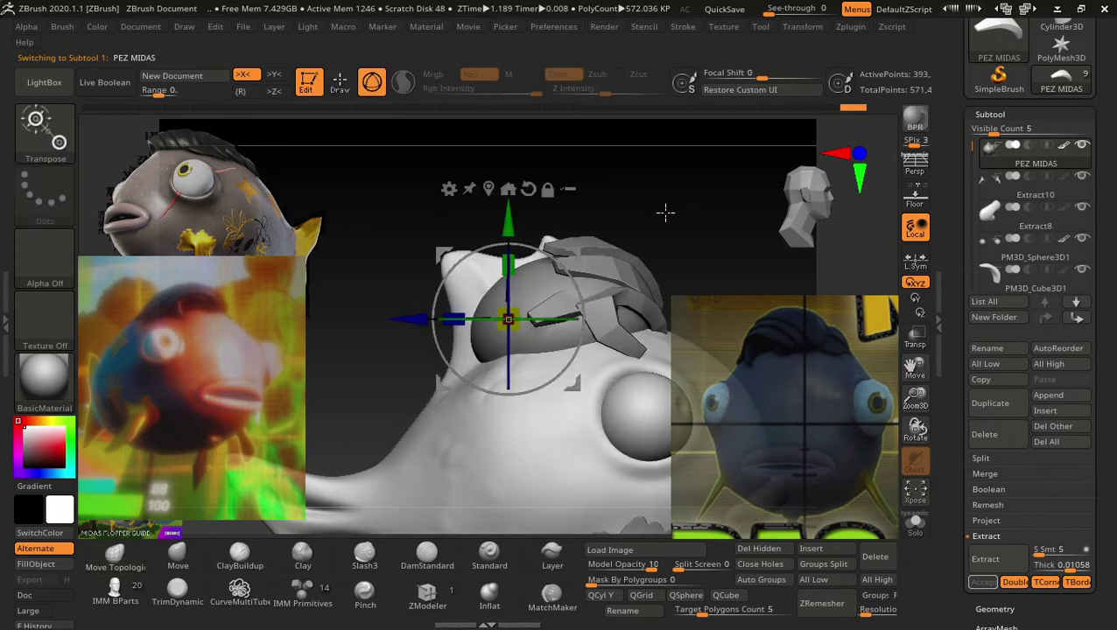
key(q)
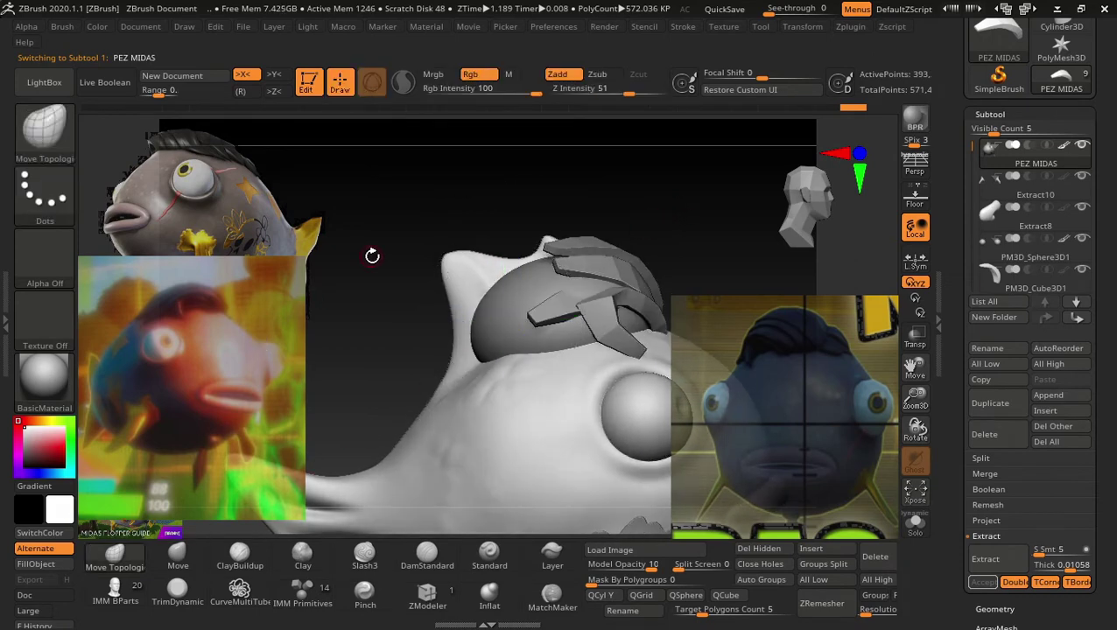
mouse_move(468, 271)
mouse_down()
mouse_move(446, 263)
mouse_move(466, 324)
mouse_up()
key(shift)
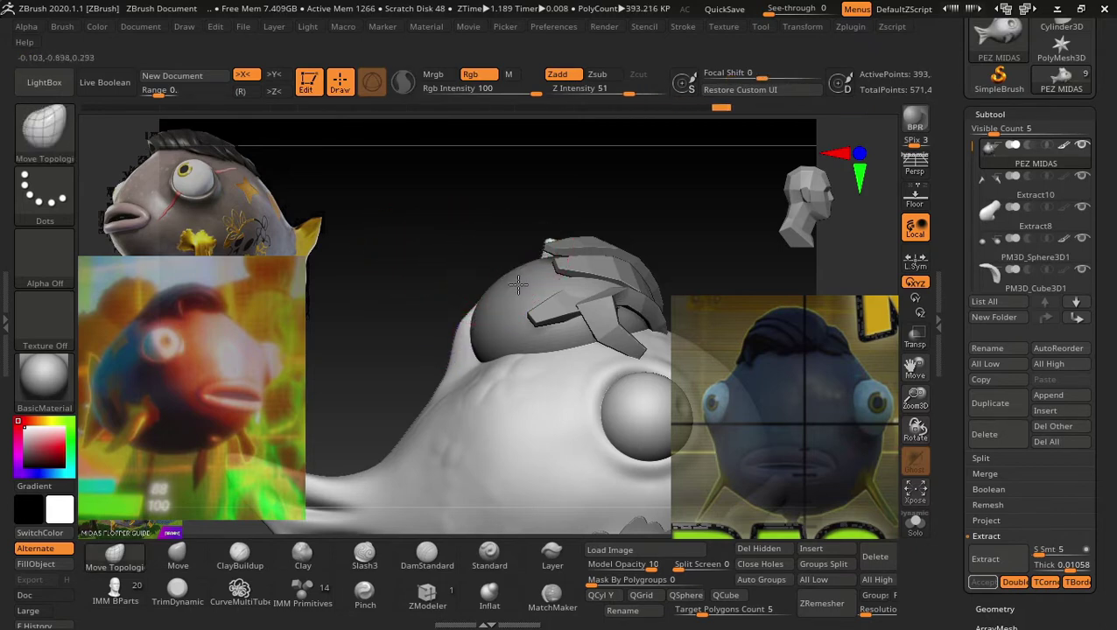
key(shift)
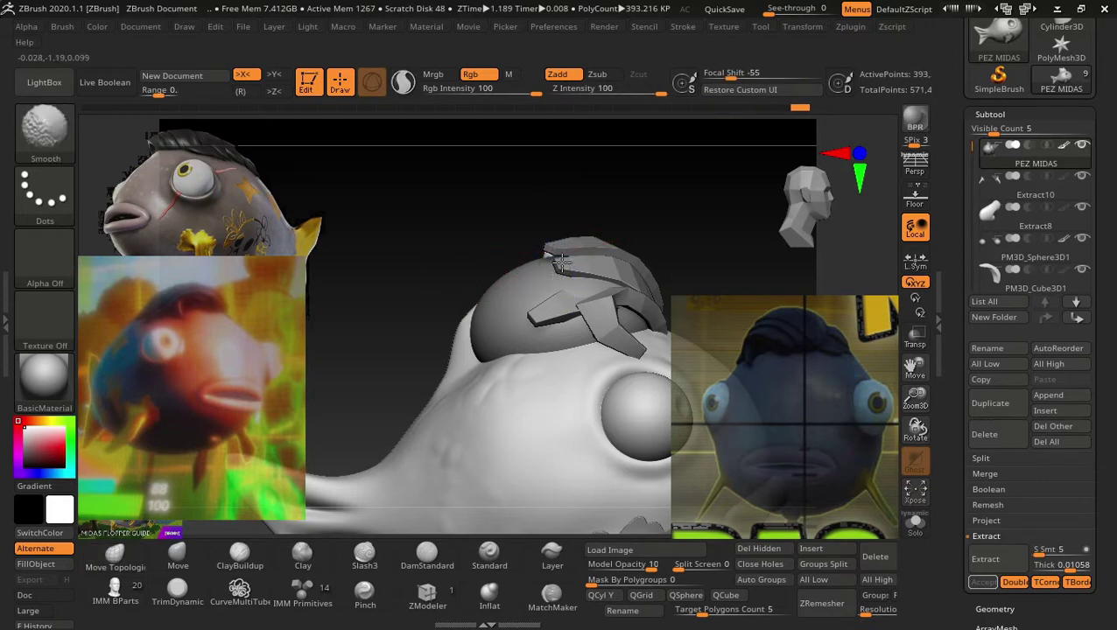
Trim the model along a diagonal line with ClipCurve.
key(ctrl+shift)
click(44, 127)
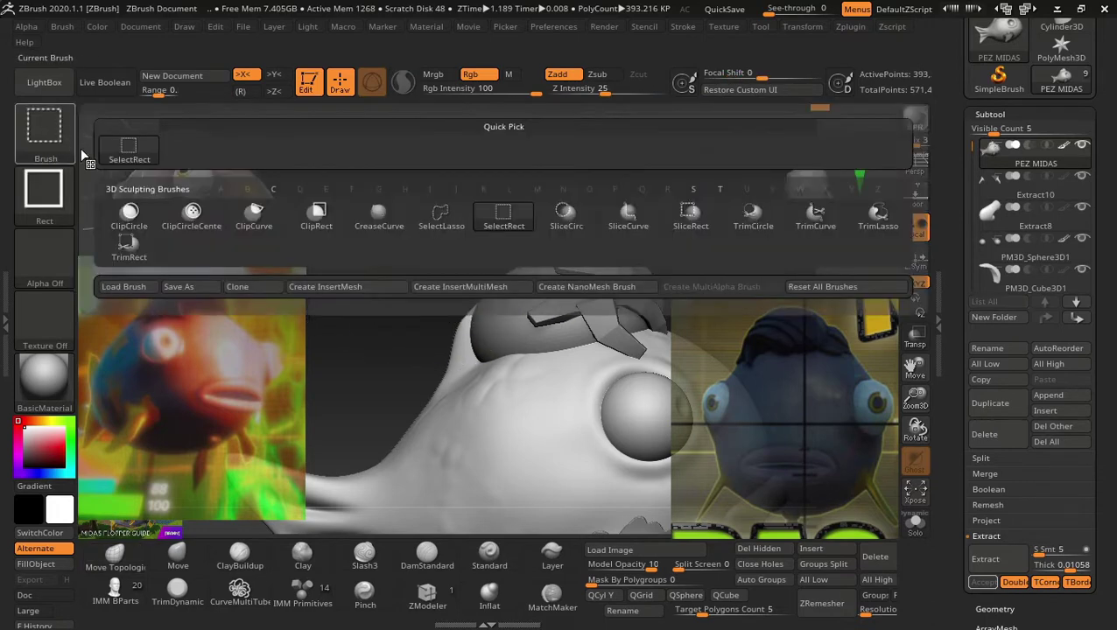
click(253, 214)
ctrl+shift+drag(374, 389, 723, 210)
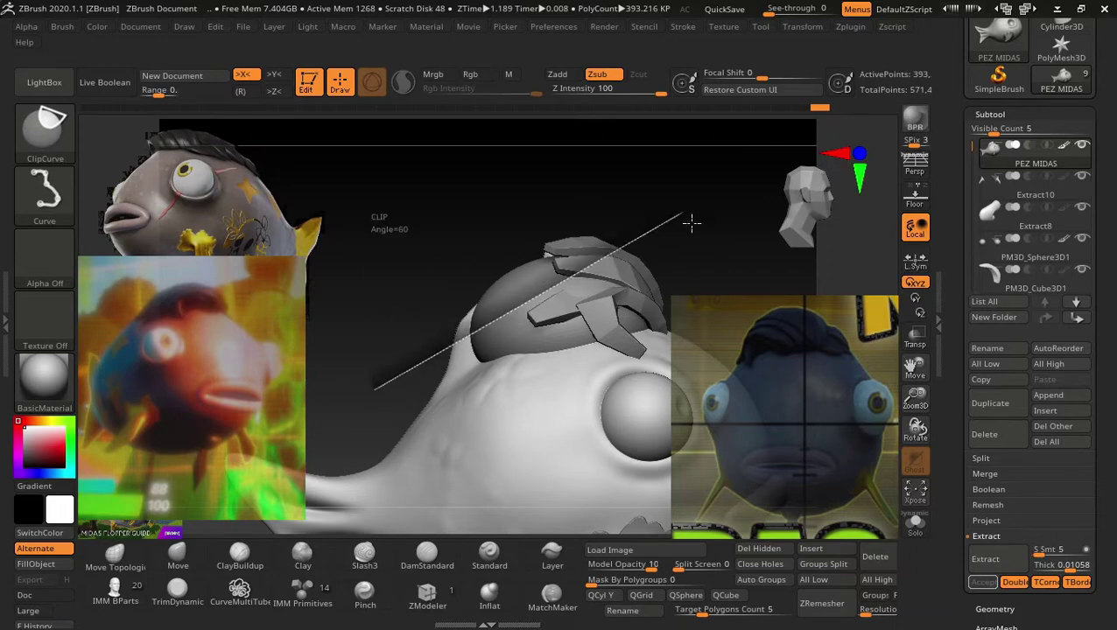
shift+drag(655, 214, 538, 350)
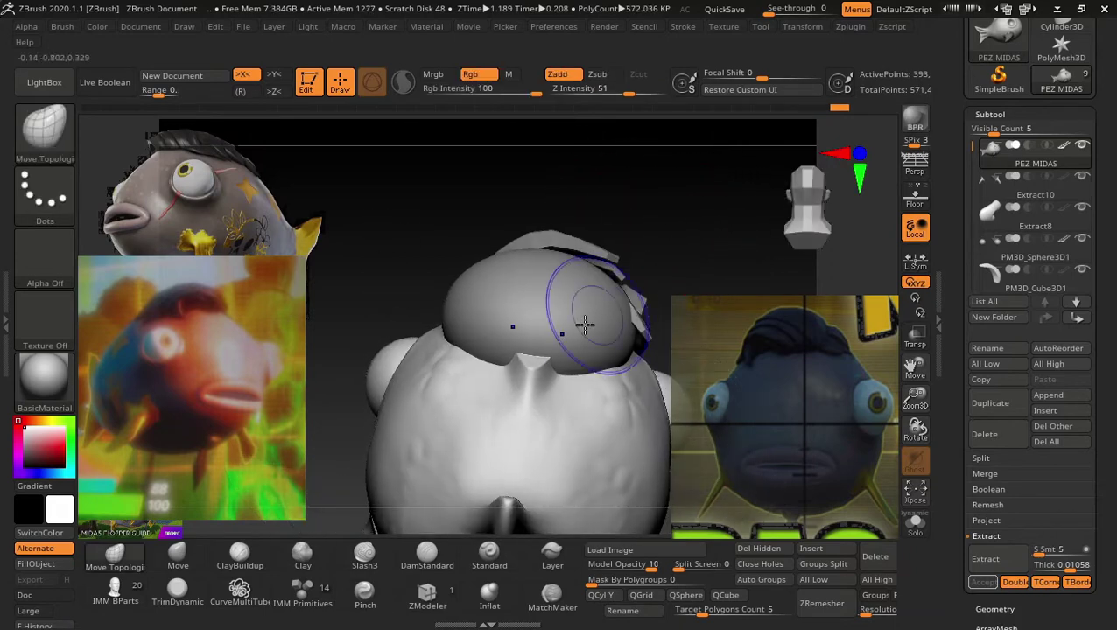
shift+drag(642, 254, 665, 263)
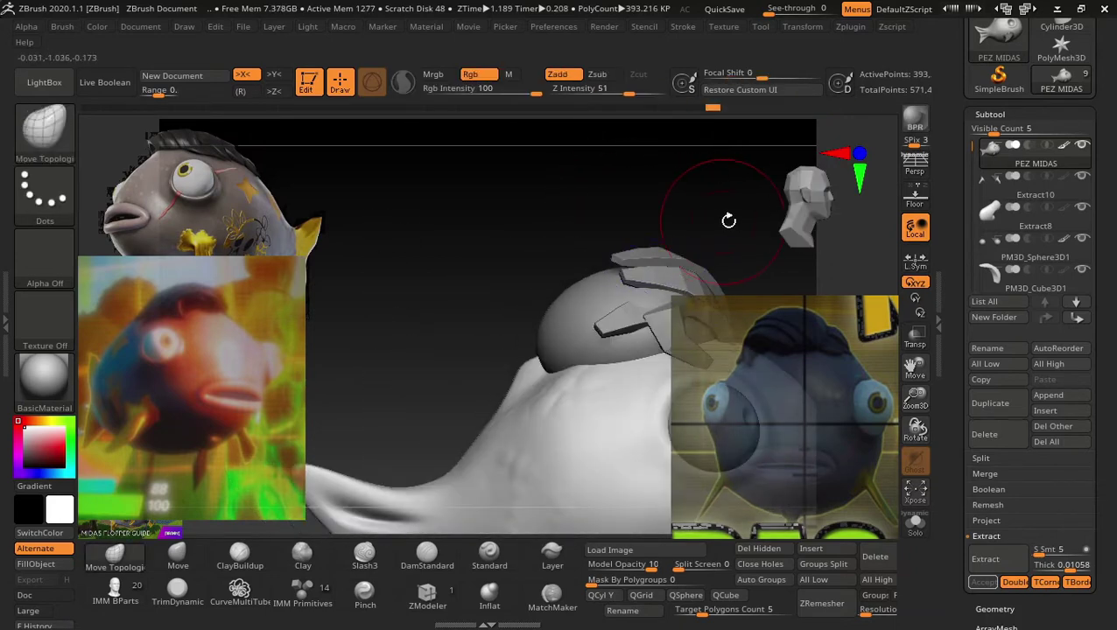
mouse_move(729, 220)
mouse_down()
mouse_move(640, 220)
mouse_move(512, 267)
mouse_up()
drag(395, 267, 491, 240)
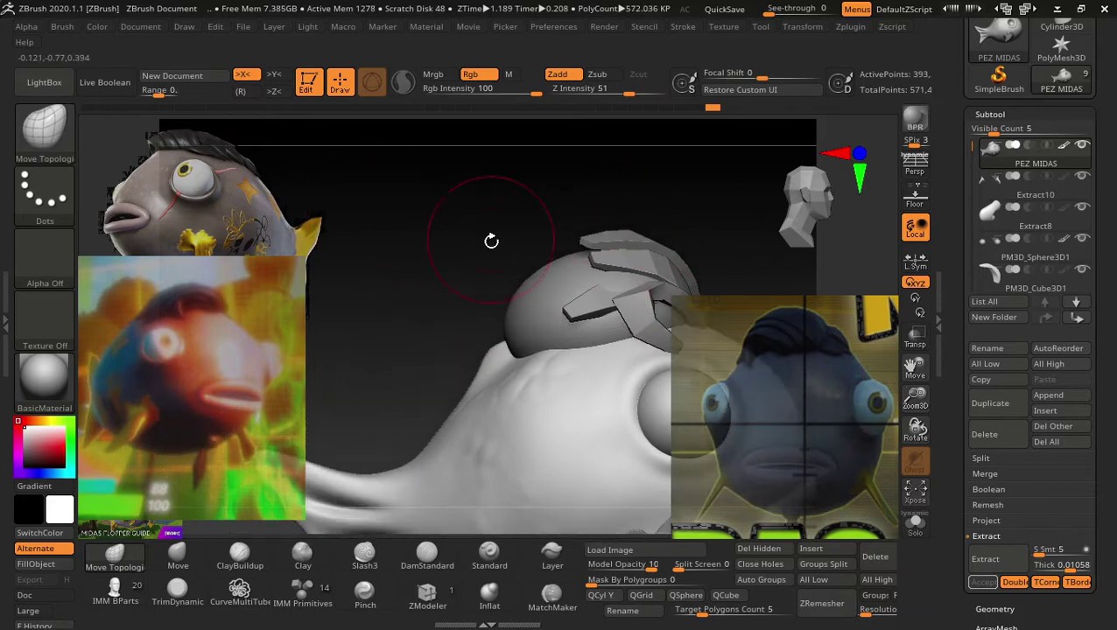
Shape PM3D_Sphere3D1_1 head cap with X symmetry and smooth its surface.
alt+click(558, 282)
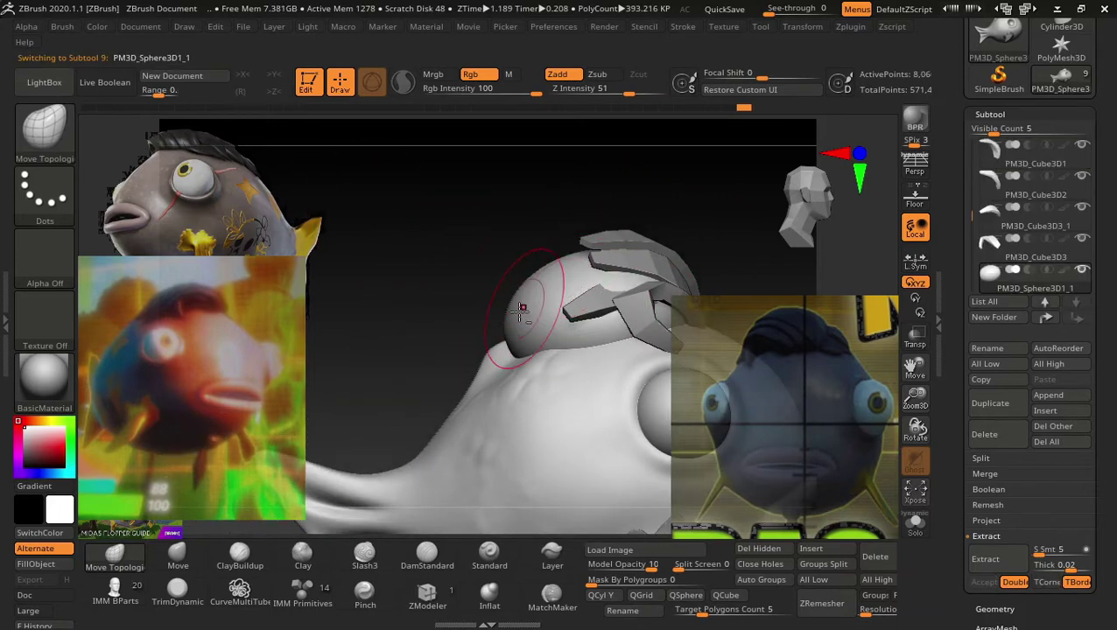
drag(515, 328, 513, 330)
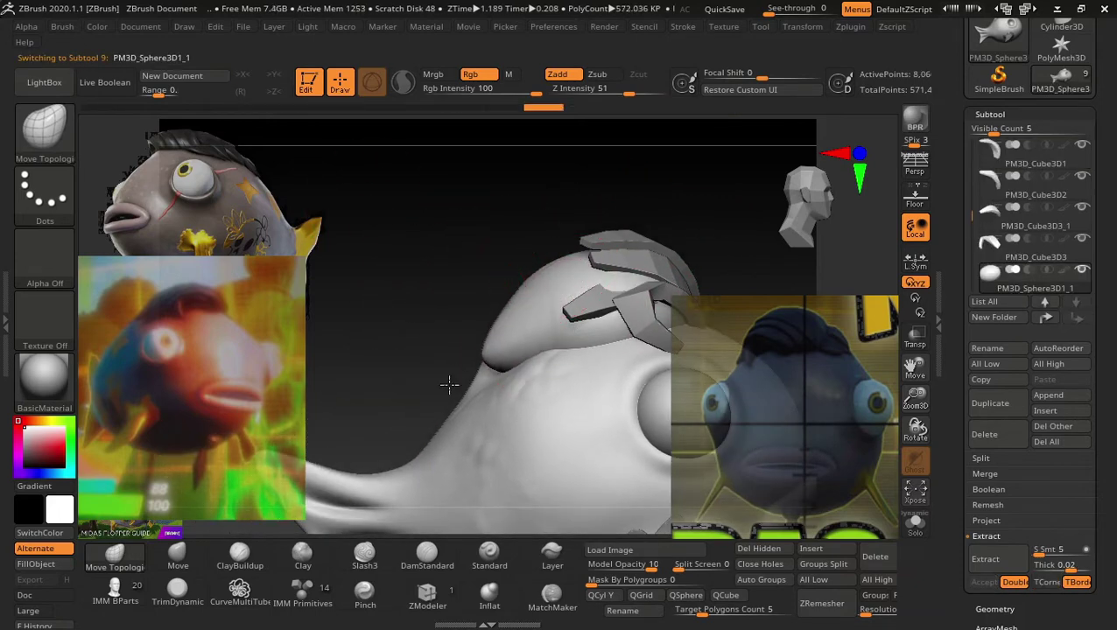
mouse_move(449, 385)
mouse_down()
mouse_move(518, 307)
mouse_move(470, 335)
mouse_up()
key(x)
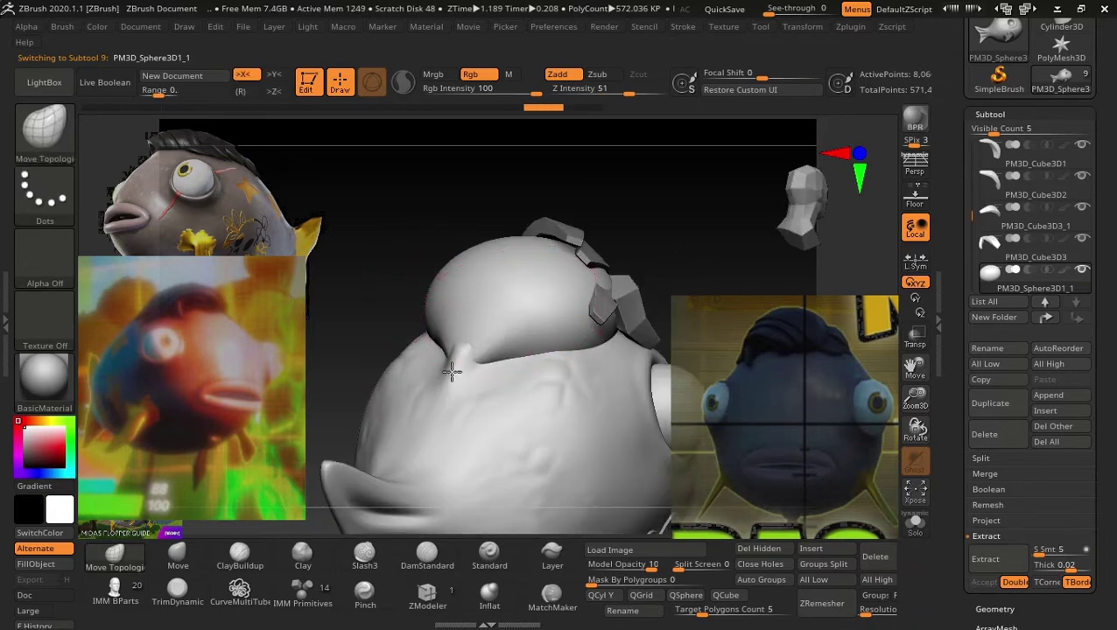
drag(478, 192, 485, 299)
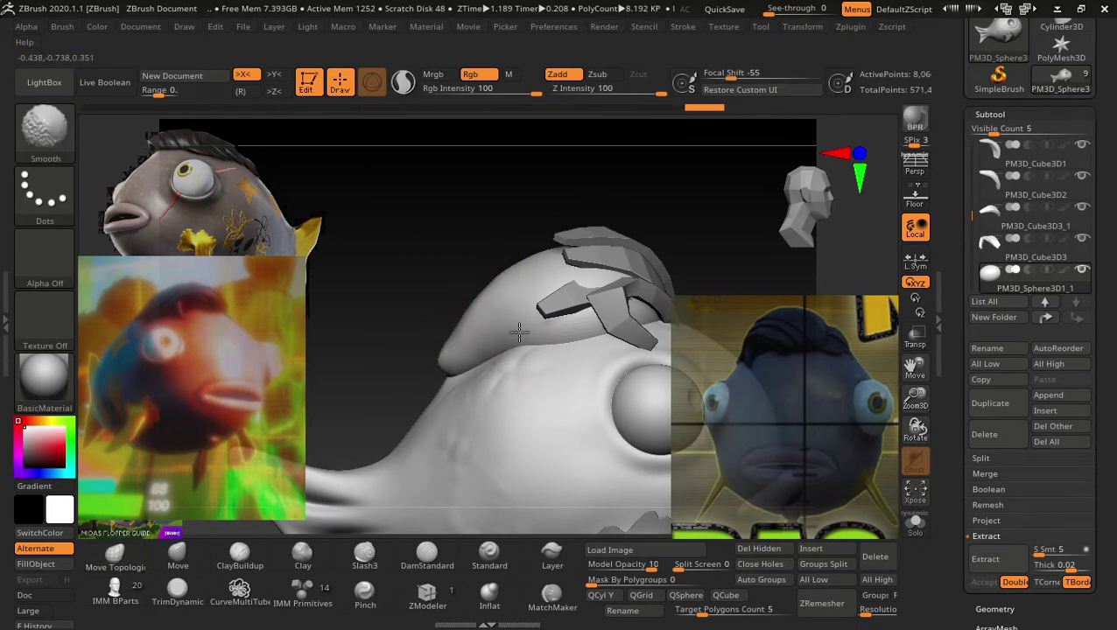
drag(512, 335, 506, 342)
mouse_move(452, 120)
mouse_down()
mouse_move(551, 233)
mouse_move(580, 332)
mouse_move(656, 252)
mouse_move(541, 227)
mouse_move(668, 322)
mouse_up()
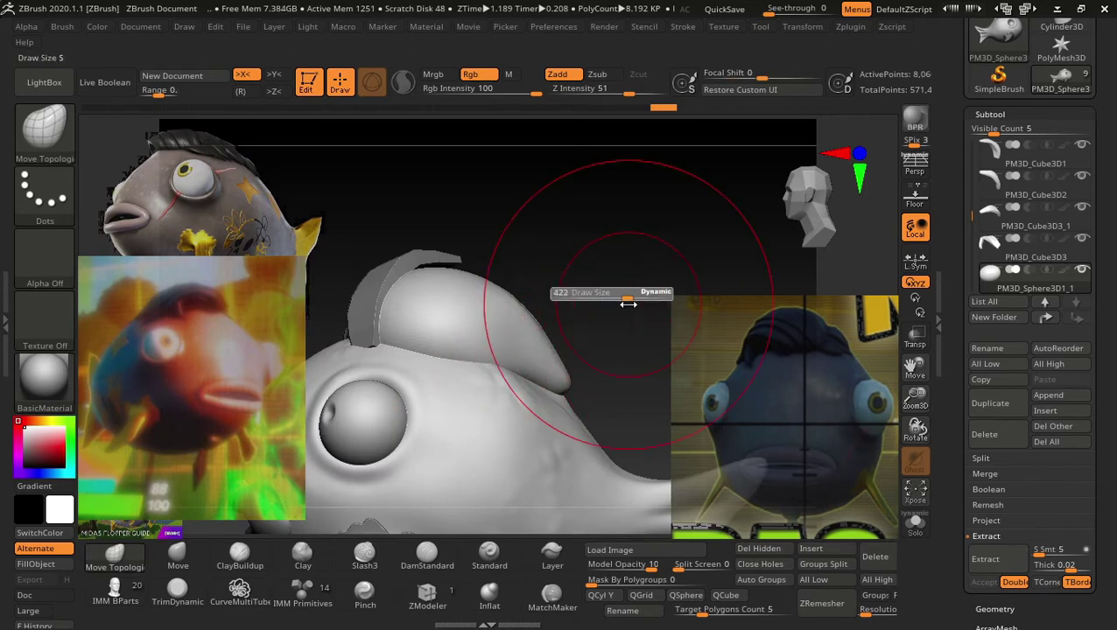
mouse_move(599, 308)
shift+mouse_down()
mouse_move(558, 372)
mouse_move(517, 304)
shift+mouse_up()
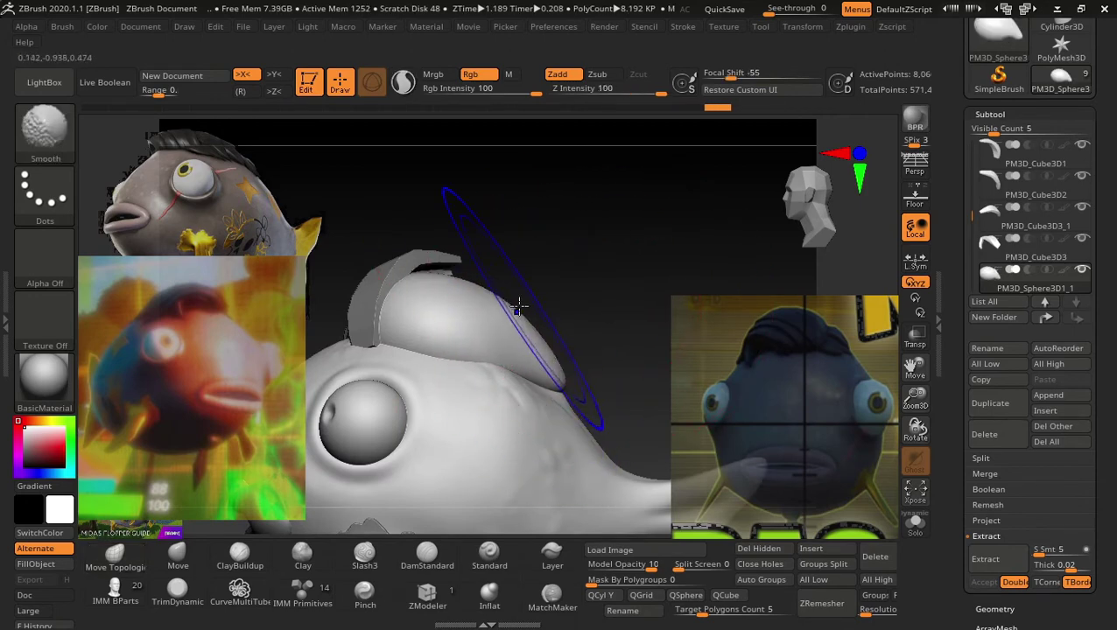
drag(609, 282, 578, 312)
mouse_move(561, 239)
mouse_down()
mouse_move(671, 244)
mouse_move(630, 239)
mouse_move(580, 264)
mouse_move(600, 285)
mouse_move(655, 281)
mouse_move(685, 239)
mouse_move(630, 267)
mouse_up()
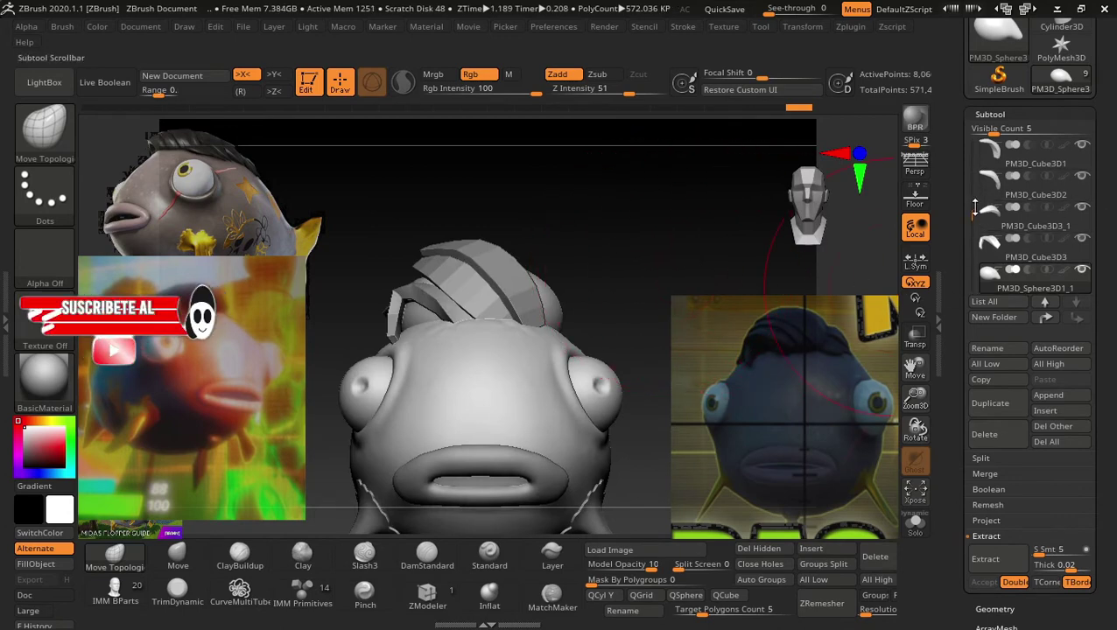
Select PM3D_Cube3D2_1 and MergeDown three times, confirming each merge with OK.
scroll(1041, 236, up, 2)
click(1085, 244)
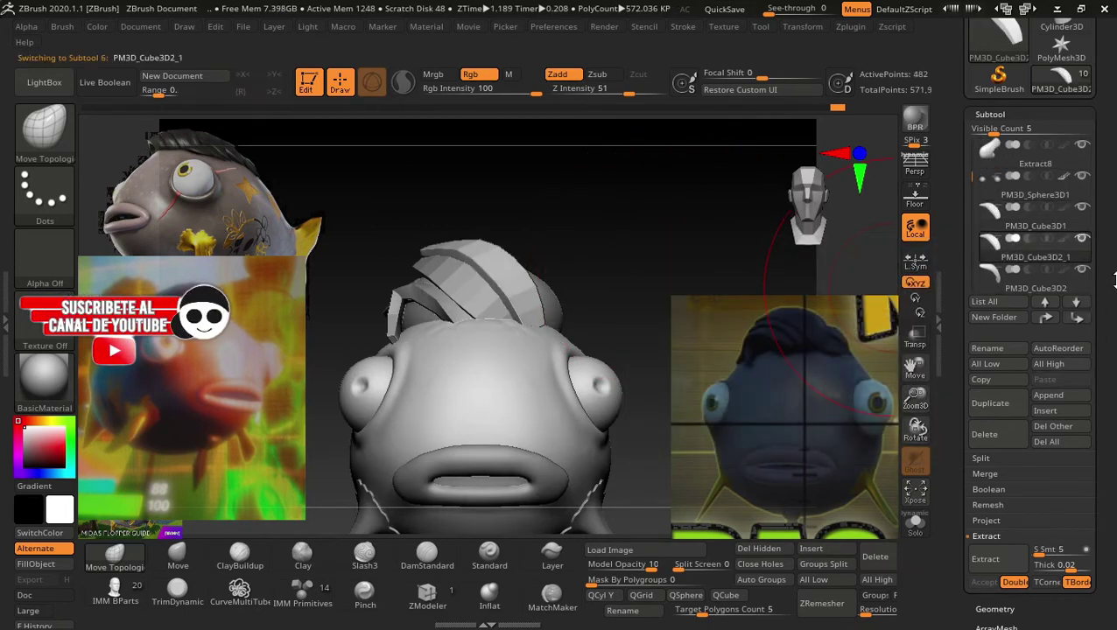
scroll(1110, 259, down, 1)
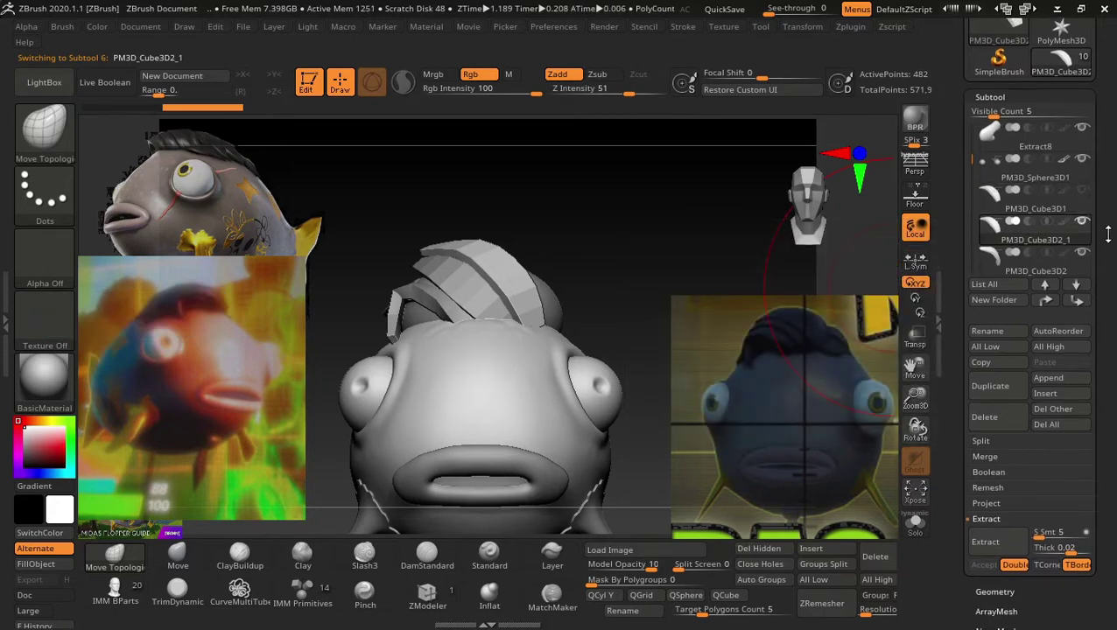
scroll(1108, 235, down, 3)
click(989, 376)
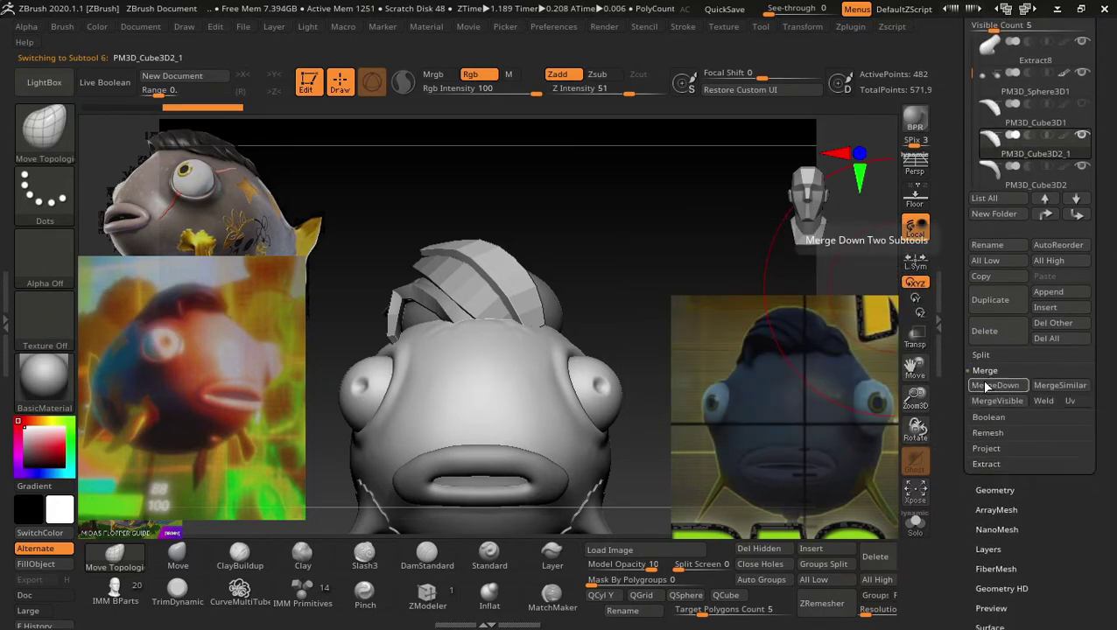
click(1005, 382)
click(857, 411)
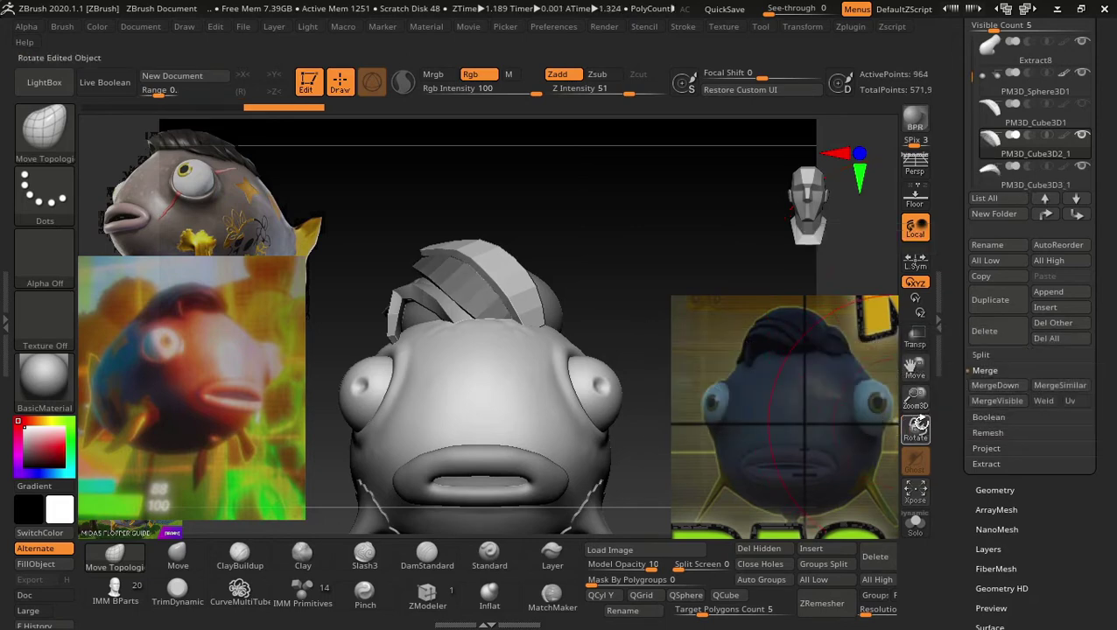
click(998, 385)
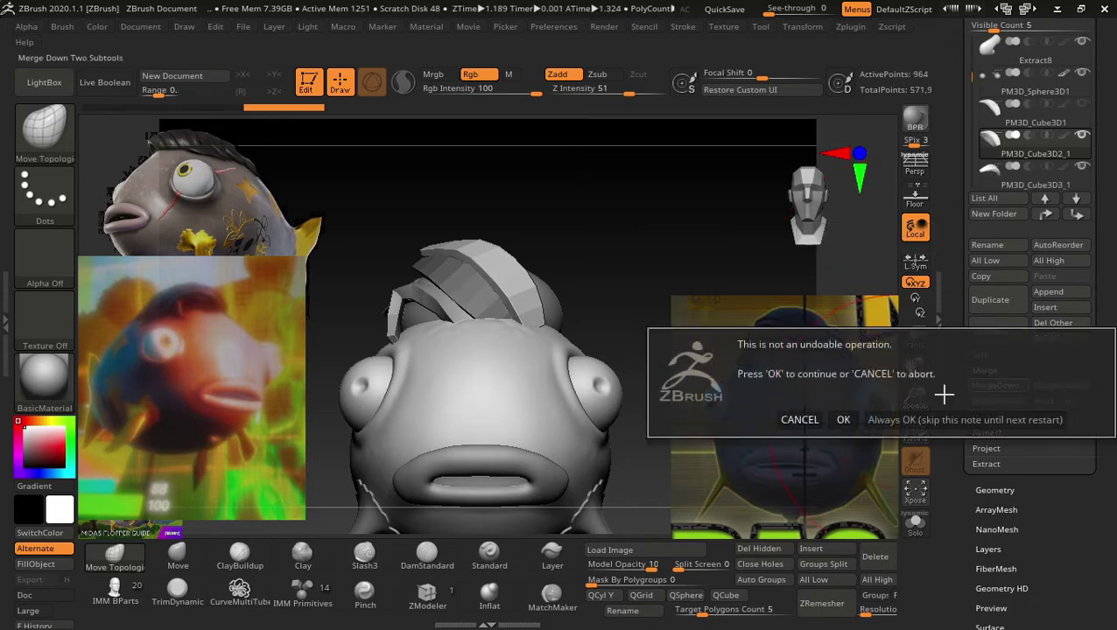
click(845, 419)
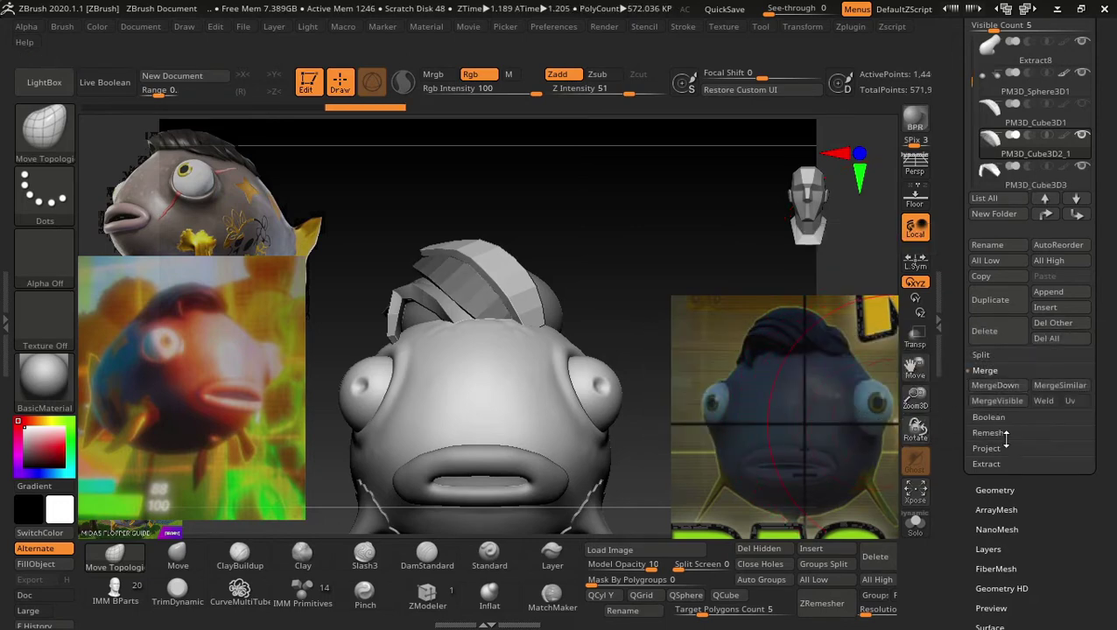
click(998, 387)
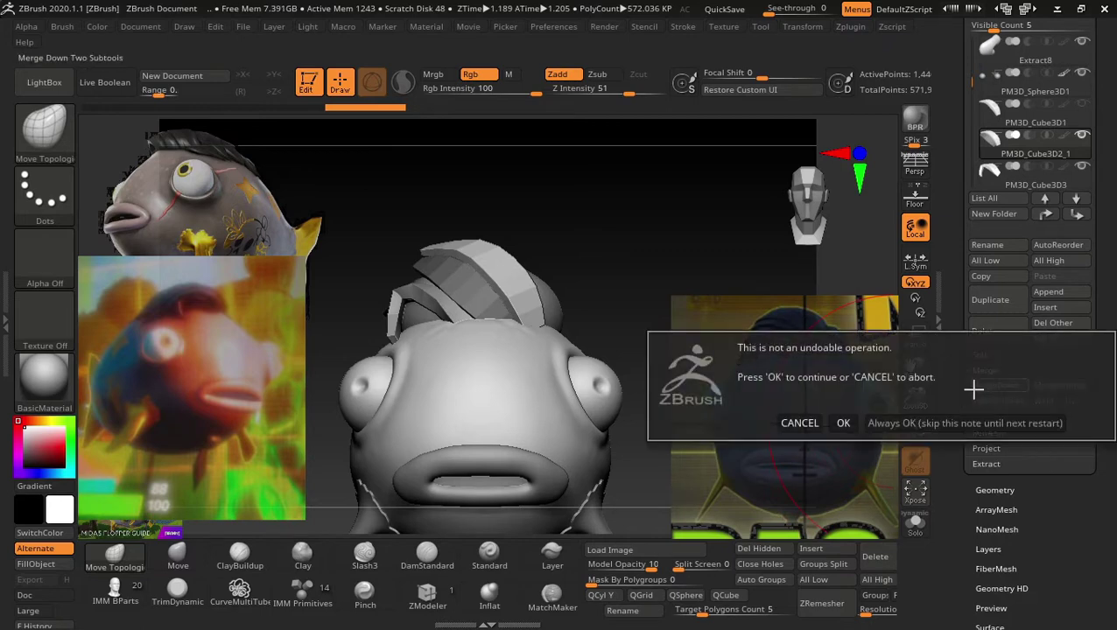
click(846, 423)
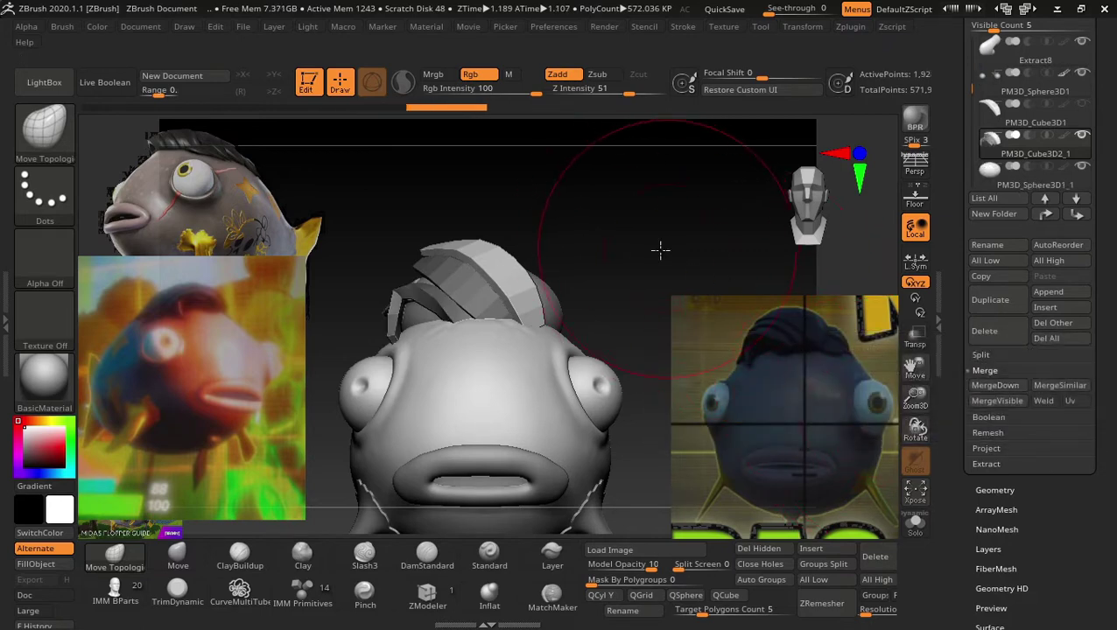
mouse_move(660, 250)
mouse_down()
mouse_move(668, 239)
mouse_move(664, 259)
mouse_move(663, 240)
mouse_move(626, 253)
mouse_move(651, 257)
mouse_move(603, 237)
mouse_move(653, 268)
mouse_move(645, 281)
mouse_up()
Squash the hair piece vertically with the axis-aligned transform gizmo and nudge it slightly down.
key(w)
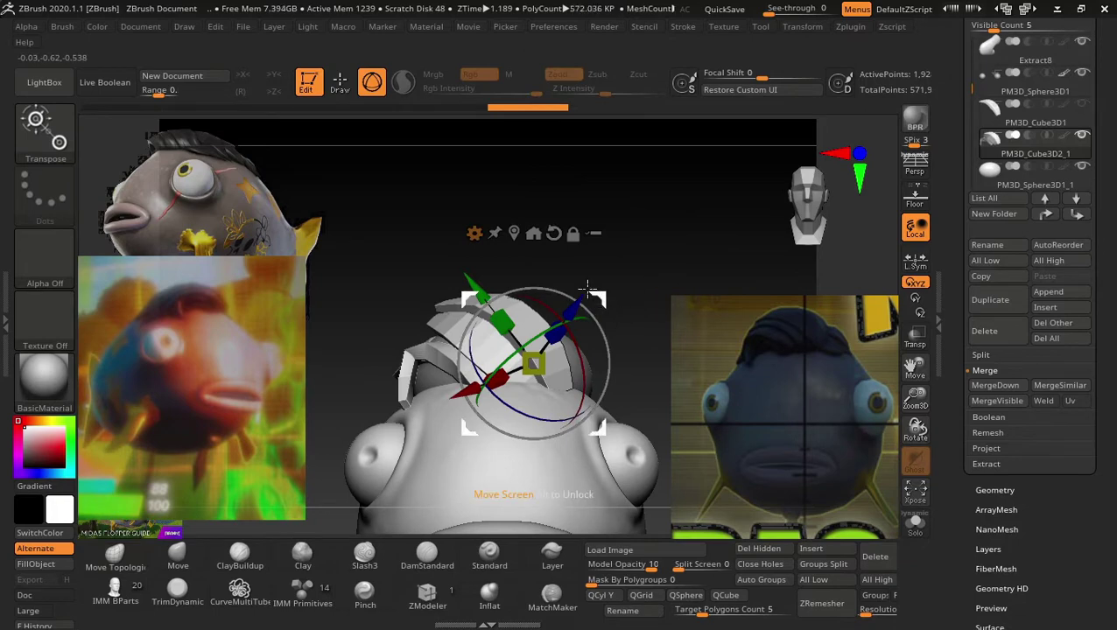
click(548, 228)
drag(505, 229, 520, 238)
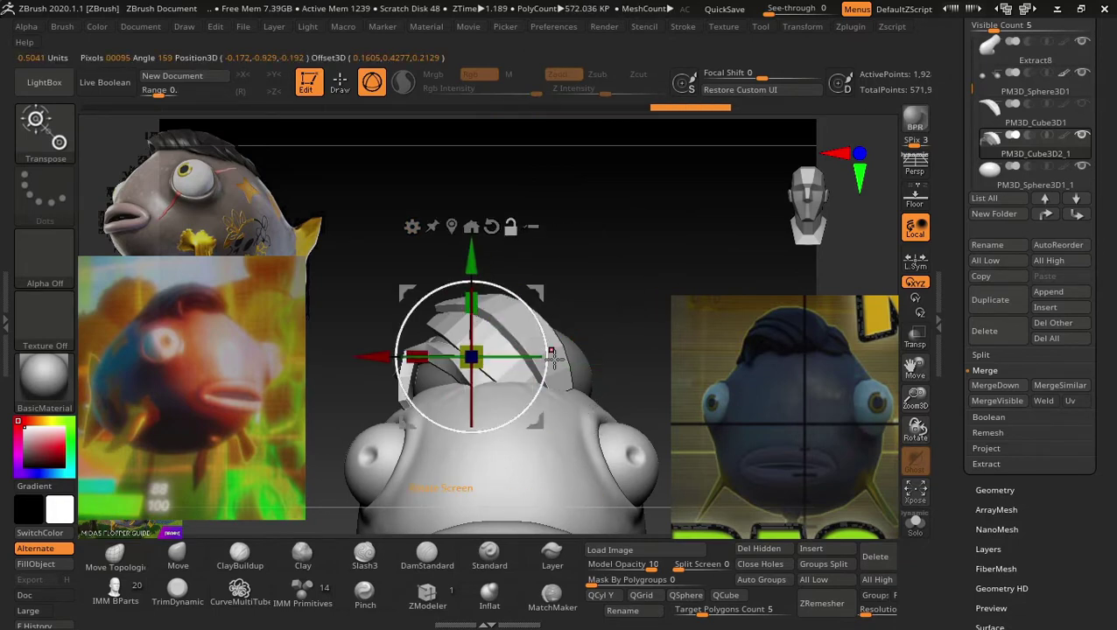
drag(473, 303, 474, 310)
drag(474, 252, 474, 258)
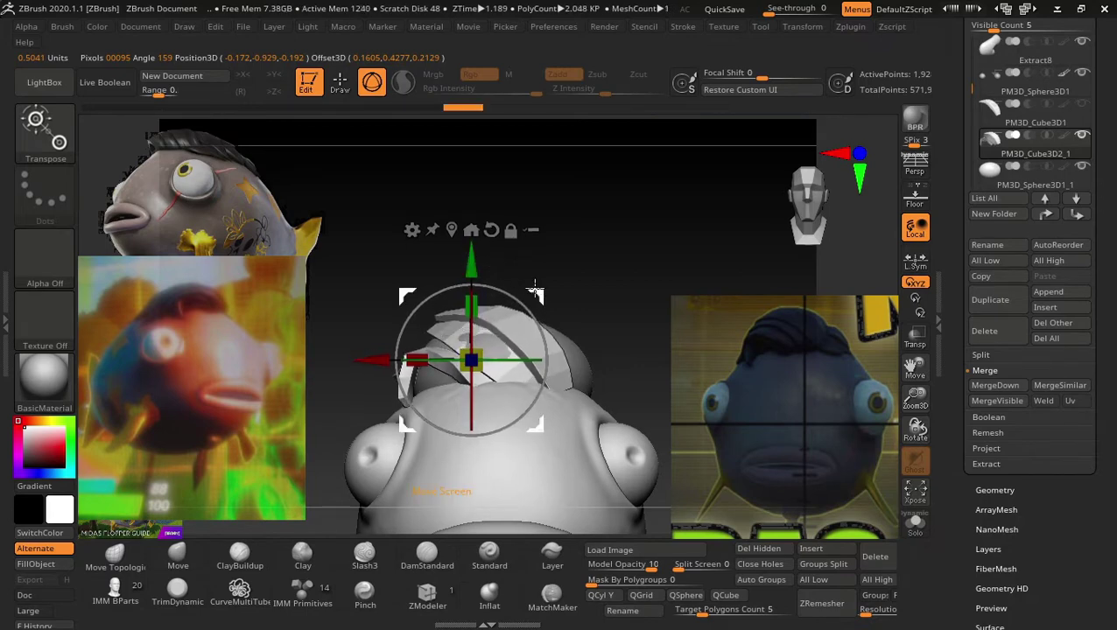
Select the head cap sphere, smooth its surface, and orbit to a front view.
mouse_move(581, 288)
mouse_down()
mouse_move(653, 304)
mouse_move(649, 321)
mouse_up()
key(q)
drag(628, 282, 399, 386)
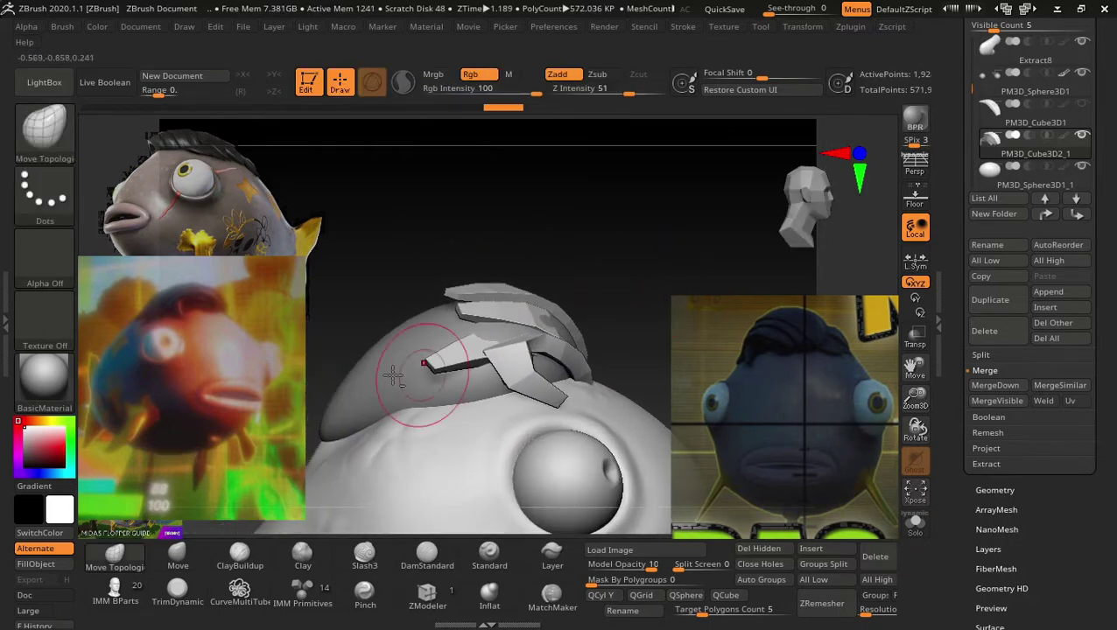
alt+click(500, 299)
drag(499, 298, 574, 252)
shift+drag(609, 232, 467, 317)
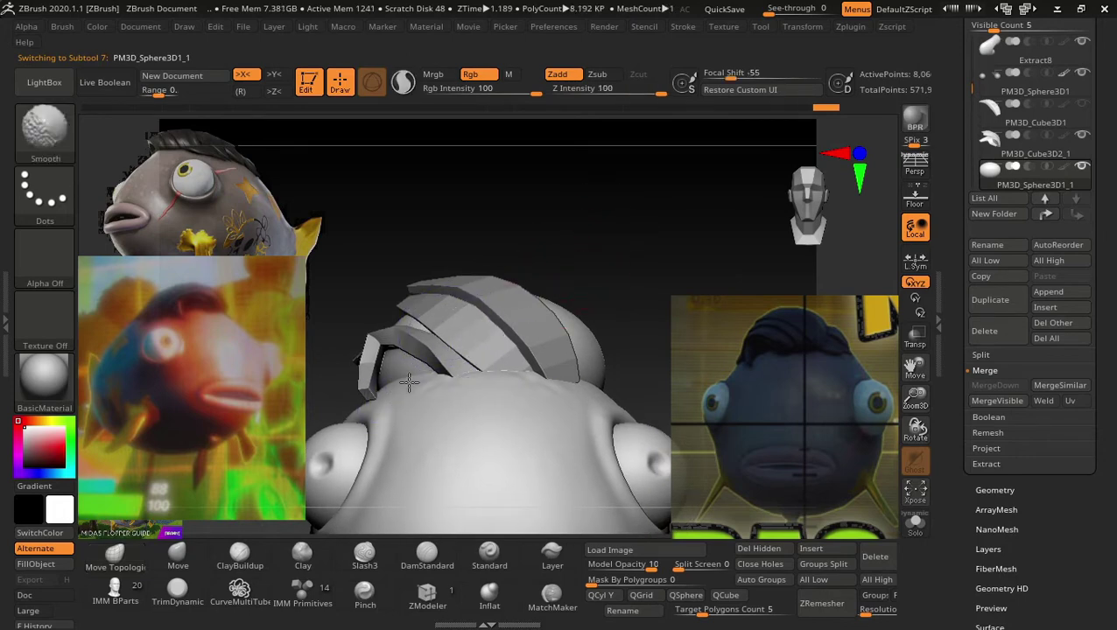
drag(618, 297, 567, 315)
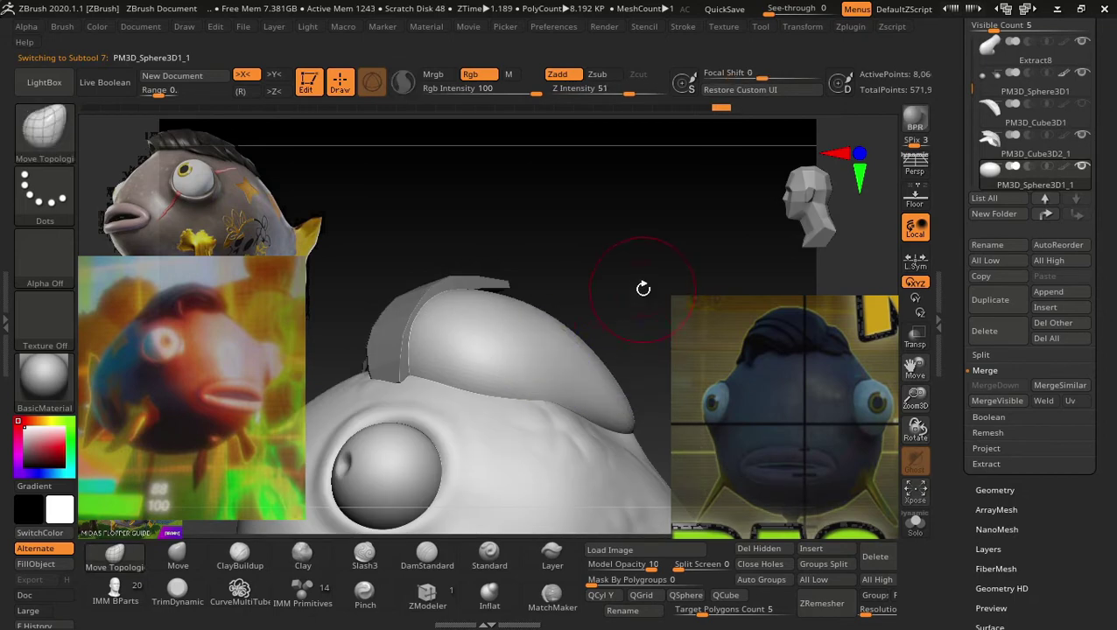
mouse_move(643, 291)
mouse_down()
mouse_move(641, 242)
mouse_move(676, 312)
mouse_move(663, 289)
mouse_move(663, 312)
mouse_move(636, 342)
mouse_move(628, 303)
mouse_move(618, 319)
mouse_move(581, 324)
mouse_move(621, 252)
mouse_move(581, 256)
mouse_move(630, 295)
mouse_move(641, 287)
mouse_move(633, 279)
mouse_move(646, 324)
mouse_move(629, 341)
mouse_move(635, 301)
mouse_move(668, 296)
mouse_move(628, 361)
mouse_move(650, 386)
mouse_move(481, 393)
mouse_up()
Select the PM3D_Cube3D2_1 strand and show the PM3D_Cube3D1 strand in the Subtool list.
alt+click(481, 393)
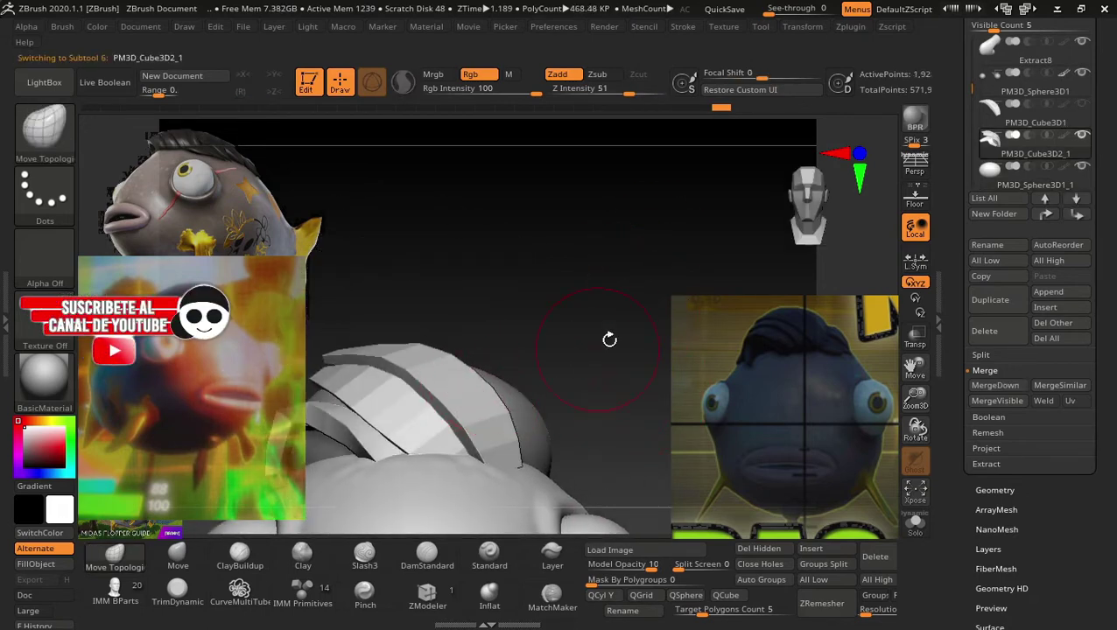
drag(1114, 166, 1113, 266)
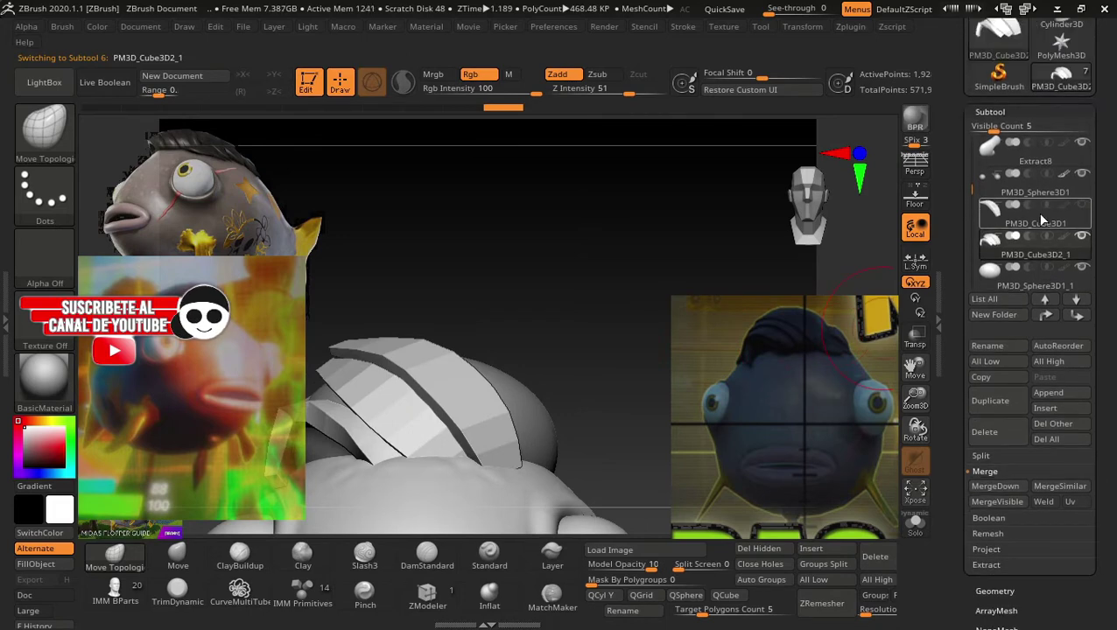
click(1084, 204)
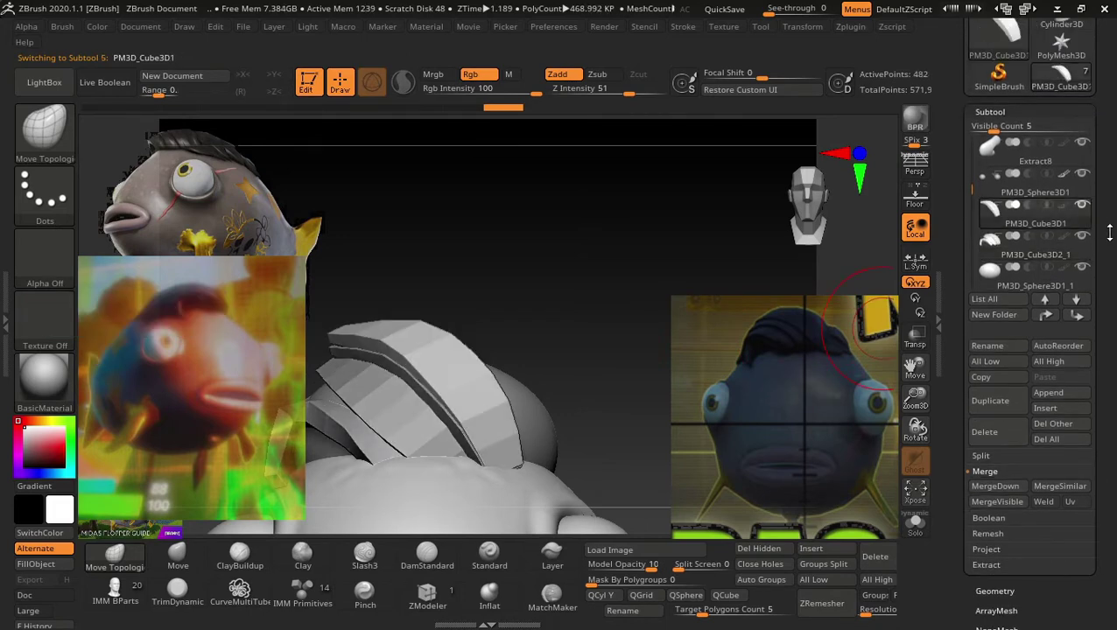
Move and rotate the PM3D_Cube3D2 strand into place over the fish's head.
mouse_move(603, 331)
mouse_down()
mouse_move(612, 307)
mouse_move(594, 289)
mouse_move(642, 298)
mouse_up()
key(w)
mouse_move(524, 333)
mouse_down()
mouse_move(611, 319)
mouse_move(551, 378)
mouse_move(474, 423)
mouse_up()
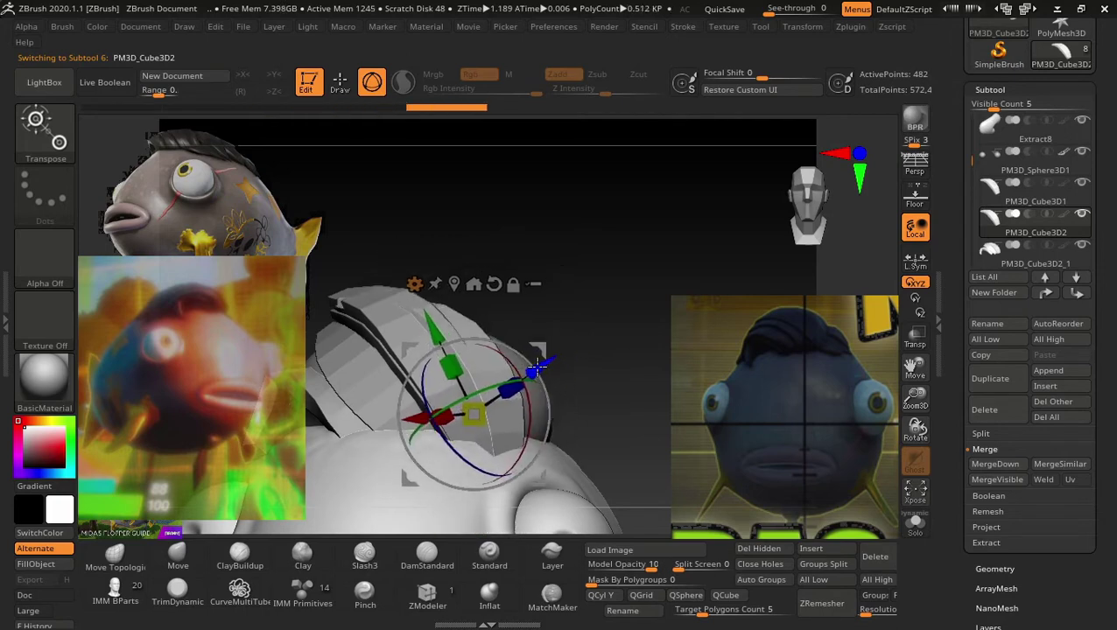
drag(617, 324, 551, 349)
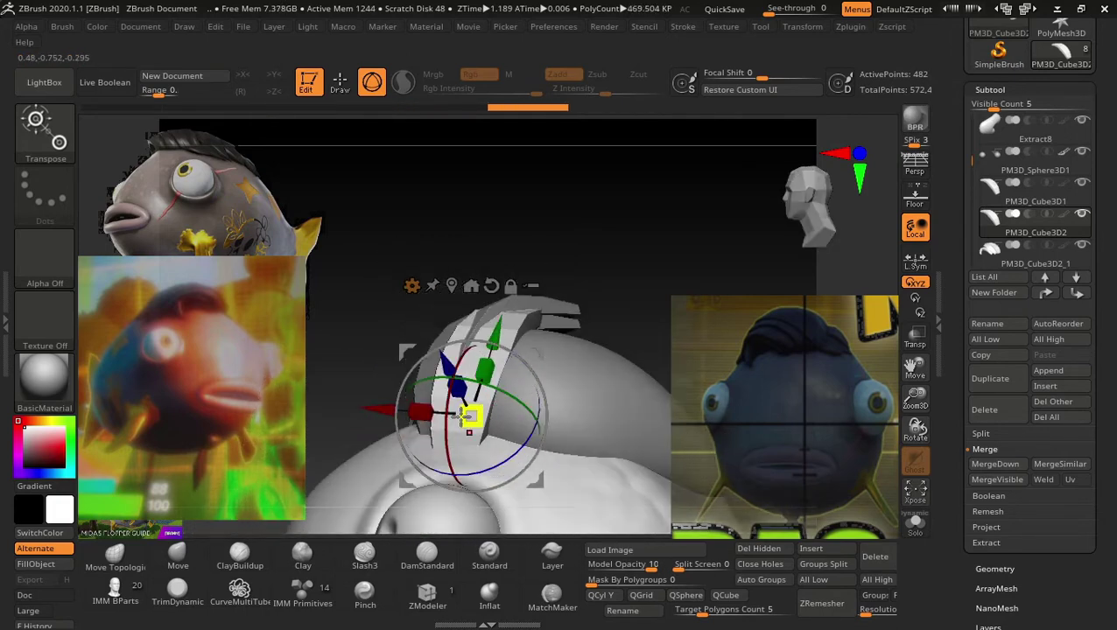
mouse_move(372, 423)
mouse_down()
mouse_move(433, 418)
mouse_move(407, 413)
mouse_up()
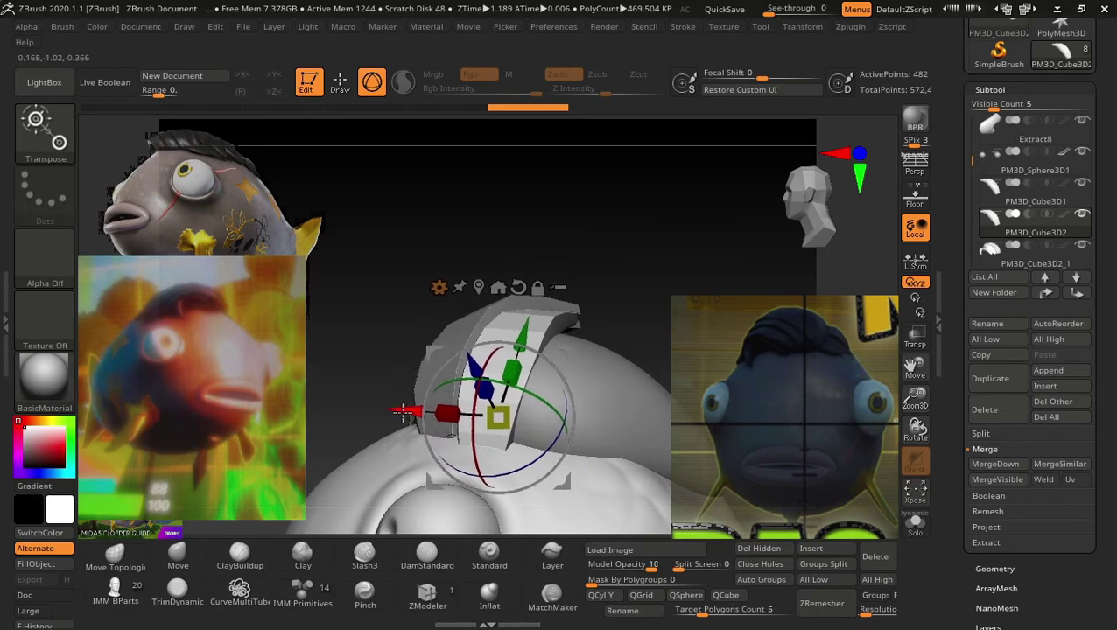
mouse_move(648, 298)
mouse_down()
mouse_move(605, 351)
mouse_move(560, 348)
mouse_up()
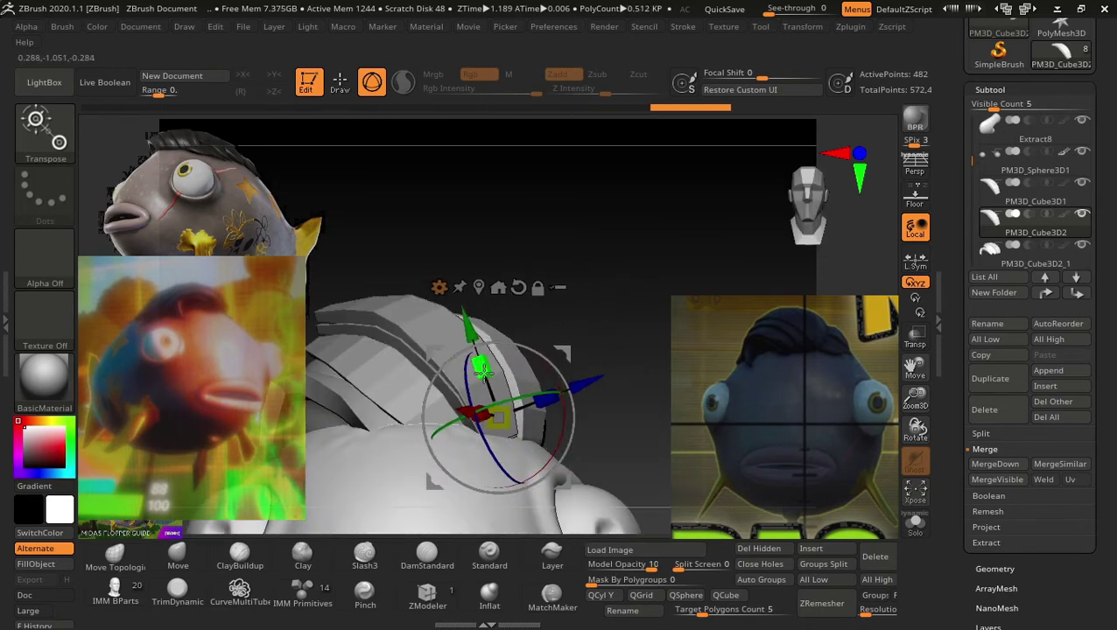
mouse_move(480, 366)
mouse_down()
mouse_move(557, 352)
mouse_move(515, 337)
mouse_up()
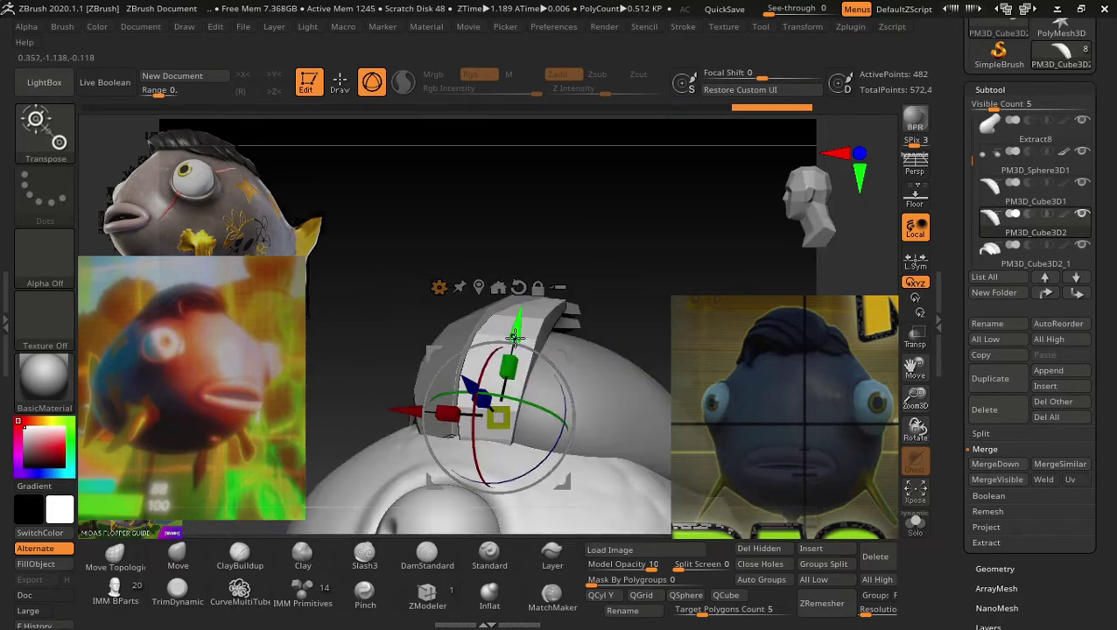
mouse_move(589, 368)
mouse_down()
mouse_move(603, 361)
mouse_move(546, 370)
mouse_up()
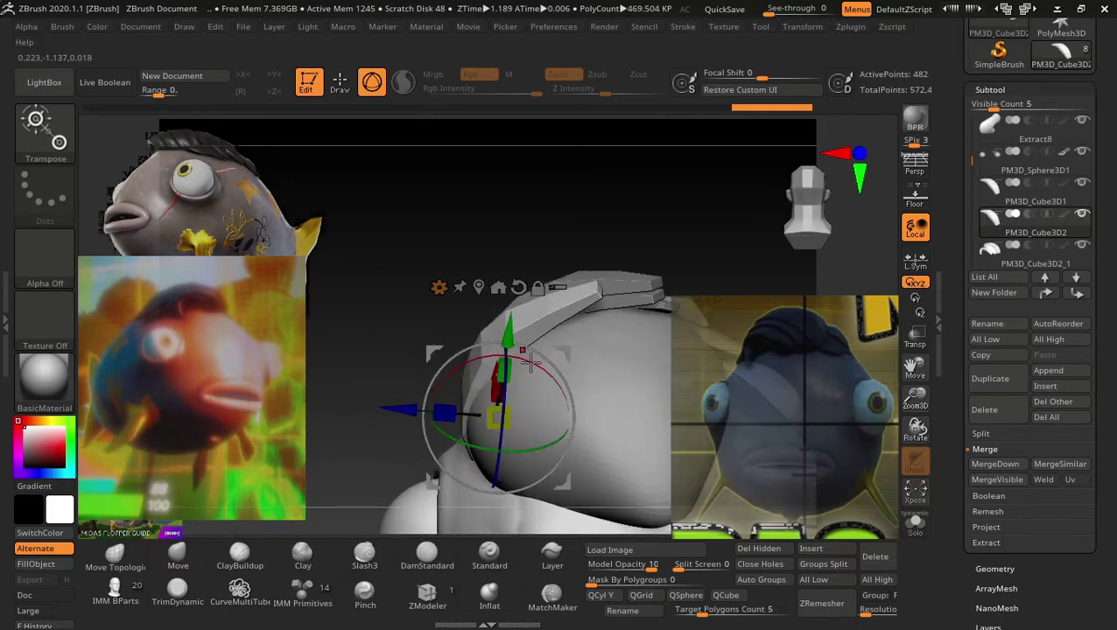
Add a Bend Curve deformer to the strand and pull its handle down to start bending it.
click(438, 287)
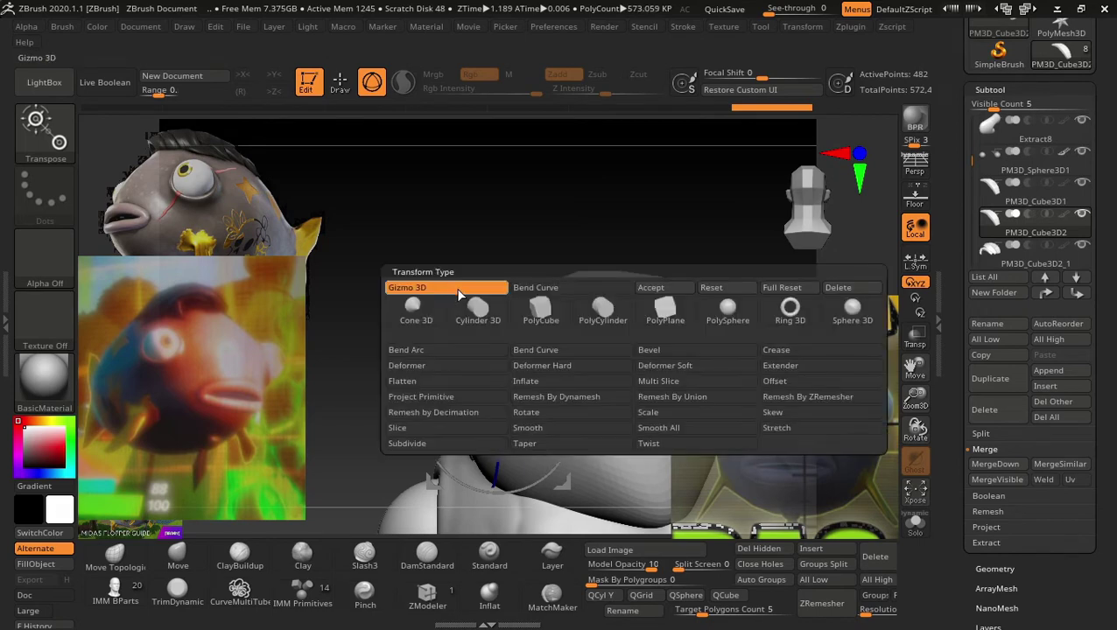
click(566, 350)
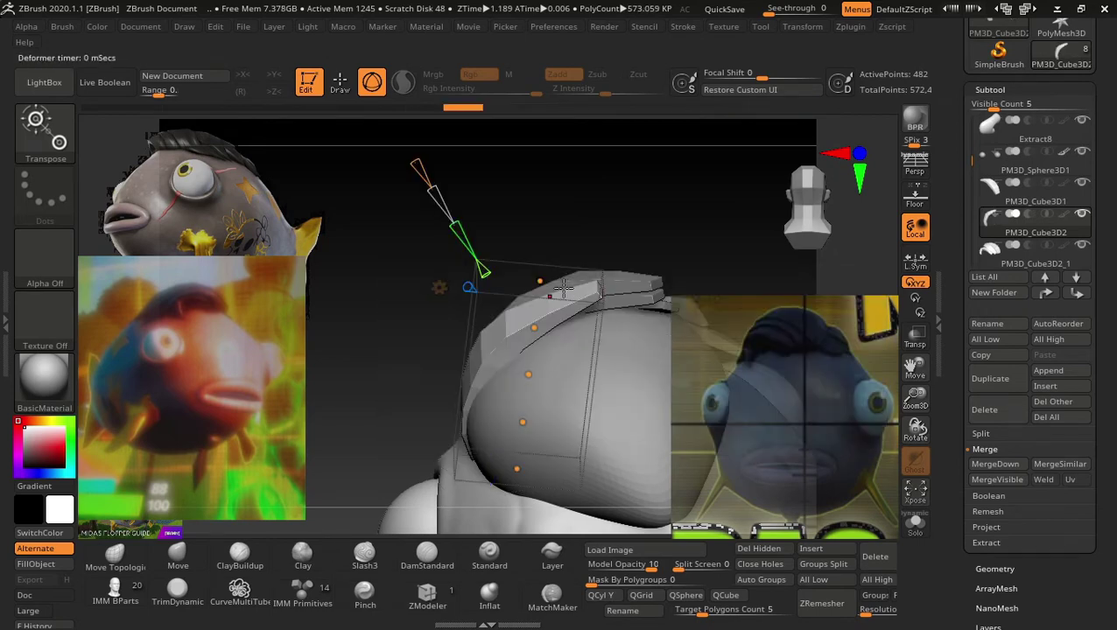
mouse_move(540, 281)
mouse_down()
mouse_move(597, 217)
mouse_move(605, 234)
mouse_move(661, 252)
mouse_move(569, 268)
mouse_move(587, 277)
mouse_up()
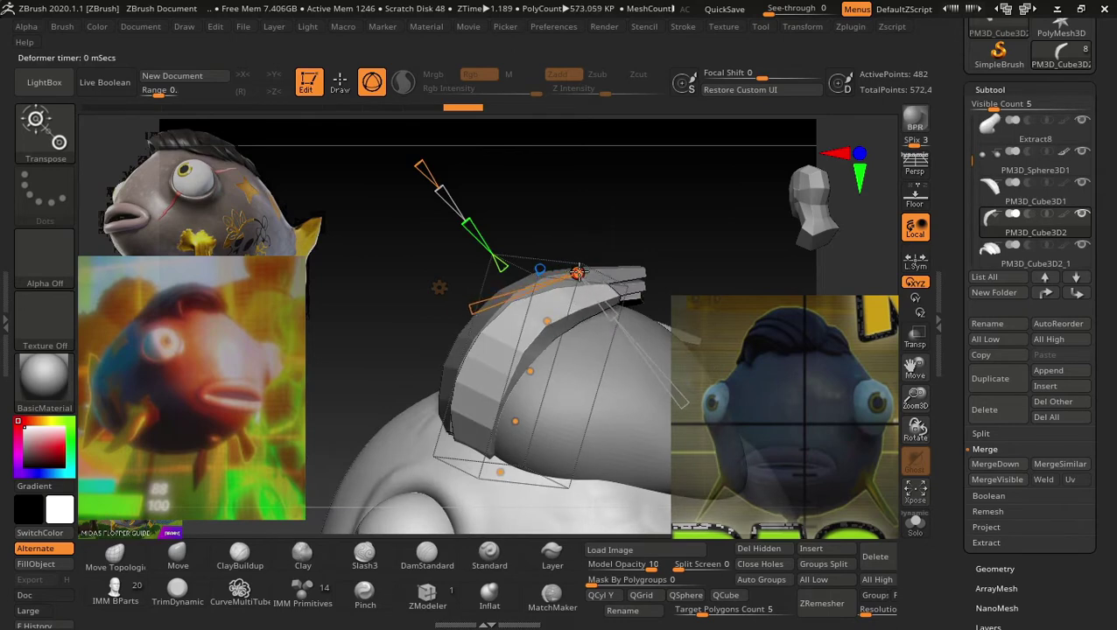
drag(641, 212, 683, 255)
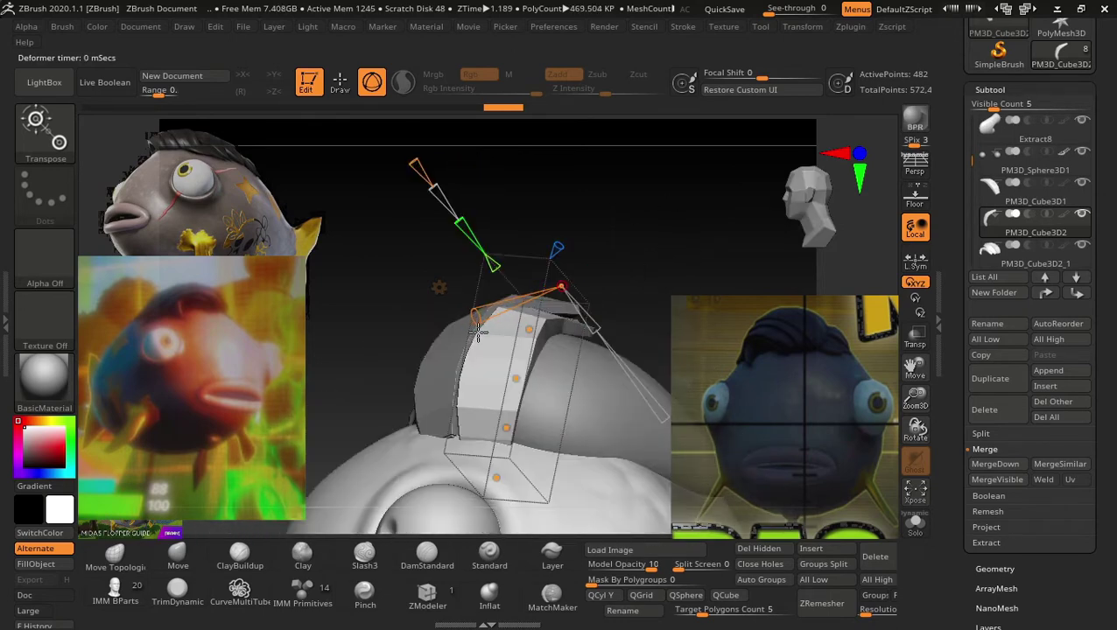
drag(470, 318, 537, 332)
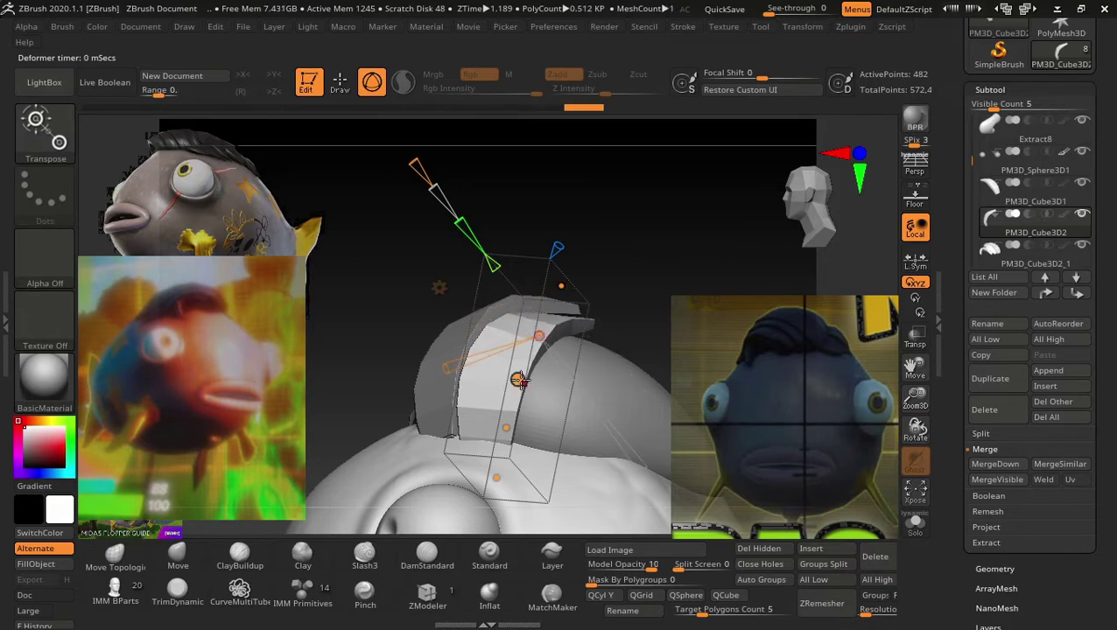
drag(518, 379, 523, 378)
Adjust the bend tangents so the strand curves further down over the head.
drag(654, 262, 521, 432)
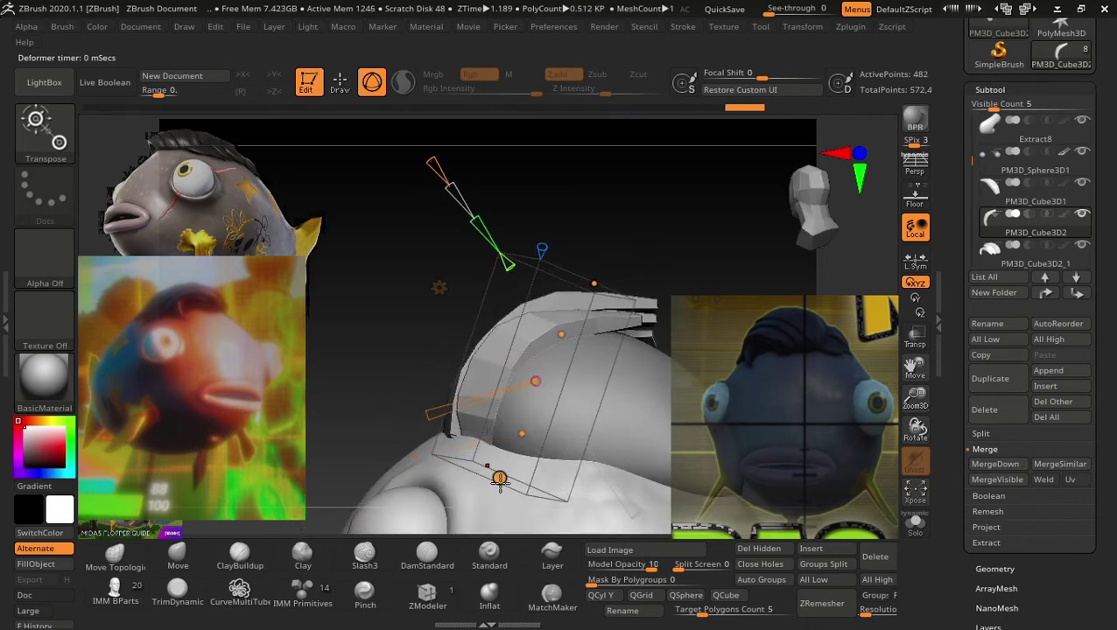
drag(499, 479, 483, 486)
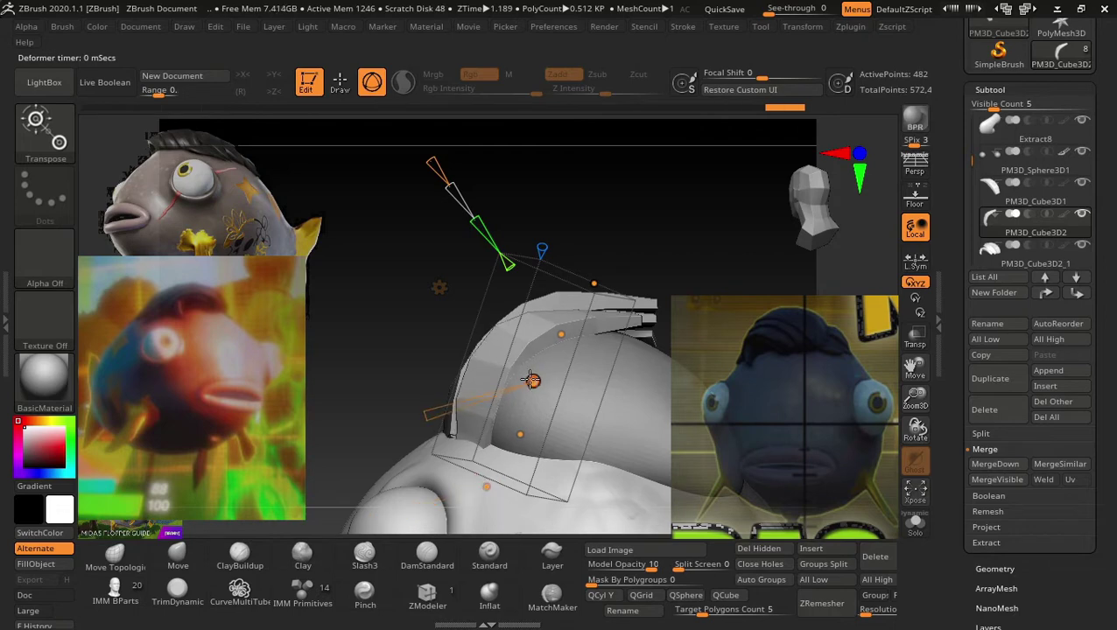
drag(418, 398, 421, 388)
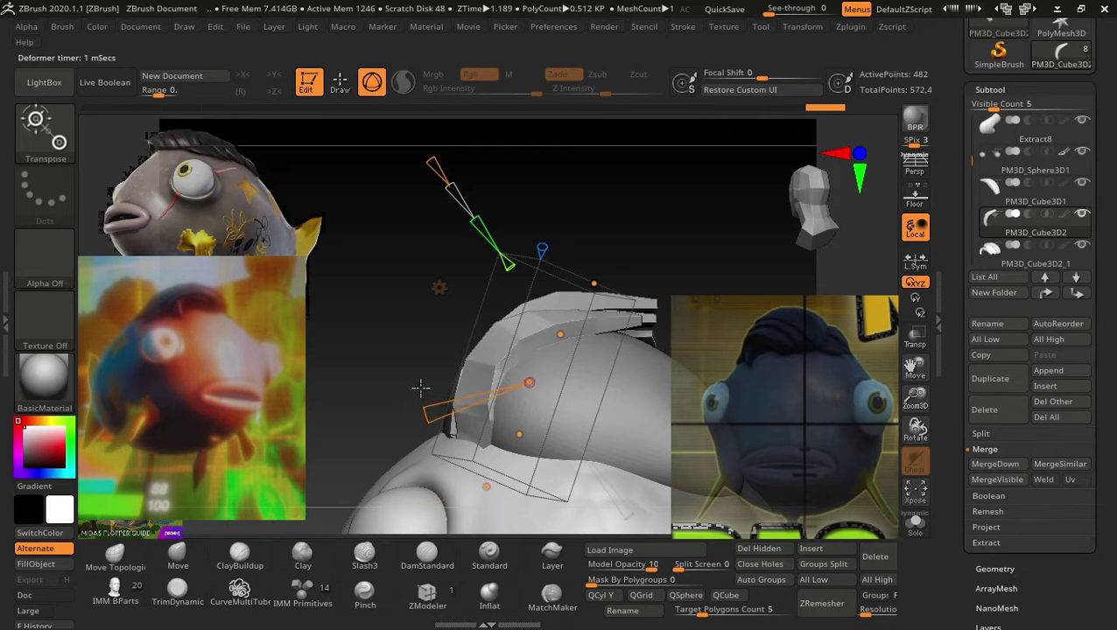
drag(519, 434, 407, 455)
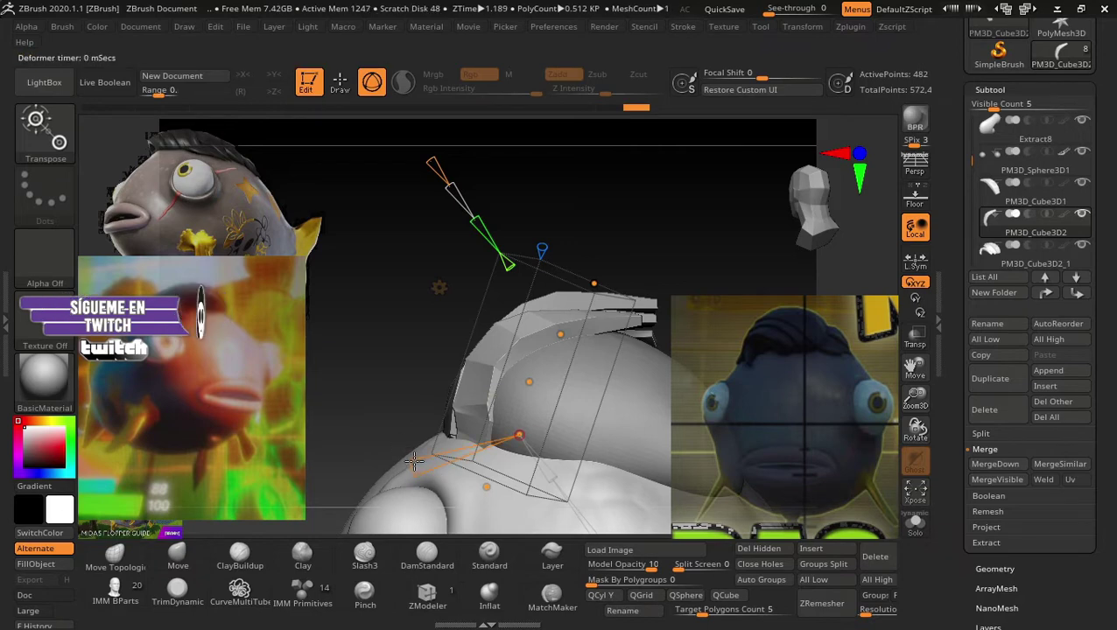
drag(416, 462, 433, 470)
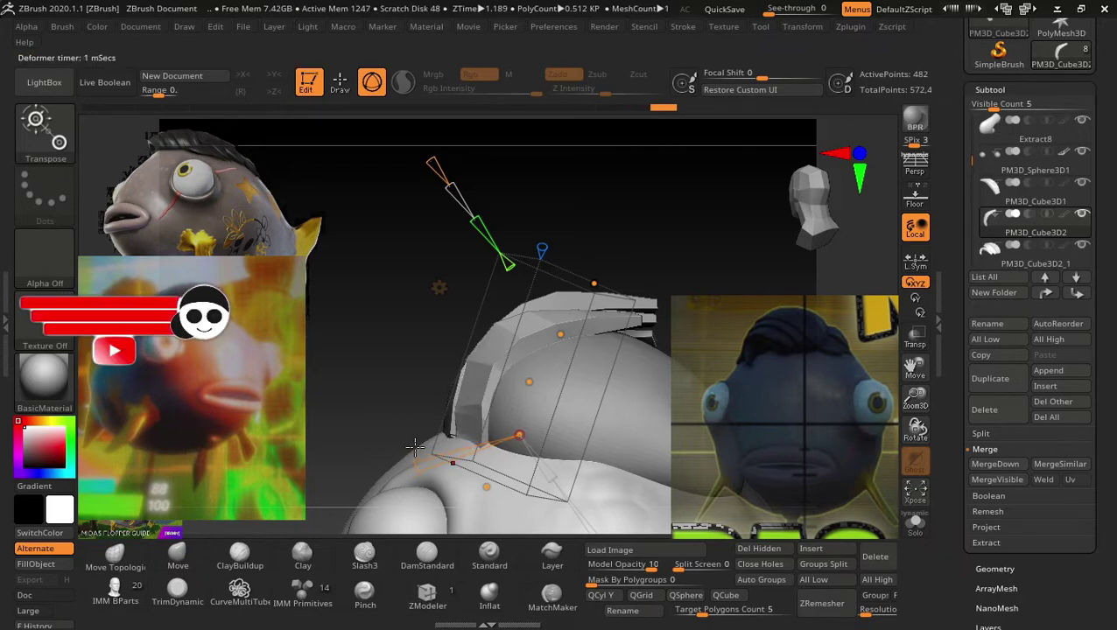
mouse_move(648, 262)
mouse_down()
mouse_move(654, 326)
mouse_move(643, 312)
mouse_up()
key(q)
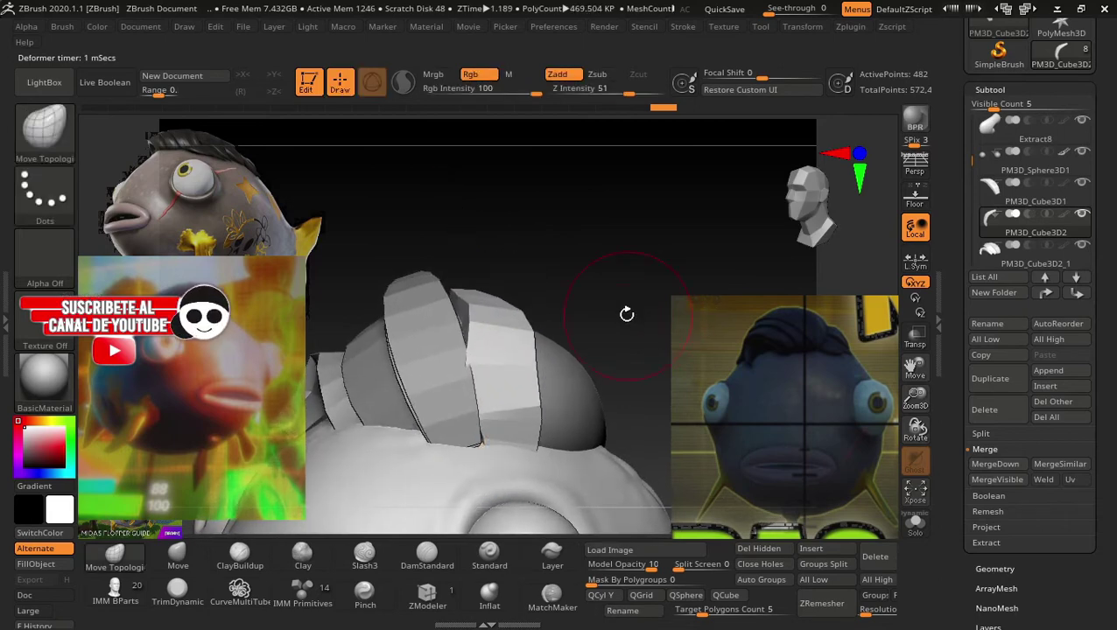
Push the bent PM3D_Cube3D2 strand with Move Topological so it hugs the head.
mouse_move(471, 309)
mouse_down()
mouse_move(466, 373)
mouse_move(530, 400)
mouse_up()
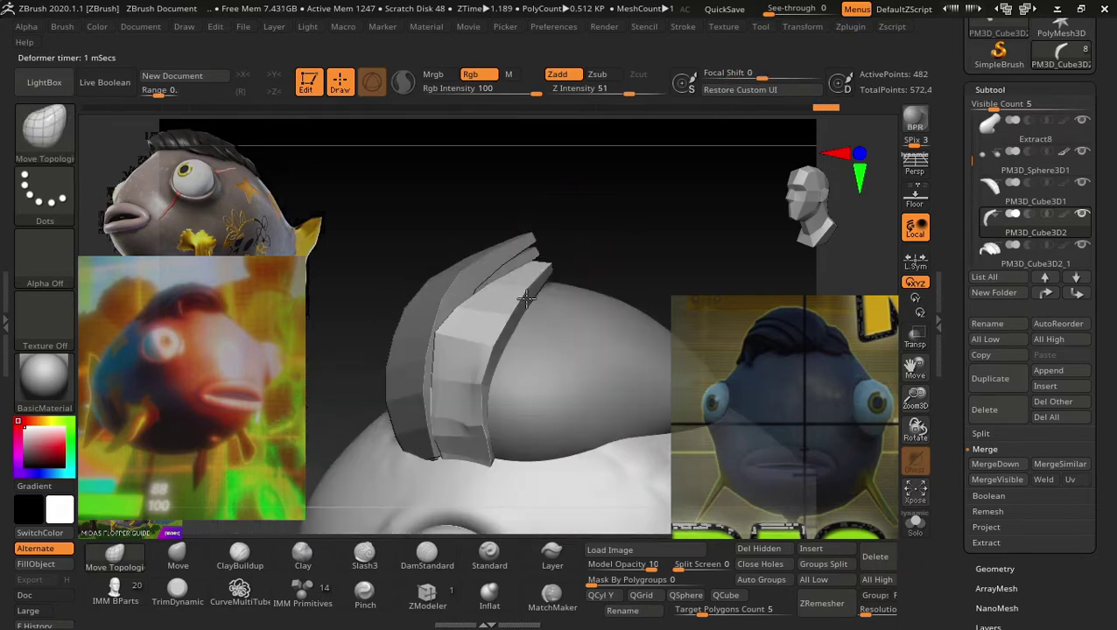
right_drag(529, 324, 477, 278)
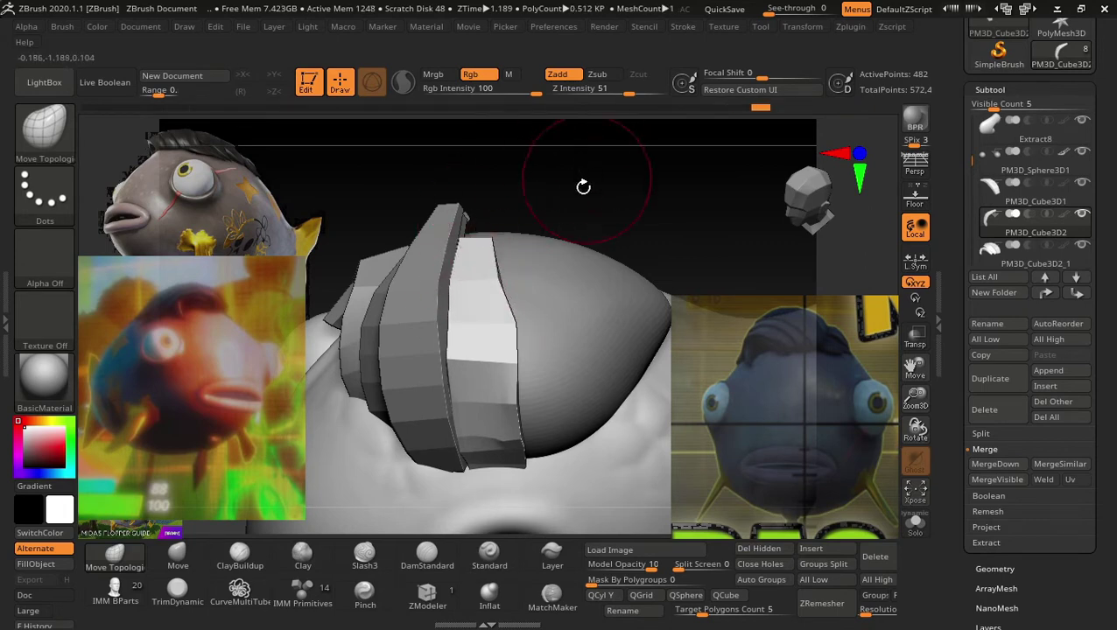
drag(583, 186, 473, 262)
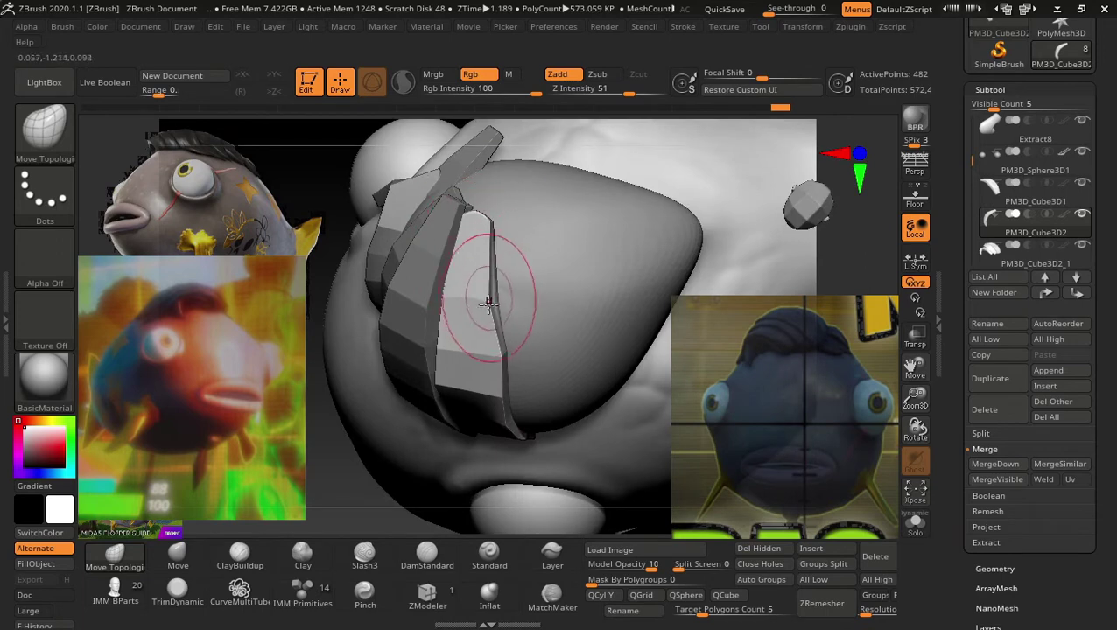
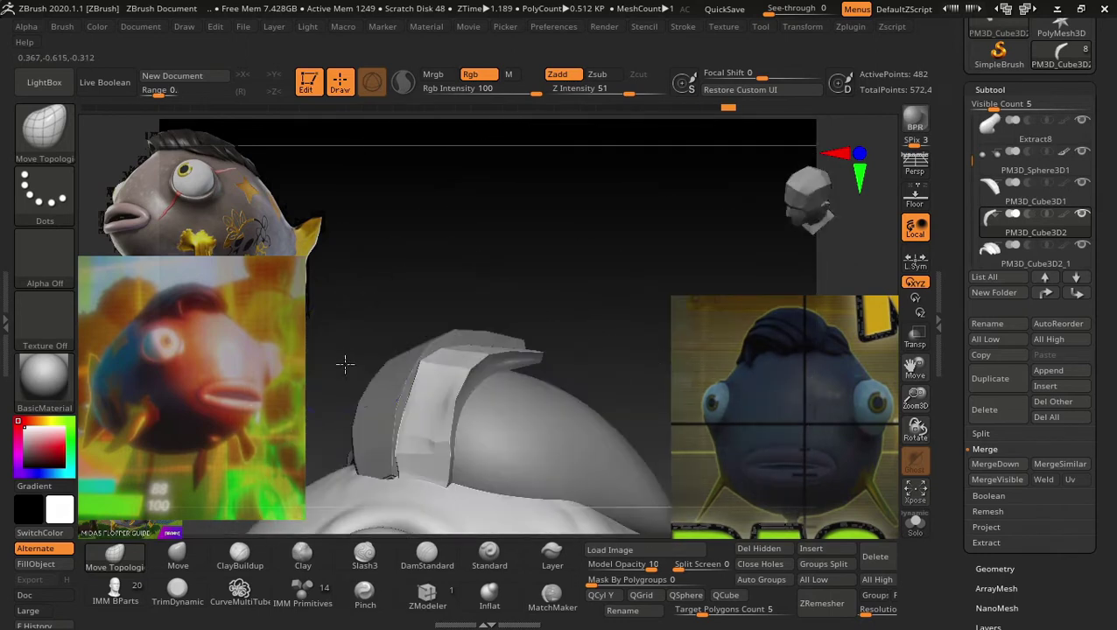
Orbit around the fish head, stepping through the PM3D_Cube3D2 and PM3D_Cube3D2_1 plates.
mouse_move(578, 294)
mouse_down()
mouse_move(603, 326)
mouse_move(579, 262)
mouse_move(591, 329)
mouse_move(605, 295)
mouse_move(578, 282)
mouse_move(653, 229)
mouse_move(664, 237)
mouse_move(635, 336)
mouse_move(542, 344)
mouse_up()
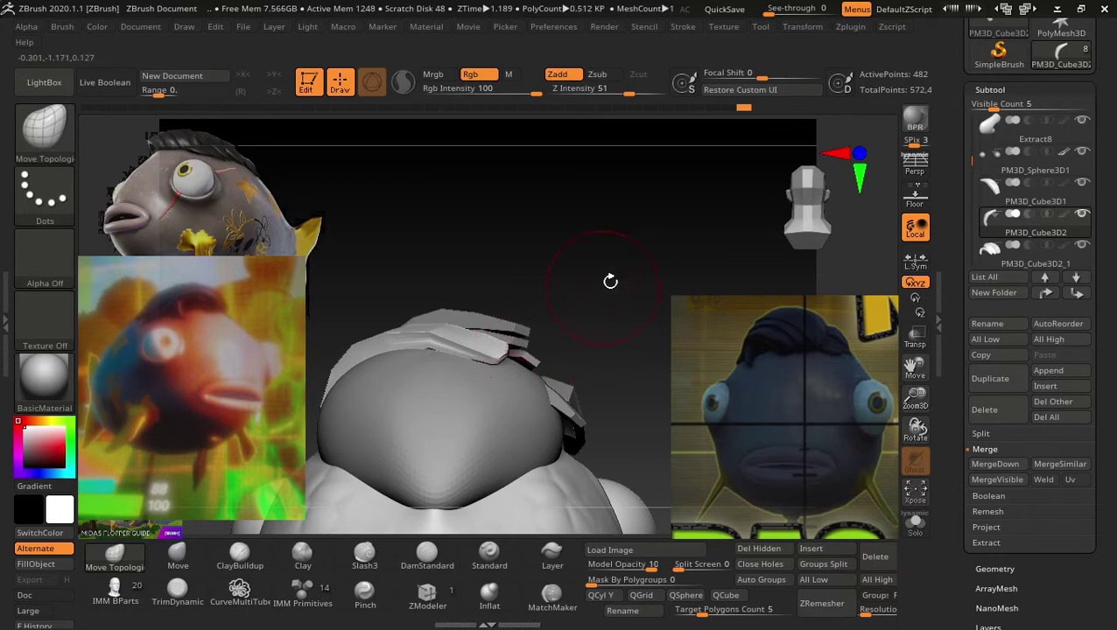
drag(610, 281, 520, 343)
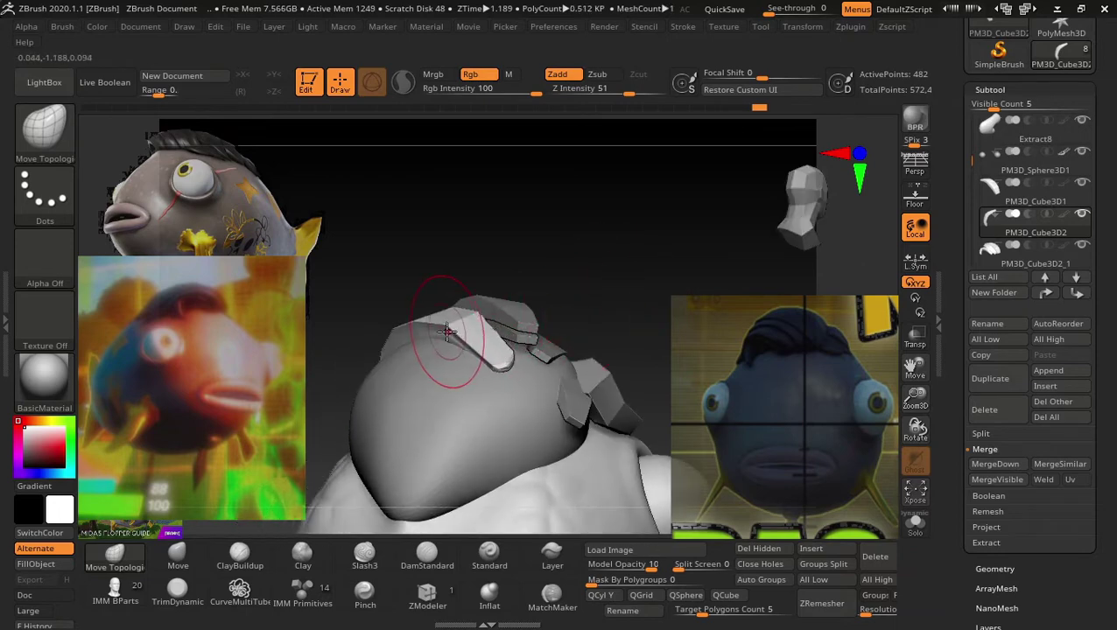
mouse_move(576, 278)
mouse_down()
mouse_move(564, 297)
mouse_move(590, 291)
mouse_move(536, 289)
mouse_up()
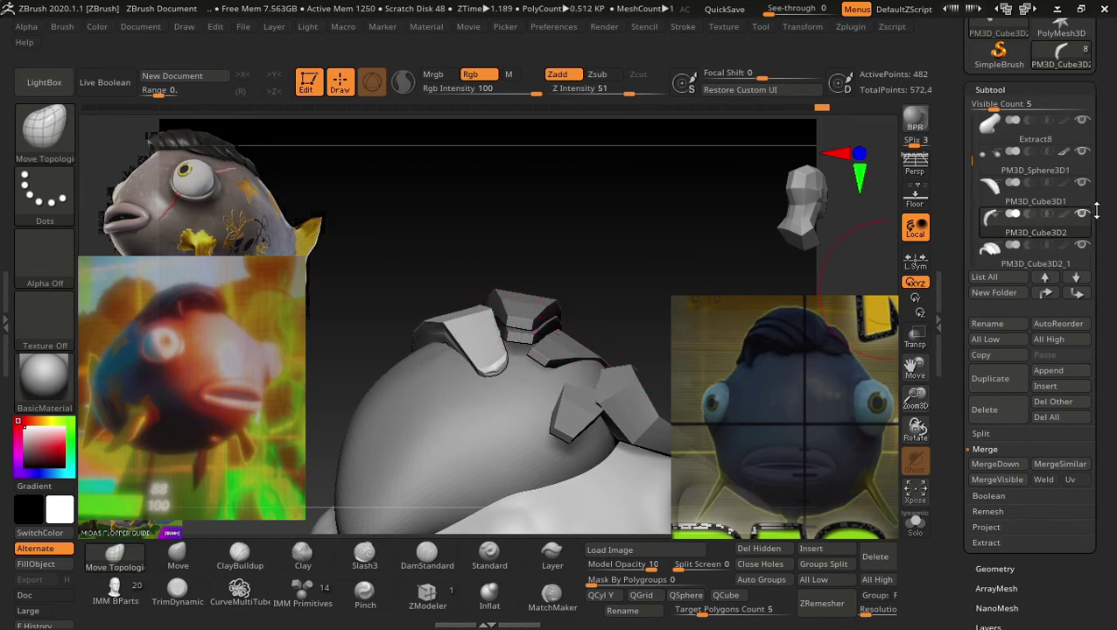
click(1036, 218)
drag(618, 266, 608, 333)
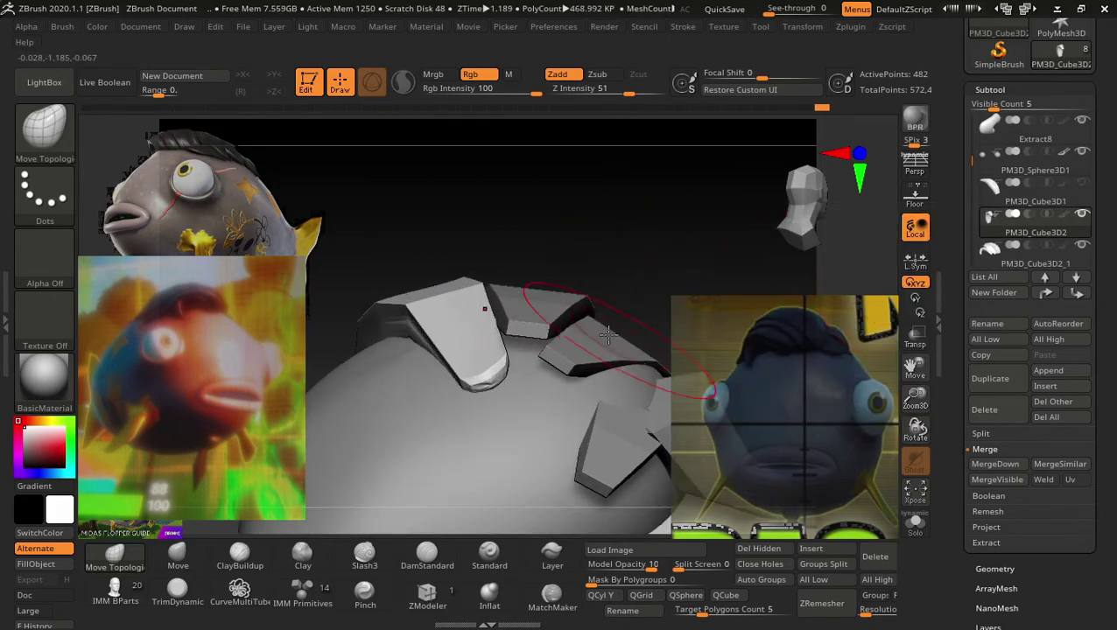
alt+click(605, 359)
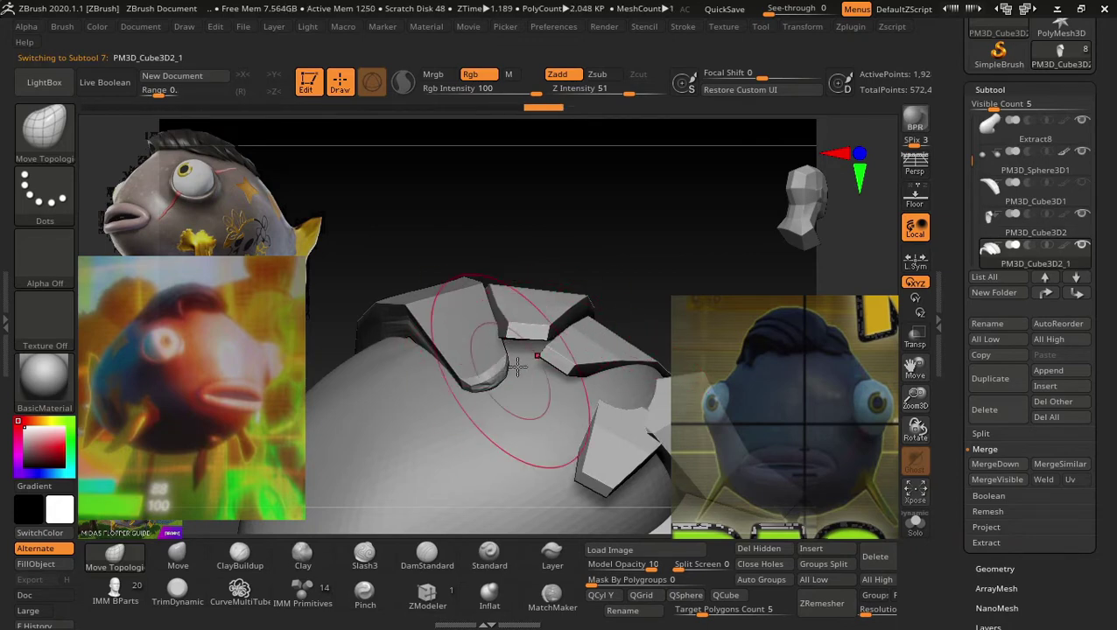
mouse_move(623, 282)
mouse_down()
mouse_move(635, 271)
mouse_move(583, 265)
mouse_move(591, 288)
mouse_move(578, 254)
mouse_move(607, 273)
mouse_move(560, 315)
mouse_up()
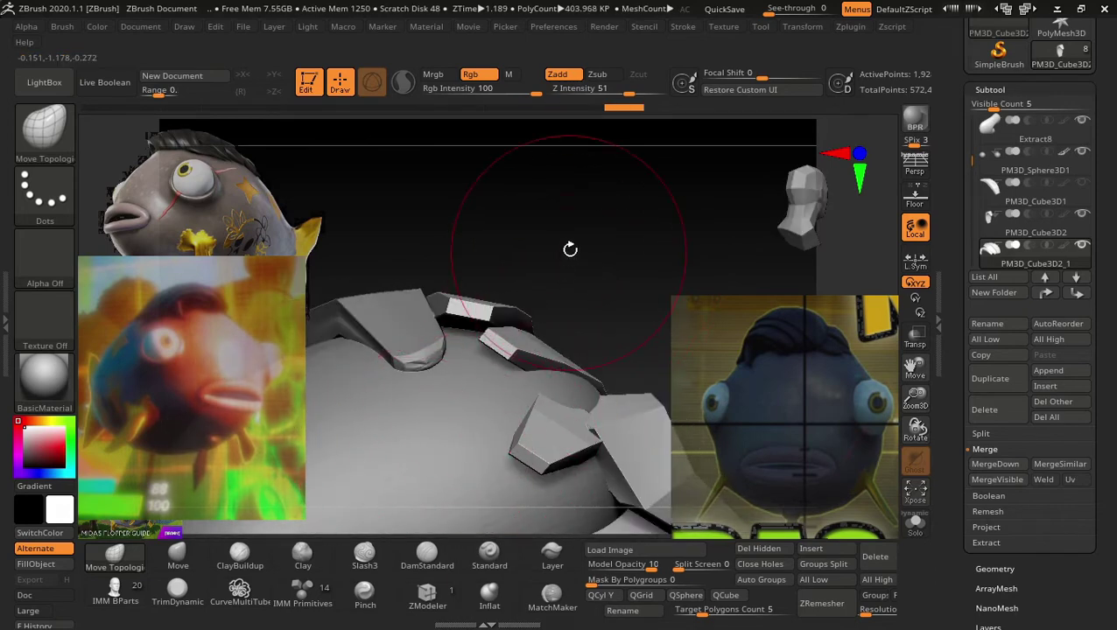
drag(573, 249, 414, 439)
Pick PM3D_Sphere3D1_1 on the canvas and shrink the Draw Size with S.
alt+click(362, 461)
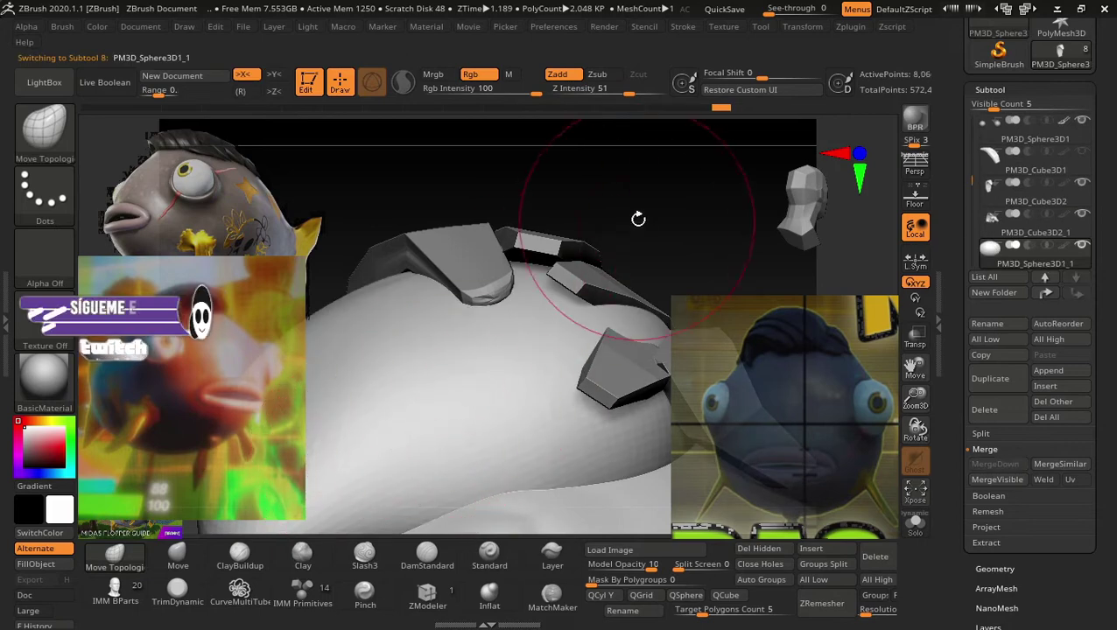
drag(641, 219, 535, 280)
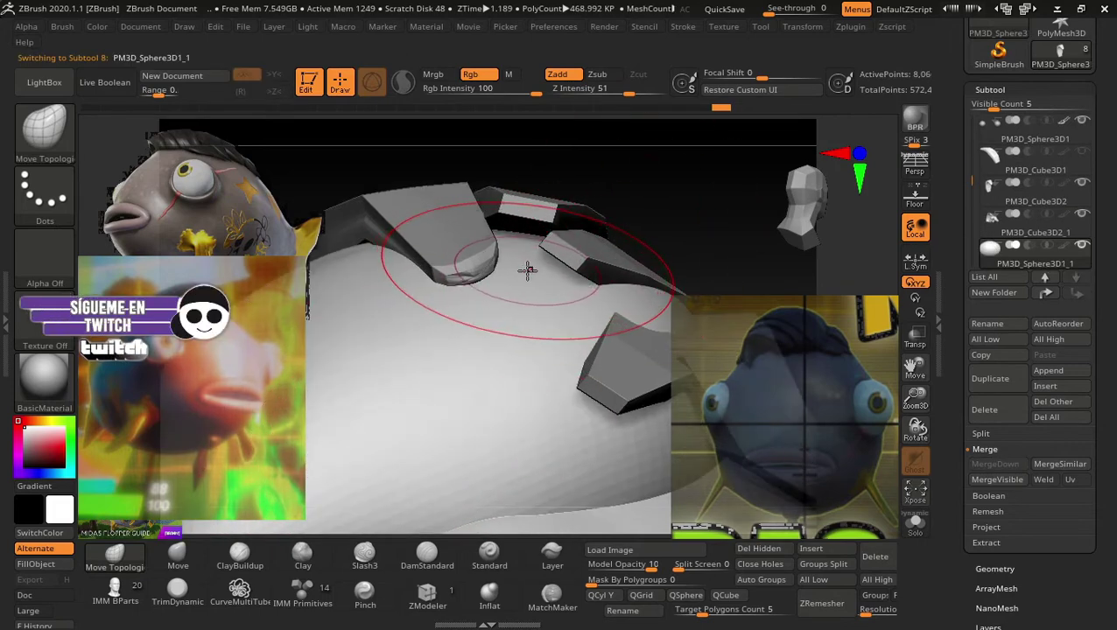
key(s)
mouse_move(627, 207)
mouse_down()
mouse_move(615, 208)
mouse_move(666, 186)
mouse_move(691, 199)
mouse_move(581, 289)
mouse_up()
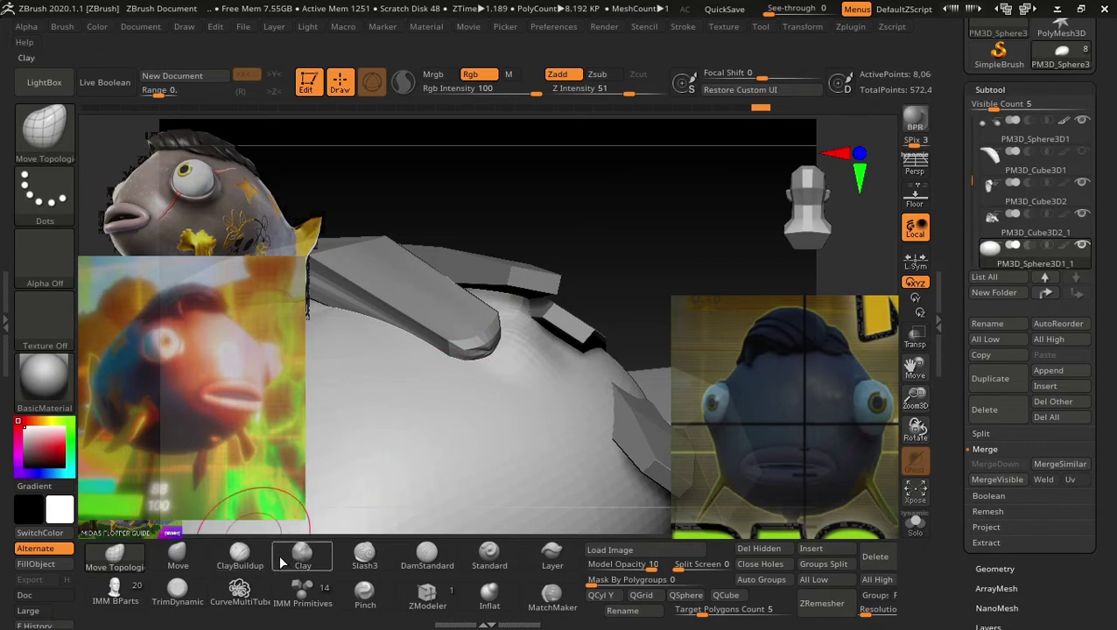
Choose ClayBuildup and Shift-smooth the faceted head surface beneath the hair plates.
click(240, 554)
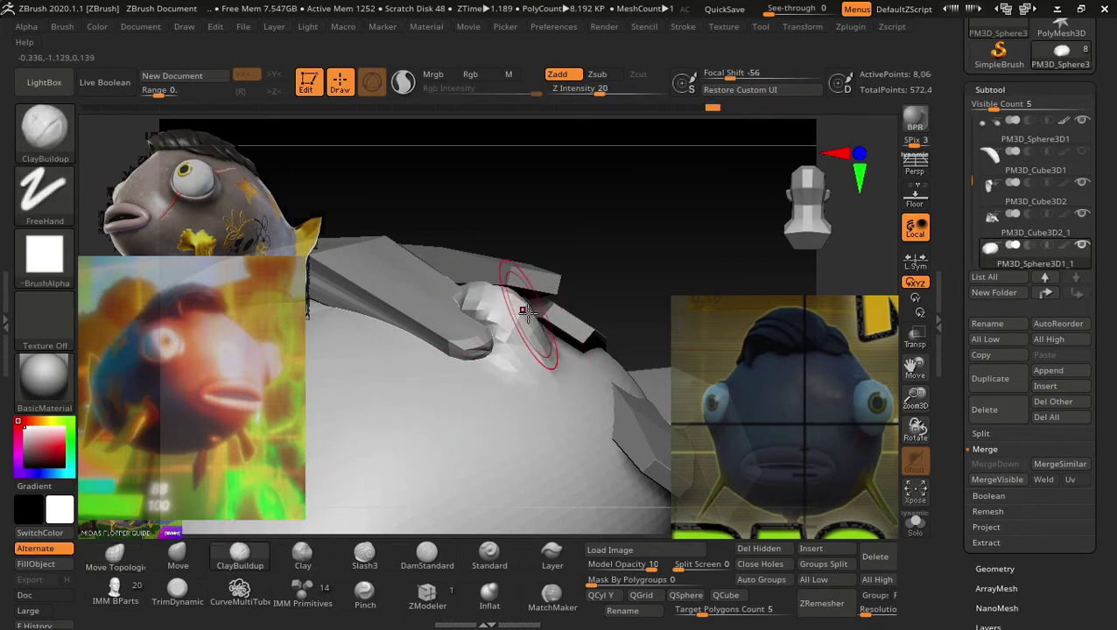
shift+drag(525, 313, 493, 321)
drag(618, 236, 592, 340)
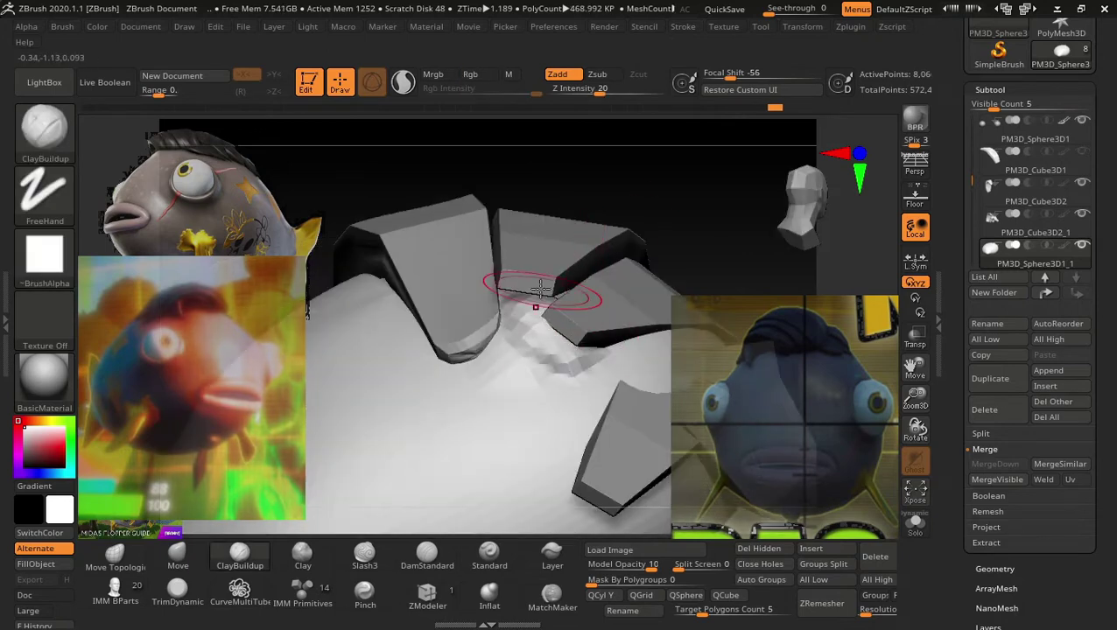
key(shift)
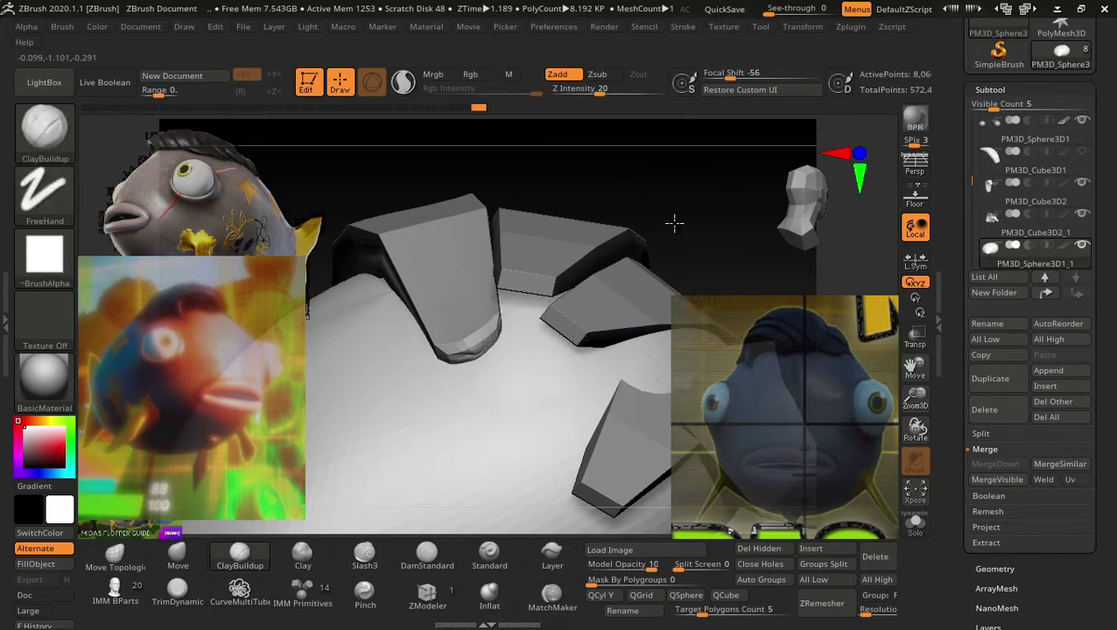
mouse_move(673, 224)
mouse_down()
mouse_move(673, 236)
mouse_move(691, 237)
mouse_move(628, 232)
mouse_move(640, 130)
mouse_move(618, 179)
mouse_move(615, 259)
mouse_move(574, 253)
mouse_move(650, 252)
mouse_move(660, 282)
mouse_move(643, 269)
mouse_move(579, 290)
mouse_up()
mouse_move(674, 239)
mouse_down()
mouse_move(745, 219)
mouse_move(653, 237)
mouse_move(662, 221)
mouse_move(795, 274)
mouse_up()
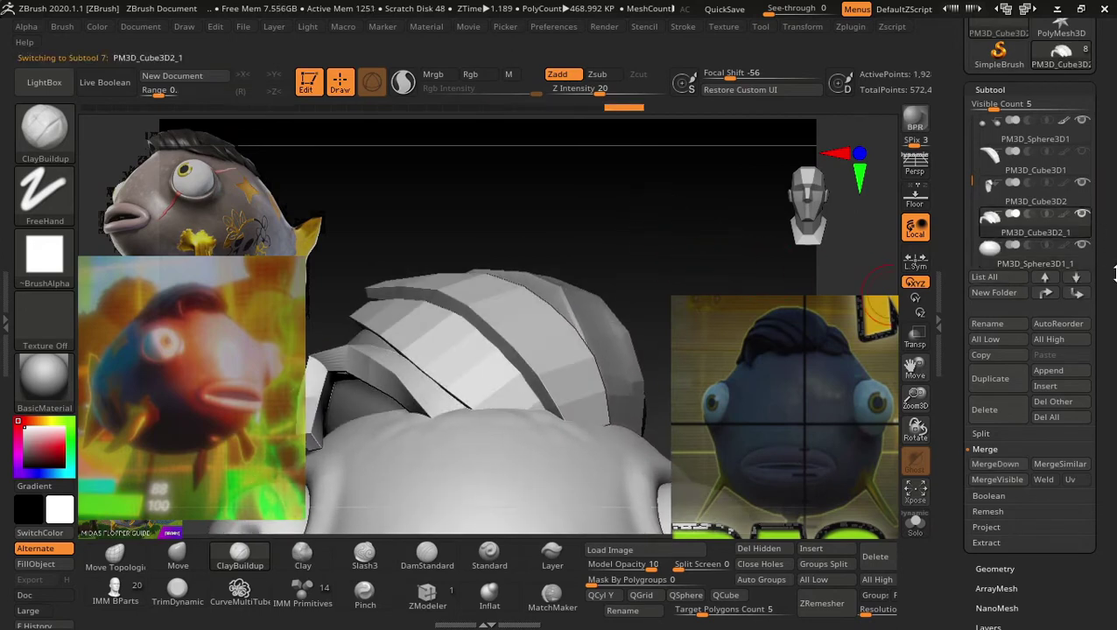
Crease the PM3D_Cube3D2_1 plate under Geometry and subdivide it to SDiv 3.
scroll(1086, 236, down, 2)
scroll(1113, 269, down, 3)
scroll(1113, 269, down, 5)
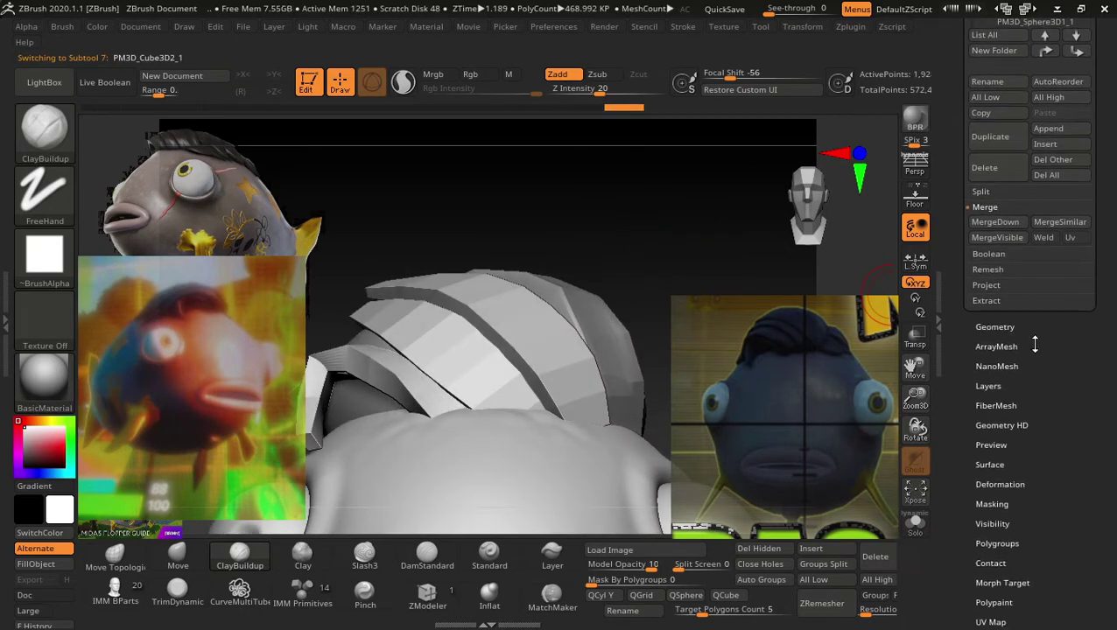
scroll(1113, 276, up, 3)
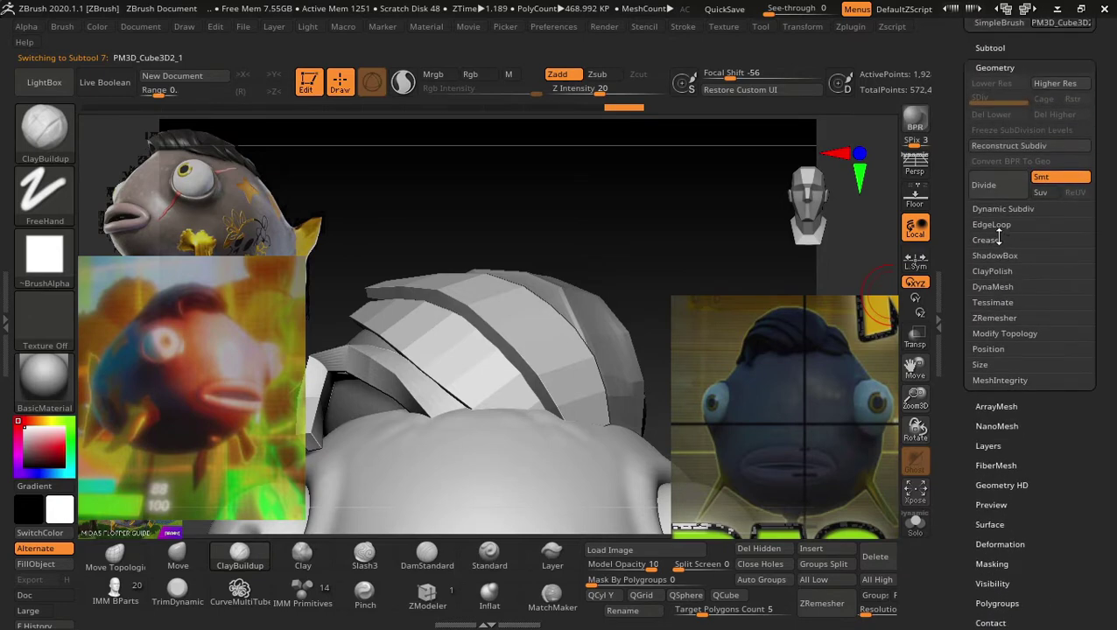
click(996, 239)
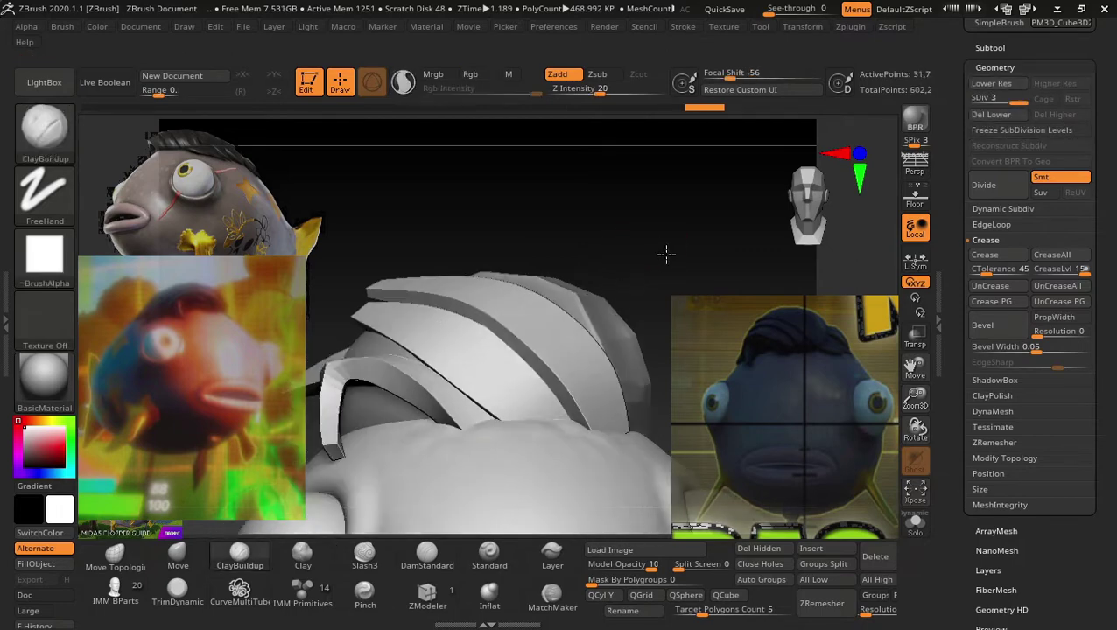
mouse_move(666, 254)
mouse_down()
mouse_move(720, 254)
mouse_move(398, 378)
mouse_up()
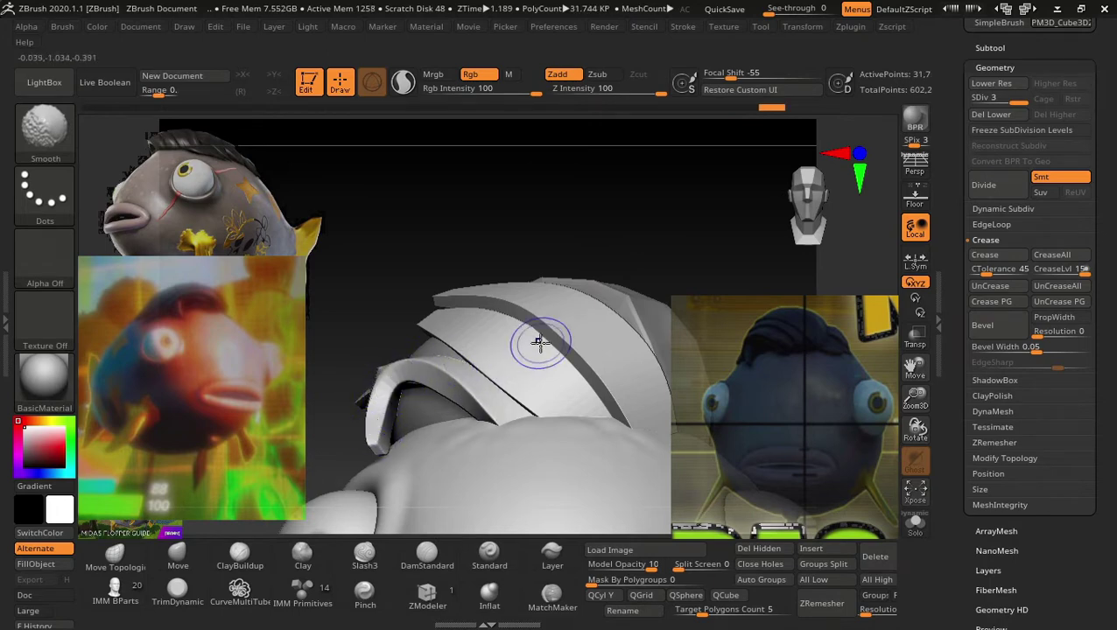
mouse_move(595, 261)
mouse_down()
mouse_move(571, 247)
mouse_move(588, 292)
mouse_move(629, 218)
mouse_move(497, 403)
mouse_up()
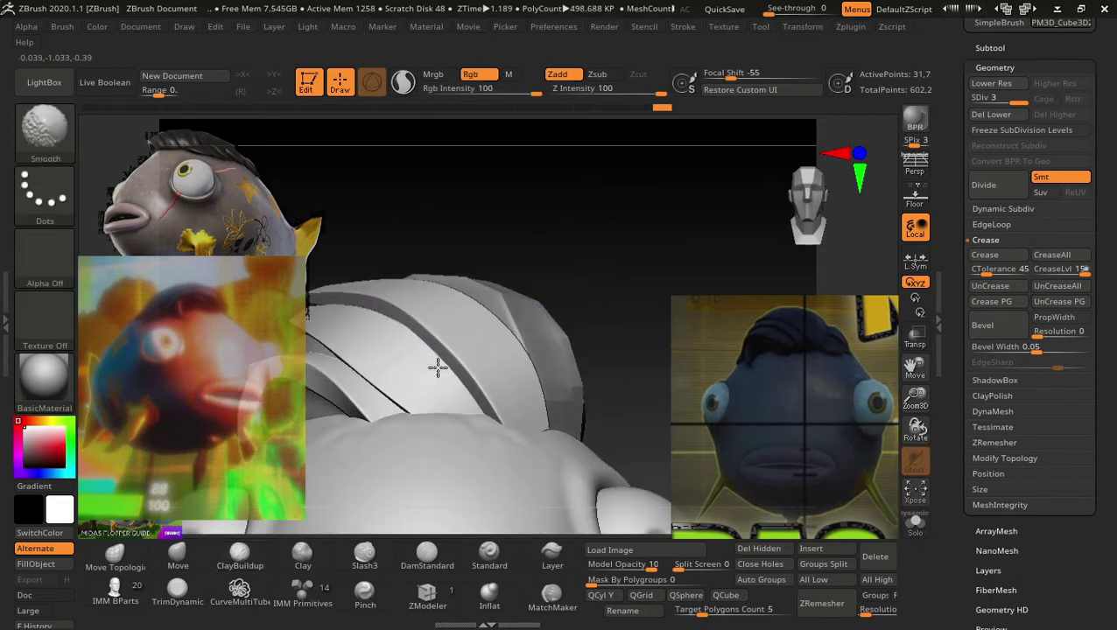
mouse_move(615, 203)
mouse_down()
mouse_move(653, 347)
mouse_move(653, 255)
mouse_up()
Switch to the Move Topological brush at Z Intensity 51 and select the PM3D_Cube3D2 plate.
click(114, 553)
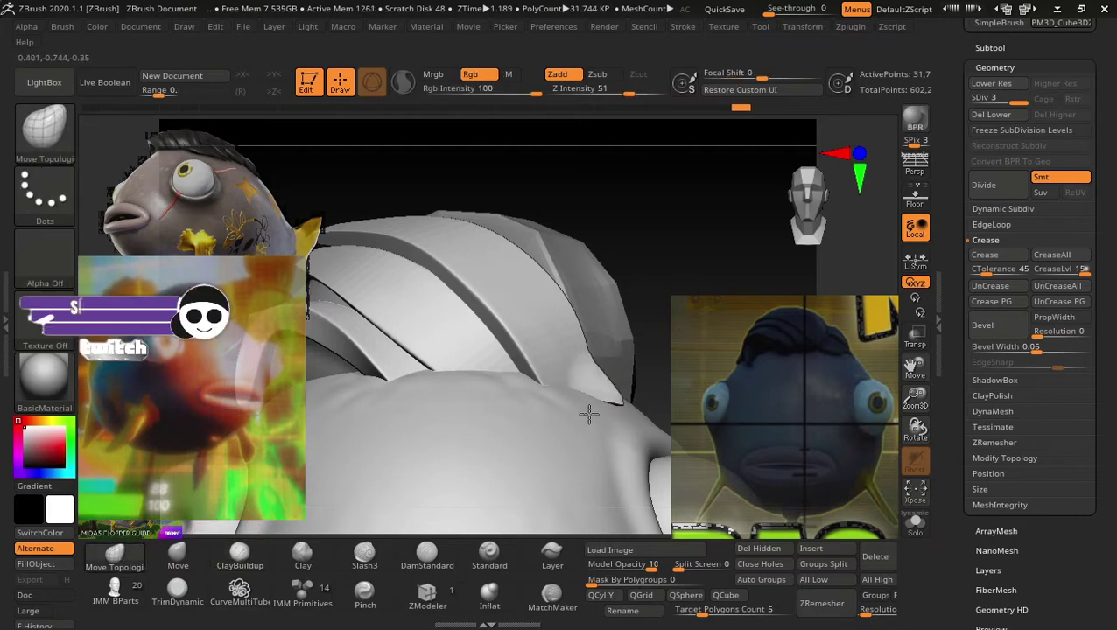
drag(694, 244, 598, 394)
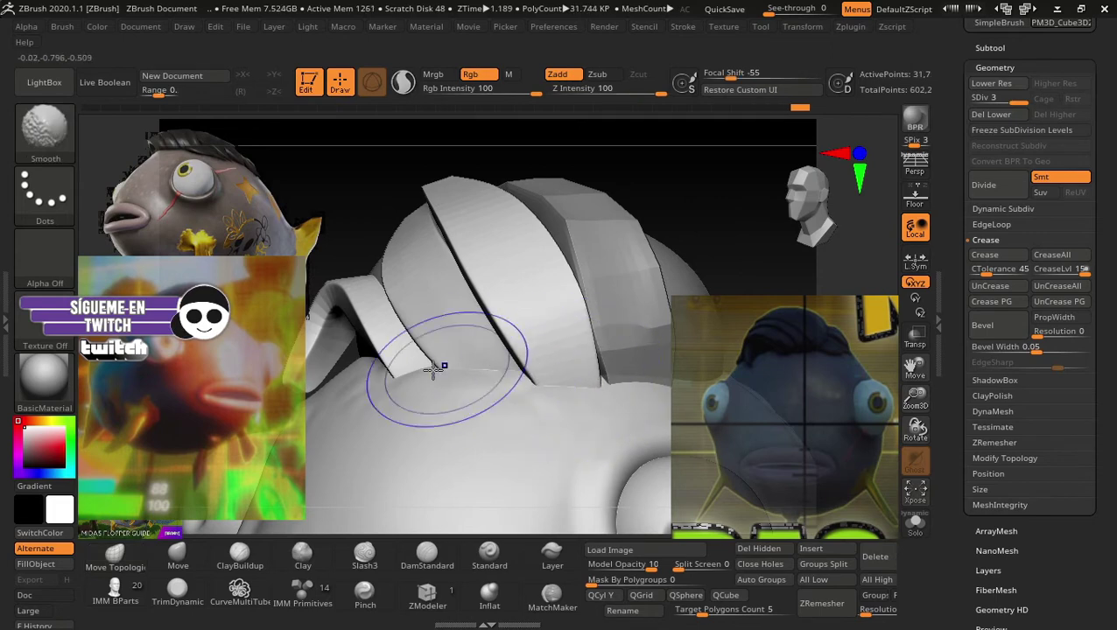
drag(386, 254, 403, 196)
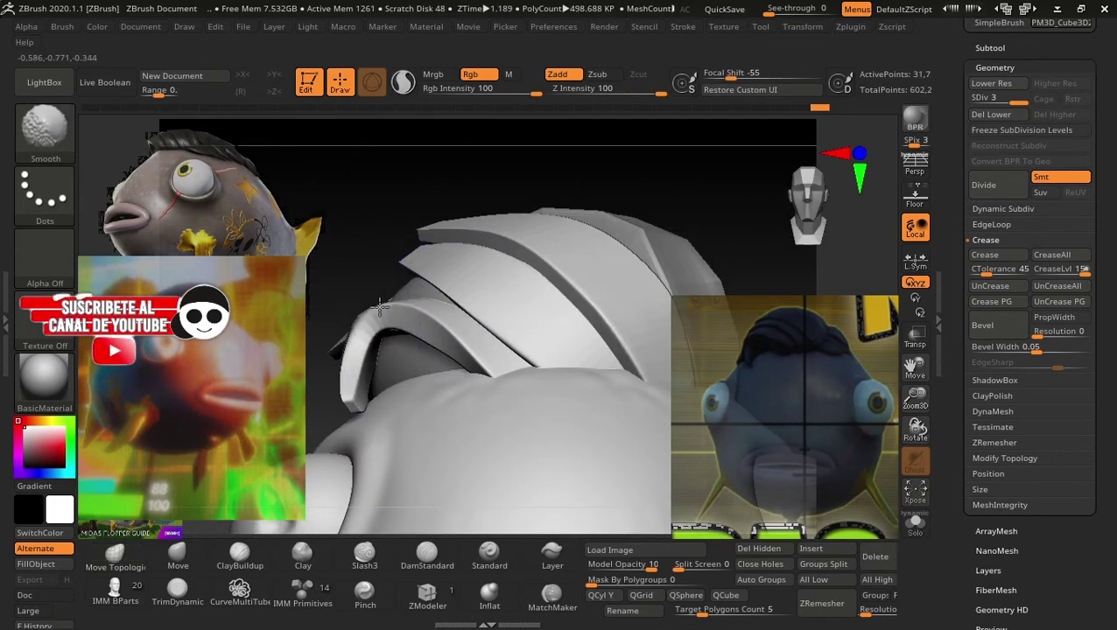
mouse_move(723, 194)
mouse_down()
mouse_move(696, 167)
mouse_move(718, 346)
mouse_move(617, 230)
mouse_move(660, 224)
mouse_move(658, 255)
mouse_move(581, 332)
mouse_move(629, 321)
mouse_move(618, 401)
mouse_move(572, 345)
mouse_move(603, 332)
mouse_move(628, 341)
mouse_up()
alt+click(477, 368)
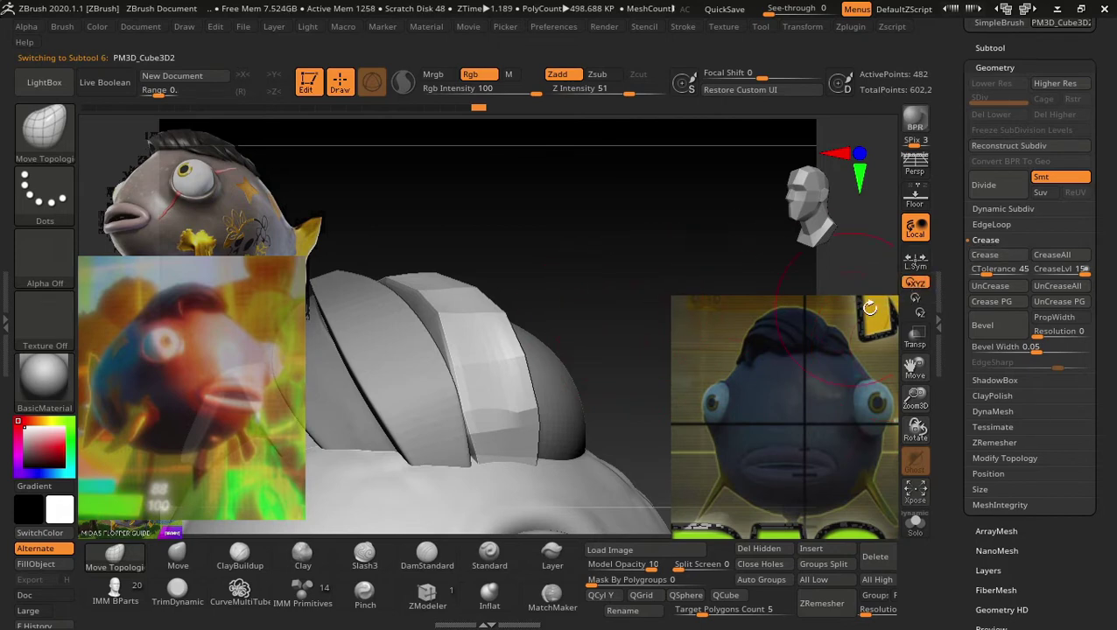
Subdivide the PM3D_Cube3D2 plate with Ctrl+D and turn to a front view.
click(991, 256)
key(ctrl+d)
key(ctrl+d)
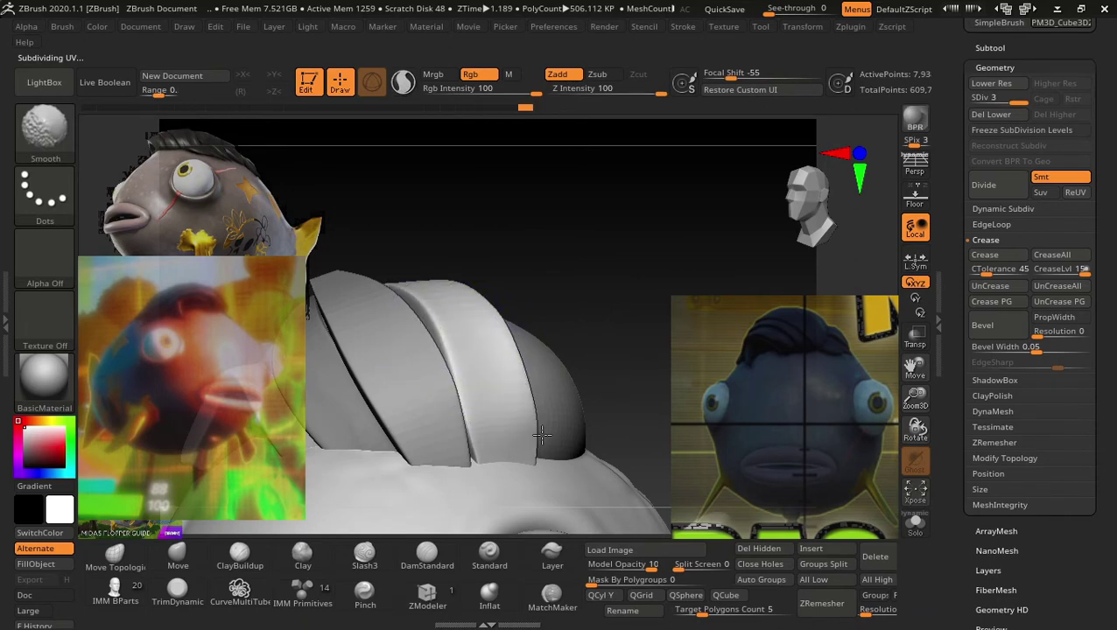
drag(561, 322, 582, 303)
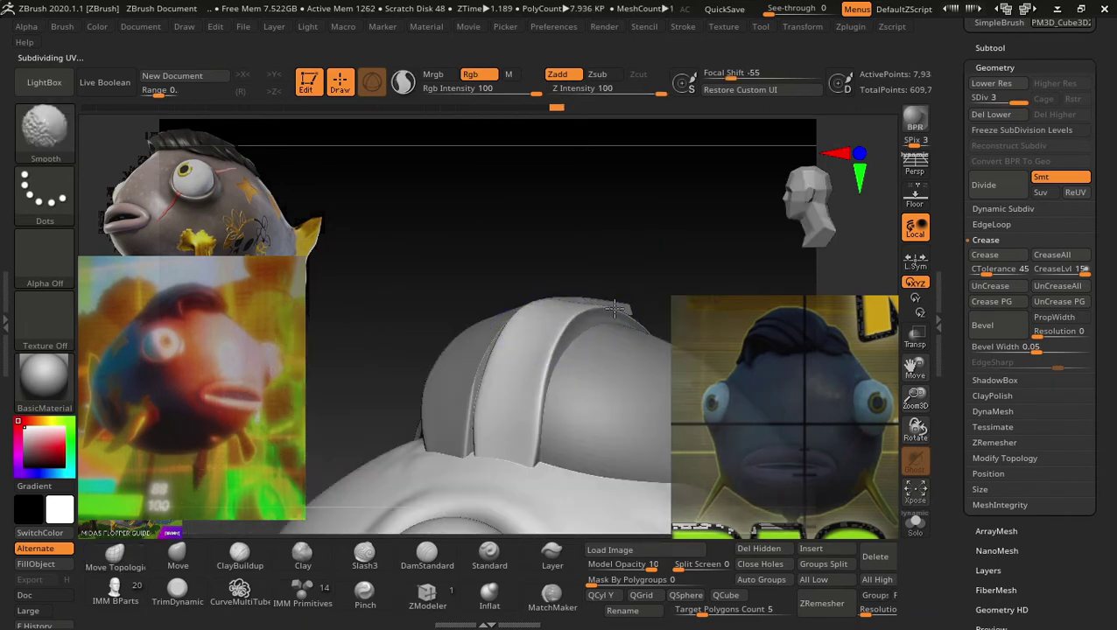
mouse_move(481, 291)
mouse_down()
mouse_move(590, 254)
mouse_move(578, 281)
mouse_move(601, 397)
mouse_move(588, 257)
mouse_move(598, 253)
mouse_move(612, 395)
mouse_move(661, 369)
mouse_move(591, 249)
mouse_move(606, 262)
mouse_move(456, 368)
mouse_up()
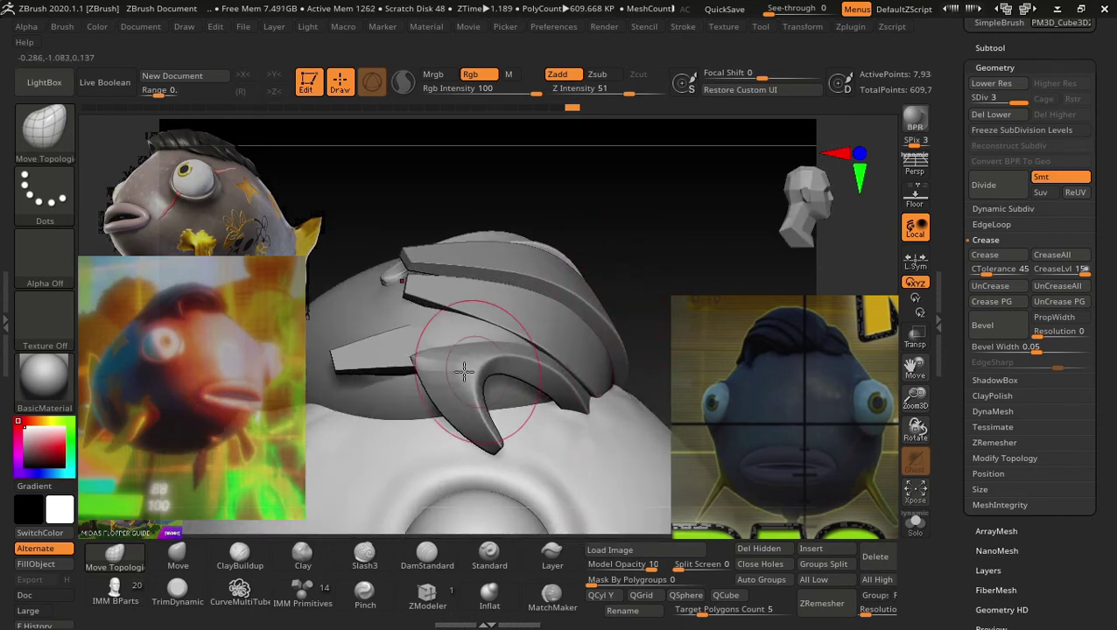
Select PM3D_Cube3D2_1 and pull the curved plate's tip down-right and its body up-right.
alt+click(464, 409)
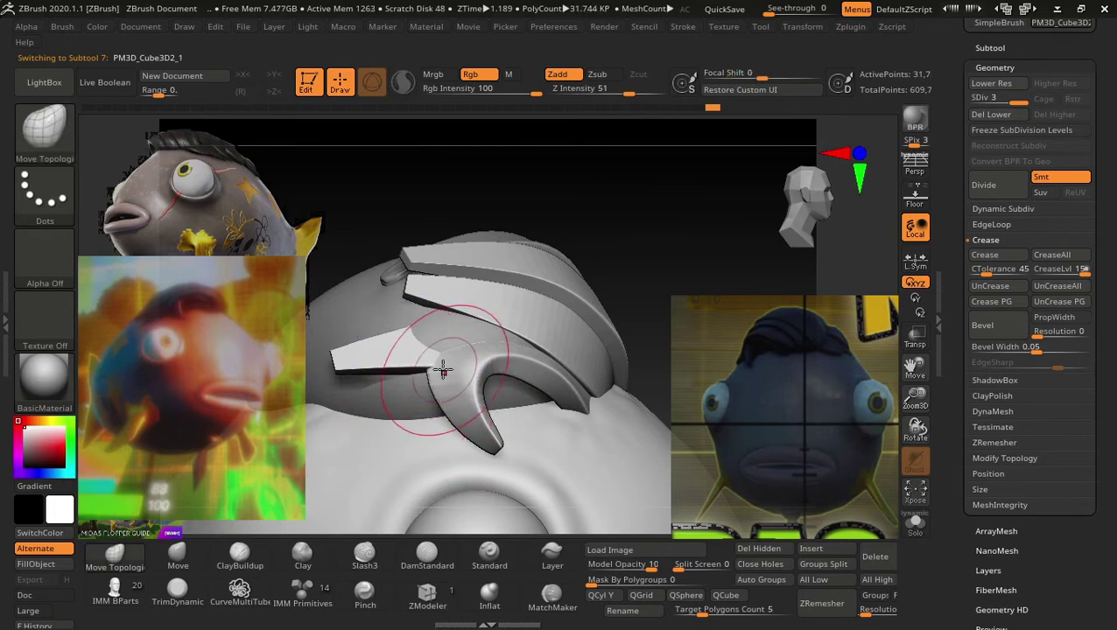
mouse_move(481, 435)
mouse_down()
mouse_move(507, 453)
mouse_move(493, 445)
mouse_up()
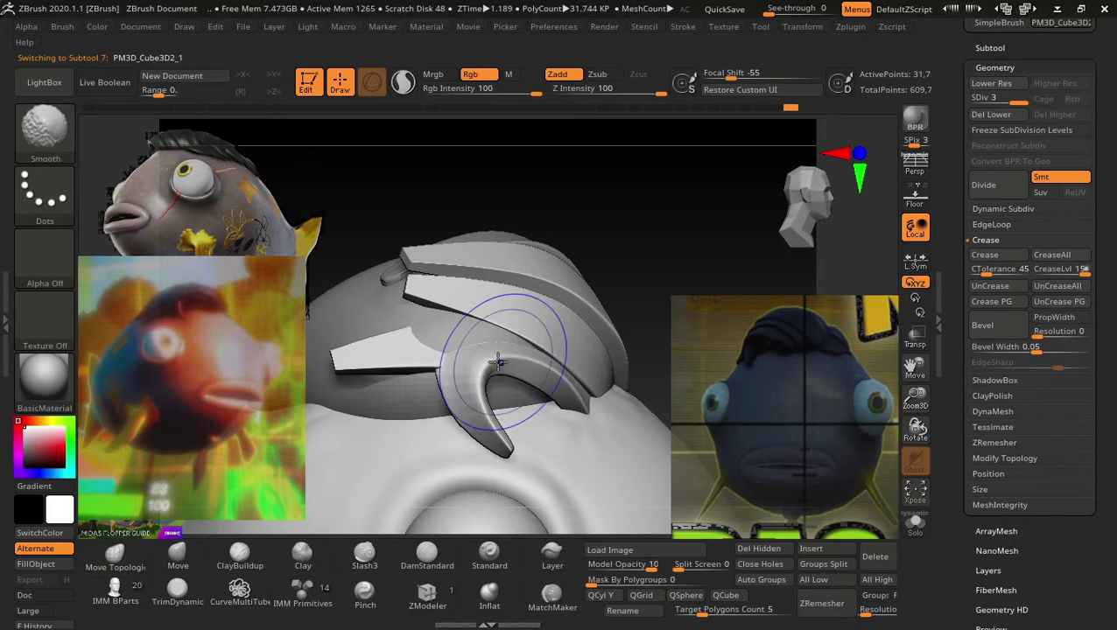
drag(591, 238, 628, 247)
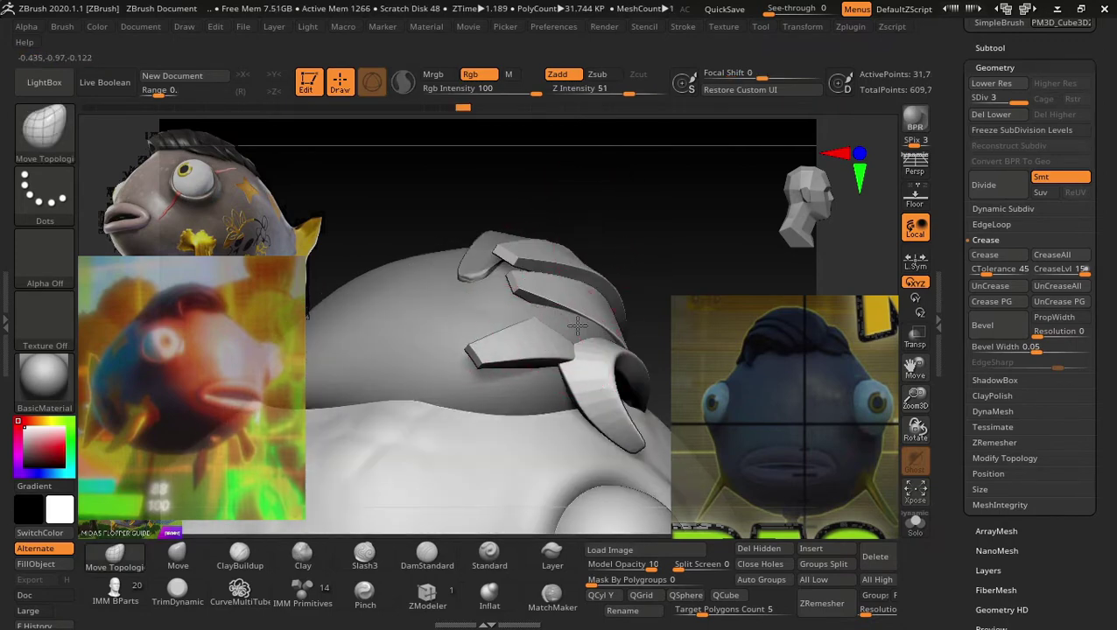
drag(652, 274, 560, 288)
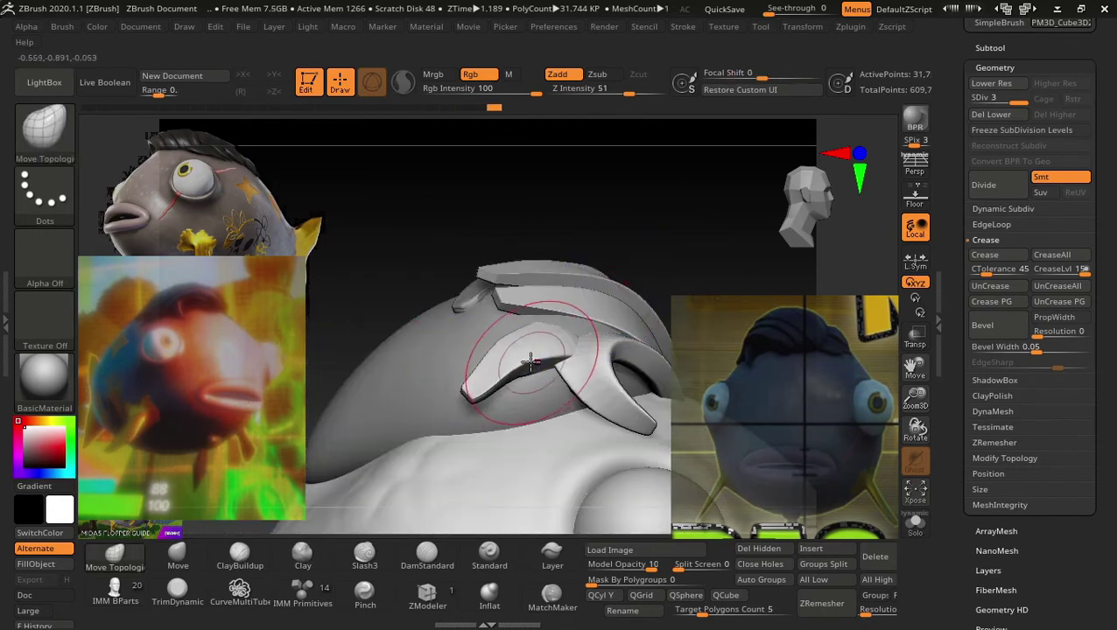
drag(517, 362, 595, 334)
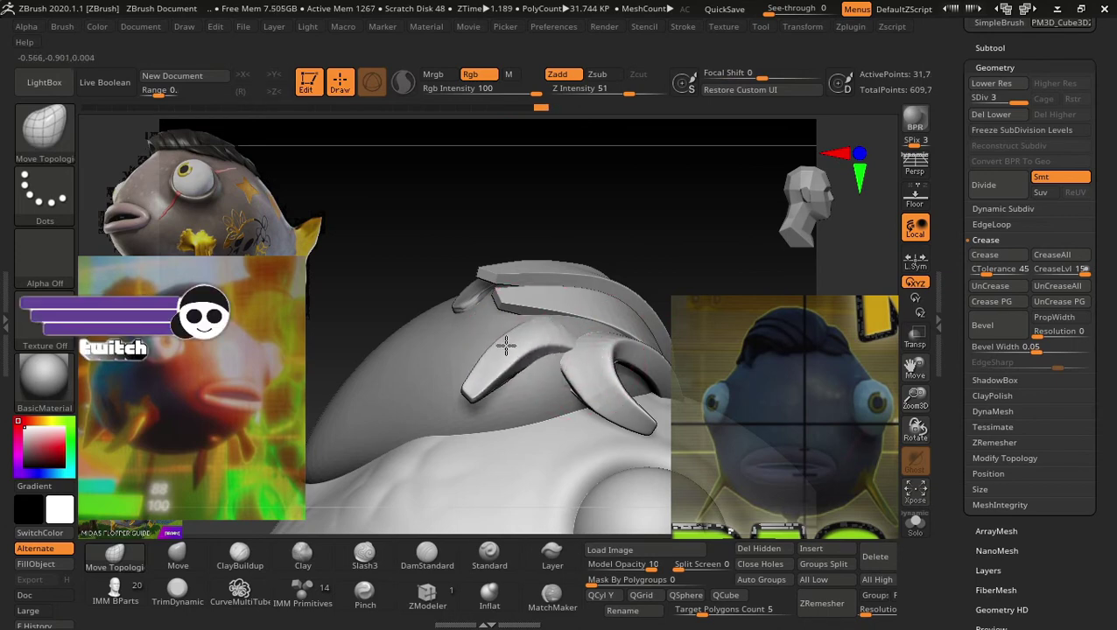
Shift-smooth the bent curved plate until its surface is even.
key(shift)
shift+drag(605, 331, 577, 353)
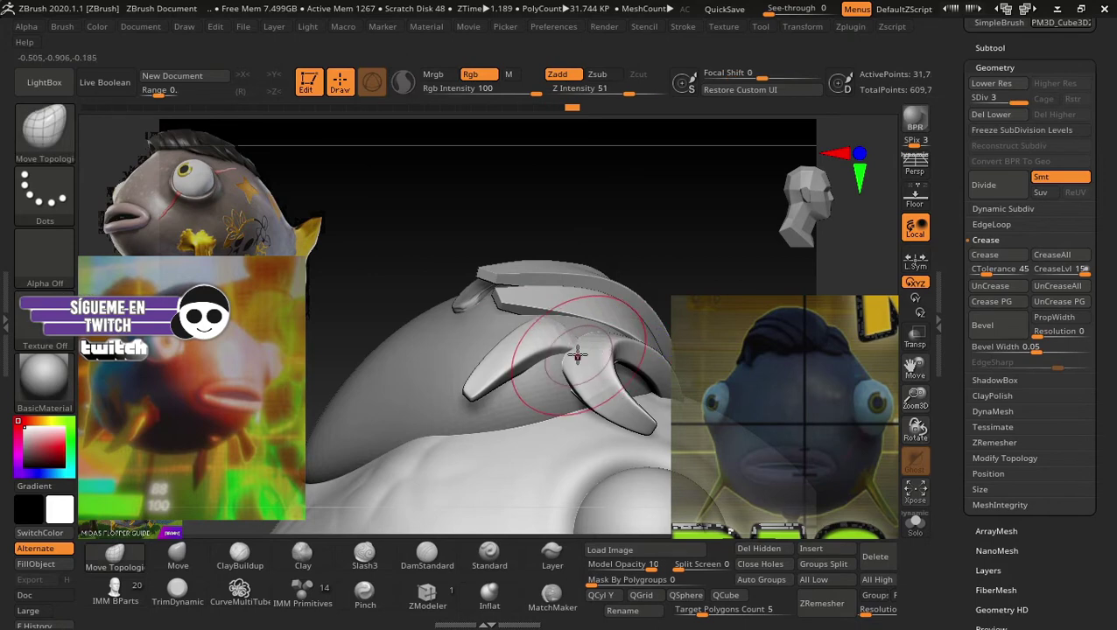
mouse_move(652, 267)
mouse_down()
mouse_move(661, 257)
mouse_move(574, 343)
mouse_move(585, 332)
mouse_up()
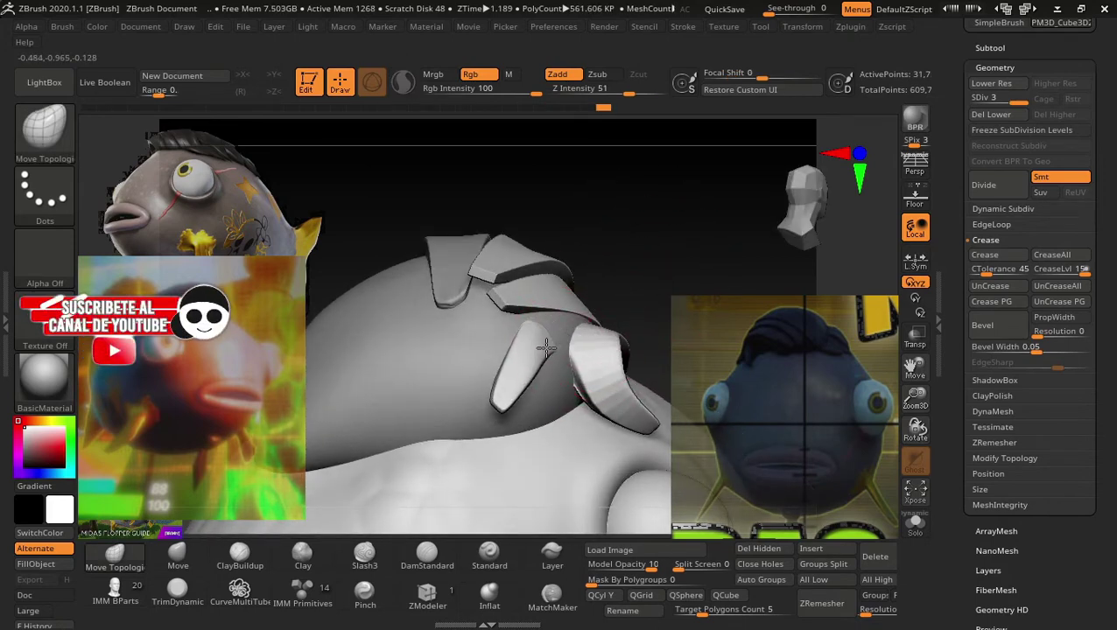
shift+drag(532, 365, 523, 401)
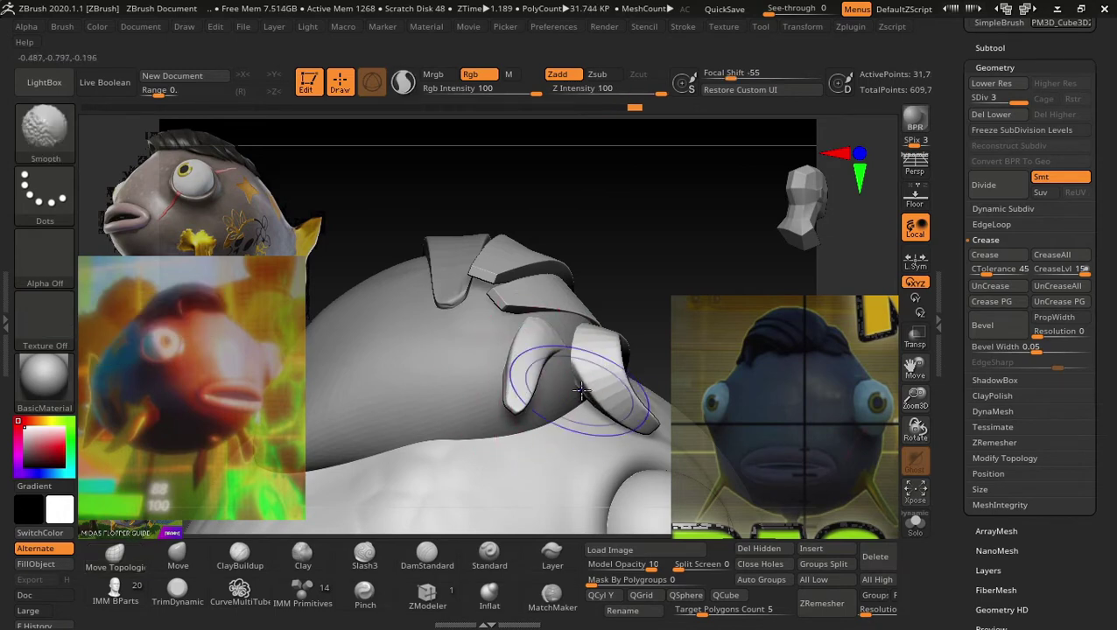
key(b)
key(m)
key(t)
mouse_move(643, 274)
mouse_down()
mouse_move(612, 385)
mouse_move(648, 414)
mouse_up()
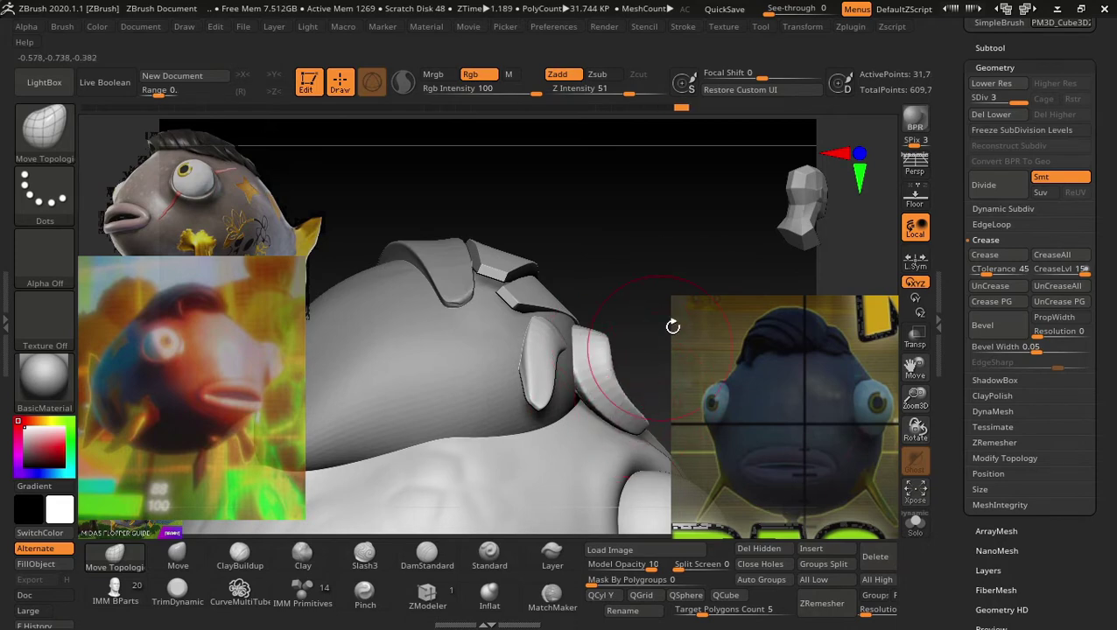
mouse_move(672, 326)
mouse_down()
mouse_move(368, 304)
mouse_move(385, 269)
mouse_move(437, 252)
mouse_move(371, 264)
mouse_move(368, 255)
mouse_move(423, 289)
mouse_move(611, 291)
mouse_move(650, 279)
mouse_move(656, 319)
mouse_move(632, 287)
mouse_move(680, 293)
mouse_move(662, 261)
mouse_move(619, 307)
mouse_move(615, 249)
mouse_move(491, 245)
mouse_move(526, 114)
mouse_move(571, 173)
mouse_move(598, 259)
mouse_move(643, 242)
mouse_move(631, 258)
mouse_move(665, 226)
mouse_move(621, 293)
mouse_move(630, 297)
mouse_move(608, 281)
mouse_move(616, 332)
mouse_move(605, 356)
mouse_move(646, 314)
mouse_move(636, 337)
mouse_move(646, 328)
mouse_move(628, 323)
mouse_move(653, 334)
mouse_move(649, 378)
mouse_move(596, 288)
mouse_move(551, 359)
mouse_move(621, 284)
mouse_move(628, 326)
mouse_move(653, 314)
mouse_move(588, 332)
mouse_move(665, 262)
mouse_move(623, 362)
mouse_up()
Select the large rounded plate and trim it with two straight ClipCurve cuts via Ctrl+Shift.
alt+click(551, 359)
key(ctrl+shift)
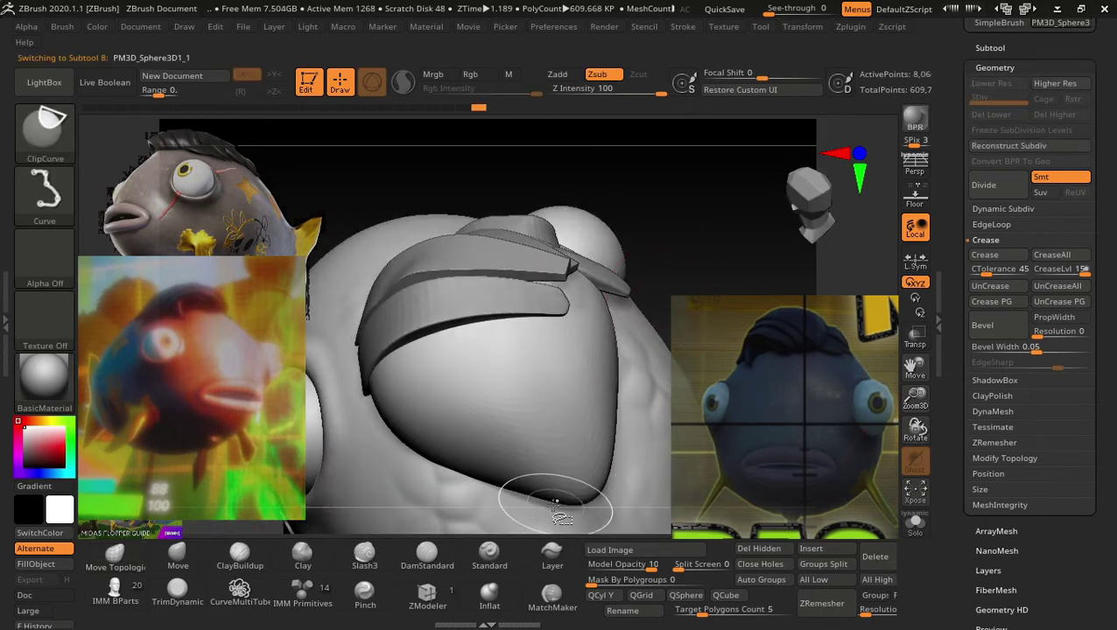
ctrl+shift+drag(575, 520, 343, 265)
mouse_move(618, 349)
shift+mouse_down()
mouse_move(726, 186)
mouse_move(729, 262)
mouse_move(636, 304)
mouse_move(648, 286)
mouse_move(629, 277)
mouse_move(594, 374)
shift+mouse_up()
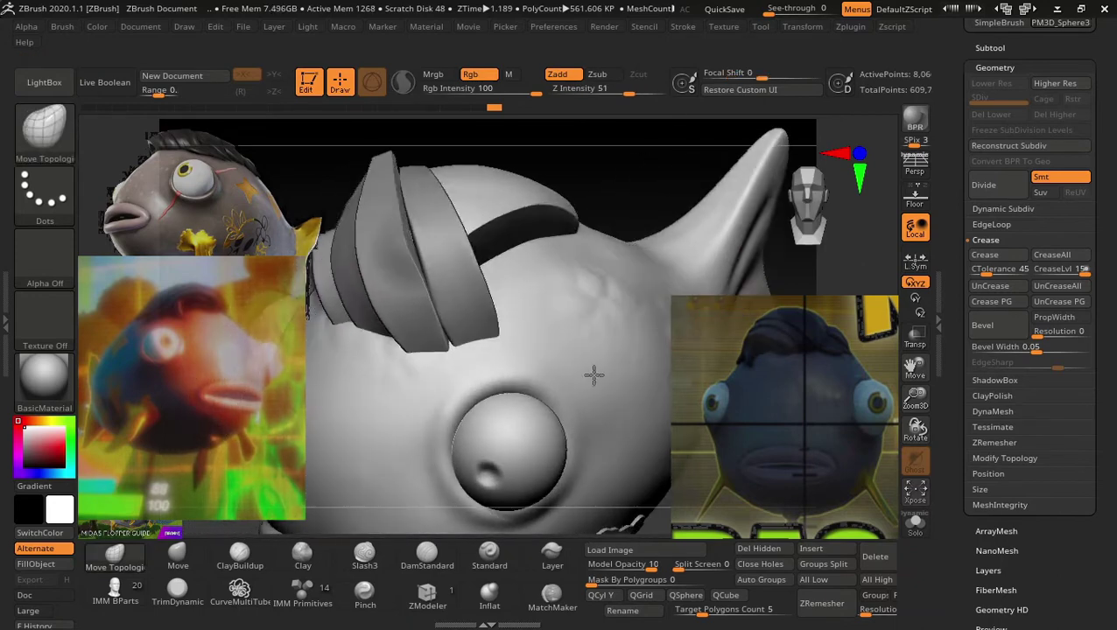
mouse_move(651, 179)
mouse_down()
mouse_move(601, 222)
mouse_move(690, 272)
mouse_move(499, 420)
mouse_up()
ctrl+shift+drag(478, 459, 496, 314)
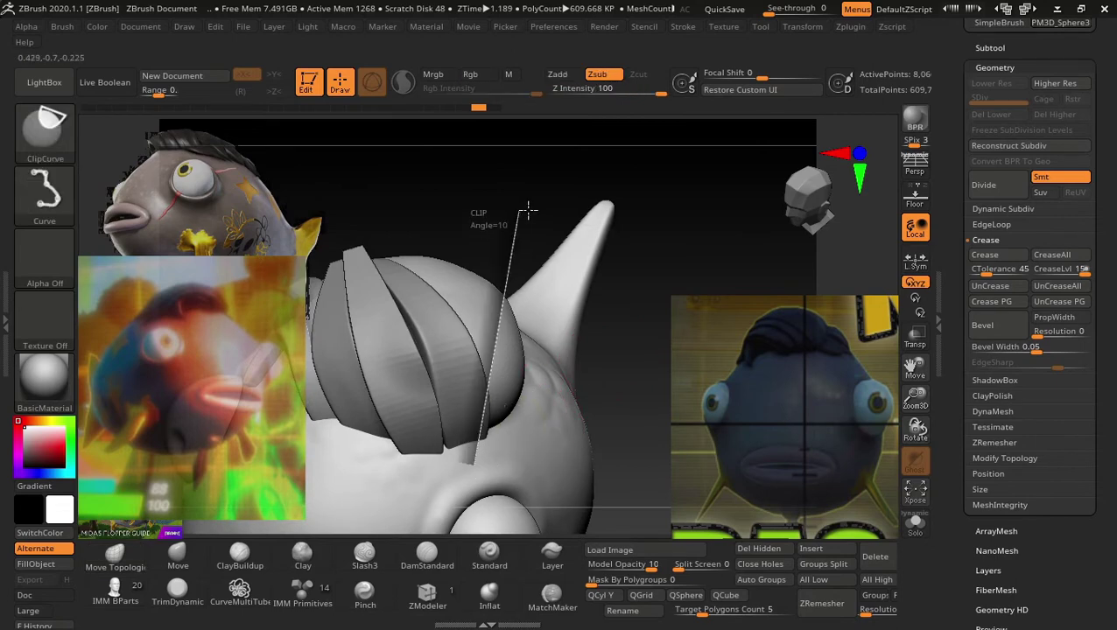
mouse_move(527, 210)
ctrl+shift+mouse_down()
mouse_move(433, 506)
mouse_move(490, 341)
ctrl+shift+mouse_up()
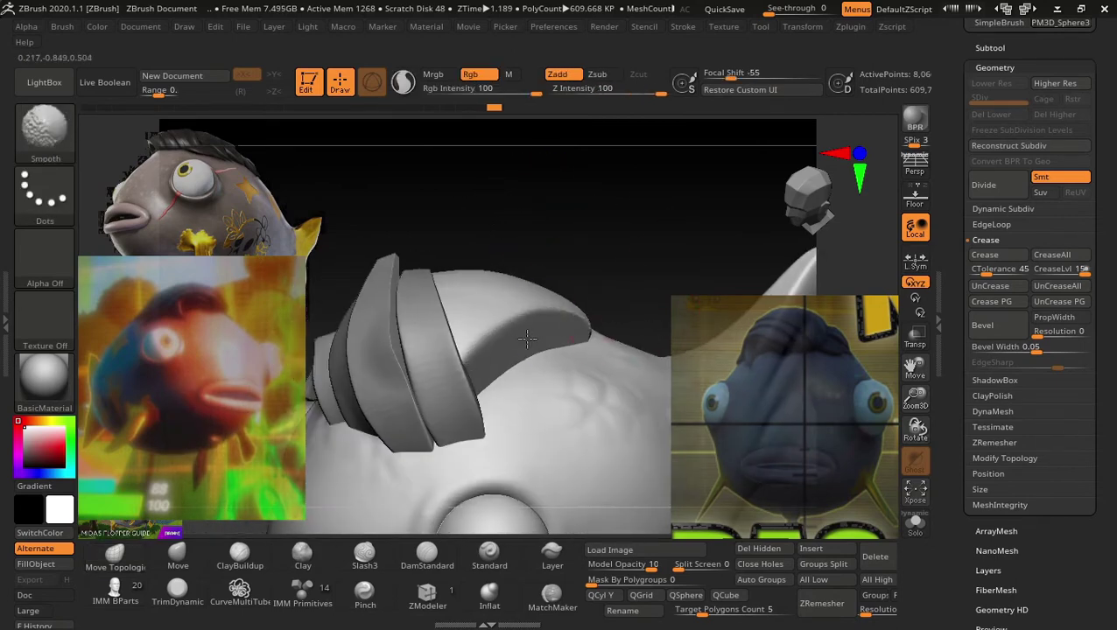
mouse_move(581, 241)
mouse_down()
mouse_move(643, 214)
mouse_move(657, 273)
mouse_move(573, 312)
mouse_up()
mouse_move(576, 224)
shift+mouse_down()
mouse_move(665, 265)
mouse_move(643, 307)
mouse_move(588, 326)
mouse_move(641, 424)
shift+mouse_up()
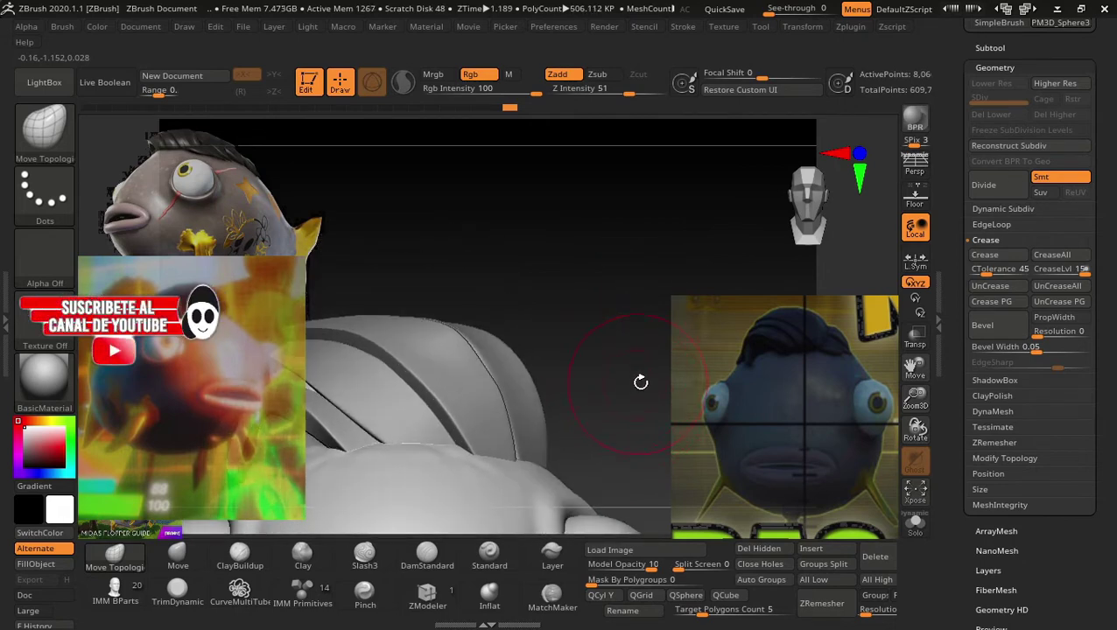
mouse_move(640, 383)
mouse_down()
mouse_move(615, 401)
mouse_move(618, 247)
mouse_move(556, 340)
mouse_up()
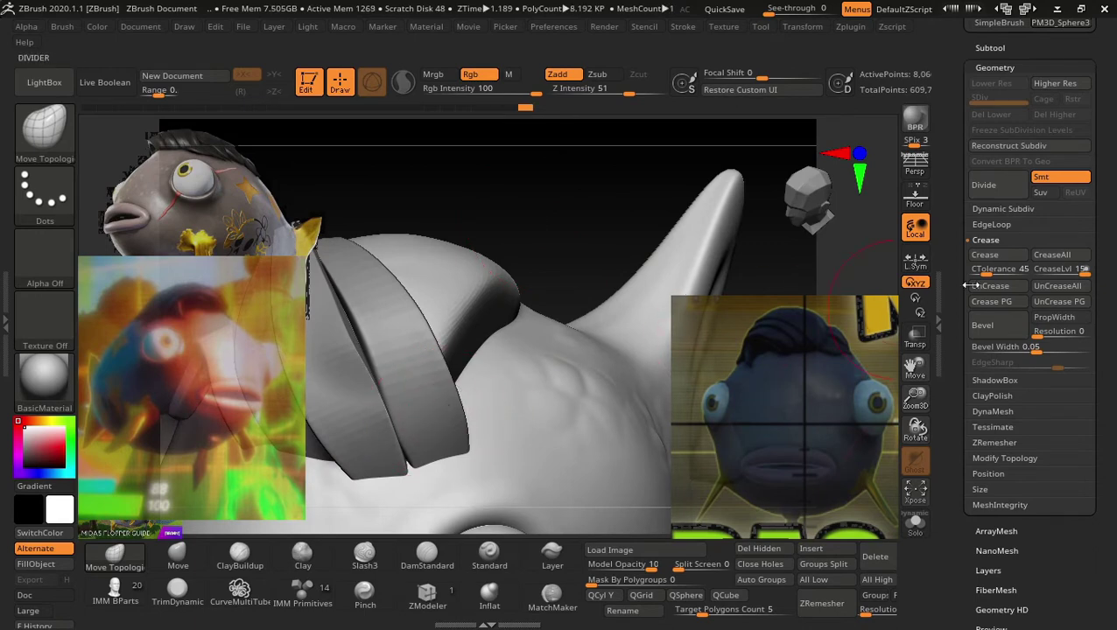
Duplicate PM3D_Cube3D1 in the Subtool palette into PM3D_Cube3D2_2 and activate the Transpose gizmo.
scroll(1000, 262, up, 4)
scroll(999, 262, up, 1)
click(998, 280)
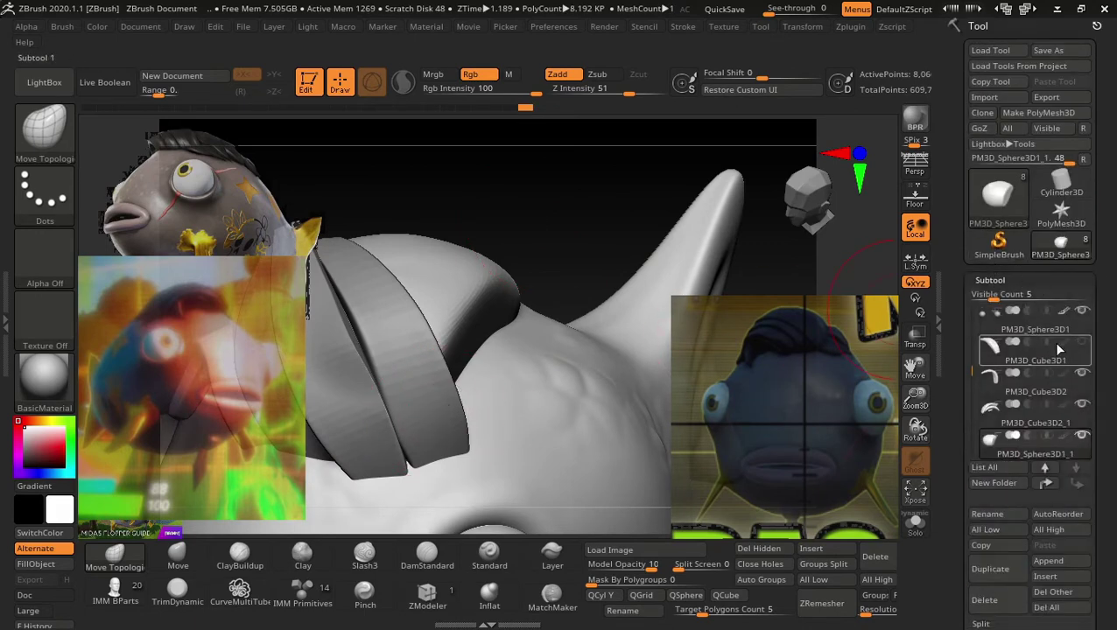
click(1088, 348)
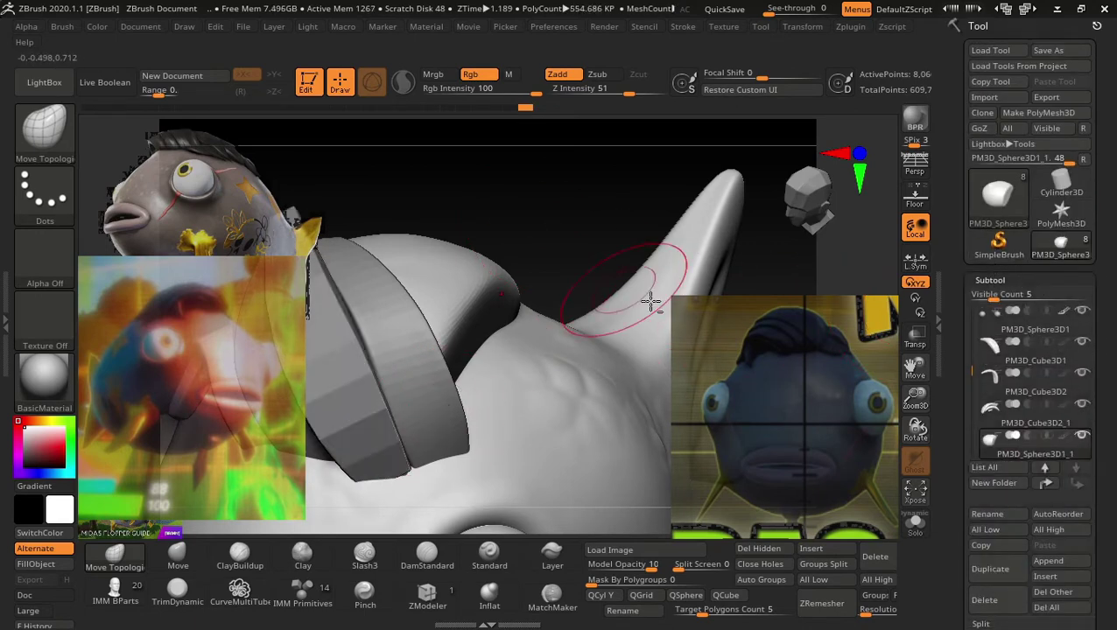
click(1086, 360)
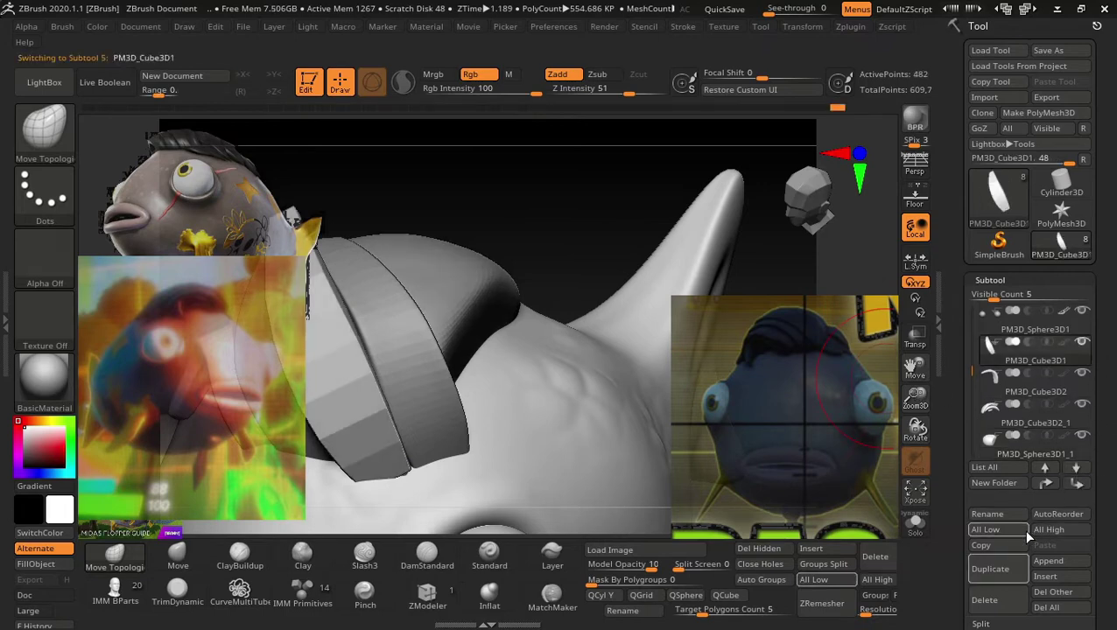
click(1013, 571)
right_drag(569, 248, 561, 224)
key(w)
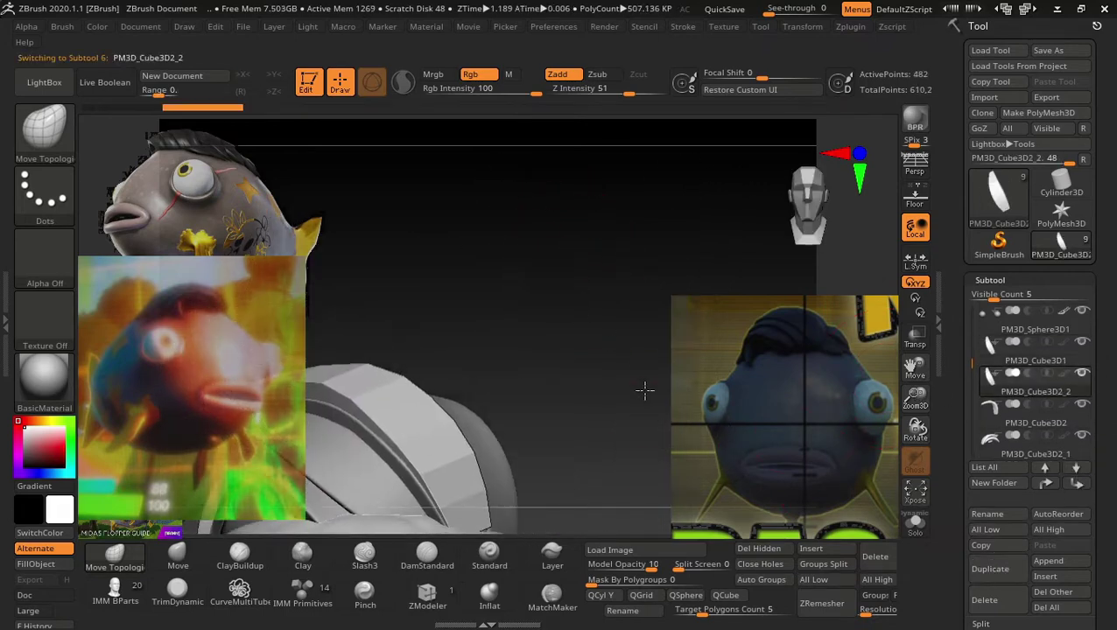
mouse_move(636, 411)
right_down()
mouse_move(618, 336)
mouse_move(653, 301)
mouse_move(451, 251)
right_up()
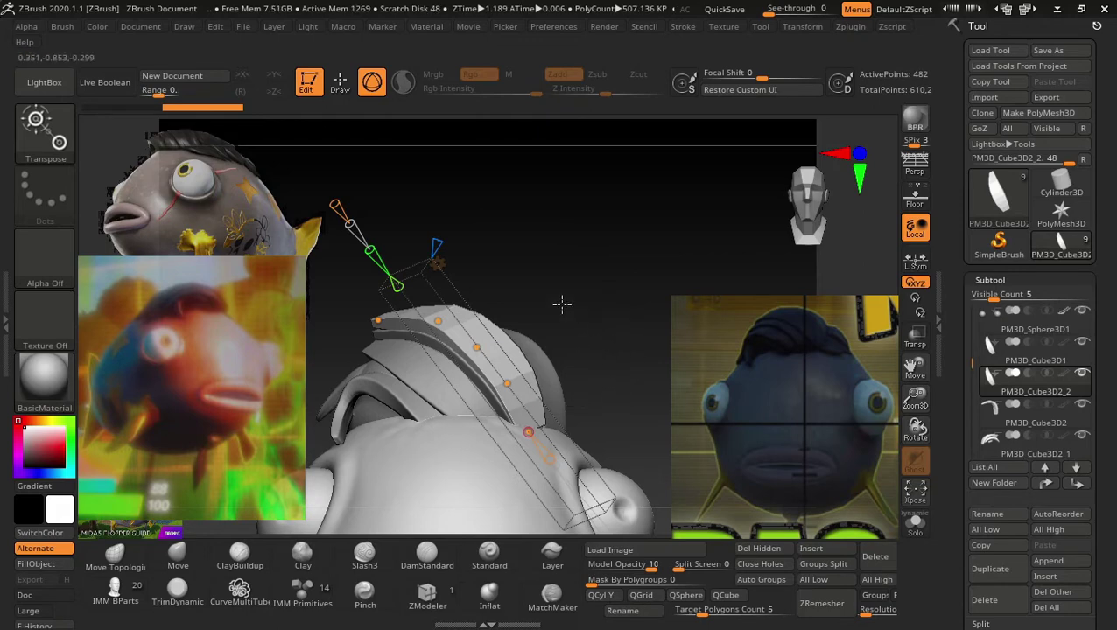
Switch the transform type to Gizmo 3D and rotate the copied plate so its blade points down.
click(441, 262)
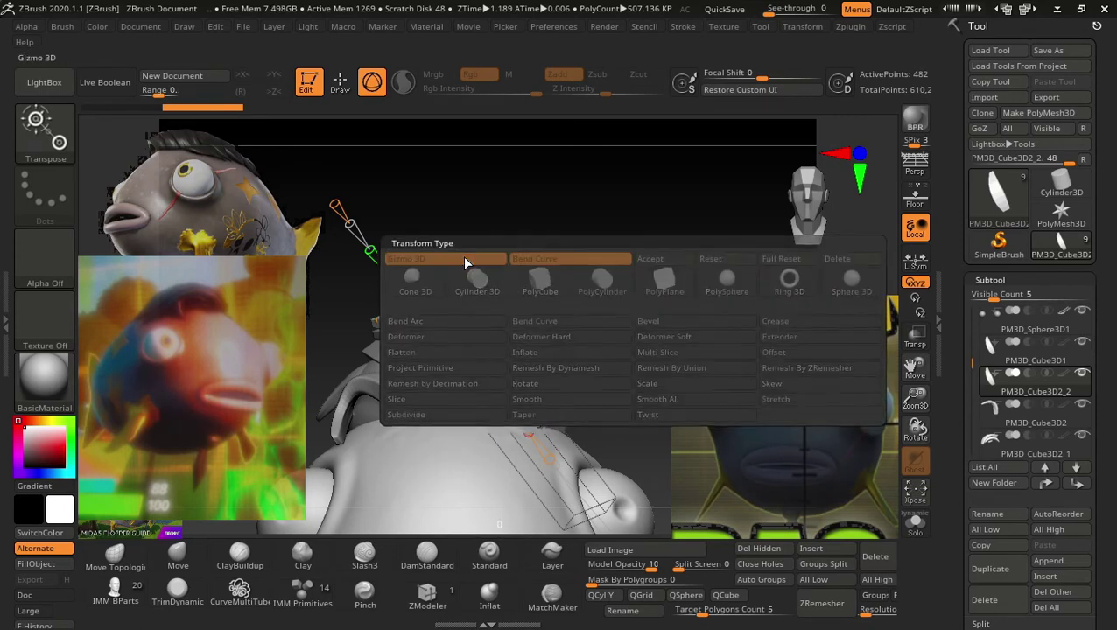
click(406, 258)
drag(598, 279, 540, 326)
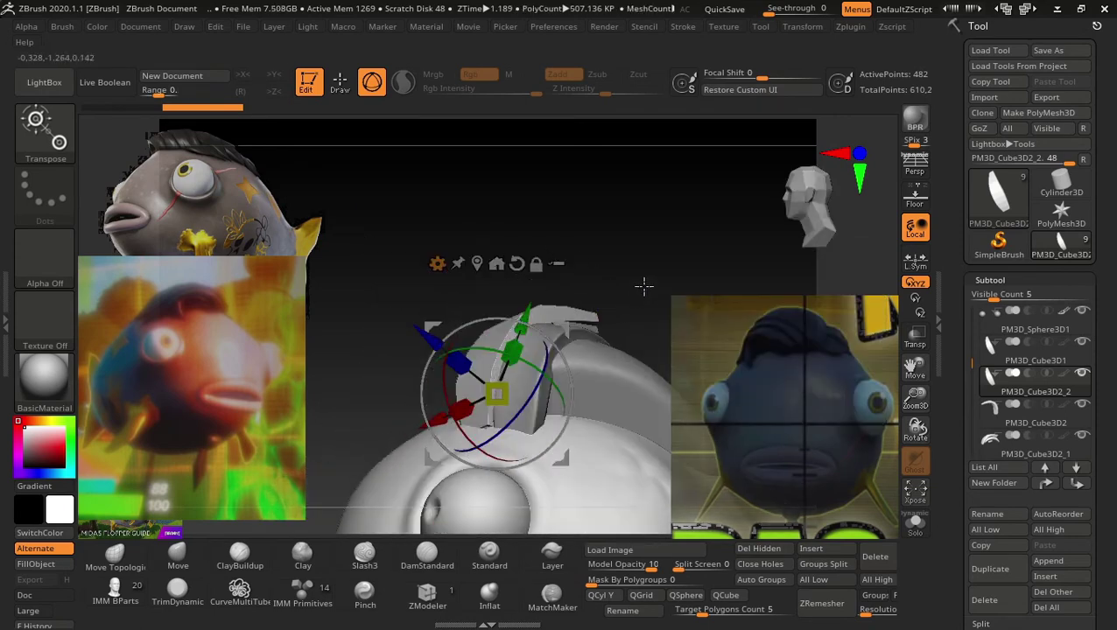
mouse_move(643, 286)
alt+mouse_down()
mouse_move(512, 279)
mouse_move(666, 278)
mouse_move(644, 282)
alt+mouse_up()
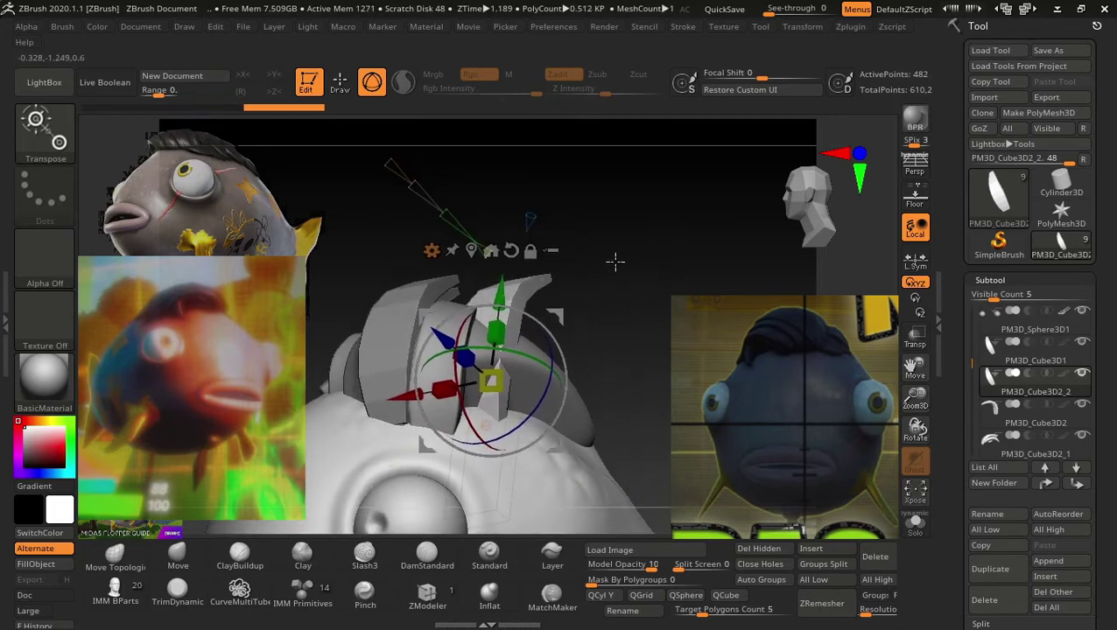
drag(539, 339, 543, 357)
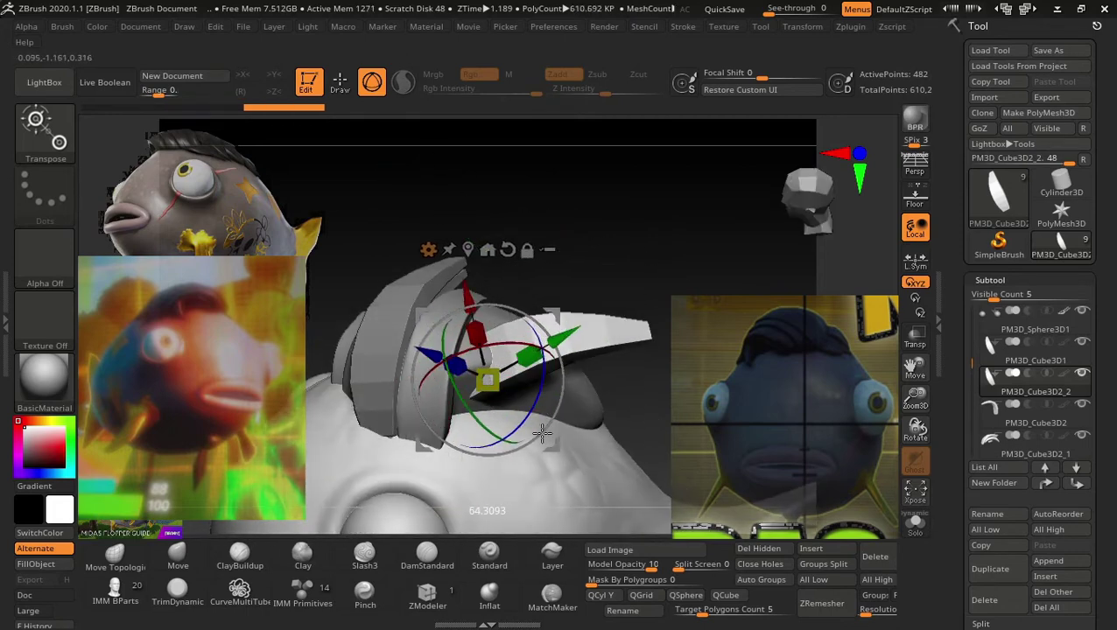
mouse_move(487, 386)
mouse_down()
mouse_move(549, 370)
mouse_move(594, 291)
mouse_move(653, 227)
mouse_move(626, 317)
mouse_move(616, 277)
mouse_move(660, 288)
mouse_up()
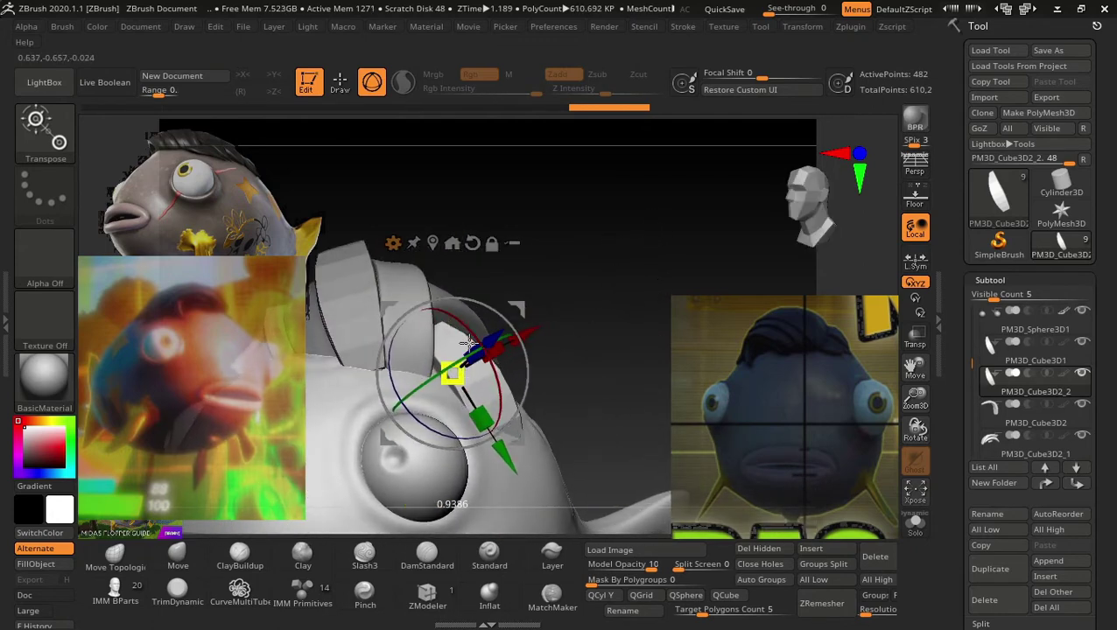
Nudge the copied plate up-left beside the head, then select the PM3D_Cube3D2 plate.
mouse_move(520, 305)
mouse_down()
mouse_move(550, 377)
mouse_move(582, 365)
mouse_up()
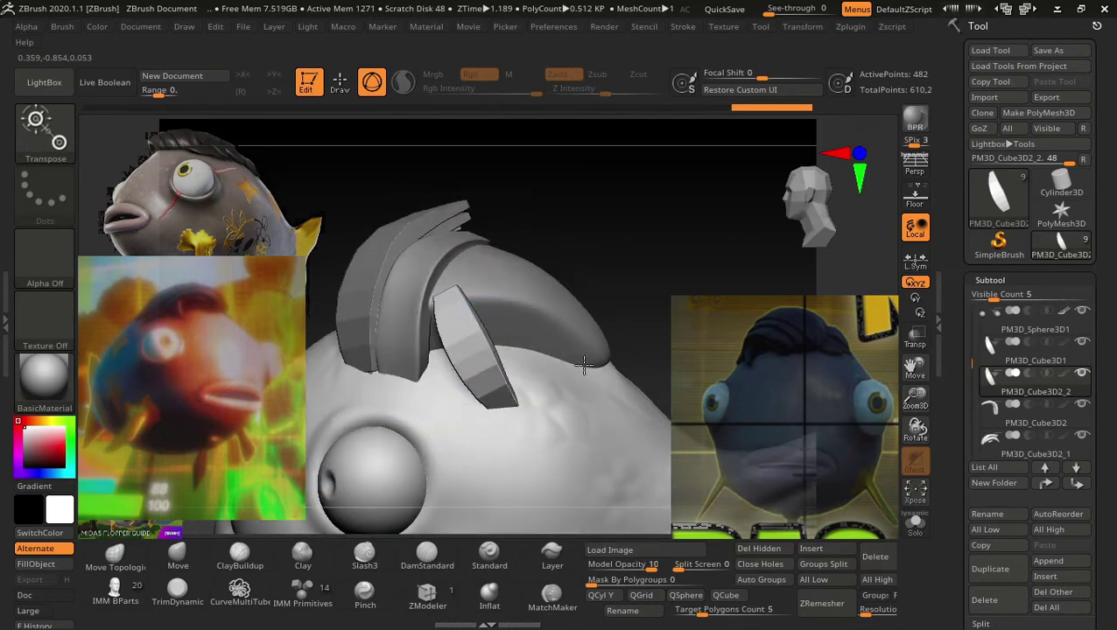
drag(609, 318, 520, 348)
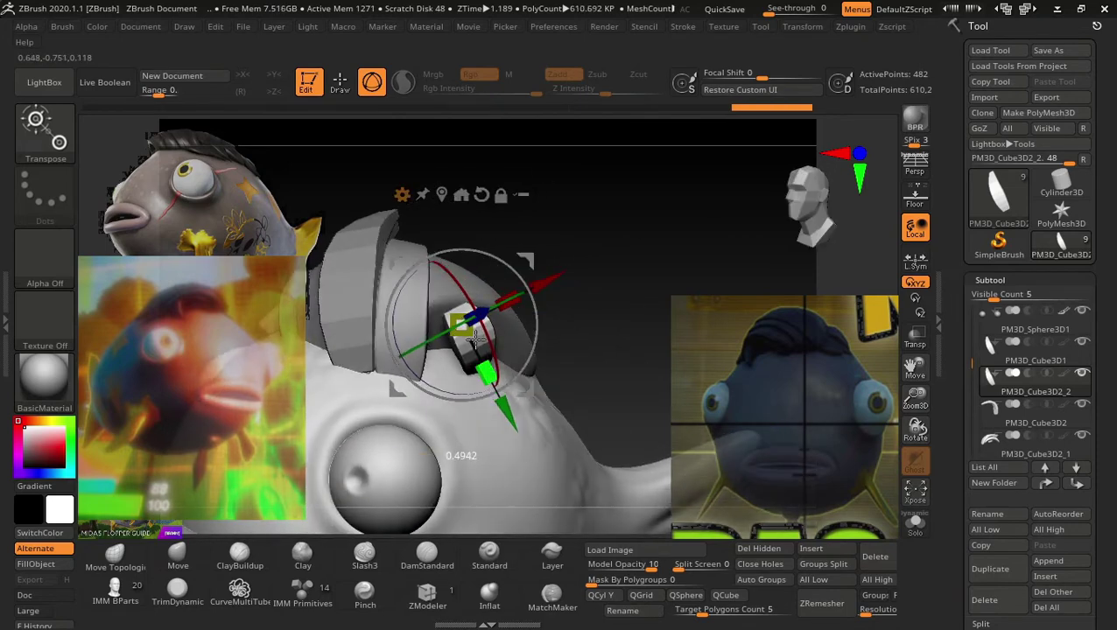
mouse_move(568, 309)
mouse_down()
mouse_move(643, 317)
mouse_move(543, 324)
mouse_move(556, 385)
mouse_move(601, 382)
mouse_move(593, 464)
mouse_move(558, 401)
mouse_move(512, 399)
mouse_move(595, 316)
mouse_move(541, 324)
mouse_up()
key(q)
key(w)
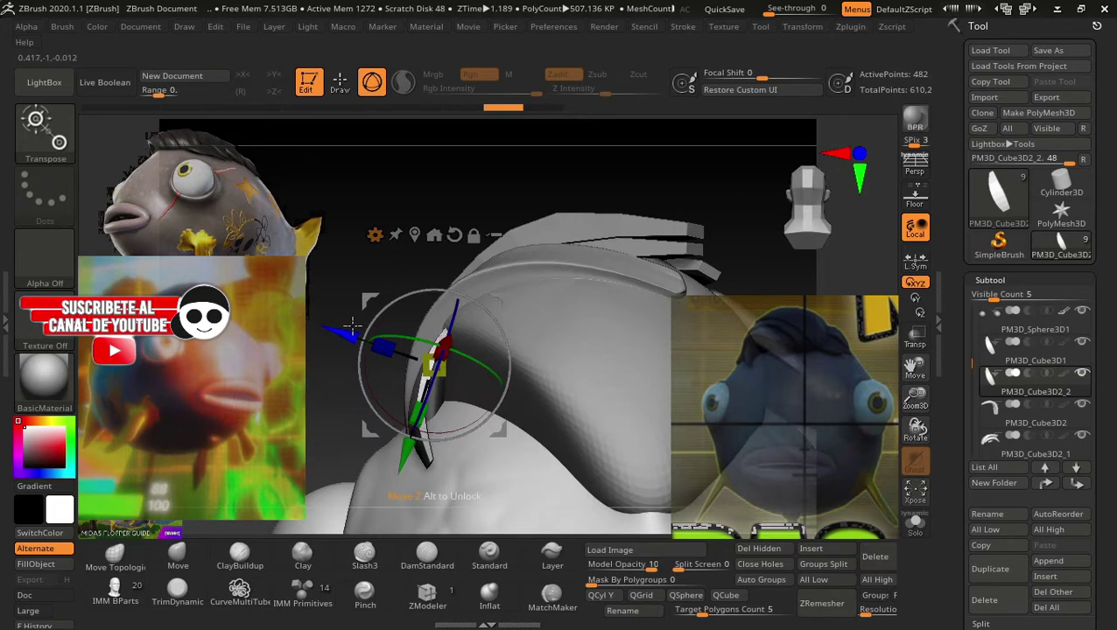
mouse_move(352, 326)
mouse_down()
mouse_move(335, 319)
mouse_move(354, 332)
mouse_up()
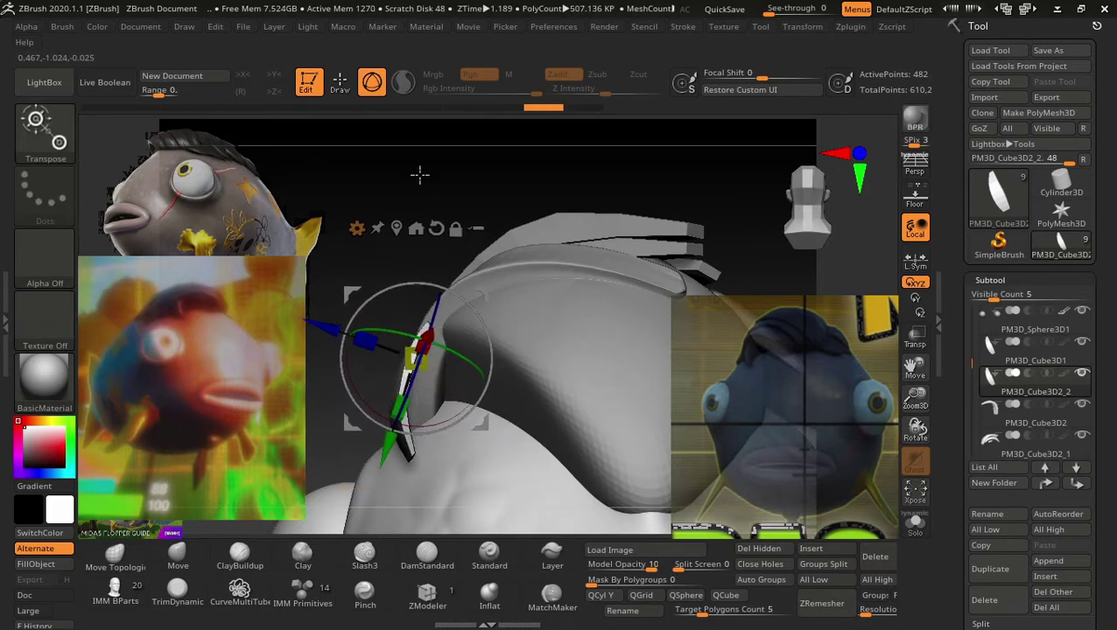
mouse_move(419, 174)
mouse_down()
mouse_move(523, 182)
mouse_move(578, 284)
mouse_move(613, 431)
mouse_move(583, 469)
mouse_move(609, 467)
mouse_move(598, 404)
mouse_move(598, 430)
mouse_move(568, 374)
mouse_move(593, 414)
mouse_move(529, 443)
mouse_move(565, 402)
mouse_up()
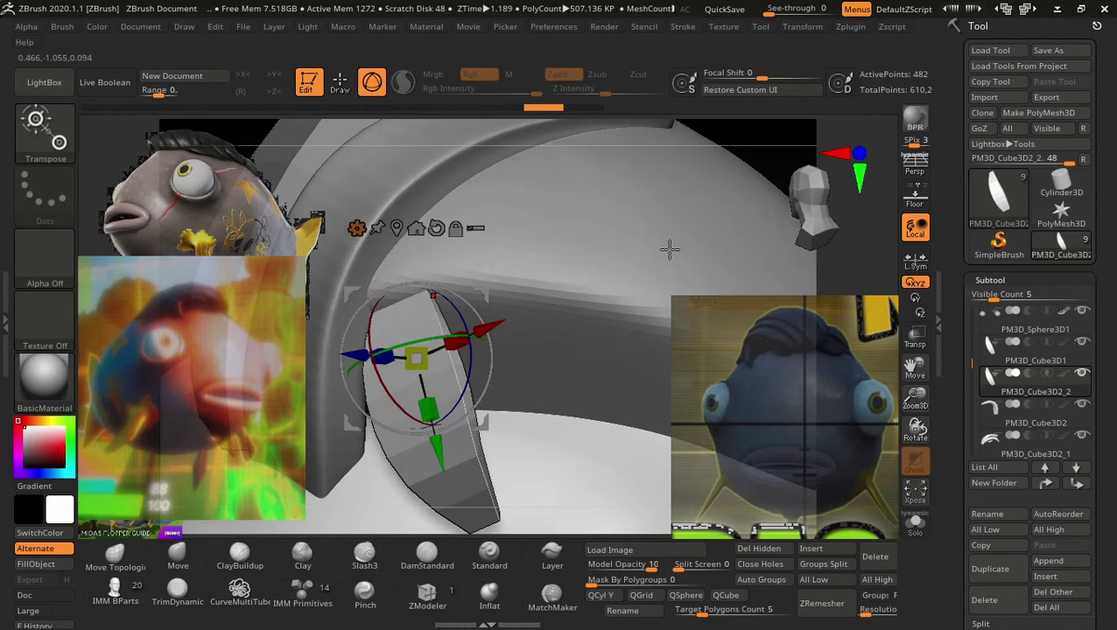
mouse_move(751, 175)
right_down()
mouse_move(706, 220)
mouse_move(613, 250)
mouse_move(511, 253)
mouse_move(600, 253)
mouse_move(637, 302)
right_up()
key(Down)
mouse_move(440, 348)
right_down()
mouse_move(588, 229)
mouse_move(633, 283)
right_up()
After a cancelled Bend Curve attempt, rotate the PM3D_Cube3D2 band with gizmo rings to arc over the head.
right_drag(547, 322, 611, 305)
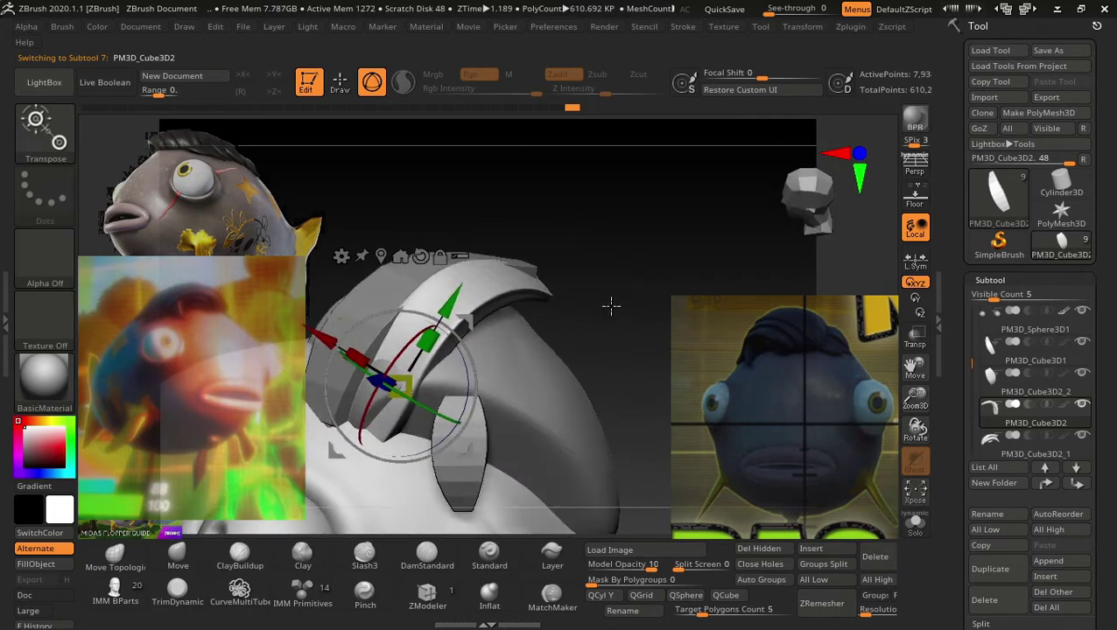
mouse_move(405, 395)
mouse_down()
mouse_move(430, 408)
mouse_move(484, 289)
mouse_up()
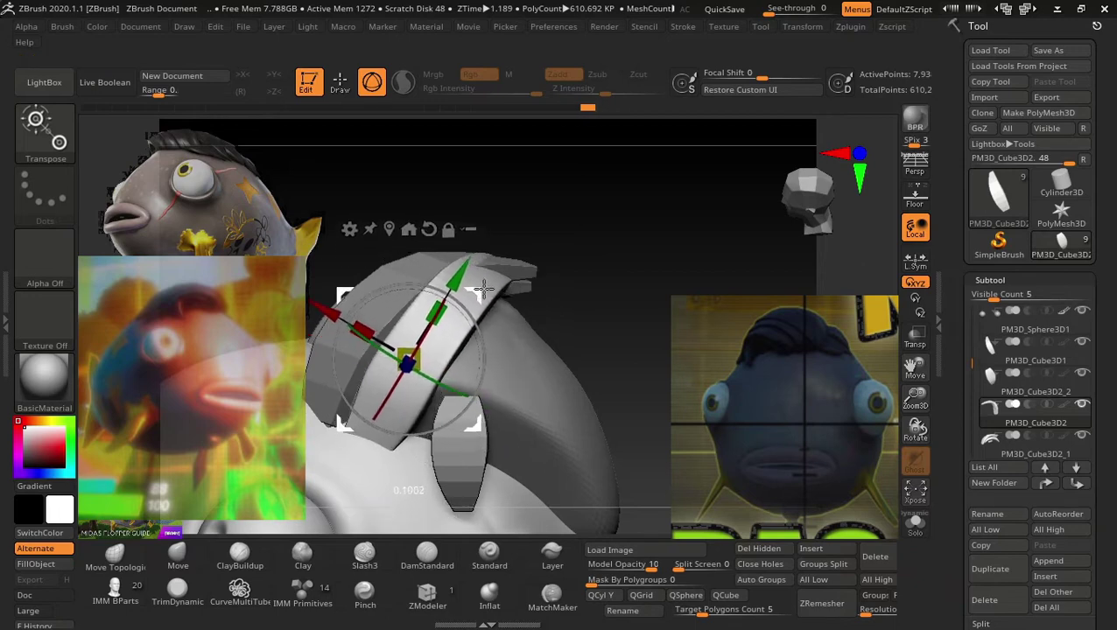
right_drag(623, 274, 569, 275)
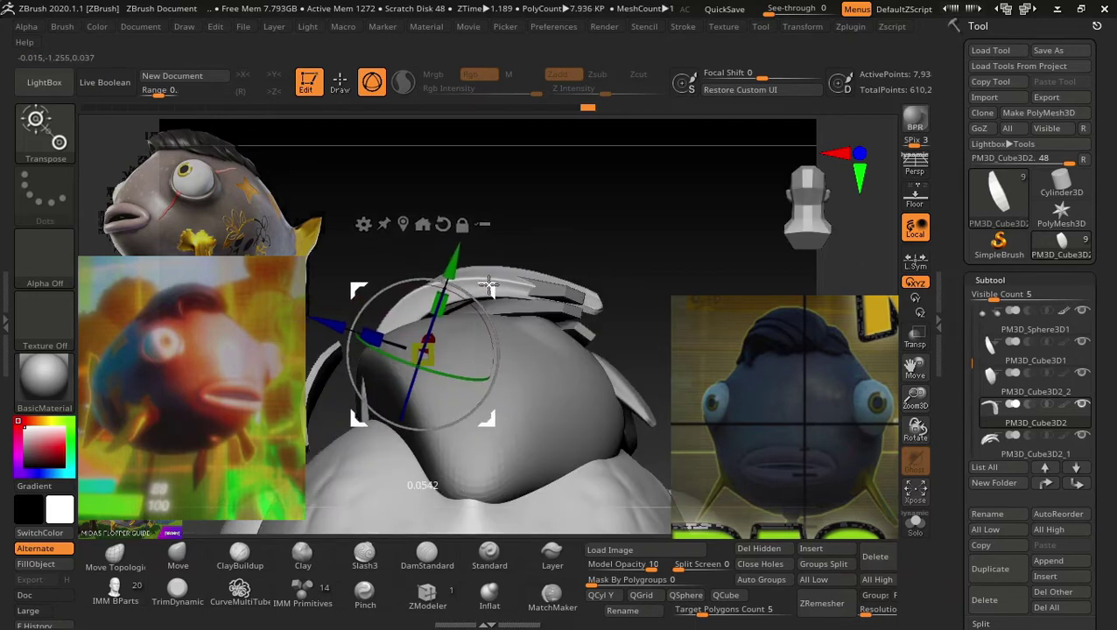
mouse_move(570, 228)
right_down()
mouse_move(659, 266)
mouse_move(658, 280)
mouse_move(579, 292)
mouse_move(574, 318)
mouse_move(490, 289)
right_up()
click(366, 225)
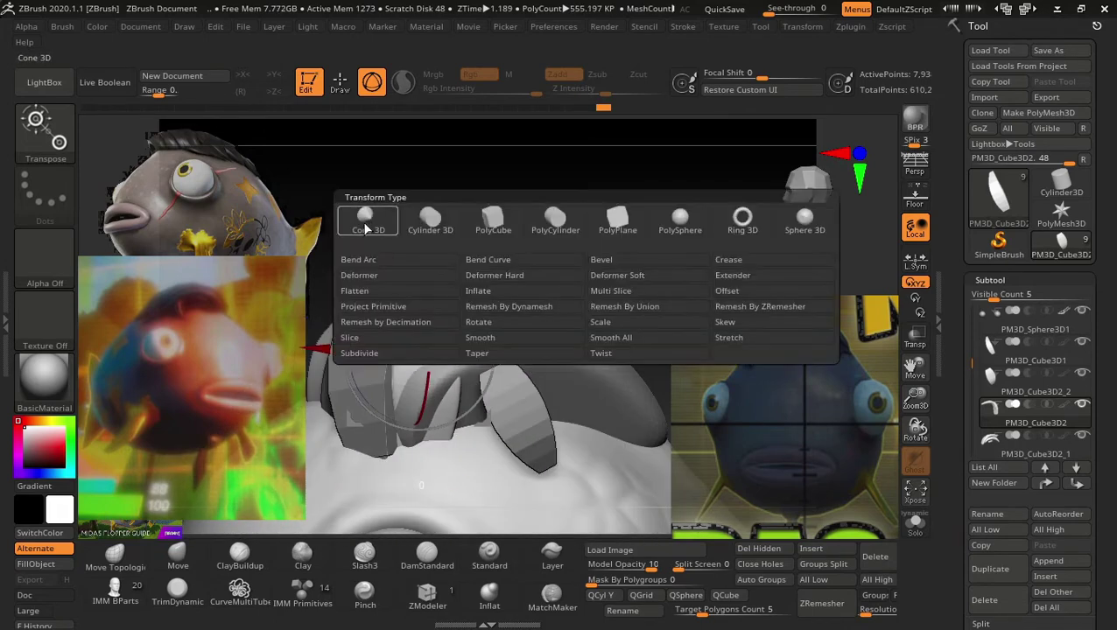
click(511, 262)
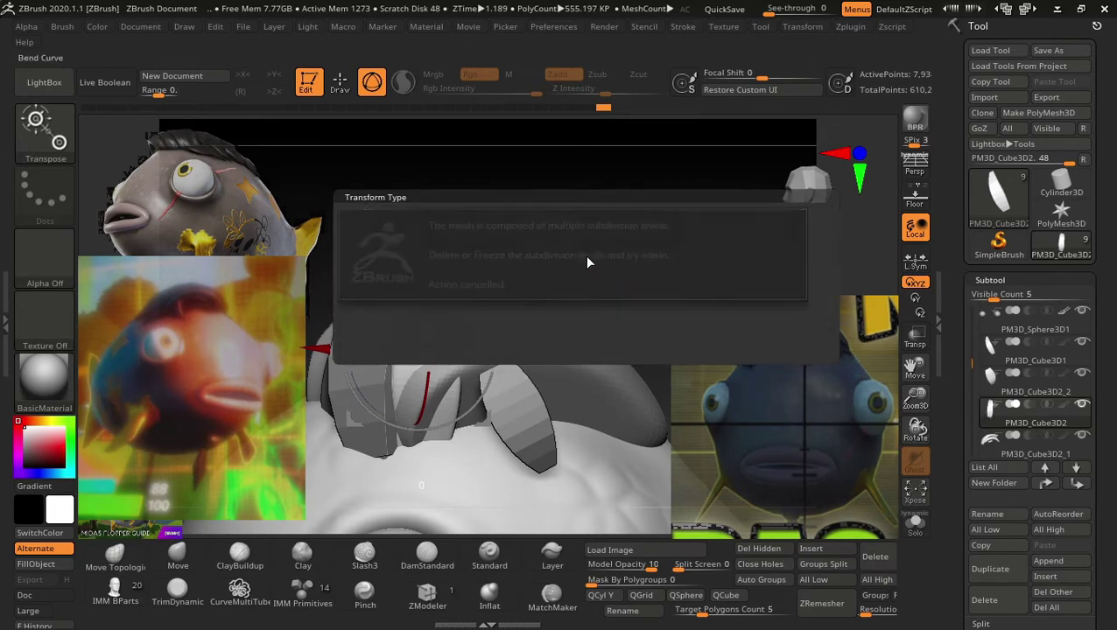
mouse_move(626, 164)
right_down()
mouse_move(626, 246)
mouse_move(484, 291)
right_up()
drag(394, 299, 421, 293)
drag(459, 361, 436, 368)
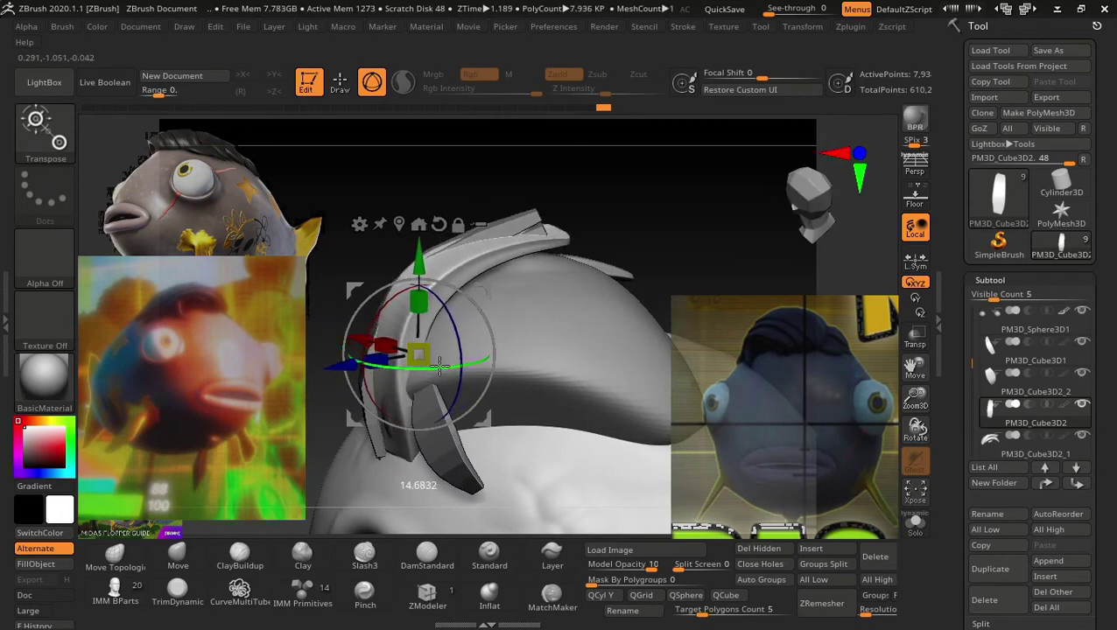
Pull and smooth the curved band's top and left edge, then select the small side plate PM3D_Cube3D2_2.
key(q)
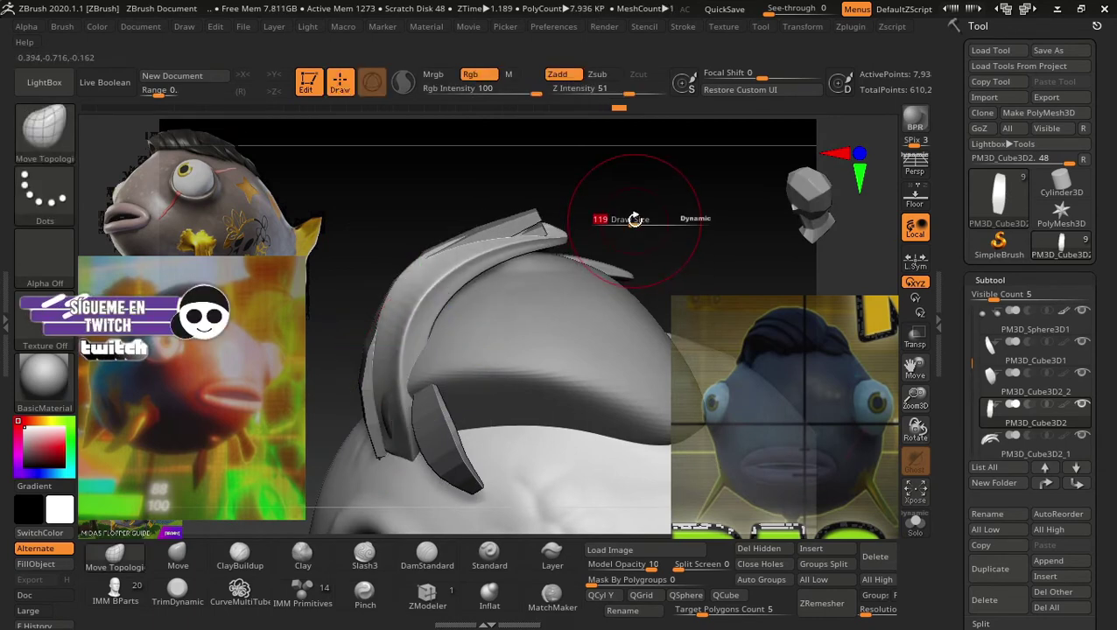
drag(419, 269, 477, 263)
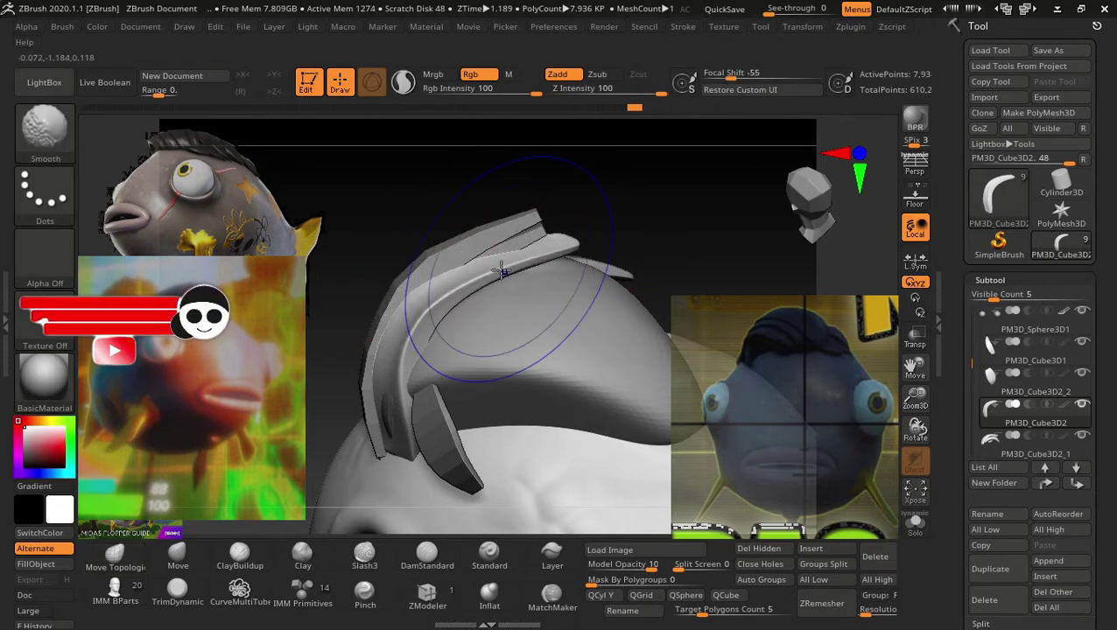
mouse_move(547, 263)
shift+mouse_down()
mouse_move(398, 438)
mouse_move(390, 471)
shift+mouse_up()
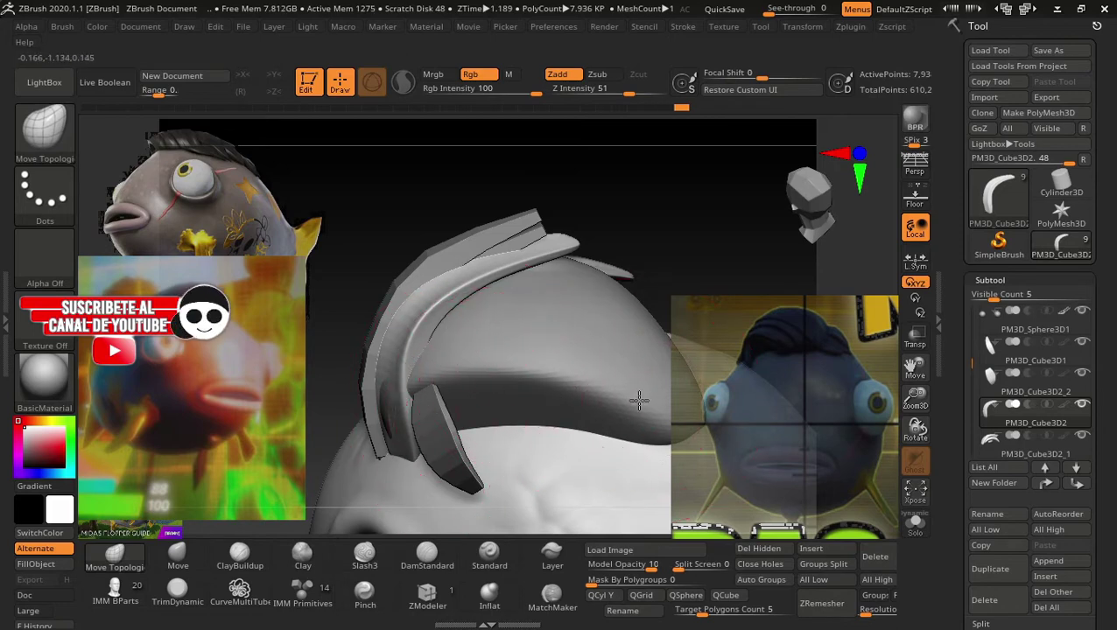
alt+click(409, 408)
shift+drag(408, 408, 391, 403)
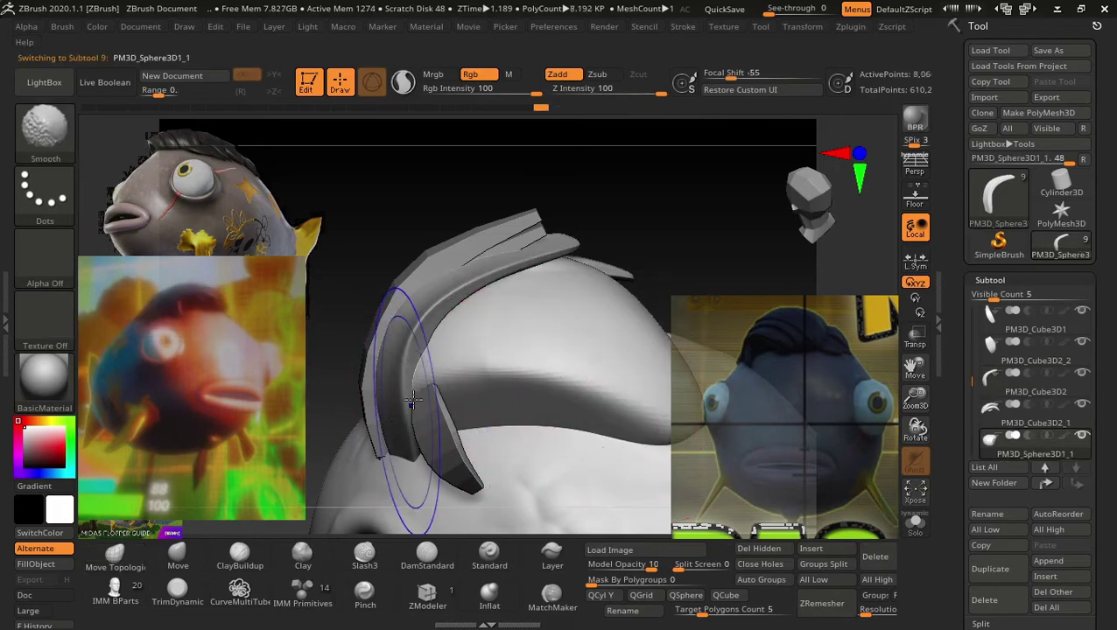
mouse_move(608, 221)
mouse_down()
mouse_move(600, 239)
mouse_move(588, 217)
mouse_move(616, 304)
mouse_move(589, 295)
mouse_move(619, 262)
mouse_move(633, 303)
mouse_move(603, 312)
mouse_move(596, 271)
mouse_move(619, 294)
mouse_move(661, 286)
mouse_move(621, 321)
mouse_up()
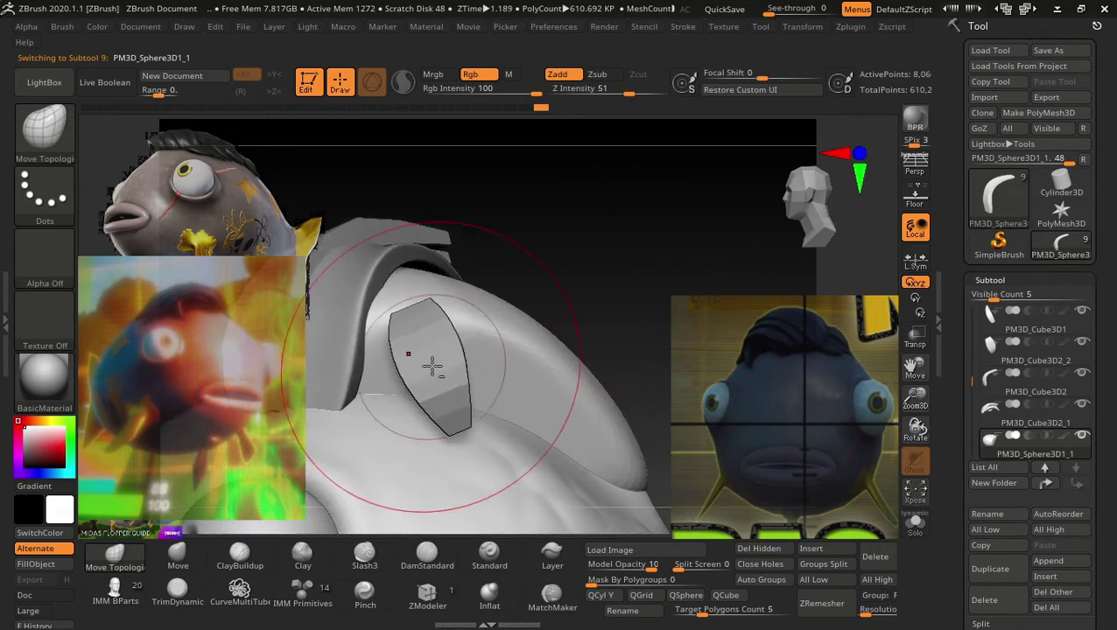
alt+click(442, 394)
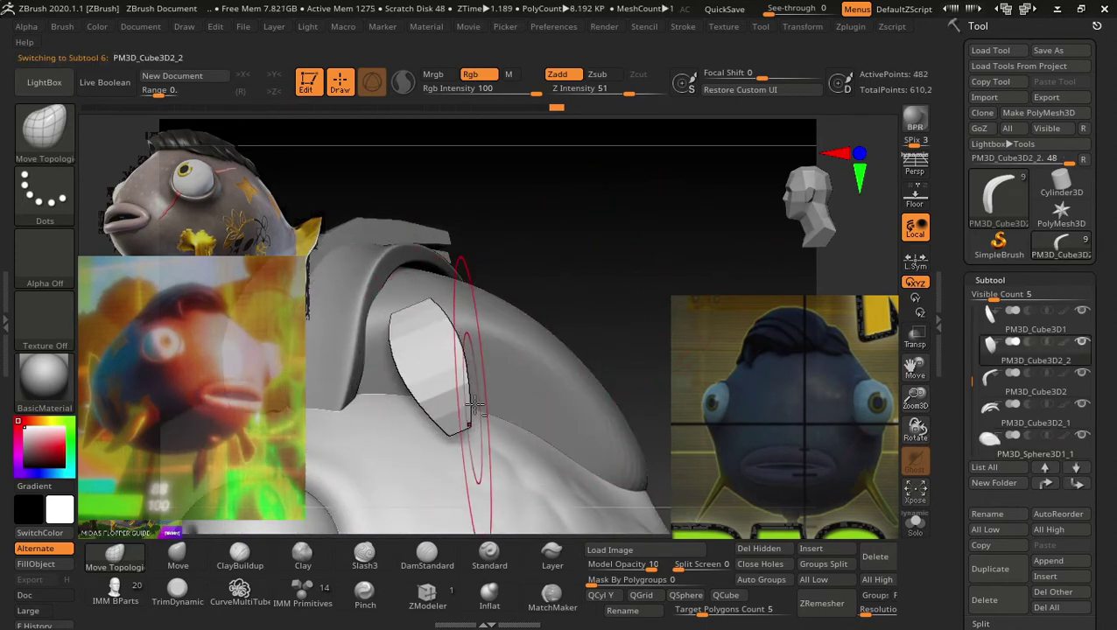
Switch the side plate's gizmo from Bend Curve to the plain Gizmo 3D.
key(s)
key(w)
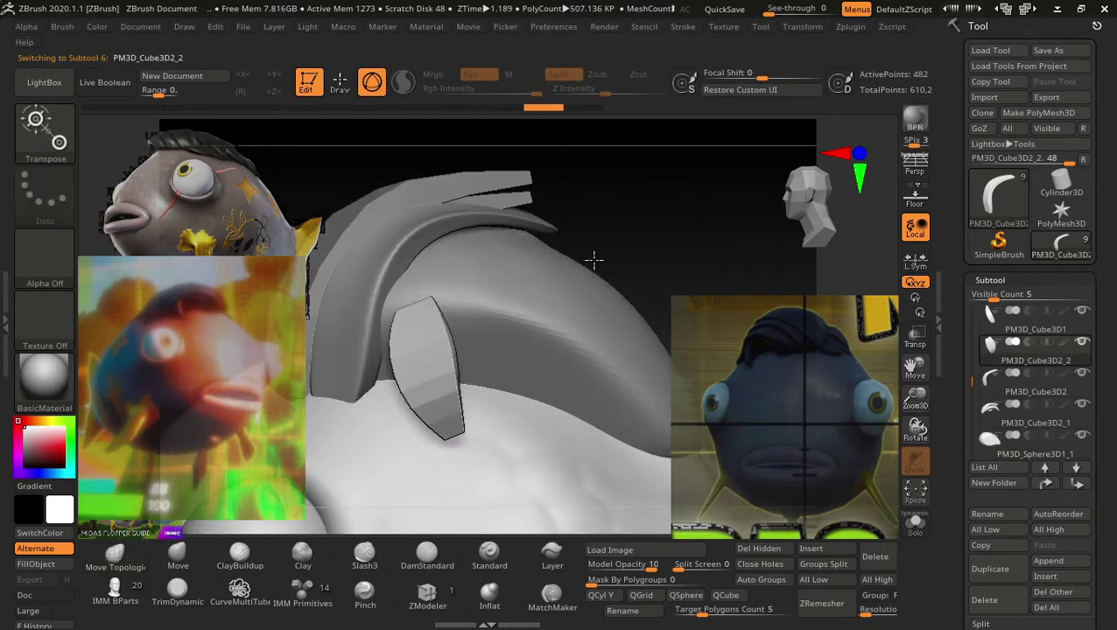
key(w)
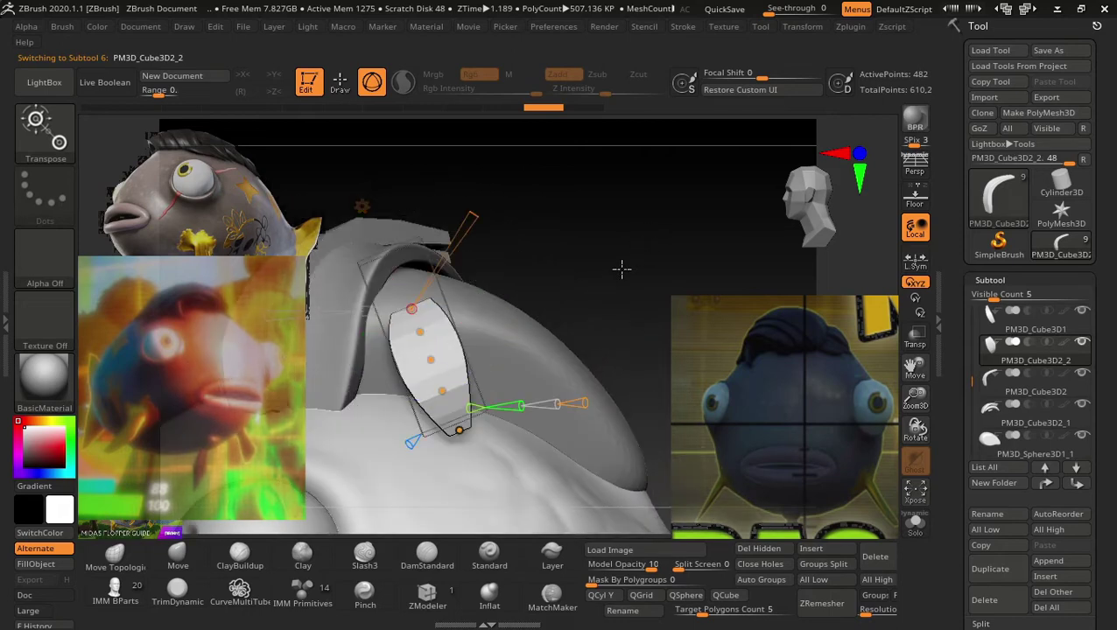
key(q)
key(w)
click(363, 205)
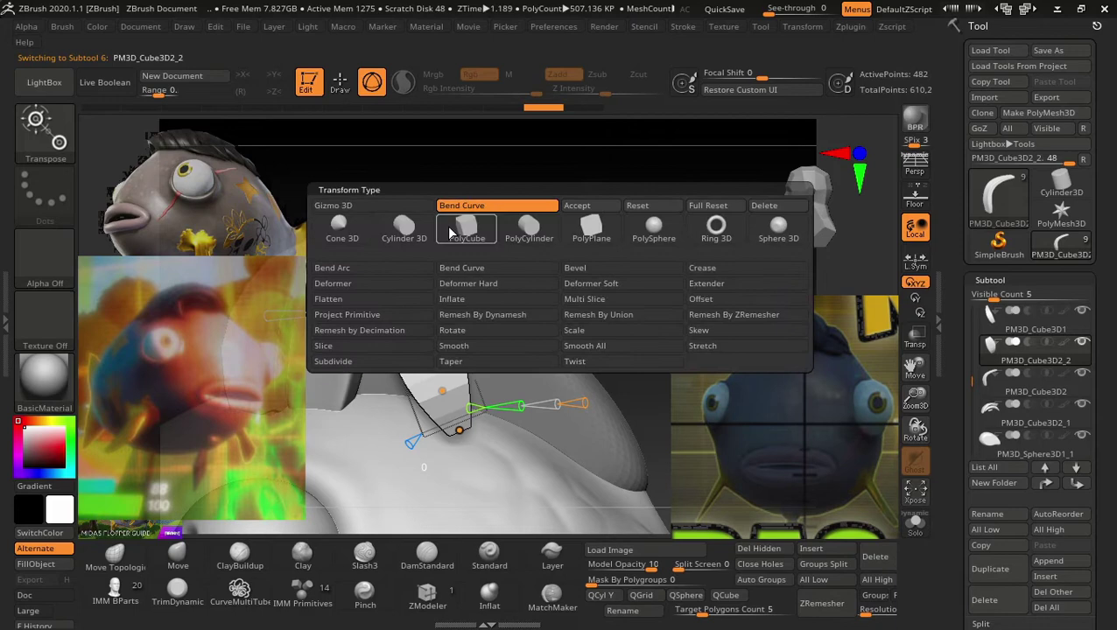
click(405, 204)
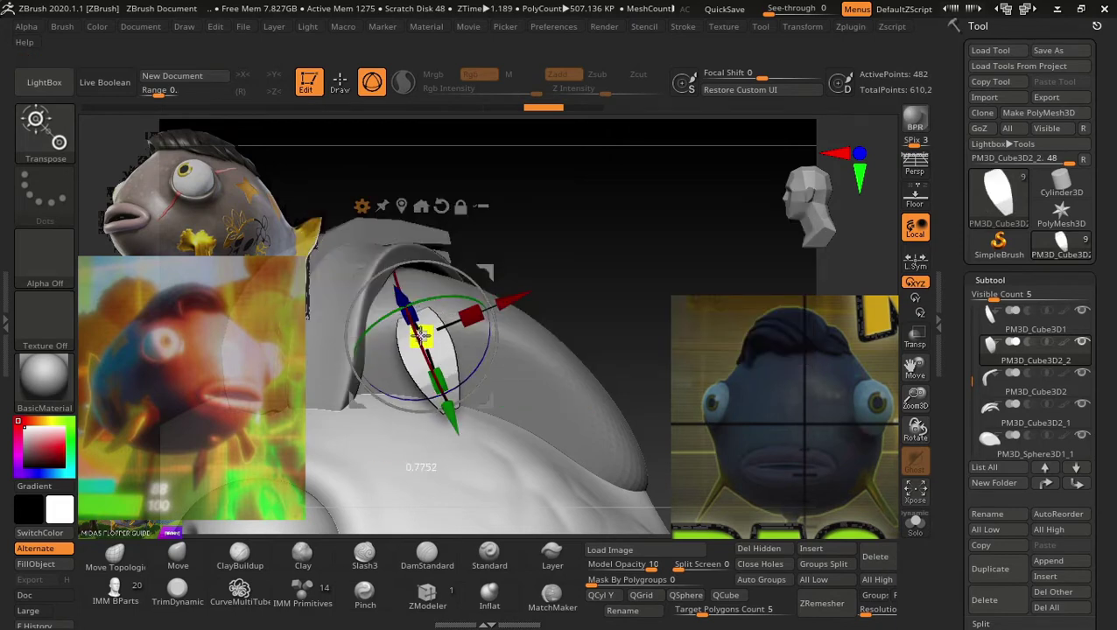
Tilt the side plate diagonally, nudge it in depth, and turn on Polyframe with Shift+F.
mouse_move(482, 283)
mouse_down()
mouse_move(489, 268)
mouse_move(458, 321)
mouse_up()
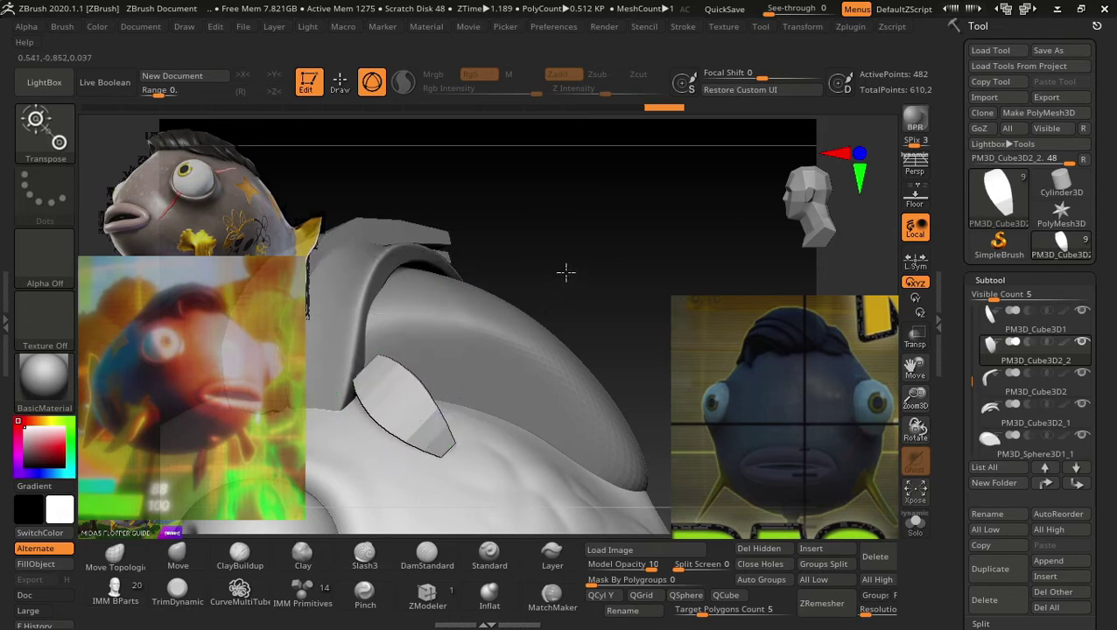
drag(536, 315, 605, 297)
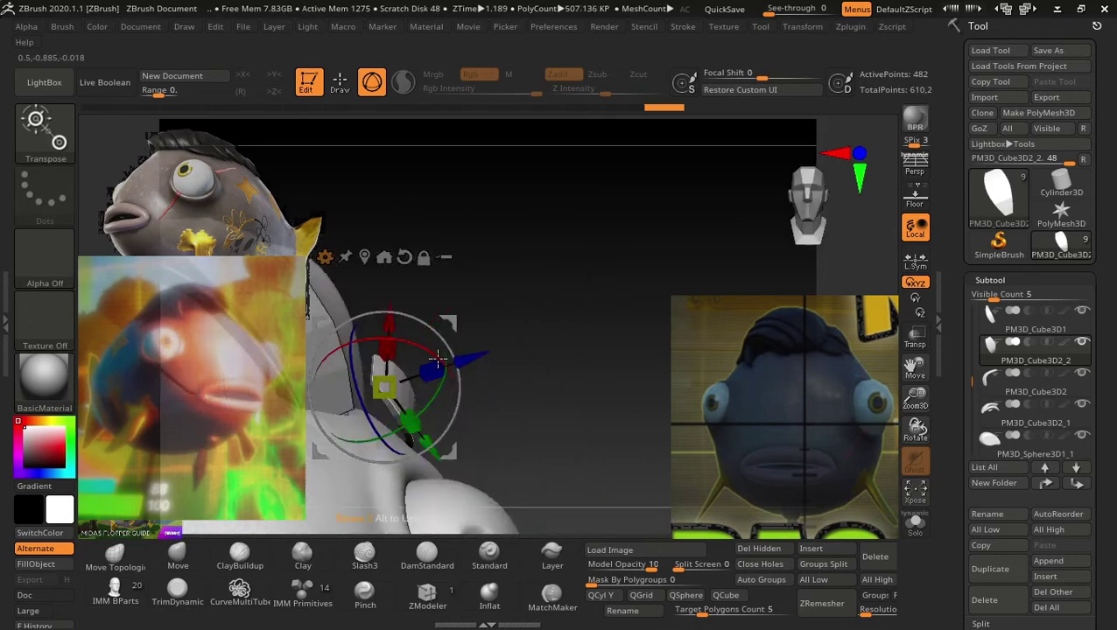
drag(438, 359, 462, 366)
key(q)
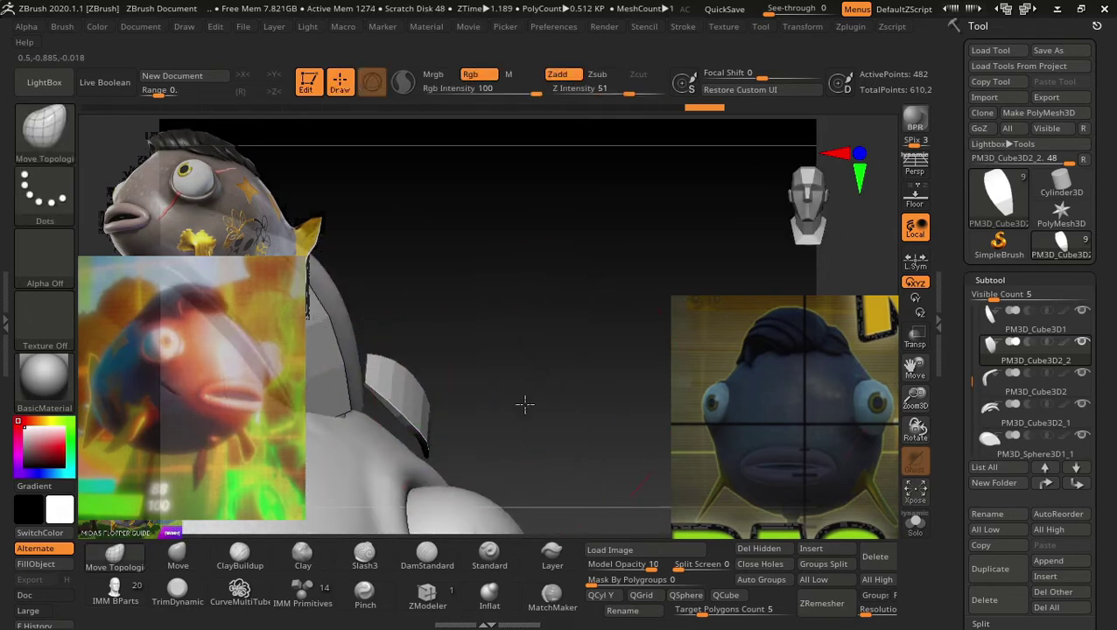
mouse_move(526, 403)
mouse_down()
mouse_move(553, 395)
mouse_move(544, 375)
mouse_move(582, 341)
mouse_move(603, 267)
mouse_move(594, 326)
mouse_up()
key(shift+f)
Switch the side plate PM3D_Cube3D2_2 to ZModeler and undo the stray edit.
key(w)
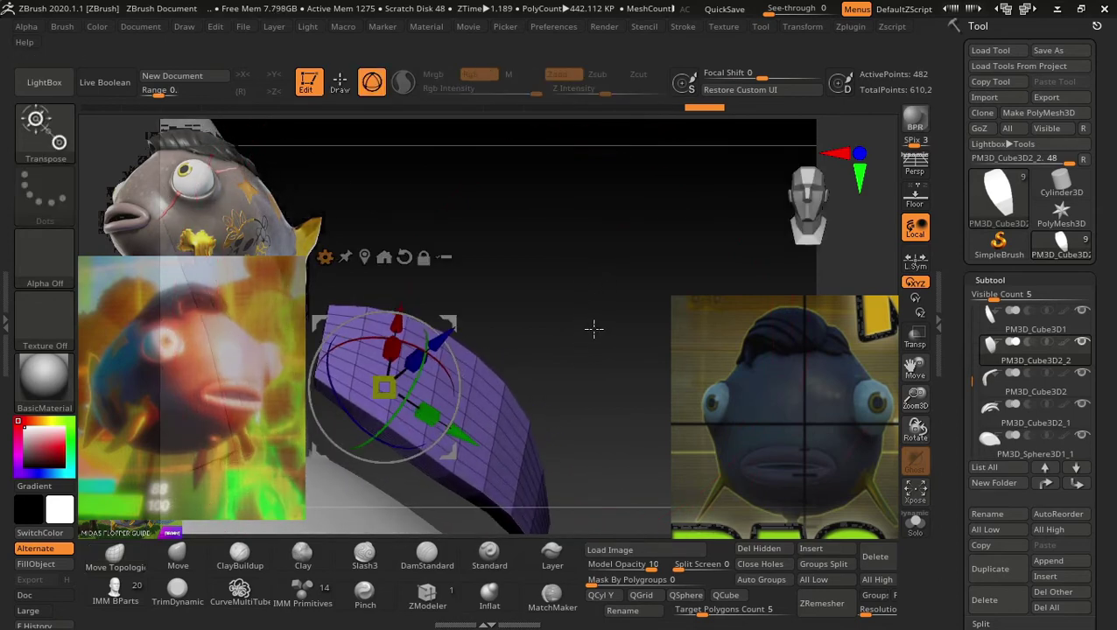
key(q)
click(427, 594)
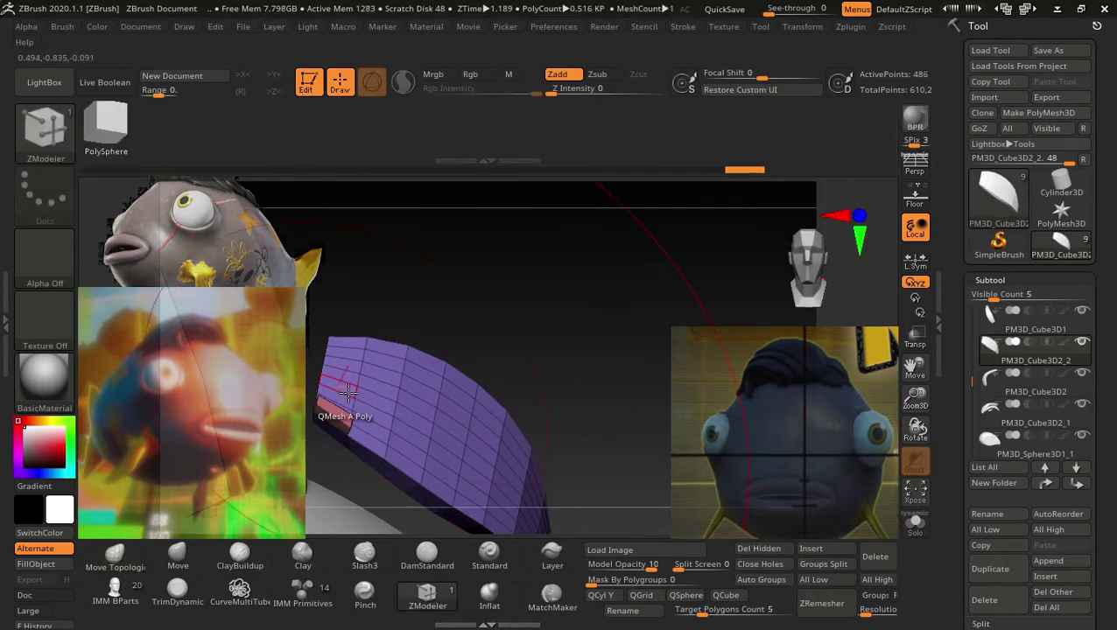
key(ctrl+z)
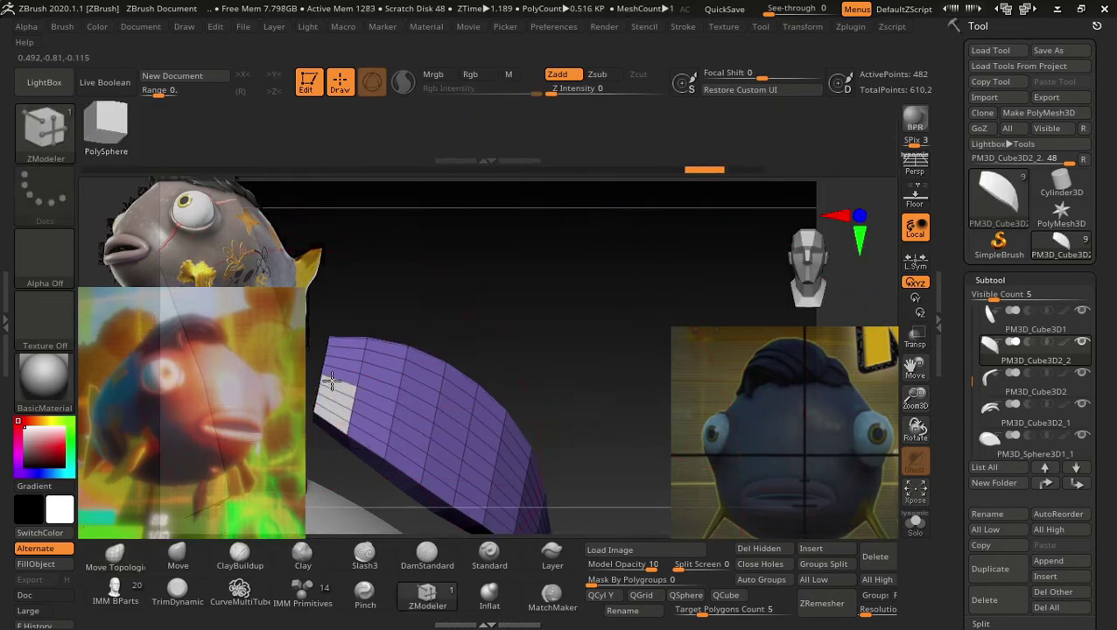
drag(356, 347, 360, 432)
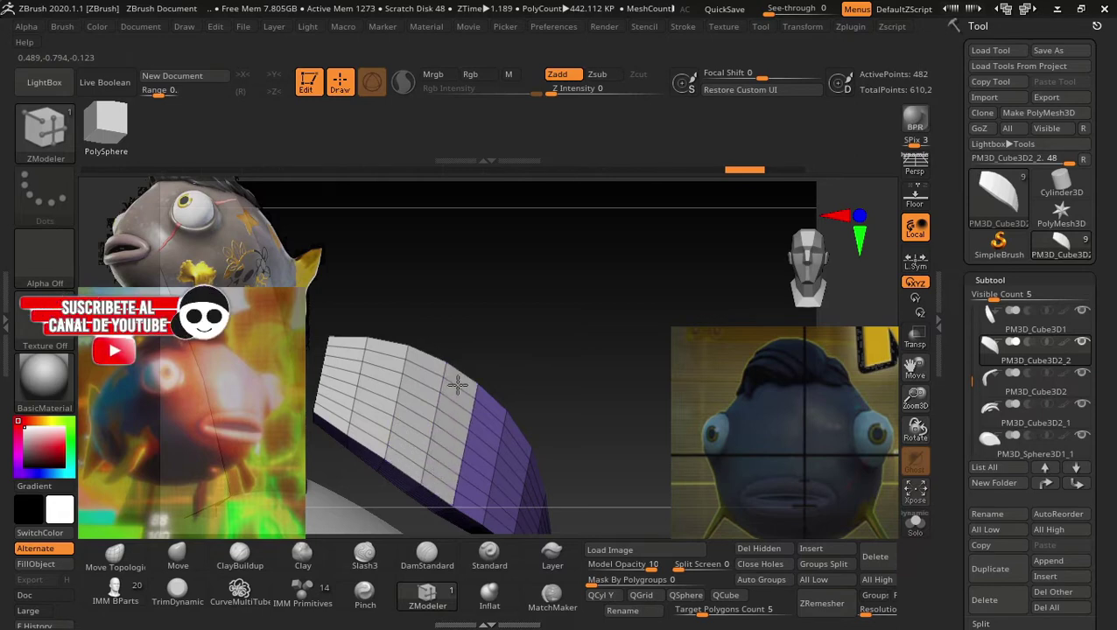
Insert an edge loop across the plate's purple side, giving it 514 points.
mouse_move(583, 378)
mouse_down()
mouse_move(548, 320)
mouse_move(558, 312)
mouse_up()
scroll(558, 311, up, 3)
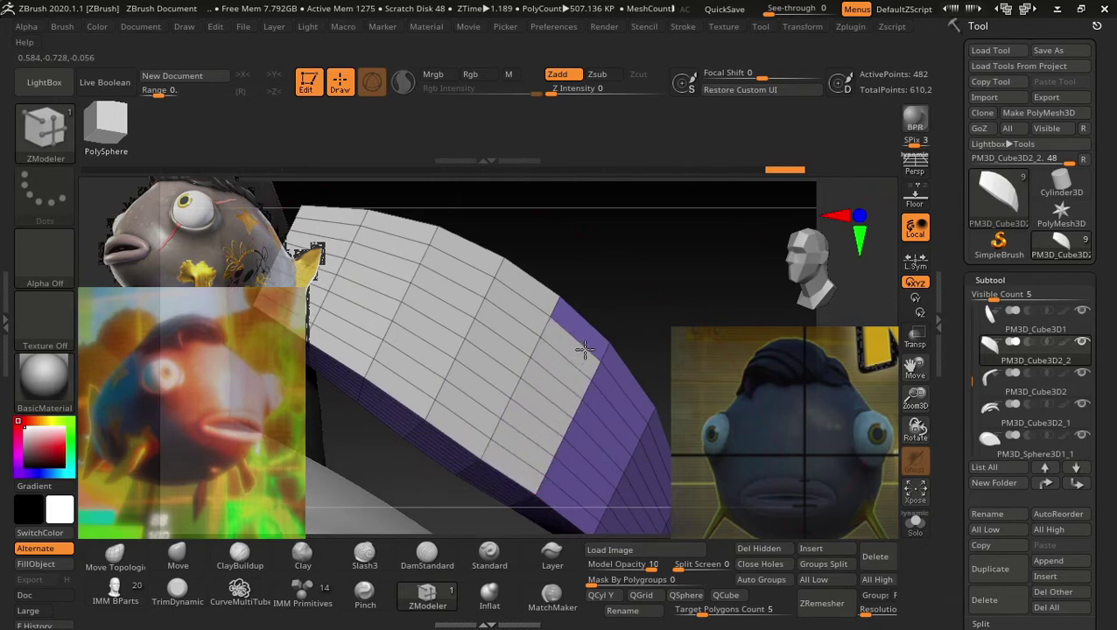
mouse_move(621, 300)
mouse_down()
mouse_move(561, 242)
mouse_move(598, 274)
mouse_move(553, 249)
mouse_up()
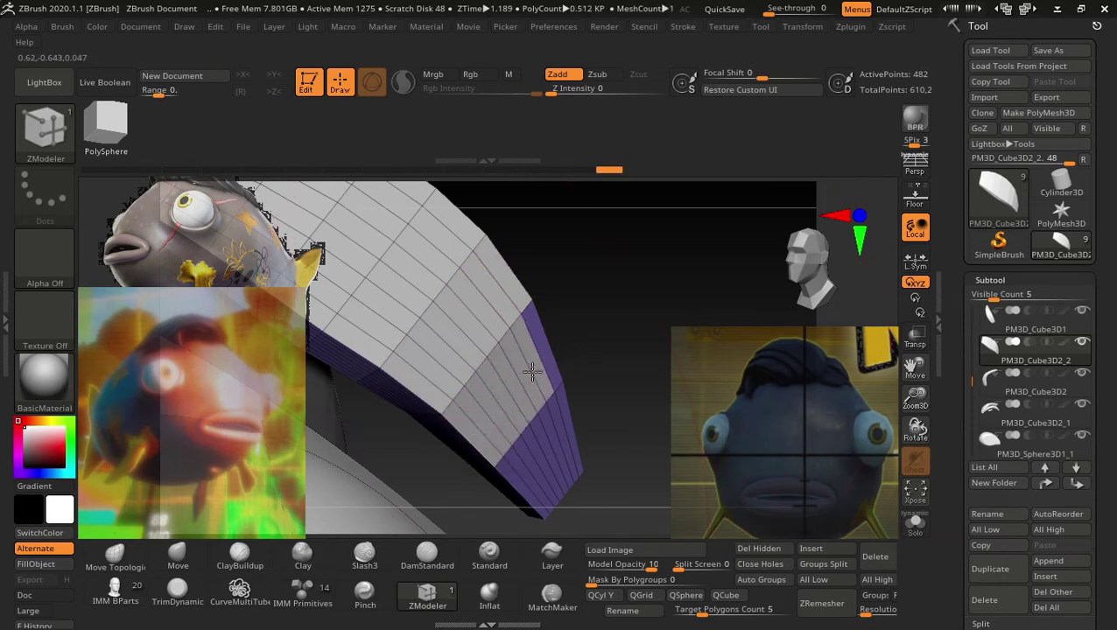
mouse_move(617, 361)
mouse_down()
mouse_move(575, 316)
mouse_move(581, 388)
mouse_up()
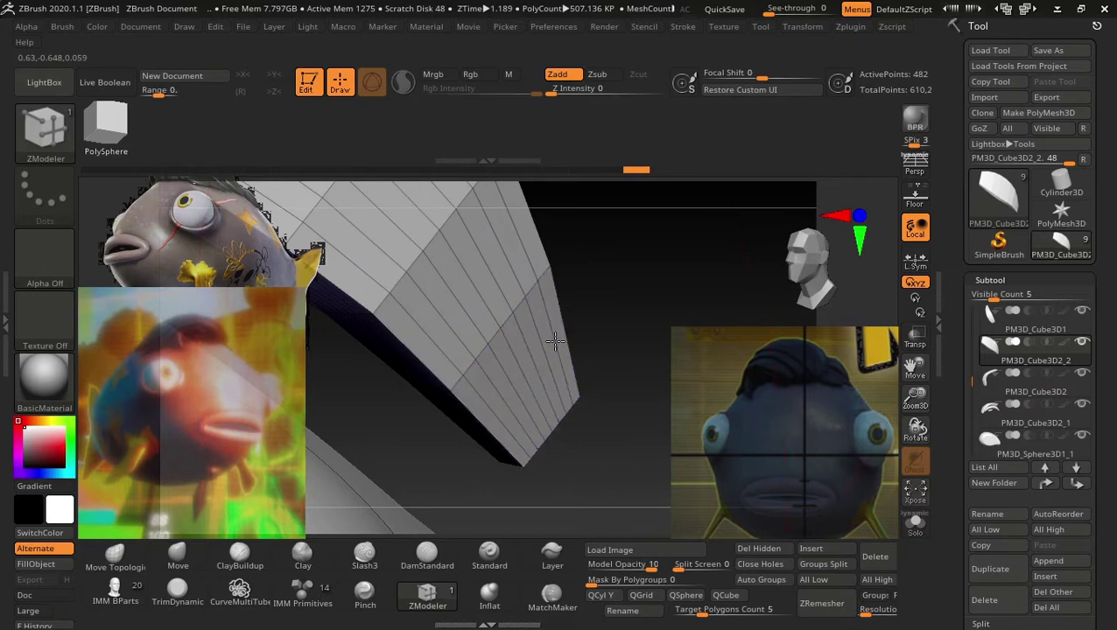
mouse_move(598, 306)
mouse_down()
mouse_move(617, 394)
mouse_move(618, 239)
mouse_move(623, 327)
mouse_move(526, 350)
mouse_move(488, 325)
mouse_move(507, 295)
mouse_up()
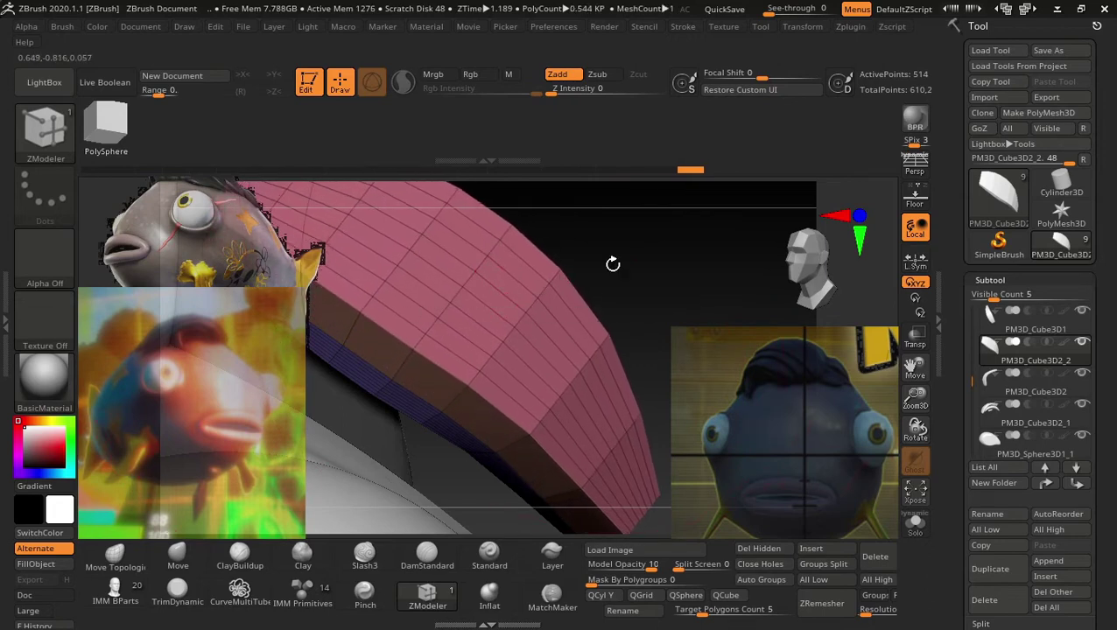
mouse_move(613, 263)
mouse_down()
mouse_move(648, 244)
mouse_move(666, 357)
mouse_move(504, 366)
mouse_move(668, 379)
mouse_move(609, 383)
mouse_up()
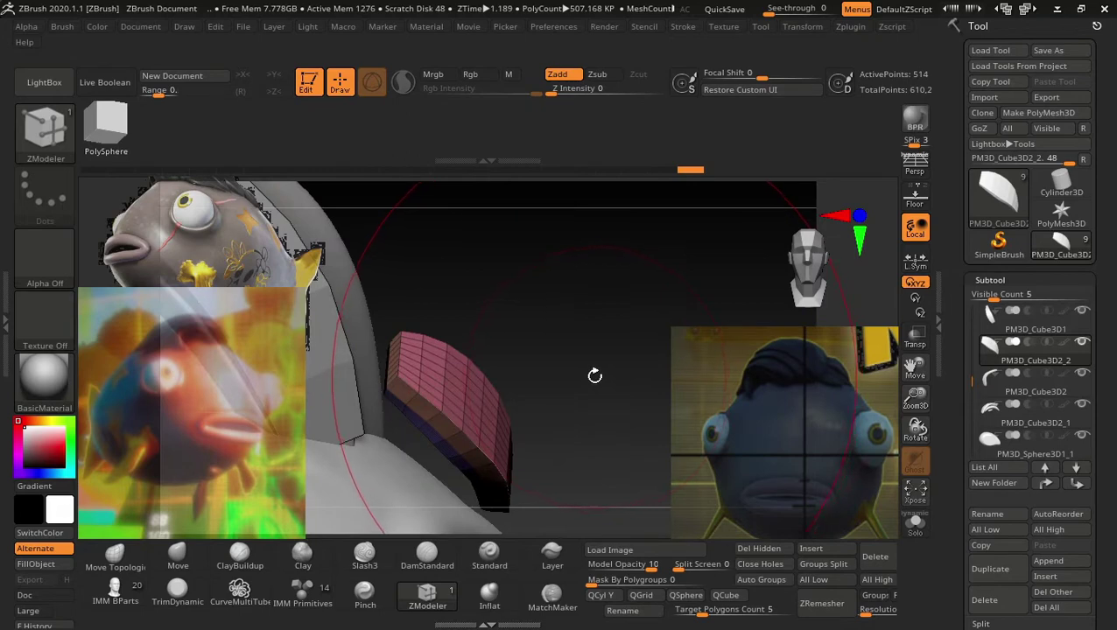
mouse_move(599, 378)
mouse_down()
mouse_move(568, 348)
mouse_move(555, 386)
mouse_move(589, 399)
mouse_move(567, 430)
mouse_move(588, 396)
mouse_move(590, 338)
mouse_up()
Move the small grey plate down its vertical axis so it tilts against the head.
key(w)
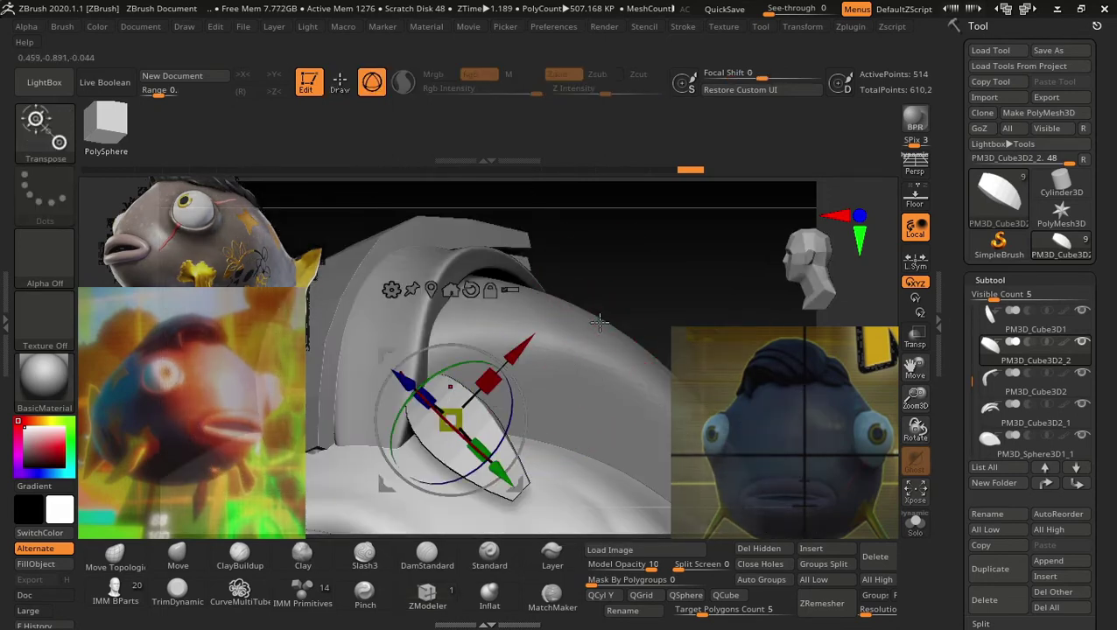
drag(618, 282, 516, 390)
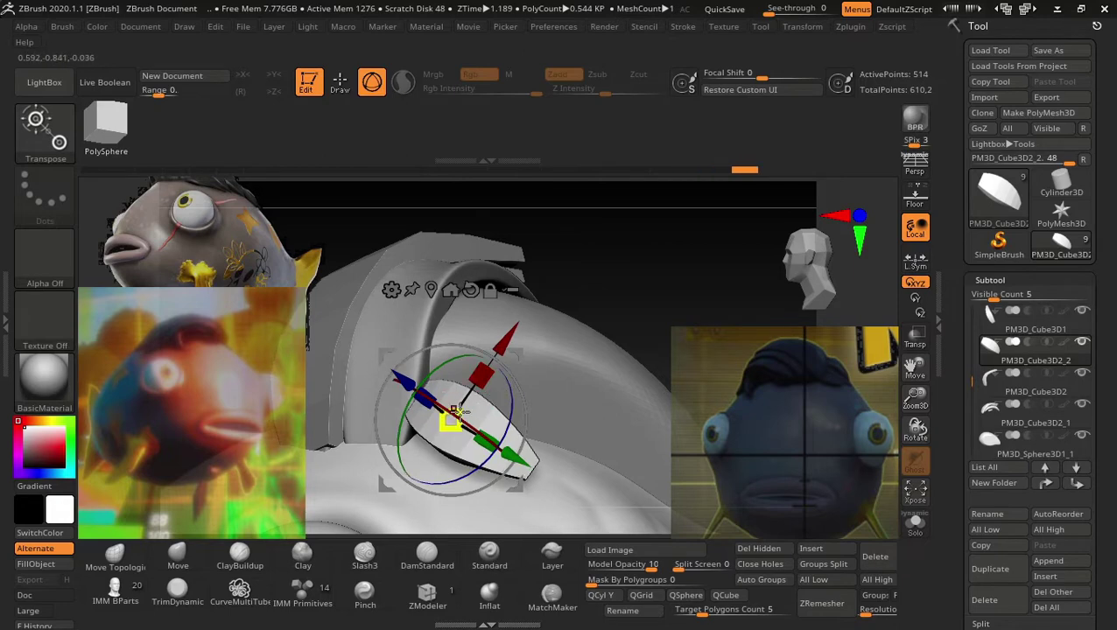
mouse_move(462, 410)
mouse_down()
mouse_move(591, 282)
mouse_move(533, 336)
mouse_move(565, 367)
mouse_up()
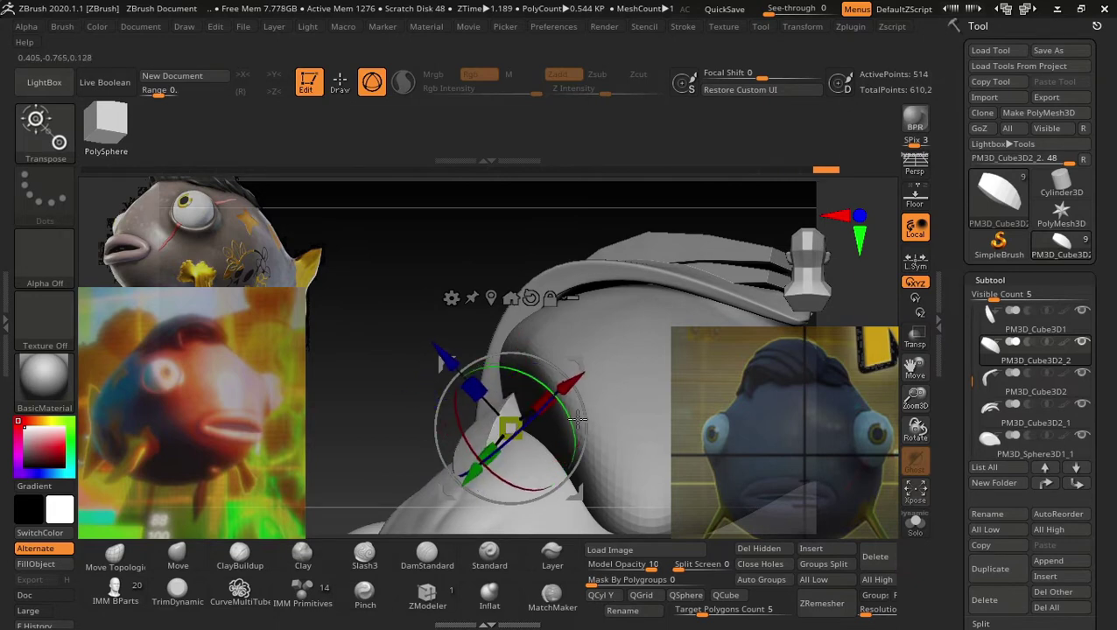
mouse_move(520, 376)
mouse_down()
mouse_move(417, 344)
mouse_move(641, 184)
mouse_move(605, 236)
mouse_move(653, 269)
mouse_move(643, 302)
mouse_move(570, 331)
mouse_up()
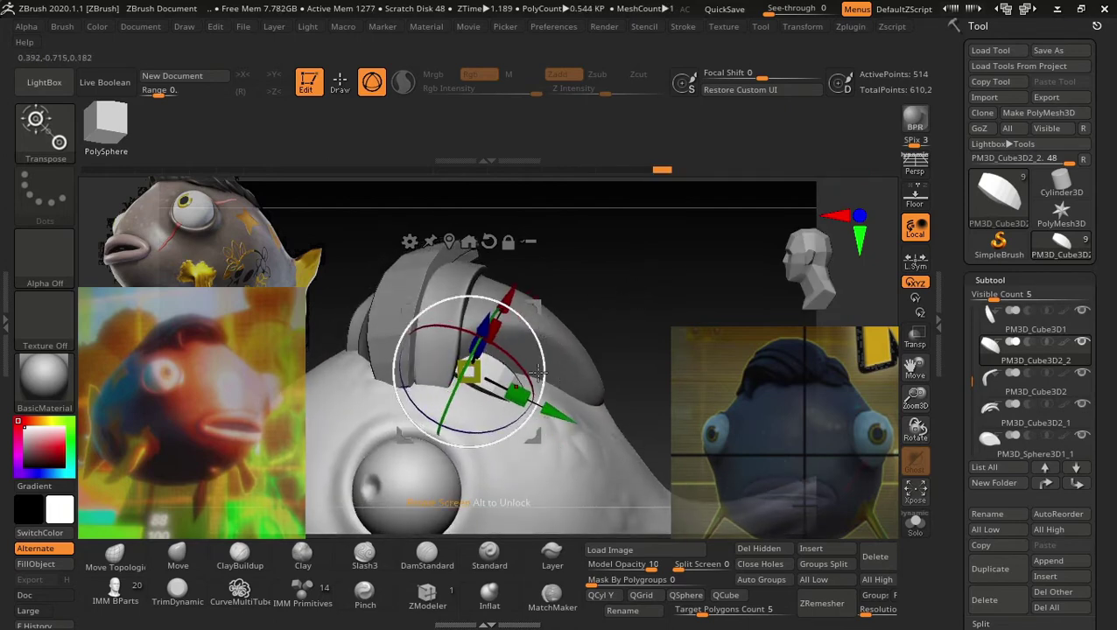
drag(554, 411, 565, 413)
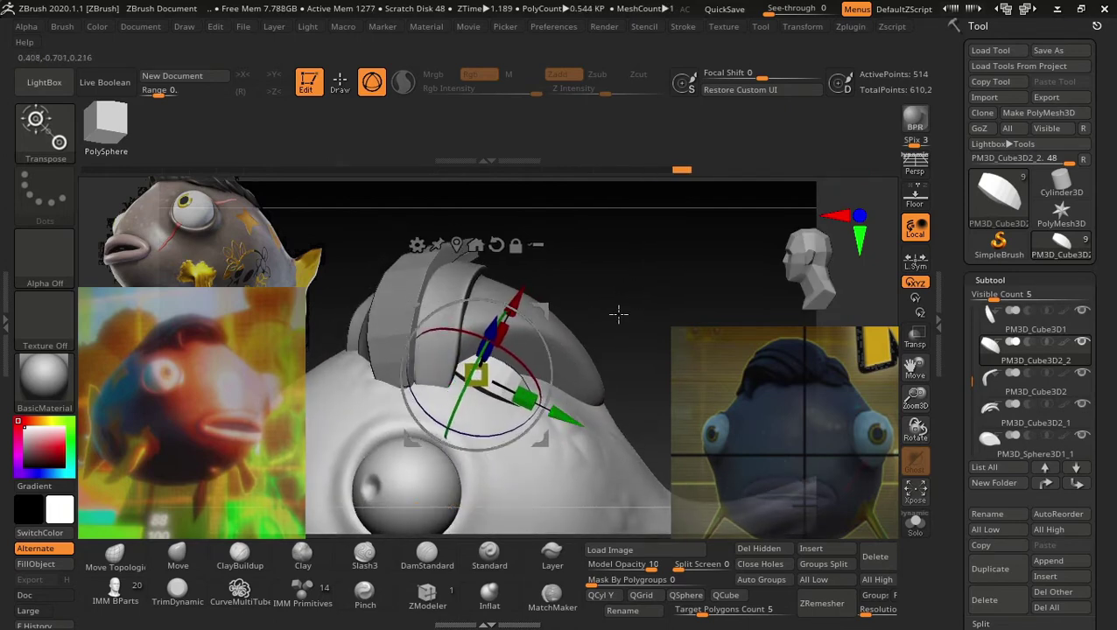
mouse_move(618, 313)
mouse_down()
mouse_move(646, 282)
mouse_move(646, 319)
mouse_move(663, 309)
mouse_move(627, 456)
mouse_up()
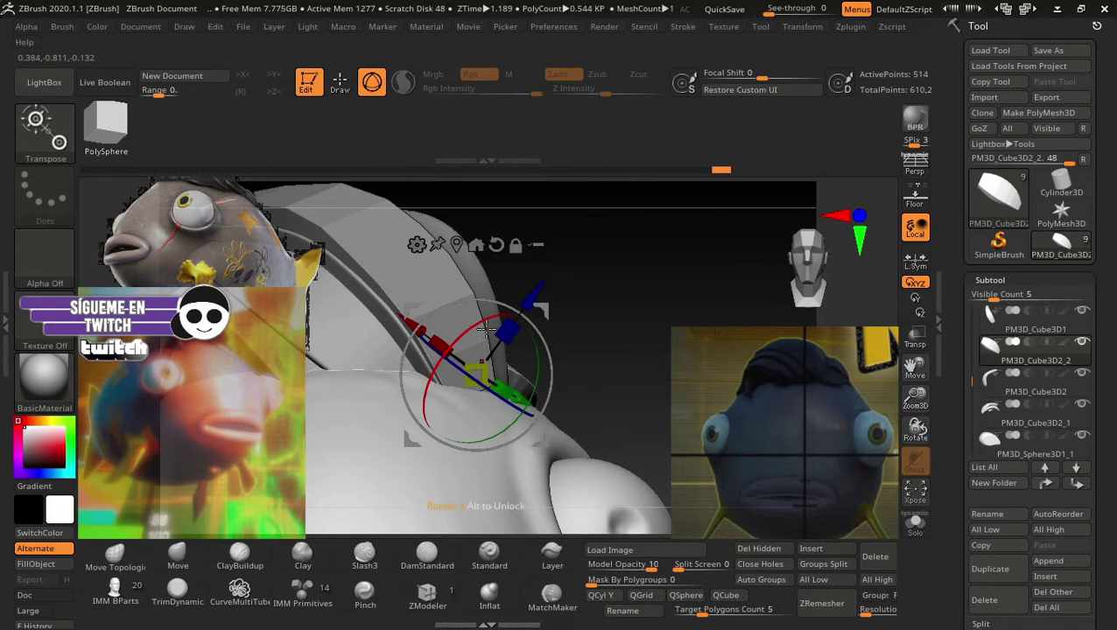
drag(485, 329, 543, 315)
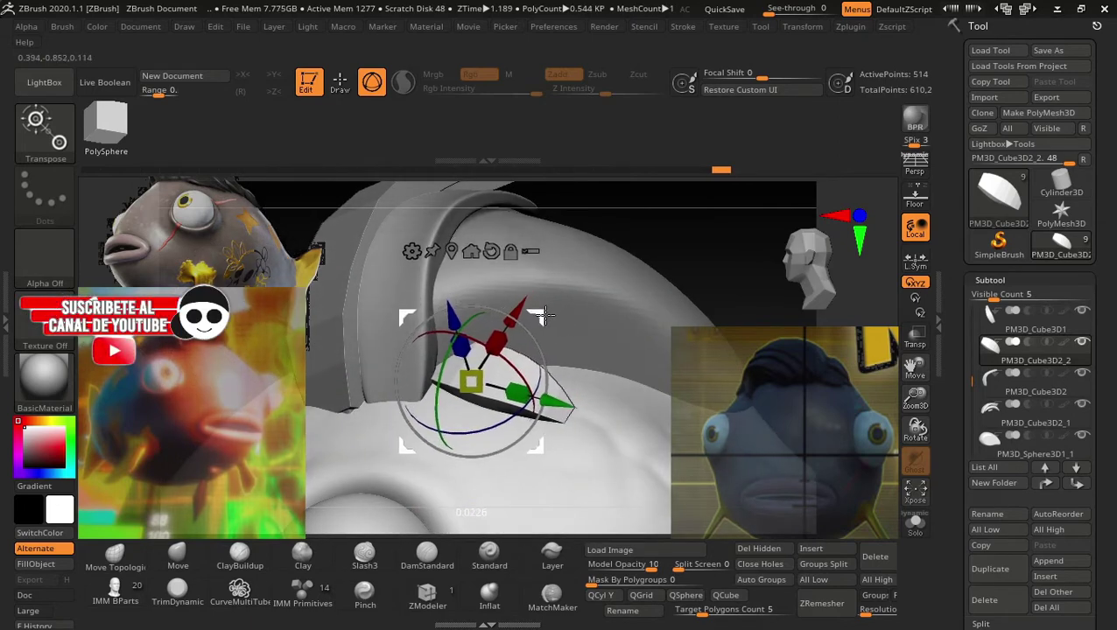
mouse_move(674, 218)
mouse_down()
mouse_move(624, 298)
mouse_move(641, 316)
mouse_move(379, 340)
mouse_up()
key(q)
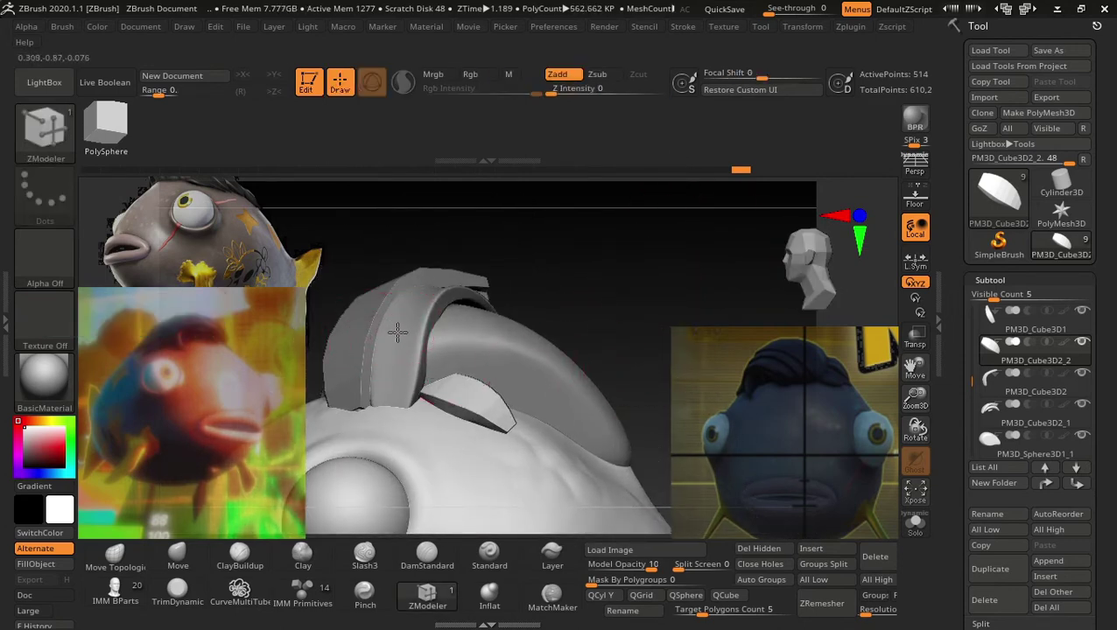
Select the large curved plate PM3D_Cube3D2 and bring up its transform gizmo.
alt+click(398, 331)
drag(571, 274, 595, 347)
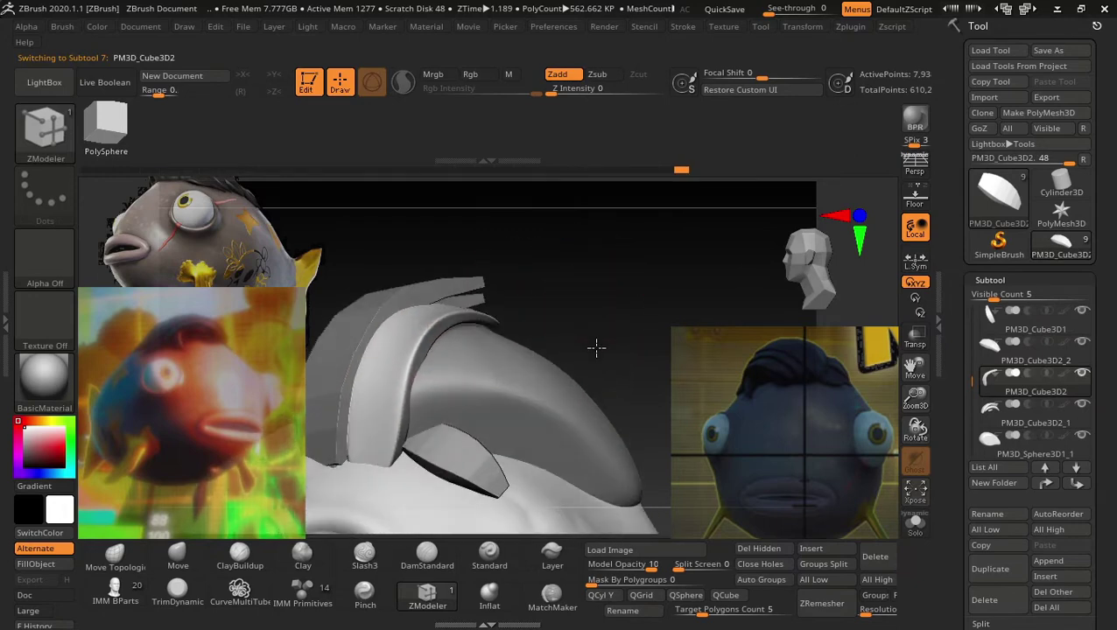
key(w)
drag(624, 330, 523, 352)
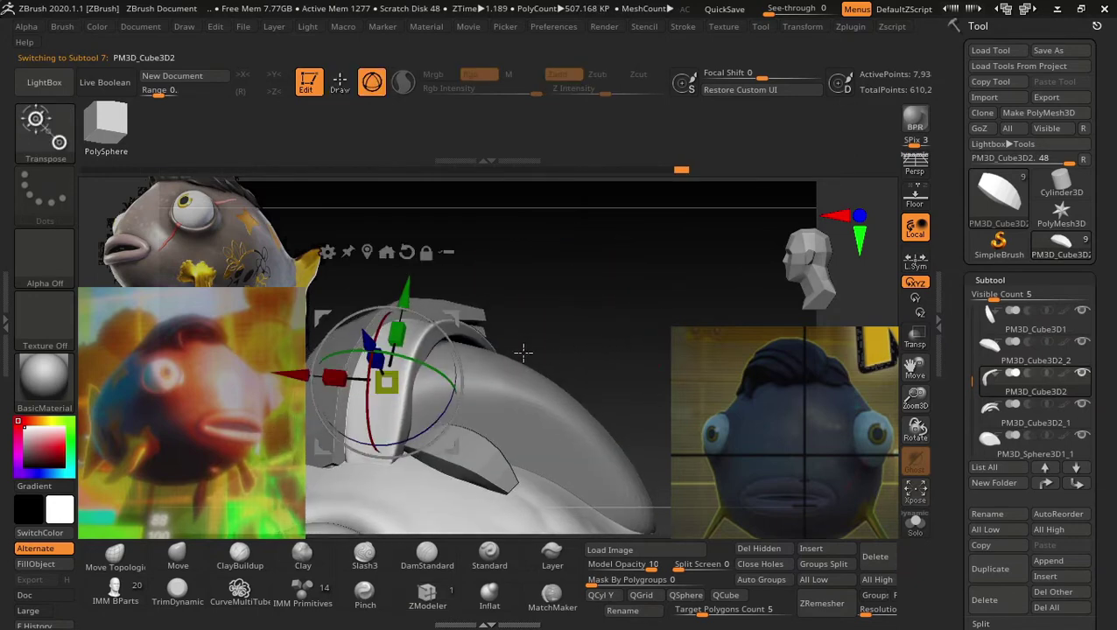
Duplicate PM3D_Cube3D2, then slide the copy and tilt it about 14° and 7.8°.
scroll(1114, 429, down, 3)
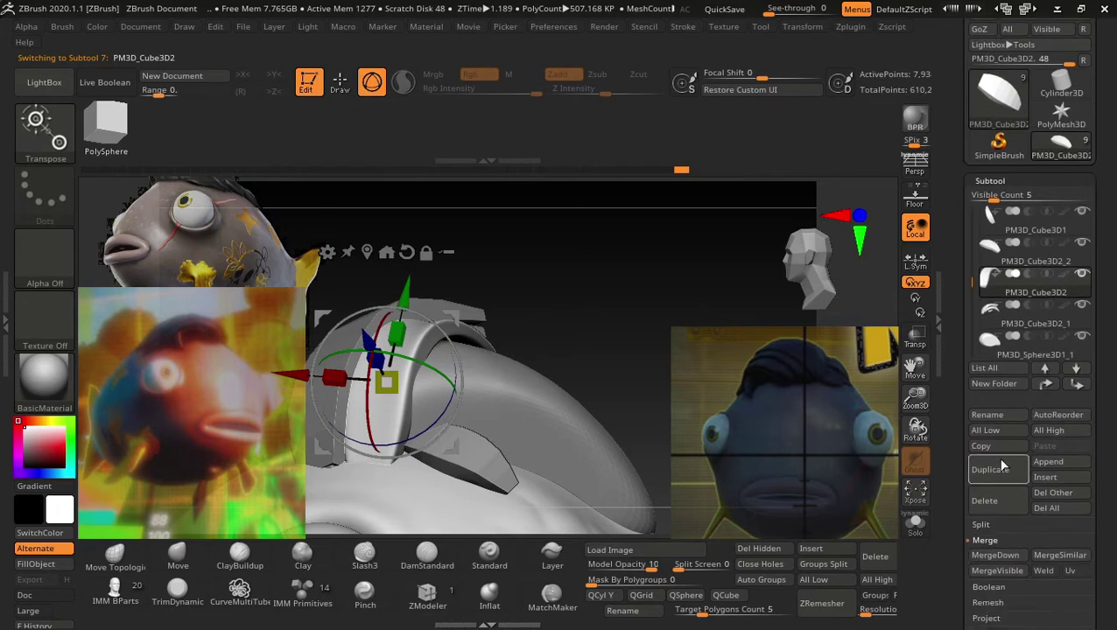
click(990, 469)
drag(340, 367, 371, 354)
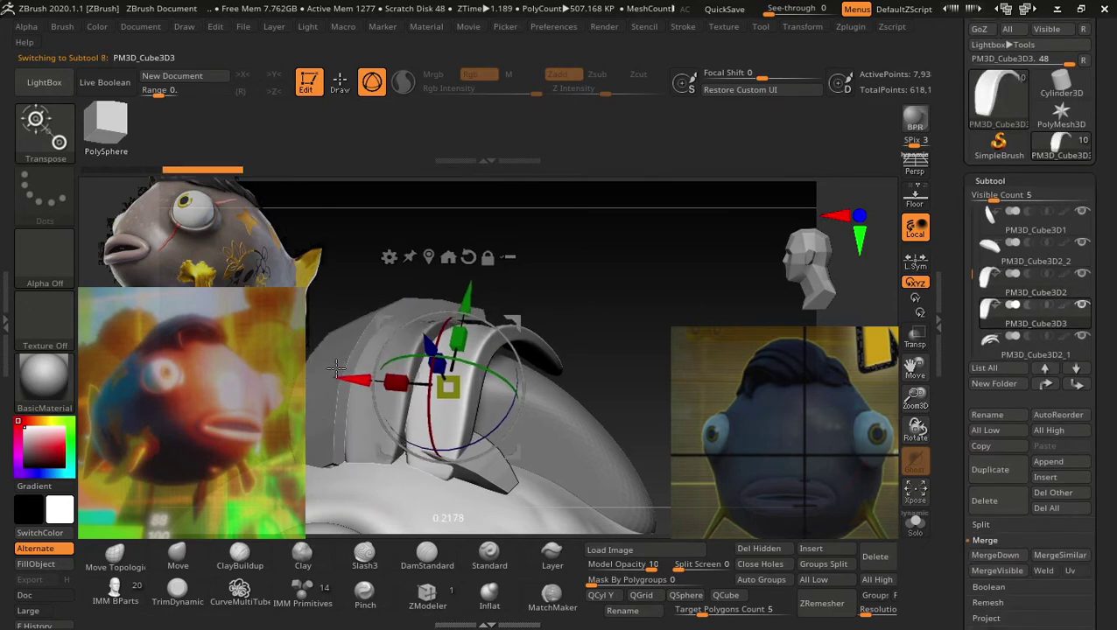
drag(643, 368, 594, 389)
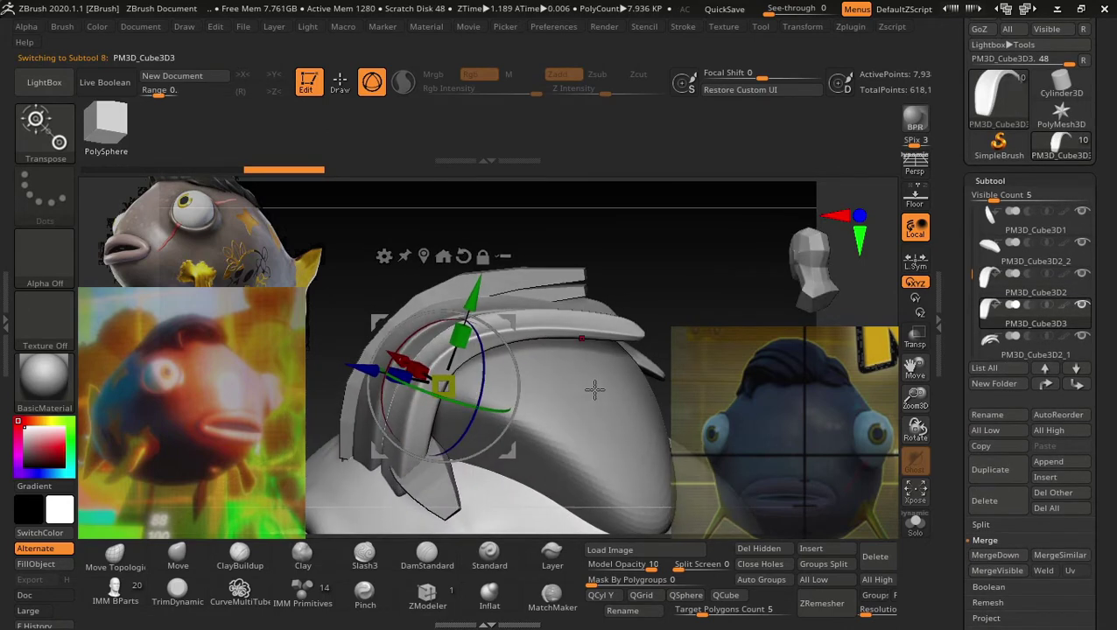
drag(364, 366, 389, 364)
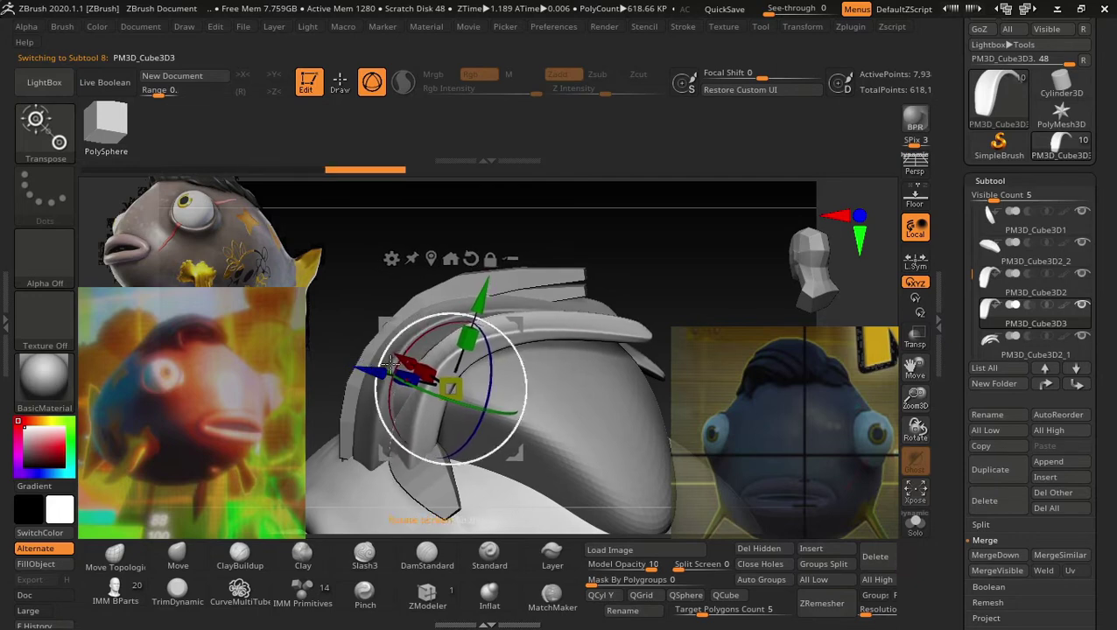
drag(454, 402, 471, 409)
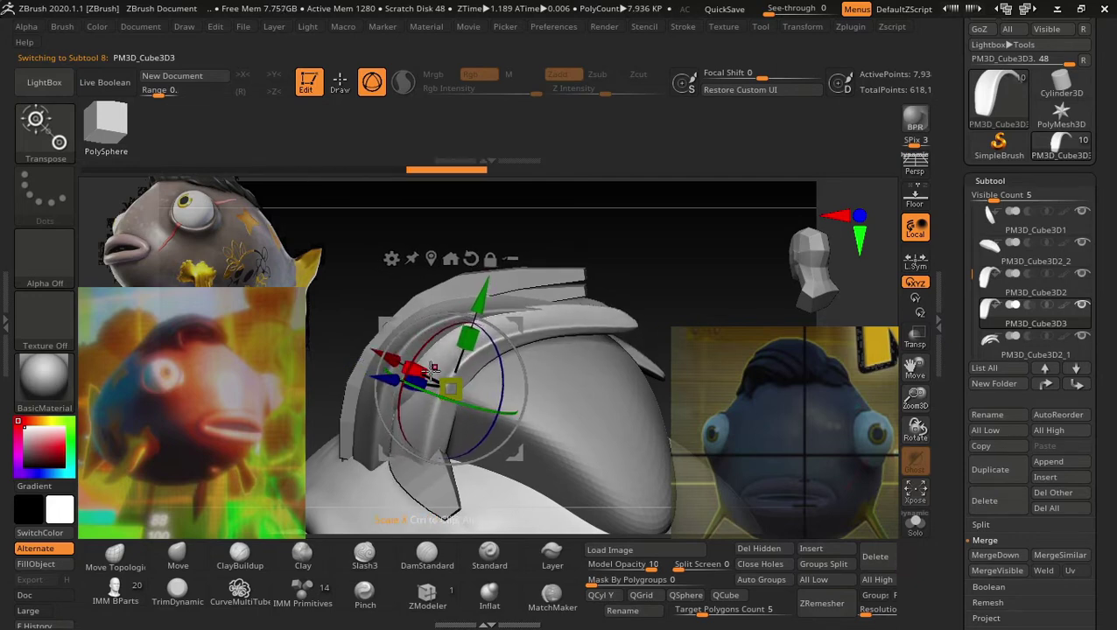
drag(399, 371, 383, 352)
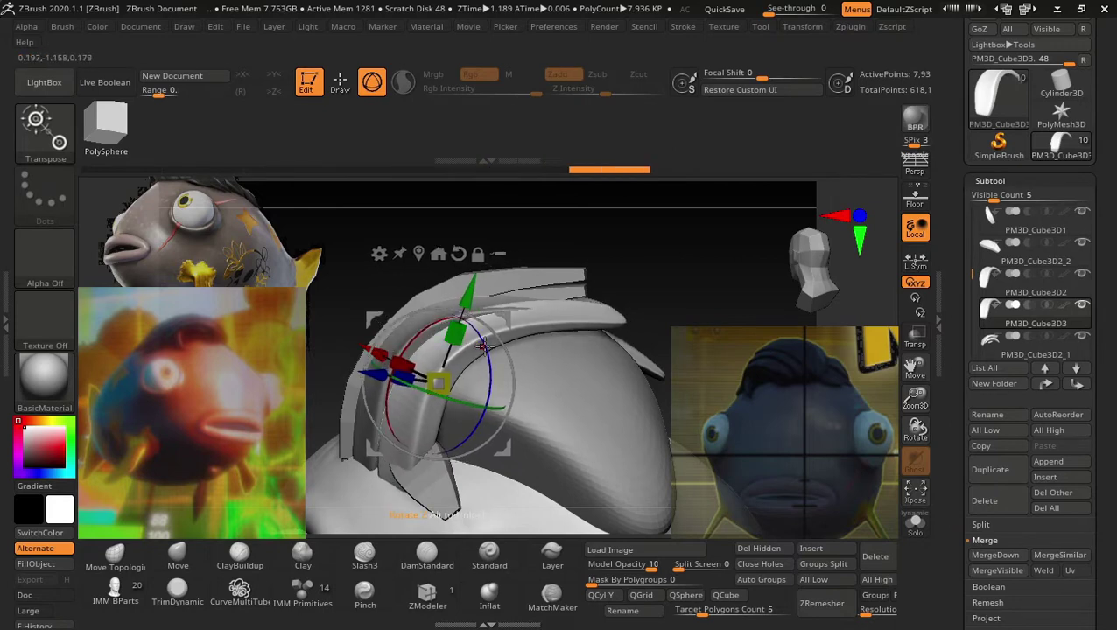
drag(484, 346, 488, 357)
drag(374, 370, 388, 379)
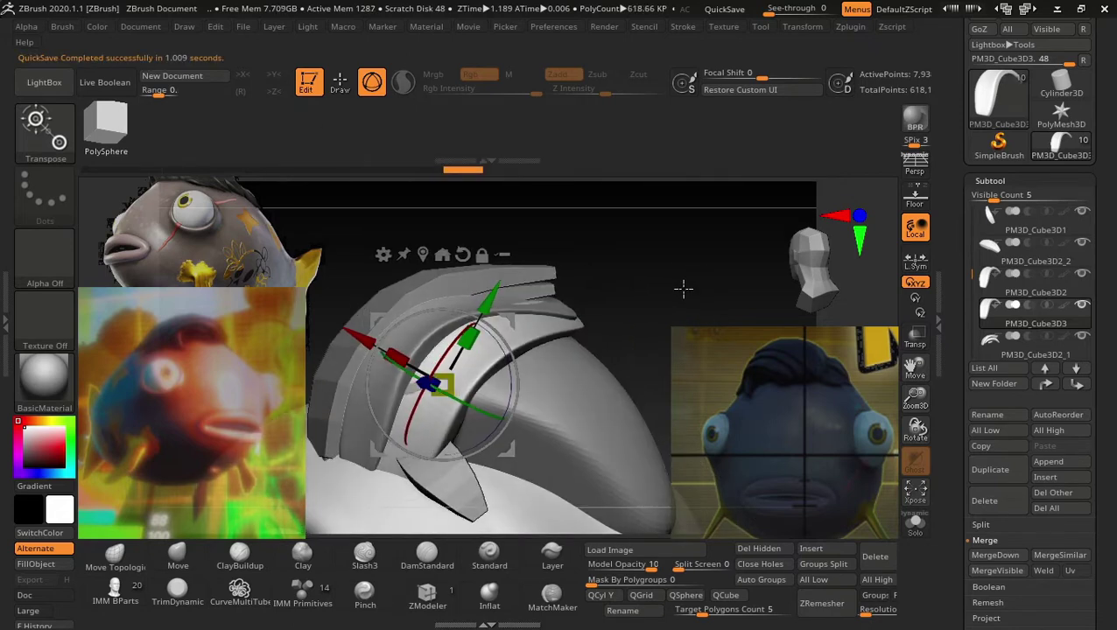
Review the head from the front and top, then make PM3D_Cube3D2_2 active.
key(q)
drag(753, 289, 663, 299)
alt+click(567, 423)
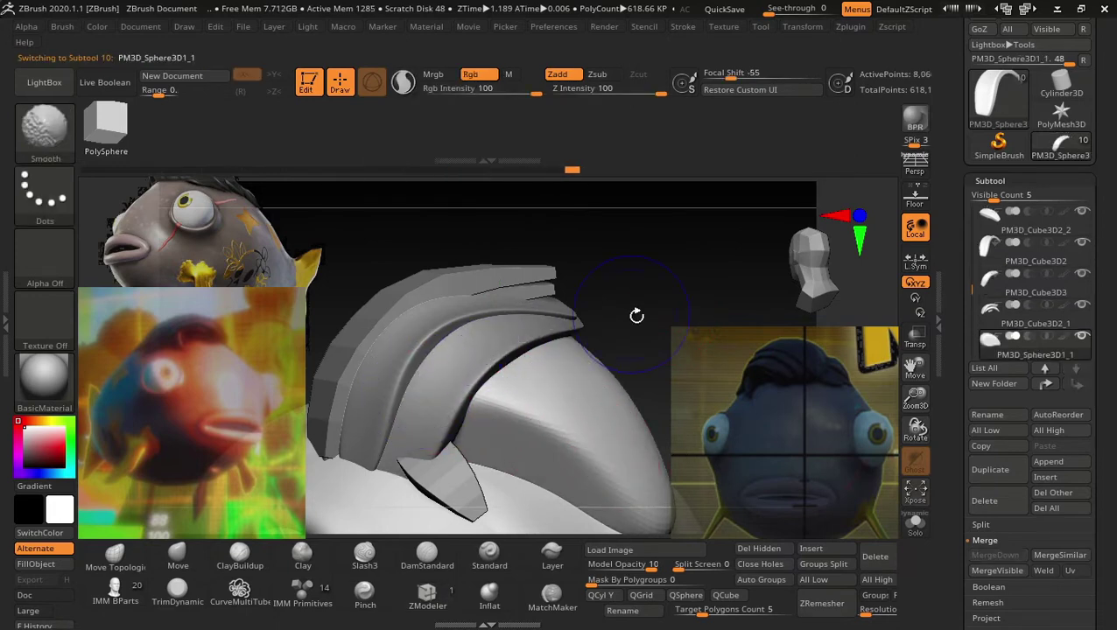
shift+drag(636, 315, 698, 294)
mouse_move(705, 206)
shift+mouse_down()
mouse_move(672, 260)
mouse_move(691, 312)
shift+mouse_up()
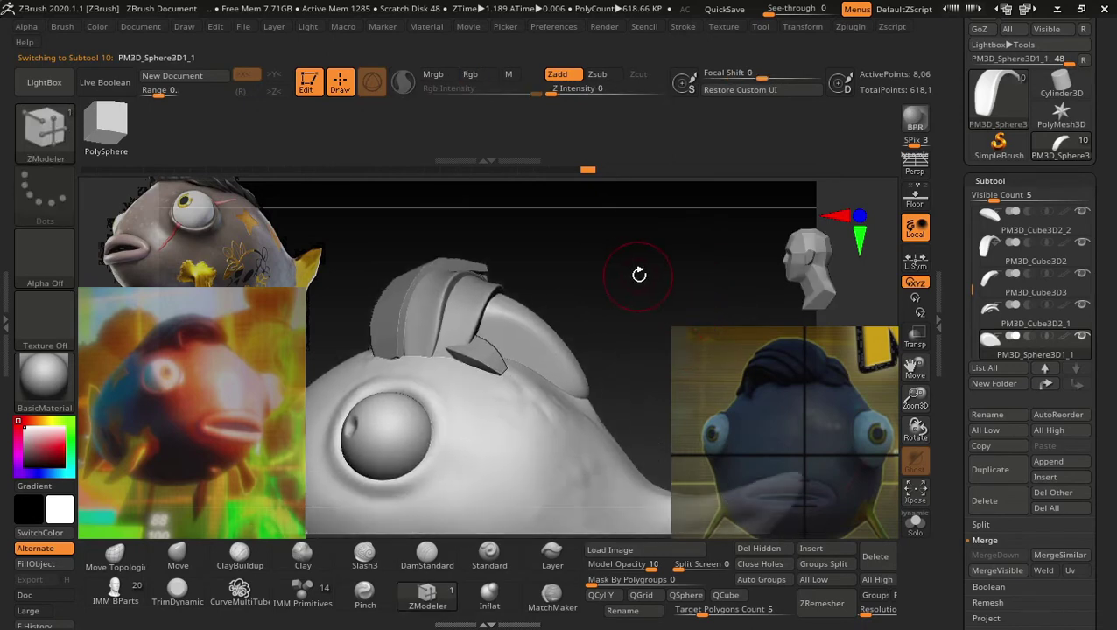
mouse_move(639, 275)
mouse_down()
mouse_move(681, 306)
mouse_move(638, 304)
mouse_move(682, 333)
mouse_up()
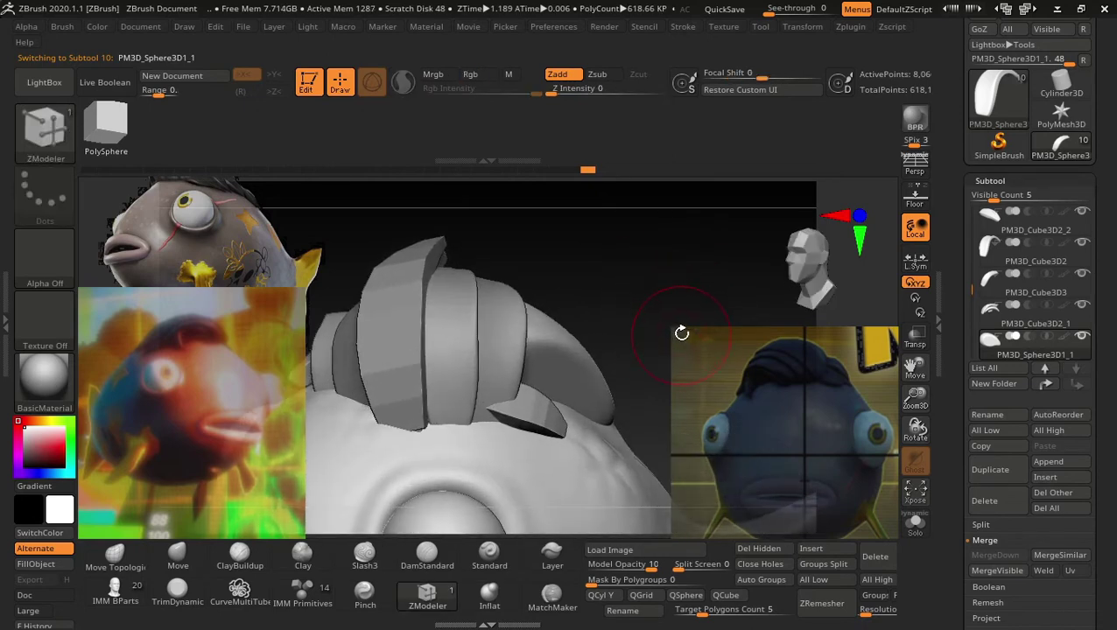
drag(682, 293, 681, 295)
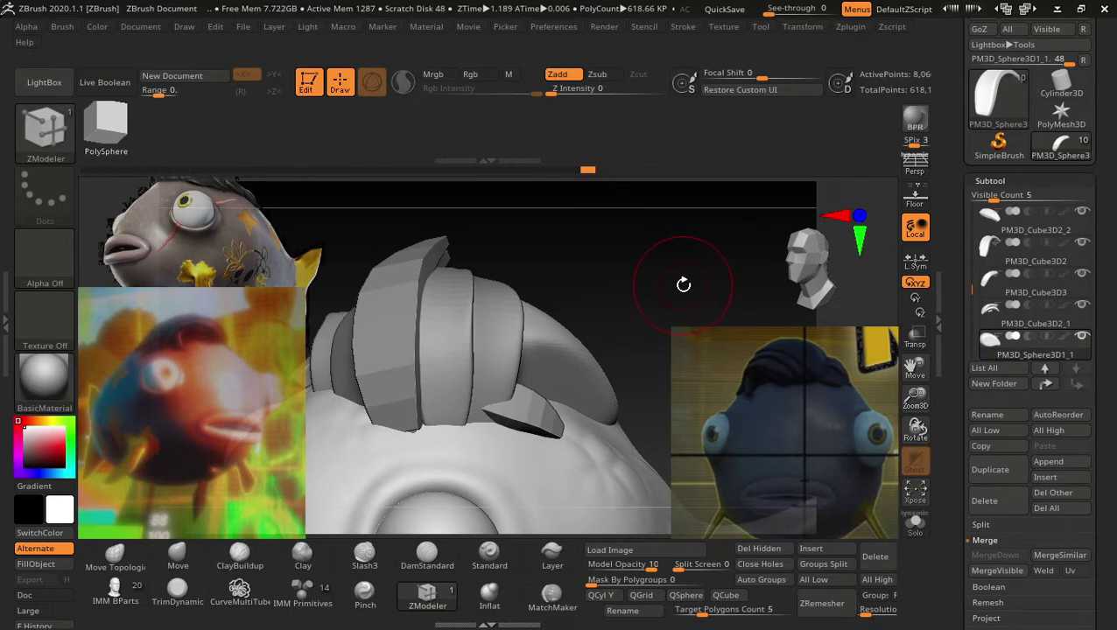
mouse_move(684, 285)
mouse_down()
mouse_move(641, 277)
mouse_move(656, 282)
mouse_move(644, 280)
mouse_move(666, 320)
mouse_up()
alt+click(466, 374)
Cancel the delete warning, duplicate the small hair plate and shift the copy left.
click(993, 496)
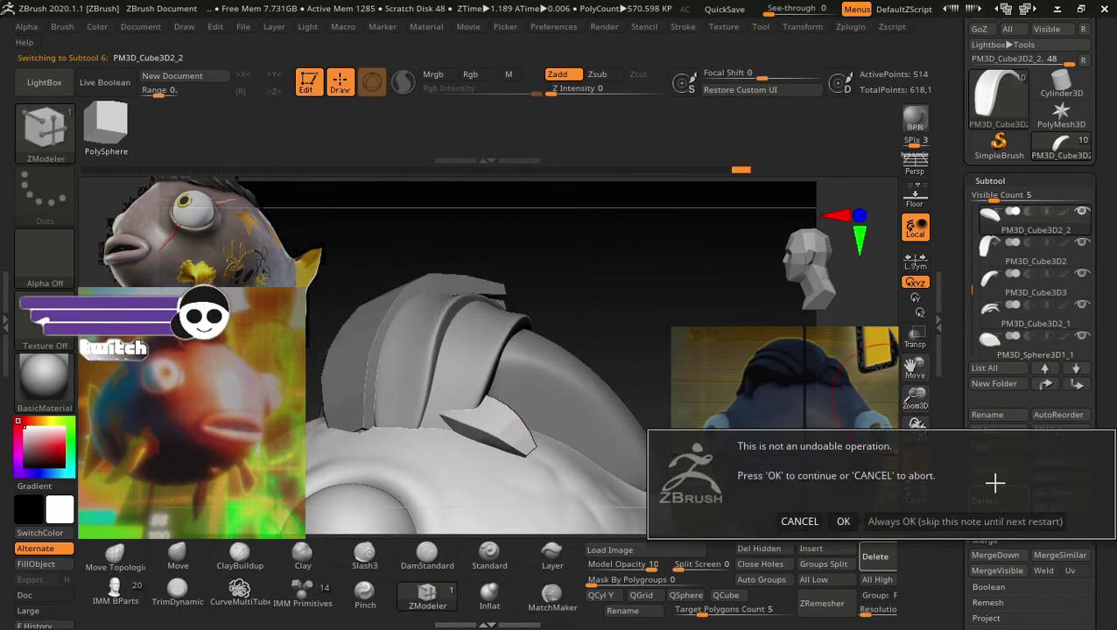
click(800, 518)
click(976, 480)
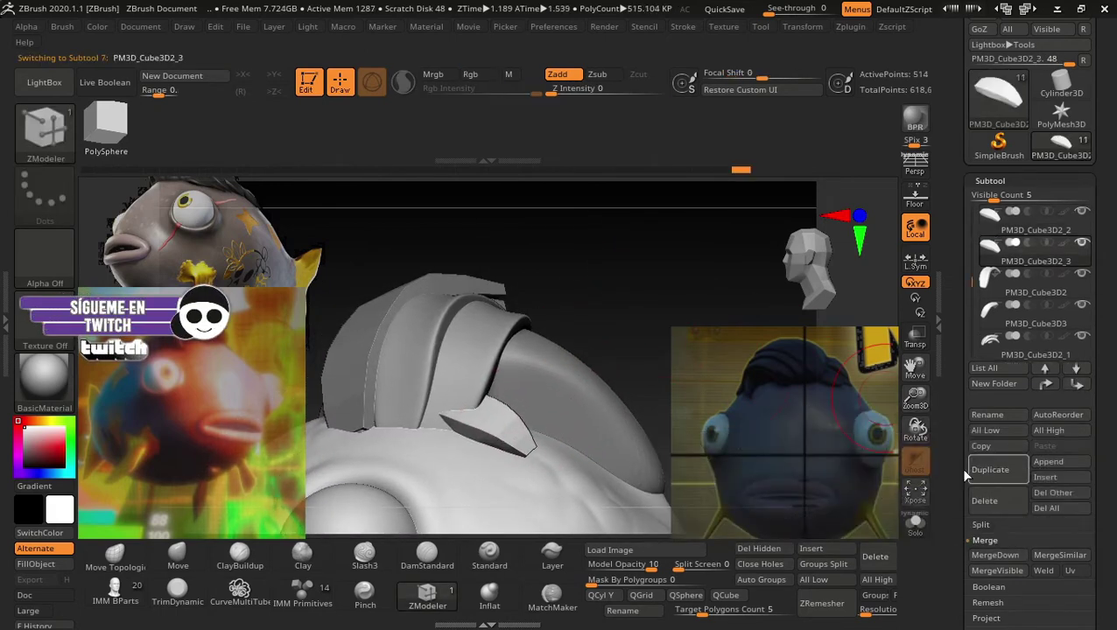
key(w)
drag(604, 326, 615, 362)
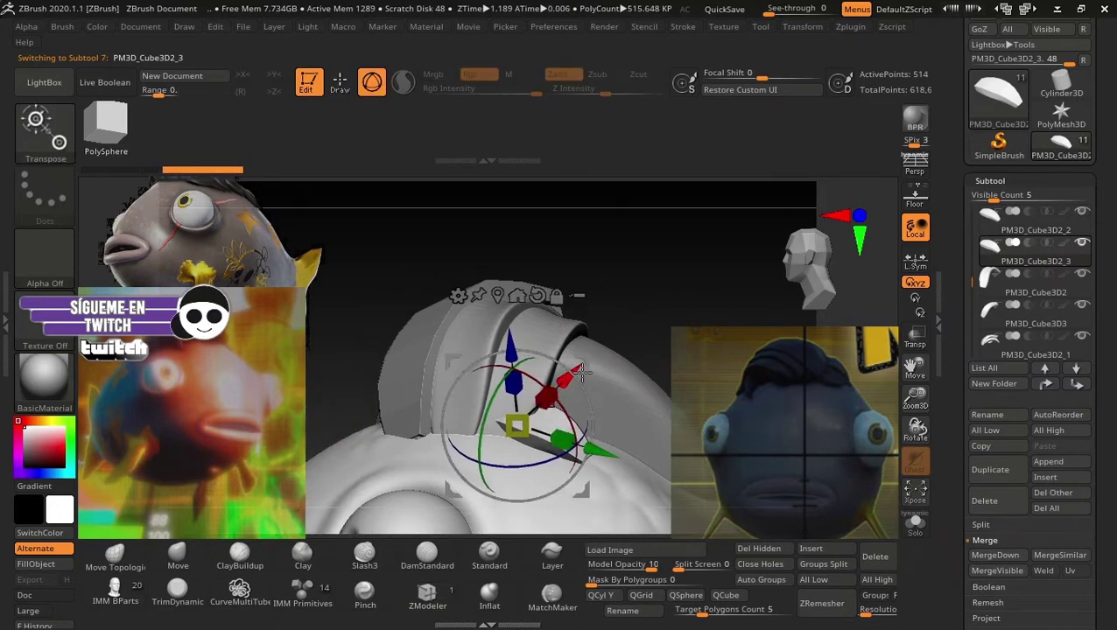
drag(516, 427, 445, 422)
Raise the copy PM3D_Cube3D2_3 over the head and nudge it along its depth axis.
drag(602, 304, 655, 319)
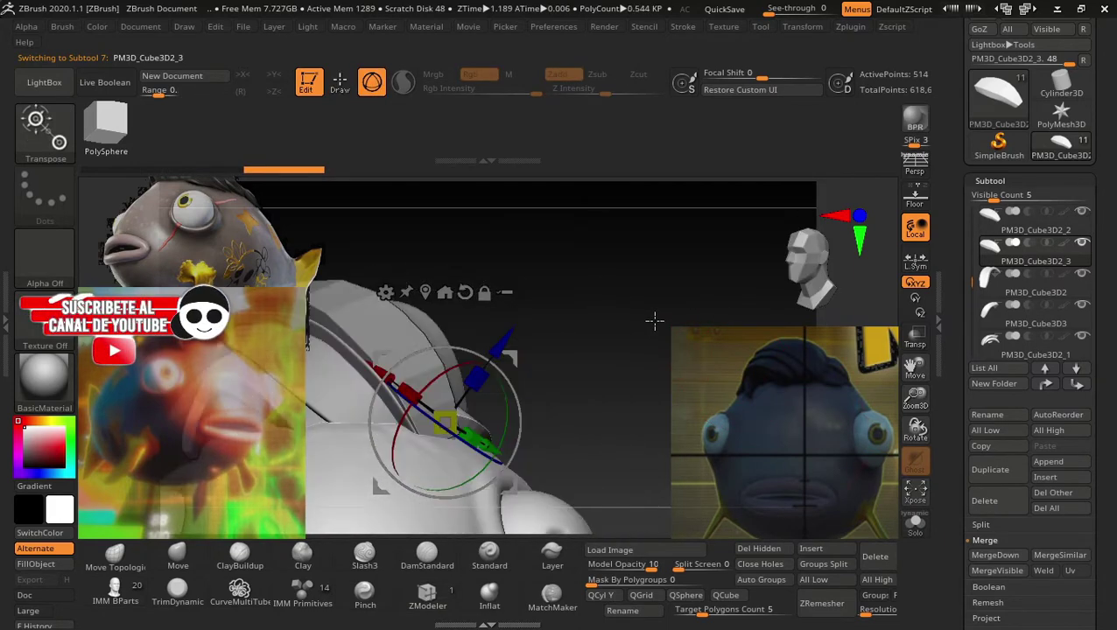
mouse_move(597, 359)
mouse_down()
mouse_move(455, 359)
mouse_move(488, 413)
mouse_move(464, 442)
mouse_move(522, 396)
mouse_up()
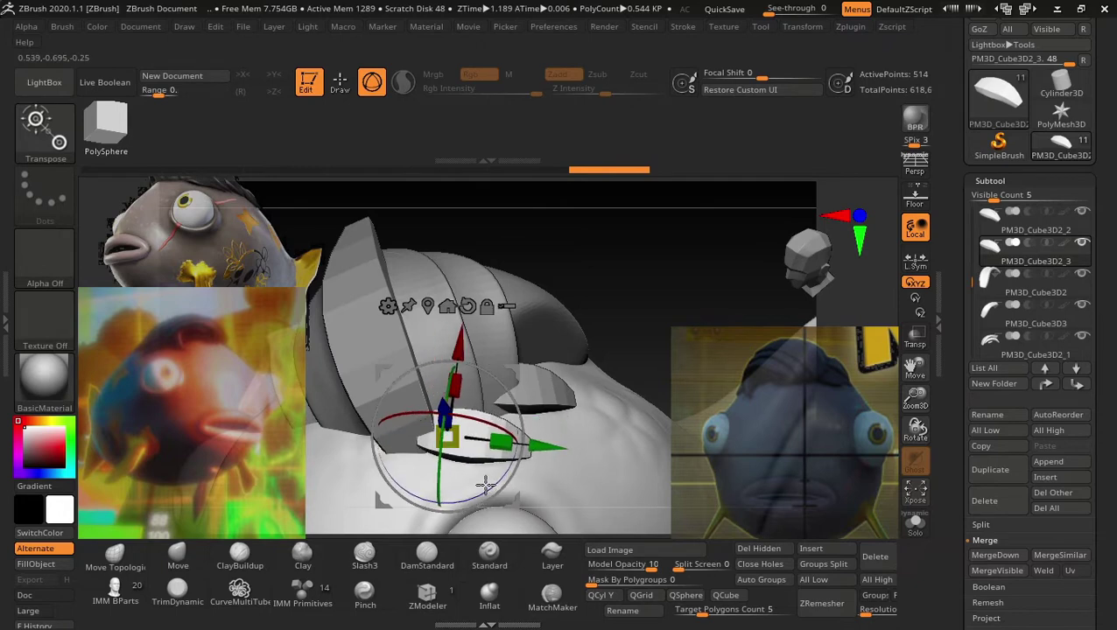
drag(485, 485, 488, 471)
drag(499, 348, 485, 322)
drag(639, 241, 648, 242)
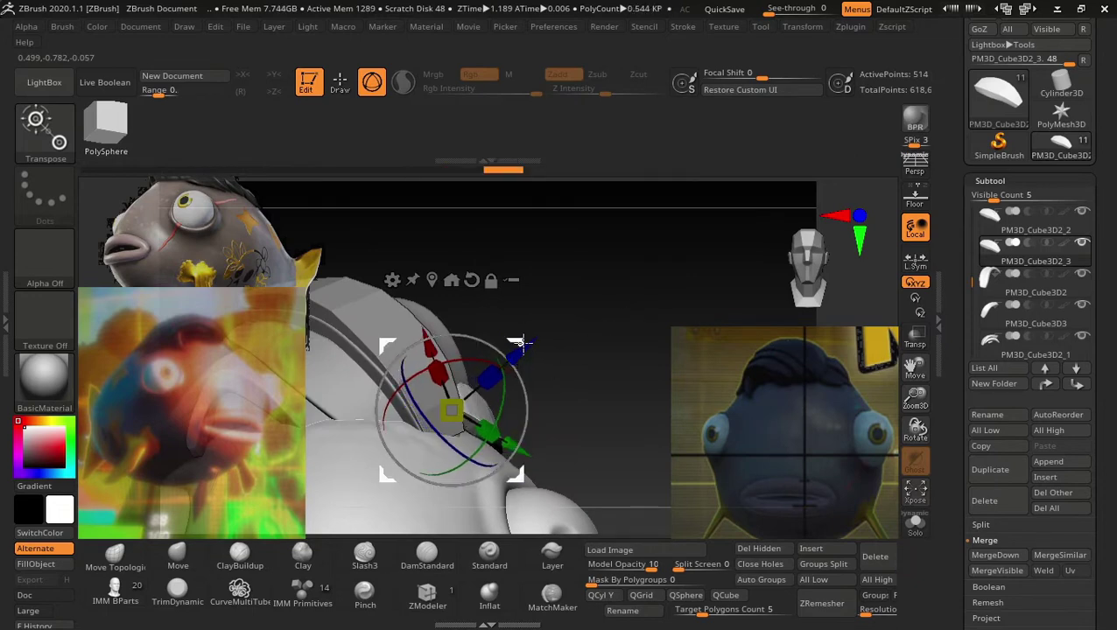
drag(522, 351, 518, 353)
Switch to the ZModeler brush with B, Z, M.
key(b)
key(z)
key(m)
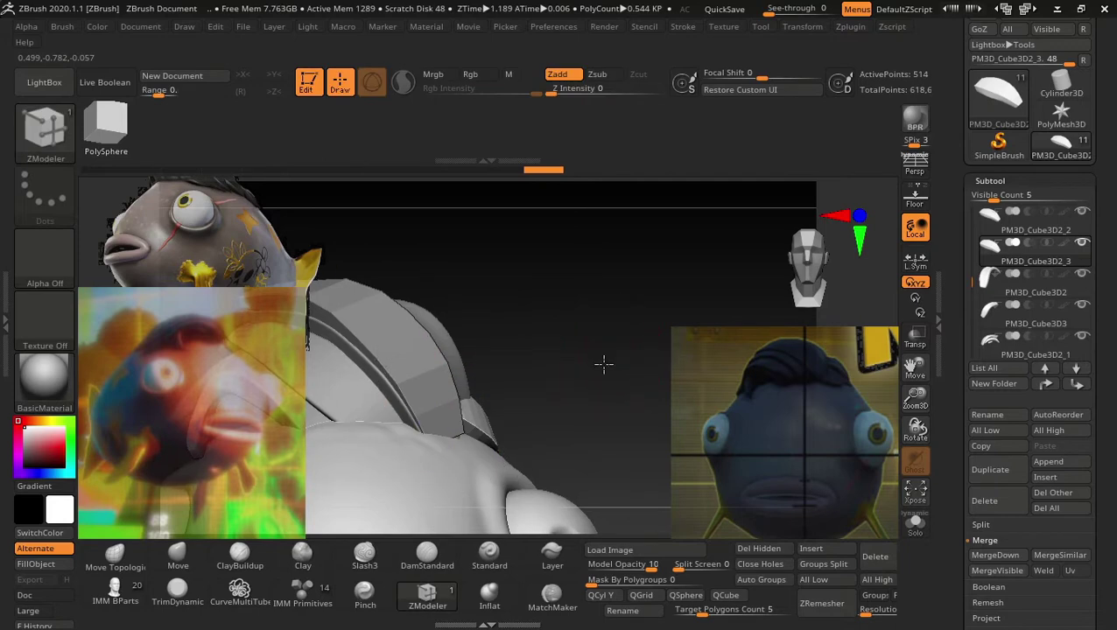
mouse_move(604, 363)
mouse_down()
mouse_move(603, 324)
mouse_move(571, 358)
mouse_move(594, 346)
mouse_move(630, 232)
mouse_move(606, 304)
mouse_move(594, 296)
mouse_move(604, 369)
mouse_up()
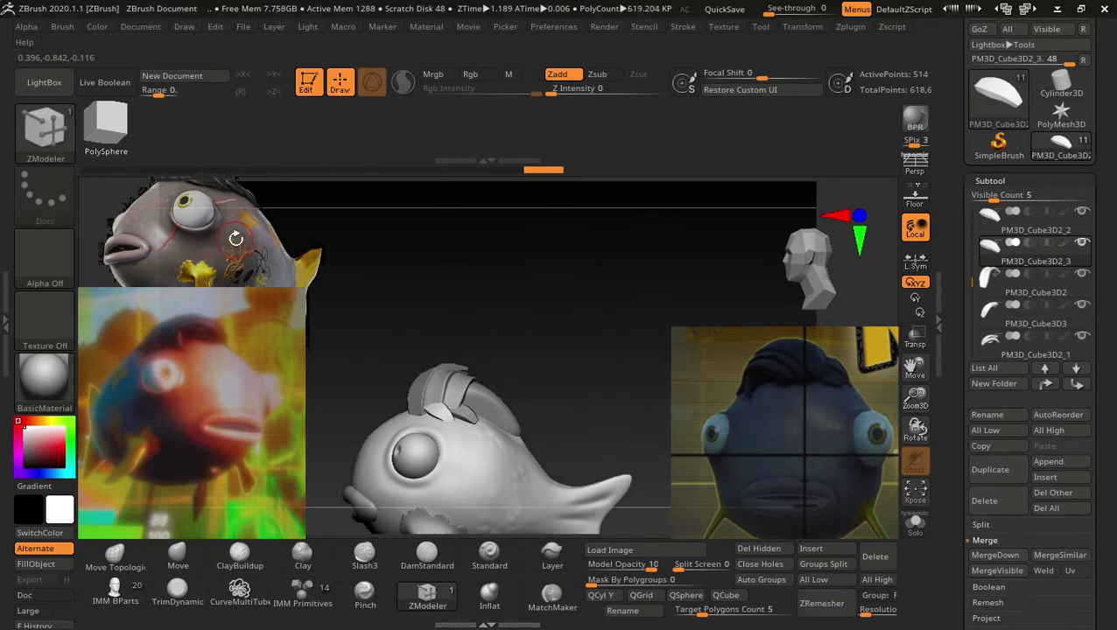
Shrink the lower colourful fish reference image in Spotlight, then hide the Spotlight controls.
key(z)
drag(250, 265, 258, 501)
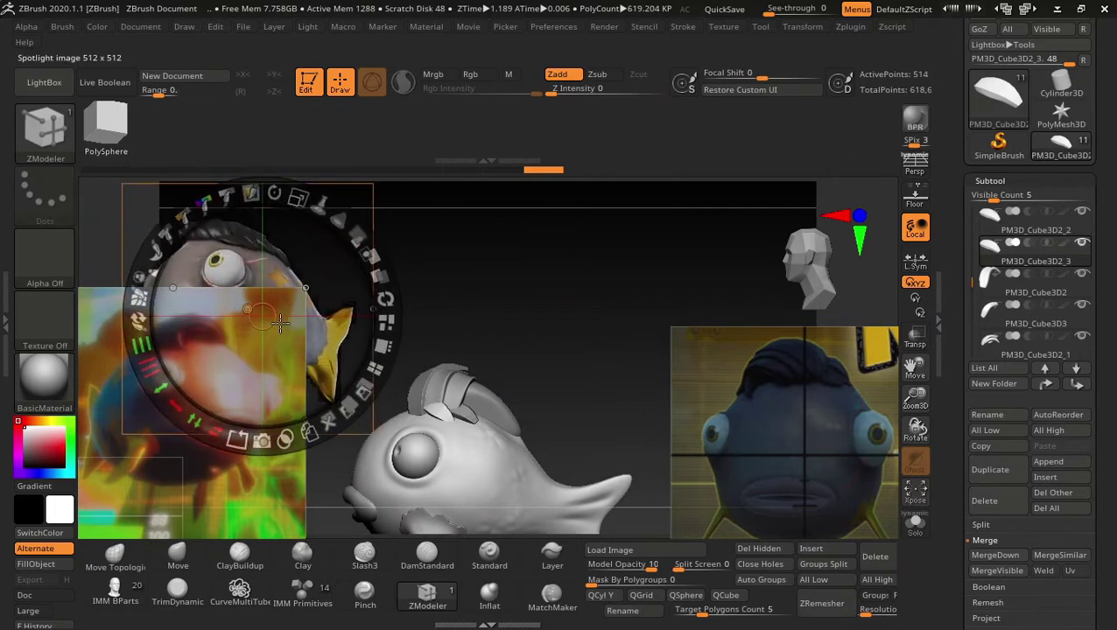
drag(289, 283, 228, 456)
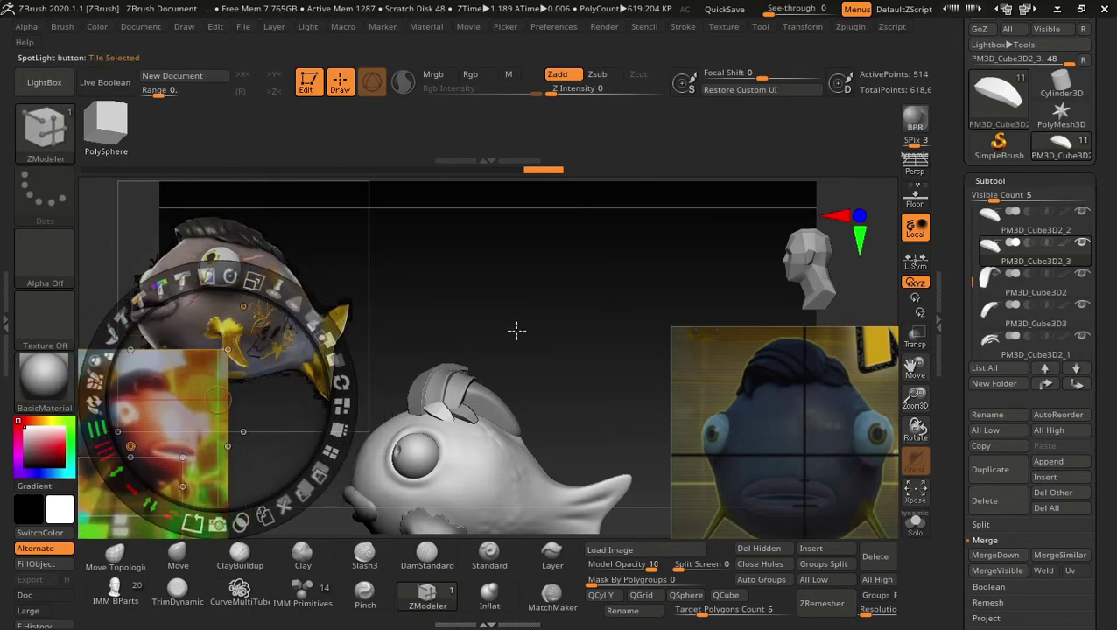
key(z)
mouse_move(656, 311)
mouse_down()
mouse_move(599, 356)
mouse_move(591, 319)
mouse_move(603, 394)
mouse_move(639, 332)
mouse_move(583, 332)
mouse_move(635, 326)
mouse_move(578, 316)
mouse_move(424, 399)
mouse_up()
Duplicate PM3D_Cube3D2_2 and centre a reset move gizmo on the copy.
alt+click(443, 405)
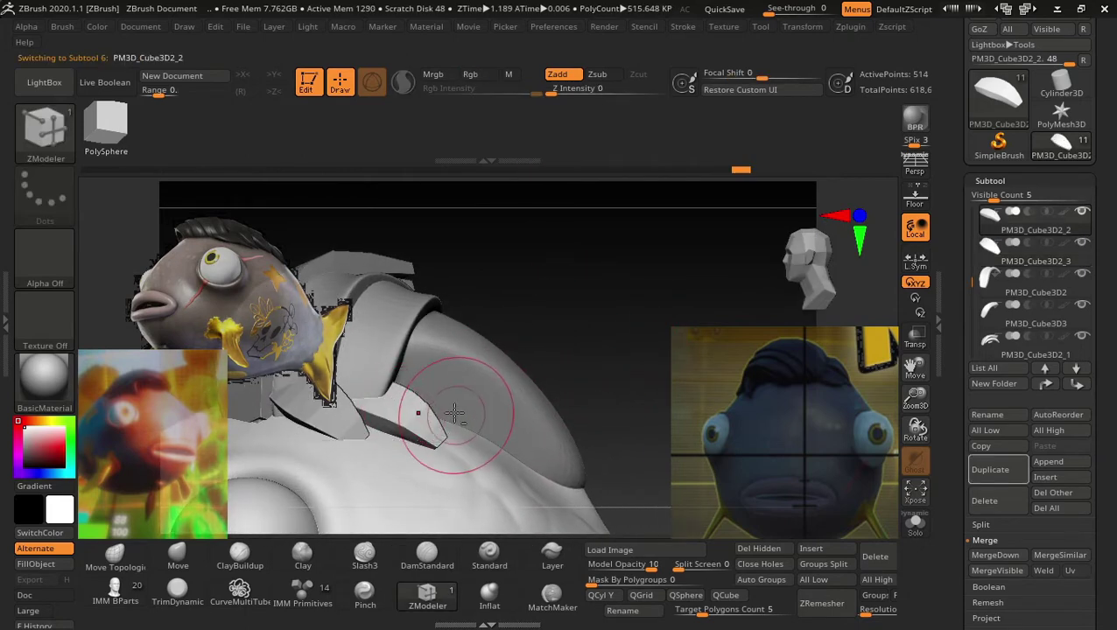
click(993, 473)
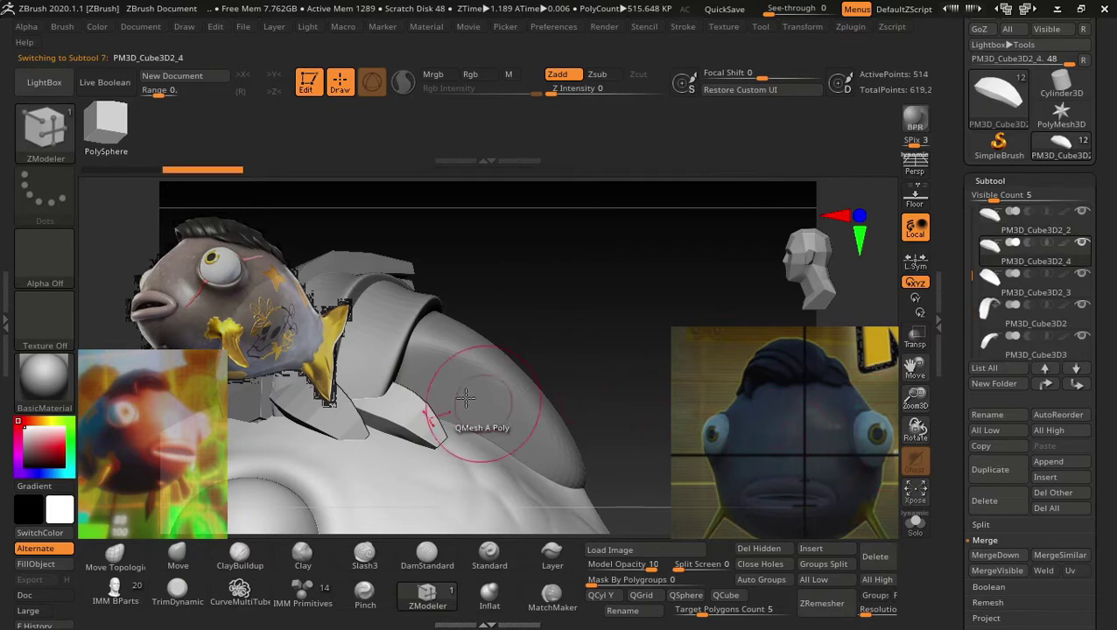
key(w)
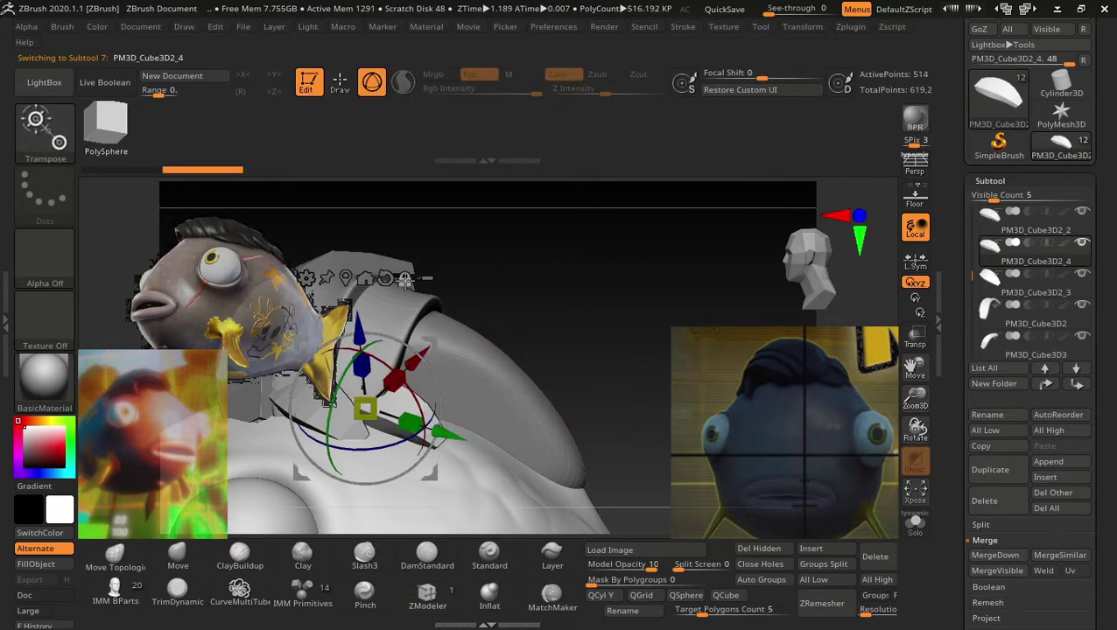
click(385, 278)
click(369, 282)
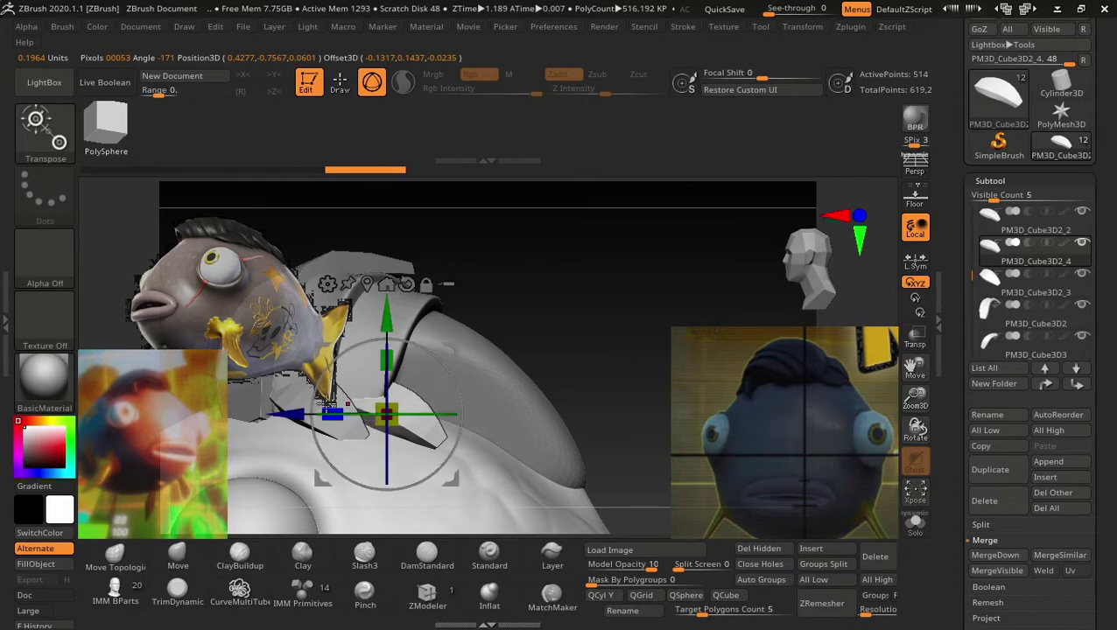
Slide, rotate and nudge the copy down beside the other plates on the head.
mouse_move(325, 404)
mouse_down()
mouse_move(514, 379)
mouse_move(549, 403)
mouse_up()
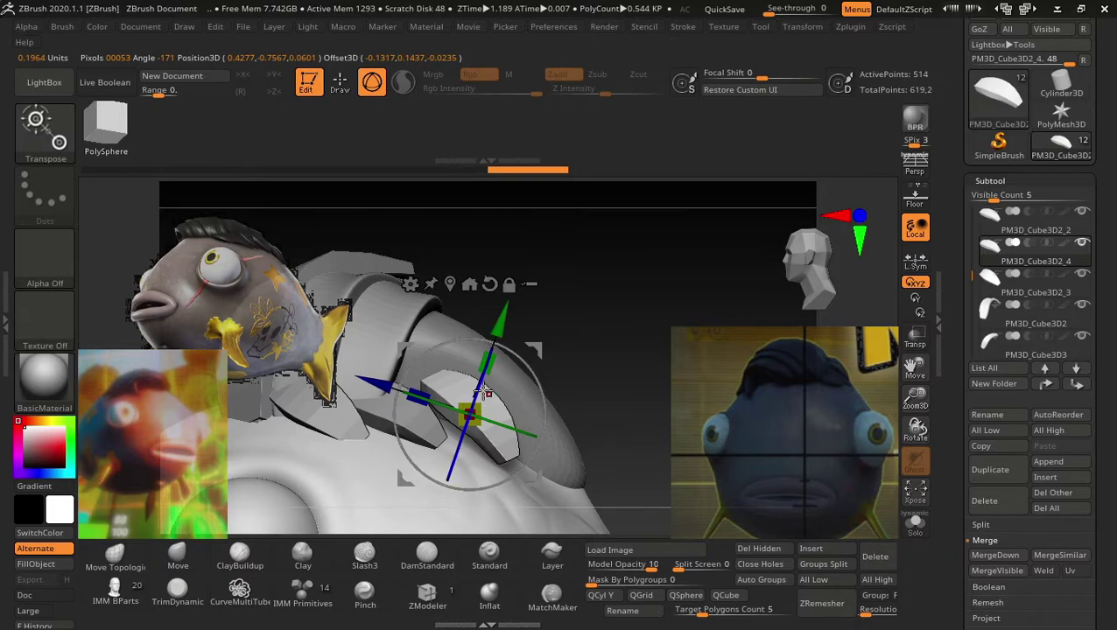
drag(520, 366, 529, 372)
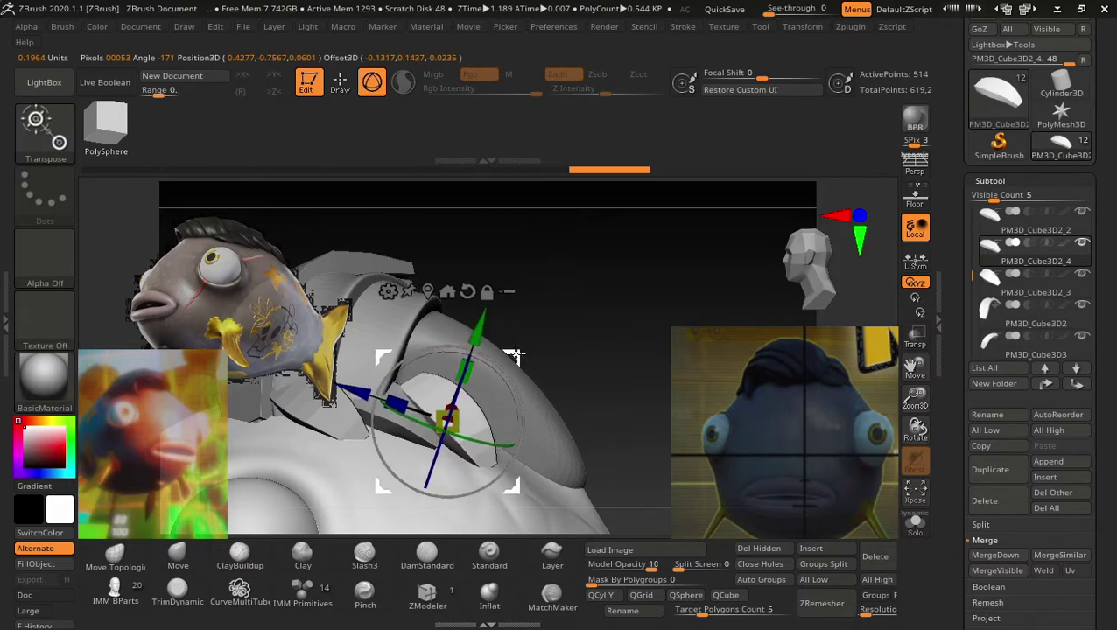
right_drag(530, 372, 544, 383)
drag(544, 383, 572, 380)
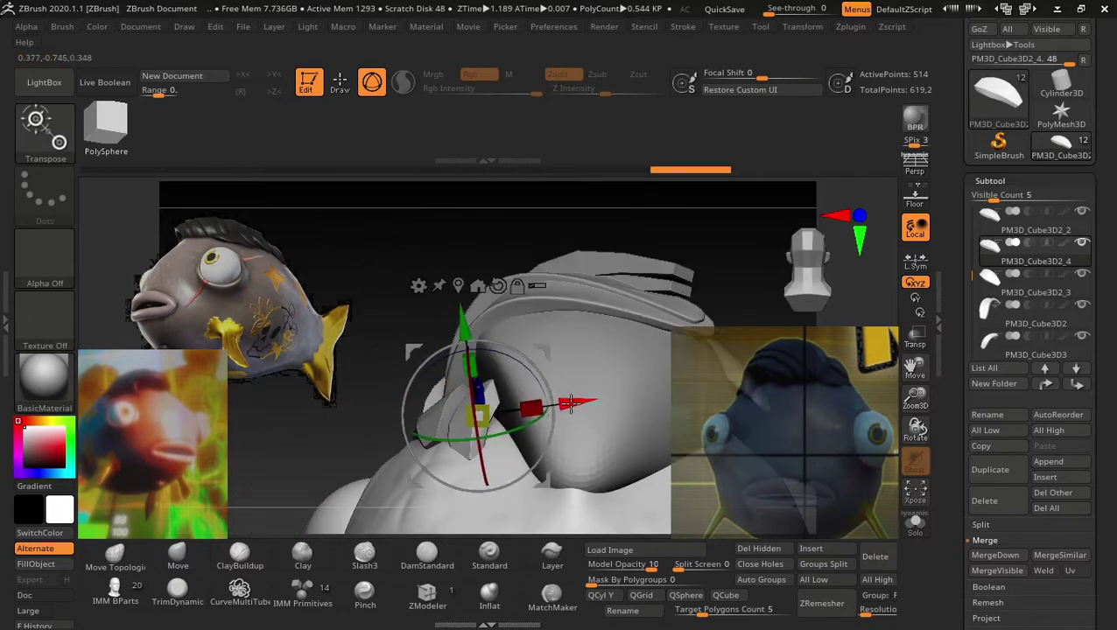
drag(541, 219, 623, 219)
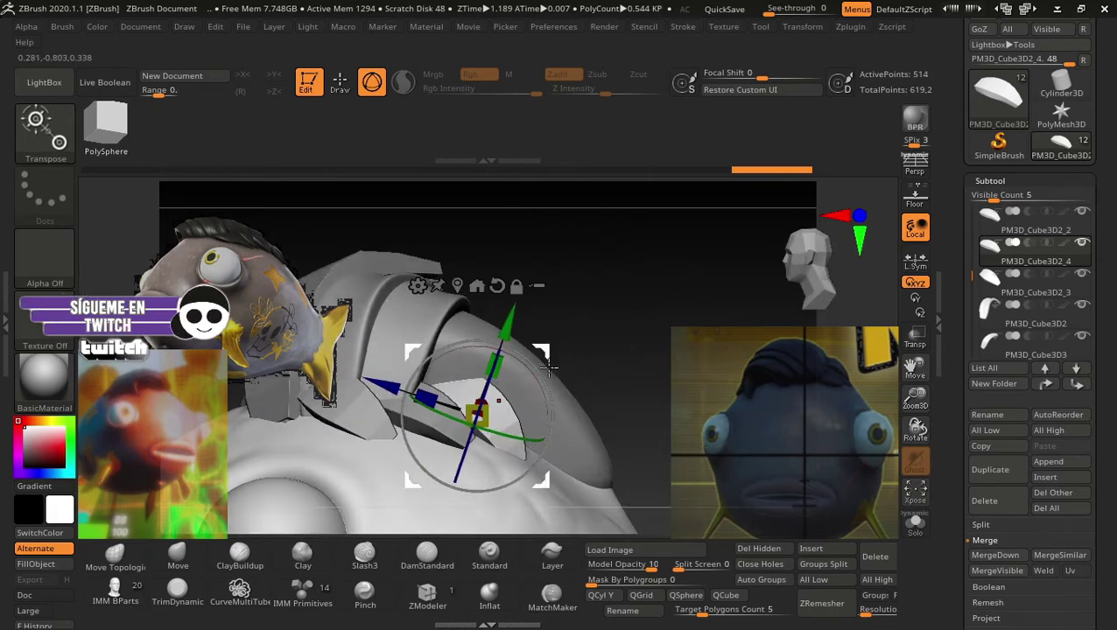
right_drag(615, 363, 528, 387)
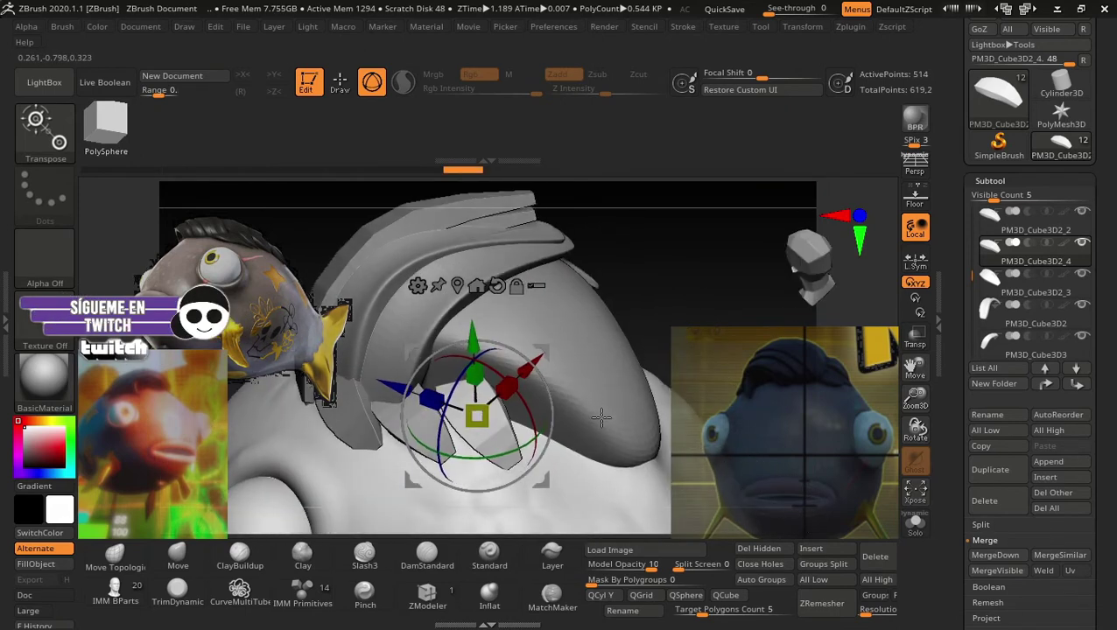
drag(528, 387, 393, 385)
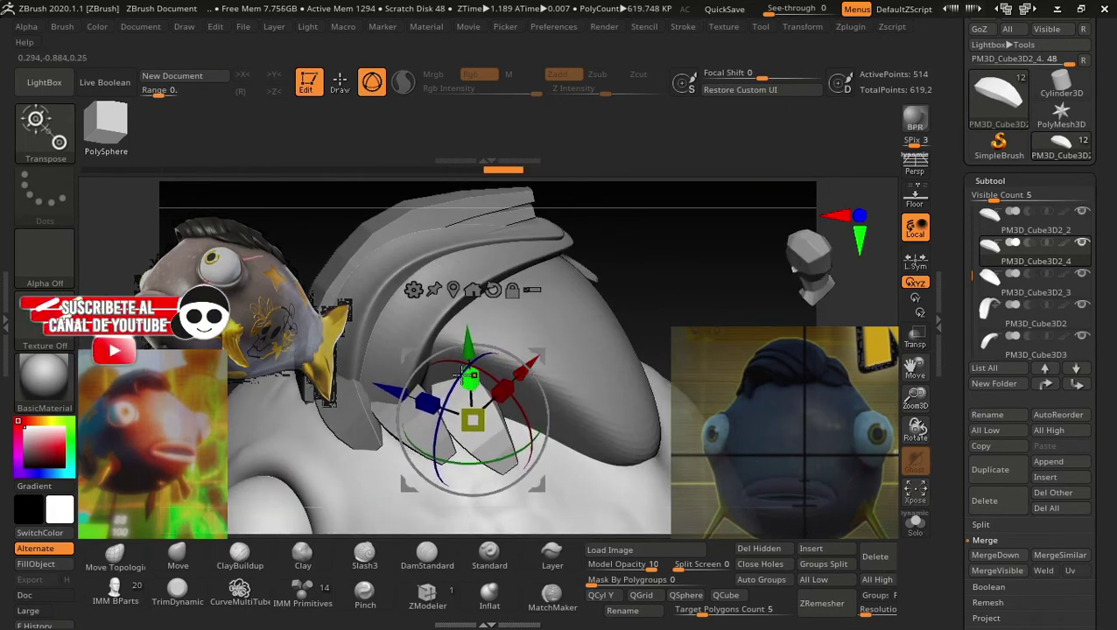
drag(393, 385, 411, 433)
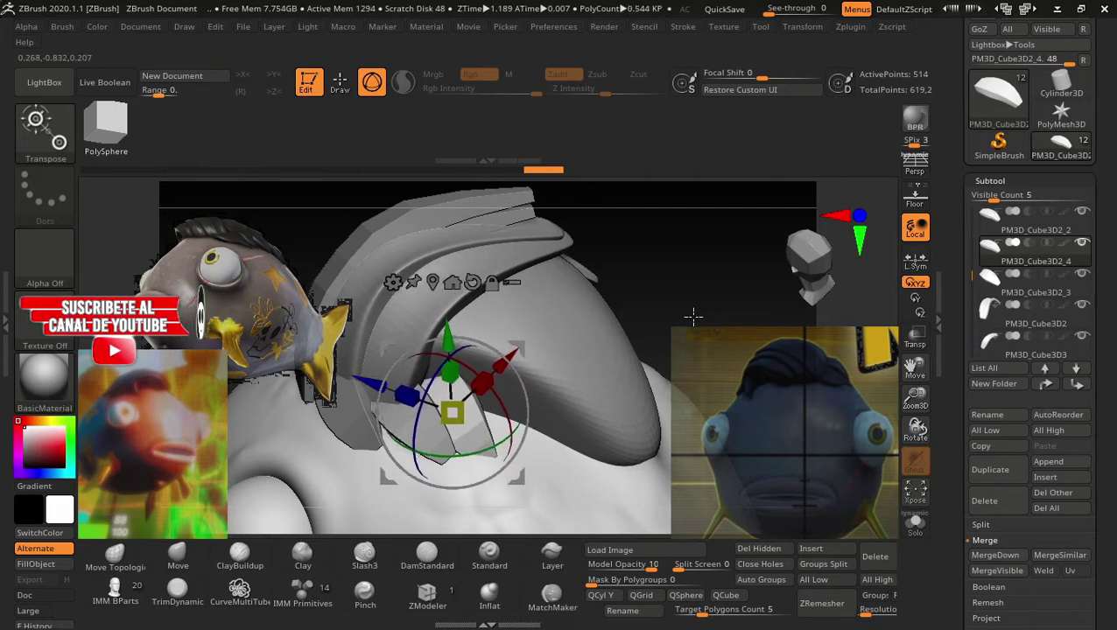
mouse_move(691, 315)
mouse_down()
mouse_move(708, 309)
mouse_move(668, 327)
mouse_move(664, 284)
mouse_move(618, 330)
mouse_move(653, 341)
mouse_move(656, 386)
mouse_move(663, 366)
mouse_up()
key(q)
Move PM3D_Cube3D2_5 sideways, up and back so it slots into the row of plates.
alt+click(614, 383)
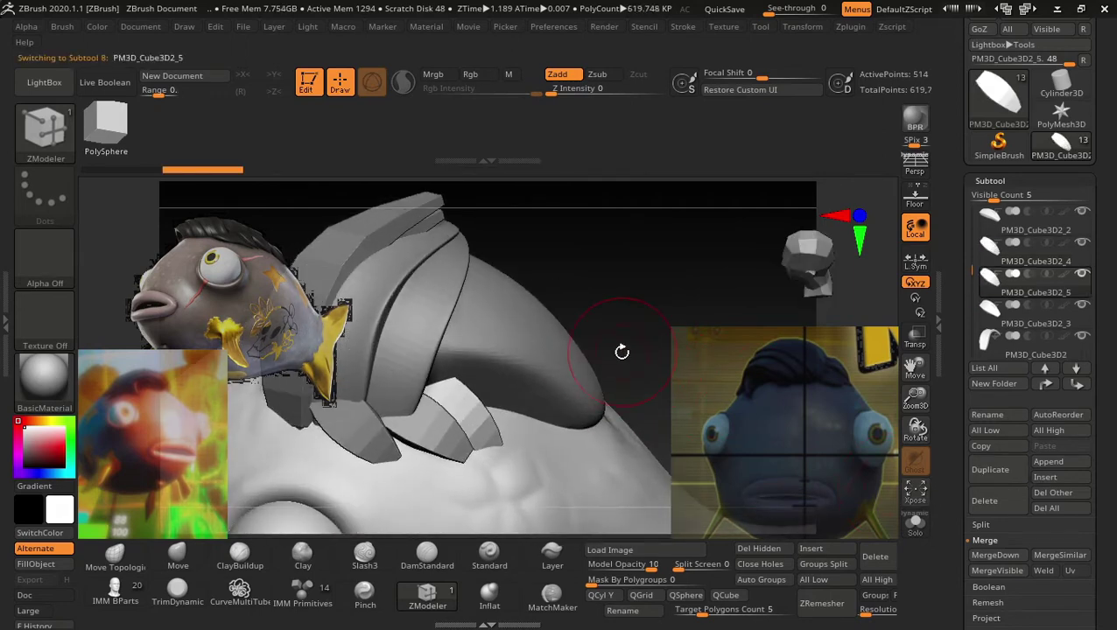
key(w)
drag(362, 399, 526, 415)
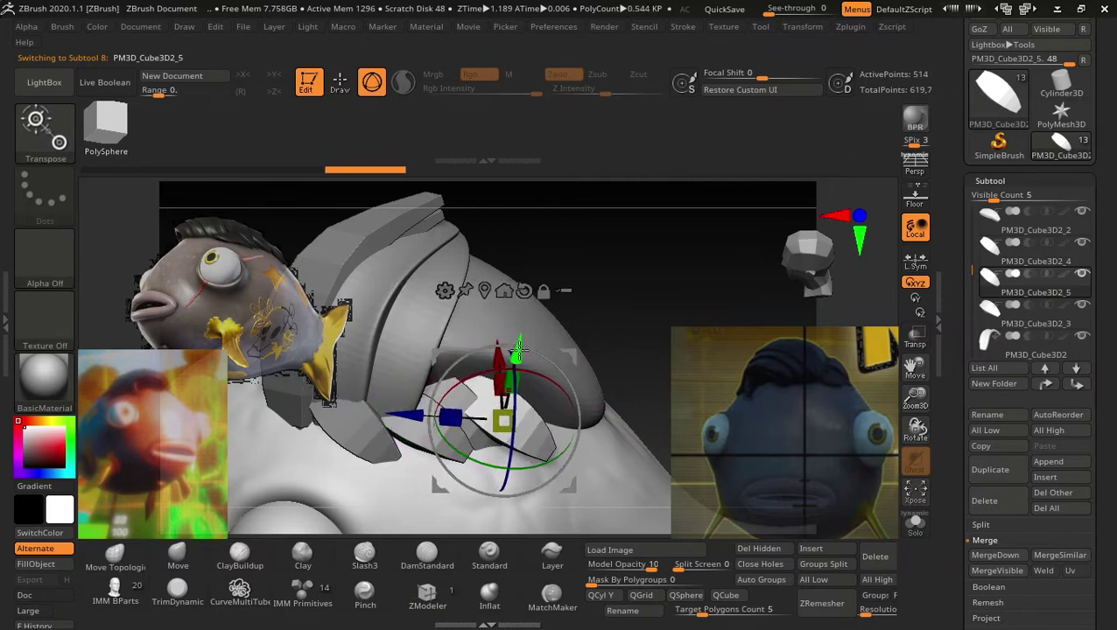
drag(498, 348, 498, 330)
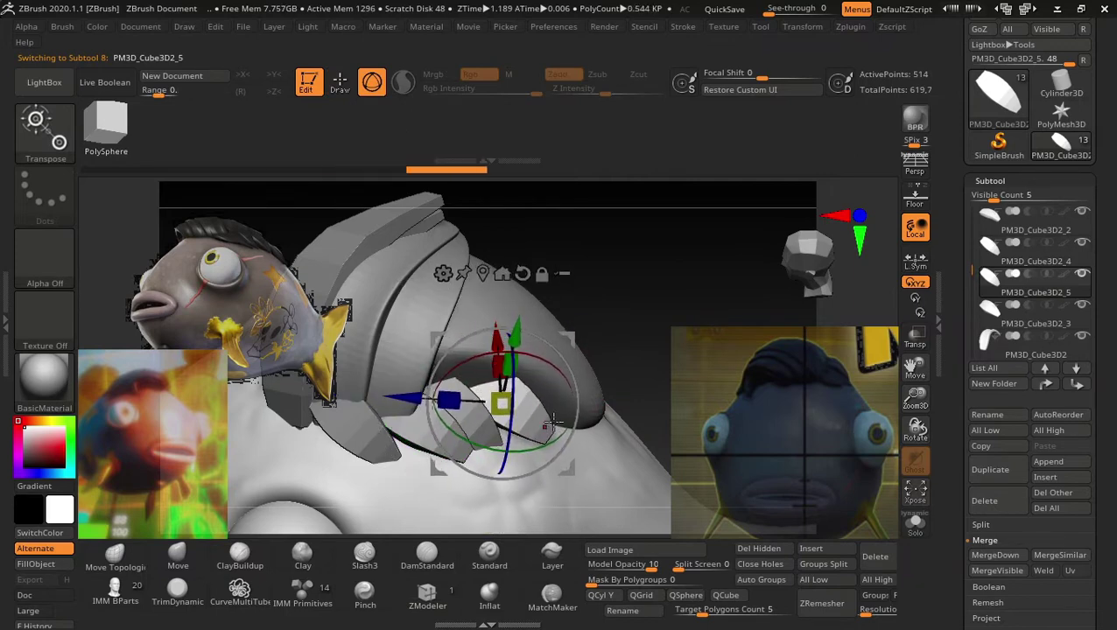
drag(534, 444, 509, 443)
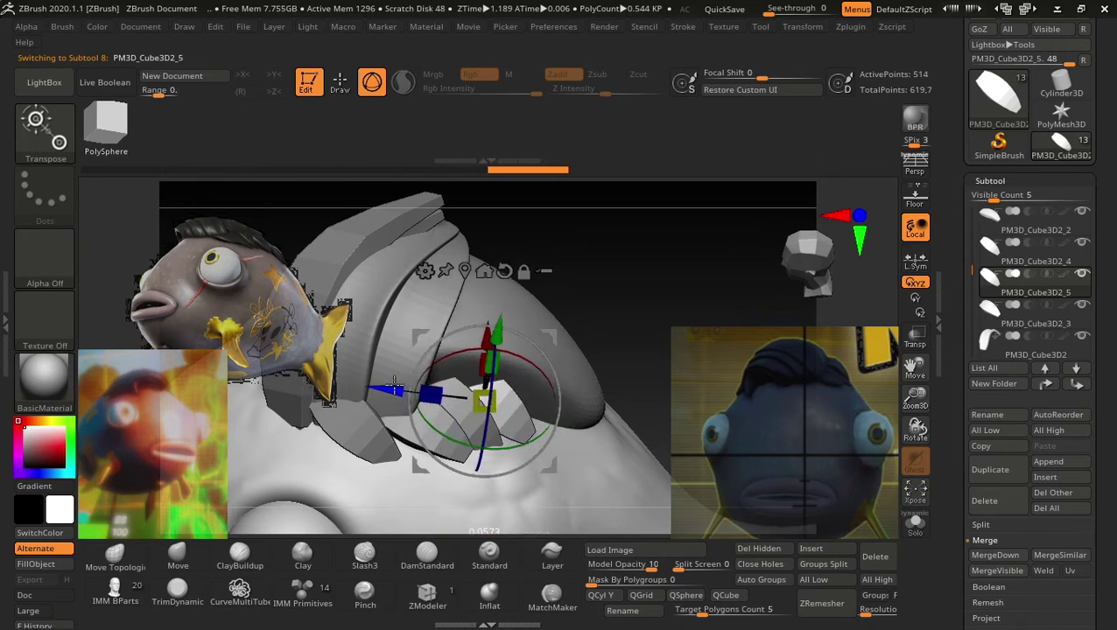
drag(574, 313, 573, 308)
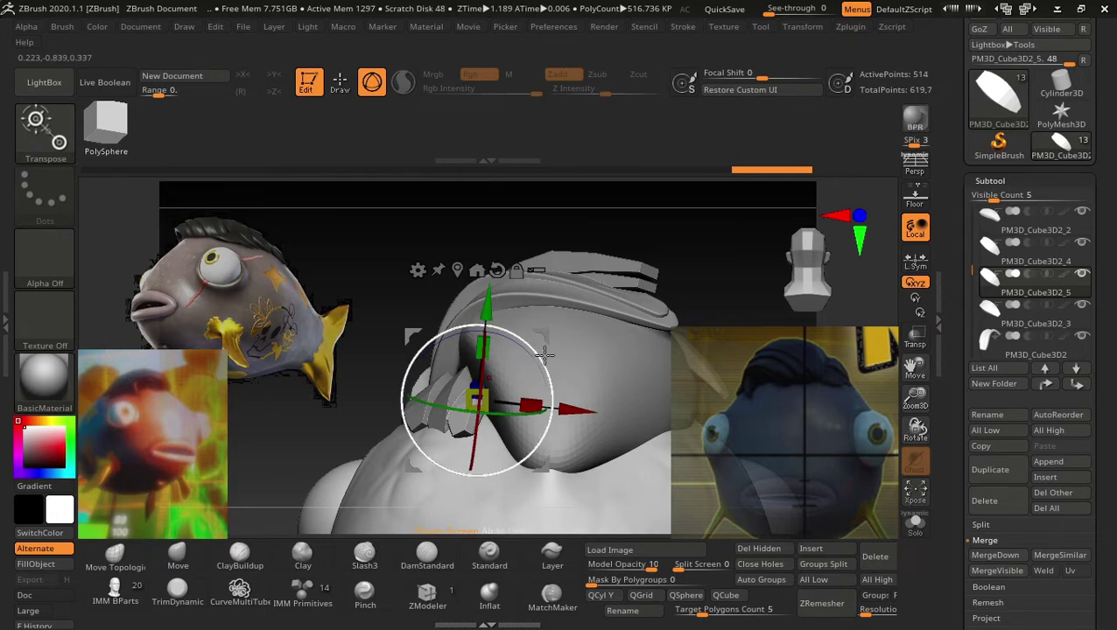
drag(530, 349, 550, 339)
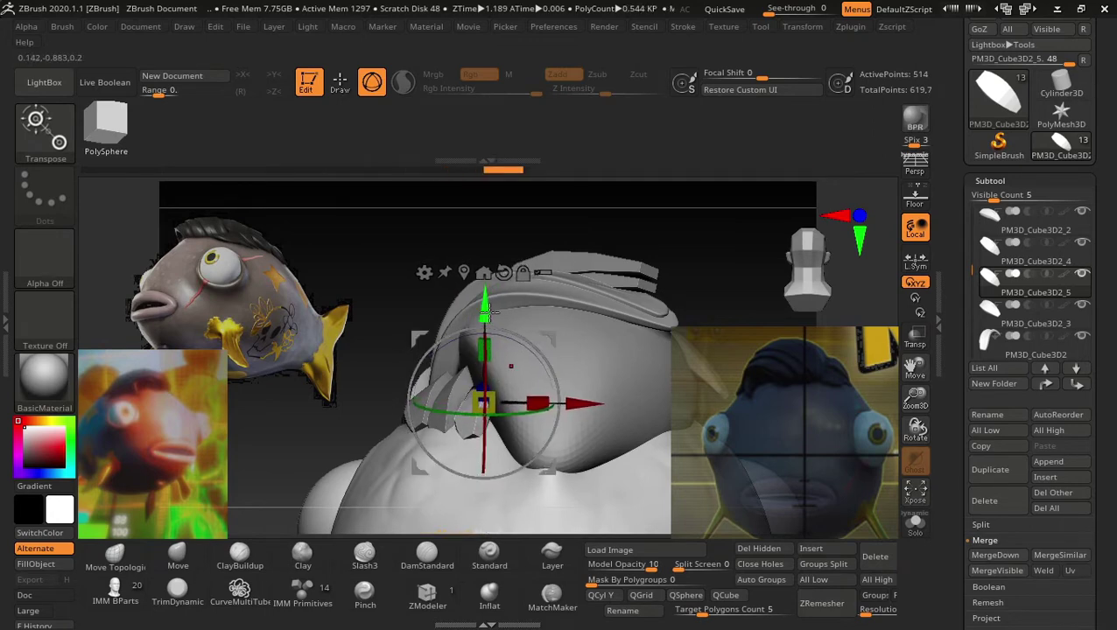
drag(343, 374, 394, 396)
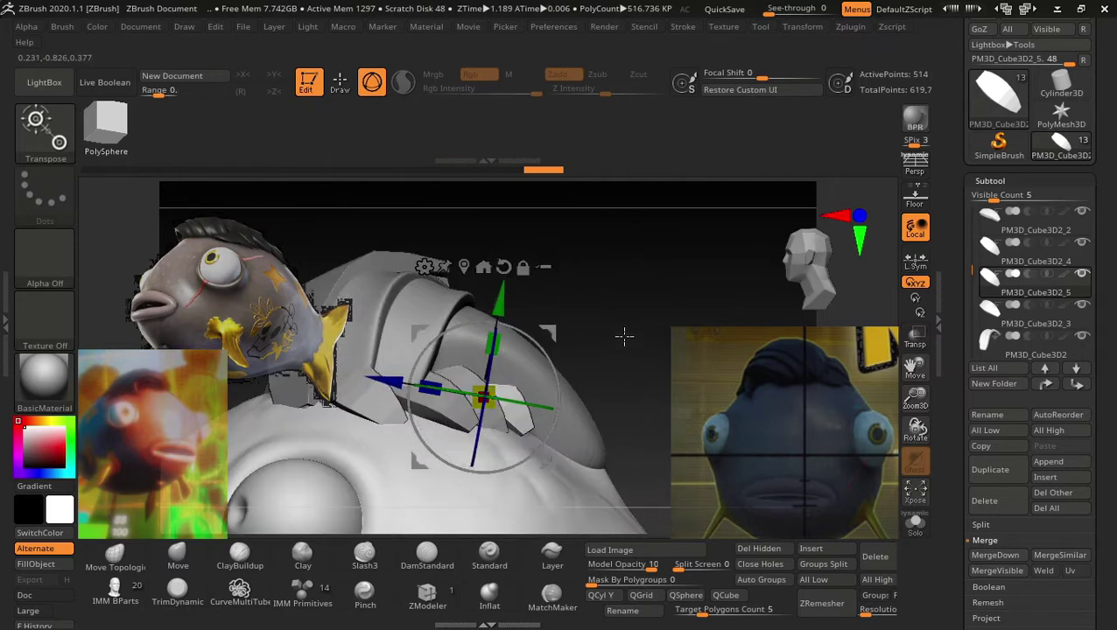
Switch to the Move Topological brush.
key(q)
drag(629, 319, 599, 344)
click(108, 564)
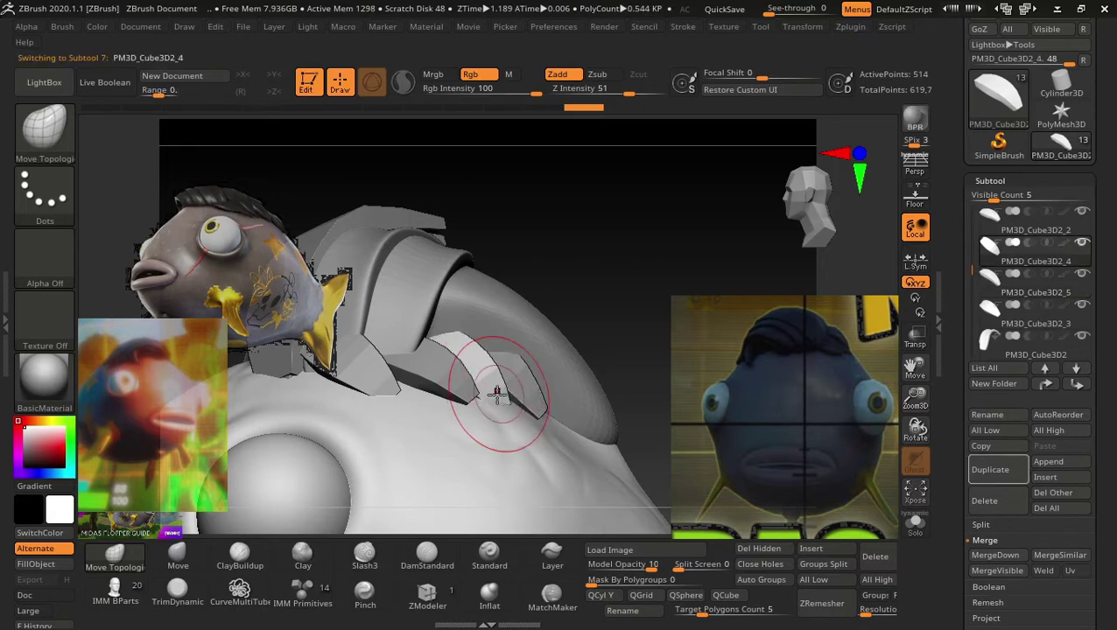
right_drag(512, 403, 498, 398)
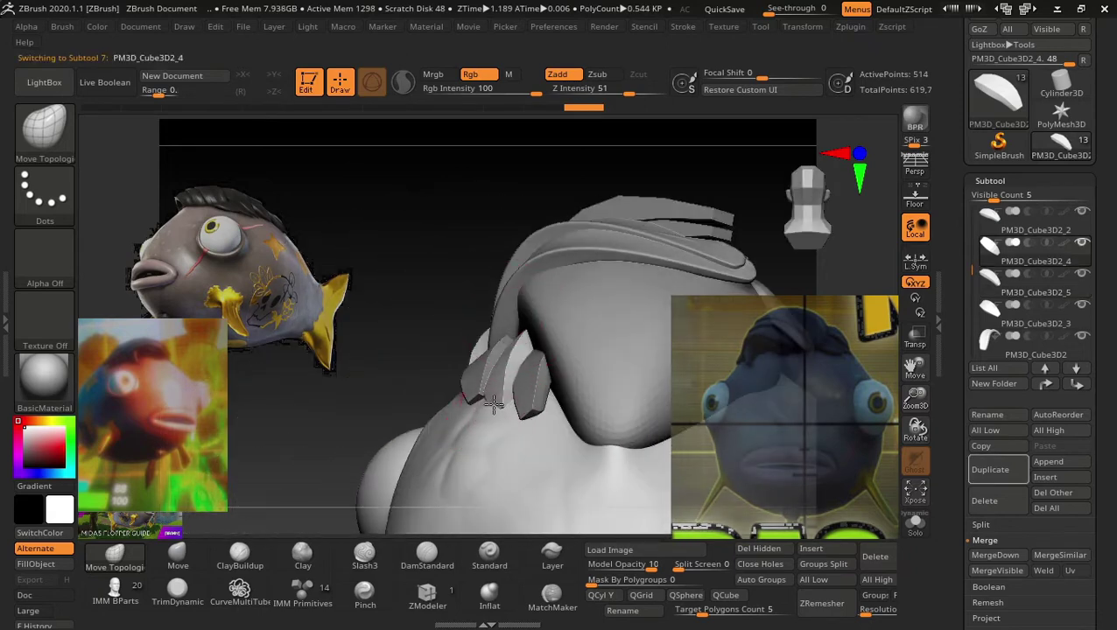
Check plates PM3D_Cube3D2_2, _3 and _5 from front and side views.
alt+click(466, 385)
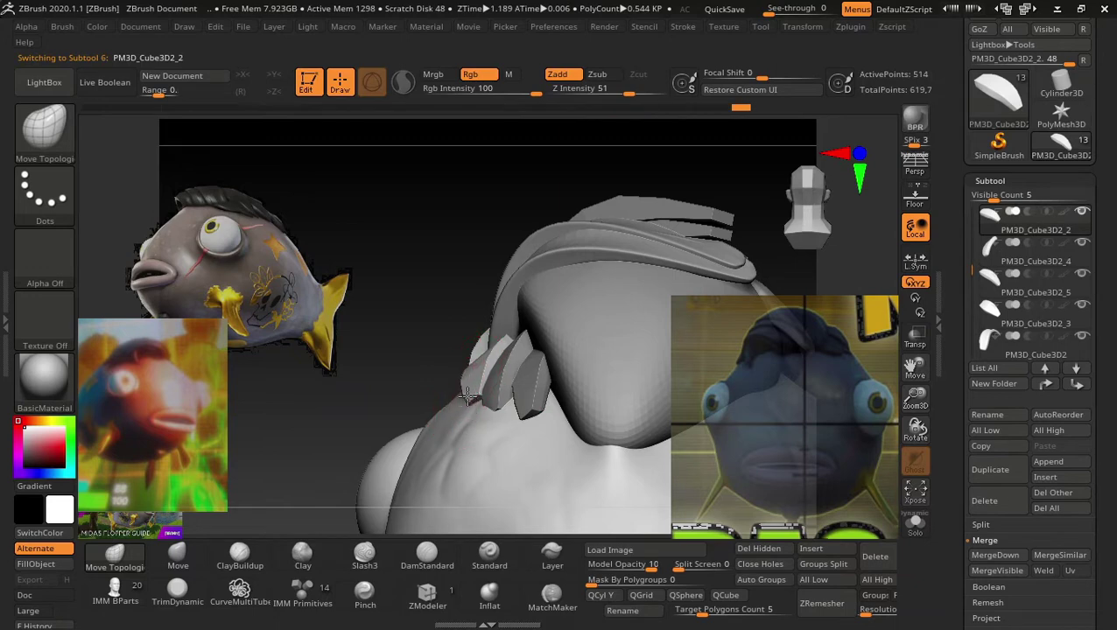
key(shift)
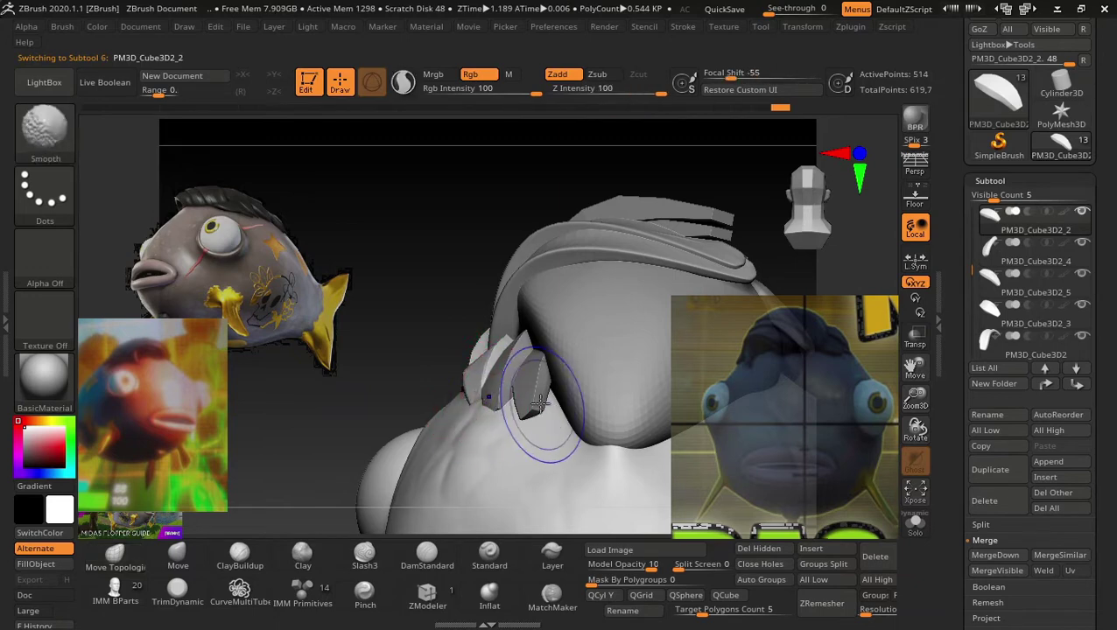
right_drag(368, 355, 476, 398)
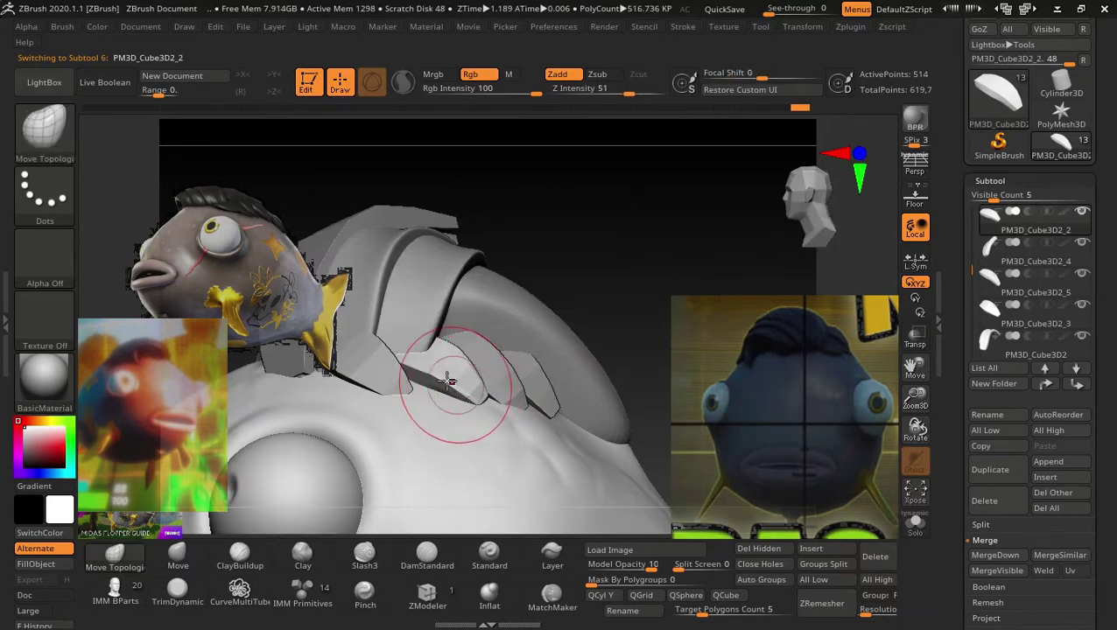
alt+click(386, 373)
right_drag(386, 373, 405, 400)
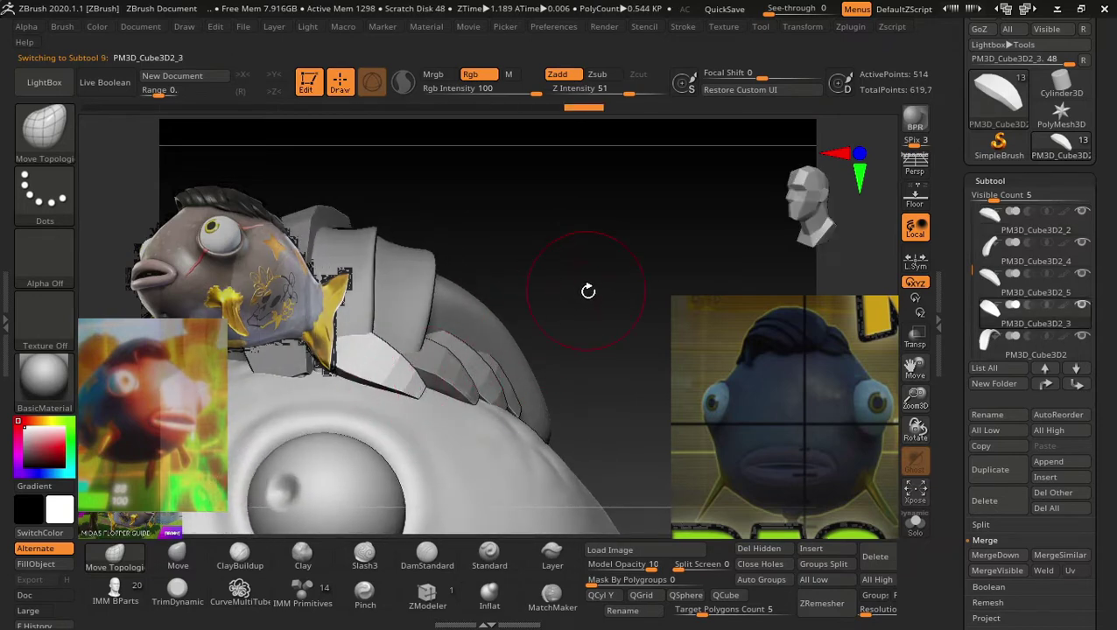
mouse_move(588, 291)
right_down()
mouse_move(494, 394)
mouse_move(411, 394)
right_up()
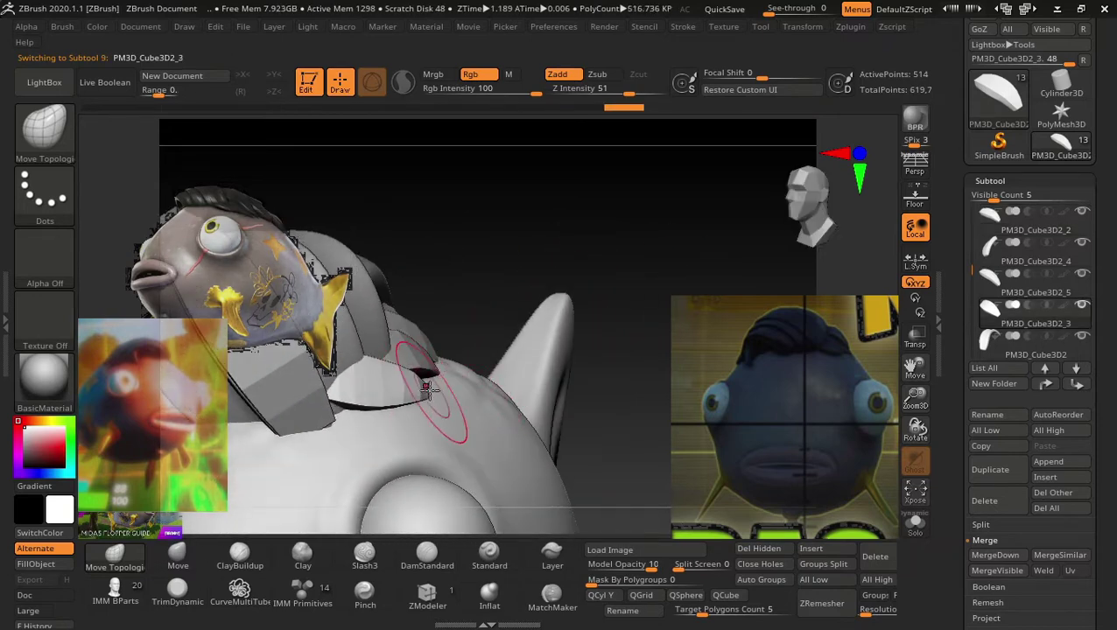
right_drag(499, 262, 529, 276)
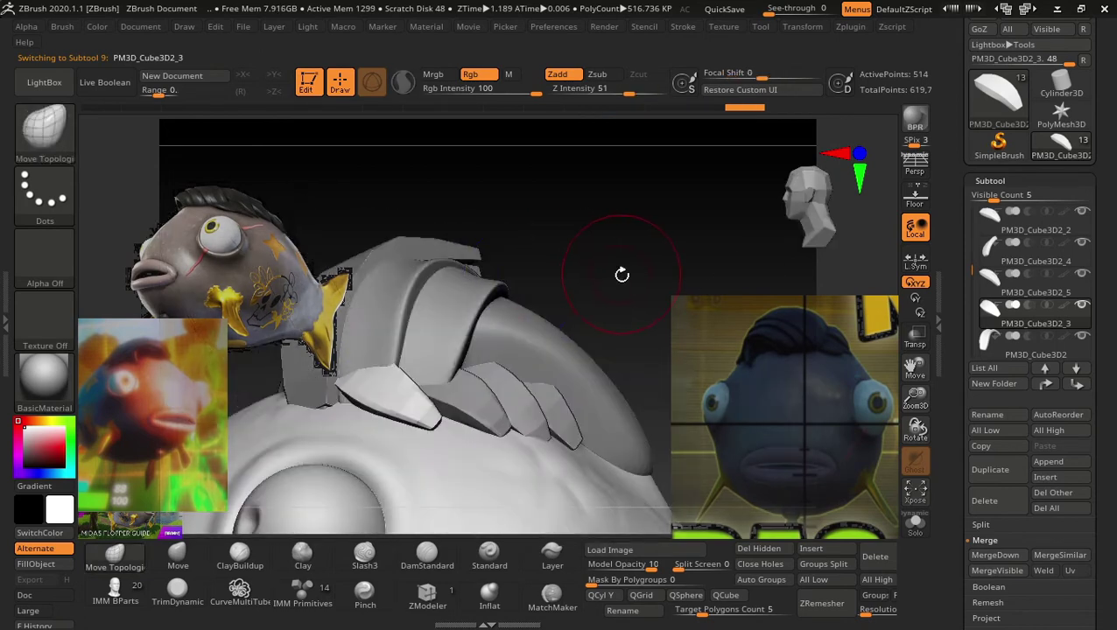
mouse_move(621, 275)
right_down()
mouse_move(561, 314)
mouse_move(625, 274)
mouse_move(640, 289)
mouse_move(626, 237)
mouse_move(612, 288)
mouse_move(661, 346)
mouse_move(600, 371)
mouse_move(665, 393)
mouse_move(625, 328)
mouse_move(600, 424)
mouse_move(623, 369)
mouse_move(609, 473)
right_up()
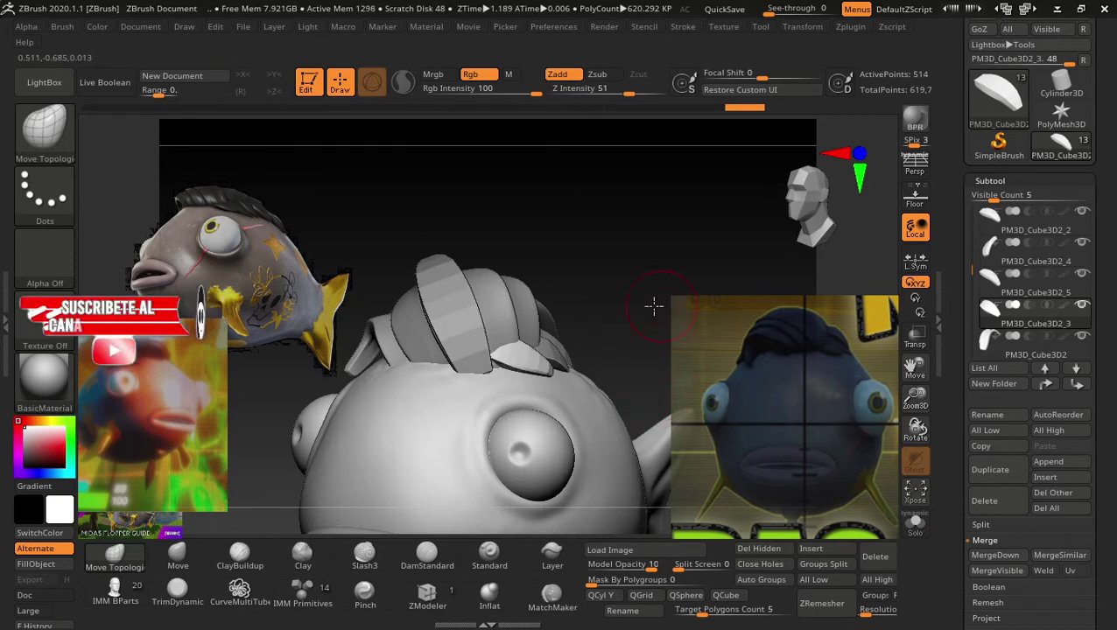
mouse_move(653, 307)
right_down()
mouse_move(568, 339)
mouse_move(666, 299)
mouse_move(596, 287)
mouse_move(625, 287)
mouse_move(666, 330)
mouse_move(623, 194)
right_up()
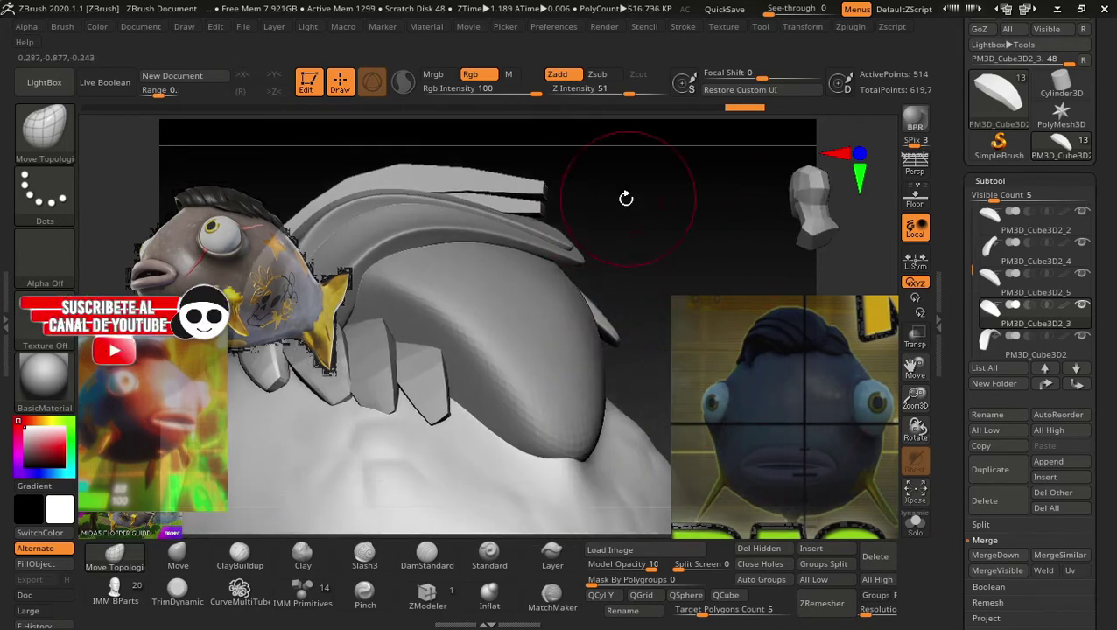
alt+click(411, 351)
Duplicate the plate and rotate the copy around its Z axis.
click(973, 469)
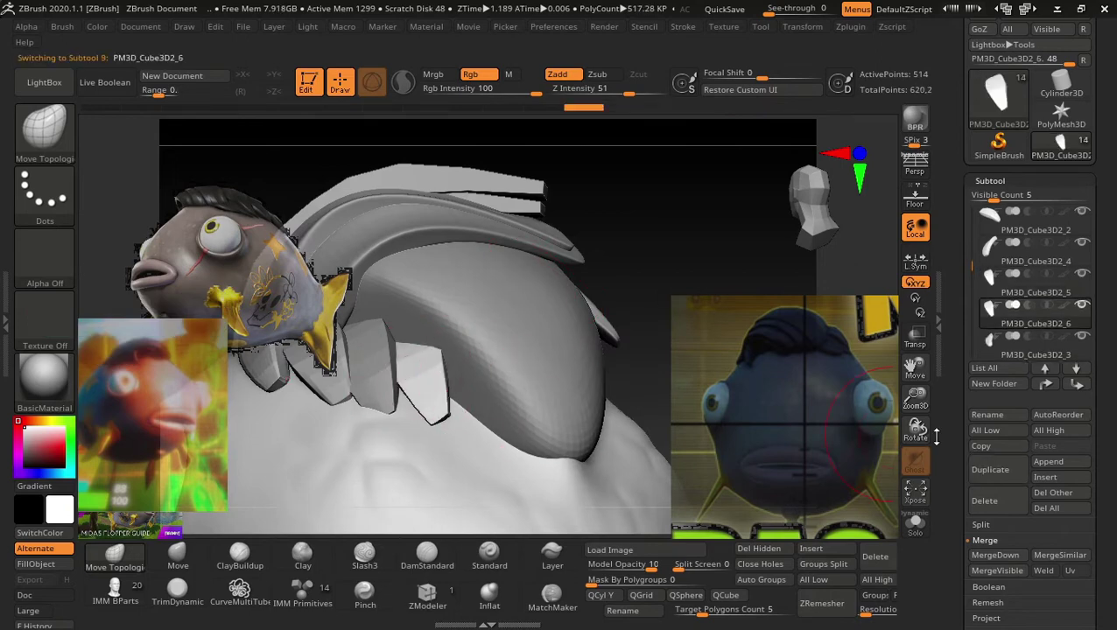
key(w)
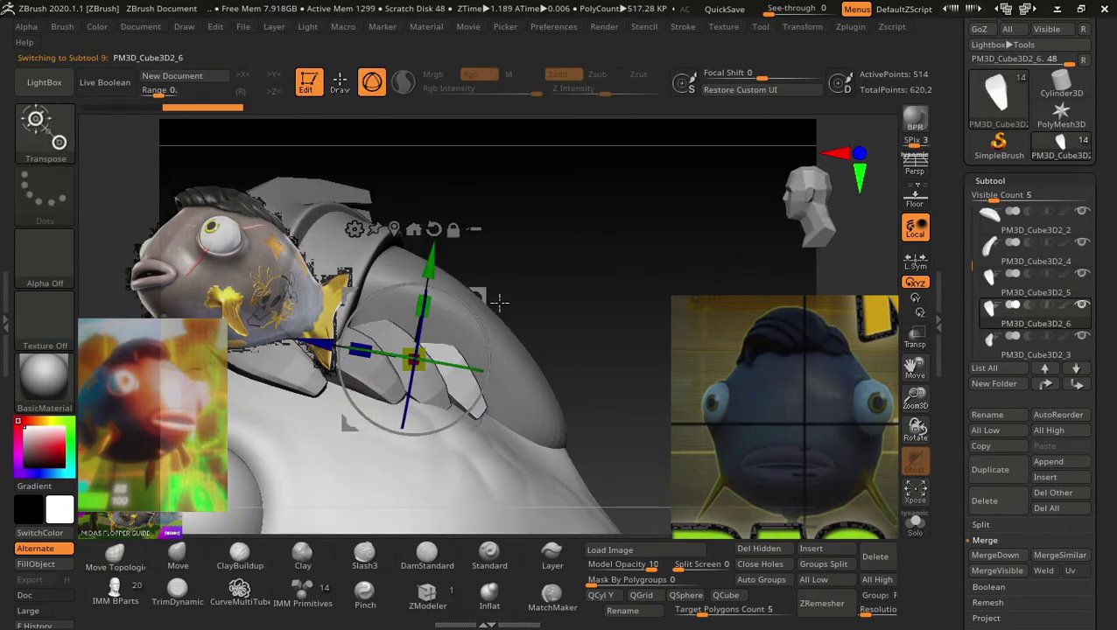
right_drag(644, 309, 599, 330)
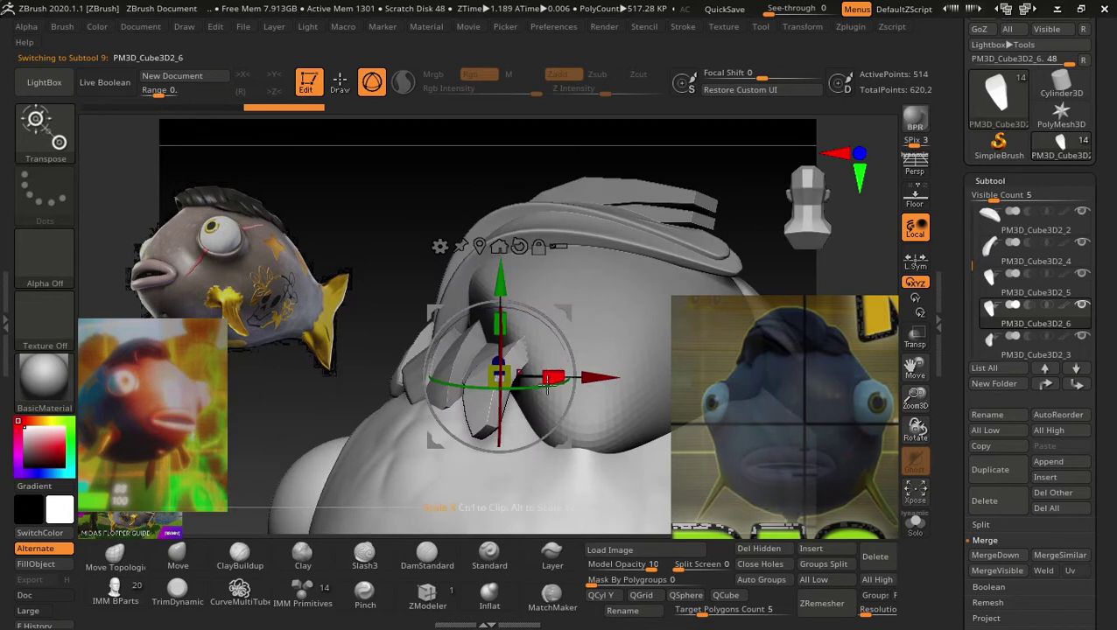
key(r)
mouse_move(473, 332)
mouse_down()
mouse_move(495, 409)
mouse_move(544, 365)
mouse_up()
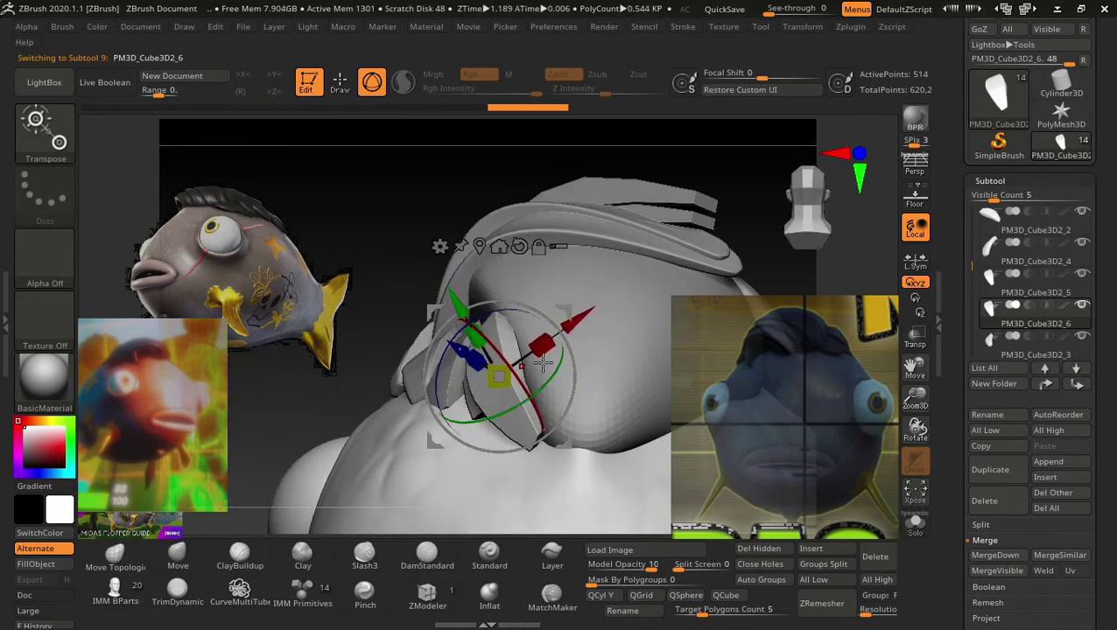
Nudge and tilt PM3D_Cube3D2_6 along X and Y until it hugs the head.
drag(577, 321, 594, 308)
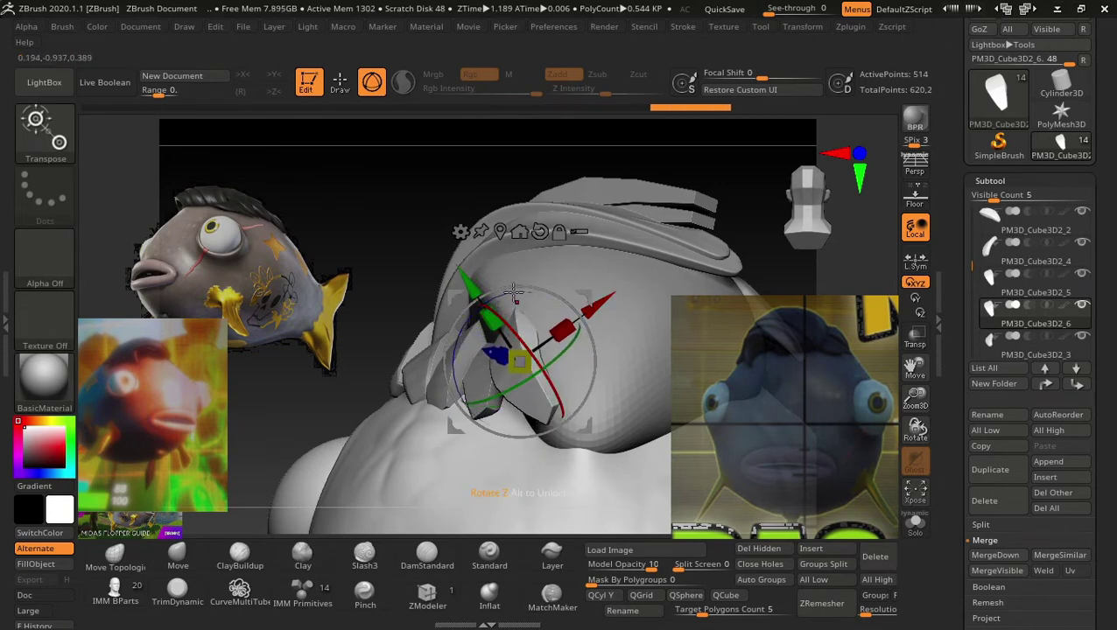
drag(515, 295, 508, 300)
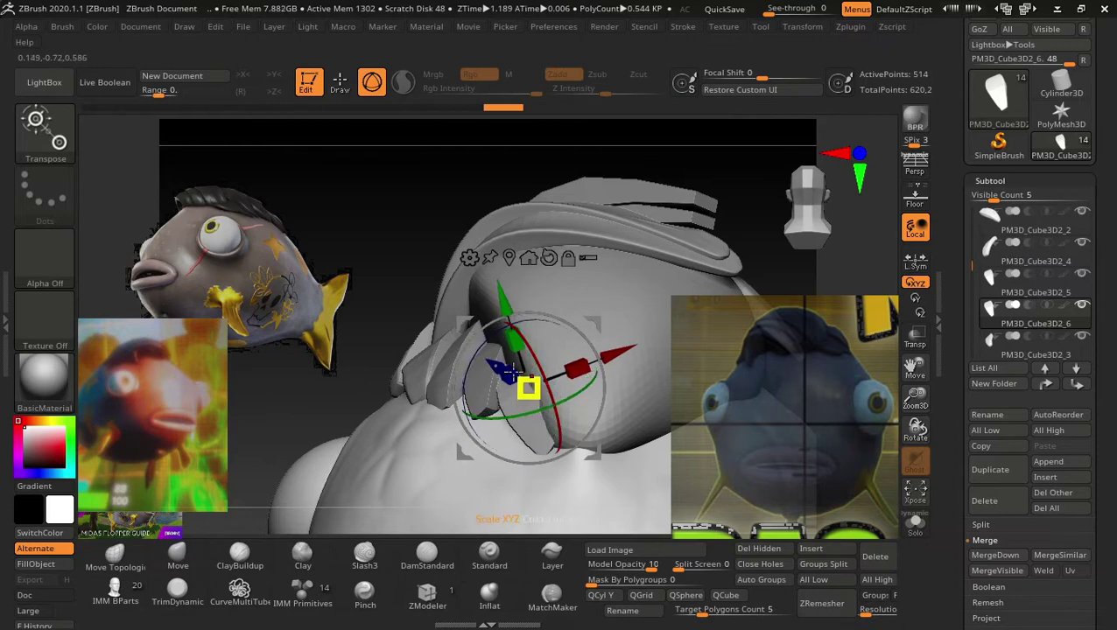
drag(319, 396, 436, 398)
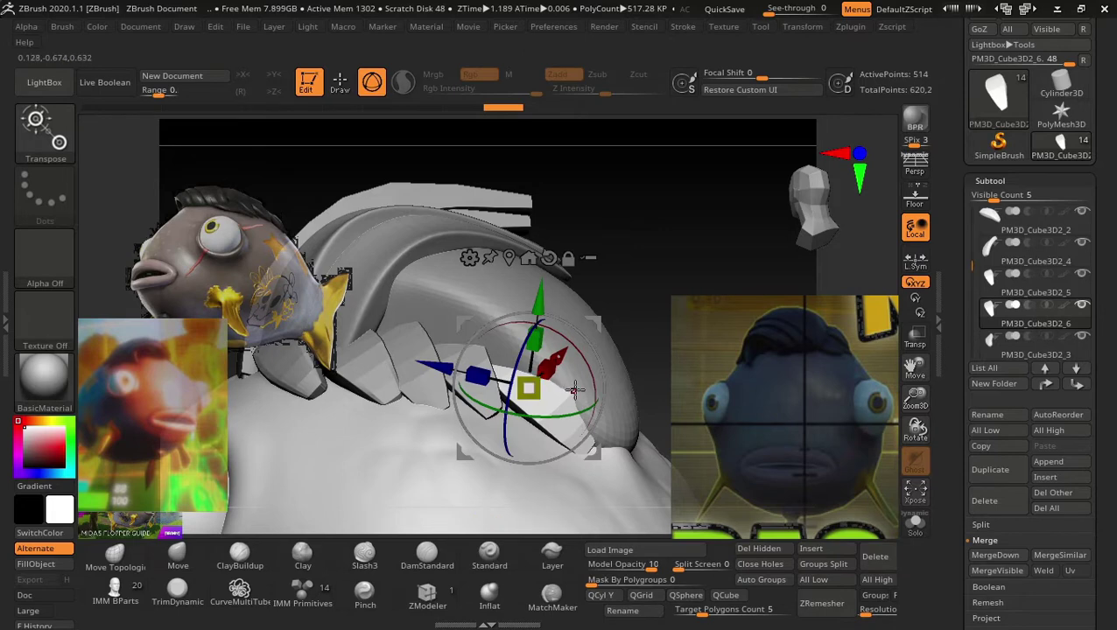
drag(490, 361, 465, 350)
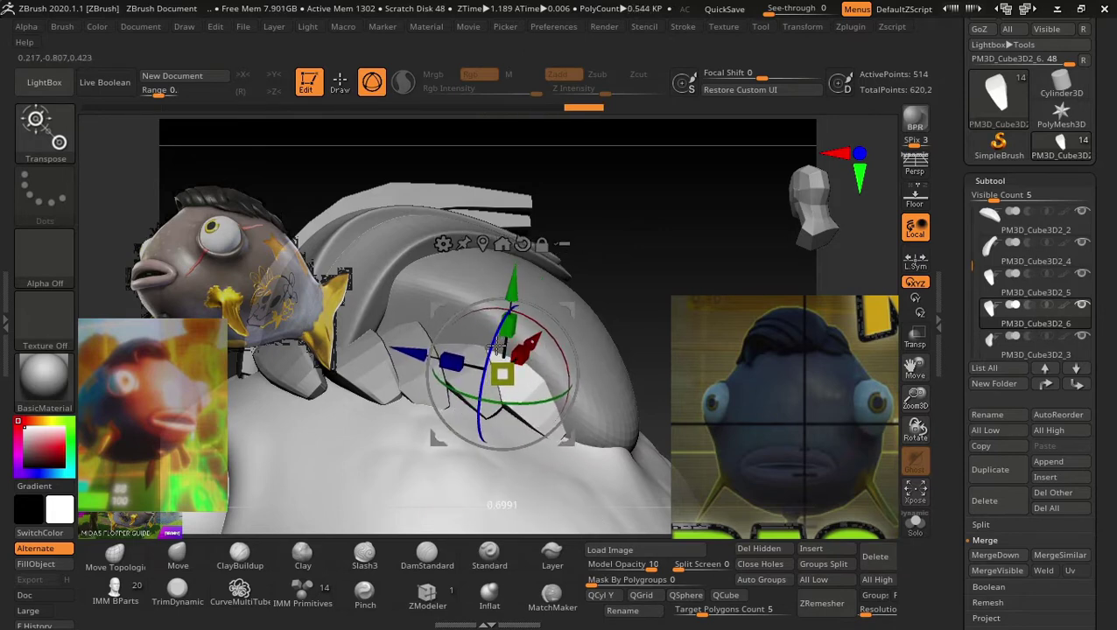
drag(495, 347, 658, 256)
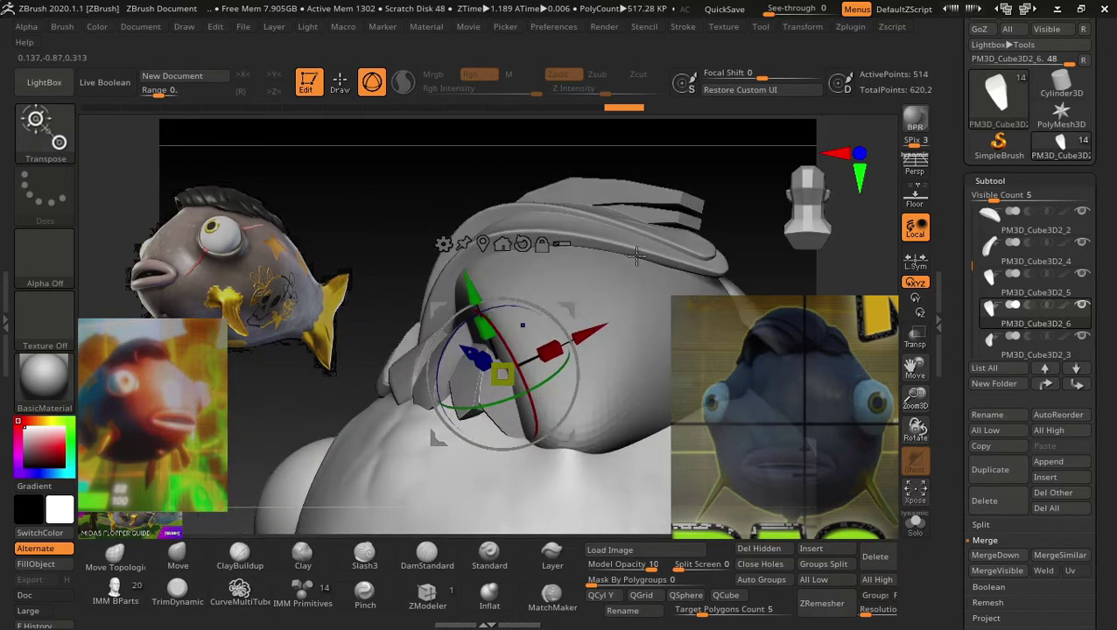
drag(593, 329, 600, 327)
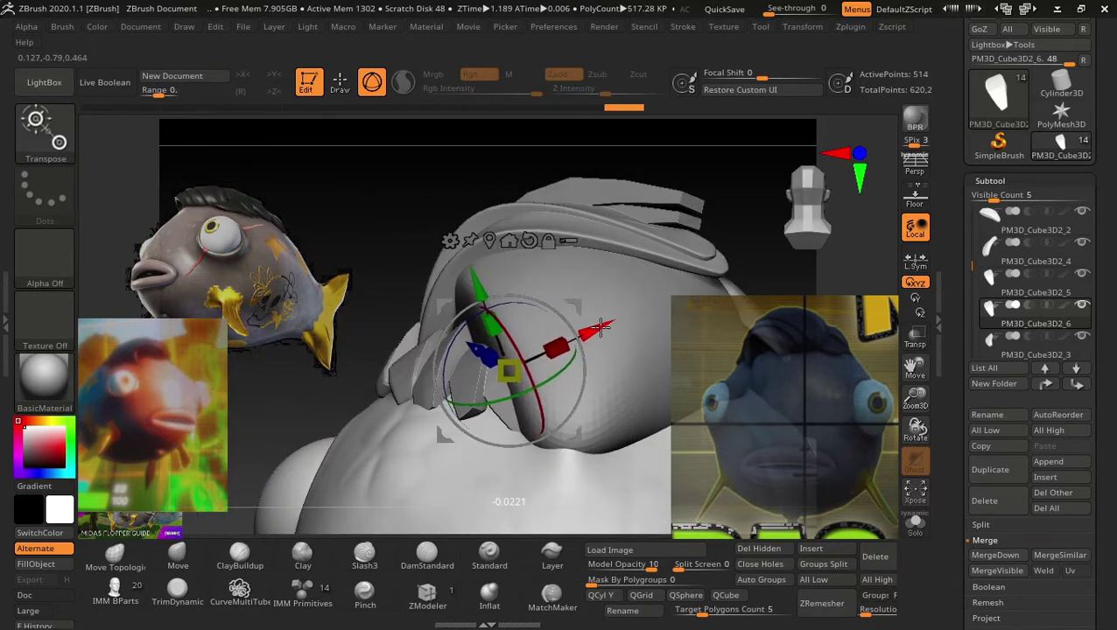
drag(488, 313, 484, 283)
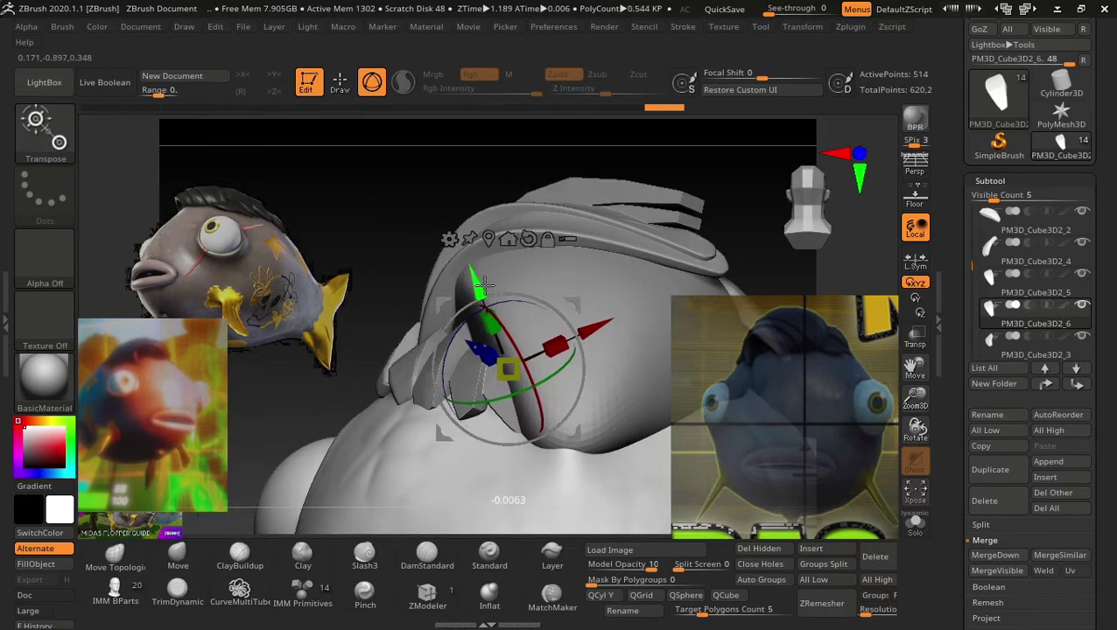
key(q)
drag(282, 397, 419, 414)
Smooth the head sphere's surface beside the hair plates.
alt+click(611, 364)
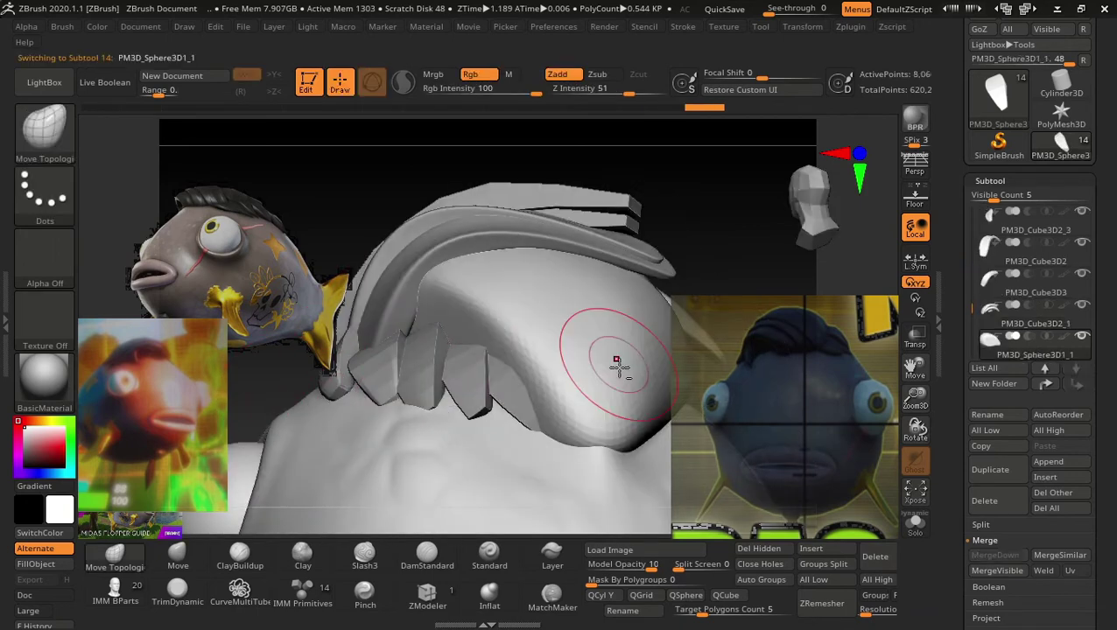
shift+drag(541, 393, 511, 349)
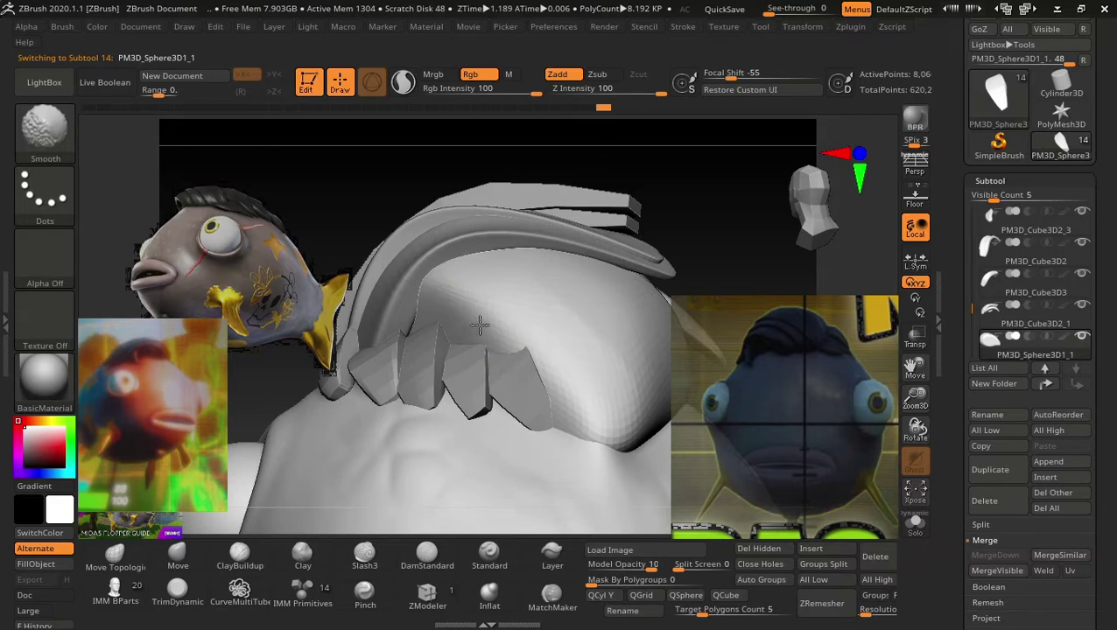
alt+click(525, 410)
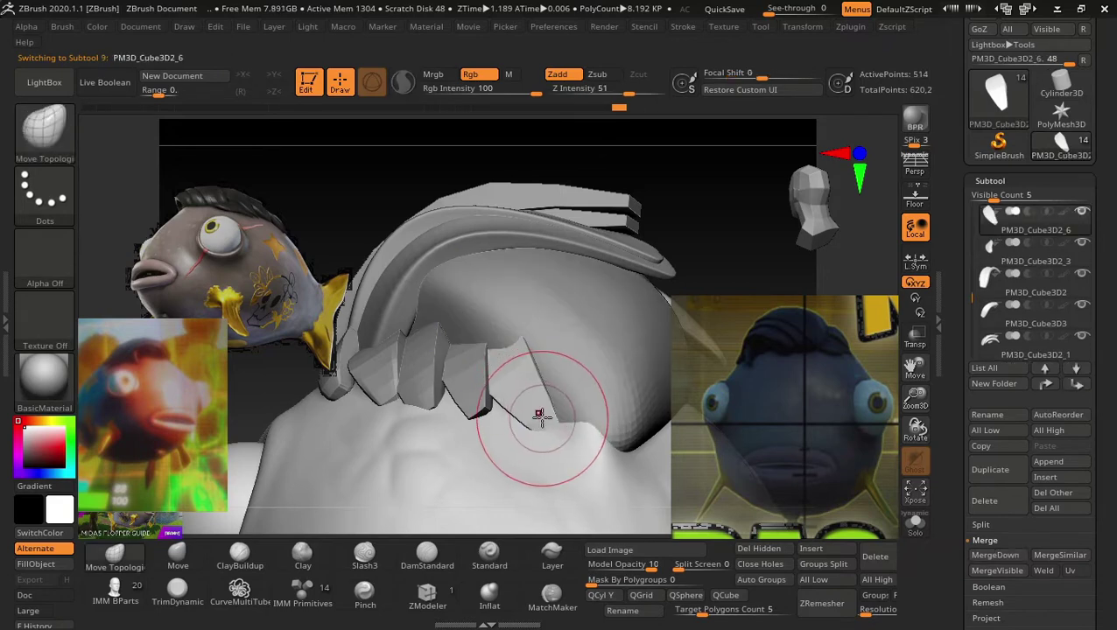
mouse_move(242, 391)
mouse_down()
mouse_move(219, 395)
mouse_move(254, 399)
mouse_up()
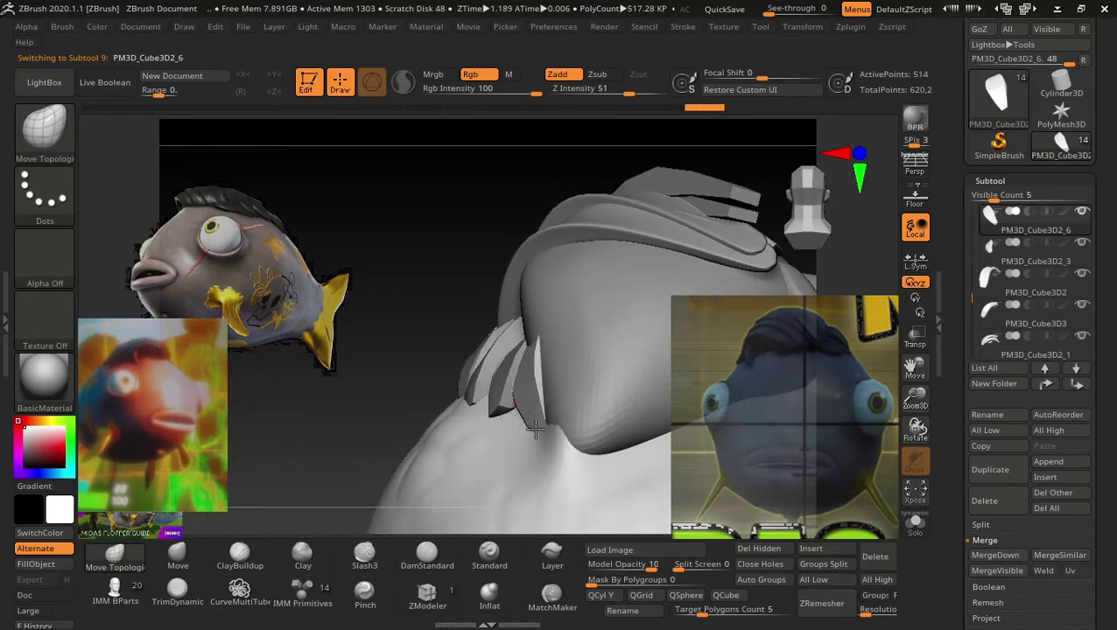
Step through the hair plates from the side, ending on the large curved plate PM3D_Cube3D3.
alt+click(492, 409)
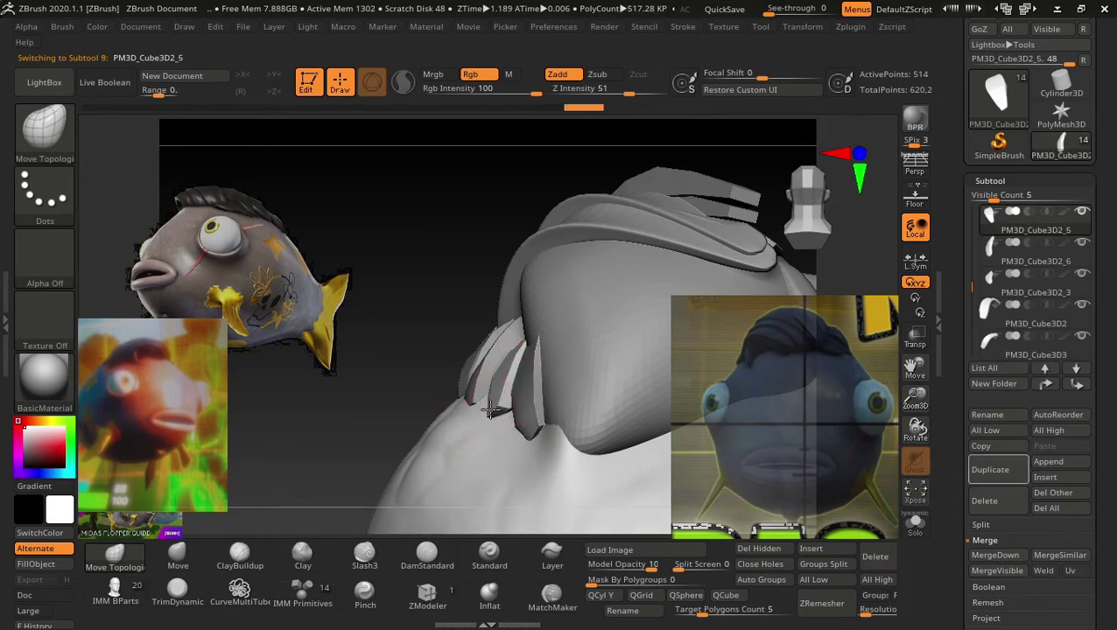
alt+click(473, 397)
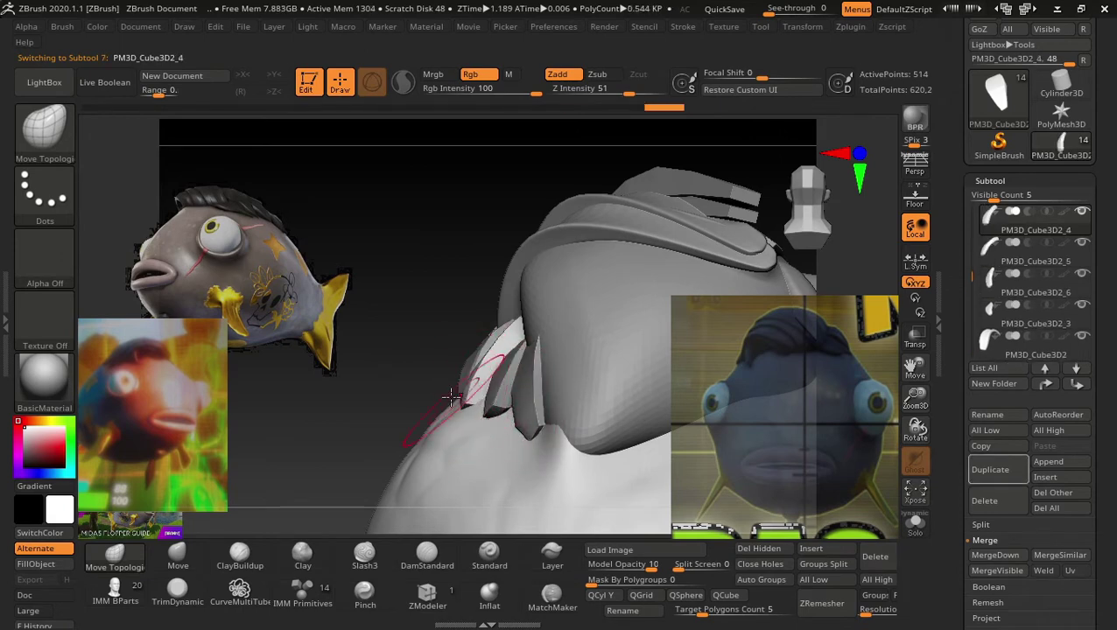
mouse_move(450, 396)
mouse_down()
mouse_move(449, 349)
mouse_move(378, 358)
mouse_up()
alt+click(440, 378)
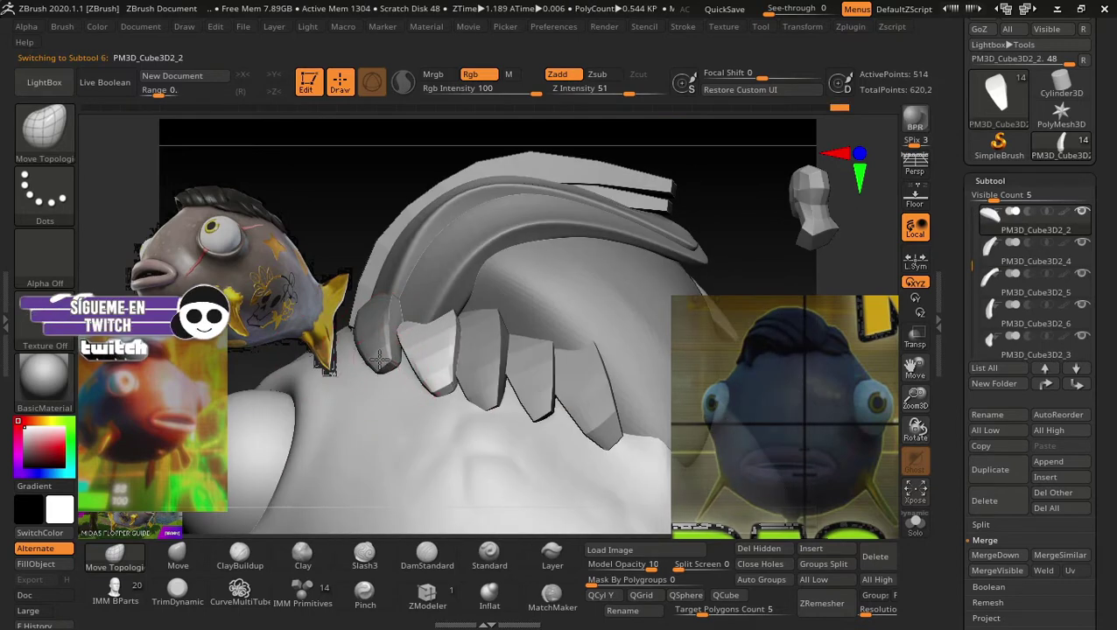
alt+click(376, 353)
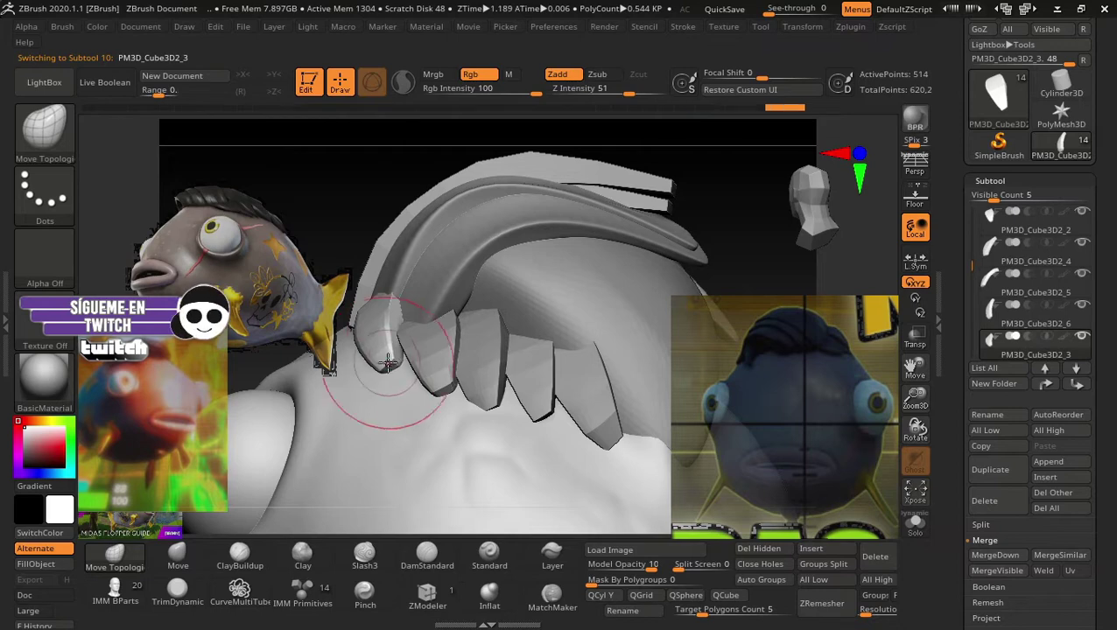
mouse_move(742, 235)
mouse_down()
mouse_move(740, 254)
mouse_move(676, 132)
mouse_move(603, 307)
mouse_move(618, 316)
mouse_move(591, 363)
mouse_move(618, 274)
mouse_move(628, 327)
mouse_move(600, 324)
mouse_move(612, 337)
mouse_move(604, 341)
mouse_move(553, 344)
mouse_move(650, 286)
mouse_move(628, 324)
mouse_move(643, 318)
mouse_move(588, 338)
mouse_up()
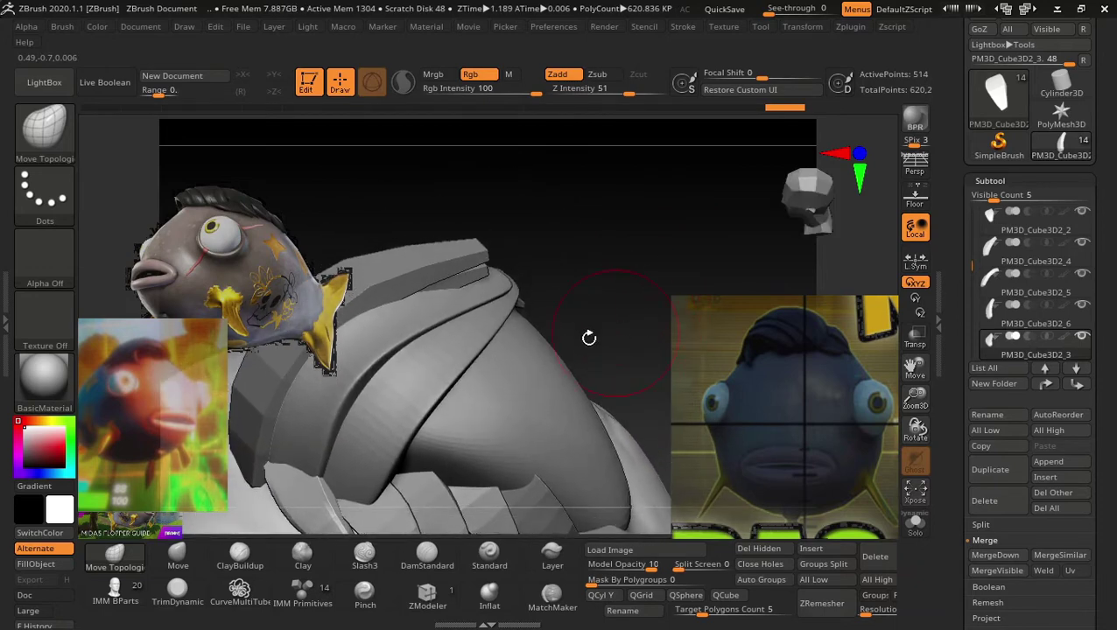
drag(484, 346, 554, 302)
alt+click(556, 292)
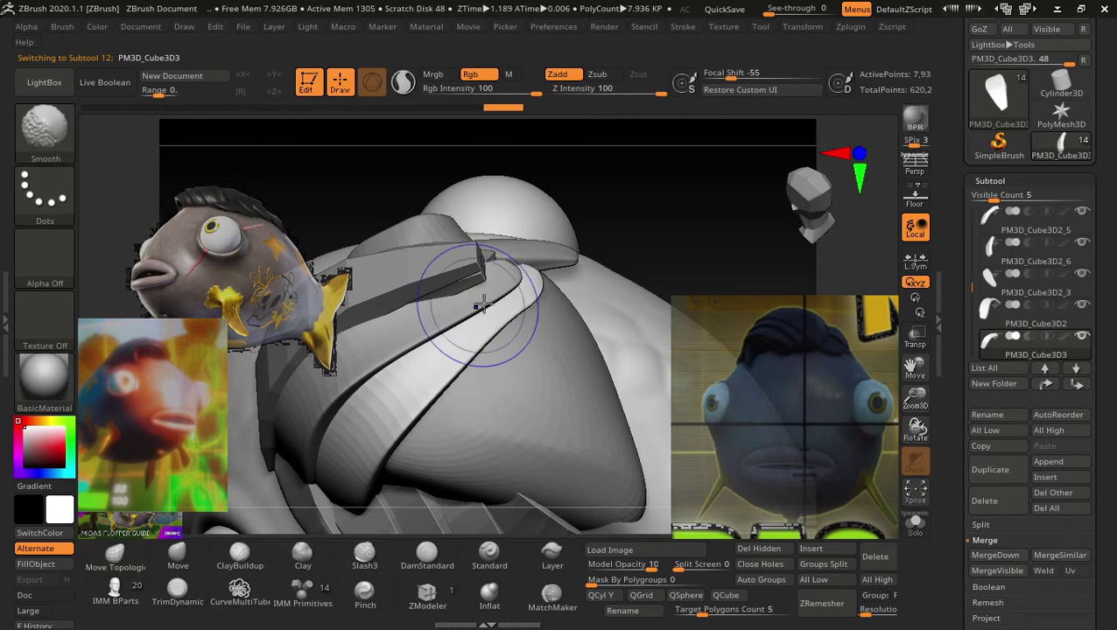
Switch to the Inflat brush and smooth out the sharp crease on the curved strand.
drag(539, 298, 564, 284)
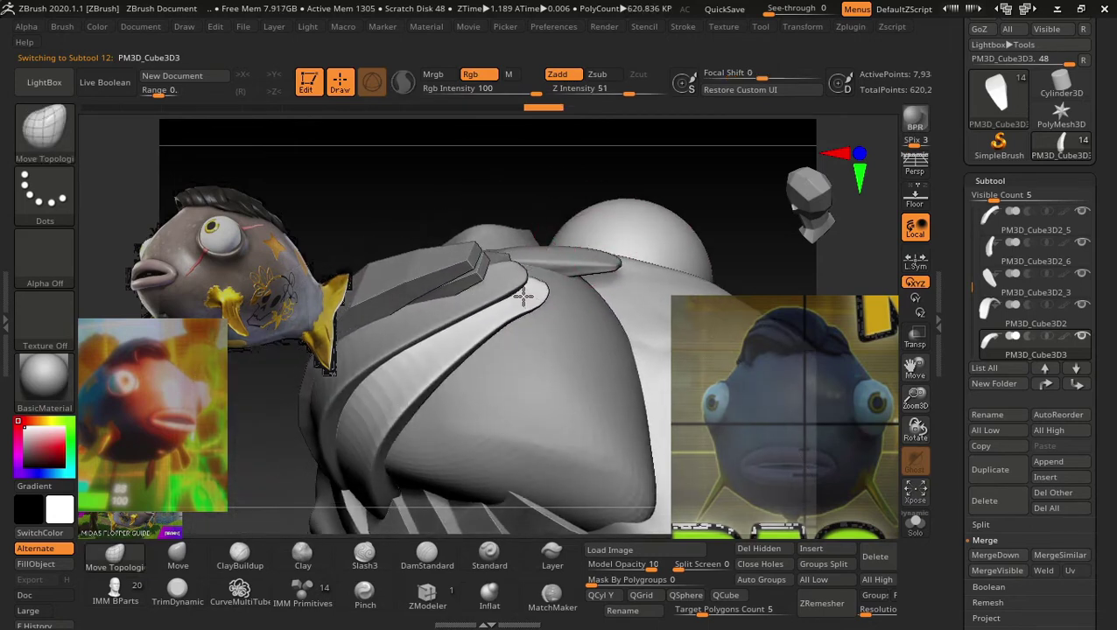
key(shift)
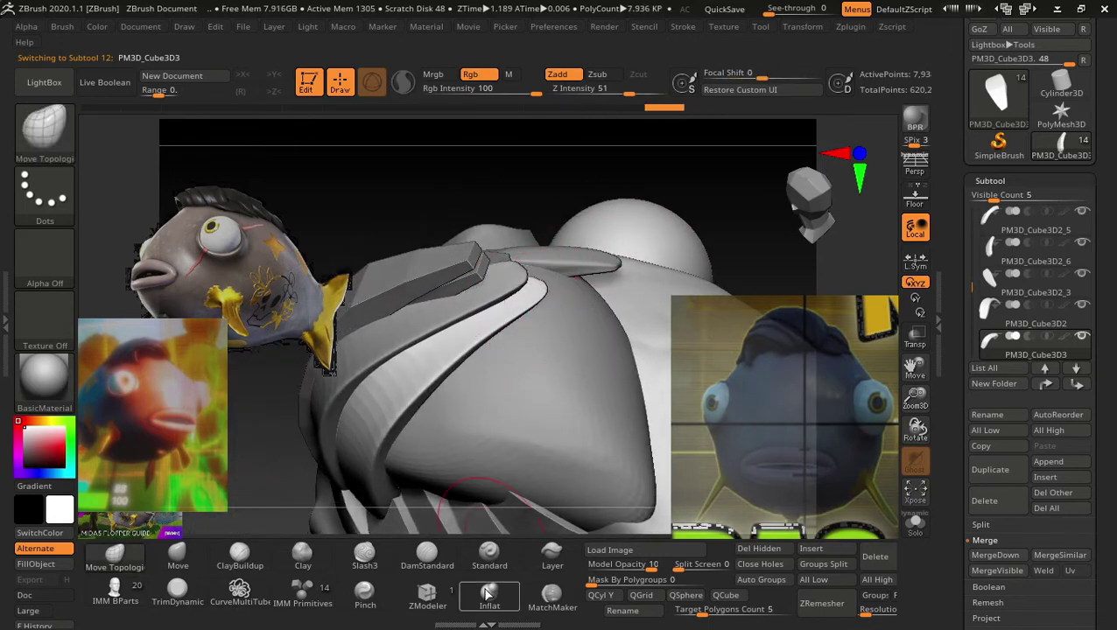
key(b)
key(i)
key(n)
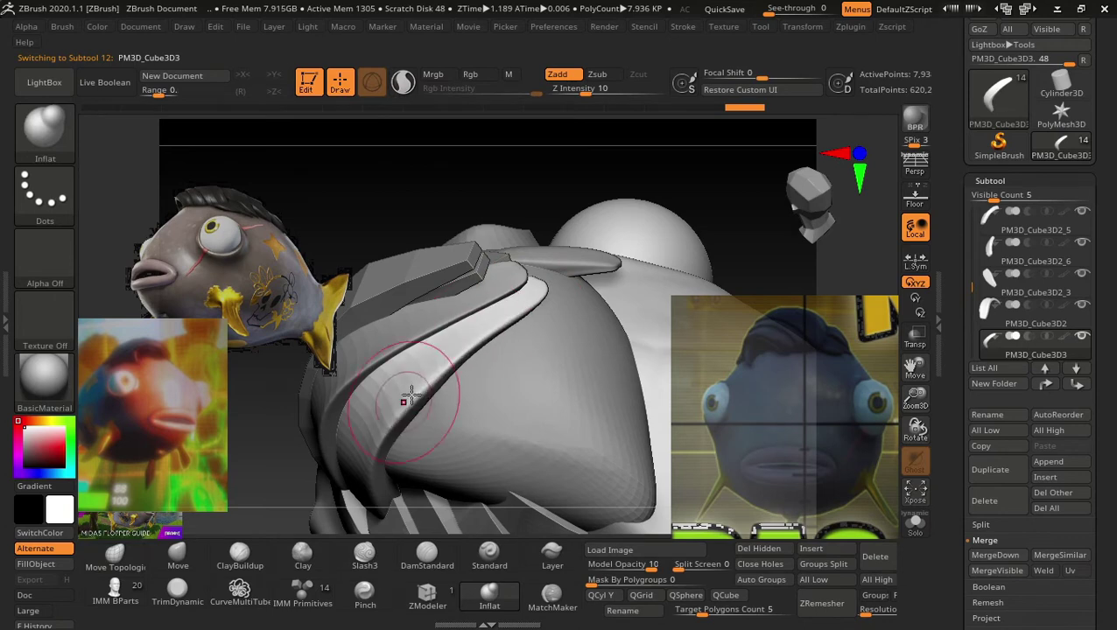
key(shift)
shift+drag(533, 280, 407, 399)
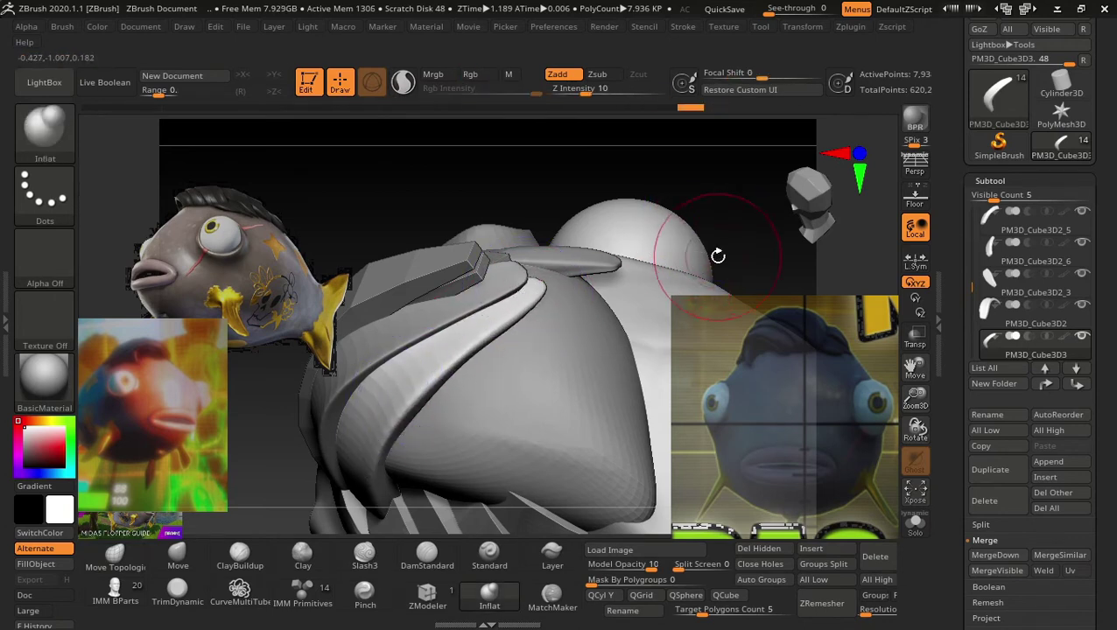
mouse_move(719, 255)
mouse_down()
mouse_move(749, 225)
mouse_move(634, 281)
mouse_up()
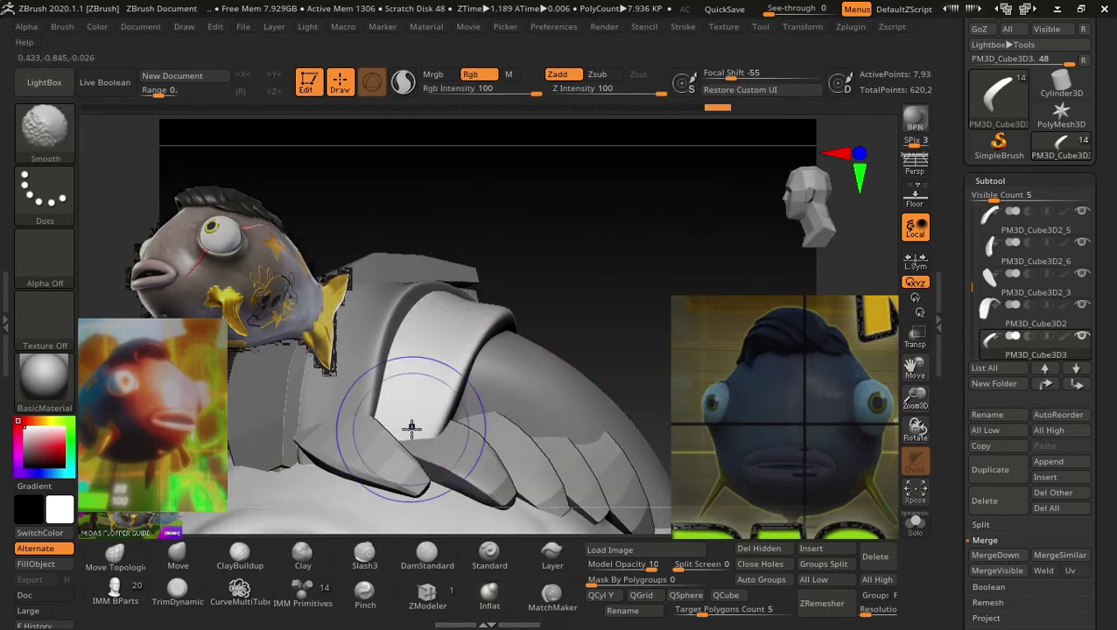
drag(634, 262, 536, 272)
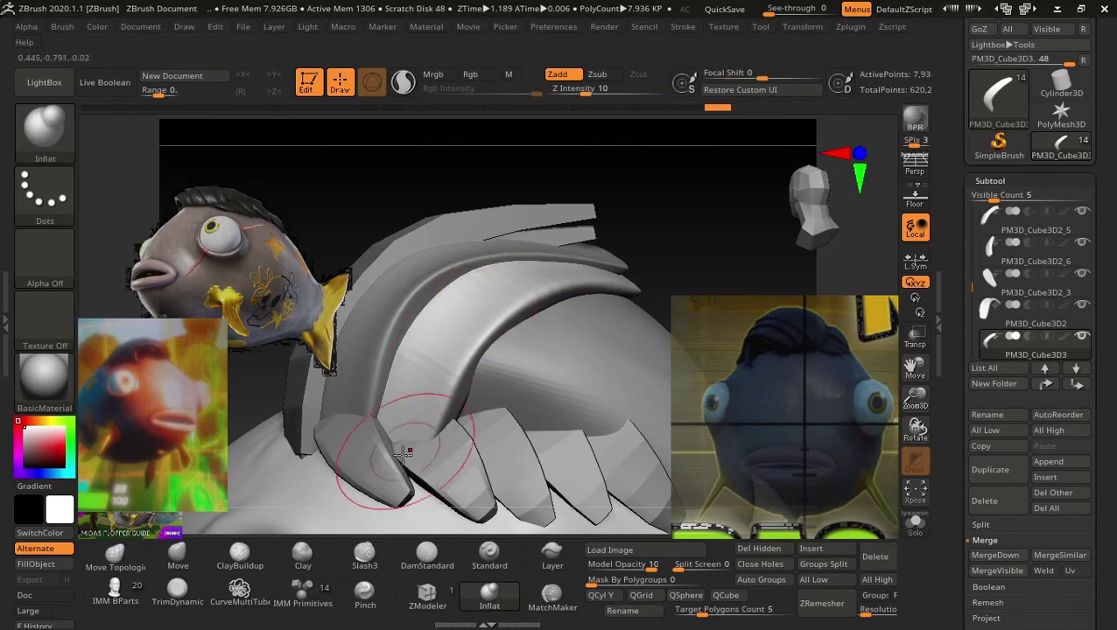
click(115, 555)
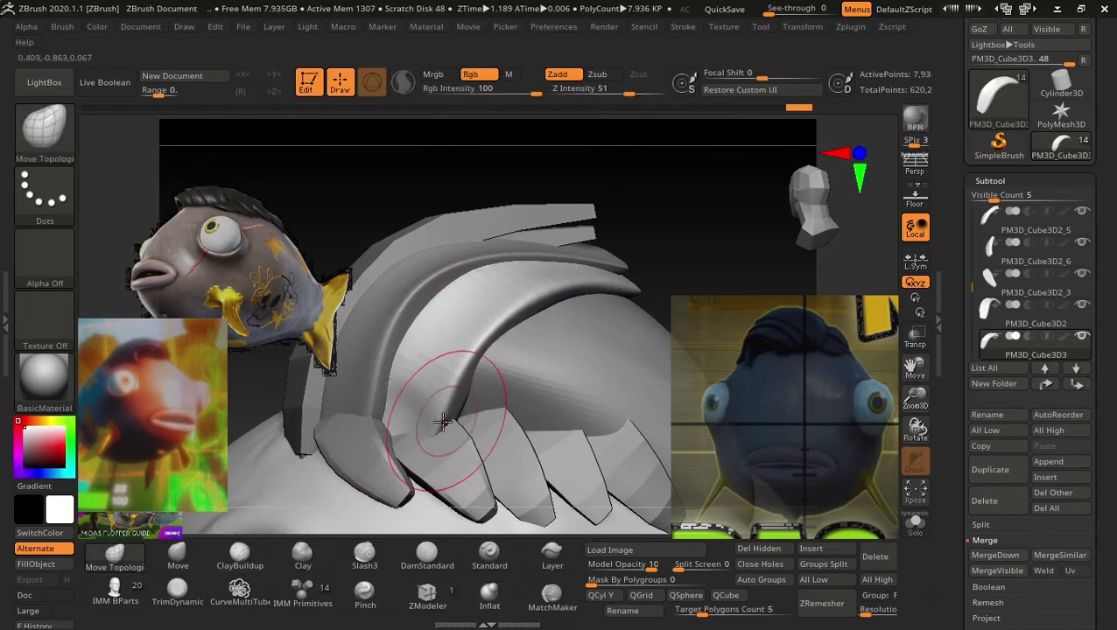
mouse_move(648, 263)
mouse_down()
mouse_move(686, 256)
mouse_move(648, 272)
mouse_up()
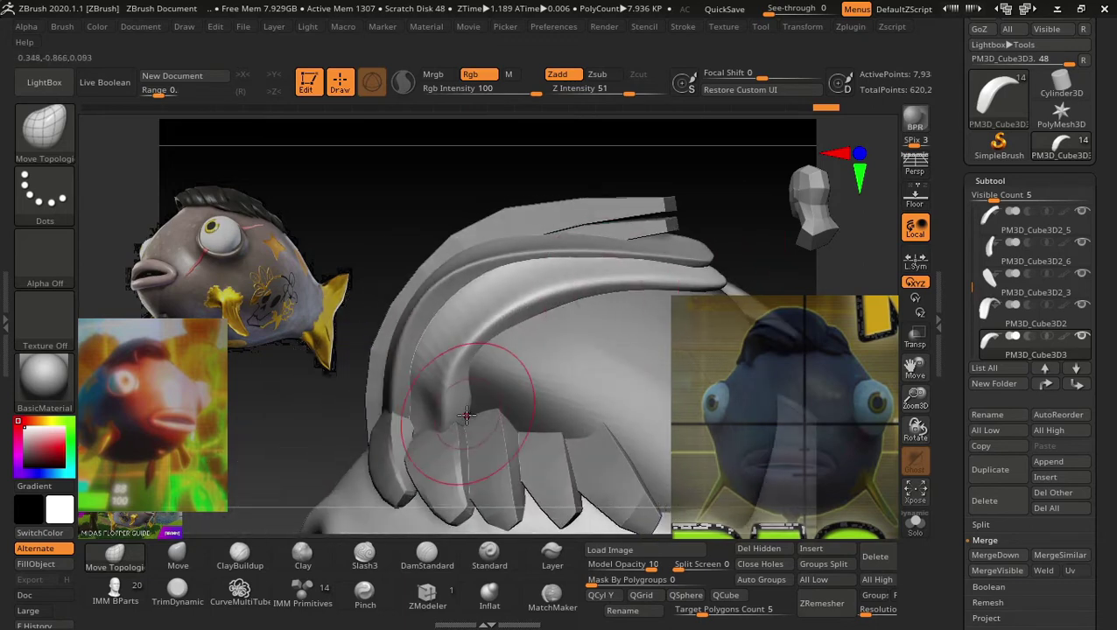
Slice off the lower plate beyond a ClipCurve line drawn across it.
key(shift)
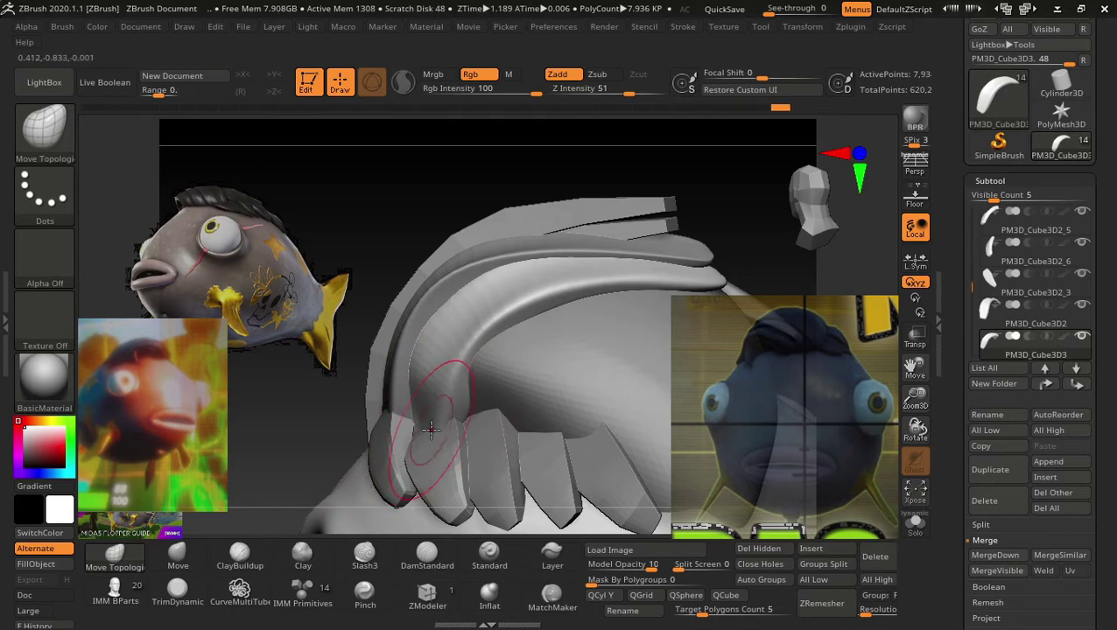
alt+click(431, 429)
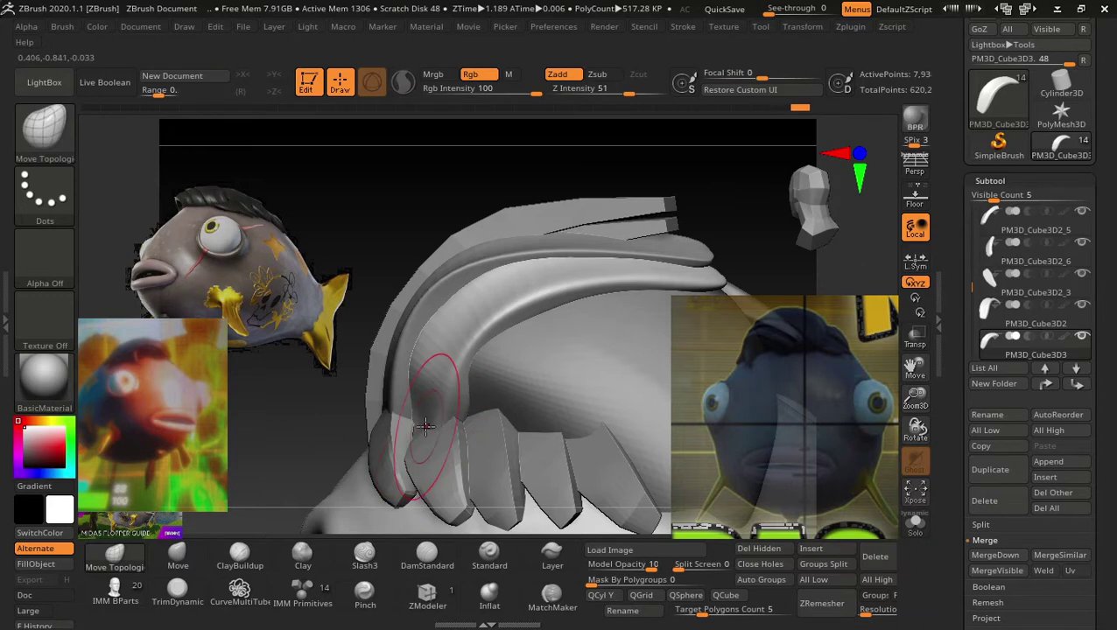
drag(291, 444, 507, 444)
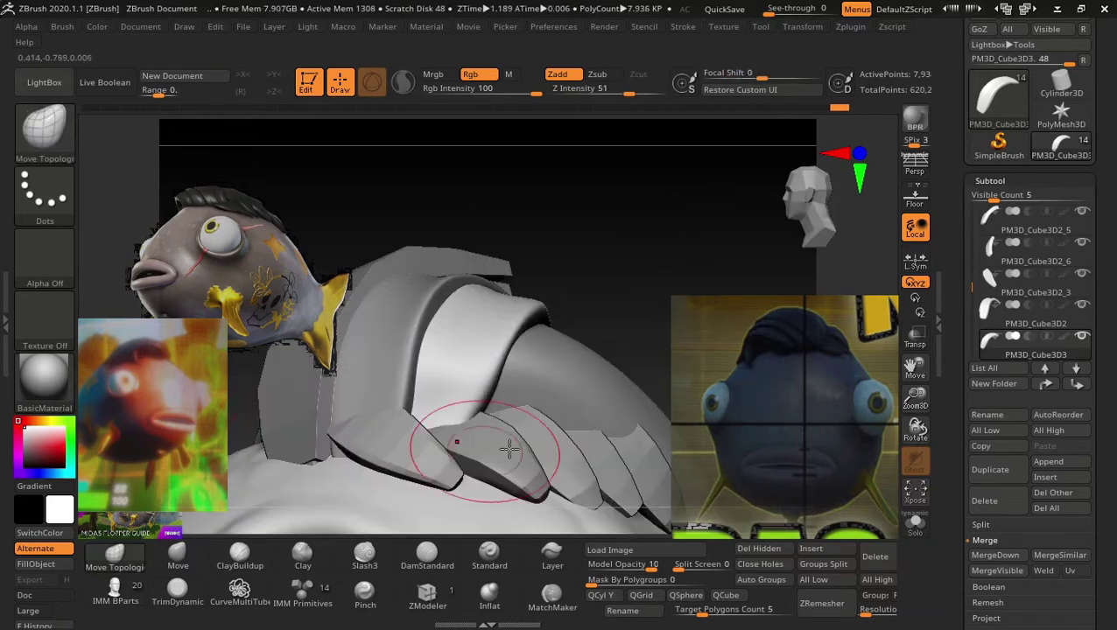
ctrl+shift+drag(544, 404, 447, 422)
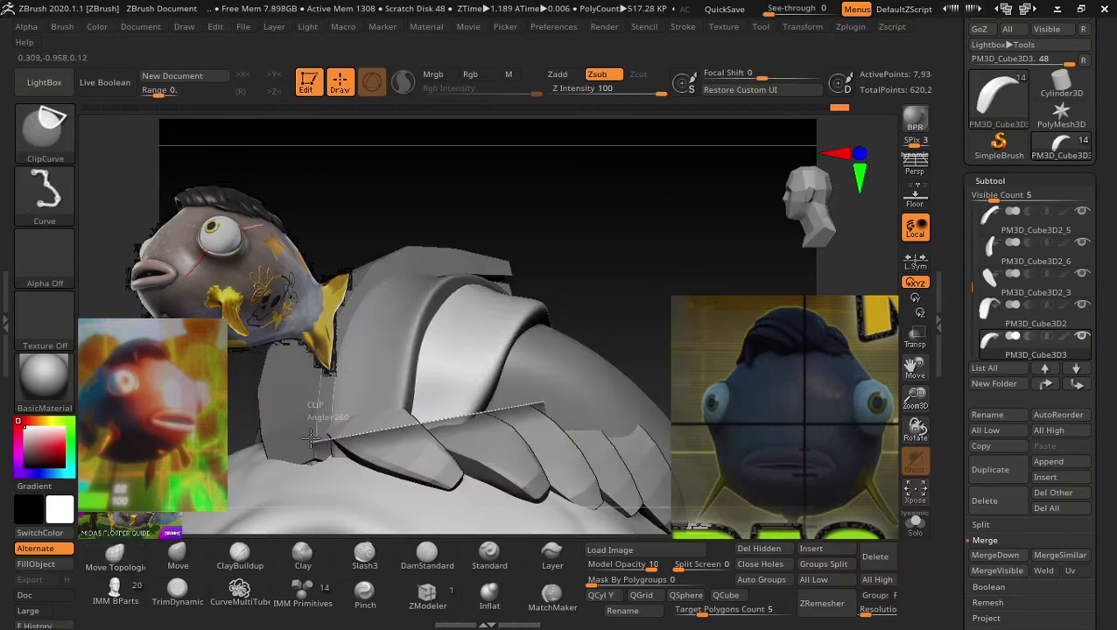
ctrl+shift+drag(312, 437, 312, 438)
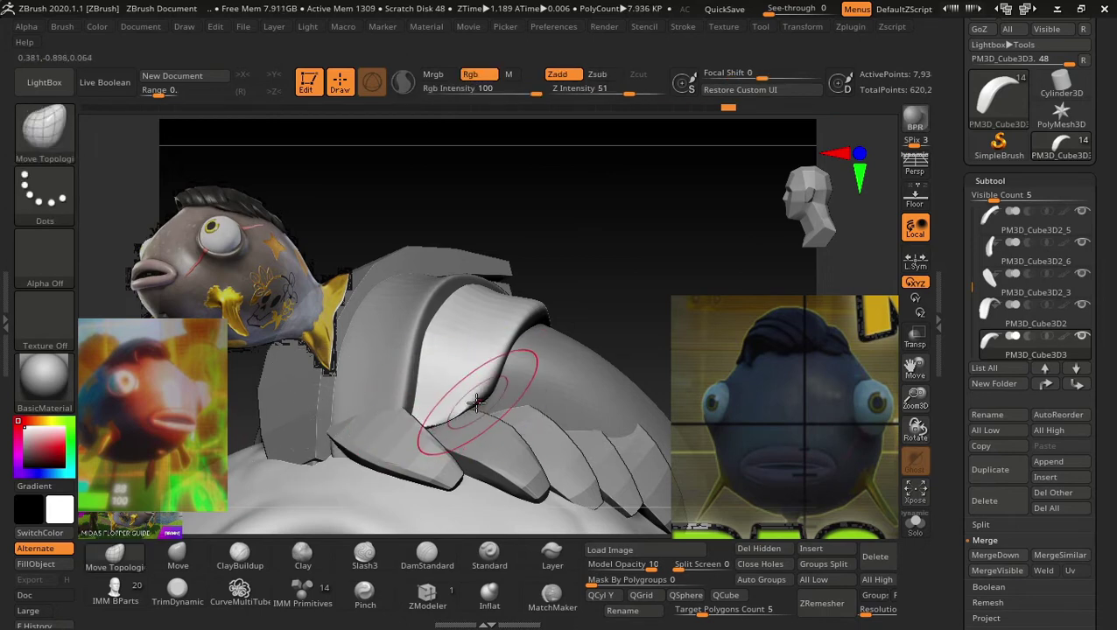
Try an inflate stroke on the hair plates, undo it, and switch to Move Topological.
drag(583, 308, 461, 324)
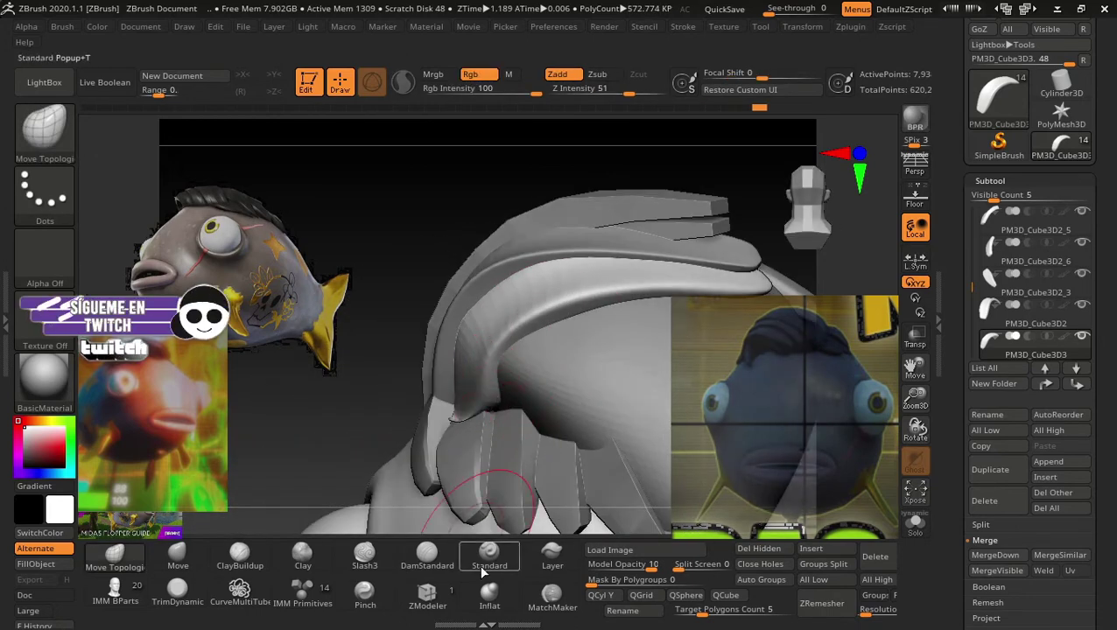
click(490, 595)
key(shift)
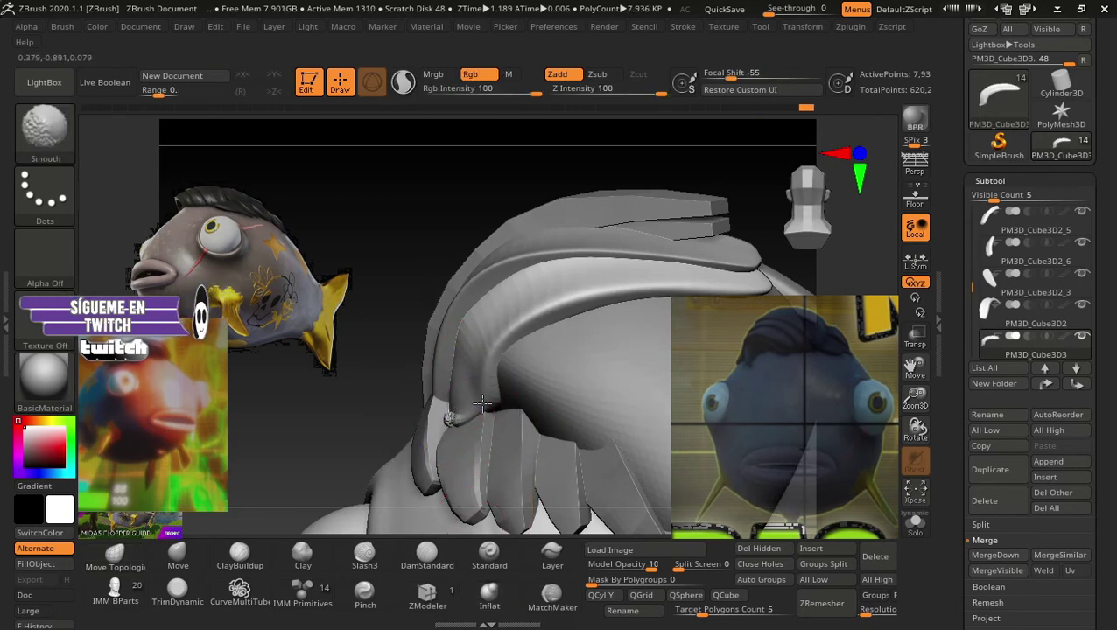
key(ctrl+z)
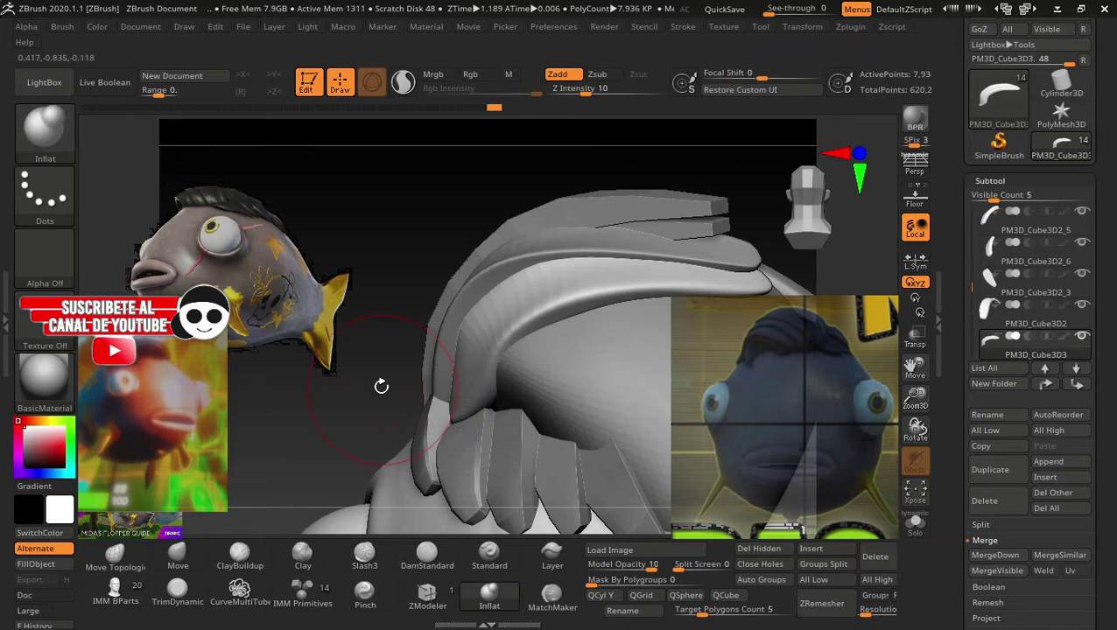
drag(379, 386, 400, 399)
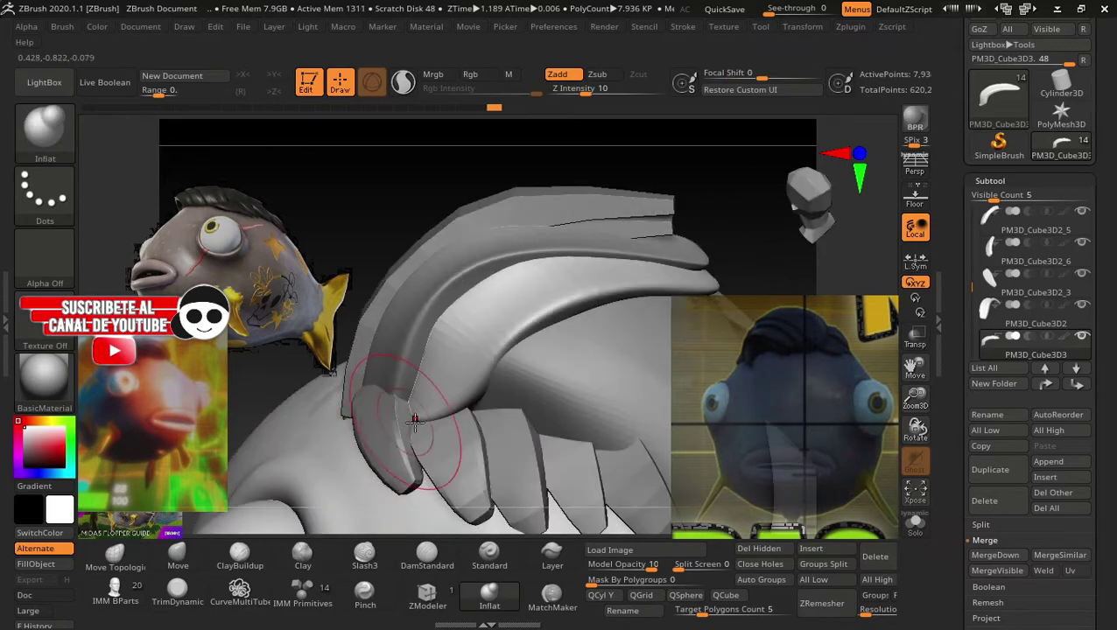
click(114, 553)
mouse_move(382, 423)
mouse_down()
mouse_move(421, 418)
mouse_move(423, 405)
mouse_move(349, 424)
mouse_up()
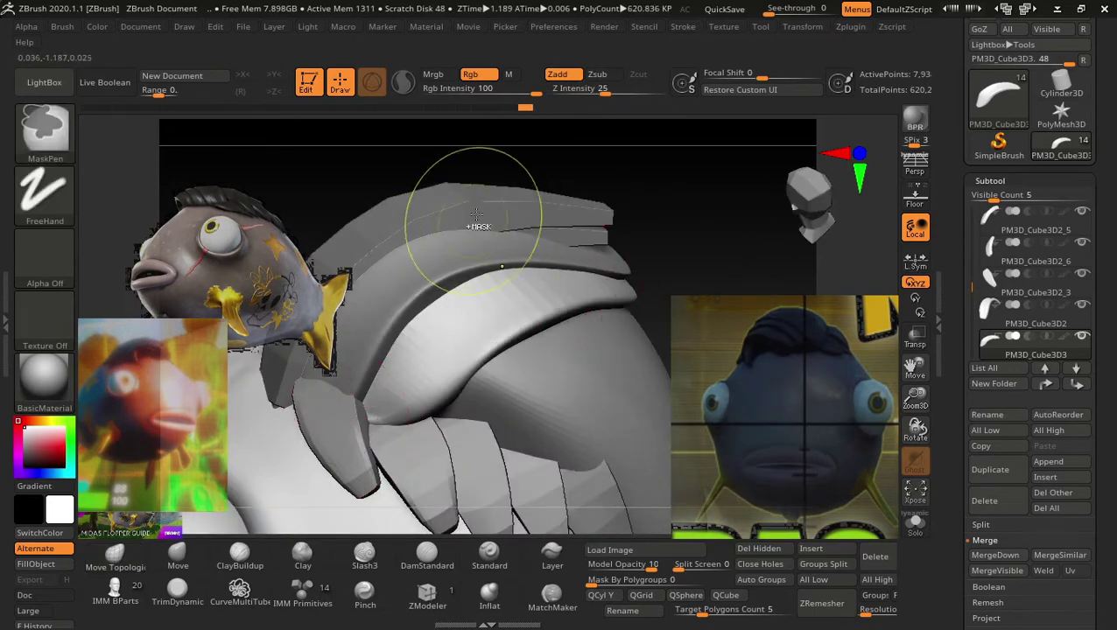
Lasso-mask an area of the hair plate and smooth the folds on the lower plate.
click(45, 130)
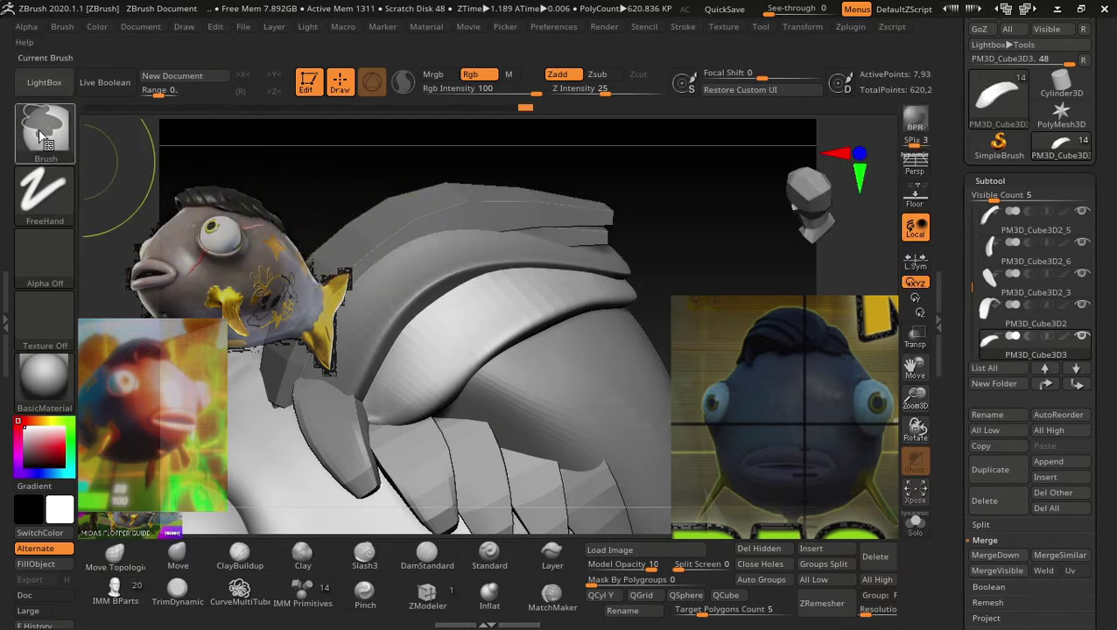
click(44, 130)
click(313, 224)
ctrl+drag(350, 197, 698, 191)
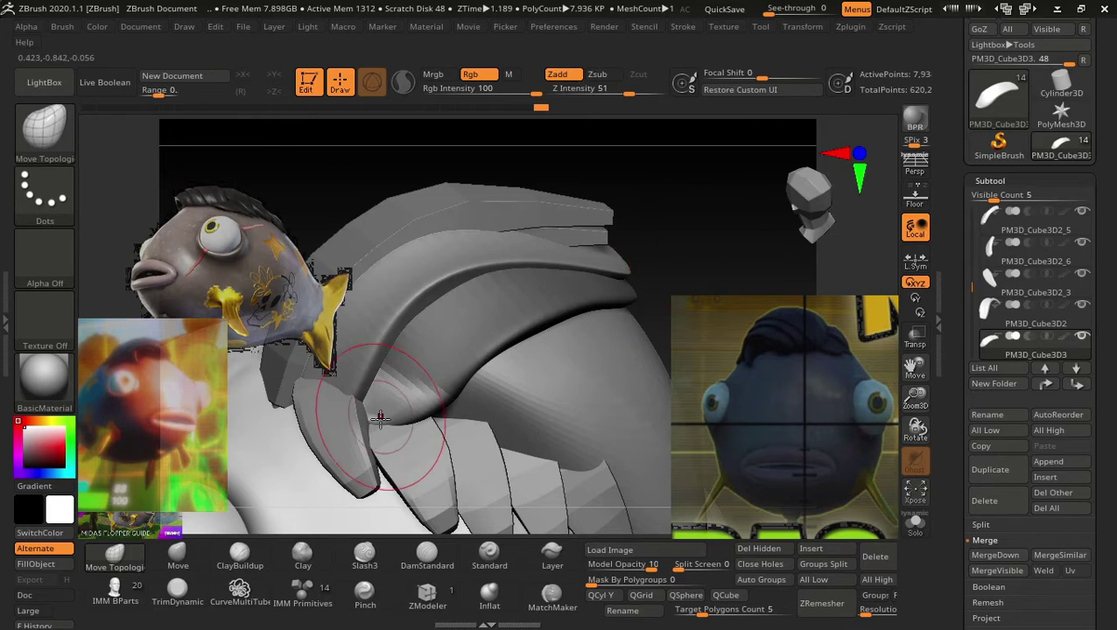
key(shift)
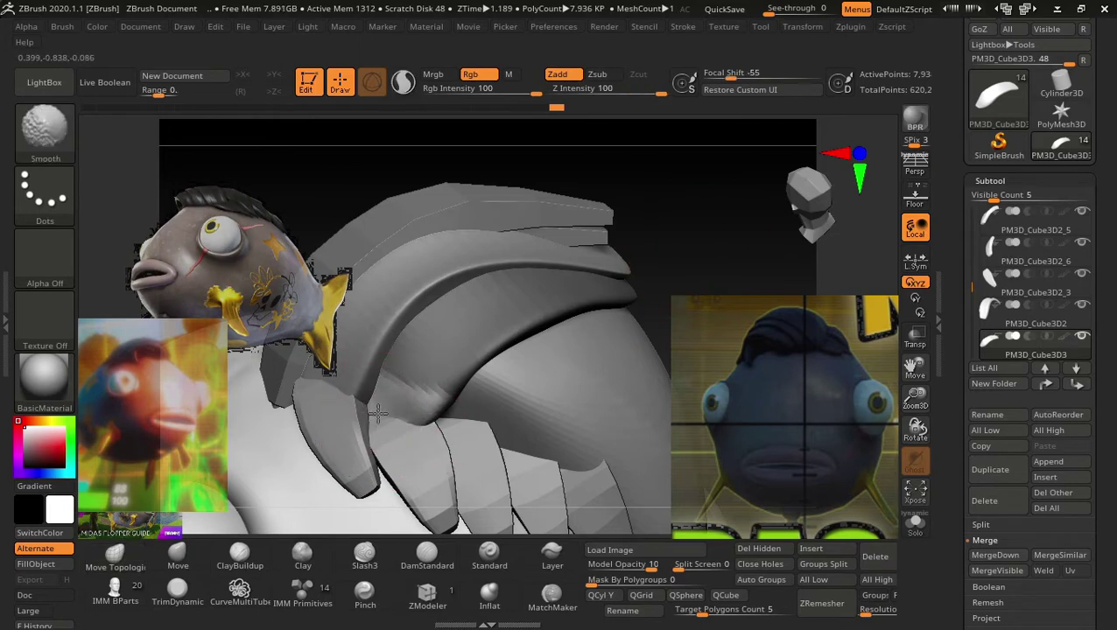
shift+drag(369, 413, 399, 418)
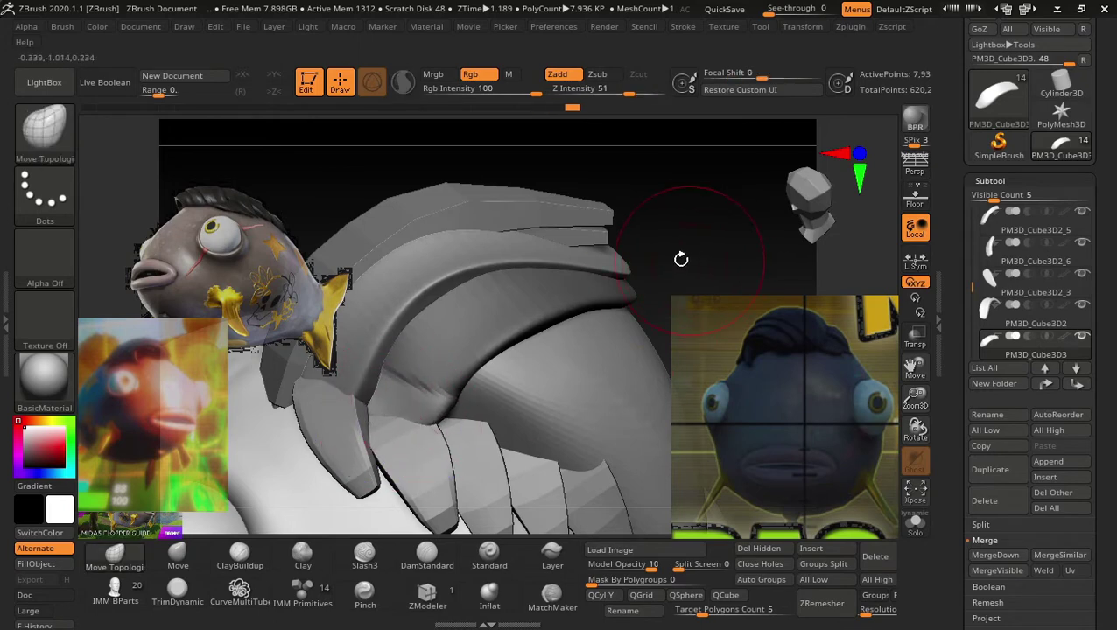
Smooth the folds on the grey plate and nudge the front plate's tip.
drag(681, 259, 444, 409)
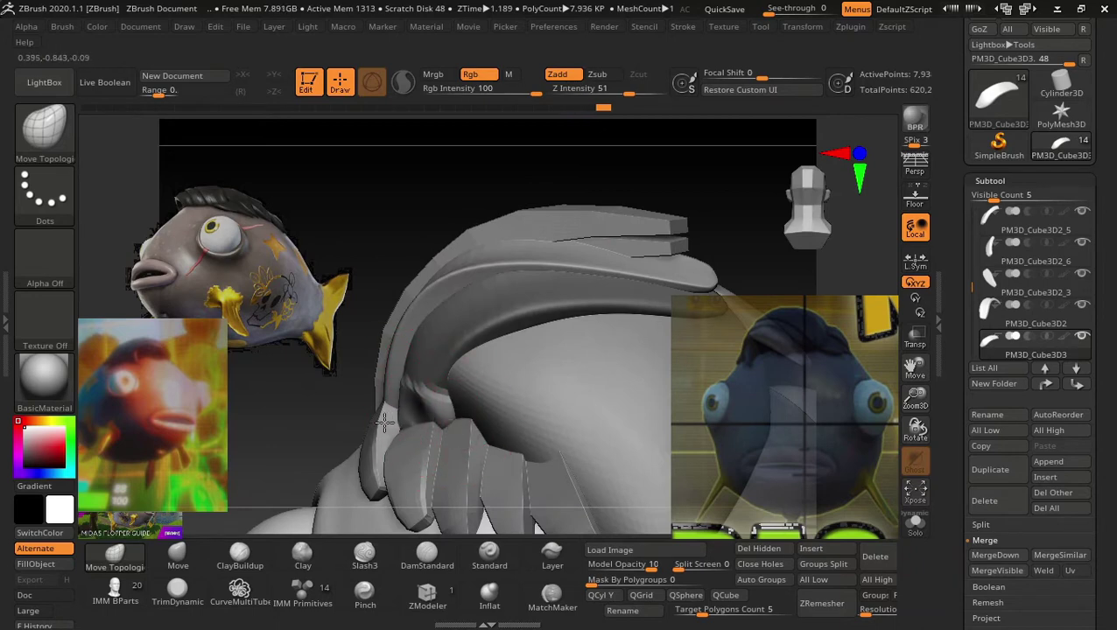
key(shift)
shift+drag(385, 406, 420, 389)
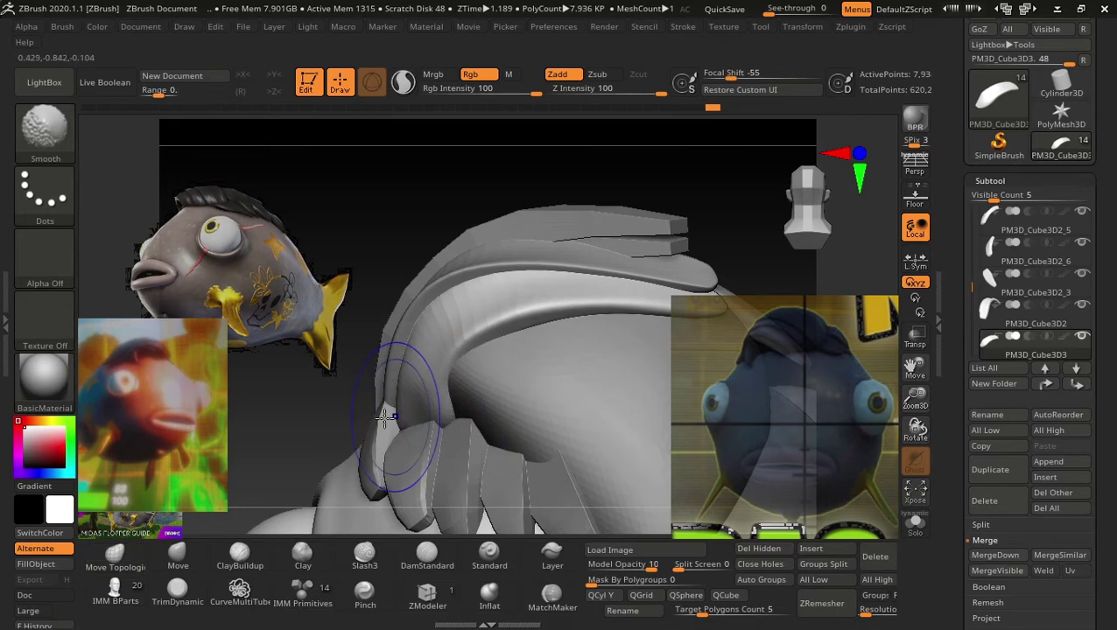
mouse_move(439, 423)
mouse_down()
mouse_move(583, 234)
mouse_move(606, 350)
mouse_move(508, 401)
mouse_move(629, 316)
mouse_move(593, 354)
mouse_move(598, 448)
mouse_move(614, 242)
mouse_move(646, 253)
mouse_move(543, 411)
mouse_up()
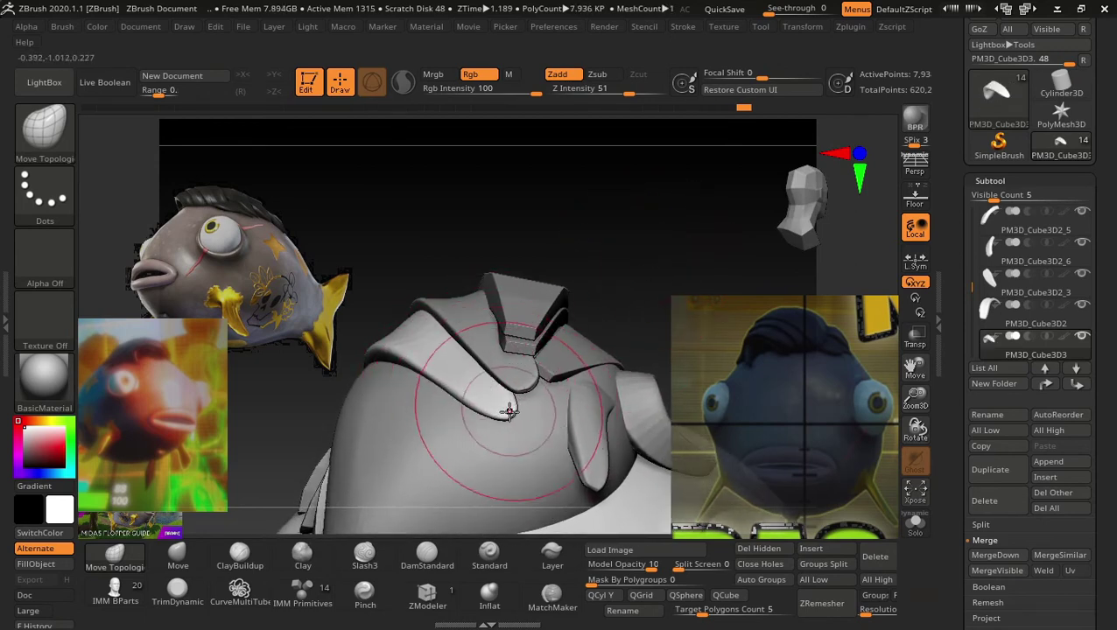
drag(488, 405, 661, 232)
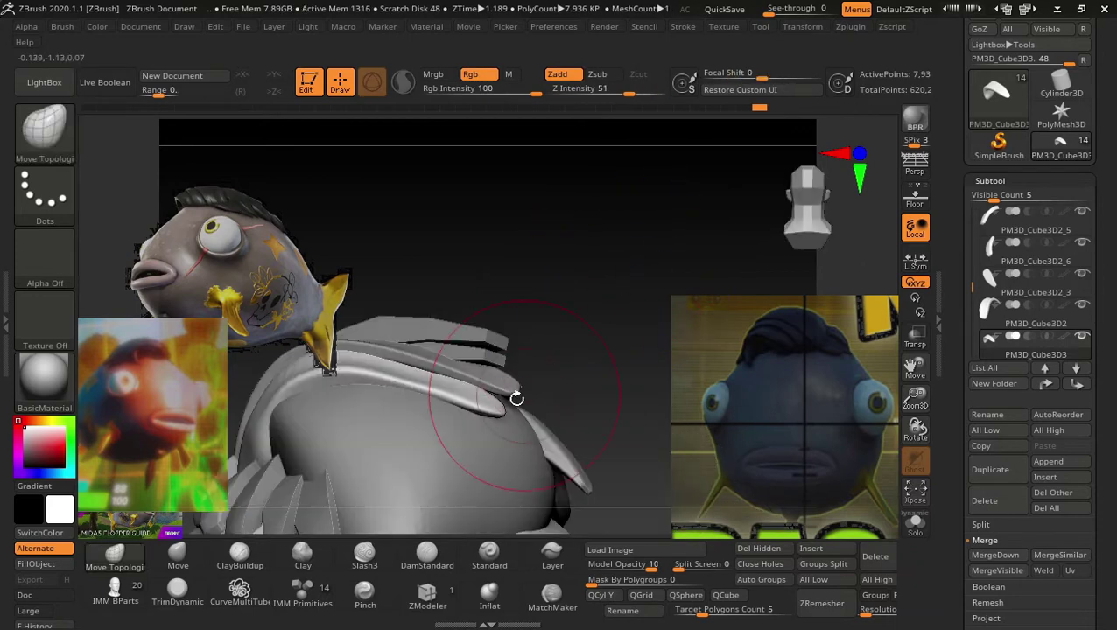
drag(409, 378, 414, 373)
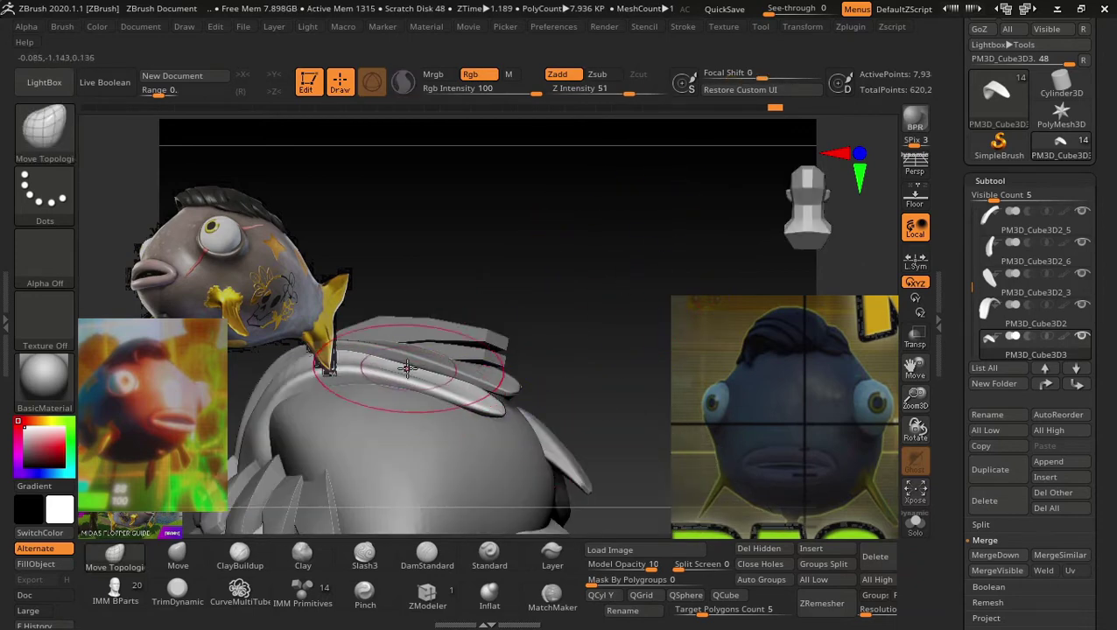
Inflate the front plate's surface and smooth the lower plate.
drag(599, 269, 503, 407)
click(490, 595)
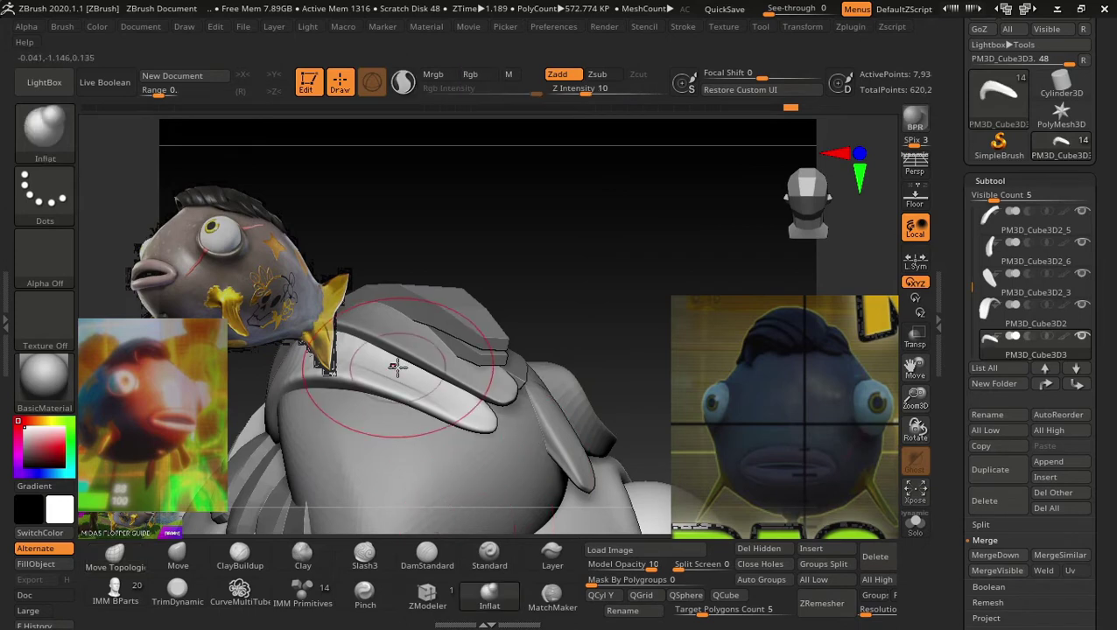
drag(406, 374, 449, 394)
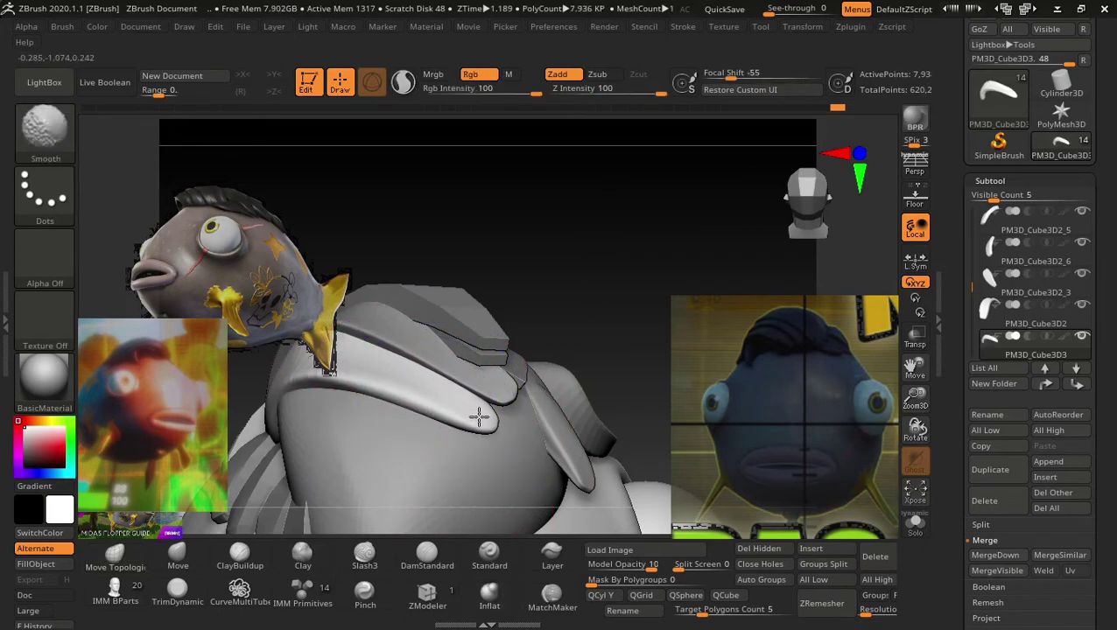
drag(613, 201, 661, 271)
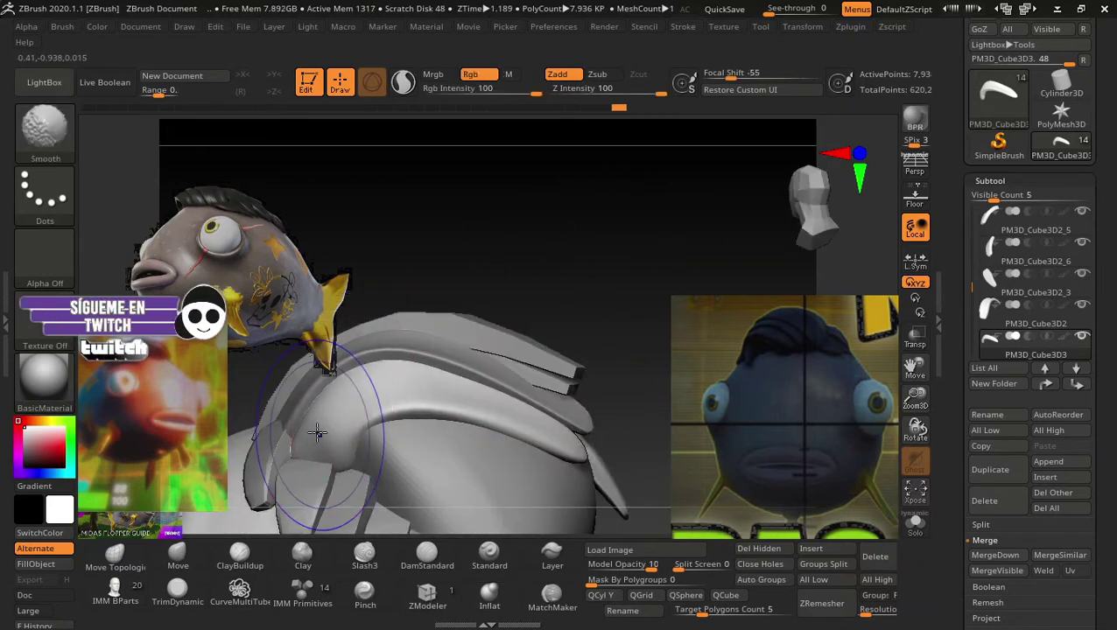
shift+drag(324, 411, 289, 472)
mouse_move(593, 209)
mouse_down()
mouse_move(635, 244)
mouse_move(650, 304)
mouse_move(595, 321)
mouse_move(604, 318)
mouse_move(619, 367)
mouse_move(590, 341)
mouse_move(598, 326)
mouse_move(566, 302)
mouse_move(578, 342)
mouse_move(604, 317)
mouse_move(589, 335)
mouse_move(653, 299)
mouse_move(723, 348)
mouse_up()
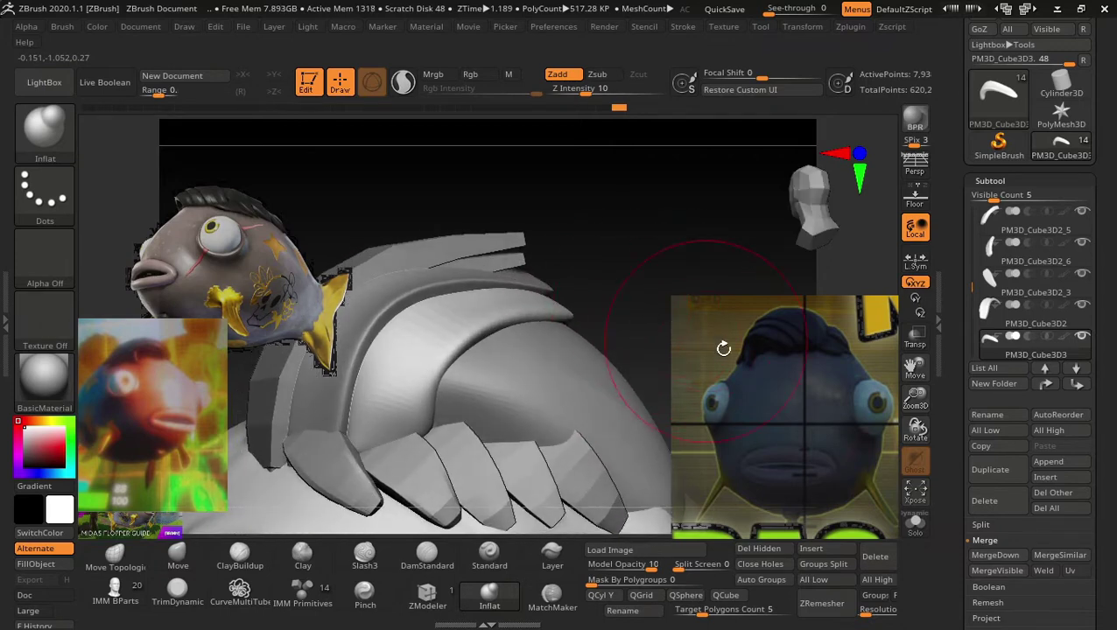
Duplicate the hair plate, move the copy right and rotate it into place.
click(1007, 471)
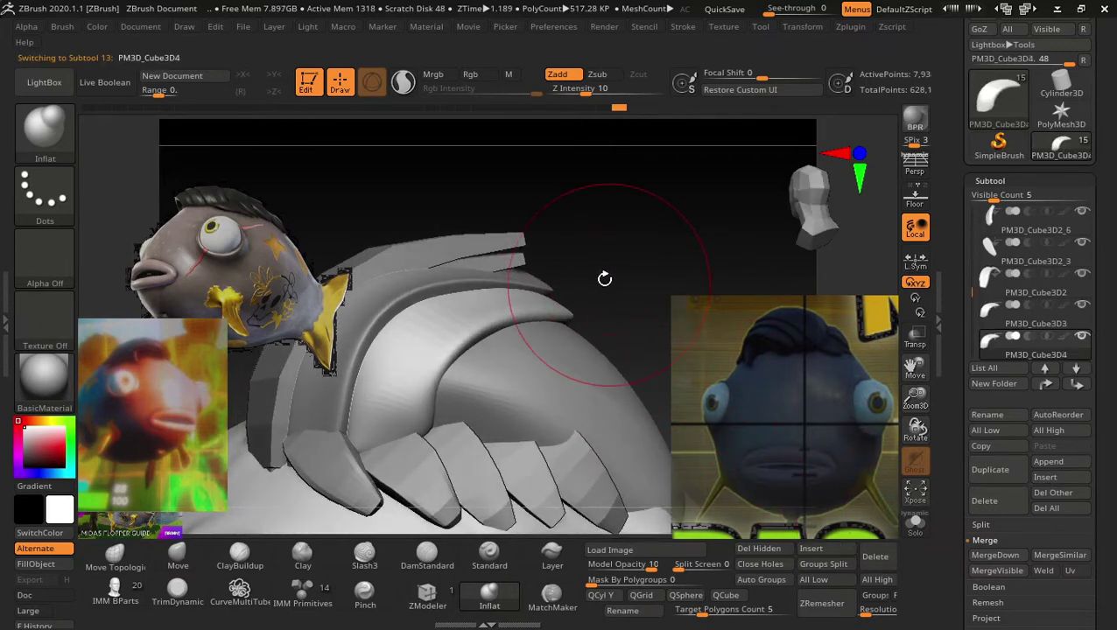
key(w)
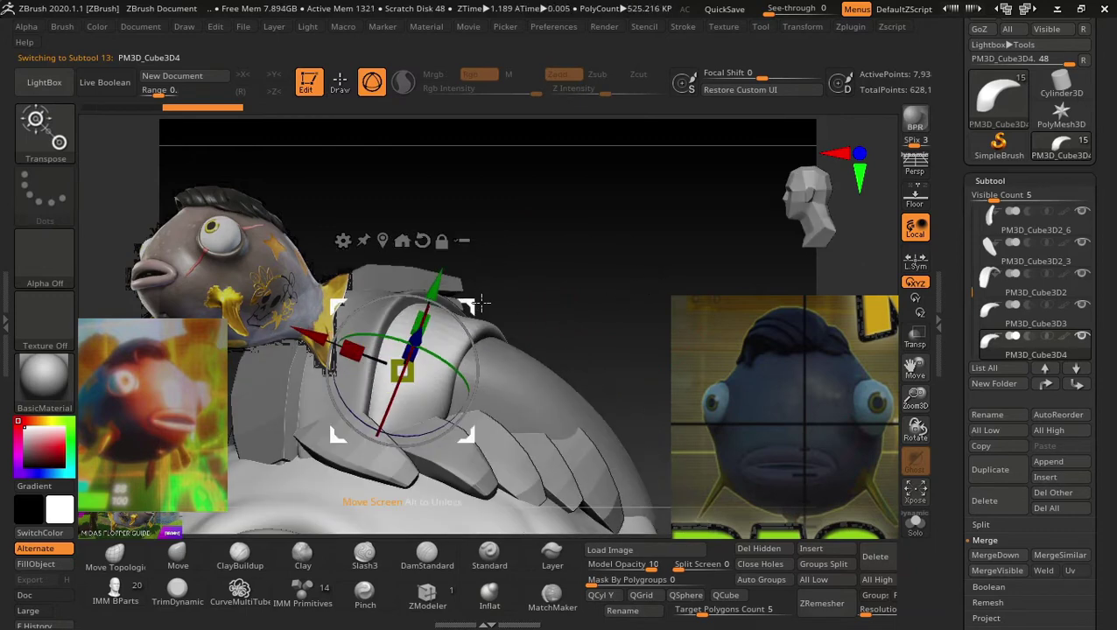
drag(481, 303, 560, 314)
mouse_move(535, 359)
mouse_down()
mouse_move(543, 383)
mouse_move(446, 362)
mouse_up()
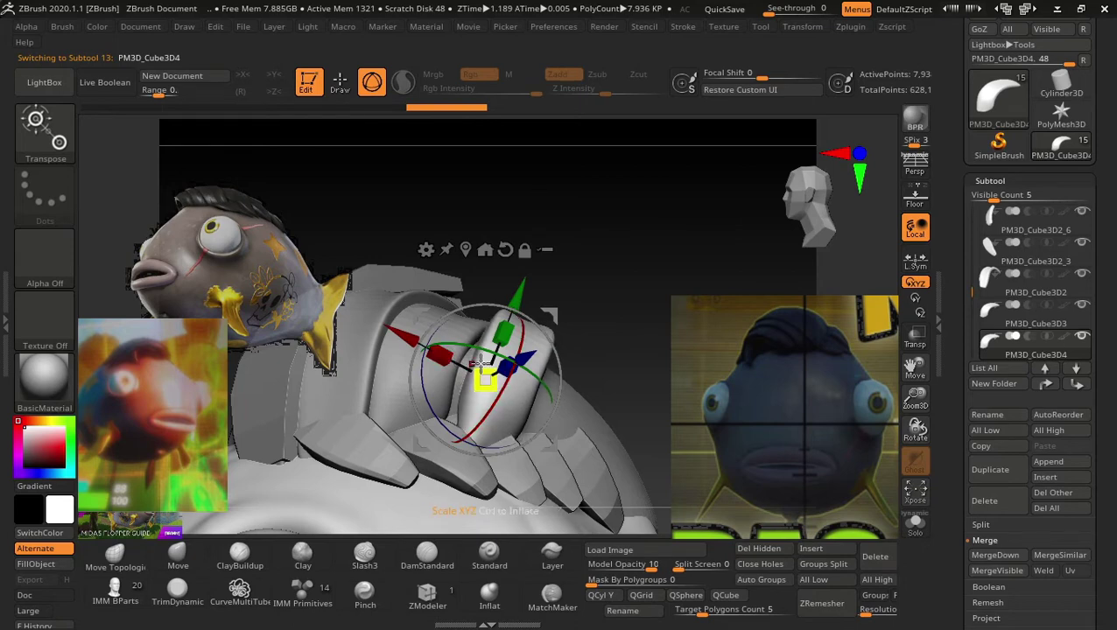
drag(529, 373, 475, 381)
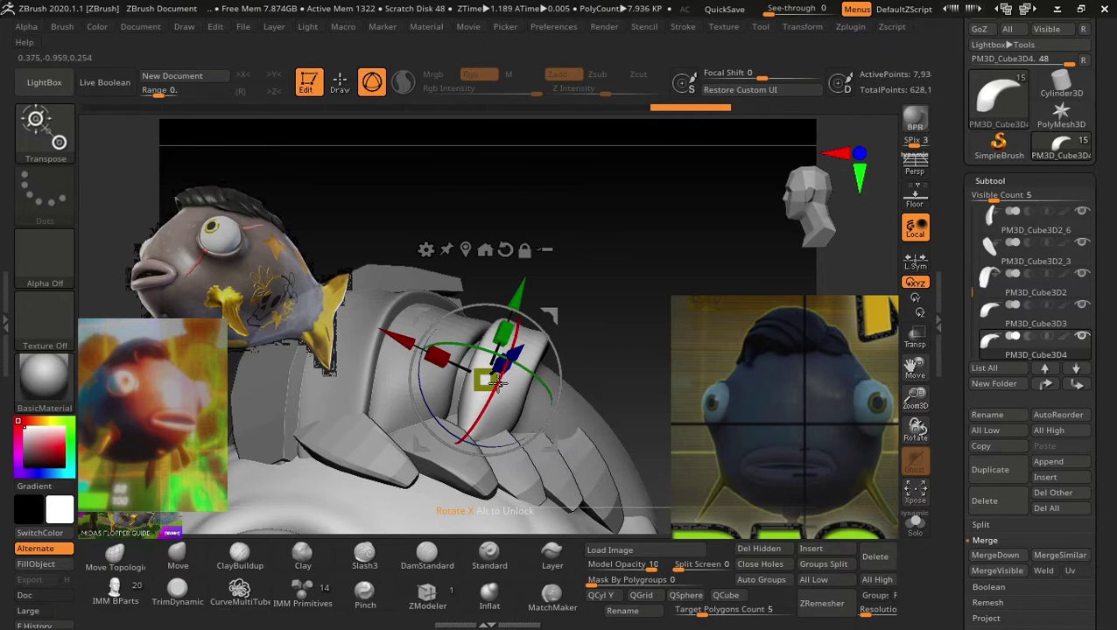
Rotate the copy around its axis so it stands more upright, shifting it slightly.
mouse_move(627, 320)
mouse_down()
mouse_move(552, 315)
mouse_move(559, 326)
mouse_up()
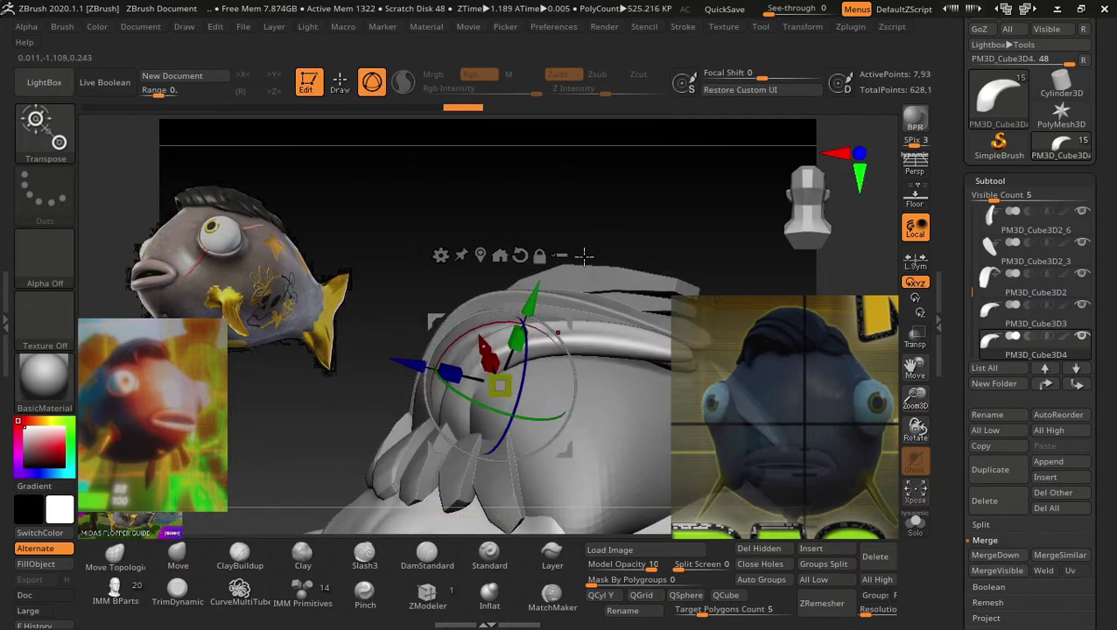
drag(584, 255, 643, 224)
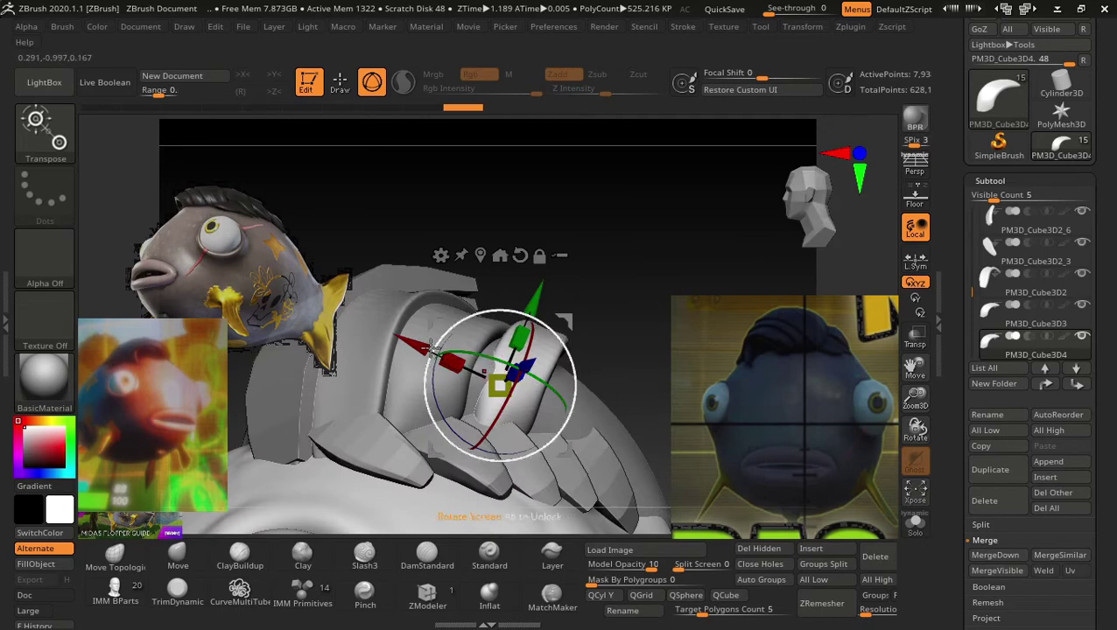
drag(430, 349, 530, 317)
drag(530, 379, 498, 364)
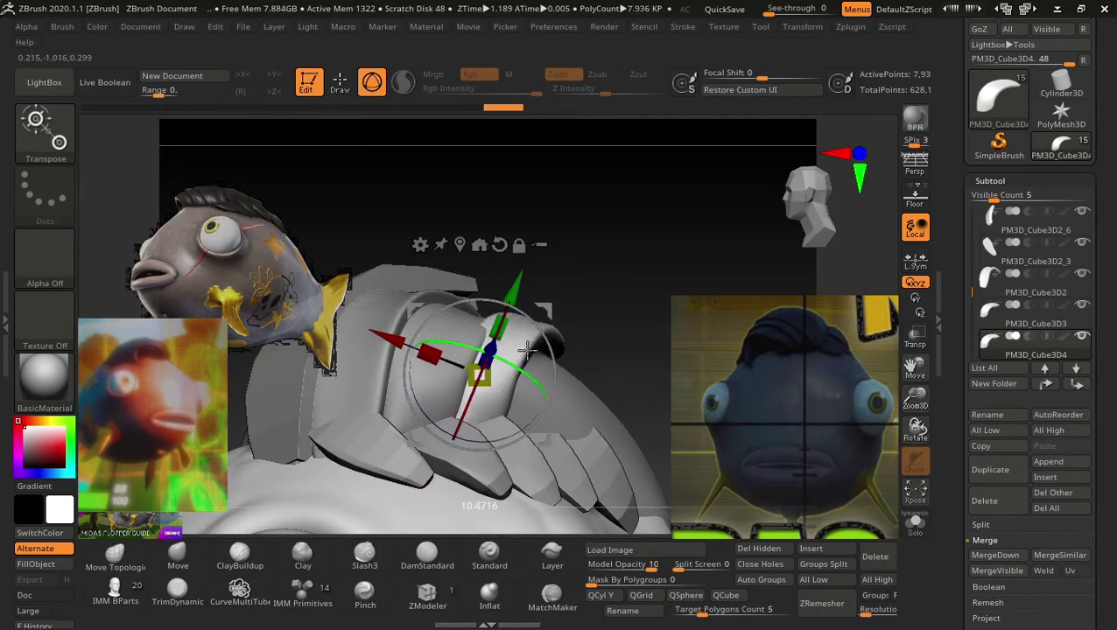
mouse_move(550, 322)
mouse_down()
mouse_move(536, 304)
mouse_move(605, 278)
mouse_up()
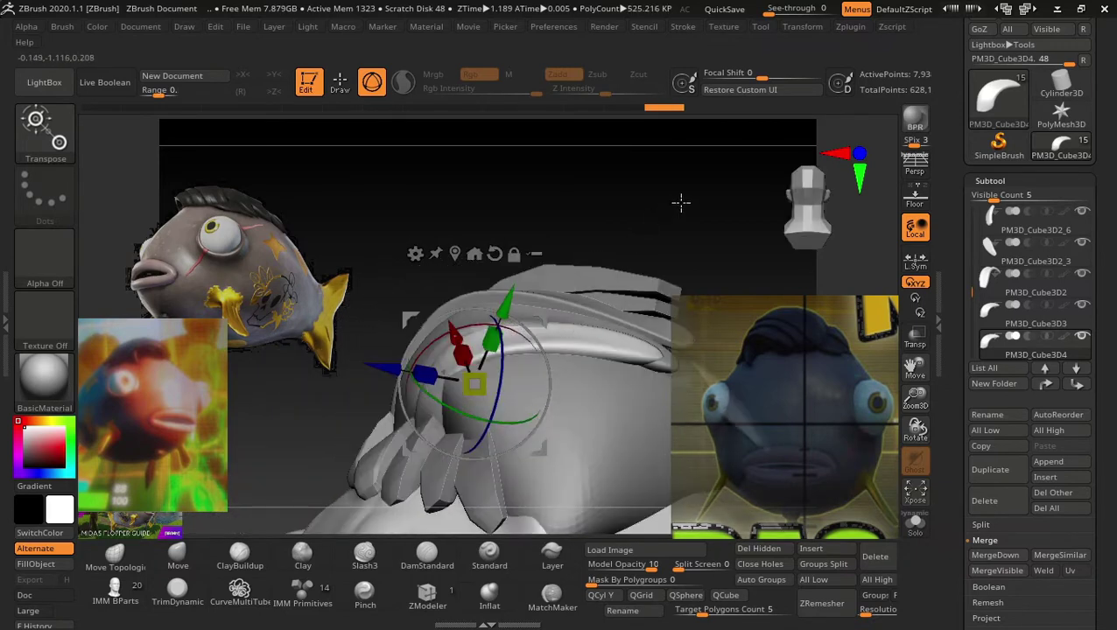
drag(681, 203, 636, 264)
Switch to the Inflat brush and puff up the side plate's surface.
key(b)
key(i)
key(n)
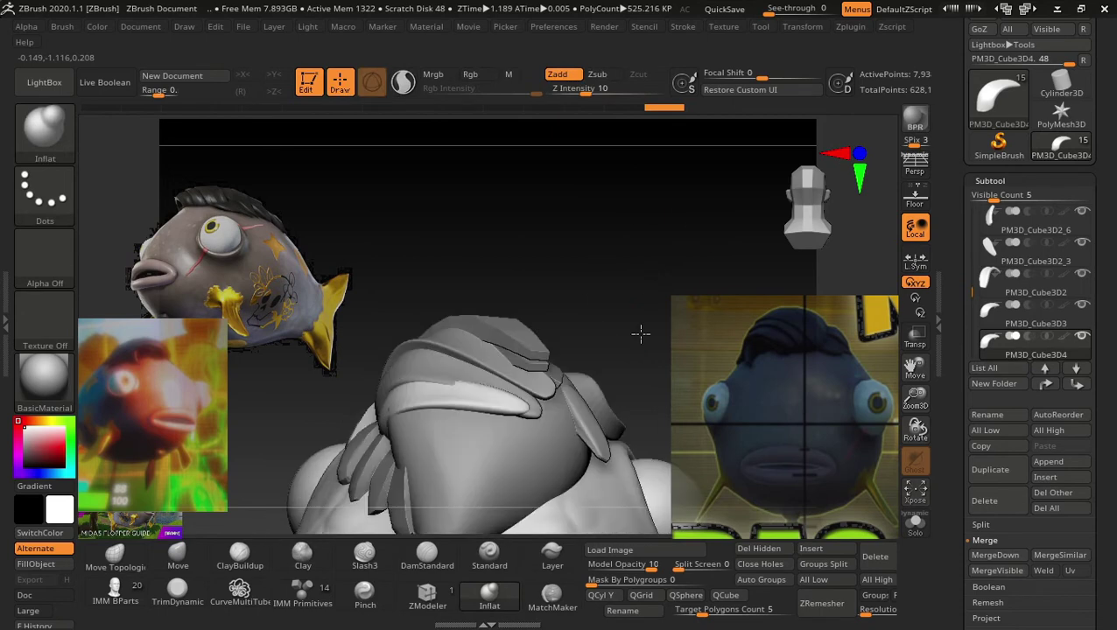
mouse_move(641, 333)
mouse_down()
mouse_move(721, 324)
mouse_move(509, 416)
mouse_up()
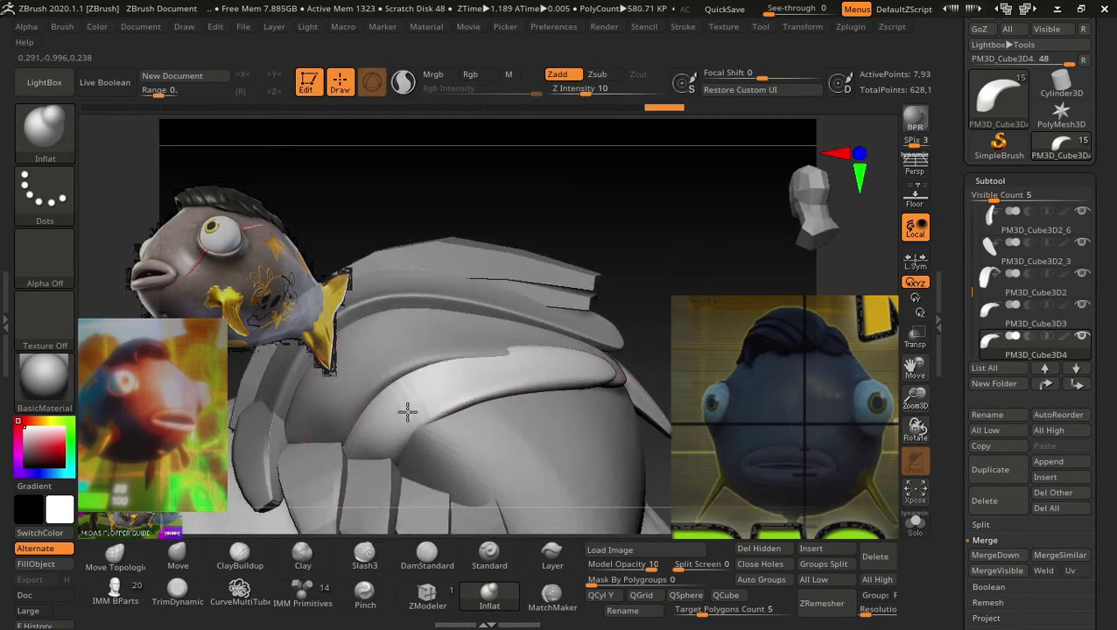
drag(407, 412, 449, 386)
drag(541, 364, 424, 404)
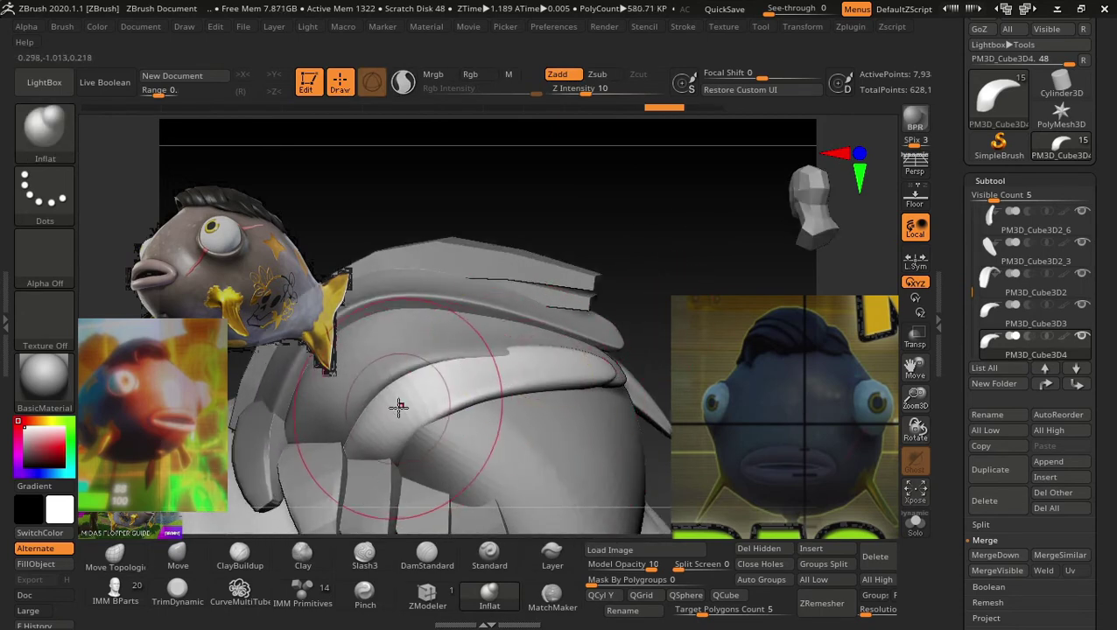
drag(528, 374, 516, 289)
Push the plate flap down and right with Move Topological, then inspect the plates.
click(113, 553)
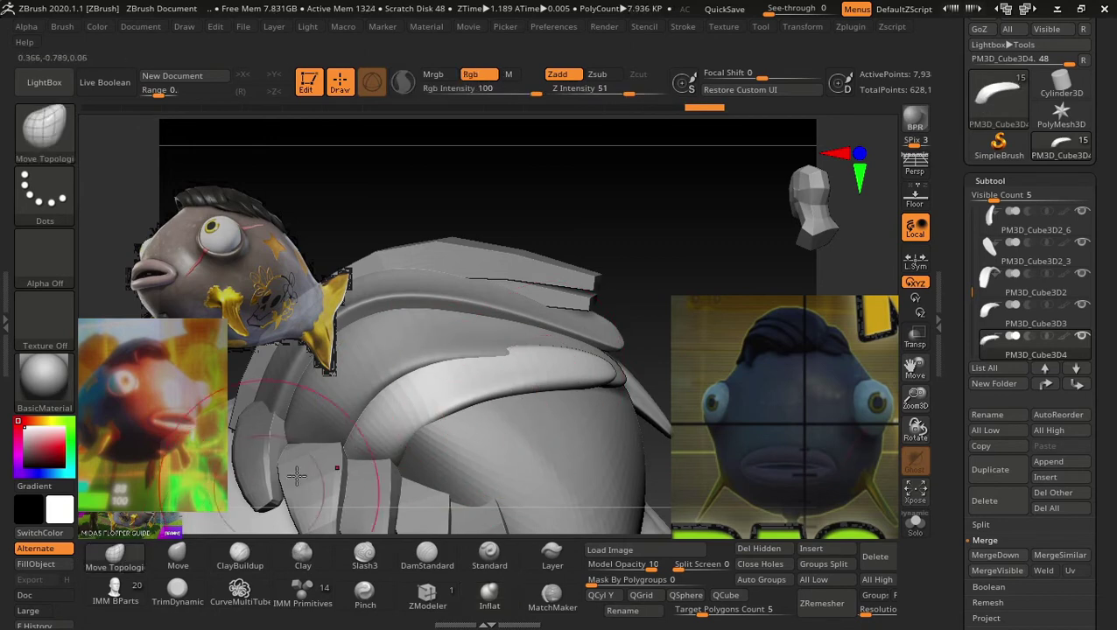
drag(519, 359, 555, 371)
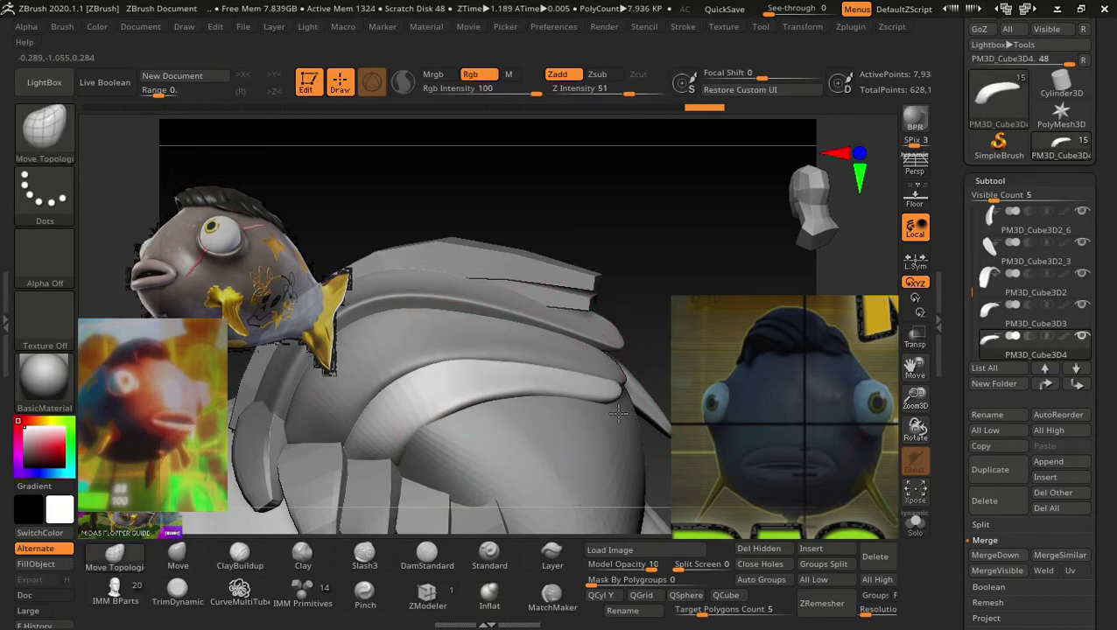
drag(688, 314, 663, 268)
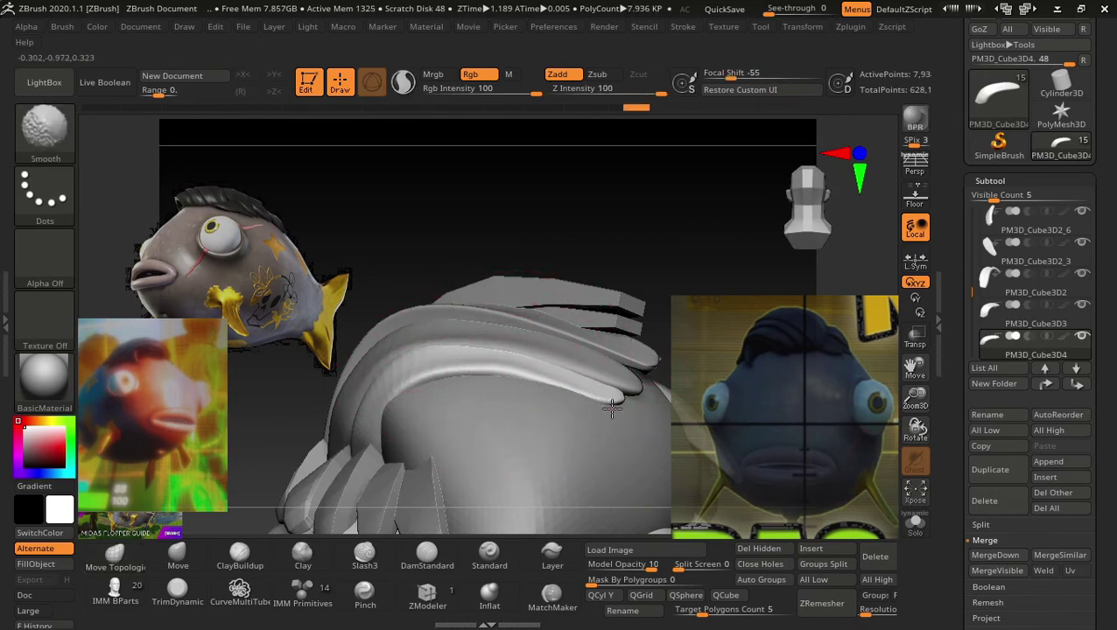
right_drag(577, 376, 627, 393)
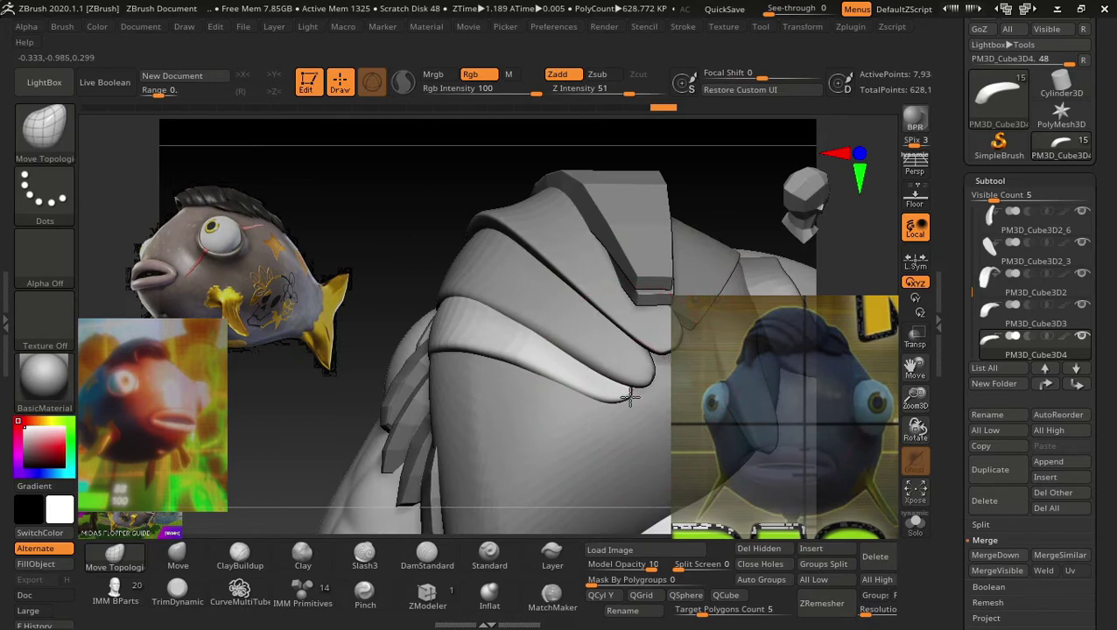
drag(624, 397, 573, 368)
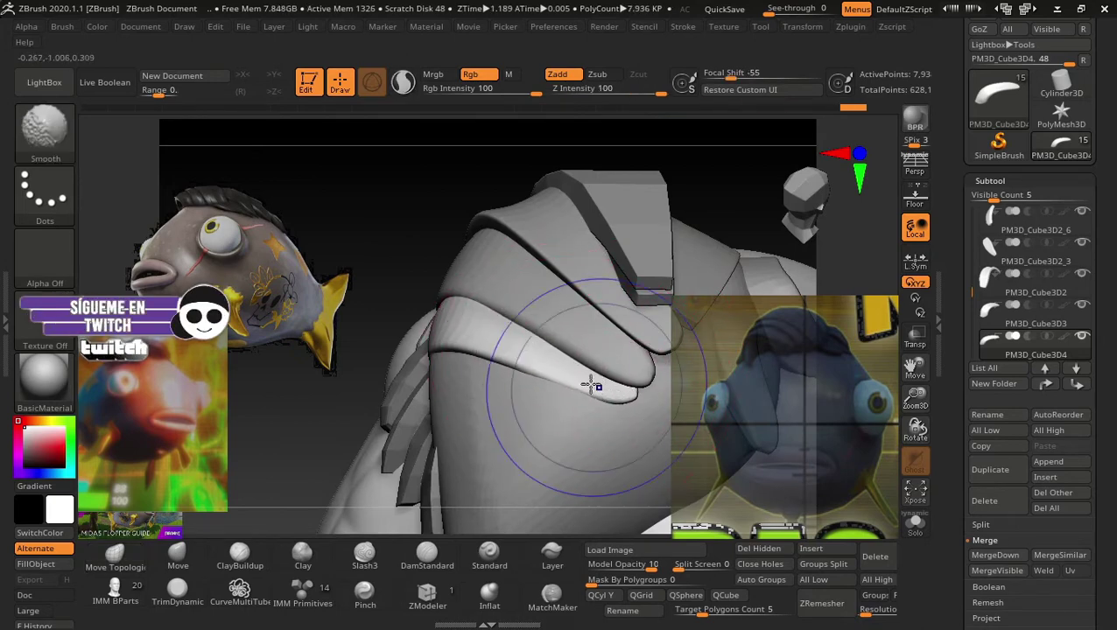
key(ctrl+z)
drag(473, 175, 406, 204)
mouse_move(526, 240)
mouse_down()
mouse_move(478, 159)
mouse_move(514, 267)
mouse_move(629, 294)
mouse_move(581, 282)
mouse_move(571, 259)
mouse_move(606, 307)
mouse_move(572, 344)
mouse_move(561, 336)
mouse_move(556, 311)
mouse_move(598, 320)
mouse_move(629, 282)
mouse_move(659, 351)
mouse_move(715, 368)
mouse_move(660, 372)
mouse_up()
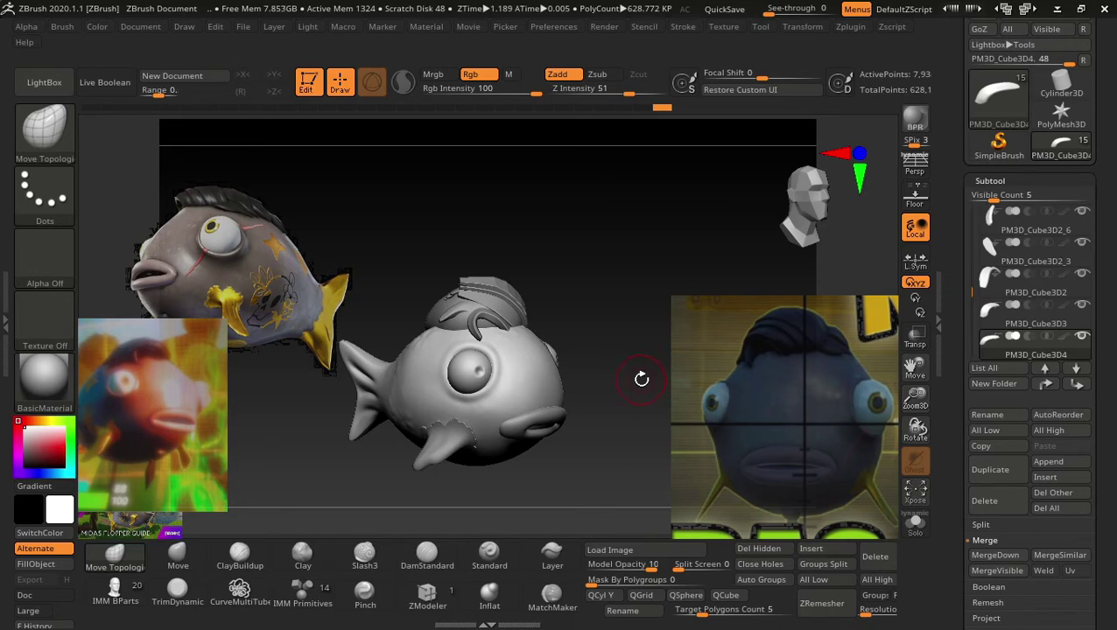
mouse_move(656, 306)
mouse_down()
mouse_move(629, 320)
mouse_move(673, 312)
mouse_move(638, 378)
mouse_move(621, 324)
mouse_move(654, 278)
mouse_move(648, 251)
mouse_move(630, 256)
mouse_move(596, 307)
mouse_up()
mouse_move(572, 315)
mouse_down()
mouse_move(583, 344)
mouse_move(599, 265)
mouse_move(638, 310)
mouse_move(606, 304)
mouse_move(632, 389)
mouse_move(691, 346)
mouse_move(611, 356)
mouse_move(606, 429)
mouse_move(614, 317)
mouse_move(708, 367)
mouse_move(771, 429)
mouse_up()
Duplicate the hair plate and slide the copy into place beside the others.
click(1006, 471)
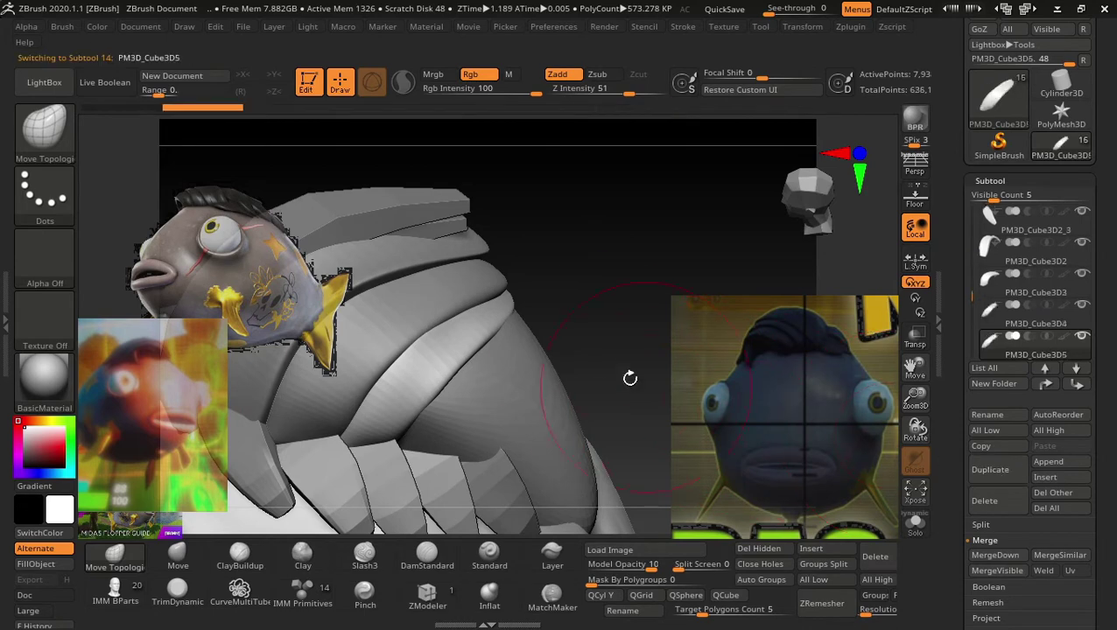
key(w)
mouse_move(325, 324)
mouse_down()
mouse_move(581, 292)
mouse_move(582, 257)
mouse_up()
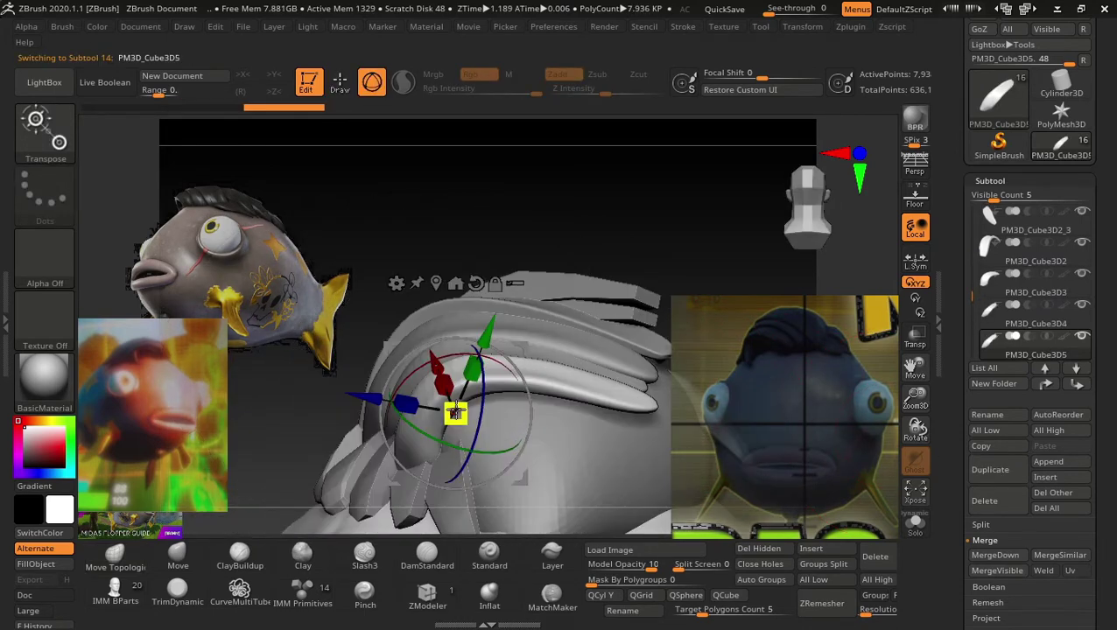
key(ctrl+z)
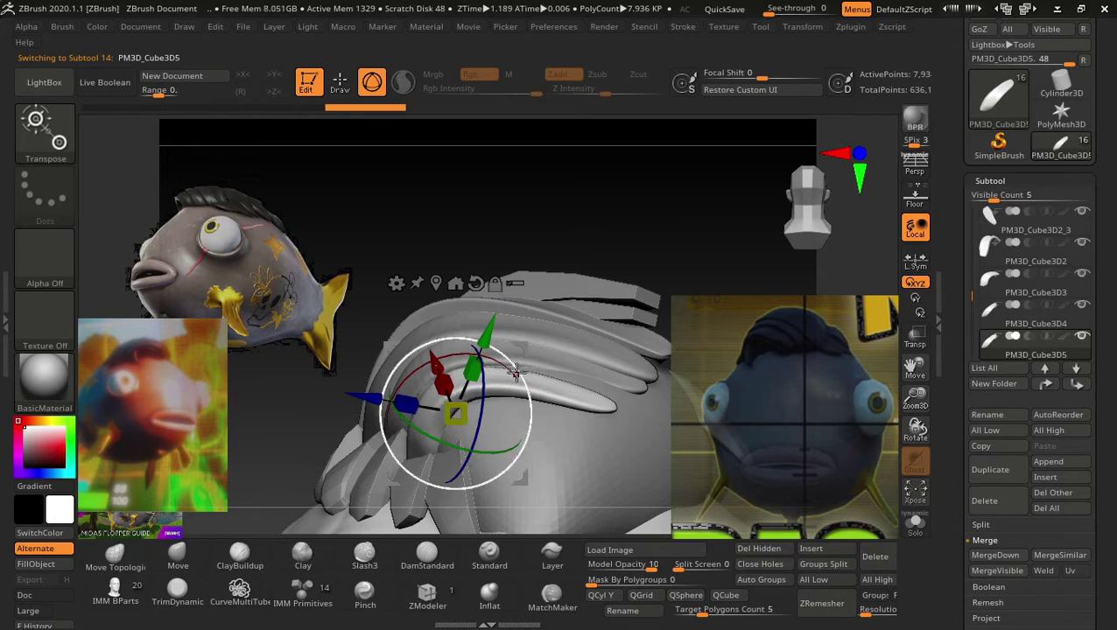
mouse_move(543, 258)
mouse_down()
mouse_move(608, 218)
mouse_move(608, 237)
mouse_up()
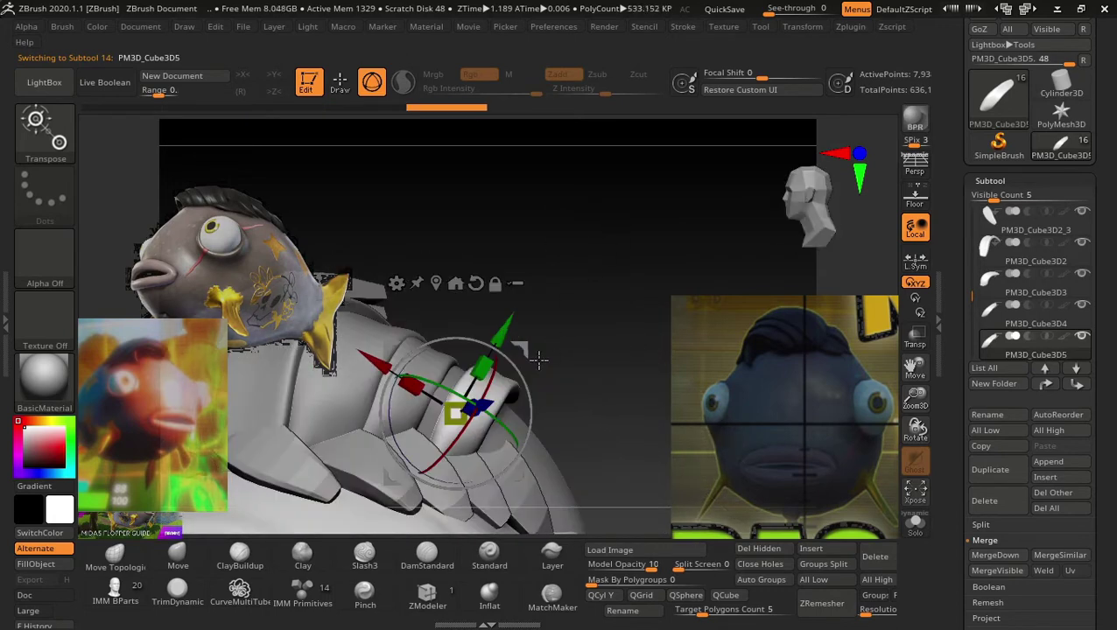
mouse_move(510, 353)
mouse_down()
mouse_move(505, 344)
mouse_move(593, 310)
mouse_move(538, 319)
mouse_up()
Make the fish body active, then duplicate the hair plate again as PM3D_Cube3D6.
key(q)
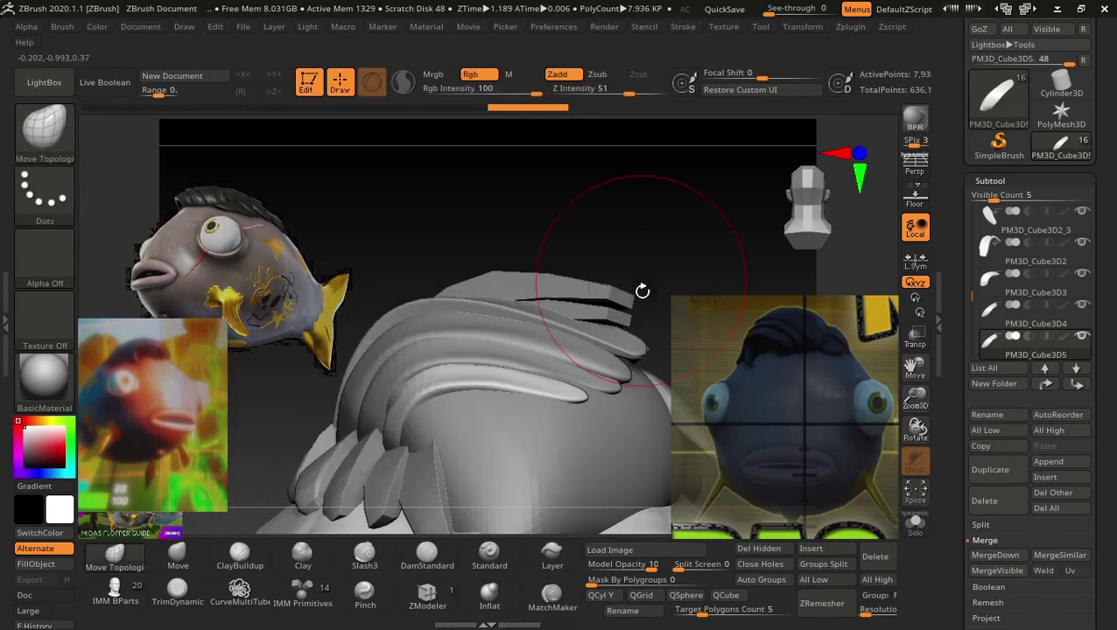
alt+click(648, 477)
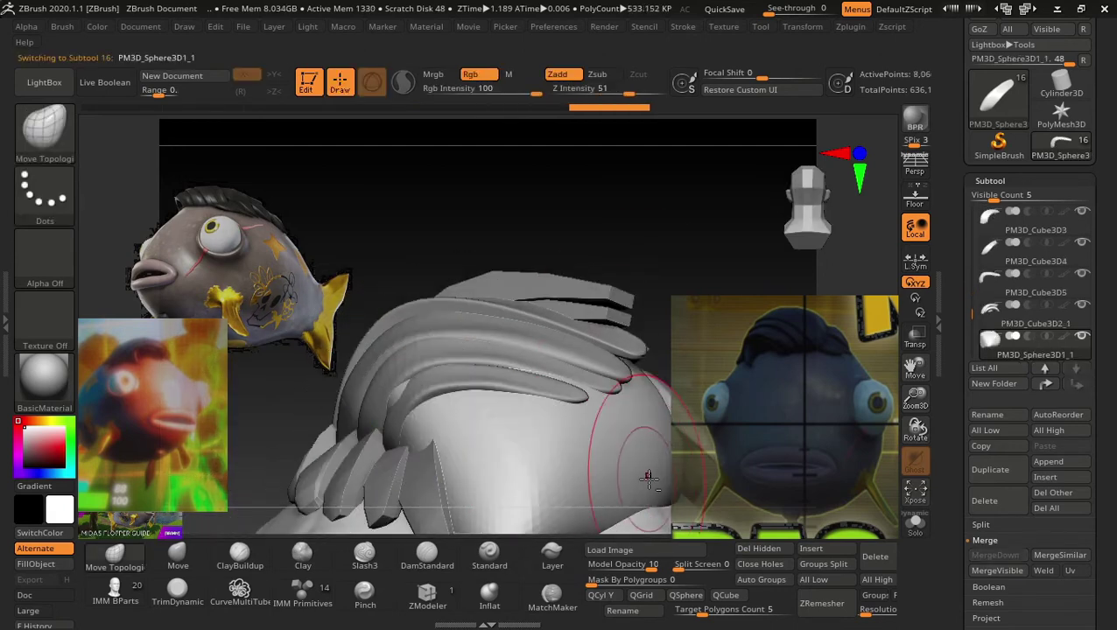
key(shift)
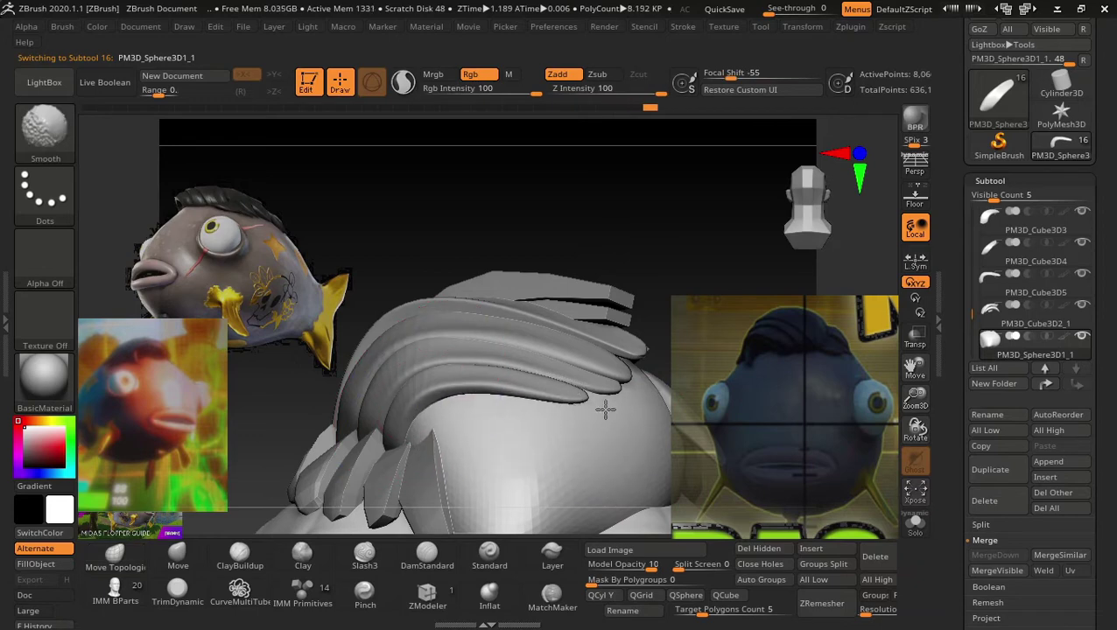
mouse_move(605, 200)
mouse_down()
mouse_move(618, 217)
mouse_move(618, 332)
mouse_move(593, 241)
mouse_move(579, 327)
mouse_move(598, 373)
mouse_move(449, 344)
mouse_move(557, 366)
mouse_move(576, 342)
mouse_move(696, 348)
mouse_move(761, 374)
mouse_move(625, 378)
mouse_move(599, 397)
mouse_up()
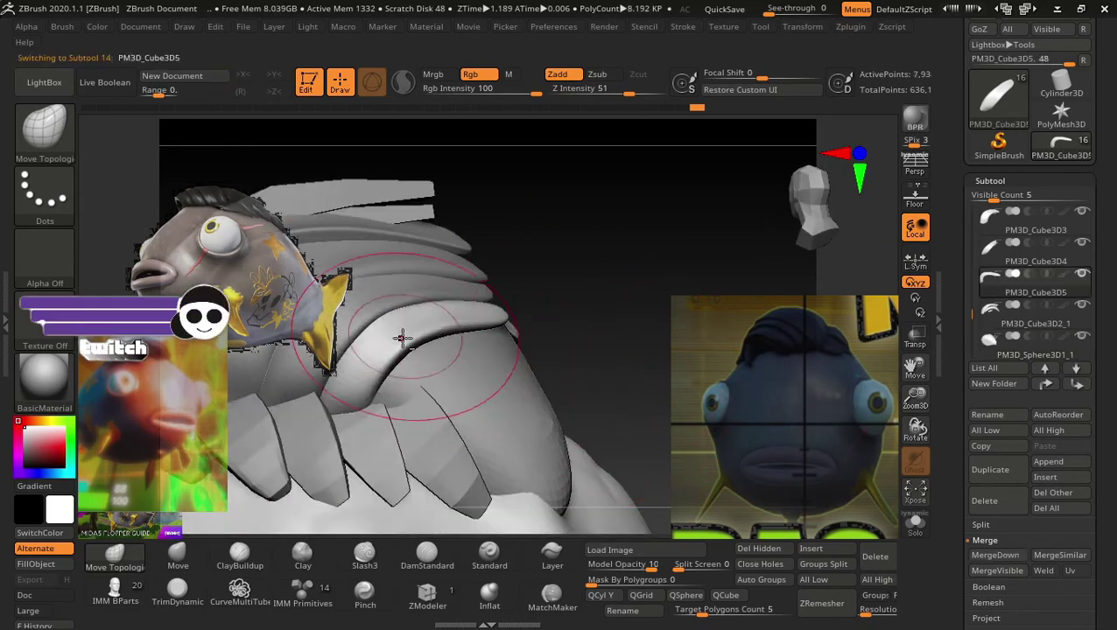
alt+click(606, 378)
Rotate PM3D_Cube3D6 about nine degrees over the head, then duplicate it as PM3D_Cube3D7.
key(w)
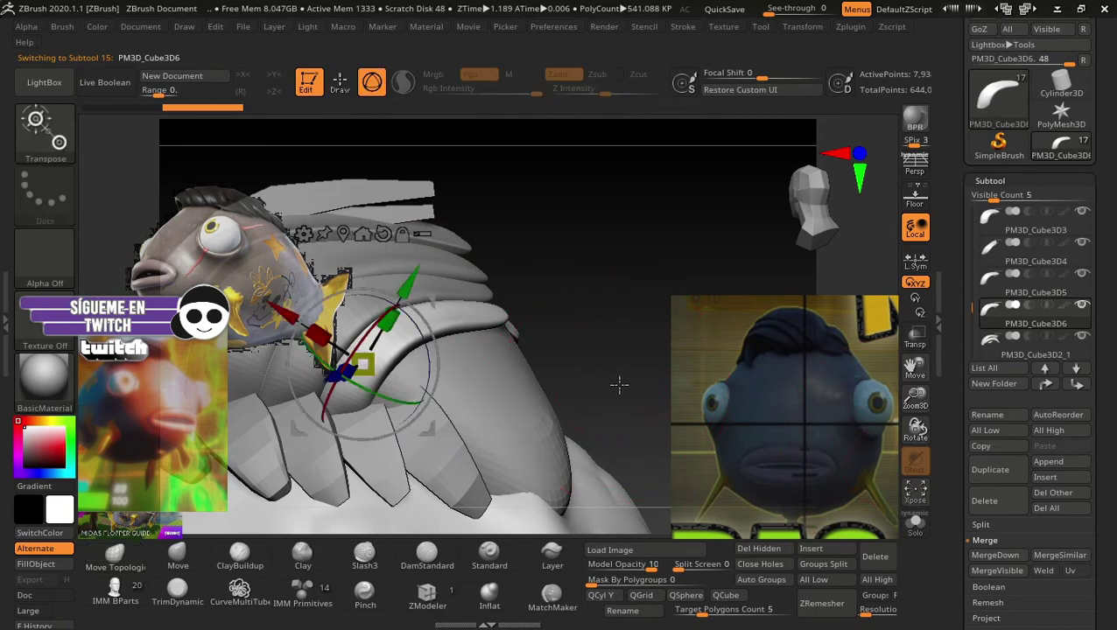
mouse_move(618, 382)
mouse_down()
mouse_move(629, 368)
mouse_move(553, 357)
mouse_move(499, 376)
mouse_up()
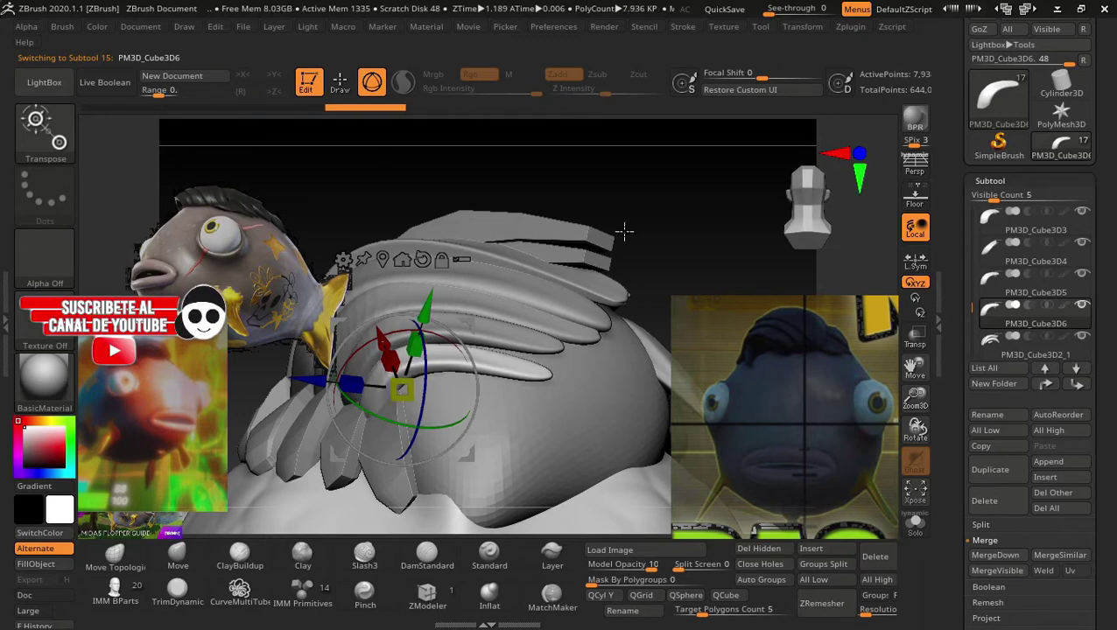
drag(620, 232, 692, 247)
drag(472, 358, 481, 363)
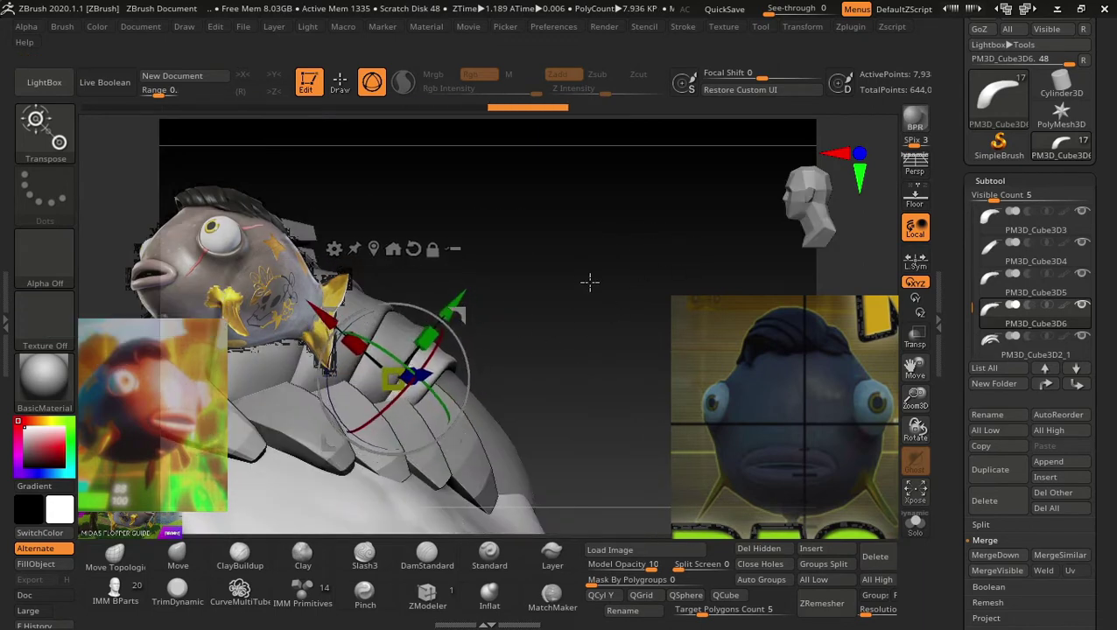
drag(588, 282, 517, 304)
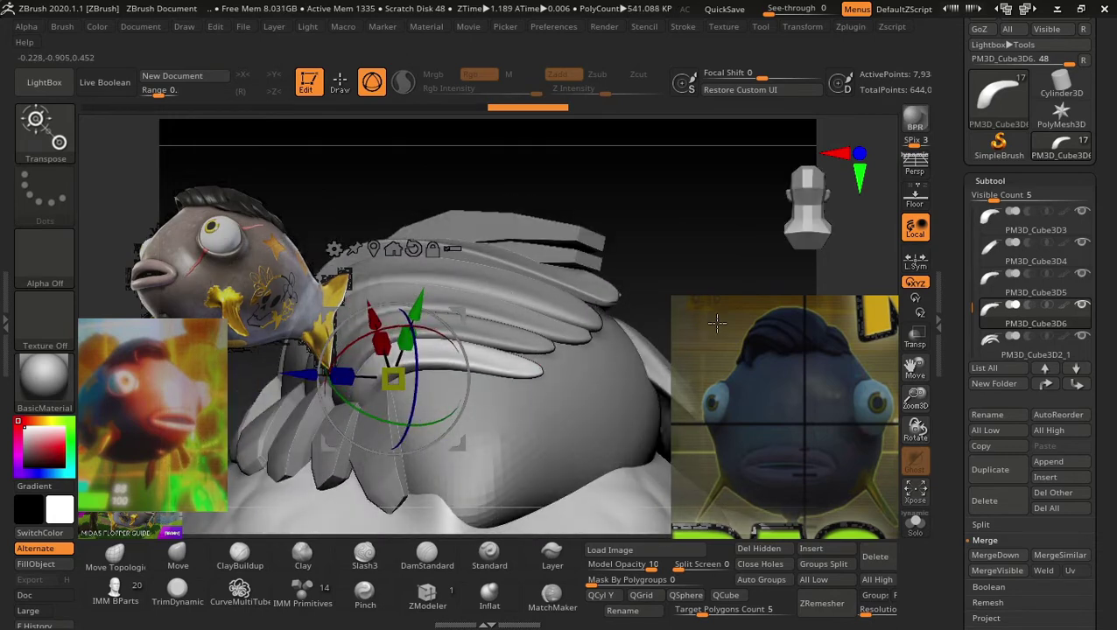
key(q)
drag(666, 224, 693, 228)
mouse_move(584, 182)
mouse_down()
mouse_move(696, 247)
mouse_move(588, 282)
mouse_move(526, 333)
mouse_move(621, 315)
mouse_move(579, 327)
mouse_move(548, 369)
mouse_move(636, 367)
mouse_move(633, 399)
mouse_move(612, 392)
mouse_move(581, 427)
mouse_move(597, 484)
mouse_move(581, 406)
mouse_move(608, 411)
mouse_move(593, 385)
mouse_move(653, 324)
mouse_move(683, 343)
mouse_up()
click(982, 464)
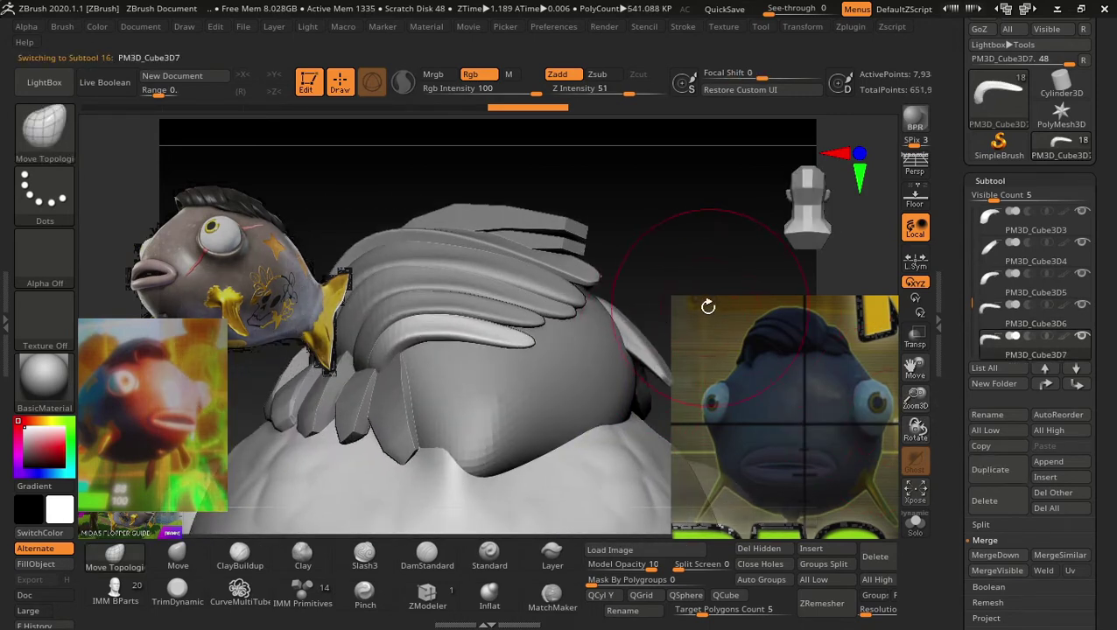
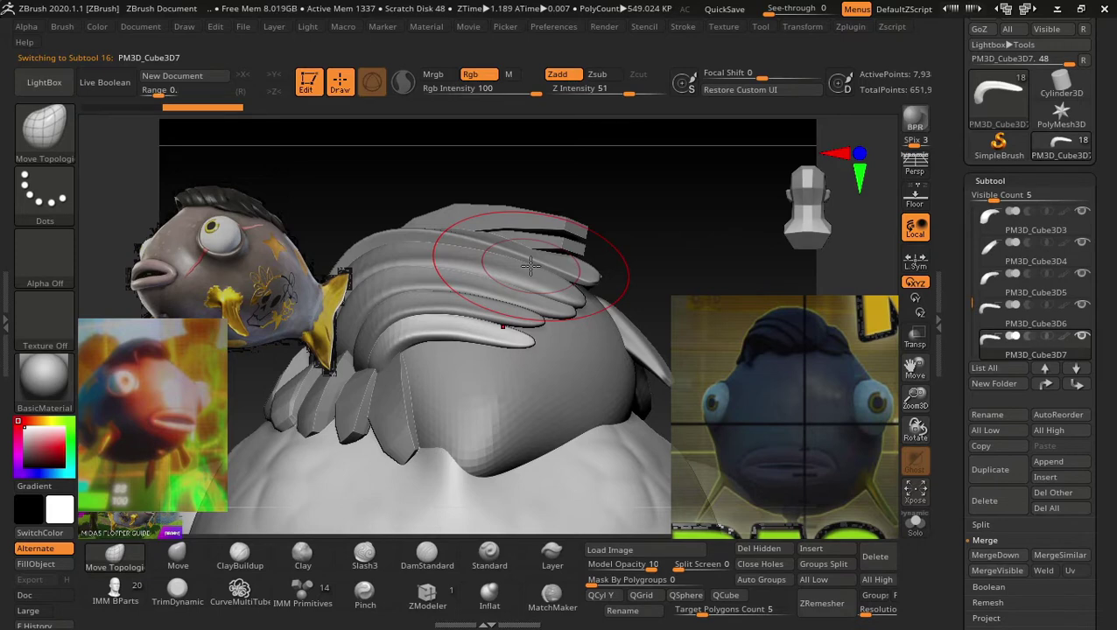
Move the curved plate PM3D_Cube3D7 down and left into its new spot on the back.
mouse_move(675, 252)
mouse_down()
mouse_move(691, 304)
mouse_move(718, 333)
mouse_up()
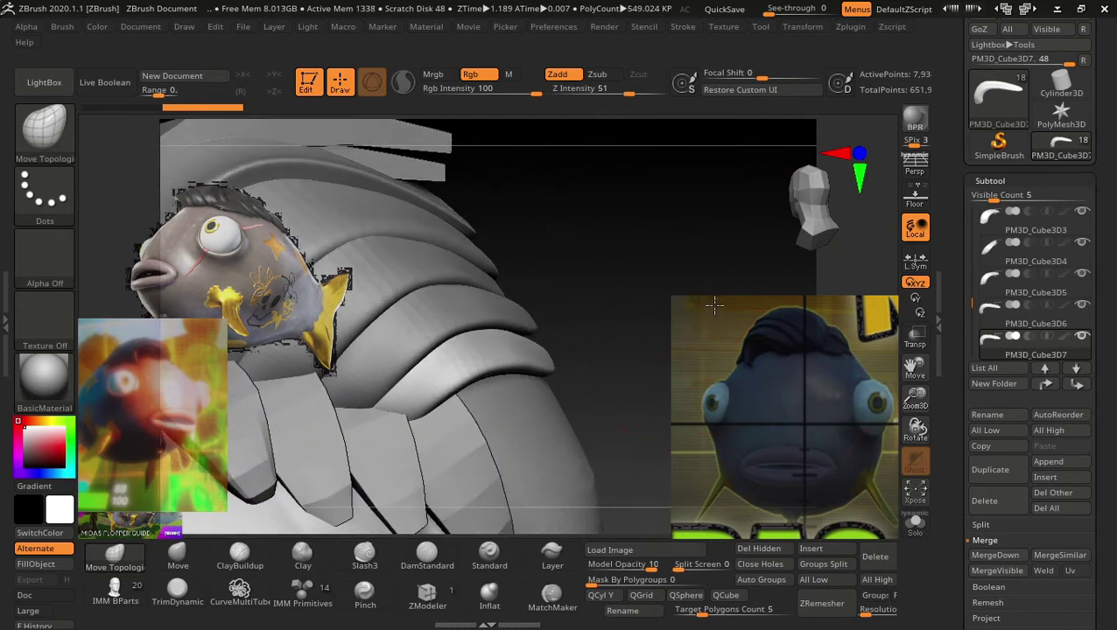
key(r)
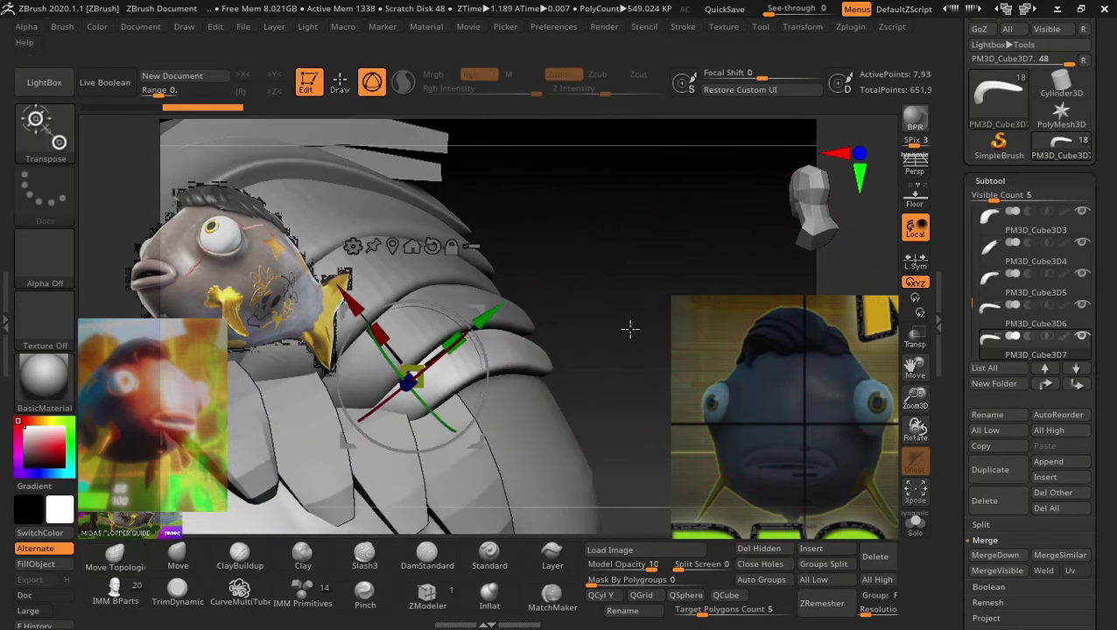
drag(487, 315, 587, 366)
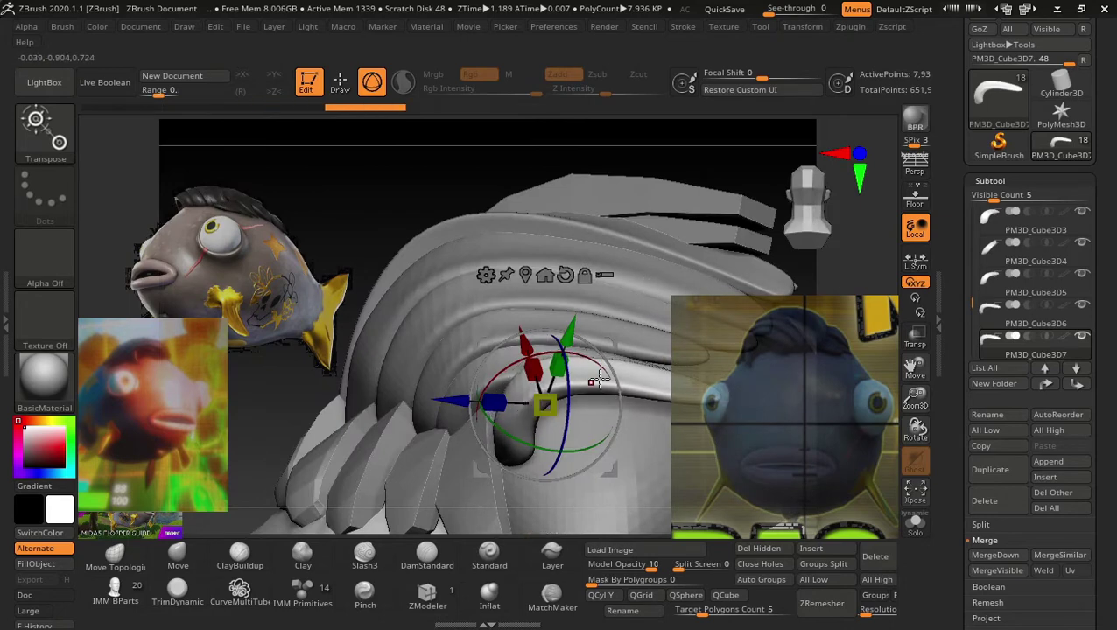
drag(544, 403, 497, 430)
drag(494, 170, 617, 331)
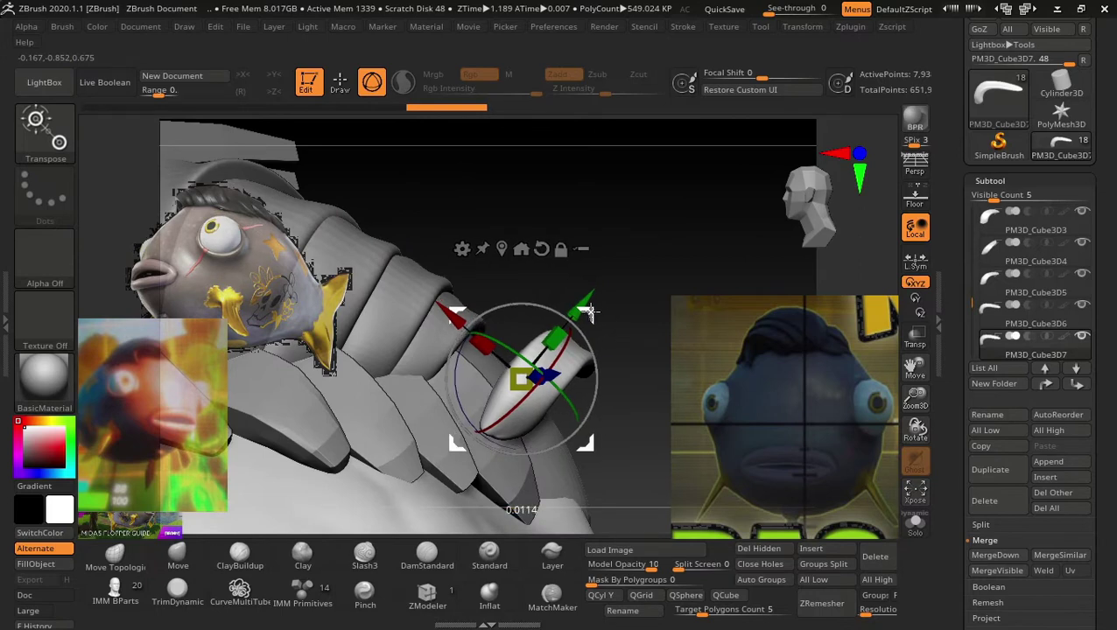
drag(525, 378, 437, 379)
drag(635, 255, 578, 295)
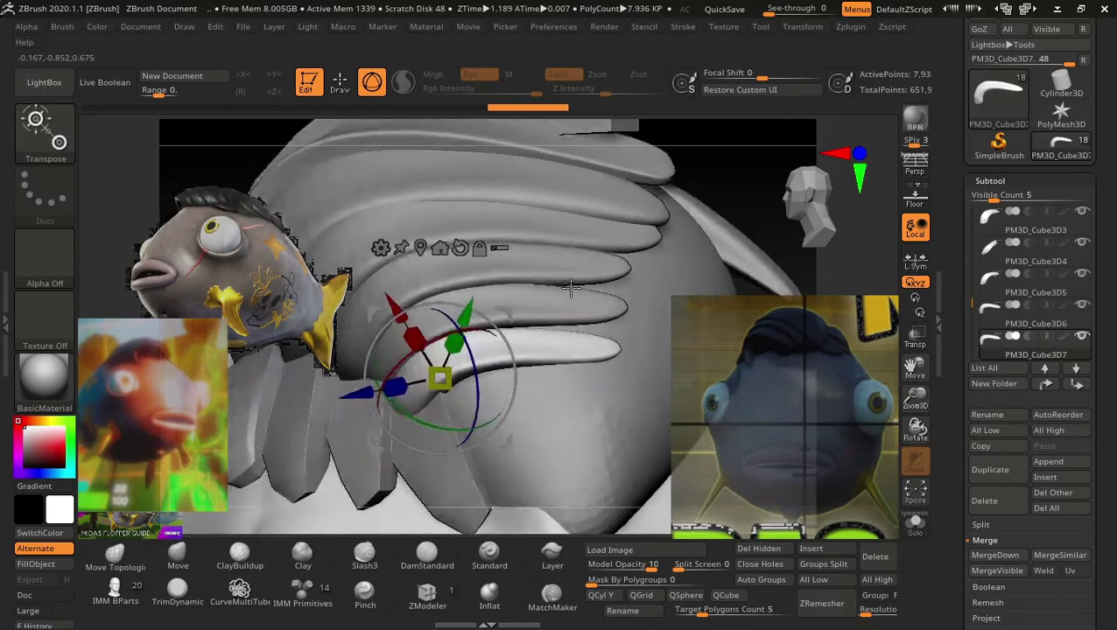
drag(506, 328, 503, 316)
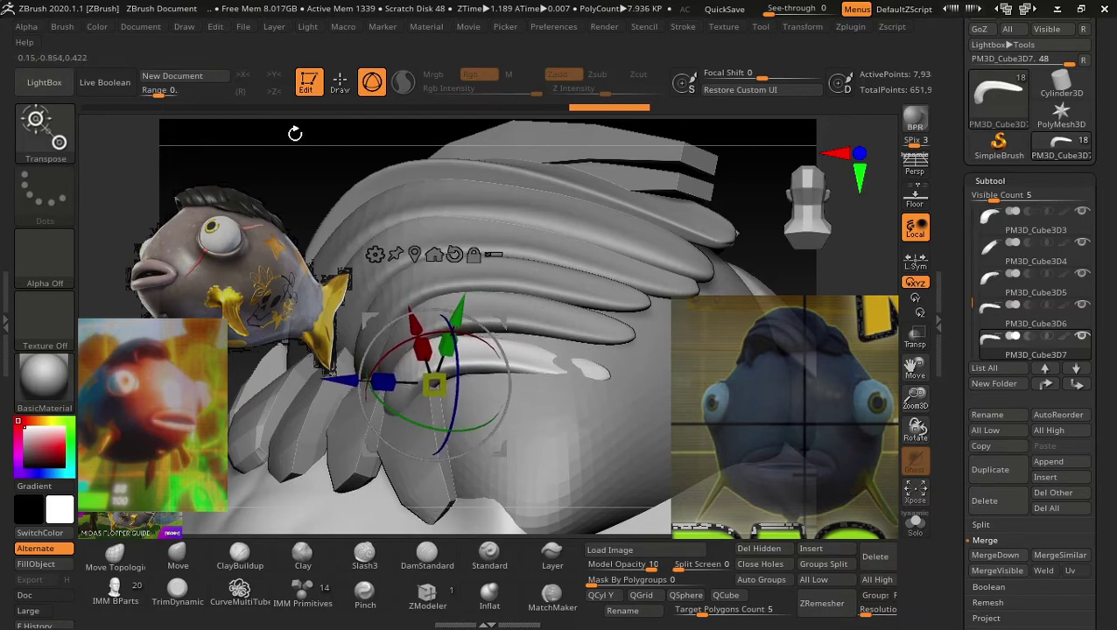
drag(295, 133, 621, 249)
Pull the lowest plate's tip down and to the right.
key(q)
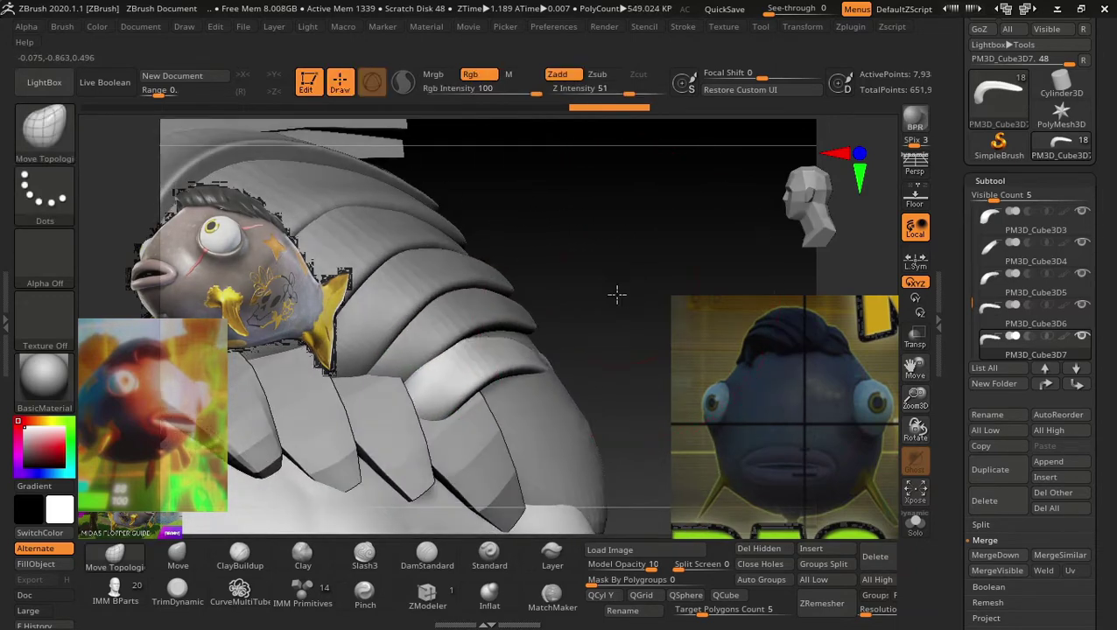
drag(616, 294, 594, 340)
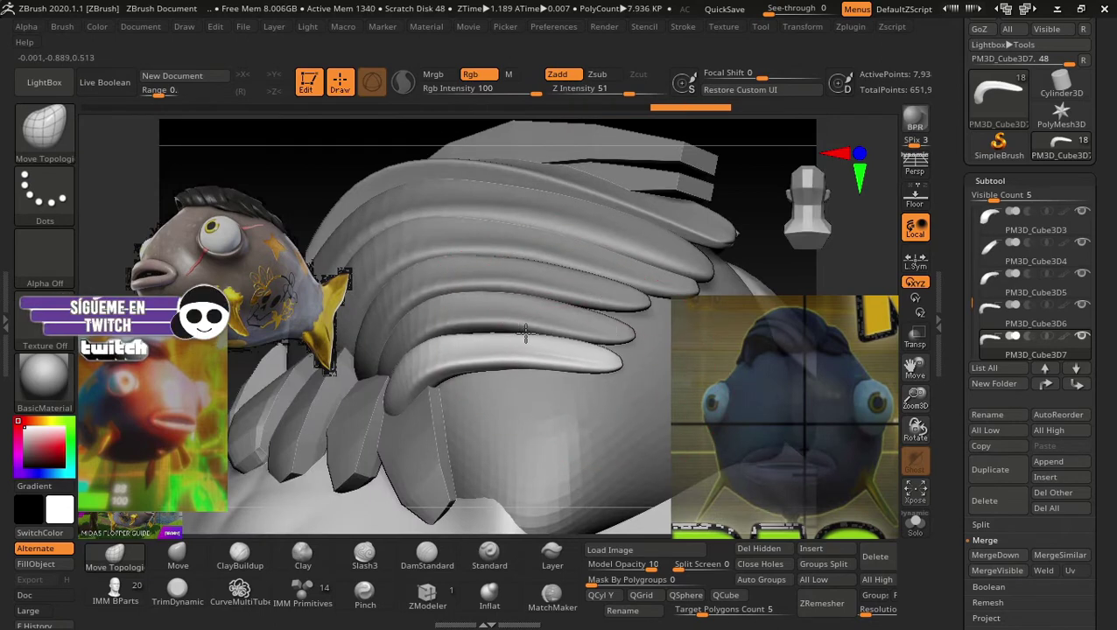
drag(593, 339, 616, 361)
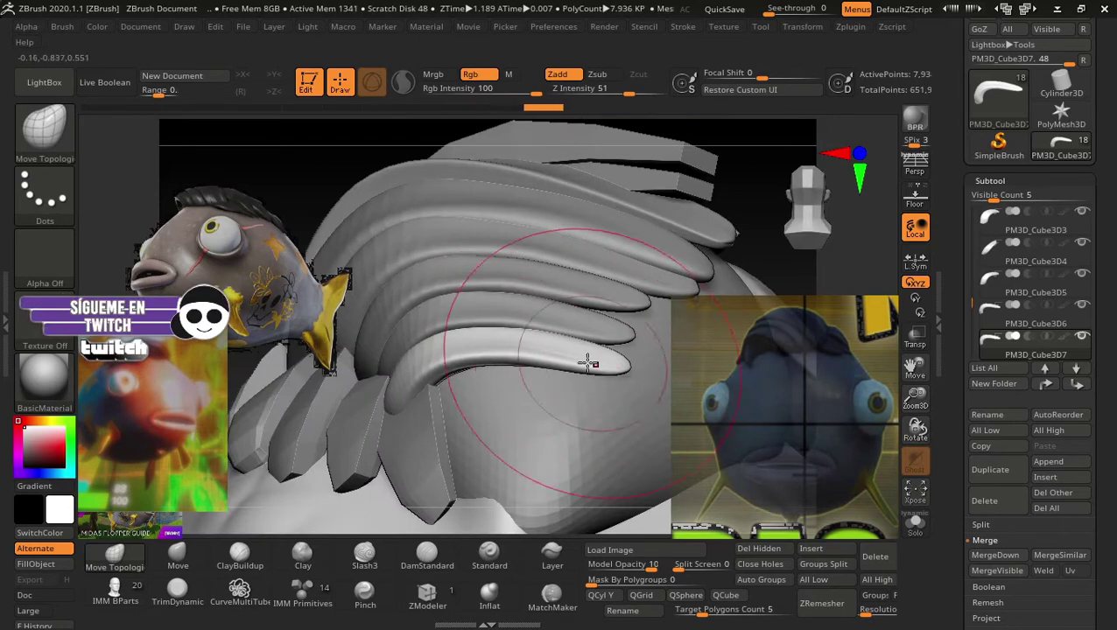
mouse_move(298, 158)
mouse_down()
mouse_move(279, 140)
mouse_move(505, 361)
mouse_up()
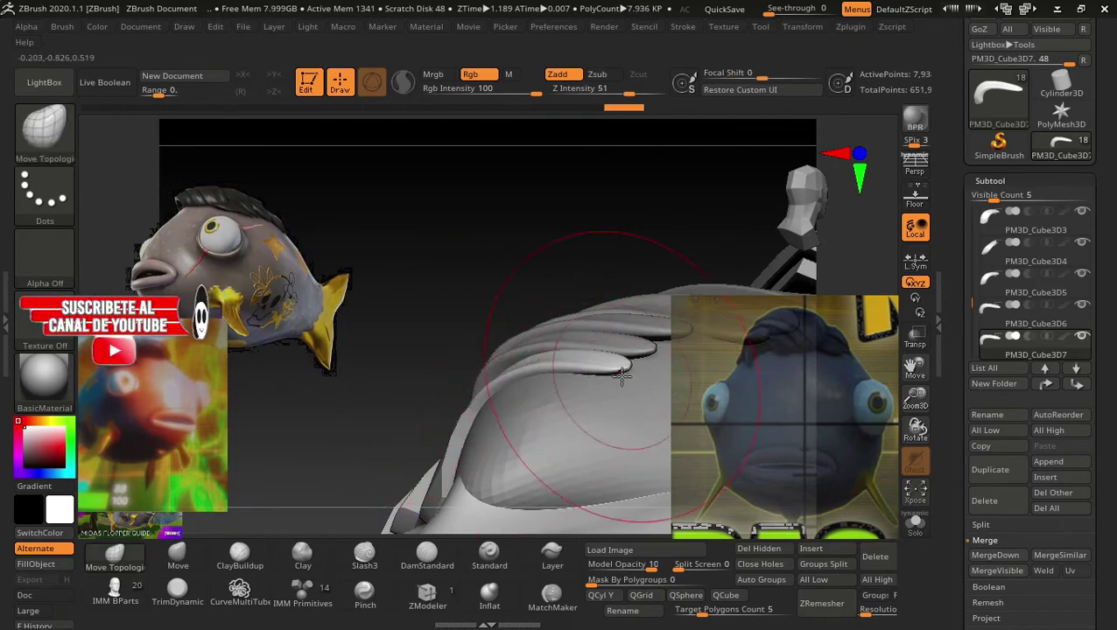
Puff up the plate surface with the Inflat brush, then smooth it.
click(490, 595)
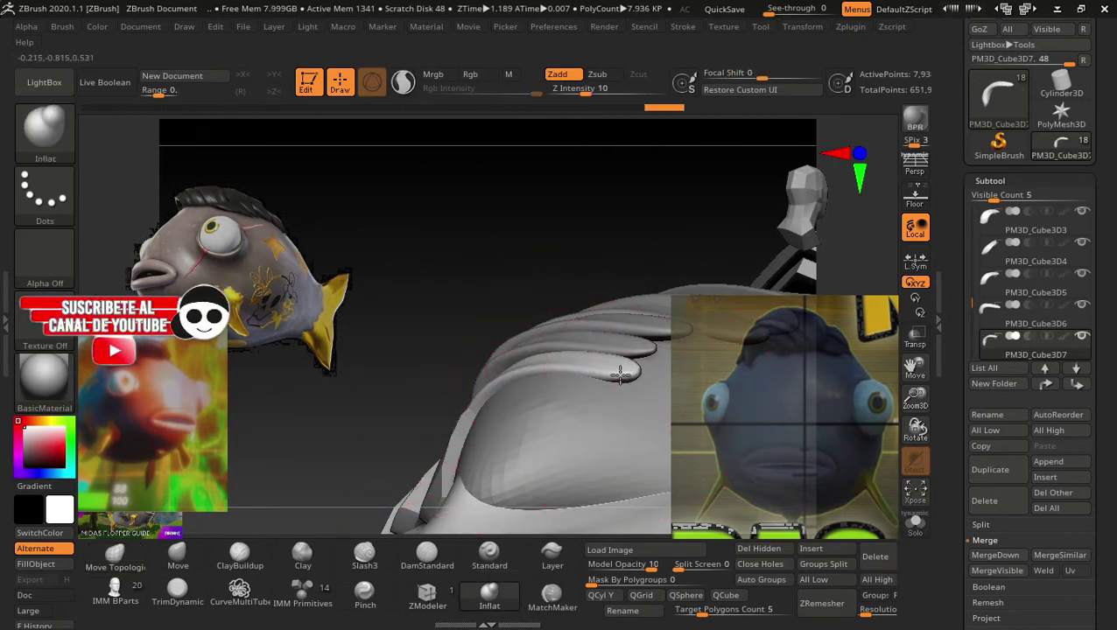
drag(620, 373, 544, 372)
shift+drag(470, 391, 529, 368)
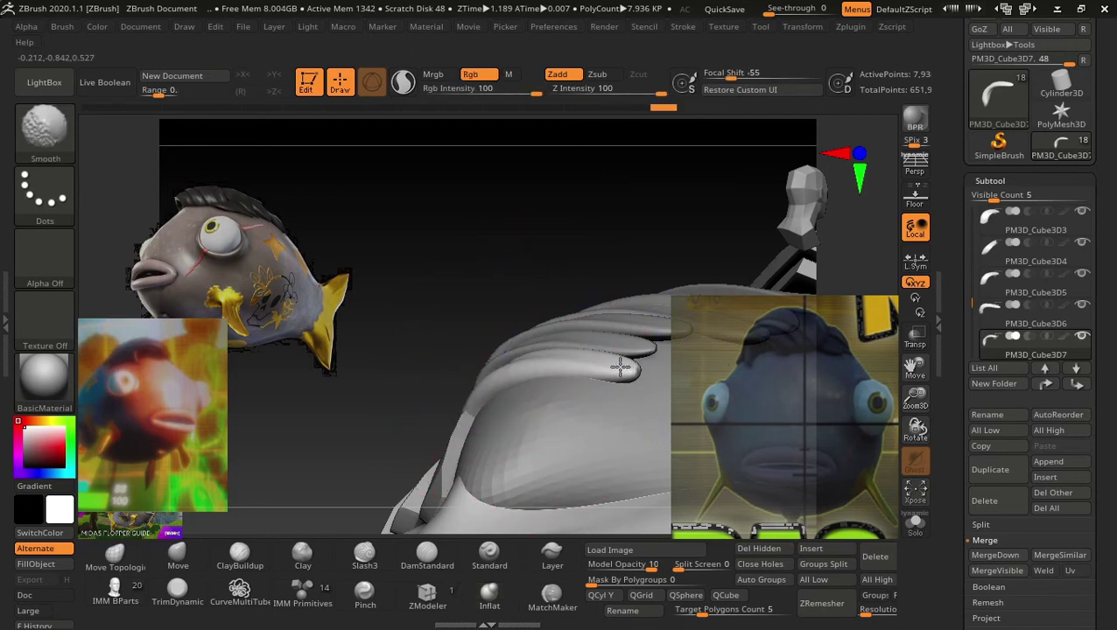
mouse_move(620, 367)
right_down()
mouse_move(464, 363)
mouse_move(544, 245)
mouse_move(561, 252)
mouse_move(553, 351)
mouse_move(516, 326)
right_up()
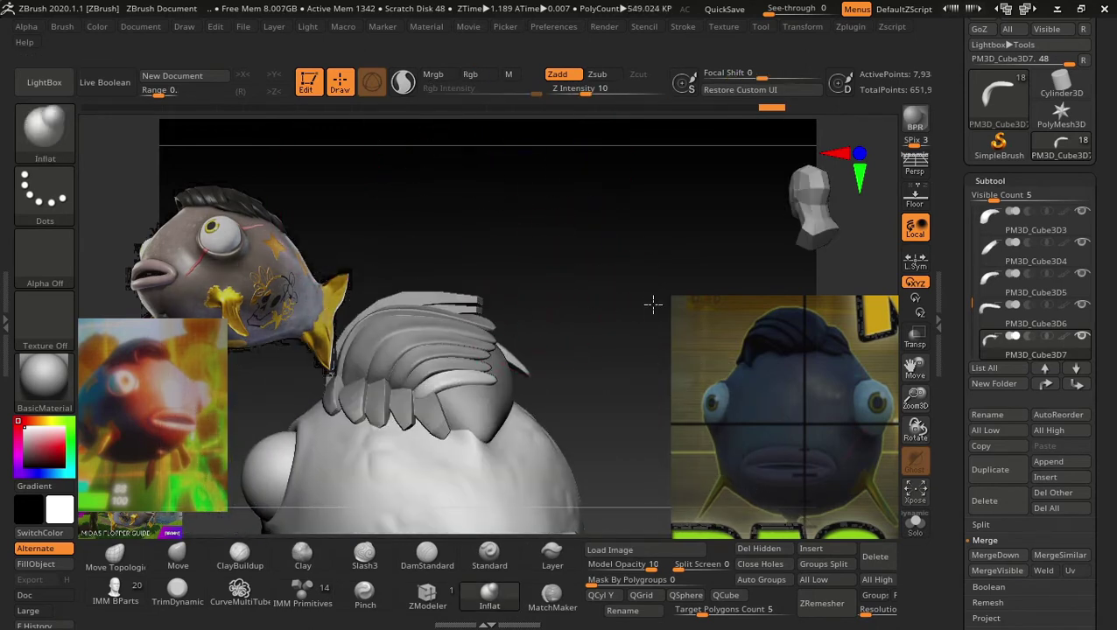
right_drag(653, 303, 649, 340)
mouse_move(627, 262)
right_down()
mouse_move(573, 252)
mouse_move(551, 284)
mouse_move(598, 262)
mouse_move(628, 268)
mouse_move(578, 267)
mouse_move(628, 299)
mouse_move(598, 303)
mouse_move(635, 254)
mouse_move(673, 282)
mouse_move(653, 295)
mouse_move(703, 220)
mouse_move(667, 268)
mouse_move(696, 269)
mouse_move(673, 249)
mouse_move(836, 342)
right_up()
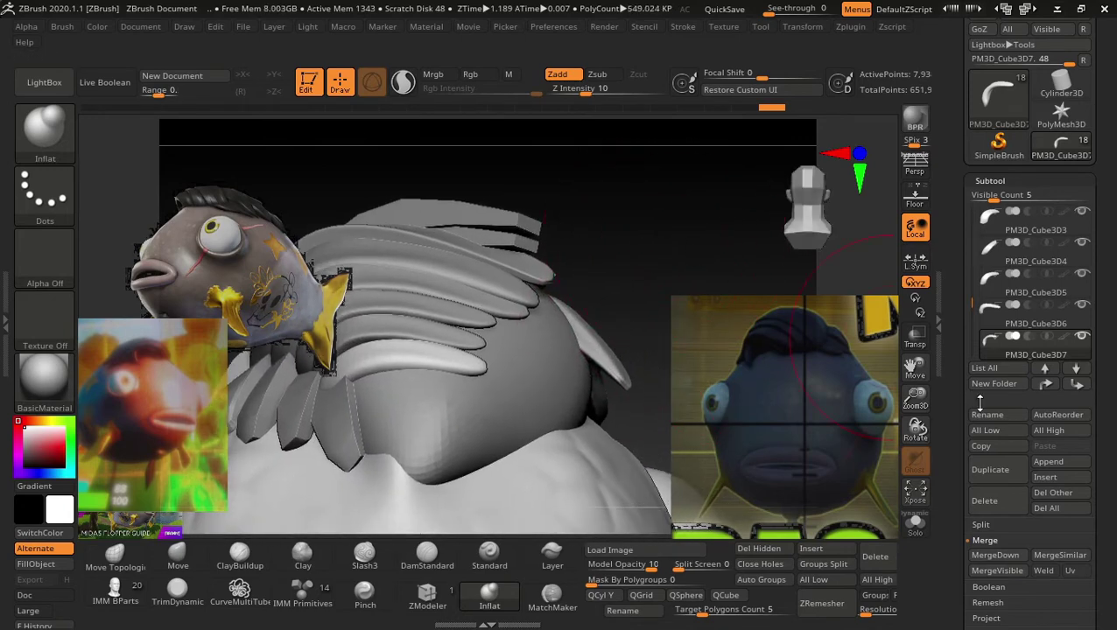
Duplicate the plate as PM3D_Cube3D8 and shift the copy down and to the right.
click(997, 473)
right_drag(628, 229, 658, 259)
key(w)
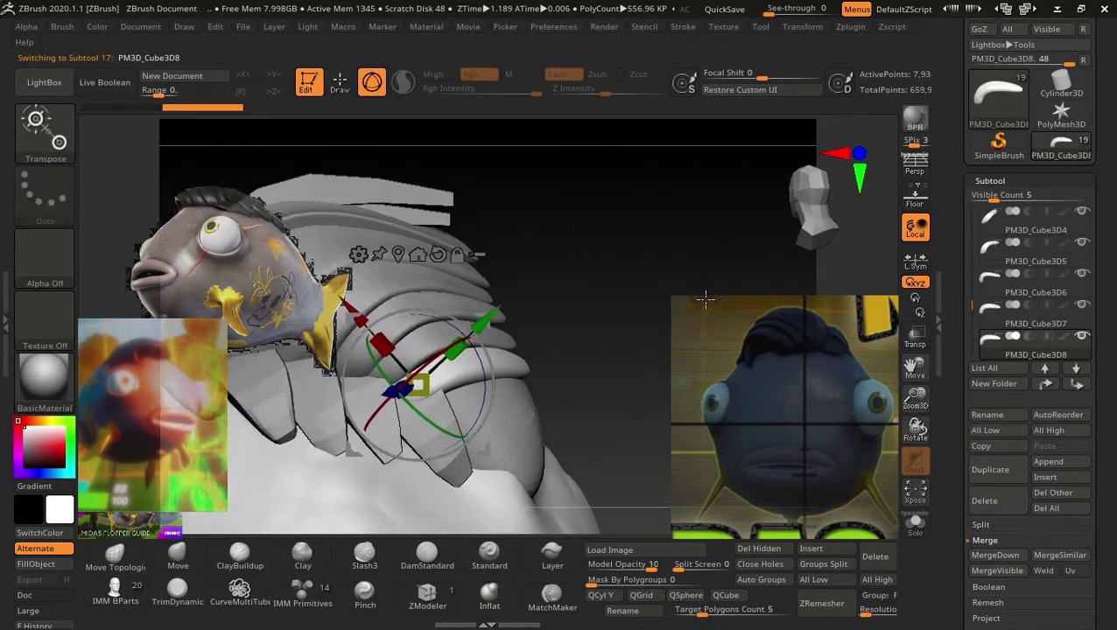
drag(378, 302, 383, 306)
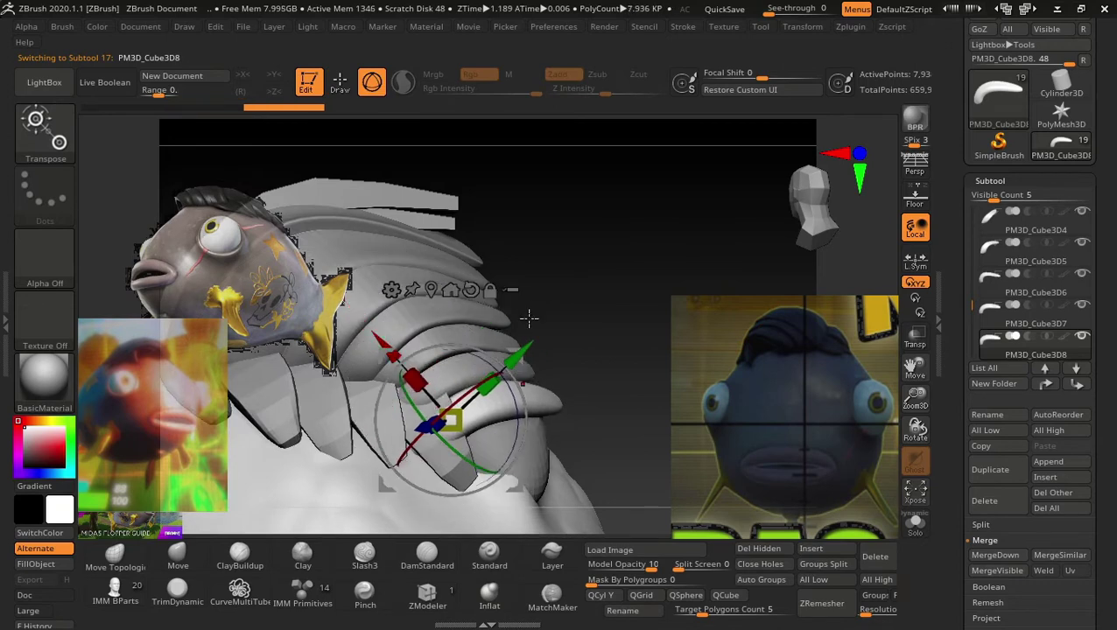
right_drag(523, 317, 581, 279)
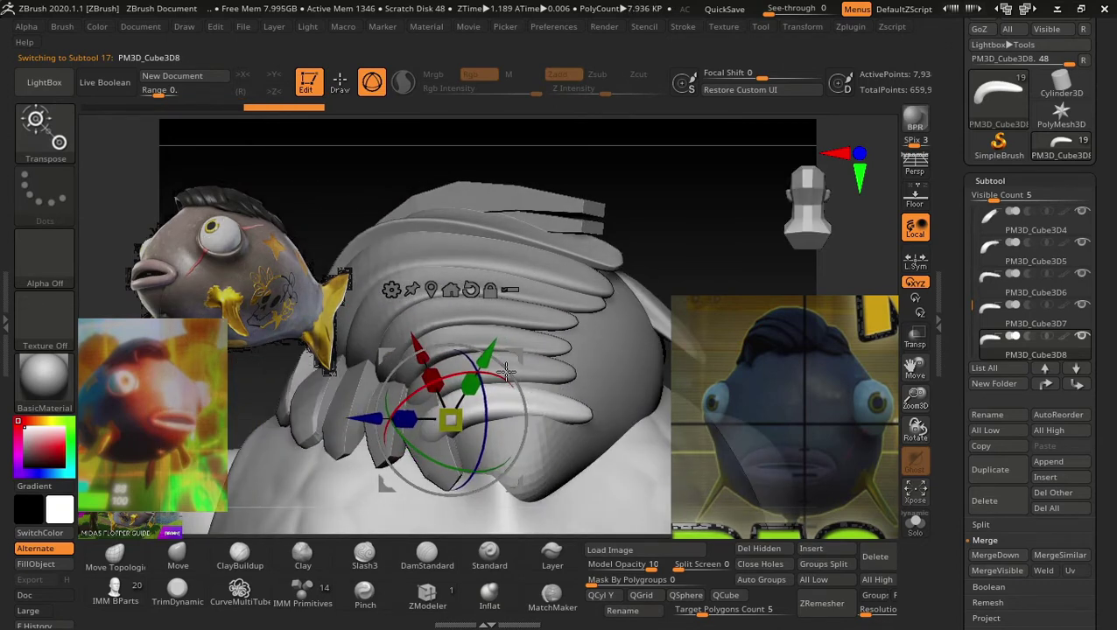
drag(461, 419, 483, 417)
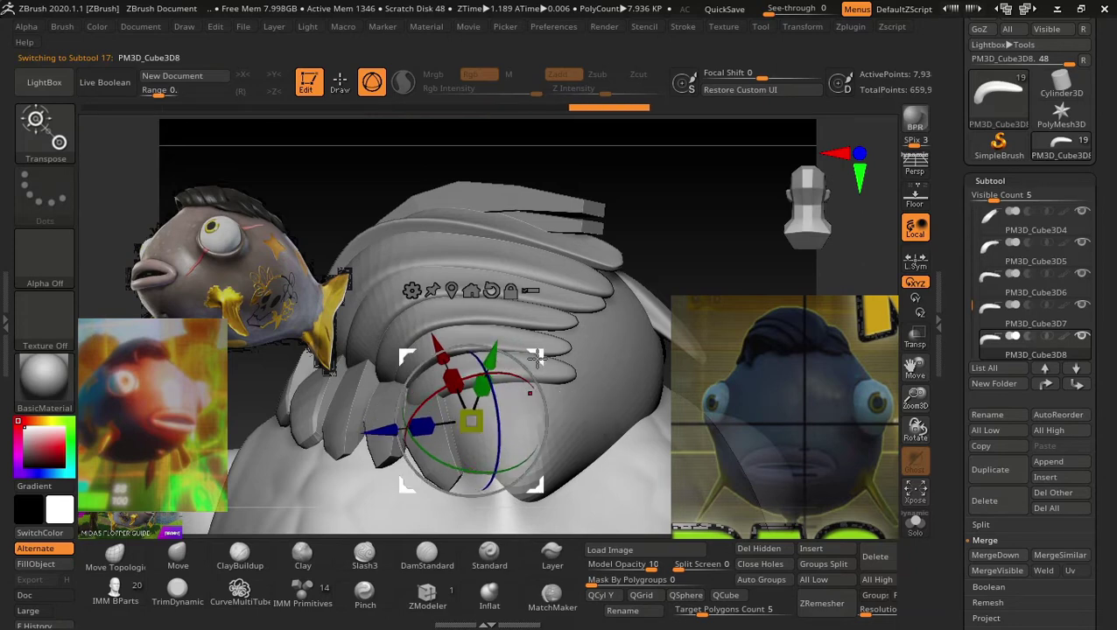
mouse_move(504, 373)
mouse_down()
mouse_move(541, 359)
mouse_move(535, 344)
mouse_up()
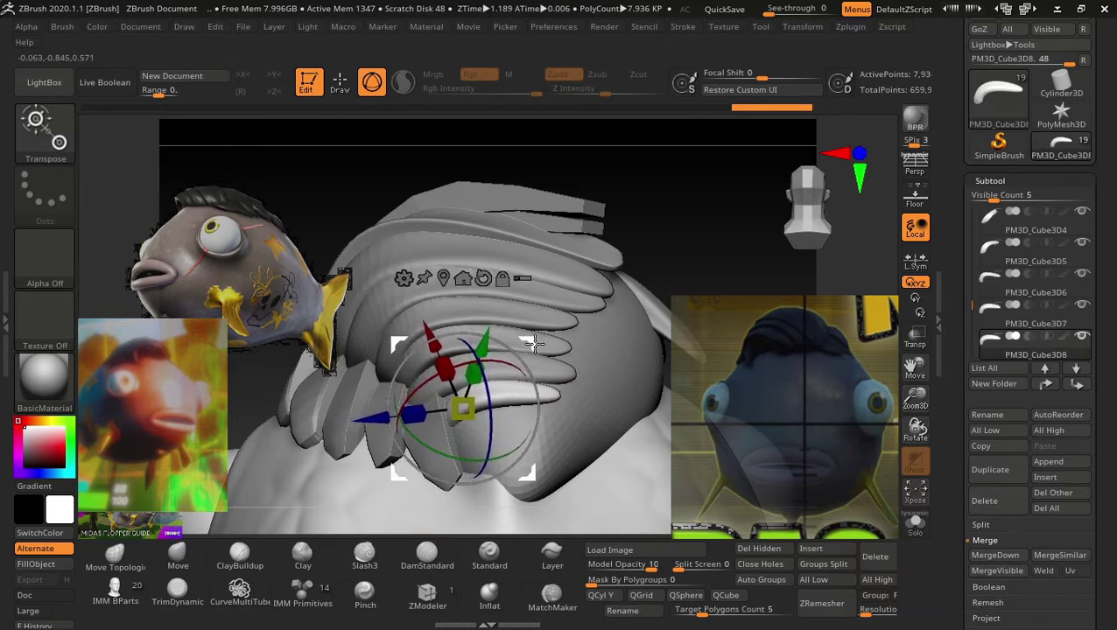
mouse_move(665, 263)
mouse_down()
mouse_move(713, 242)
mouse_move(660, 301)
mouse_move(624, 229)
mouse_move(579, 326)
mouse_up()
key(q)
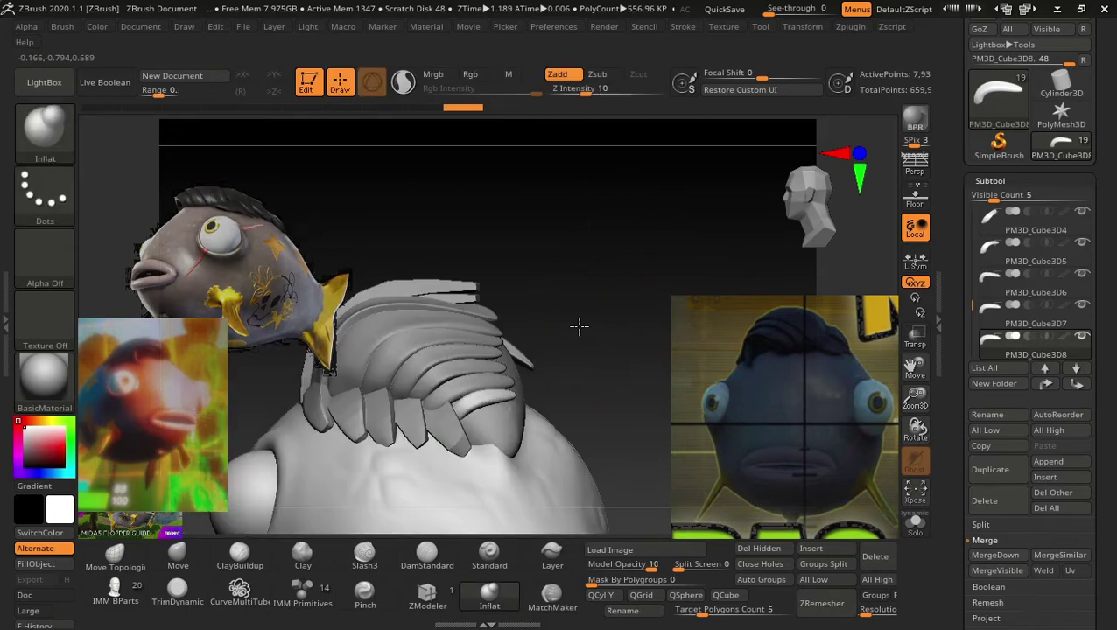
drag(691, 314, 624, 408)
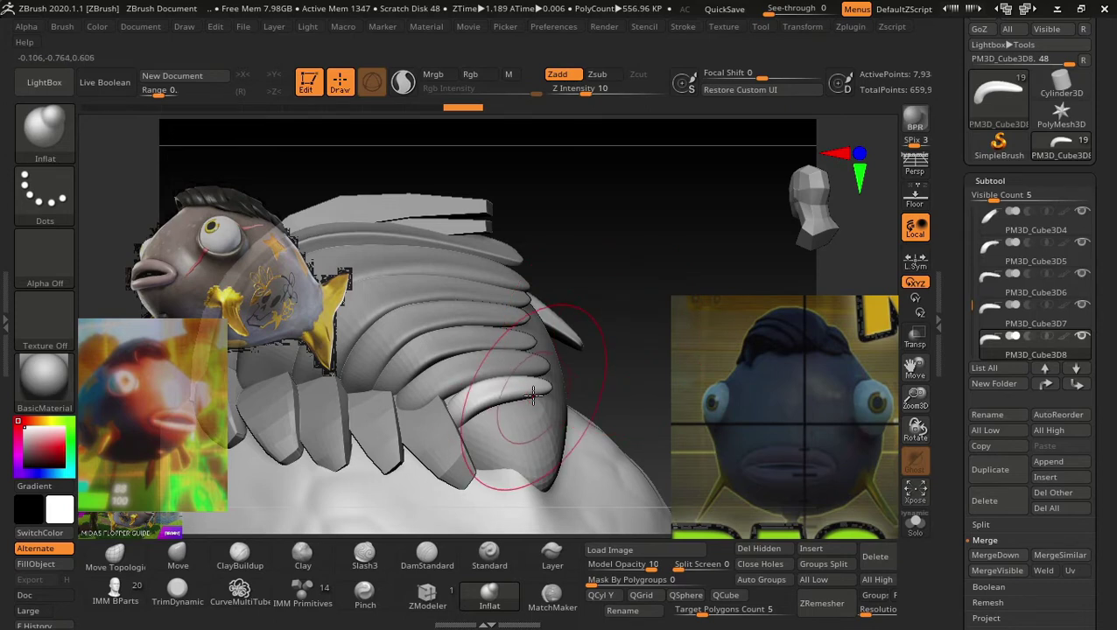
Rotate the copied plate so it sits alongside the other back plates.
key(w)
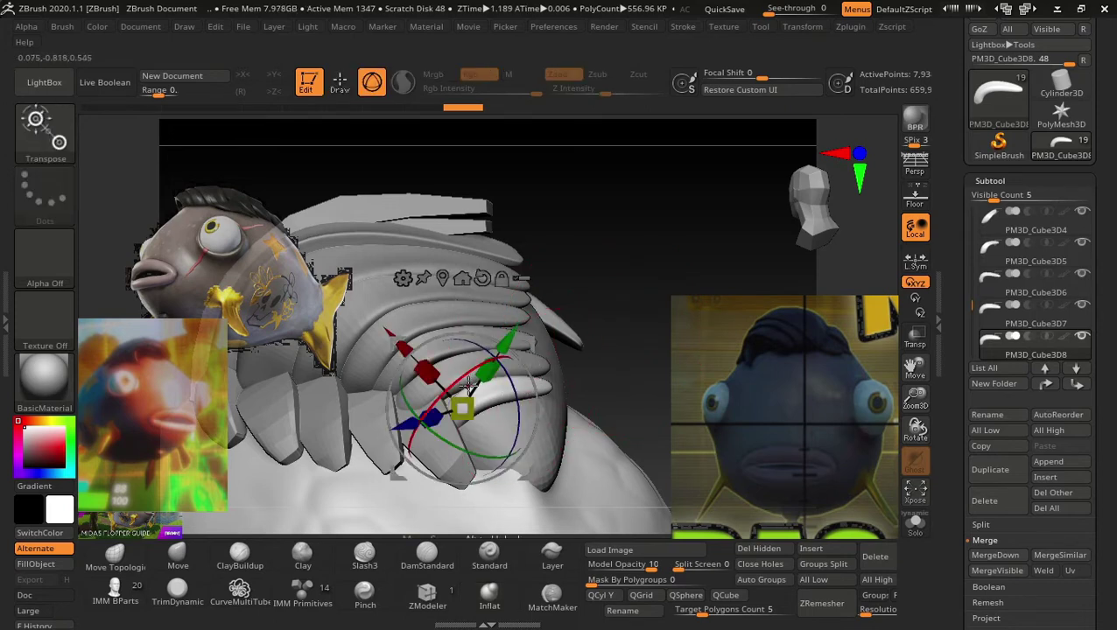
click(524, 343)
mouse_move(472, 367)
mouse_down()
mouse_move(515, 393)
mouse_move(433, 394)
mouse_up()
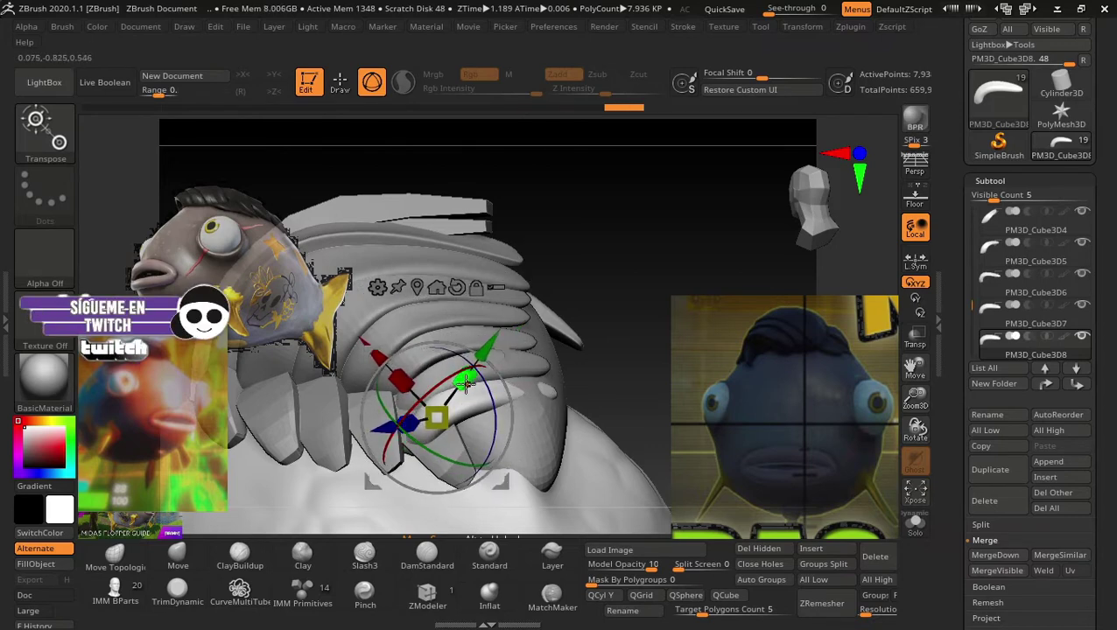
drag(470, 375, 504, 351)
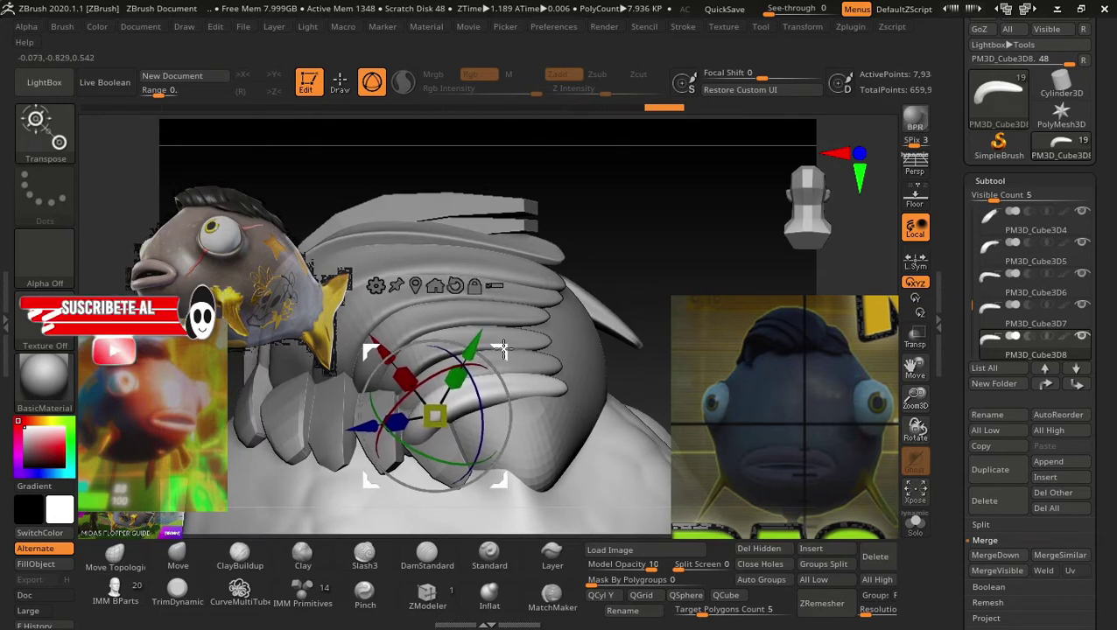
drag(504, 351, 517, 353)
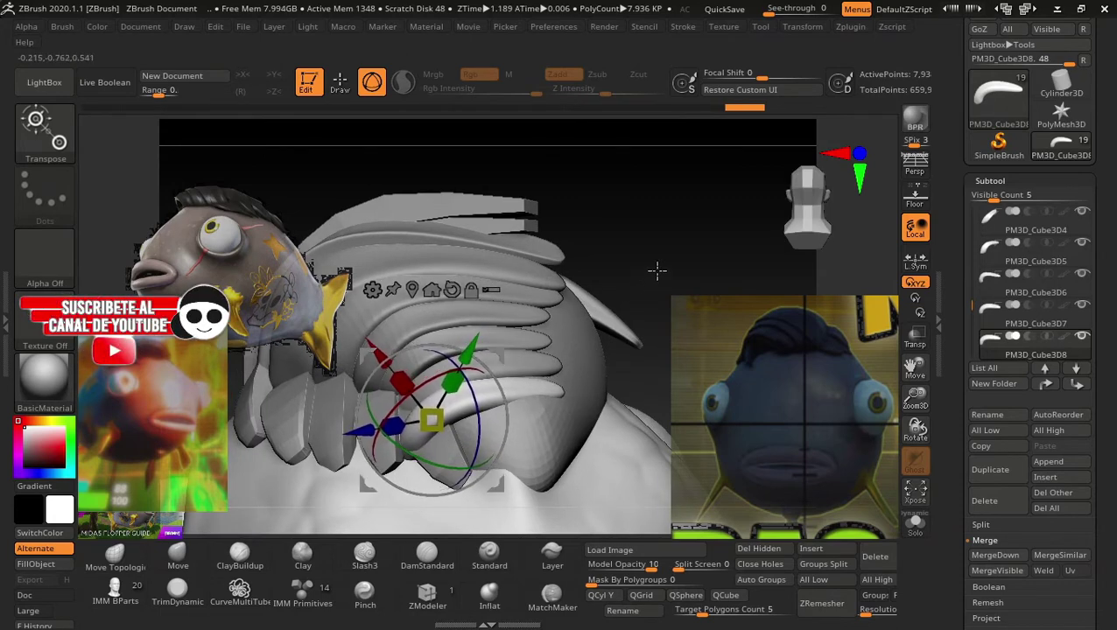
drag(656, 271, 700, 265)
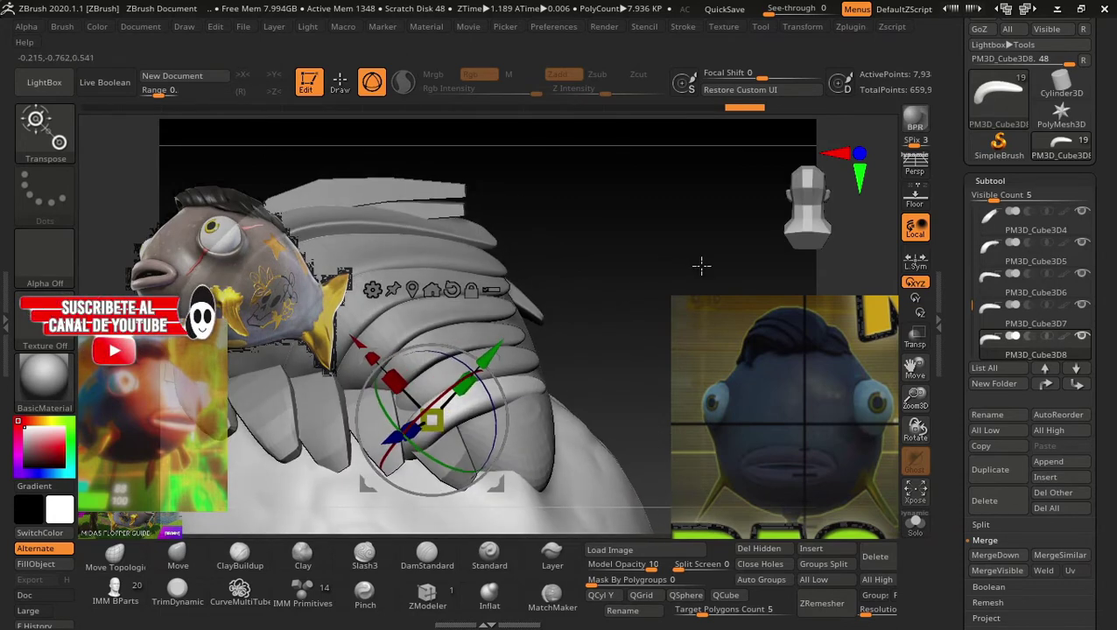
Duplicate the plate again, moving the copy down-right and tilting it more steeply.
click(984, 482)
drag(356, 341, 448, 405)
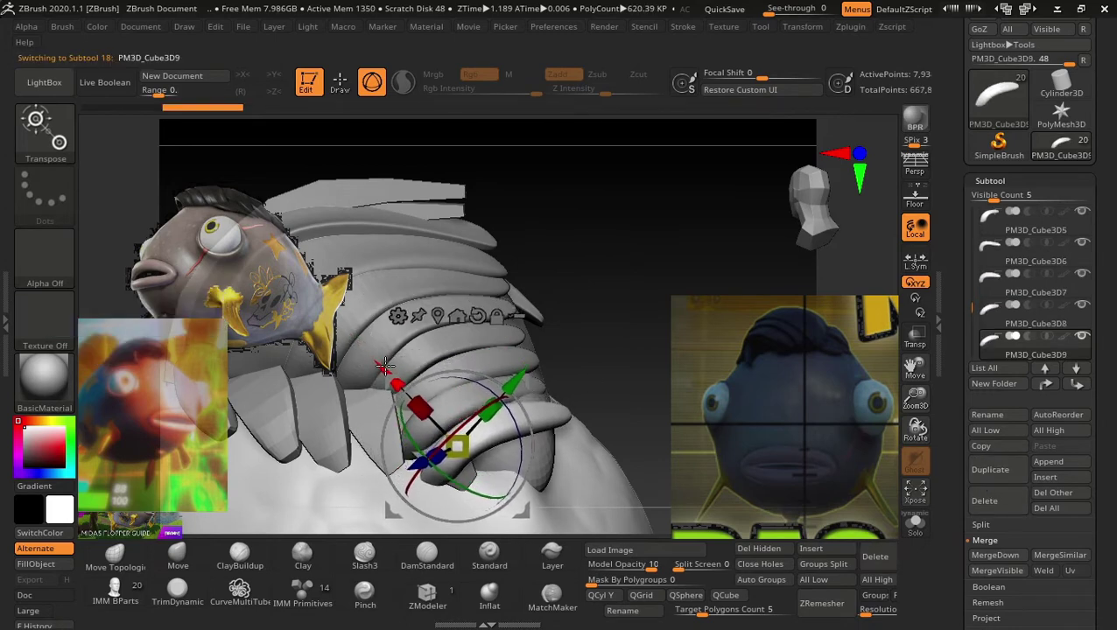
mouse_move(467, 494)
mouse_down()
mouse_move(479, 496)
mouse_move(429, 475)
mouse_up()
drag(513, 413, 526, 424)
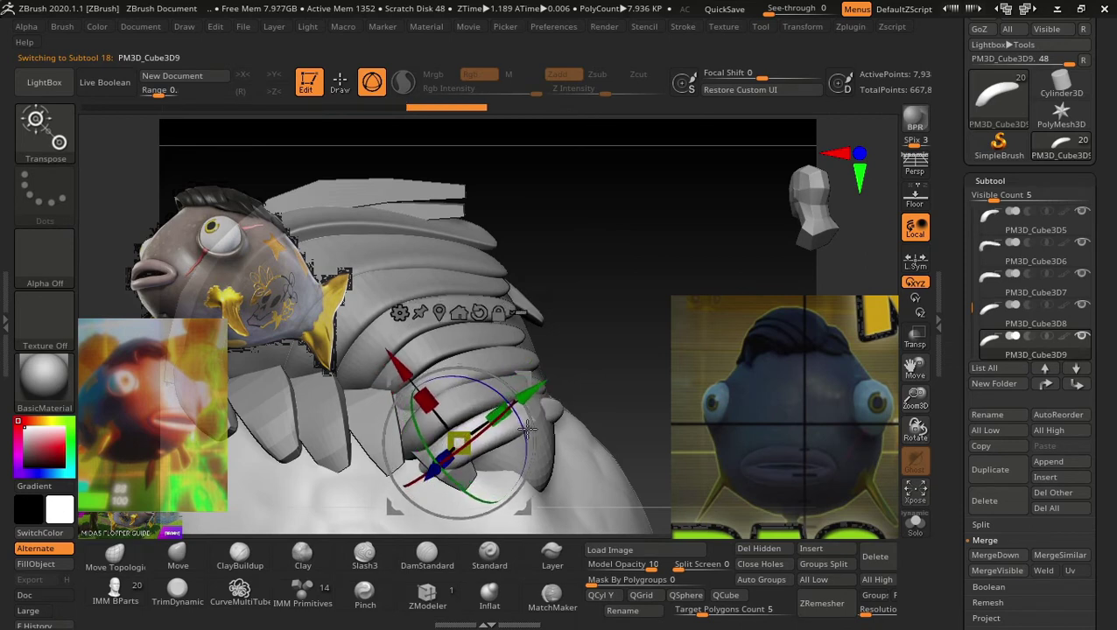
drag(589, 368, 601, 287)
Select PM3D_Sphere3D1_1 and smooth where the plates meet the head and wing.
key(q)
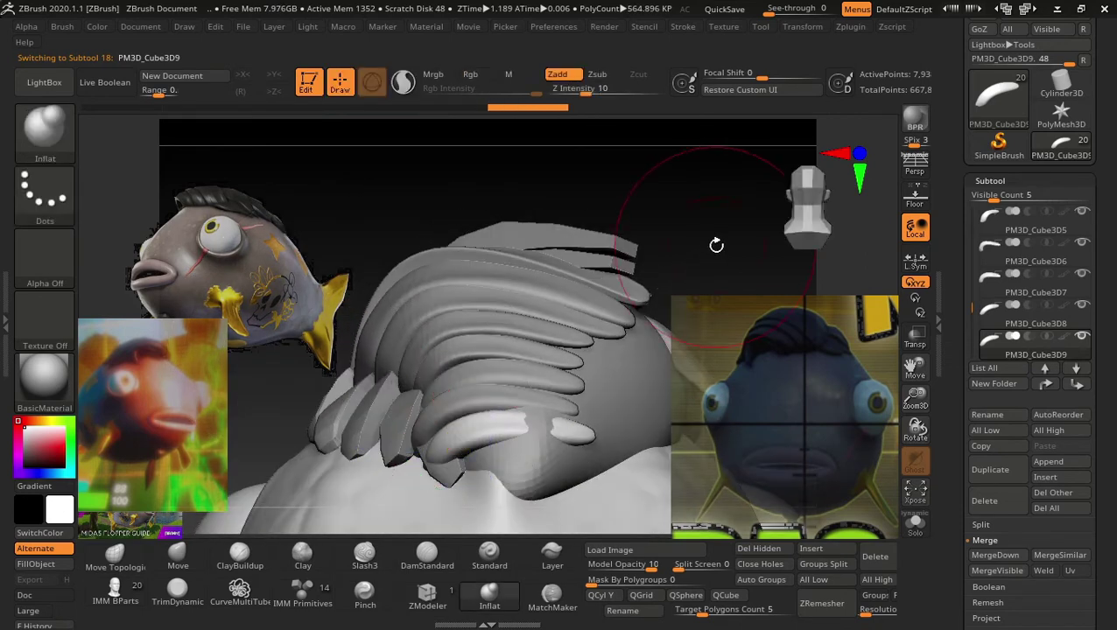
mouse_move(715, 244)
mouse_down()
mouse_move(707, 214)
mouse_move(655, 264)
mouse_move(720, 331)
mouse_up()
alt+click(604, 451)
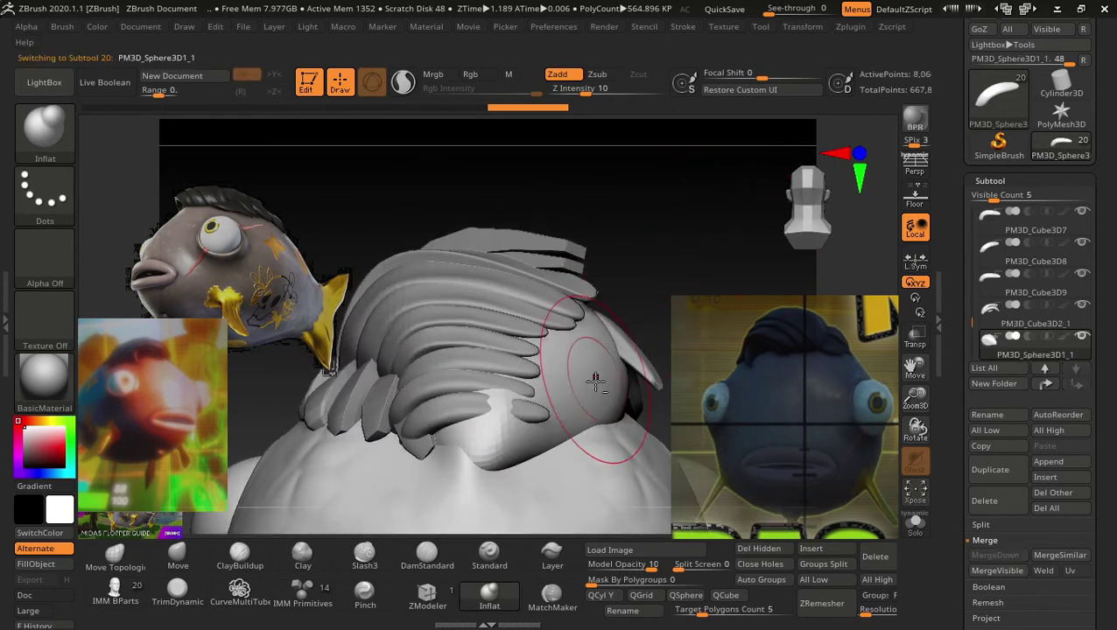
key(shift)
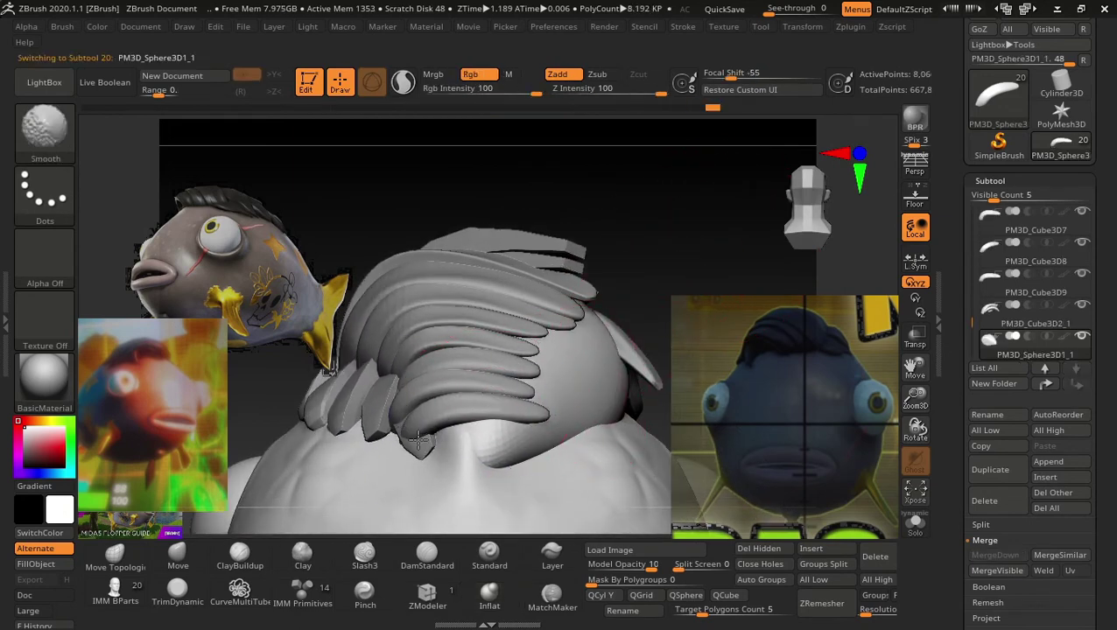
shift+drag(515, 414, 511, 386)
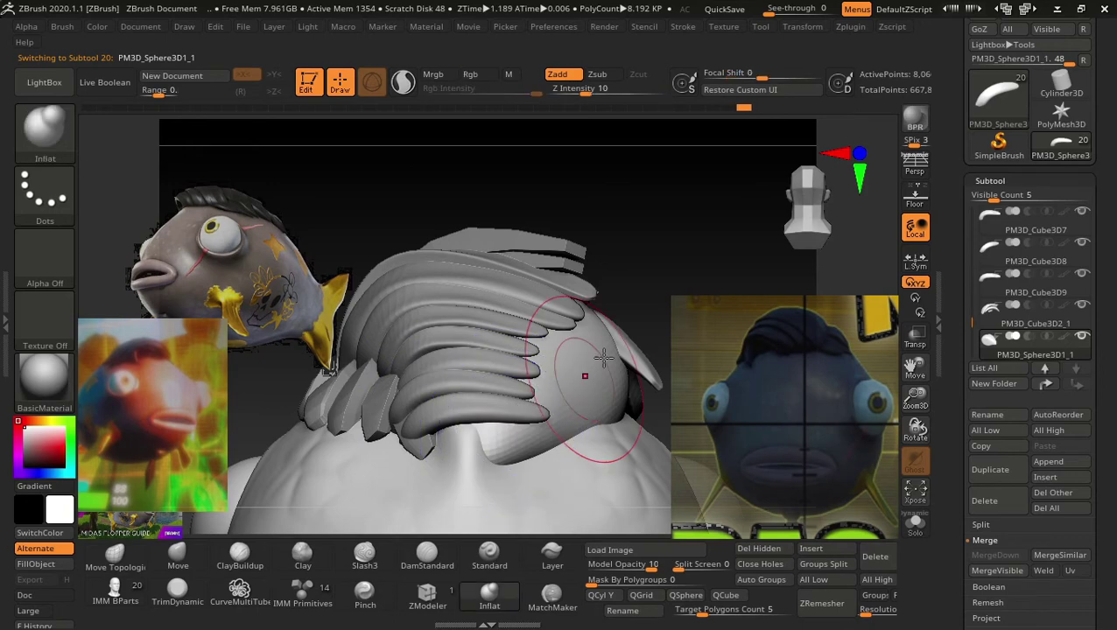
drag(703, 209, 697, 265)
key(ctrl)
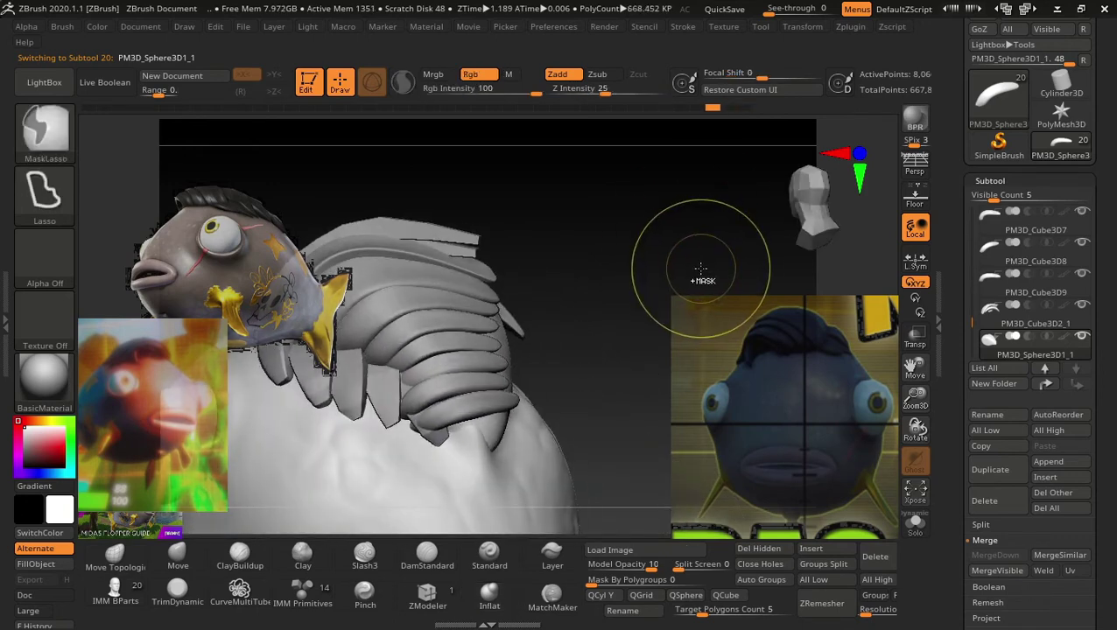
drag(698, 251, 665, 263)
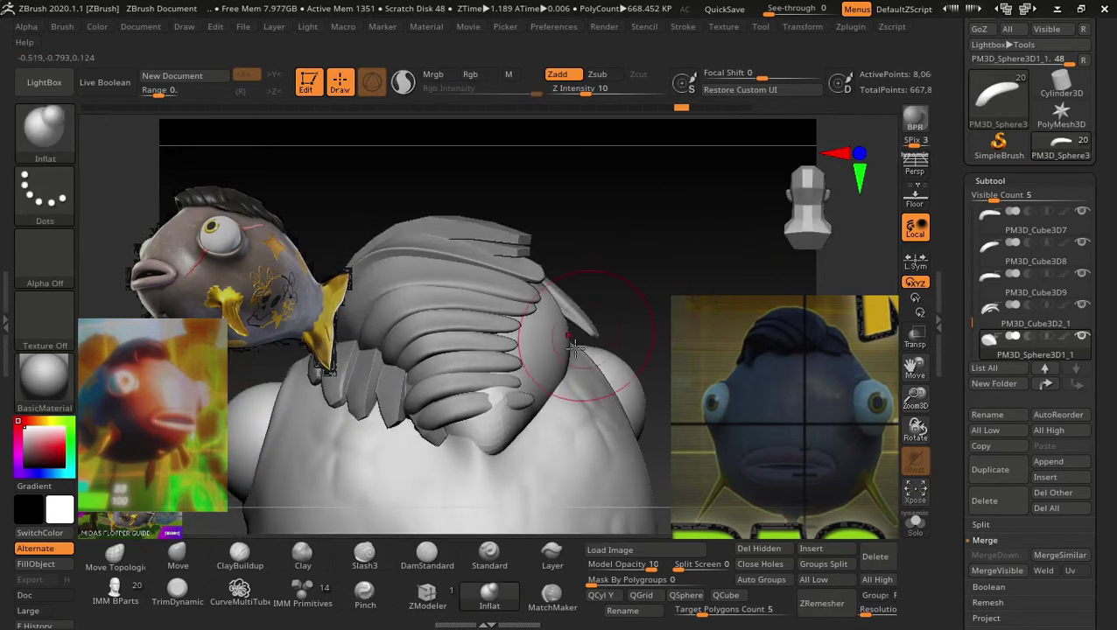
shift+drag(483, 412, 464, 441)
key(shift)
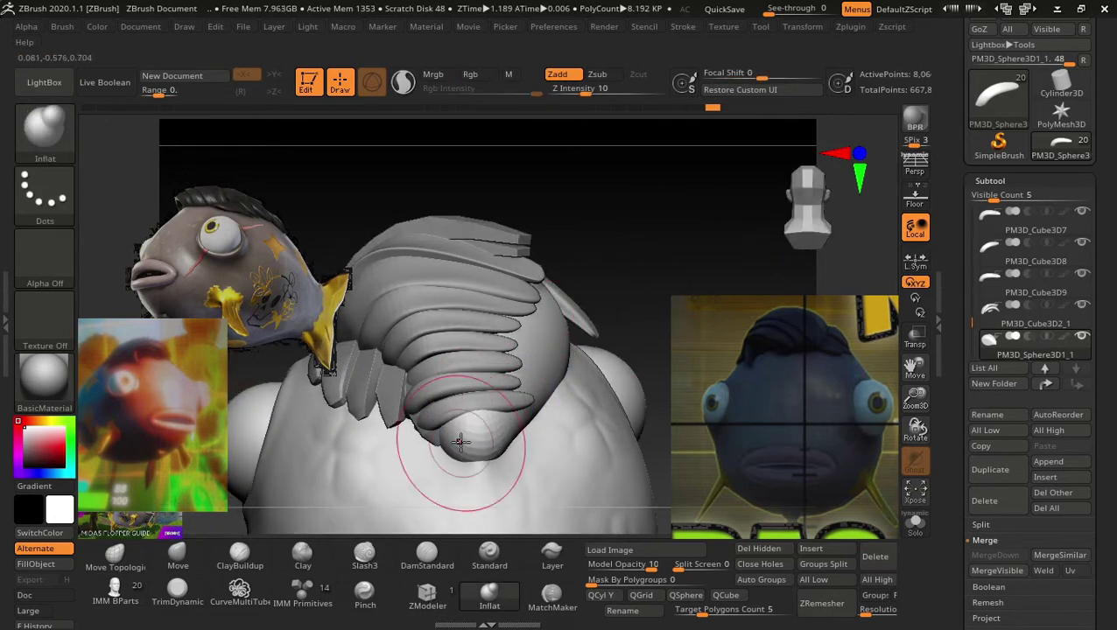
key(shift)
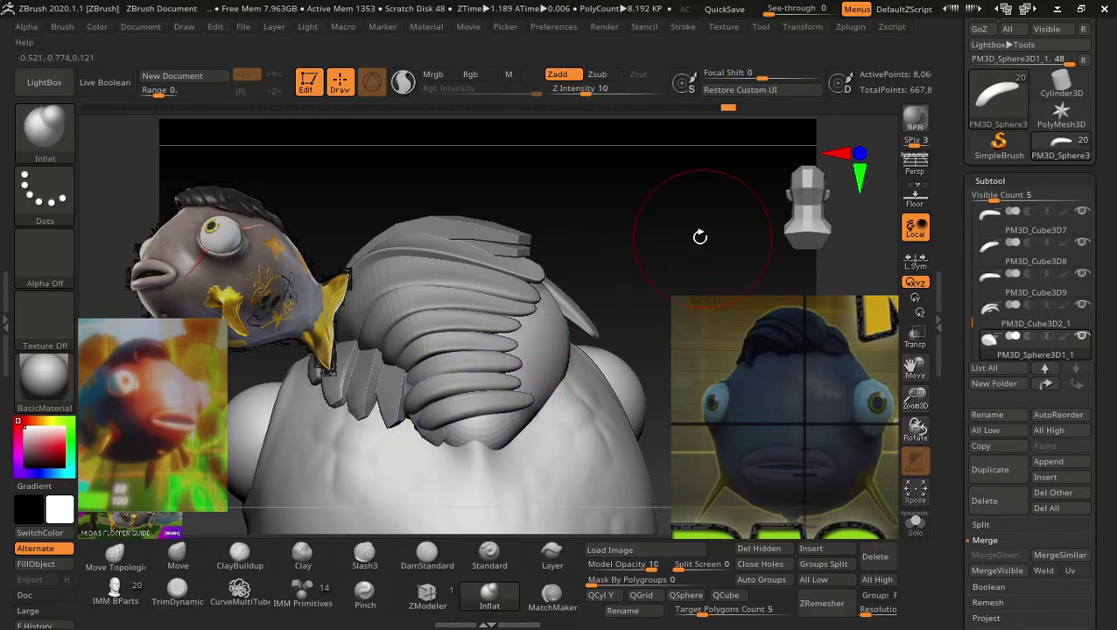
drag(700, 237, 460, 454)
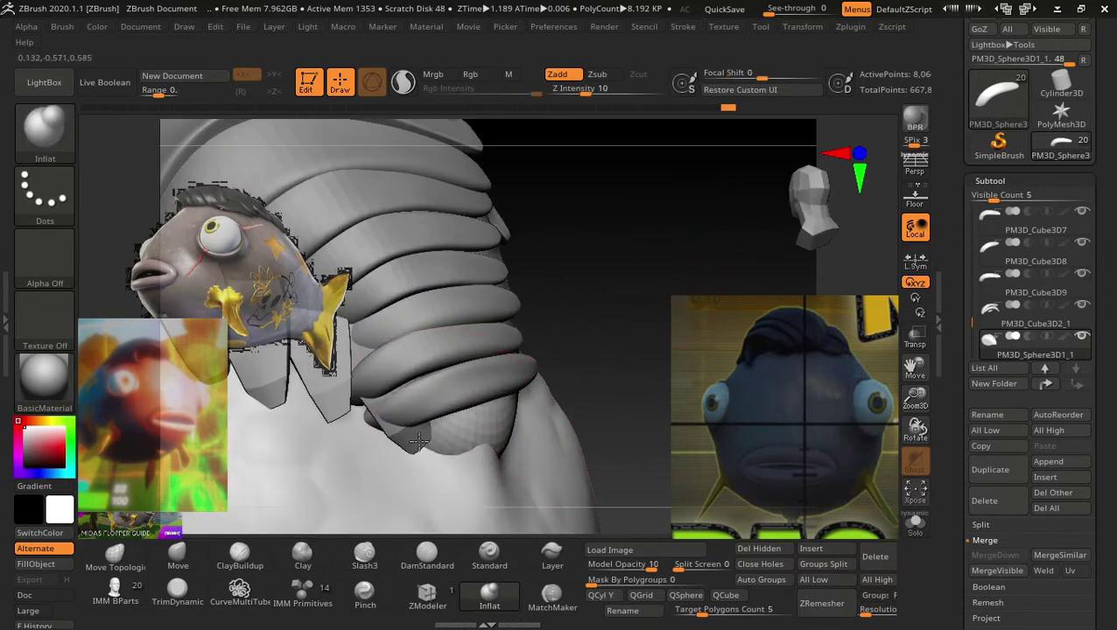
Delete the PM3D_Cube3D2_6 plate subtool.
alt+click(449, 446)
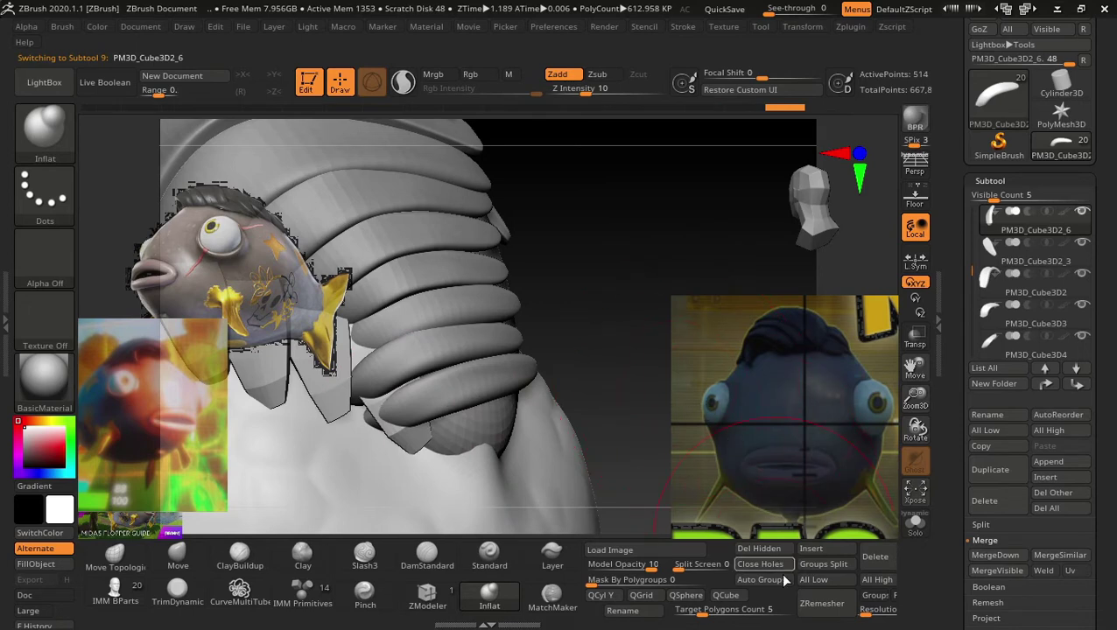
click(984, 501)
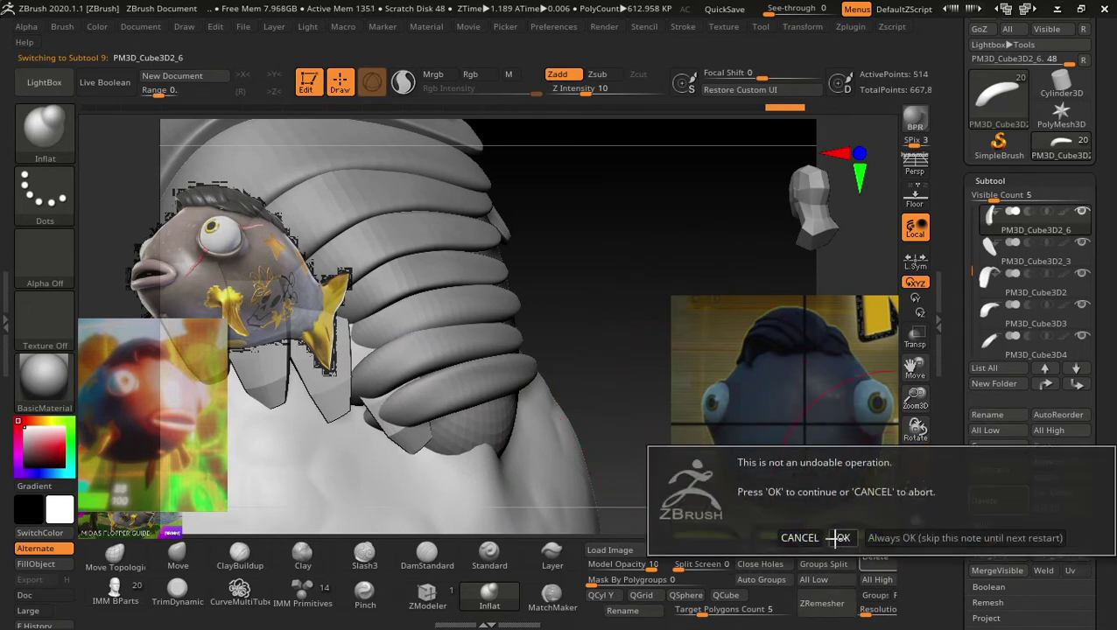
click(838, 535)
mouse_move(656, 322)
mouse_down()
mouse_move(635, 262)
mouse_move(613, 322)
mouse_move(665, 312)
mouse_move(625, 351)
mouse_move(612, 466)
mouse_move(643, 364)
mouse_move(629, 356)
mouse_move(451, 394)
mouse_up()
Duplicate the lower plate and move, rotate and lower the copy beneath the wing.
alt+click(373, 368)
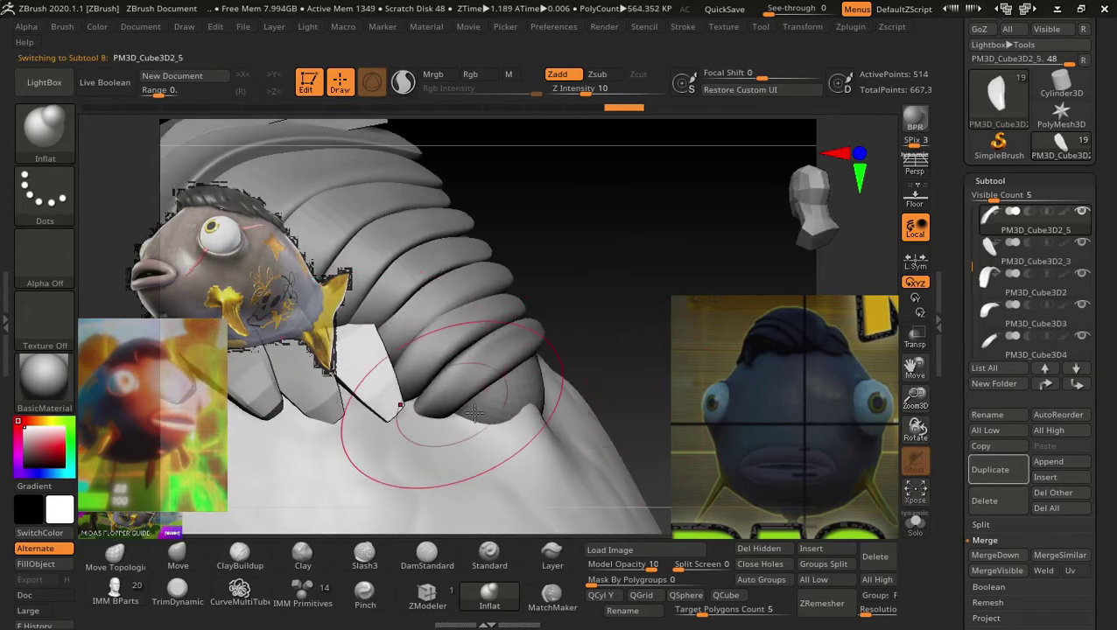
click(988, 469)
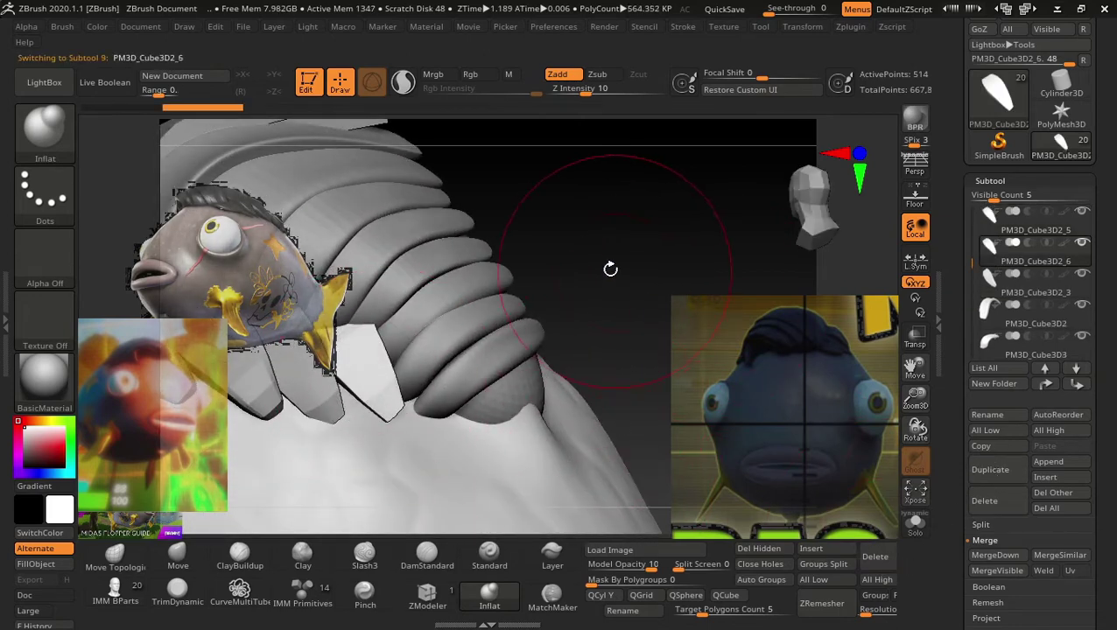
key(w)
drag(627, 299, 490, 304)
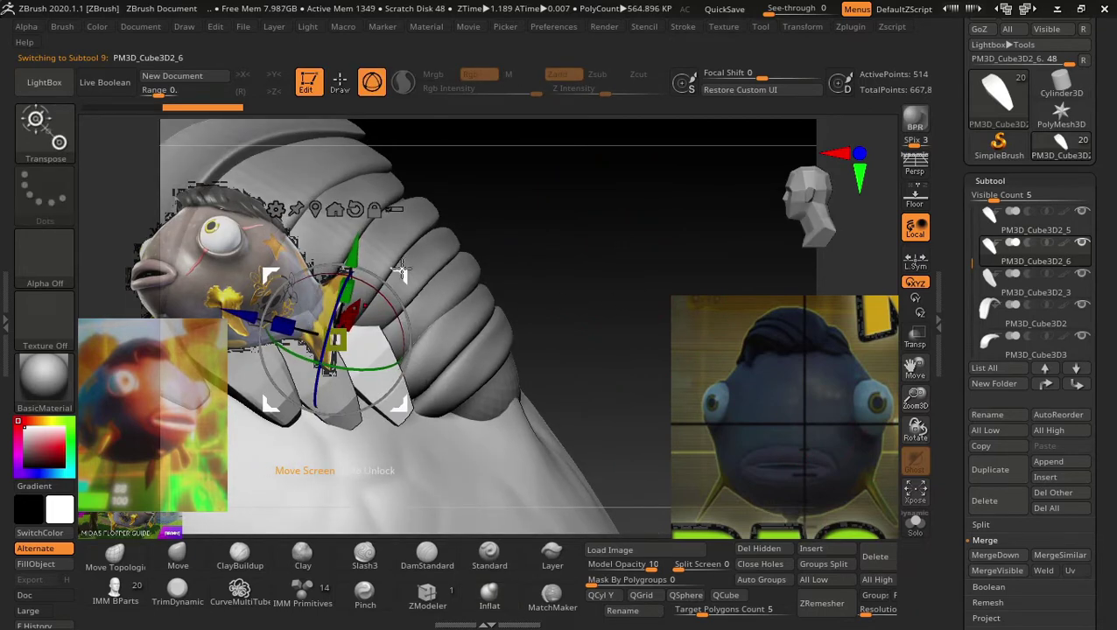
drag(337, 341, 435, 382)
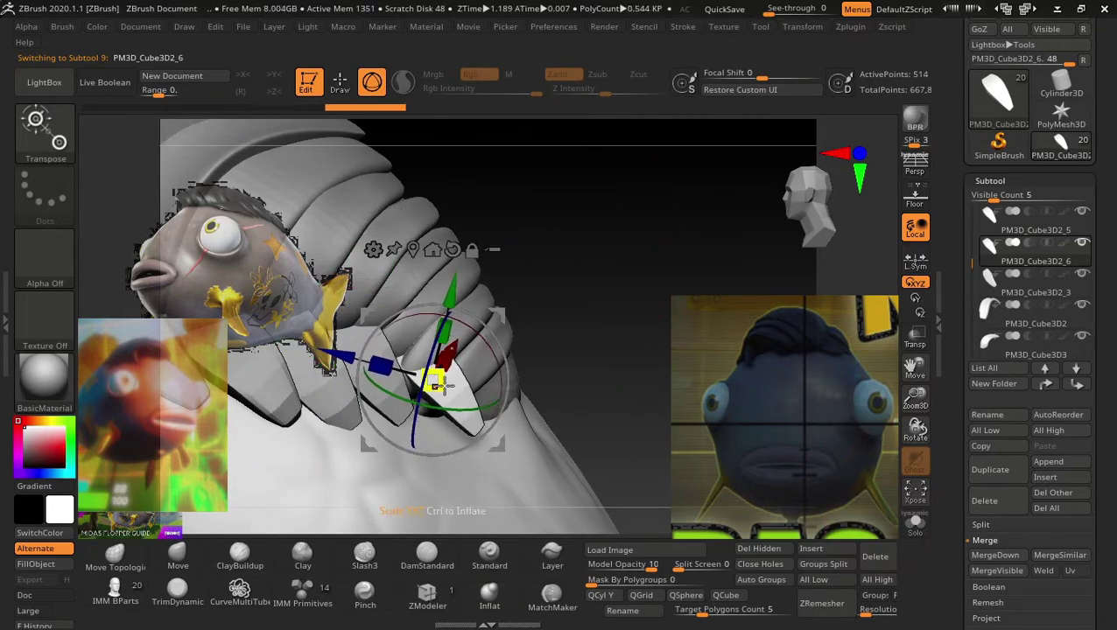
drag(560, 337, 590, 282)
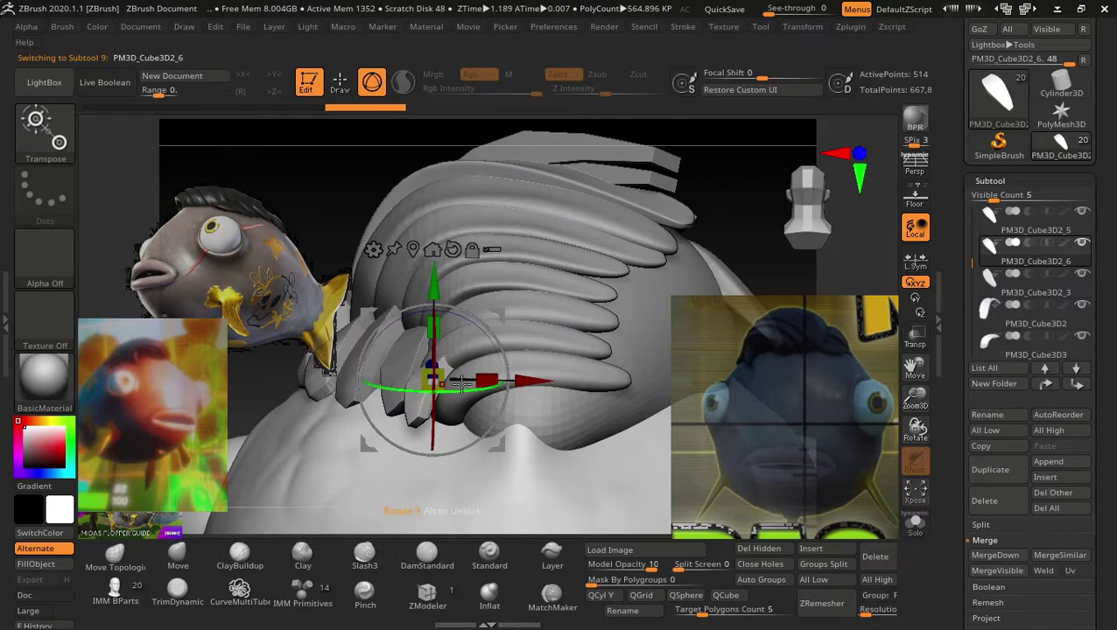
drag(462, 391, 487, 389)
drag(404, 313, 441, 334)
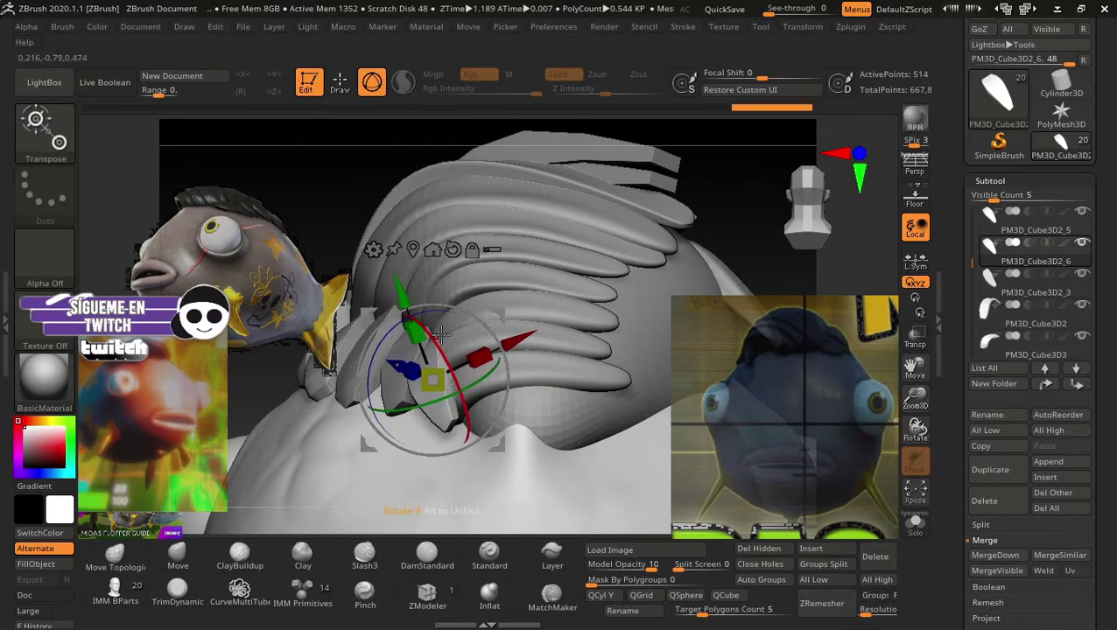
drag(402, 298, 457, 419)
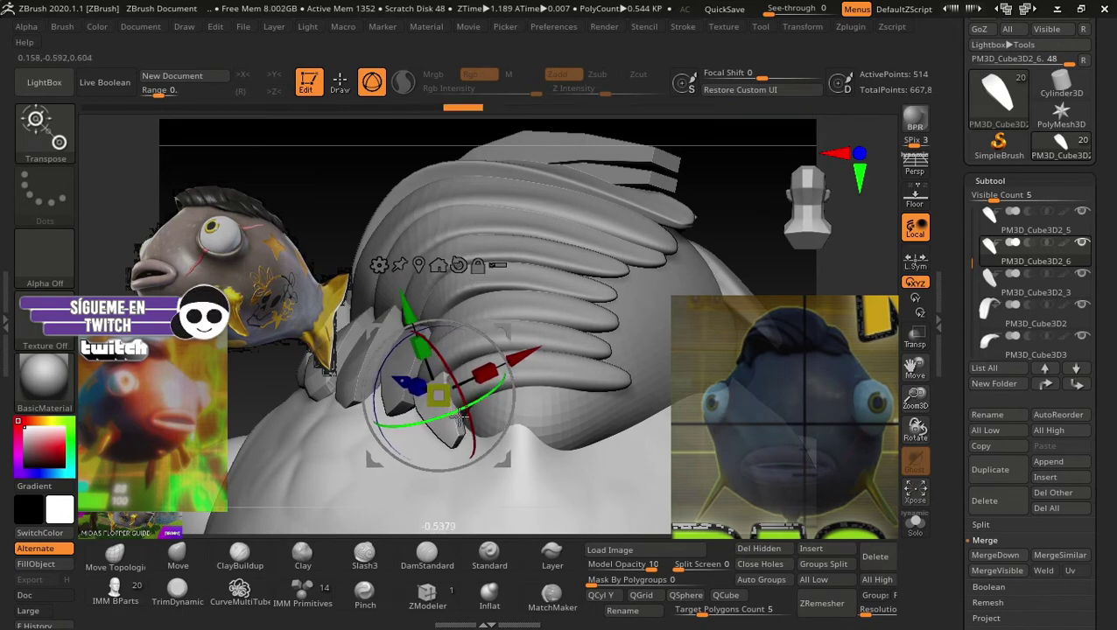
drag(403, 379, 447, 381)
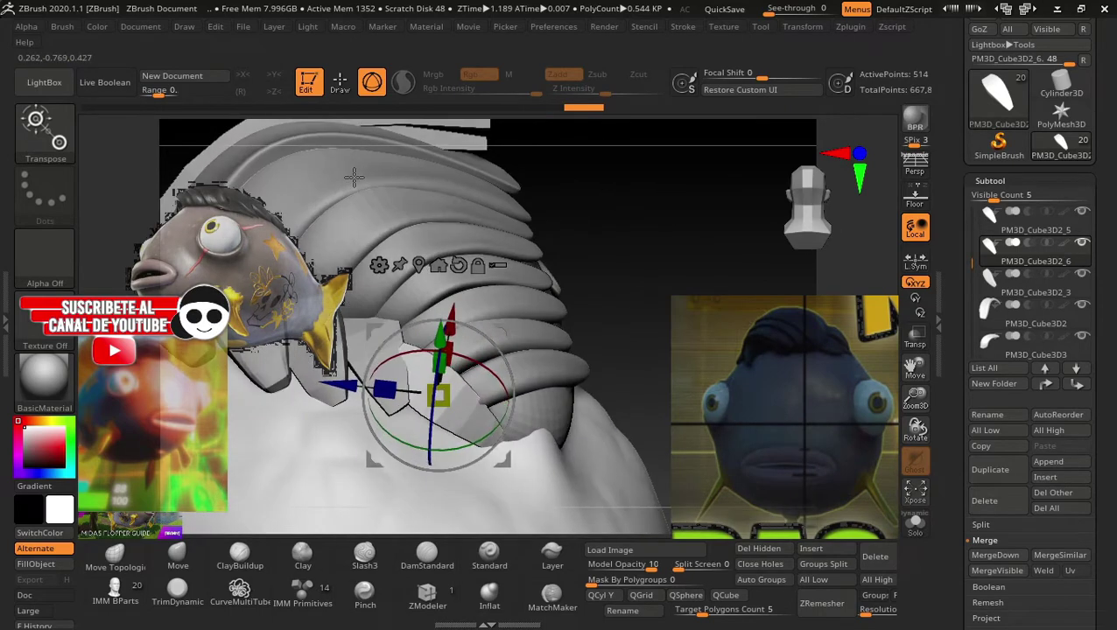
mouse_move(448, 263)
mouse_down()
mouse_move(520, 338)
mouse_move(622, 211)
mouse_up()
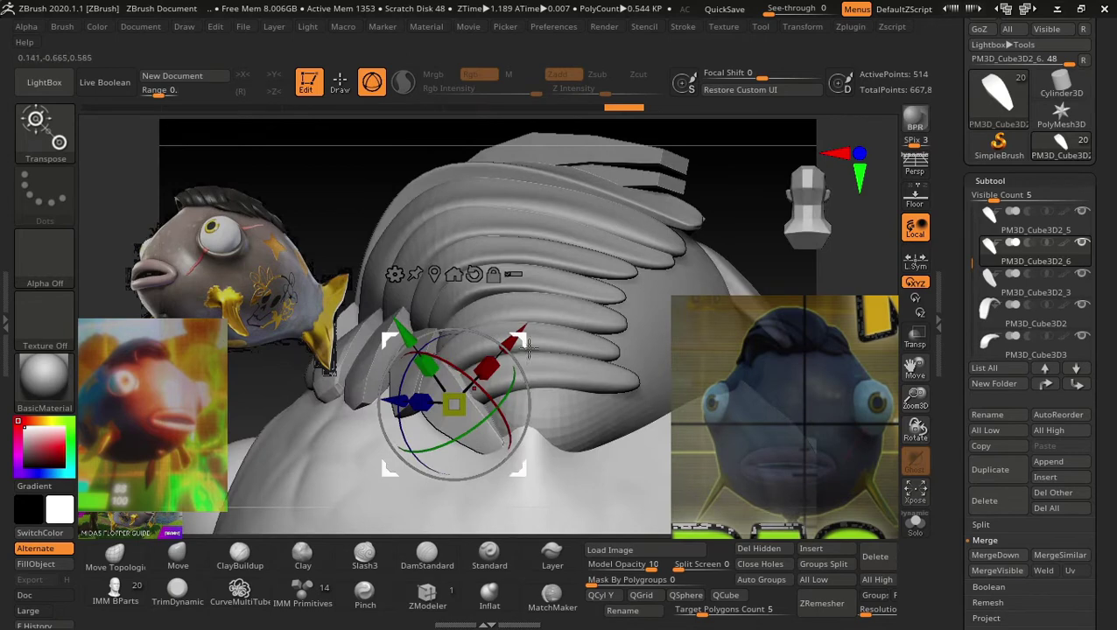
Smooth the fin plate surfaces from a frontal view.
key(q)
drag(344, 186, 361, 188)
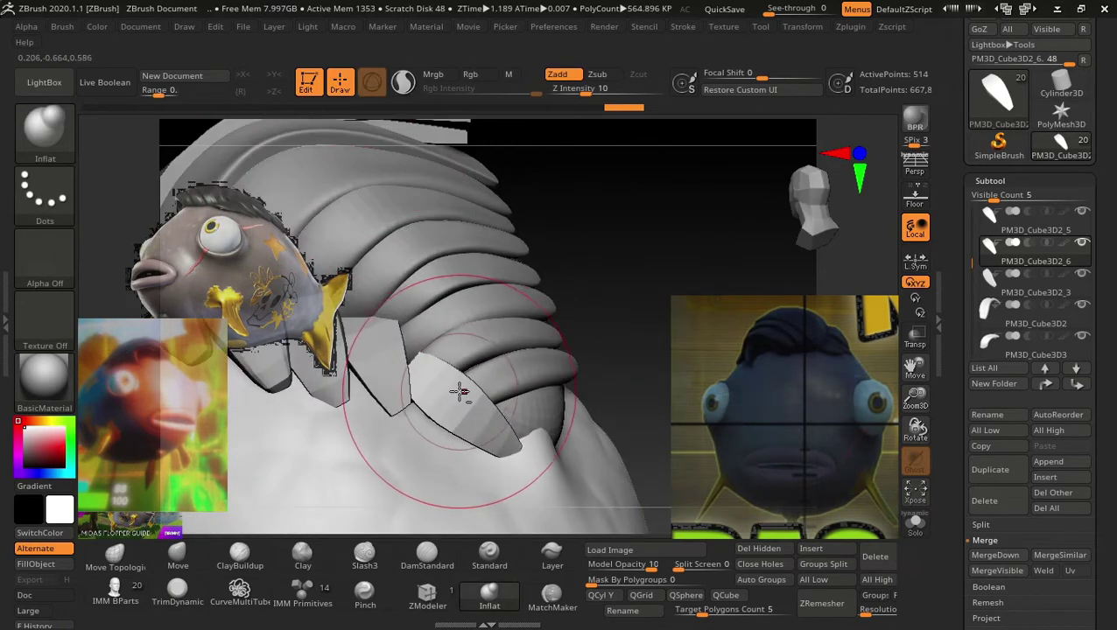
right_drag(460, 393, 428, 356)
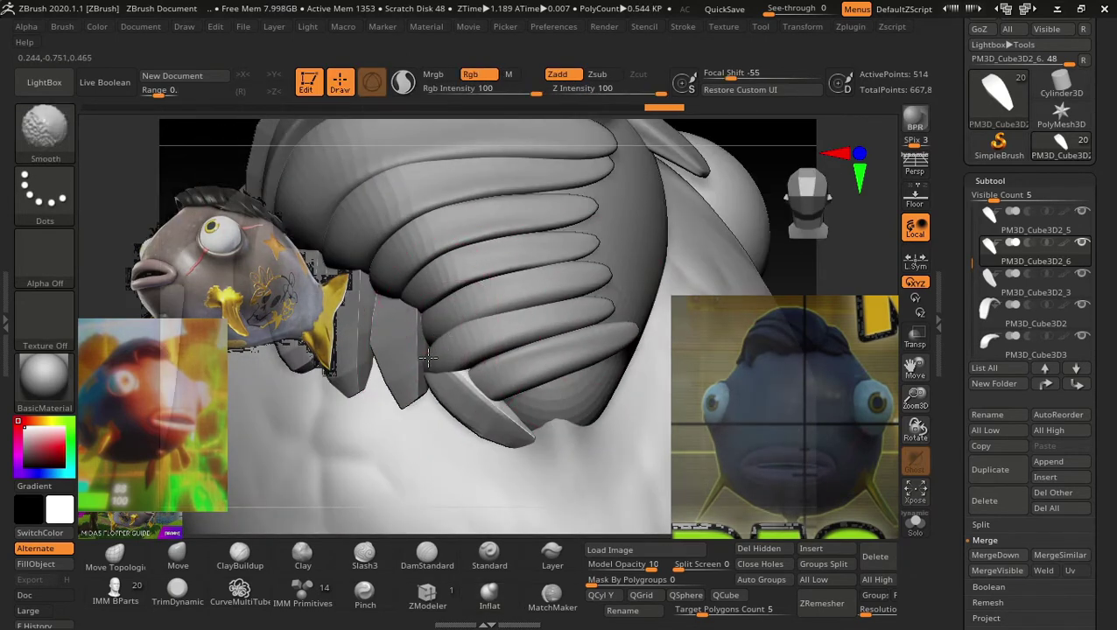
mouse_move(446, 368)
shift+mouse_down()
mouse_move(433, 346)
mouse_move(420, 350)
shift+mouse_up()
Reshape the lower fin blade edges with Move Topological across PM3D_Cube3D2_5 and _4.
key(b)
key(m)
key(t)
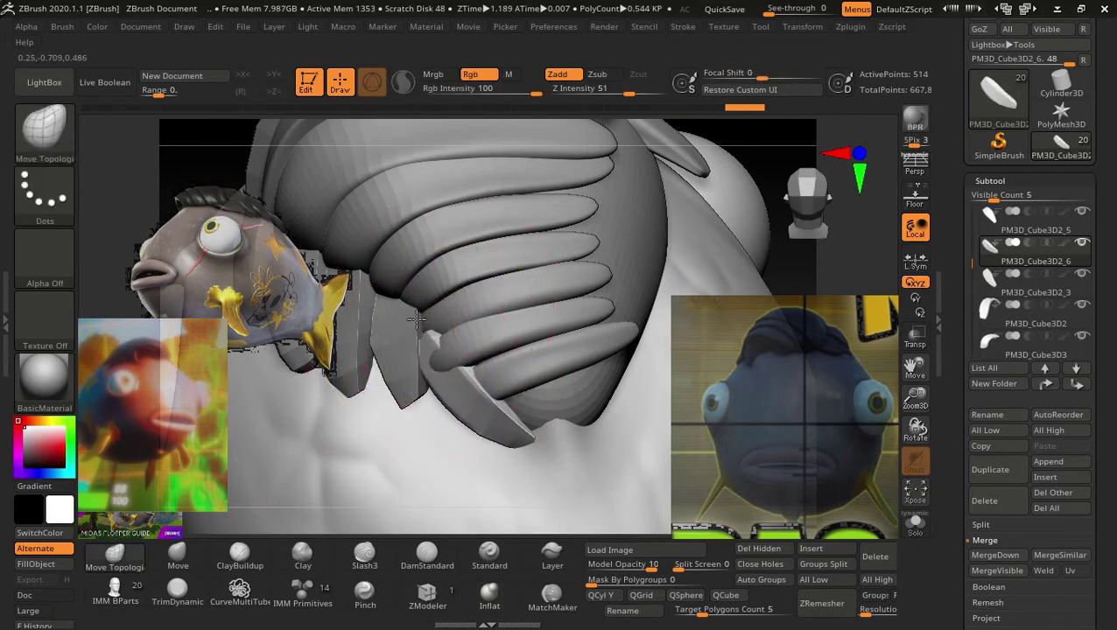
mouse_move(435, 378)
mouse_down()
mouse_move(473, 424)
mouse_move(523, 449)
mouse_move(456, 420)
mouse_move(386, 368)
mouse_move(324, 394)
mouse_move(379, 327)
mouse_move(374, 341)
mouse_up()
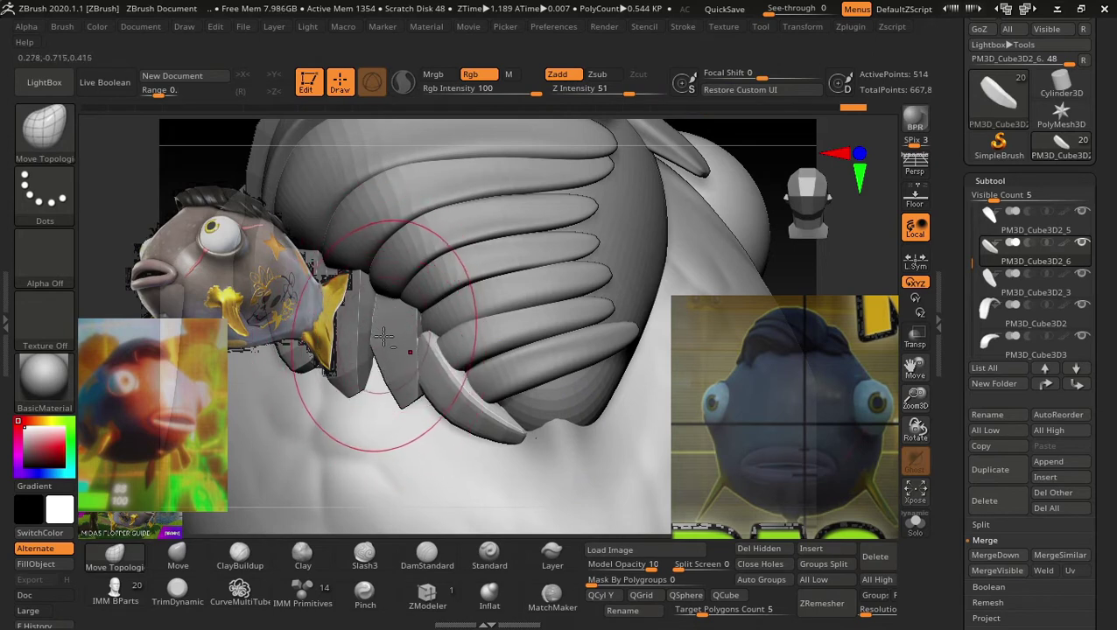
alt+click(419, 390)
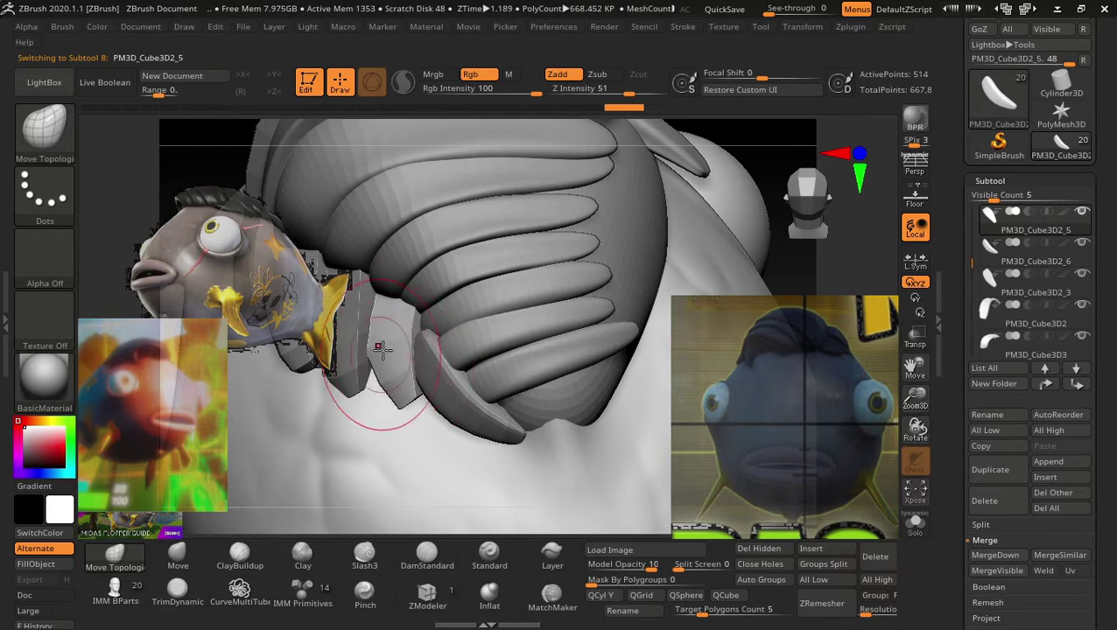
drag(385, 350, 368, 284)
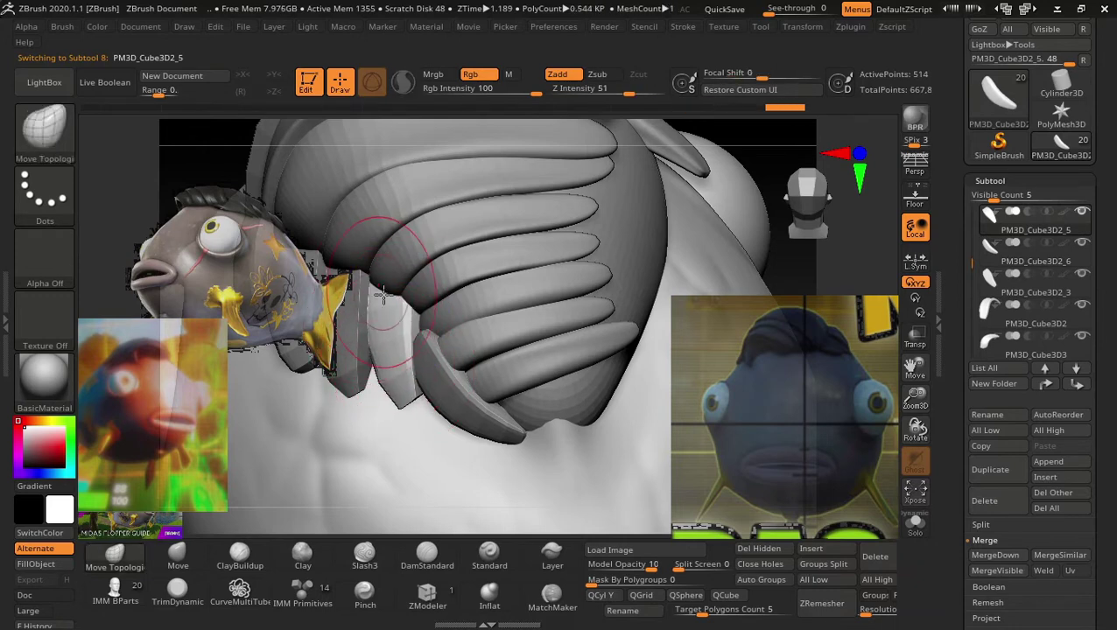
drag(410, 395, 402, 388)
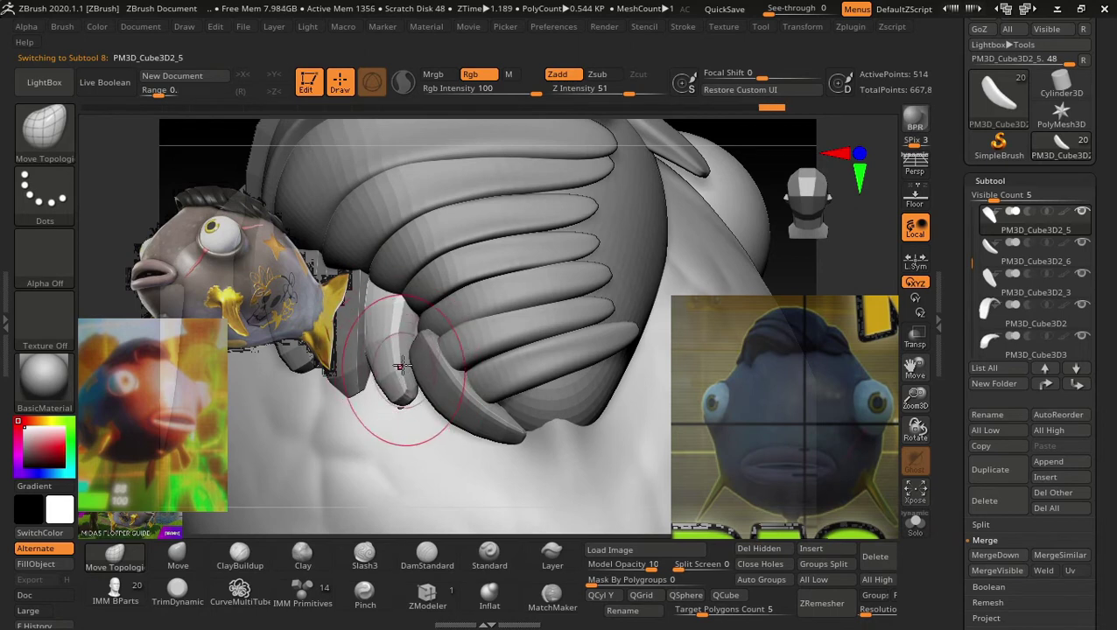
drag(230, 156, 297, 196)
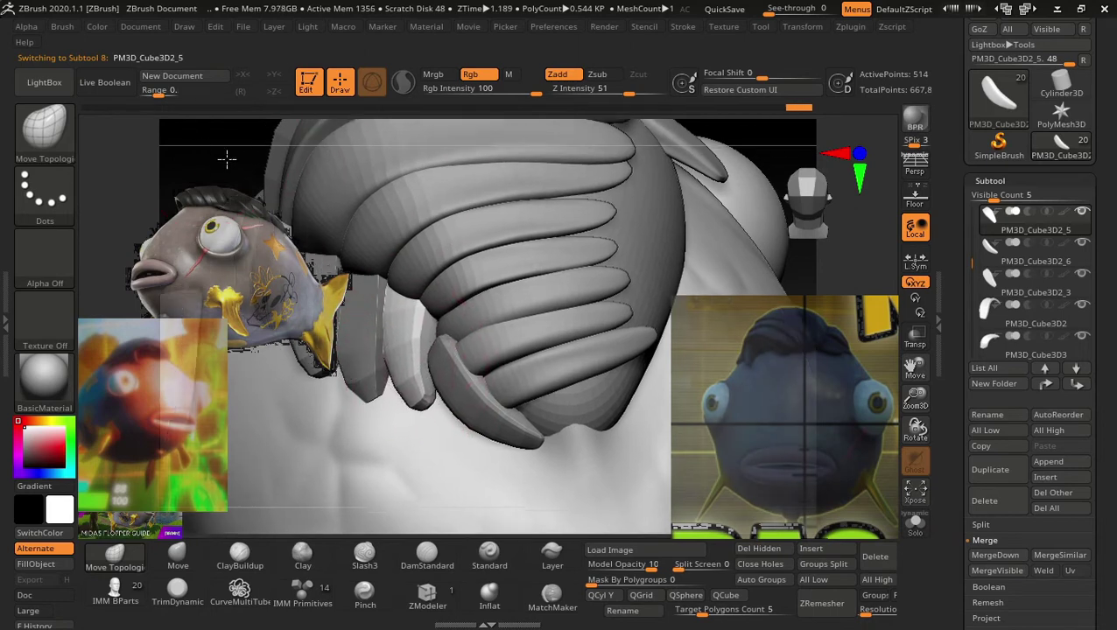
alt+click(485, 410)
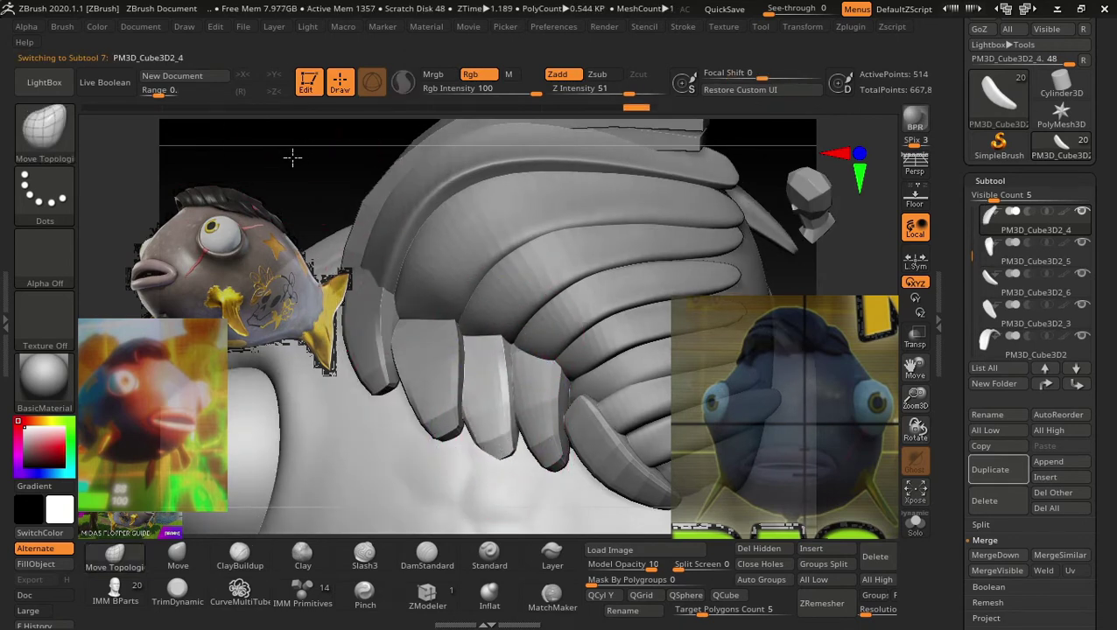
drag(291, 157, 461, 409)
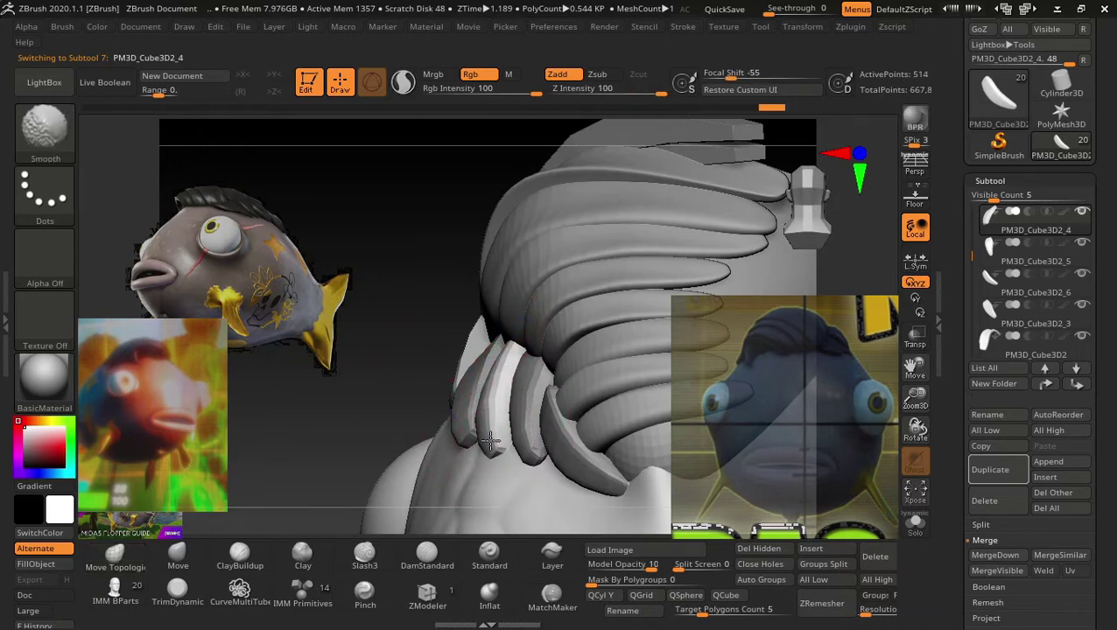
drag(388, 302, 470, 336)
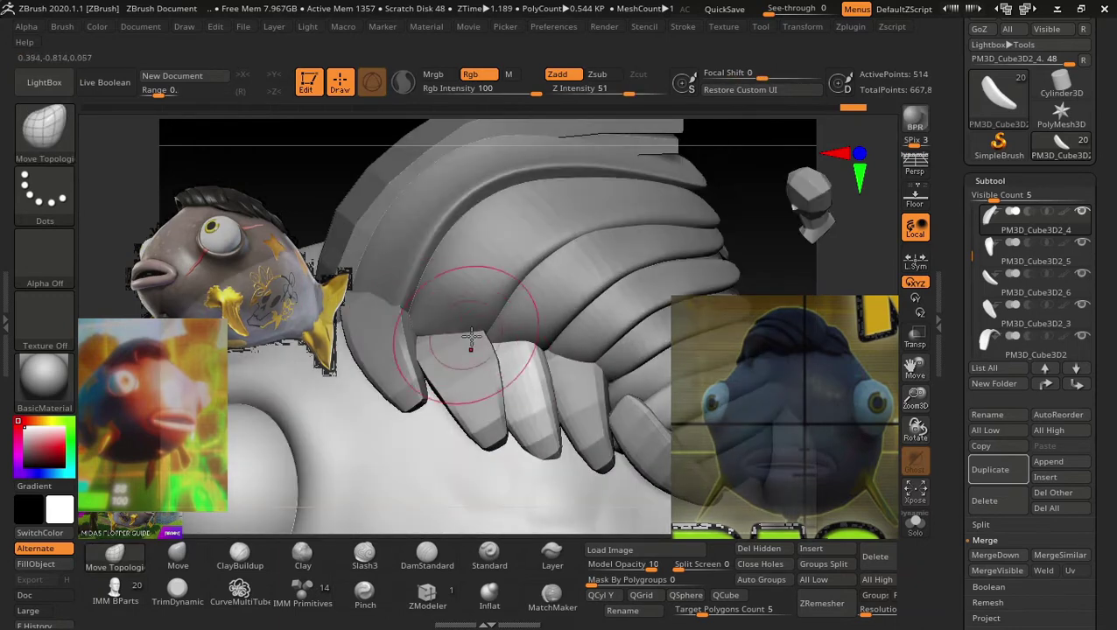
Pull the PM3D_Cube3D2_3 plate tips slightly upward, then make PM3D_Cube3D2_6 active.
alt+click(480, 391)
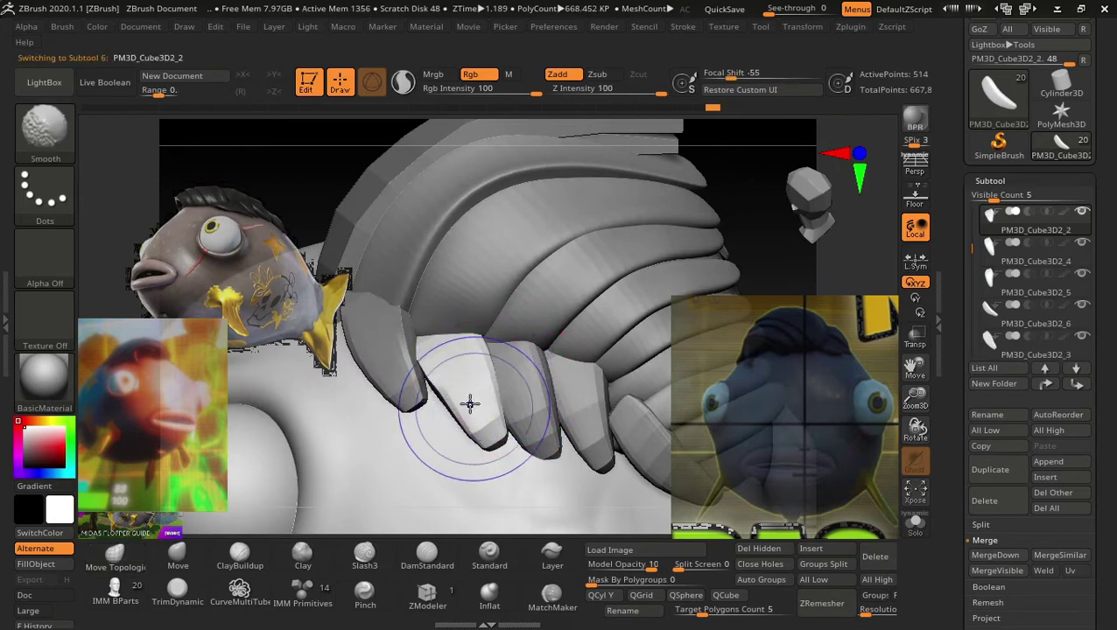
key(shift)
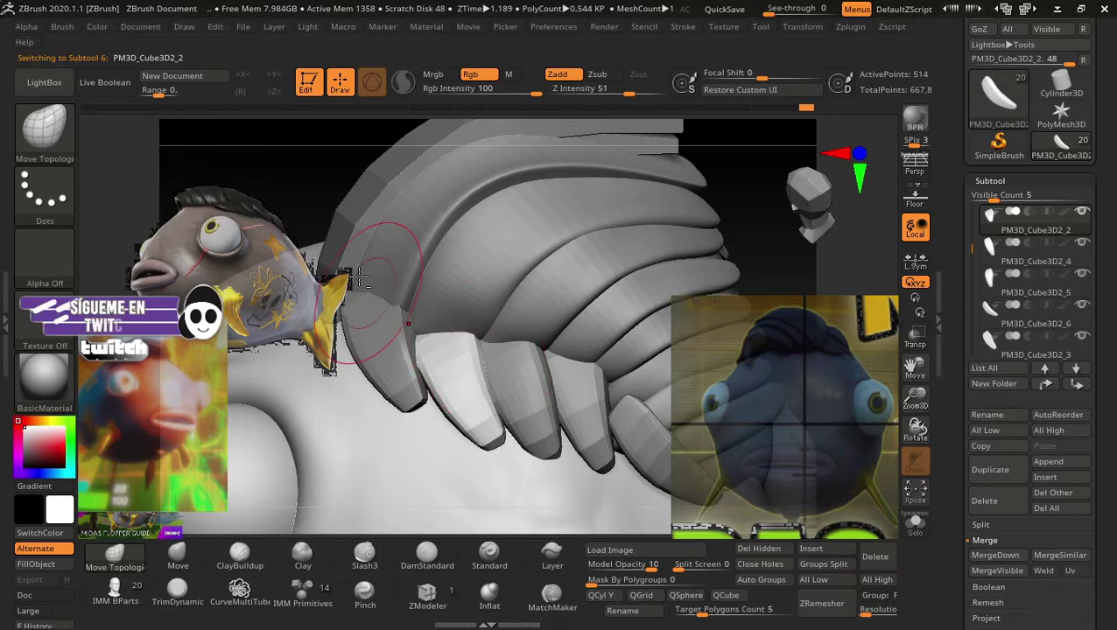
drag(374, 237, 362, 210)
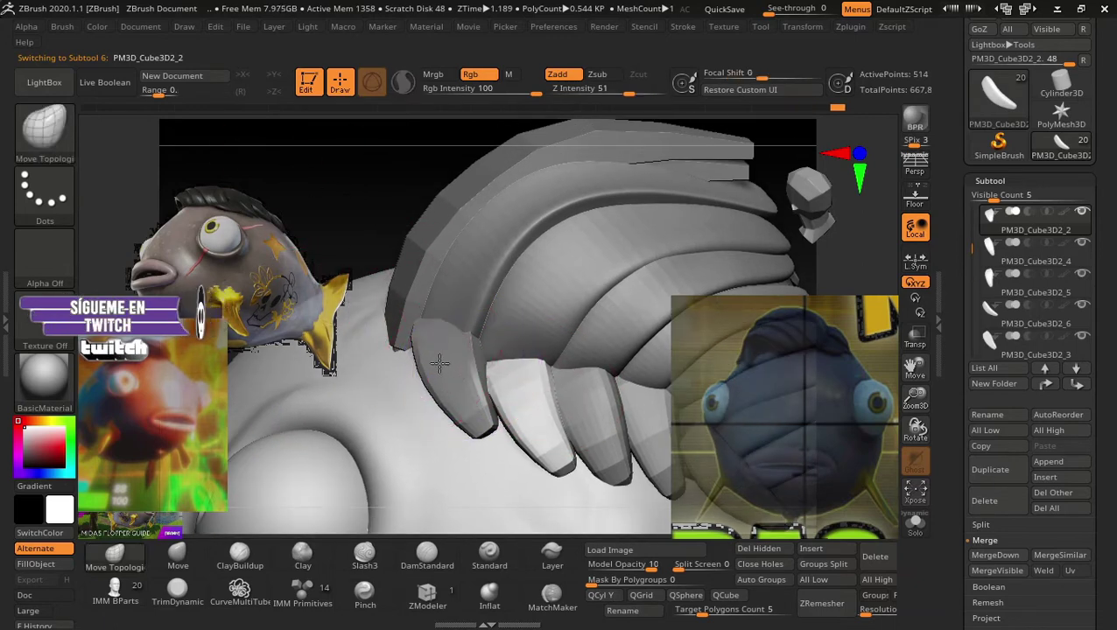
alt+click(429, 338)
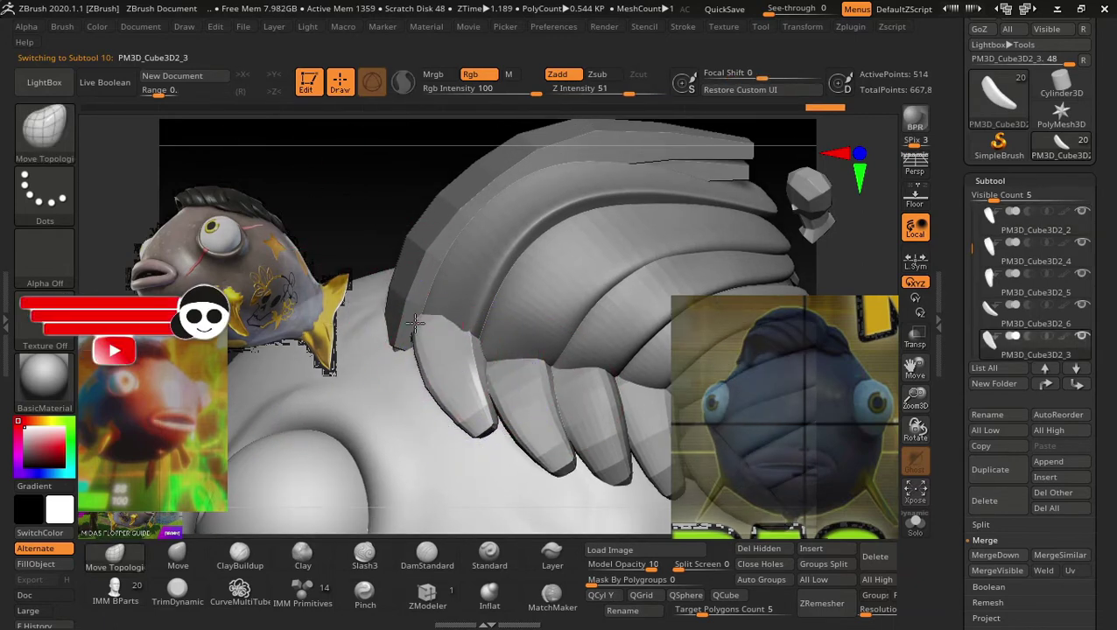
drag(461, 423, 484, 367)
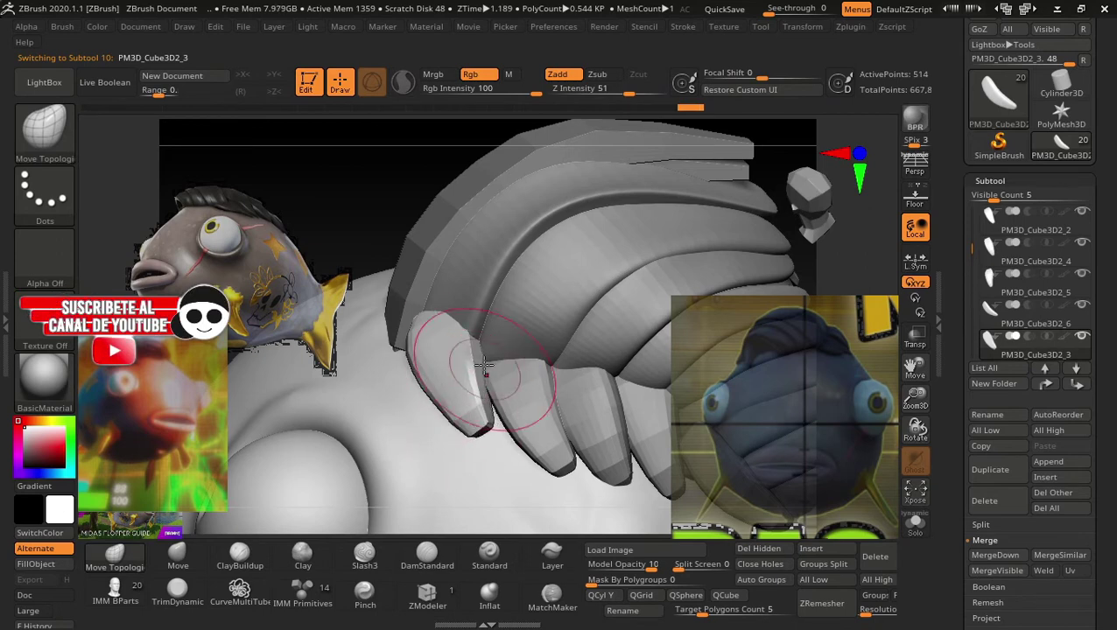
drag(486, 407, 462, 386)
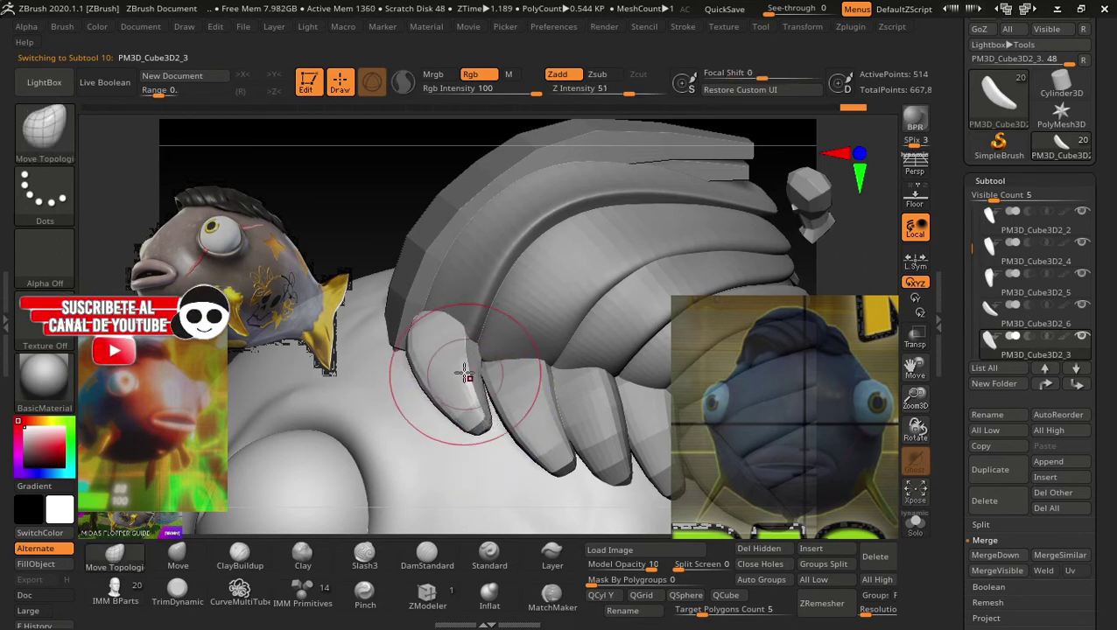
drag(341, 237, 363, 157)
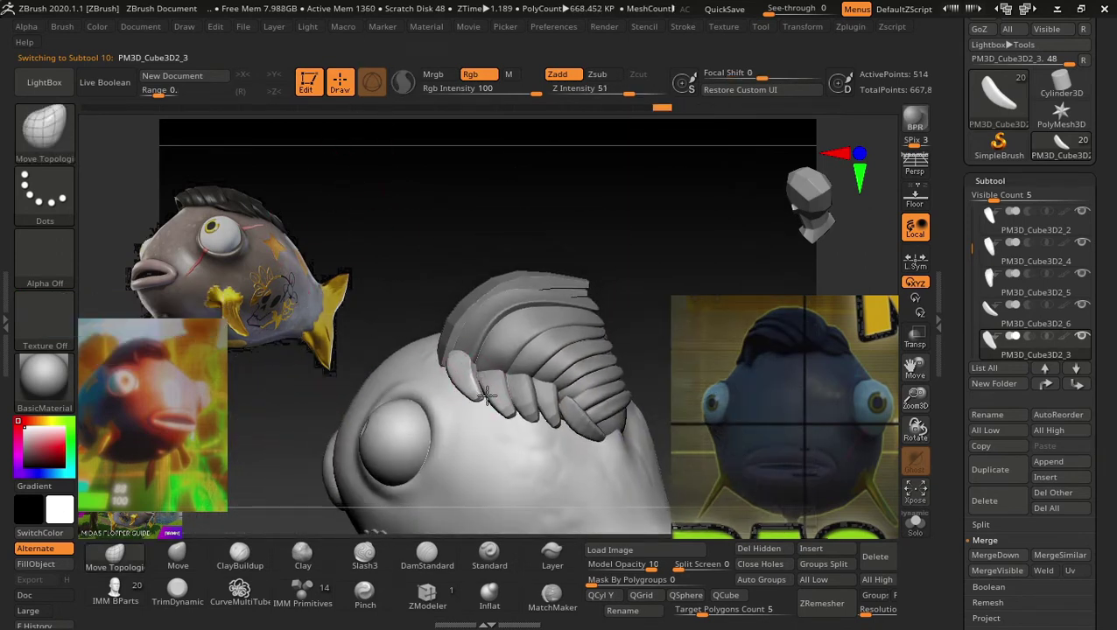
mouse_move(697, 266)
mouse_down()
mouse_move(696, 254)
mouse_move(758, 200)
mouse_move(587, 175)
mouse_up()
drag(641, 208, 692, 240)
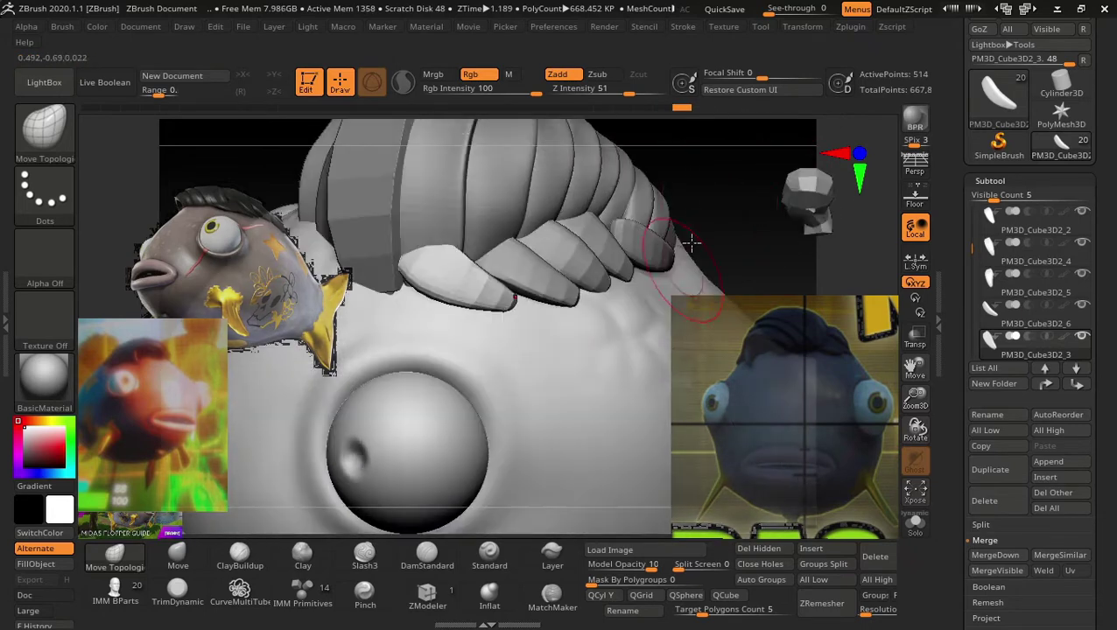
mouse_move(740, 171)
mouse_down()
mouse_move(681, 197)
mouse_move(638, 247)
mouse_move(674, 241)
mouse_move(639, 272)
mouse_move(644, 229)
mouse_move(646, 291)
mouse_up()
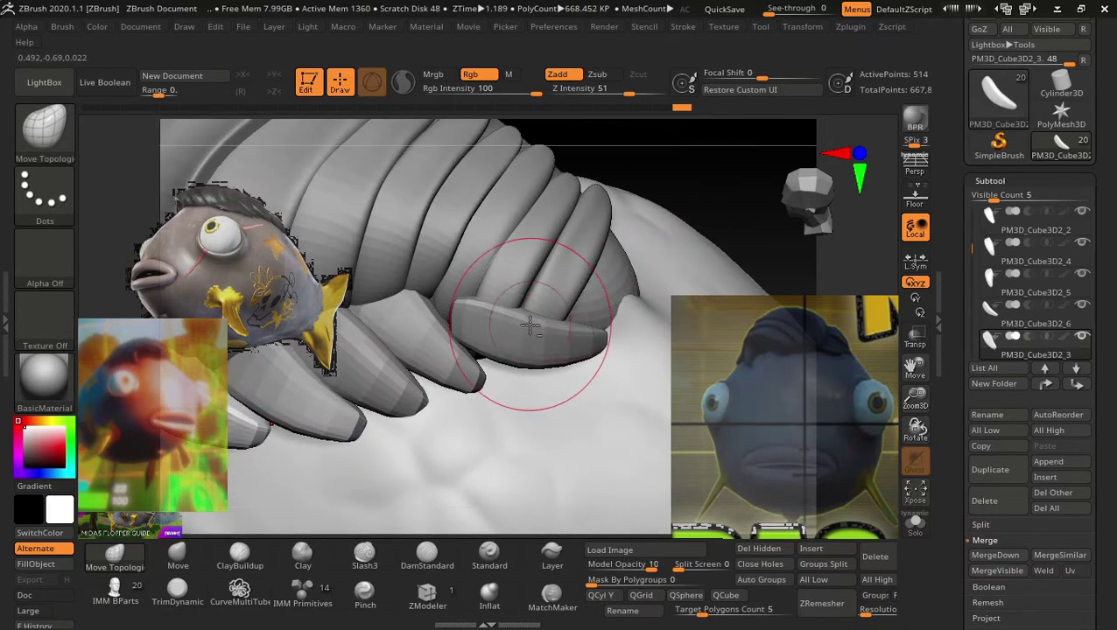
alt+click(455, 323)
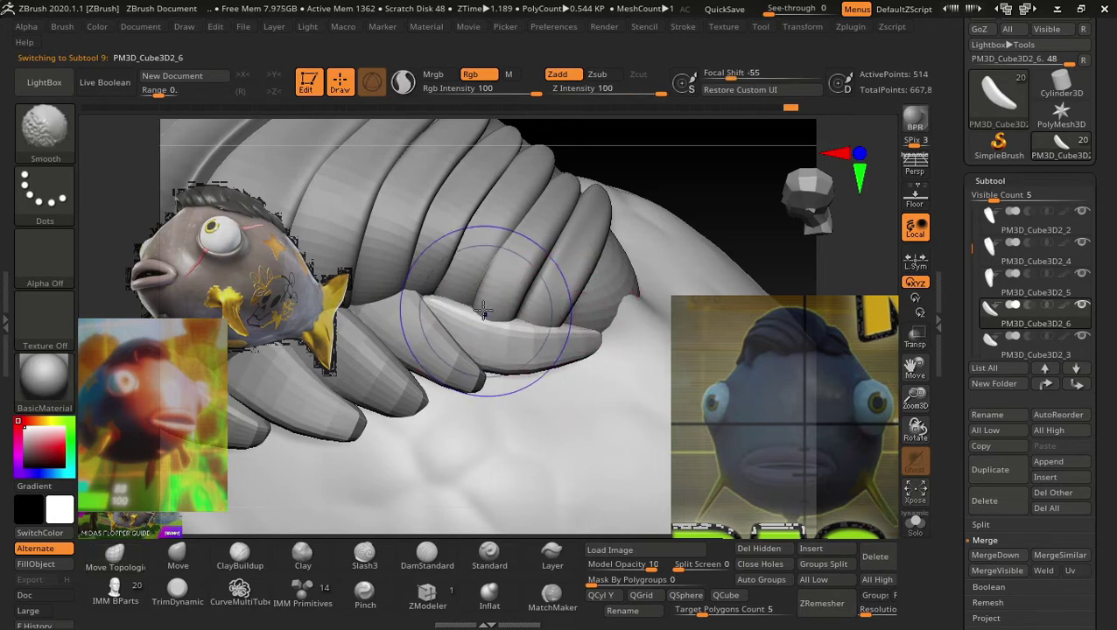
mouse_move(689, 176)
mouse_down()
mouse_move(641, 152)
mouse_move(620, 237)
mouse_move(586, 265)
mouse_move(569, 241)
mouse_move(638, 302)
mouse_move(640, 264)
mouse_move(629, 312)
mouse_move(614, 246)
mouse_move(631, 219)
mouse_move(643, 221)
mouse_move(636, 251)
mouse_move(594, 244)
mouse_move(635, 259)
mouse_move(671, 247)
mouse_move(648, 252)
mouse_move(683, 256)
mouse_move(656, 314)
mouse_move(674, 328)
mouse_move(644, 331)
mouse_move(667, 339)
mouse_up()
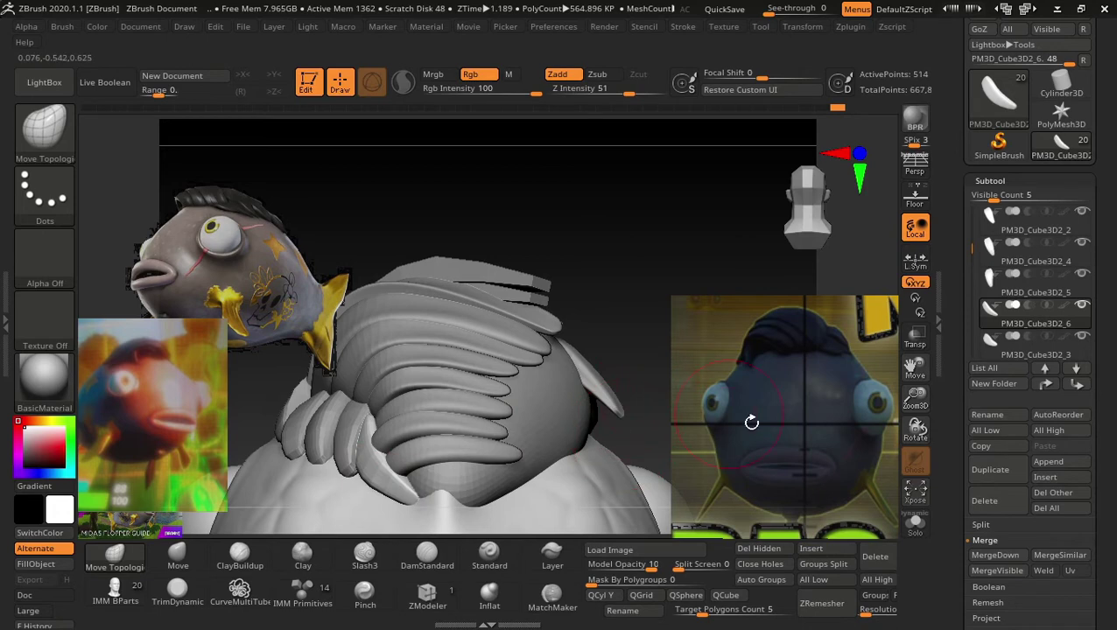
Duplicate the plate as PM3D_Cube3D2_7 and rotate and tilt the copy.
click(984, 470)
key(w)
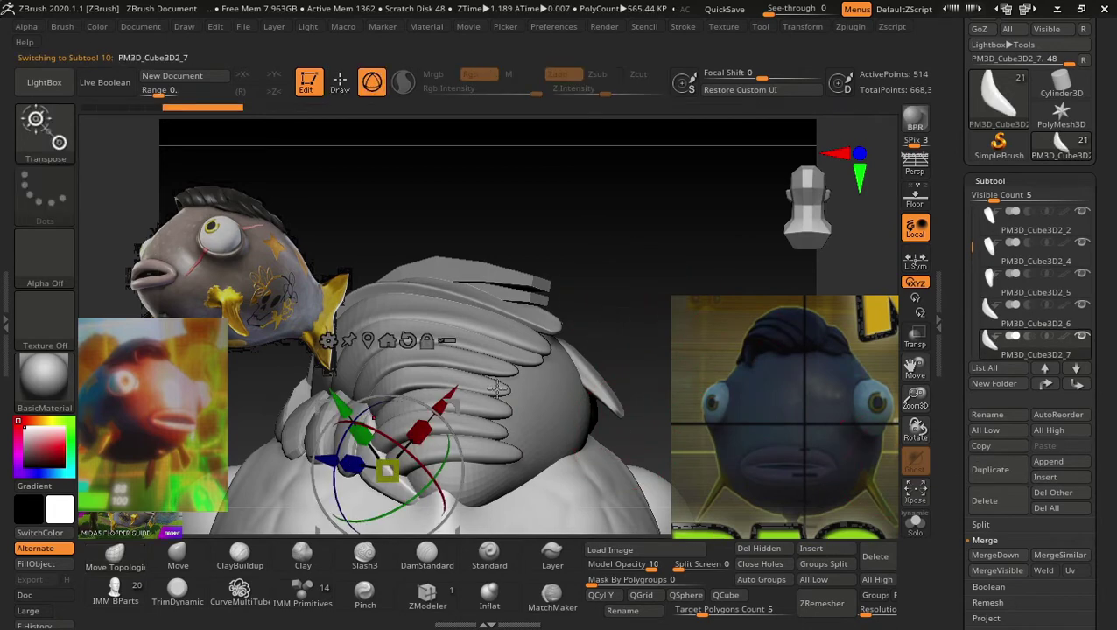
drag(459, 403, 604, 385)
mouse_move(679, 317)
mouse_down()
mouse_move(676, 367)
mouse_move(616, 372)
mouse_up()
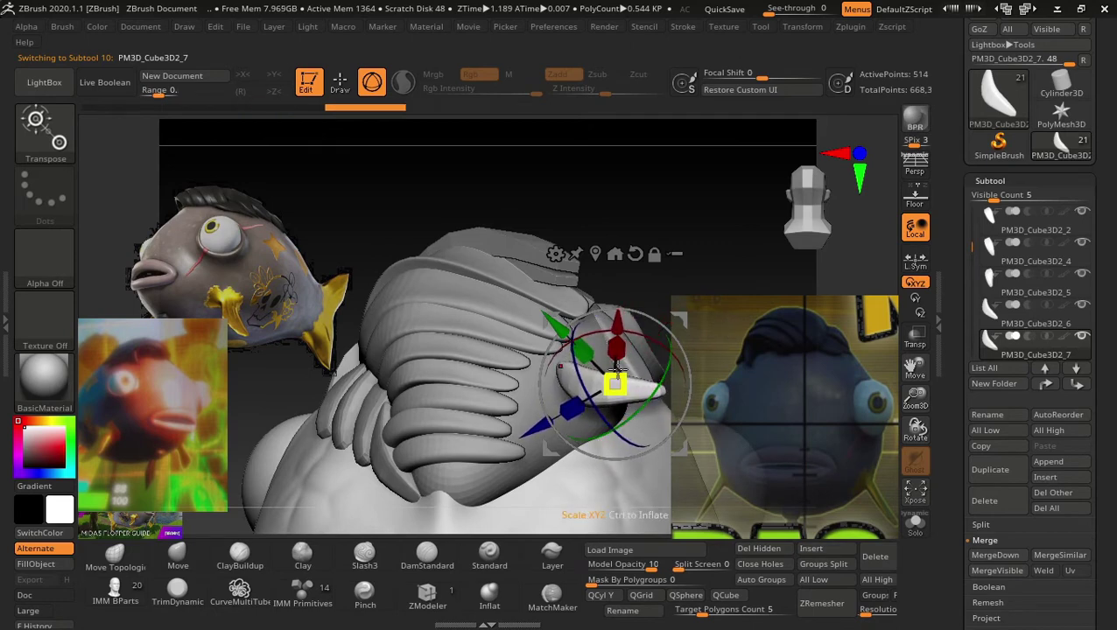
key(shift+z)
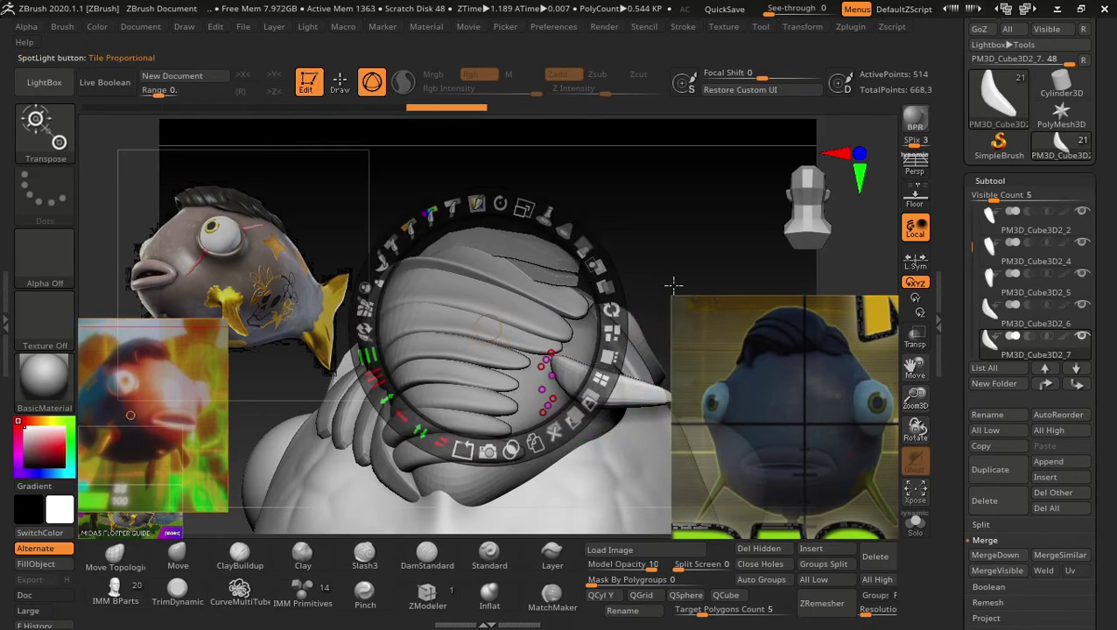
click(617, 395)
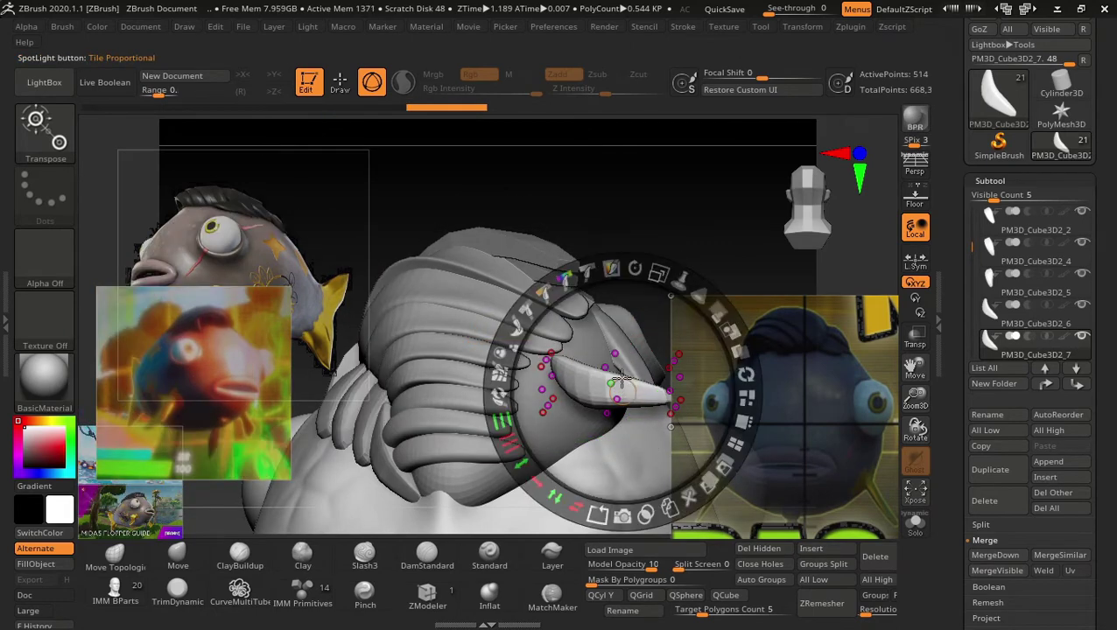
key(shift+z)
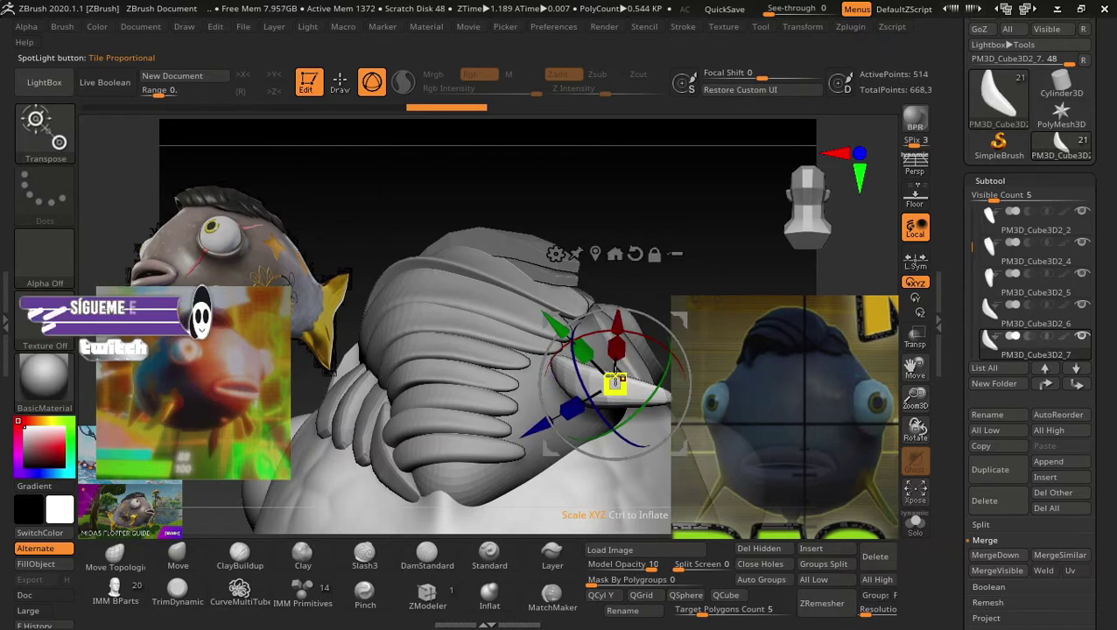
drag(617, 310, 576, 302)
key(ctrl+z)
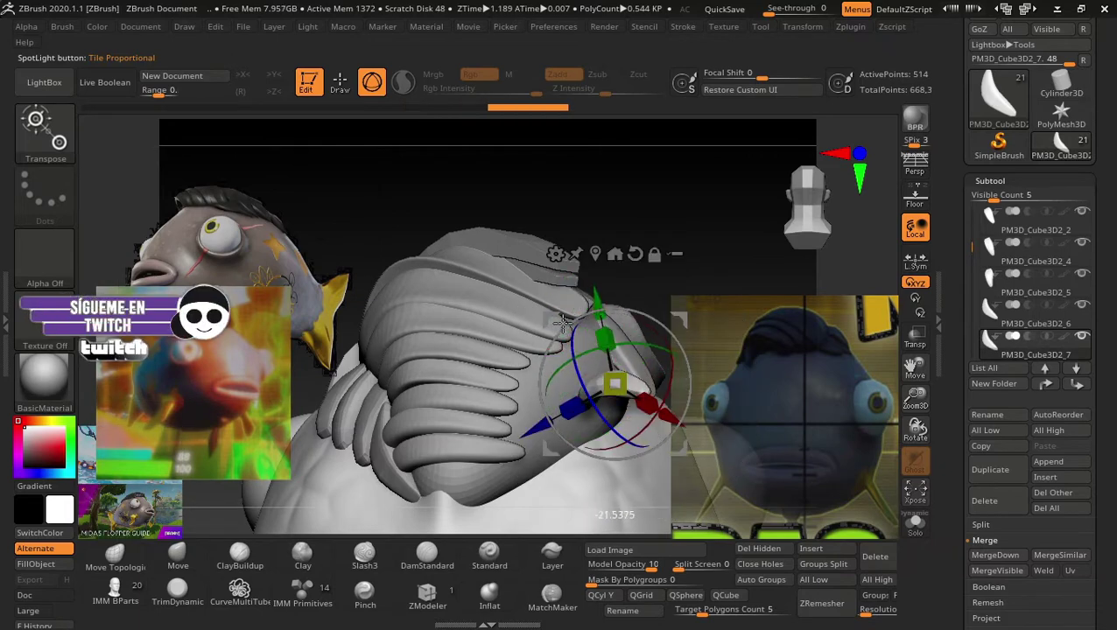
mouse_move(672, 342)
mouse_down()
mouse_move(612, 329)
mouse_move(681, 417)
mouse_up()
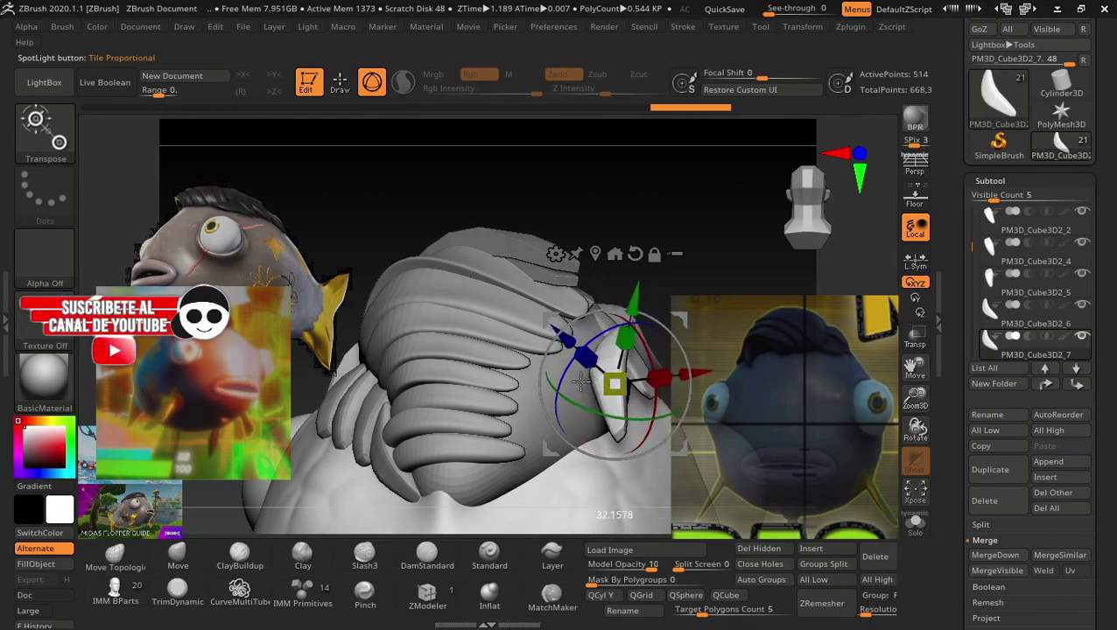
drag(720, 236, 693, 324)
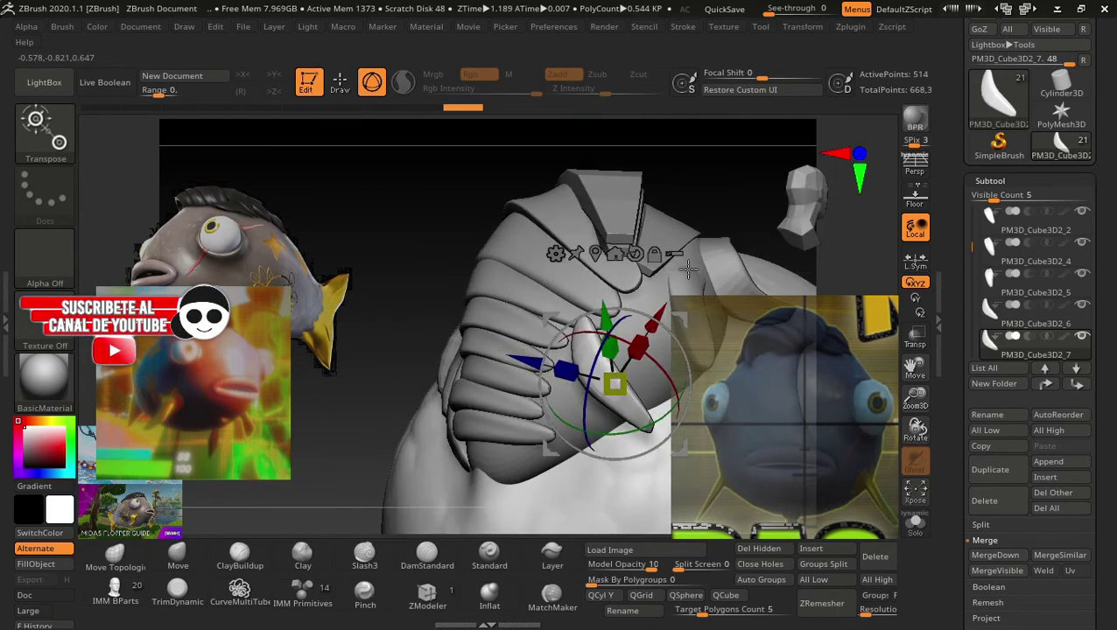
Slide the copied plate sideways along X into place on the other side.
click(636, 252)
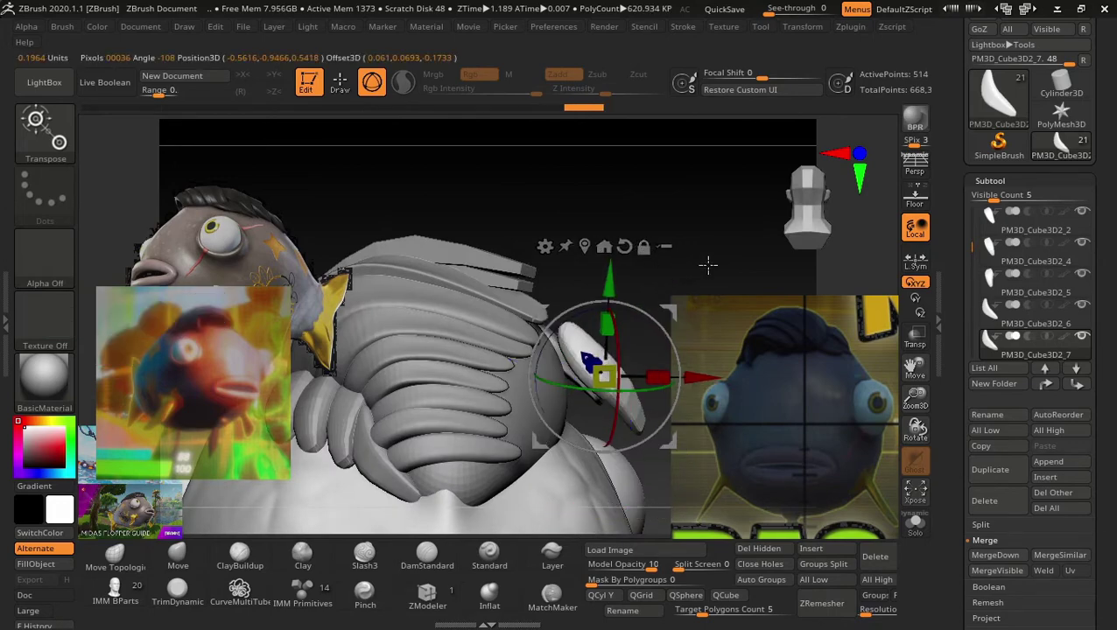
drag(709, 264, 638, 371)
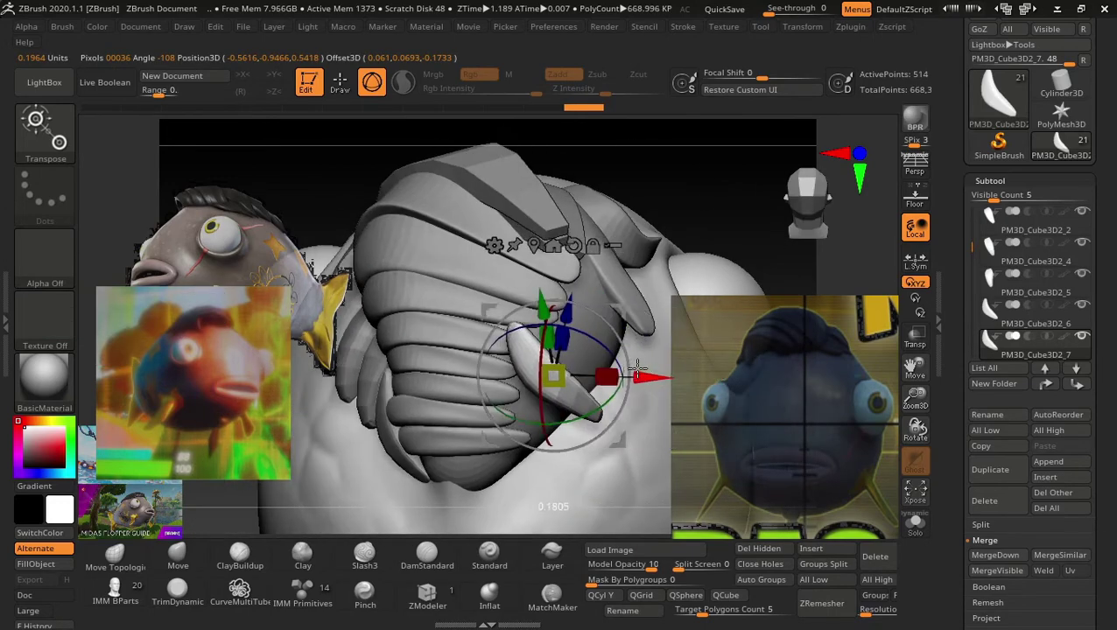
mouse_move(638, 371)
mouse_down()
mouse_move(543, 324)
mouse_move(687, 285)
mouse_up()
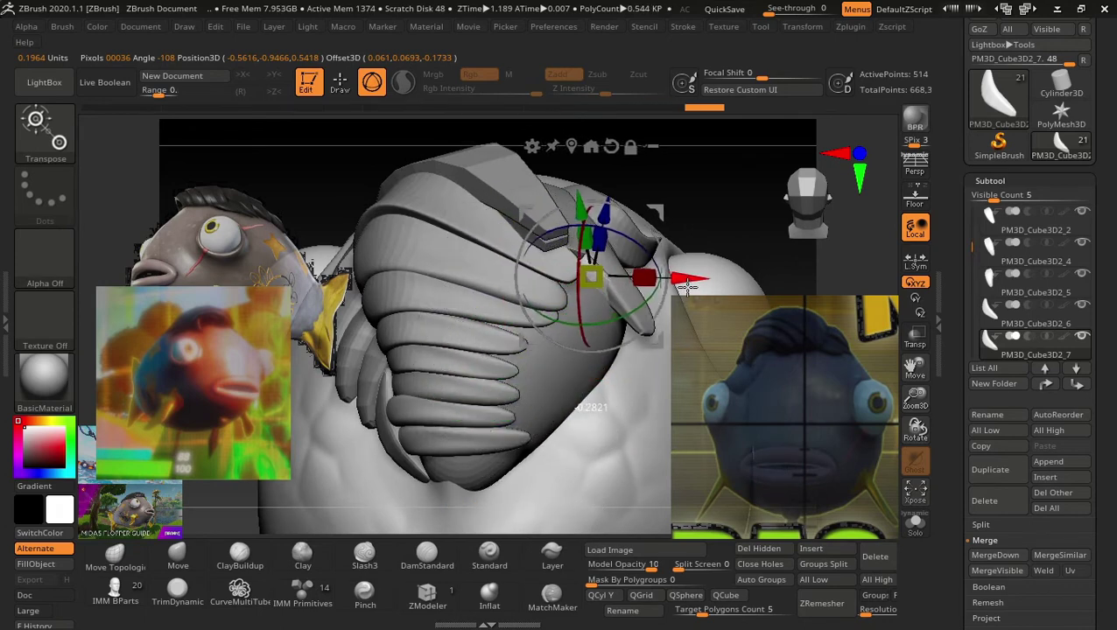
mouse_move(756, 197)
mouse_down()
mouse_move(661, 256)
mouse_move(672, 251)
mouse_move(661, 302)
mouse_move(632, 217)
mouse_up()
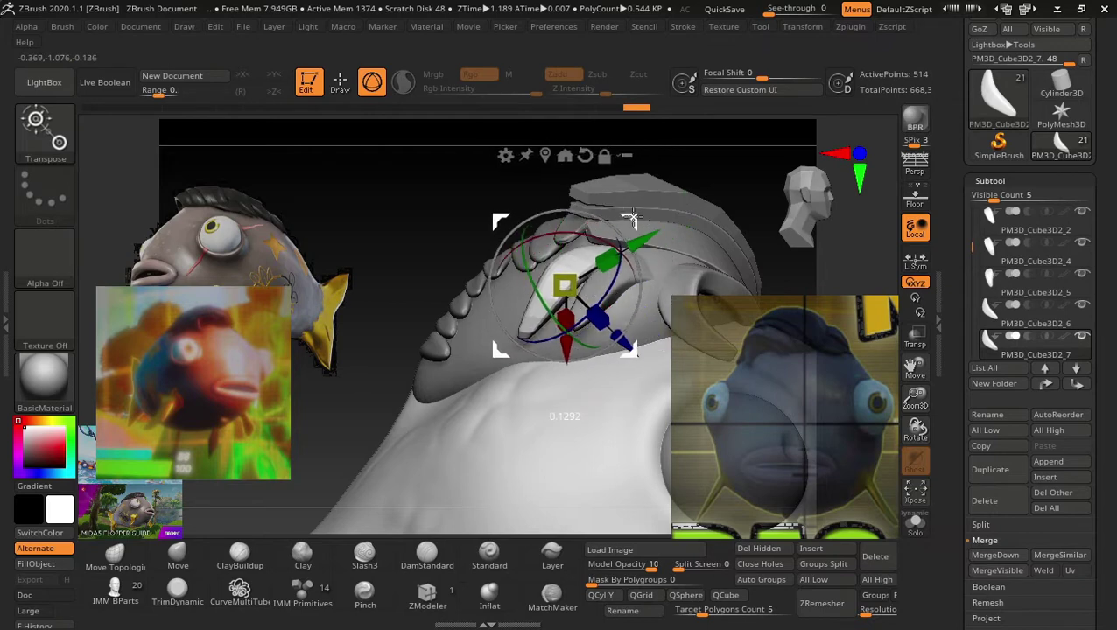
drag(458, 182, 617, 255)
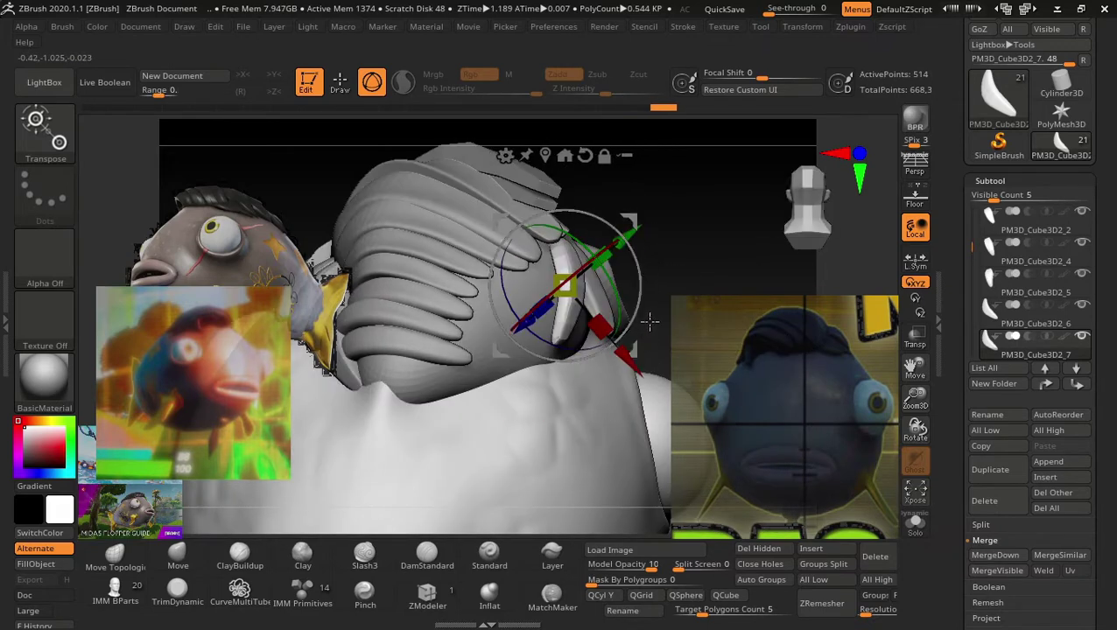
click(587, 155)
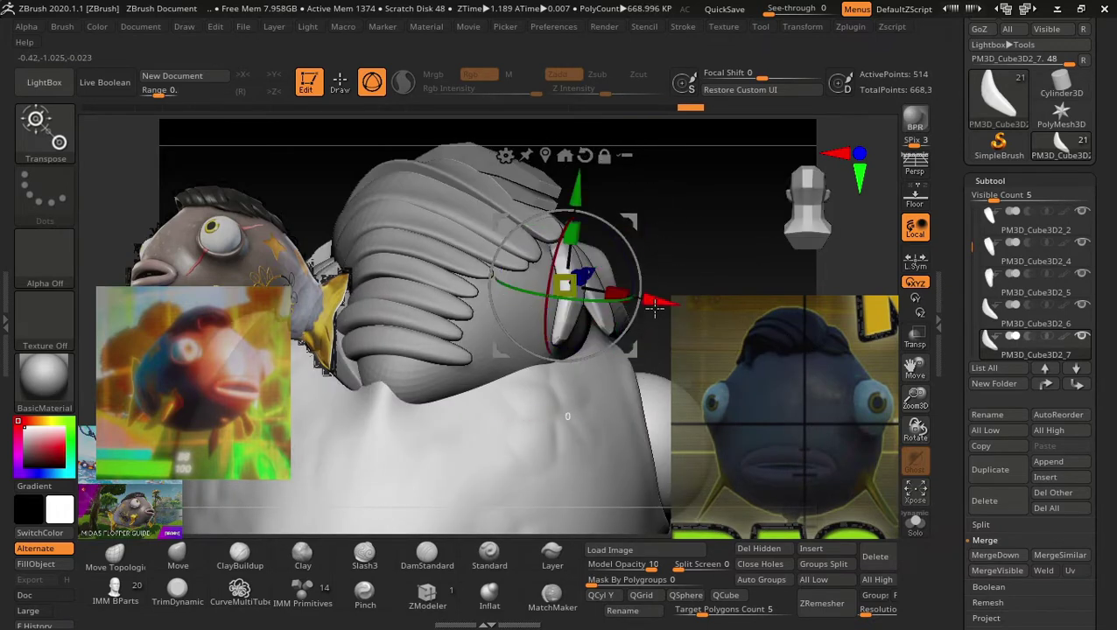
mouse_move(663, 294)
mouse_down()
mouse_move(618, 229)
mouse_move(634, 210)
mouse_up()
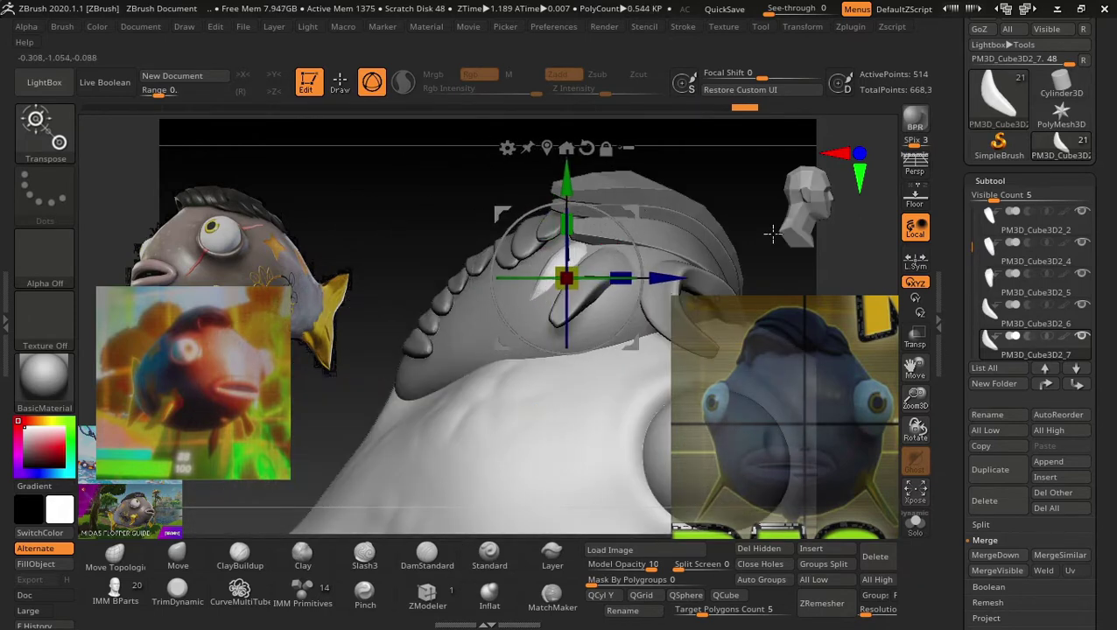
drag(795, 272, 726, 286)
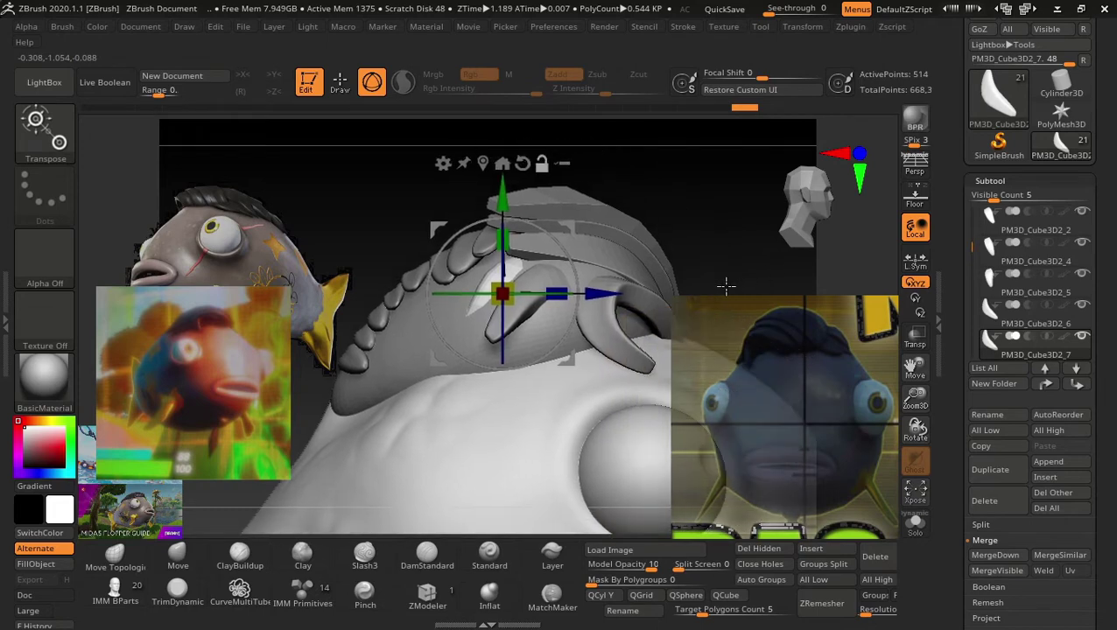
drag(714, 223, 772, 241)
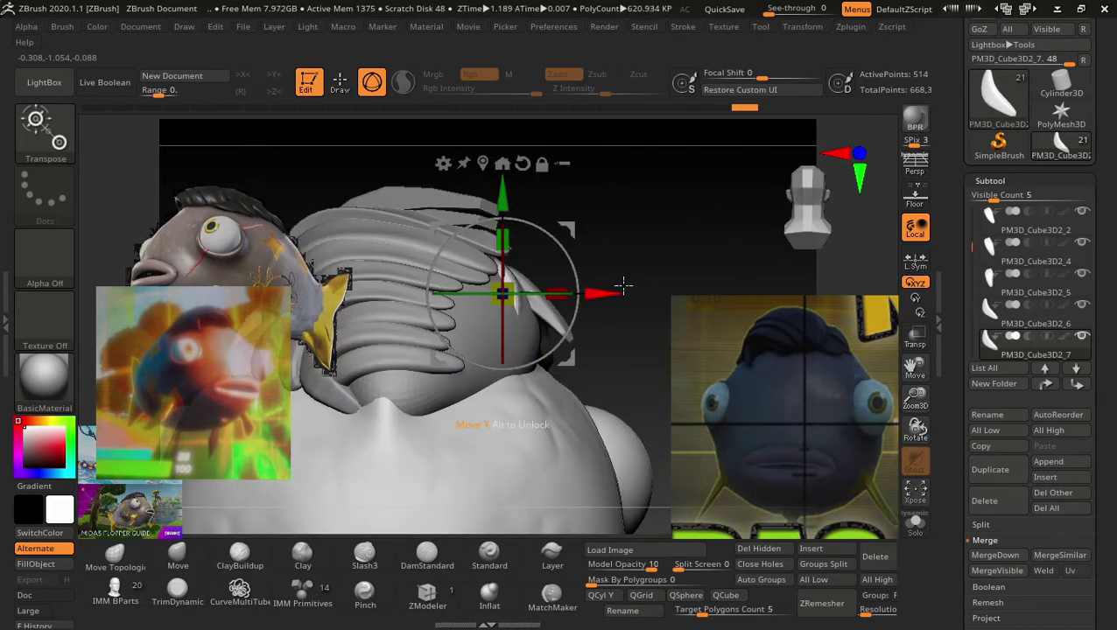
drag(623, 288, 651, 274)
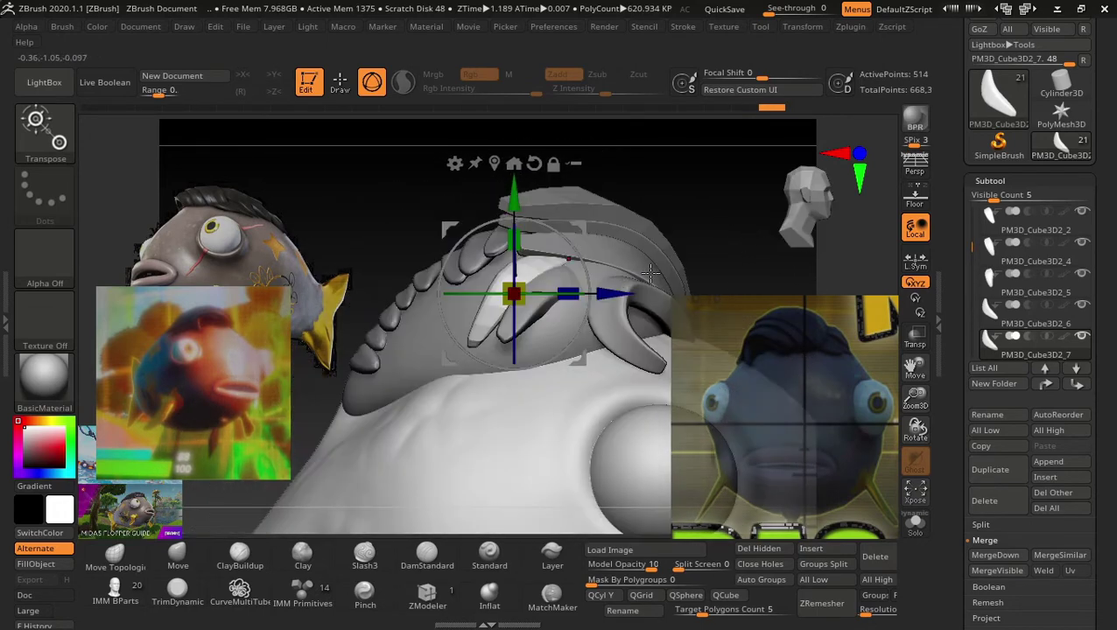
key(q)
mouse_move(728, 244)
mouse_down()
mouse_move(718, 220)
mouse_move(711, 277)
mouse_move(695, 226)
mouse_up()
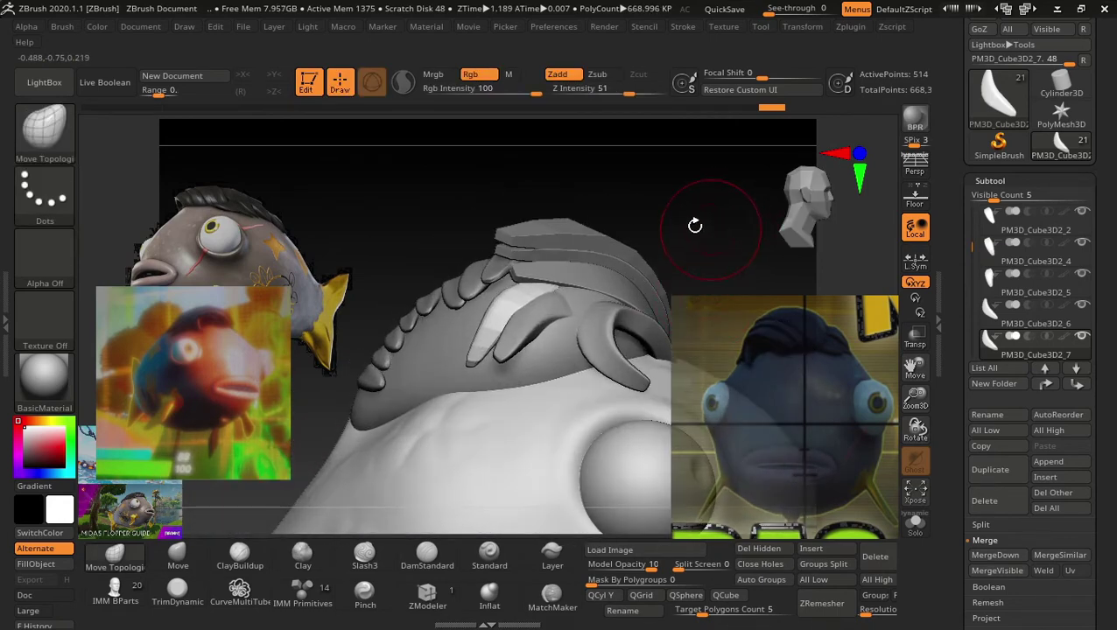
Select the top plate PM3D_Cube3D2_1 and pick the Inflat brush at Z Intensity 10.
alt+click(569, 234)
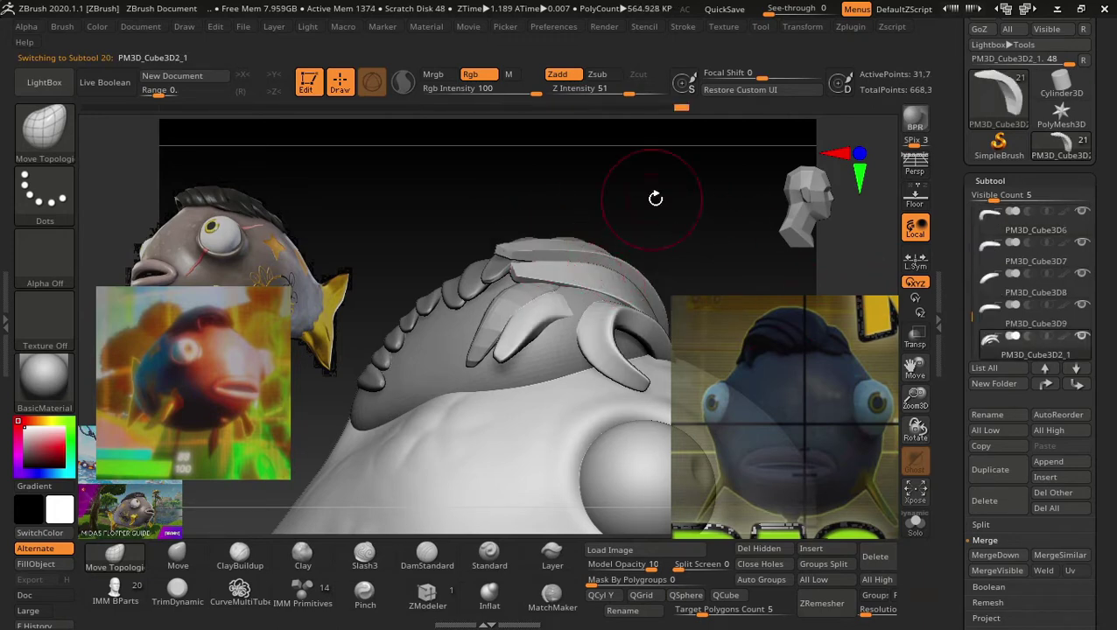
drag(653, 194, 518, 264)
alt+click(518, 264)
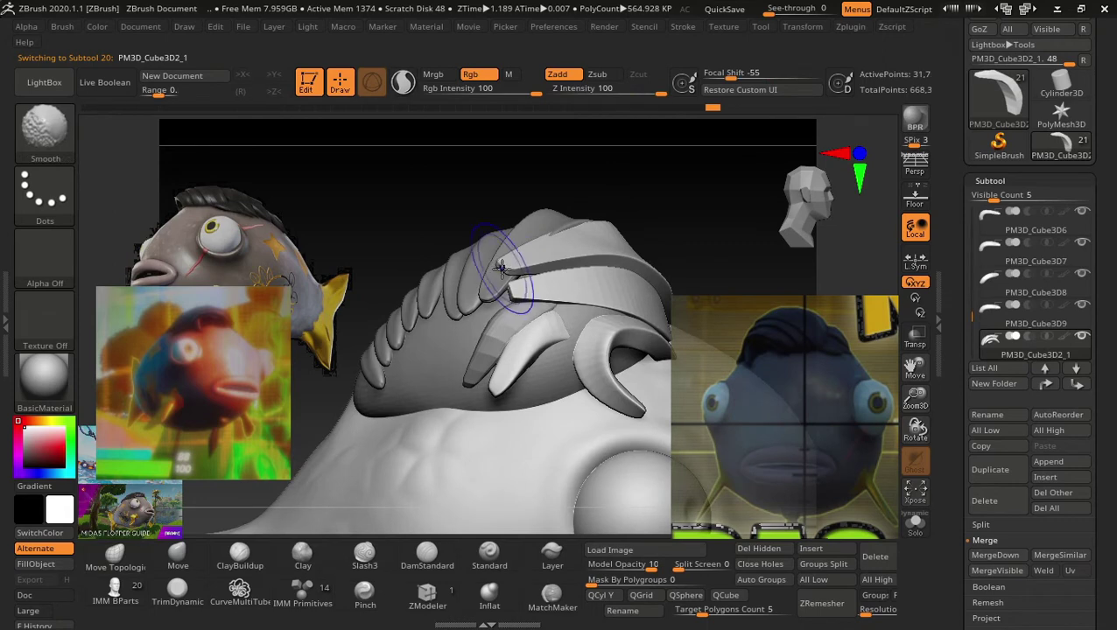
key(shift)
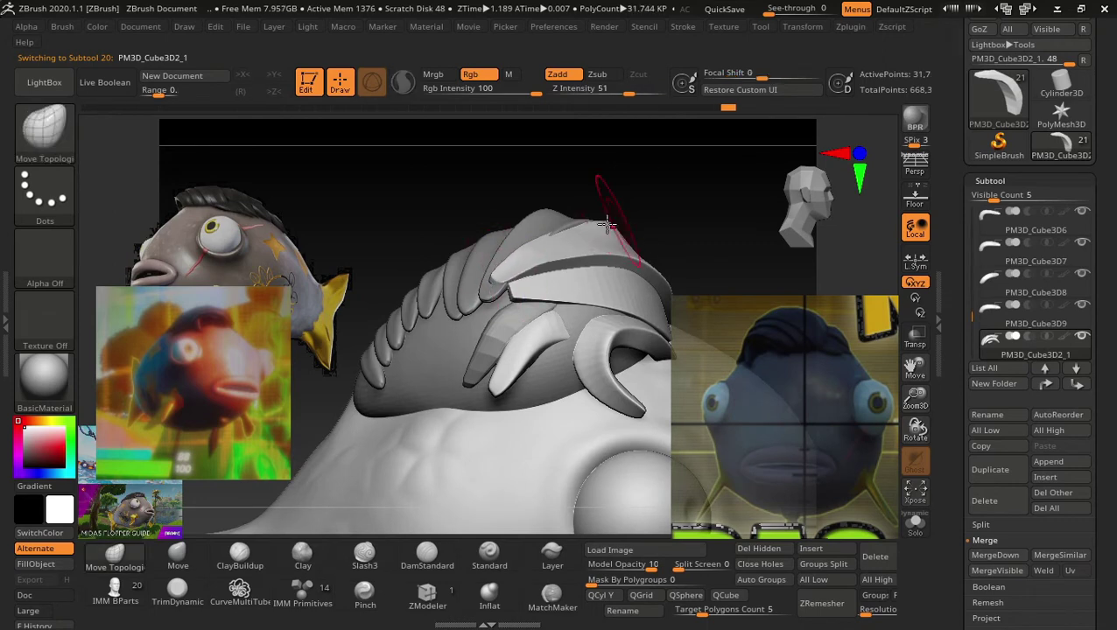
drag(667, 180, 638, 210)
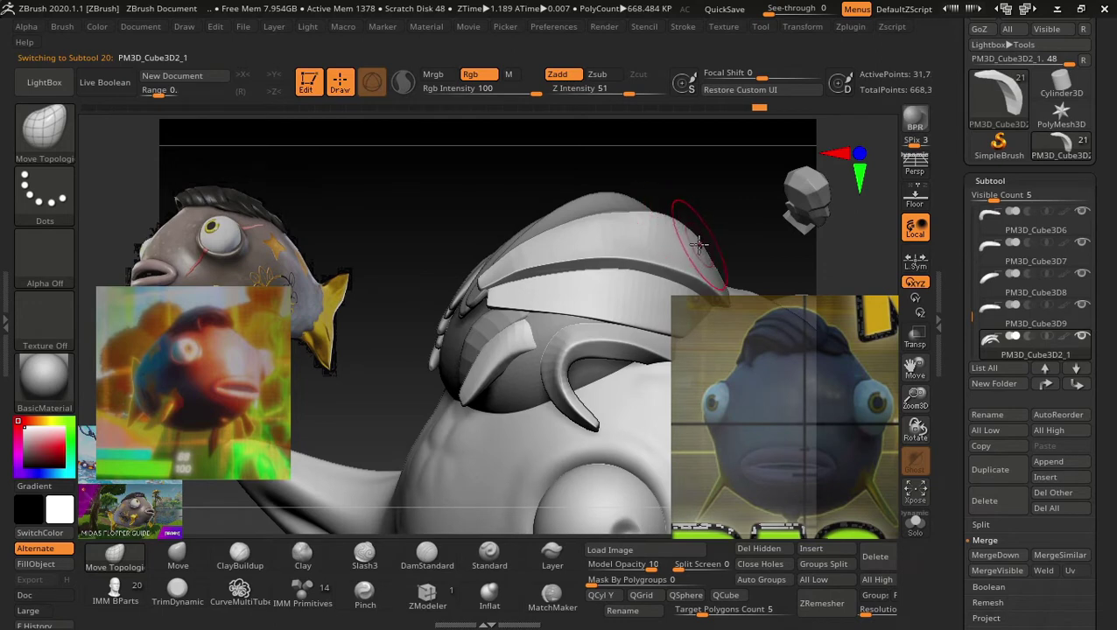
key(shift)
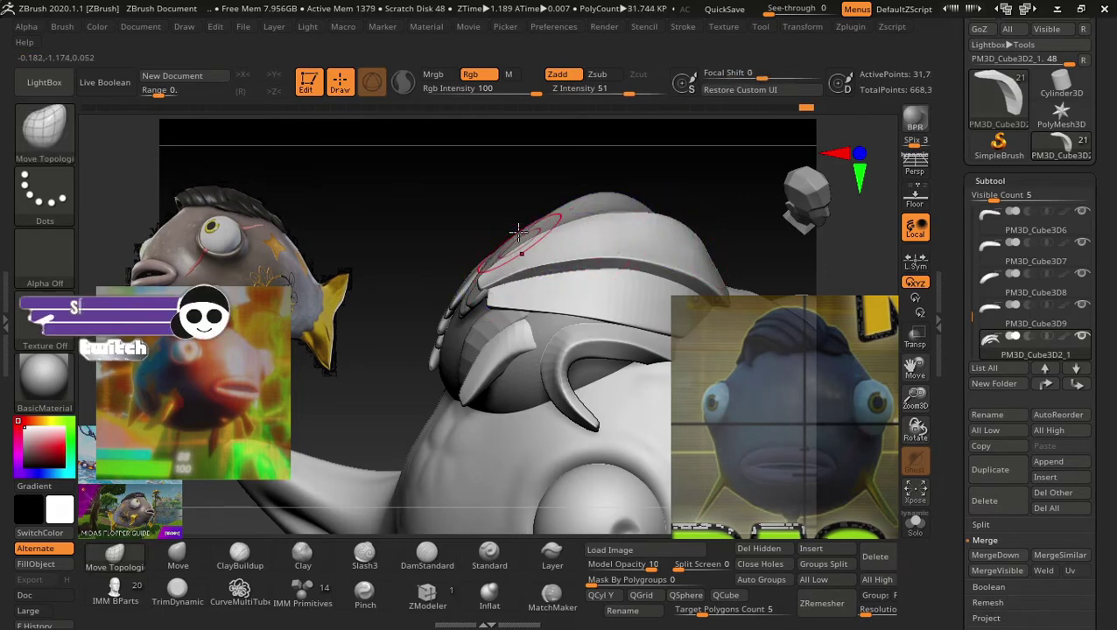
click(490, 595)
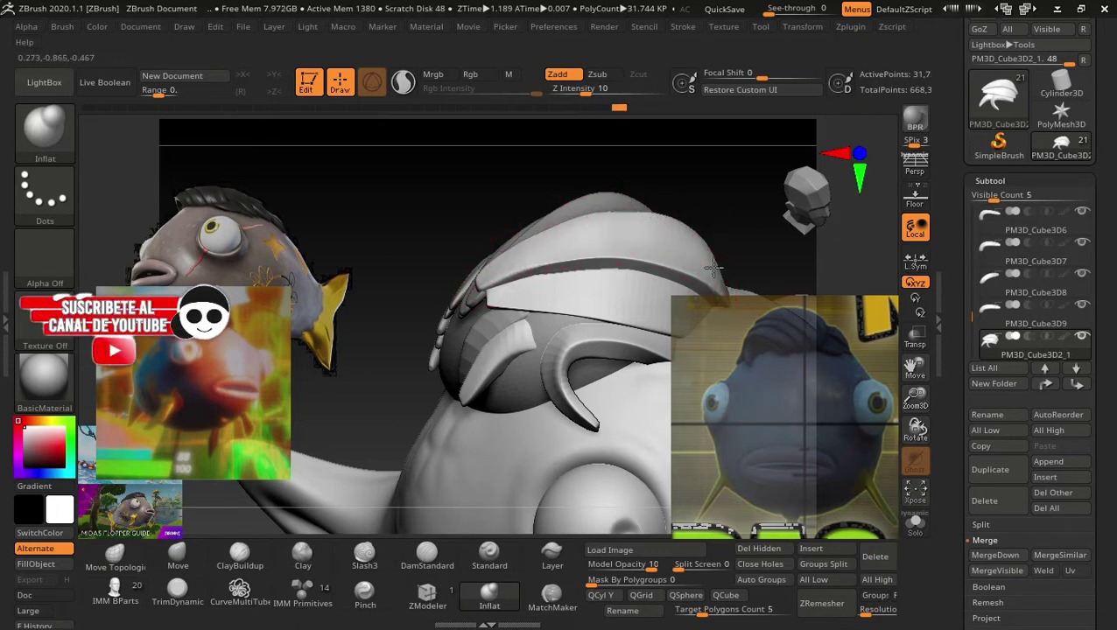
Inflate the head cap band and fin spines, smooth lightly, and select the spike fin.
drag(600, 244, 586, 250)
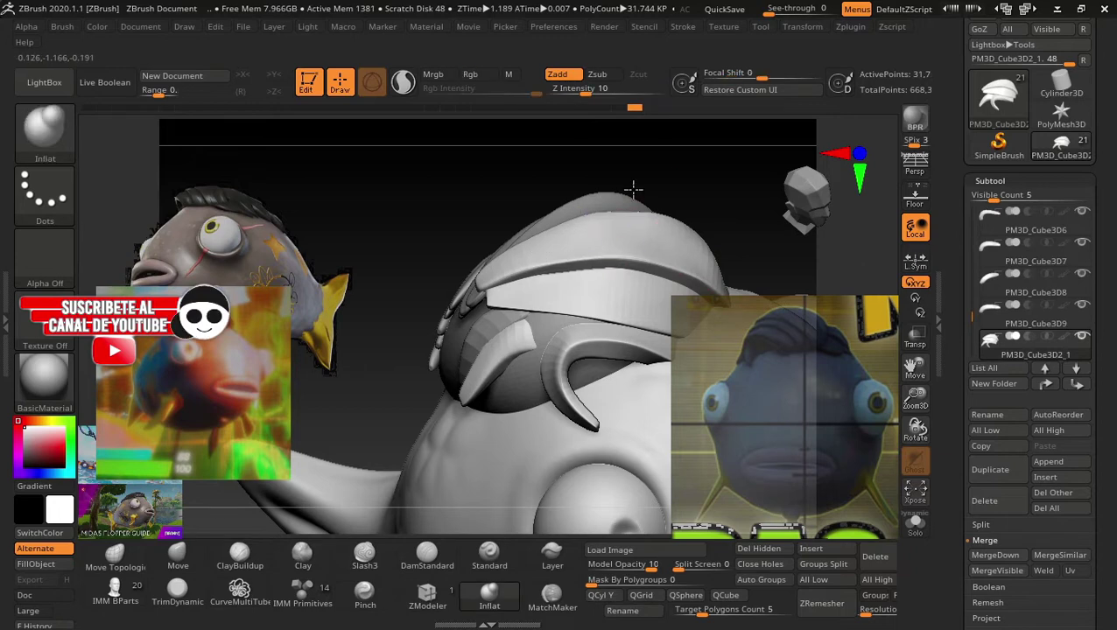
mouse_move(716, 207)
mouse_down()
mouse_move(748, 187)
mouse_move(499, 253)
mouse_up()
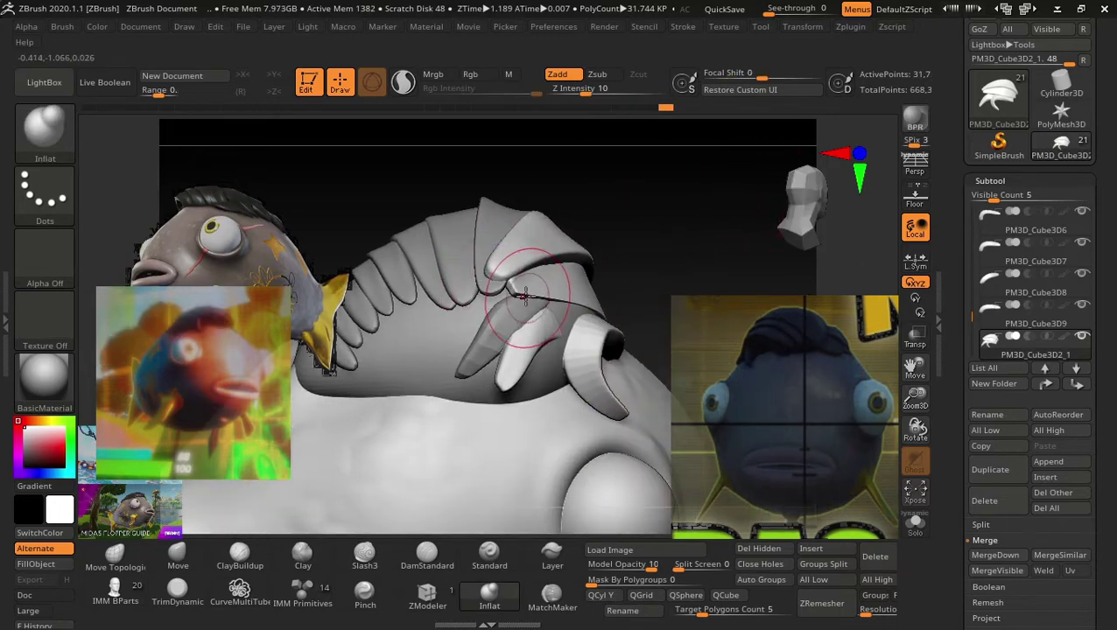
drag(523, 296, 636, 295)
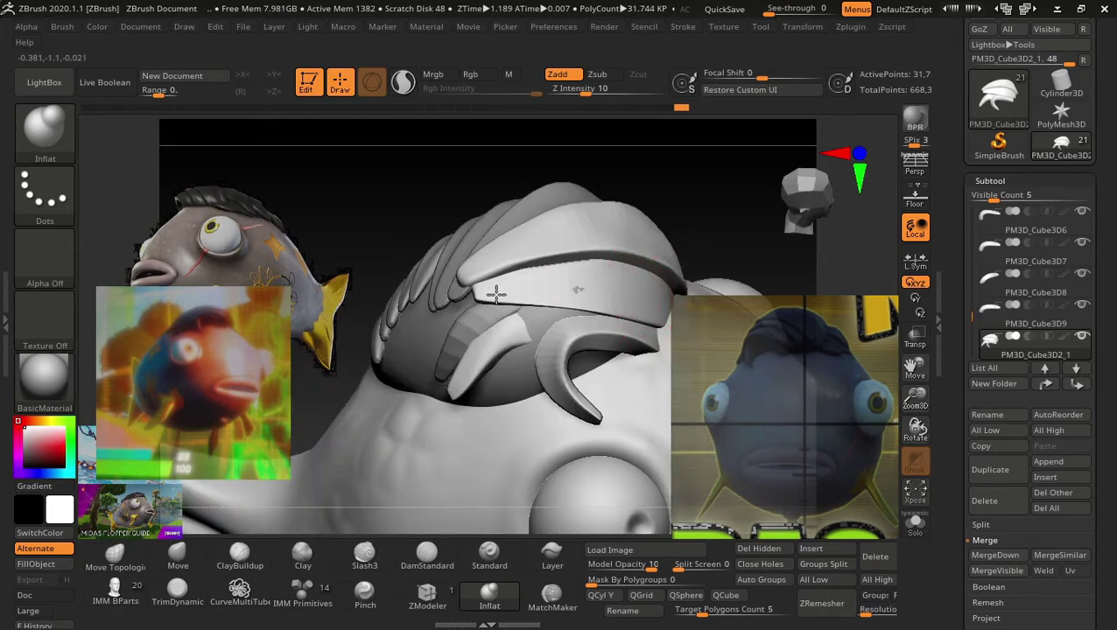
drag(481, 297, 602, 294)
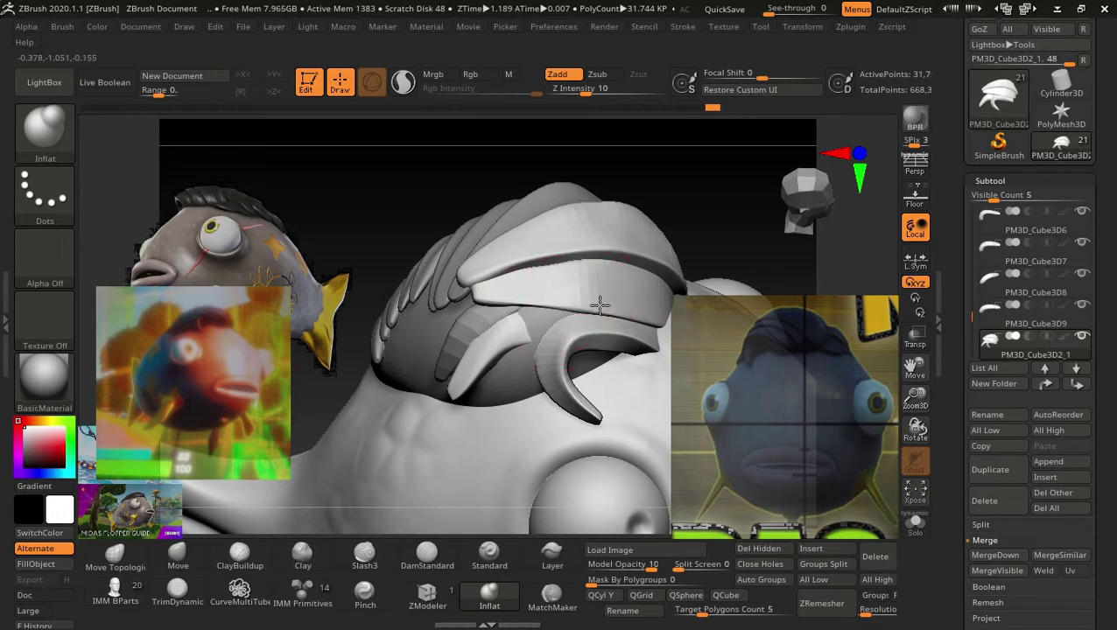
drag(567, 300, 600, 313)
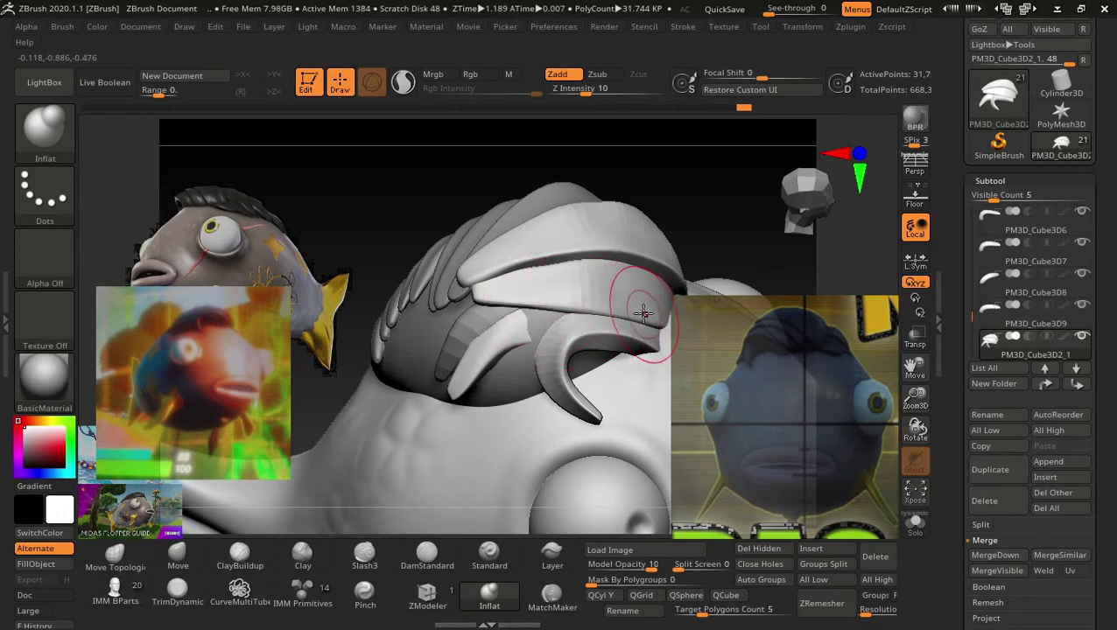
key(shift)
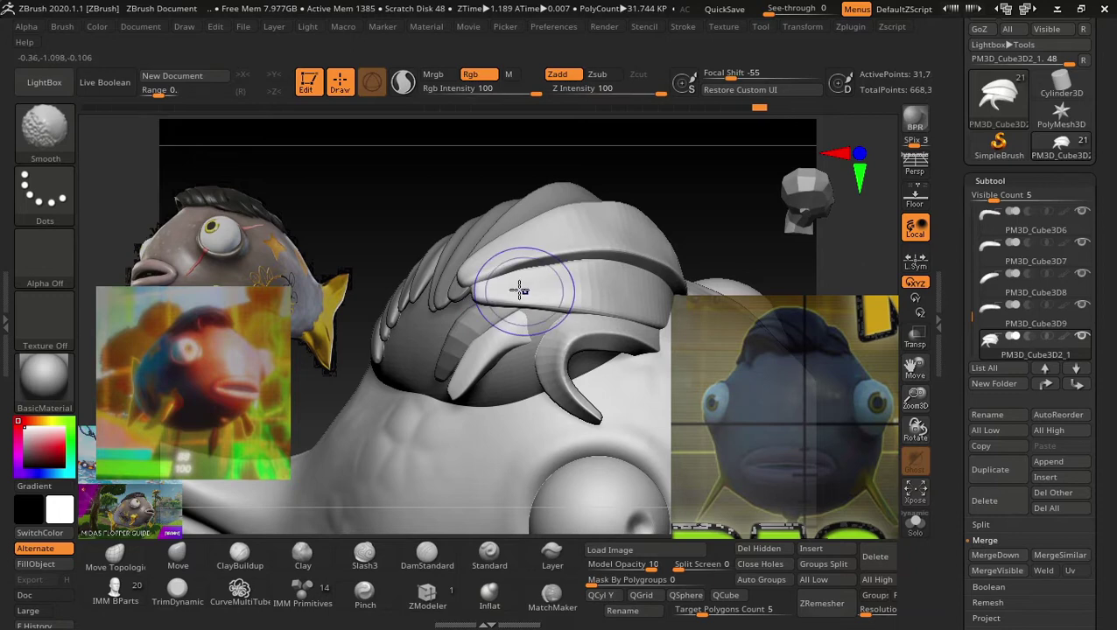
mouse_move(700, 201)
mouse_down()
mouse_move(718, 189)
mouse_move(685, 254)
mouse_move(666, 236)
mouse_move(701, 258)
mouse_move(650, 256)
mouse_move(773, 304)
mouse_move(500, 341)
mouse_move(601, 324)
mouse_up()
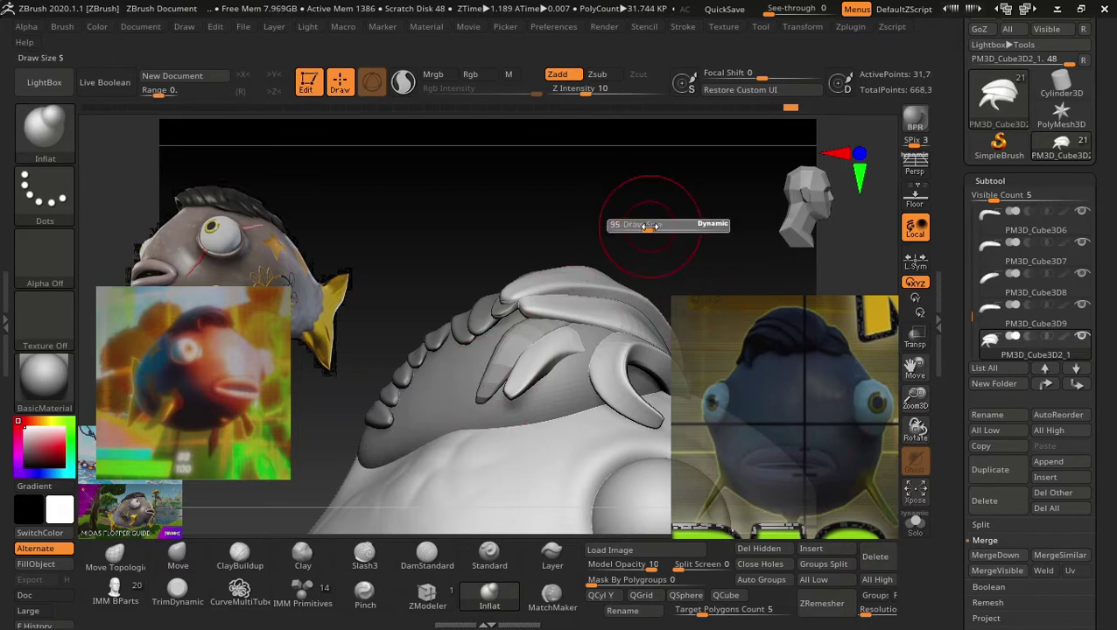
alt+click(486, 360)
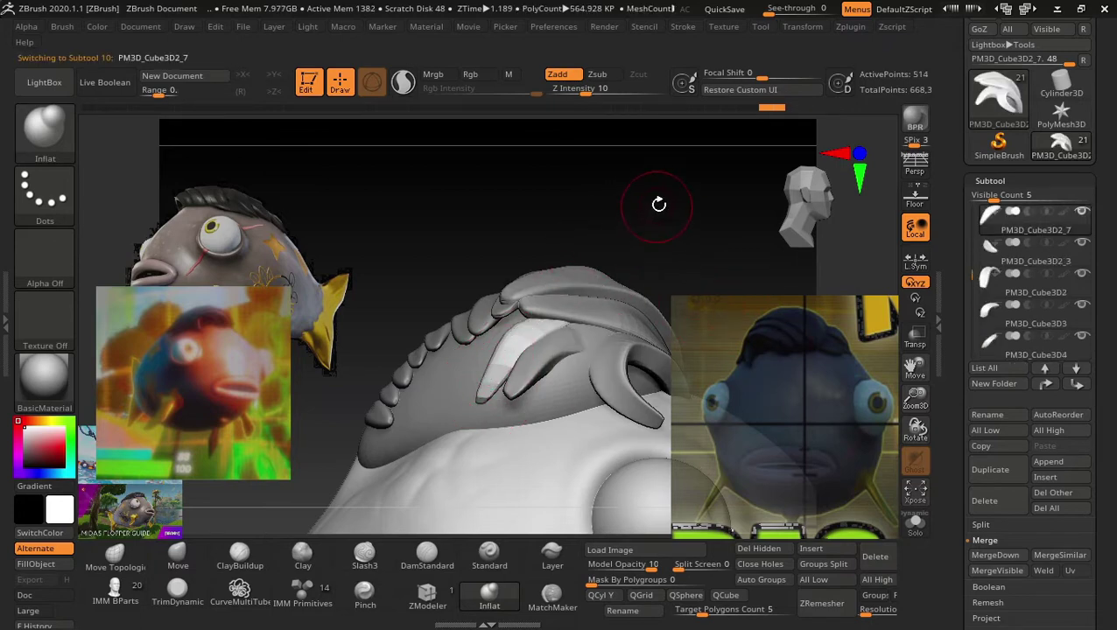
Duplicate the spike fin as PM3D_Cube3D2_8, then rotate and shift the copy beside the head.
mouse_move(659, 204)
mouse_down()
mouse_move(695, 219)
mouse_move(673, 282)
mouse_move(661, 259)
mouse_move(617, 335)
mouse_move(556, 359)
mouse_up()
click(990, 471)
key(w)
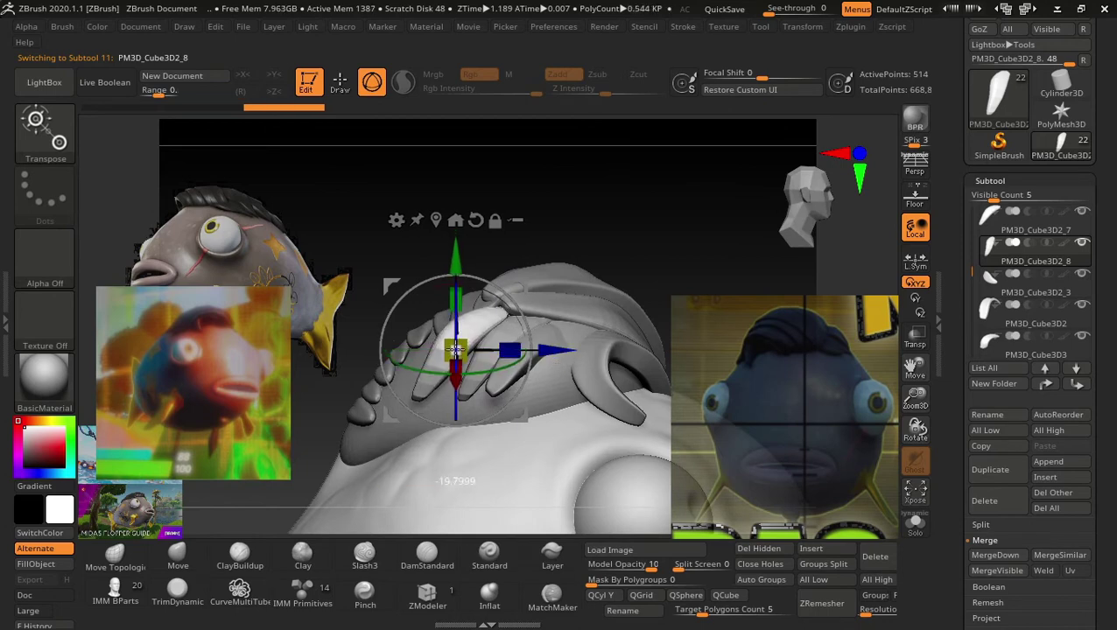
drag(451, 319, 495, 298)
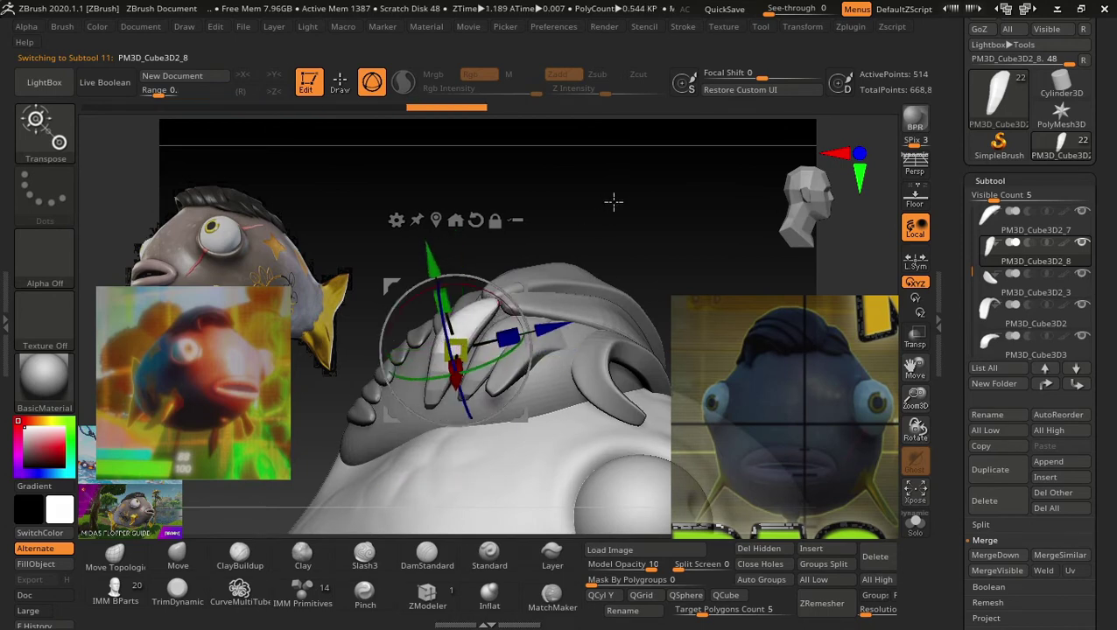
drag(613, 201, 554, 310)
mouse_move(405, 440)
mouse_down()
mouse_move(522, 317)
mouse_move(488, 237)
mouse_move(529, 271)
mouse_move(601, 230)
mouse_move(648, 221)
mouse_up()
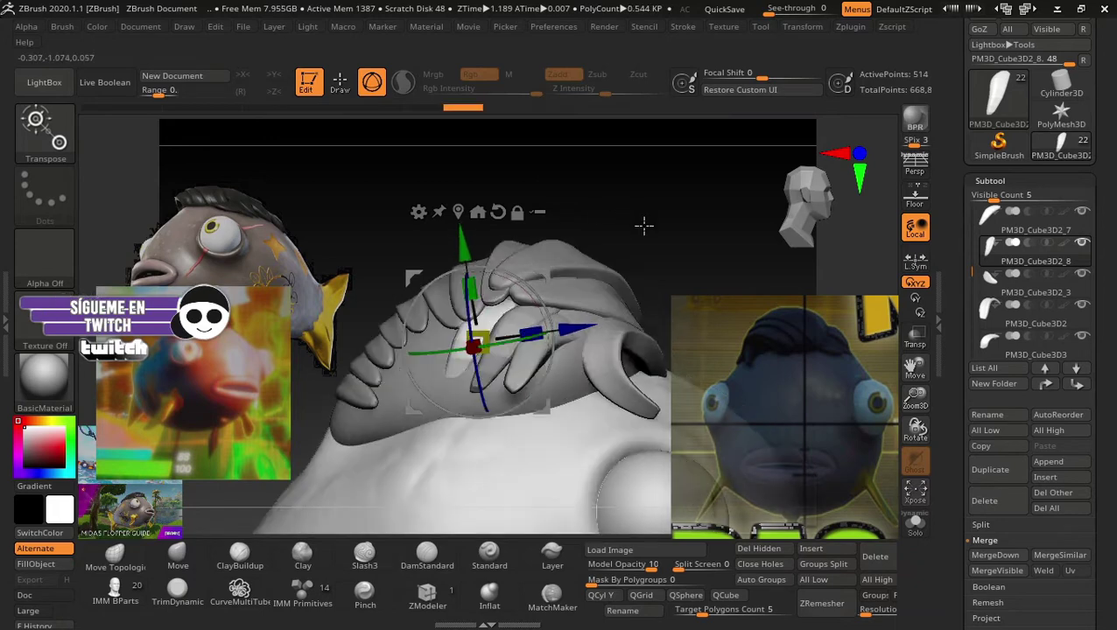
drag(643, 224, 649, 269)
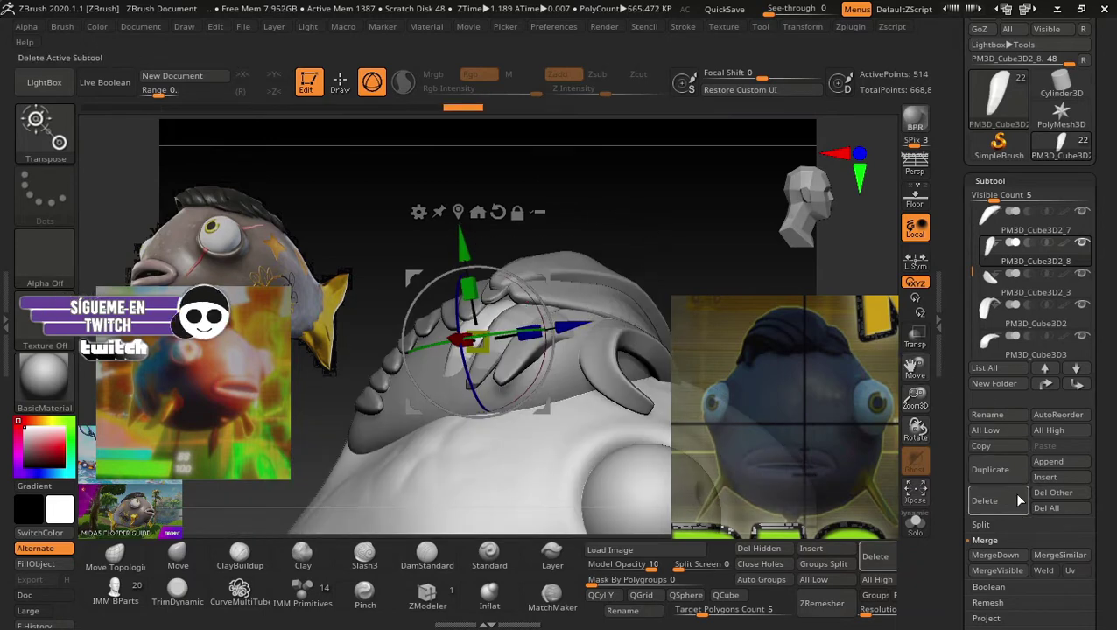
Duplicate the fin plate again and rotate the new copy into a tilted orientation.
click(990, 470)
drag(477, 346, 418, 365)
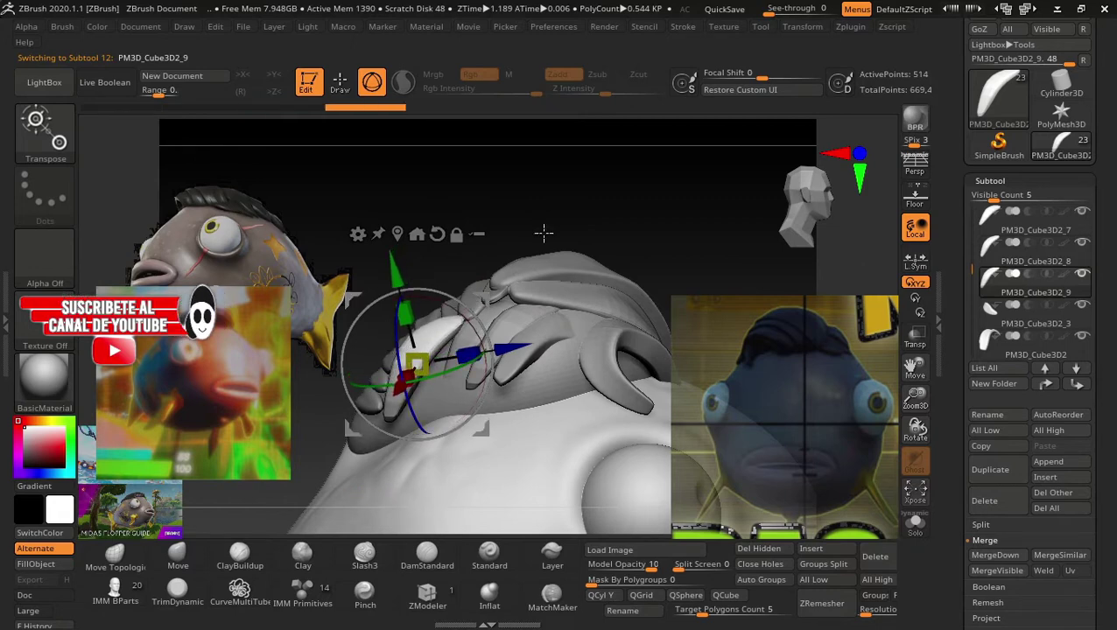
drag(542, 233, 620, 240)
mouse_move(480, 405)
mouse_down()
mouse_move(496, 407)
mouse_move(472, 395)
mouse_up()
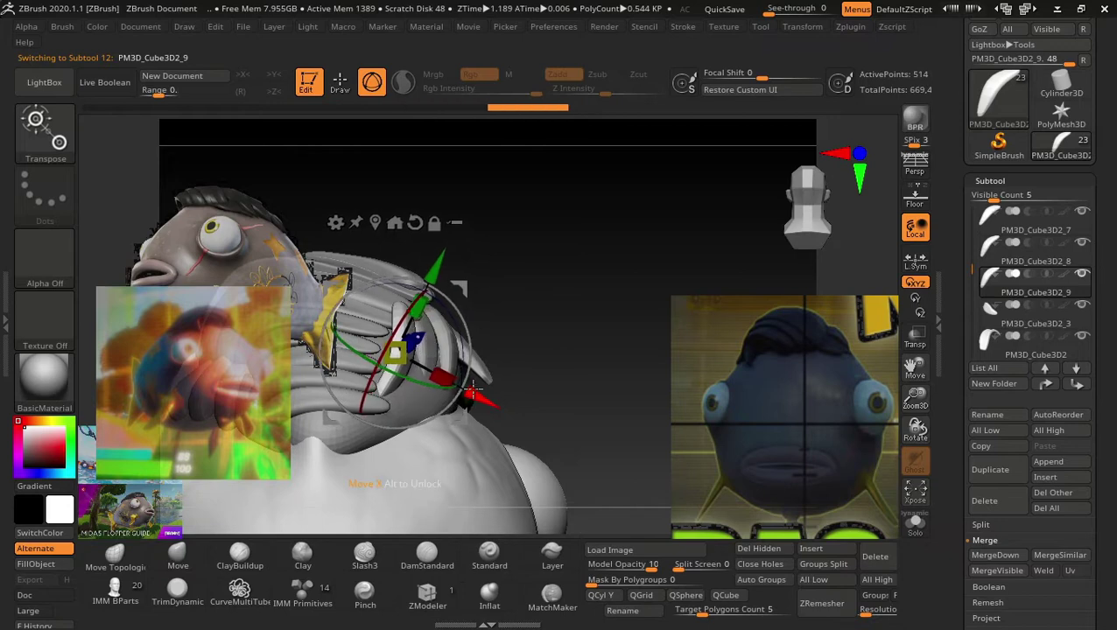
mouse_move(408, 381)
mouse_down()
mouse_move(423, 322)
mouse_move(473, 333)
mouse_move(446, 301)
mouse_move(452, 315)
mouse_up()
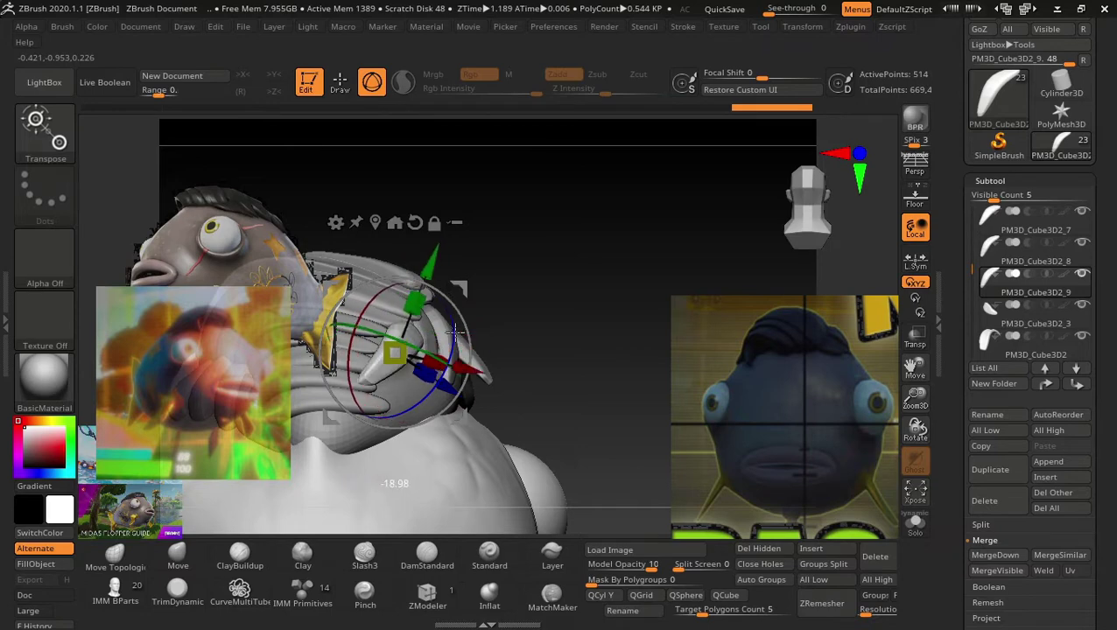
drag(386, 299, 370, 332)
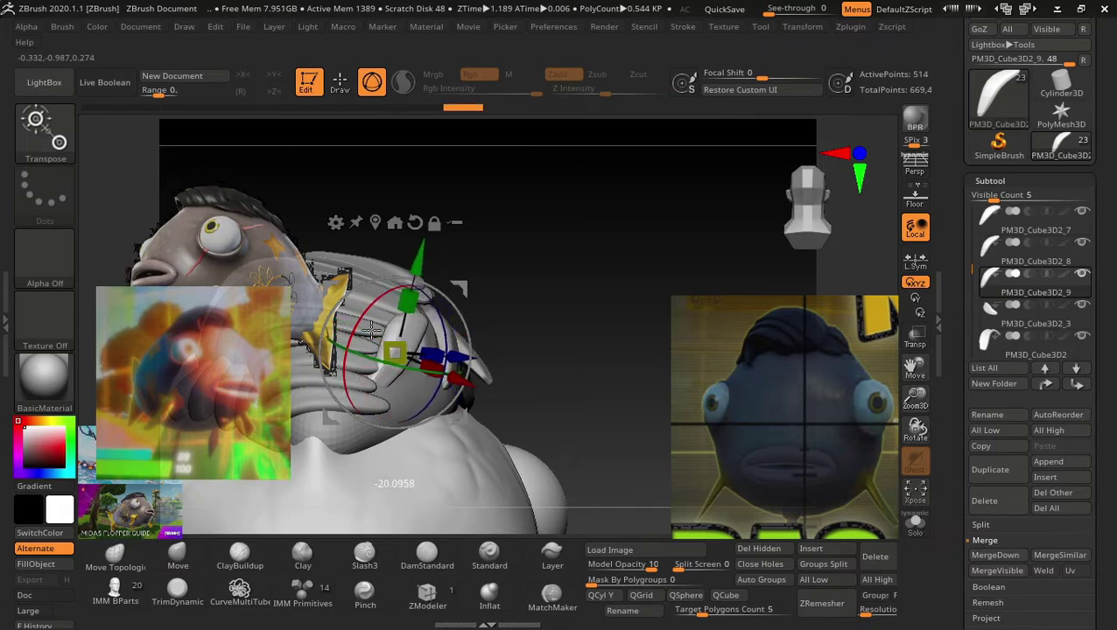
mouse_move(594, 277)
mouse_down()
mouse_move(509, 304)
mouse_move(480, 298)
mouse_up()
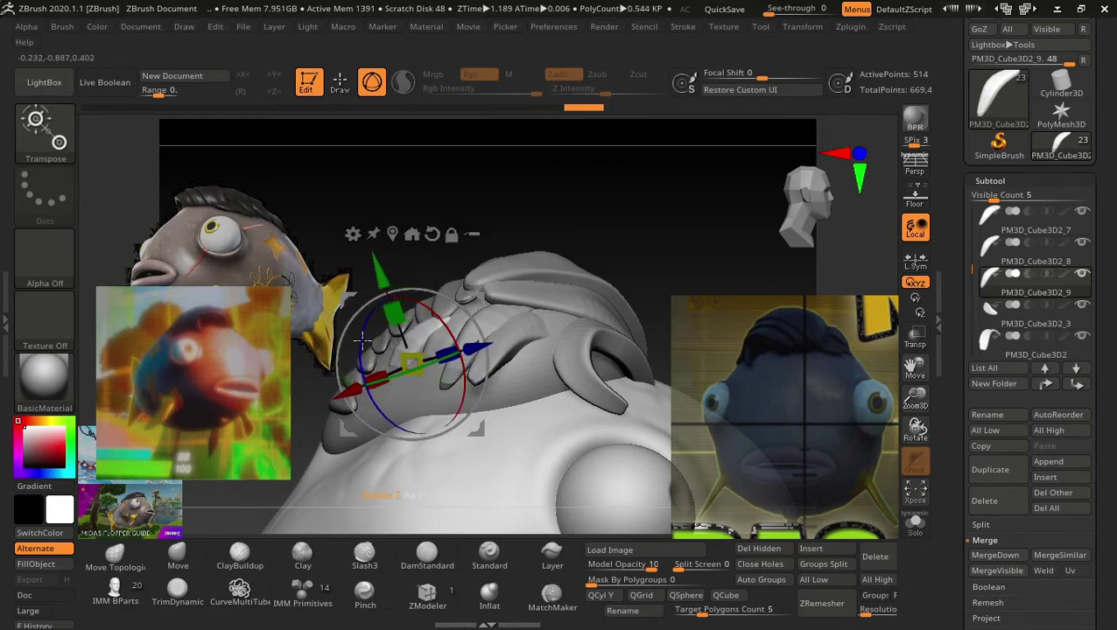
drag(362, 341, 368, 311)
Re-centre the gizmo on the fin copy and move it across onto the head.
mouse_move(464, 304)
right_down()
mouse_move(623, 242)
mouse_move(636, 256)
mouse_move(532, 304)
right_up()
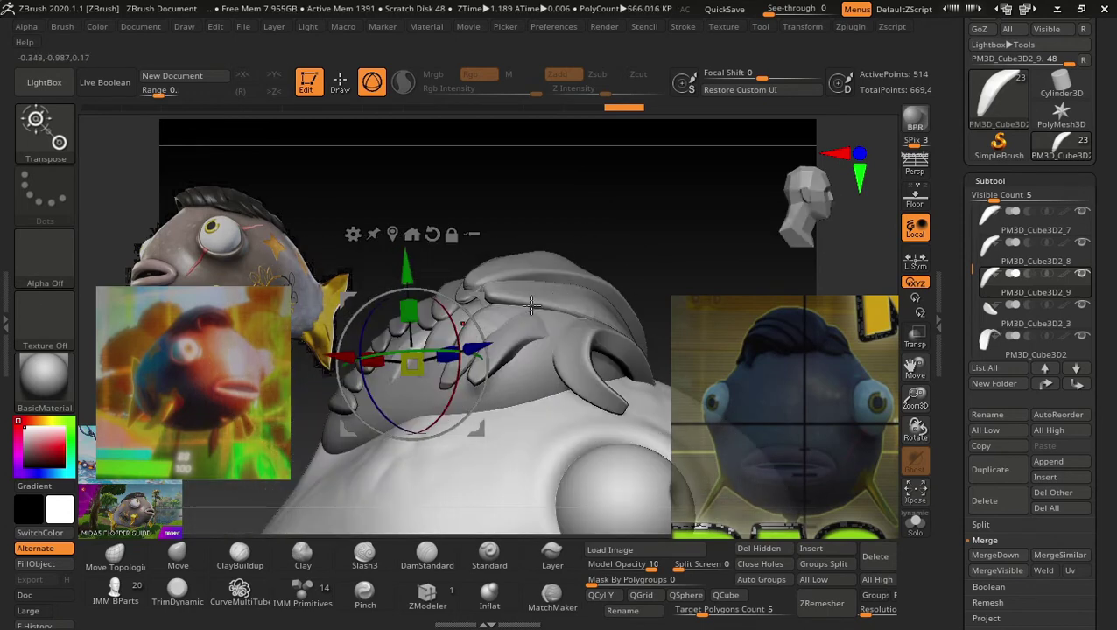
drag(480, 300, 542, 333)
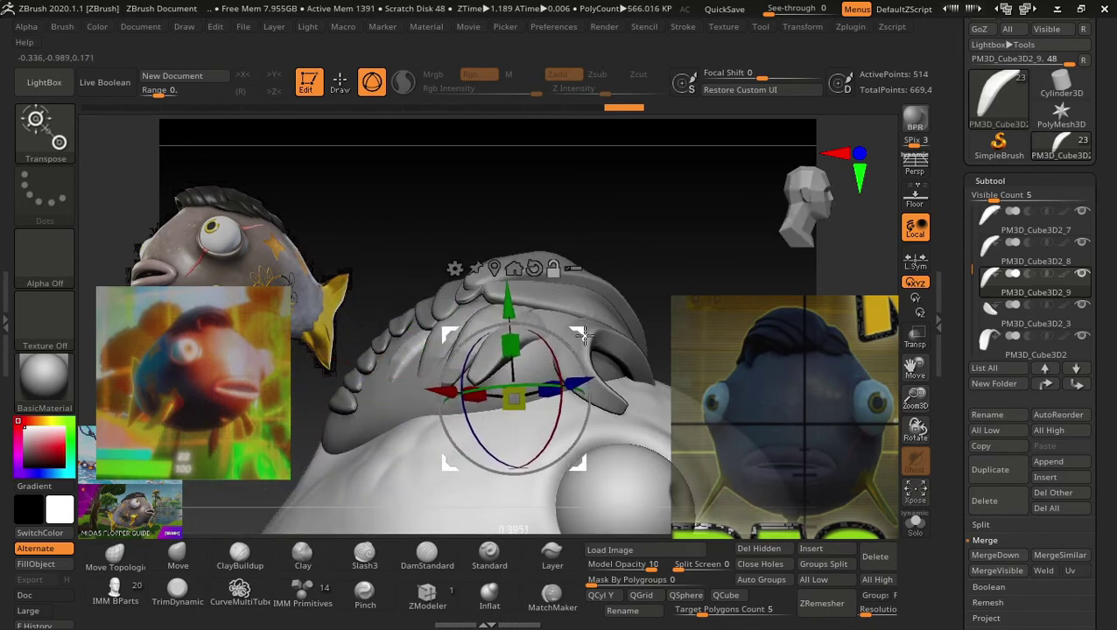
mouse_move(543, 332)
right_down()
mouse_move(687, 287)
mouse_move(568, 338)
right_up()
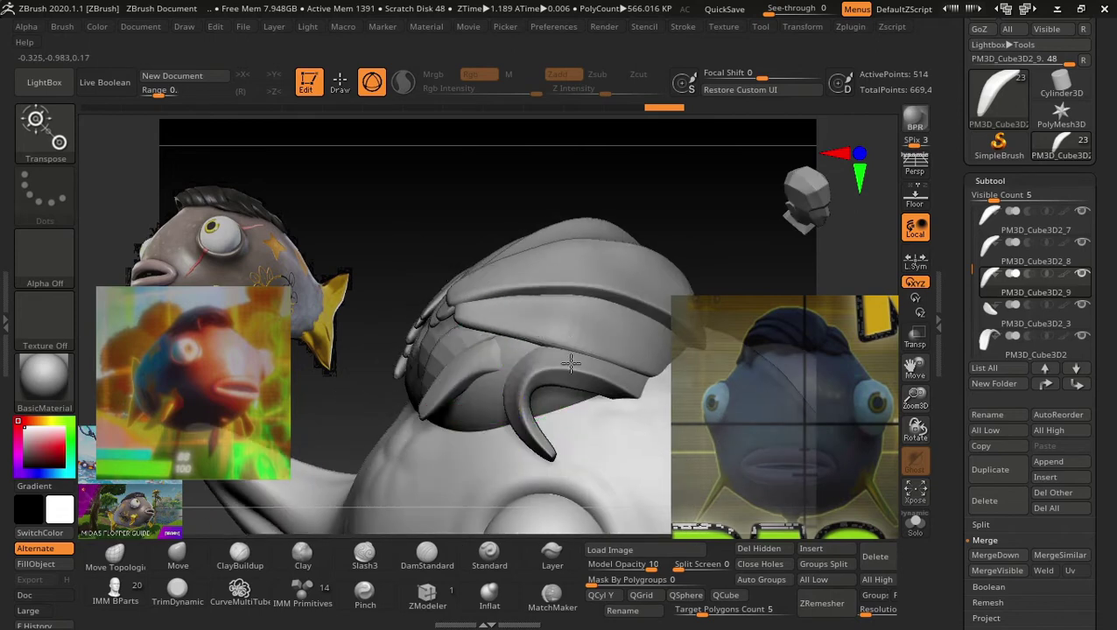
mouse_move(568, 338)
alt+mouse_down()
mouse_move(564, 353)
mouse_move(712, 220)
alt+mouse_up()
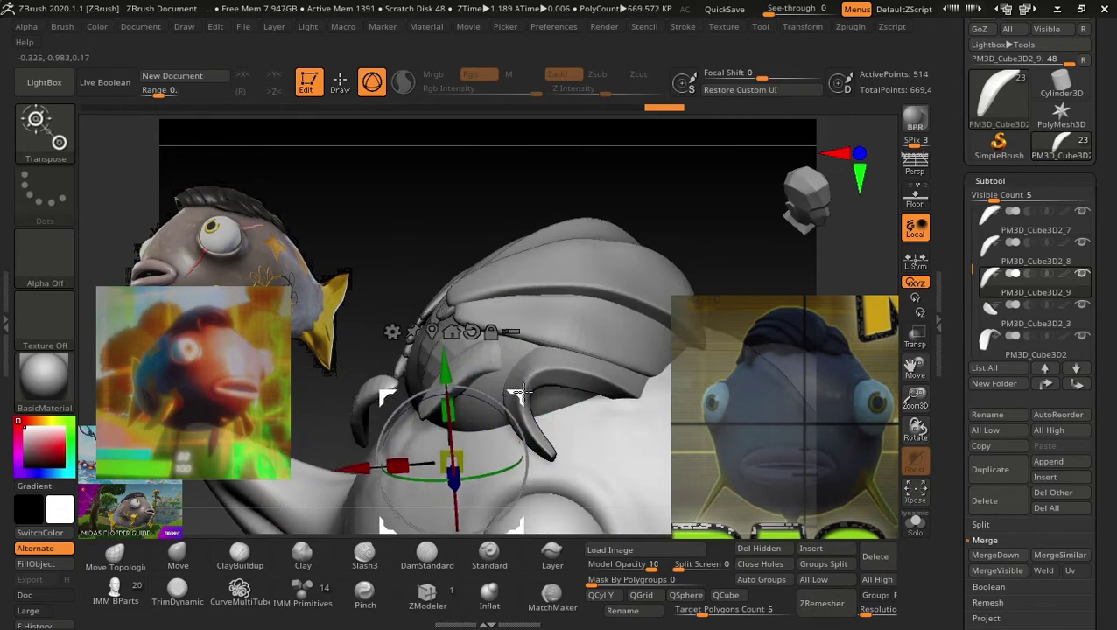
mouse_move(713, 220)
right_down()
mouse_move(667, 319)
mouse_move(688, 282)
mouse_move(709, 290)
mouse_move(620, 251)
right_up()
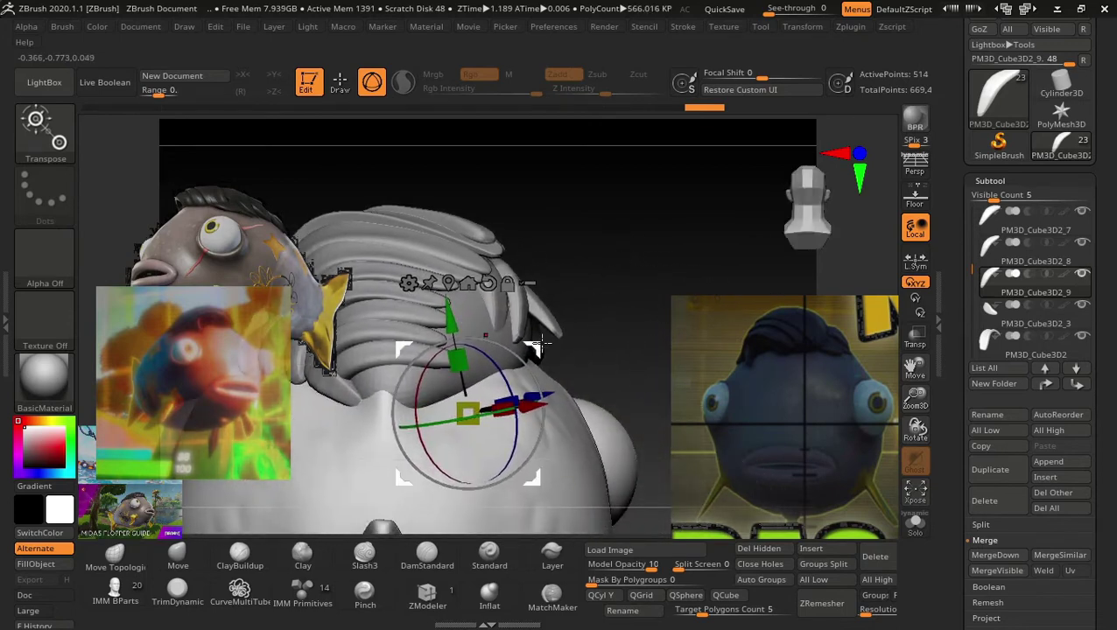
mouse_move(541, 344)
mouse_down()
mouse_move(587, 382)
mouse_move(664, 372)
mouse_up()
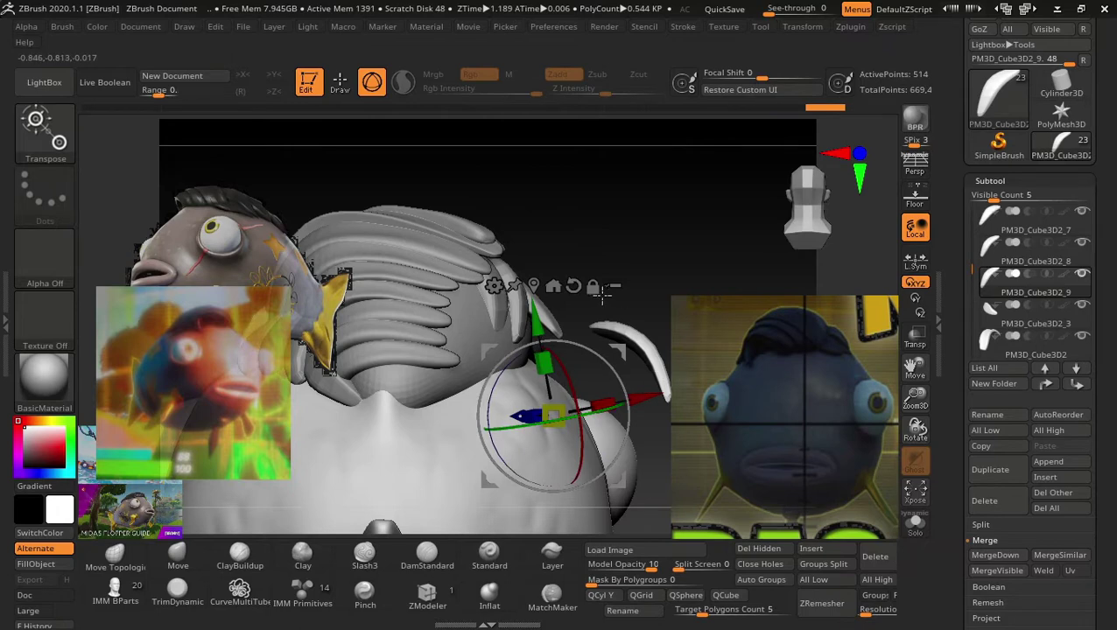
drag(552, 286, 592, 278)
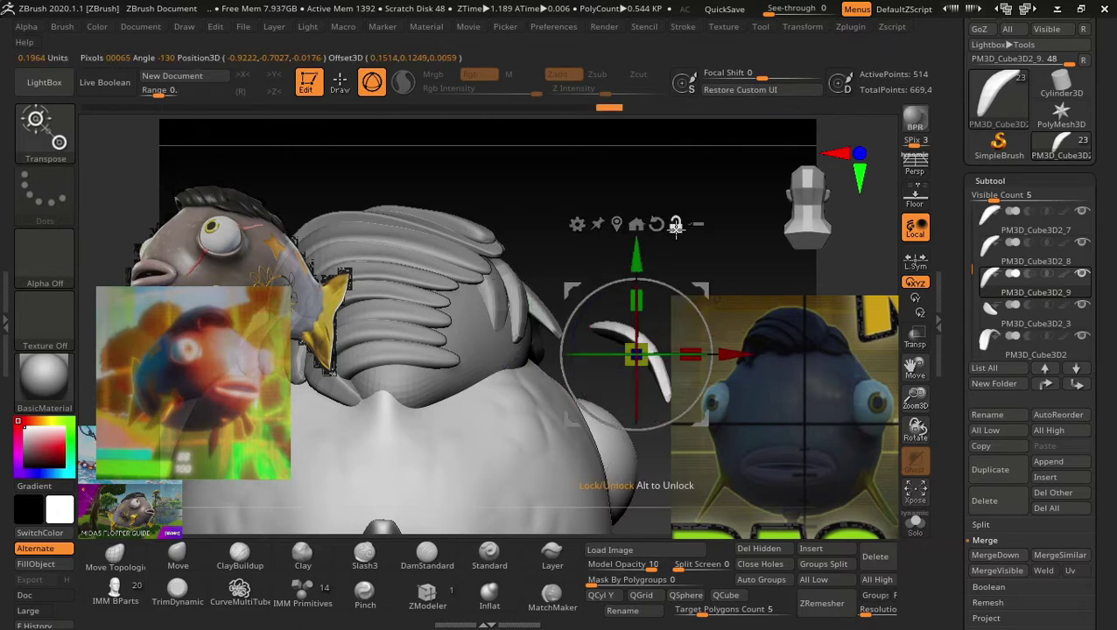
mouse_move(700, 291)
mouse_down()
mouse_move(602, 314)
mouse_move(615, 289)
mouse_up()
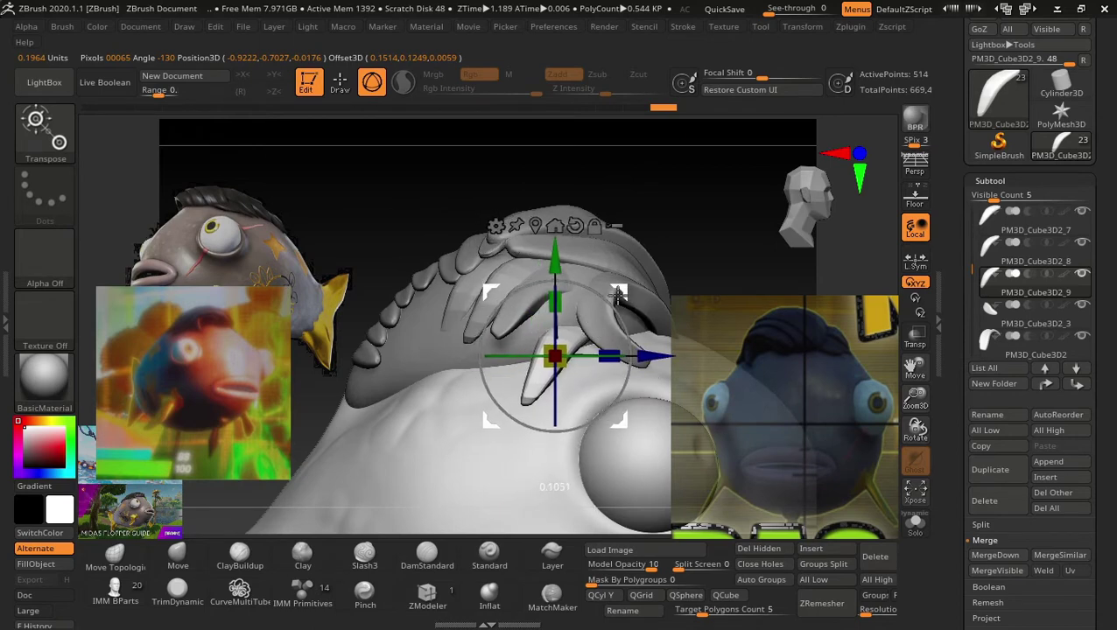
Rotate the copy into the plate gaps, enlarge it about 1.34 times, and slide it along X.
drag(615, 289, 608, 334)
drag(683, 263, 749, 241)
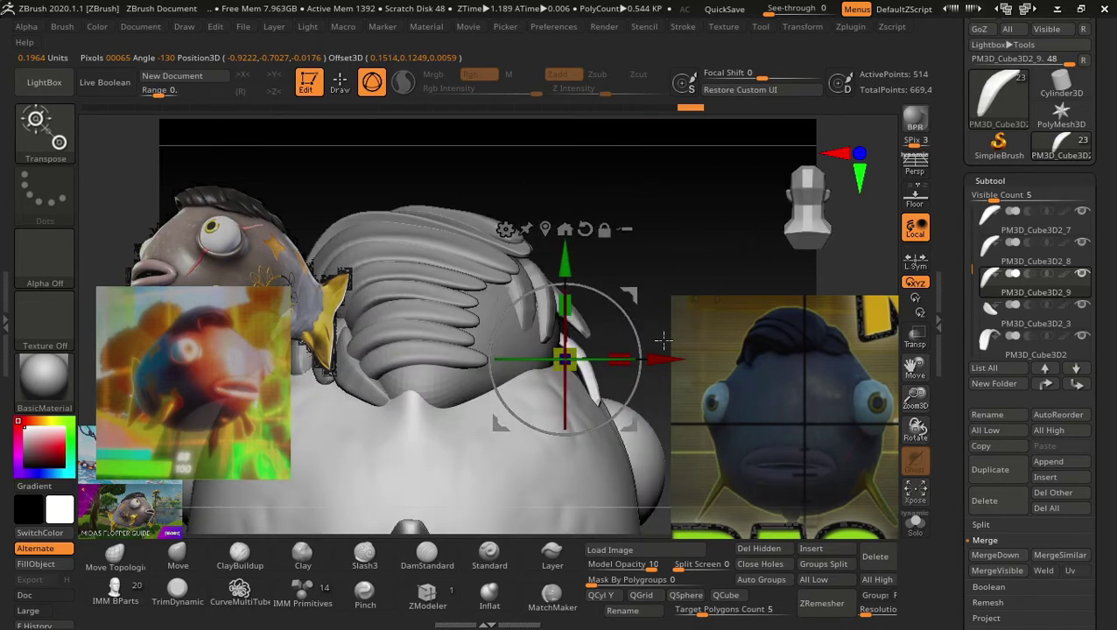
drag(625, 344, 637, 349)
mouse_move(674, 262)
mouse_down()
mouse_move(631, 328)
mouse_move(624, 278)
mouse_up()
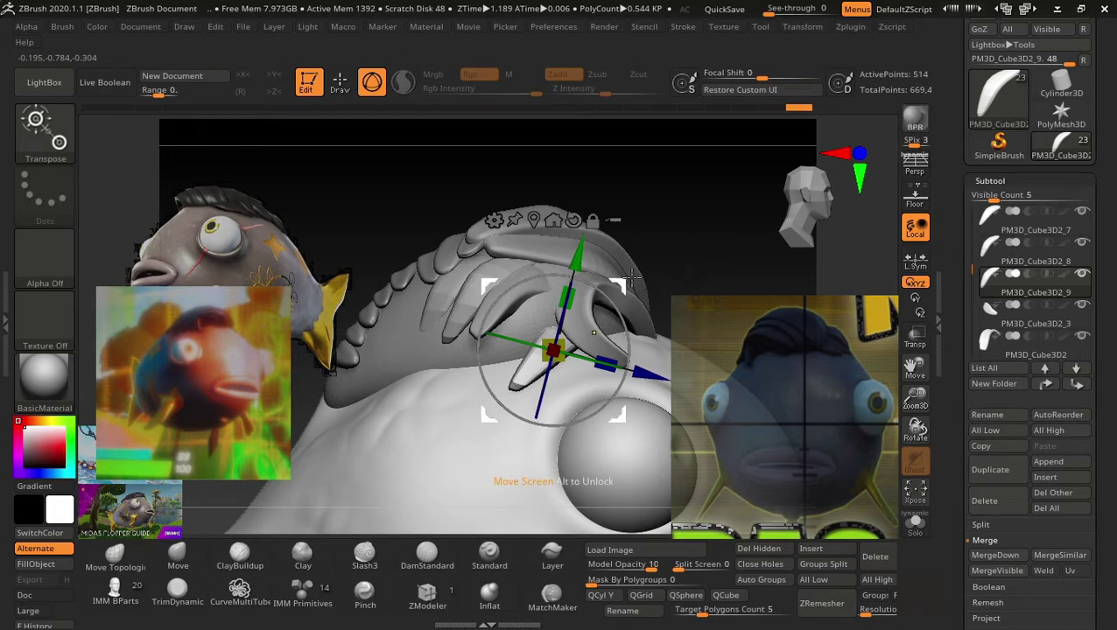
Rotate and shift the feather plate left and down, turning it around the green axis.
mouse_move(631, 278)
mouse_down()
mouse_move(587, 269)
mouse_move(569, 315)
mouse_up()
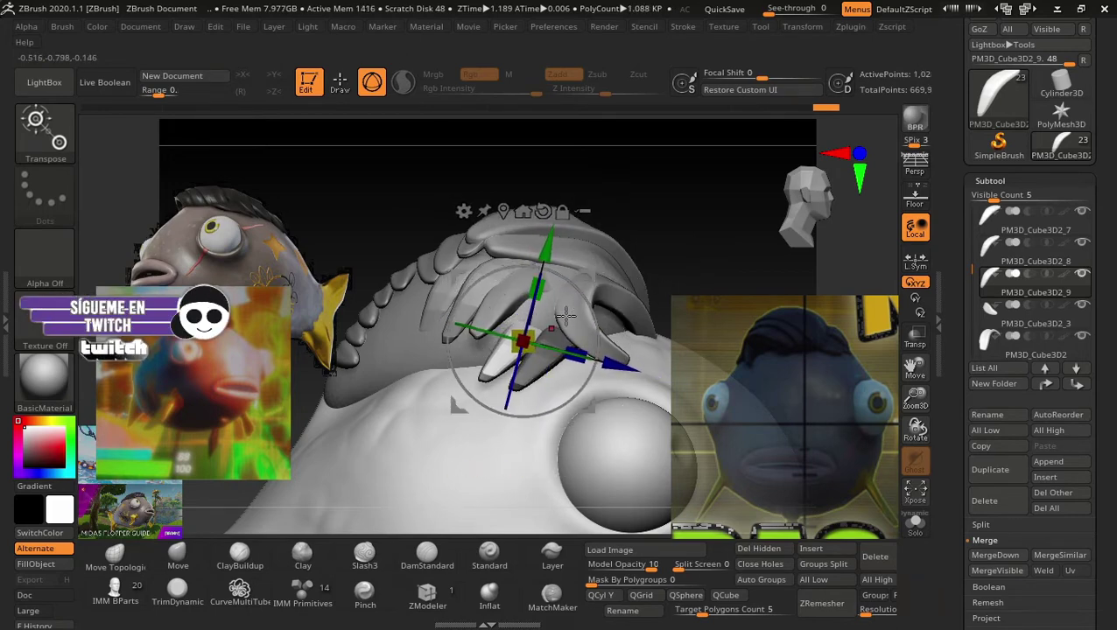
drag(674, 230, 716, 229)
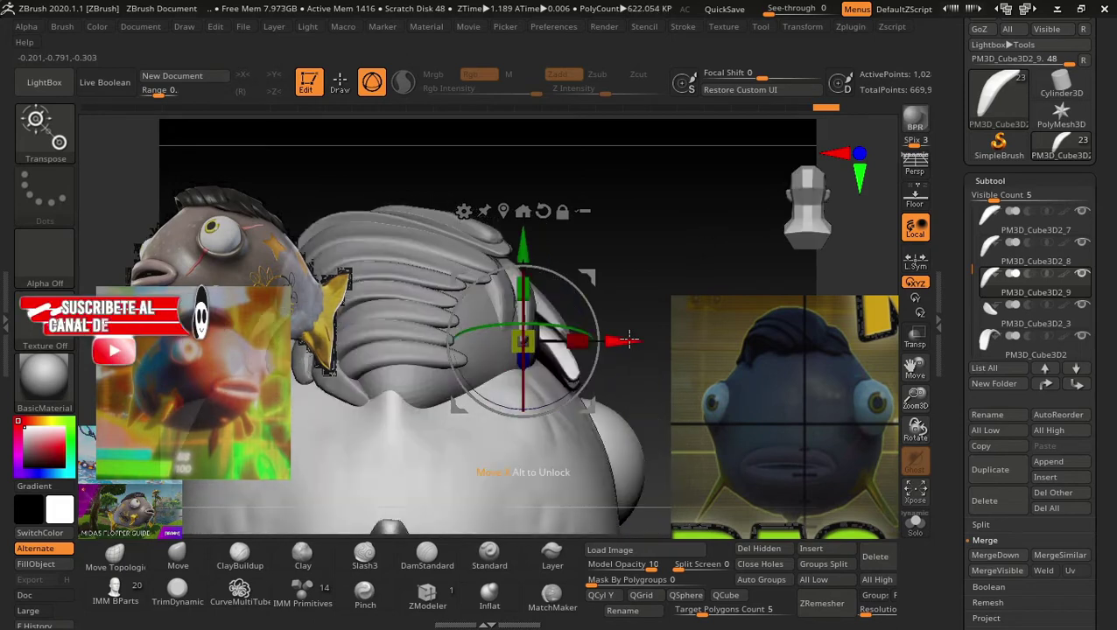
drag(593, 310, 540, 331)
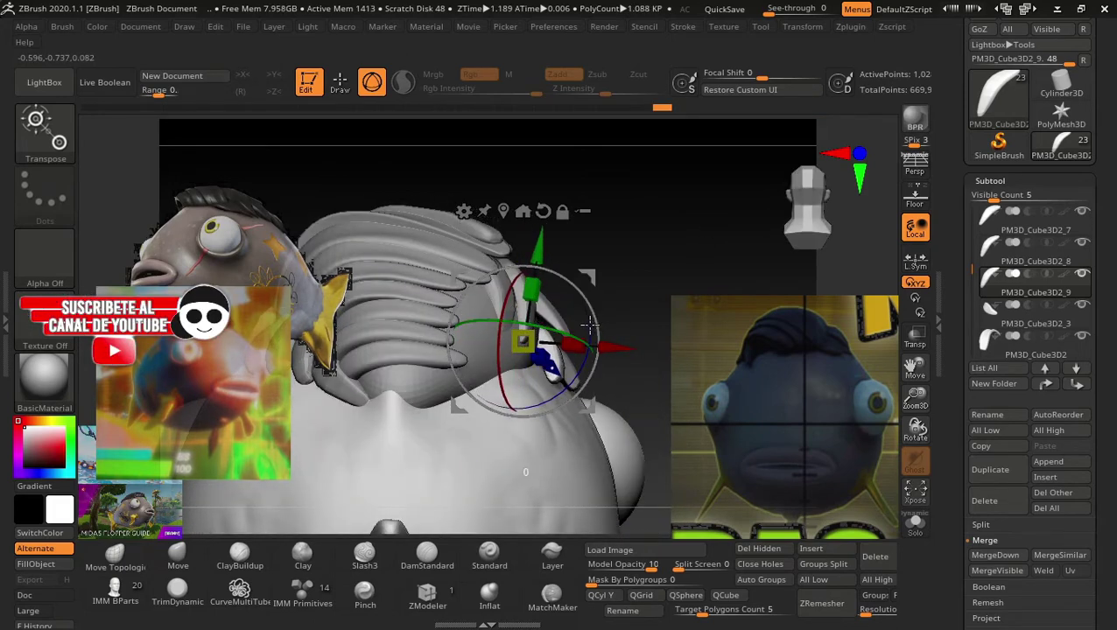
mouse_move(556, 324)
mouse_down()
mouse_move(588, 328)
mouse_move(656, 292)
mouse_up()
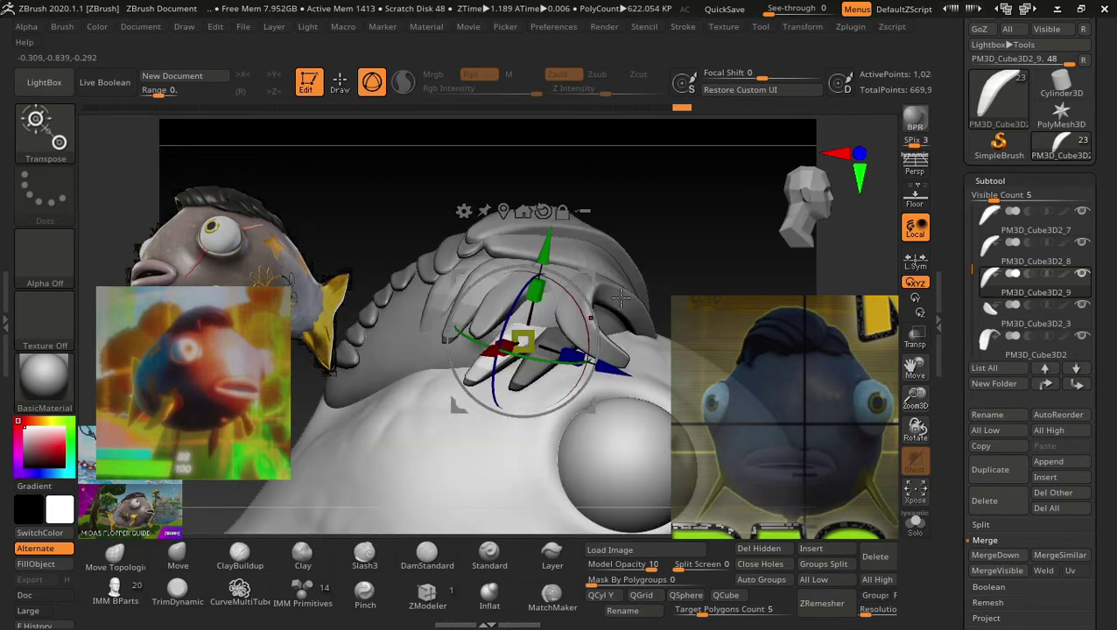
mouse_move(592, 274)
mouse_down()
mouse_move(536, 290)
mouse_move(698, 262)
mouse_move(678, 303)
mouse_up()
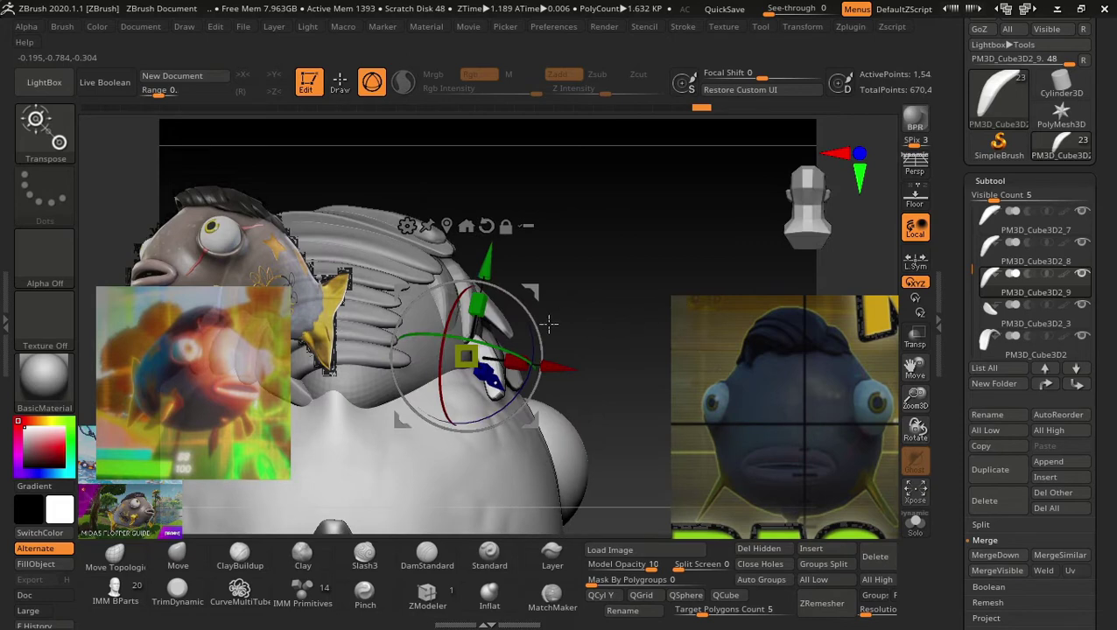
drag(522, 354, 480, 342)
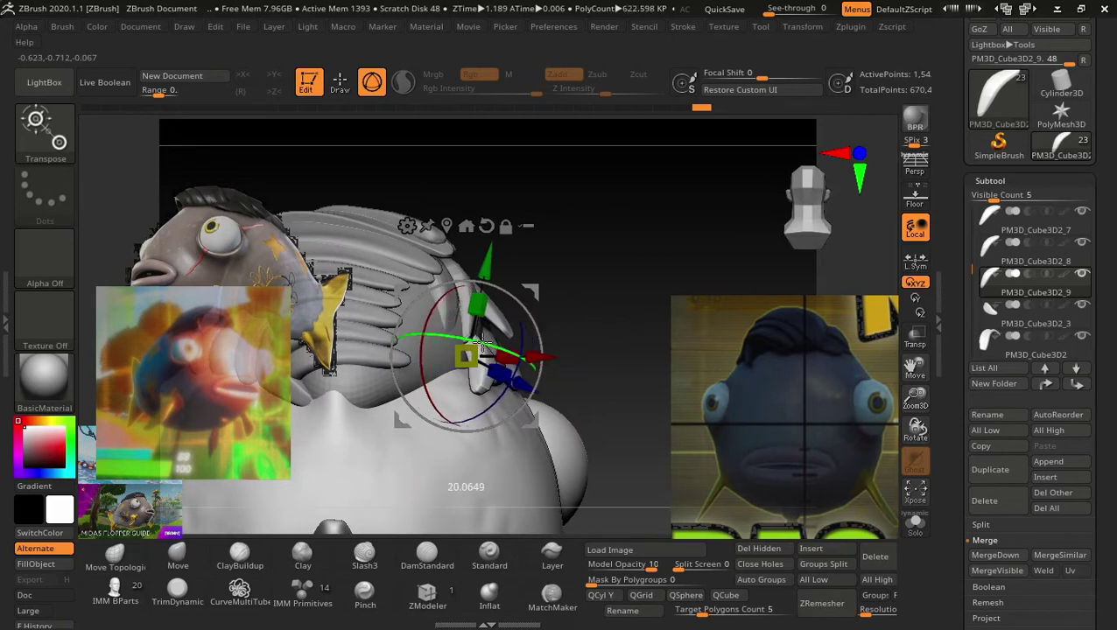
mouse_move(630, 261)
mouse_down()
mouse_move(575, 303)
mouse_move(514, 330)
mouse_move(463, 322)
mouse_up()
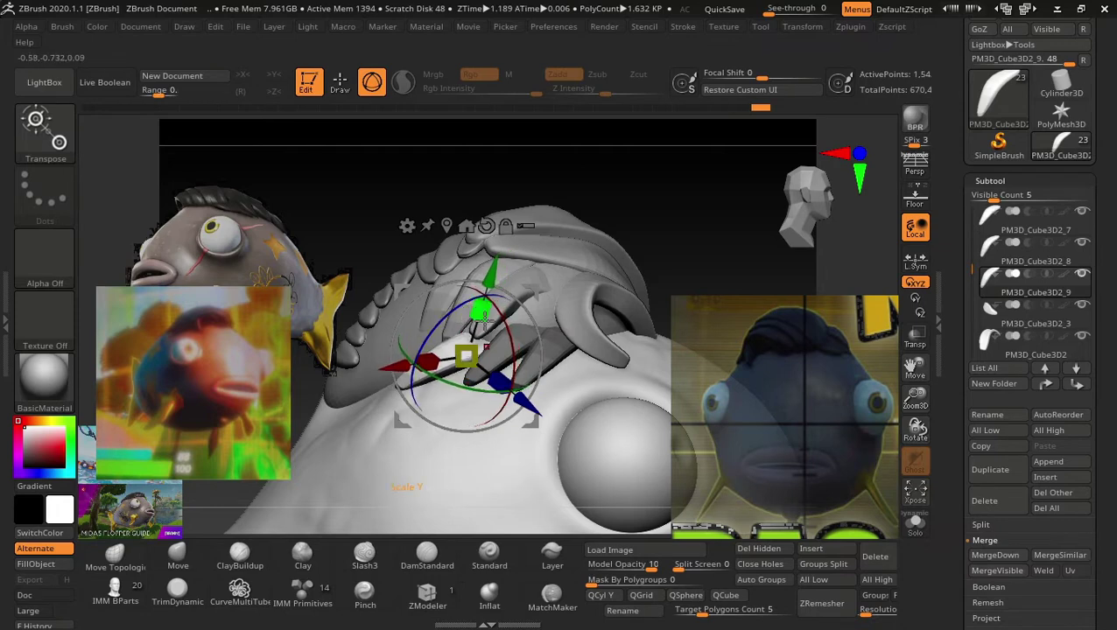
Move the transform centre up over the plate and rotate the plate around its vertical axis.
drag(651, 229, 715, 255)
ctrl+drag(521, 280, 477, 298)
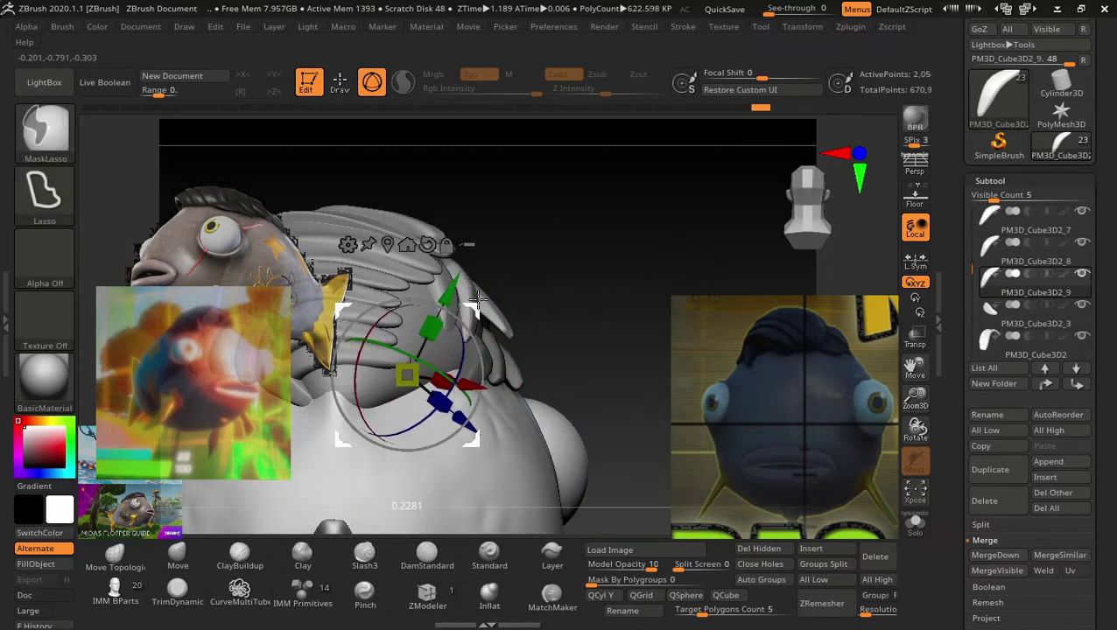
drag(621, 250, 544, 287)
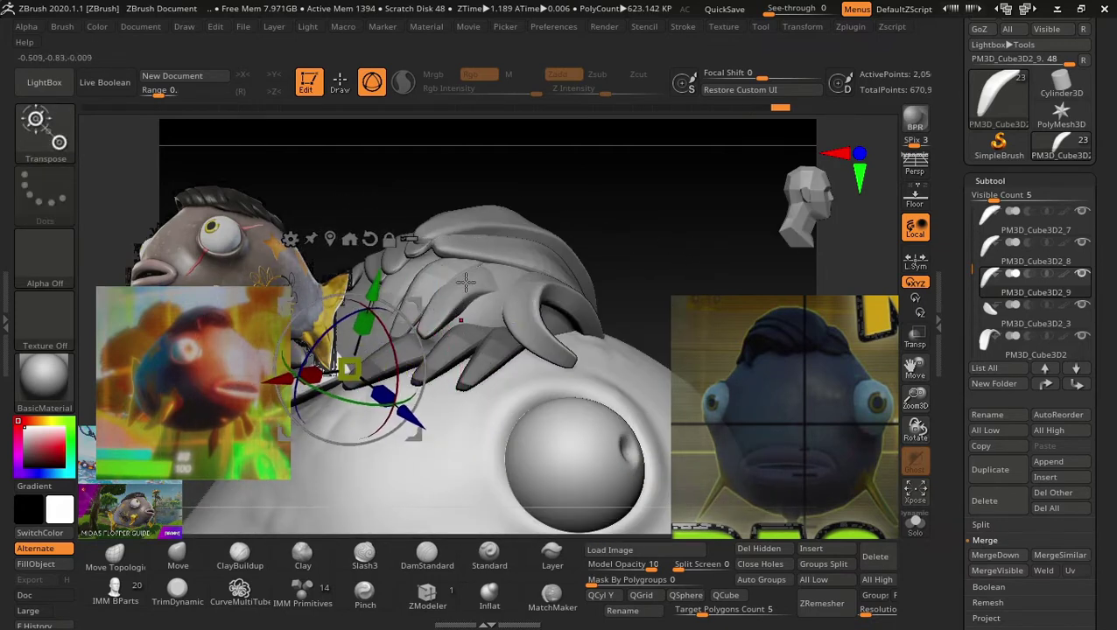
mouse_move(465, 280)
mouse_down()
mouse_move(717, 247)
mouse_move(656, 294)
mouse_move(496, 359)
mouse_up()
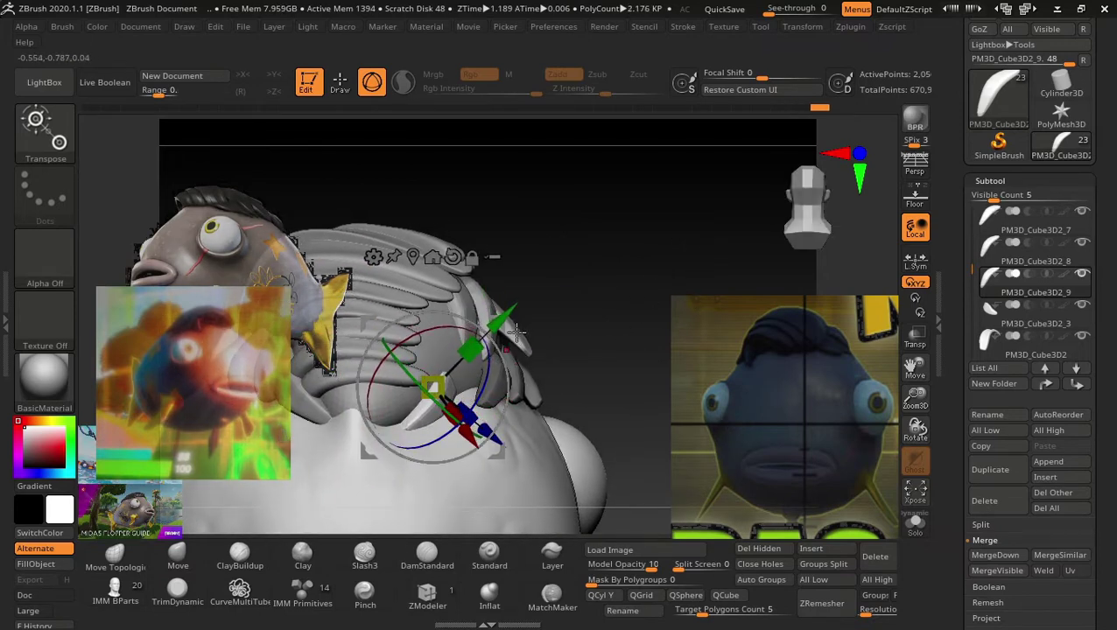
drag(506, 324, 525, 320)
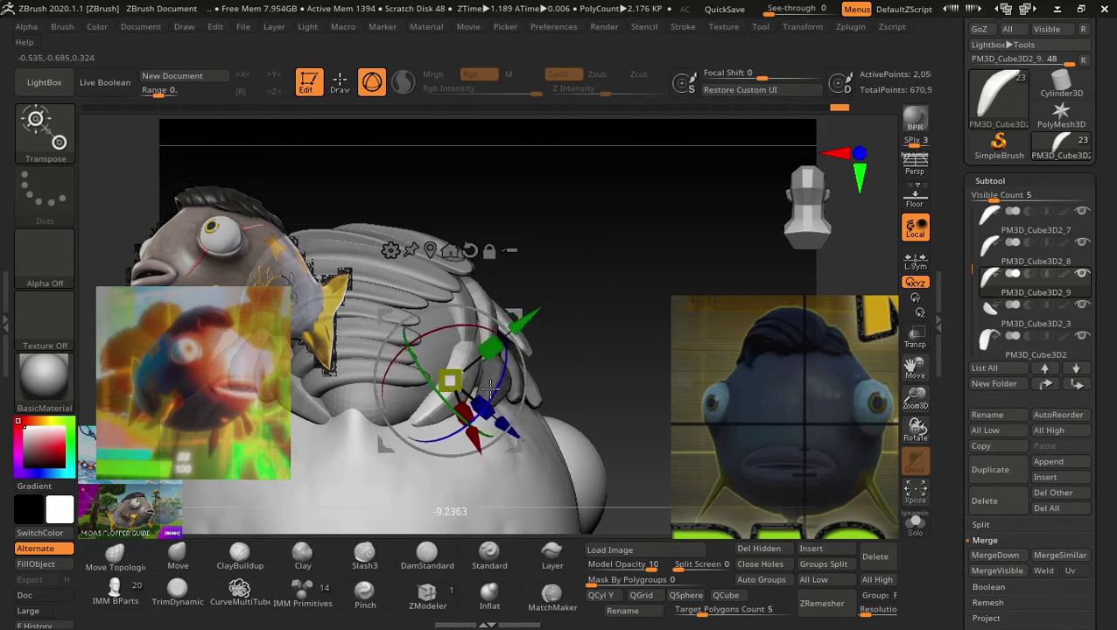
drag(417, 362, 612, 289)
click(524, 312)
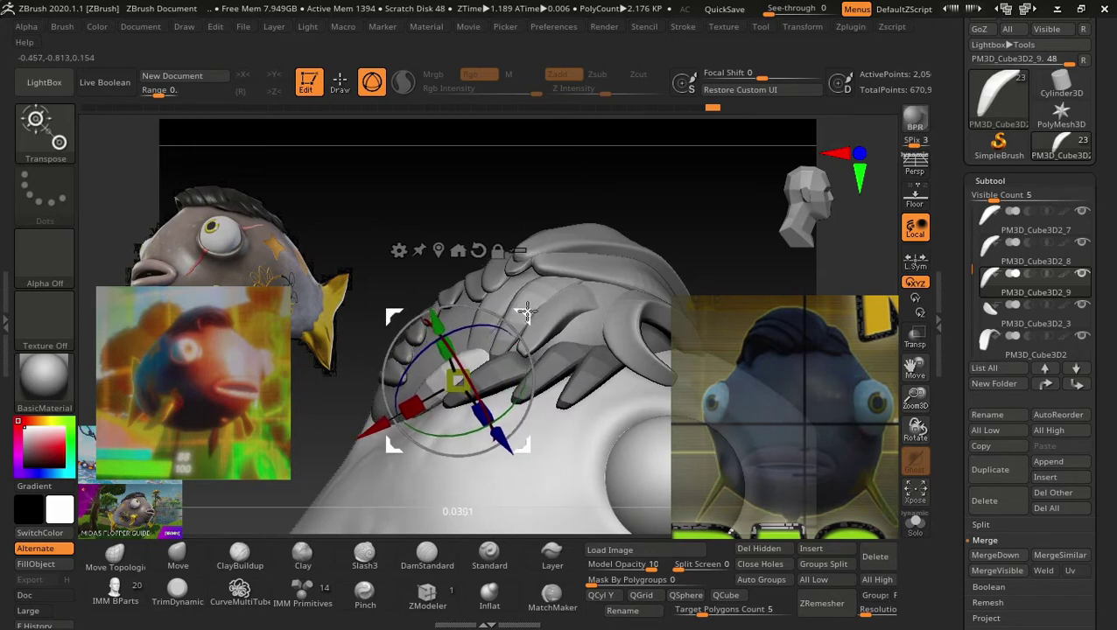
Rotate the plate around its X axis and shift it up-left until it settles among the plates.
drag(618, 185, 634, 277)
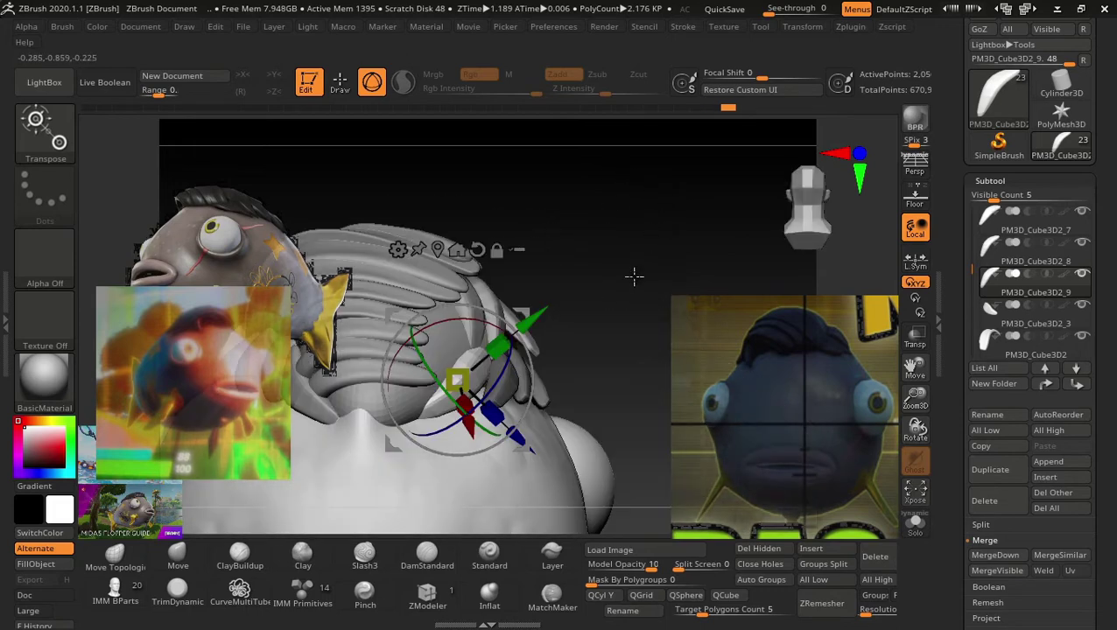
drag(547, 320, 517, 332)
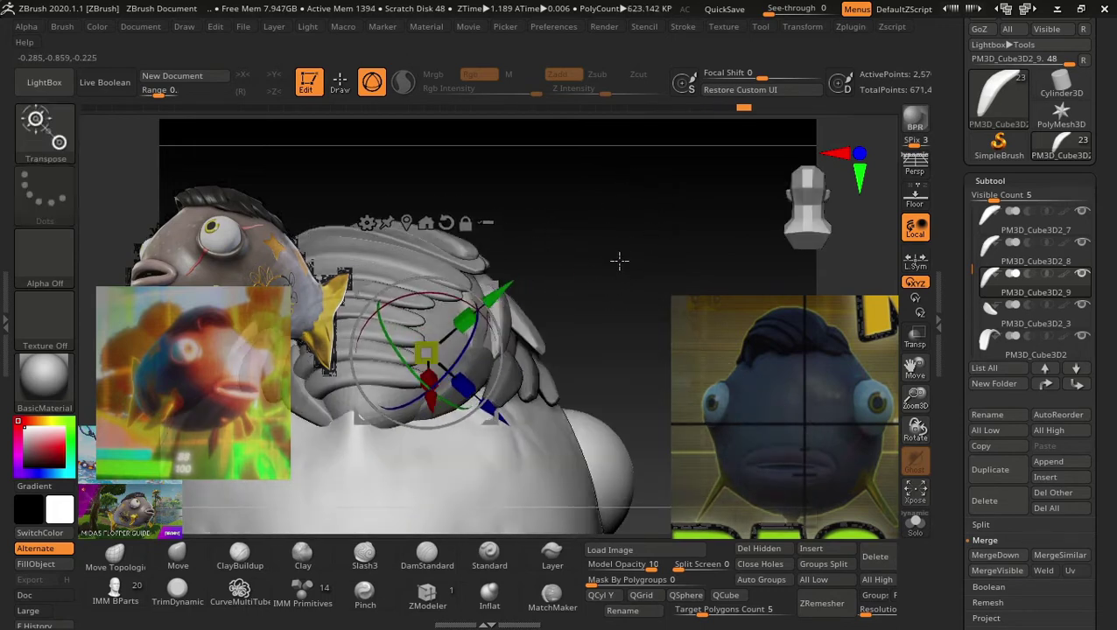
mouse_move(618, 259)
mouse_down()
mouse_move(528, 305)
mouse_move(452, 308)
mouse_up()
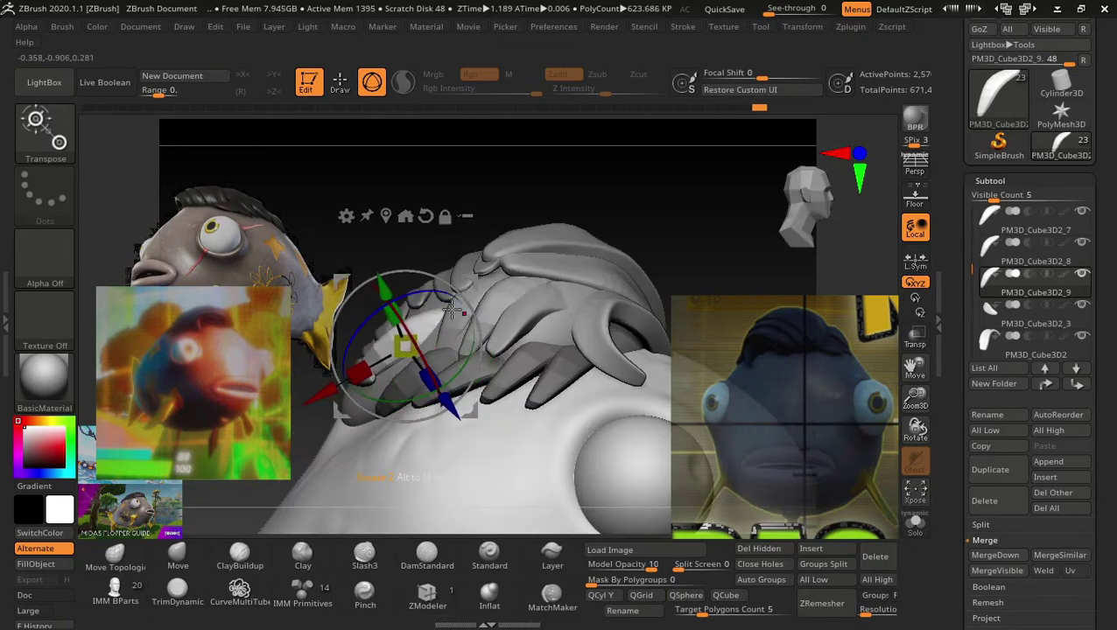
drag(490, 212, 478, 301)
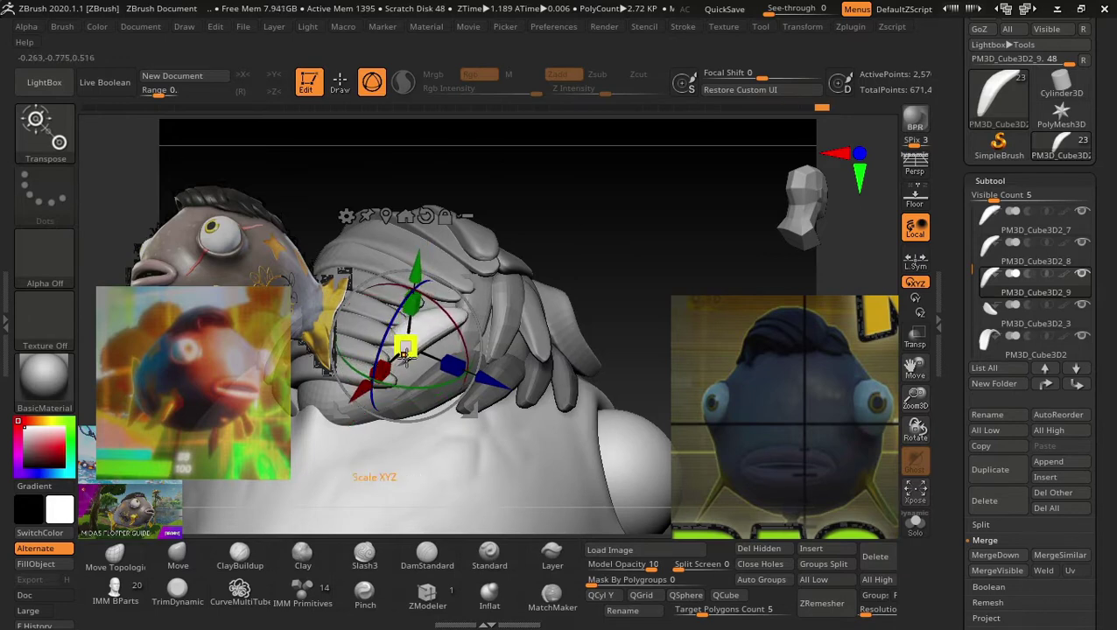
drag(464, 329, 462, 317)
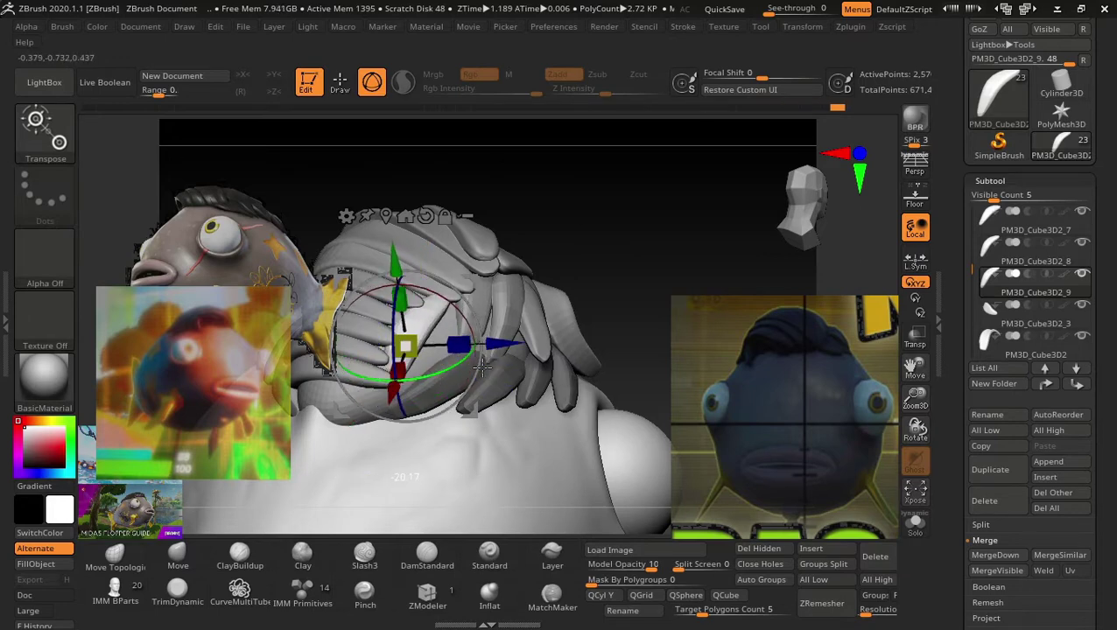
mouse_move(481, 321)
mouse_down()
mouse_move(484, 290)
mouse_move(505, 298)
mouse_up()
drag(592, 235, 631, 252)
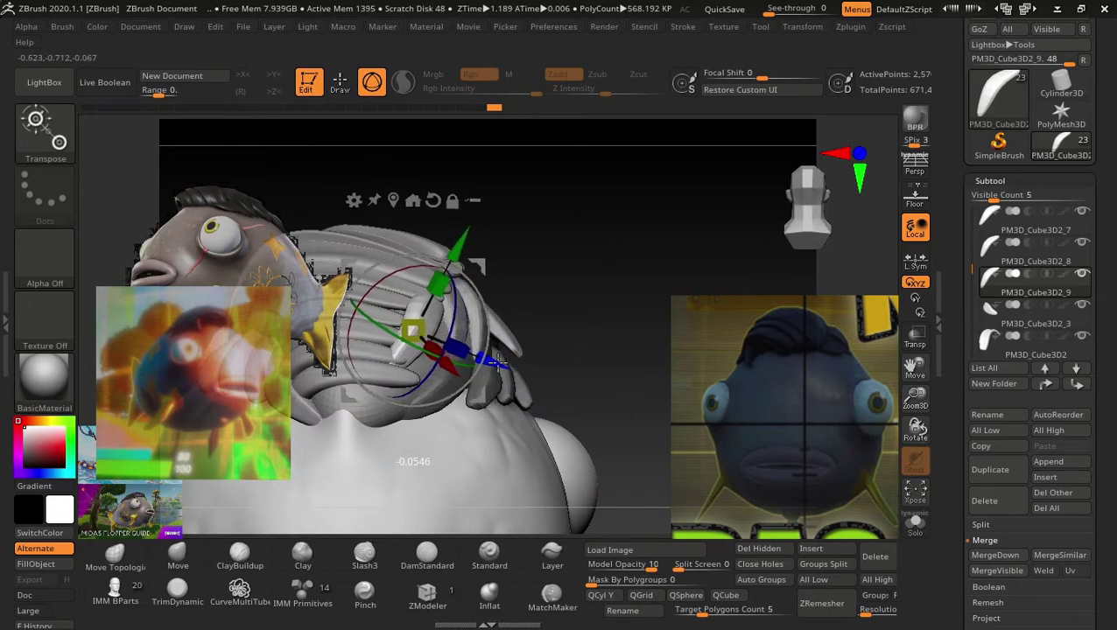
drag(521, 328, 462, 252)
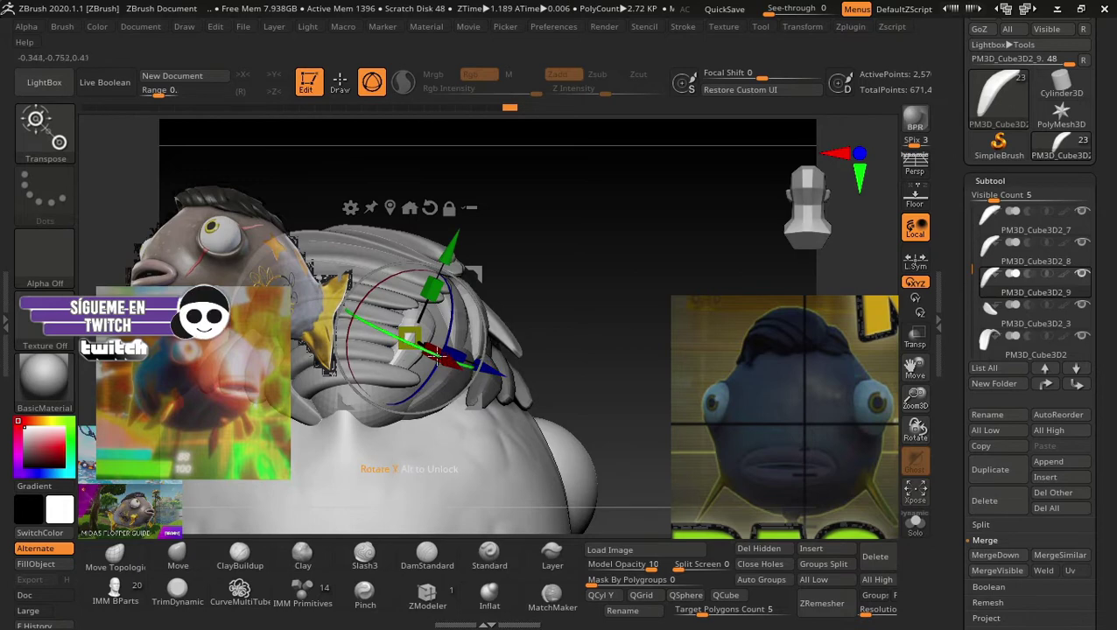
drag(429, 348, 407, 340)
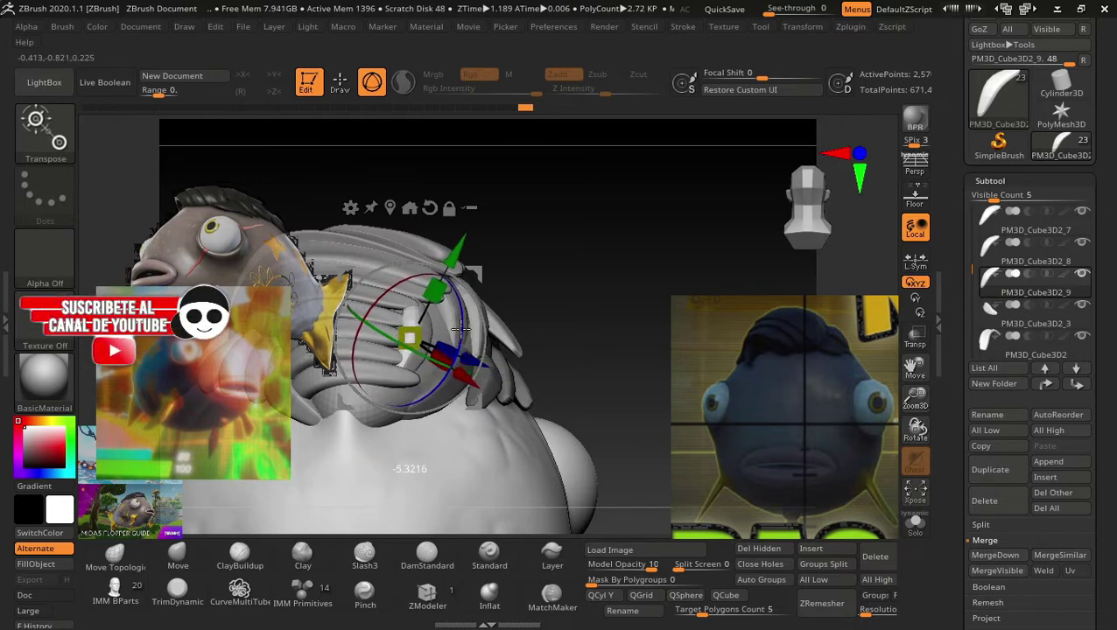
Leave the Transpose gizmo and return to Draw mode with the Inflat brush.
key(q)
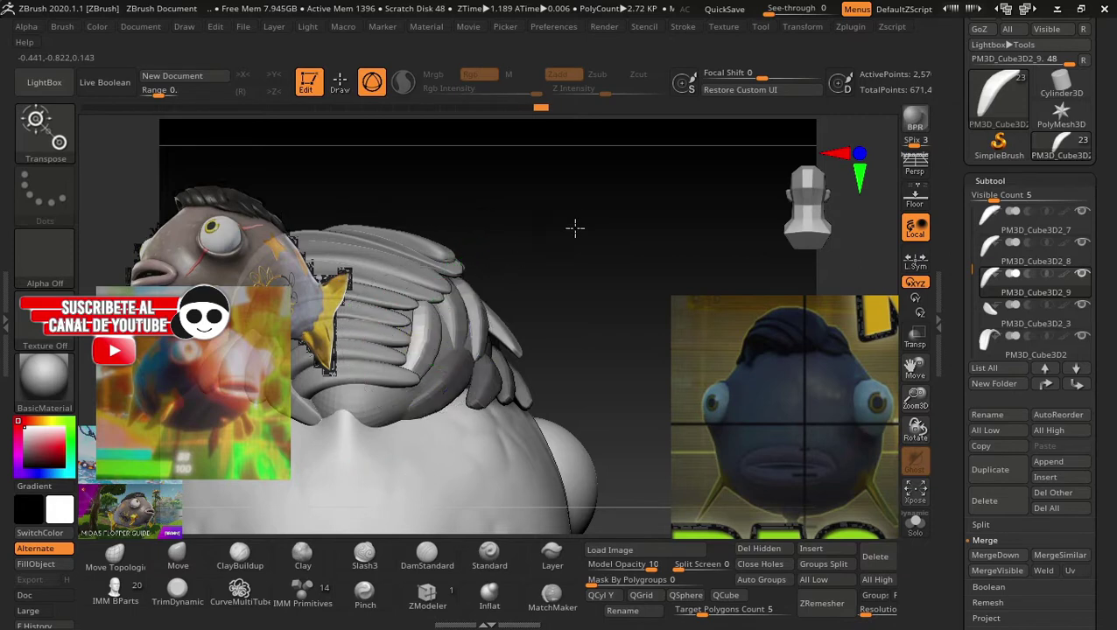
key(w)
mouse_move(575, 228)
mouse_down()
mouse_move(490, 299)
mouse_move(499, 272)
mouse_up()
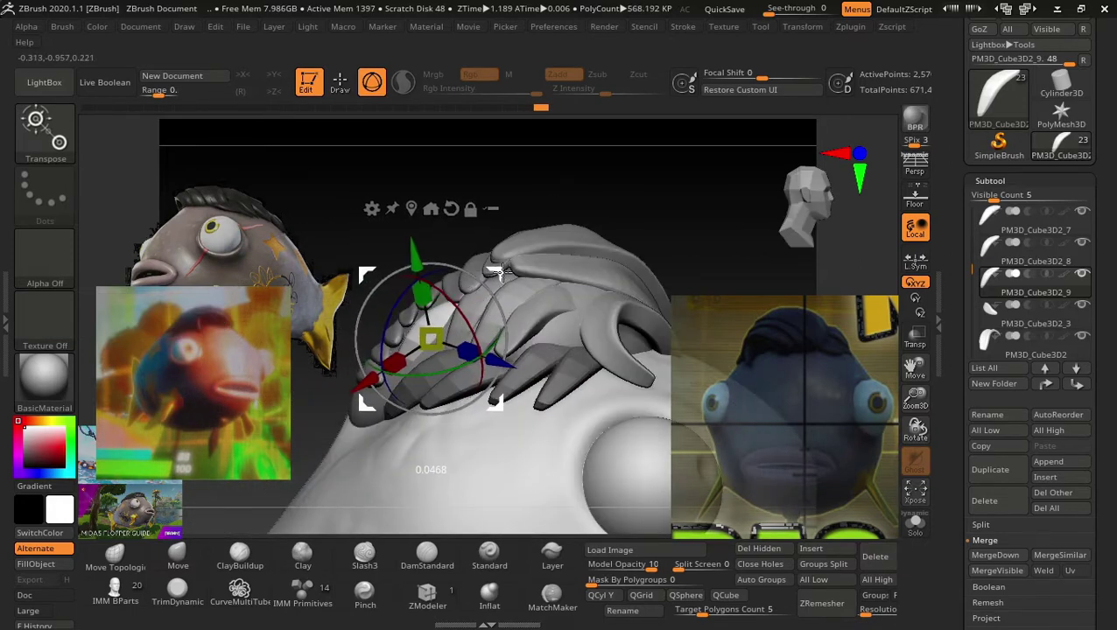
key(q)
mouse_move(667, 217)
mouse_down()
mouse_move(658, 170)
mouse_move(626, 242)
mouse_move(665, 263)
mouse_move(636, 282)
mouse_move(649, 286)
mouse_move(593, 267)
mouse_move(640, 273)
mouse_move(624, 275)
mouse_up()
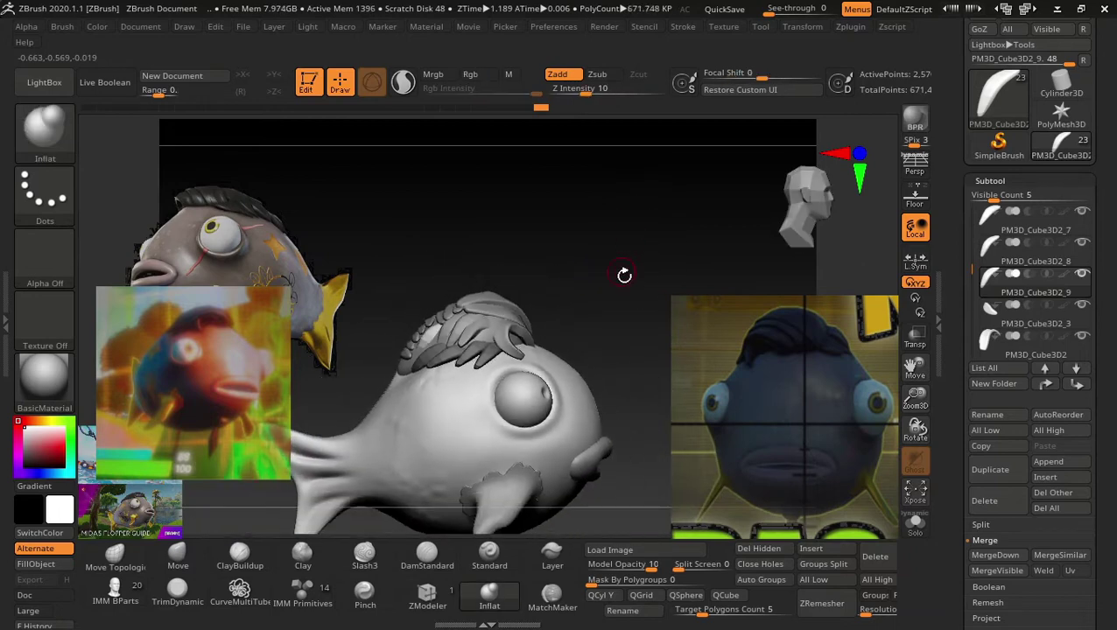
Select the body sphere, switch to DamStandard, and carve two creases beneath the plates.
ctrl+right_drag(644, 281, 657, 322)
drag(658, 282, 655, 252)
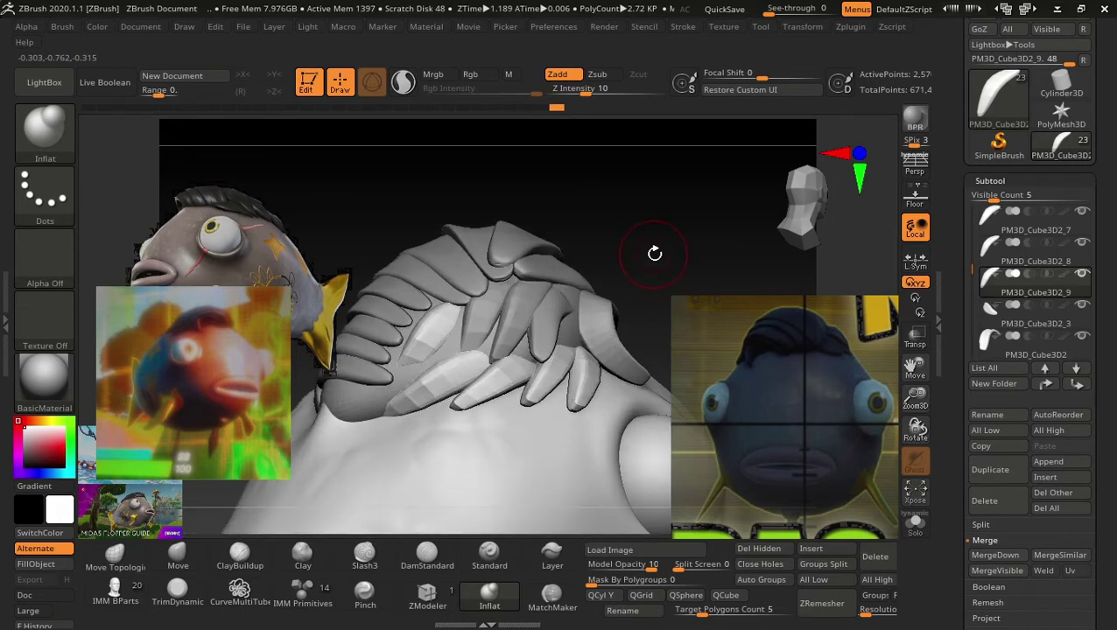
alt+click(351, 410)
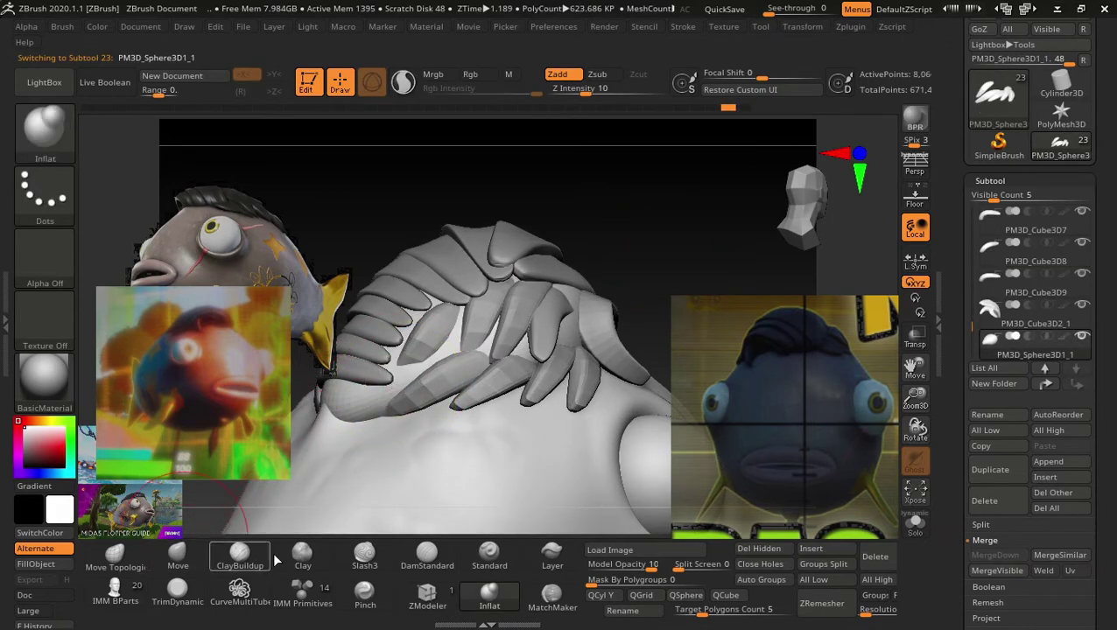
click(426, 555)
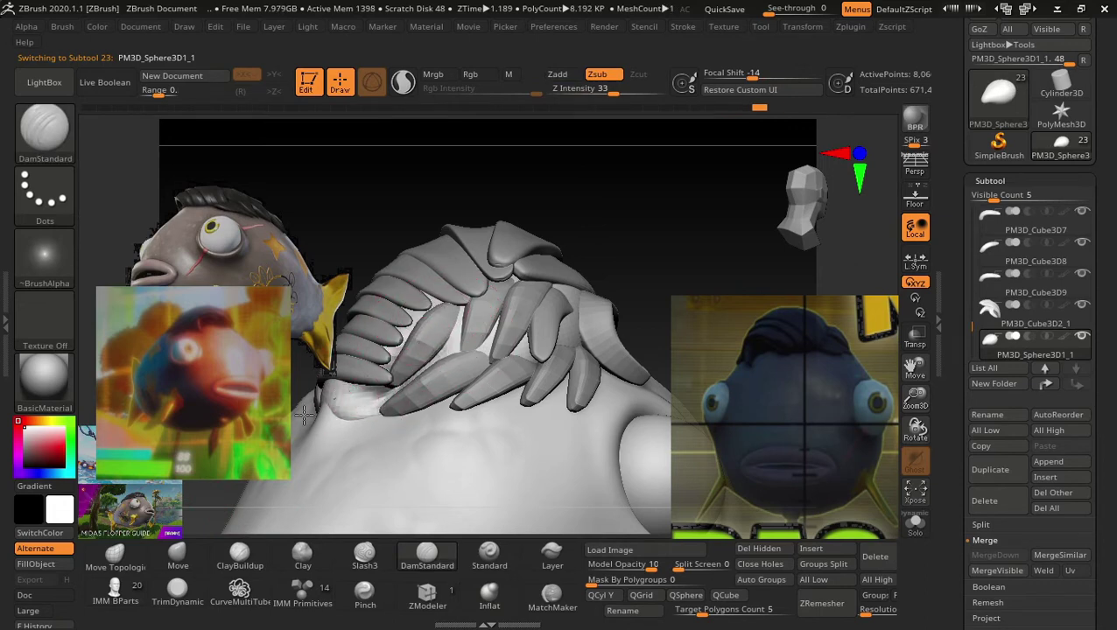
drag(481, 394, 446, 320)
mouse_move(477, 355)
mouse_down()
mouse_move(470, 313)
mouse_move(538, 340)
mouse_up()
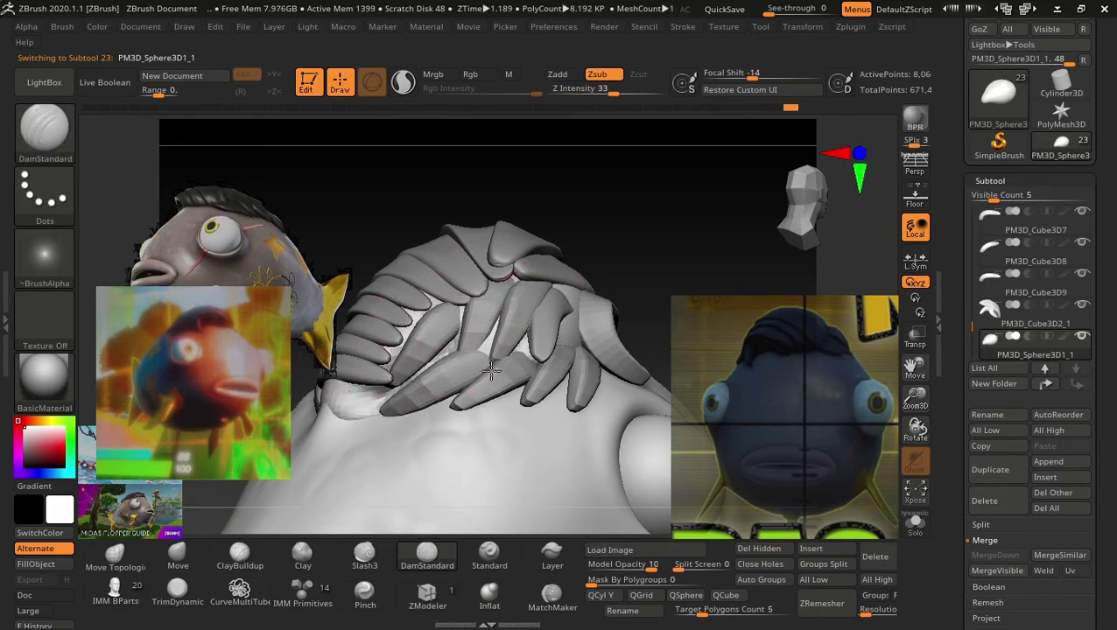
drag(677, 220, 626, 254)
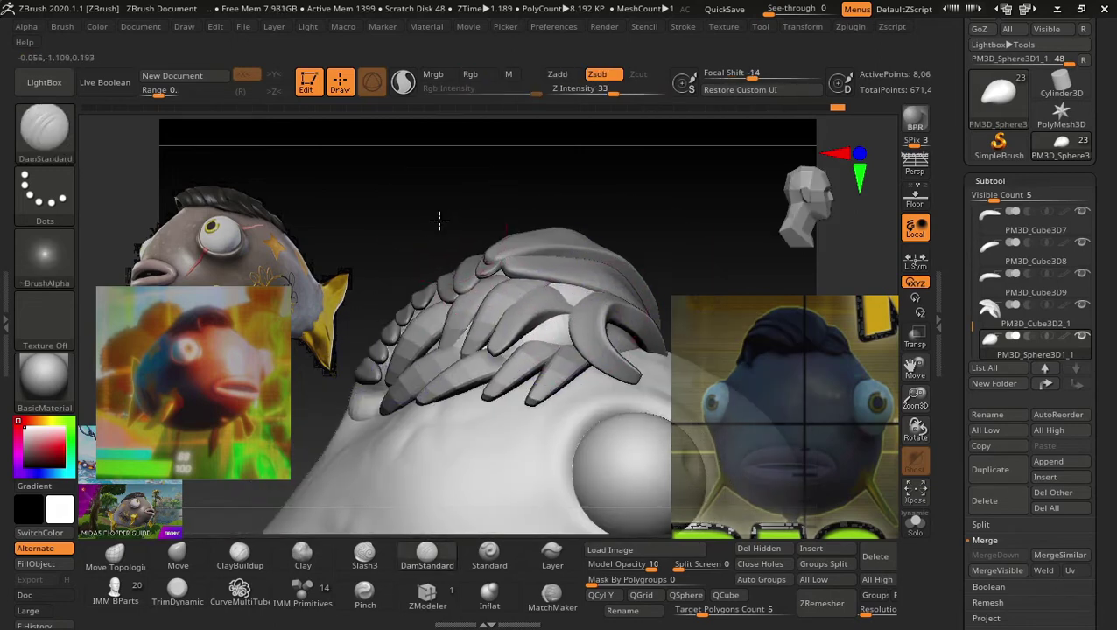
mouse_move(438, 220)
mouse_down()
mouse_move(598, 237)
mouse_move(544, 274)
mouse_move(584, 286)
mouse_move(551, 339)
mouse_move(633, 304)
mouse_move(726, 219)
mouse_move(748, 224)
mouse_move(614, 237)
mouse_move(674, 280)
mouse_up()
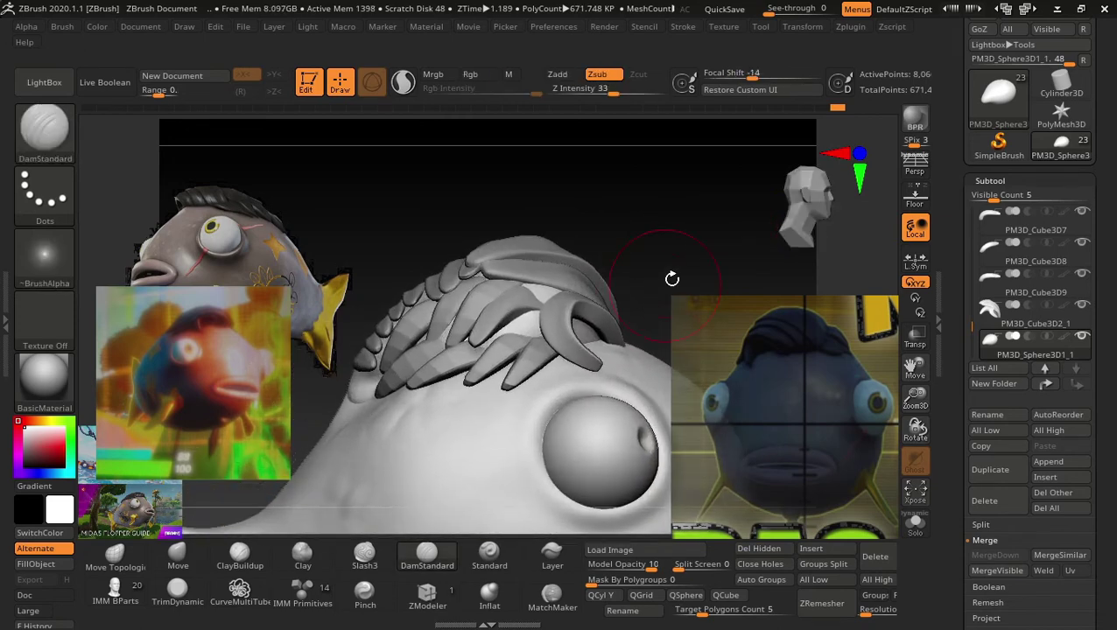
Select PM3D_Cube3D2_9, subdivide it once, and ZRemesh it at Target Polygons Count 30.
alt+click(553, 364)
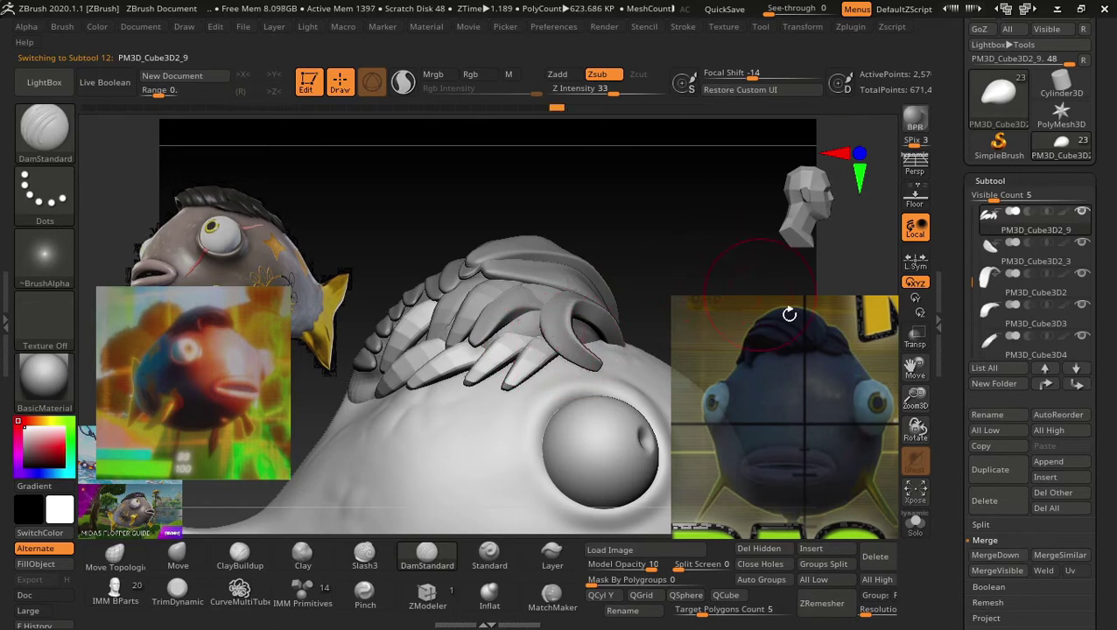
scroll(1078, 381, down, 5)
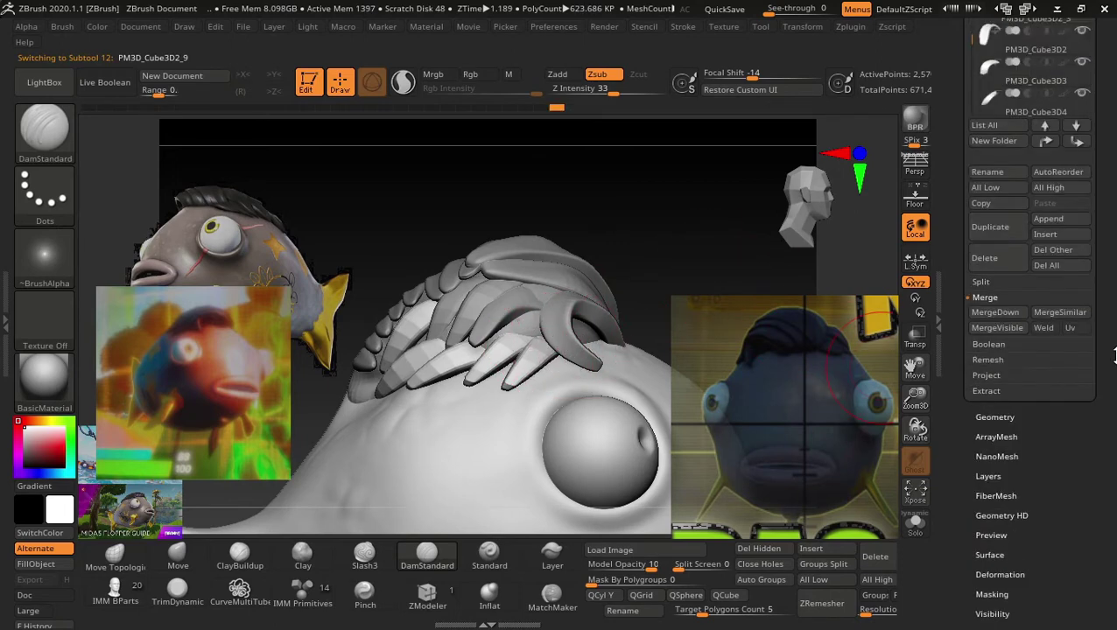
click(994, 415)
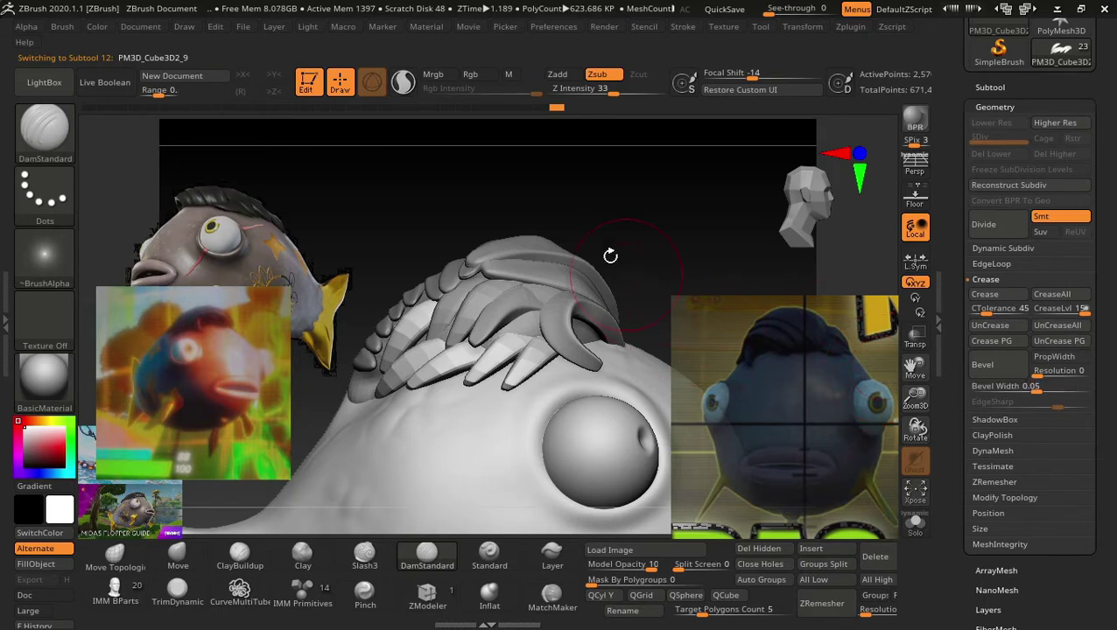
key(ctrl+d)
text(30)
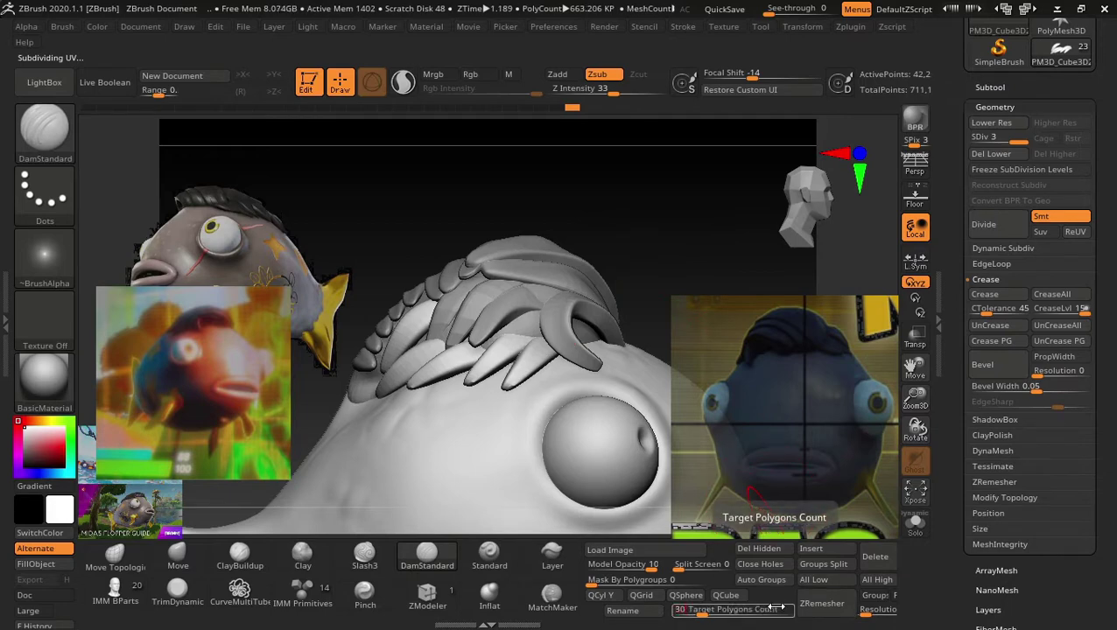
click(825, 603)
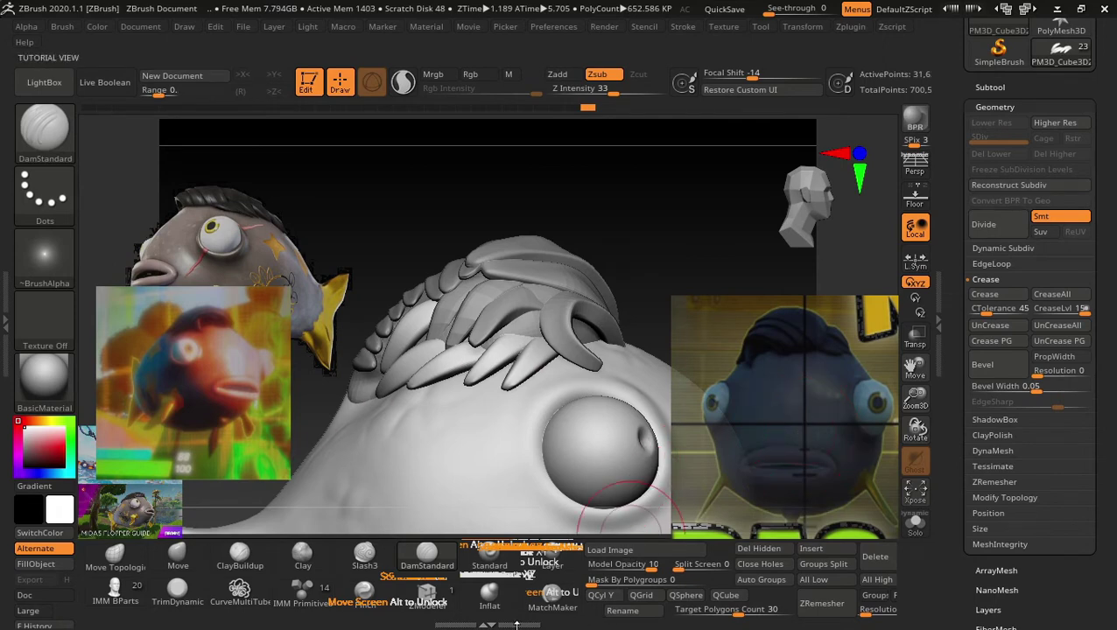
drag(517, 625, 517, 592)
drag(508, 505, 508, 538)
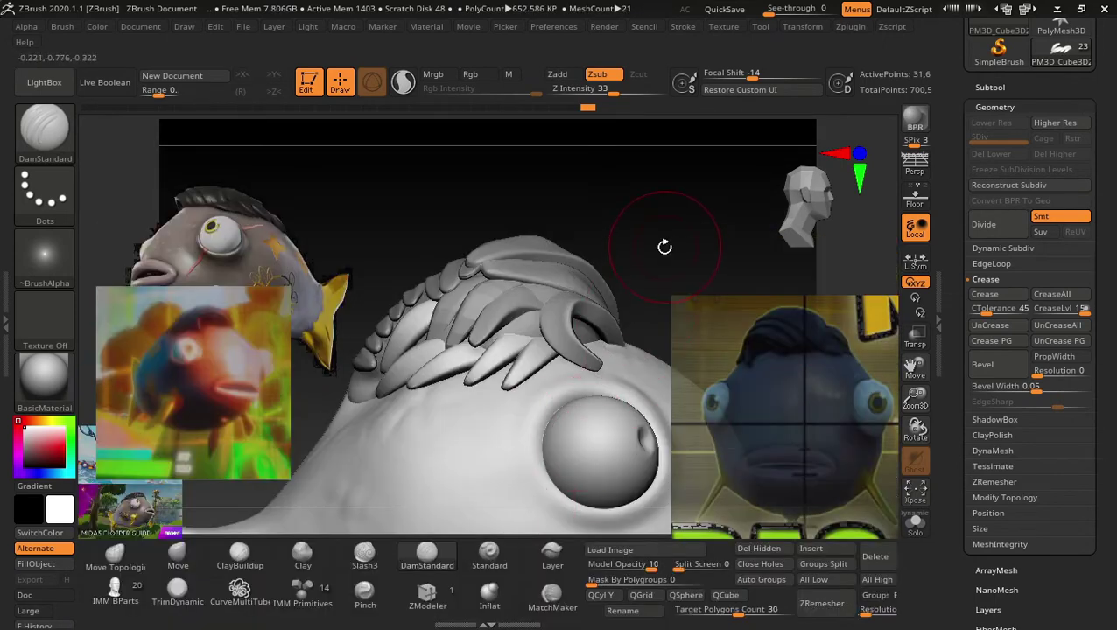
mouse_move(668, 246)
mouse_down()
mouse_move(667, 112)
mouse_move(641, 192)
mouse_move(706, 206)
mouse_move(624, 273)
mouse_move(700, 268)
mouse_move(668, 280)
mouse_move(705, 267)
mouse_move(677, 279)
mouse_move(708, 286)
mouse_move(585, 356)
mouse_up()
Activate PM3D_Sphere3D1_1 and work it with the Smooth and Move Topological brushes.
alt+click(573, 329)
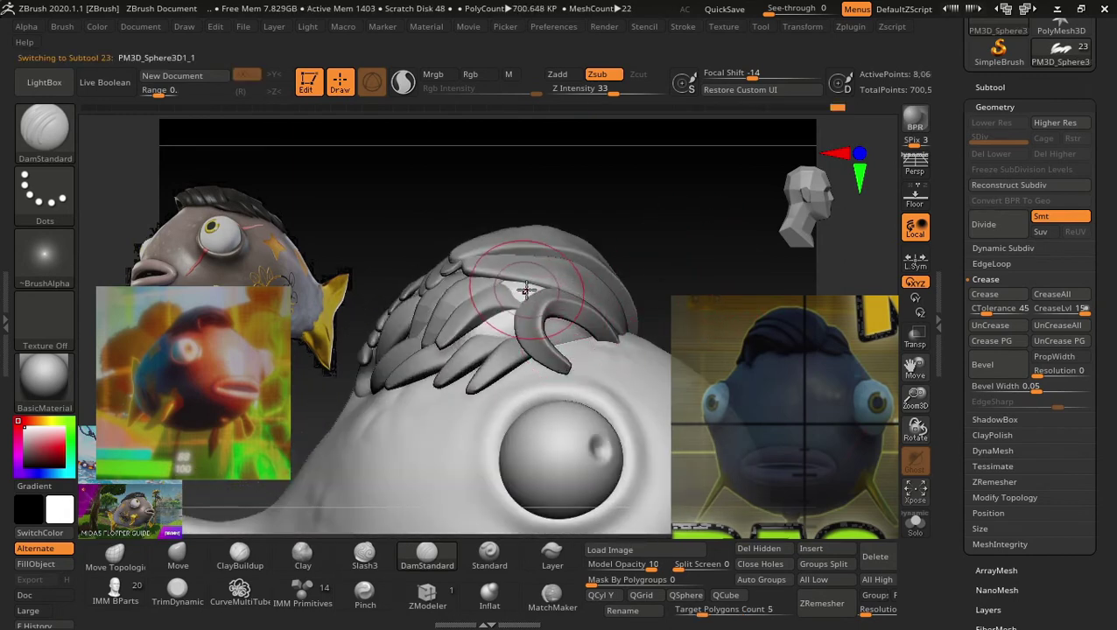
key(shift)
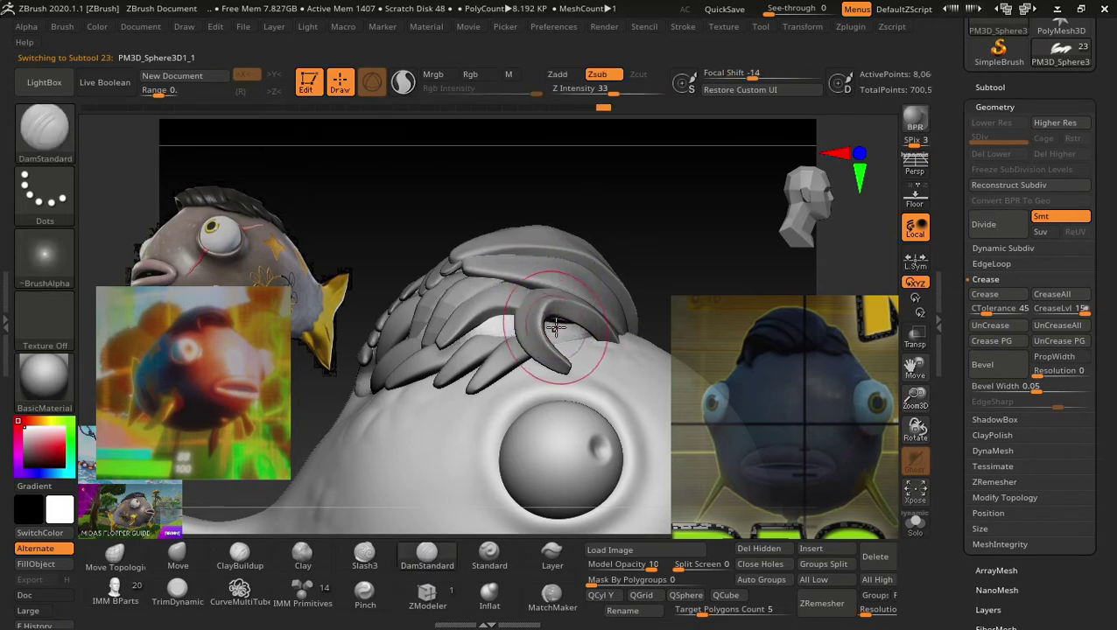
mouse_move(629, 249)
mouse_down()
mouse_move(678, 232)
mouse_move(665, 241)
mouse_move(685, 265)
mouse_move(668, 304)
mouse_up()
click(114, 555)
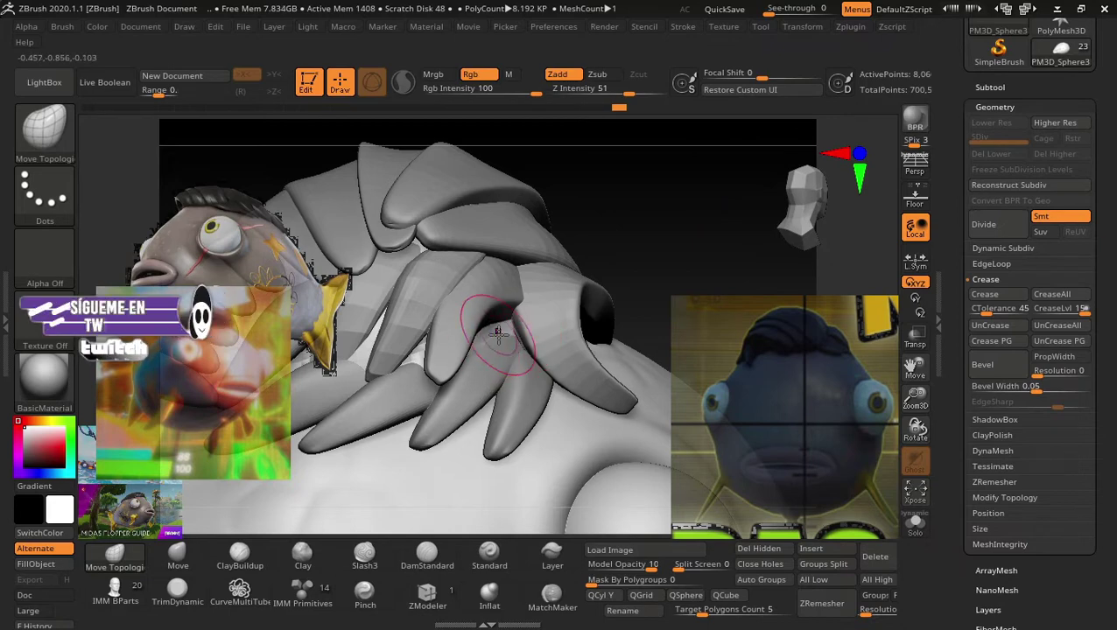
key(shift)
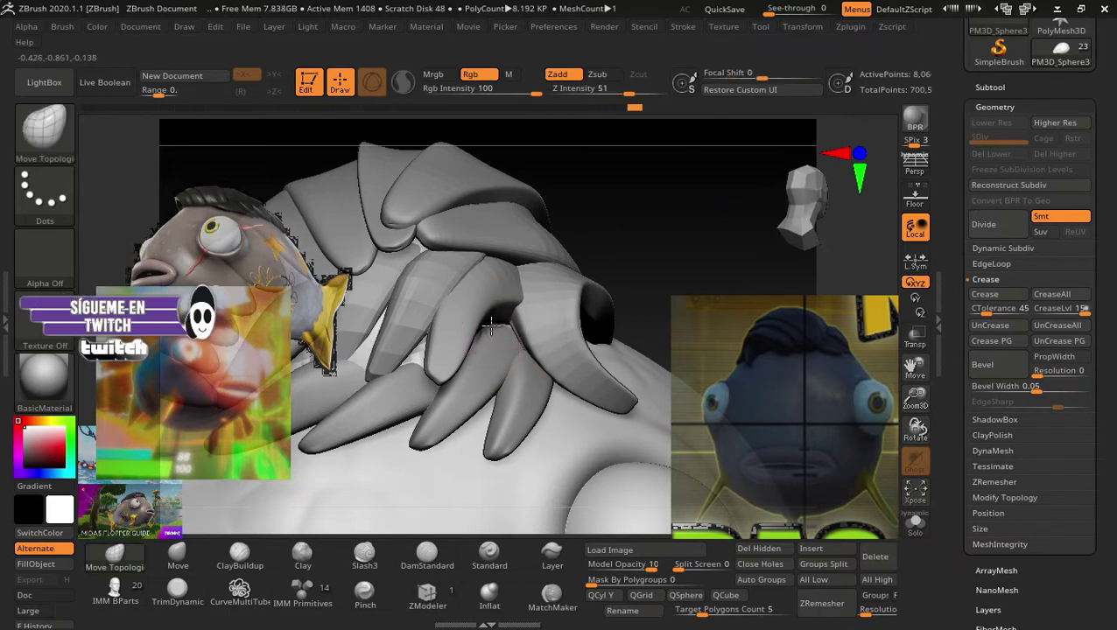
mouse_move(640, 227)
mouse_down()
mouse_move(576, 256)
mouse_move(602, 234)
mouse_move(583, 406)
mouse_move(570, 282)
mouse_move(618, 332)
mouse_move(625, 290)
mouse_move(594, 280)
mouse_move(641, 324)
mouse_up()
Step through PM3D_Cube3D3 and PM3D_Cube3D2_8, then select PM3D_Cube3D2_9 with ClipCurve.
alt+click(433, 362)
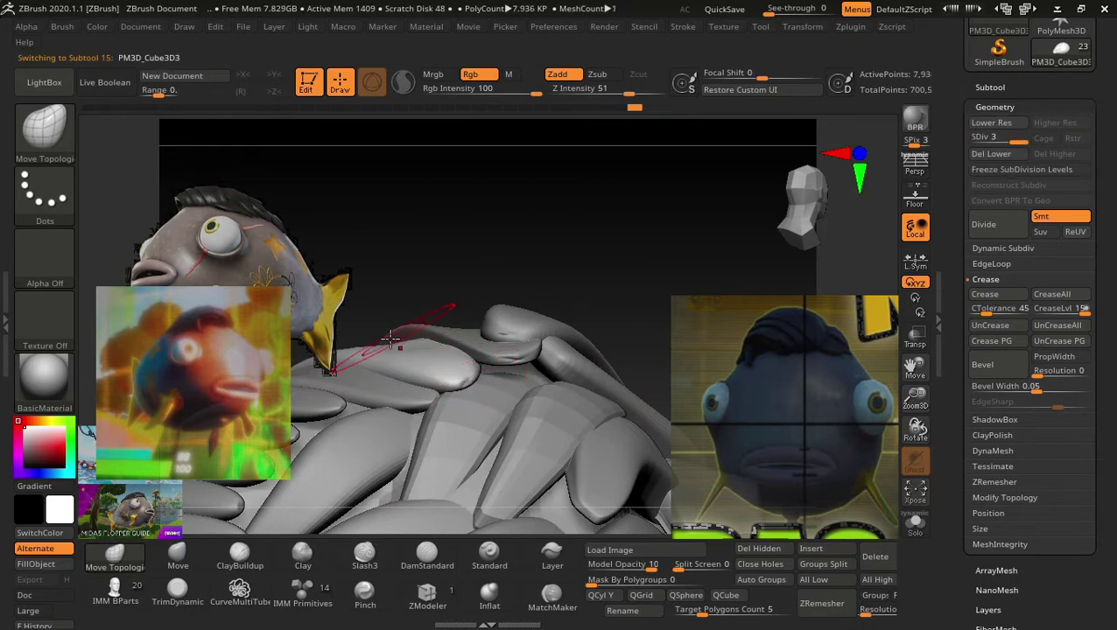
alt+click(477, 429)
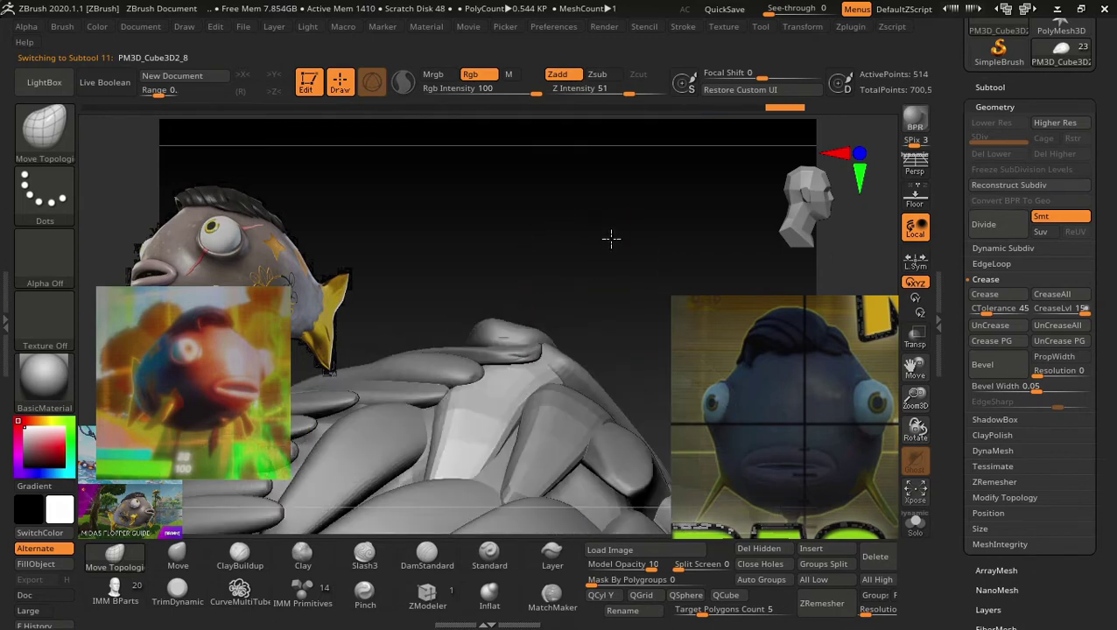
mouse_move(611, 239)
mouse_down()
mouse_move(596, 267)
mouse_move(591, 164)
mouse_move(643, 252)
mouse_move(580, 286)
mouse_move(620, 279)
mouse_move(666, 319)
mouse_move(606, 250)
mouse_move(628, 277)
mouse_move(624, 217)
mouse_up()
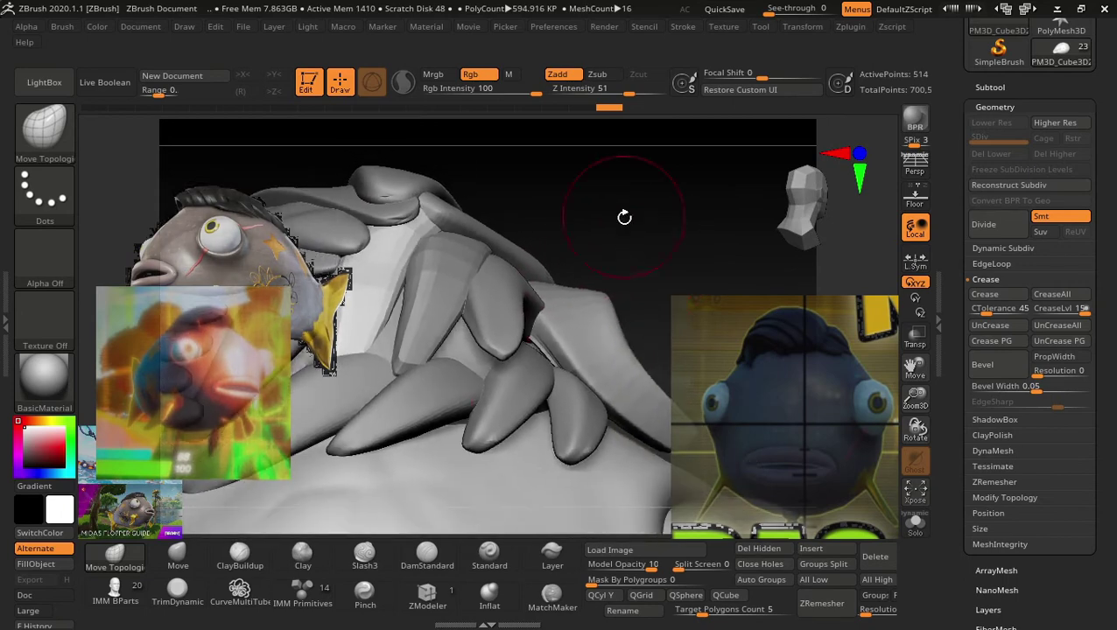
alt+click(448, 383)
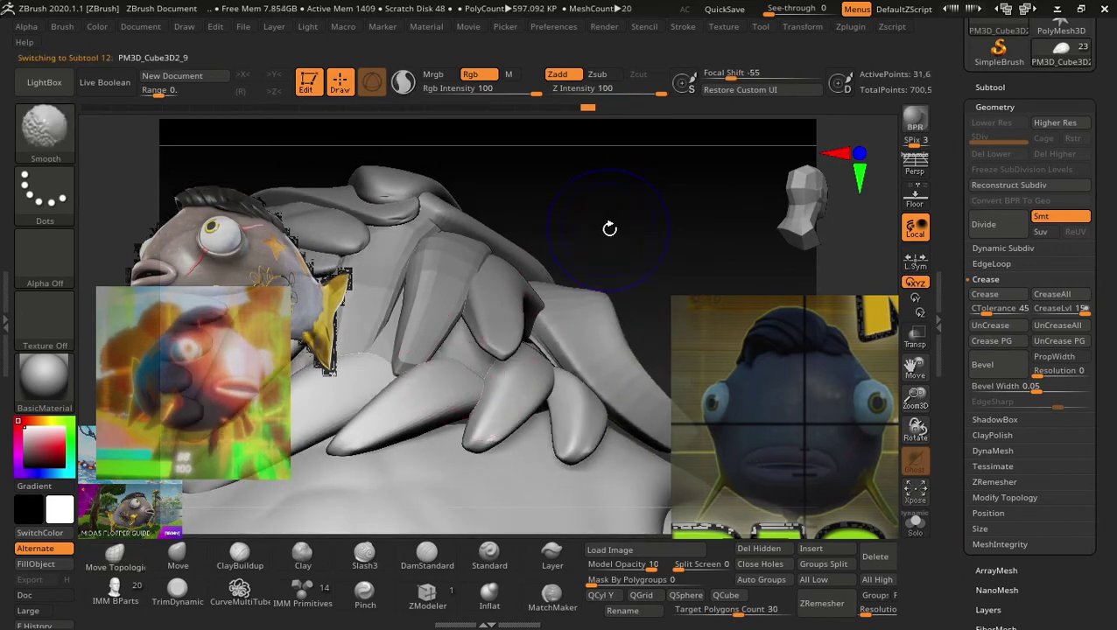
key(ctrl+shift)
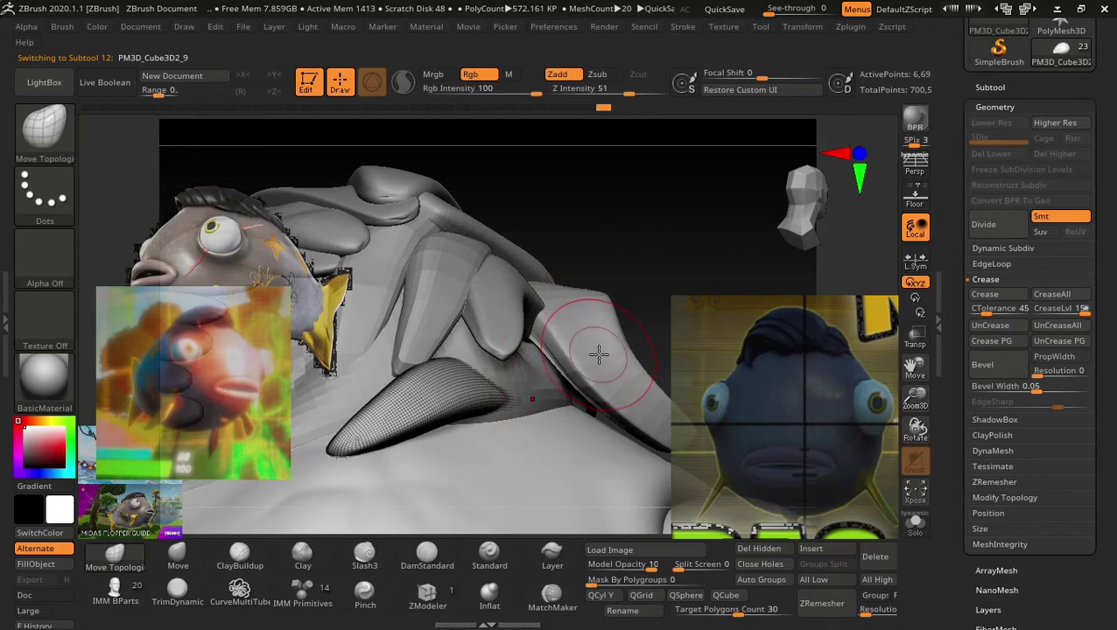
Try positioning the gizmo on the hidden fin, undo the attempts, and unhide all fin pieces.
key(w)
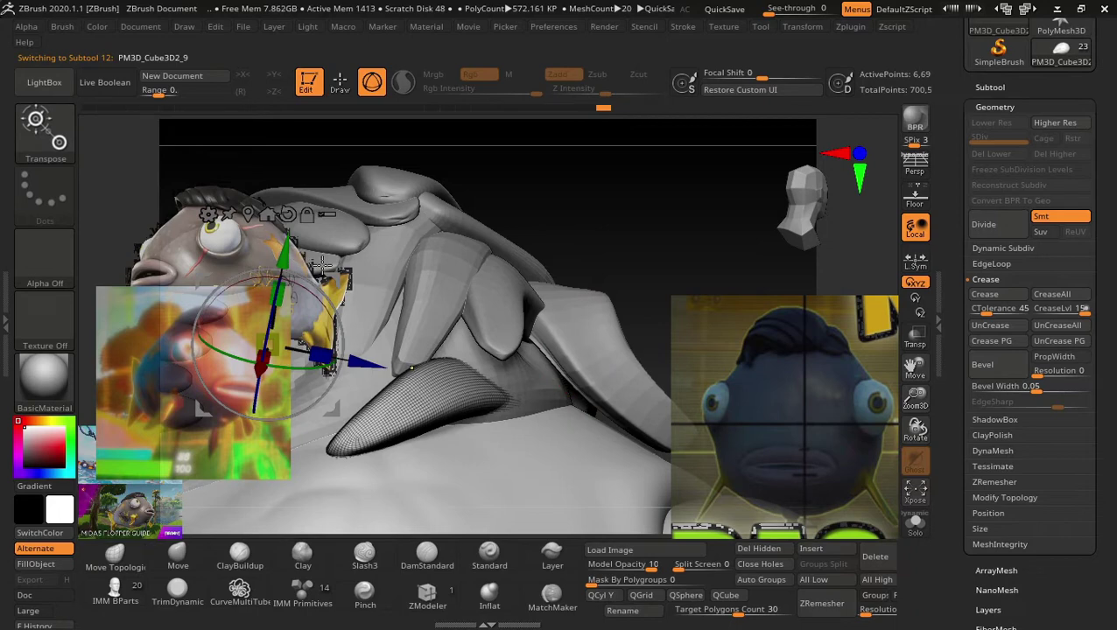
drag(323, 266, 443, 268)
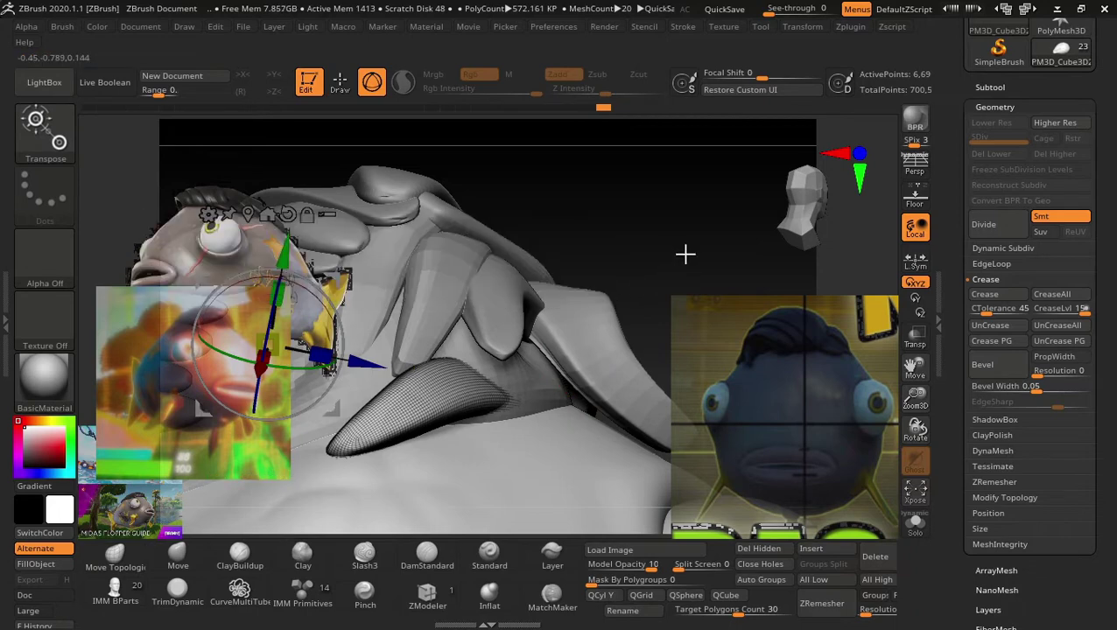
click(595, 456)
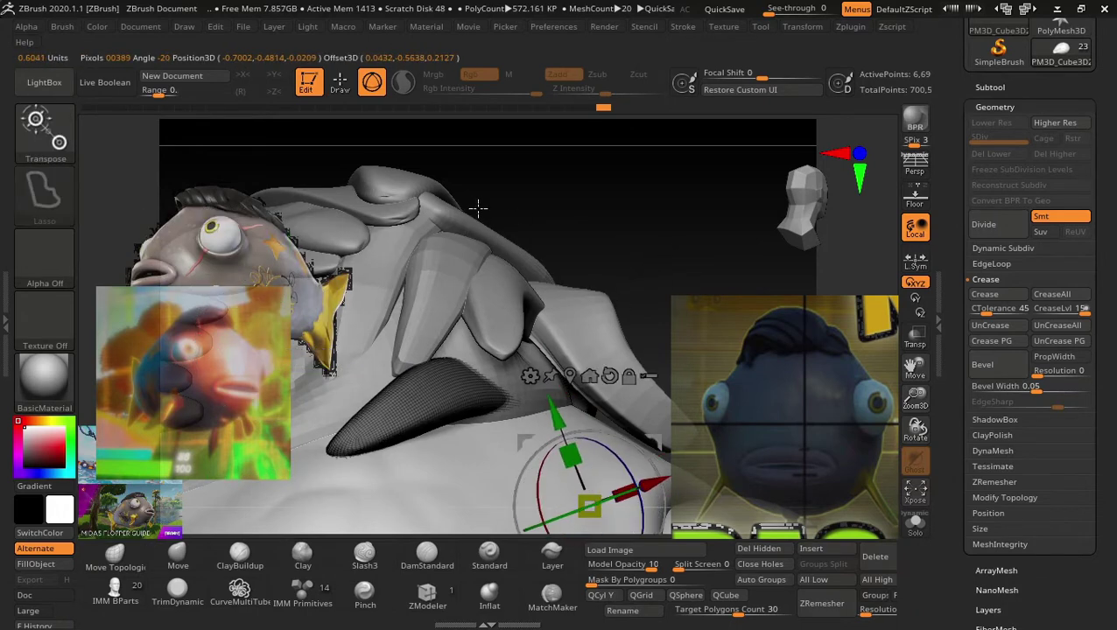
key(ctrl+z)
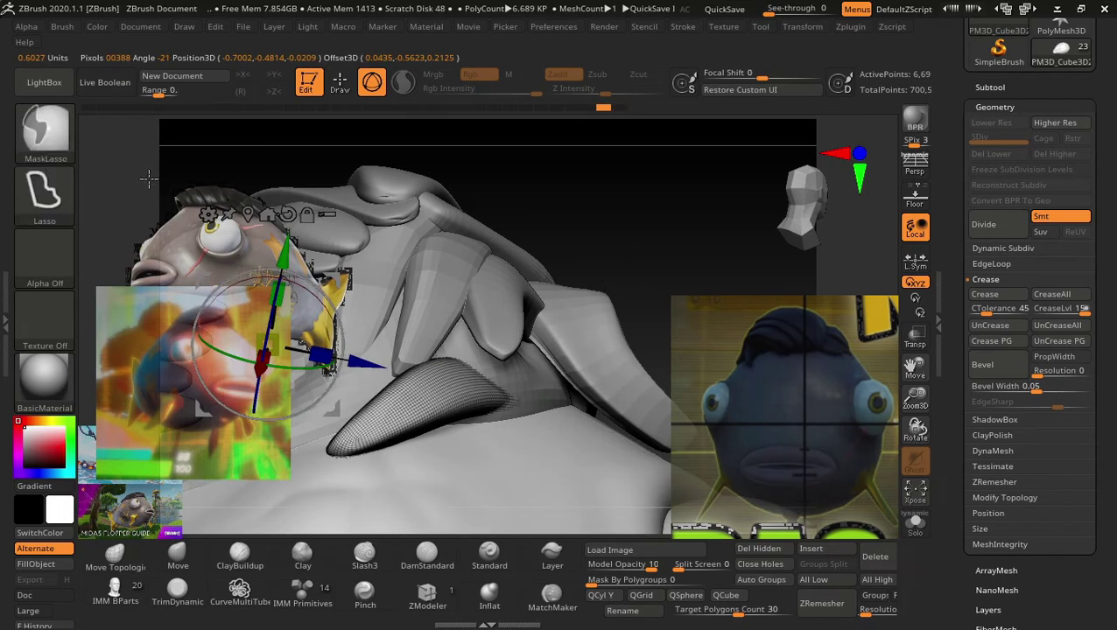
click(528, 498)
key(ctrl+z)
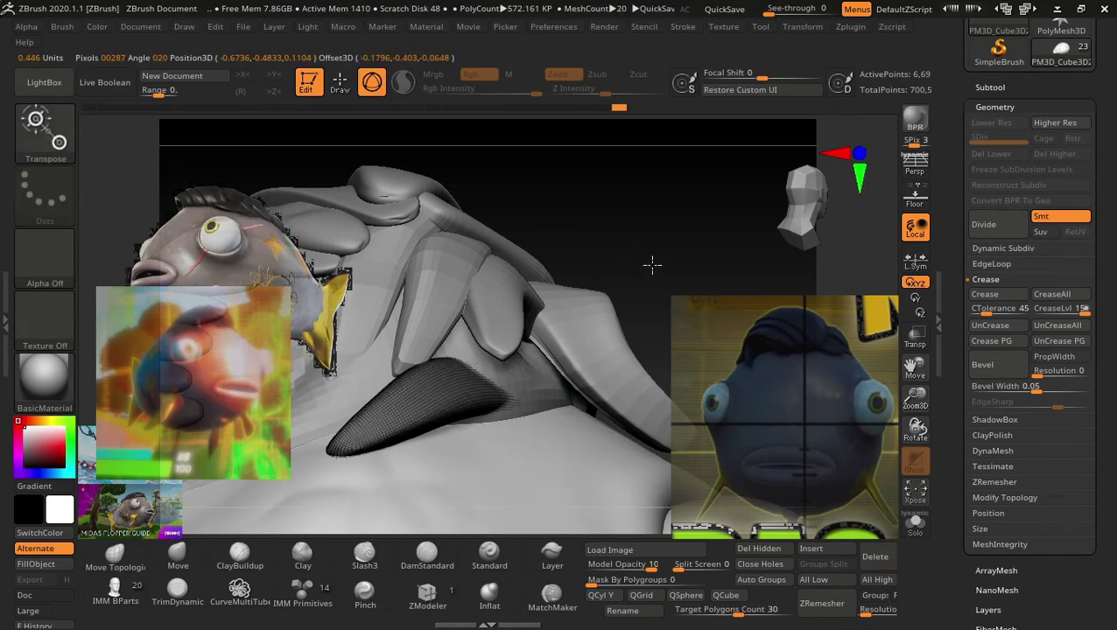
ctrl+drag(649, 194, 661, 235)
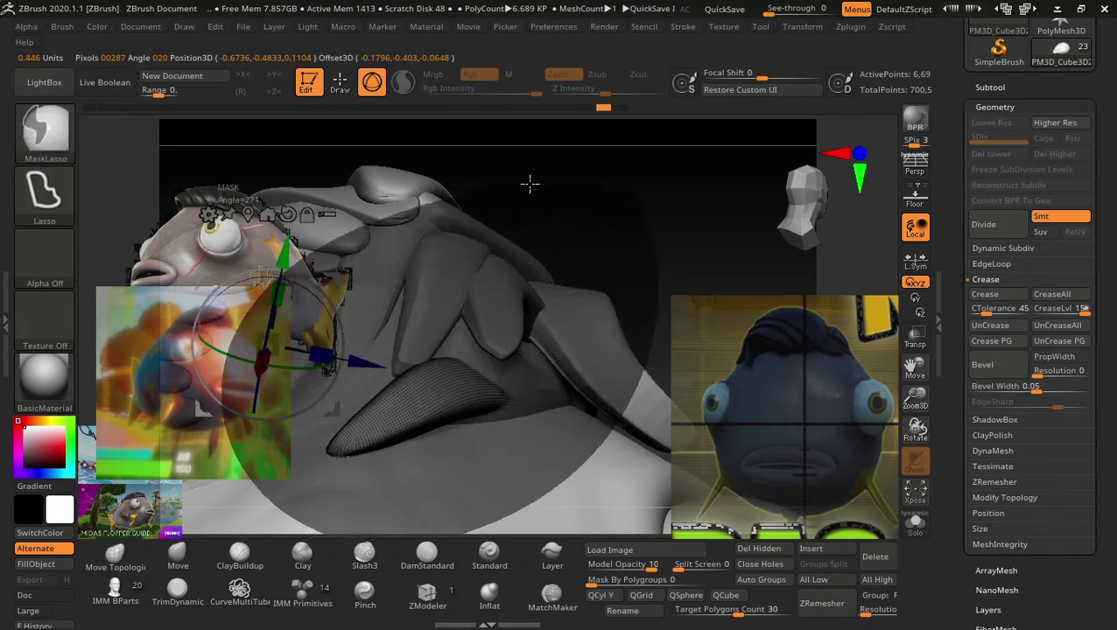
ctrl+shift+click(646, 224)
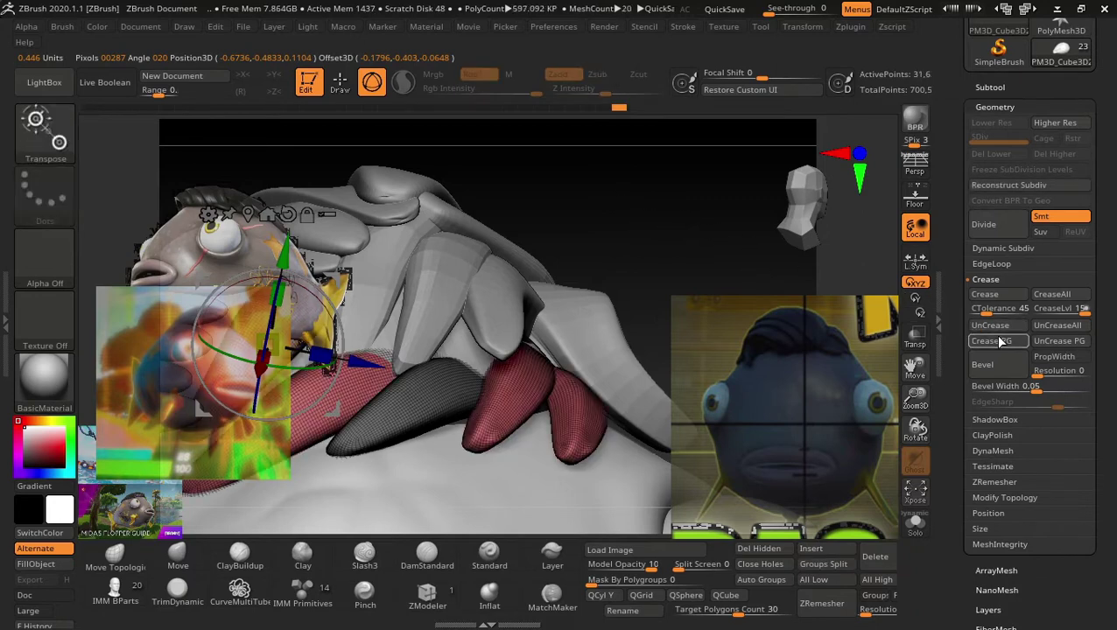
Move the white fin up, then rotate the lower grey fin and slide it down-left along its axis.
drag(723, 232, 717, 251)
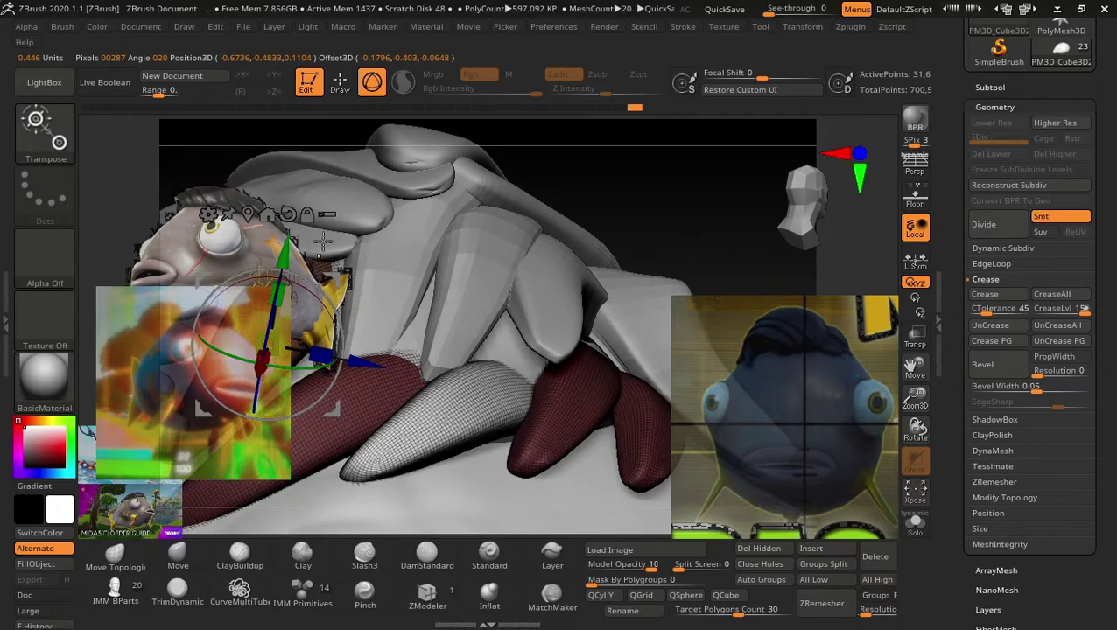
mouse_move(323, 242)
mouse_down()
mouse_move(320, 312)
mouse_move(341, 297)
mouse_up()
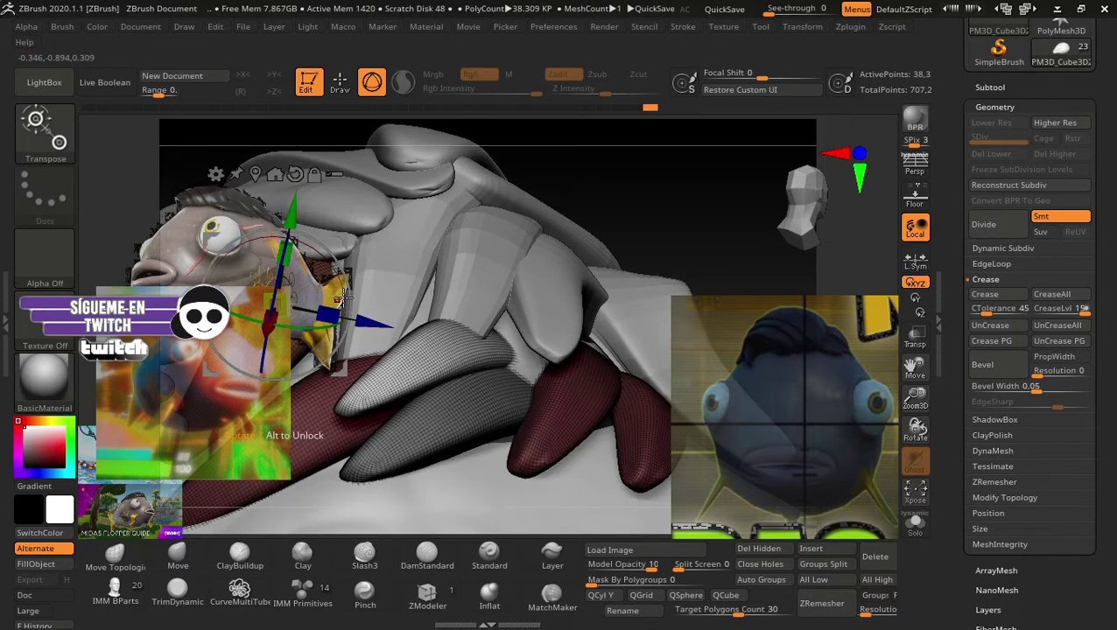
key(ctrl+z)
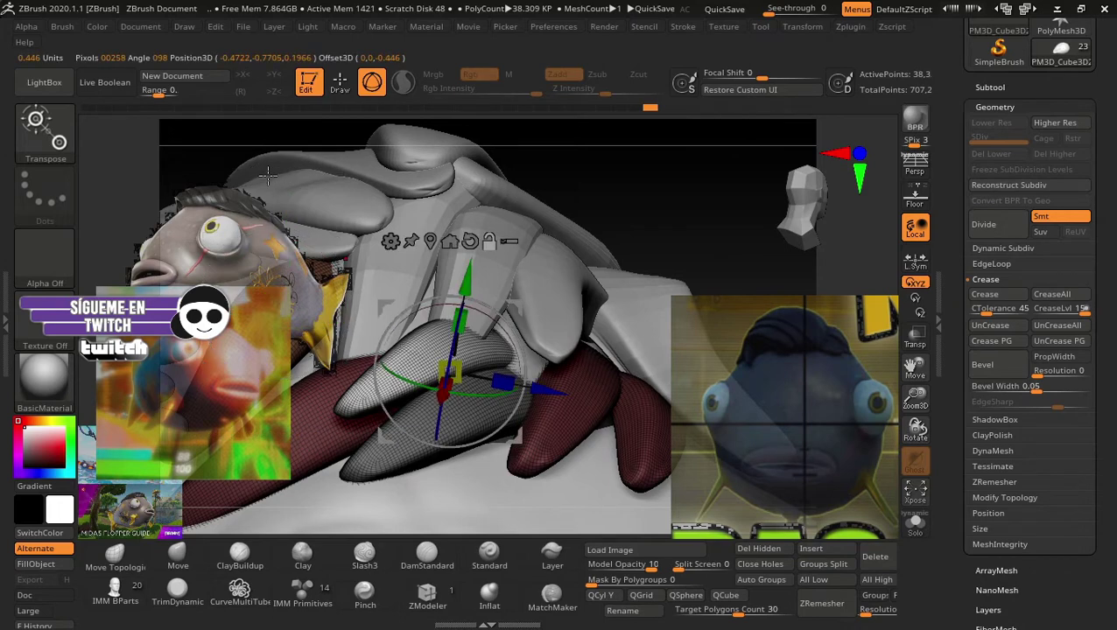
mouse_move(481, 391)
mouse_down()
mouse_move(474, 396)
mouse_move(481, 326)
mouse_move(448, 353)
mouse_move(497, 349)
mouse_move(477, 377)
mouse_up()
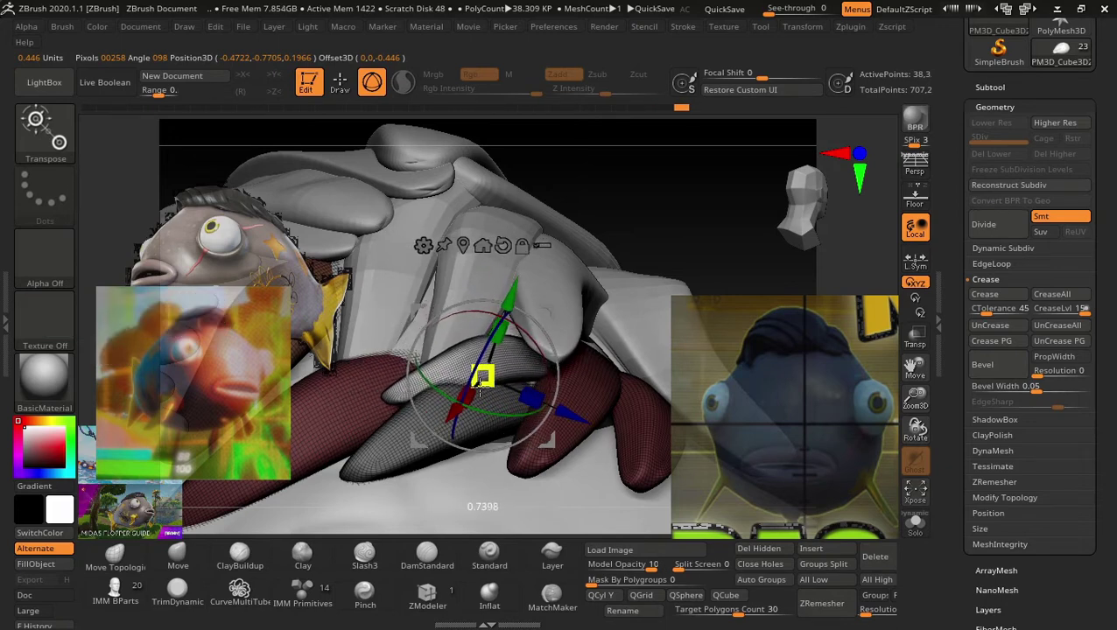
mouse_move(689, 208)
mouse_down()
mouse_move(606, 294)
mouse_move(566, 308)
mouse_move(532, 348)
mouse_up()
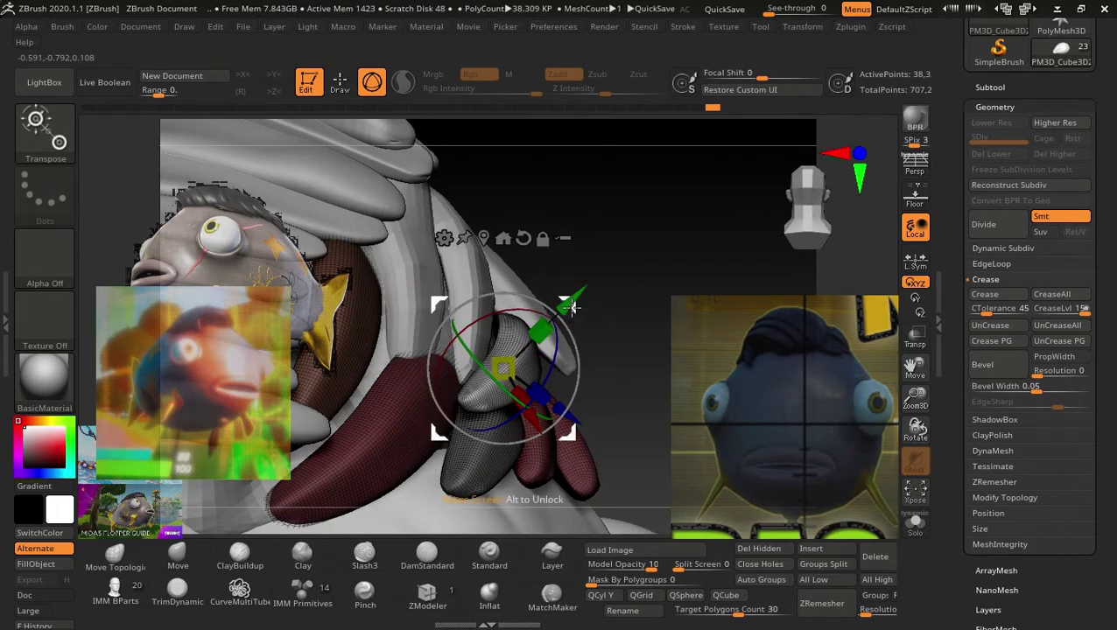
drag(569, 307, 545, 317)
Shrink the grey fin, shift it up-right and twist it into place, then return to sculpting.
drag(647, 267, 604, 289)
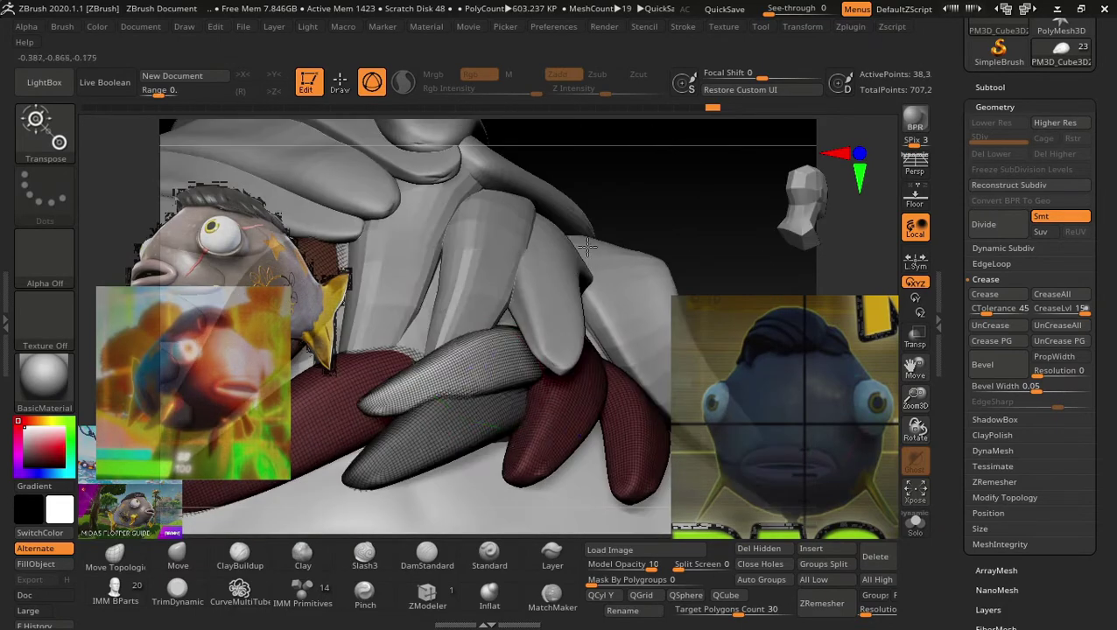
drag(543, 313, 575, 323)
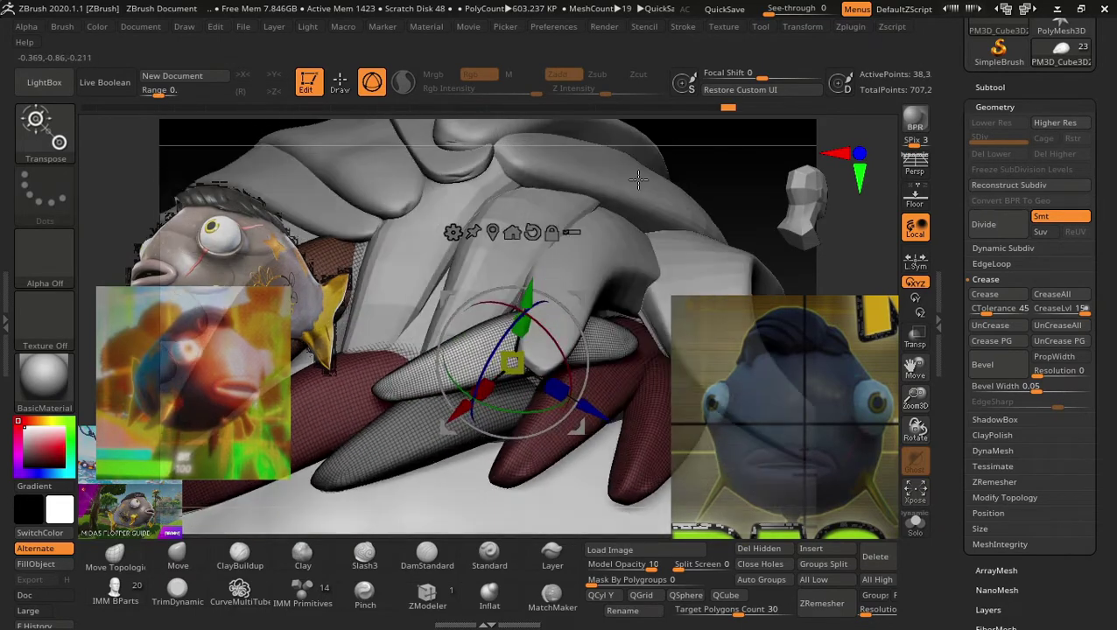
mouse_move(512, 360)
mouse_down()
mouse_move(530, 344)
mouse_move(528, 370)
mouse_up()
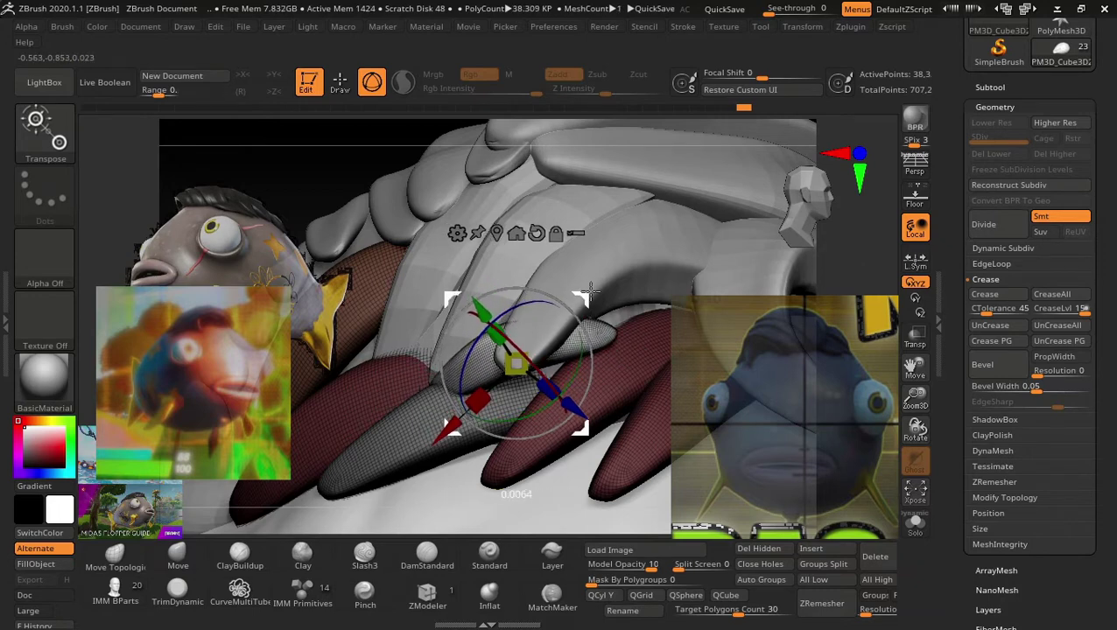
drag(587, 296, 633, 267)
drag(597, 343, 625, 355)
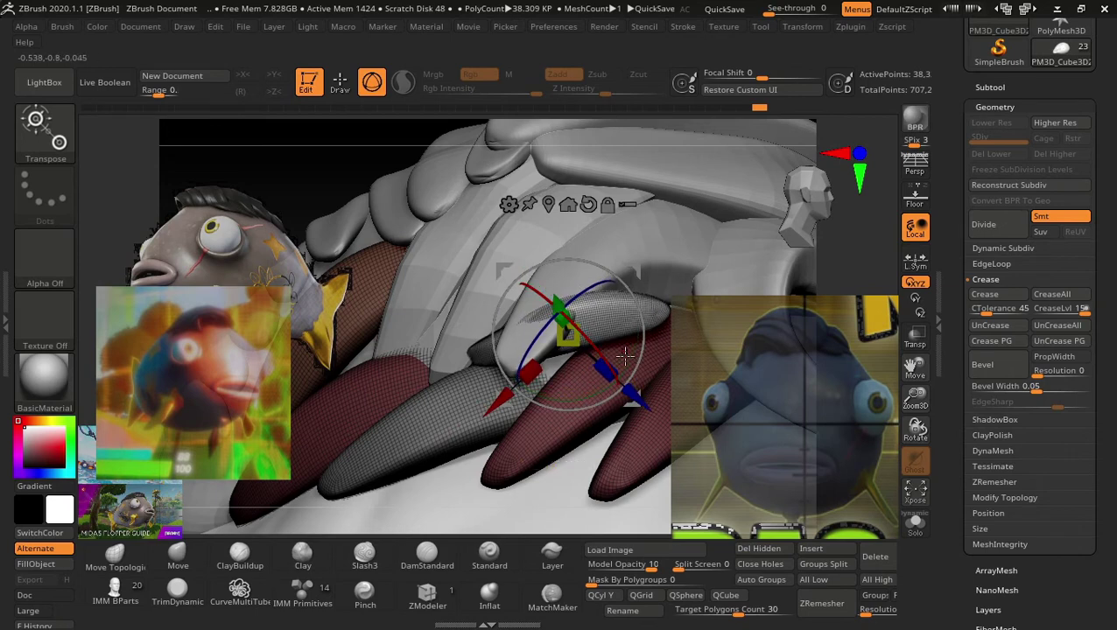
drag(582, 399, 590, 317)
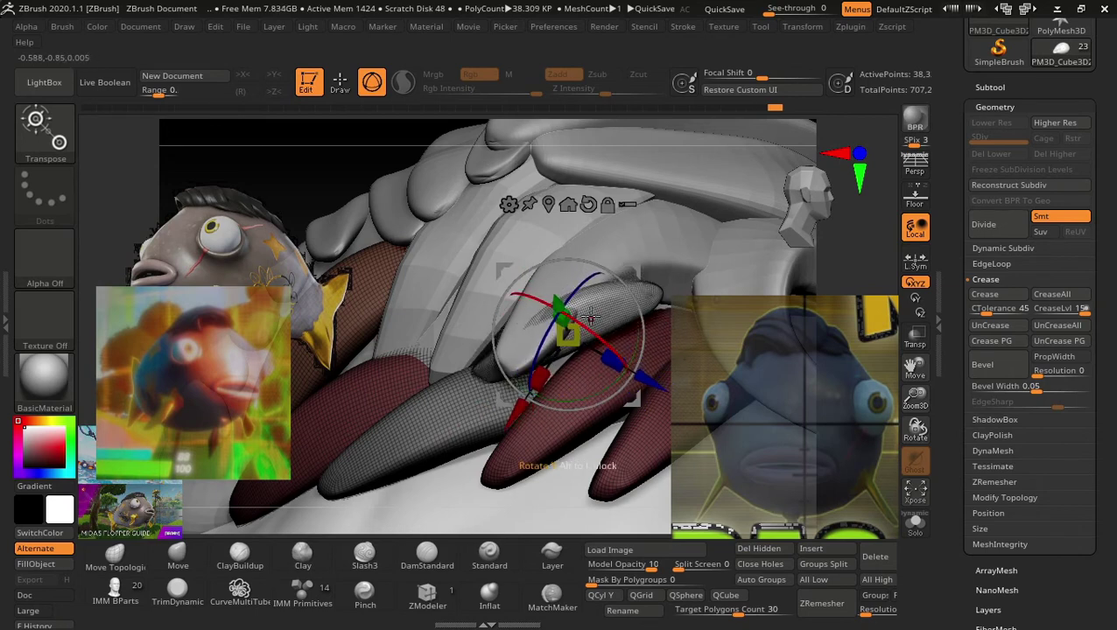
drag(585, 278, 586, 298)
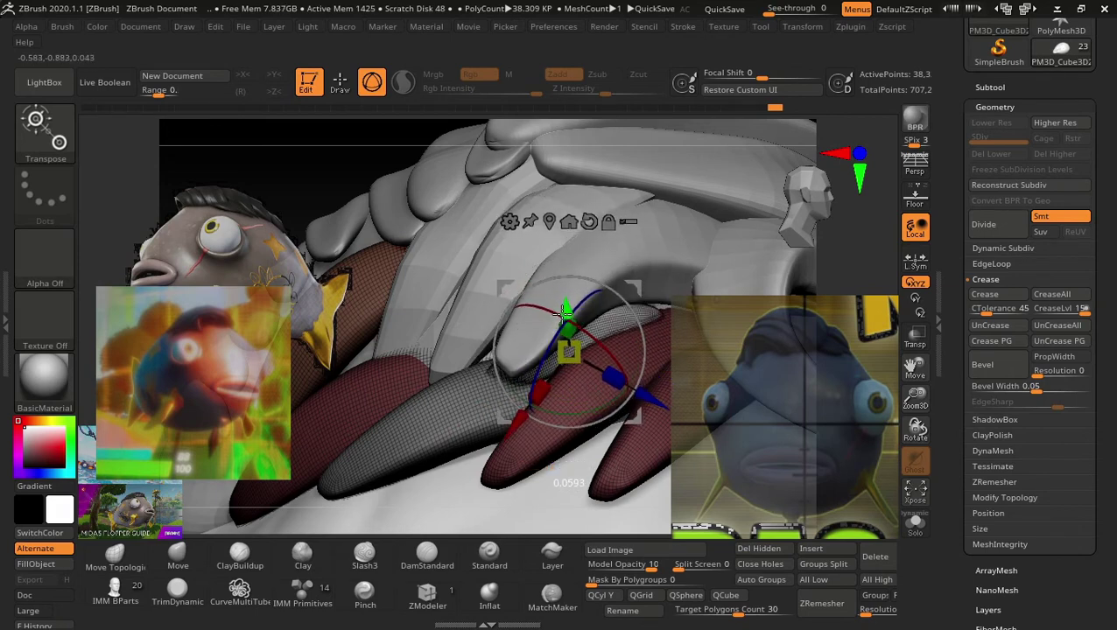
middle_drag(455, 223, 501, 191)
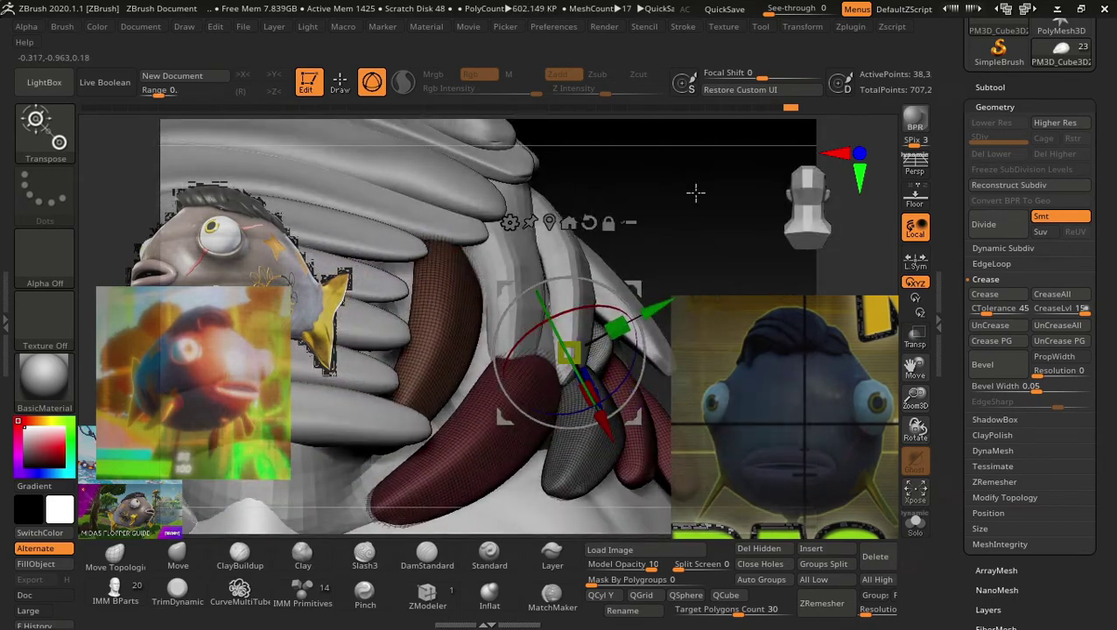
key(q)
middle_drag(705, 195, 674, 238)
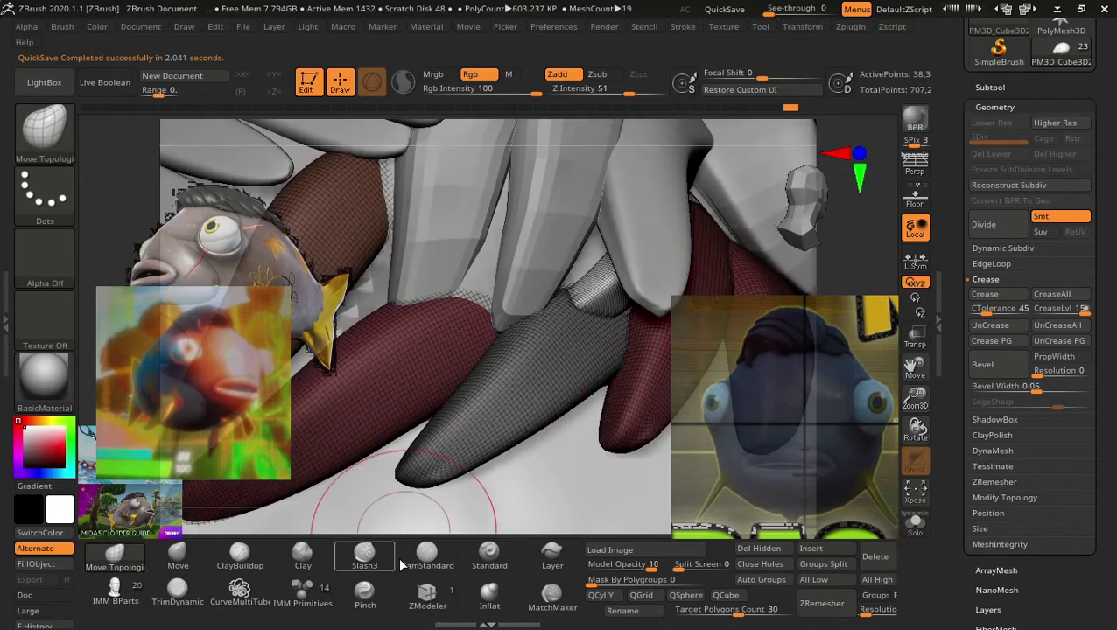
Inflate the grey mesh between the underside plates.
click(482, 599)
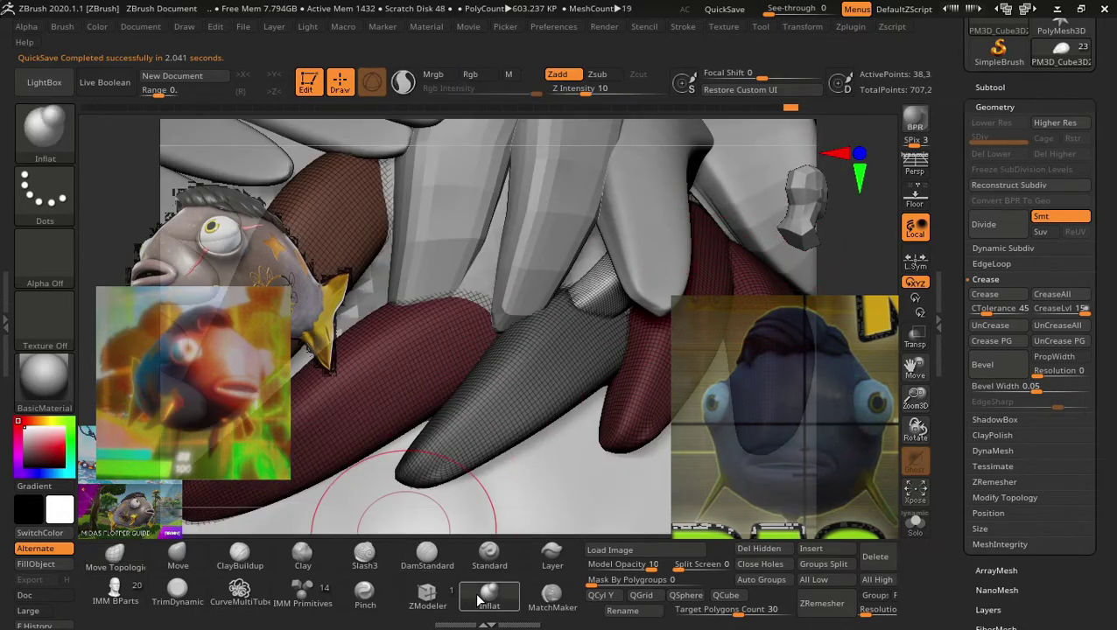
drag(586, 271, 595, 248)
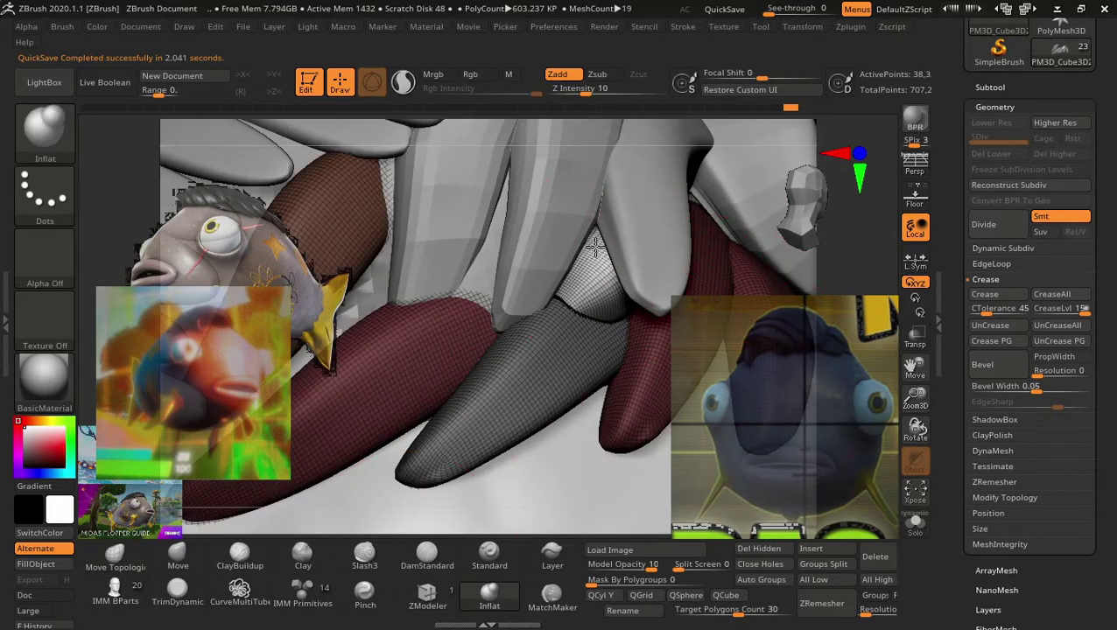
key(f)
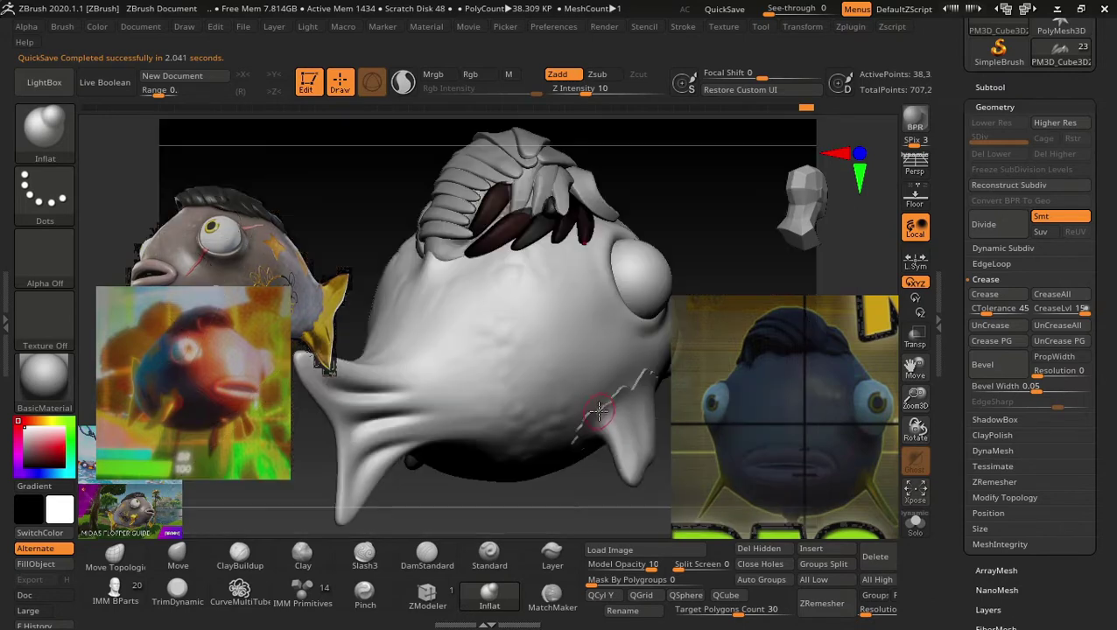
mouse_move(722, 229)
mouse_down()
mouse_move(594, 341)
mouse_move(648, 274)
mouse_move(635, 451)
mouse_move(670, 275)
mouse_move(620, 222)
mouse_move(710, 213)
mouse_move(668, 263)
mouse_up()
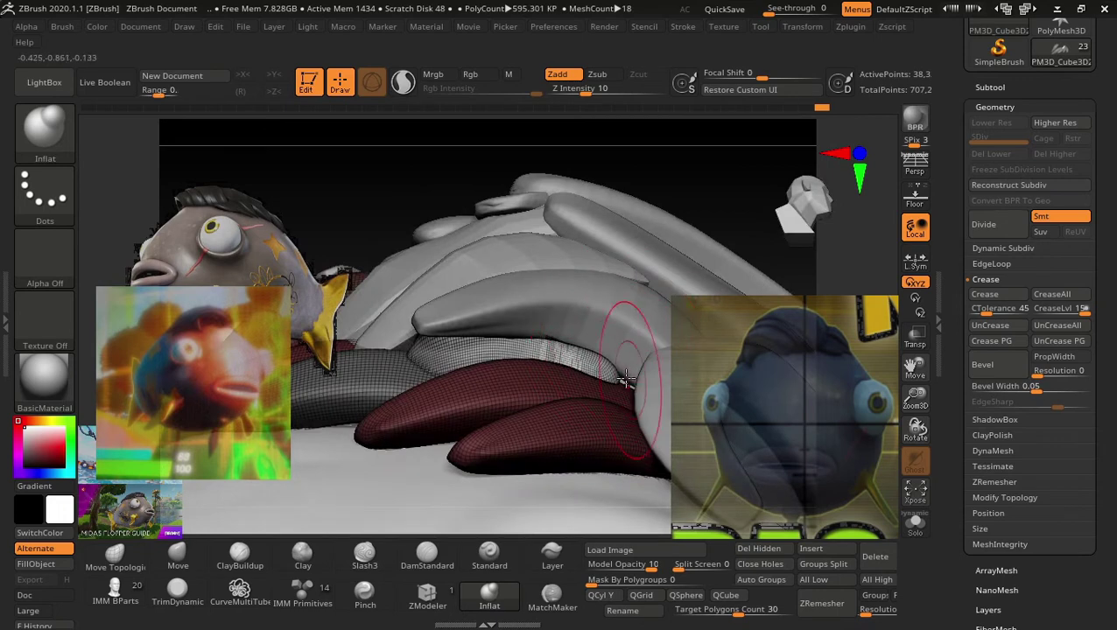
Smooth the body near the plates, undo two bad strokes, and select plate PM3D_Cube3D2_1.
click(115, 556)
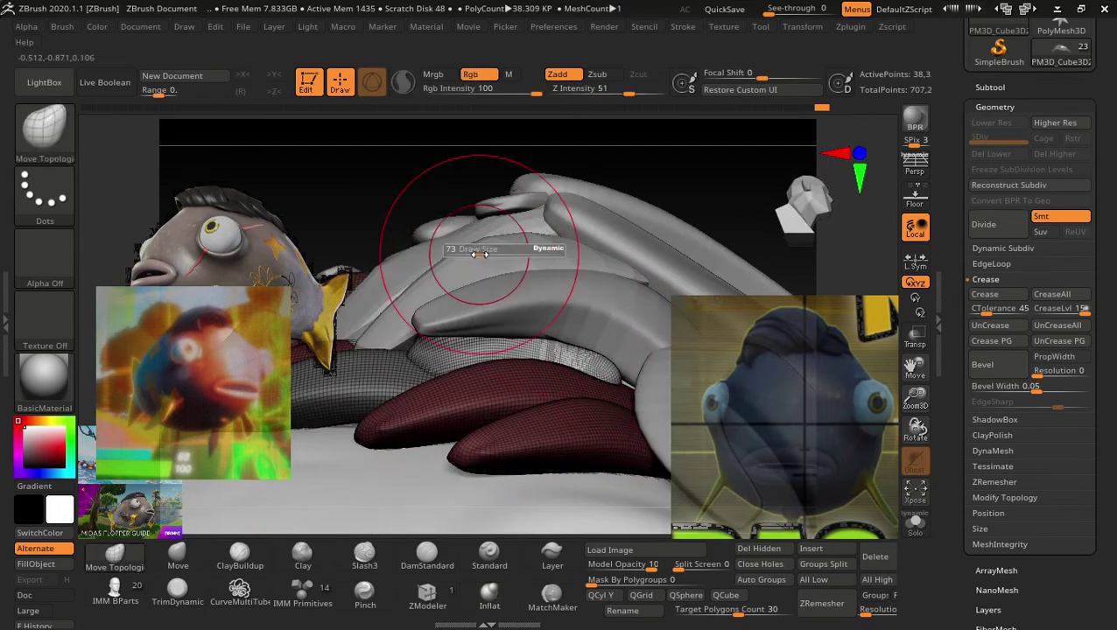
key(shift)
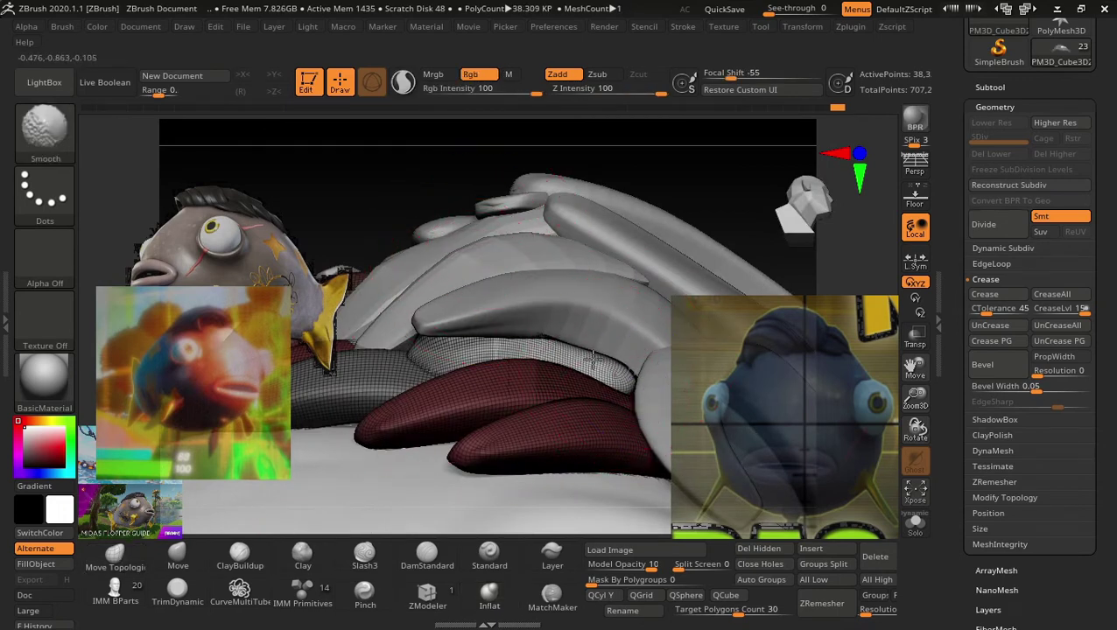
shift+drag(616, 365, 604, 368)
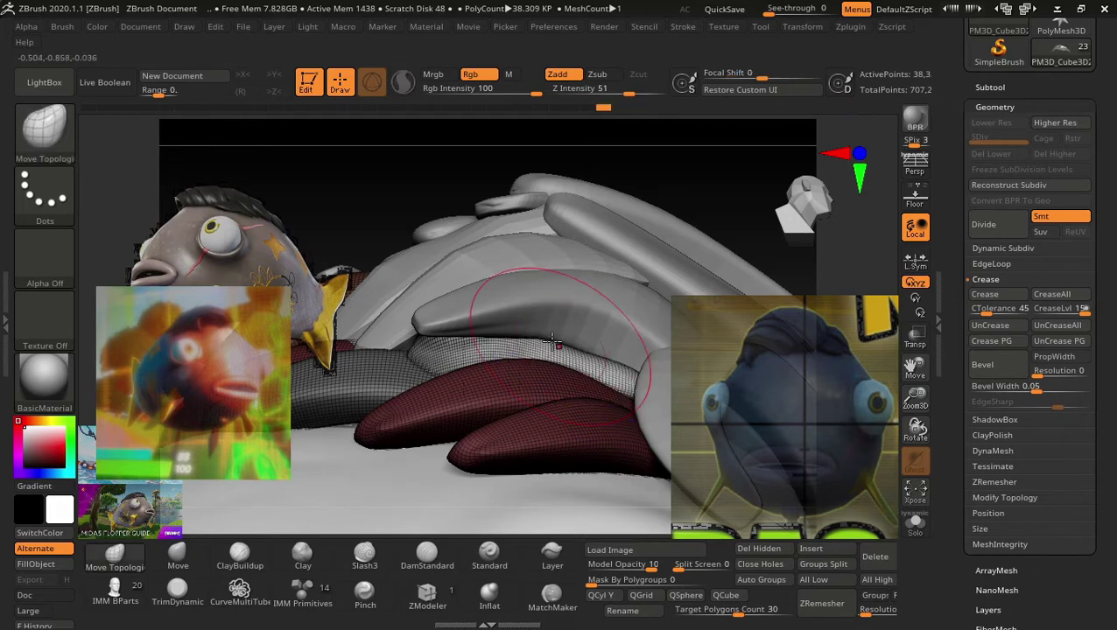
key(ctrl+z)
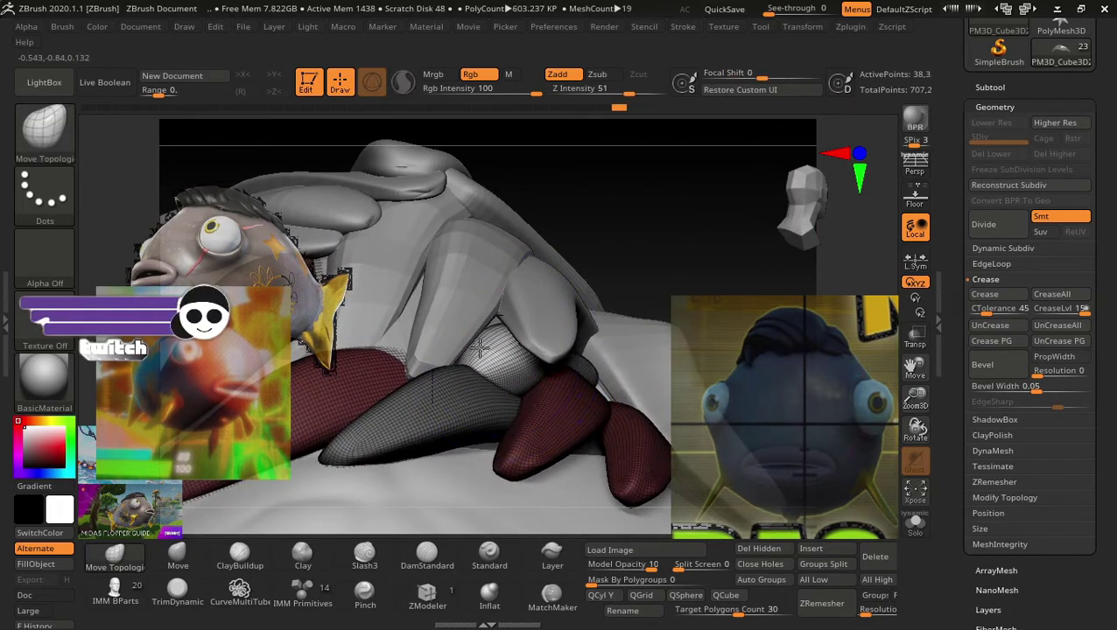
mouse_move(469, 363)
shift+mouse_down()
mouse_move(483, 344)
mouse_move(473, 365)
shift+mouse_up()
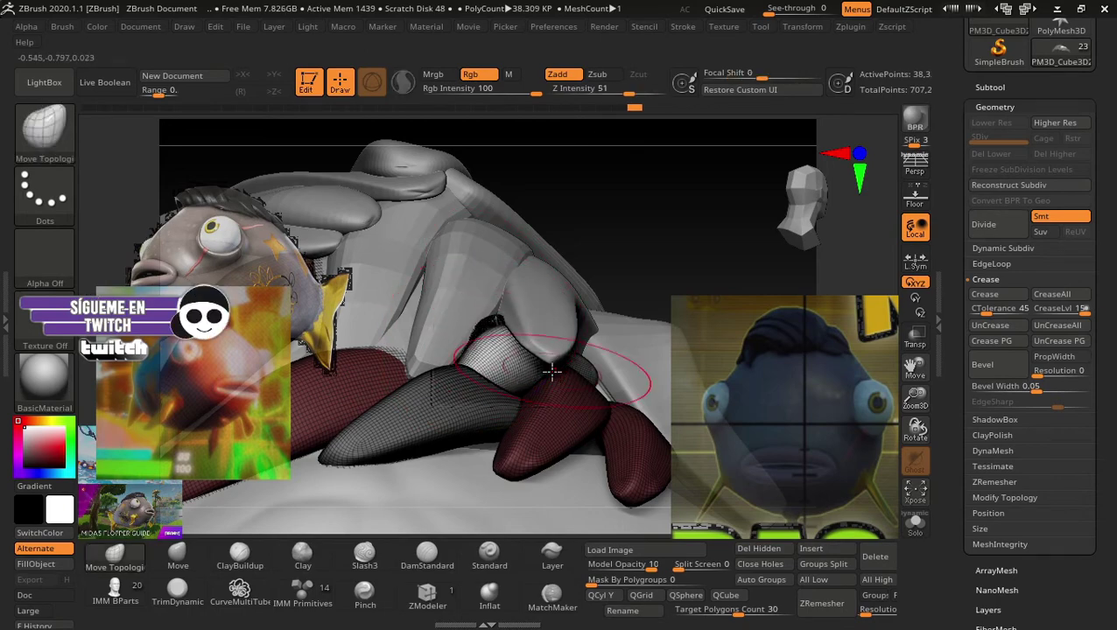
key(ctrl+z)
mouse_move(702, 208)
mouse_down()
mouse_move(668, 219)
mouse_move(601, 179)
mouse_up()
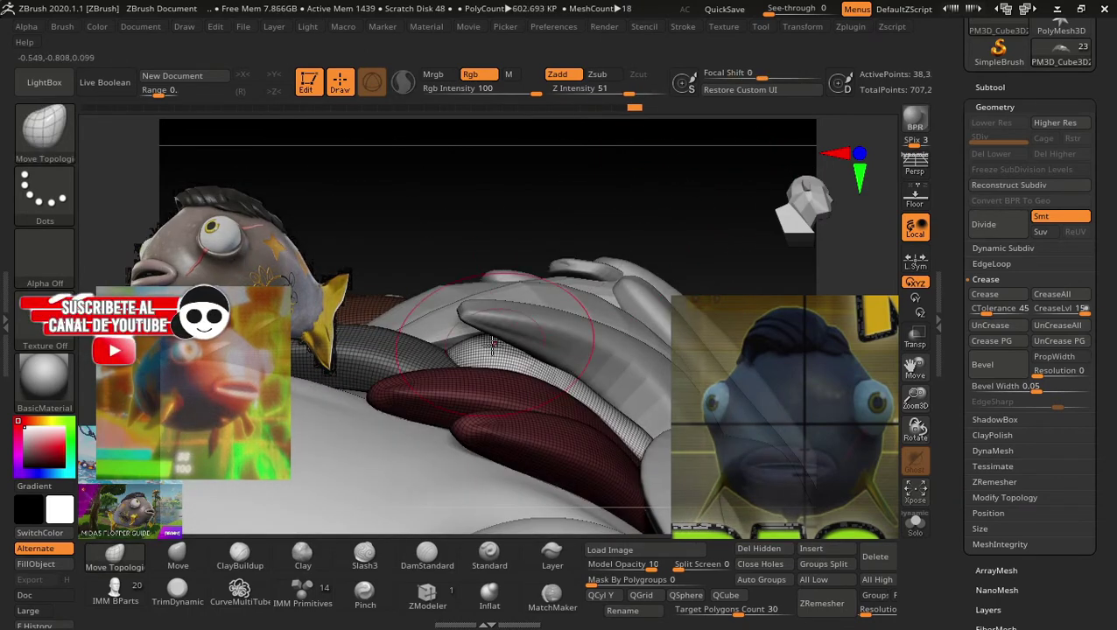
alt+click(472, 312)
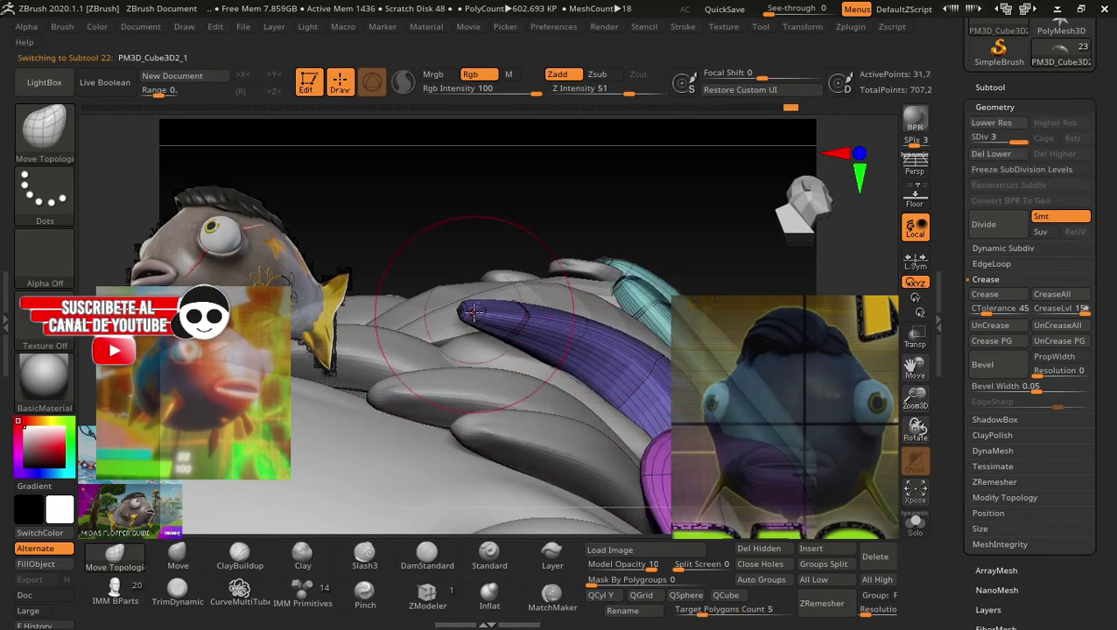
Smooth the purple head plate's tip rounder and even out its surface.
mouse_move(569, 194)
mouse_down()
mouse_move(508, 197)
mouse_move(549, 242)
mouse_move(517, 218)
mouse_up()
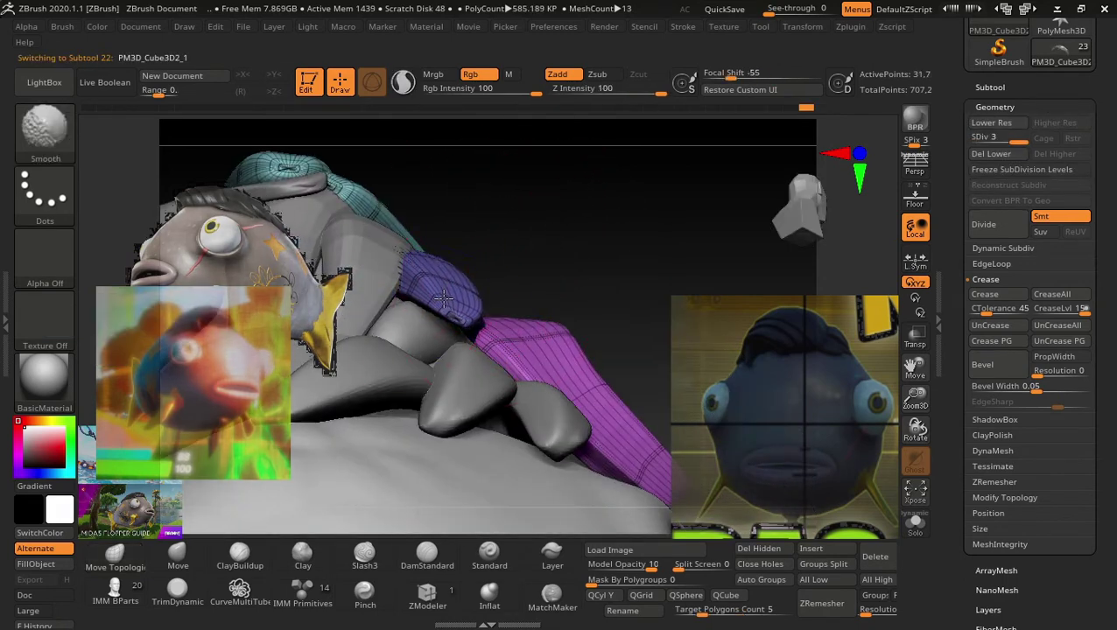
mouse_move(477, 308)
mouse_down()
mouse_move(456, 227)
mouse_move(522, 327)
mouse_move(630, 324)
mouse_up()
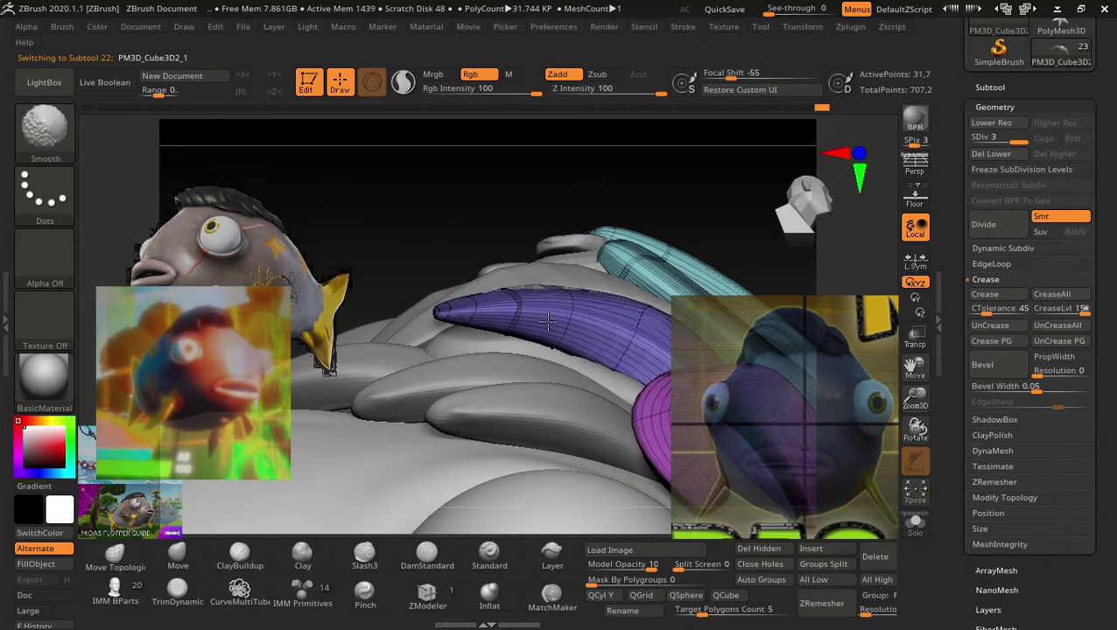
shift+drag(520, 317, 479, 308)
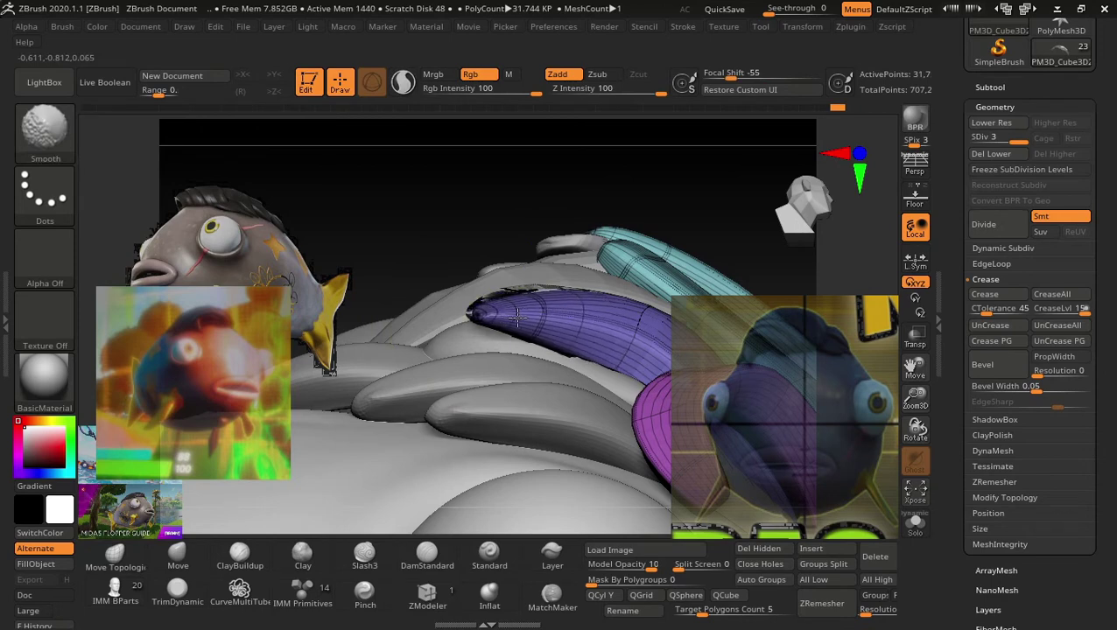
drag(486, 247, 473, 316)
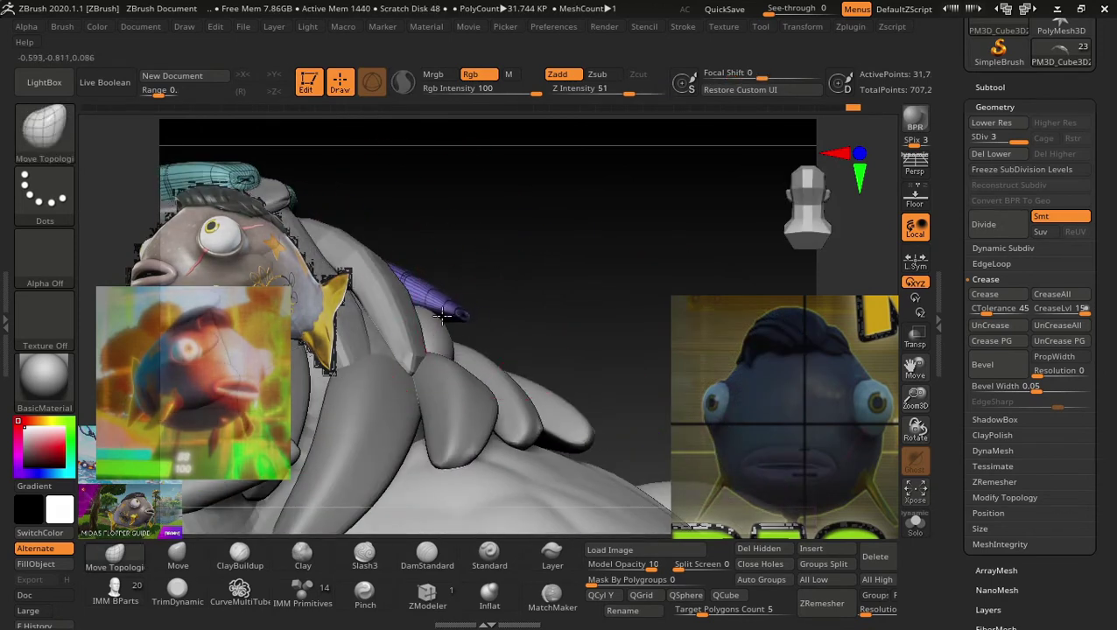
drag(422, 314, 436, 403)
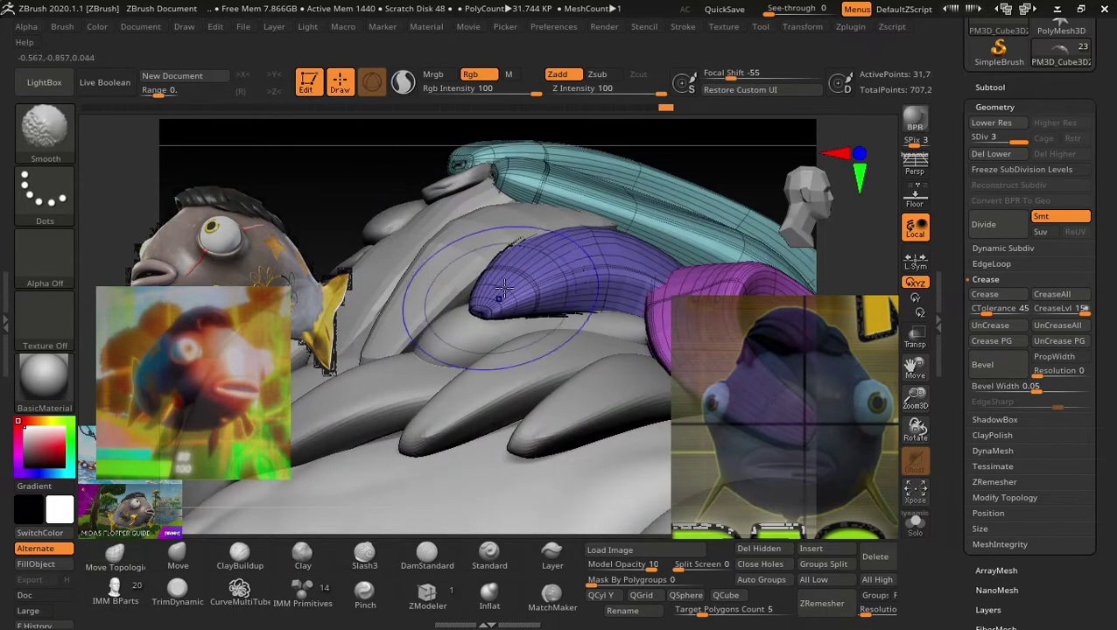
mouse_move(490, 280)
shift+mouse_down()
mouse_move(525, 254)
mouse_move(542, 262)
shift+mouse_up()
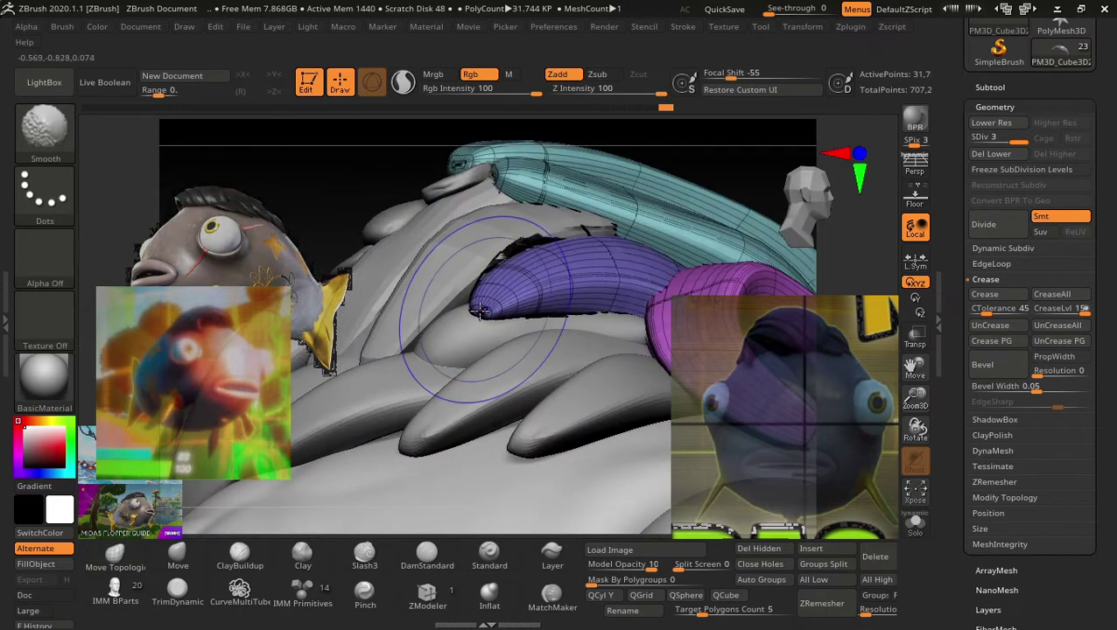
mouse_move(412, 224)
mouse_down()
mouse_move(465, 305)
mouse_move(470, 297)
mouse_move(451, 298)
mouse_move(519, 290)
mouse_move(445, 303)
mouse_up()
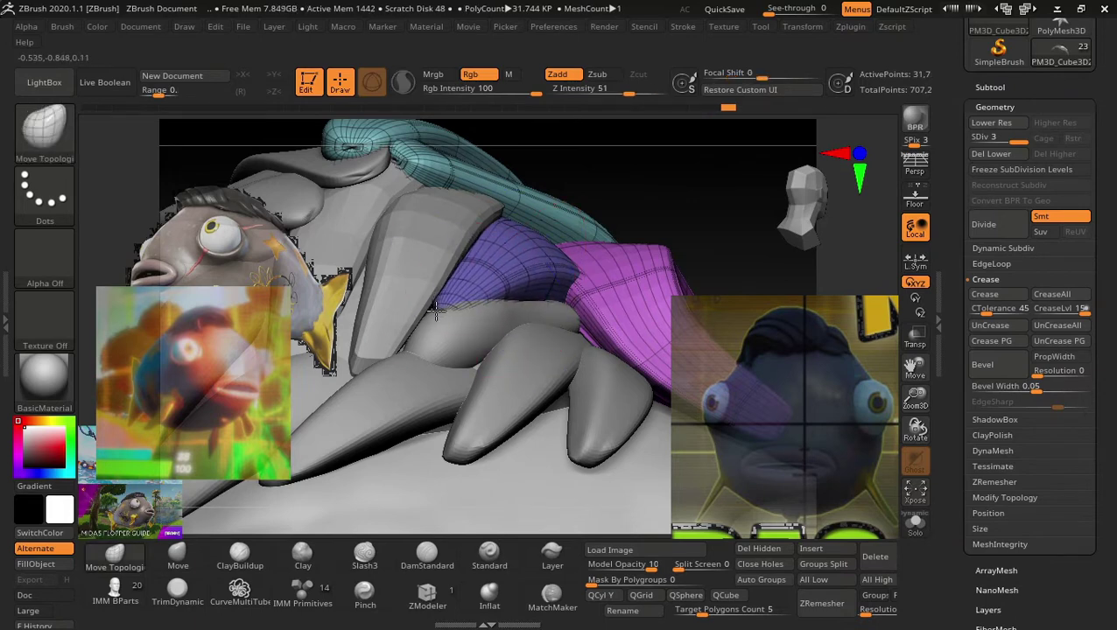
Pull the grey plate down and left over the body, then select the pink plate and face the front.
alt+click(459, 319)
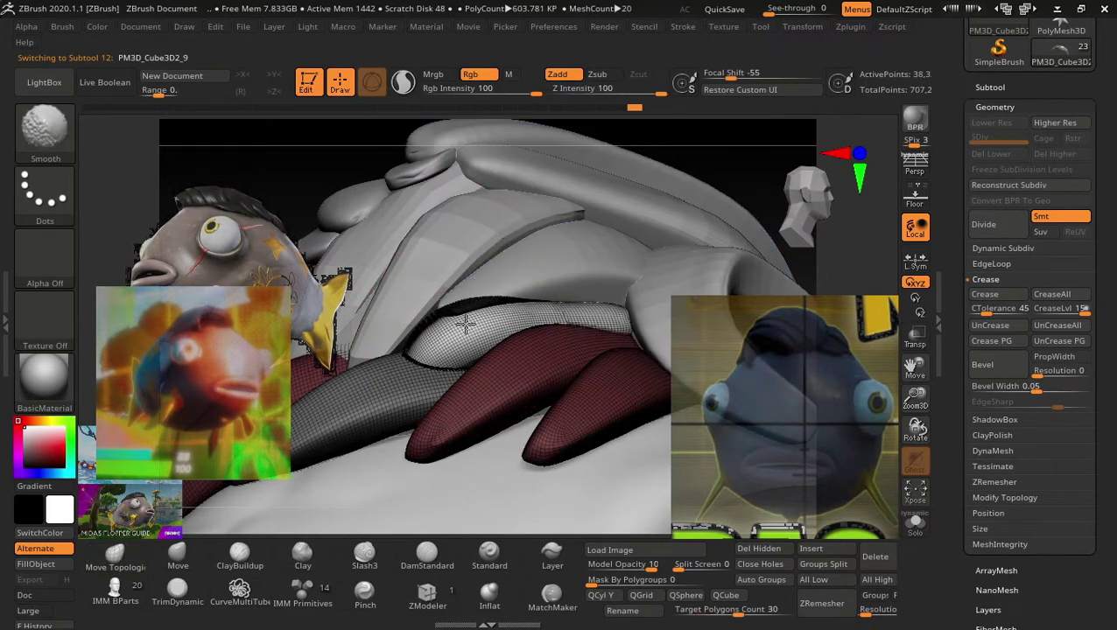
drag(741, 162, 544, 264)
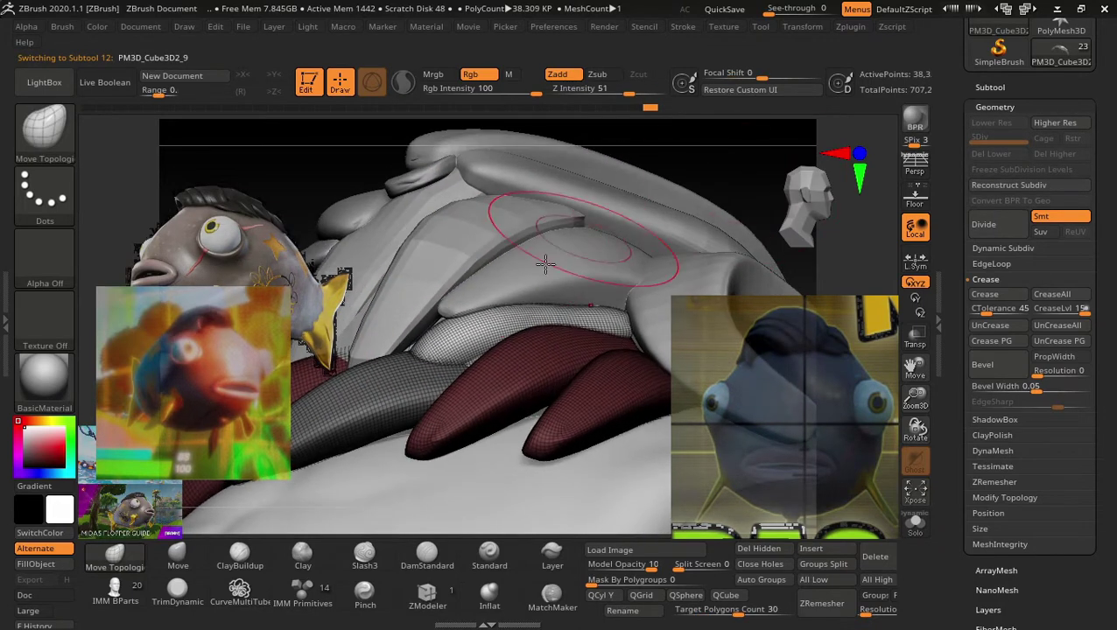
right_drag(544, 264, 471, 307)
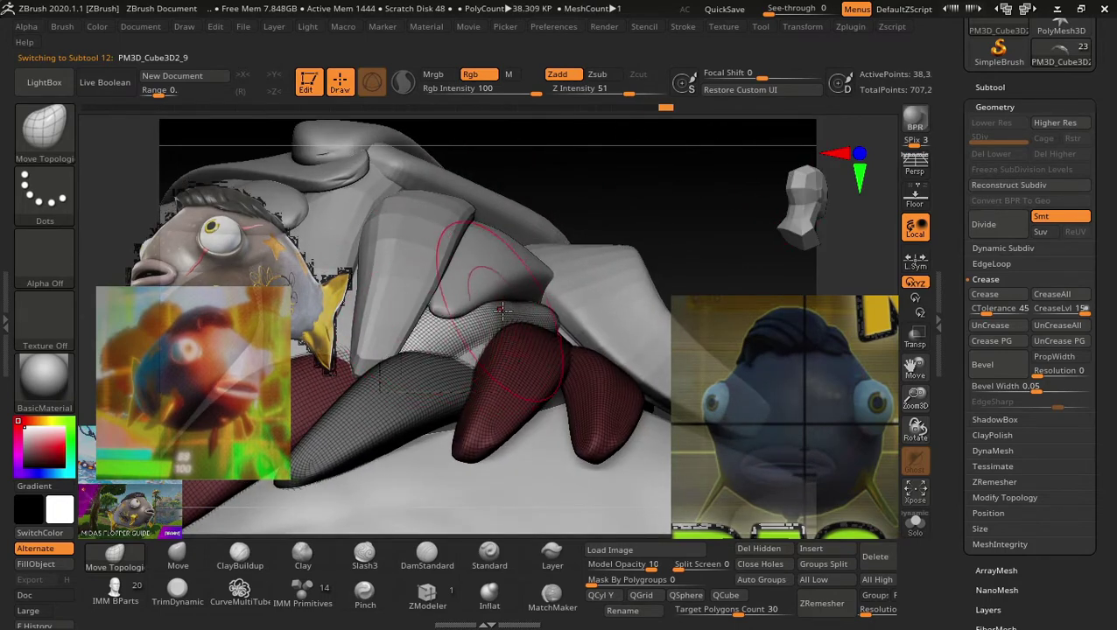
mouse_move(503, 309)
right_down()
mouse_move(663, 182)
mouse_move(561, 289)
right_up()
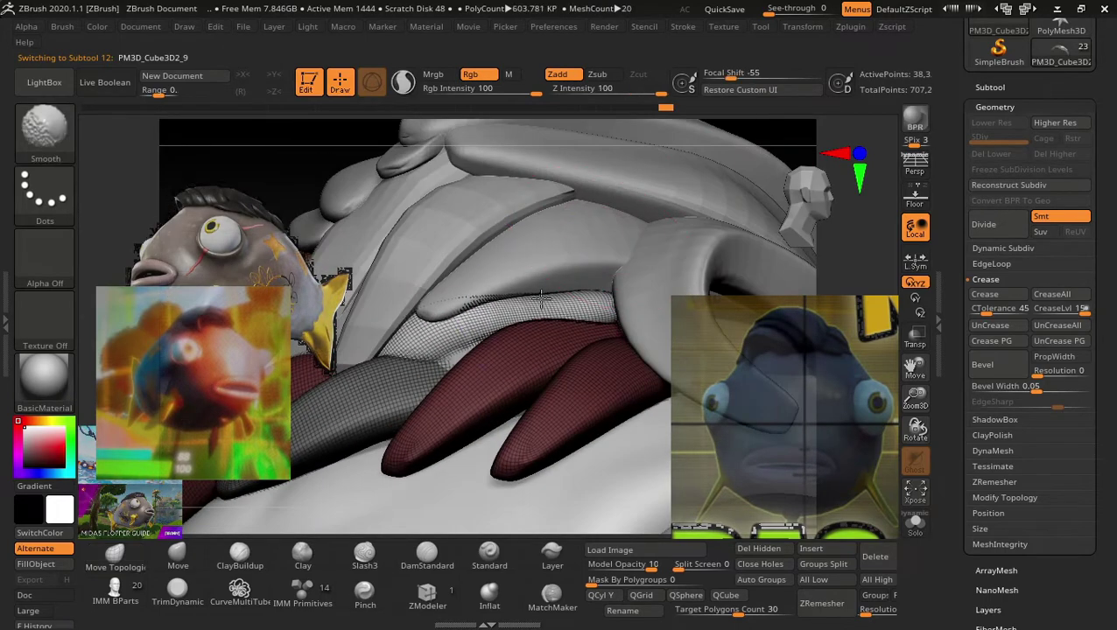
alt+click(467, 329)
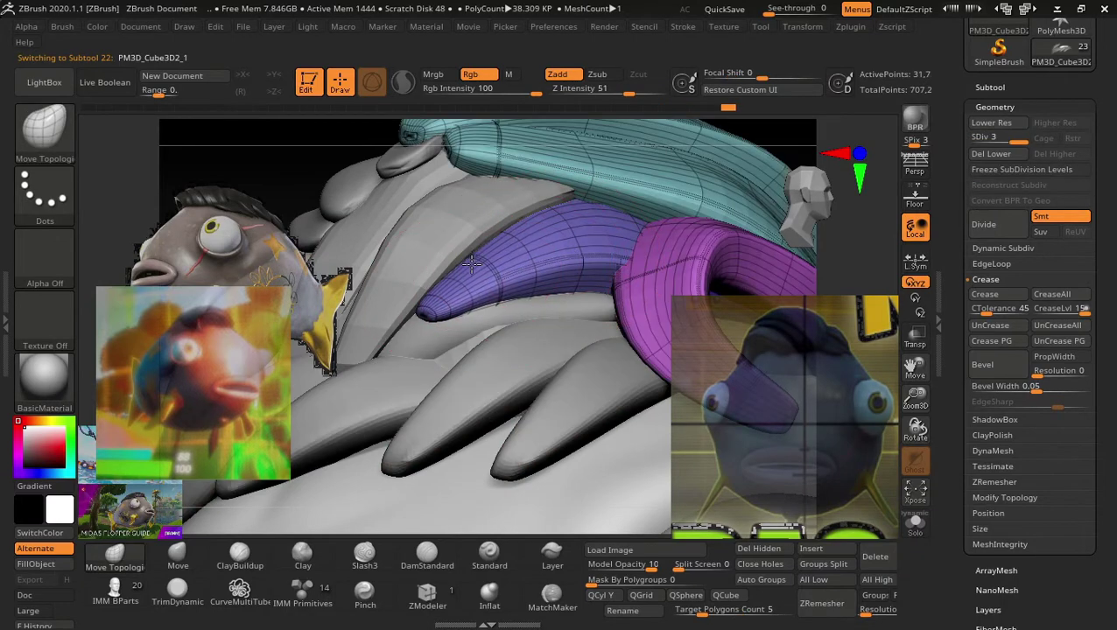
alt+click(418, 247)
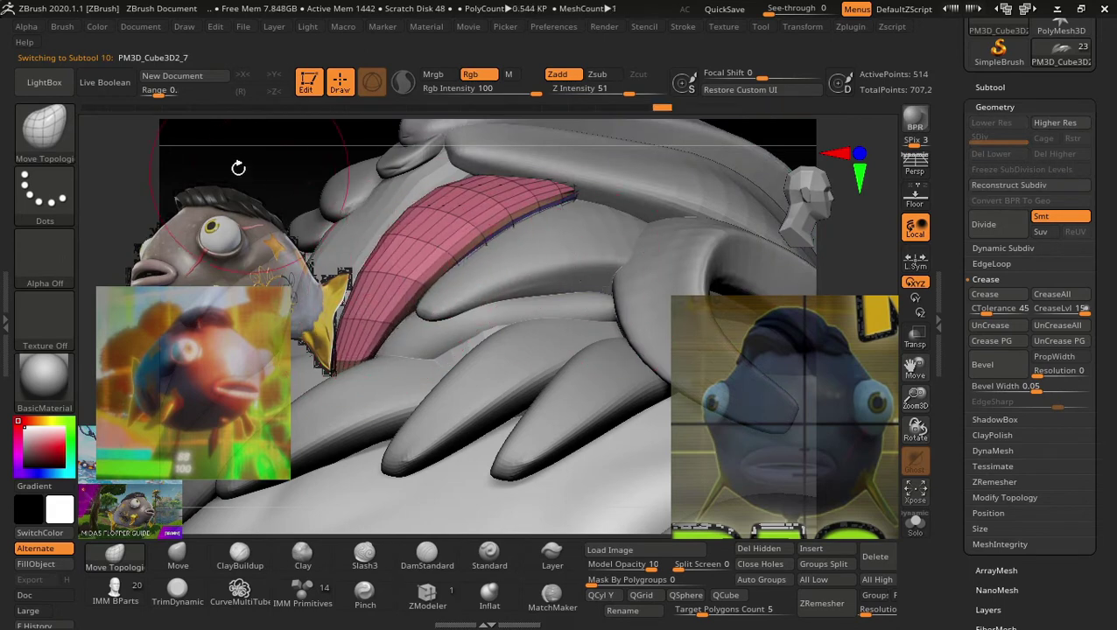
mouse_move(238, 167)
mouse_down()
mouse_move(274, 130)
mouse_move(488, 167)
mouse_up()
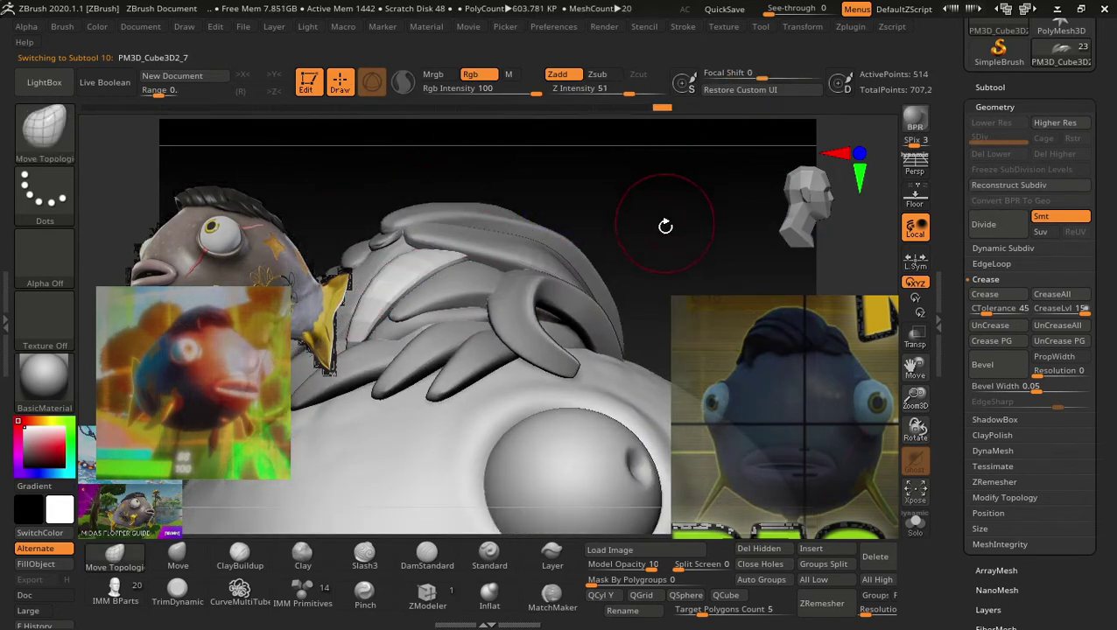
mouse_move(665, 226)
mouse_down()
mouse_move(650, 223)
mouse_move(597, 254)
mouse_move(613, 254)
mouse_move(668, 325)
mouse_move(632, 247)
mouse_move(598, 229)
mouse_move(639, 254)
mouse_move(662, 309)
mouse_move(624, 330)
mouse_move(660, 364)
mouse_move(650, 382)
mouse_move(644, 371)
mouse_move(661, 337)
mouse_move(519, 315)
mouse_move(570, 242)
mouse_move(570, 315)
mouse_move(638, 319)
mouse_move(653, 331)
mouse_move(645, 344)
mouse_move(700, 280)
mouse_up()
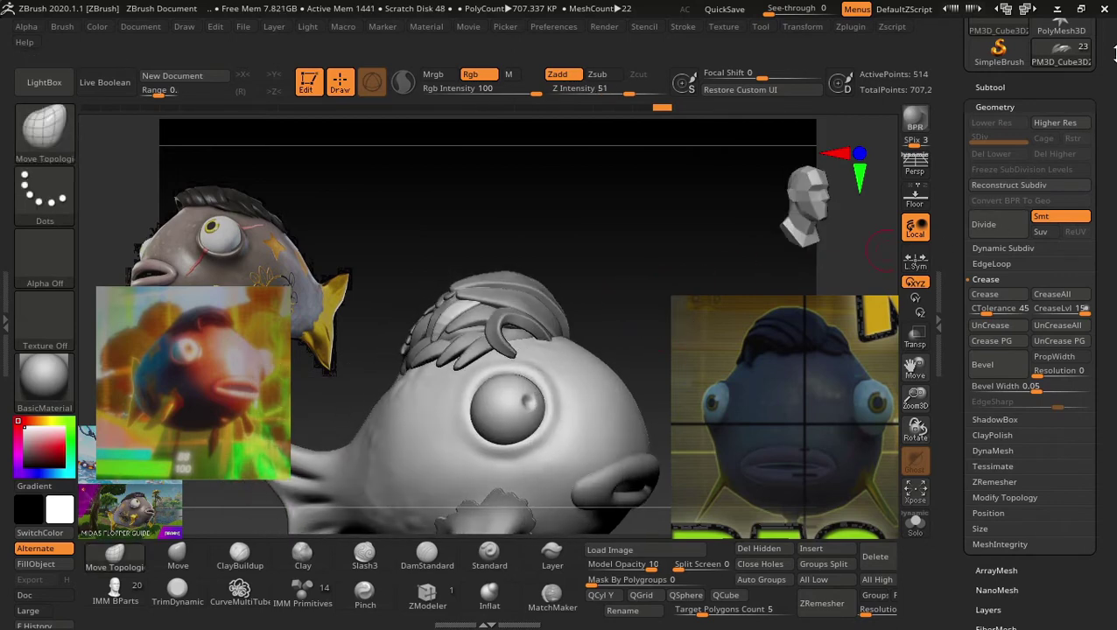
In the Subtool list select the hat-shaped PM3D_Cube3D1 and start renaming it to MECHA BASE.
drag(1107, 112, 1109, 160)
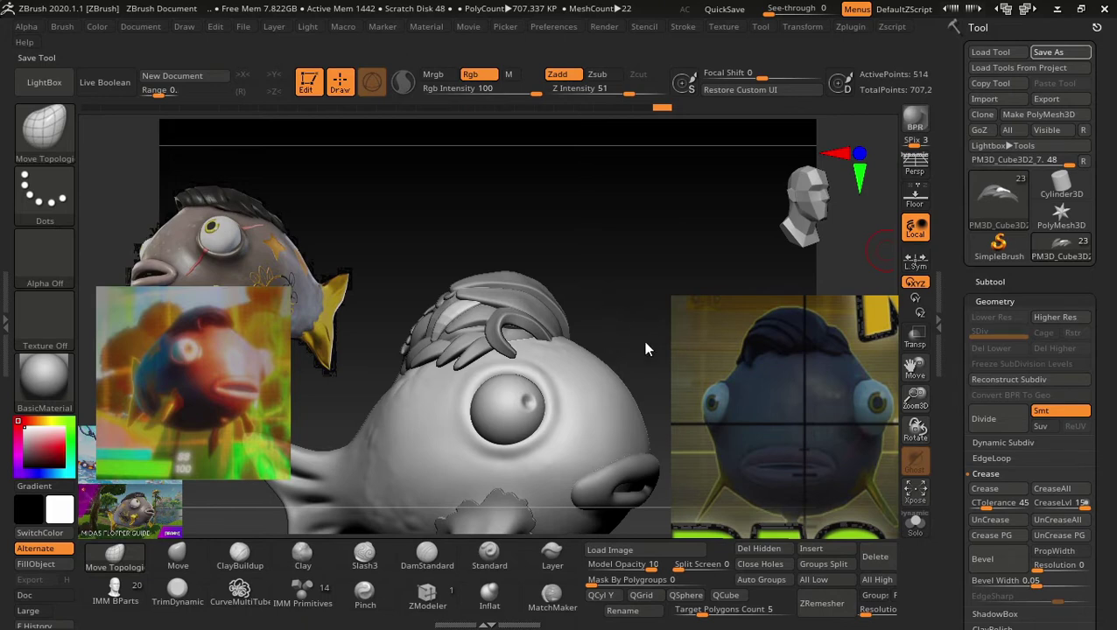
mouse_move(567, 315)
mouse_down()
mouse_move(638, 338)
mouse_move(630, 312)
mouse_move(670, 310)
mouse_up()
click(996, 281)
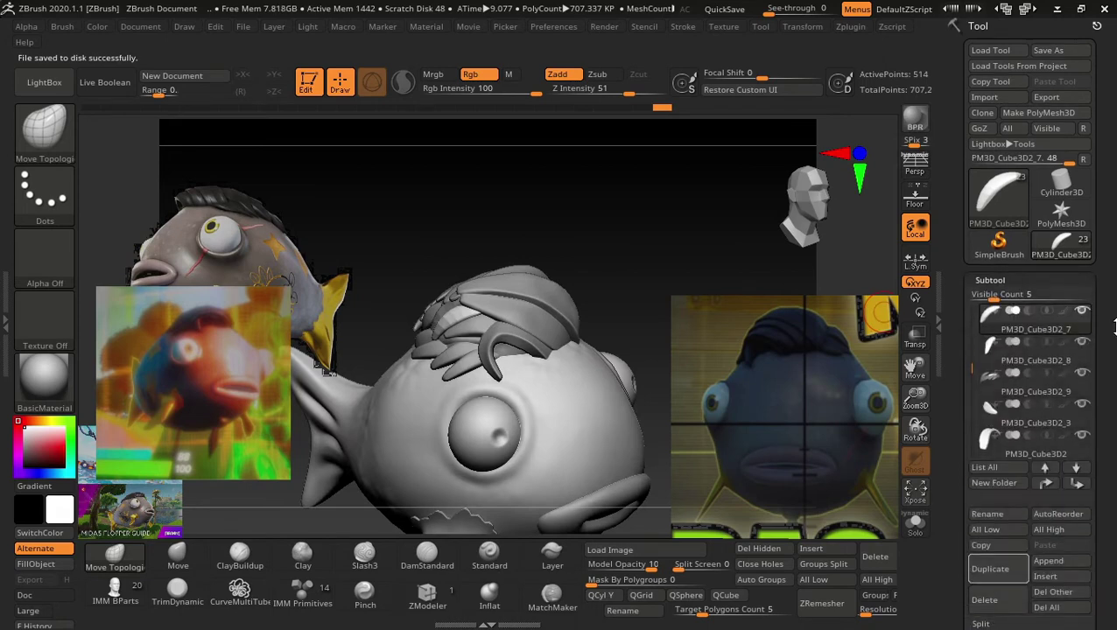
click(1007, 368)
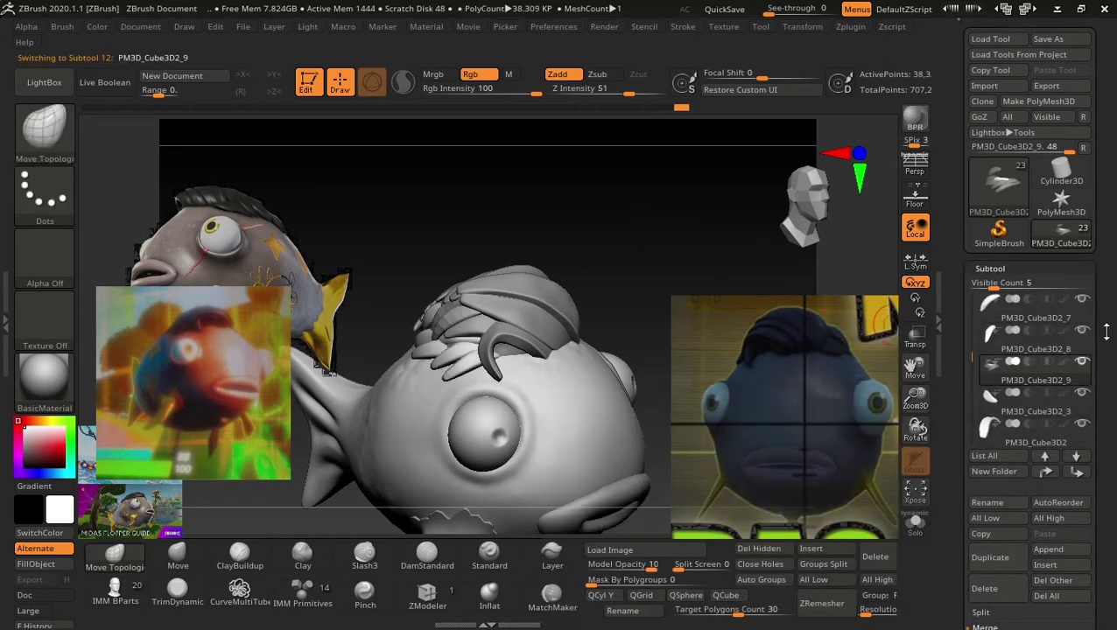
click(1083, 313)
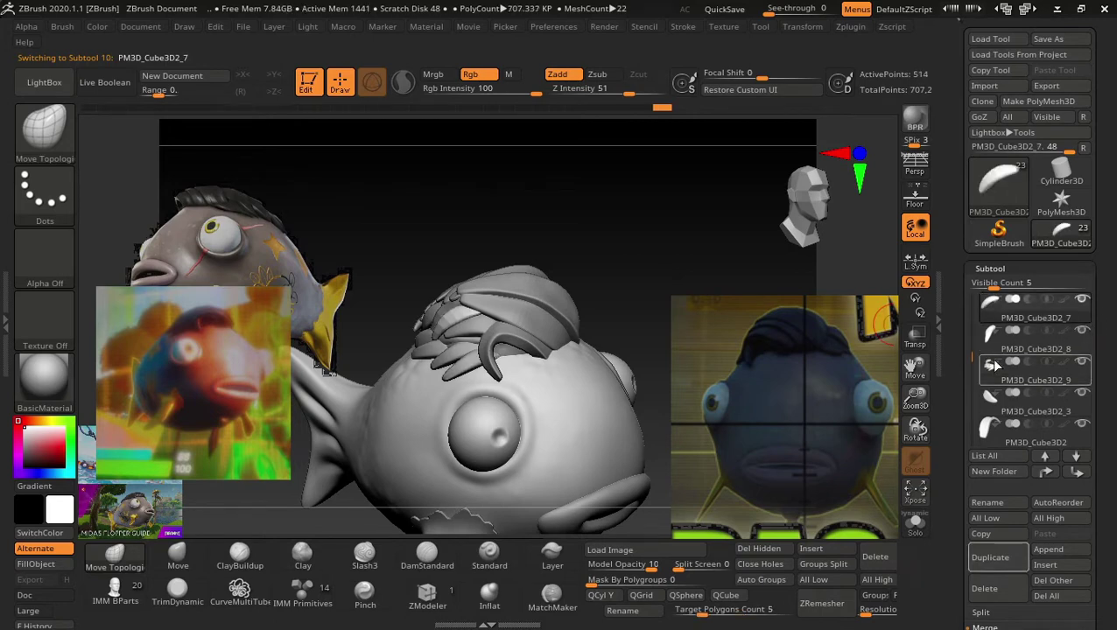
drag(971, 355, 972, 300)
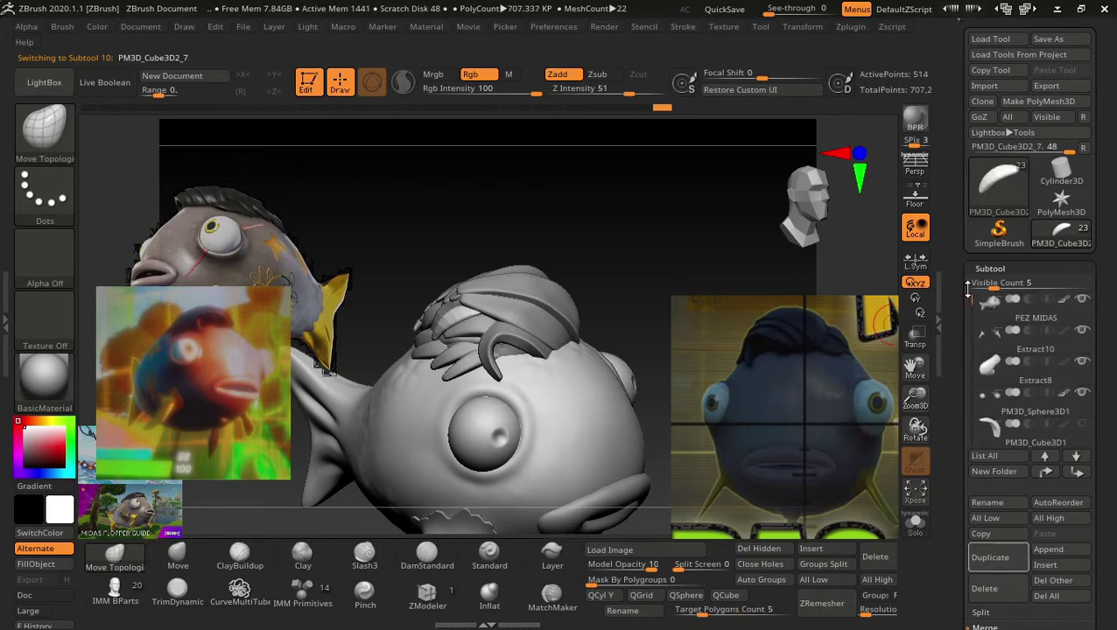
click(1084, 401)
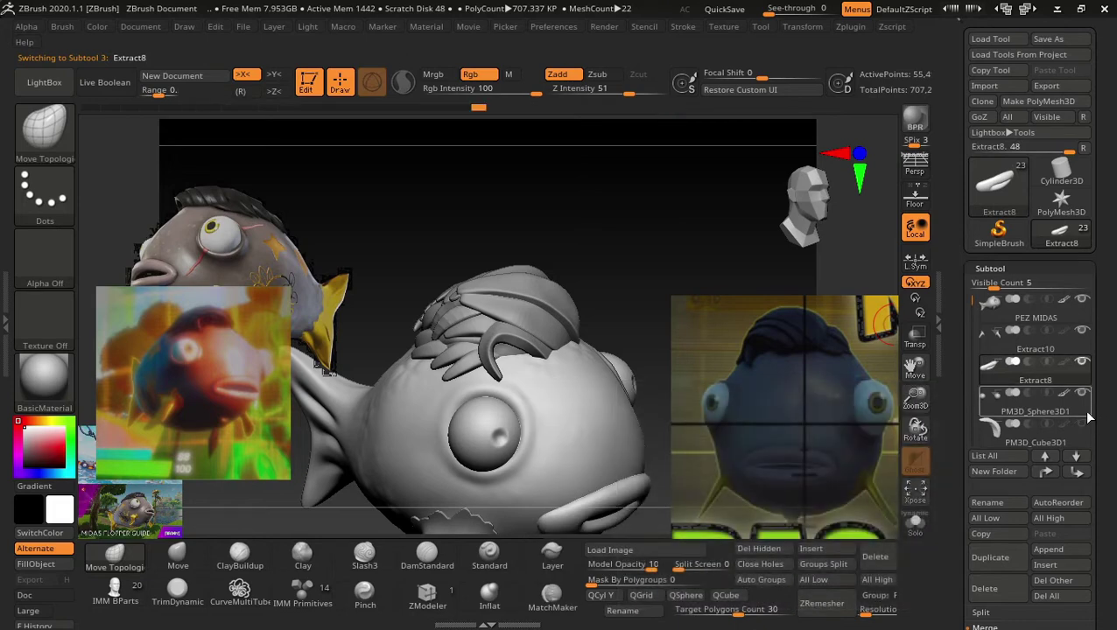
click(1084, 443)
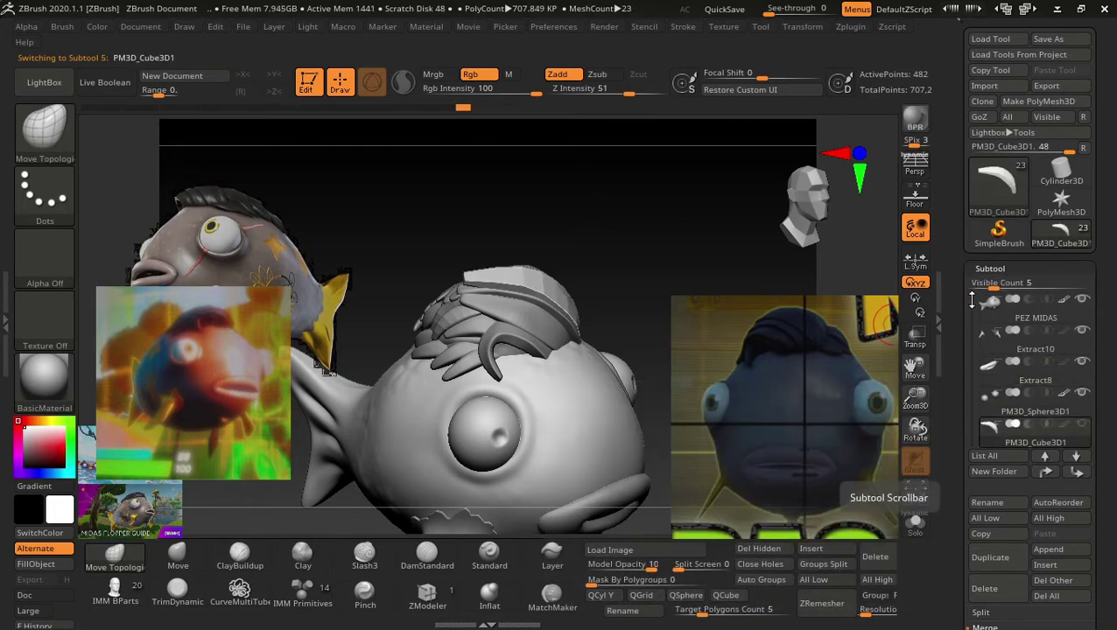
drag(972, 300, 971, 322)
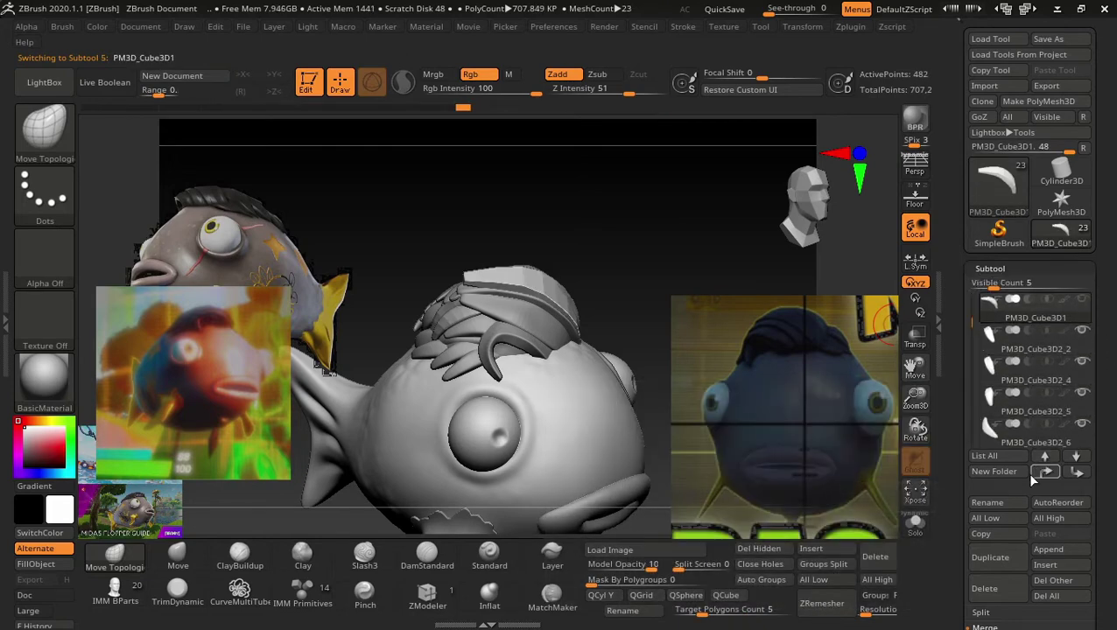
click(1014, 504)
text(MECHA BASE)
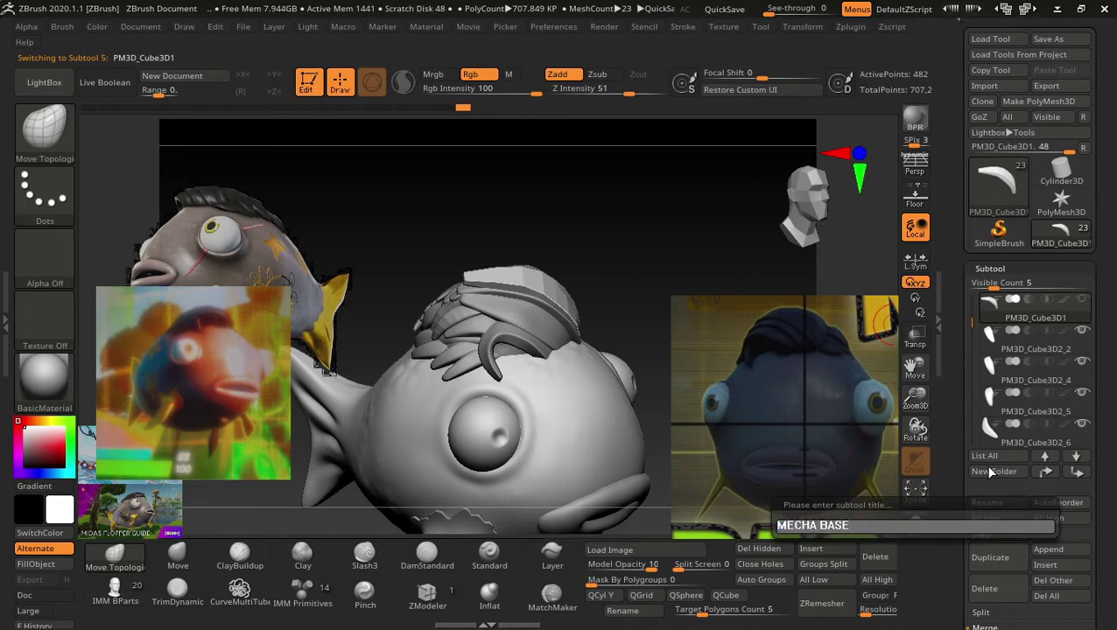
Confirm the MECHA BASE name, then merge the first plate subtool into PM3D_Cube3D2_2.
key(Return)
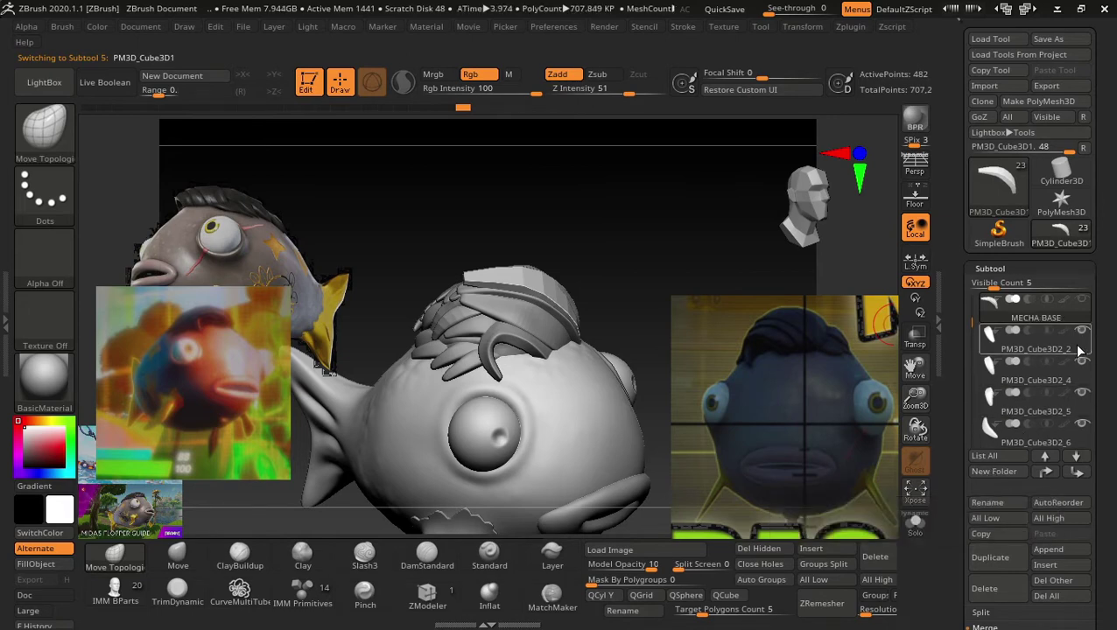
click(1079, 350)
scroll(1111, 368, down, 2)
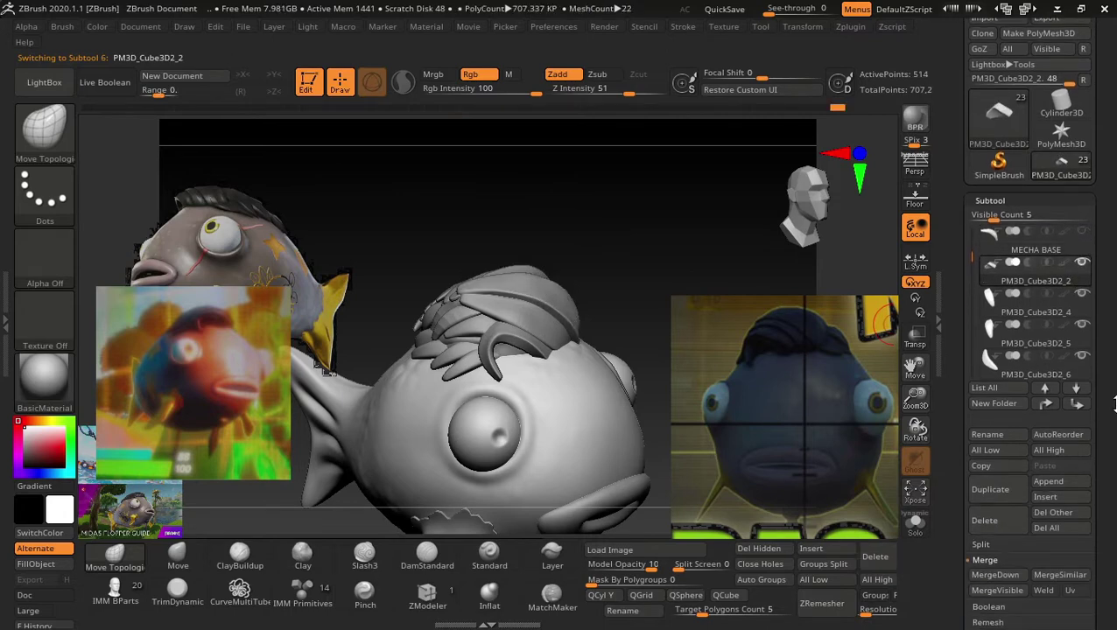
scroll(1113, 403, down, 2)
click(995, 493)
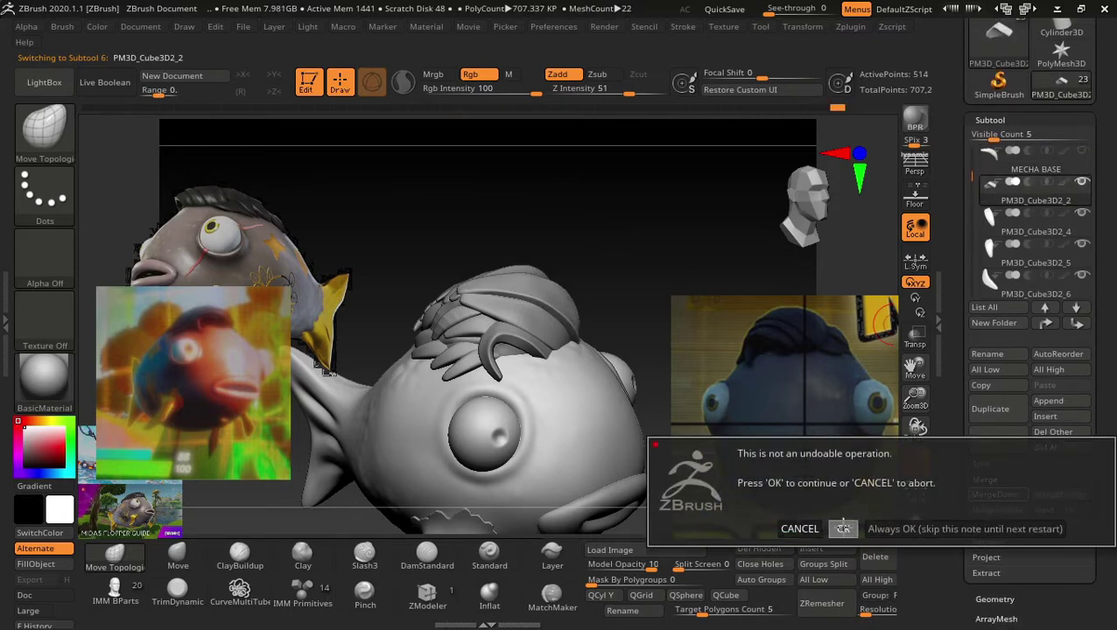
click(843, 528)
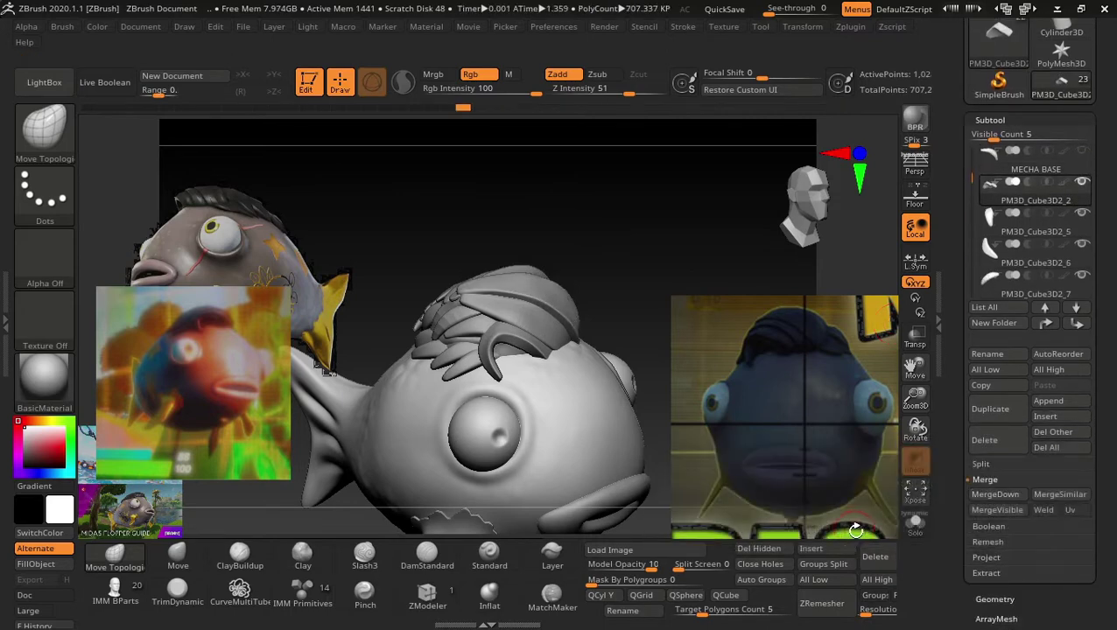
Merge down the remaining plate subtools, through PM3D_Cube3D9, into PM3D_Cube3D2_2.
click(1016, 497)
click(845, 531)
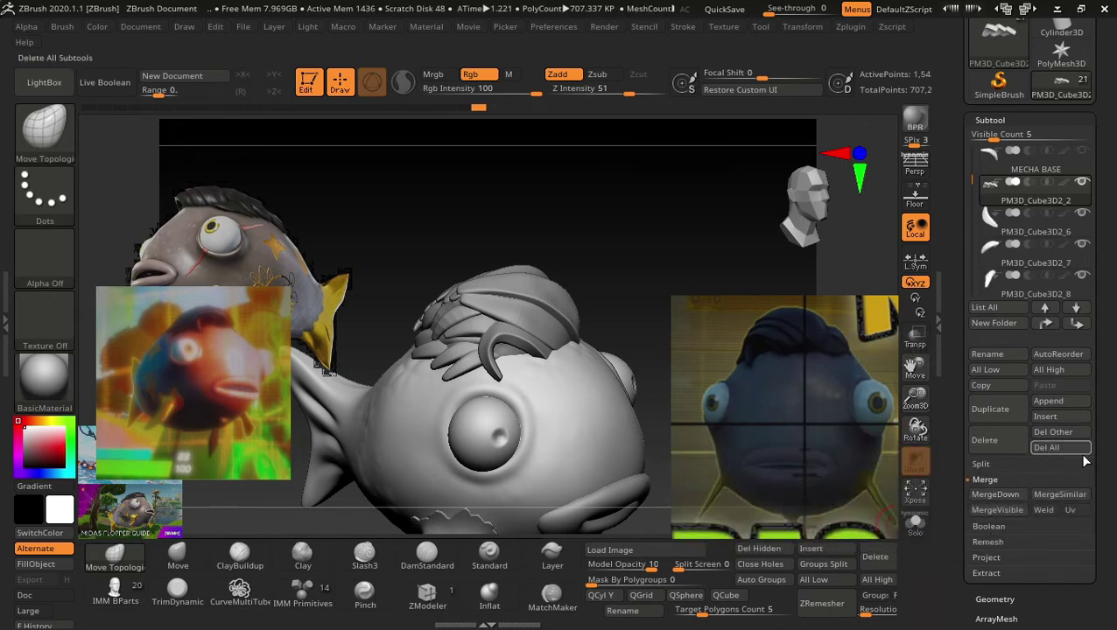
click(1003, 497)
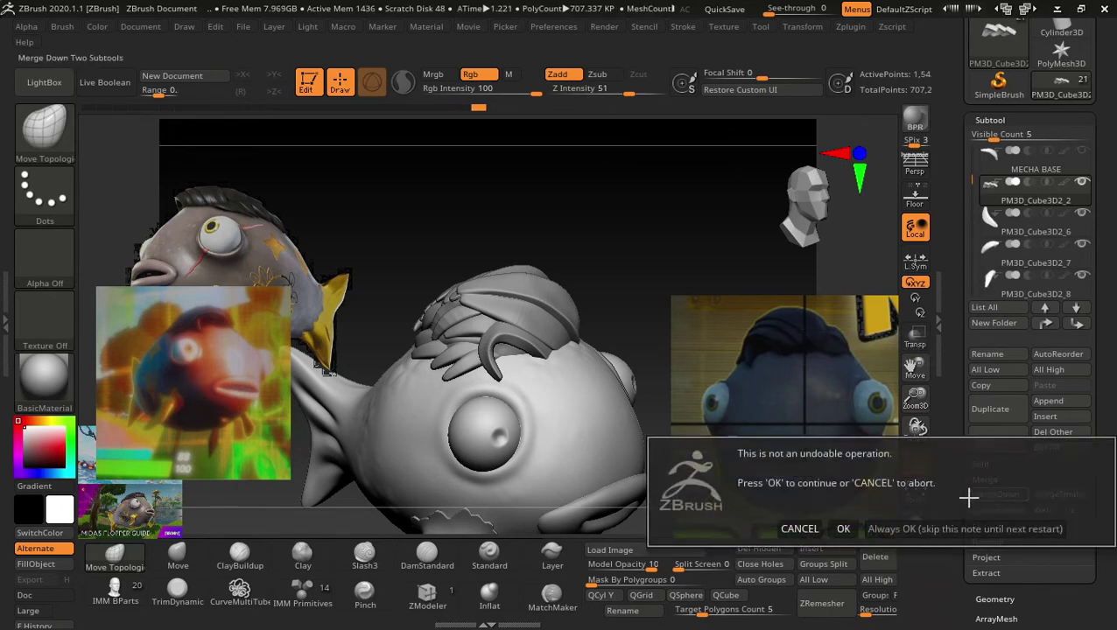
click(846, 528)
click(1003, 496)
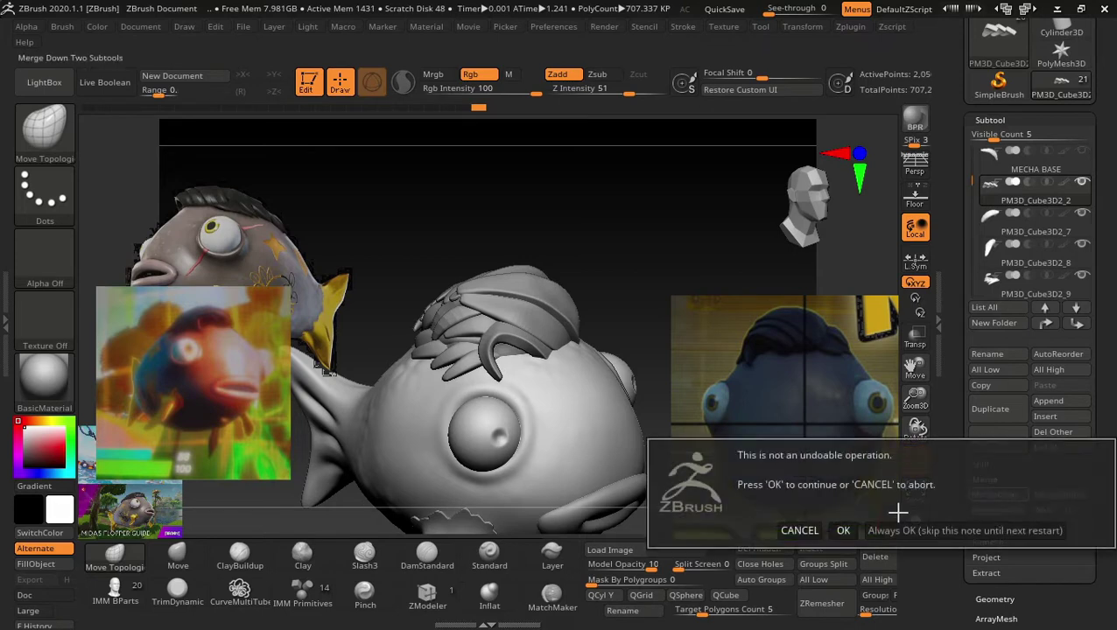
click(844, 529)
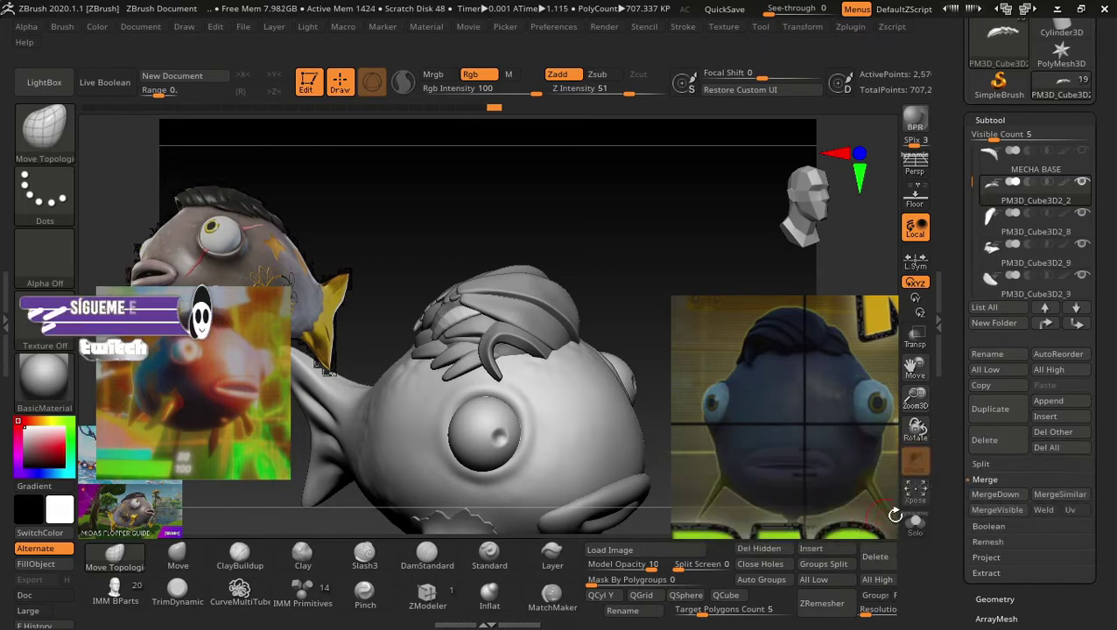
click(1007, 495)
click(847, 529)
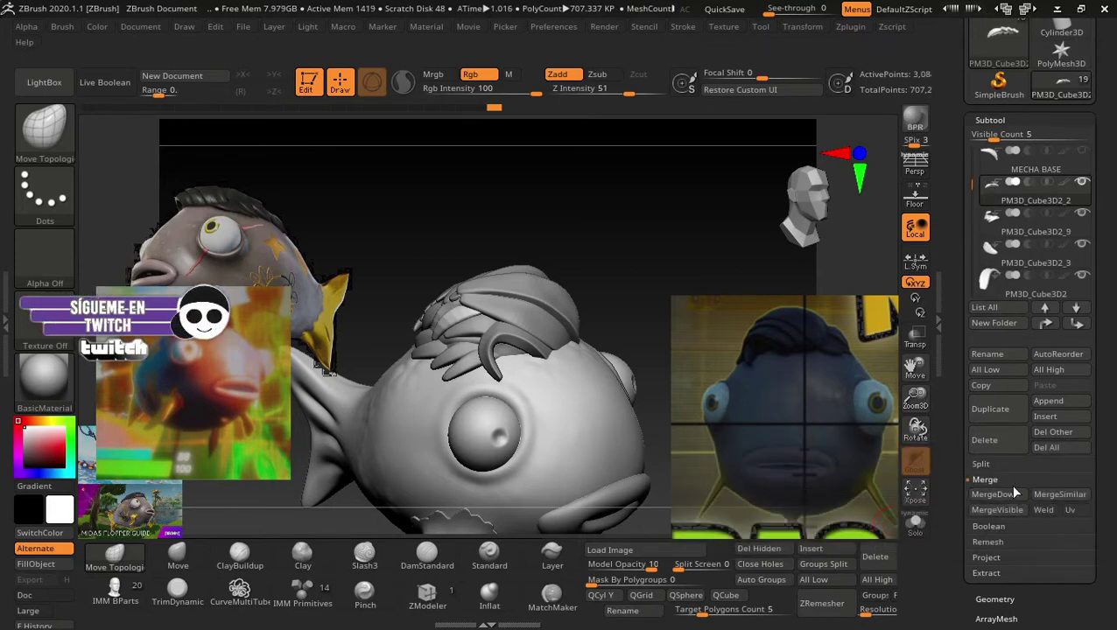
click(1003, 495)
click(846, 529)
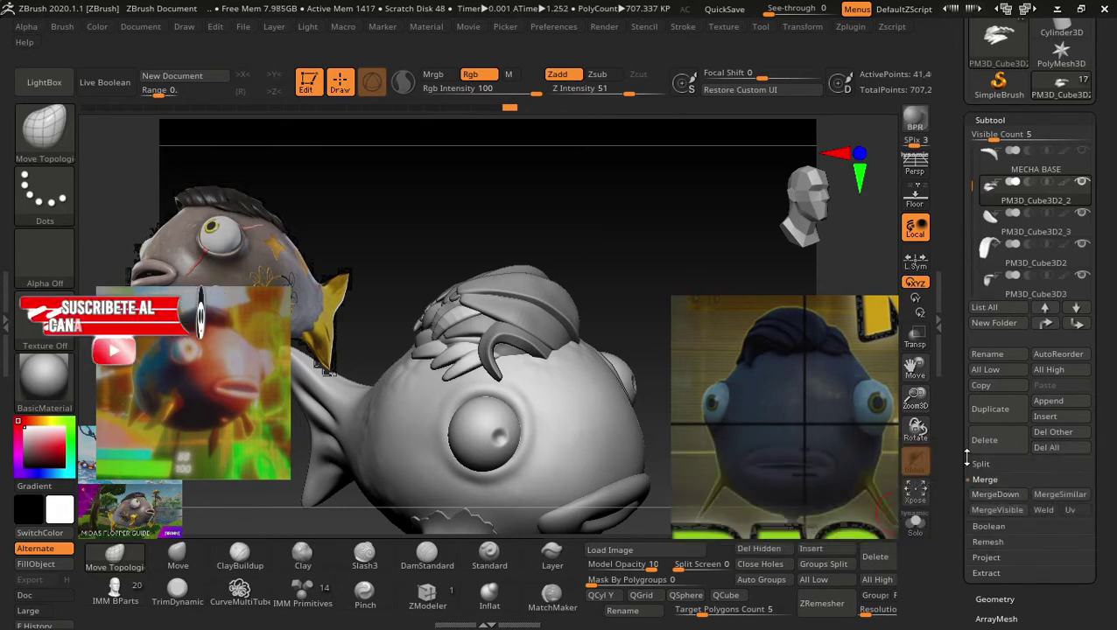
click(996, 495)
click(846, 529)
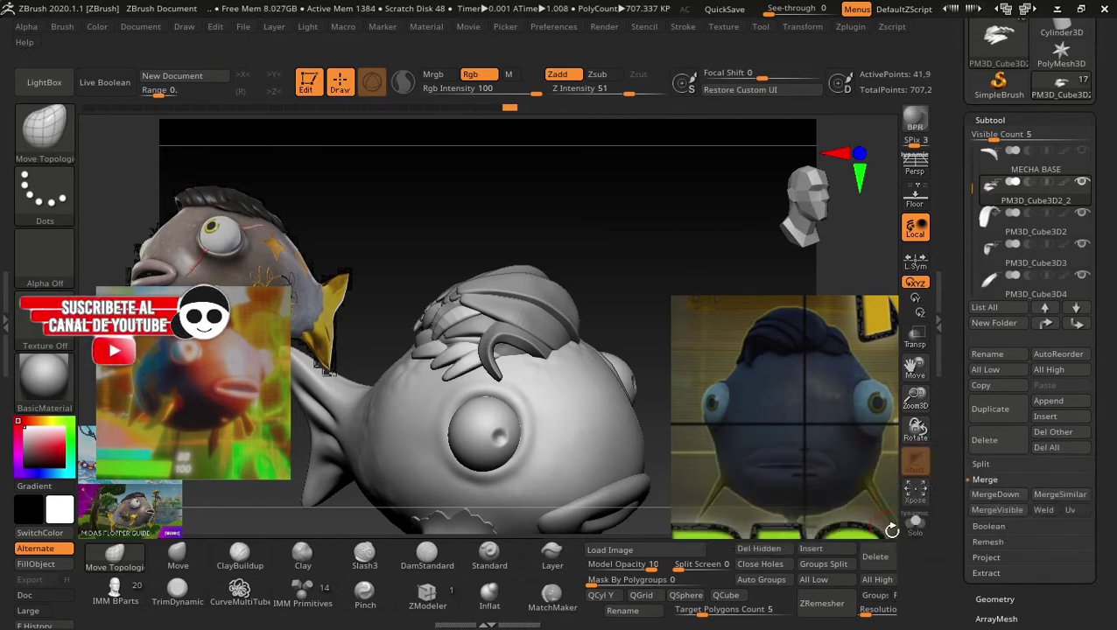
click(987, 495)
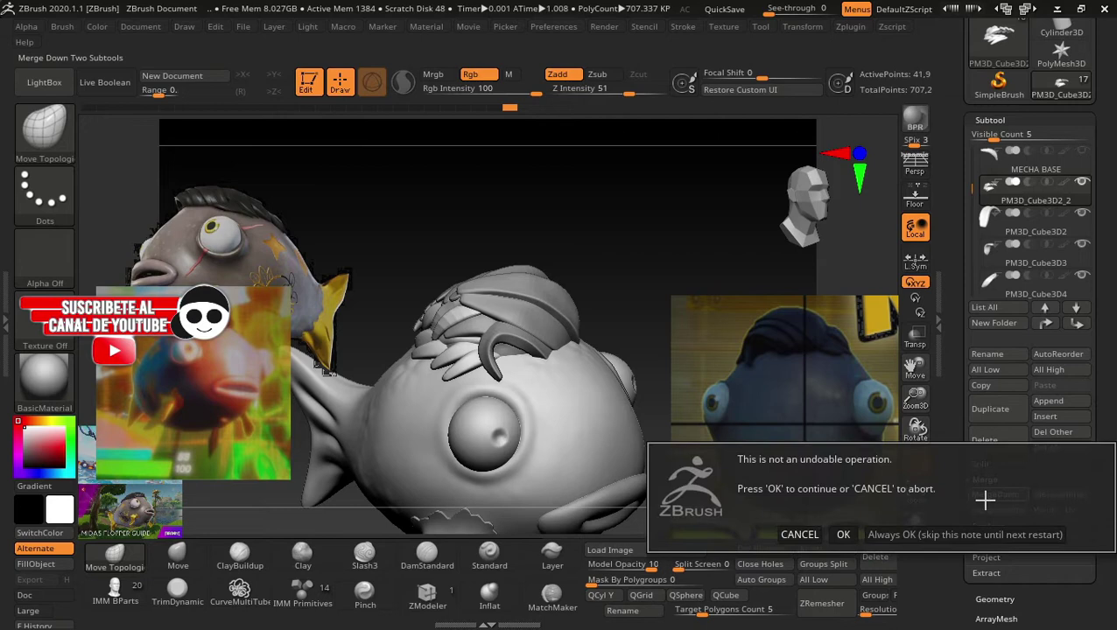
click(845, 532)
click(1011, 498)
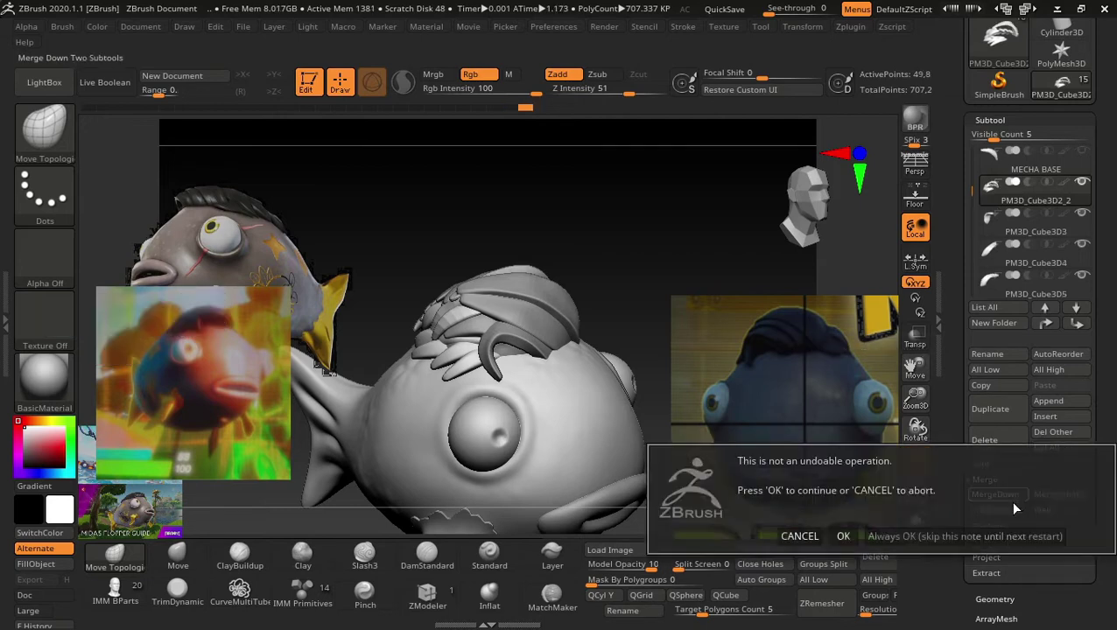
click(845, 532)
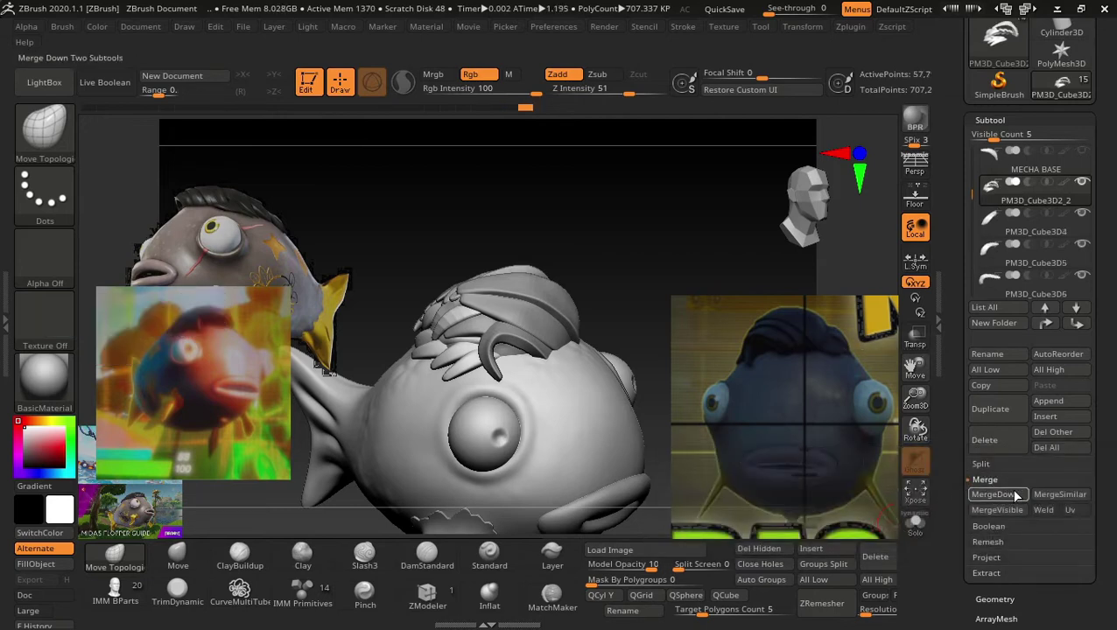
click(1015, 495)
click(843, 527)
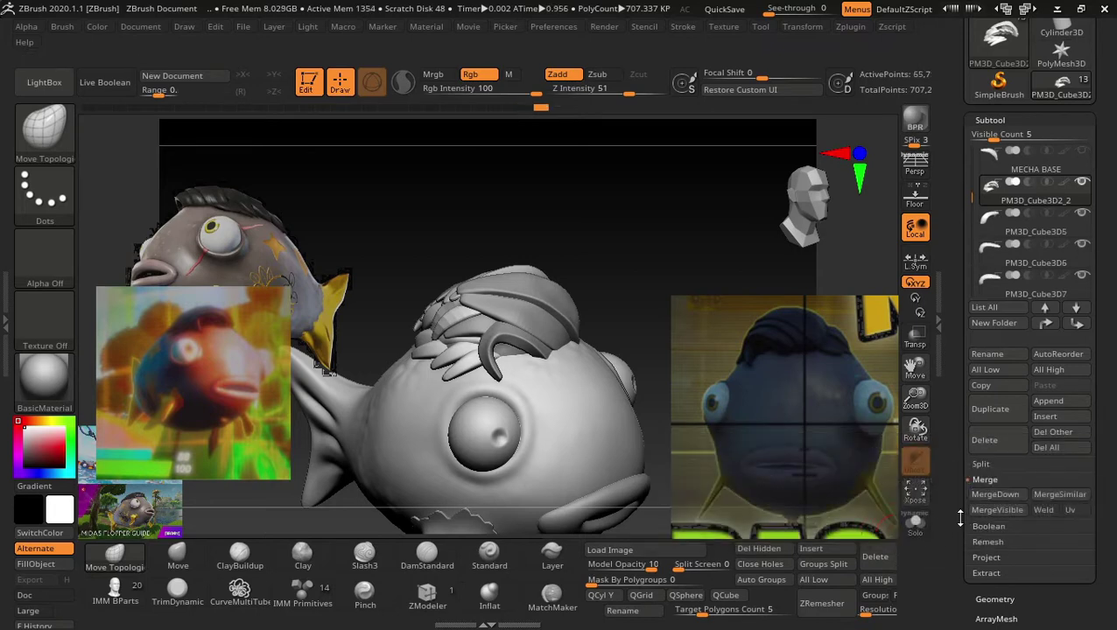
click(996, 496)
click(844, 528)
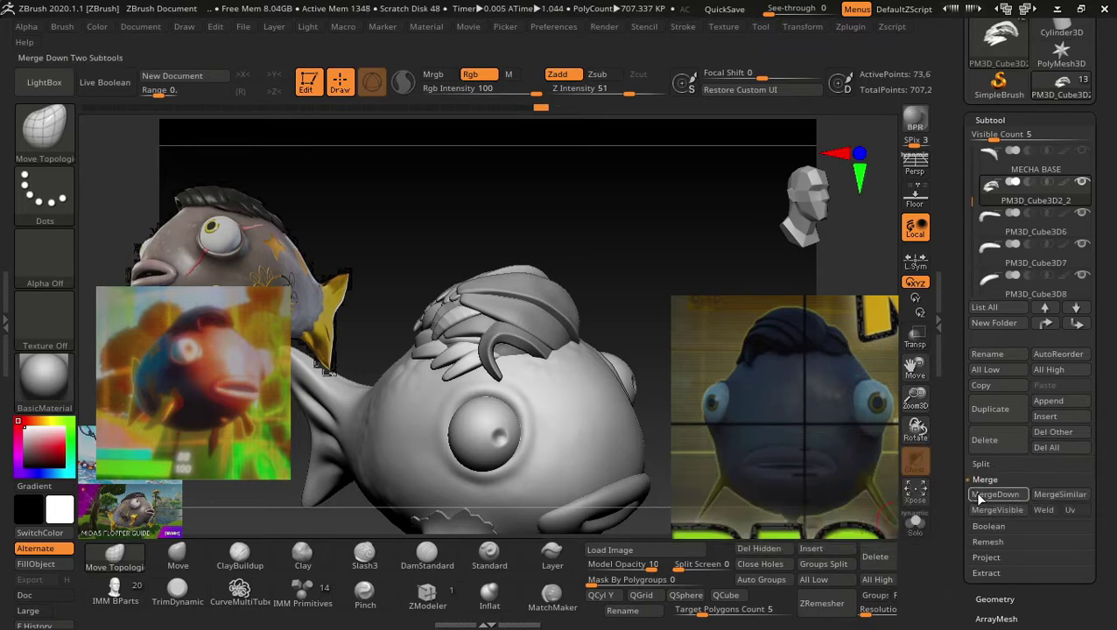
click(996, 494)
click(845, 530)
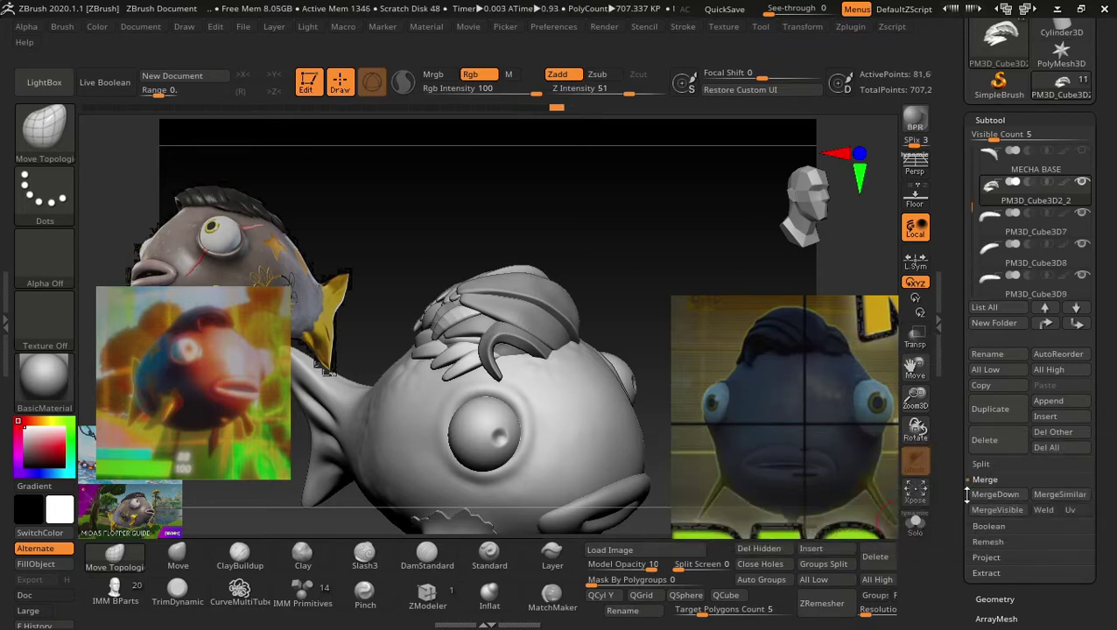
click(1015, 495)
click(845, 530)
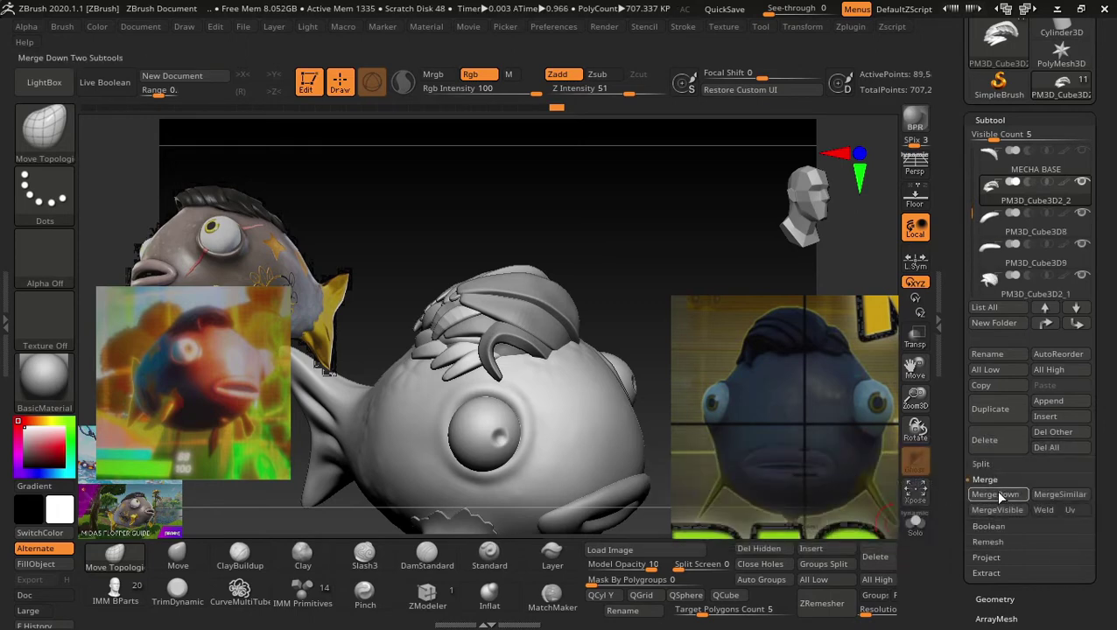
click(1010, 495)
click(845, 529)
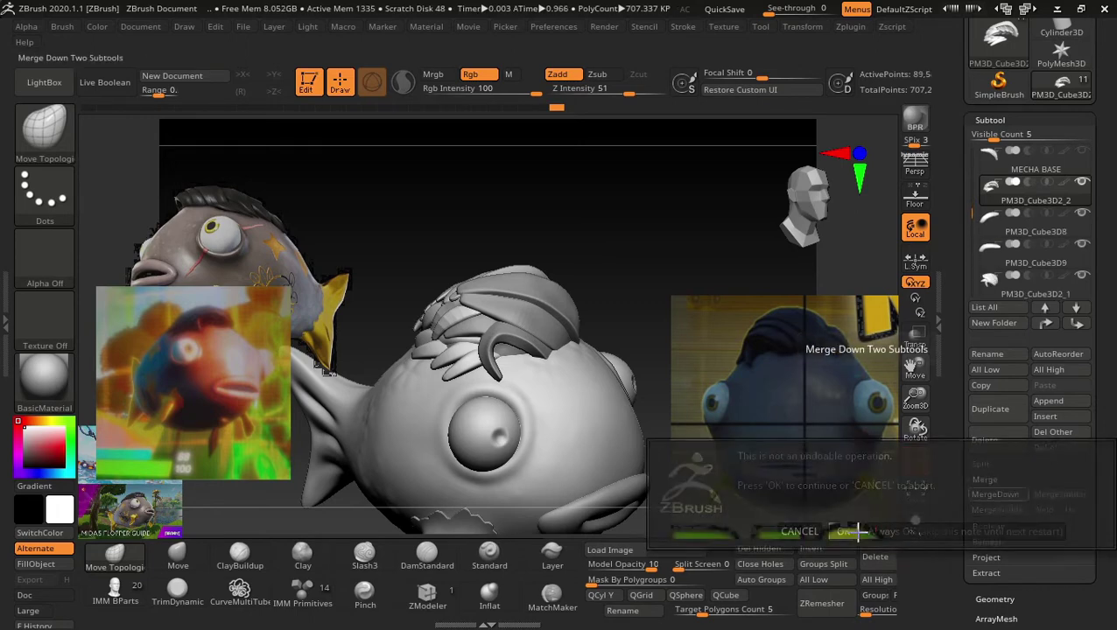
click(1018, 496)
click(845, 530)
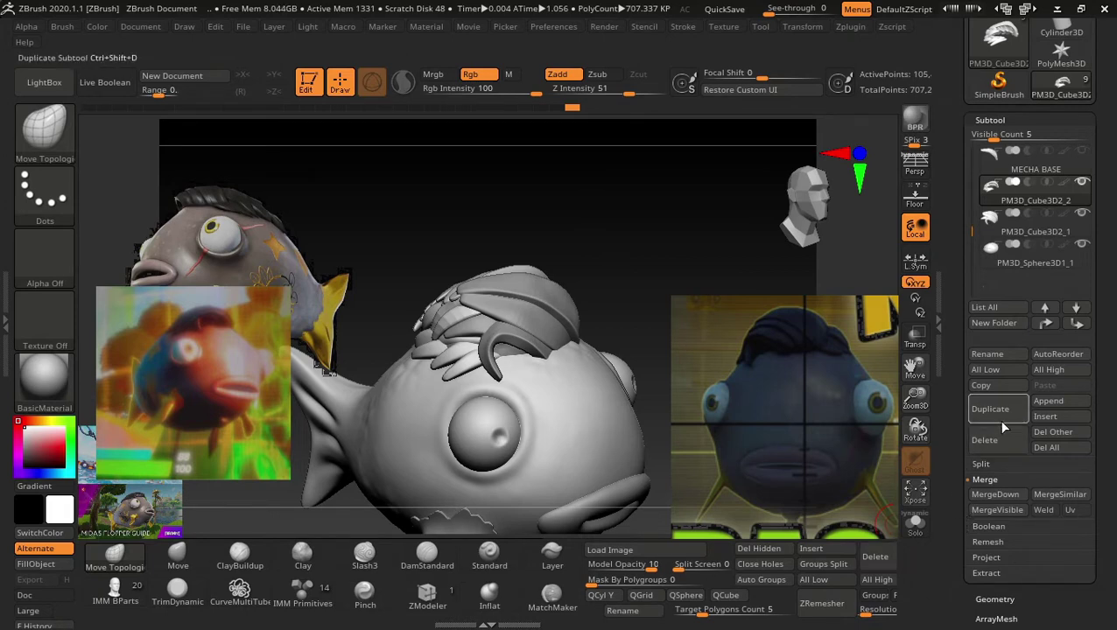
Merge PM3D_Cube3D2_1 and the PM3D_Sphere3D1_1 body sphere in, leaving one subtool.
click(996, 492)
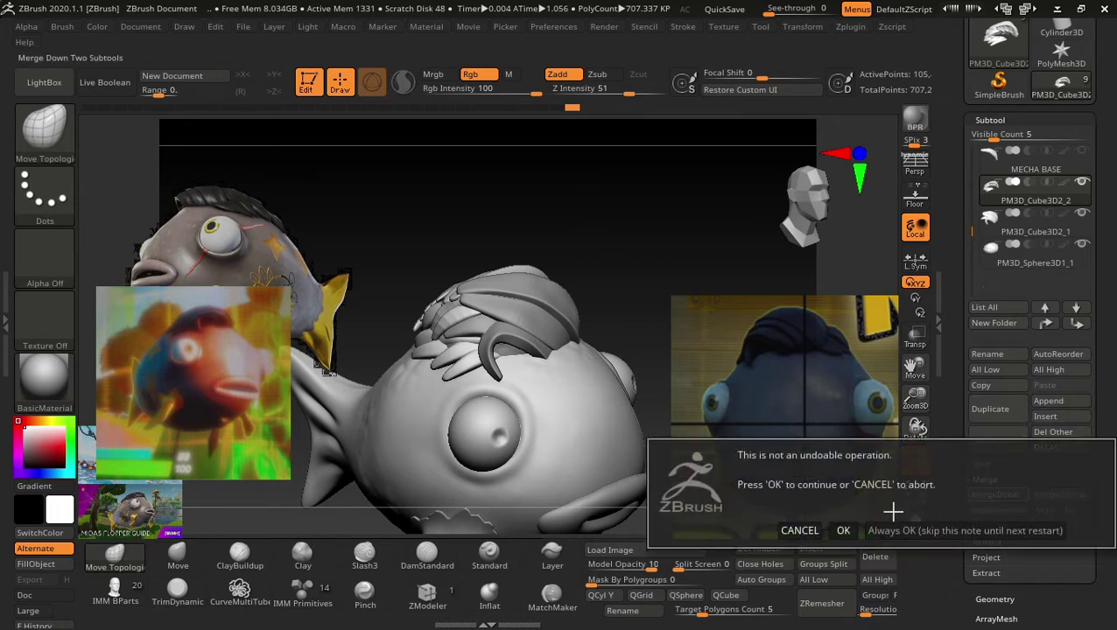
click(863, 531)
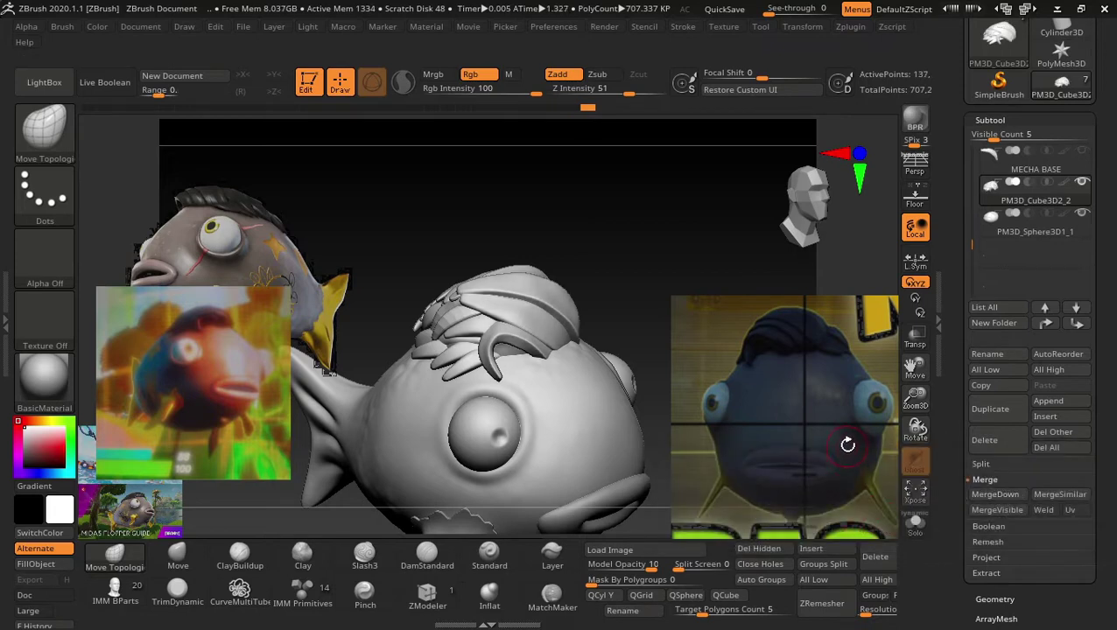
click(974, 497)
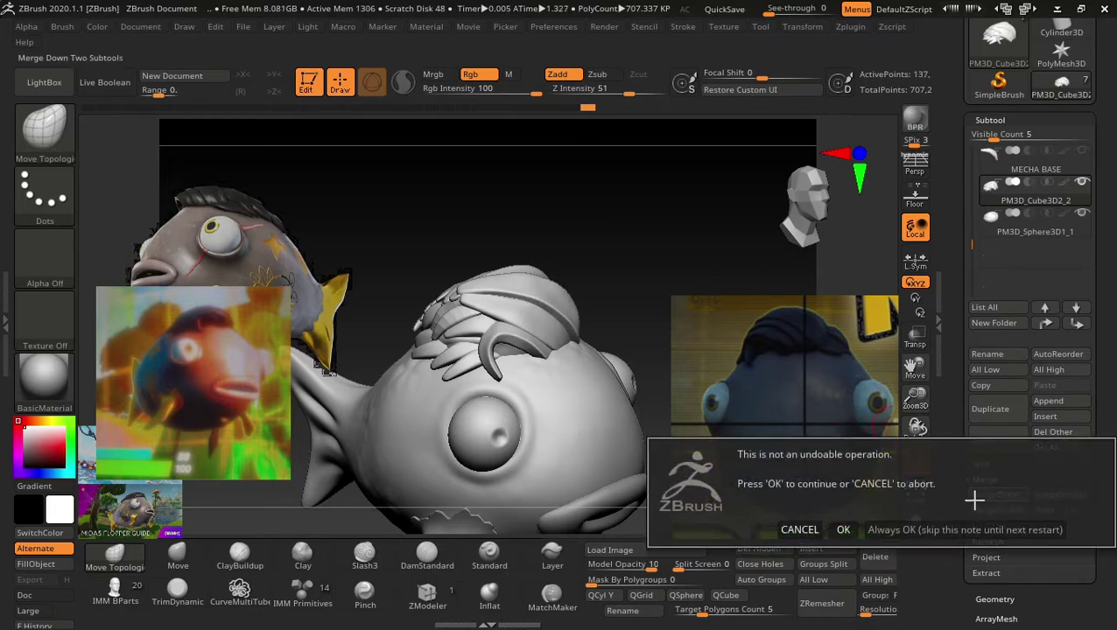
click(843, 528)
mouse_move(767, 393)
mouse_down()
mouse_move(650, 244)
mouse_move(696, 252)
mouse_move(655, 313)
mouse_up()
Try lifting the merged plates with the world-aligned gizmo, then undo the move.
key(w)
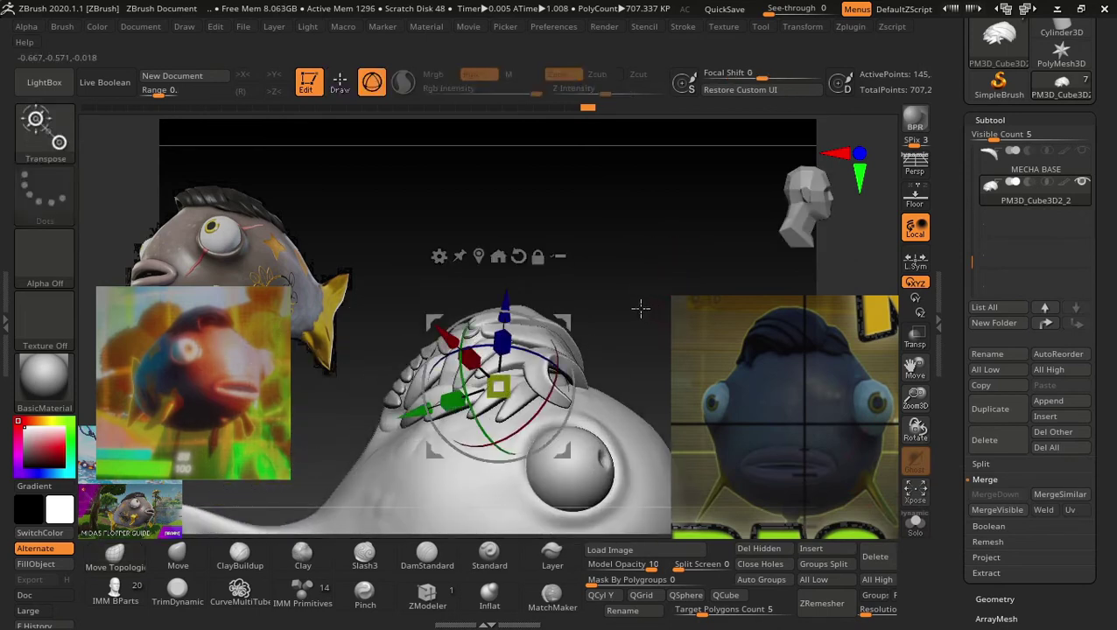
click(519, 255)
click(479, 253)
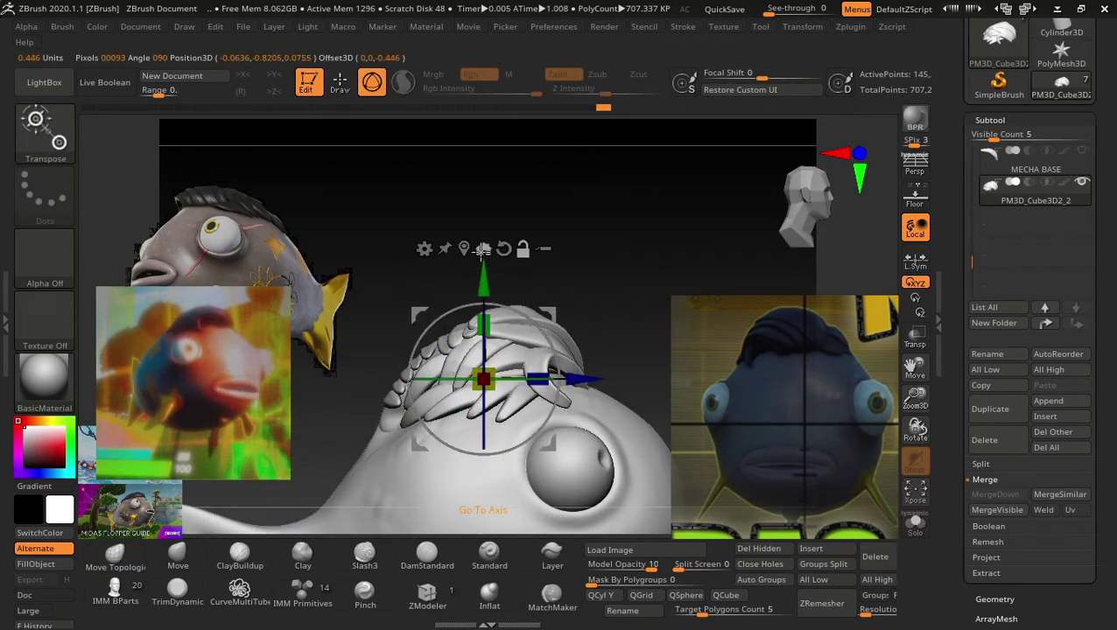
drag(484, 279, 477, 122)
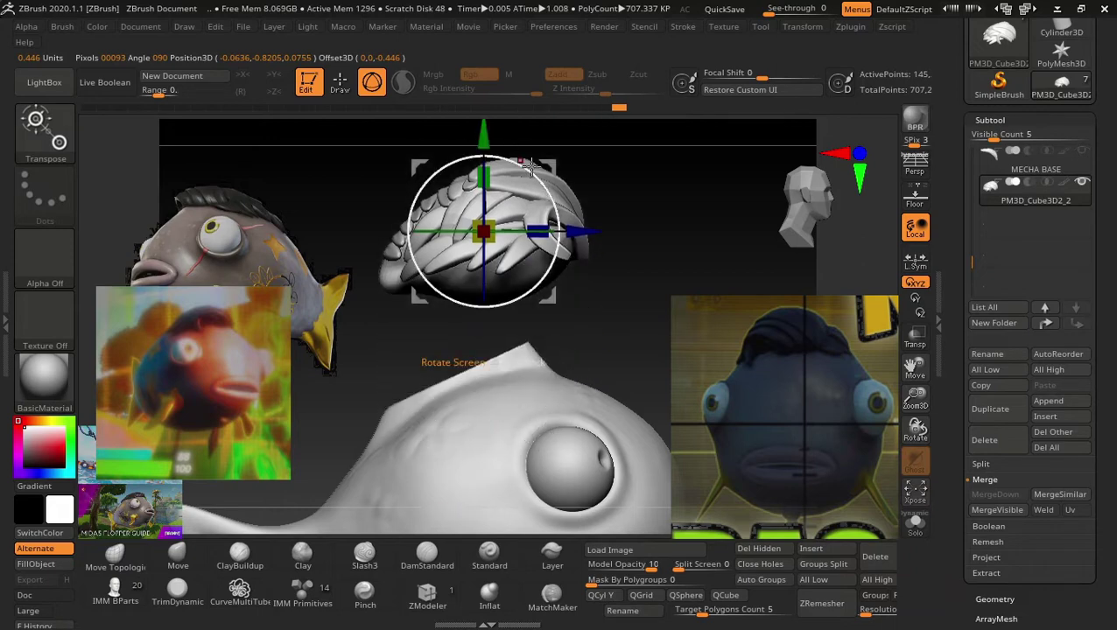
key(ctrl+z)
key(q)
mouse_move(655, 208)
mouse_down()
mouse_move(581, 282)
mouse_move(642, 300)
mouse_up()
scroll(1113, 319, up, 1)
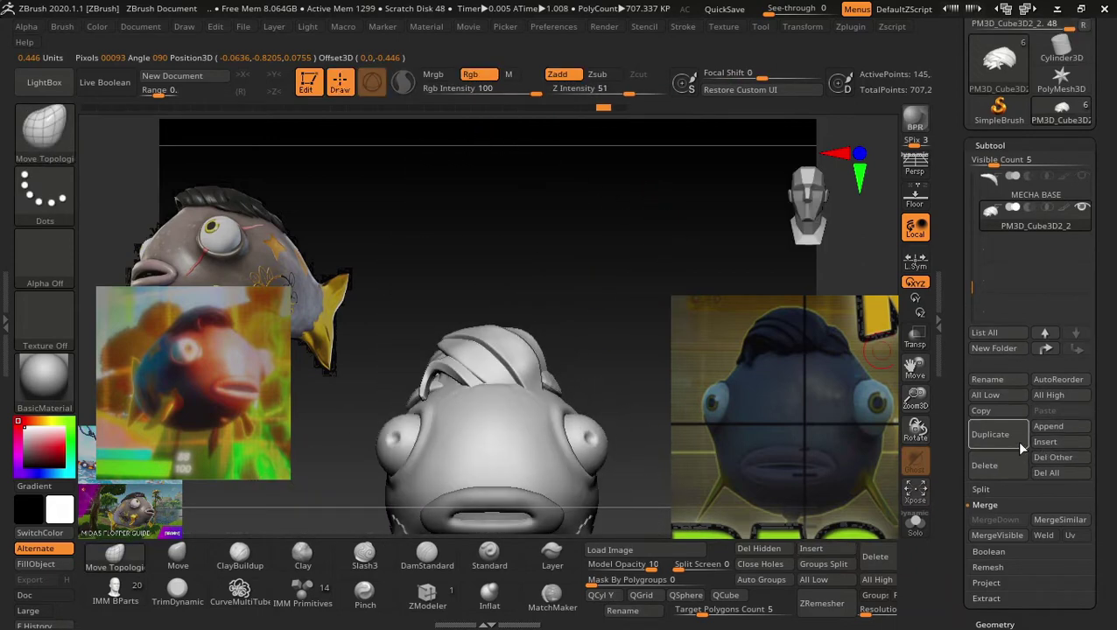
Duplicate the merged plates as PM3D_Cube3D2_3 and expand its Geometry settings with wireframe shown.
click(993, 434)
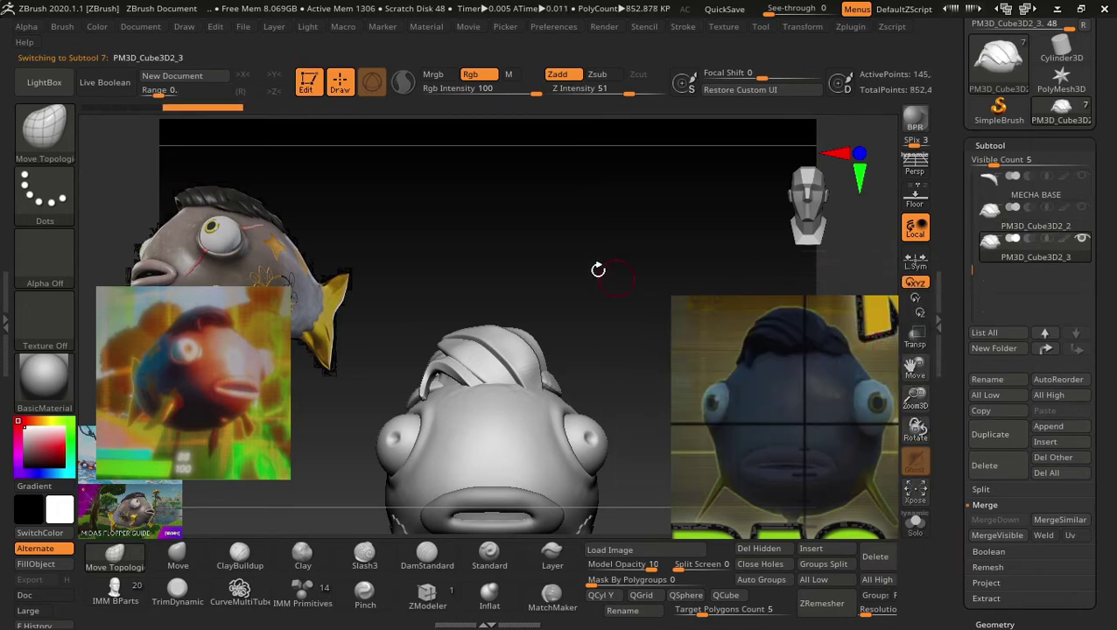
mouse_move(598, 267)
alt+mouse_down()
mouse_move(588, 321)
mouse_move(623, 349)
alt+mouse_up()
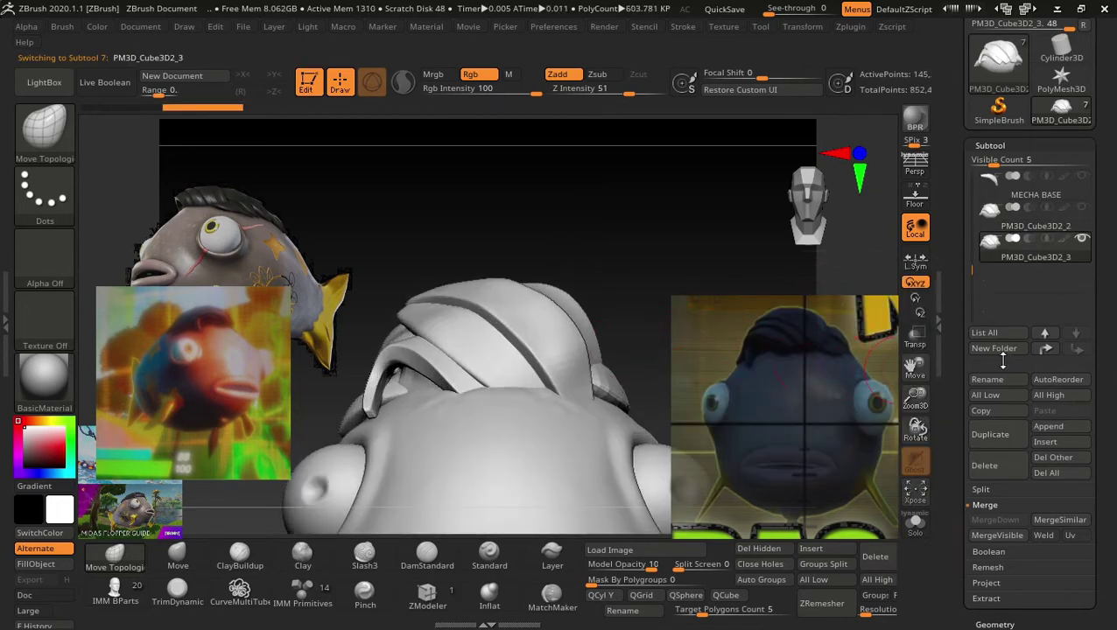
key(shift+f)
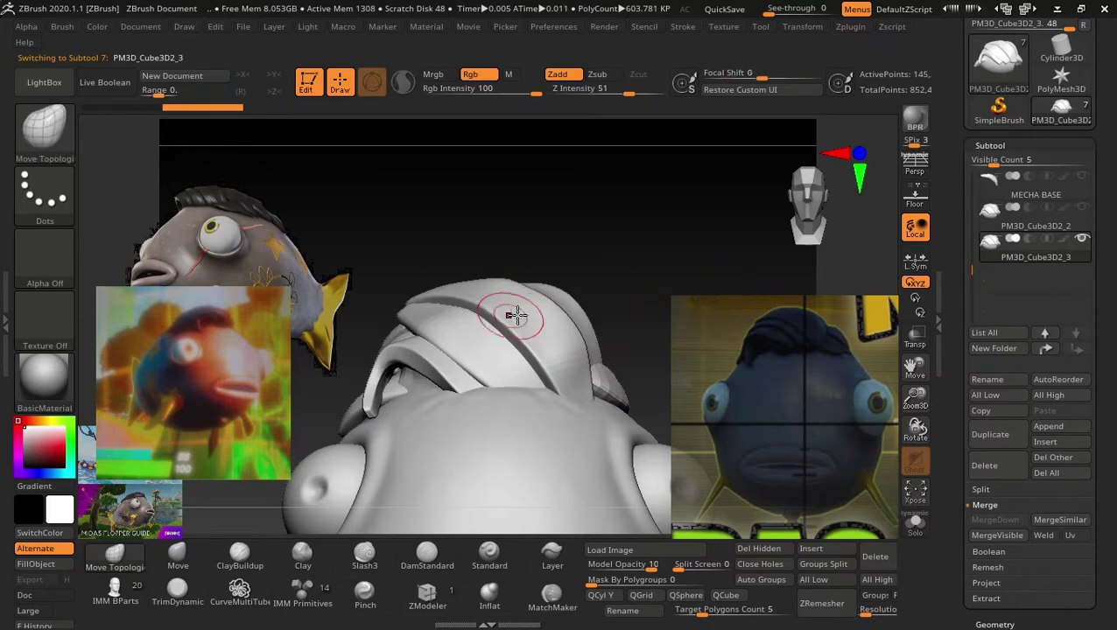
scroll(1113, 298, down, 5)
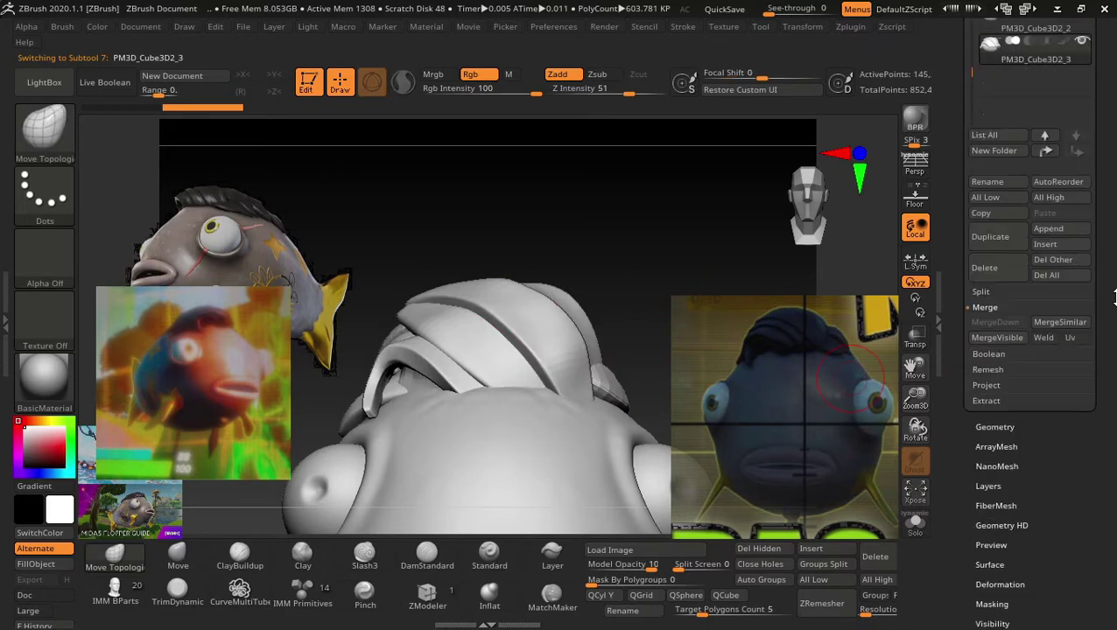
click(995, 427)
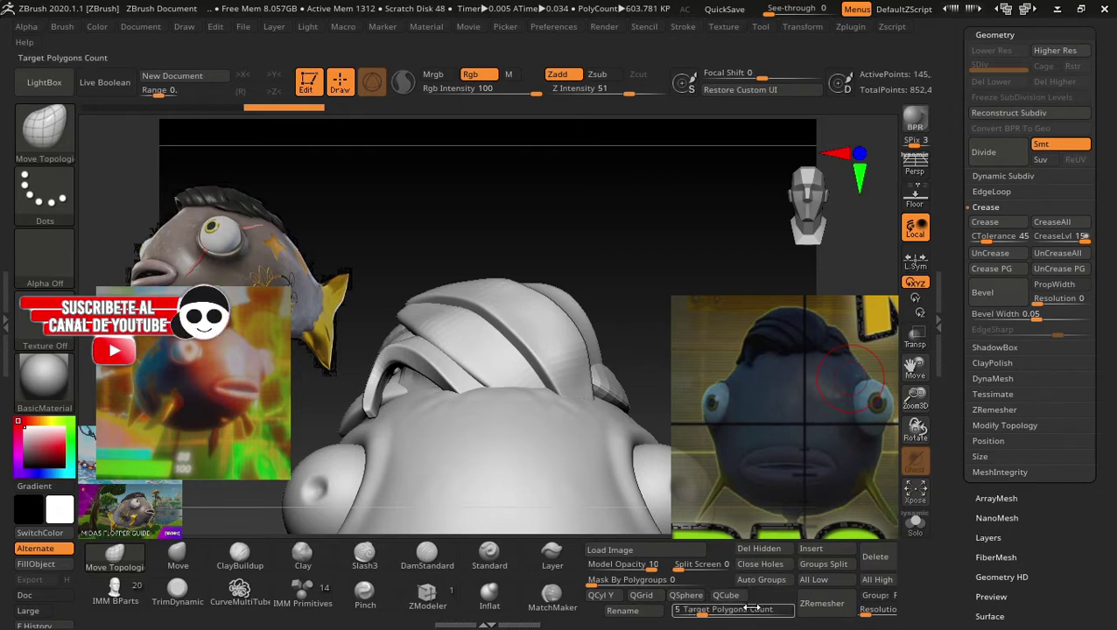
ZRemesh the plates at a target polygon count of 60 and subdivide them once.
text(60)
key(Return)
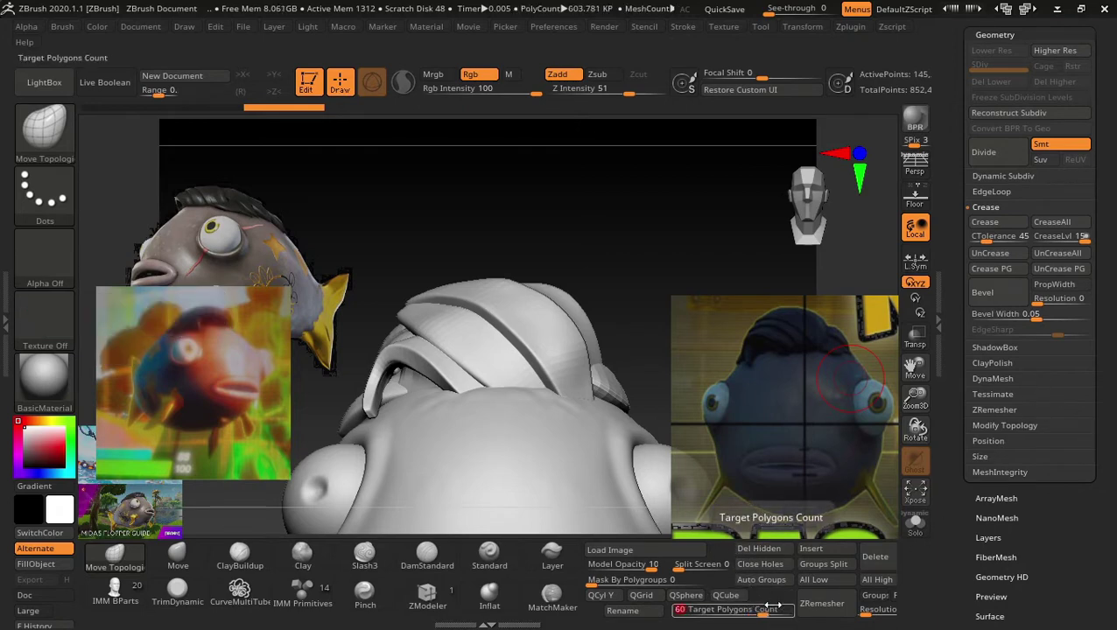
click(828, 610)
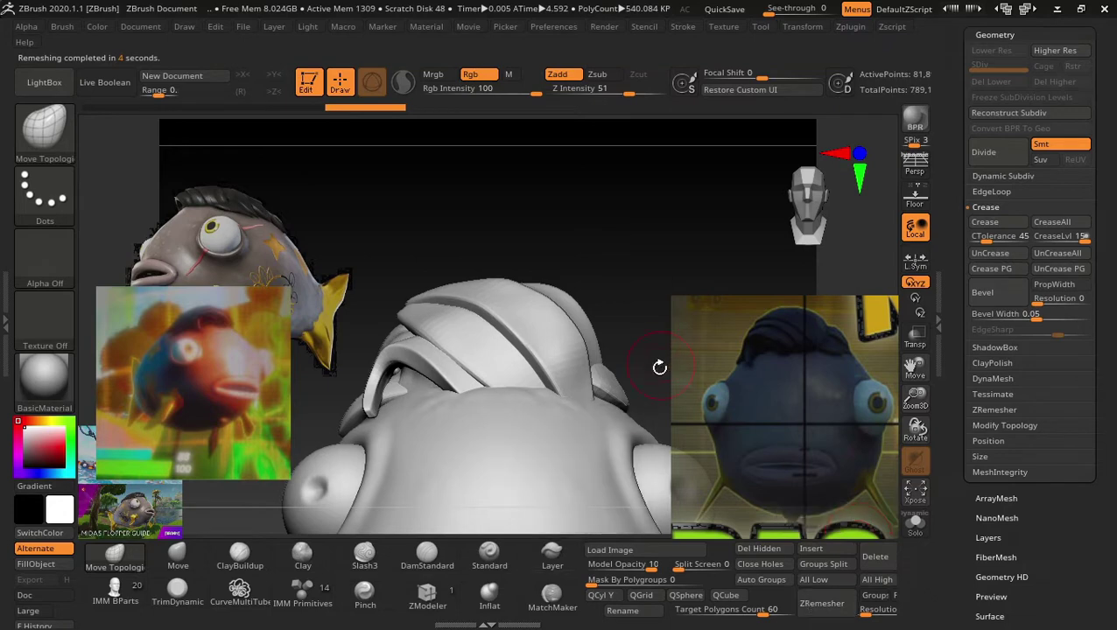
key(ctrl+d)
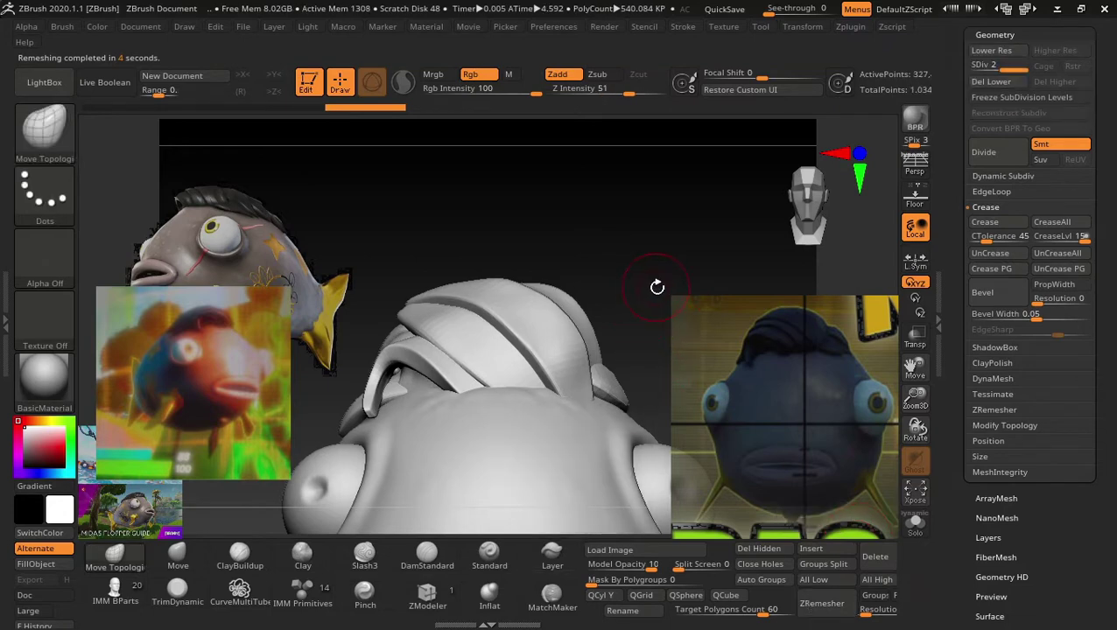
Select the Inflat brush and Shift-smooth the surface of the head plates.
drag(656, 286, 570, 400)
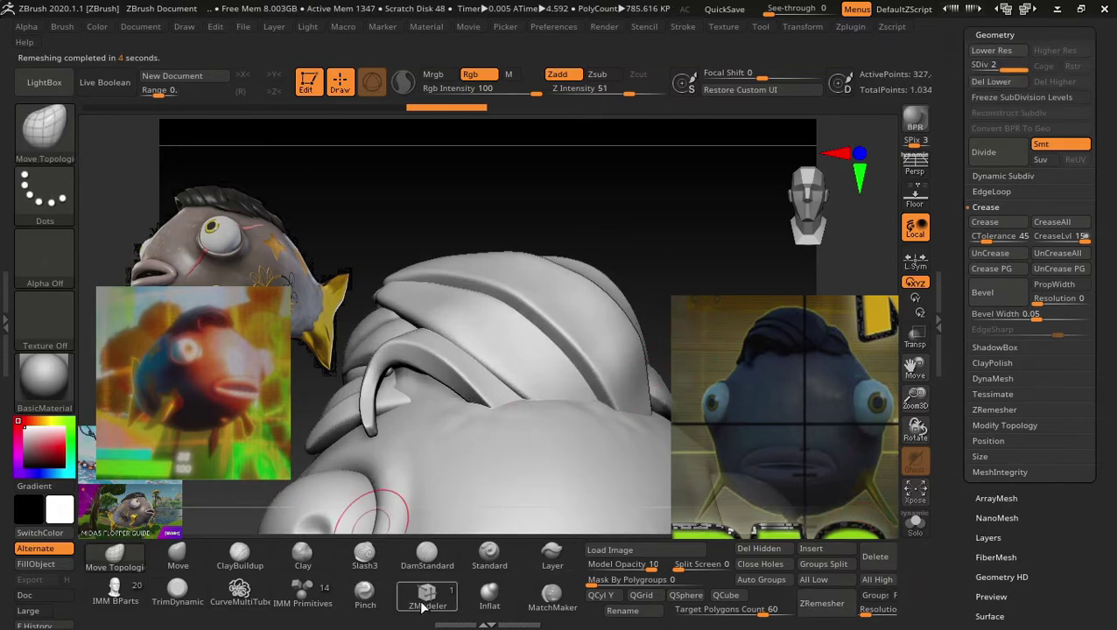
click(489, 595)
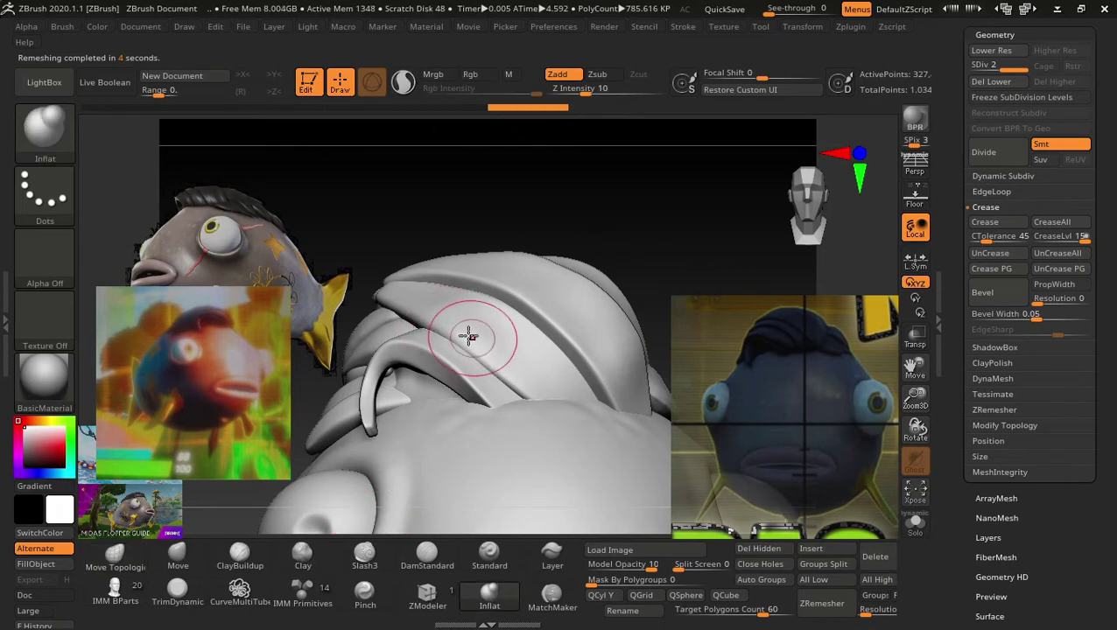
drag(468, 332, 494, 349)
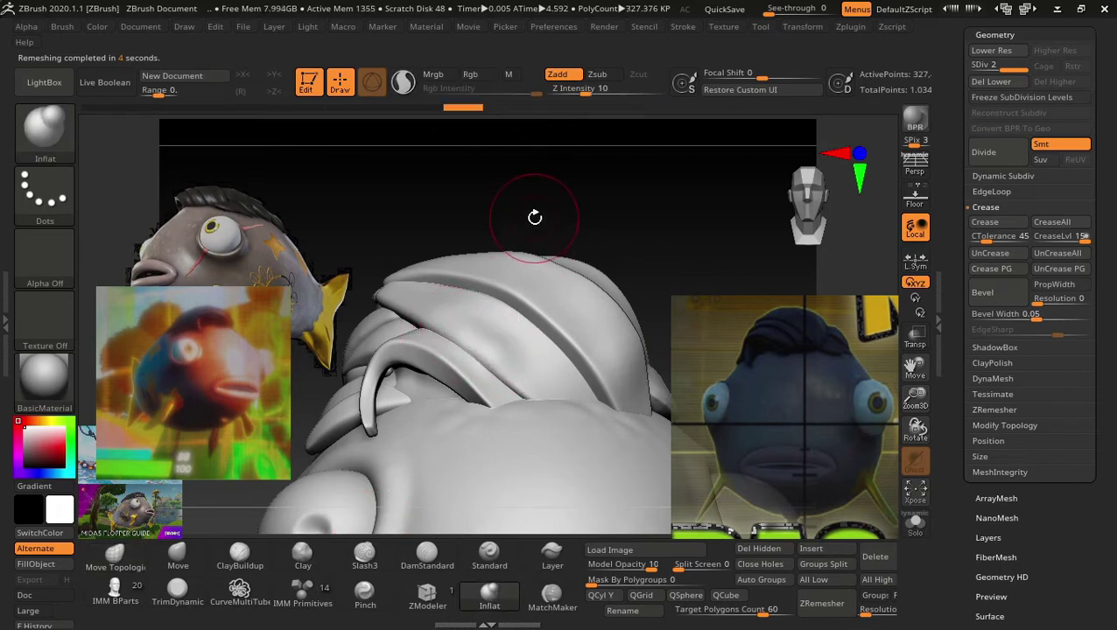
key(shift+f)
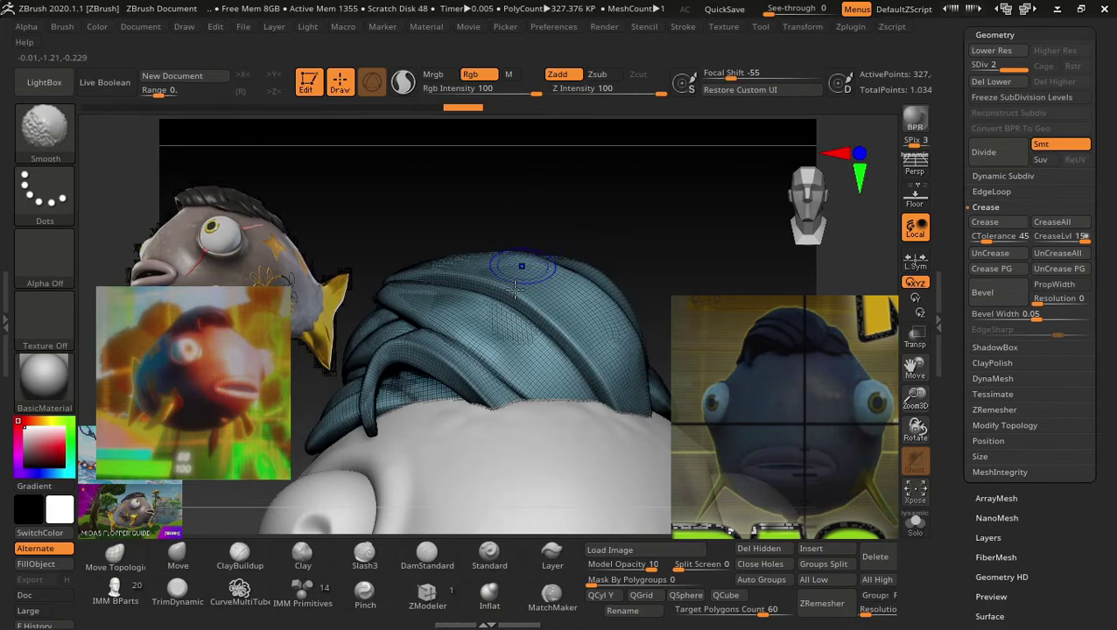
key(shift+f)
mouse_move(514, 366)
mouse_down()
mouse_move(476, 334)
mouse_move(513, 368)
mouse_up()
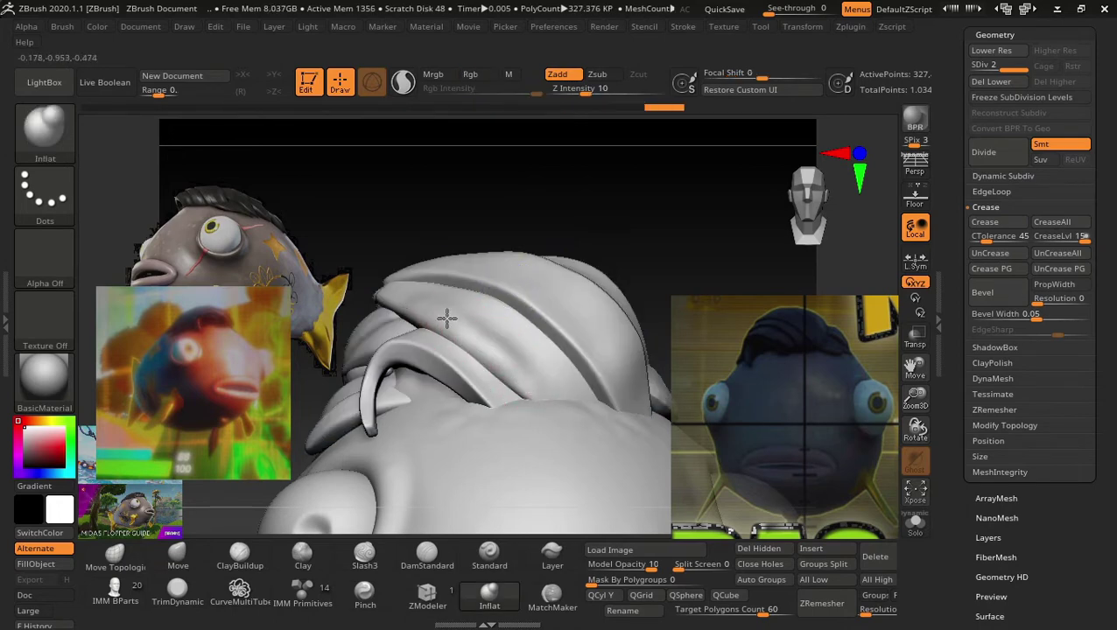
drag(447, 319, 404, 297)
key(ctrl+z)
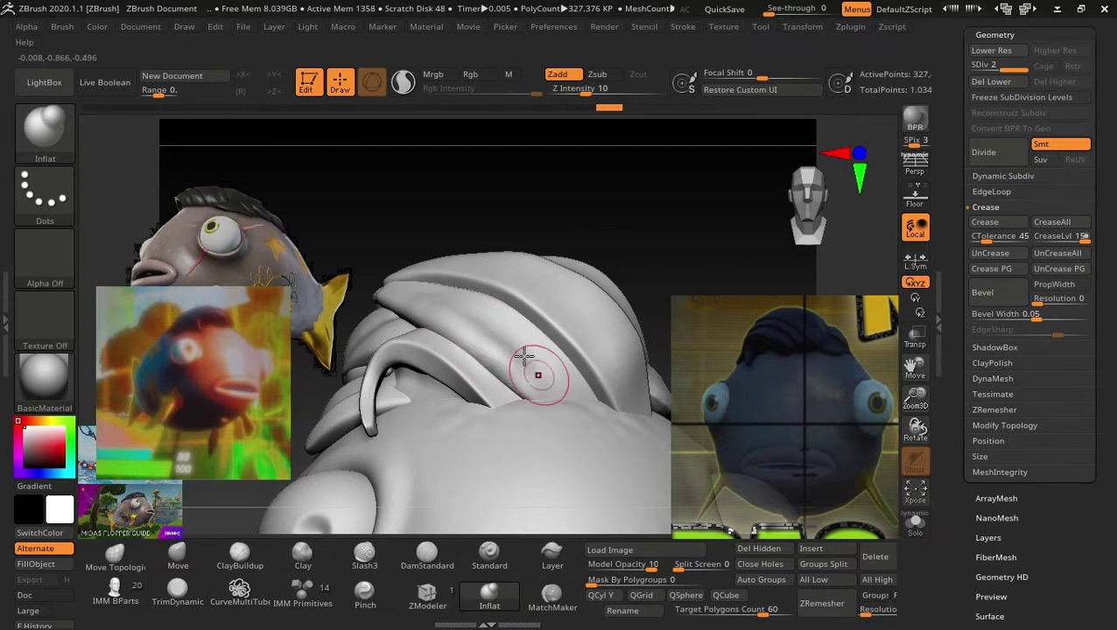
key(ctrl+shift+z)
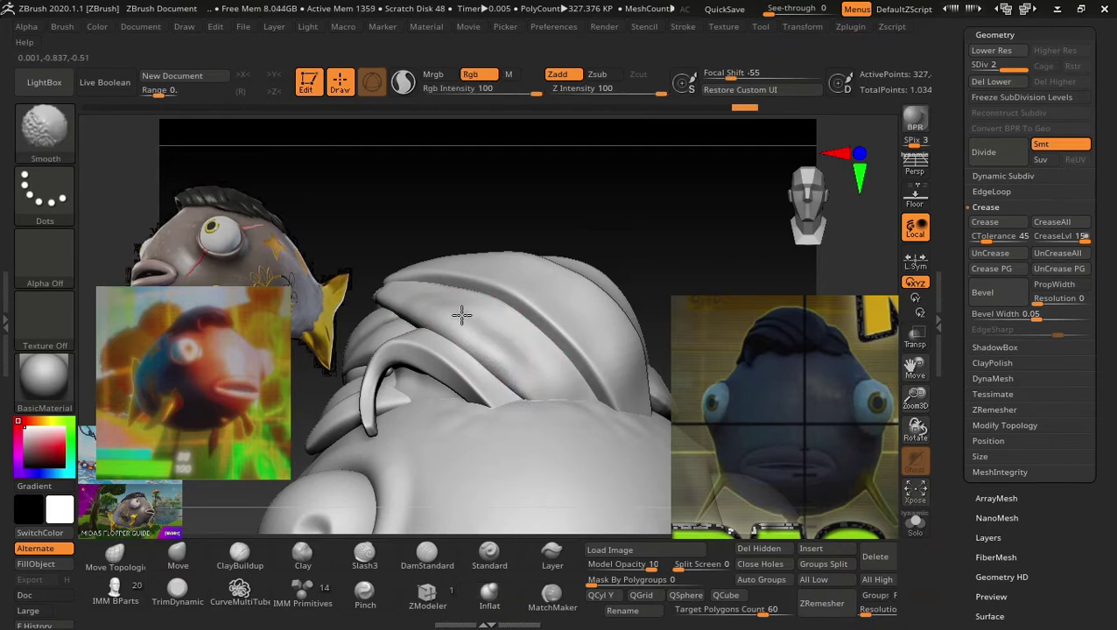
mouse_move(588, 242)
shift+mouse_down()
mouse_move(658, 286)
mouse_move(564, 273)
mouse_move(665, 239)
mouse_move(606, 258)
mouse_move(648, 276)
mouse_move(613, 220)
mouse_move(728, 220)
mouse_move(670, 282)
mouse_move(718, 274)
mouse_move(701, 220)
shift+mouse_up()
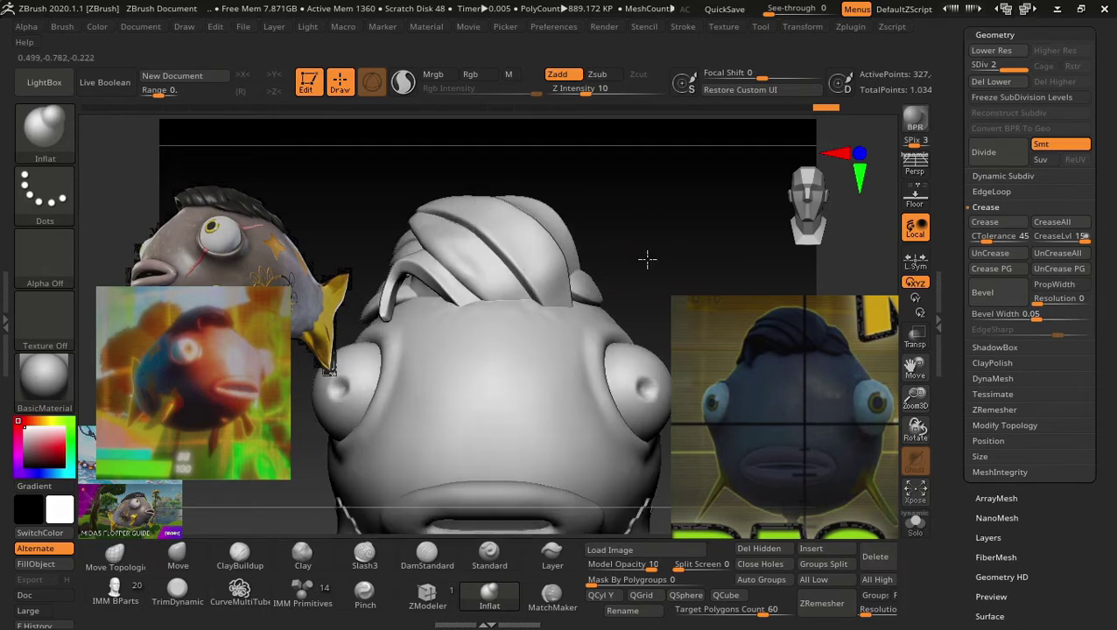
Cancel an accidental subtool deletion and show the plate wireframe from the front.
mouse_move(670, 232)
mouse_down()
mouse_move(729, 245)
mouse_move(703, 277)
mouse_move(714, 268)
mouse_move(758, 298)
mouse_move(730, 269)
mouse_up()
mouse_move(1113, 254)
mouse_down()
mouse_move(1113, 376)
mouse_move(1113, 262)
mouse_up()
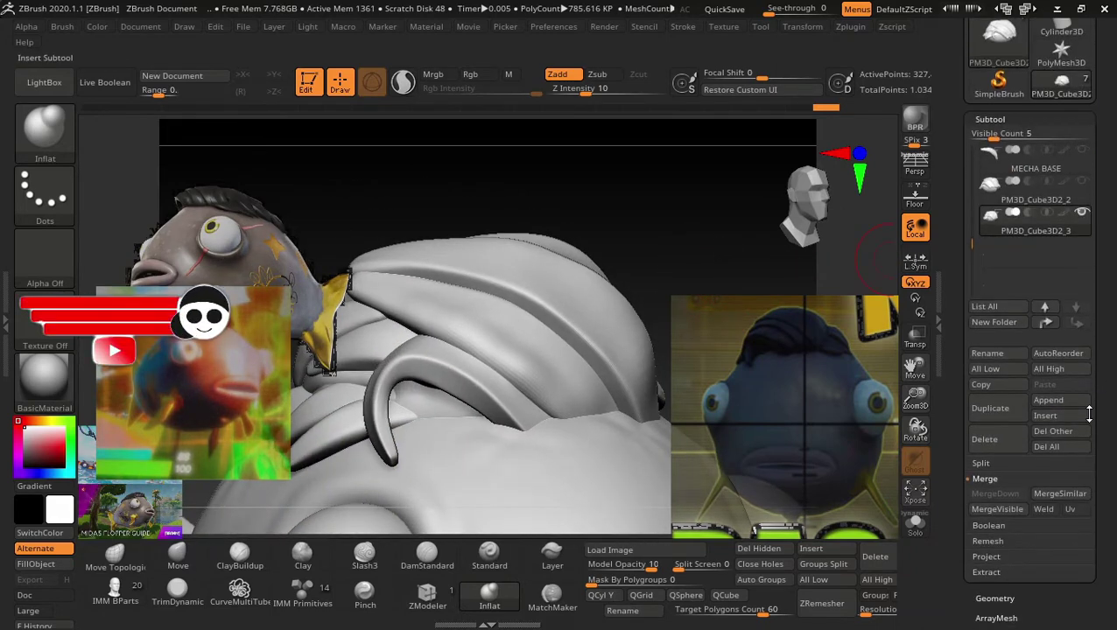
click(1006, 441)
key(Escape)
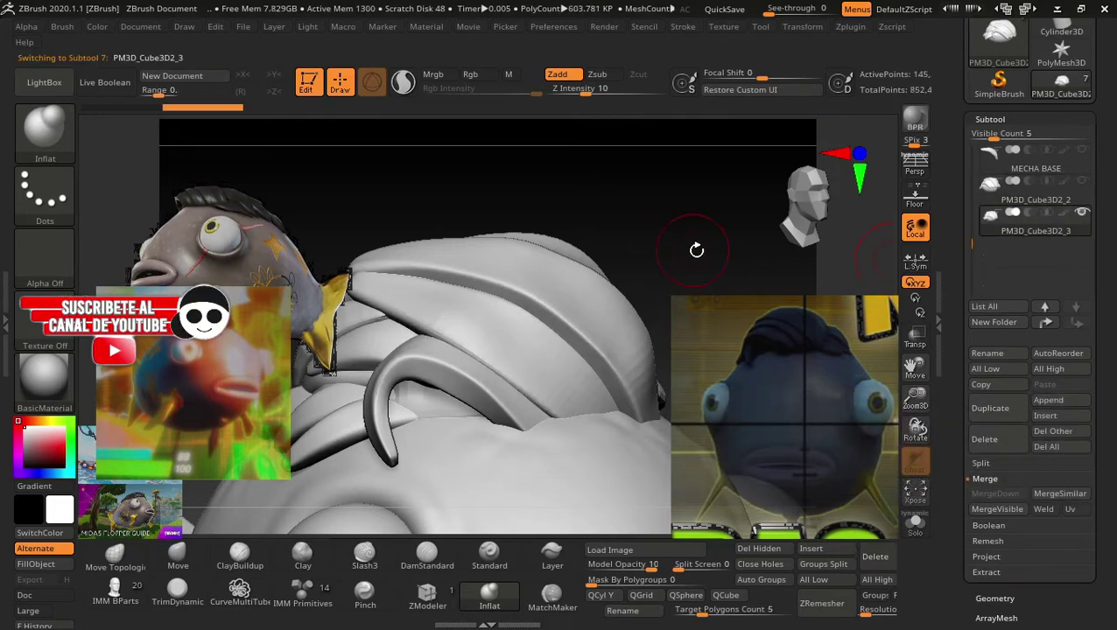
mouse_move(698, 249)
shift+mouse_down()
mouse_move(681, 254)
mouse_move(658, 217)
shift+mouse_up()
key(shift+f)
key(shift+f)
Subdivide the plate subtool to level 3 from the Geometry settings.
drag(1113, 486, 1113, 315)
scroll(1105, 365, down, 1)
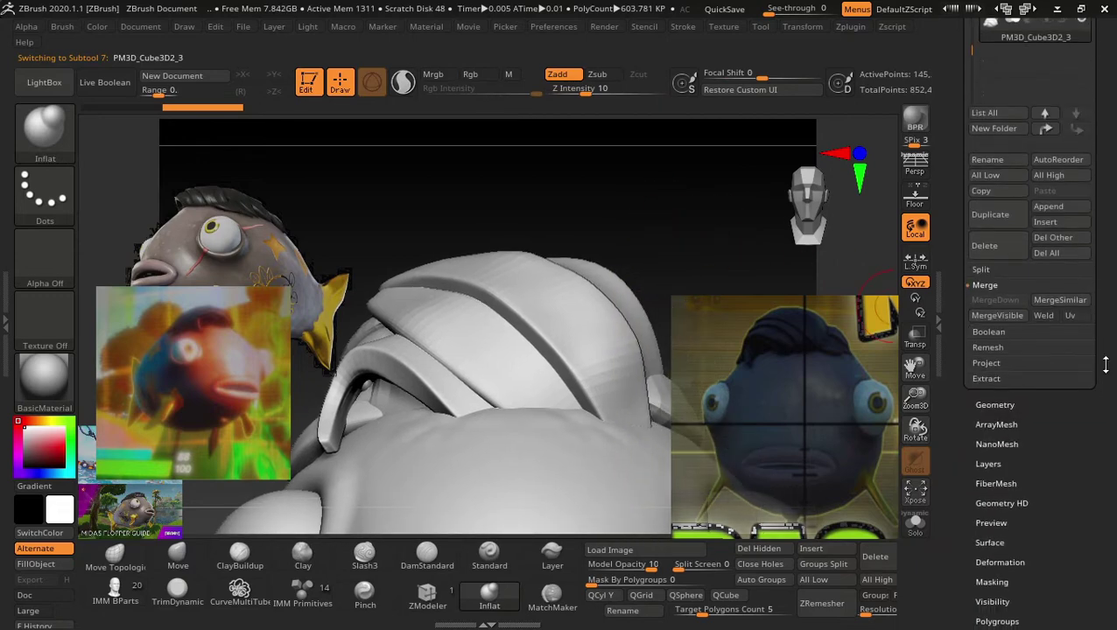
click(1006, 402)
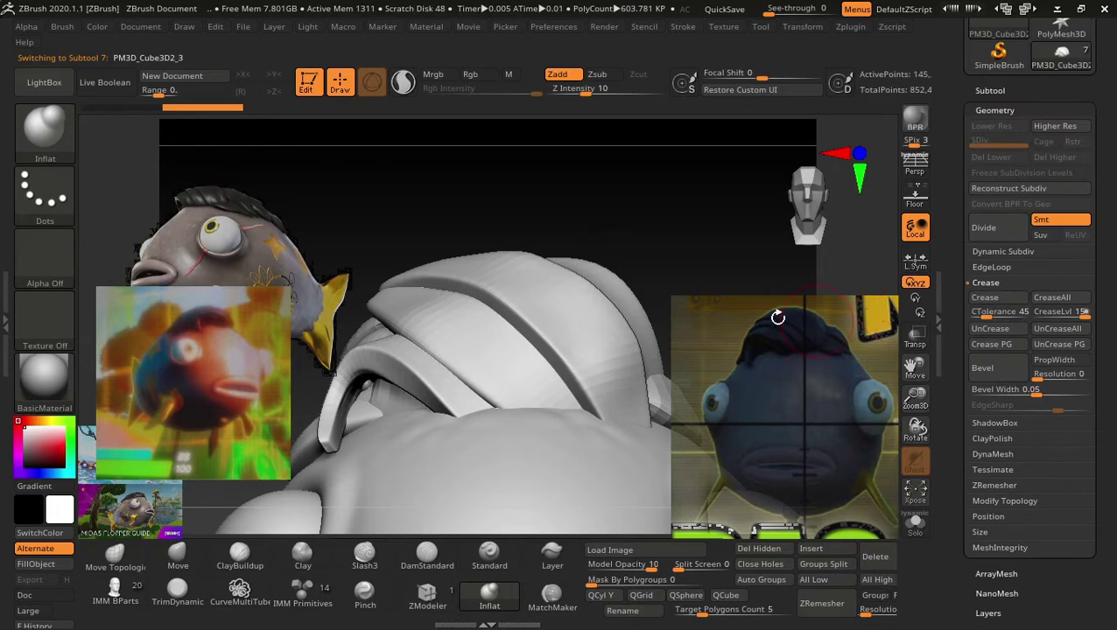
key(ctrl+d)
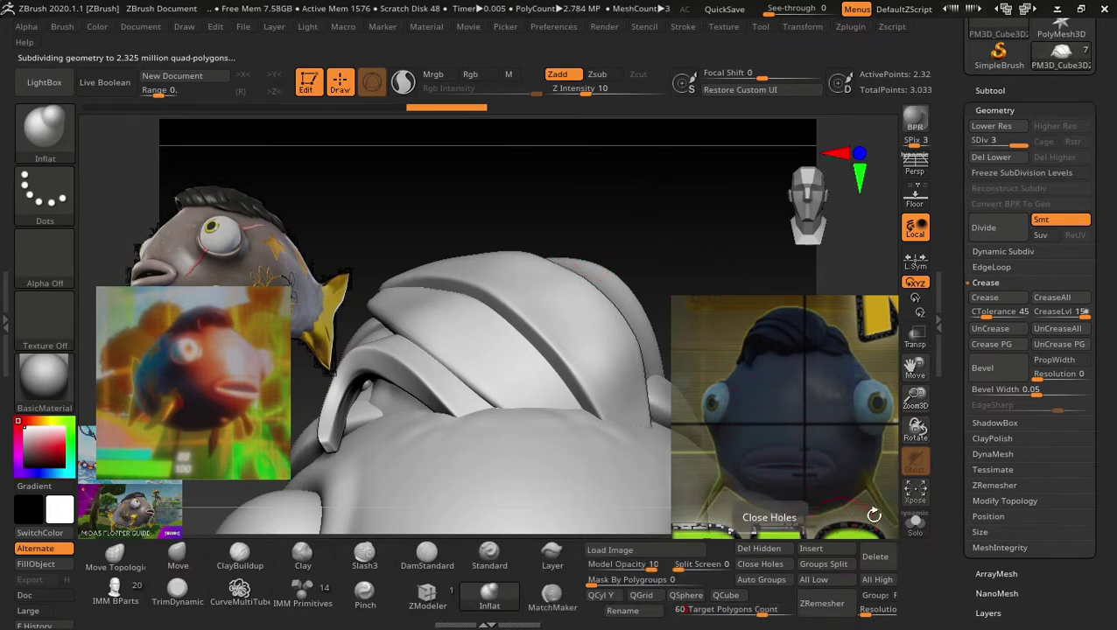
Enable KeepGroups and KeepCreases in the ZRemesher options.
click(1005, 500)
mouse_move(1003, 422)
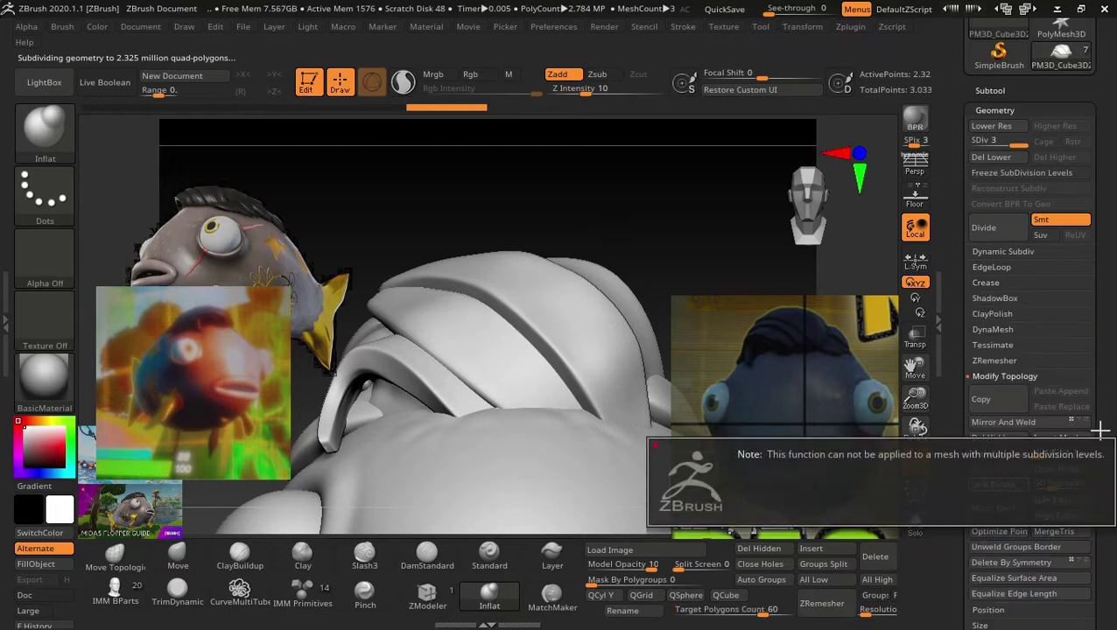
scroll(1107, 411, down, 3)
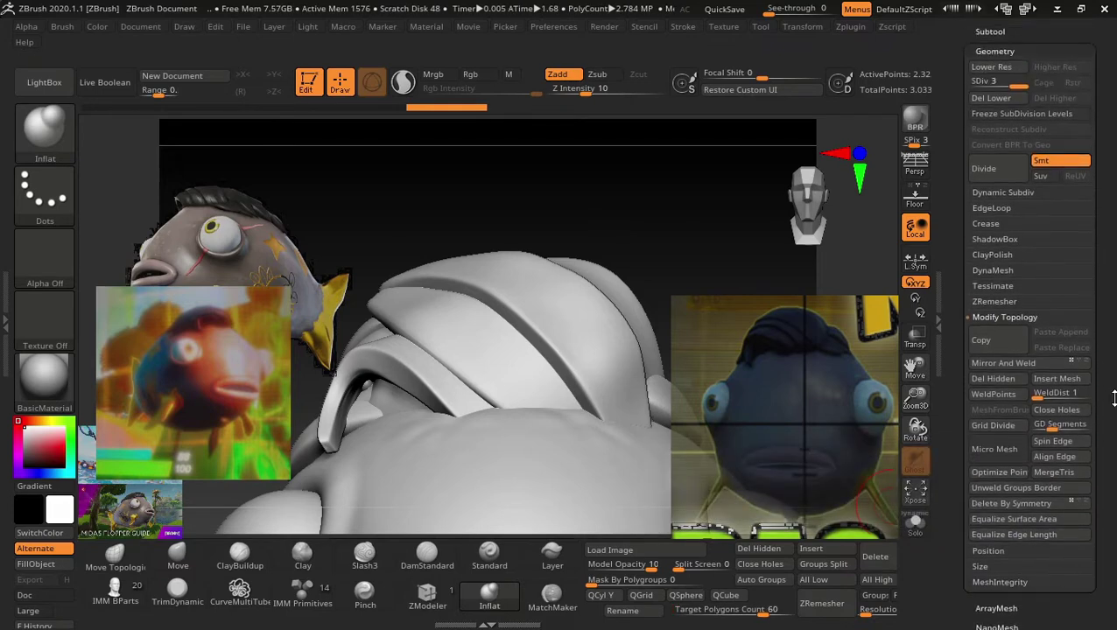
click(995, 302)
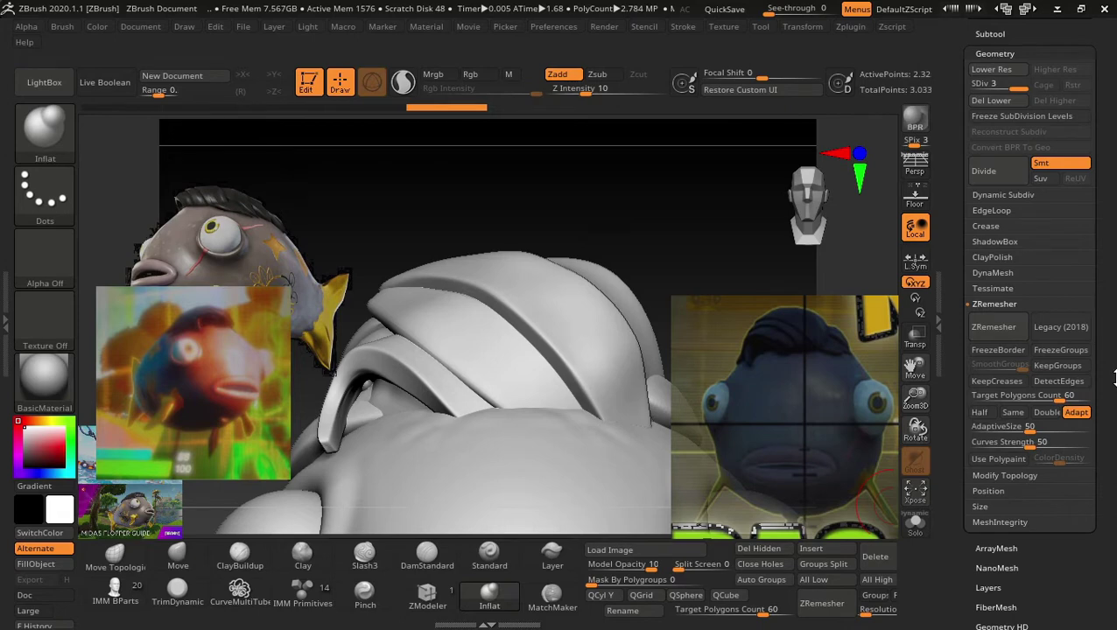
click(1059, 365)
click(998, 380)
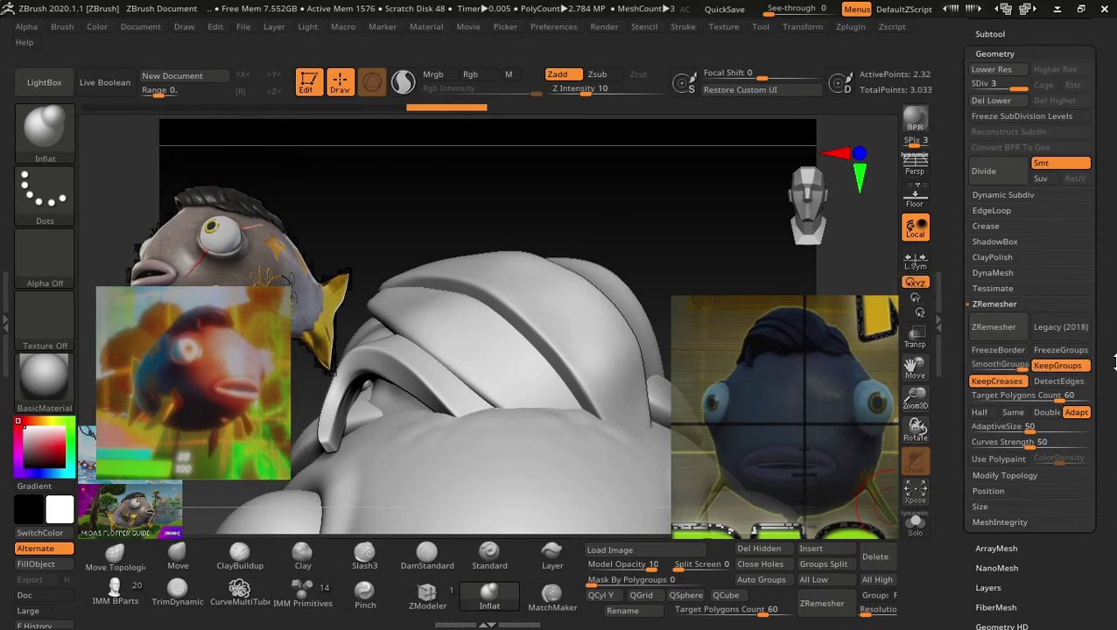
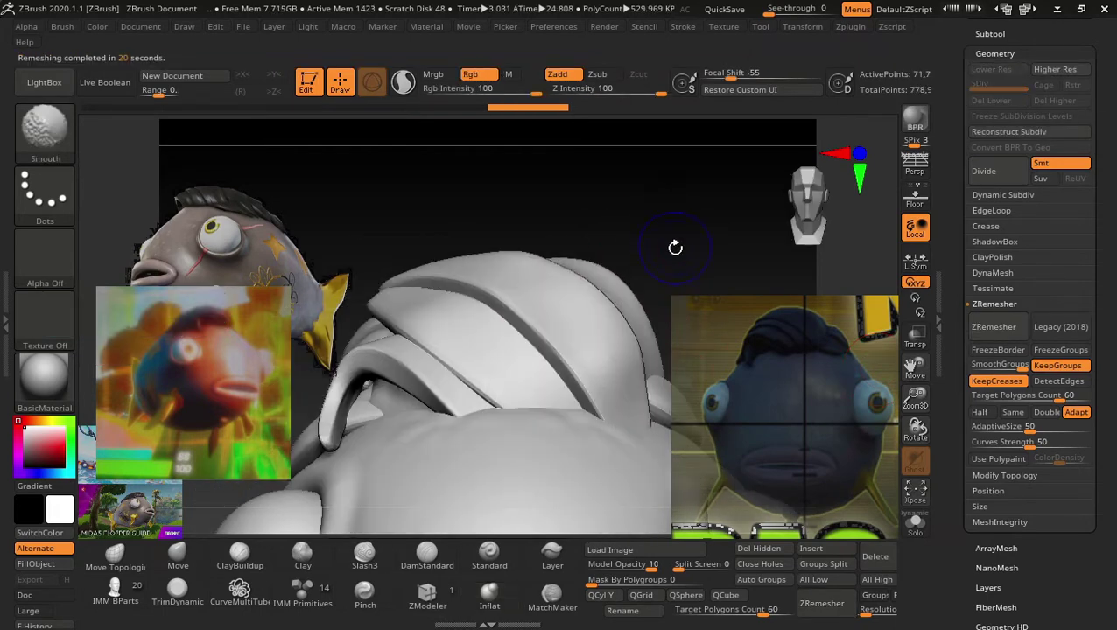
Show polyframe, puff up a hair strand with Inflat, then reshape it with Move Topological.
key(shift+f)
key(shift+f)
drag(668, 230, 678, 269)
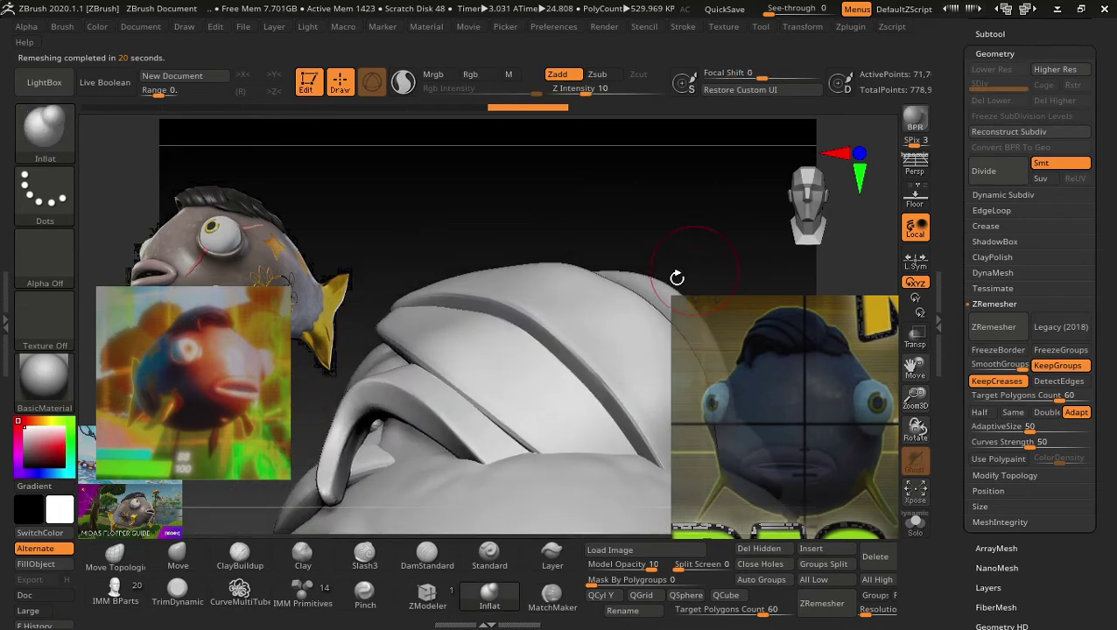
mouse_move(461, 382)
mouse_down()
mouse_move(474, 394)
mouse_move(436, 429)
mouse_move(453, 391)
mouse_move(449, 351)
mouse_move(449, 366)
mouse_up()
mouse_move(468, 238)
mouse_down()
mouse_move(506, 207)
mouse_move(533, 236)
mouse_move(602, 224)
mouse_up()
click(115, 555)
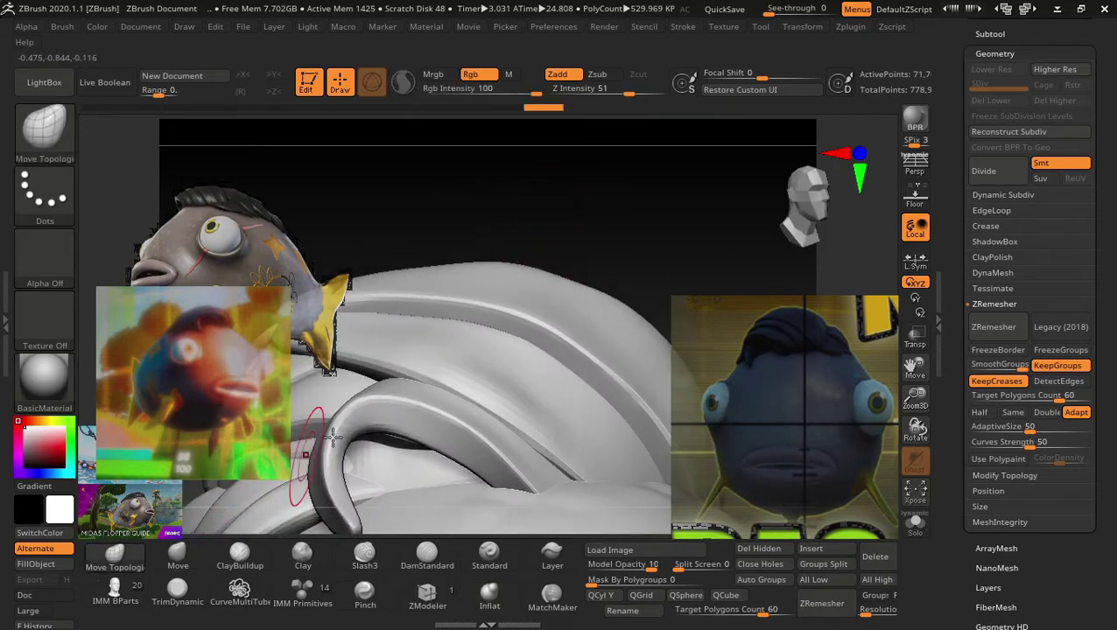
mouse_move(484, 400)
mouse_down()
mouse_move(506, 409)
mouse_move(477, 407)
mouse_move(451, 387)
mouse_up()
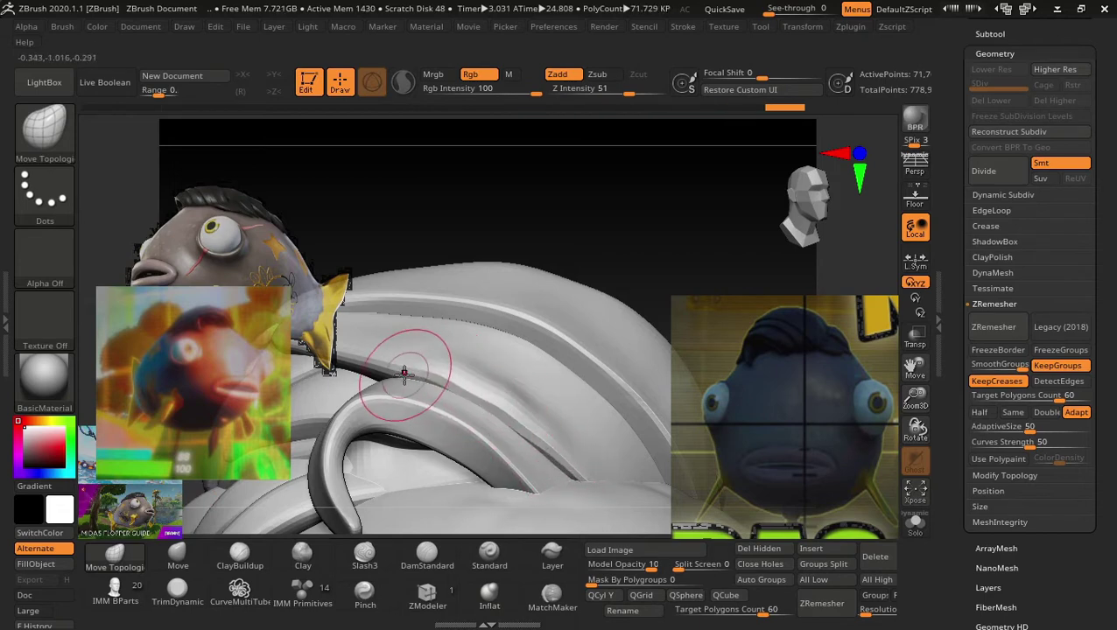
Smooth the strand surface with a much larger brush, then inflate the strand further.
key(shift)
mouse_move(532, 401)
shift+mouse_down()
mouse_move(518, 390)
mouse_move(503, 412)
shift+mouse_up()
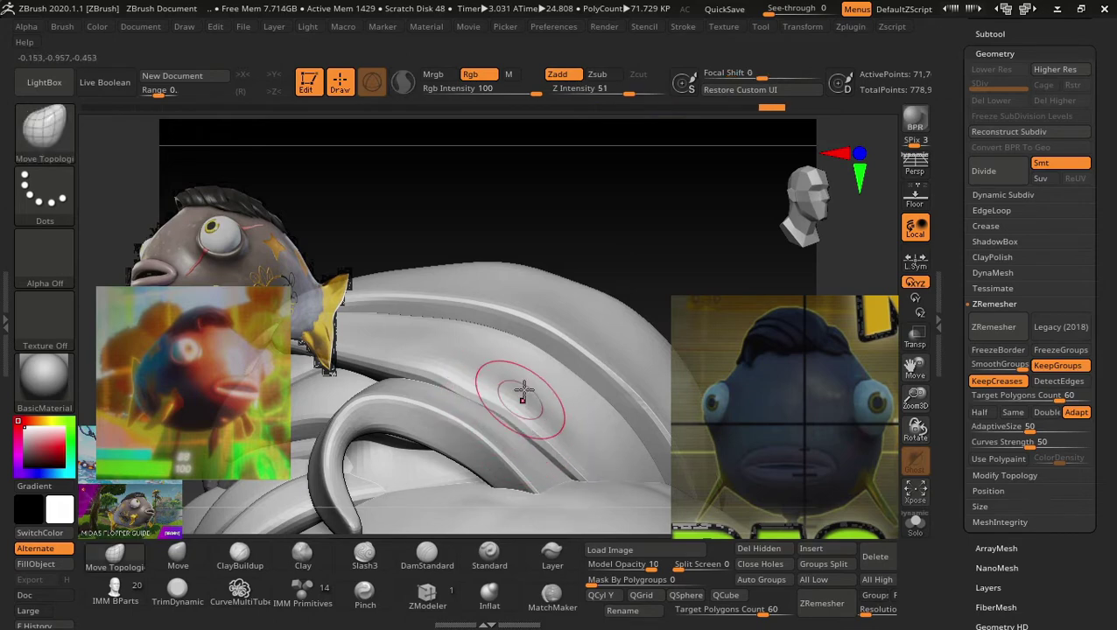
key(s)
drag(605, 232, 691, 232)
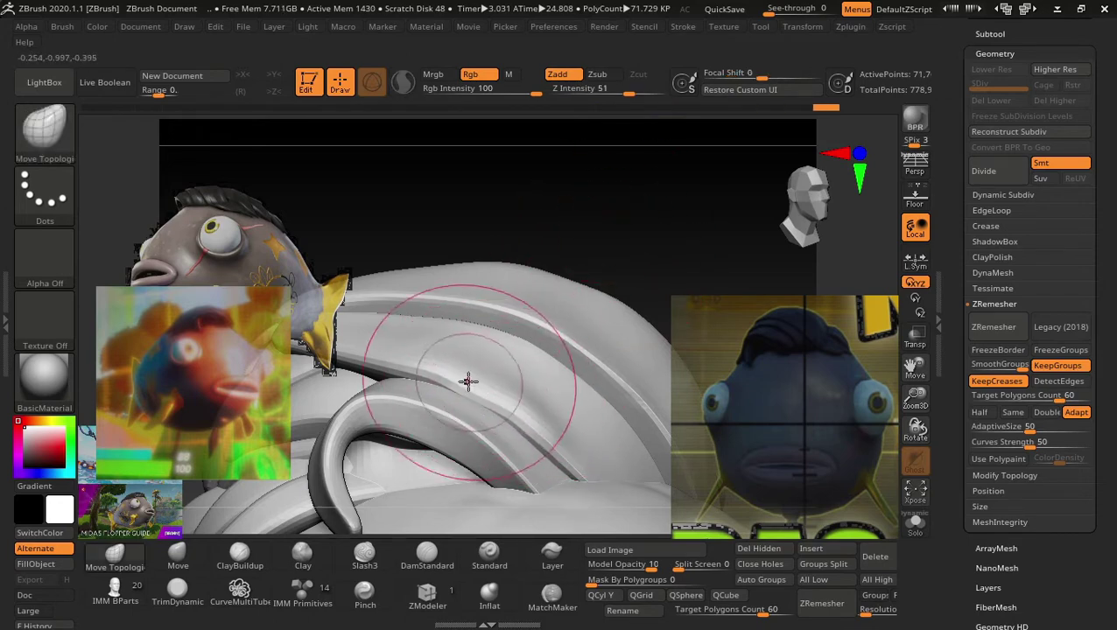
click(489, 595)
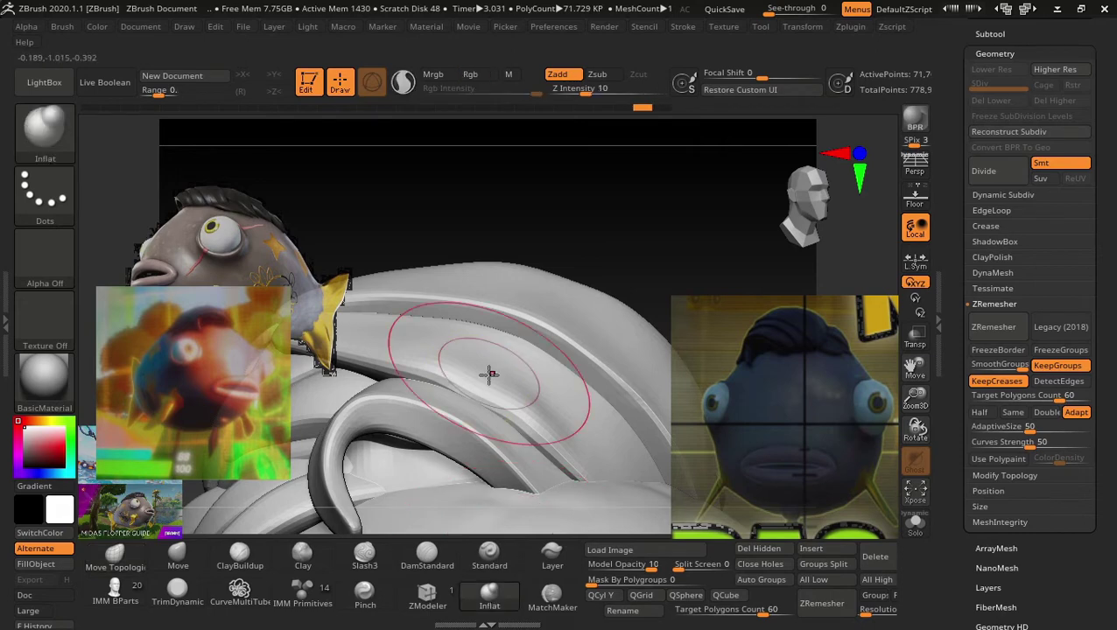
drag(489, 375, 479, 379)
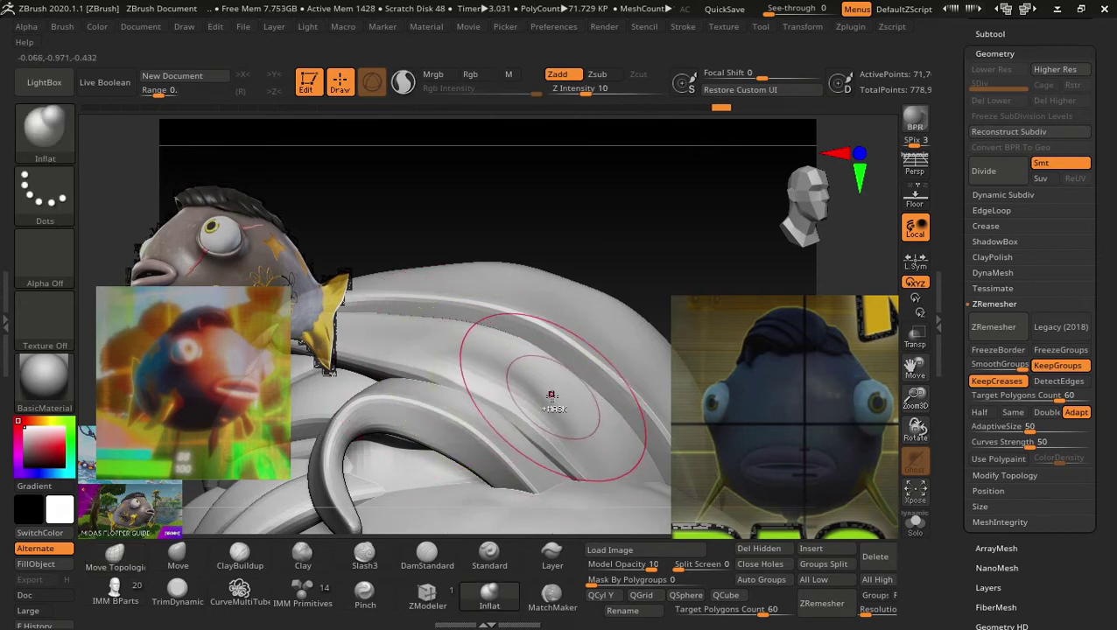
Unhide the rest of the fish body and turn it to face the front.
ctrl+shift+click(577, 263)
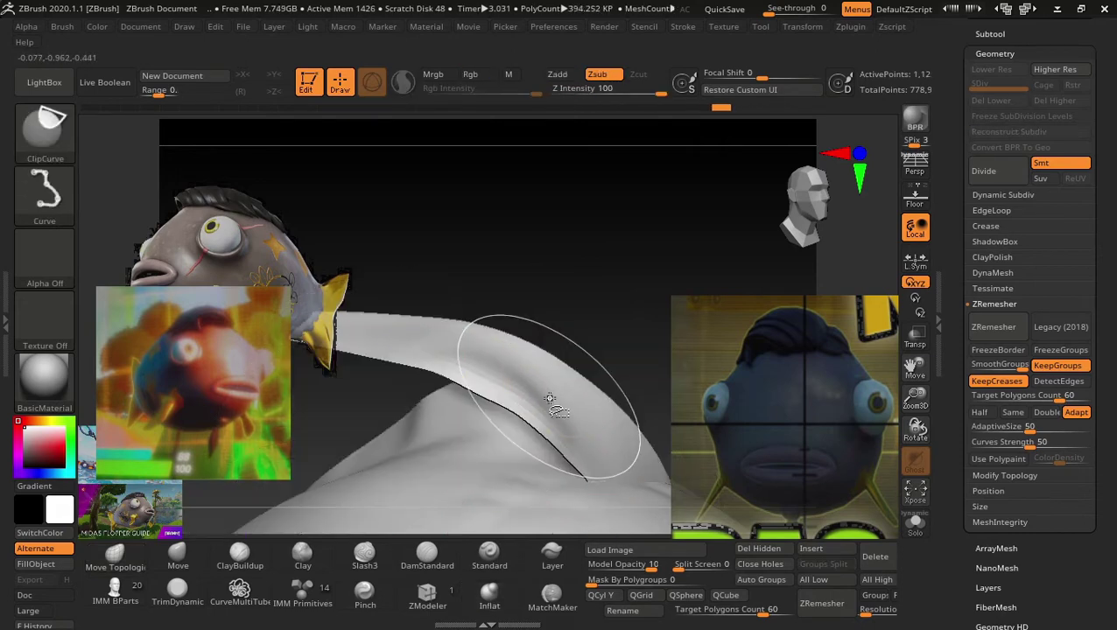
ctrl+shift+click(595, 274)
drag(653, 259, 509, 403)
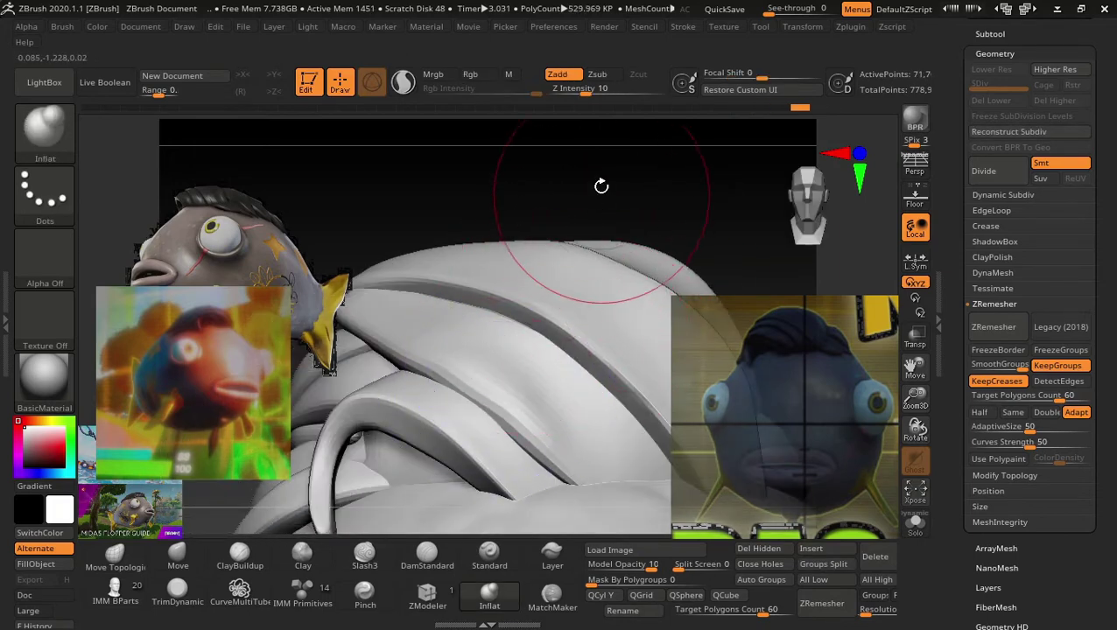
mouse_move(601, 185)
mouse_down()
mouse_move(593, 236)
mouse_move(651, 327)
mouse_move(660, 242)
mouse_move(683, 259)
mouse_move(681, 311)
mouse_move(633, 332)
mouse_move(499, 332)
mouse_move(643, 314)
mouse_move(633, 260)
mouse_move(853, 326)
mouse_up()
Turn on Polish, set DynaMesh resolution to 1440, and remesh the fish to about 2.4 million polygons.
scroll(1116, 378, down, 3)
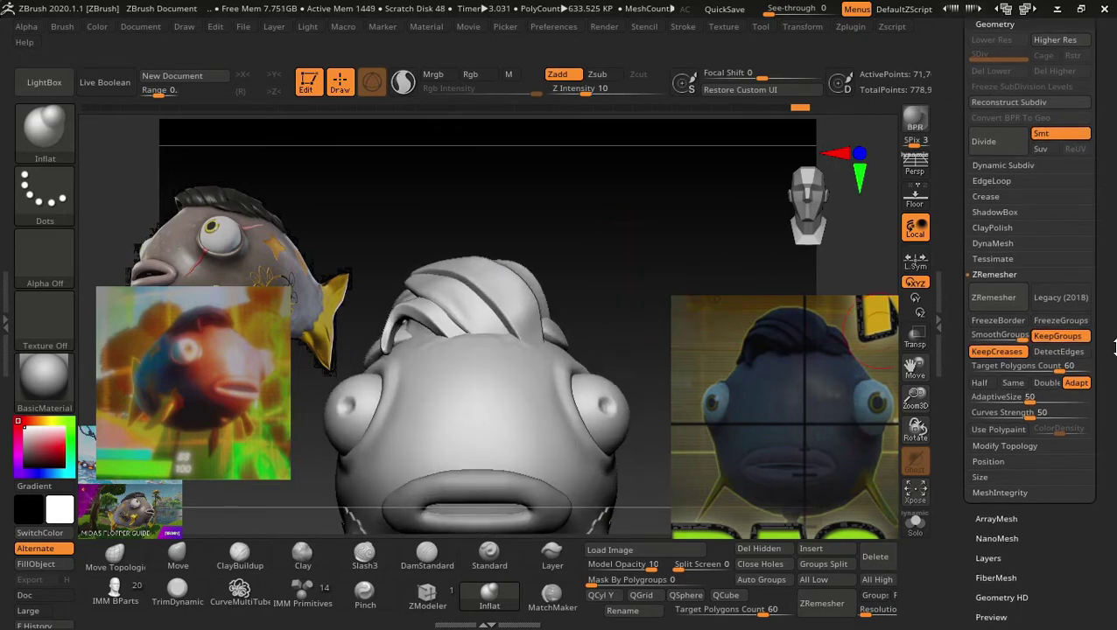
scroll(1115, 367, down, 2)
scroll(1114, 368, down, 1)
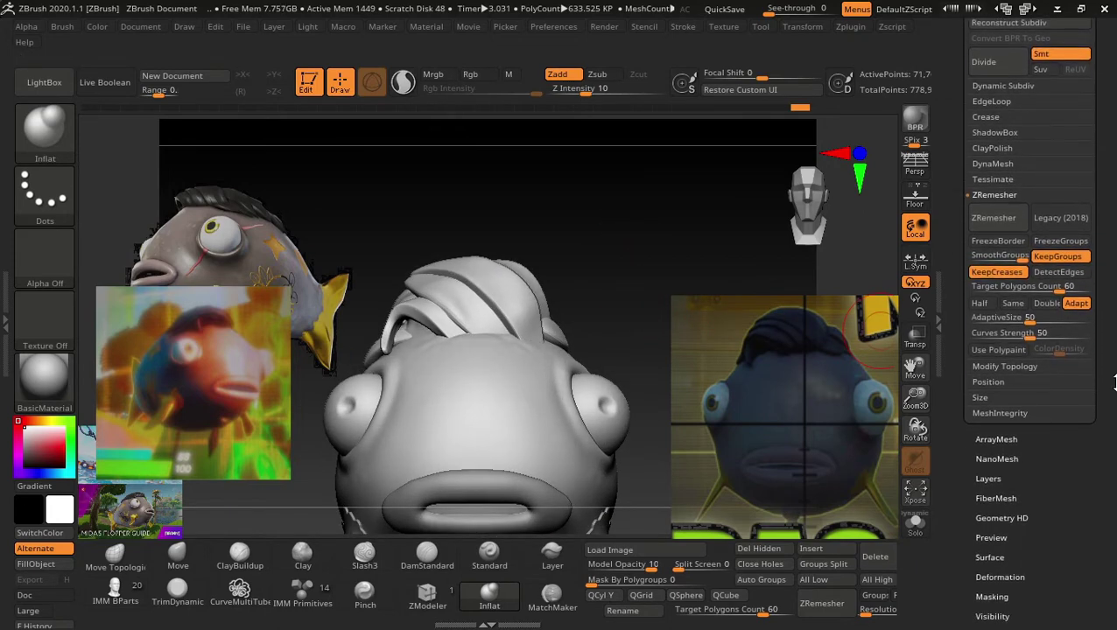
scroll(1116, 333, up, 4)
scroll(1115, 358, up, 1)
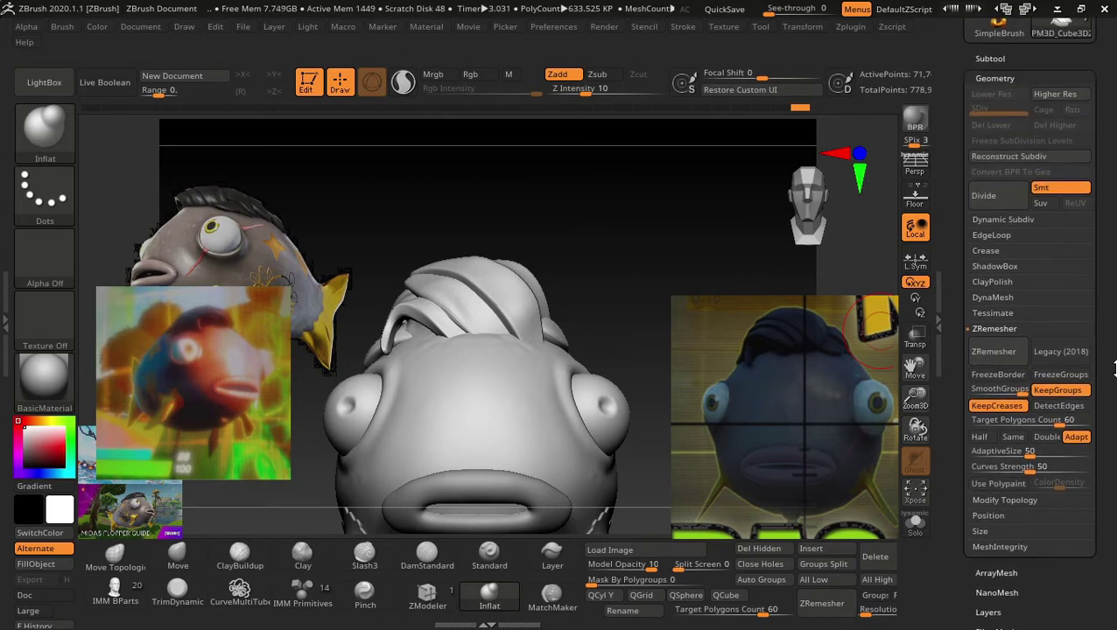
click(997, 298)
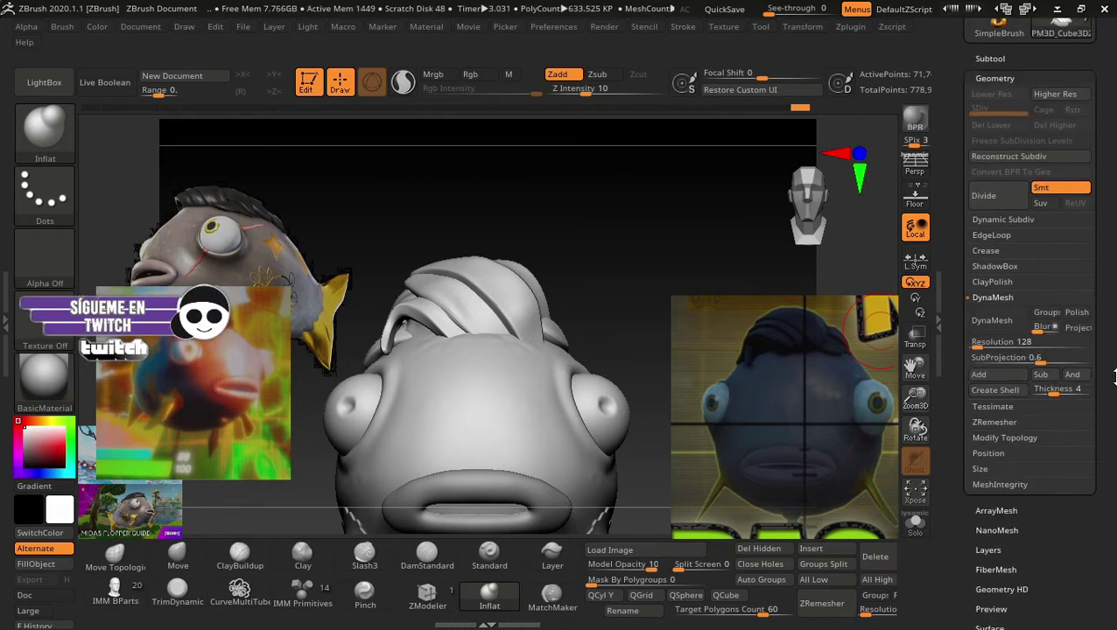
click(1076, 312)
drag(979, 348, 1016, 348)
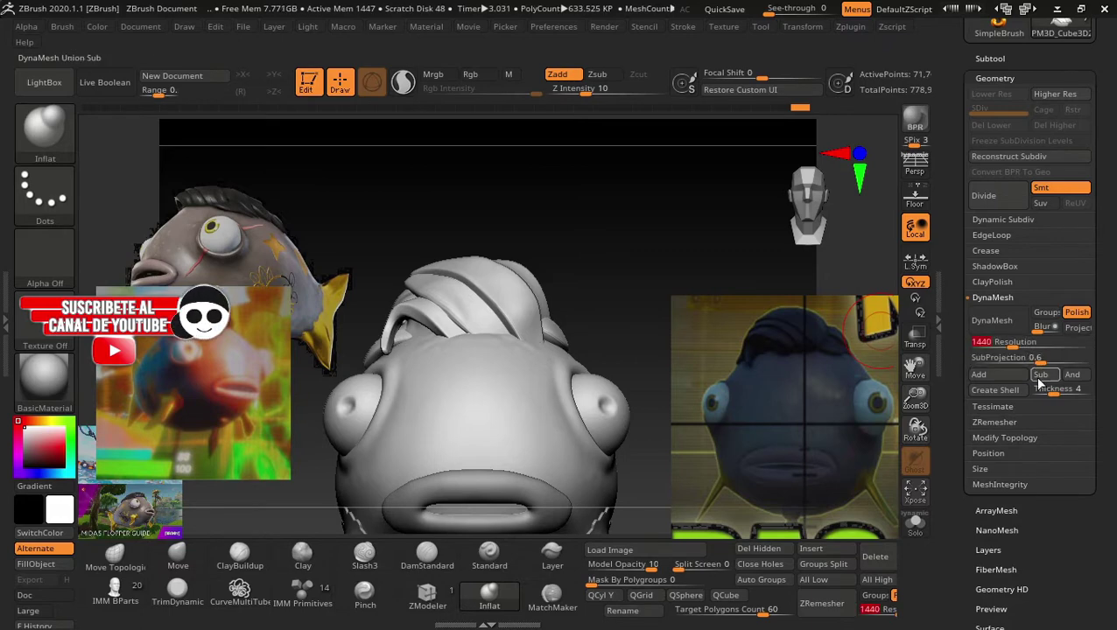
click(994, 321)
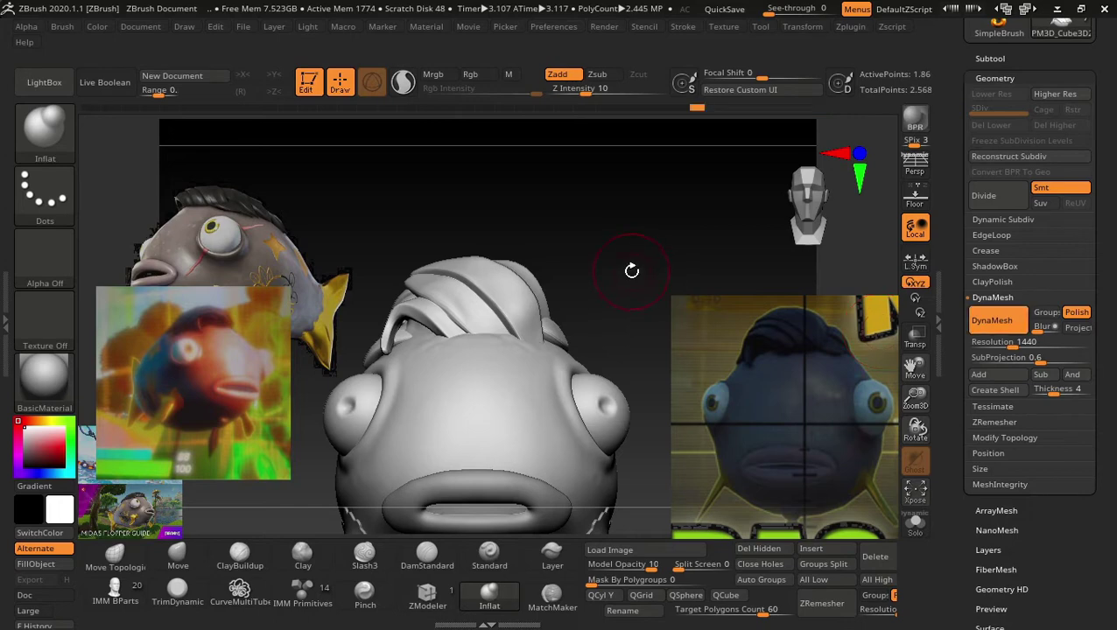
Inflate the remeshed hair strands, then switch to Move Topological and Shift-smooth them.
mouse_move(630, 269)
mouse_down()
mouse_move(647, 367)
mouse_move(717, 216)
mouse_up()
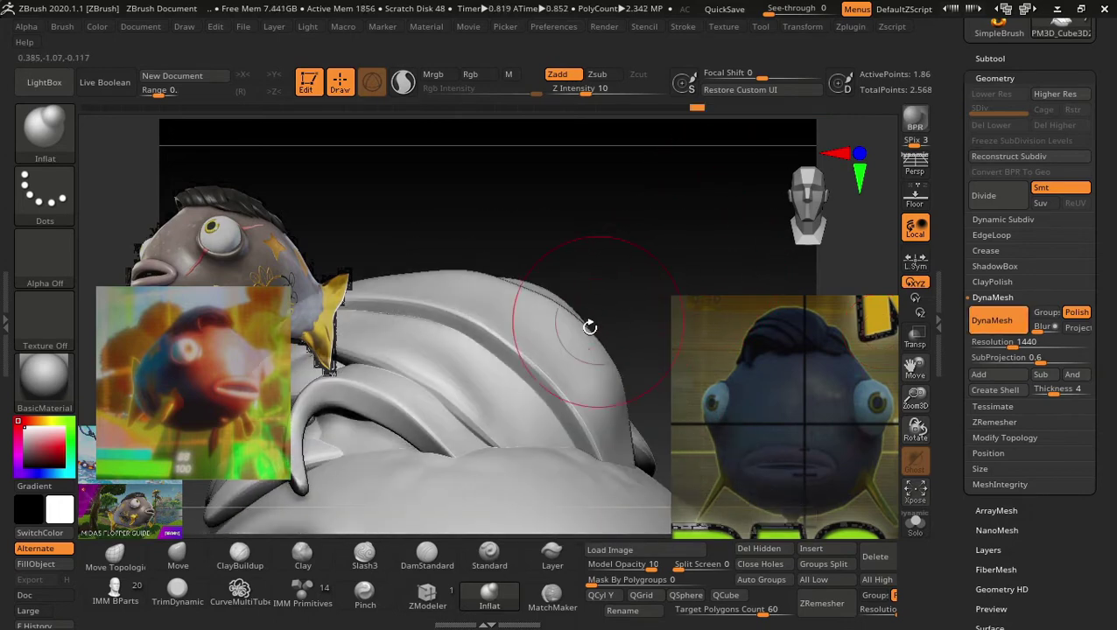
mouse_move(588, 324)
mouse_down()
mouse_move(525, 369)
mouse_move(615, 338)
mouse_move(606, 308)
mouse_up()
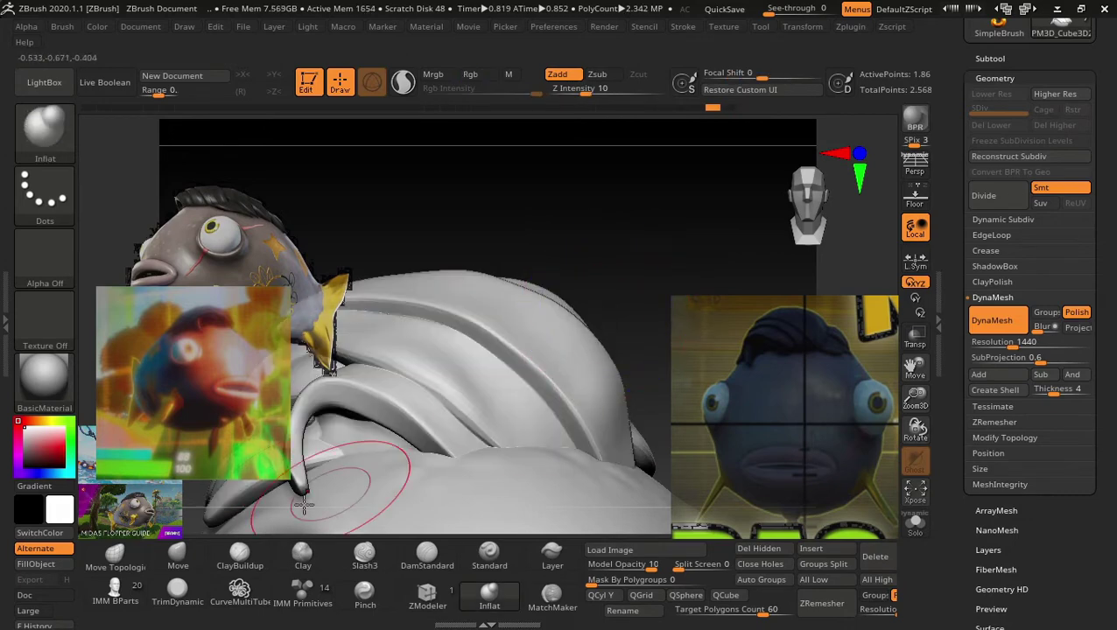
click(114, 554)
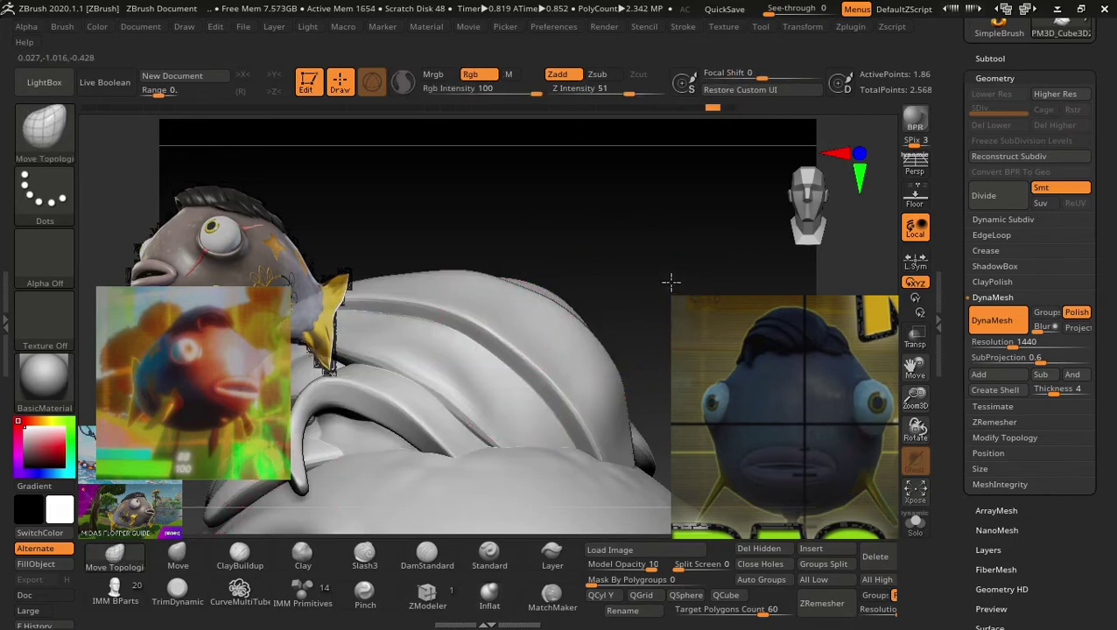
key(ctrl)
mouse_move(678, 248)
mouse_down()
mouse_move(664, 252)
mouse_move(688, 226)
mouse_move(677, 211)
mouse_move(611, 294)
mouse_move(687, 292)
mouse_move(706, 274)
mouse_up()
key(shift)
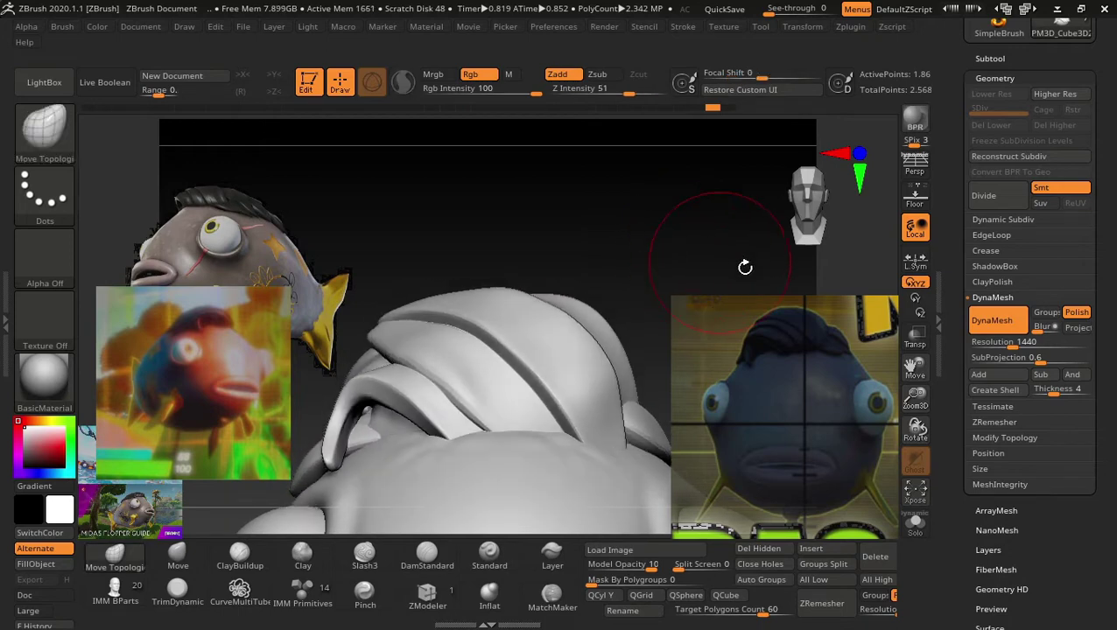
Apply Polish By Features from the Deformation settings at about 49, then again at about 54.
scroll(1050, 350, down, 1)
scroll(1113, 373, down, 4)
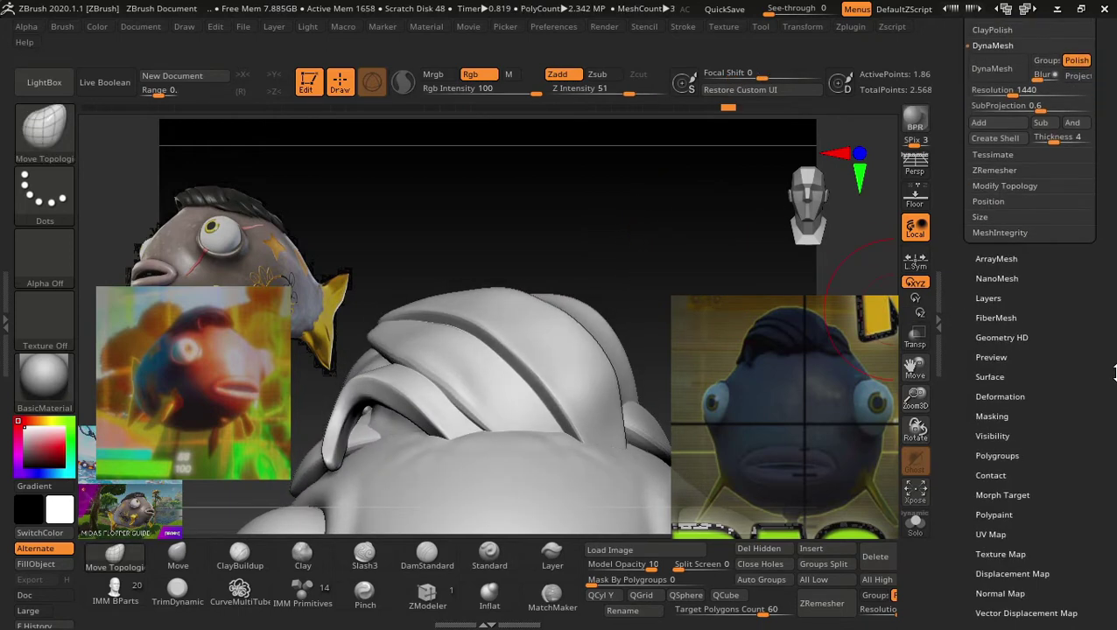
click(1032, 395)
scroll(1108, 350, down, 5)
scroll(1110, 315, up, 2)
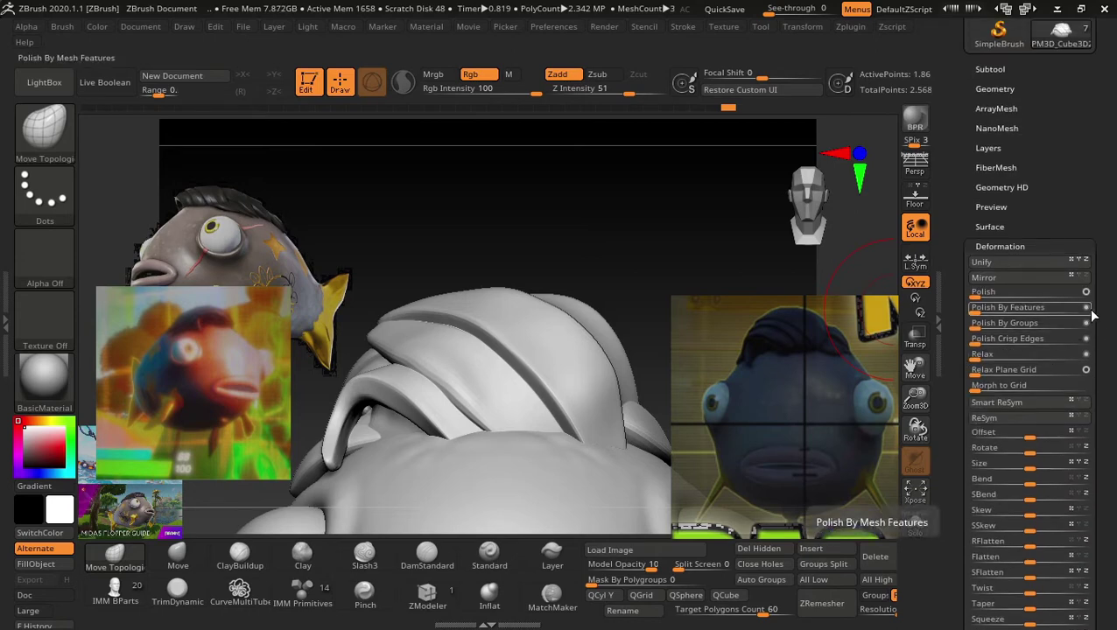
drag(979, 312, 1024, 314)
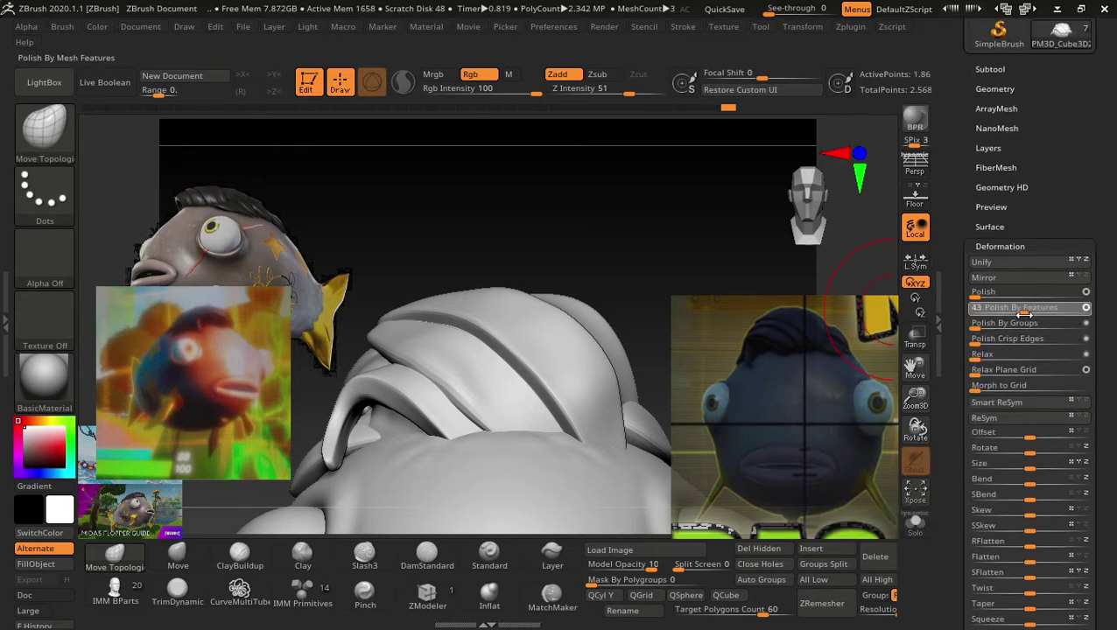
drag(649, 254, 672, 269)
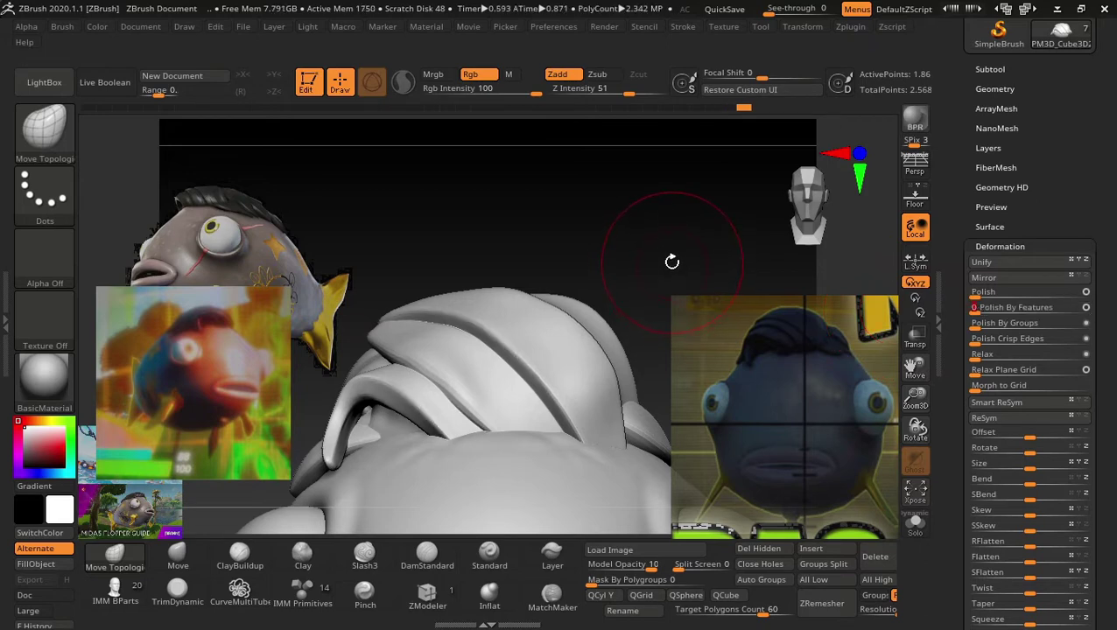
drag(976, 309, 1019, 308)
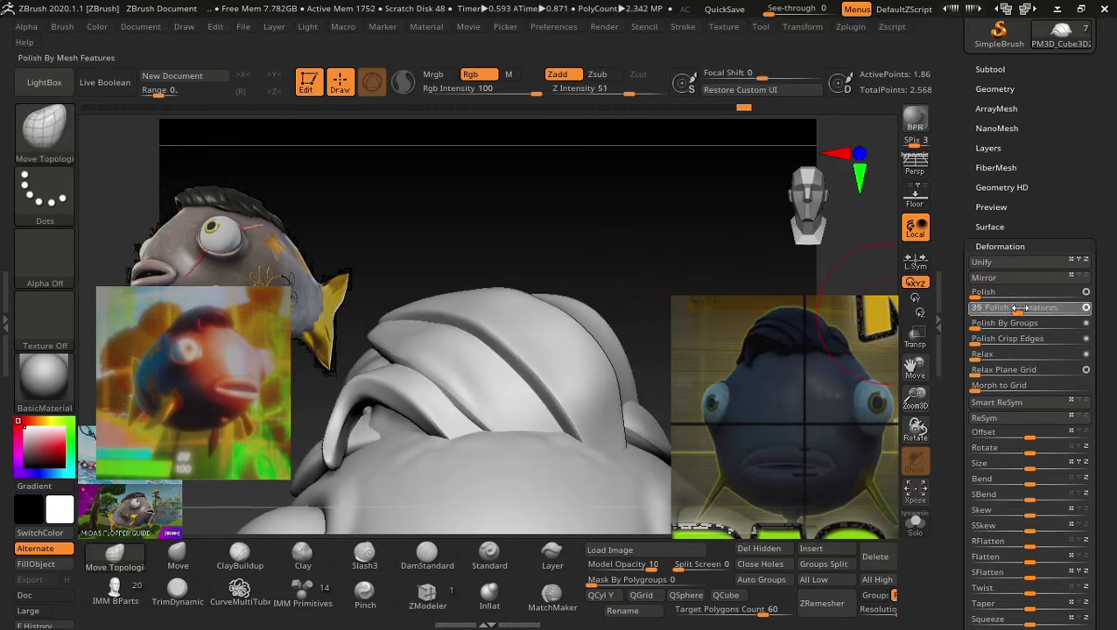
drag(632, 262, 573, 349)
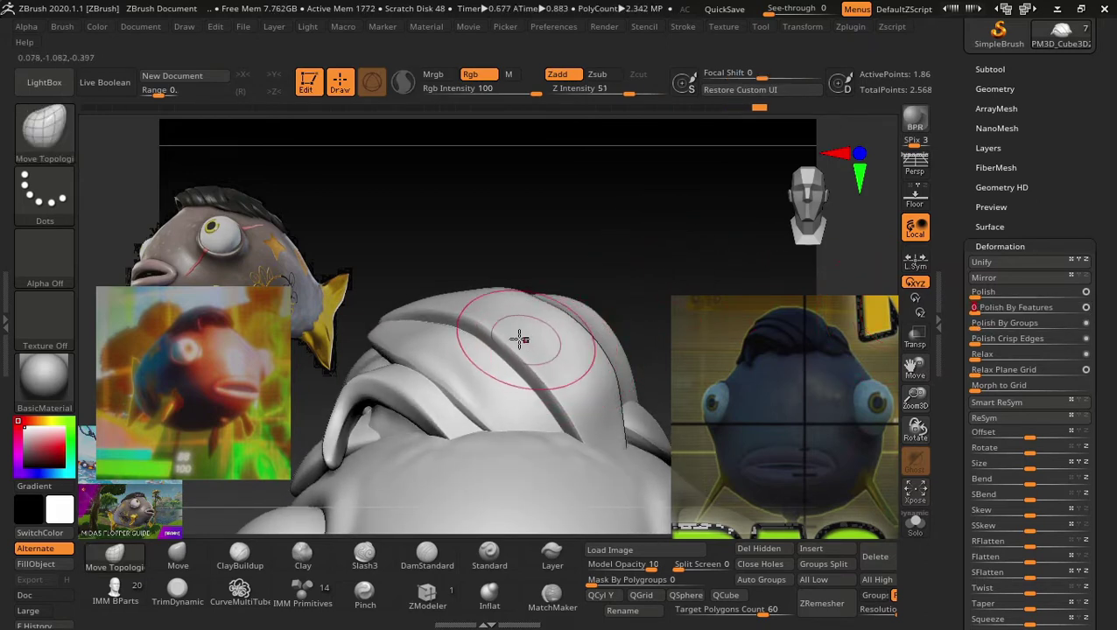
Orbit to check the fish's top and eye, switch to Move Topological, and toggle Polyframe.
mouse_move(612, 263)
mouse_down()
mouse_move(634, 226)
mouse_move(624, 312)
mouse_up()
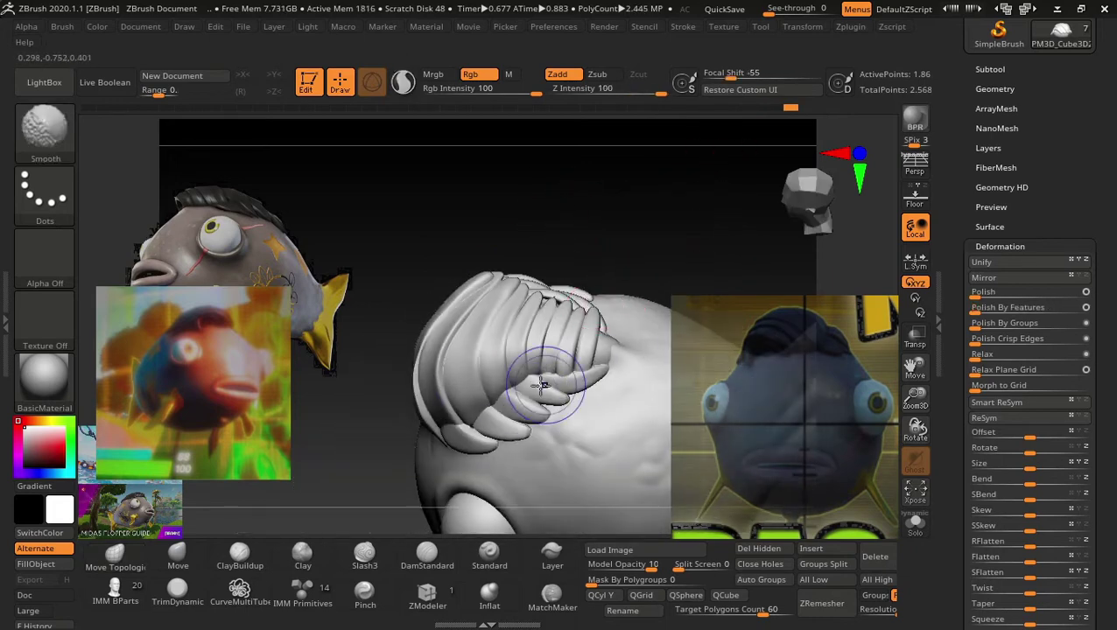
mouse_move(562, 379)
mouse_down()
mouse_move(643, 282)
mouse_move(629, 304)
mouse_up()
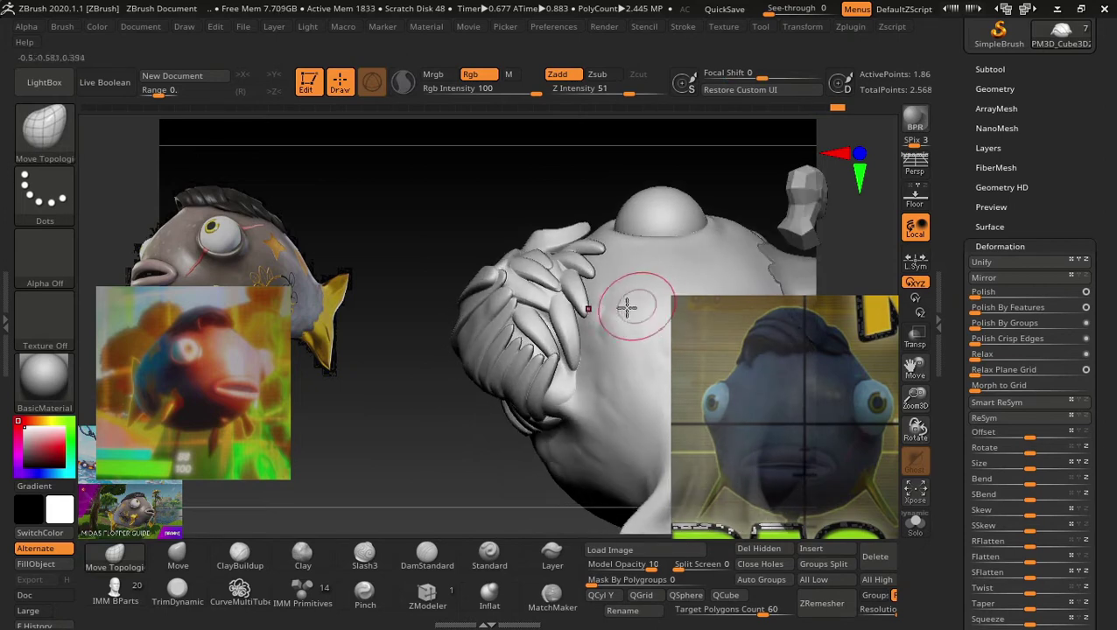
drag(633, 144, 550, 298)
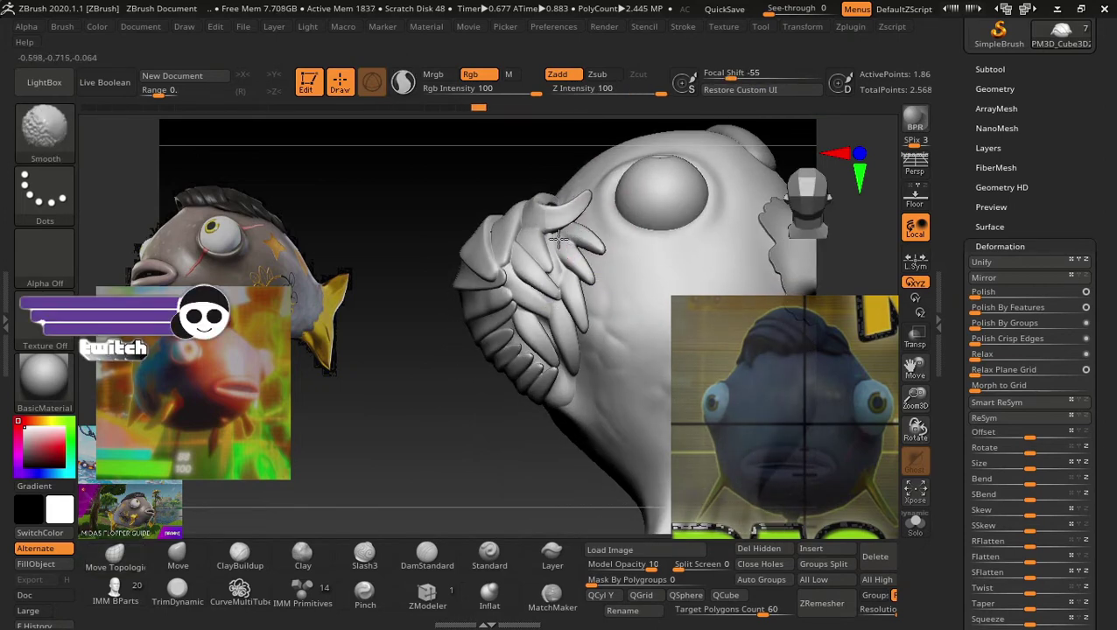
key(b)
key(m)
key(t)
mouse_move(524, 130)
mouse_down()
mouse_move(518, 161)
mouse_move(578, 169)
mouse_move(491, 381)
mouse_move(446, 361)
mouse_move(423, 429)
mouse_move(454, 378)
mouse_move(553, 324)
mouse_move(590, 396)
mouse_move(608, 264)
mouse_move(584, 302)
mouse_move(674, 257)
mouse_move(658, 194)
mouse_move(707, 246)
mouse_move(680, 234)
mouse_move(686, 217)
mouse_move(706, 298)
mouse_move(588, 214)
mouse_up()
key(shift+f)
key(shift+f)
With the Clay brush, fill the dark slits and deepen the creases between the hair strands.
click(303, 557)
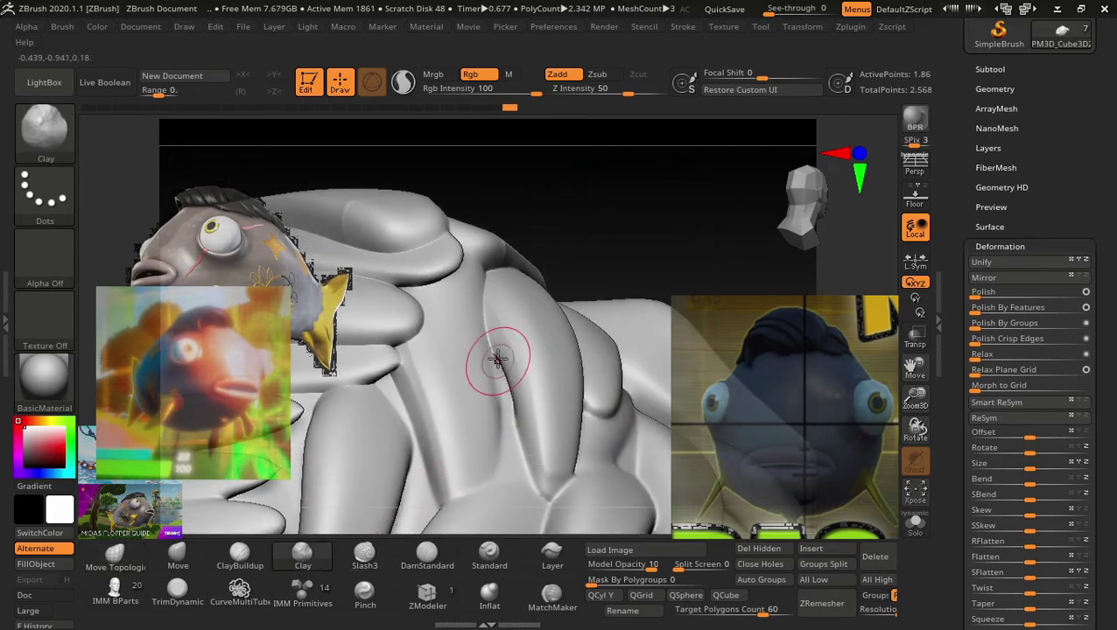
drag(505, 376, 526, 446)
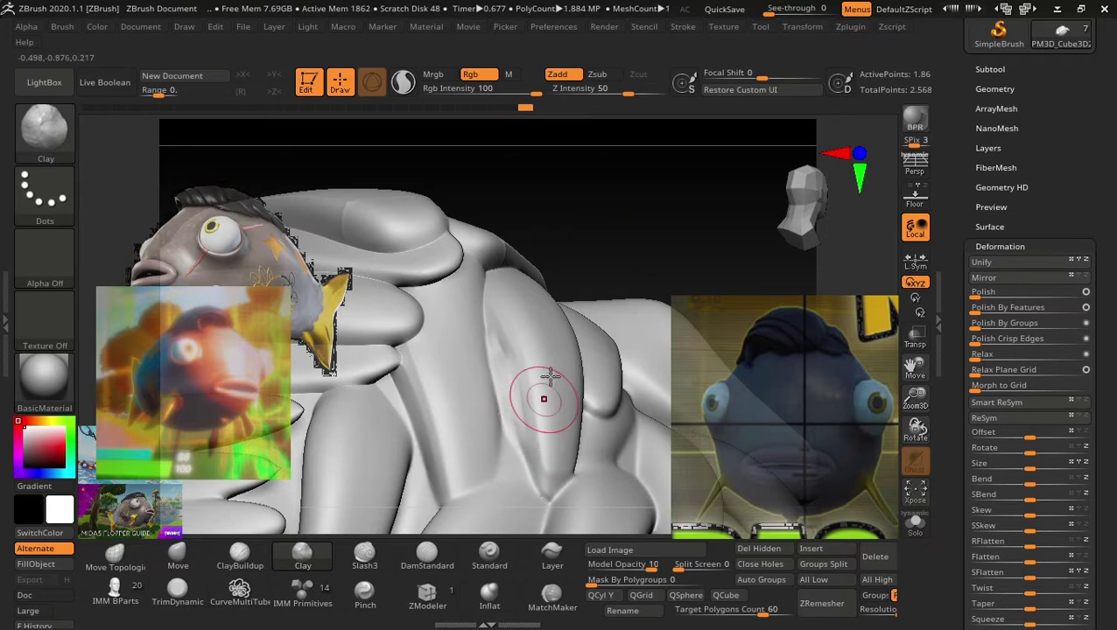
mouse_move(550, 377)
right_down()
mouse_move(611, 179)
mouse_move(564, 429)
right_up()
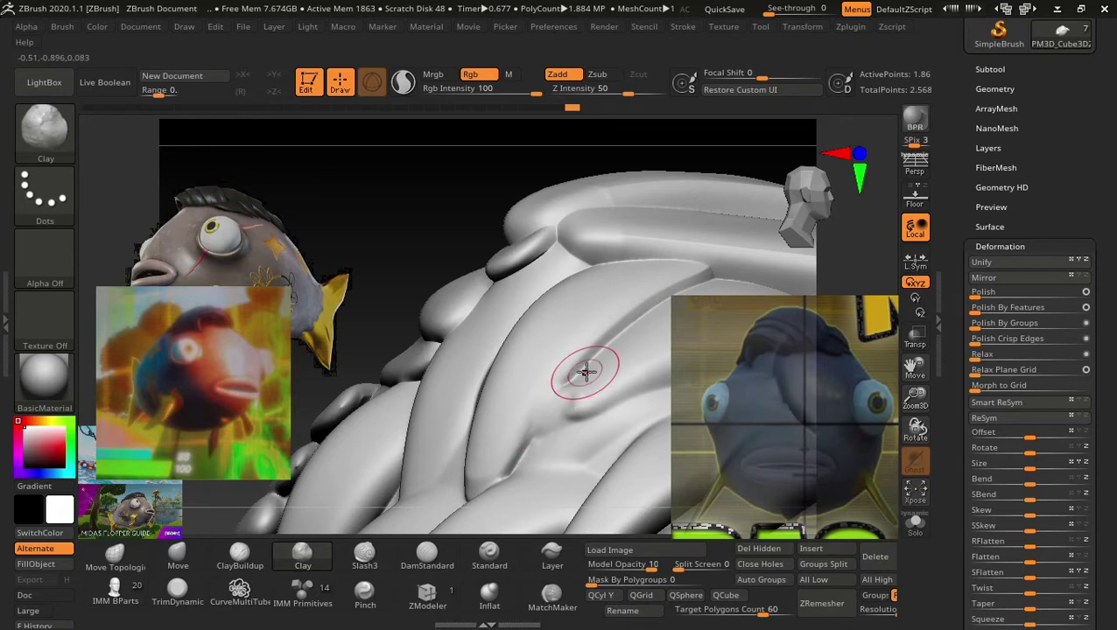
key(shift)
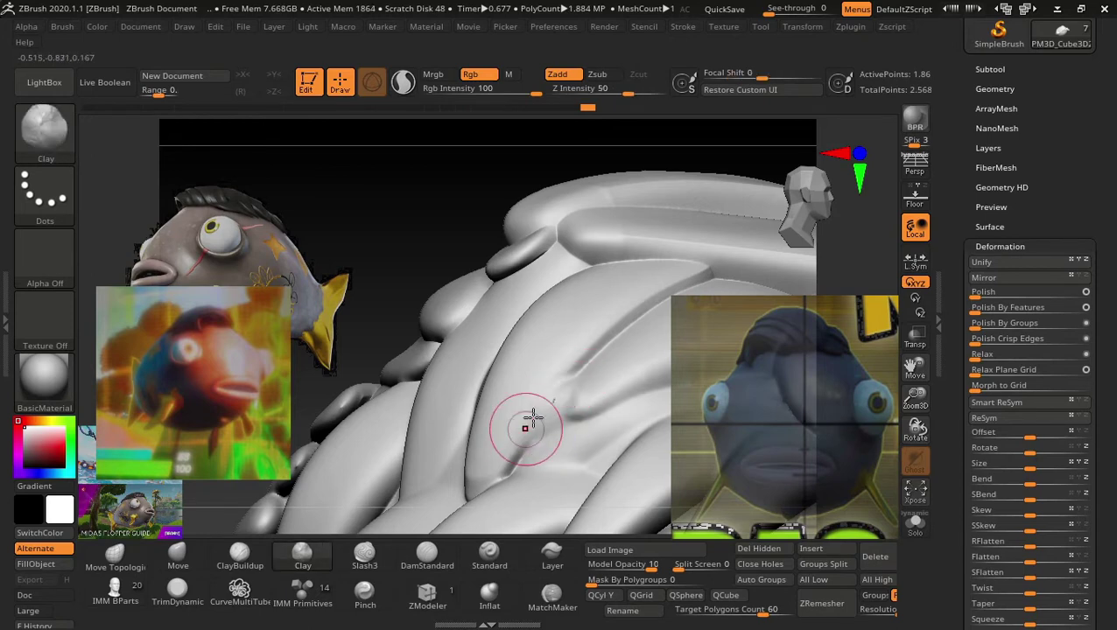
right_drag(379, 219, 375, 232)
mouse_move(608, 194)
right_down()
mouse_move(623, 200)
mouse_move(613, 157)
mouse_move(594, 211)
mouse_move(473, 311)
right_up()
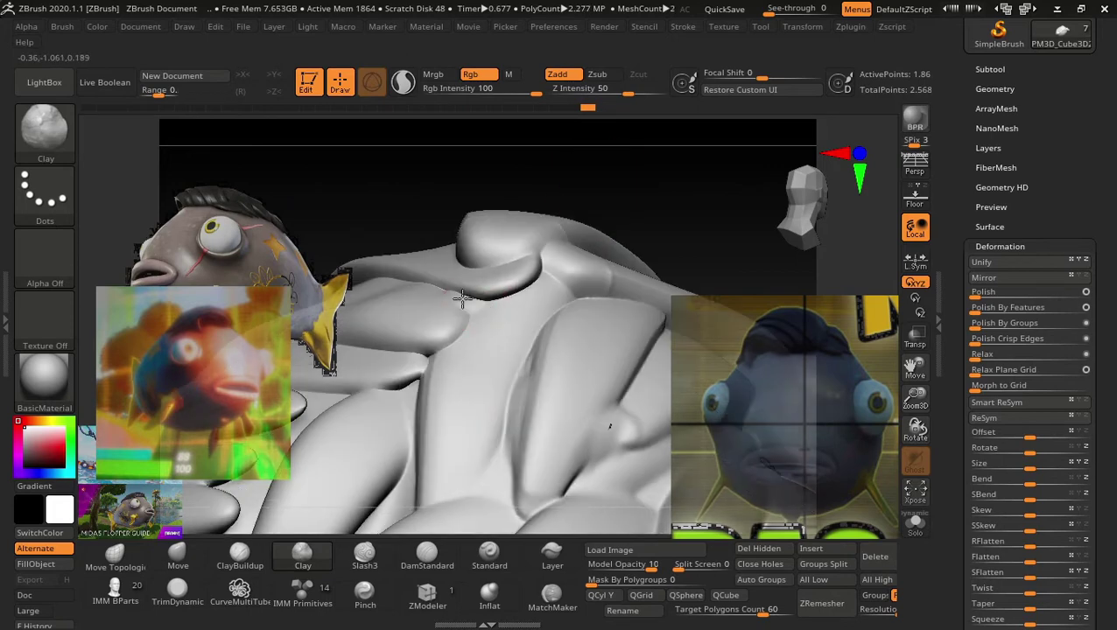
mouse_move(462, 299)
mouse_down()
mouse_move(486, 307)
mouse_move(436, 374)
mouse_move(398, 379)
mouse_move(399, 391)
mouse_move(429, 367)
mouse_move(442, 306)
mouse_up()
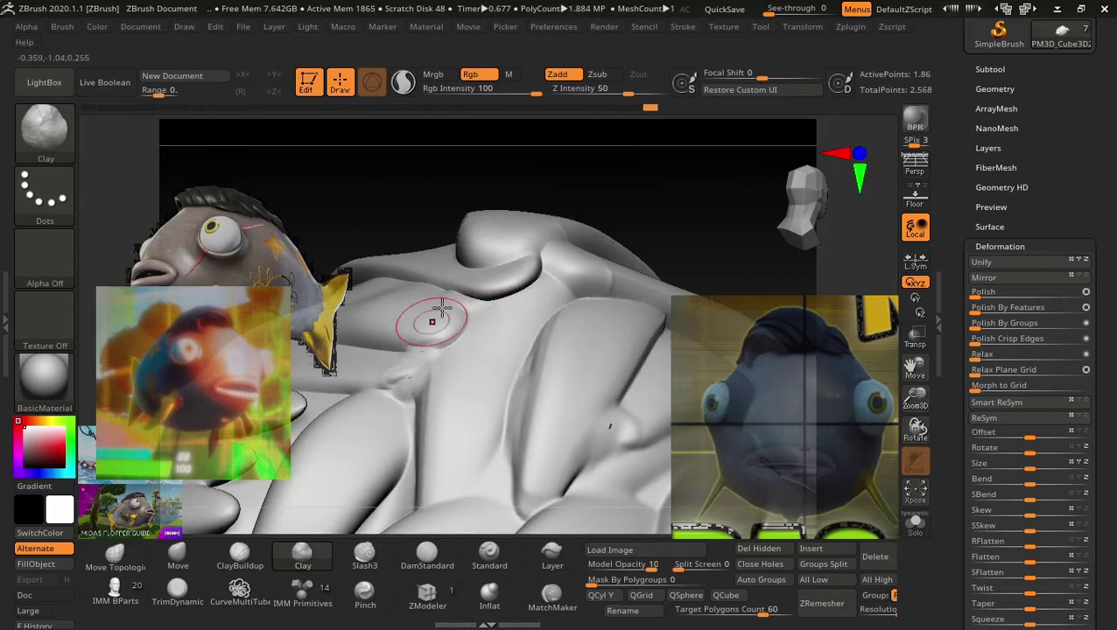
mouse_move(442, 306)
right_down()
mouse_move(441, 187)
mouse_move(418, 197)
mouse_move(481, 214)
mouse_move(389, 211)
mouse_move(356, 282)
mouse_move(506, 326)
right_up()
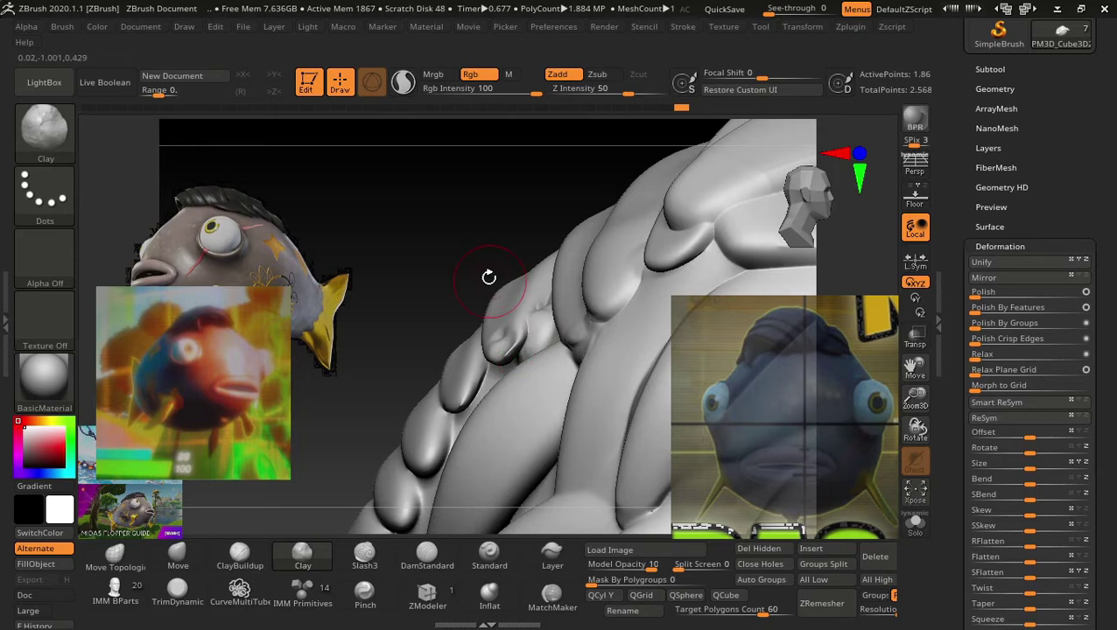
right_drag(449, 257, 473, 368)
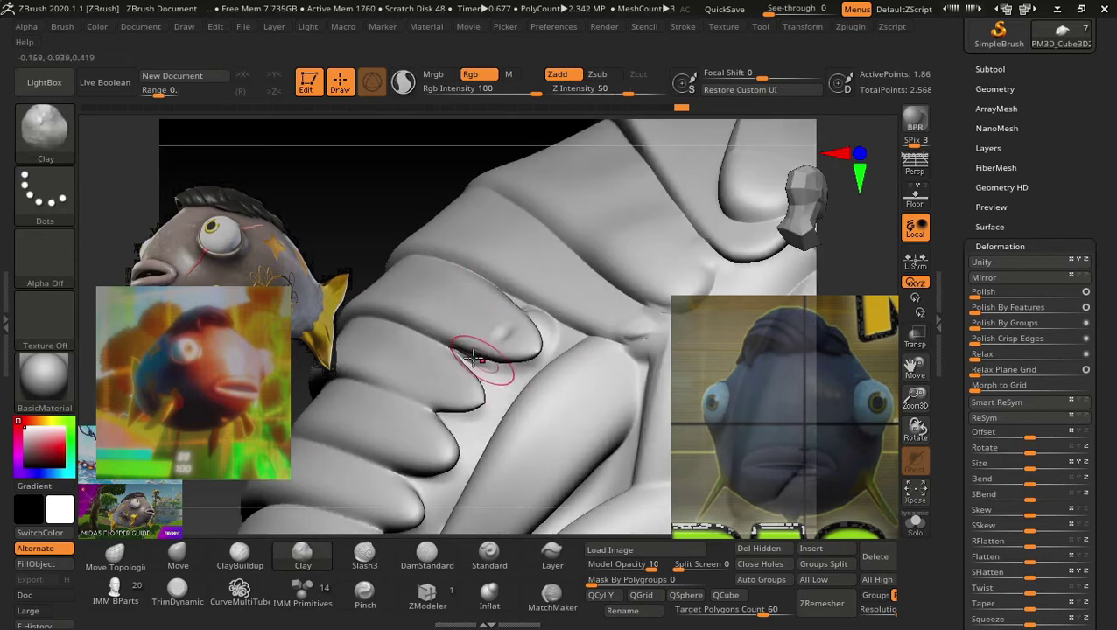
mouse_move(473, 357)
mouse_down()
mouse_move(461, 355)
mouse_move(492, 369)
mouse_up()
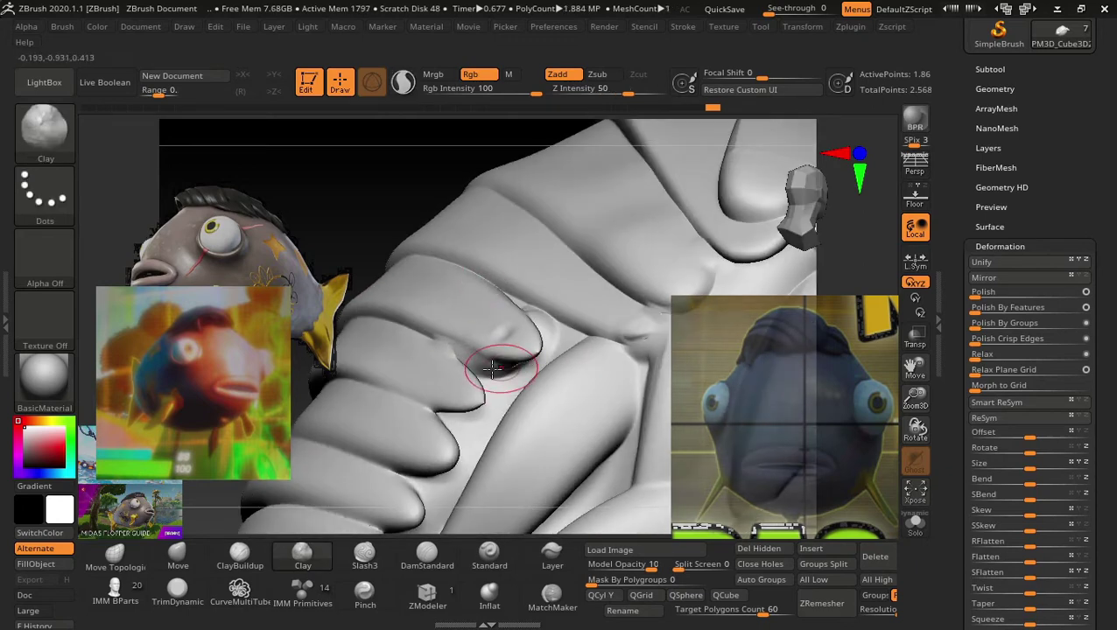
right_drag(365, 242, 336, 204)
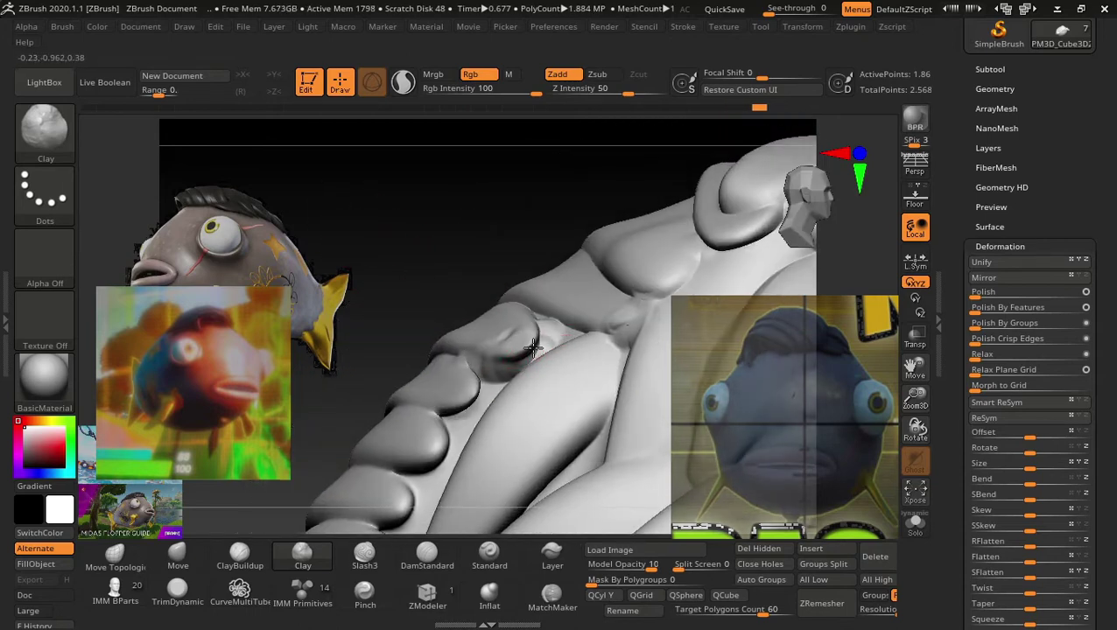
right_drag(523, 343, 446, 433)
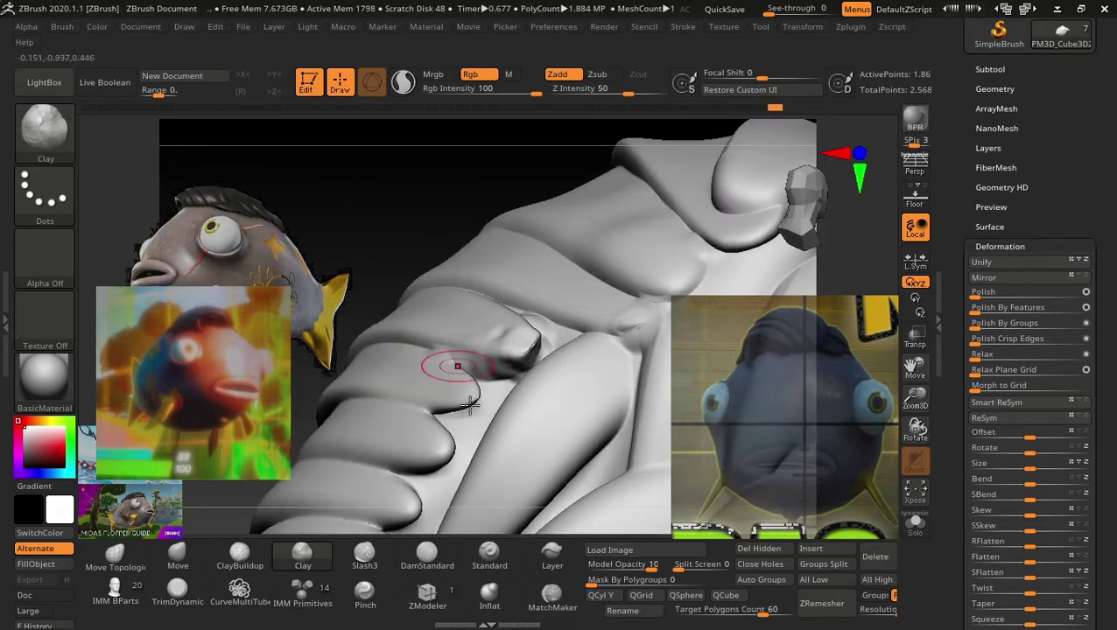
Inflate and round out the strand-tip knobs, adding small notches on one tip's edge.
click(490, 597)
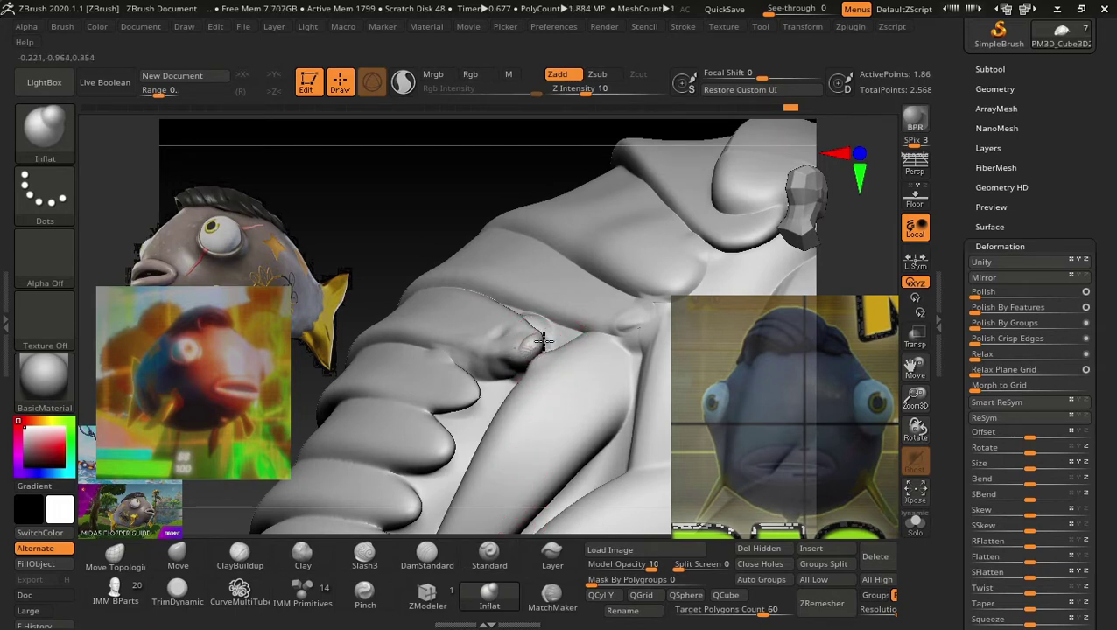
mouse_move(534, 340)
right_down()
mouse_move(439, 268)
mouse_move(534, 320)
right_up()
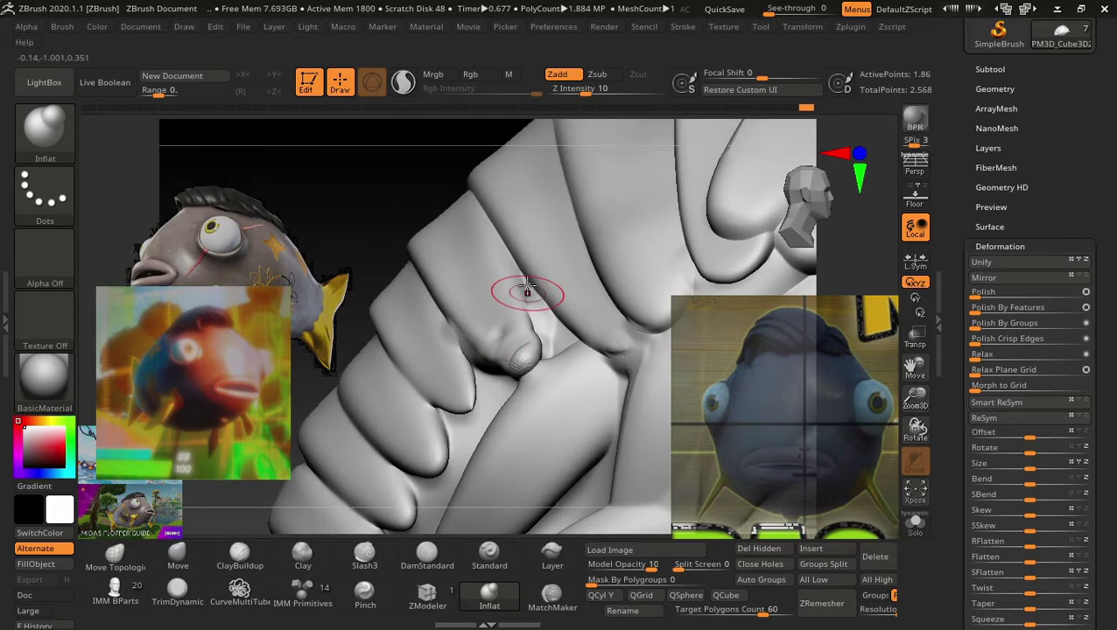
drag(530, 319, 485, 374)
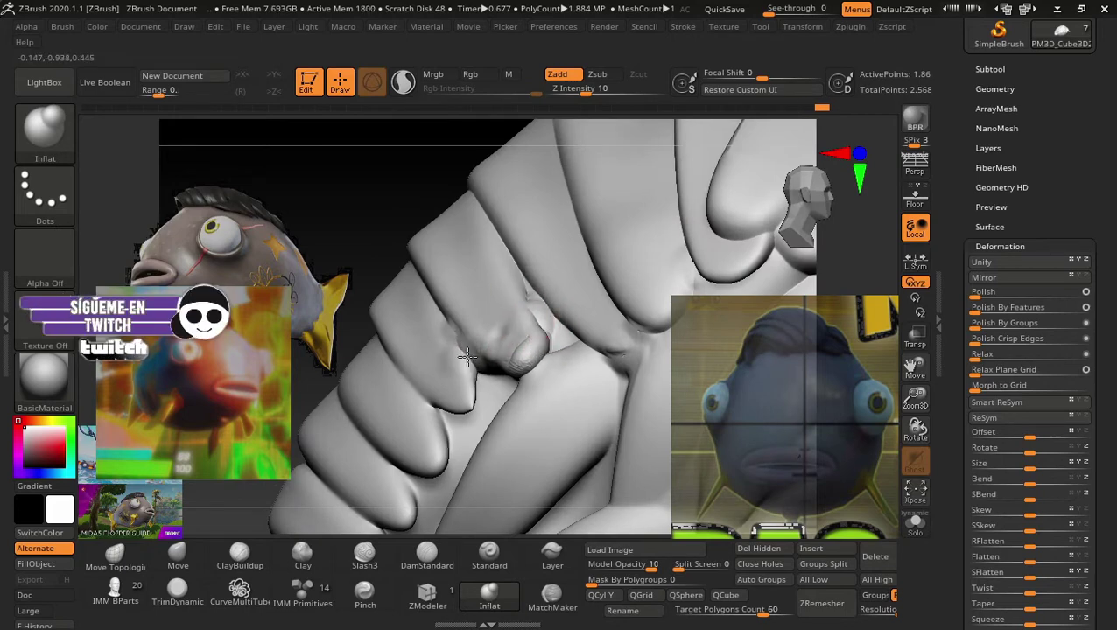
mouse_move(468, 394)
right_down()
mouse_move(361, 282)
mouse_move(470, 404)
right_up()
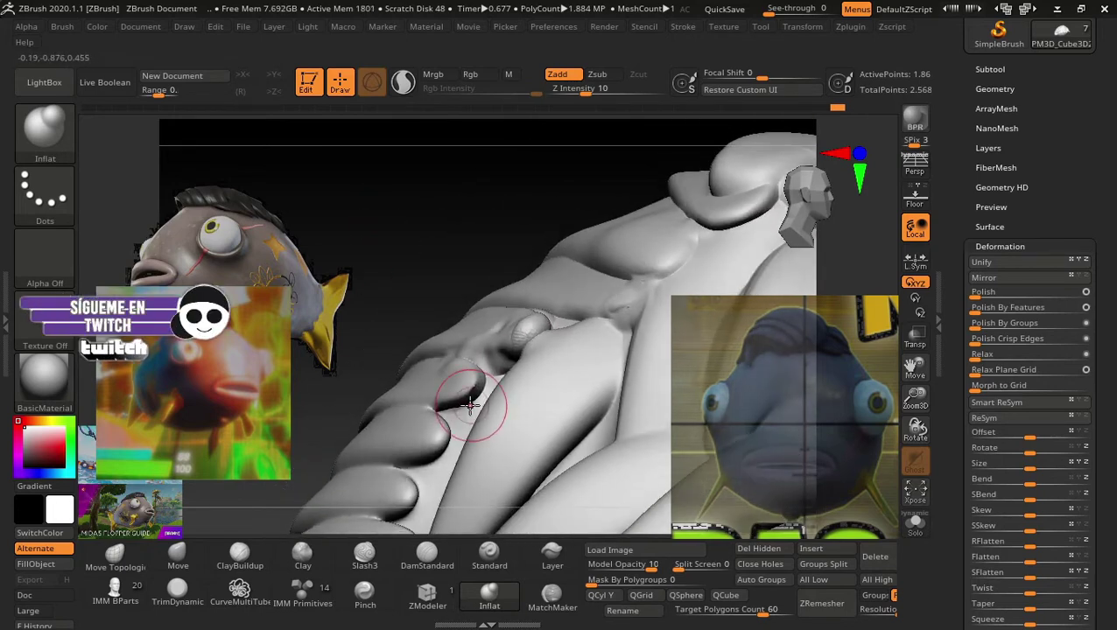
drag(470, 405, 457, 413)
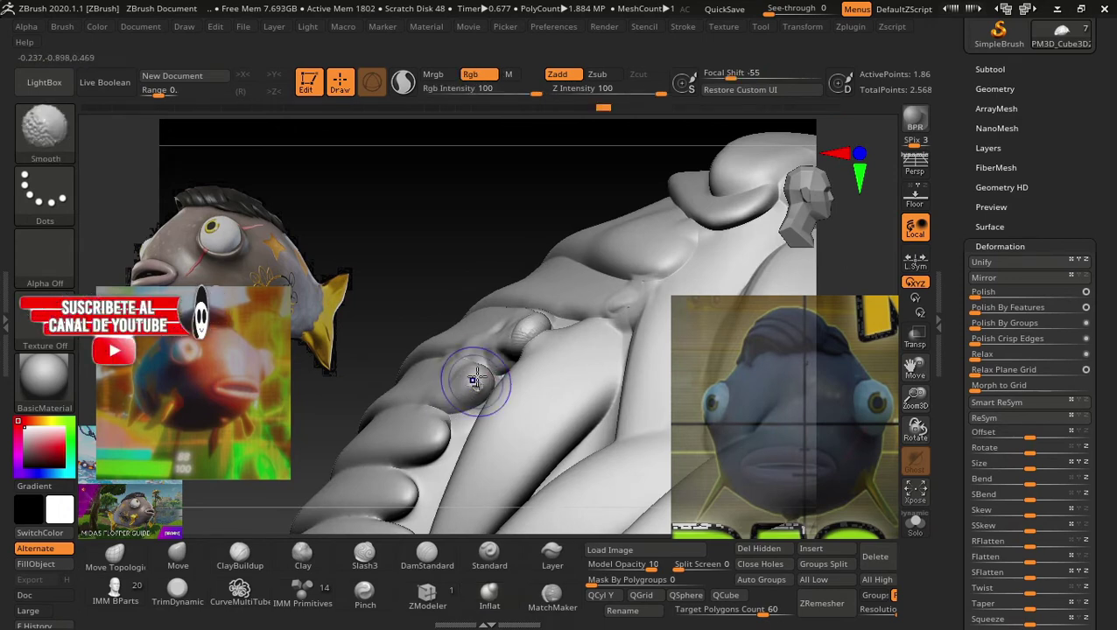
mouse_move(474, 379)
right_down()
mouse_move(408, 270)
mouse_move(424, 278)
mouse_move(436, 244)
mouse_move(506, 349)
right_up()
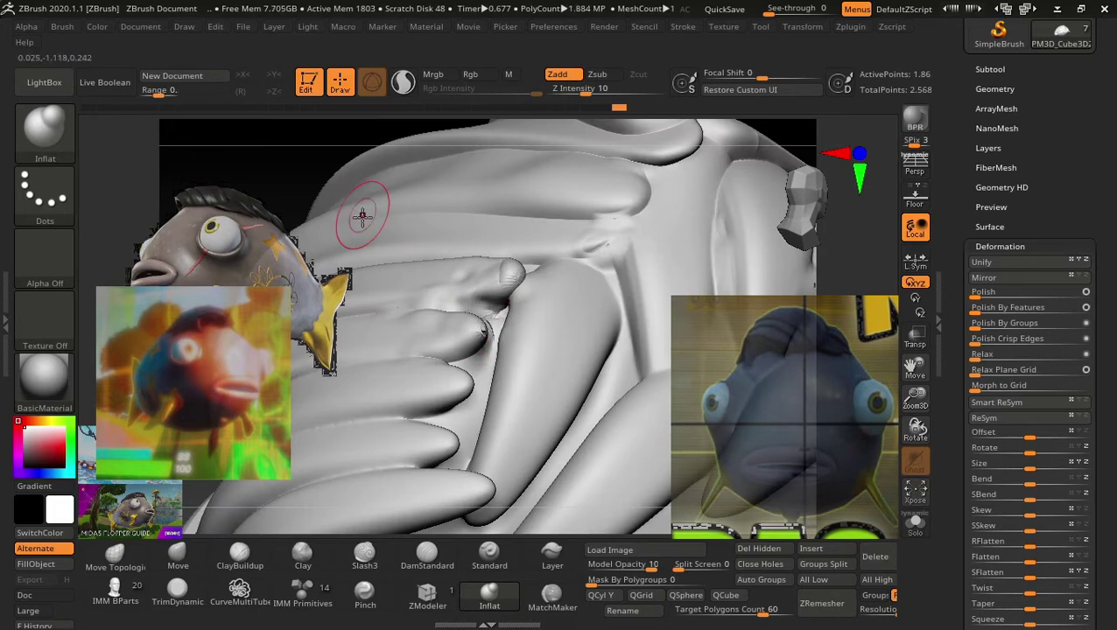
right_drag(279, 169, 364, 226)
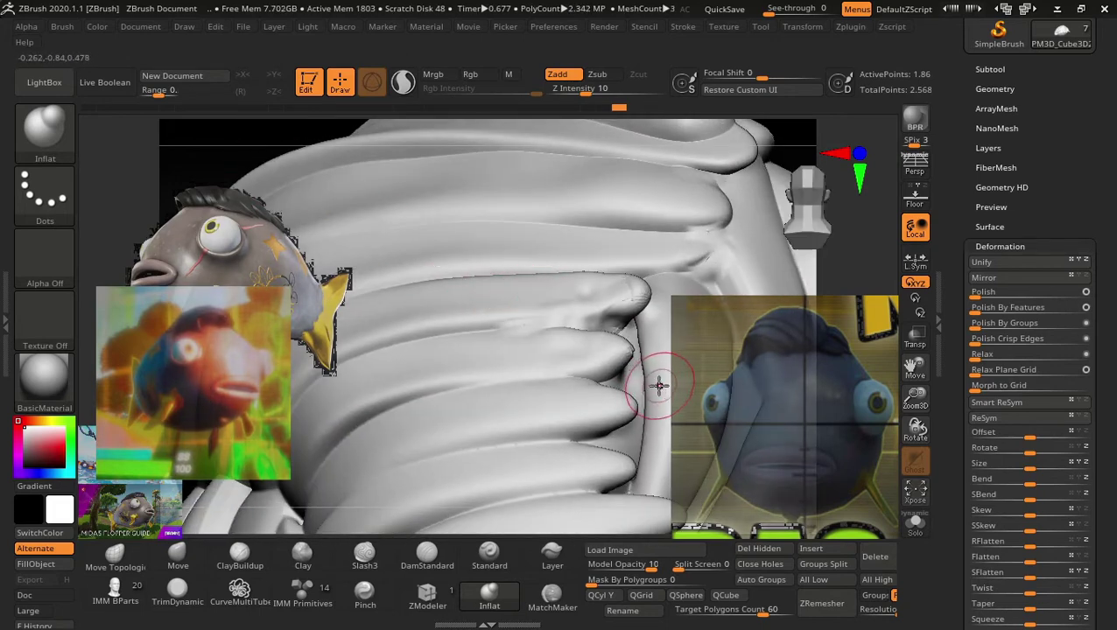
mouse_move(250, 149)
right_down()
mouse_move(137, 143)
mouse_move(444, 259)
right_up()
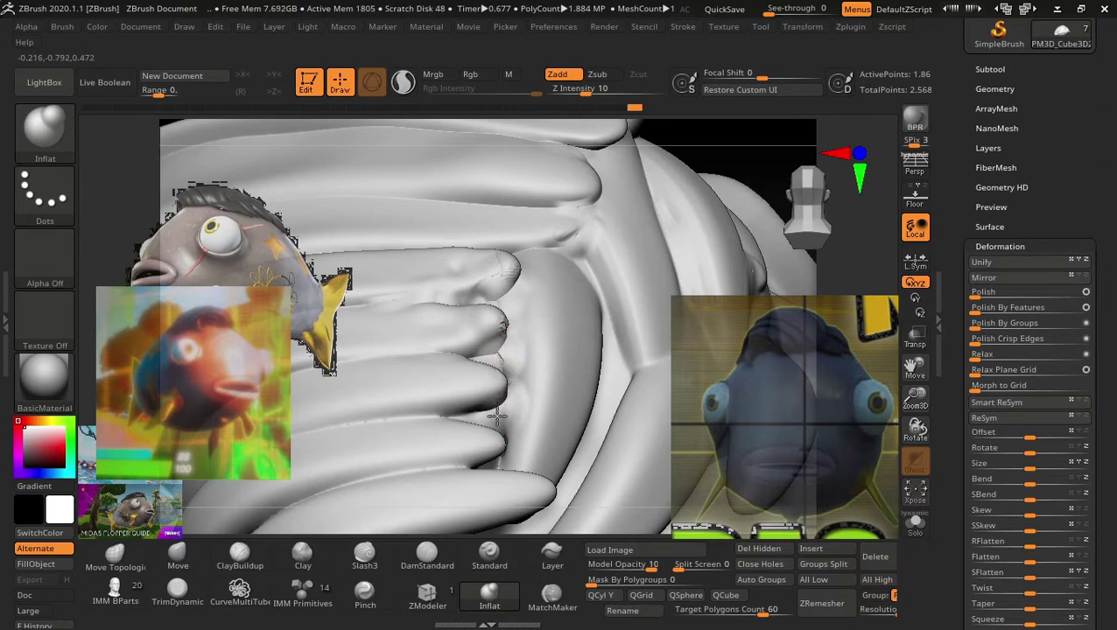
mouse_move(504, 356)
mouse_down()
mouse_move(503, 325)
mouse_move(504, 351)
mouse_up()
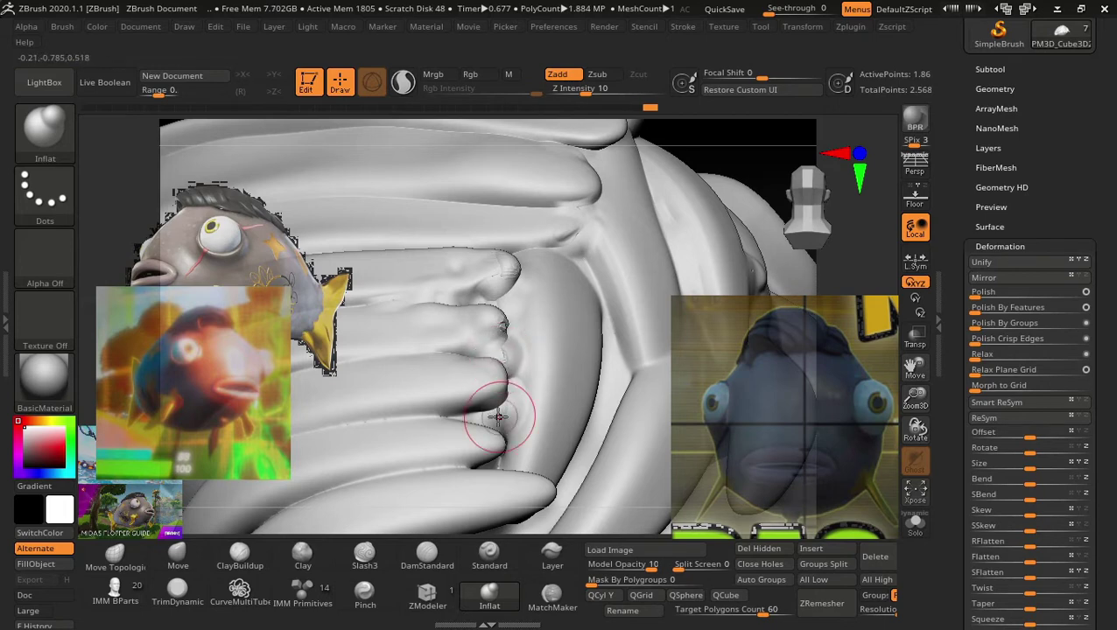
Review the strand tips from the top and front, inflating the surface along one strand.
mouse_move(744, 201)
mouse_down()
mouse_move(760, 142)
mouse_move(653, 256)
mouse_up()
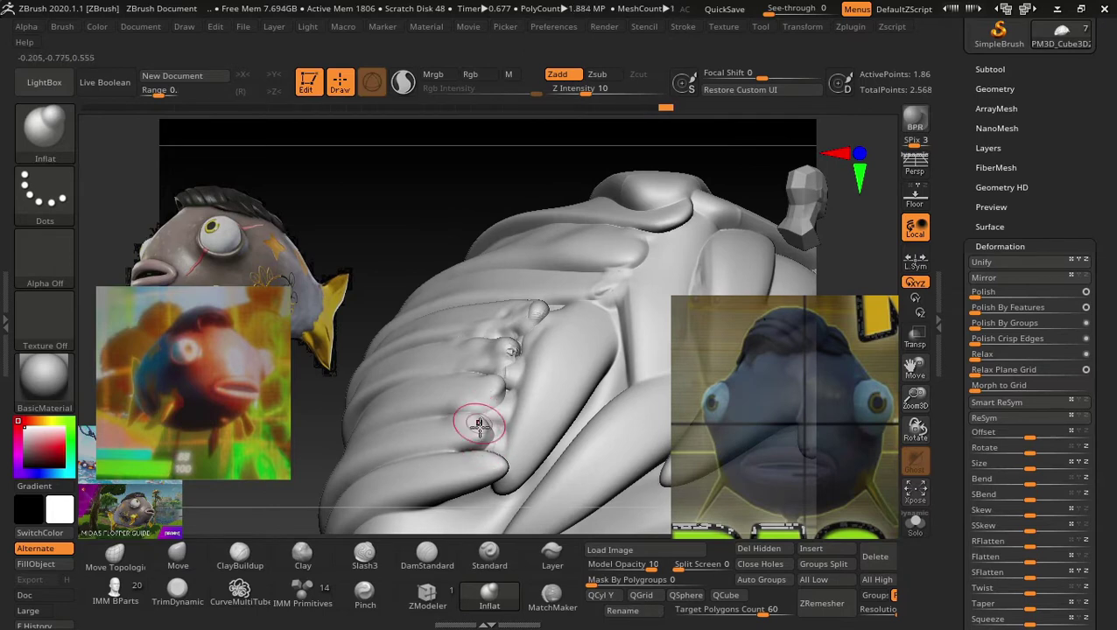
mouse_move(387, 249)
mouse_down()
mouse_move(356, 186)
mouse_move(467, 466)
mouse_up()
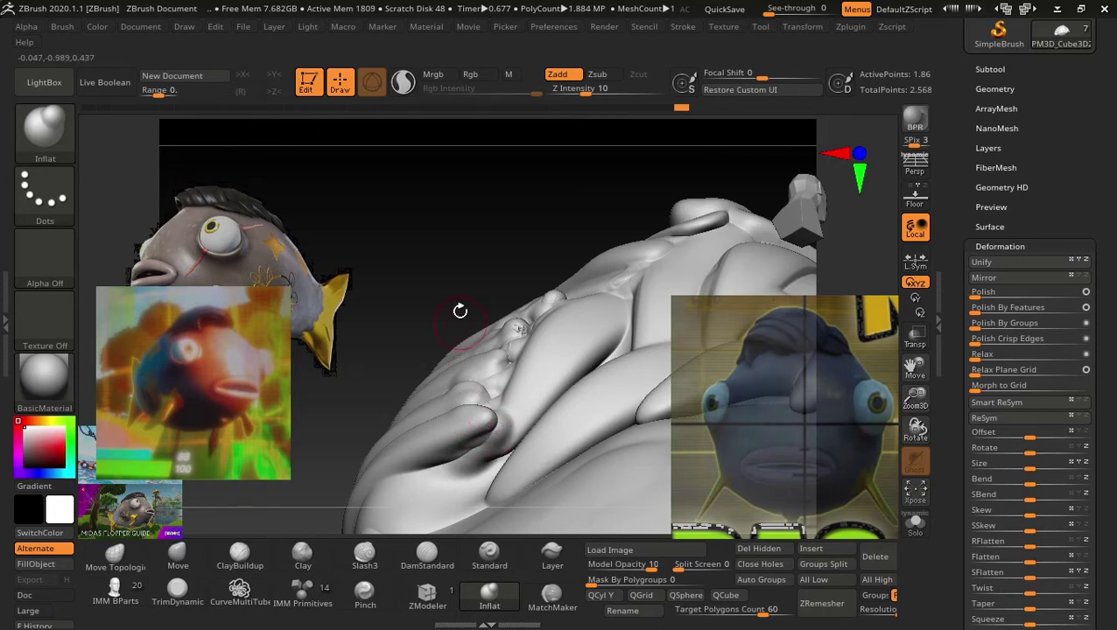
mouse_move(459, 311)
mouse_down()
mouse_move(414, 232)
mouse_move(462, 260)
mouse_up()
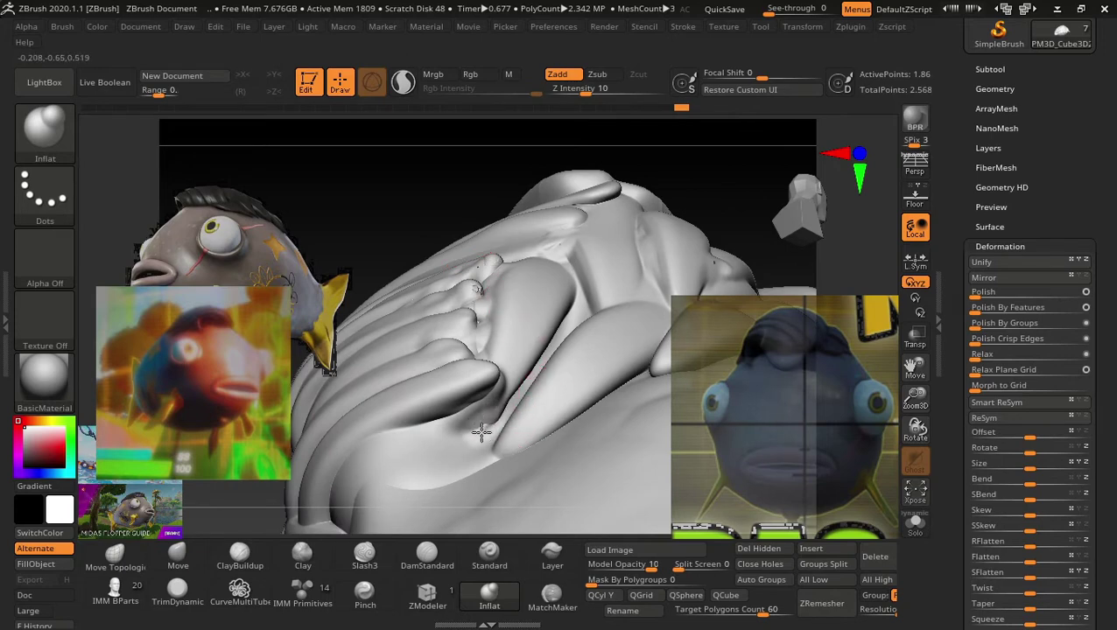
mouse_move(501, 383)
mouse_down()
mouse_move(421, 229)
mouse_move(438, 282)
mouse_up()
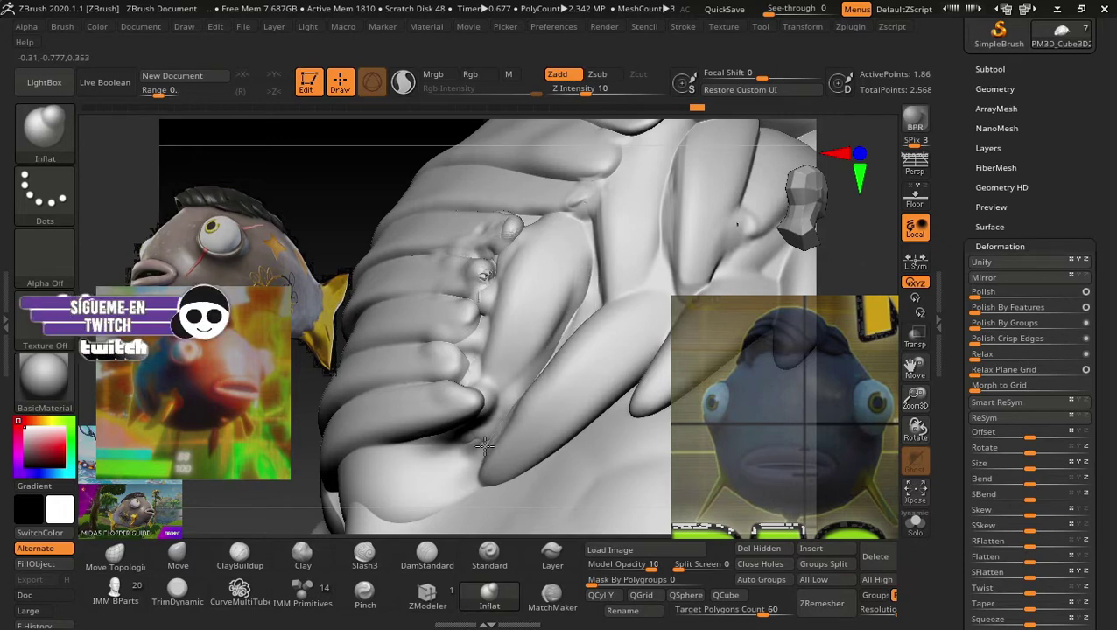
drag(482, 310, 460, 296)
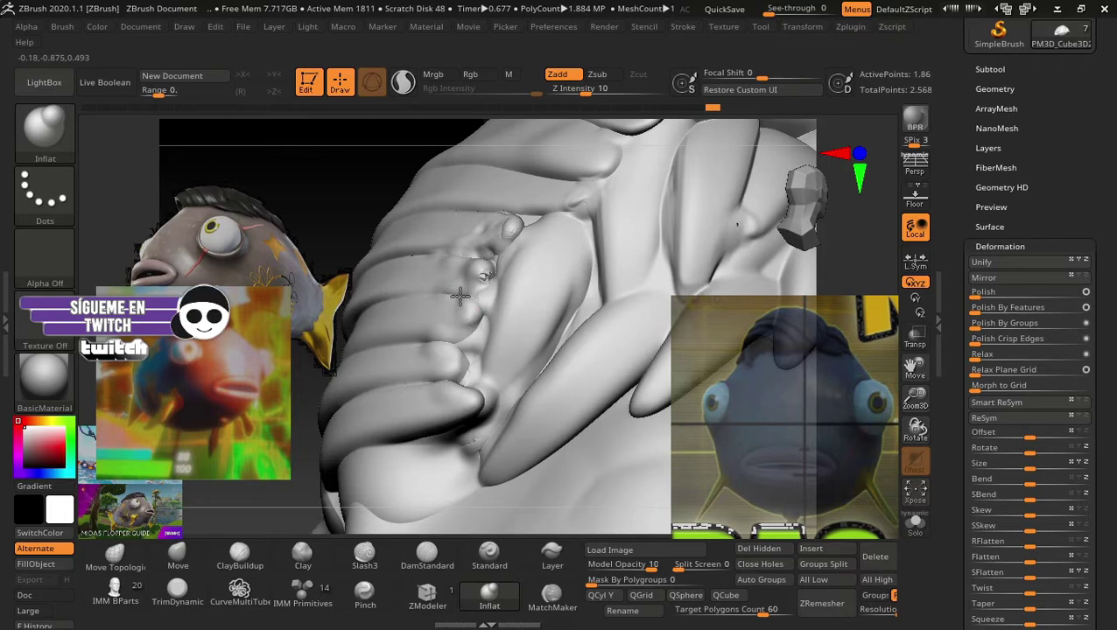
mouse_move(385, 235)
mouse_down()
mouse_move(311, 119)
mouse_move(286, 167)
mouse_move(311, 153)
mouse_move(323, 163)
mouse_move(648, 164)
mouse_move(568, 194)
mouse_move(568, 249)
mouse_move(531, 207)
mouse_move(508, 214)
mouse_move(591, 267)
mouse_move(627, 212)
mouse_move(588, 254)
mouse_move(631, 299)
mouse_move(648, 369)
mouse_move(608, 181)
mouse_move(660, 224)
mouse_move(578, 215)
mouse_move(545, 230)
mouse_up()
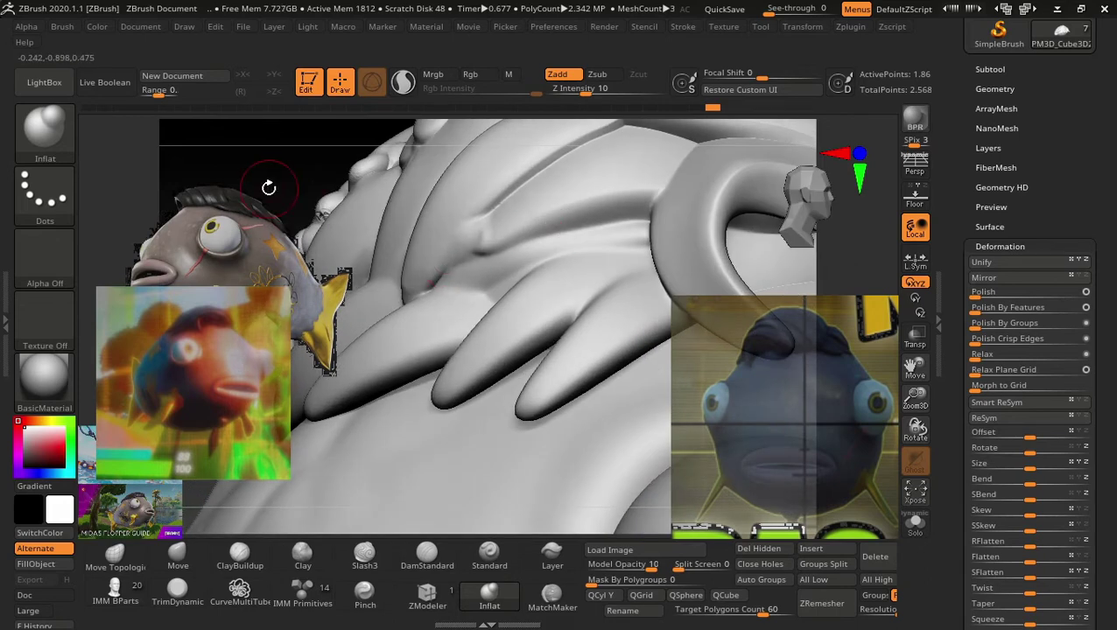
mouse_move(264, 185)
mouse_down()
mouse_move(281, 43)
mouse_move(259, 146)
mouse_move(292, 199)
mouse_move(304, 180)
mouse_move(561, 337)
mouse_up()
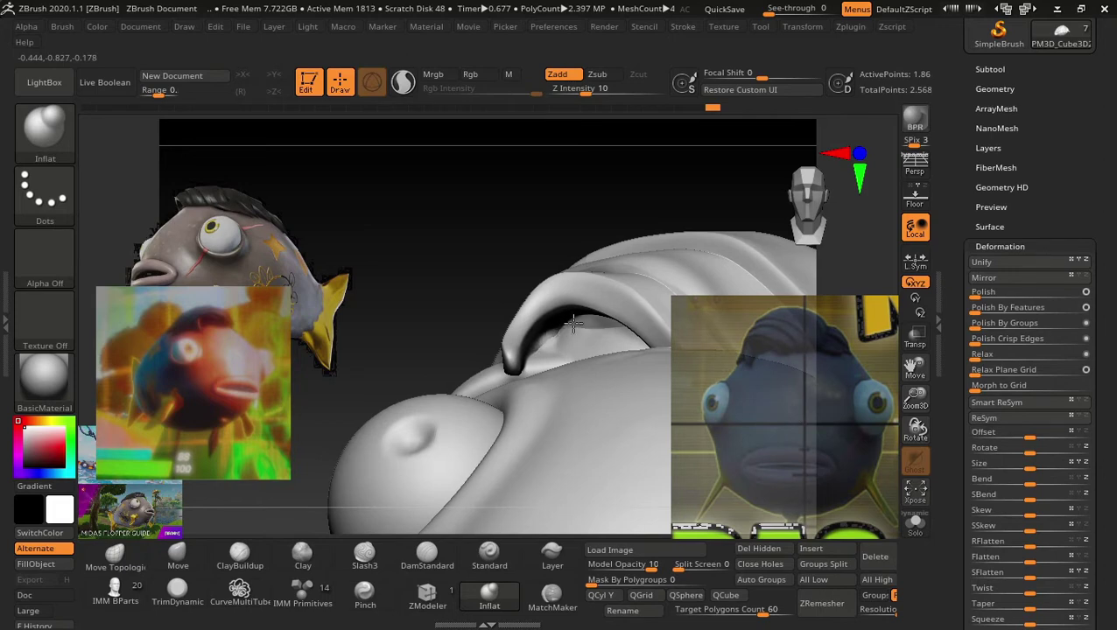
mouse_move(544, 345)
mouse_down()
mouse_move(491, 269)
mouse_move(700, 229)
mouse_move(707, 248)
mouse_move(648, 261)
mouse_move(679, 188)
mouse_move(863, 282)
mouse_up()
scroll(1044, 315, up, 5)
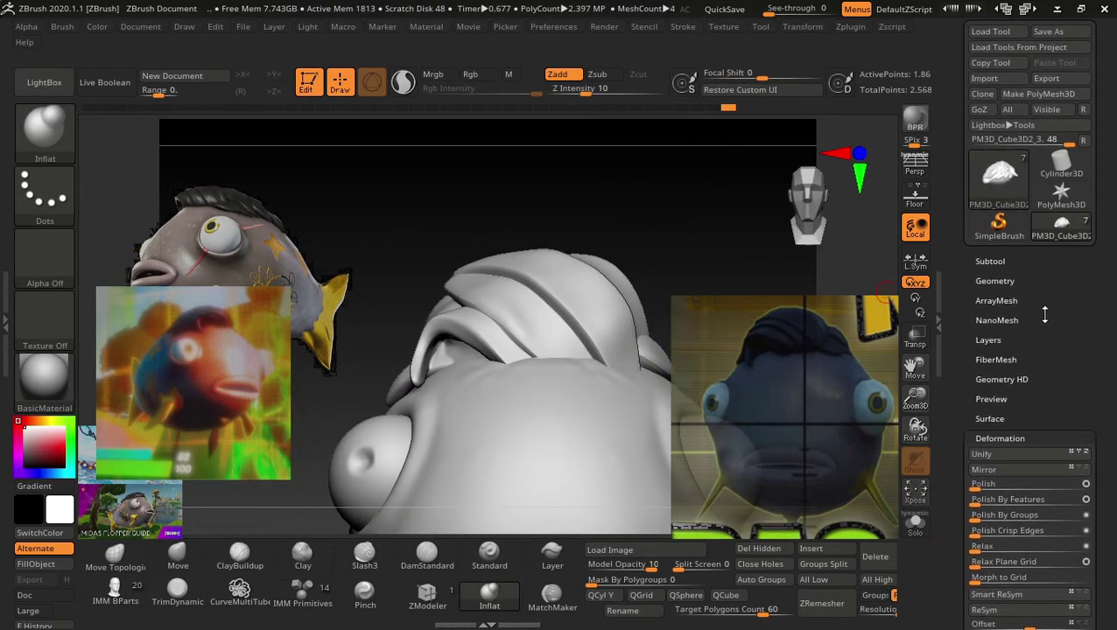
click(1000, 281)
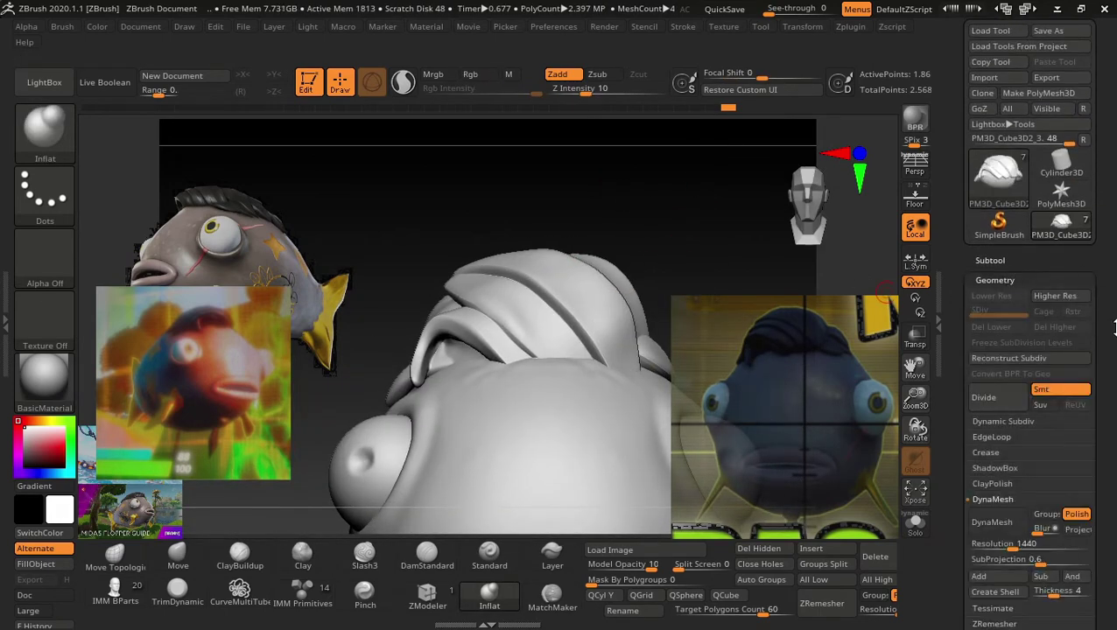
scroll(1112, 327, down, 3)
scroll(1111, 297, down, 2)
click(994, 287)
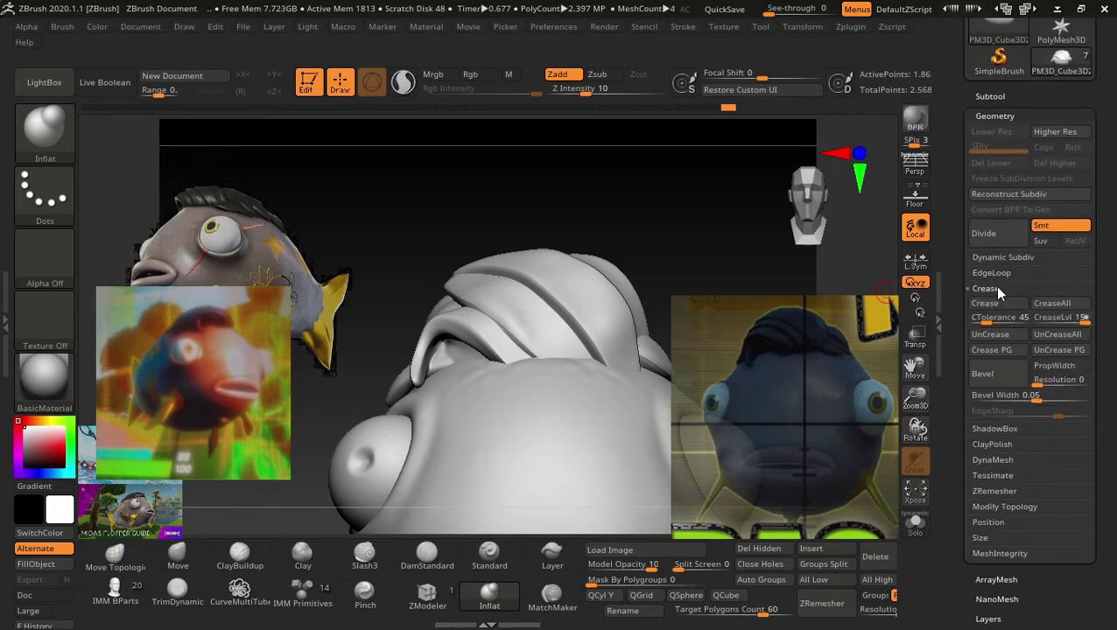
scroll(1114, 347, down, 2)
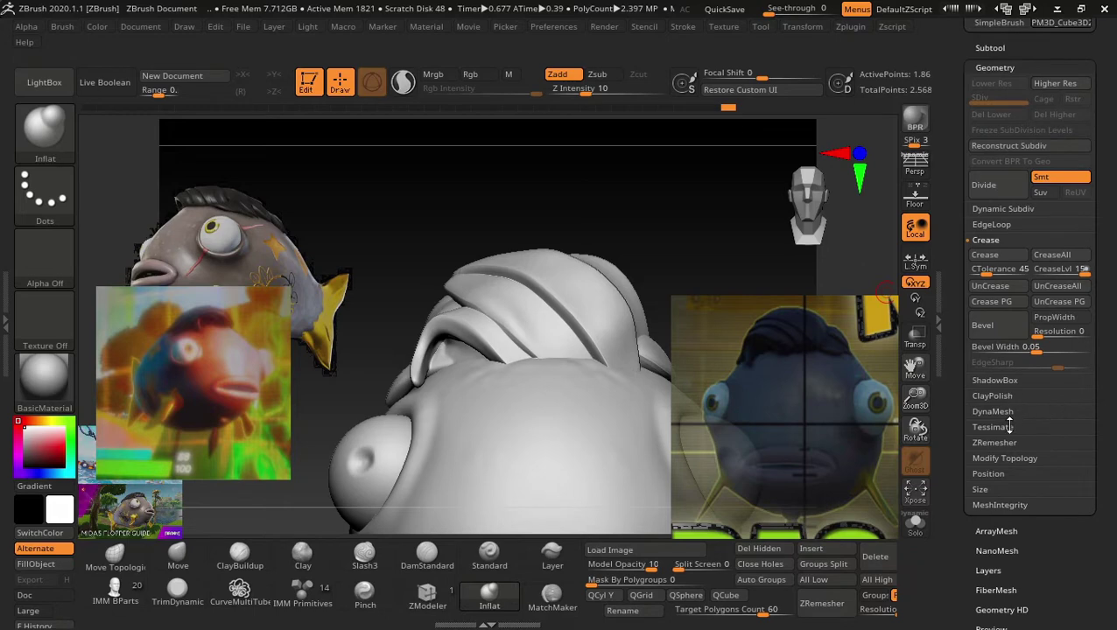
click(1005, 411)
scroll(1098, 426, up, 2)
drag(1013, 381, 1030, 381)
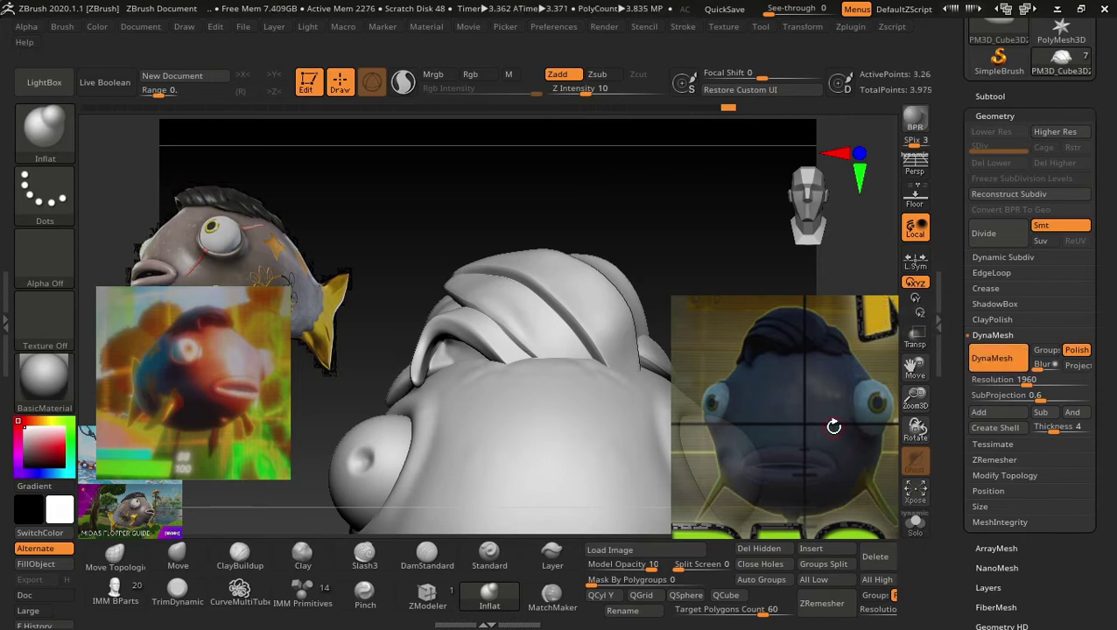
mouse_move(653, 232)
mouse_down()
mouse_move(680, 259)
mouse_move(690, 310)
mouse_move(718, 179)
mouse_move(683, 242)
mouse_move(735, 352)
mouse_move(720, 262)
mouse_up()
drag(688, 182, 619, 220)
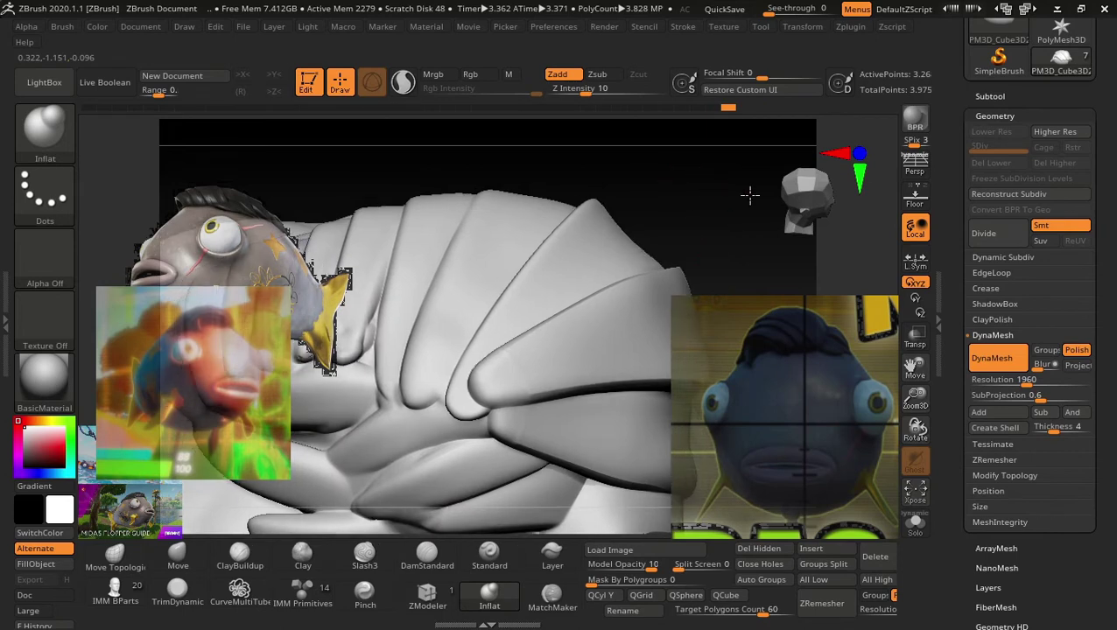
mouse_move(509, 194)
mouse_down()
mouse_move(523, 177)
mouse_move(529, 281)
mouse_up()
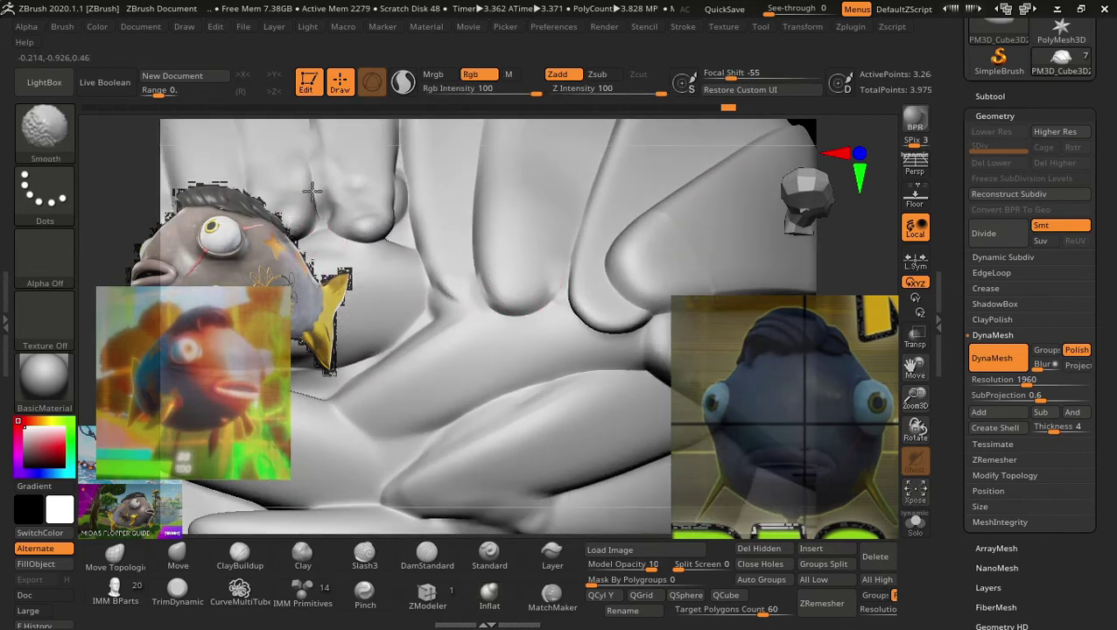
click(991, 358)
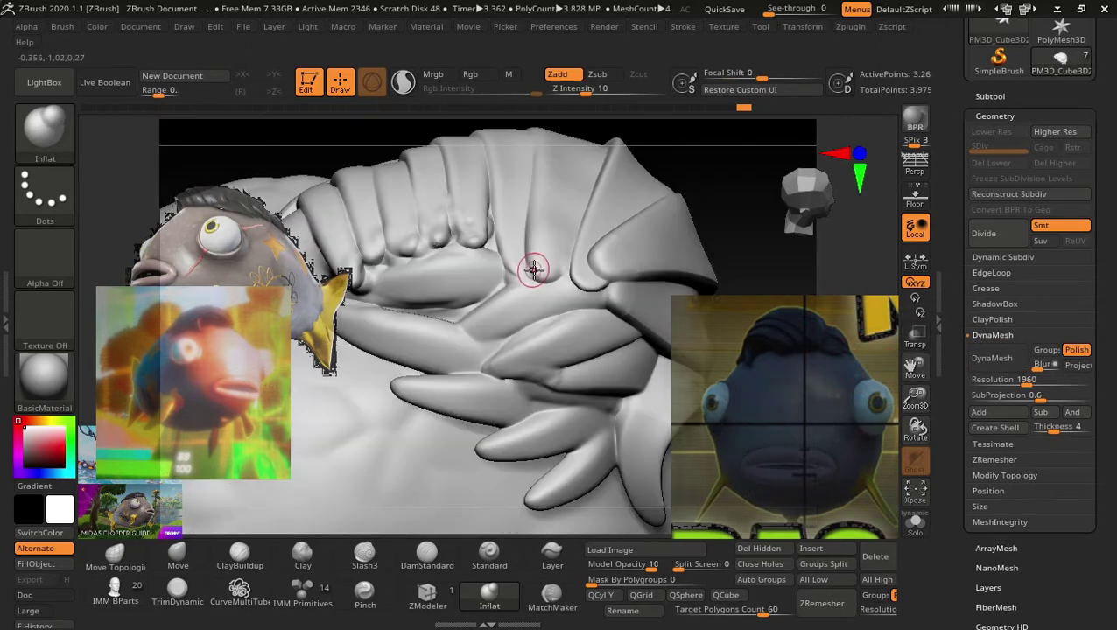
mouse_move(776, 254)
mouse_down()
mouse_move(739, 211)
mouse_move(725, 154)
mouse_move(703, 212)
mouse_move(718, 256)
mouse_move(679, 256)
mouse_up()
key(ctrl+z)
key(shift+f)
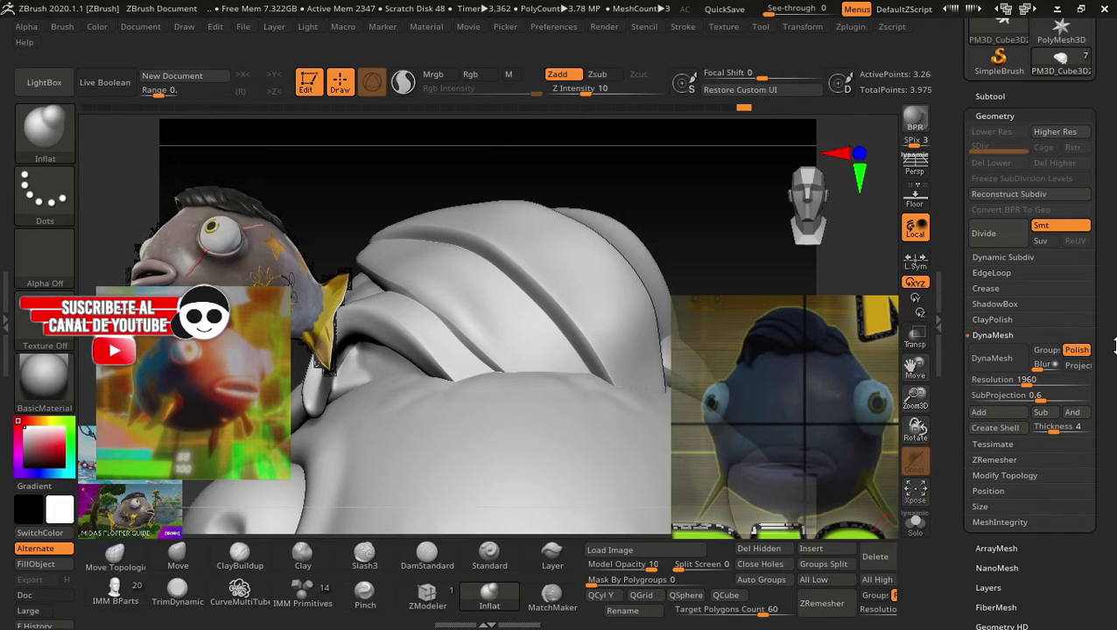
scroll(1113, 294, down, 3)
Run ZRemesher with KeepGroups, KeepCreases and target 60, then inspect the resulting topology.
click(995, 392)
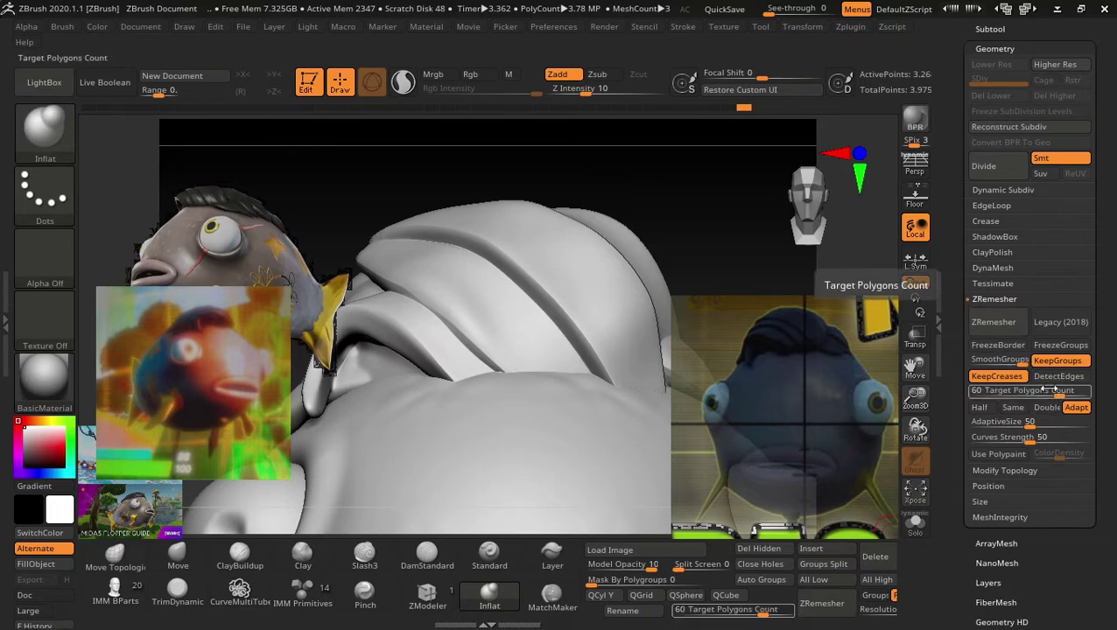
click(987, 329)
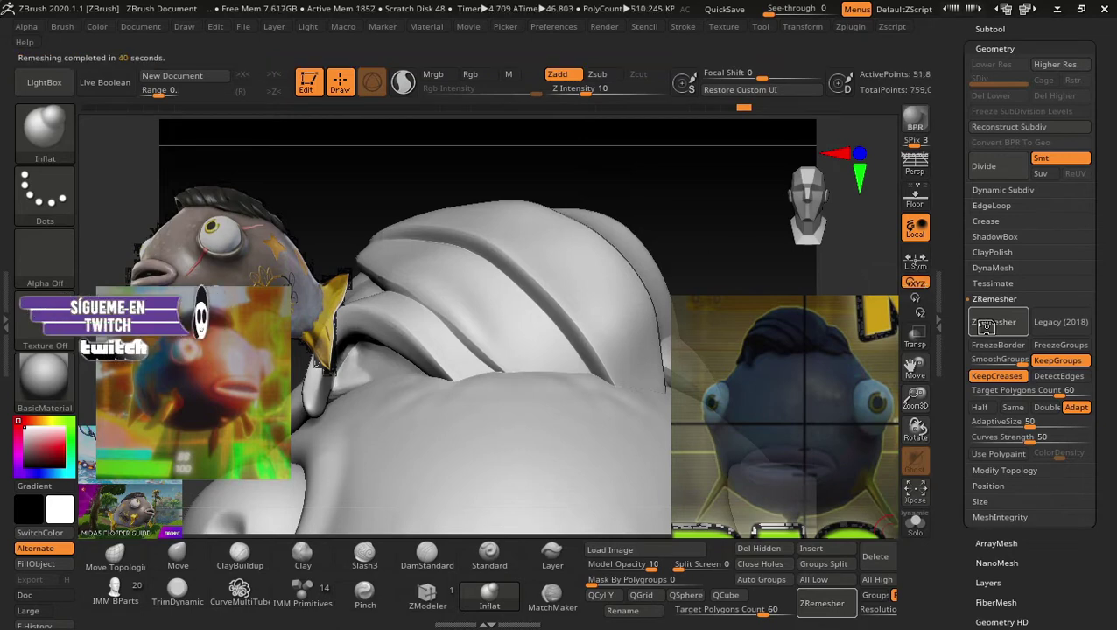
mouse_move(746, 222)
mouse_down()
mouse_move(706, 151)
mouse_move(730, 276)
mouse_move(720, 214)
mouse_move(747, 217)
mouse_move(736, 216)
mouse_move(763, 237)
mouse_up()
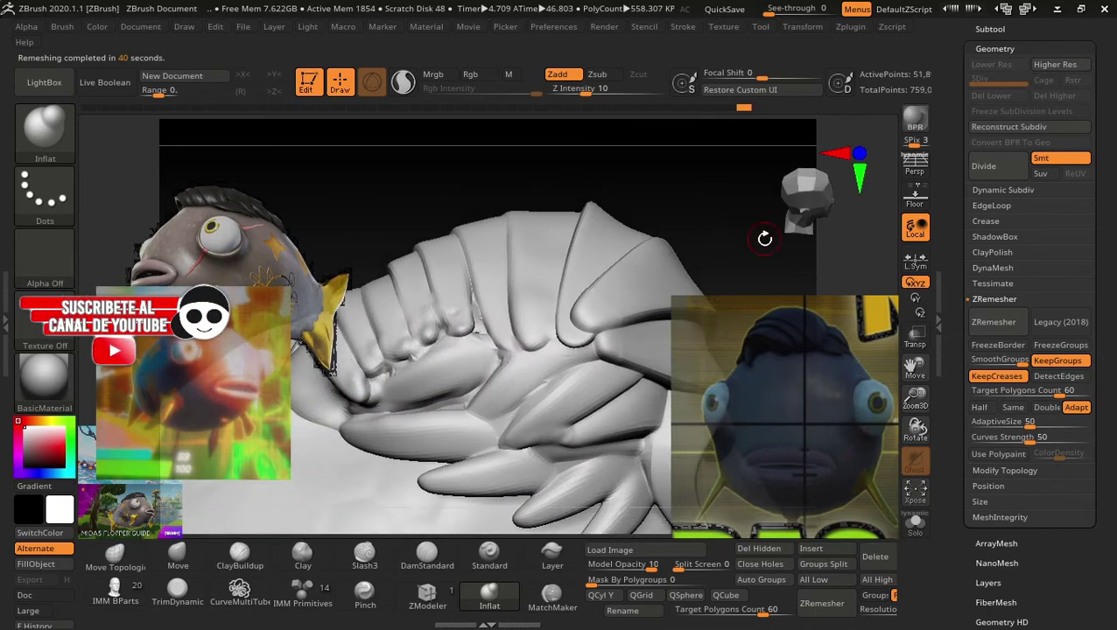
click(993, 268)
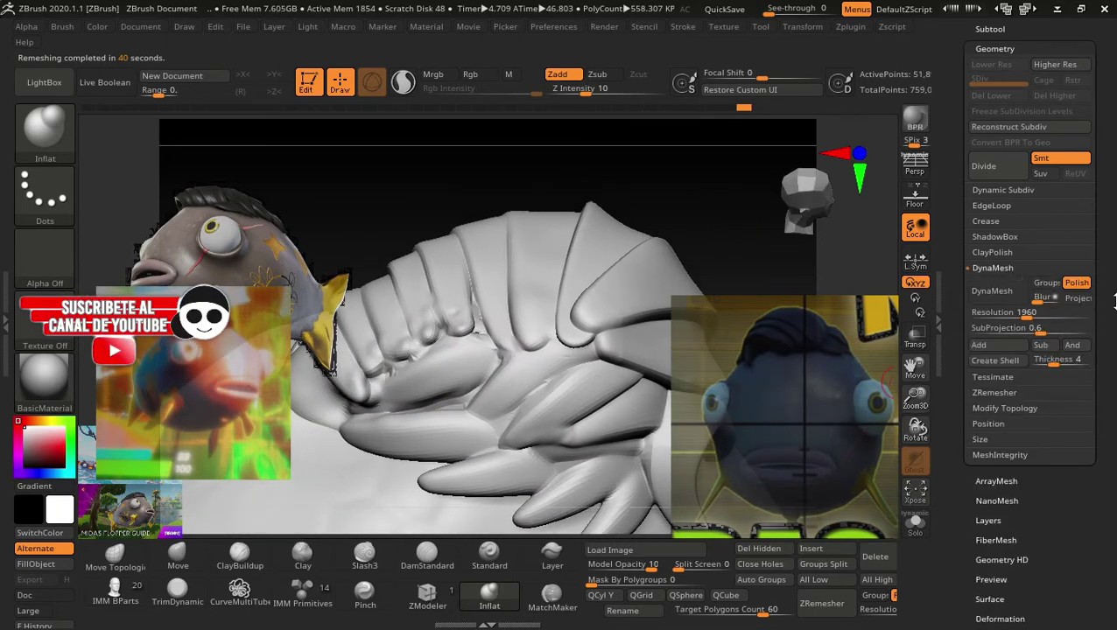
DynaMesh the strands at resolution 1960 with Groups enabled, undoing and redoing the remesh.
click(1046, 284)
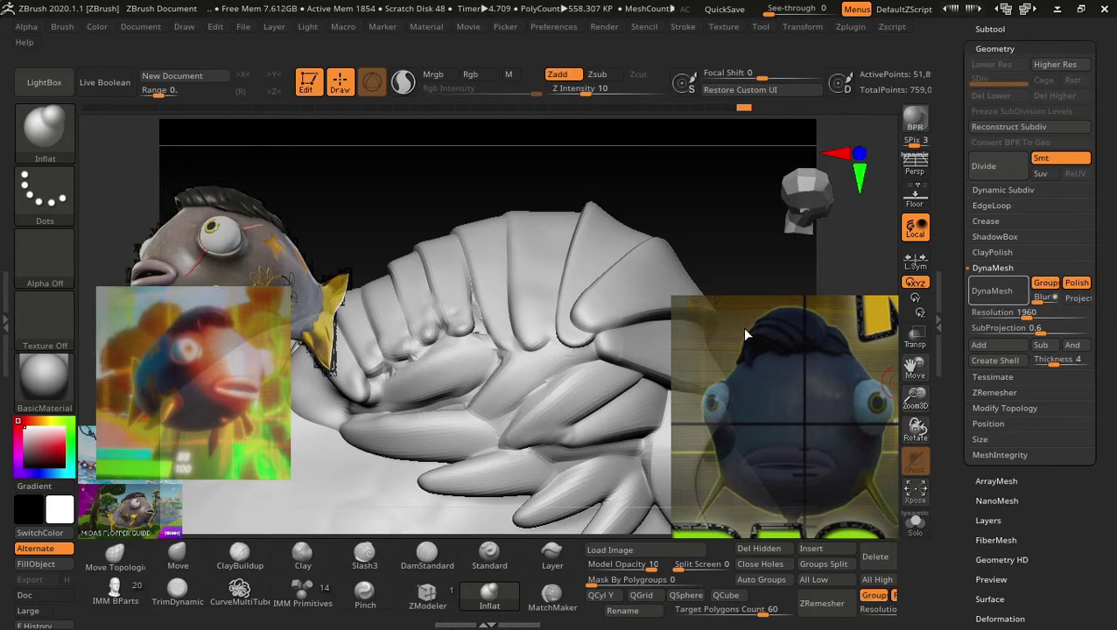
ctrl+drag(604, 263, 606, 265)
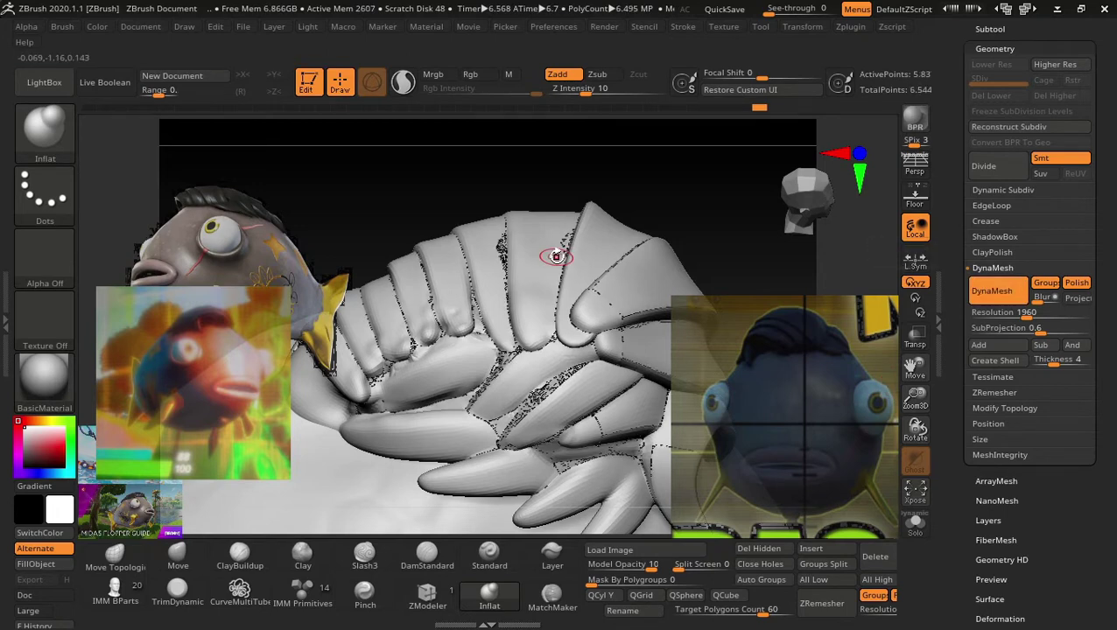
key(ctrl+z)
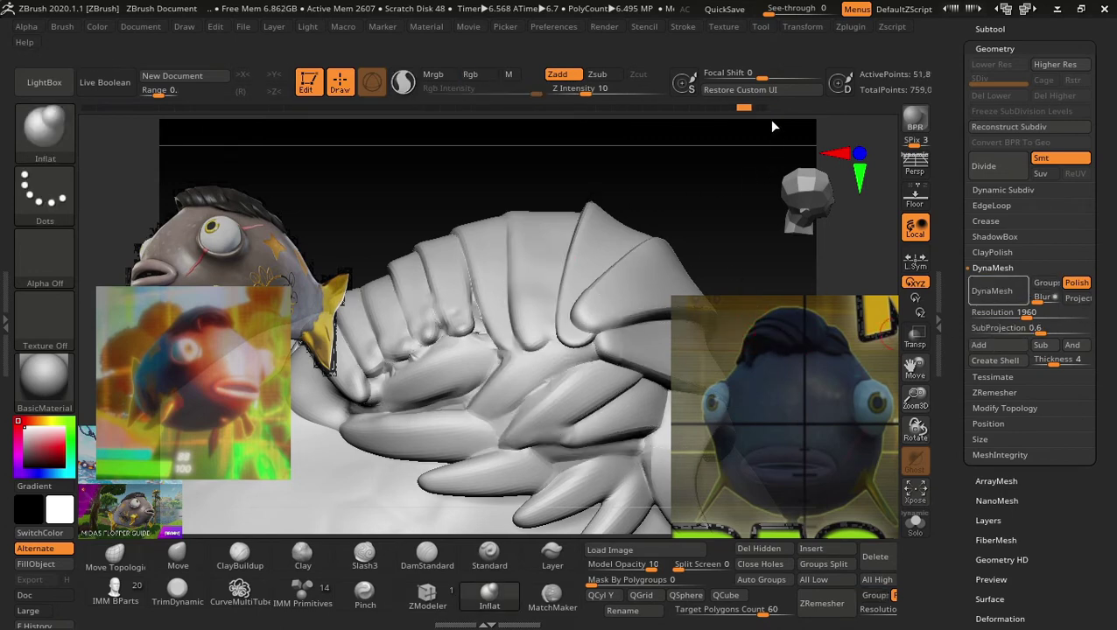
click(992, 290)
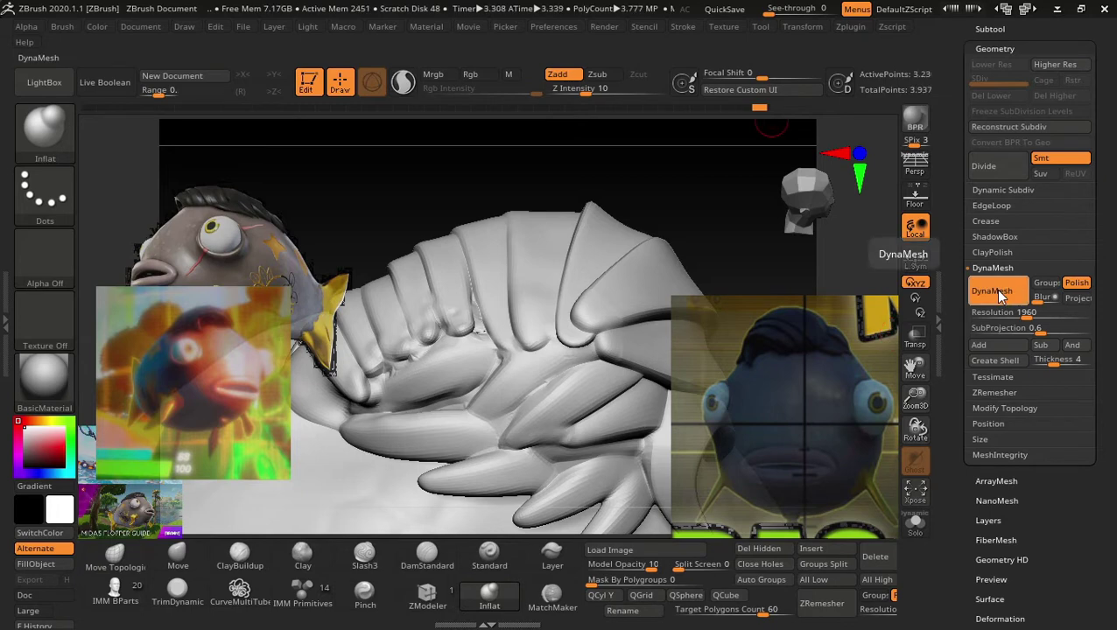
Smooth the strand surface, then build up clay on the hair strands, including the top strand.
key(shift)
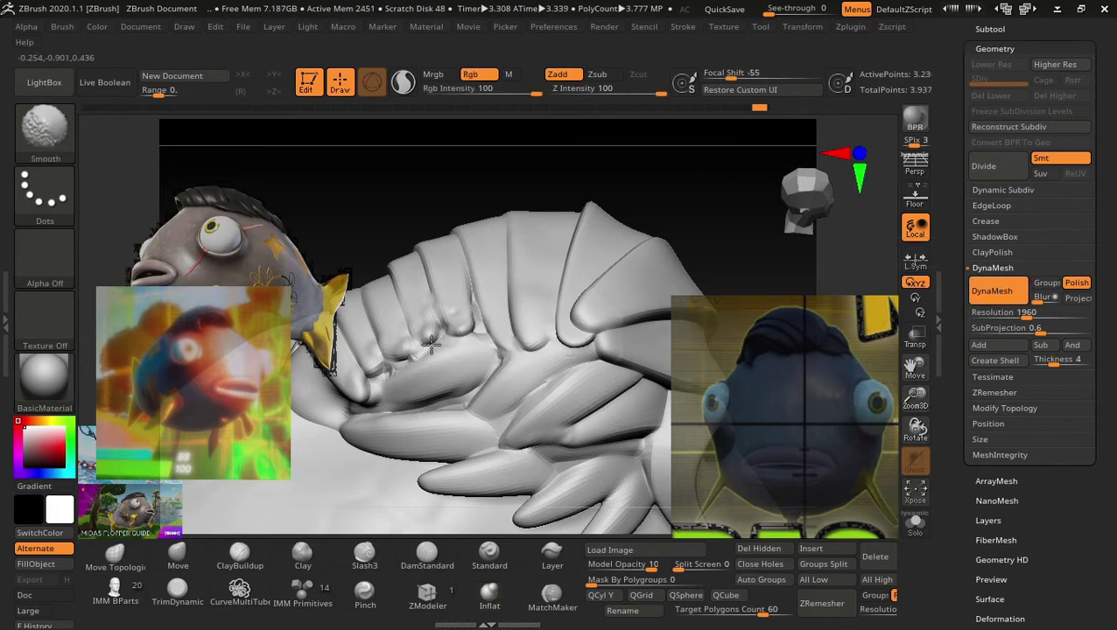
mouse_move(377, 388)
shift+mouse_down()
mouse_move(407, 345)
mouse_move(484, 325)
shift+mouse_up()
key(s)
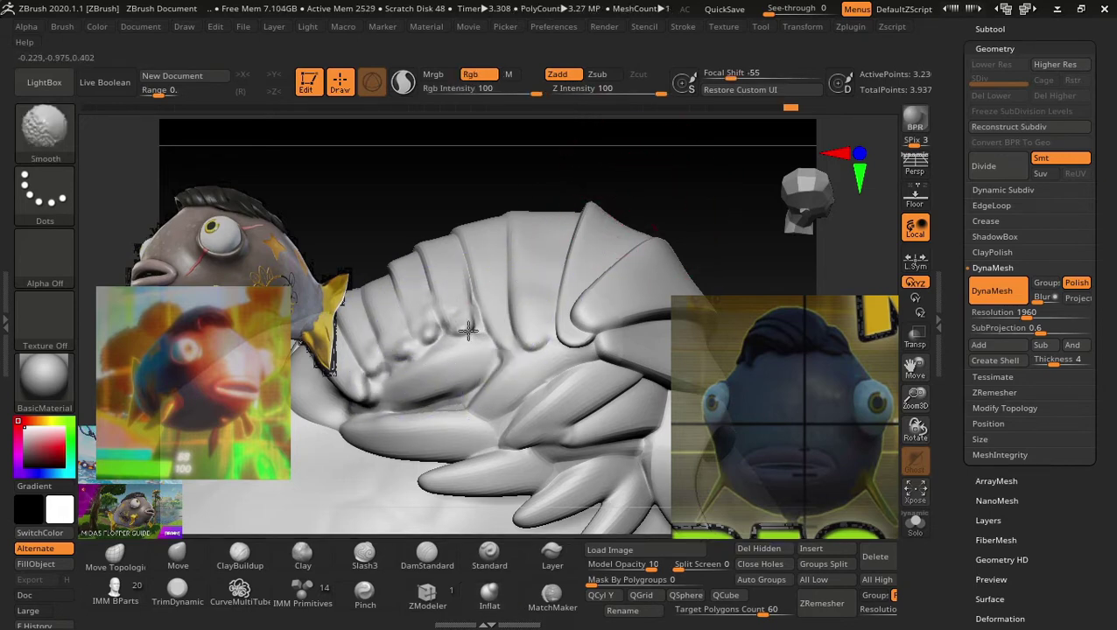
shift+drag(372, 382, 473, 349)
click(302, 556)
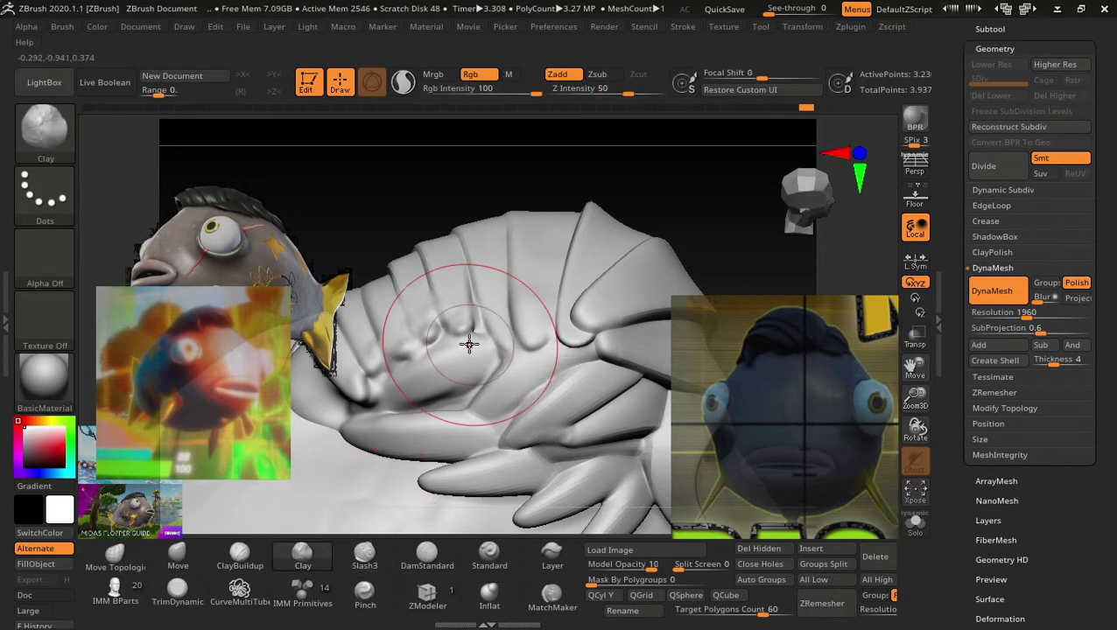
drag(482, 319, 499, 299)
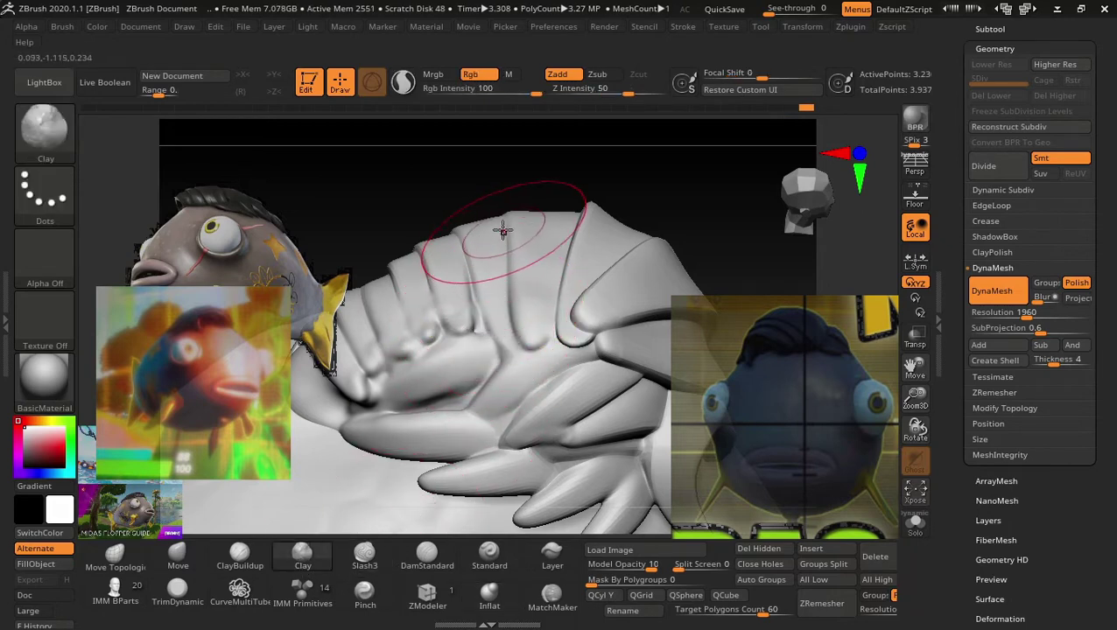
key(s)
drag(516, 212, 493, 212)
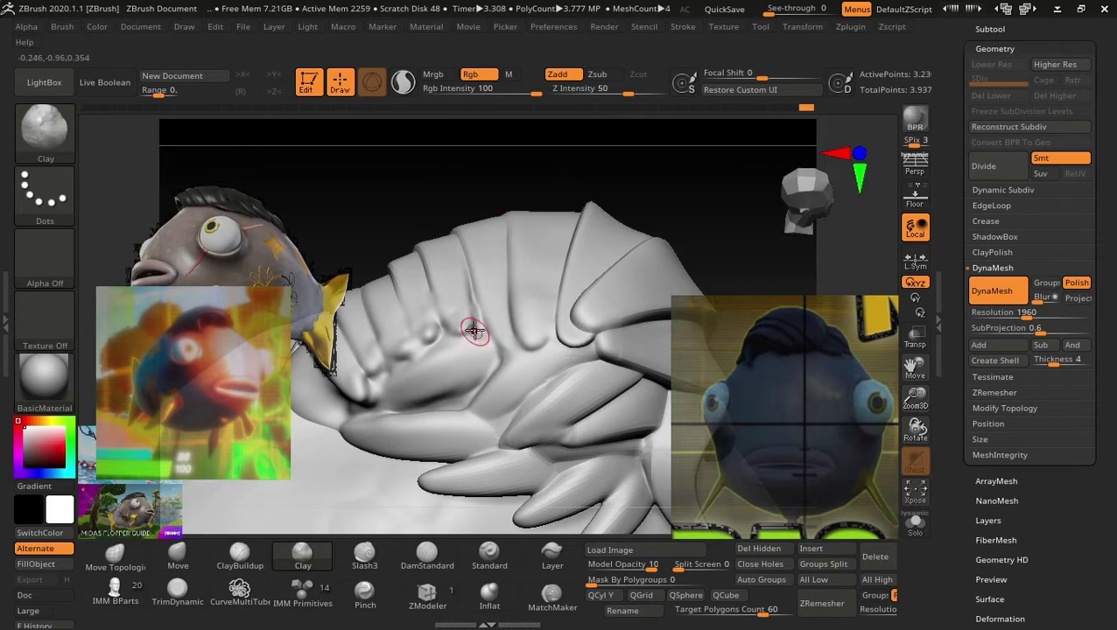
key(shift)
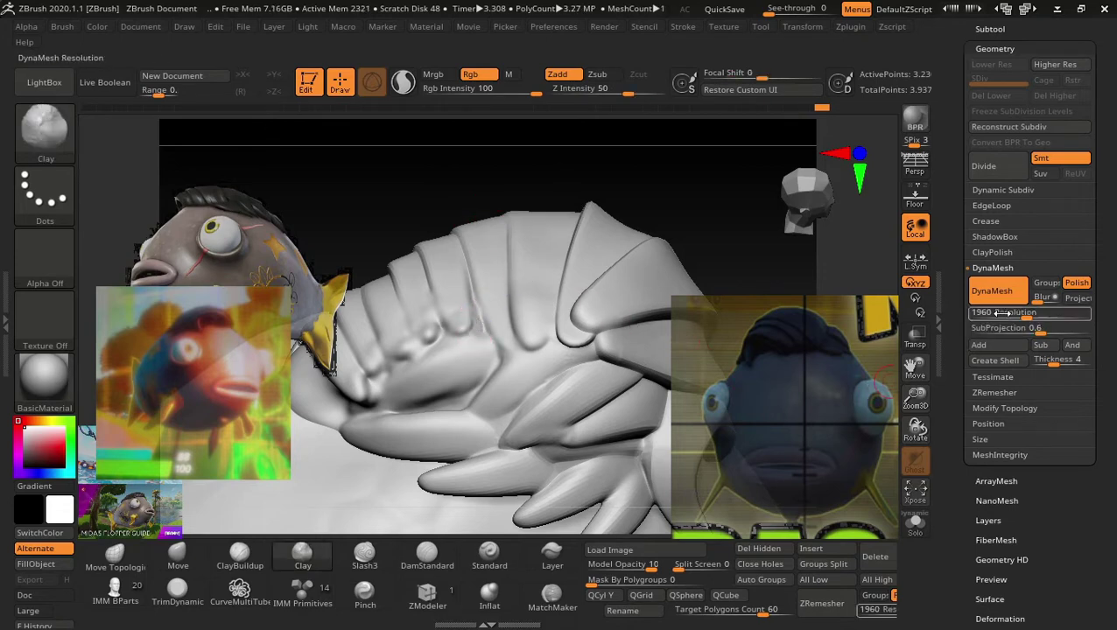
Re-DynaMesh the sculpted strands, smooth the fin strand, and divide the mesh to subdivision level 2.
click(992, 291)
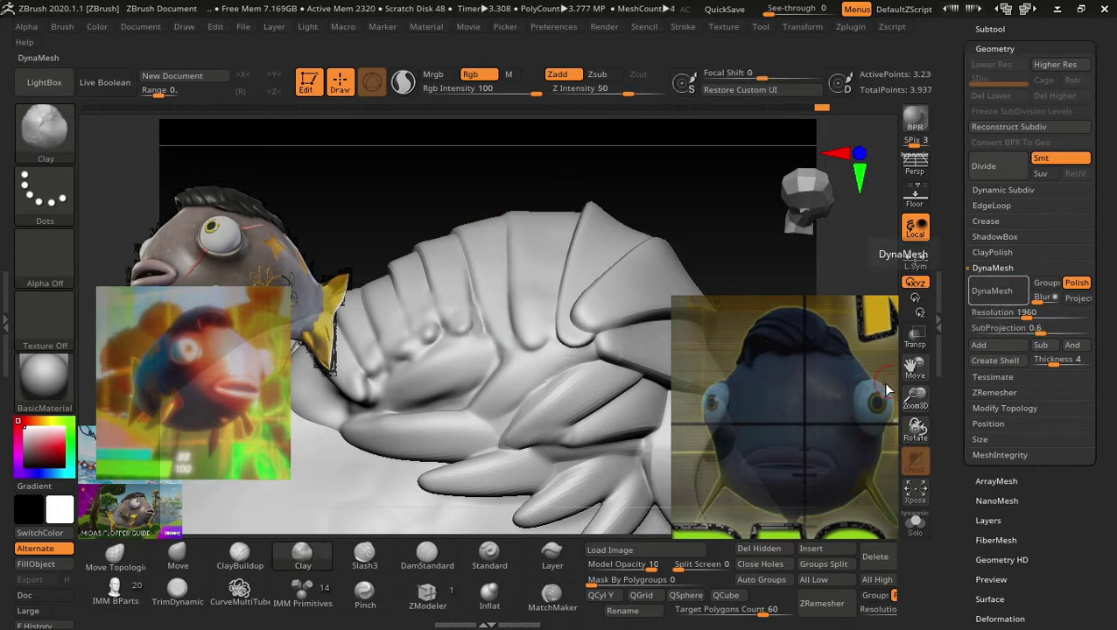
click(996, 299)
key(shift)
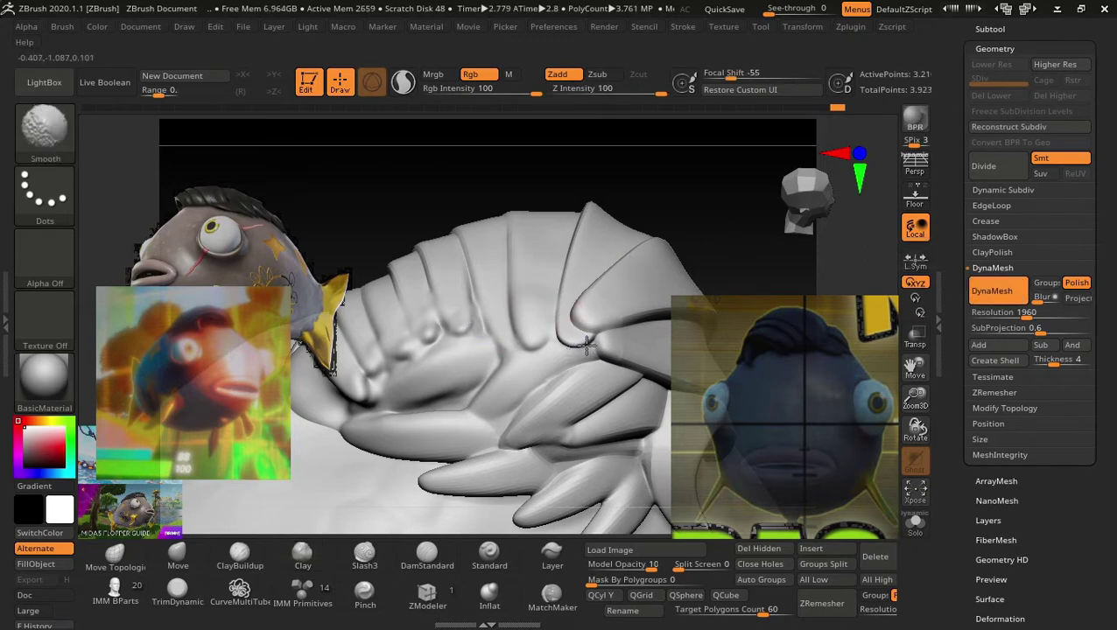
click(992, 291)
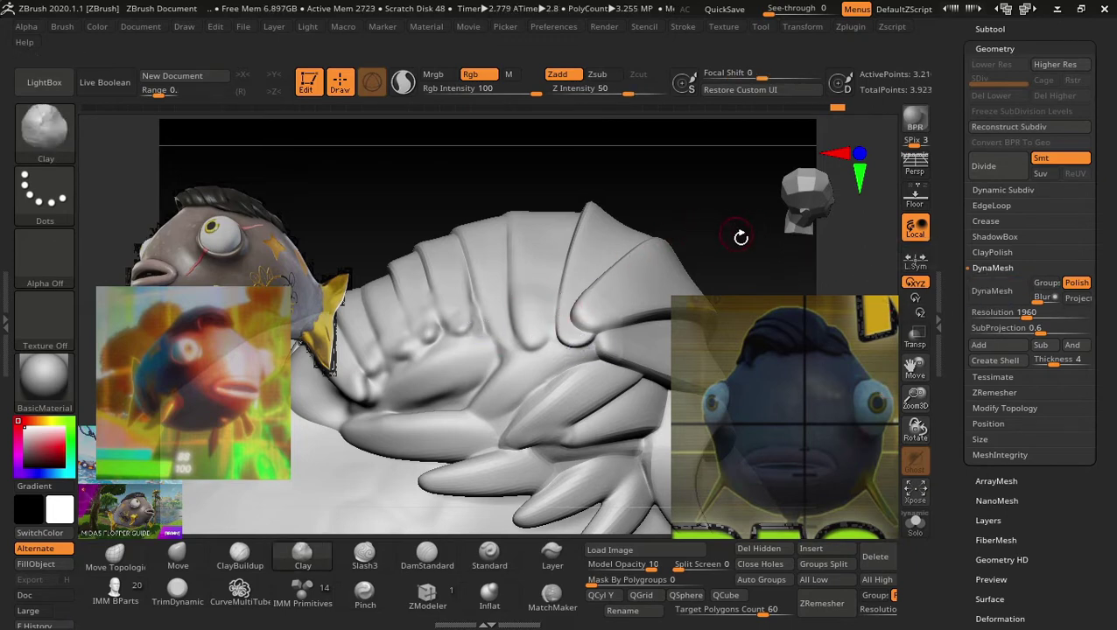
drag(737, 236, 694, 217)
shift+drag(572, 337, 584, 475)
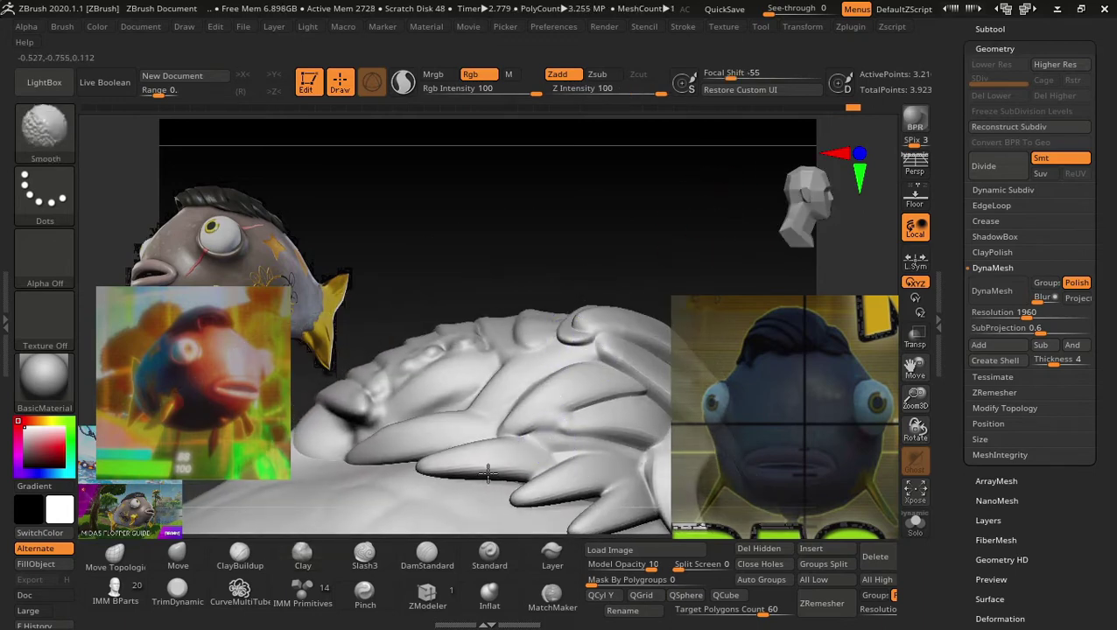
key(ctrl+d)
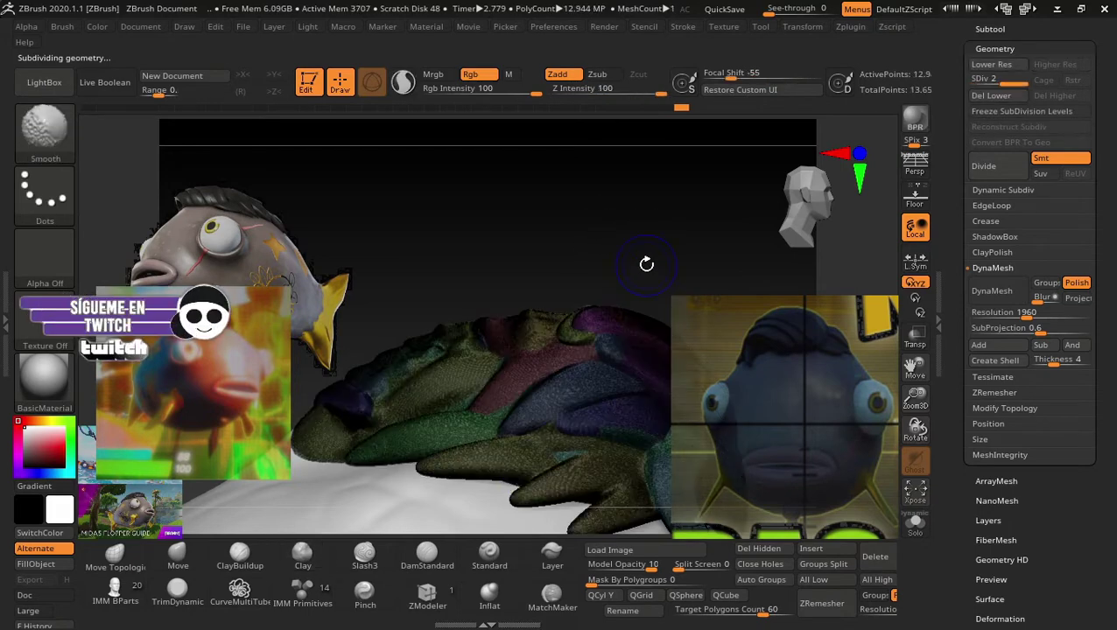
In ZRemesher, switch KeepGroups off and lower the target polygon count from 60 to 30.
mouse_move(640, 247)
mouse_down()
mouse_move(656, 182)
mouse_move(613, 274)
mouse_move(551, 251)
mouse_move(580, 266)
mouse_move(566, 292)
mouse_move(359, 194)
mouse_move(611, 167)
mouse_move(662, 286)
mouse_up()
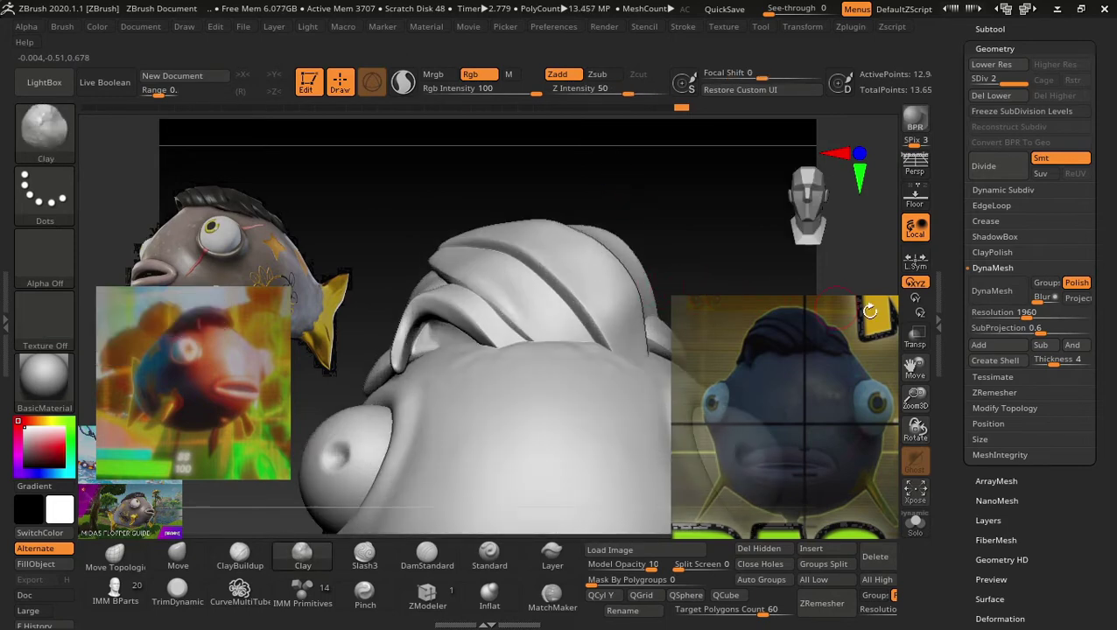
click(987, 221)
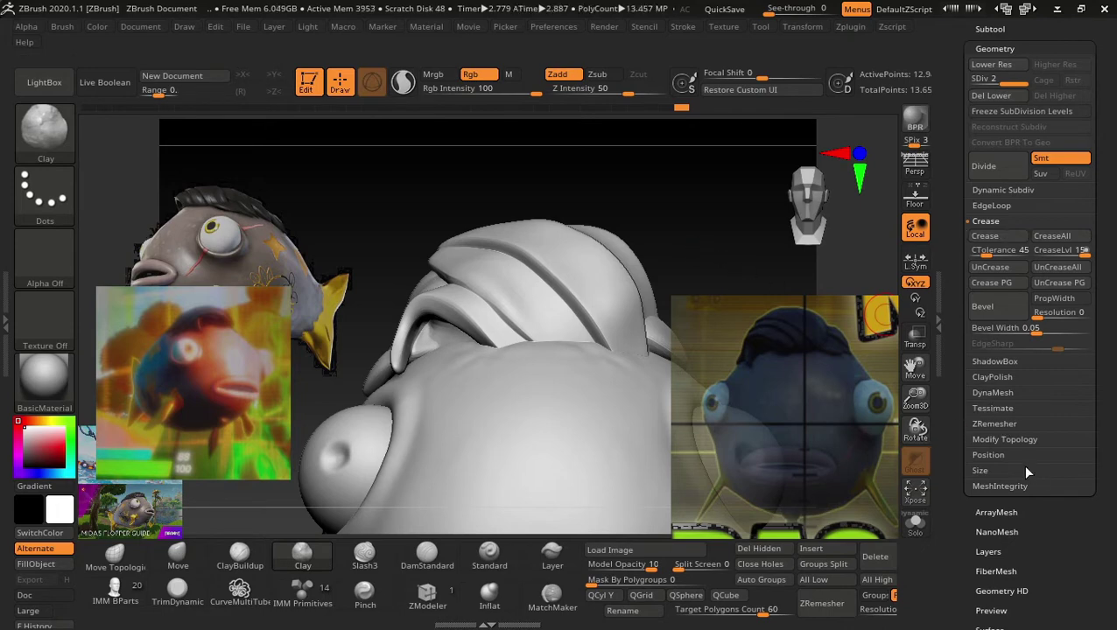
click(994, 423)
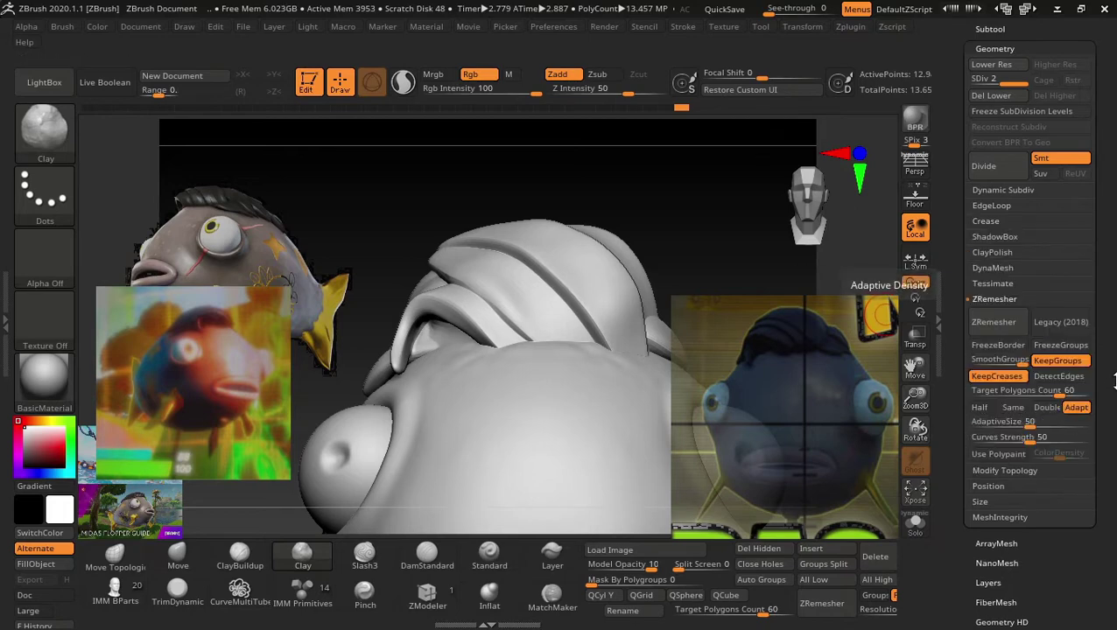
click(1059, 361)
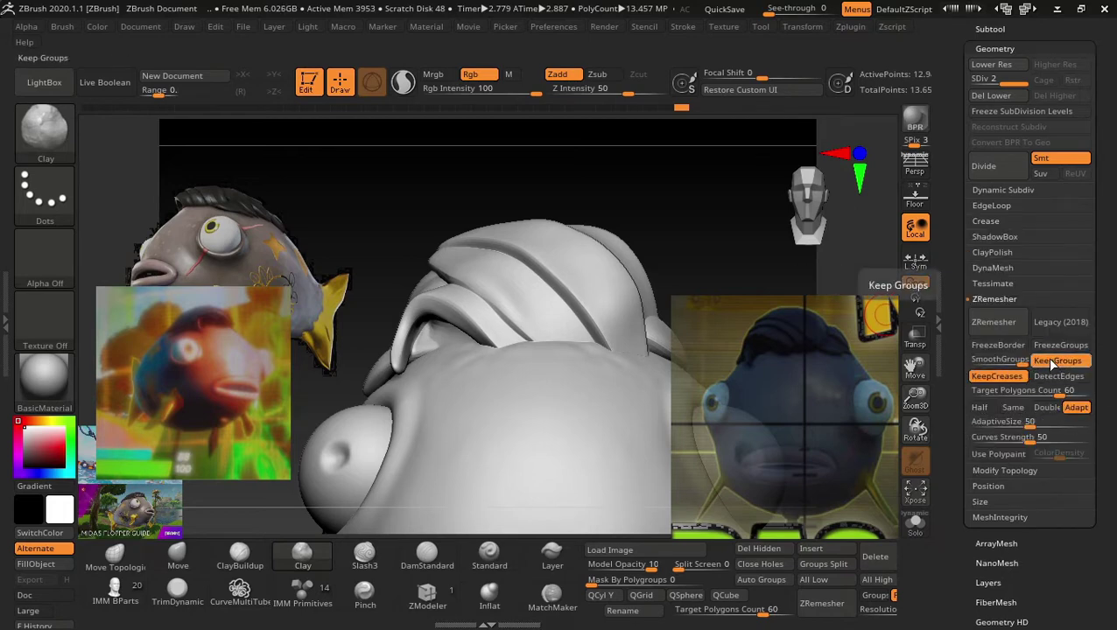
click(1059, 361)
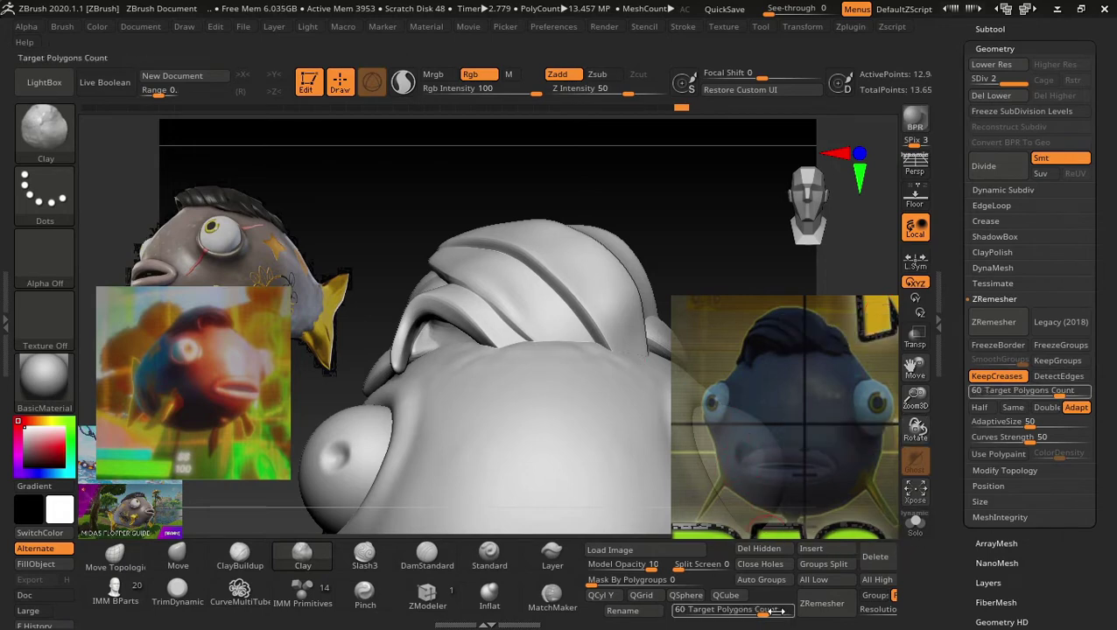
drag(769, 611, 786, 621)
text(30)
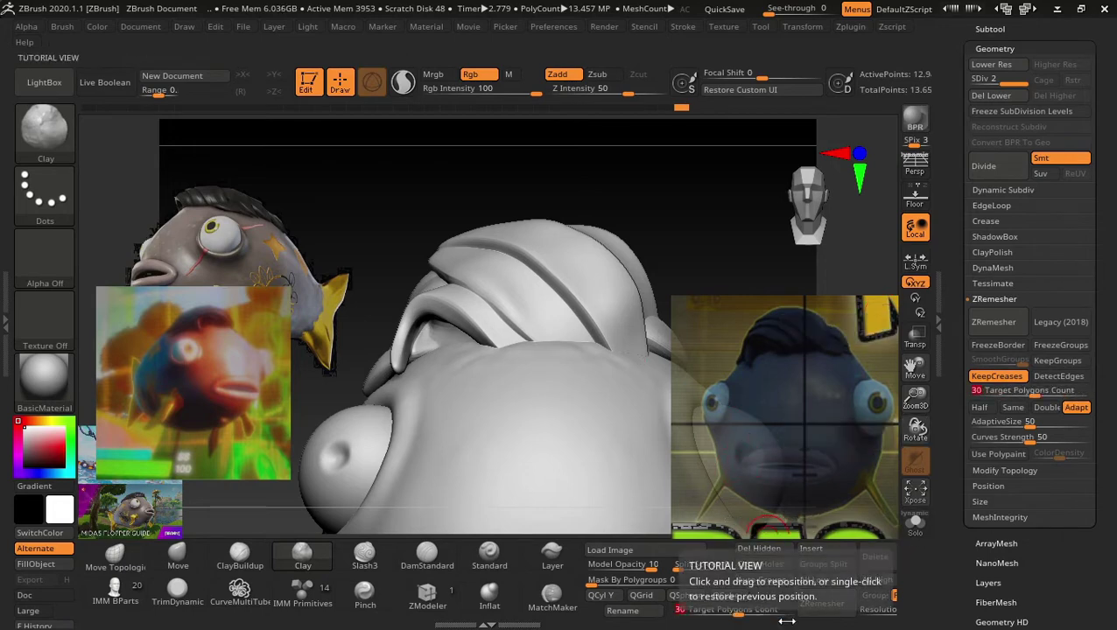
key(Return)
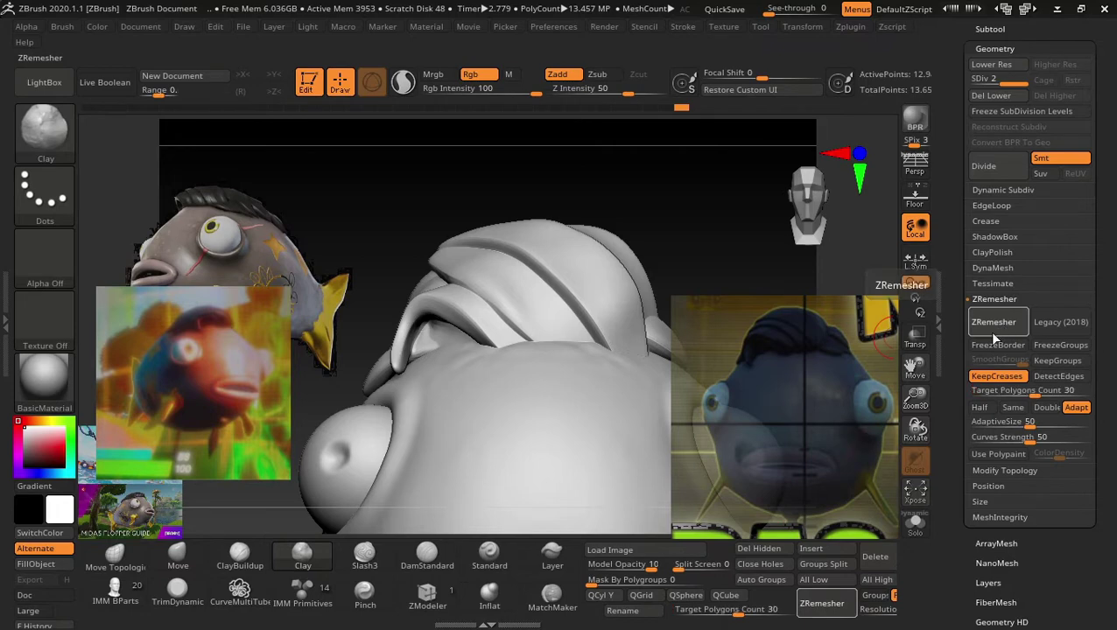
Run ZRemesher at target 30, cutting the fish to about 41,000 active points.
click(993, 334)
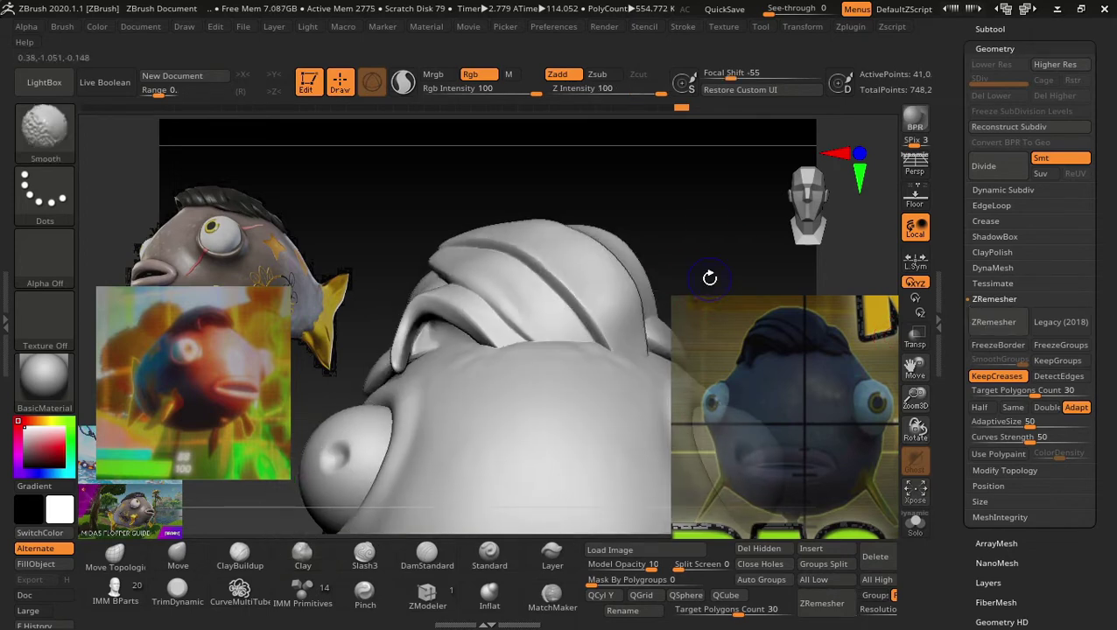
key(shift)
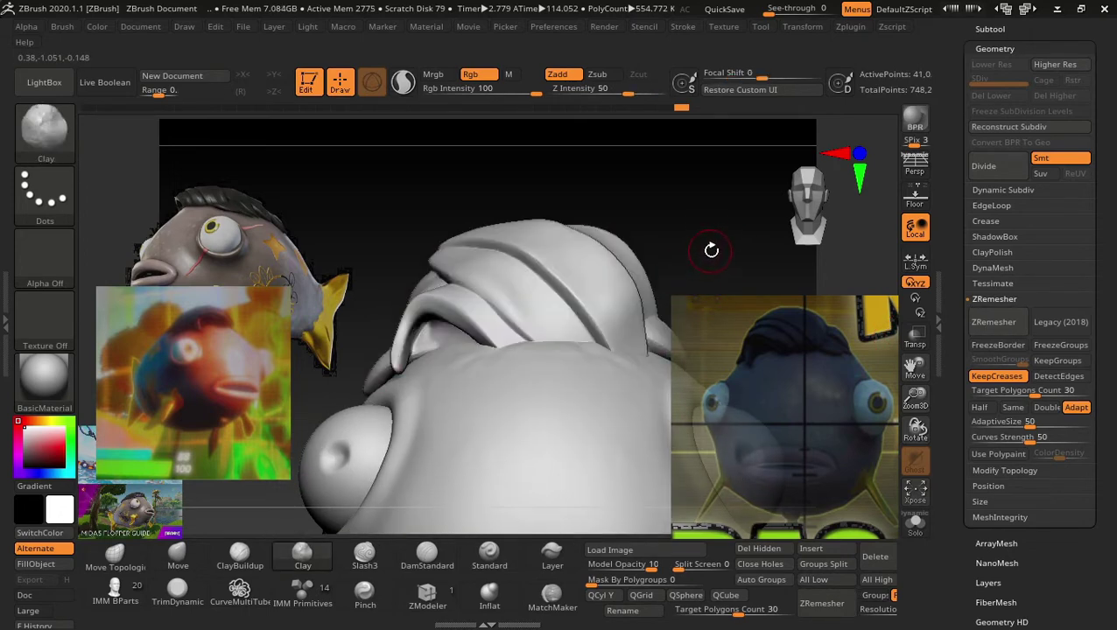
drag(720, 244, 672, 306)
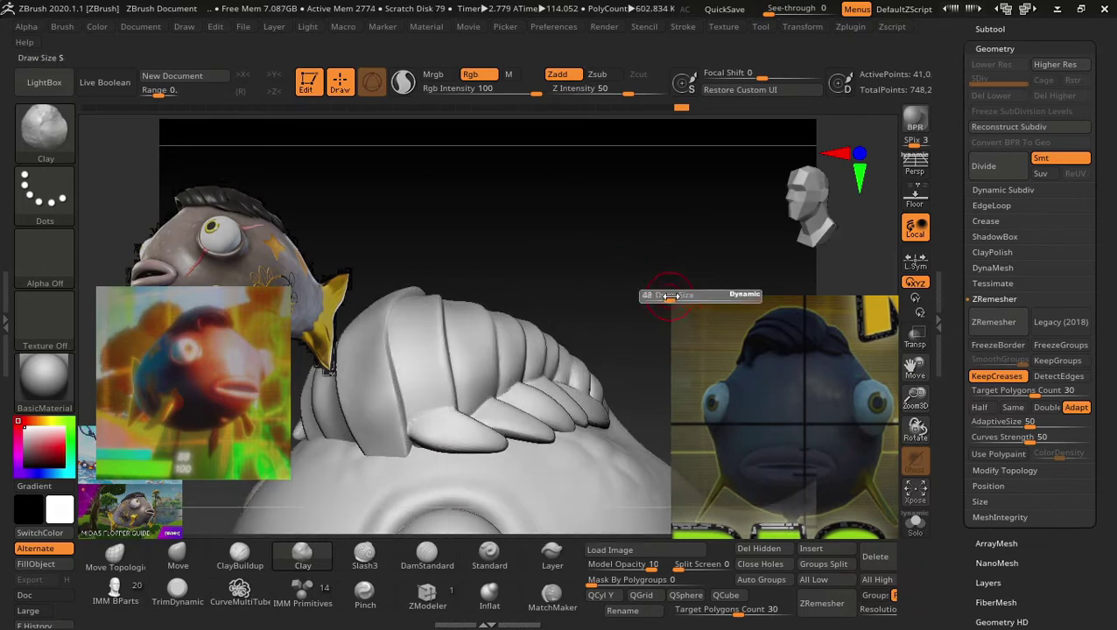
key(shift)
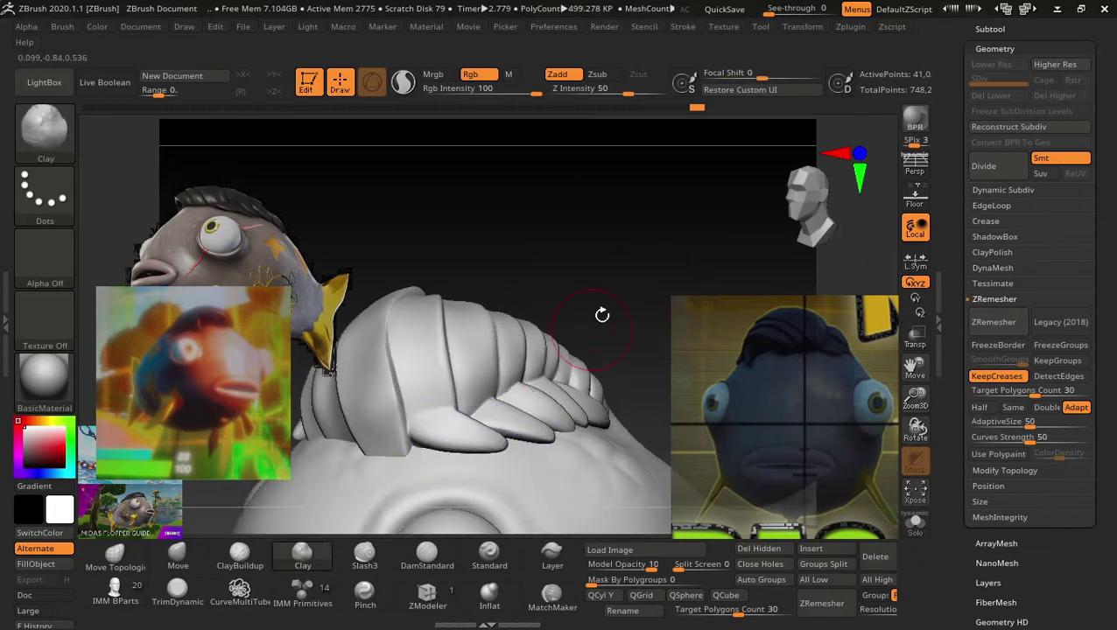
drag(599, 318, 523, 386)
mouse_move(658, 224)
mouse_down()
mouse_move(605, 267)
mouse_move(573, 393)
mouse_up()
mouse_move(665, 254)
mouse_down()
mouse_move(712, 271)
mouse_move(674, 307)
mouse_up()
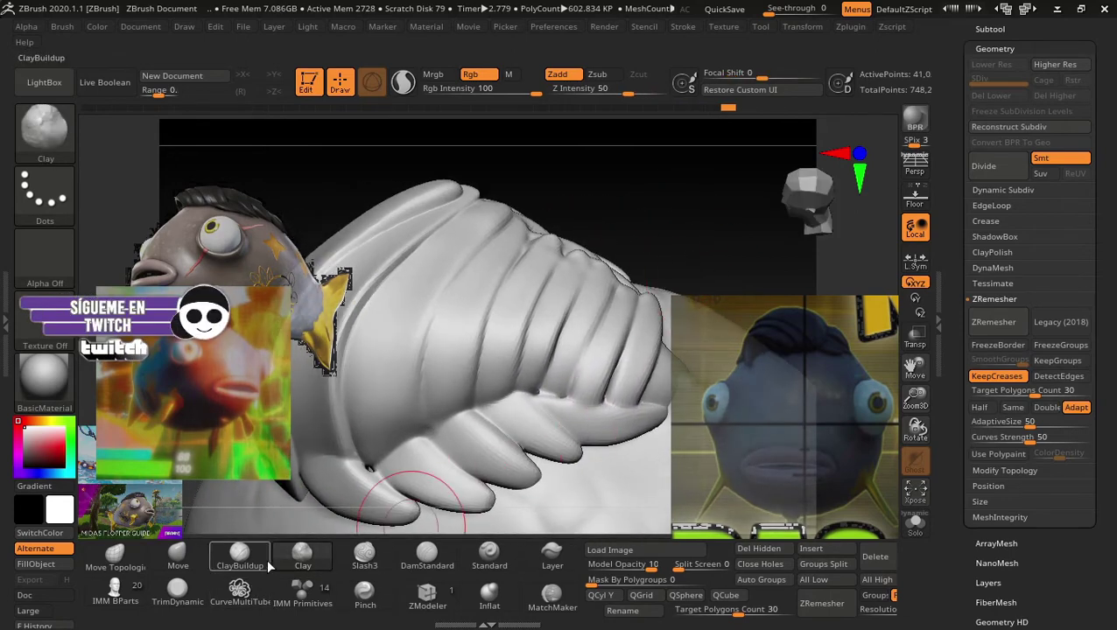
key(s)
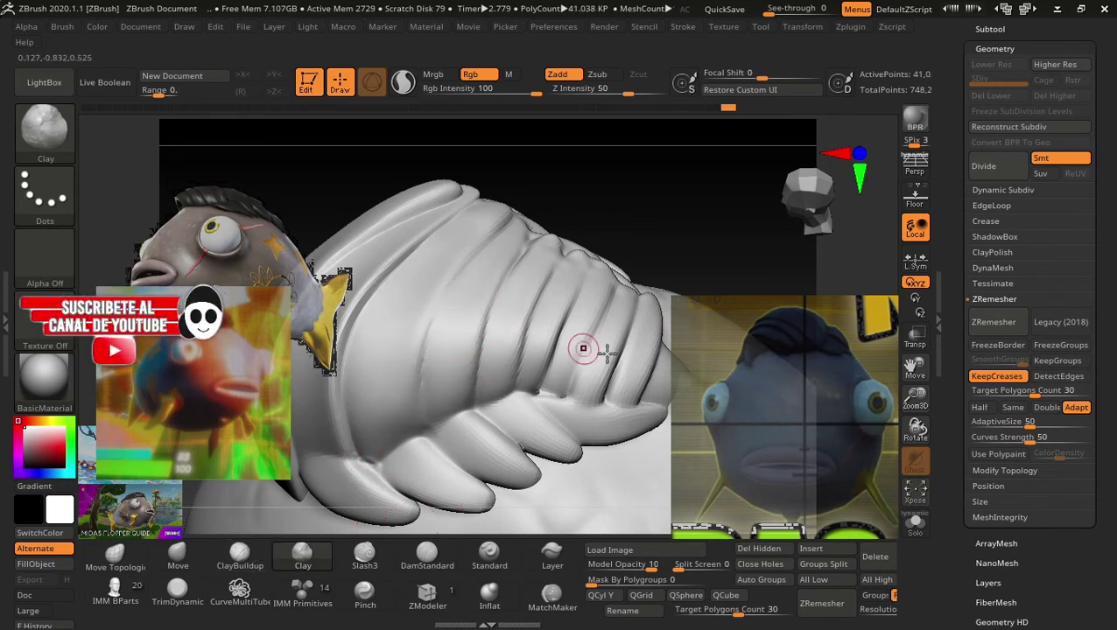
Expand the DynaMesh settings and try a DynaMesh remesh of the fish sculpt.
click(993, 267)
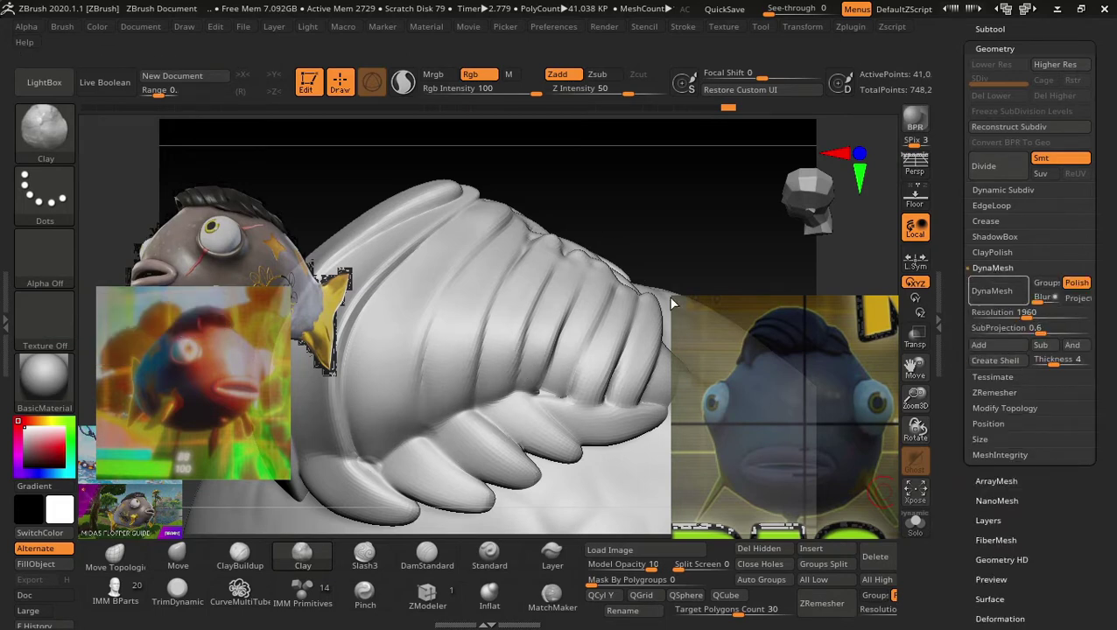
click(992, 290)
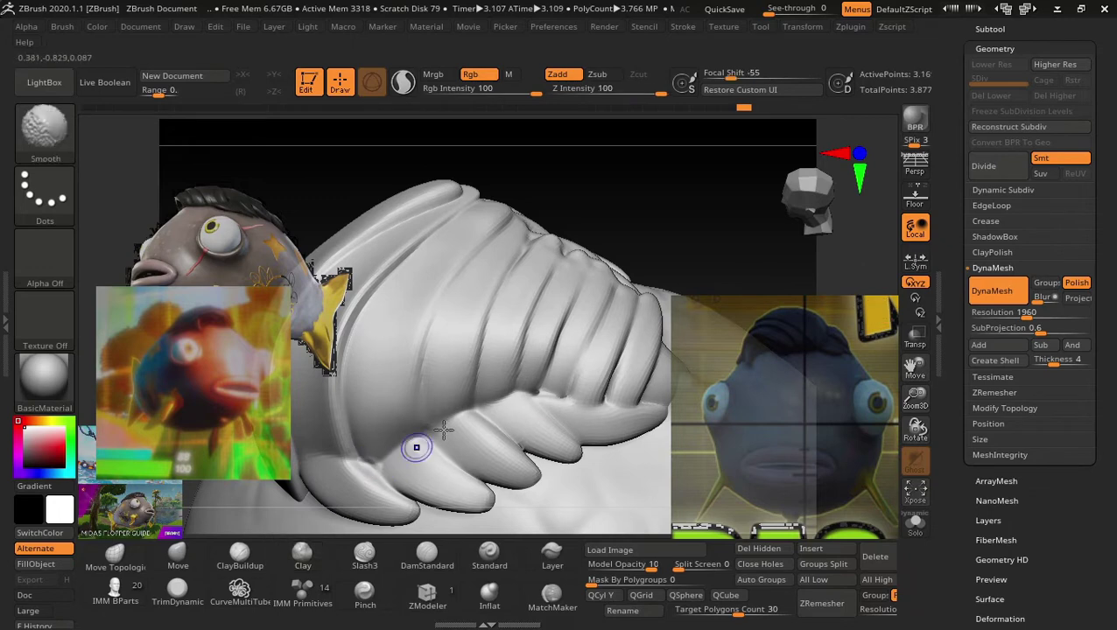
click(992, 291)
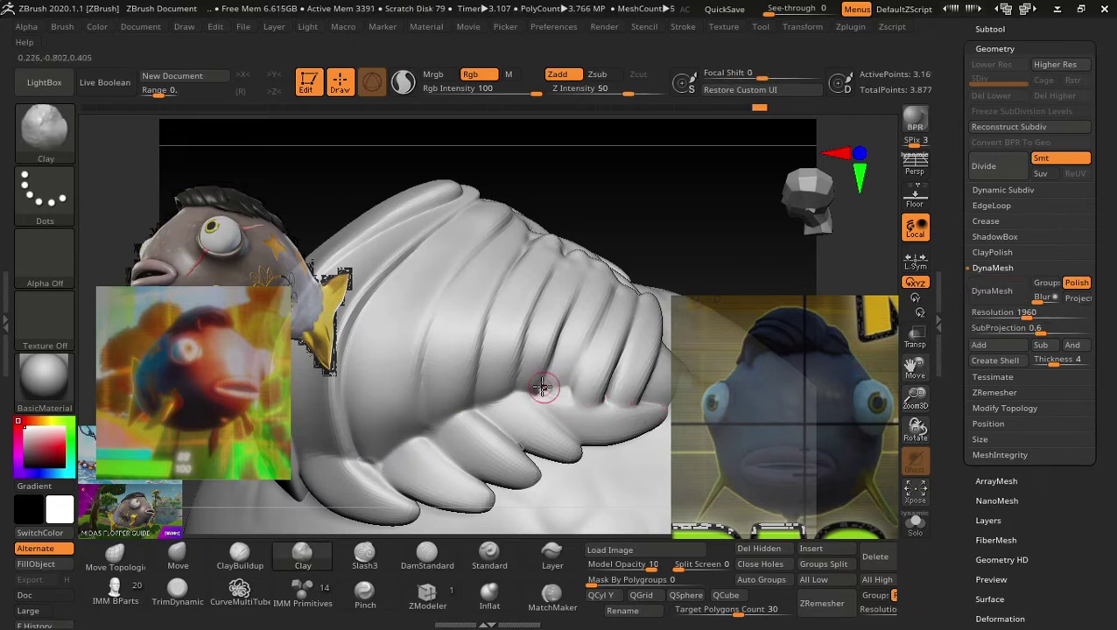
ctrl+drag(647, 255, 657, 248)
Undo and redo the remesh to compare, then revert to the un-remeshed sculpt.
key(ctrl+z)
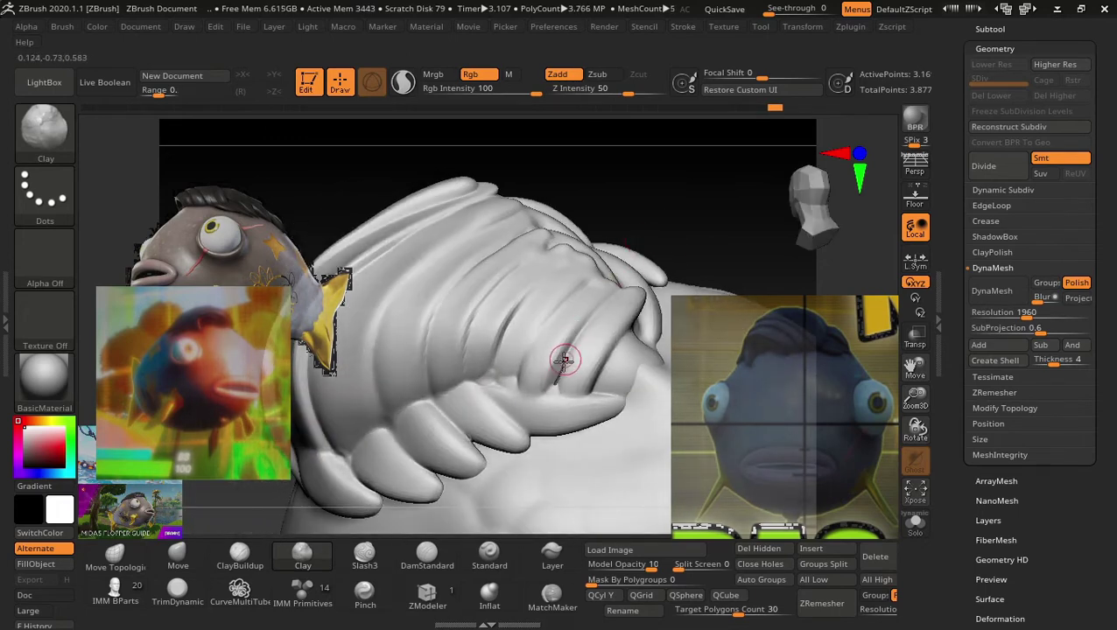
key(ctrl+shift+z)
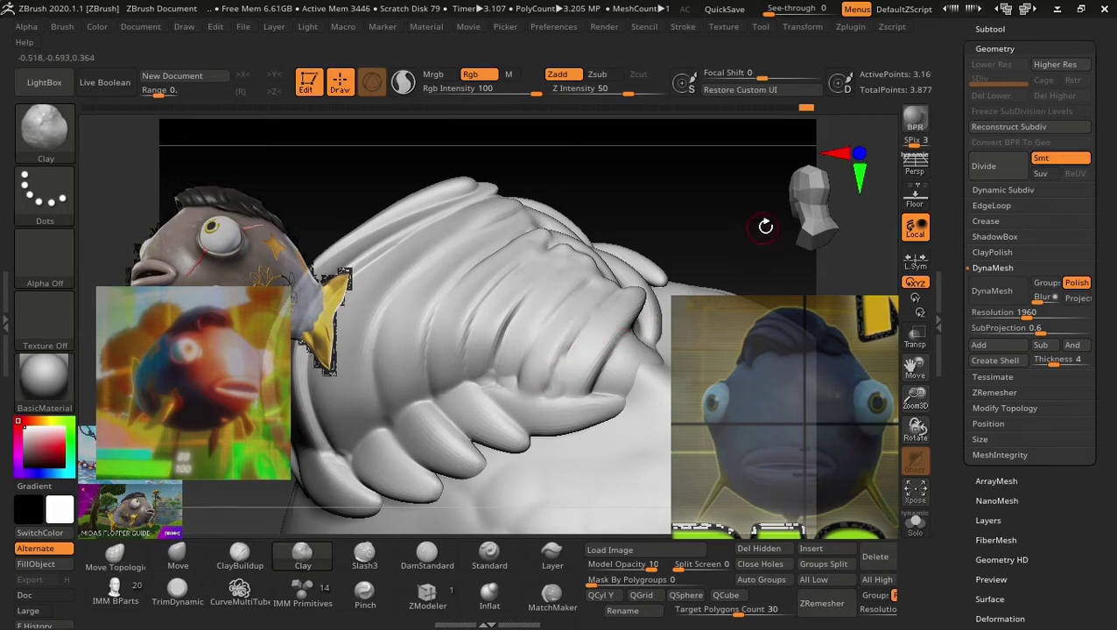
key(ctrl+z)
key(ctrl+z)
mouse_move(514, 328)
mouse_down()
mouse_move(565, 309)
mouse_move(561, 299)
mouse_move(665, 222)
mouse_move(622, 262)
mouse_up()
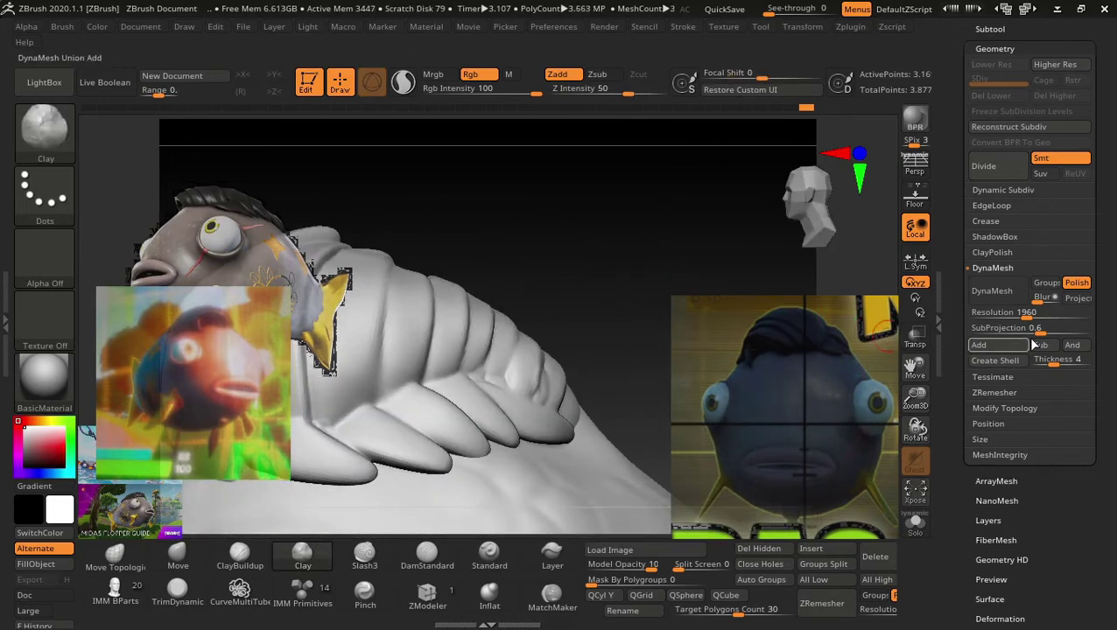
DynaMesh the hair sculpt at resolution 1960 and inspect the roughly 3.16-million-point result.
click(993, 293)
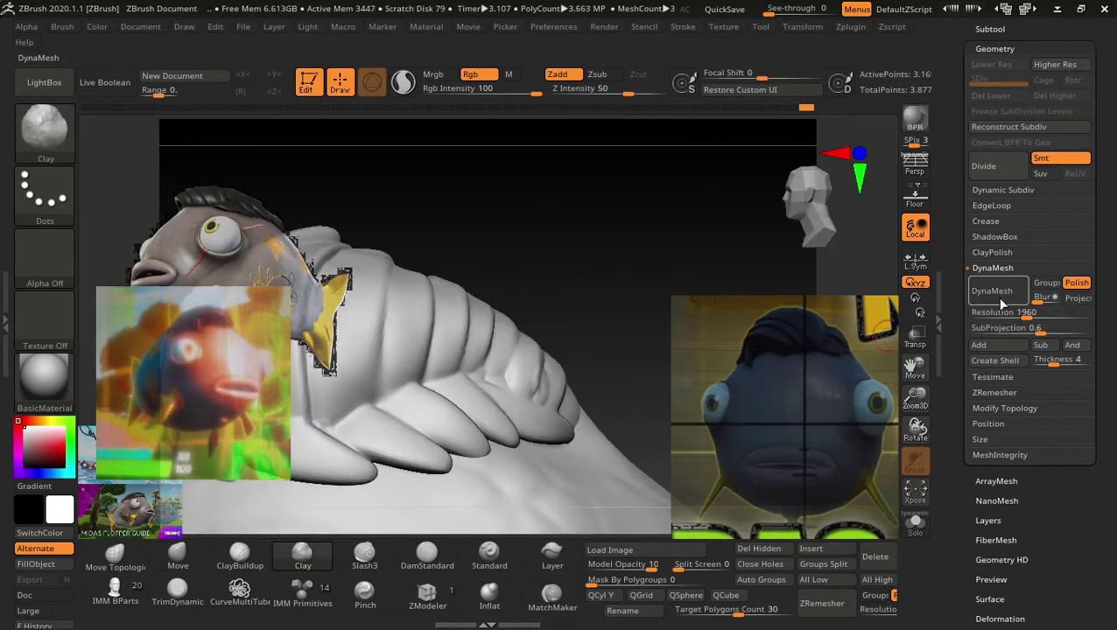
ctrl+click(613, 305)
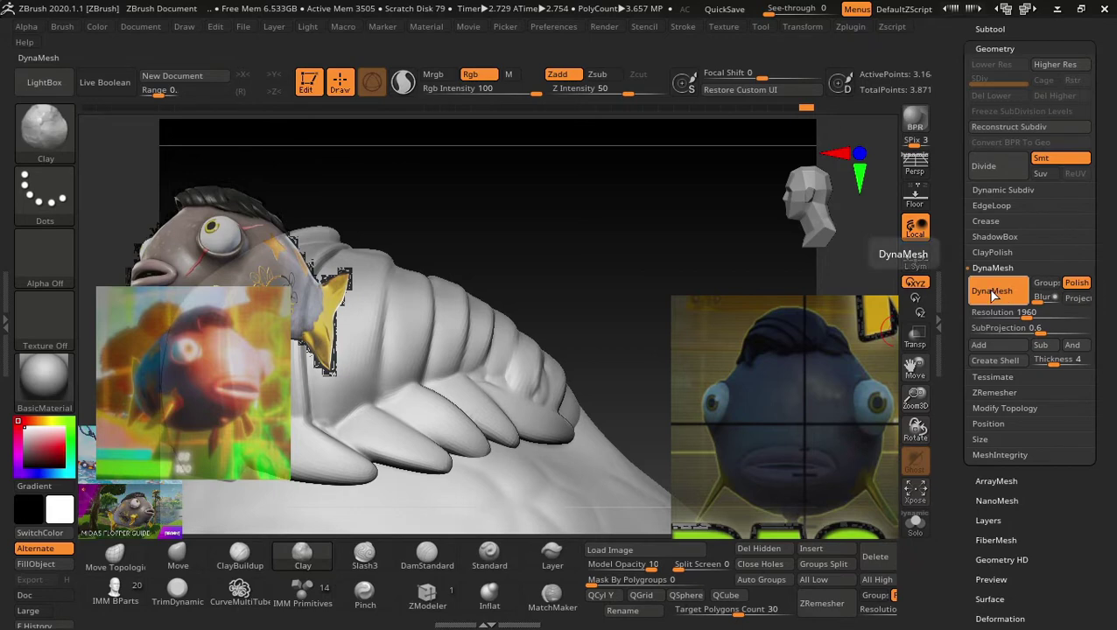
mouse_move(653, 294)
mouse_down()
mouse_move(641, 301)
mouse_move(570, 229)
mouse_move(604, 244)
mouse_move(598, 296)
mouse_up()
mouse_move(685, 192)
mouse_down()
mouse_move(674, 179)
mouse_move(545, 292)
mouse_up()
mouse_move(461, 331)
mouse_down()
mouse_move(626, 324)
mouse_move(590, 282)
mouse_move(555, 341)
mouse_move(688, 265)
mouse_move(721, 232)
mouse_move(703, 377)
mouse_up()
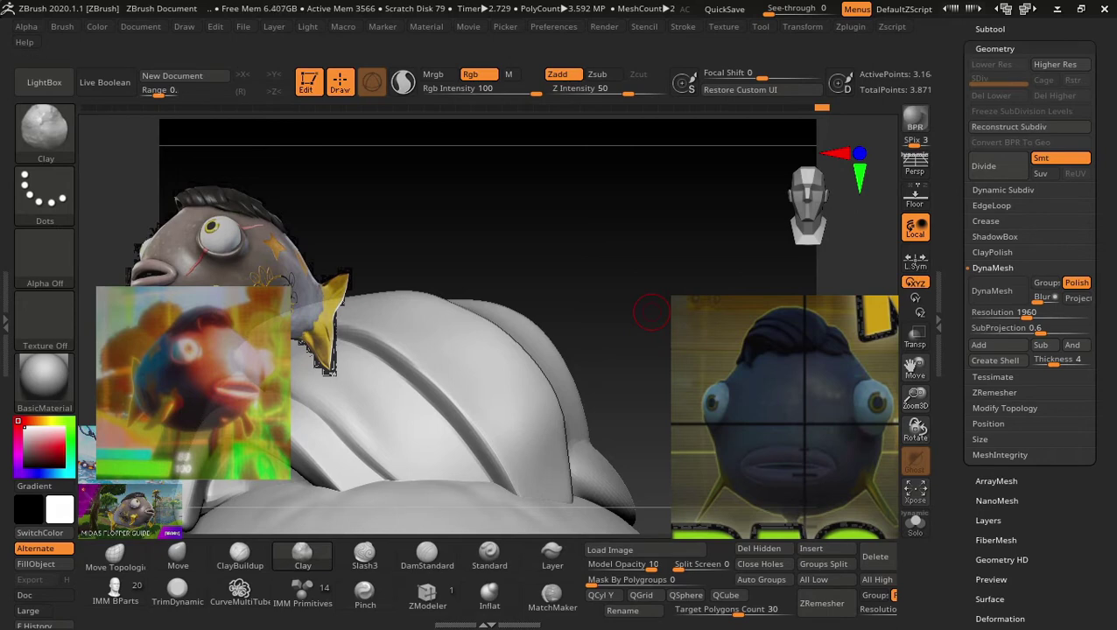
Divide the DynaMeshed fish to SDiv 2, raising it to about 12.7 million points.
key(shift)
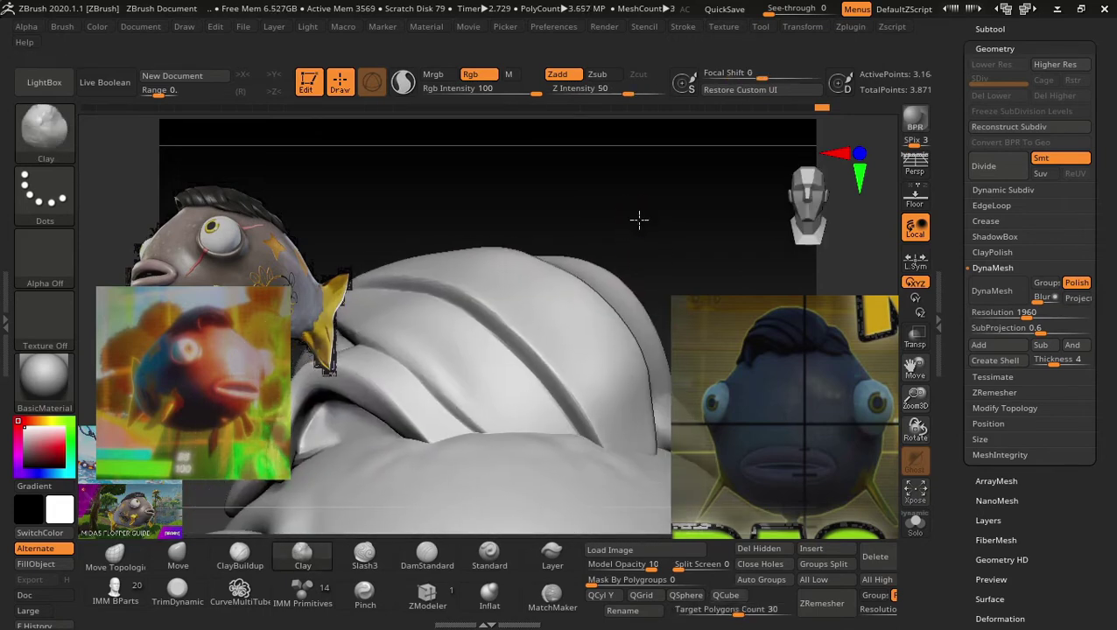
key(ctrl)
key(ctrl+d)
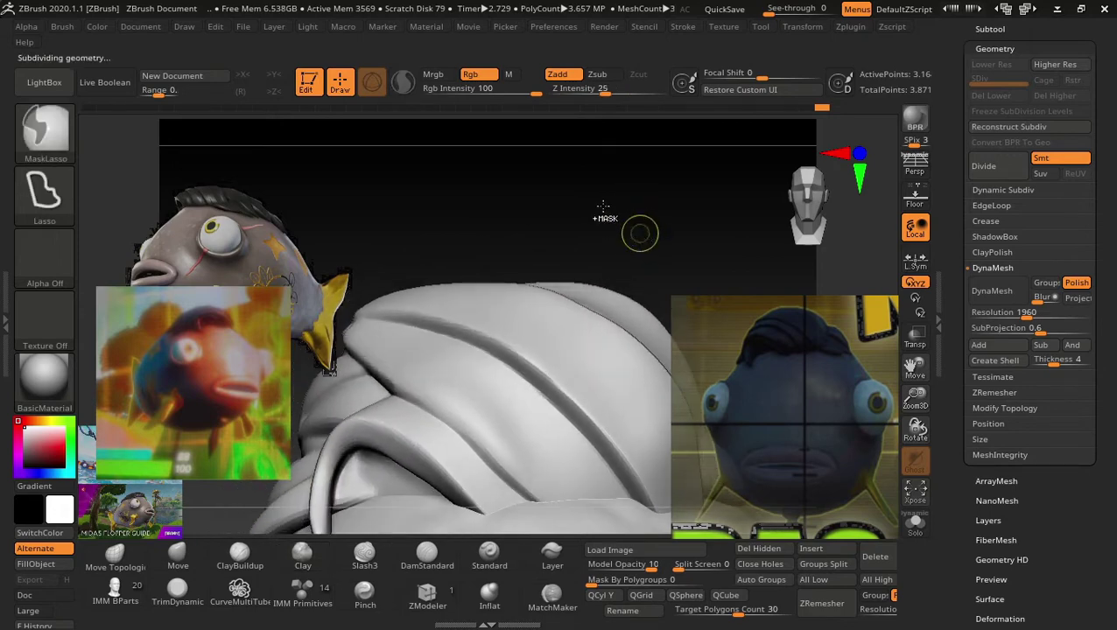
key(shift)
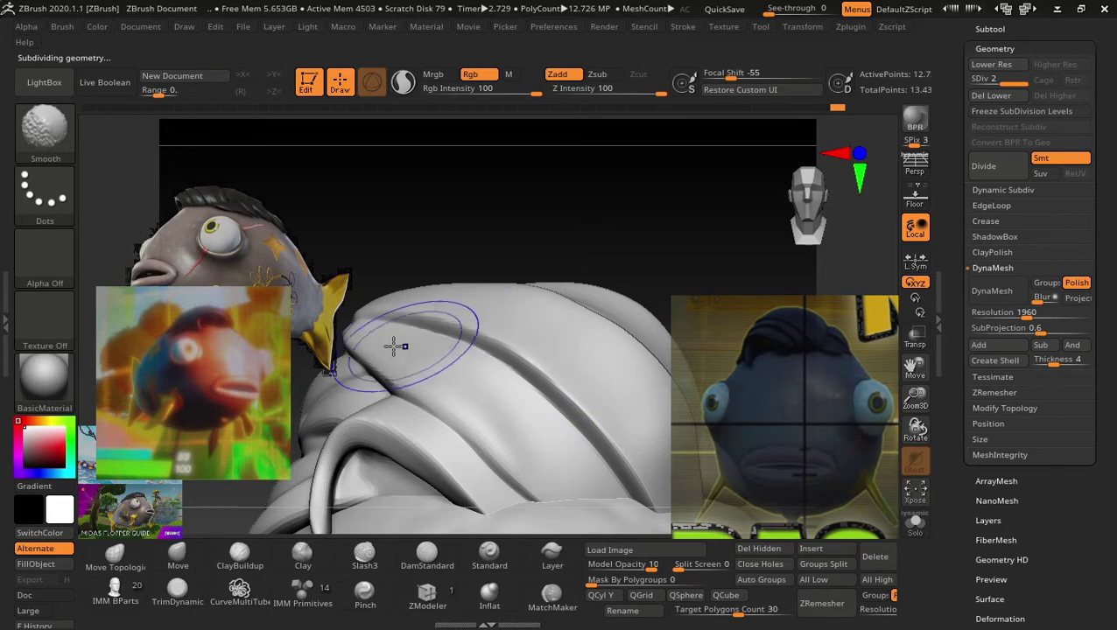
mouse_move(535, 200)
mouse_down()
mouse_move(549, 174)
mouse_move(533, 204)
mouse_move(591, 294)
mouse_up()
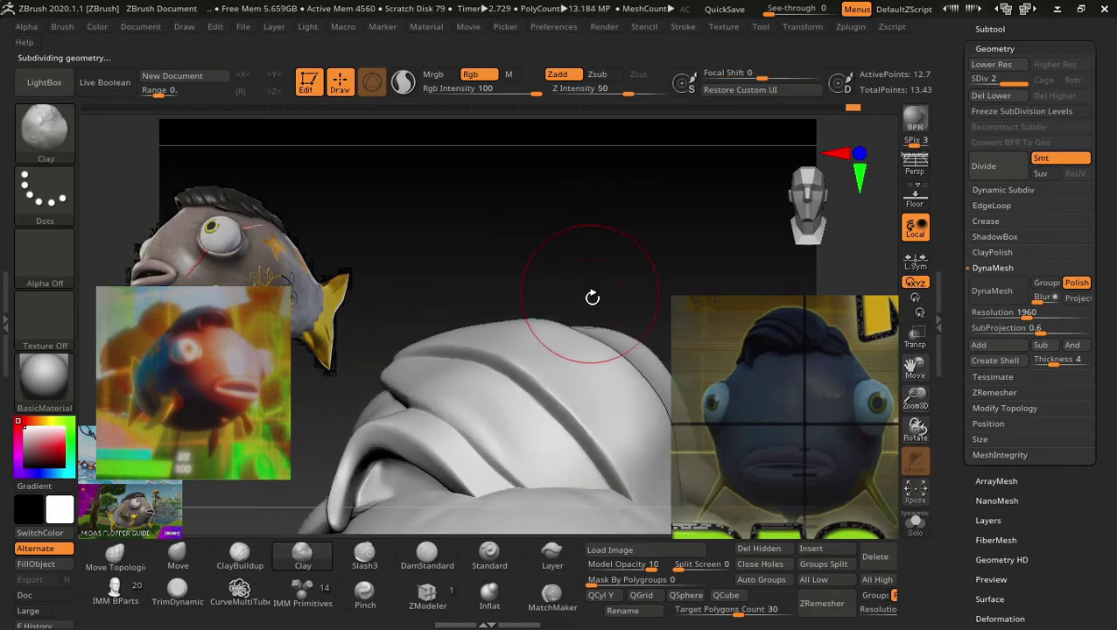
Run ZRemesher at Target Polygons Count 30, reducing the hair to roughly 36,000 points.
click(789, 620)
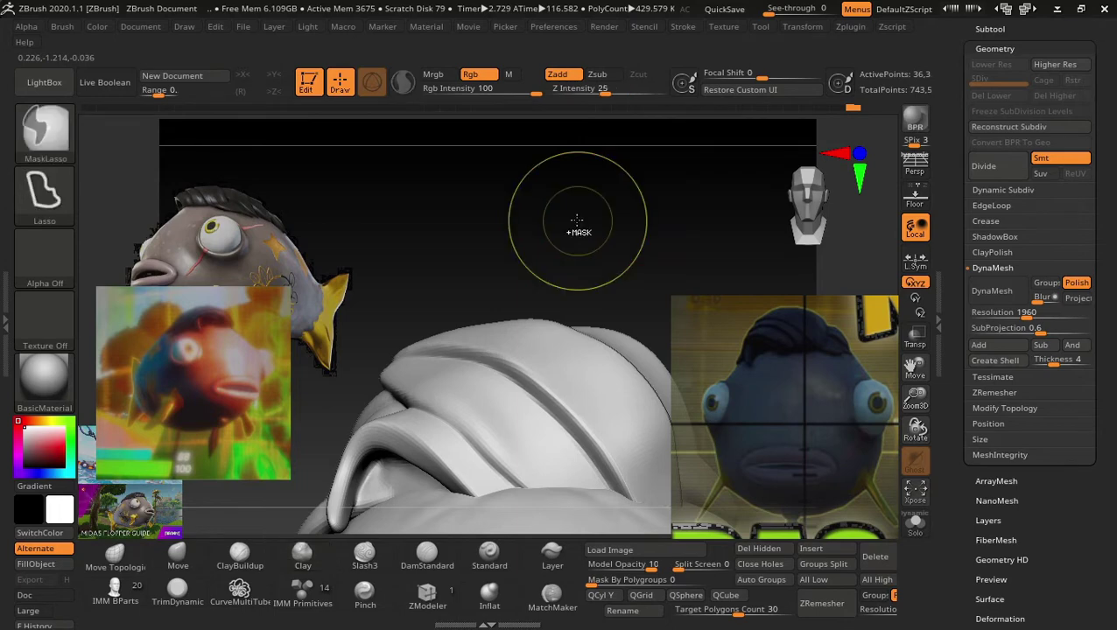
Subdivide the ZRemeshed sculpt to SDiv 2 and set up the Pinch brush at Z Intensity 20.
key(ctrl+d)
drag(584, 253, 584, 232)
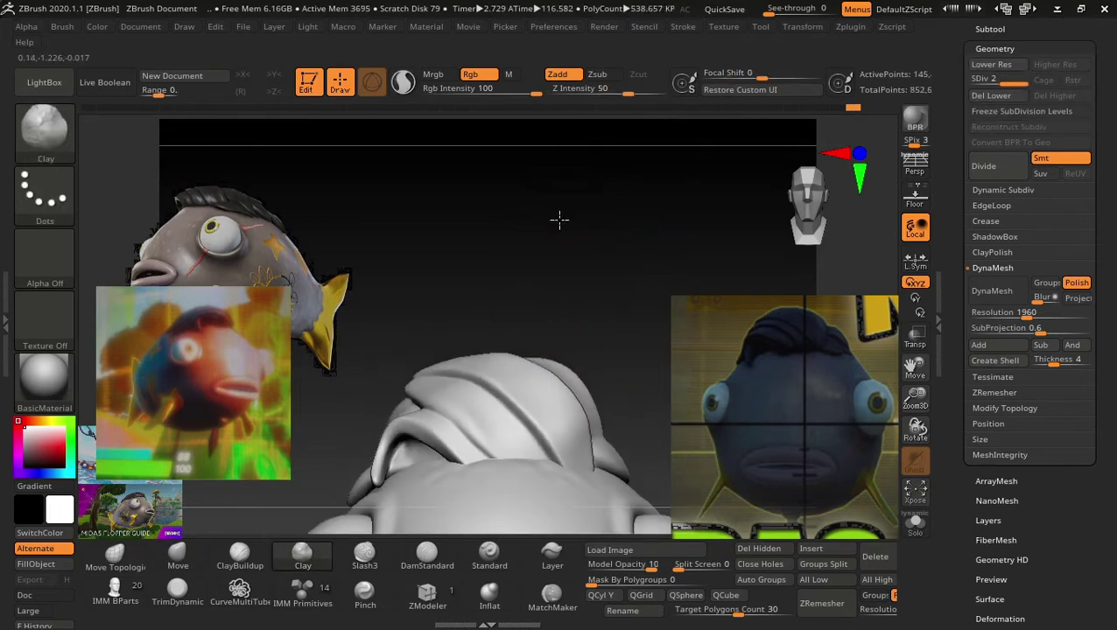
key(u)
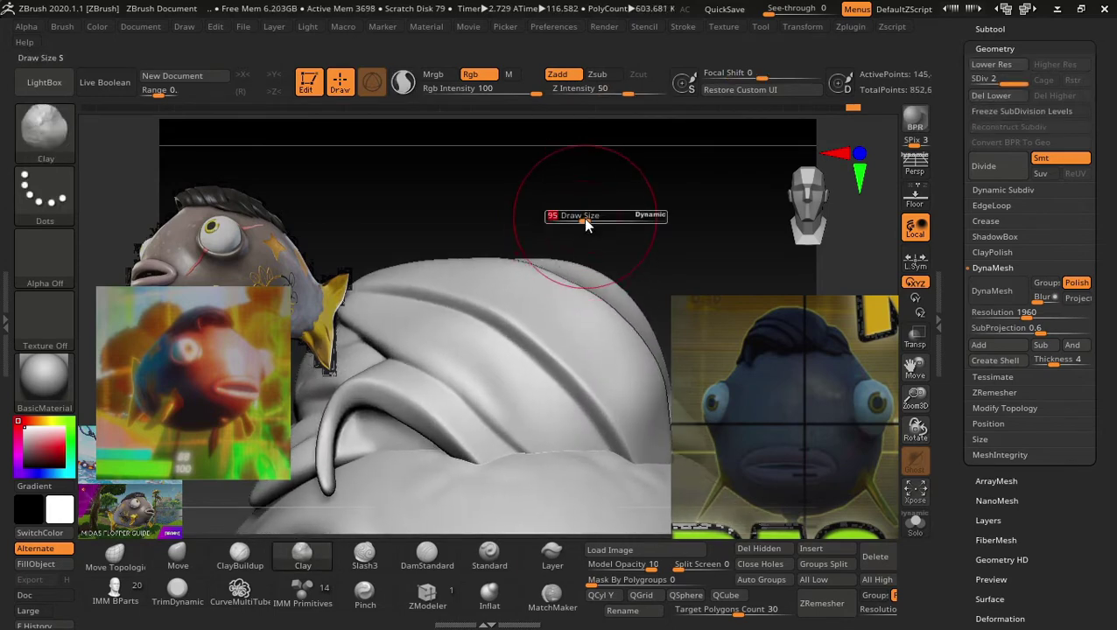
click(569, 220)
drag(573, 210, 456, 494)
click(365, 596)
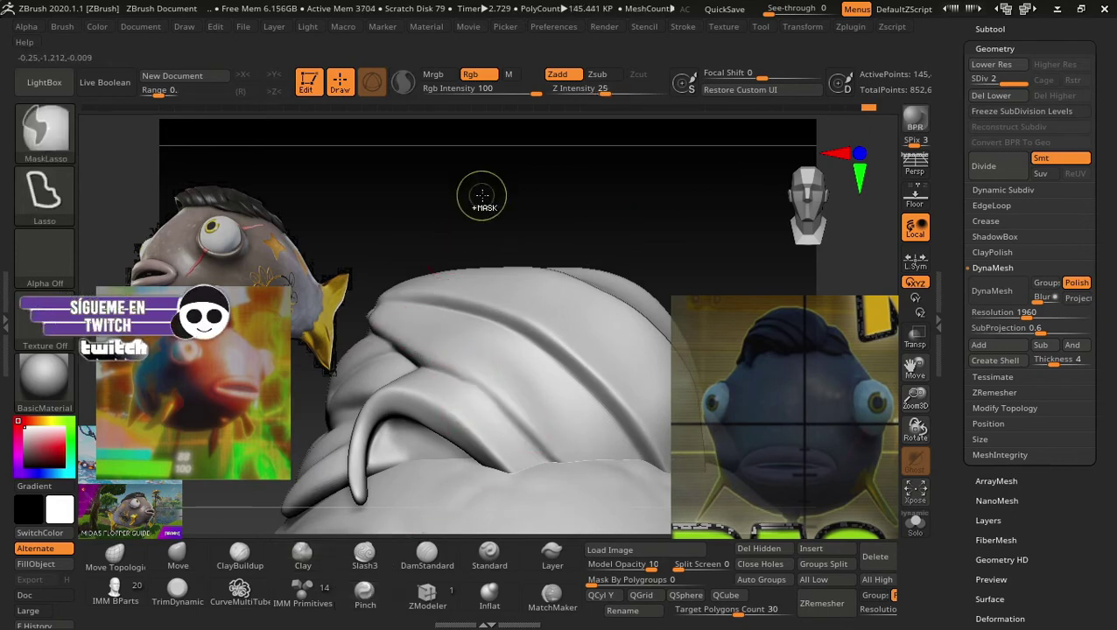
Lasso-mask the hair, pinch a crease along a strand, and smooth around it.
mouse_move(491, 155)
mouse_down()
mouse_move(484, 172)
mouse_move(499, 187)
mouse_up()
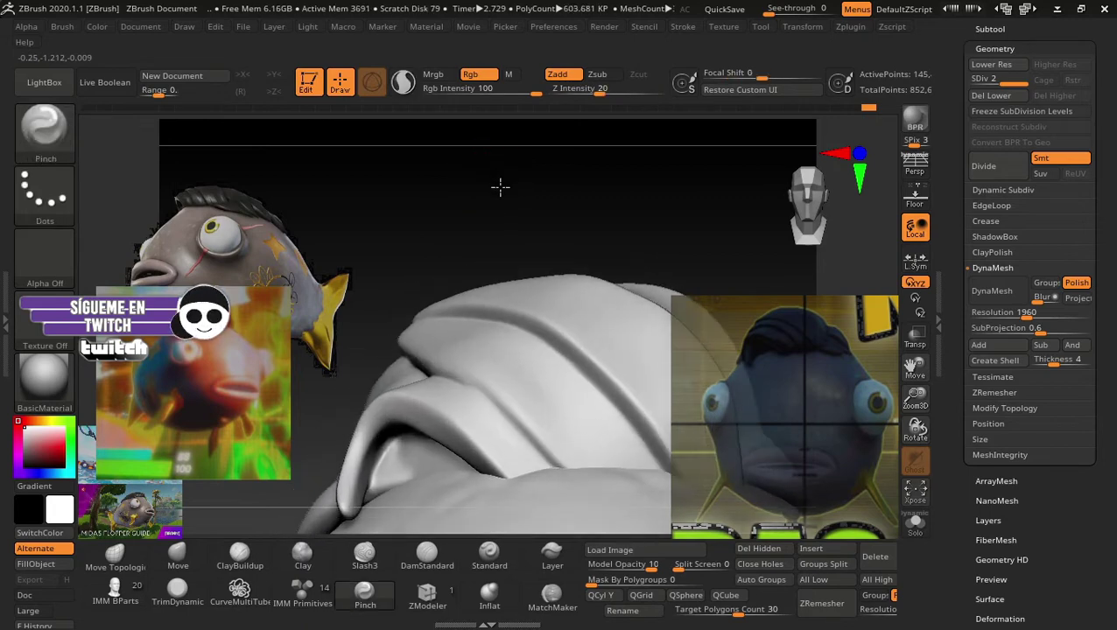
key(ctrl)
ctrl+drag(373, 331, 314, 588)
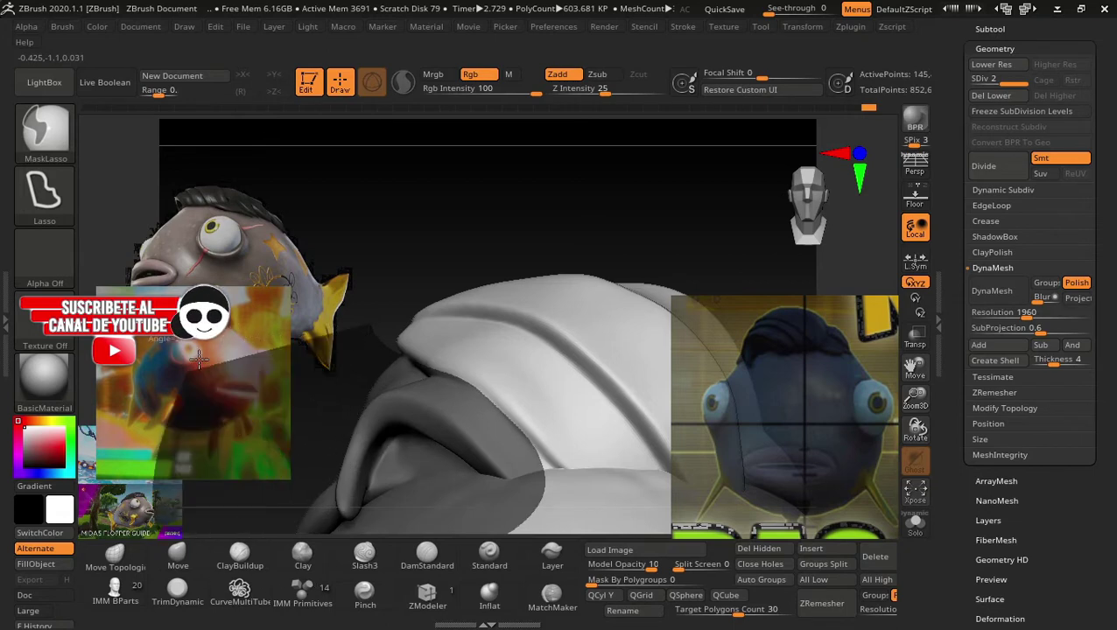
click(365, 593)
drag(451, 242, 459, 232)
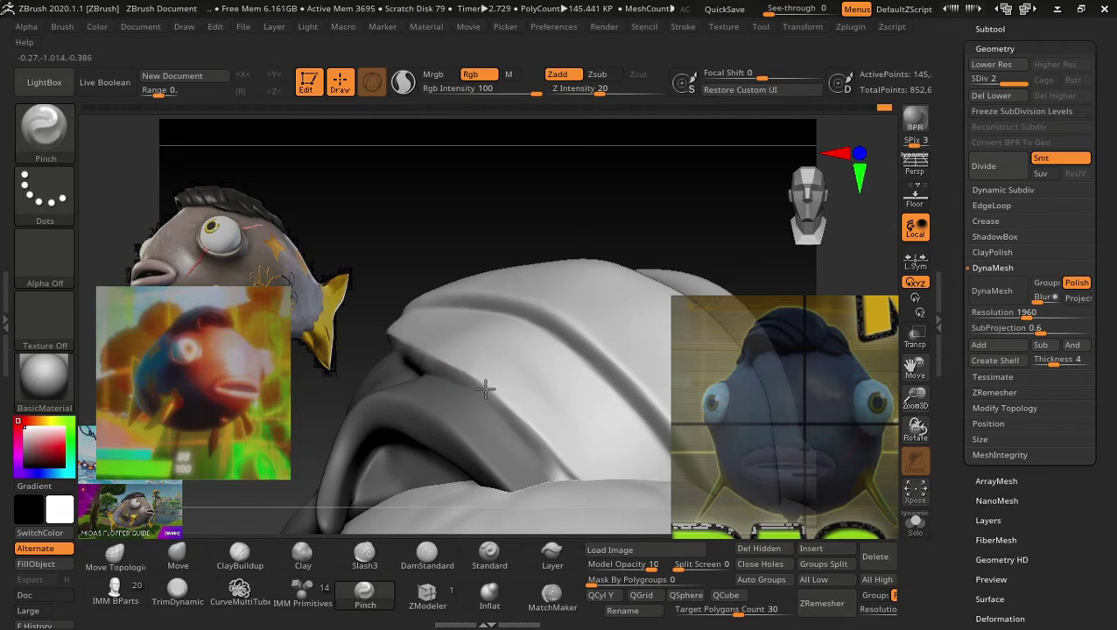
key(ctrl+z)
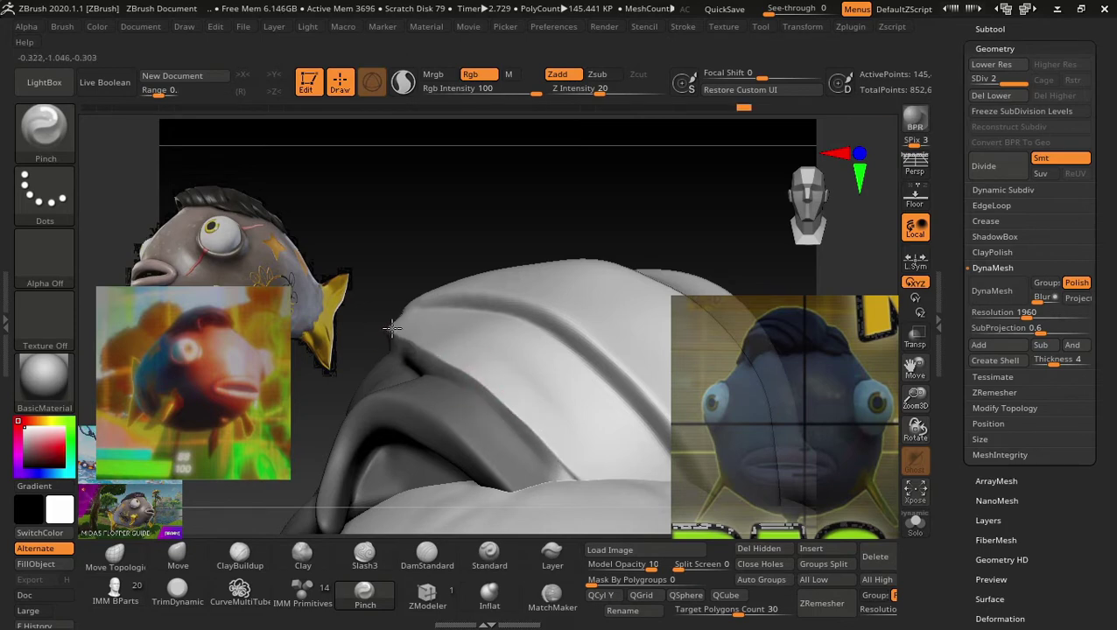
key(shift)
key(ctrl+shift+z)
shift+drag(421, 354, 439, 331)
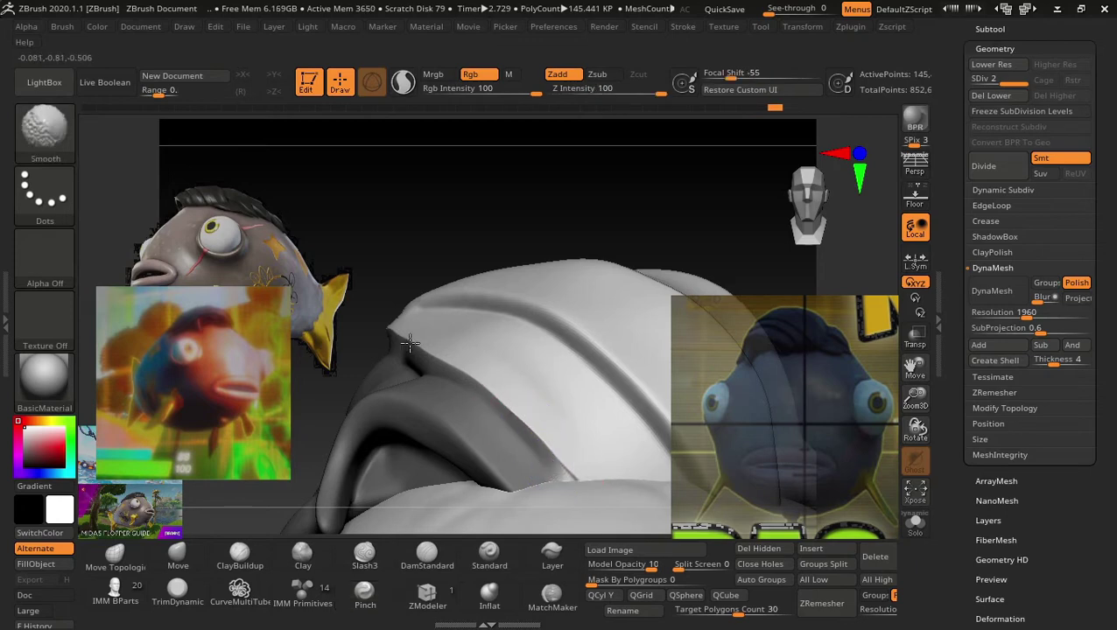
Soften the pinched fold with Smooth and reshape it using Move Topological at draw size 5.
shift+drag(524, 424, 523, 405)
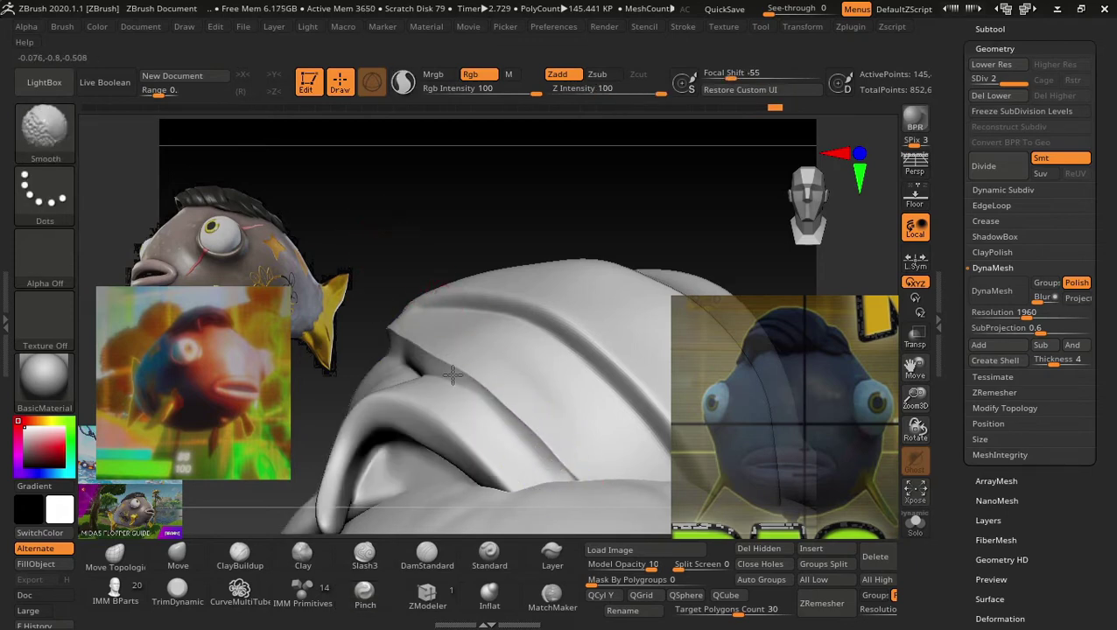
drag(436, 230, 442, 224)
click(123, 548)
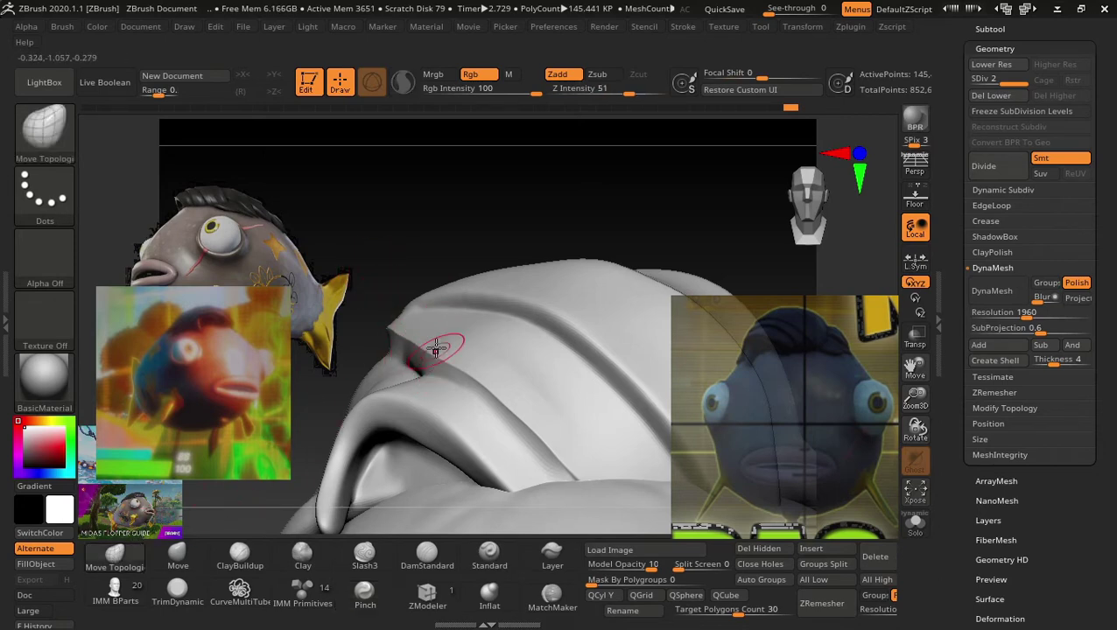
text(sity 5)
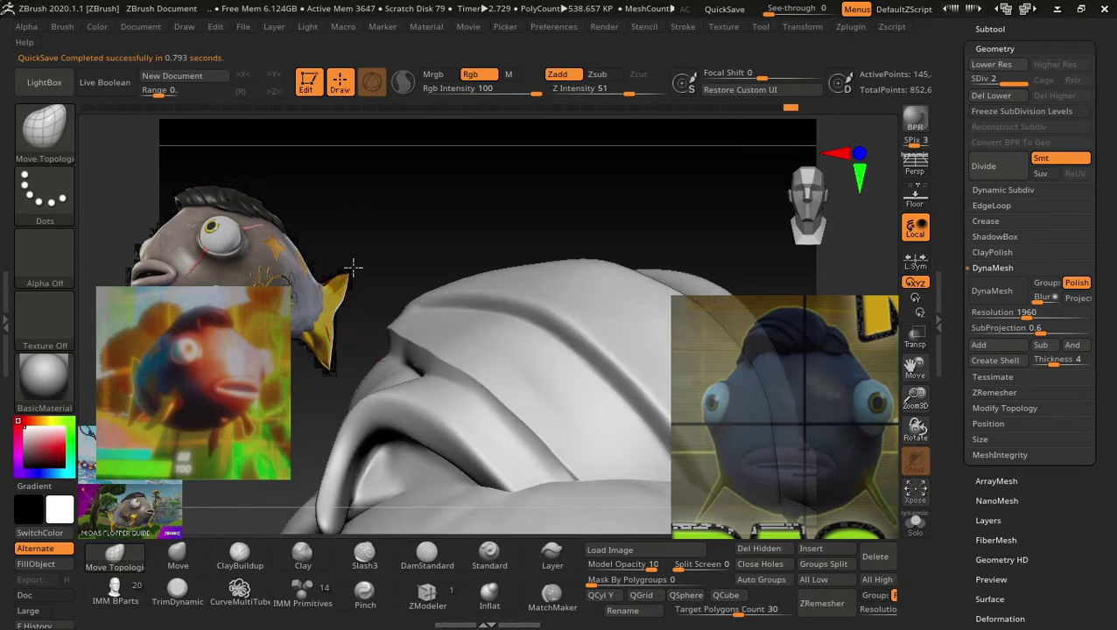
shift+drag(419, 374, 456, 368)
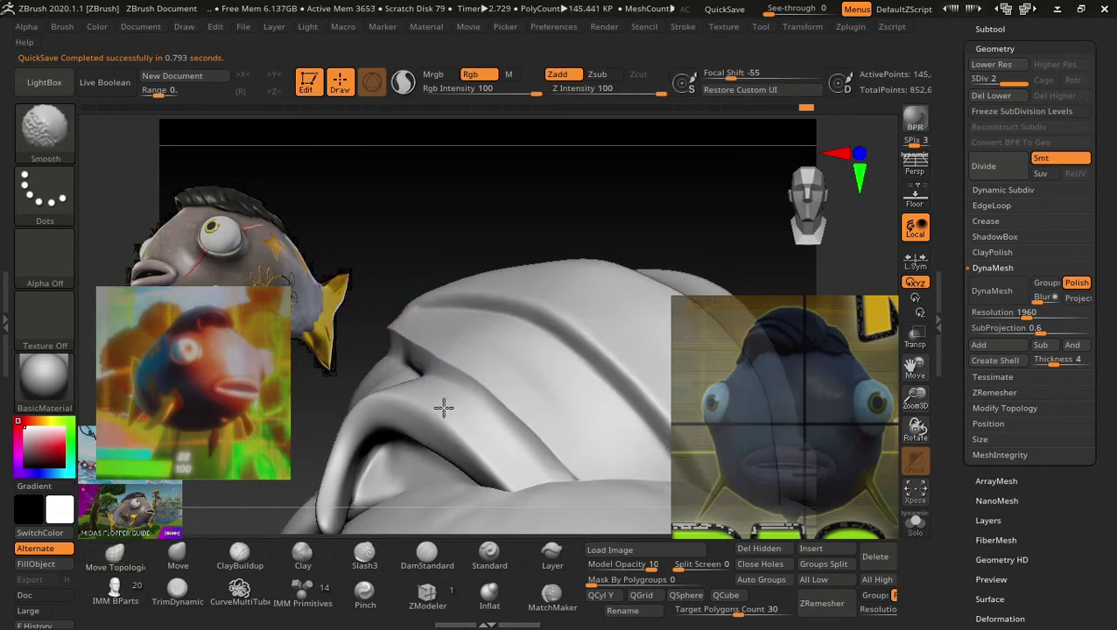
mouse_move(506, 217)
mouse_down()
mouse_move(554, 211)
mouse_move(516, 301)
mouse_up()
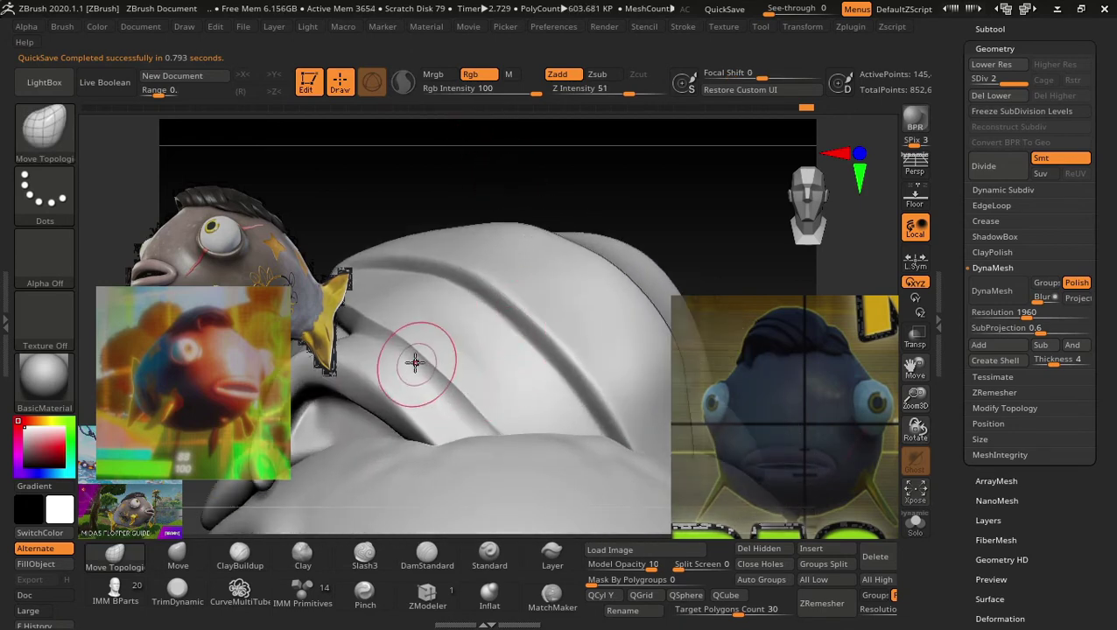
shift+drag(424, 356, 448, 386)
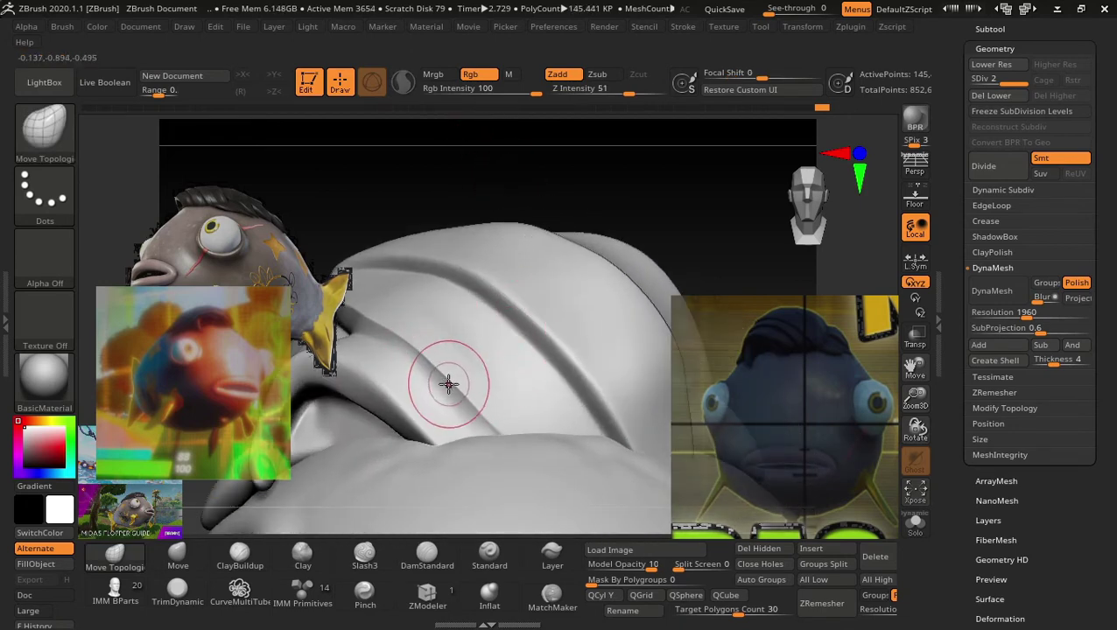
drag(567, 178, 591, 217)
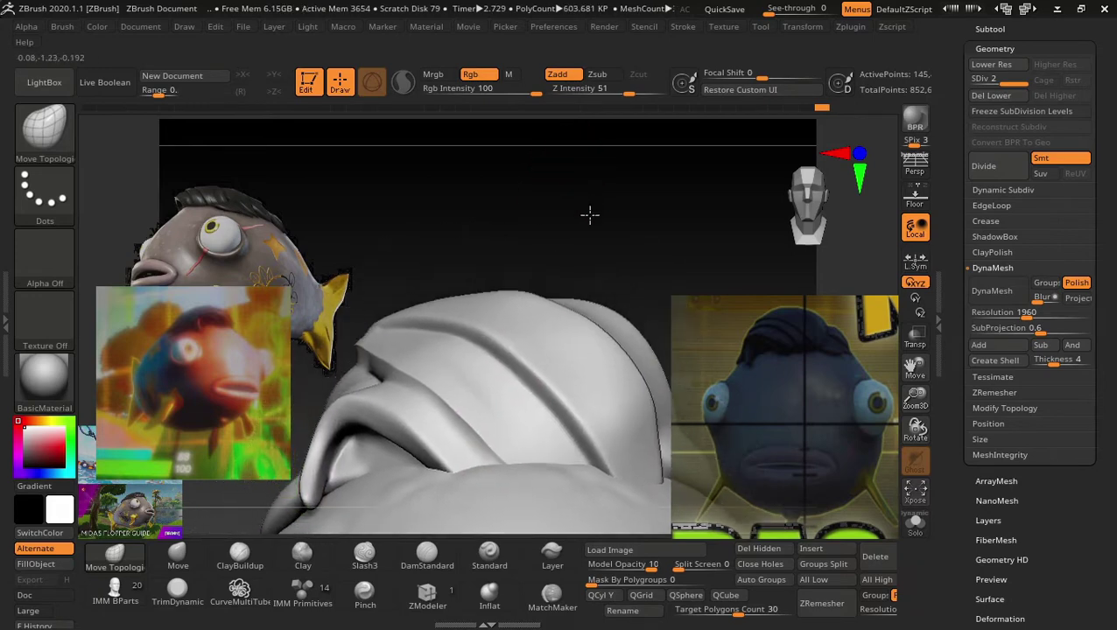
Pinch along the crease on the top hair strand to tighten it again.
click(365, 595)
mouse_move(576, 401)
mouse_down()
mouse_move(593, 444)
mouse_move(571, 344)
mouse_up()
key(ctrl+z)
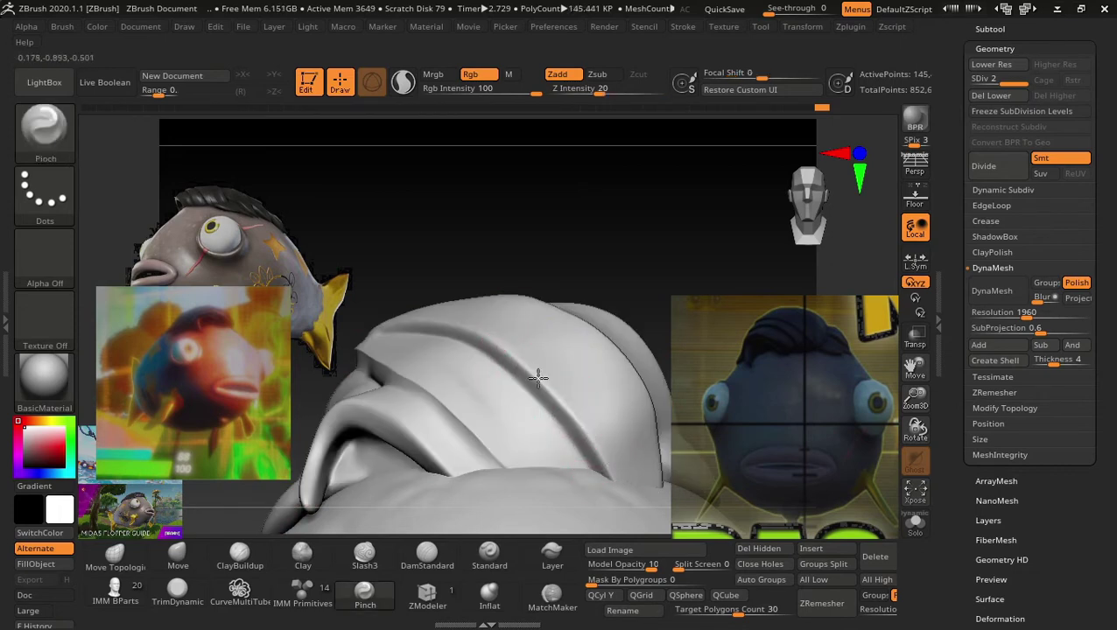
drag(546, 379, 525, 367)
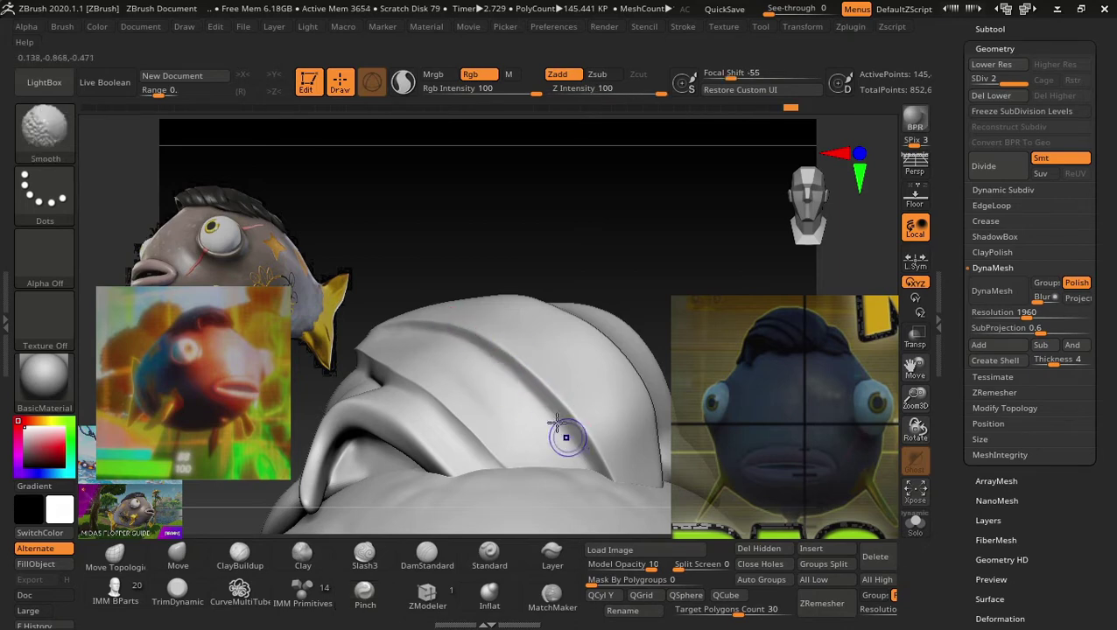
Switch to DamStandard and carve deeper grooves along the hair strand.
key(b)
key(d)
key(s)
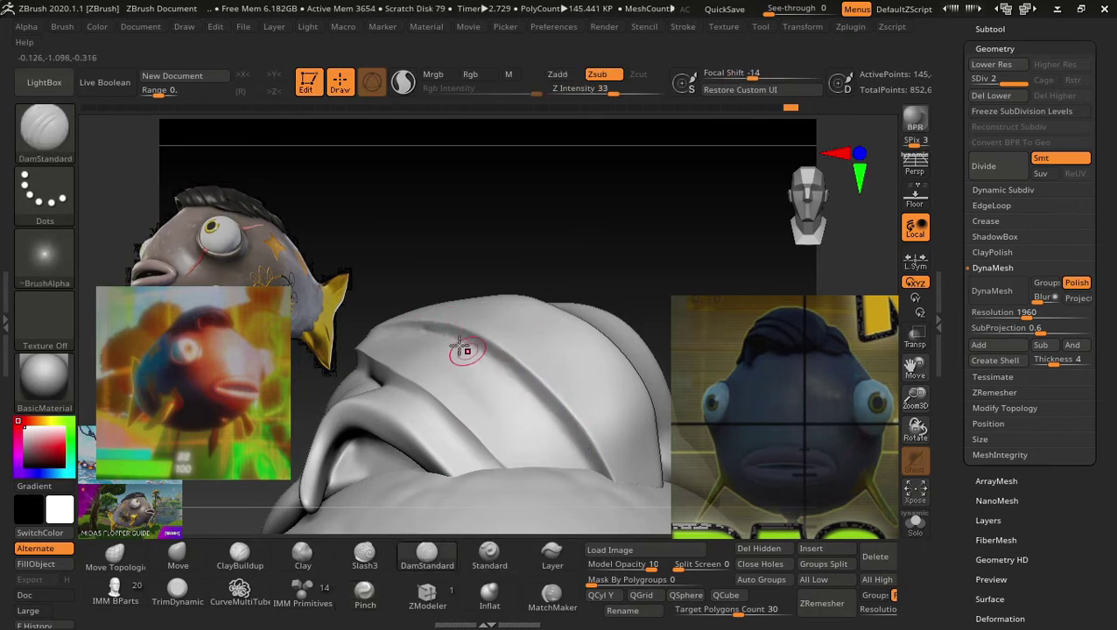
drag(543, 411, 600, 480)
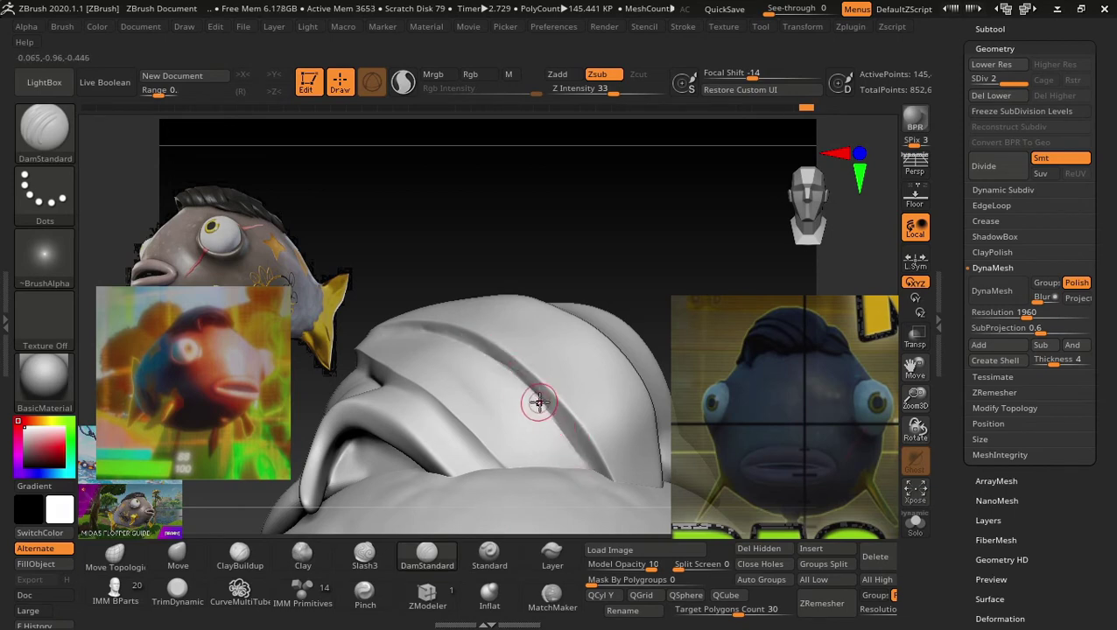
drag(538, 401, 571, 458)
drag(517, 369, 591, 486)
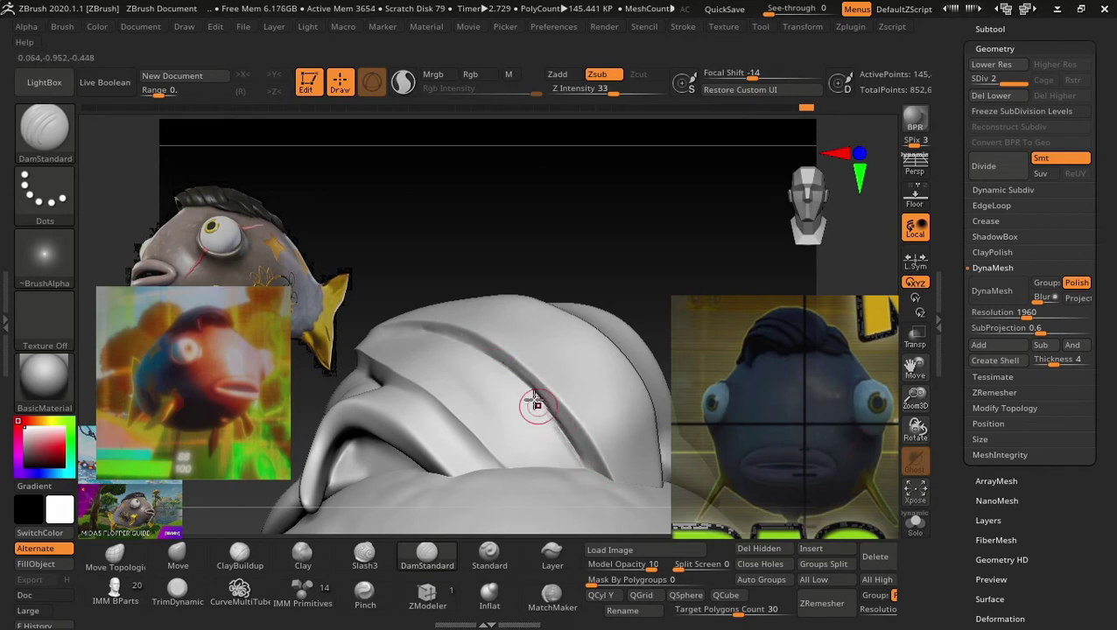
key(ctrl)
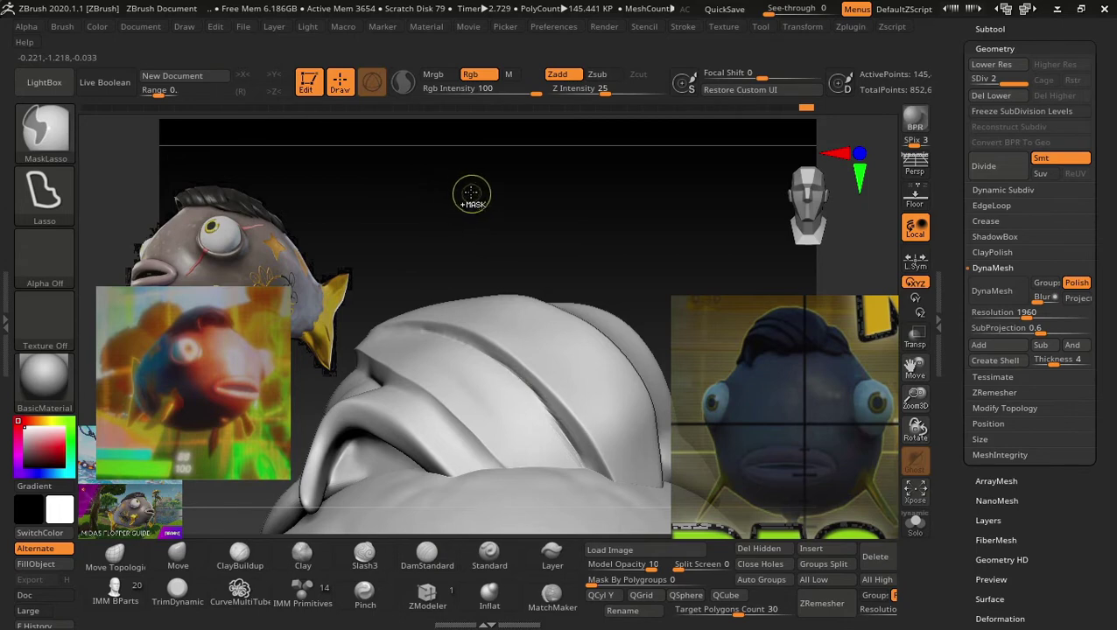
drag(476, 194, 569, 238)
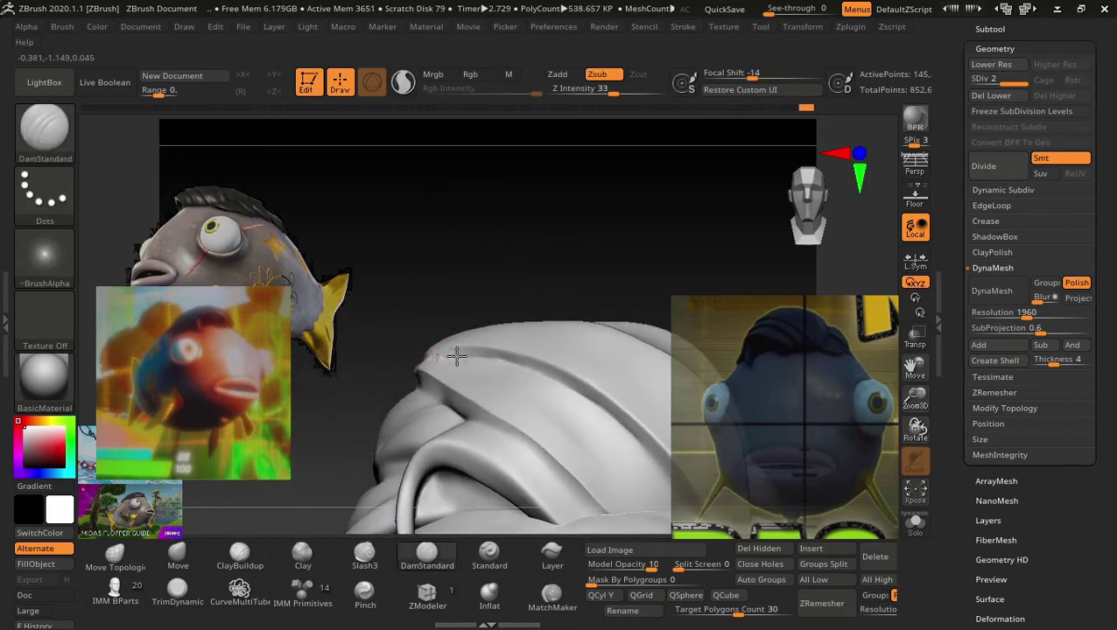
Smooth rough spots, re-carve the strand crease, and cut a new groove across the hair's top.
key(shift)
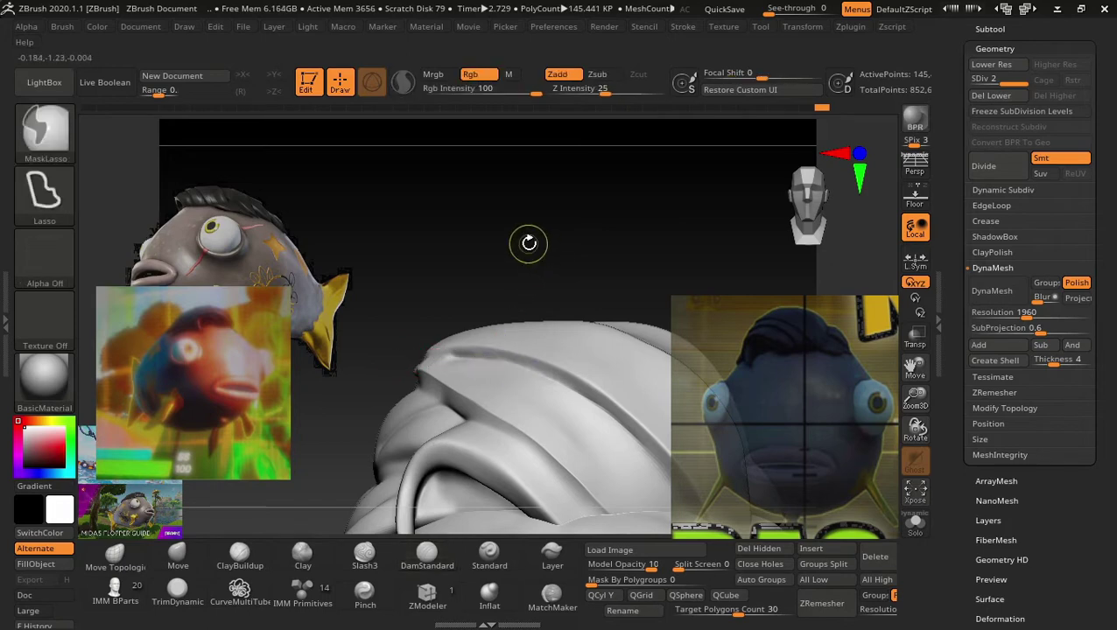
mouse_move(528, 242)
mouse_down()
mouse_move(509, 242)
mouse_move(511, 229)
mouse_move(563, 369)
mouse_move(593, 239)
mouse_move(521, 238)
mouse_move(548, 451)
mouse_up()
key(shift)
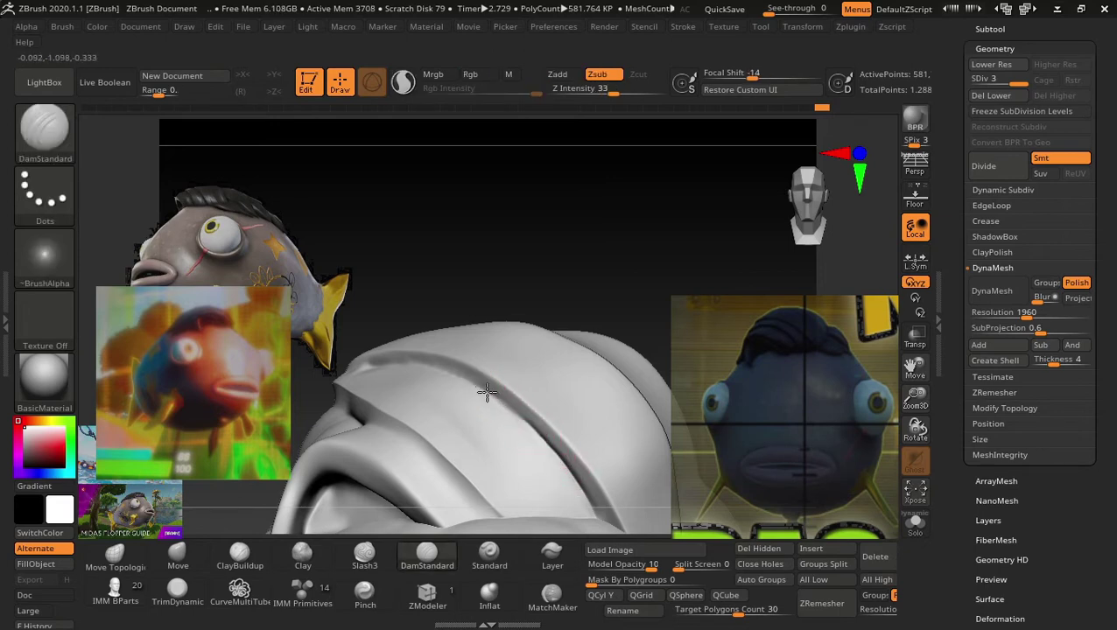
drag(481, 392, 530, 433)
key(shift)
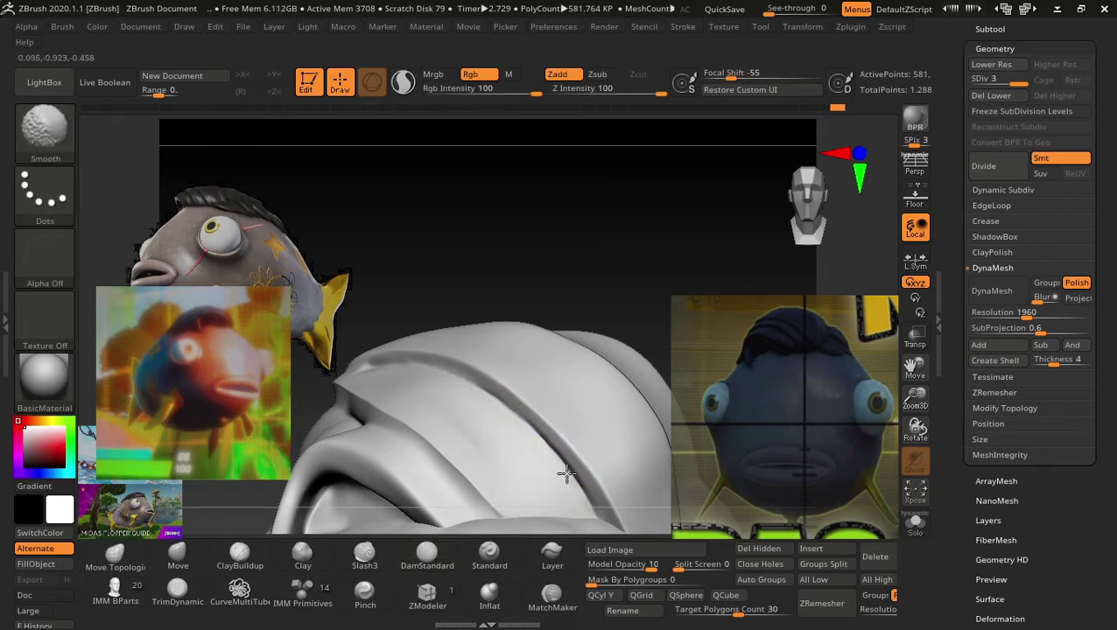
drag(516, 247, 515, 224)
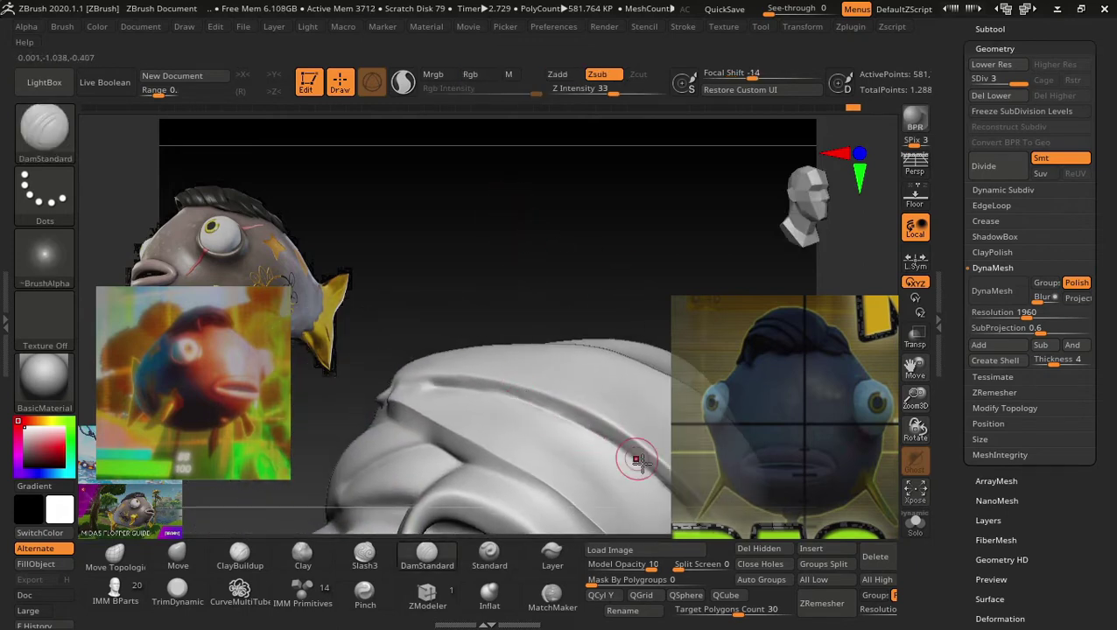
drag(525, 280, 506, 369)
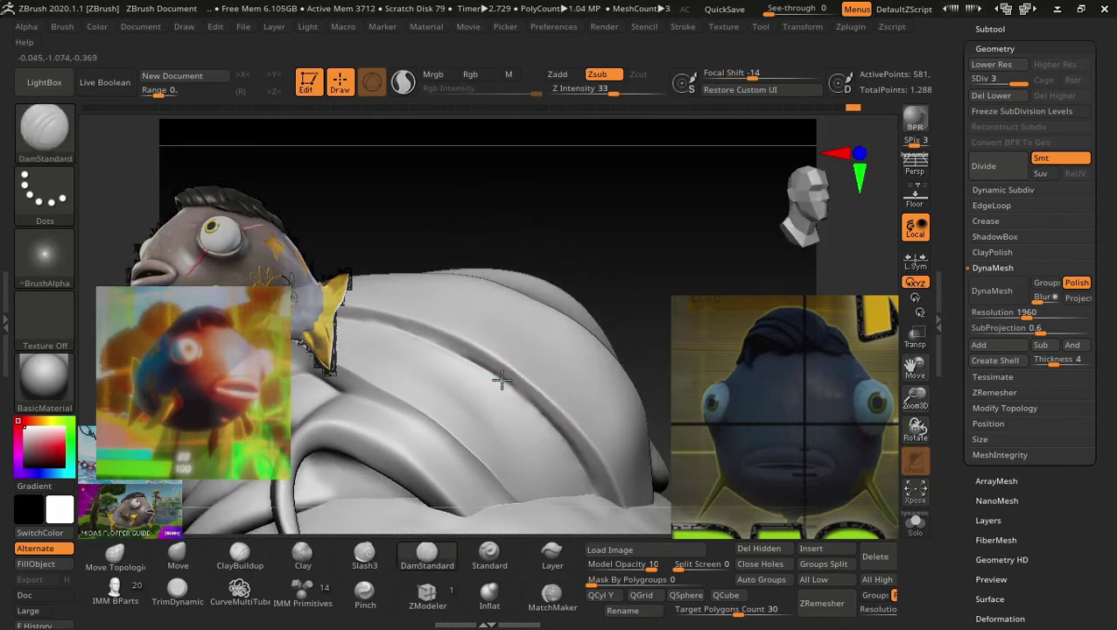
drag(441, 244, 525, 324)
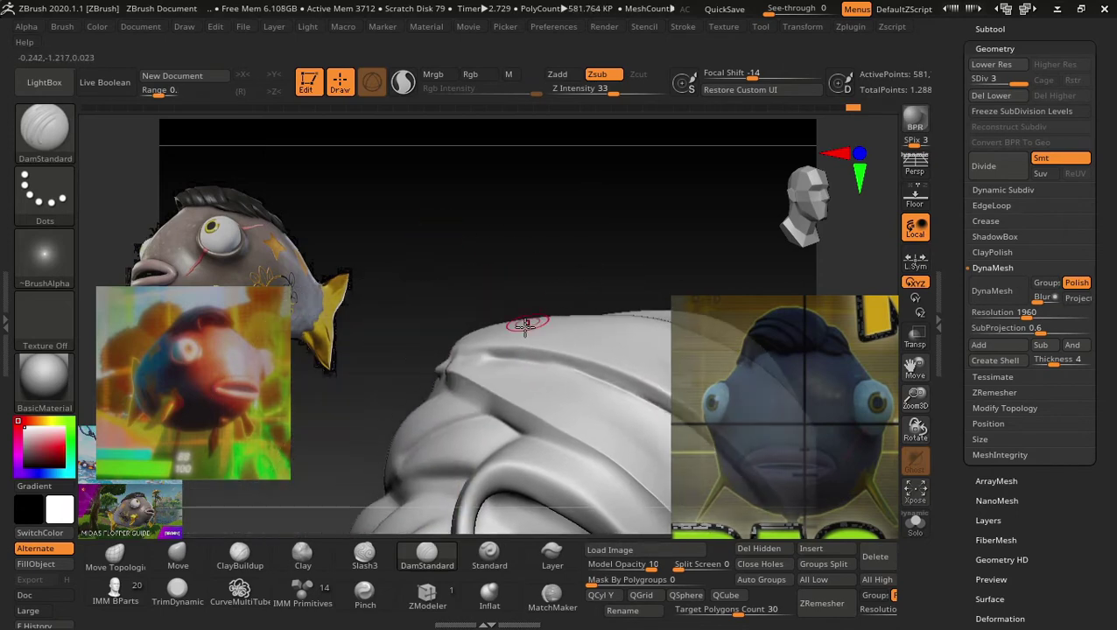
drag(588, 373, 486, 356)
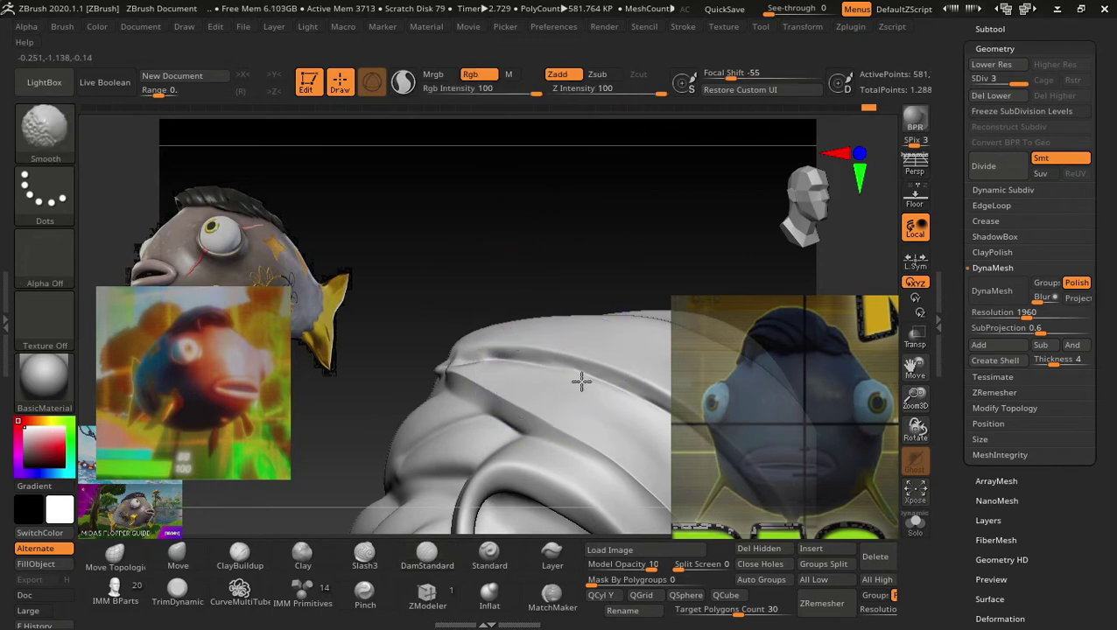
mouse_move(581, 381)
shift+mouse_down()
mouse_move(511, 356)
mouse_move(462, 361)
shift+mouse_up()
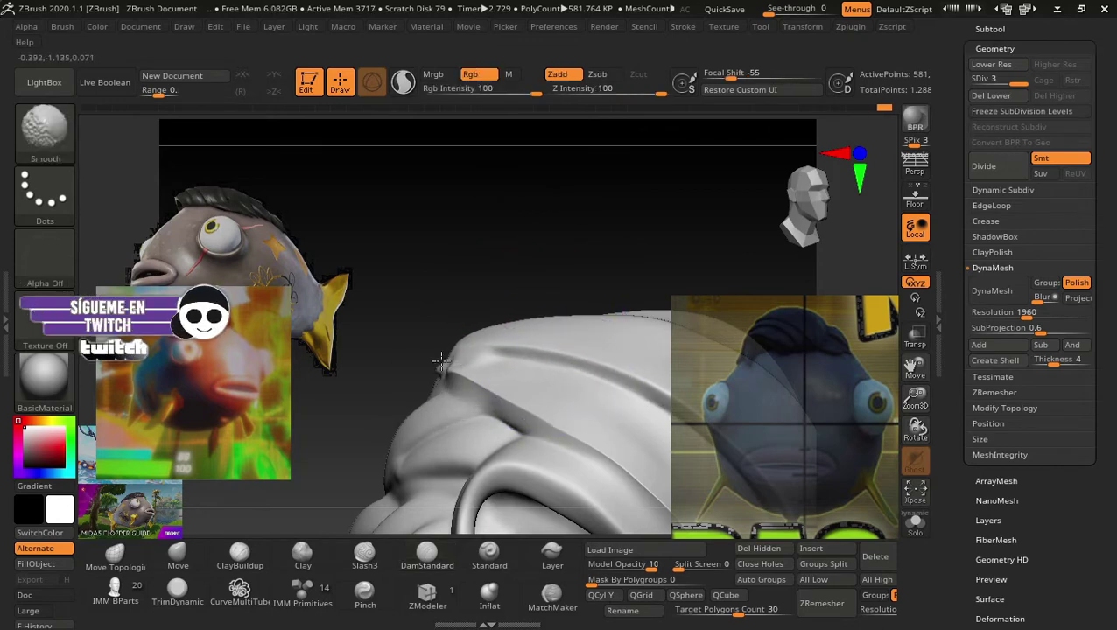
Smooth the top creases, then deepen and sharpen the strand crease further.
drag(416, 267, 429, 367)
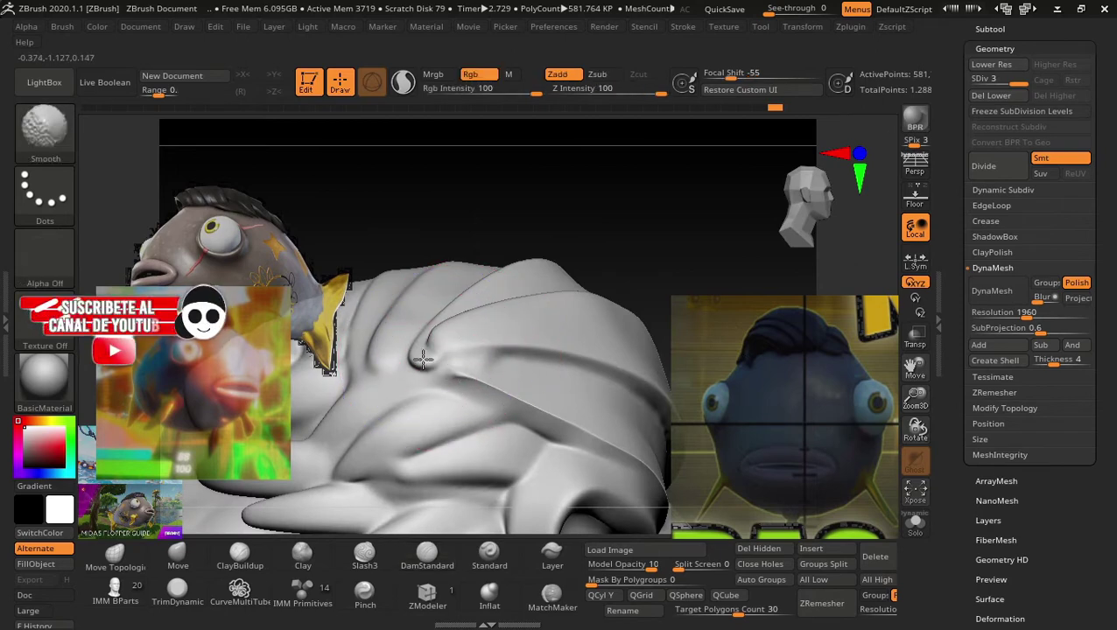
mouse_move(448, 359)
shift+mouse_down()
mouse_move(621, 282)
mouse_move(491, 424)
mouse_move(649, 211)
shift+mouse_up()
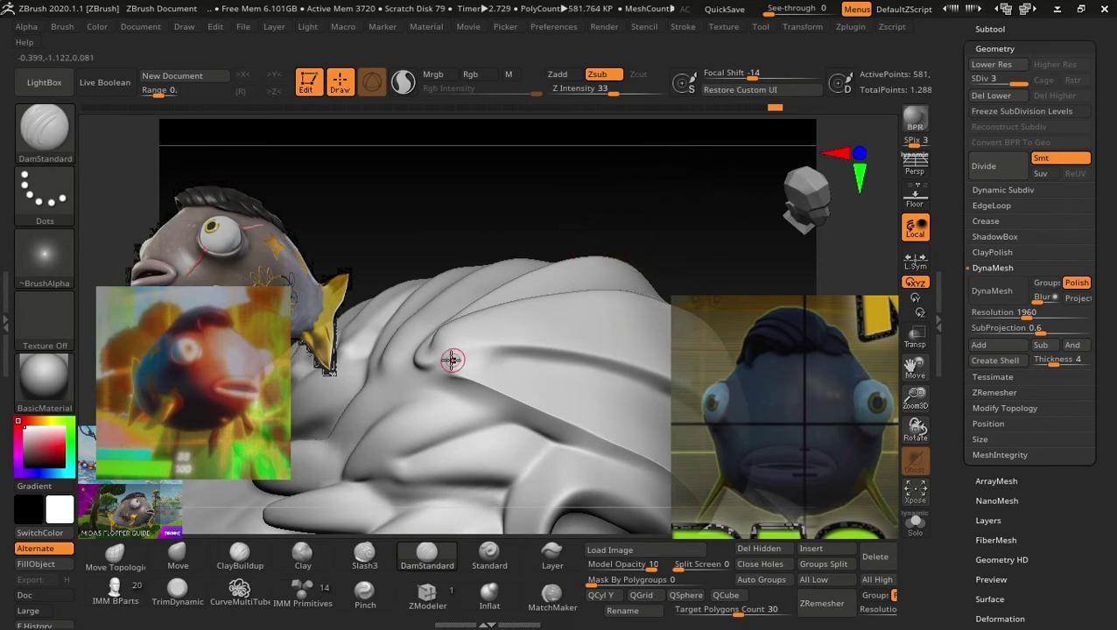
drag(482, 360, 552, 363)
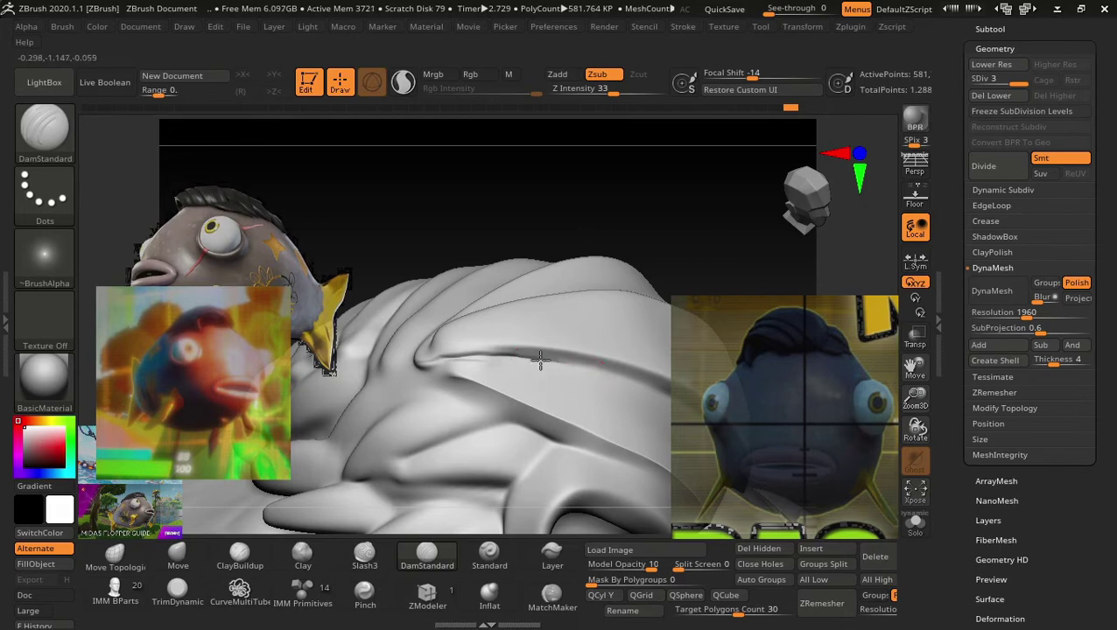
drag(542, 358, 399, 362)
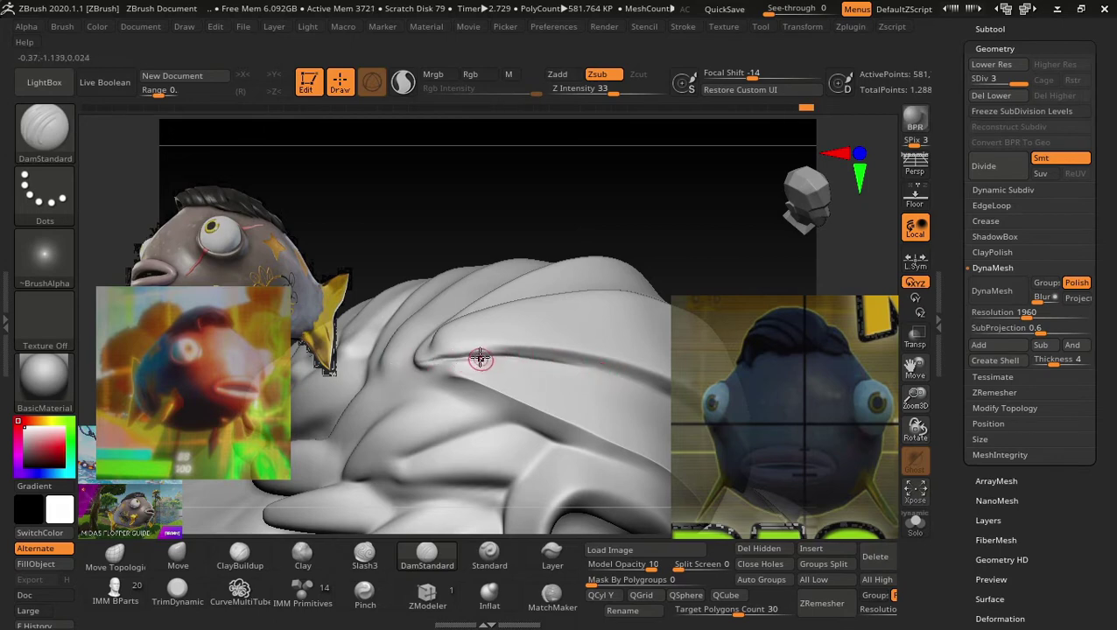
key(shift)
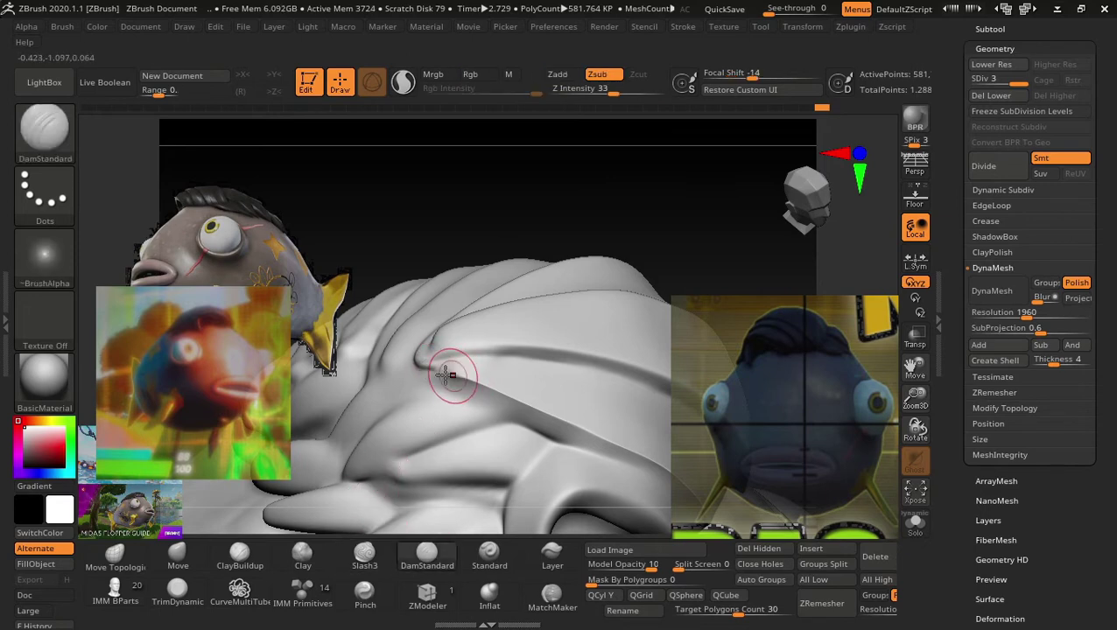
drag(420, 357, 504, 401)
key(shift)
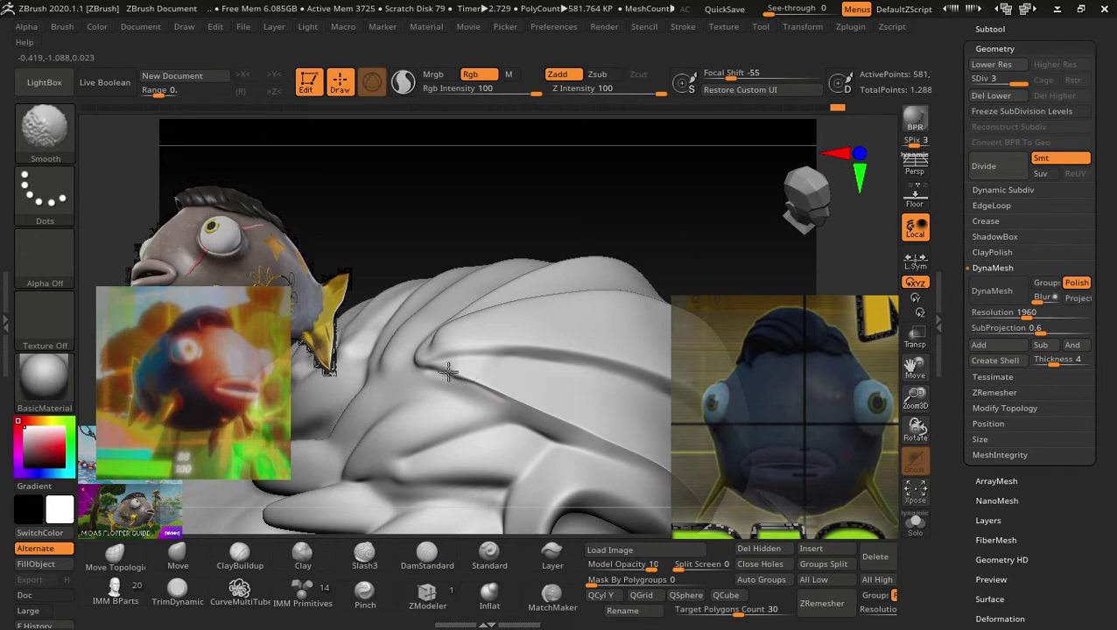
Flatten the area beside the crease with TrimDynamic and smooth it over.
click(179, 593)
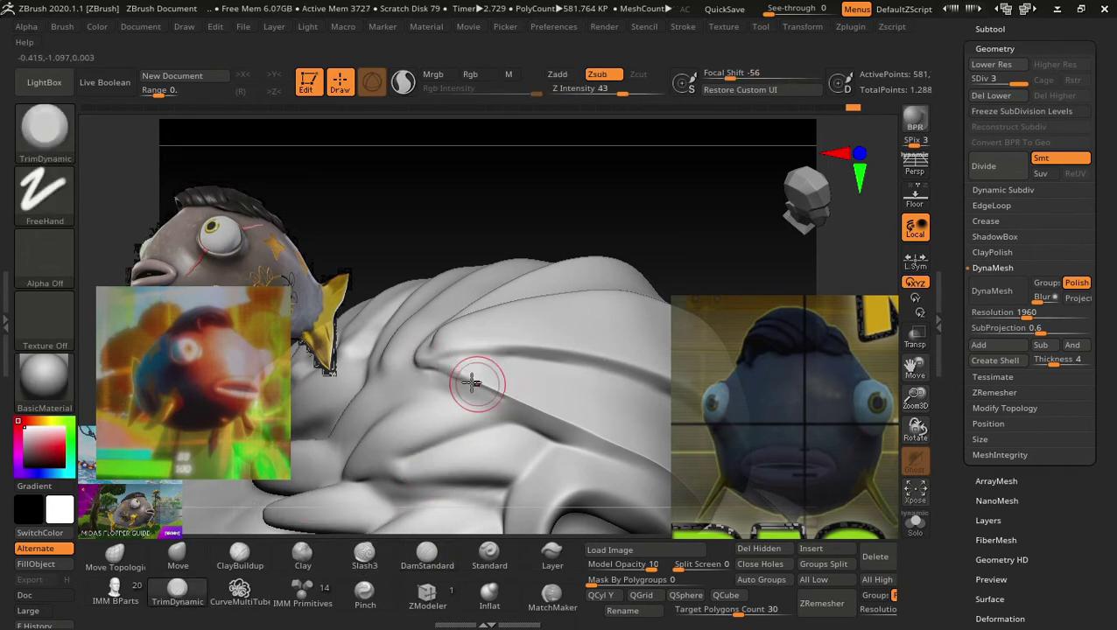
mouse_move(509, 401)
mouse_down()
mouse_move(473, 382)
mouse_move(523, 399)
mouse_move(481, 385)
mouse_up()
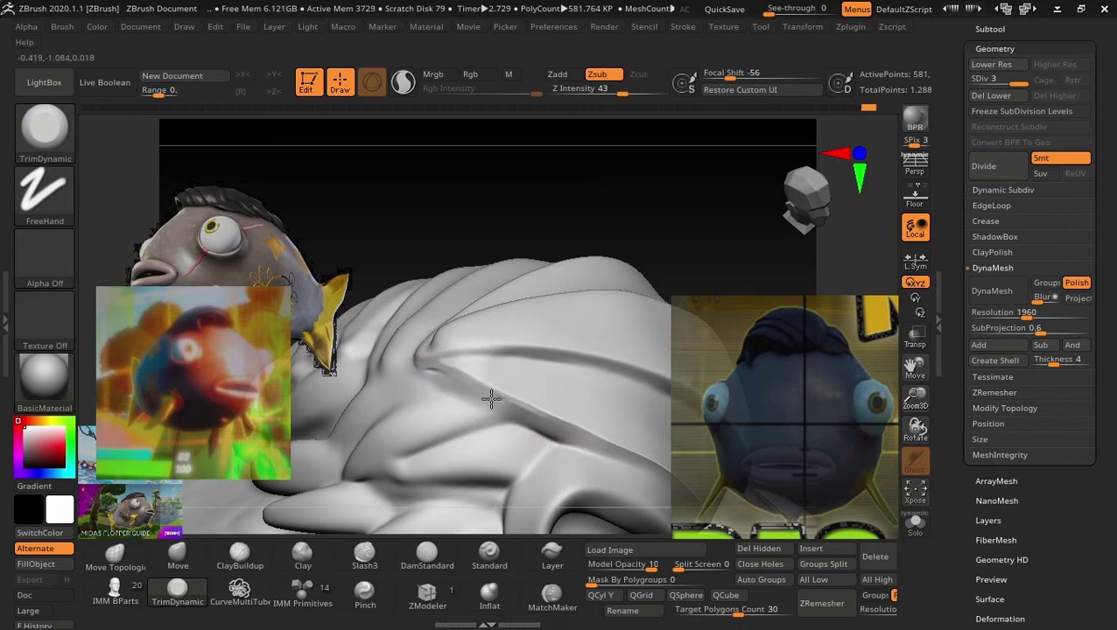
key(shift)
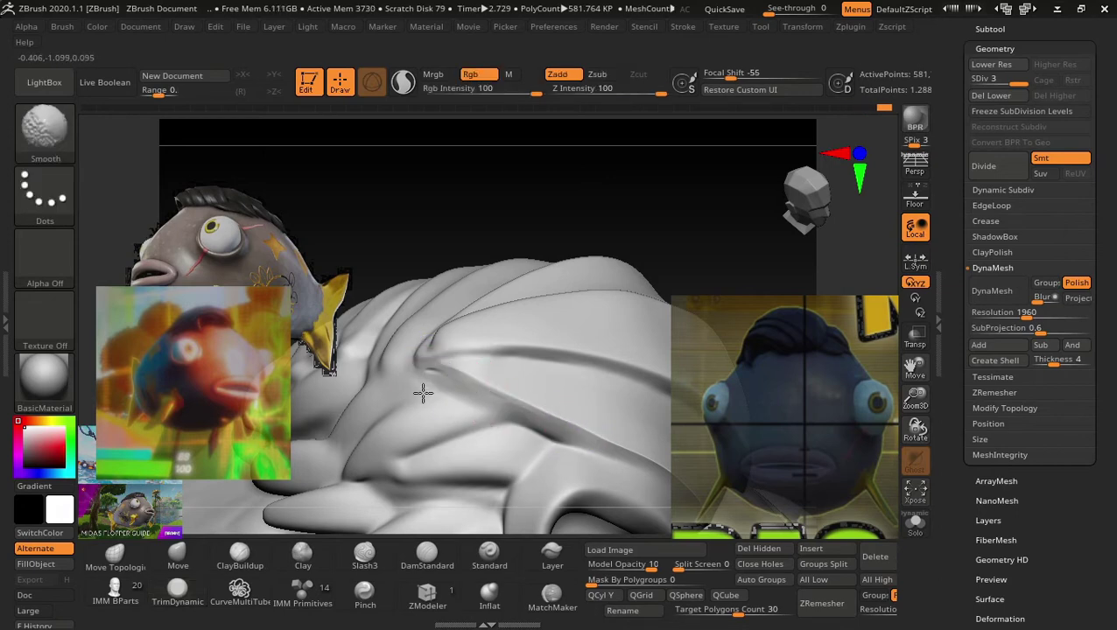
key(shift)
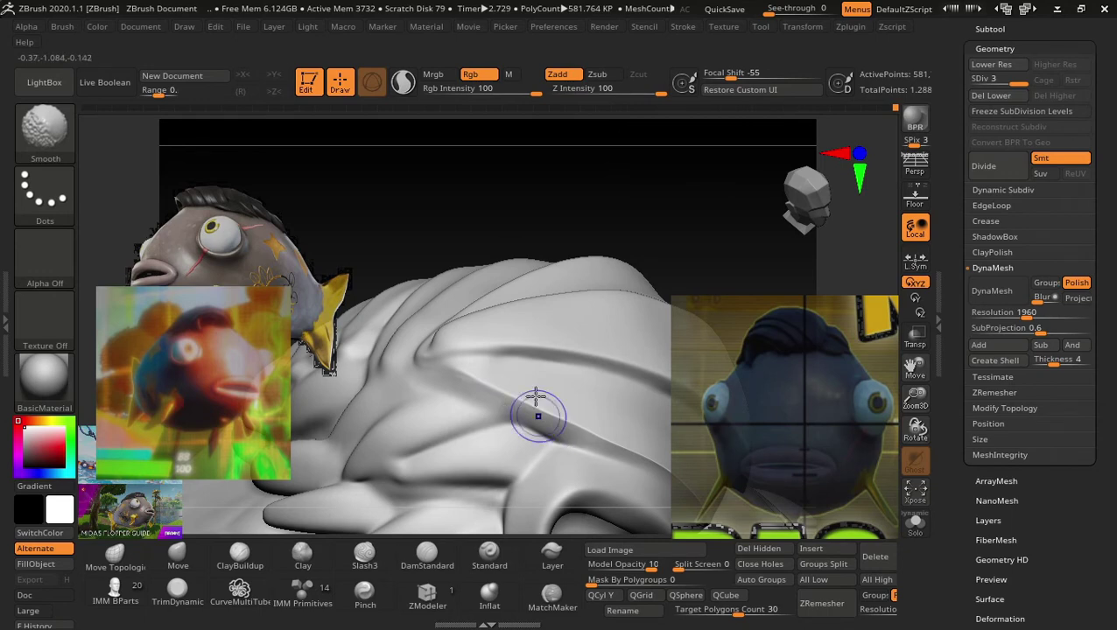
mouse_move(538, 219)
mouse_down()
mouse_move(538, 177)
mouse_move(573, 234)
mouse_move(594, 236)
mouse_move(506, 187)
mouse_move(608, 247)
mouse_move(589, 248)
mouse_move(618, 252)
mouse_move(549, 252)
mouse_move(608, 354)
mouse_move(482, 222)
mouse_move(461, 257)
mouse_move(451, 391)
mouse_up()
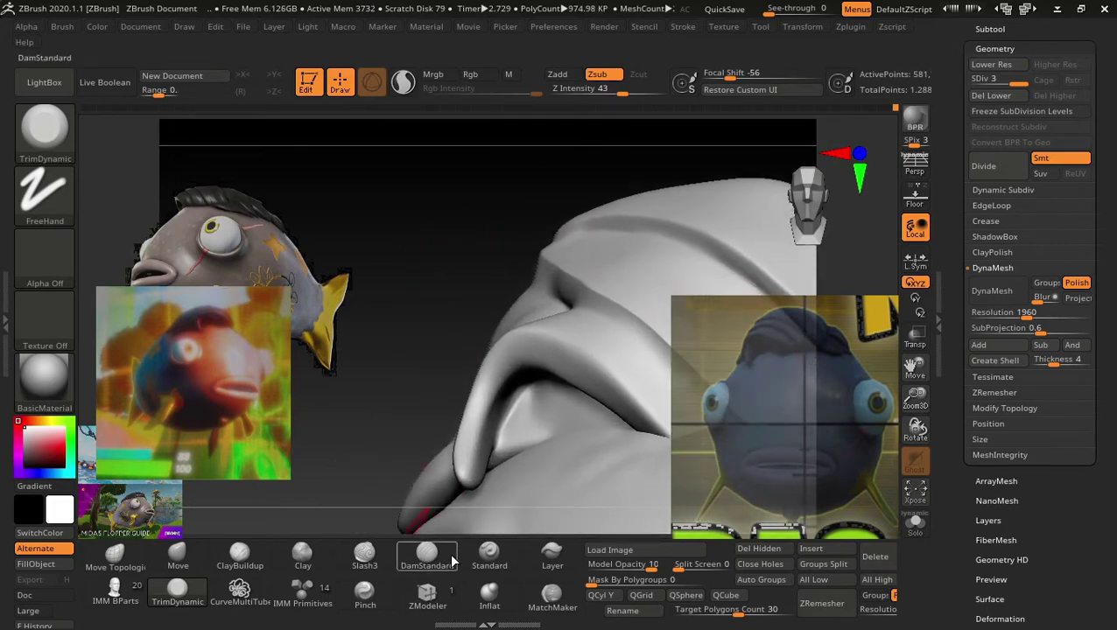
Select the Pinch brush, adjust its draw size, and expand the Lazy Mouse stroke settings.
click(365, 592)
key(s)
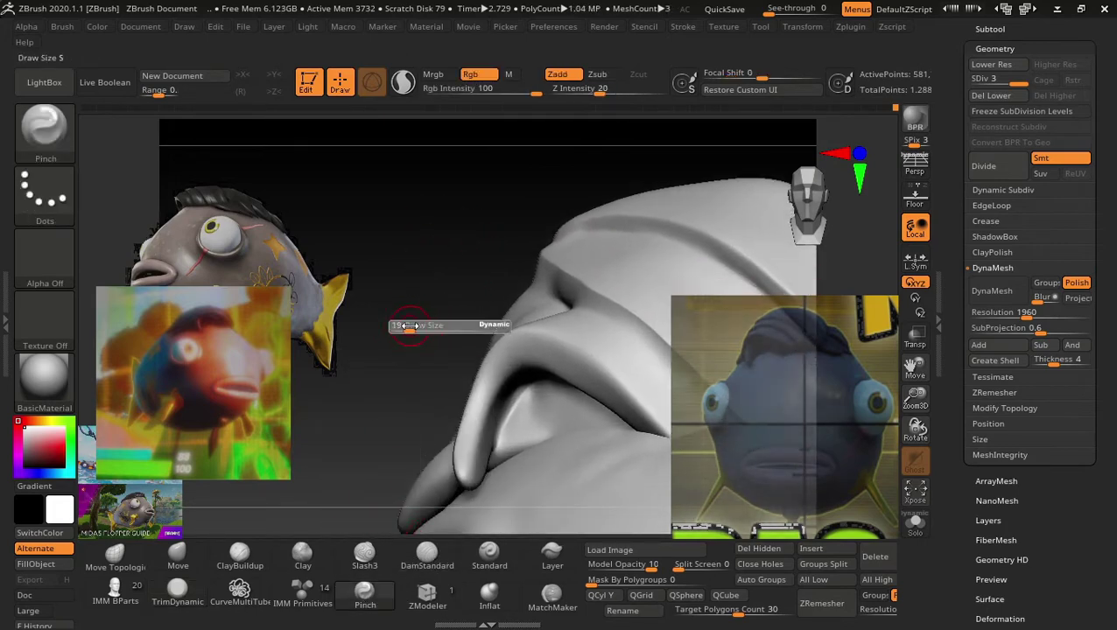
drag(408, 326, 494, 332)
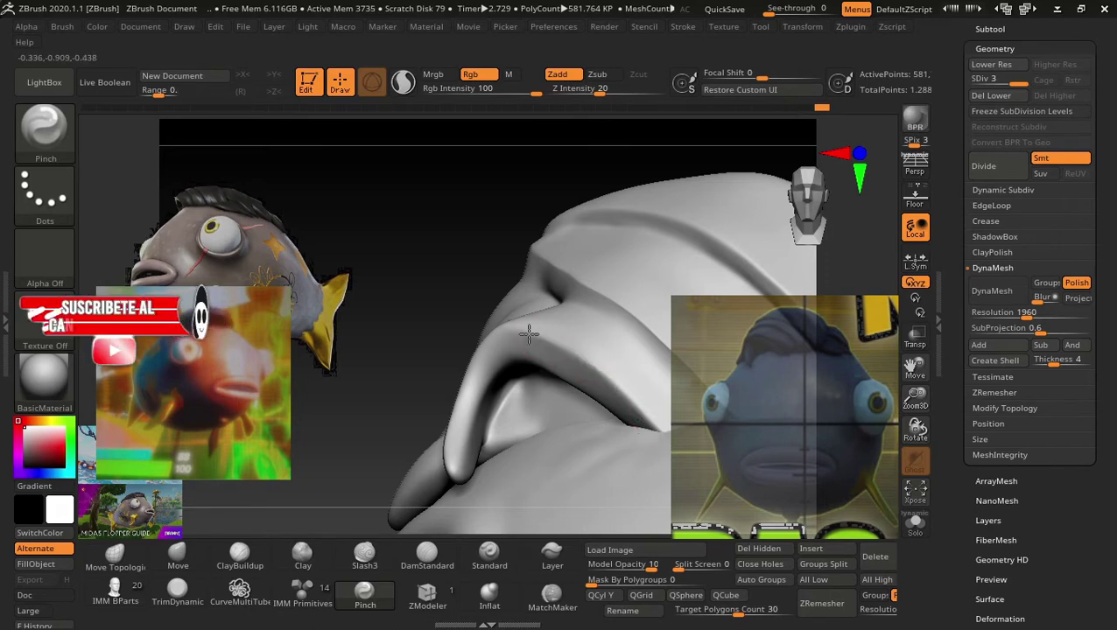
click(686, 26)
click(723, 273)
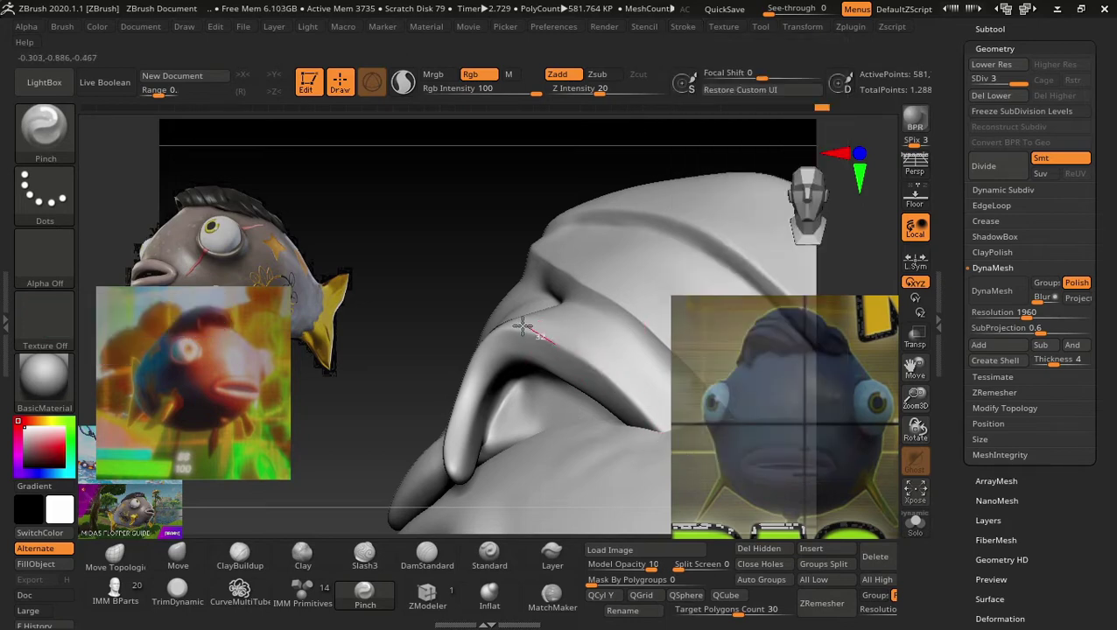
Smooth and pinch along the curled hair strand to sharpen its edge.
mouse_move(473, 335)
mouse_down()
mouse_move(456, 364)
mouse_move(411, 312)
mouse_move(515, 334)
mouse_up()
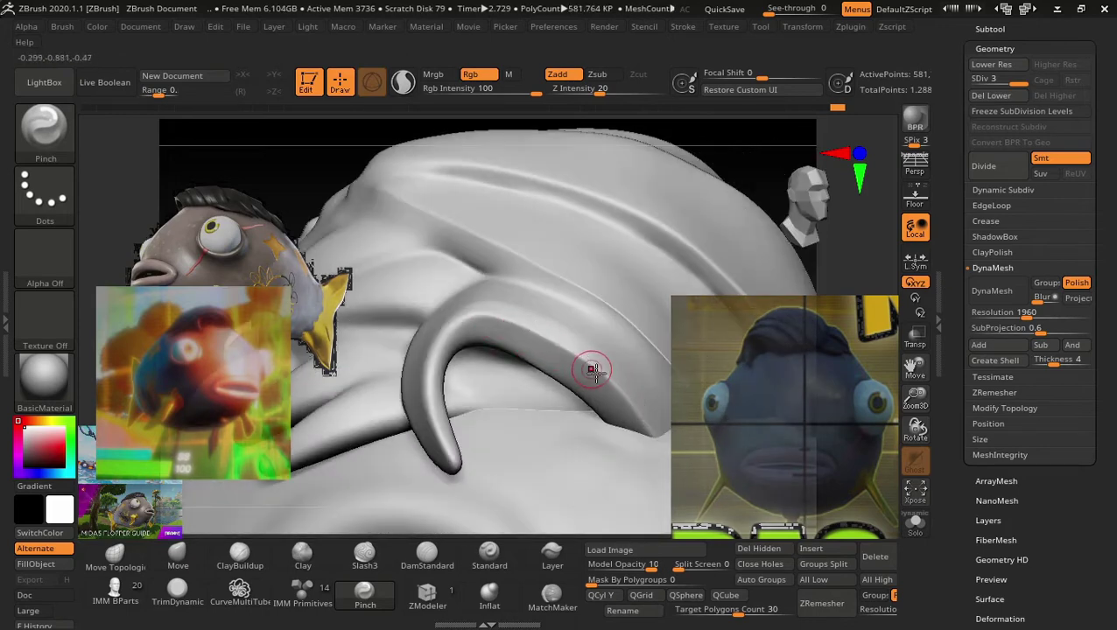
shift+drag(593, 366, 444, 324)
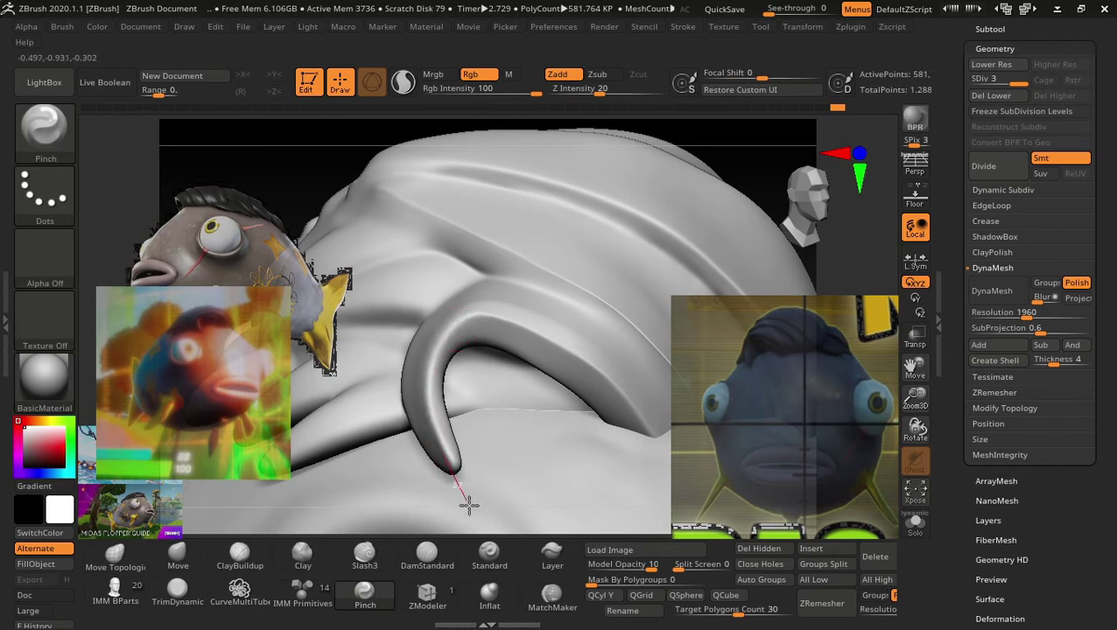
drag(490, 308, 464, 322)
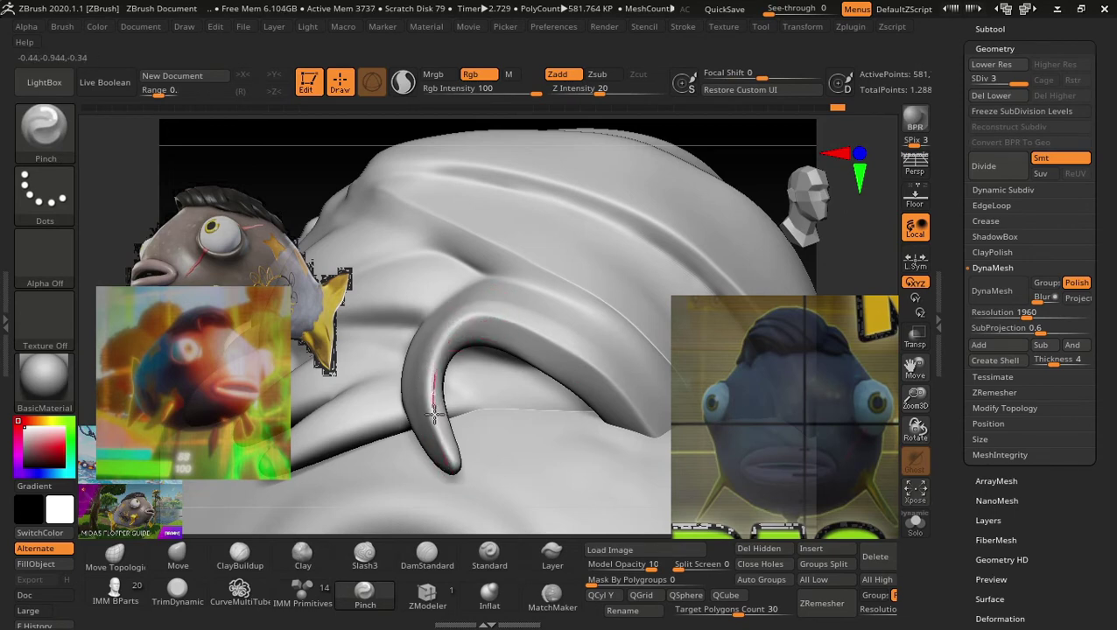
mouse_move(466, 495)
mouse_down()
mouse_move(456, 416)
mouse_move(424, 433)
mouse_up()
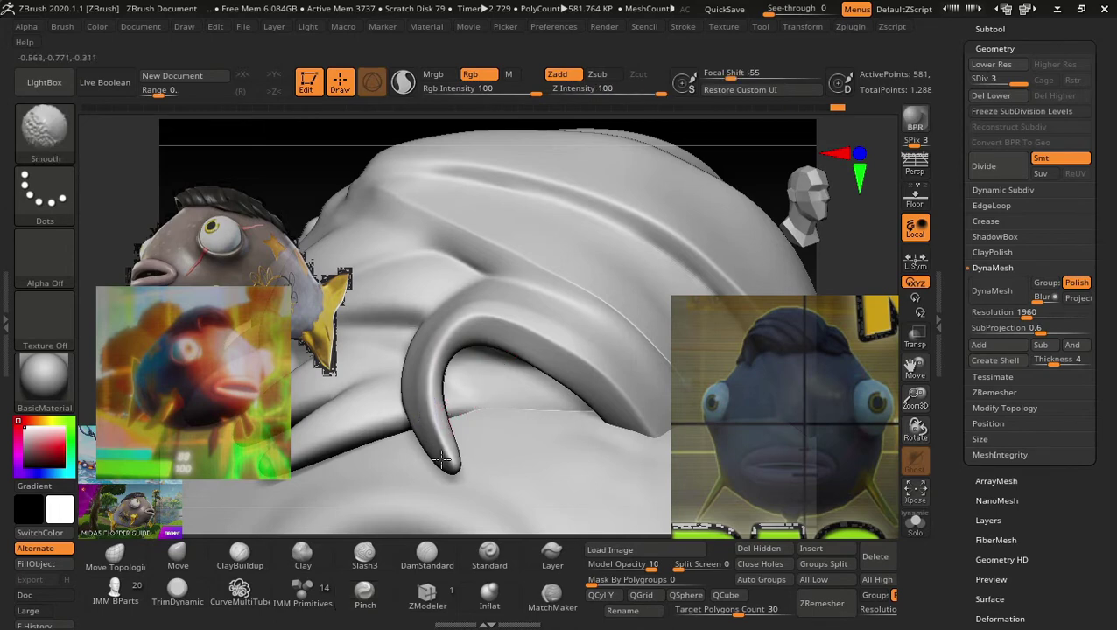
shift+drag(634, 398, 589, 364)
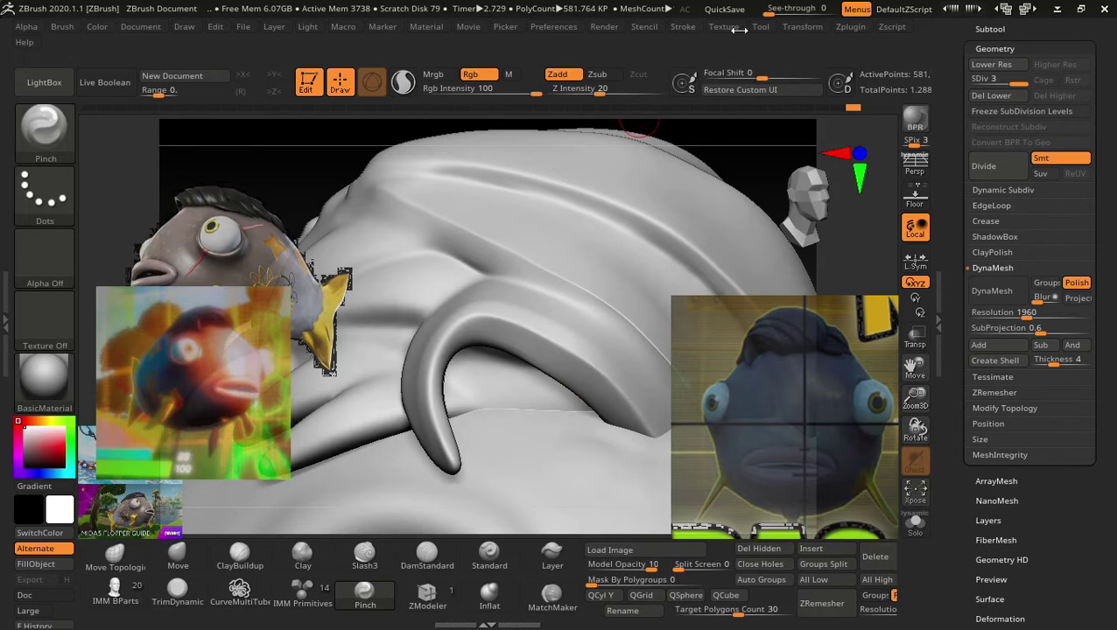
click(684, 28)
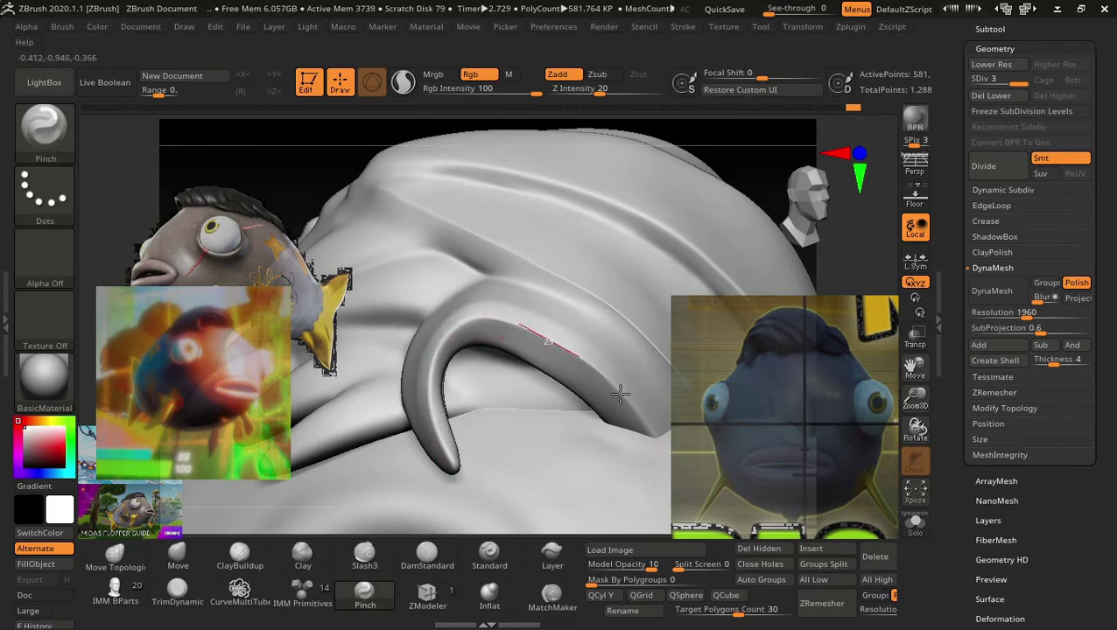
key(shift)
mouse_move(297, 182)
mouse_down()
mouse_move(274, 147)
mouse_move(499, 184)
mouse_move(489, 259)
mouse_move(423, 227)
mouse_up()
Pinch the grooves between hair strands, switching subdivision levels and orbiting to check them.
key(shift)
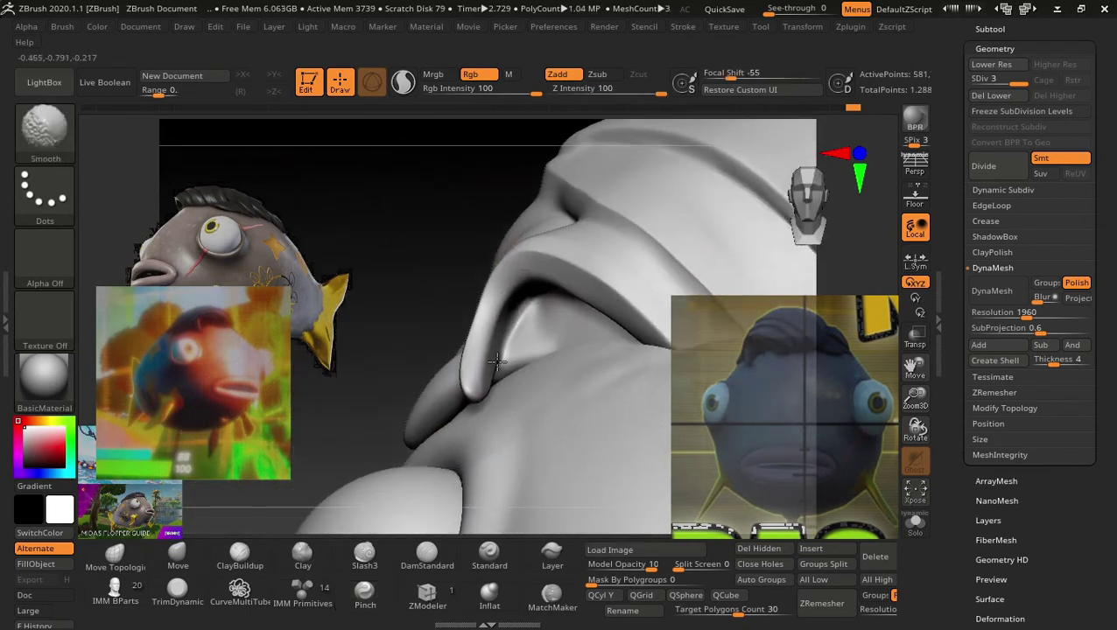
mouse_move(441, 189)
mouse_down()
mouse_move(403, 139)
mouse_move(352, 162)
mouse_move(517, 205)
mouse_move(350, 256)
mouse_up()
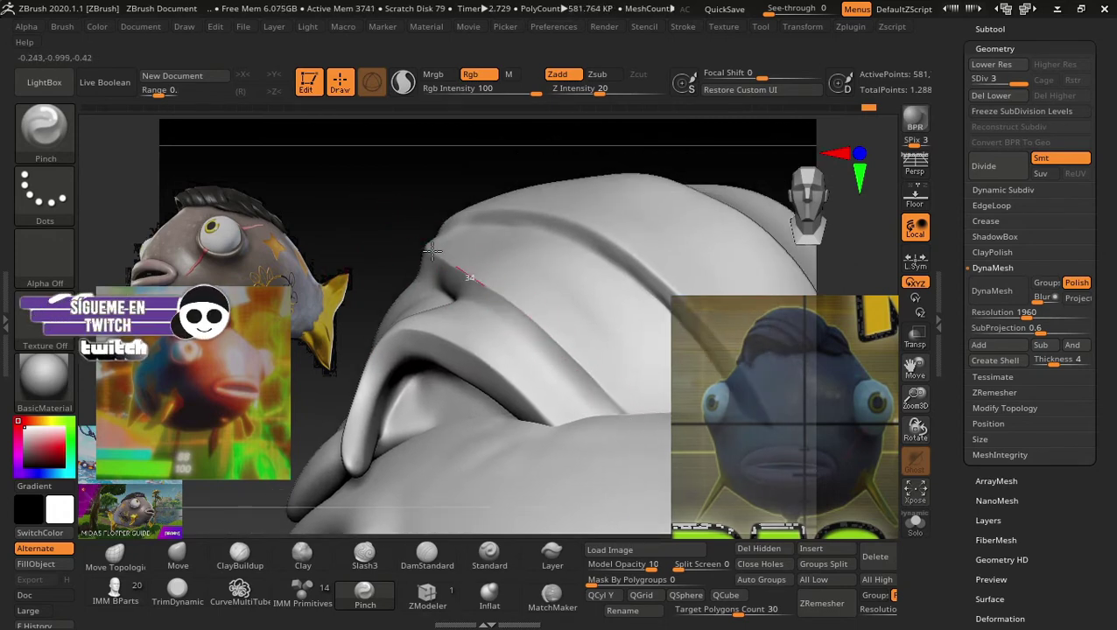
drag(420, 235, 481, 283)
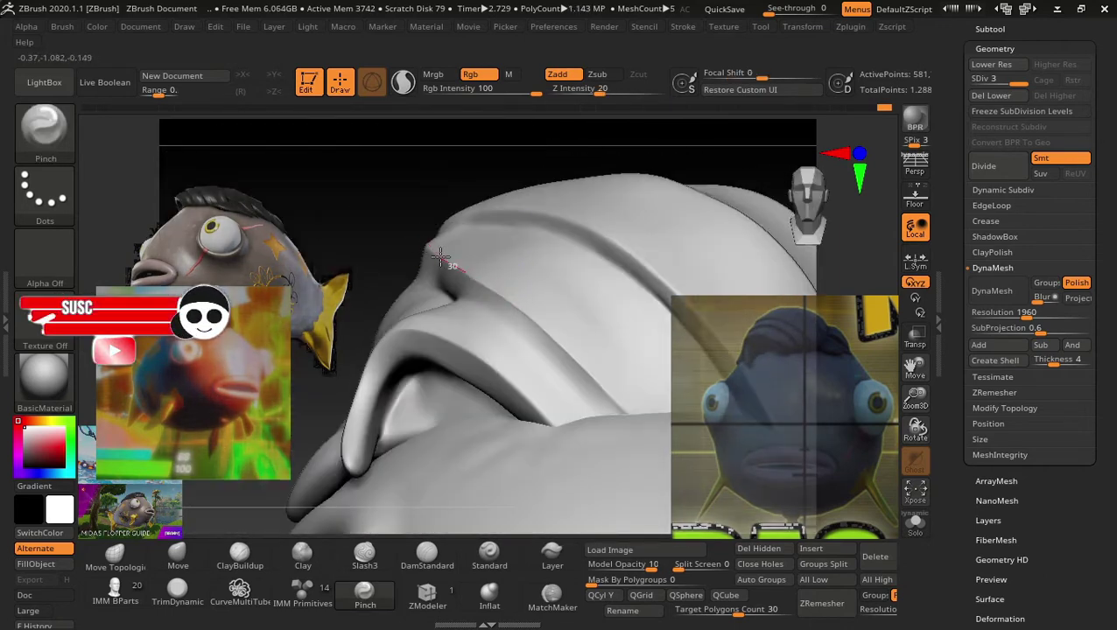
drag(452, 263, 488, 298)
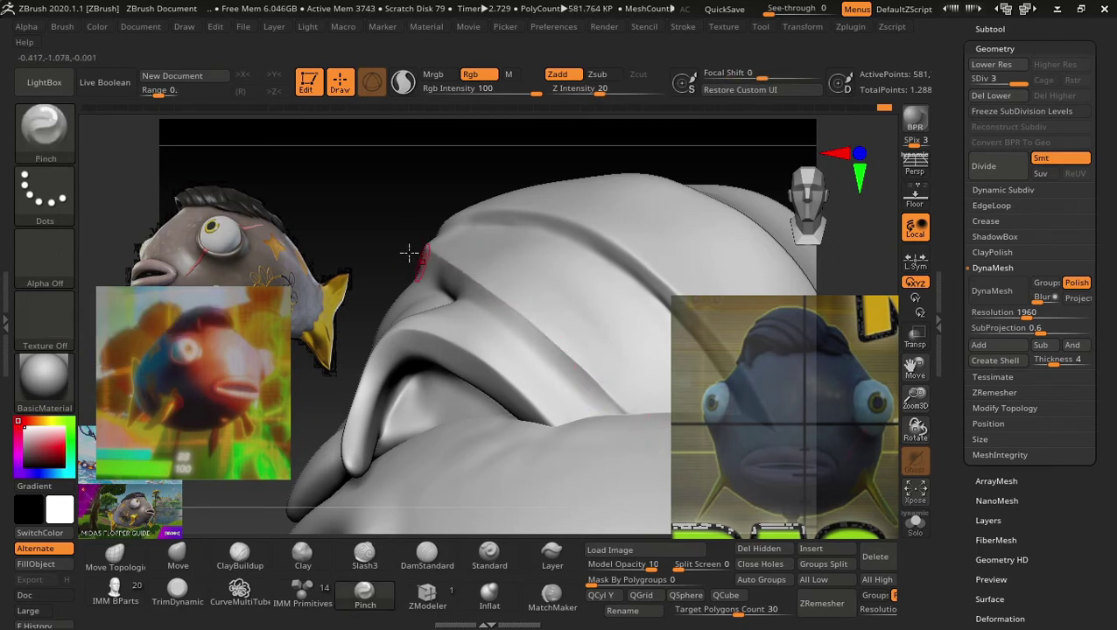
drag(381, 179, 526, 319)
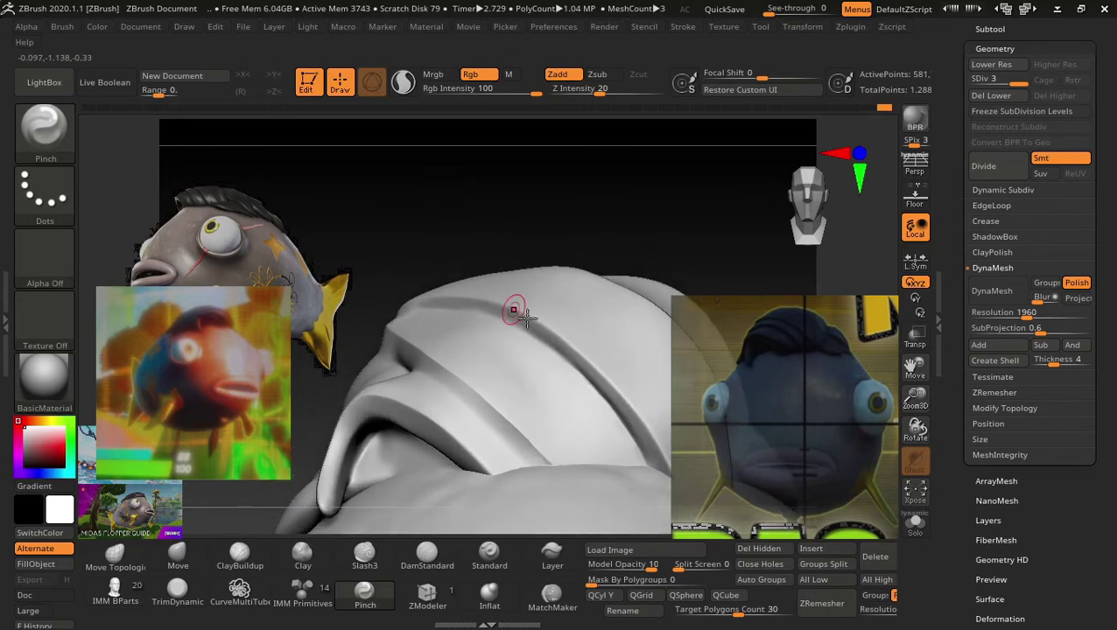
key(ctrl+z)
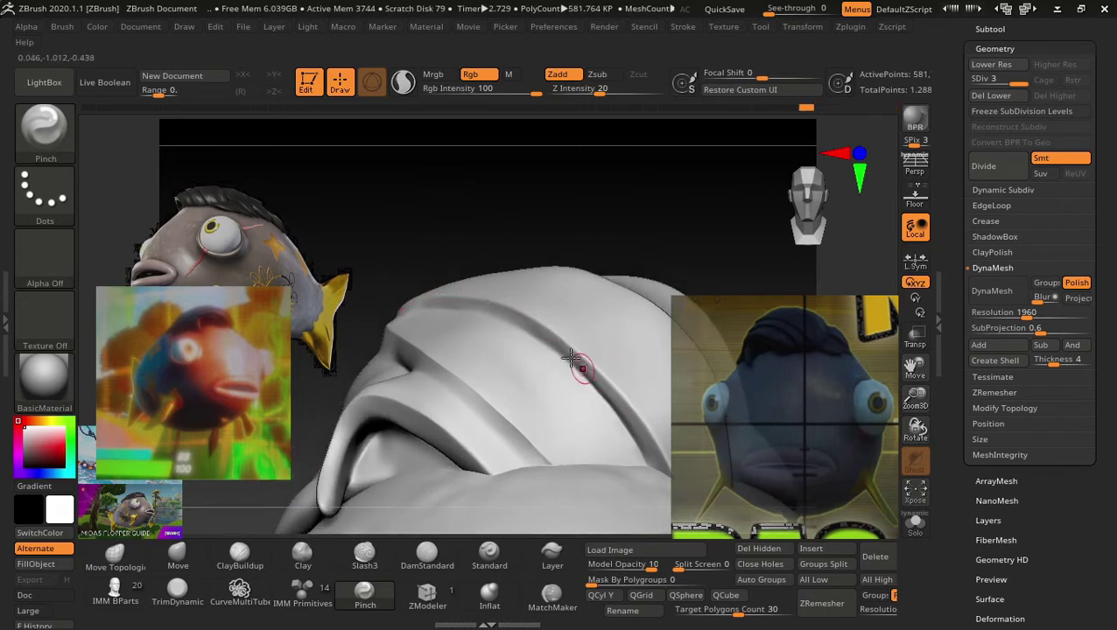
mouse_move(539, 219)
mouse_down()
mouse_move(511, 162)
mouse_move(466, 158)
mouse_move(531, 316)
mouse_up()
key(ctrl+shift+z)
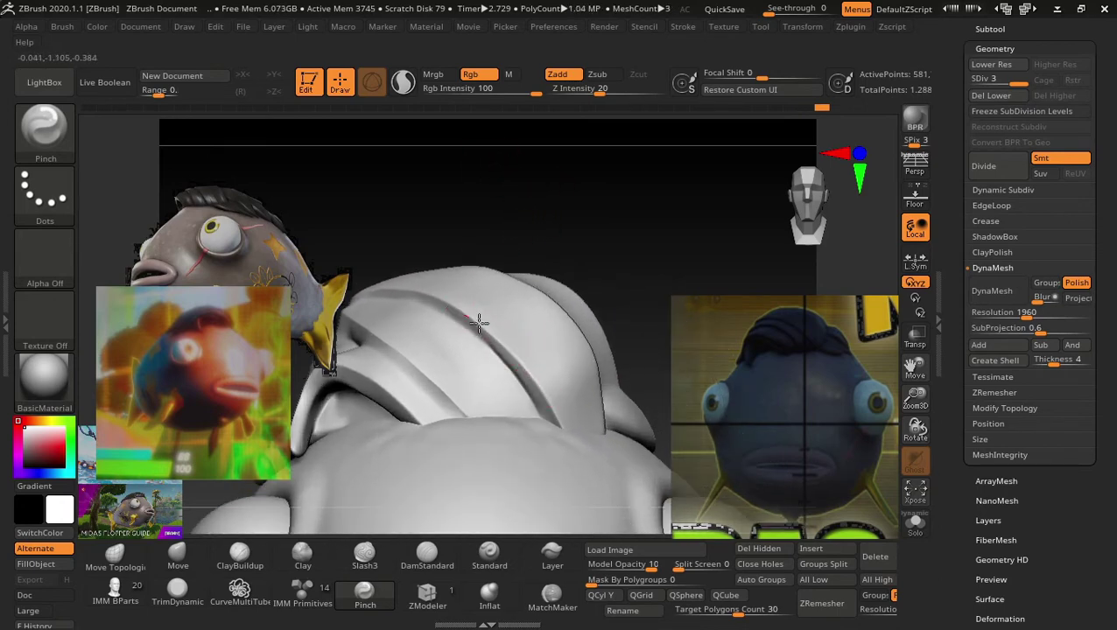
mouse_move(630, 211)
mouse_down()
mouse_move(616, 174)
mouse_move(662, 217)
mouse_move(665, 199)
mouse_move(616, 221)
mouse_move(629, 247)
mouse_move(708, 187)
mouse_move(615, 178)
mouse_move(578, 227)
mouse_up()
Switch to DamStandard and carve a groove along the ribbed hair strand, smoothing between strokes.
click(426, 554)
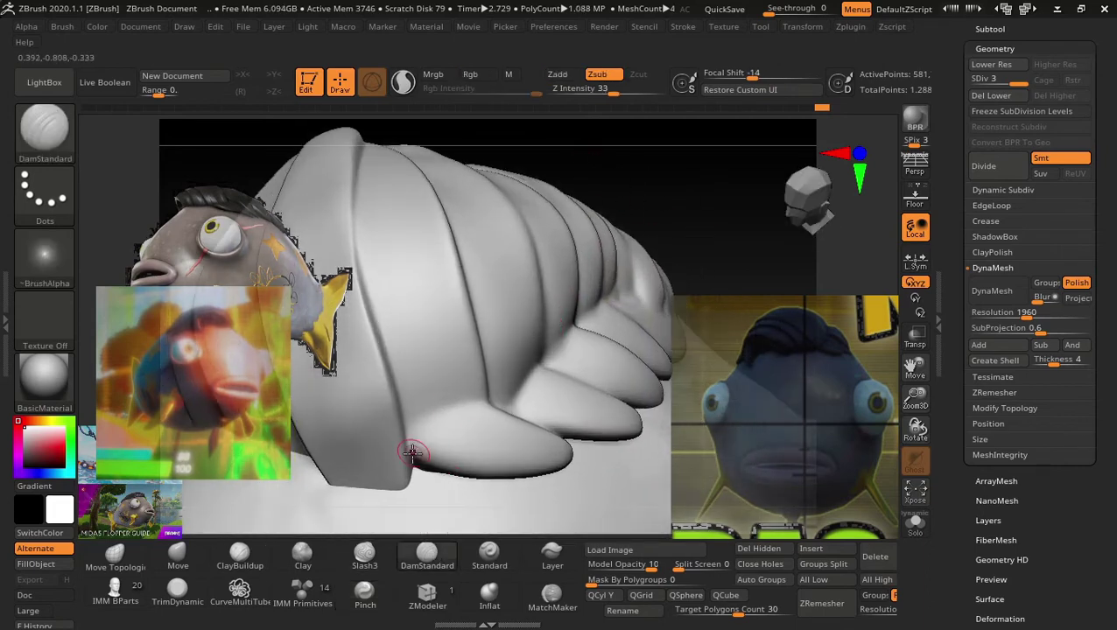
drag(613, 306, 673, 247)
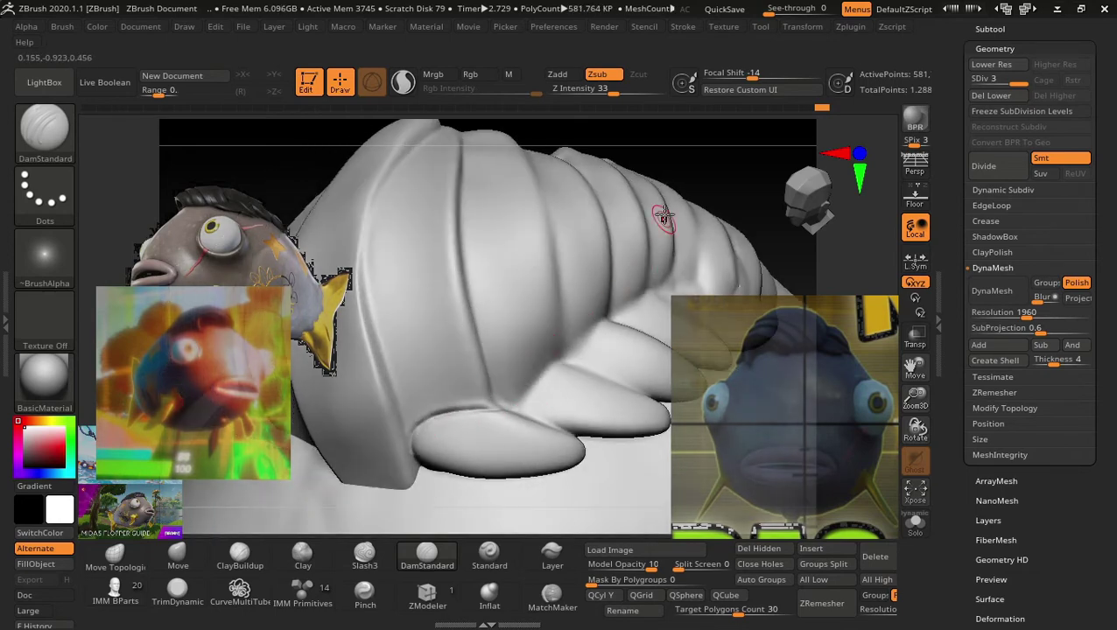
drag(695, 172, 674, 188)
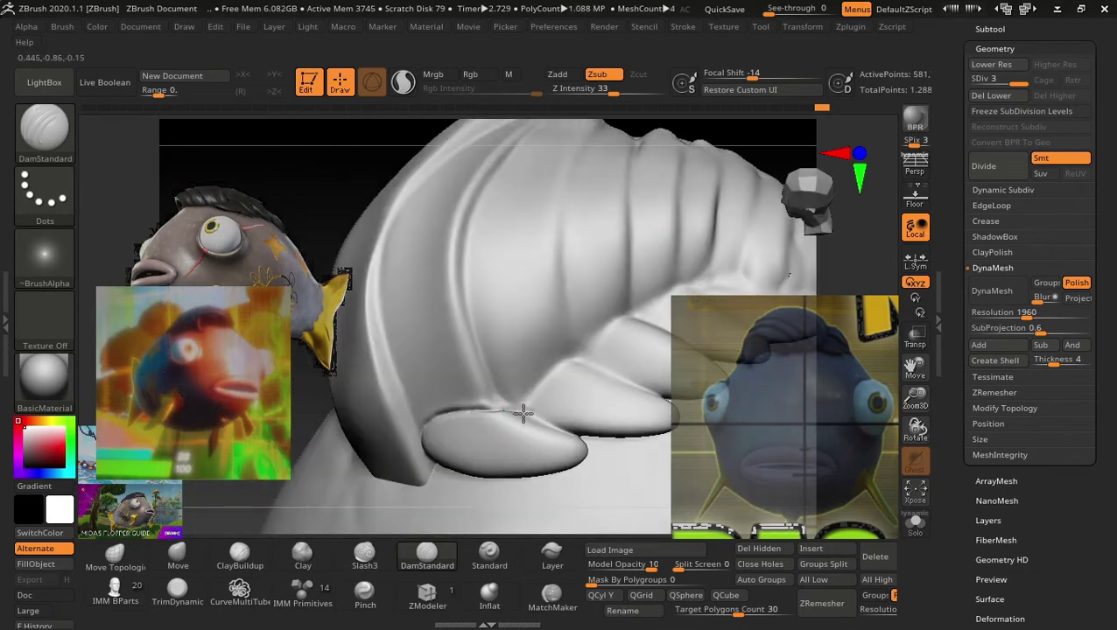
mouse_move(507, 408)
shift+mouse_down()
mouse_move(480, 409)
mouse_move(533, 394)
shift+mouse_up()
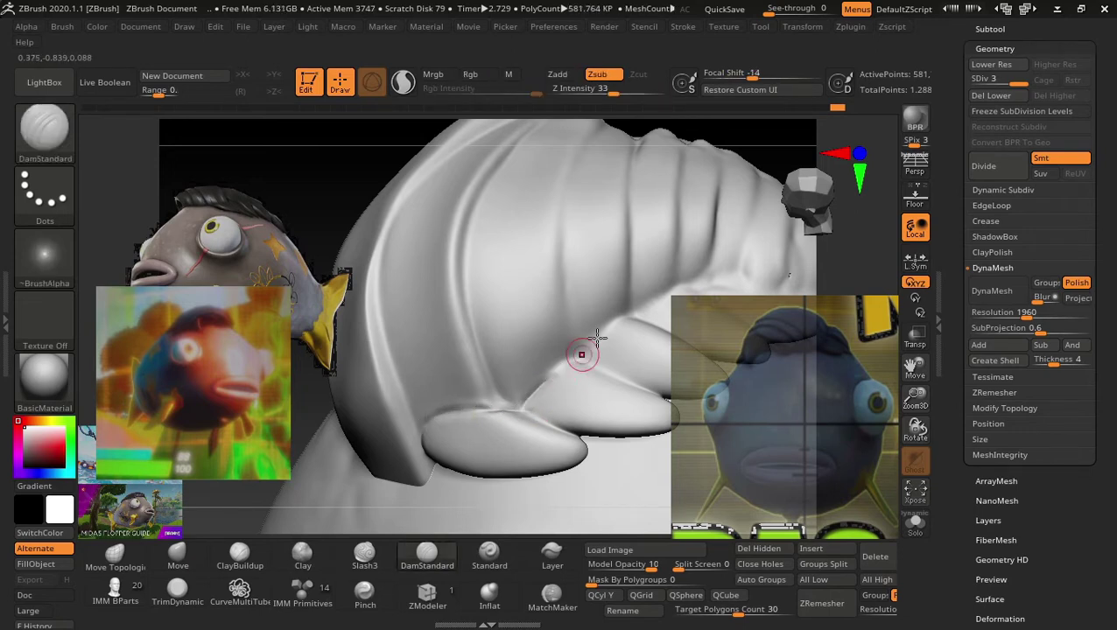
right_drag(489, 234, 262, 207)
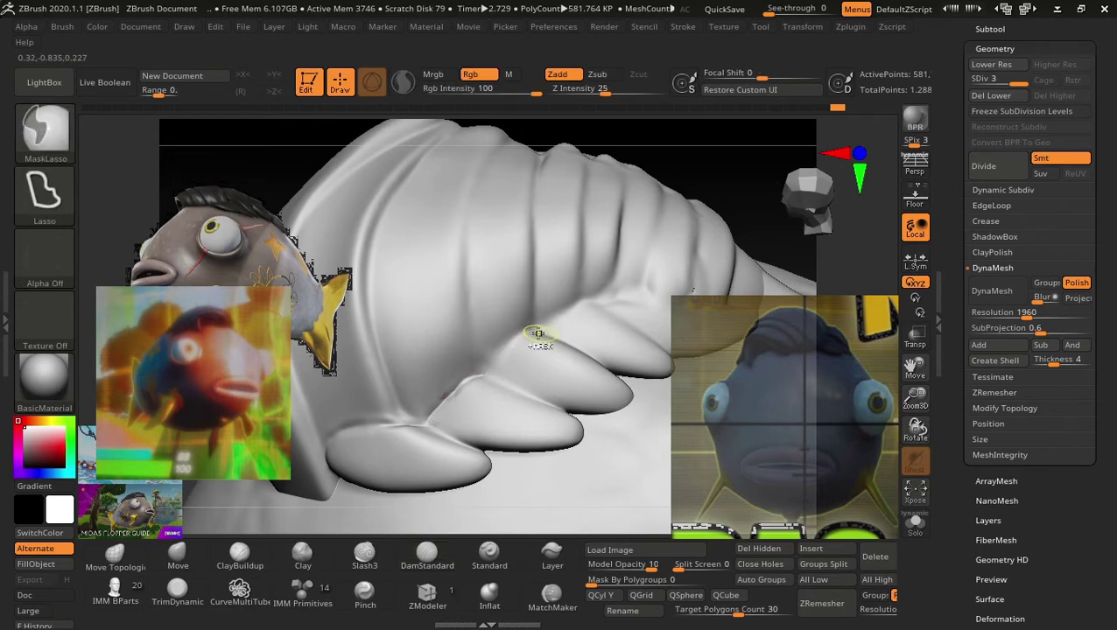
key(shift)
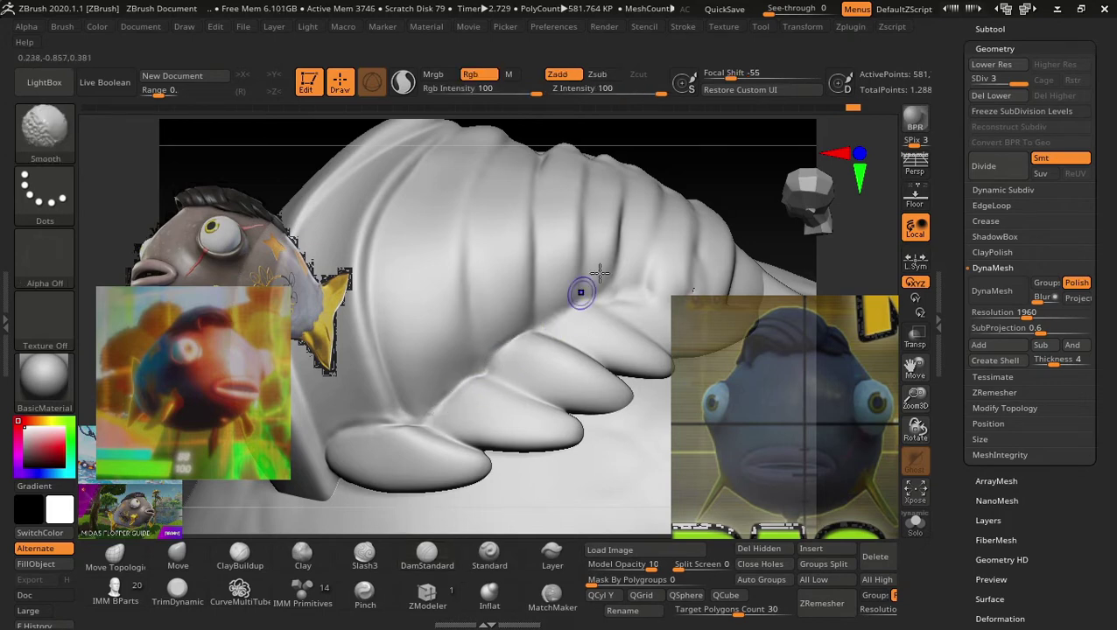
key(ctrl+z)
key(ctrl+z)
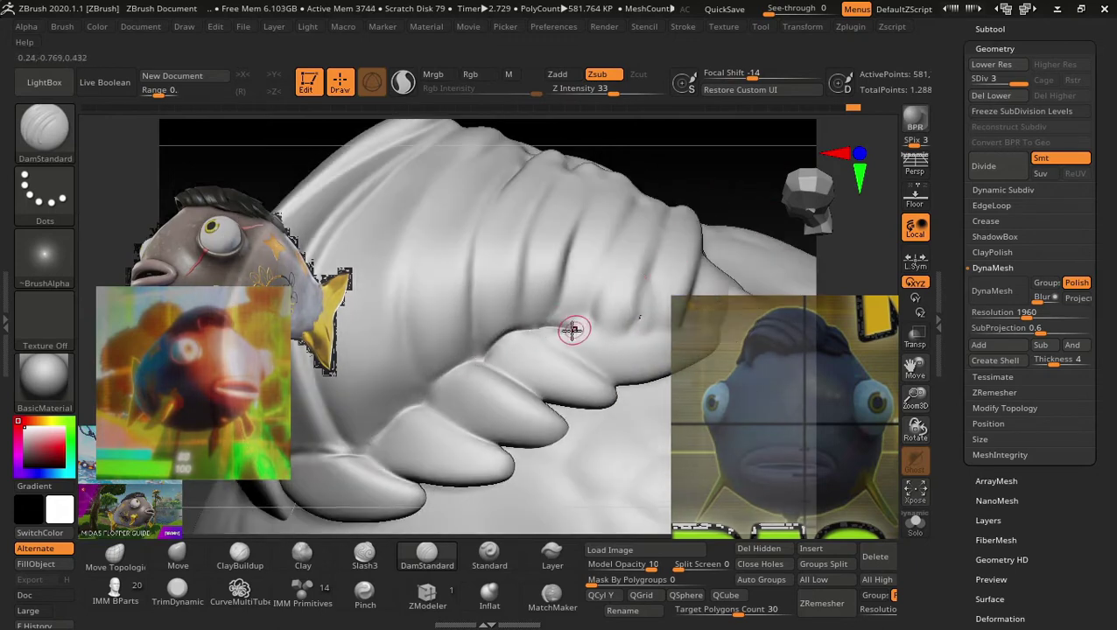
key(shift)
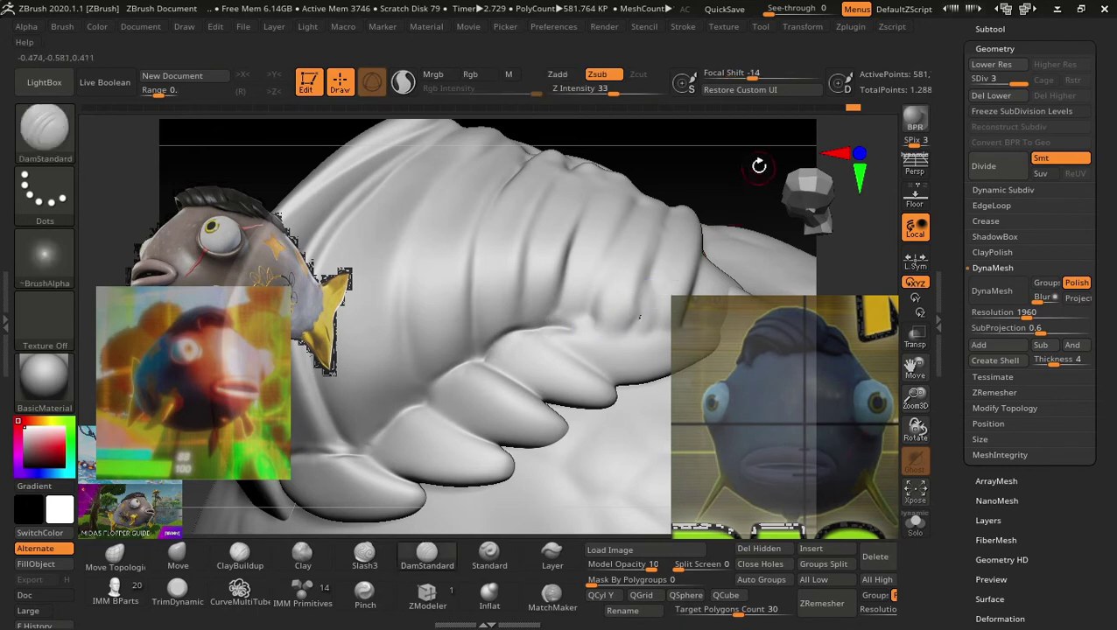
key(ctrl+z)
key(ctrl+z)
key(ctrl+z)
DynaMesh the fish at resolution 1960 (about 3.6 million polygons), keeping subdivision levels frozen.
key(shift)
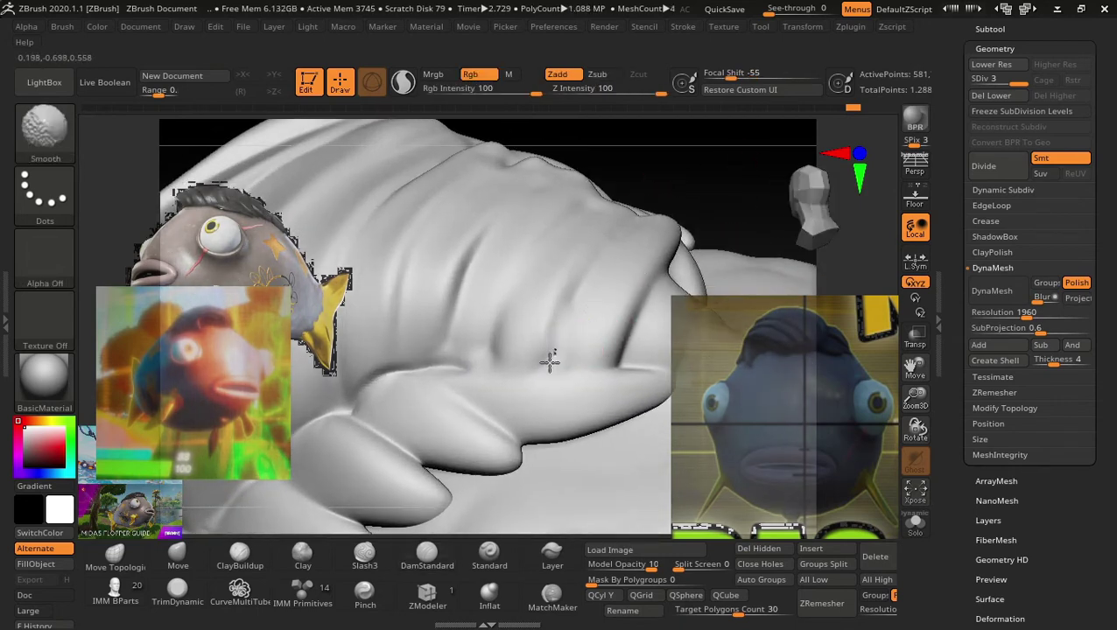
click(303, 553)
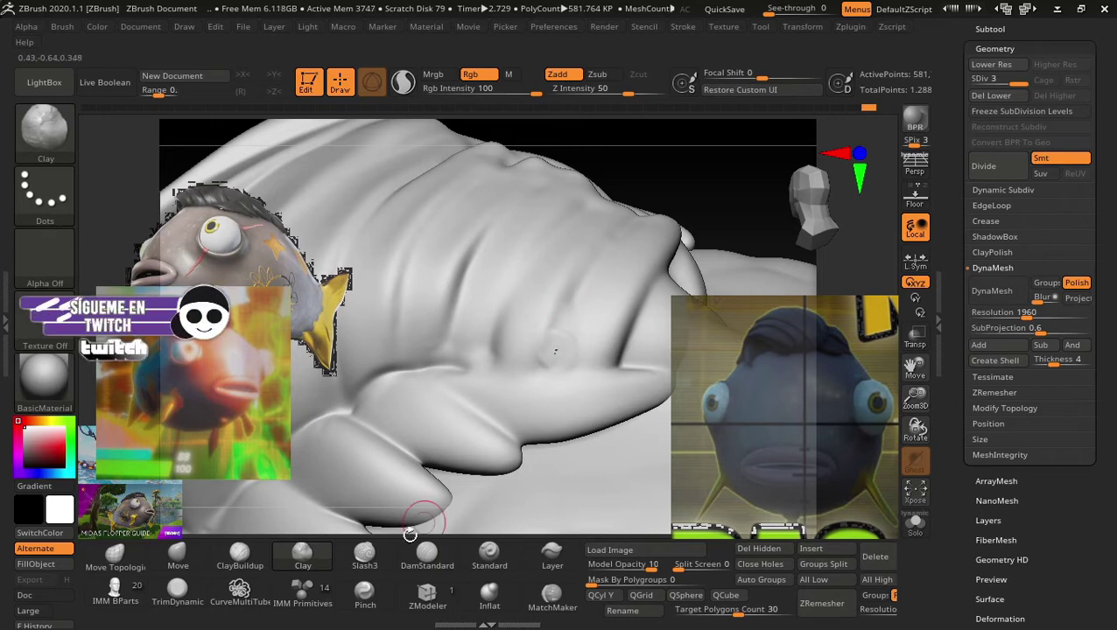
click(365, 593)
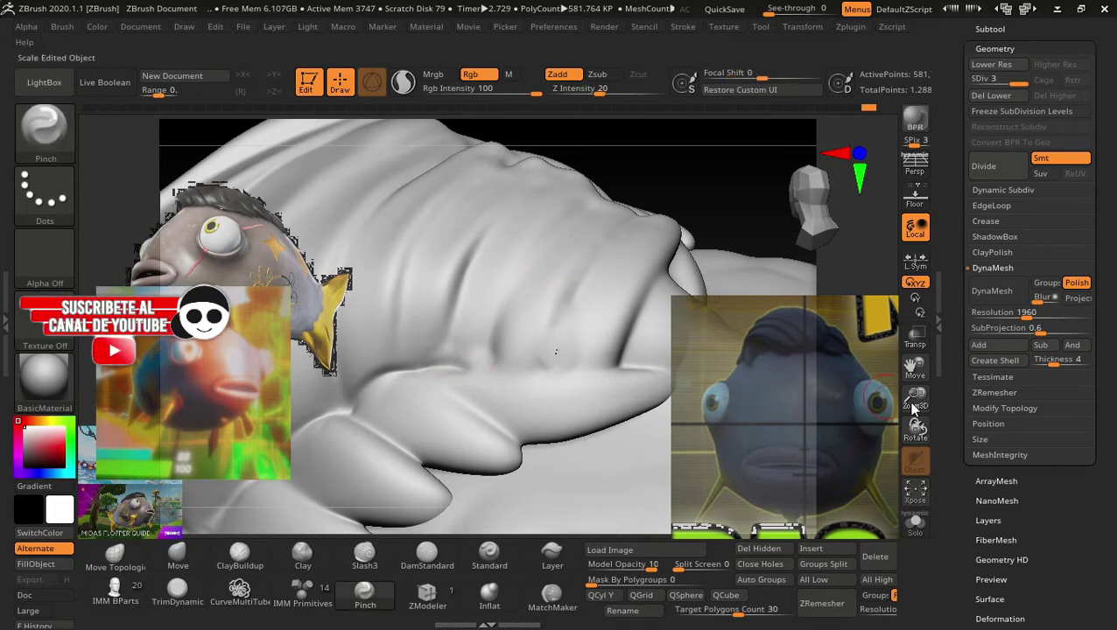
click(991, 290)
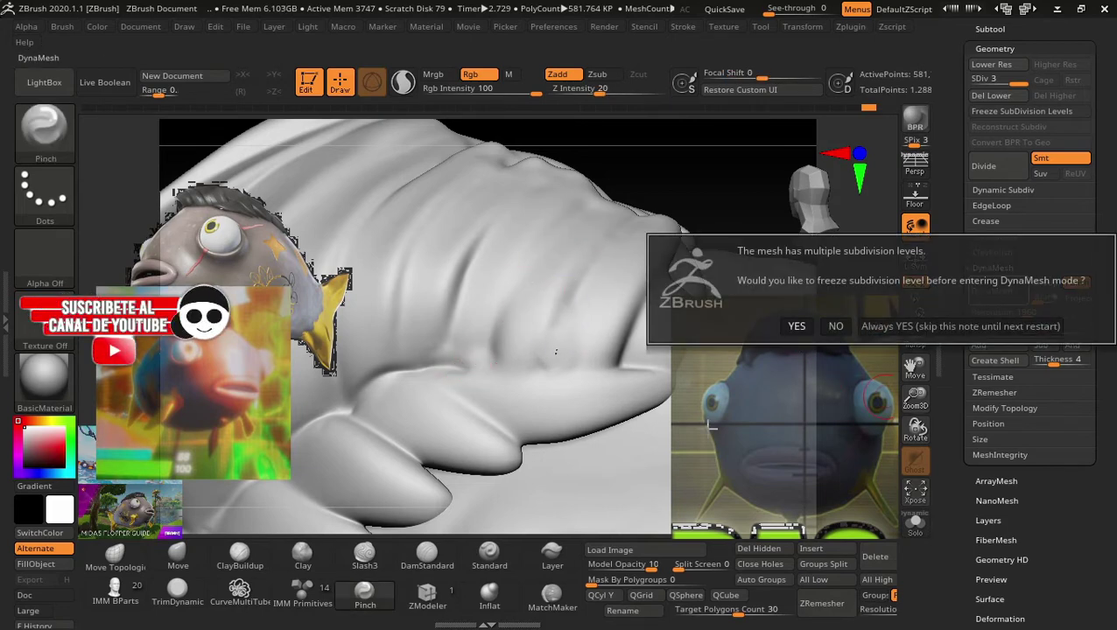
click(797, 326)
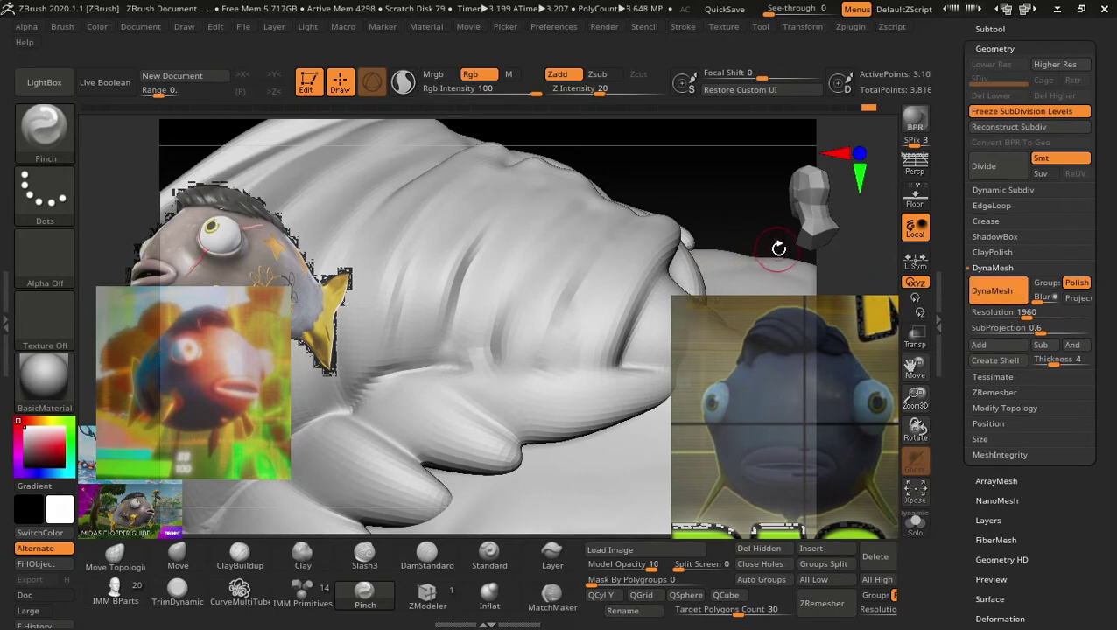
Re-apply the frozen subdivisions on the DynaMeshed fish, reaching level 2 at about 13 million polygons.
click(991, 290)
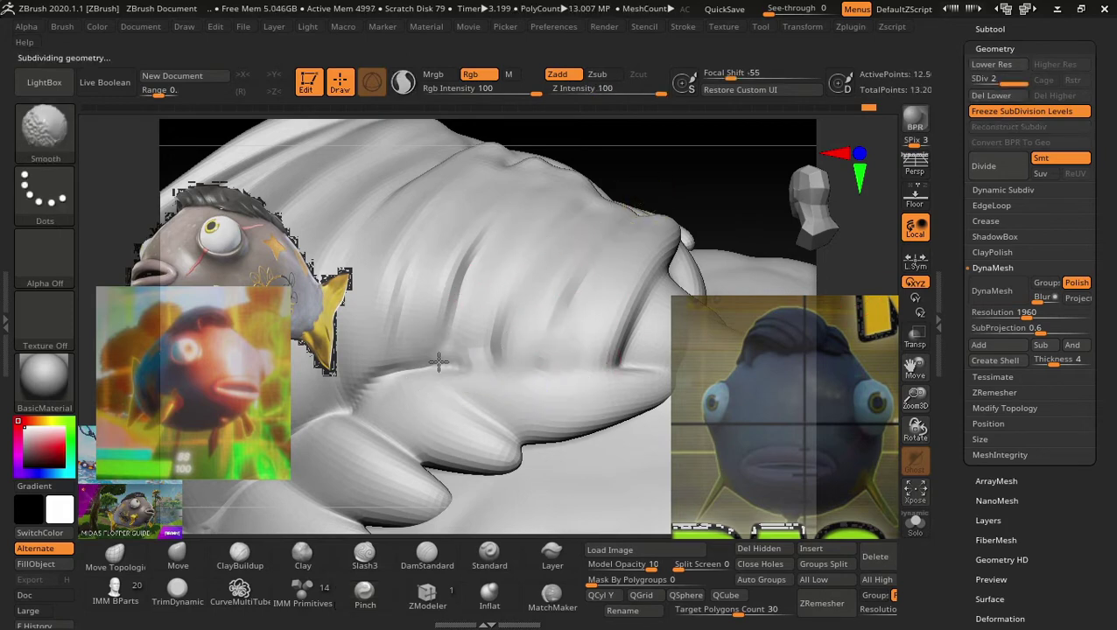
mouse_move(700, 192)
mouse_down()
mouse_move(663, 190)
mouse_move(661, 200)
mouse_up()
mouse_move(658, 239)
mouse_down()
mouse_move(668, 199)
mouse_move(776, 208)
mouse_up()
mouse_move(624, 301)
mouse_down()
mouse_move(676, 324)
mouse_move(646, 294)
mouse_up()
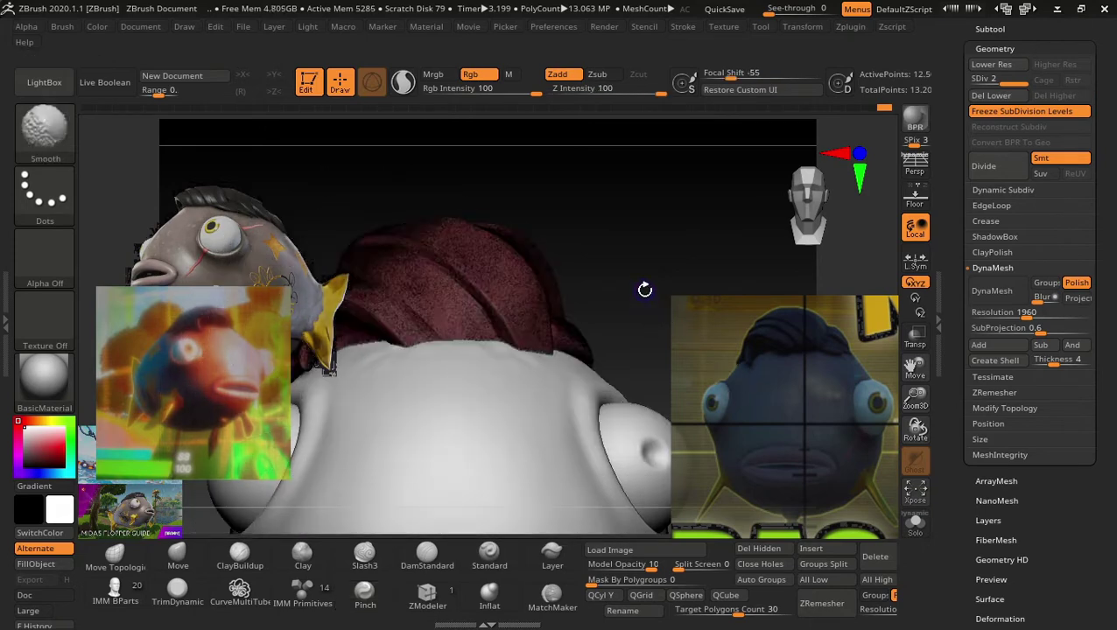
Run ZRemesher on the DynaMeshed fish and wait for the retopology to finish.
click(805, 604)
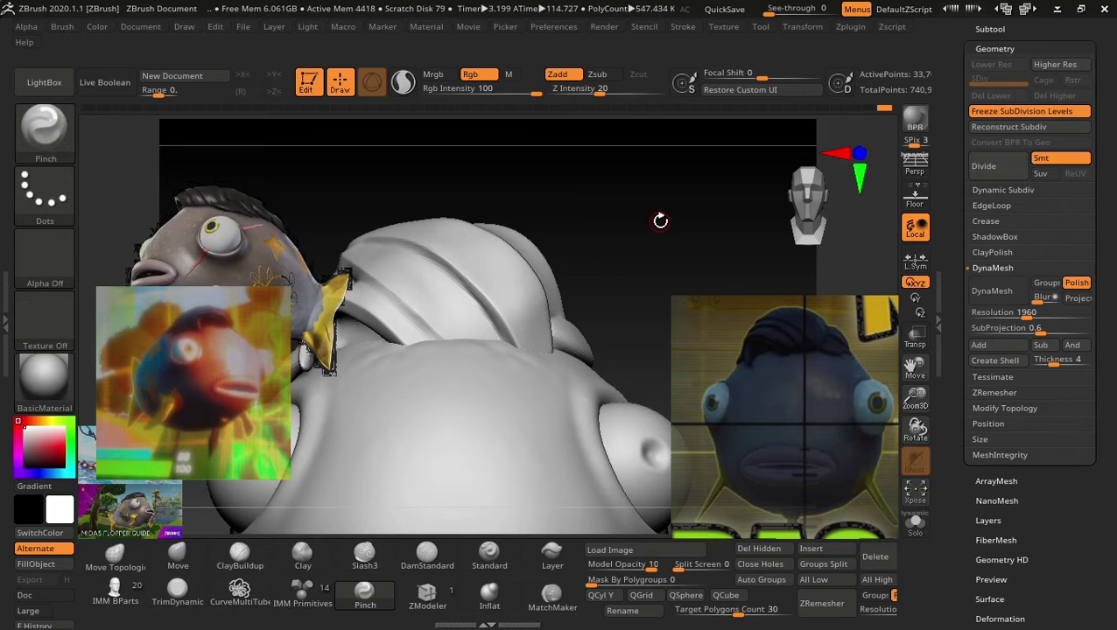
Subdivide the remeshed fish once to level 2, about 134,800 polygons.
drag(678, 217, 647, 272)
key(ctrl+d)
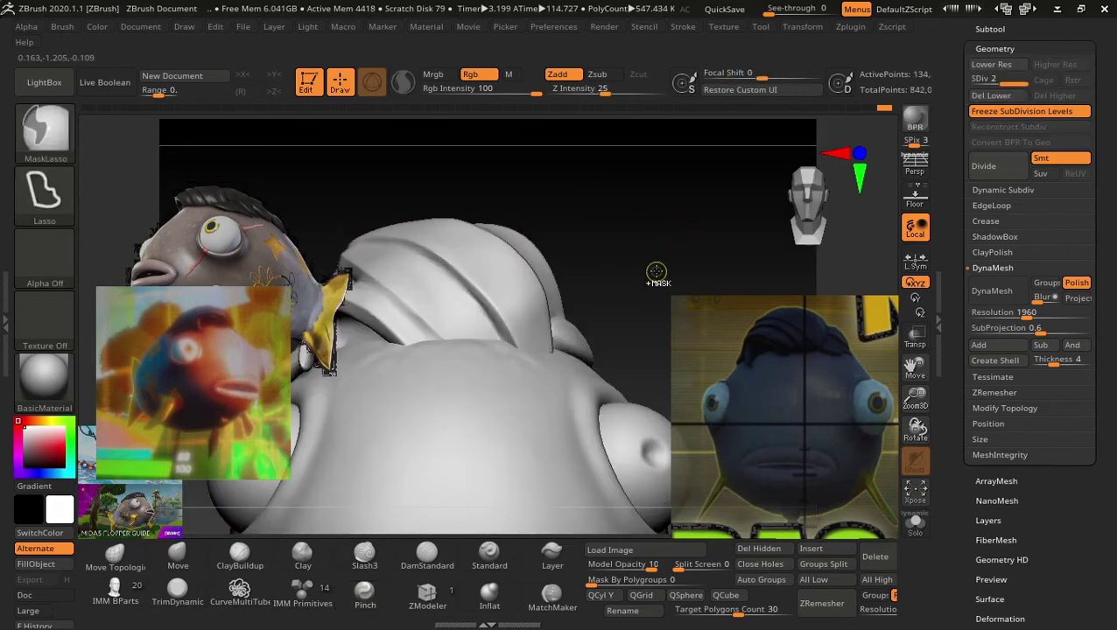
mouse_move(650, 242)
mouse_down()
mouse_move(698, 276)
mouse_move(613, 171)
mouse_move(568, 426)
mouse_up()
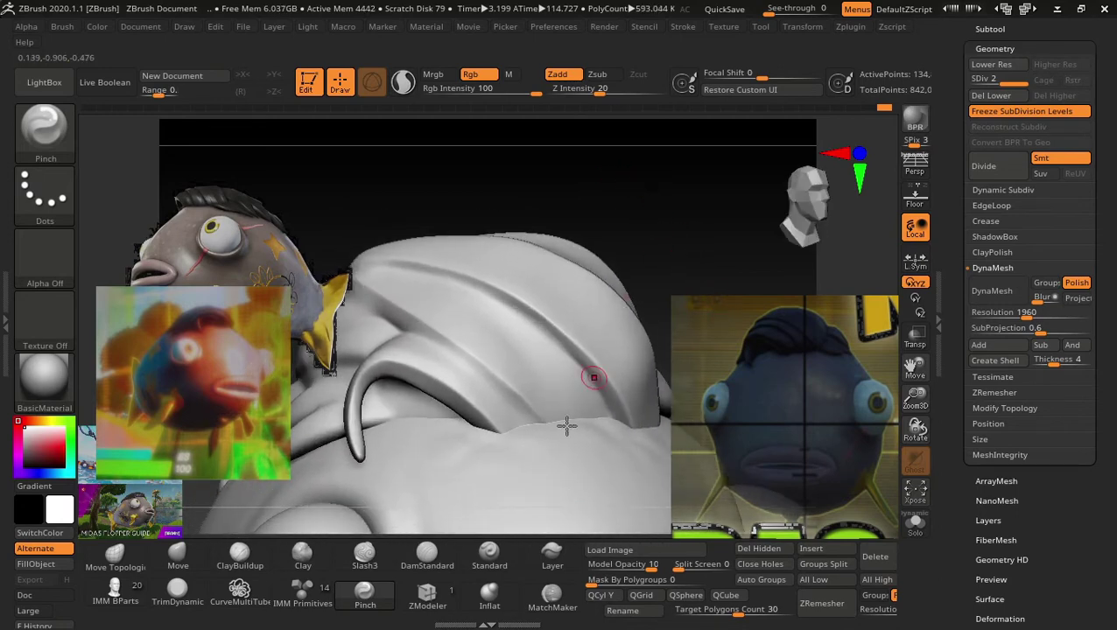
With DamStandard, crease the hair mass's left ridge, then smooth it down with Shift strokes.
click(422, 556)
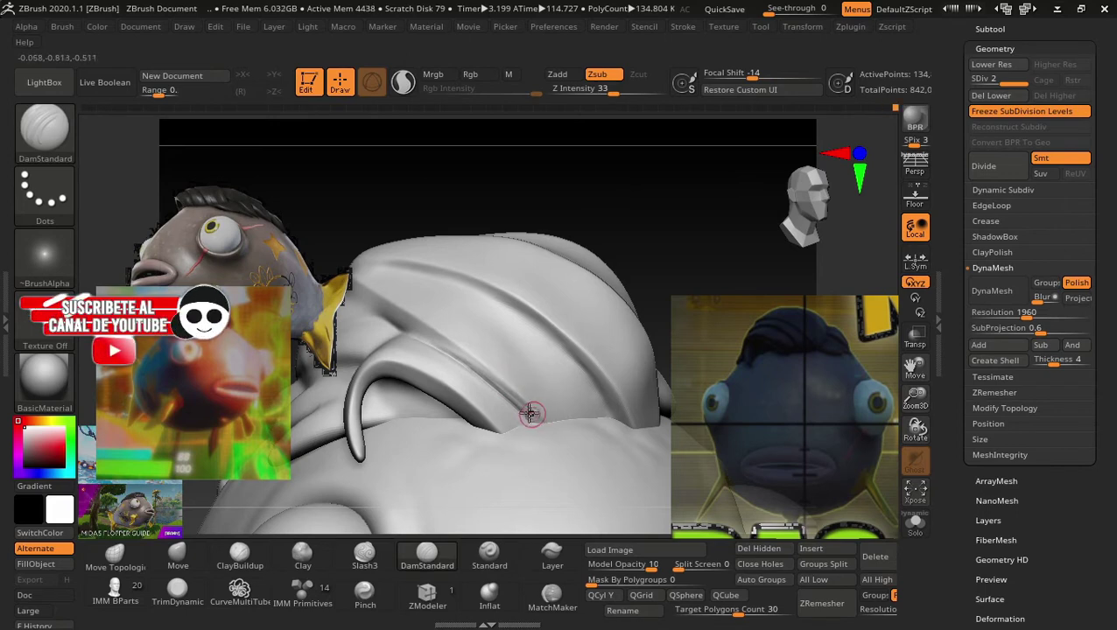
mouse_move(524, 341)
right_down()
mouse_move(665, 182)
mouse_move(474, 274)
right_up()
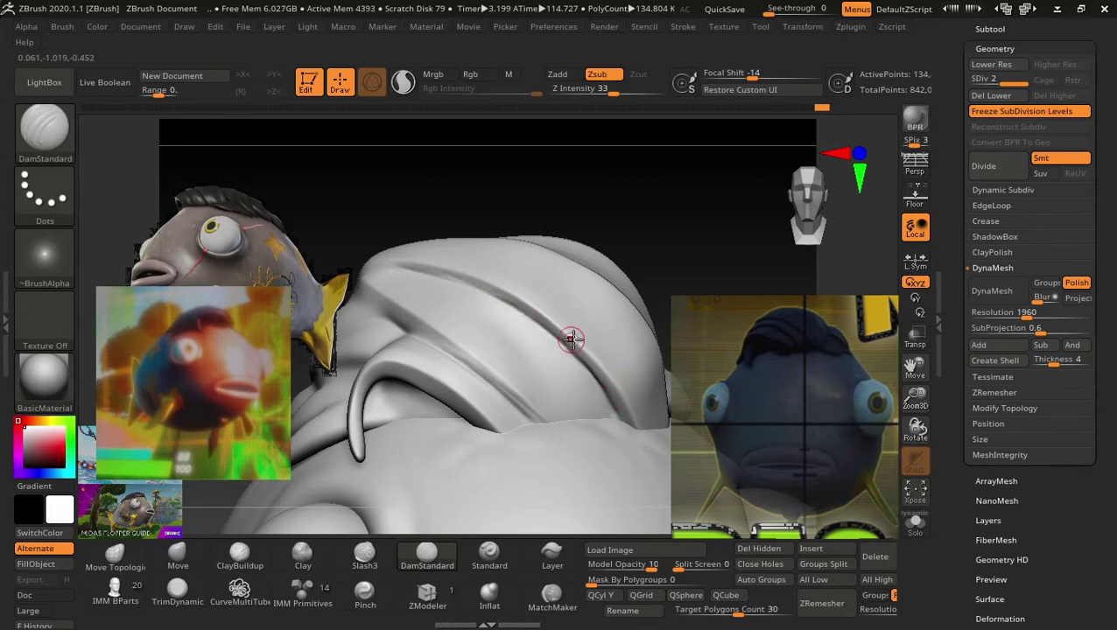
key(shift)
mouse_move(679, 187)
mouse_down()
mouse_move(641, 211)
mouse_move(661, 182)
mouse_move(597, 224)
mouse_move(629, 212)
mouse_move(643, 167)
mouse_move(442, 259)
mouse_up()
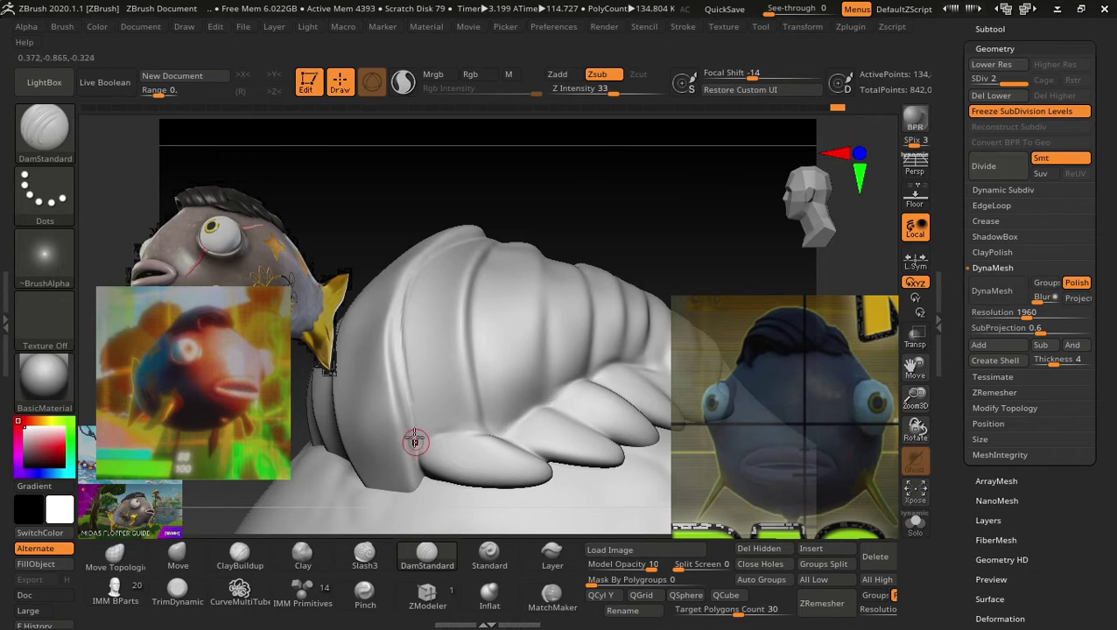
drag(531, 159, 411, 304)
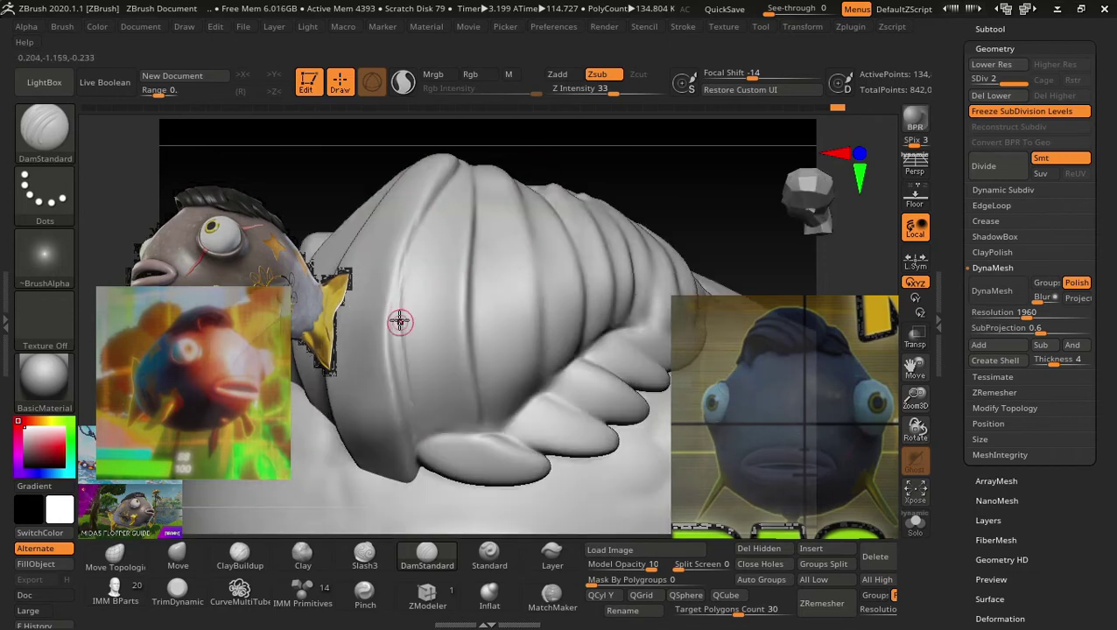
drag(453, 182, 404, 280)
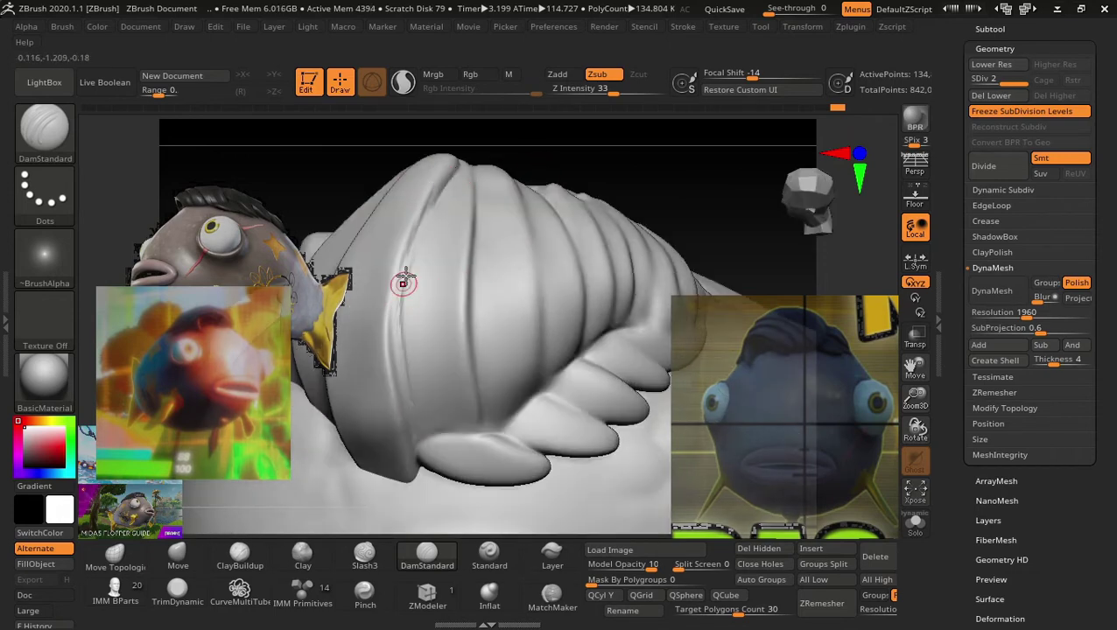
mouse_move(430, 208)
mouse_down()
mouse_move(405, 315)
mouse_move(407, 396)
mouse_up()
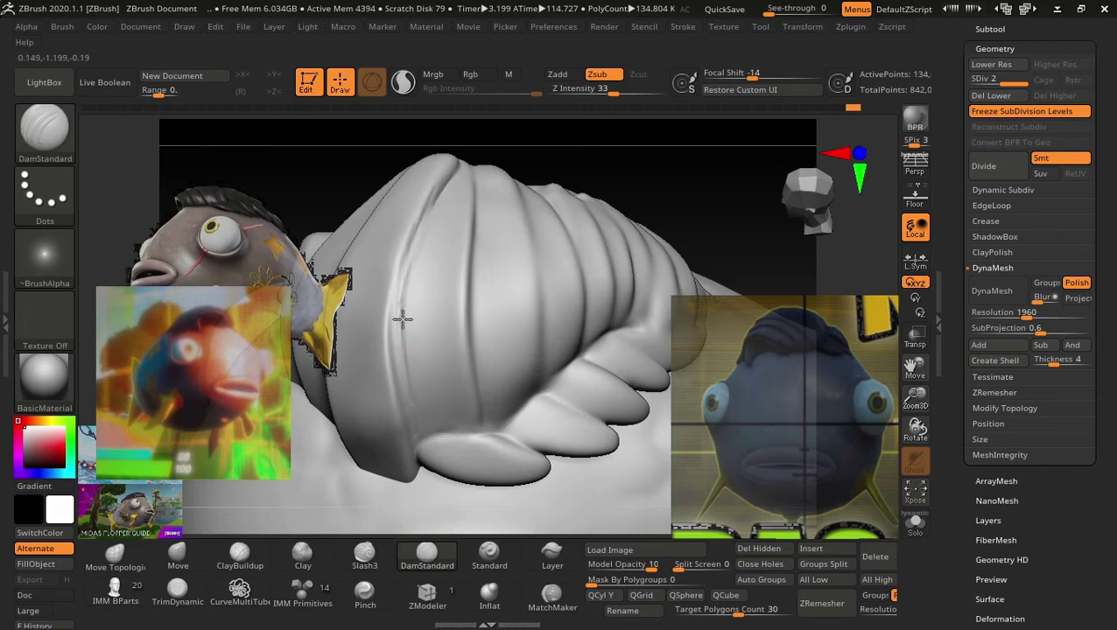
key(ctrl+z)
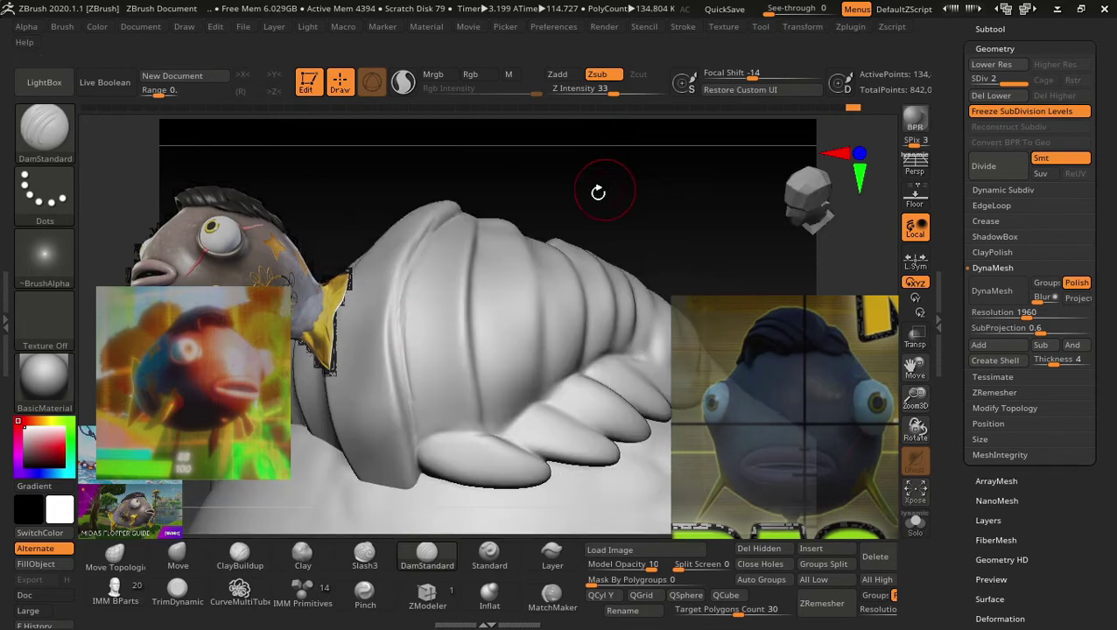
shift+drag(400, 279, 399, 389)
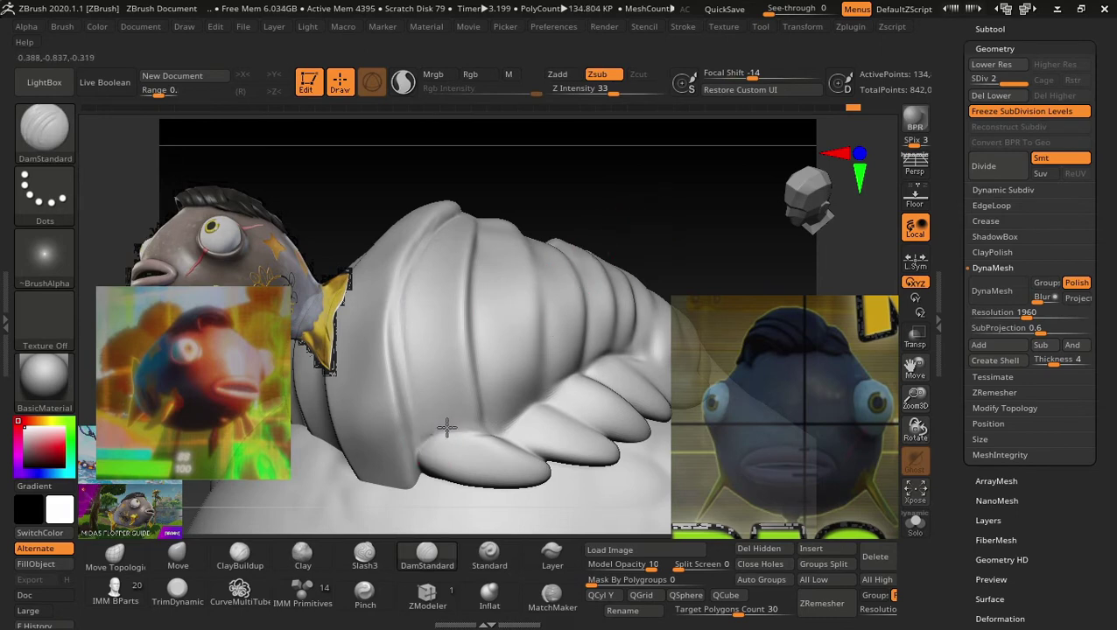
right_drag(578, 339, 523, 361)
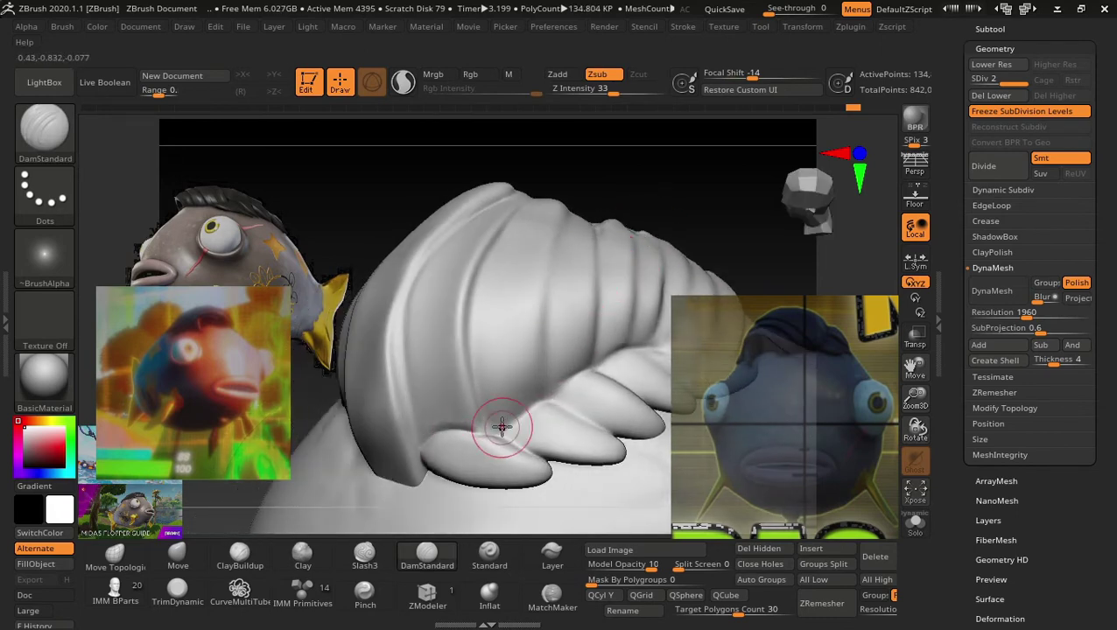
right_drag(702, 194, 550, 371)
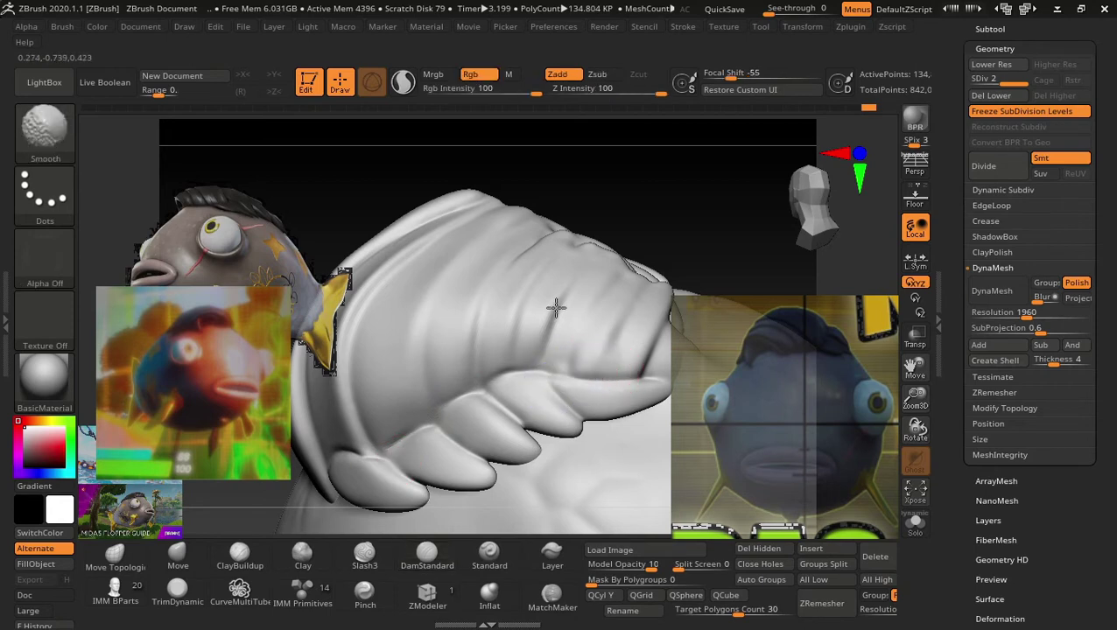
Carve a DamStandard crease between the finger-like hair strands and smooth the surrounding area.
right_drag(553, 305, 595, 273)
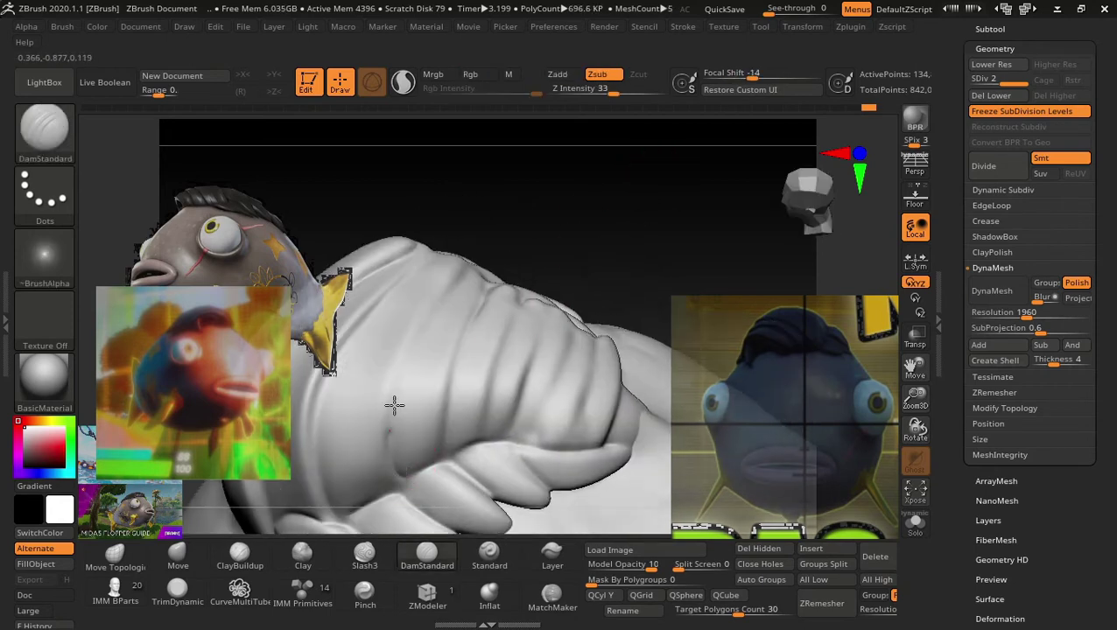
mouse_move(561, 212)
right_down()
mouse_move(534, 234)
mouse_move(518, 323)
right_up()
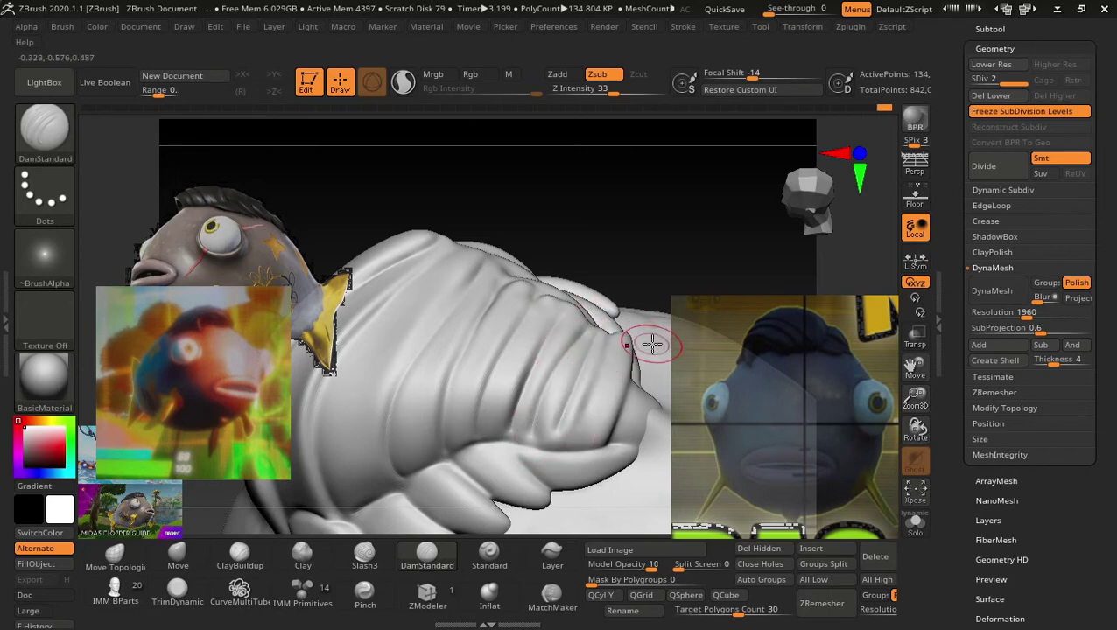
right_drag(652, 344, 604, 376)
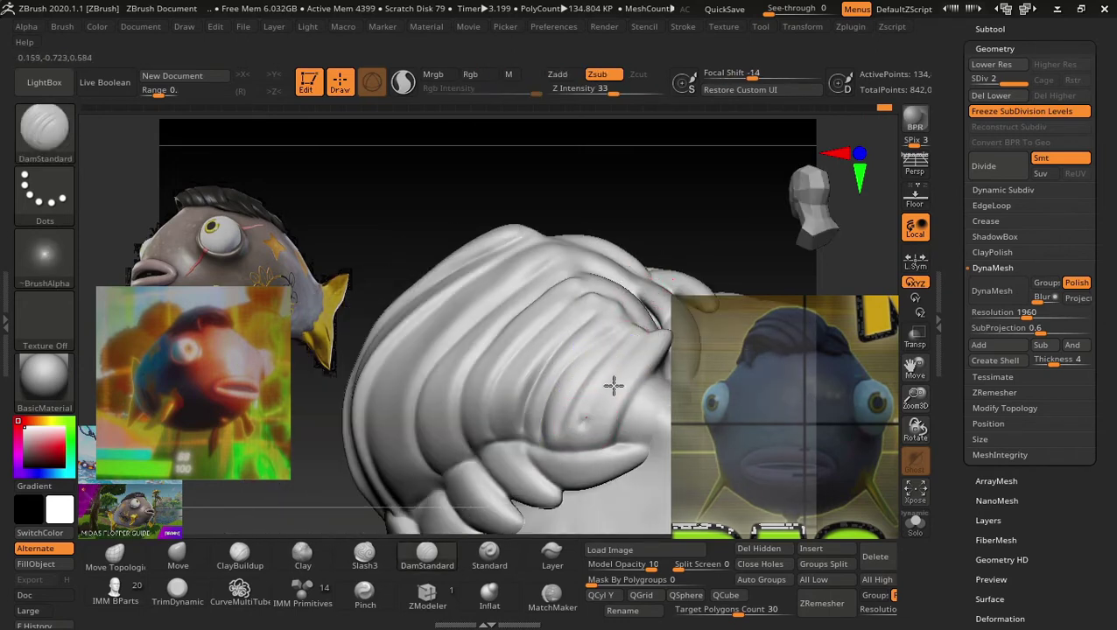
right_drag(711, 194, 523, 320)
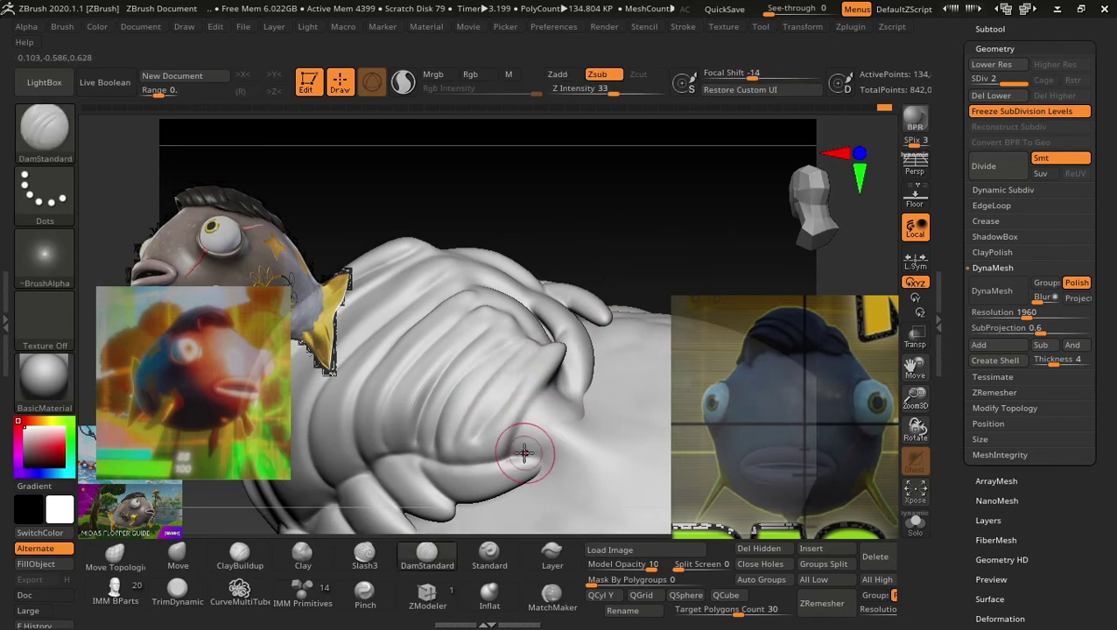
mouse_move(685, 229)
right_down()
mouse_move(652, 265)
mouse_move(643, 316)
mouse_move(686, 225)
mouse_move(721, 220)
mouse_move(709, 280)
mouse_move(682, 293)
right_up()
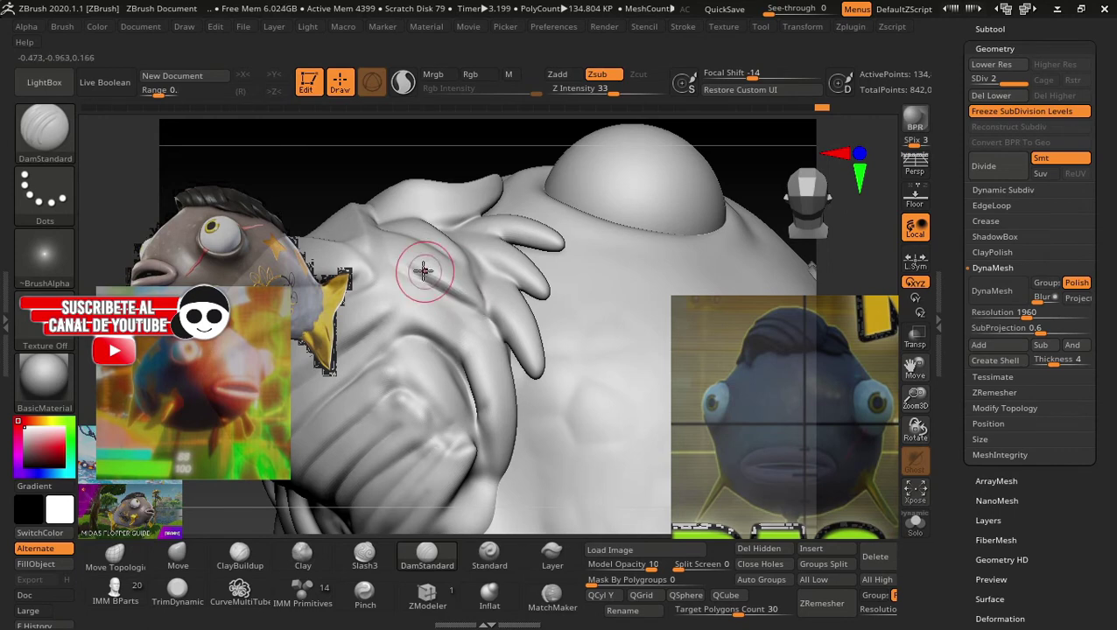
right_drag(760, 176, 750, 297)
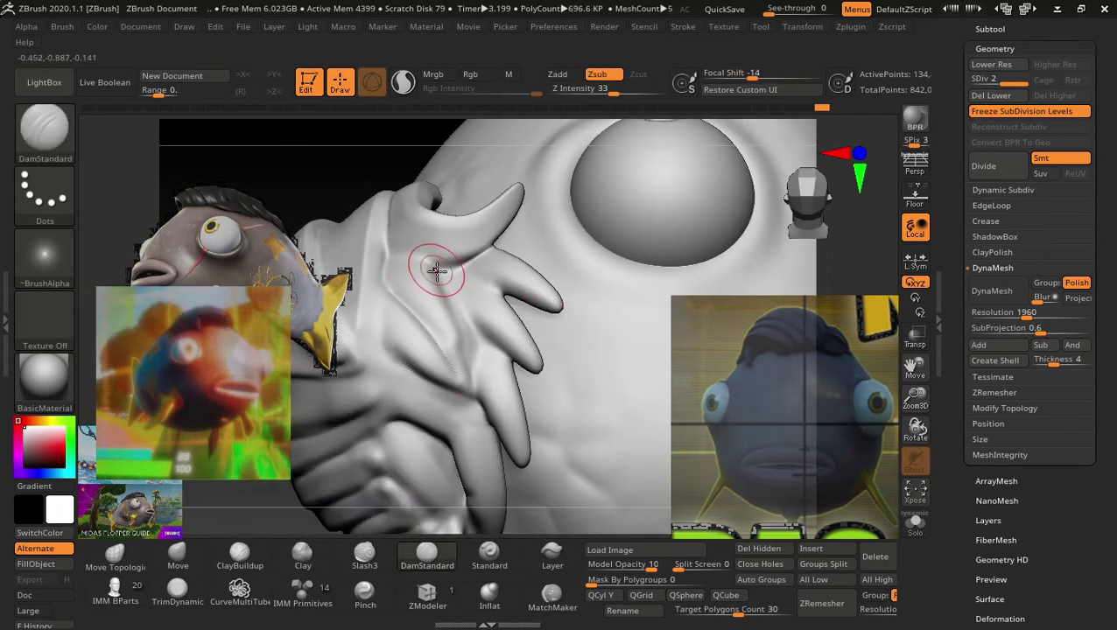
drag(437, 271, 461, 369)
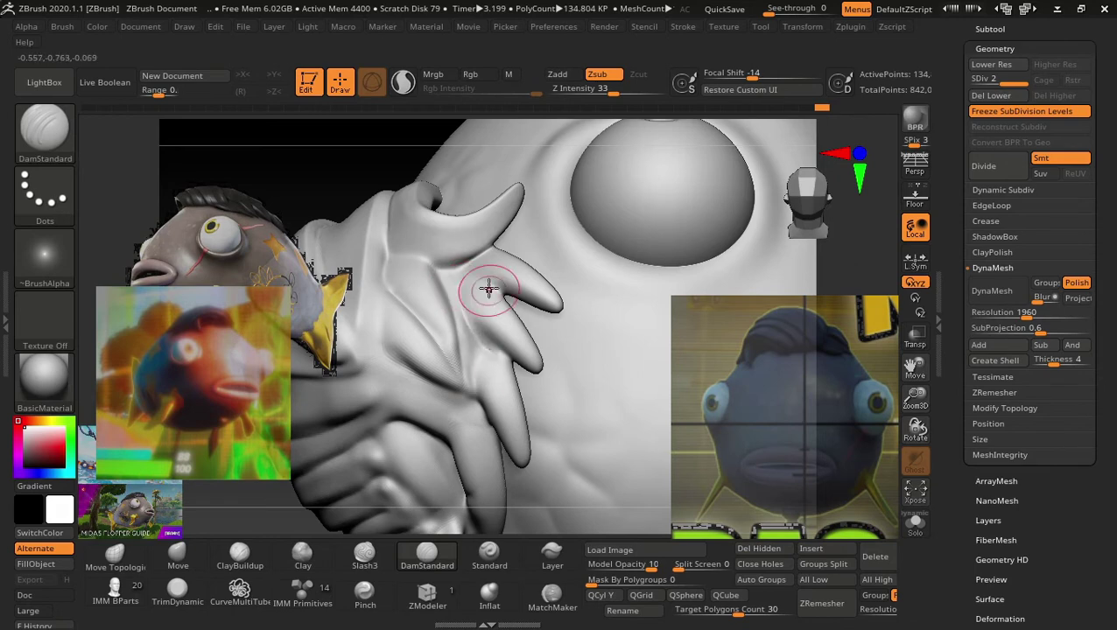
key(shift)
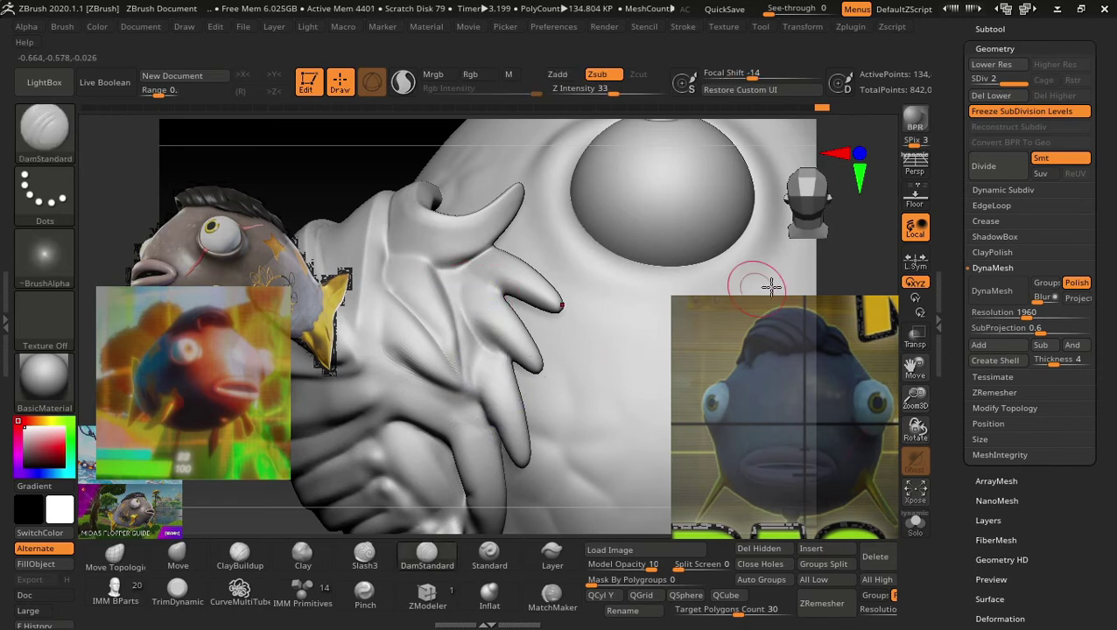
mouse_move(553, 199)
right_down()
mouse_move(356, 157)
mouse_move(624, 229)
mouse_move(673, 274)
mouse_move(665, 224)
mouse_move(670, 254)
mouse_move(636, 319)
mouse_move(700, 230)
mouse_move(680, 249)
right_up()
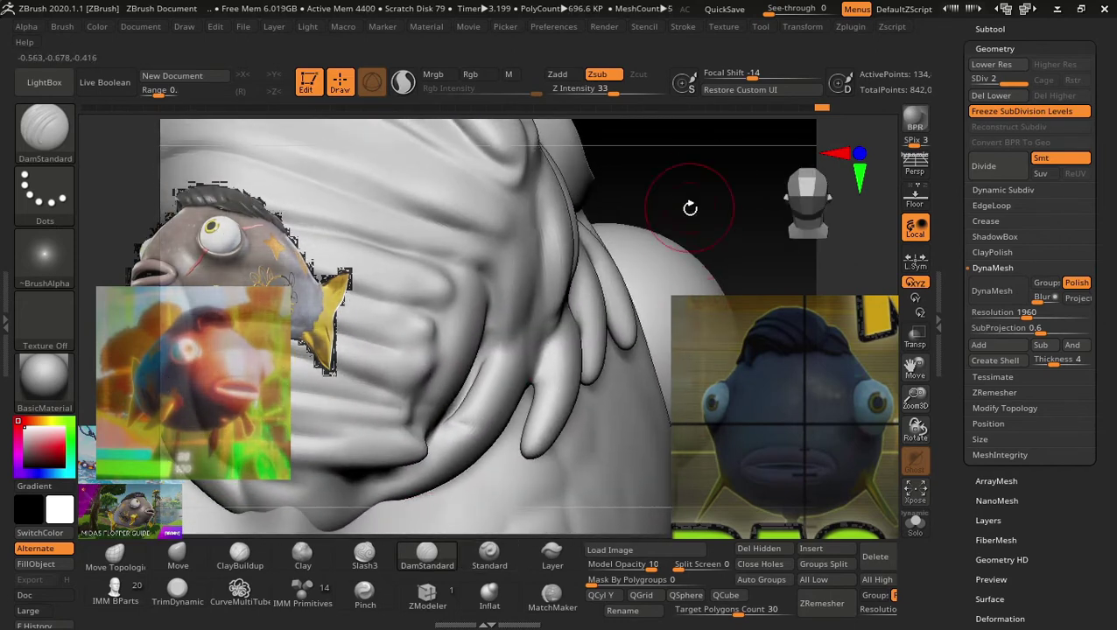
Delete the lower subdivision levels and DynaMesh the fish at resolution 1960, about 3.6 million polygons.
click(489, 596)
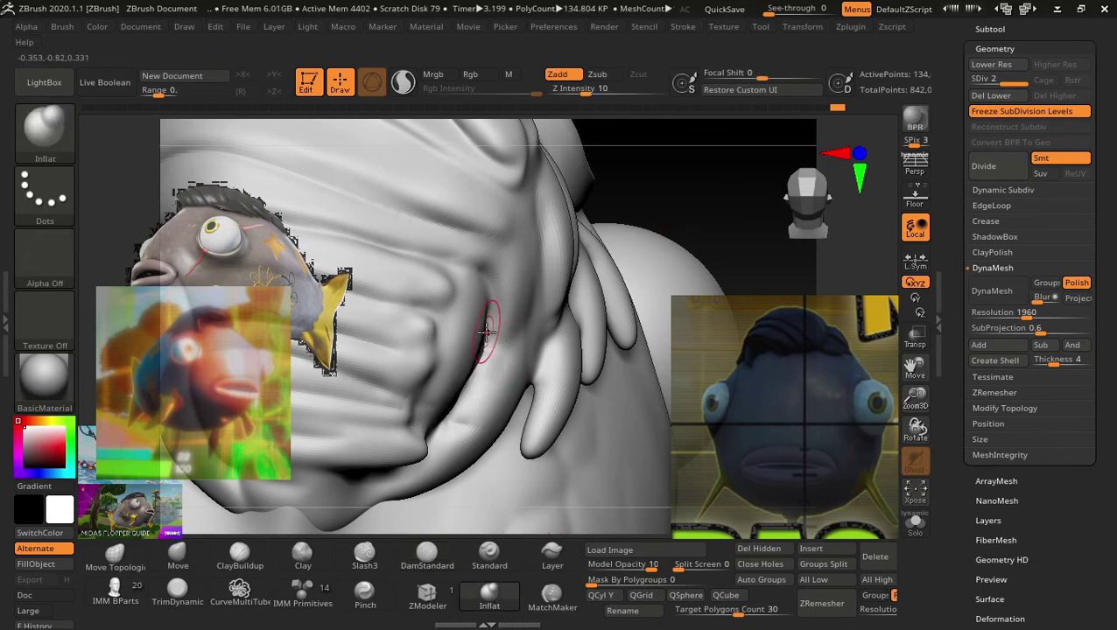
drag(669, 190, 643, 180)
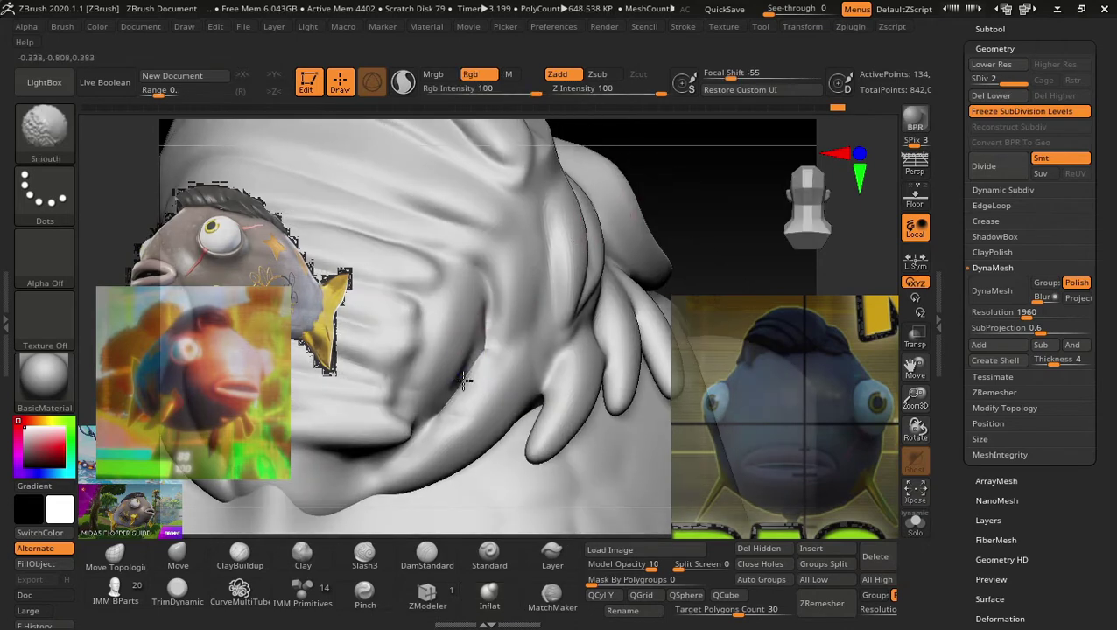
click(992, 291)
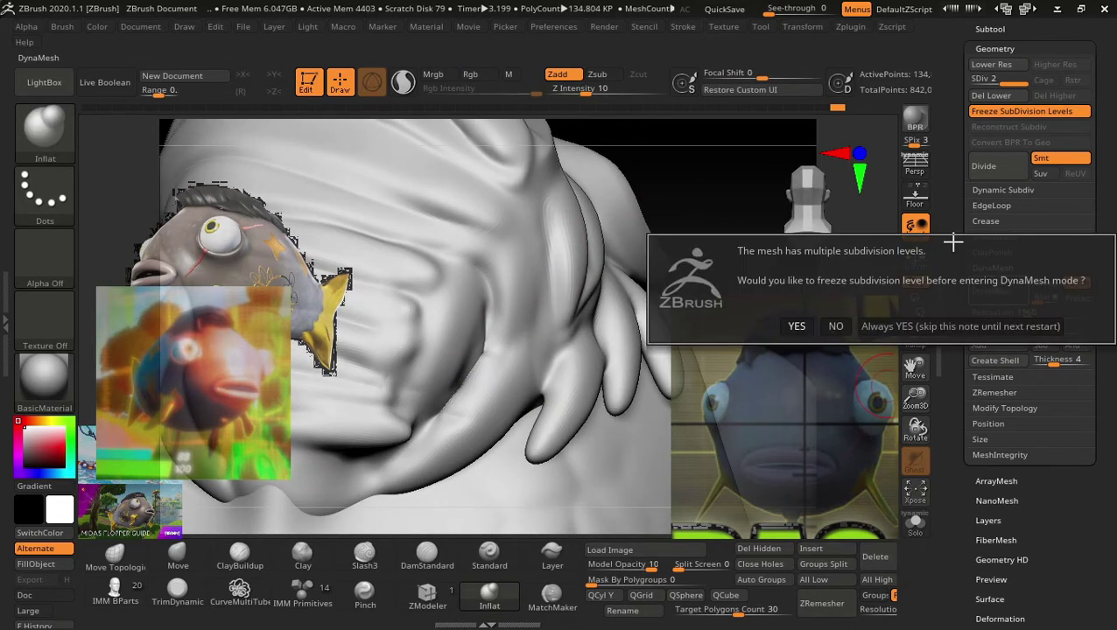
click(797, 326)
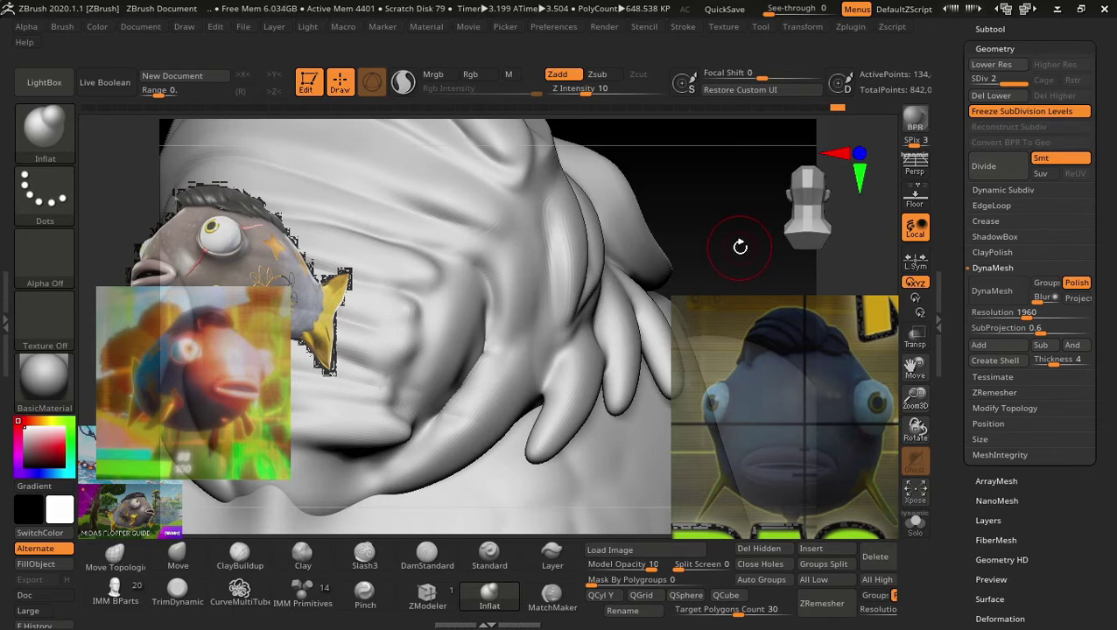
click(996, 292)
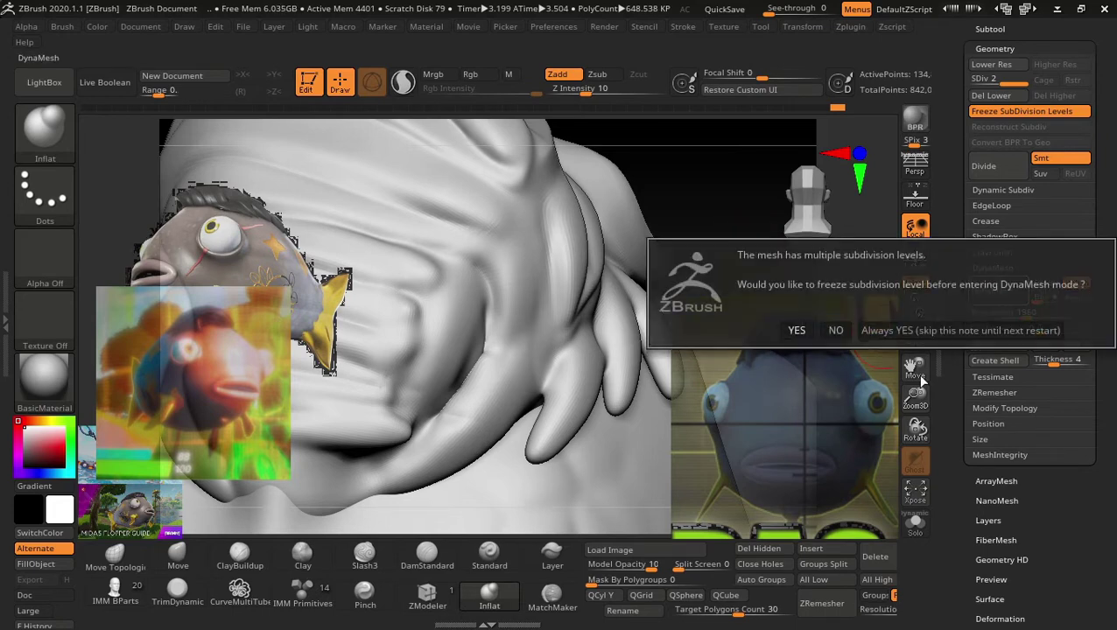
click(788, 329)
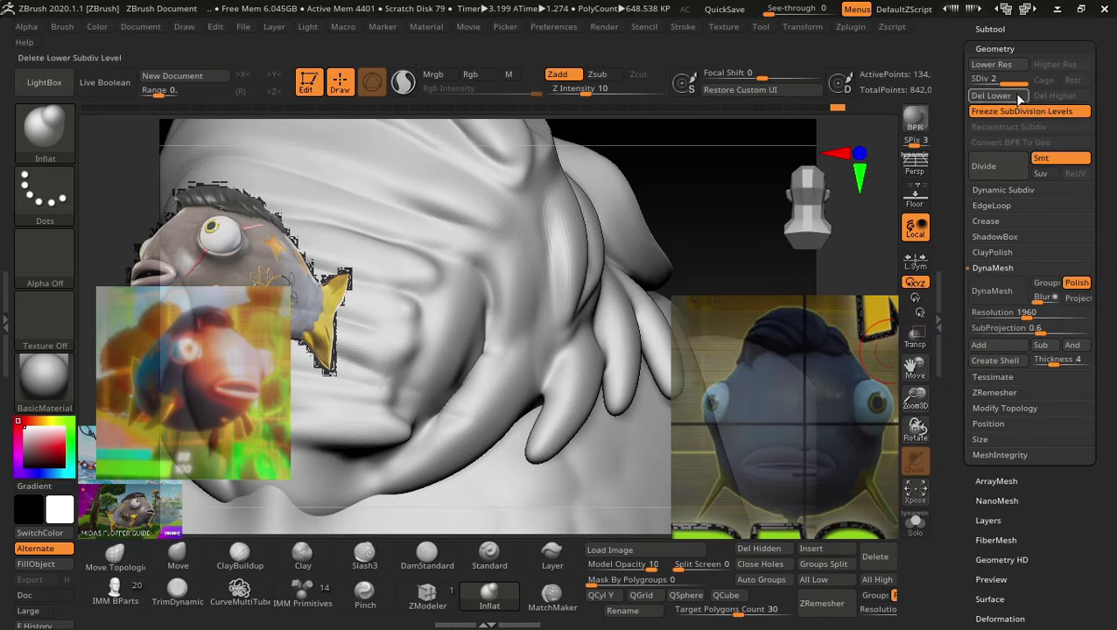
click(995, 268)
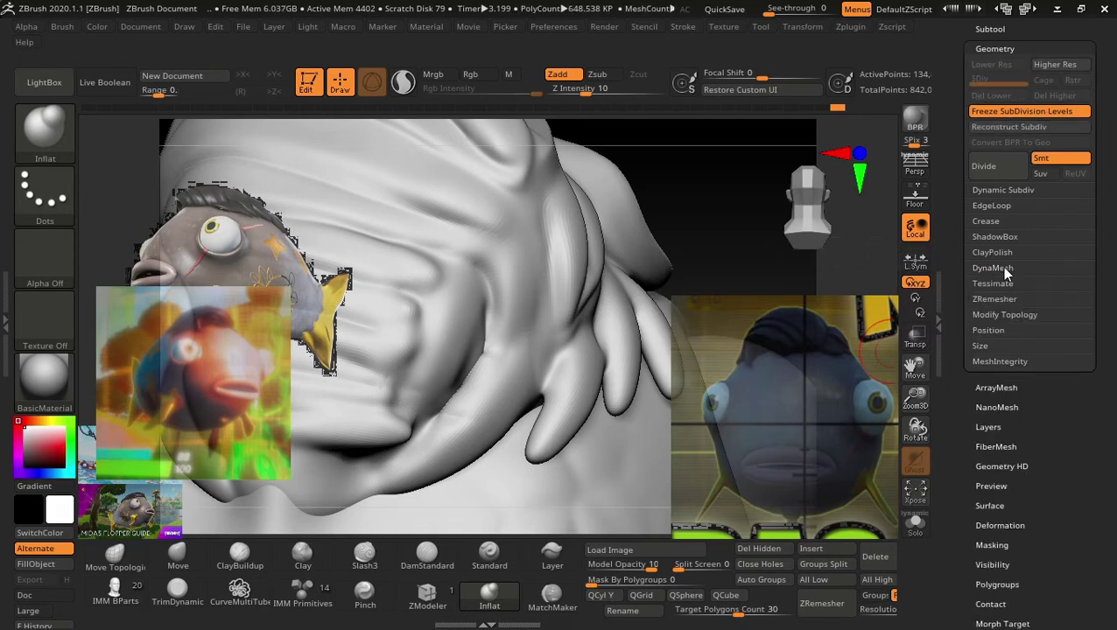
click(1000, 268)
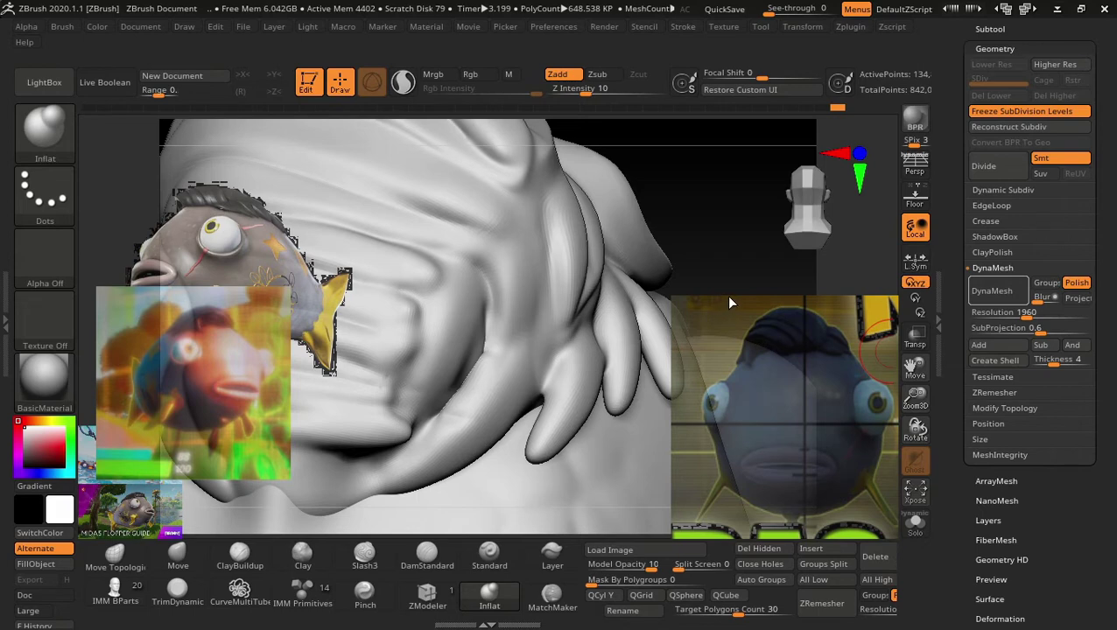
click(991, 293)
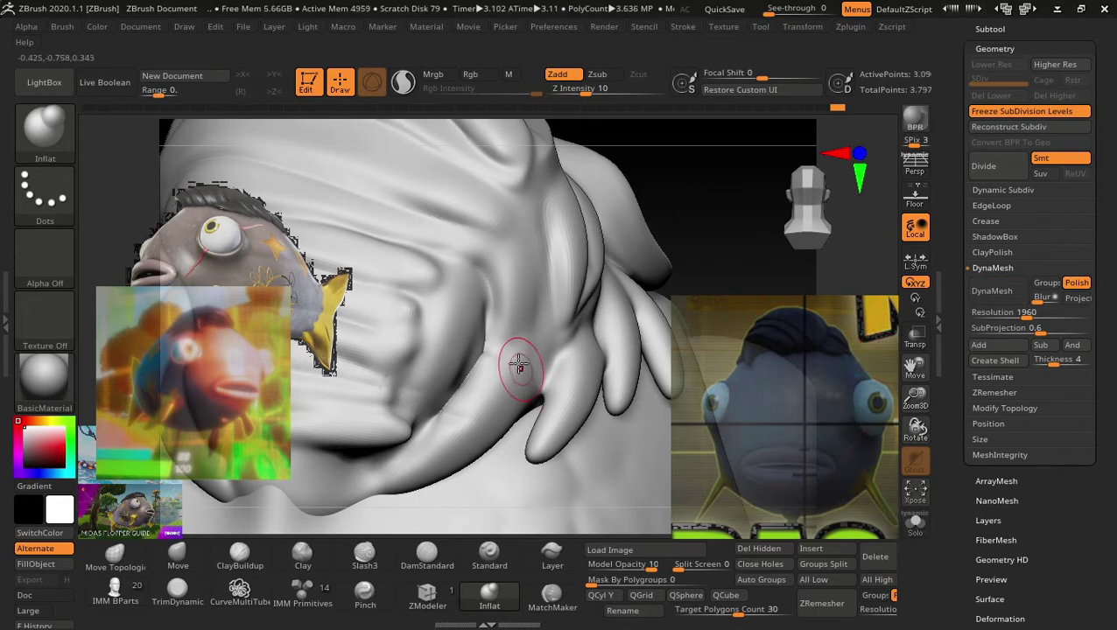
ZRemesh the fish with Target Polygons Count 30, cutting it to roughly 32,600 points.
key(shift)
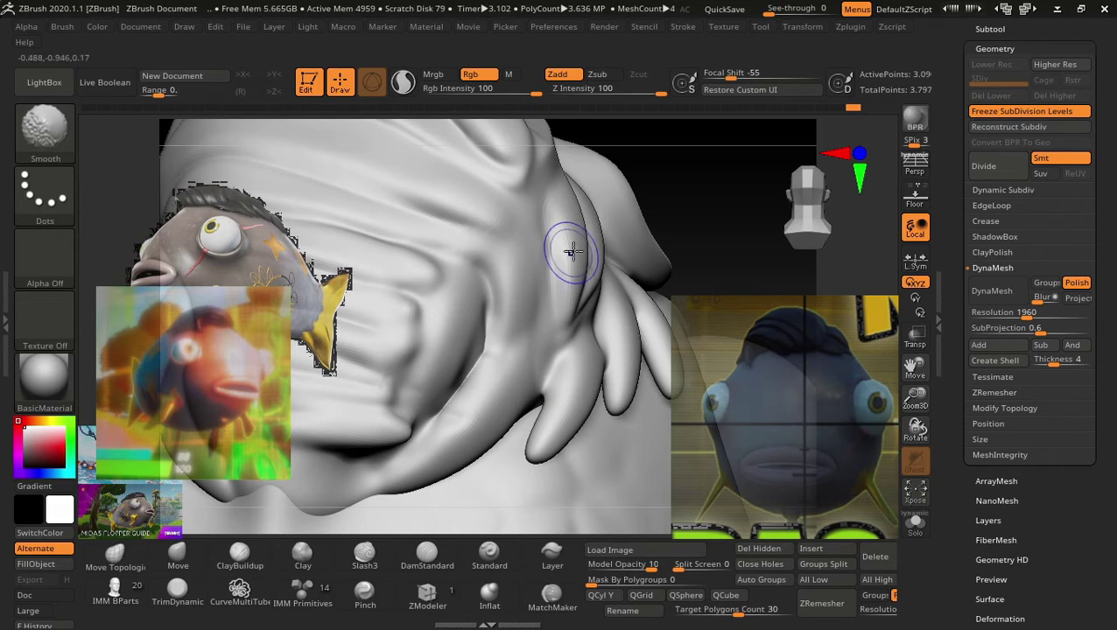
mouse_move(696, 203)
mouse_down()
mouse_move(726, 230)
mouse_move(300, 341)
mouse_up()
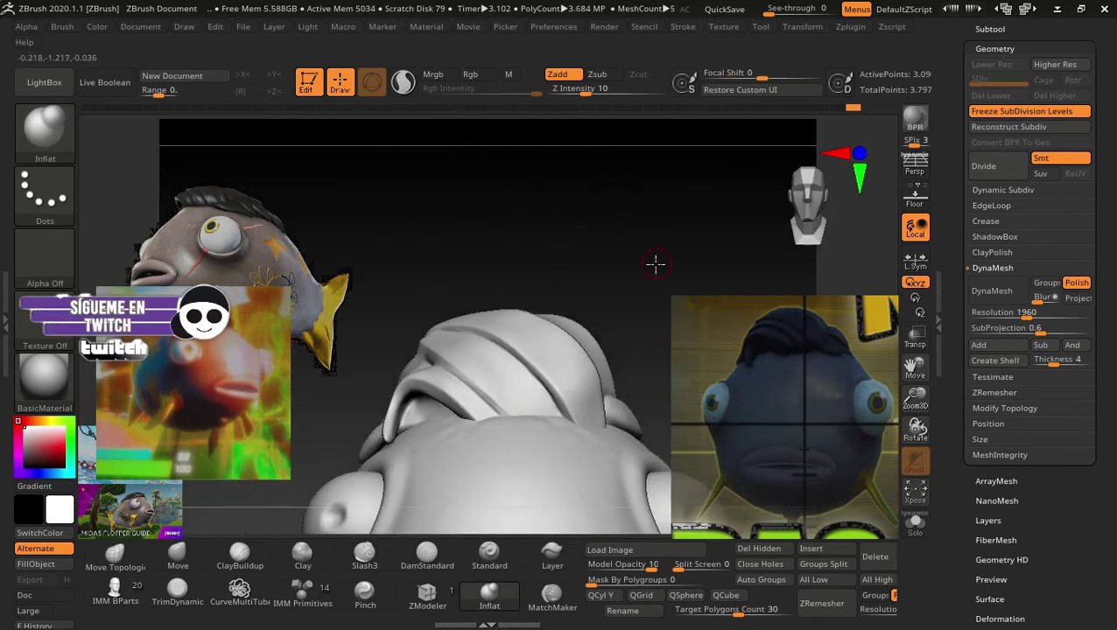
drag(656, 262, 665, 245)
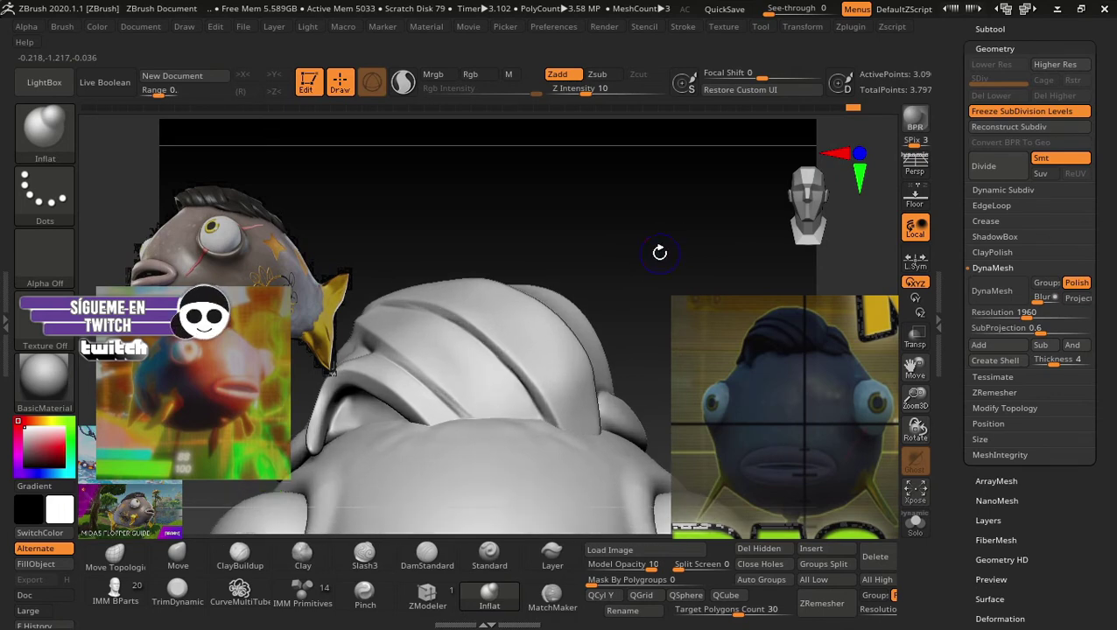
click(824, 609)
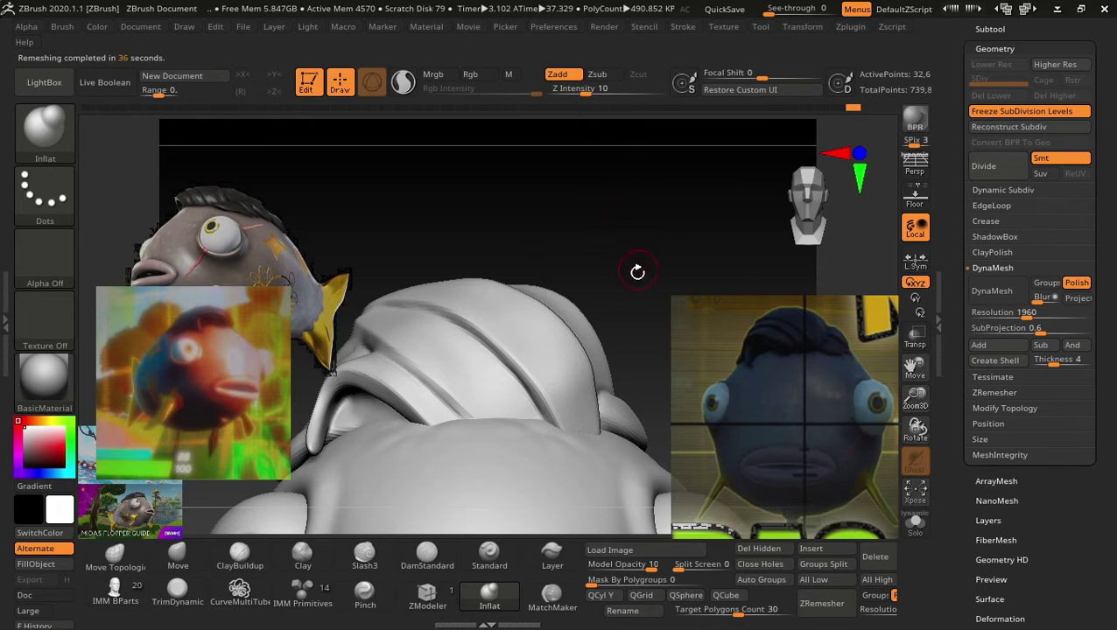
Subdivide the ZRemeshed fish to level 3 (about 521,000 points) and select DamStandard.
key(ctrl+d)
mouse_move(665, 256)
mouse_down()
mouse_move(591, 304)
mouse_move(698, 180)
mouse_move(630, 254)
mouse_move(606, 233)
mouse_move(614, 267)
mouse_move(630, 267)
mouse_move(620, 284)
mouse_move(617, 235)
mouse_move(578, 399)
mouse_up()
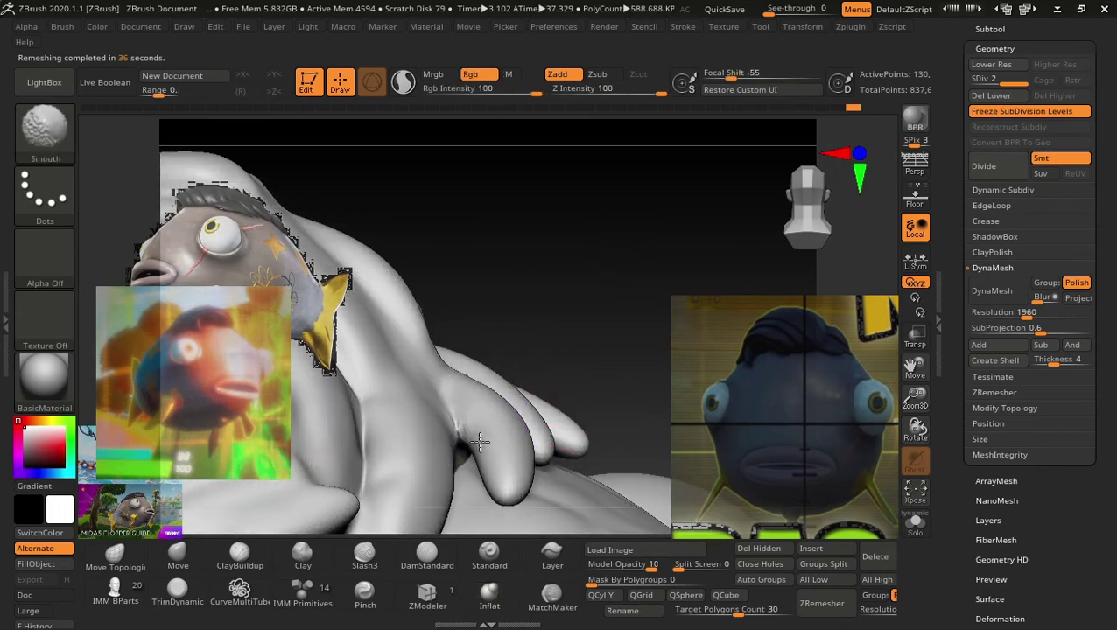
shift+drag(497, 474, 588, 334)
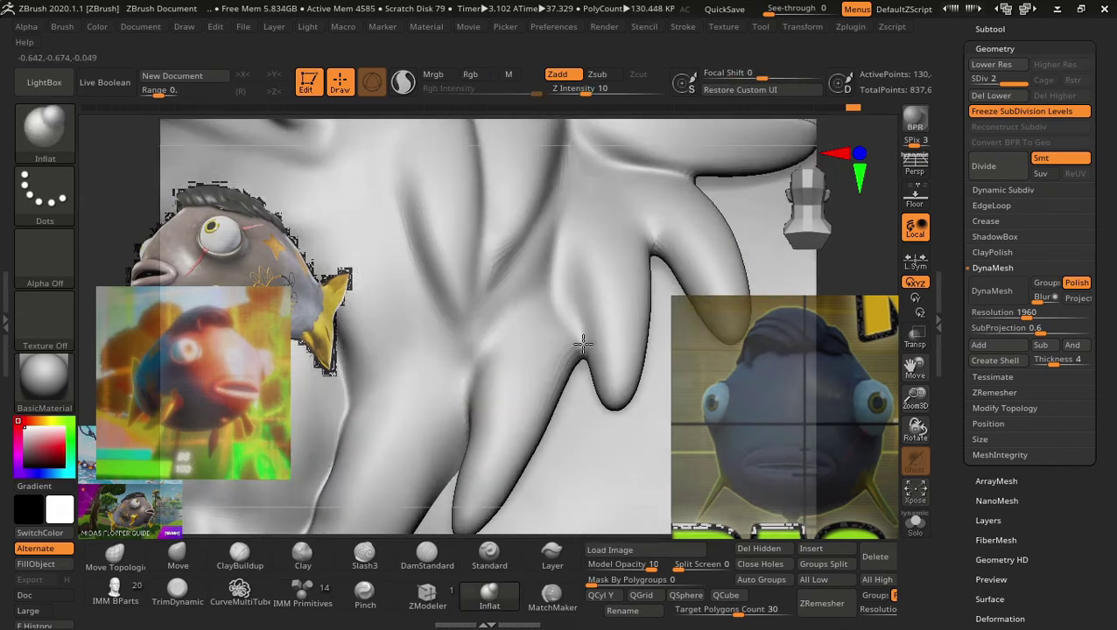
mouse_move(364, 164)
mouse_down()
mouse_move(386, 189)
mouse_move(442, 196)
mouse_move(372, 291)
mouse_up()
ctrl+click(412, 291)
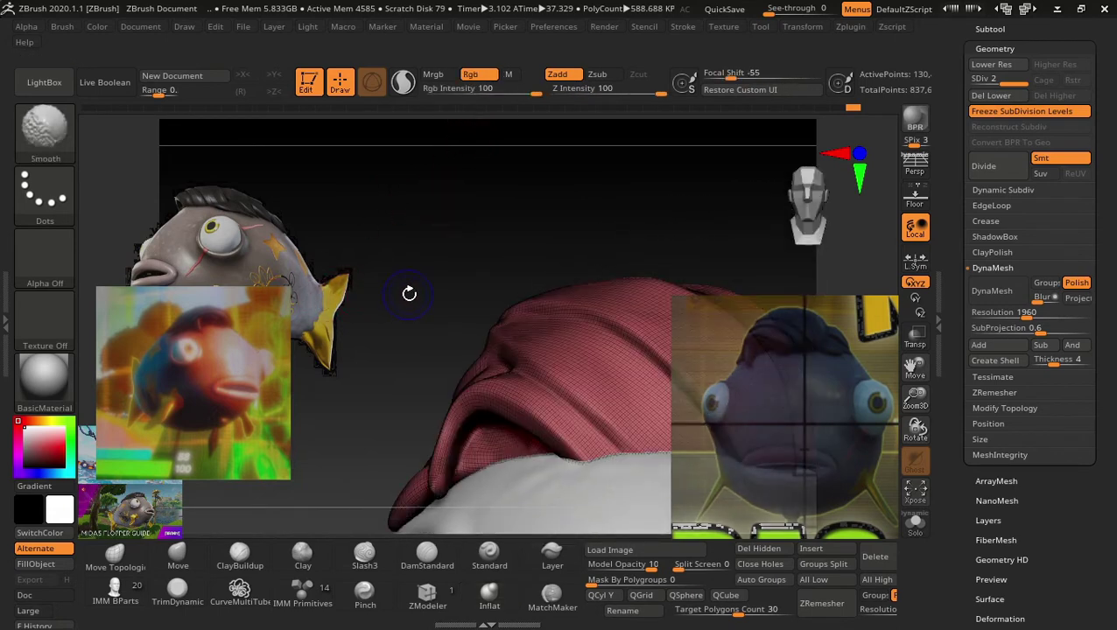
ctrl+click(417, 302)
mouse_move(444, 266)
mouse_down()
mouse_move(414, 219)
mouse_move(436, 269)
mouse_up()
click(442, 565)
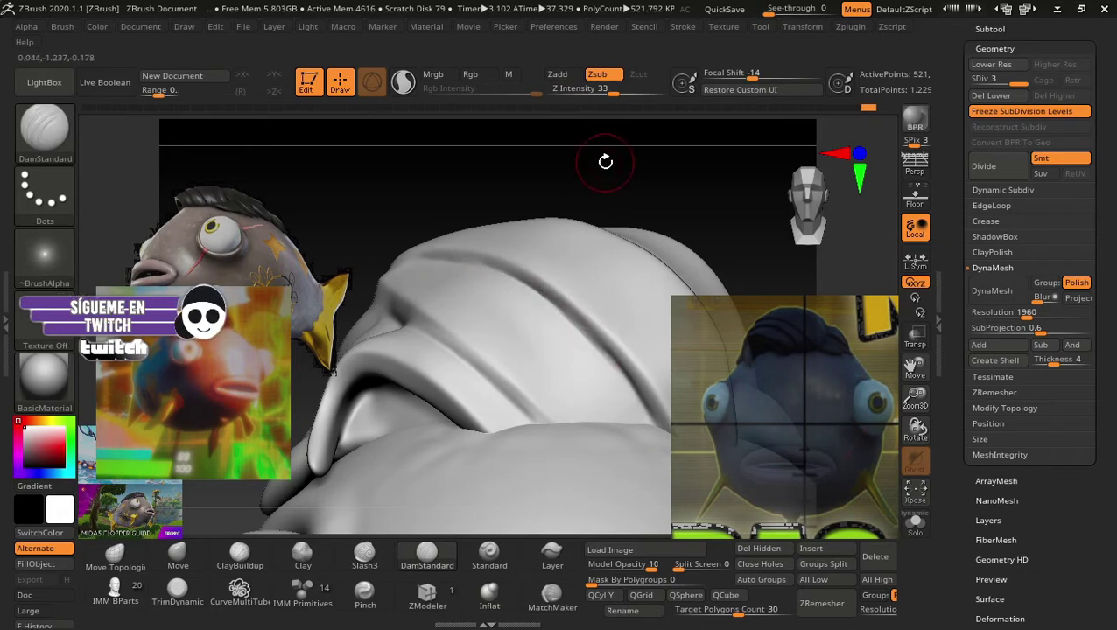
drag(606, 162, 464, 315)
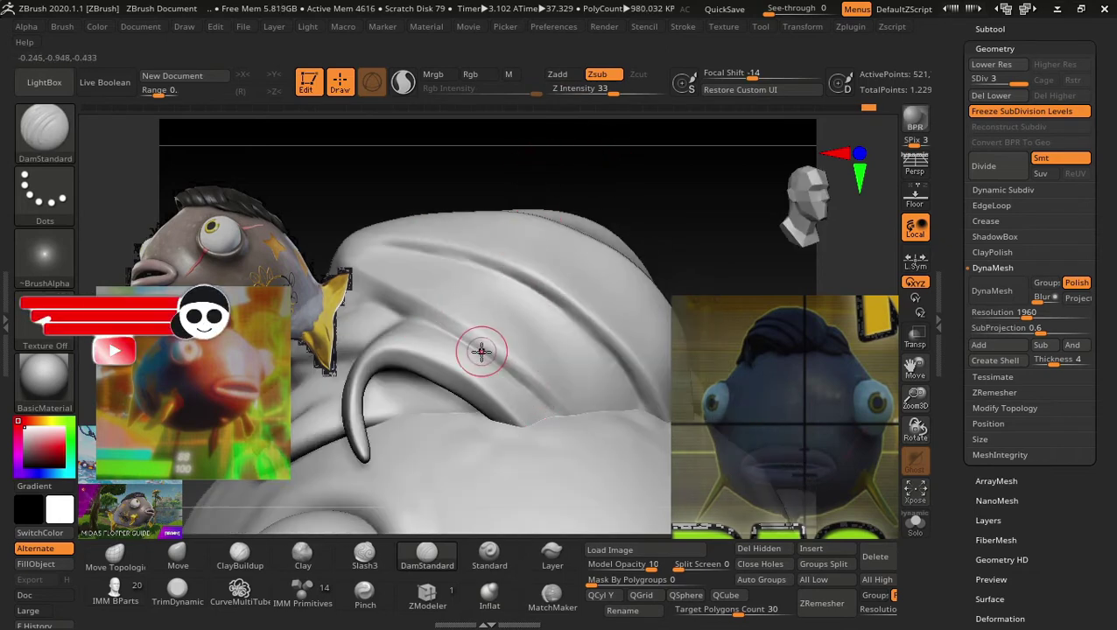
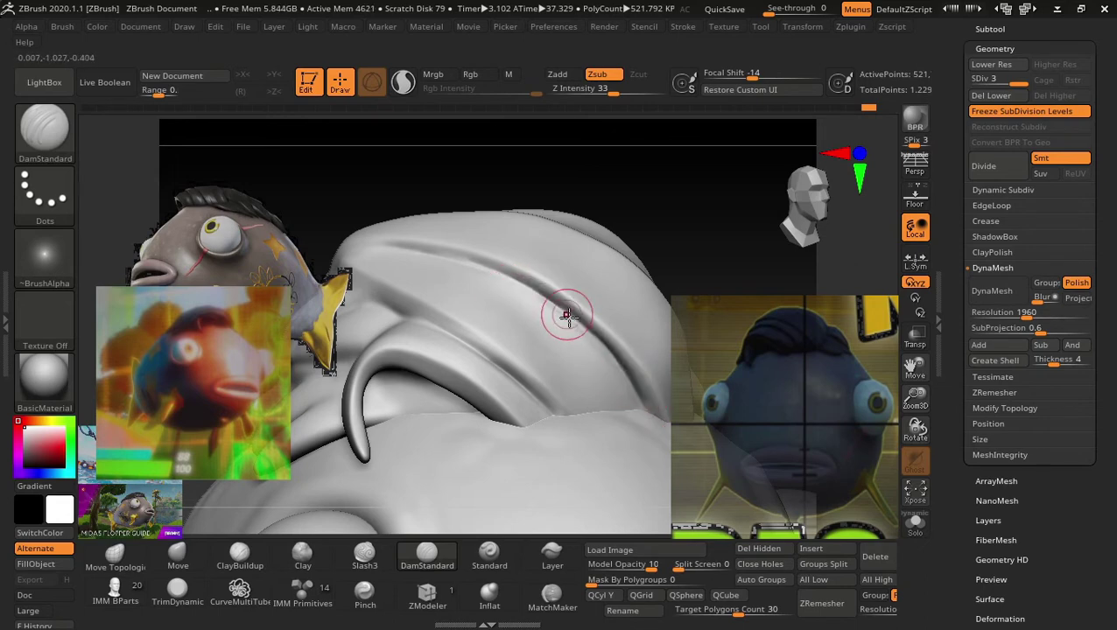
Carve a DamStandard groove down the side of the body.
key(shift)
mouse_move(635, 230)
mouse_down()
mouse_move(646, 192)
mouse_move(628, 182)
mouse_move(581, 195)
mouse_move(690, 191)
mouse_move(439, 307)
mouse_up()
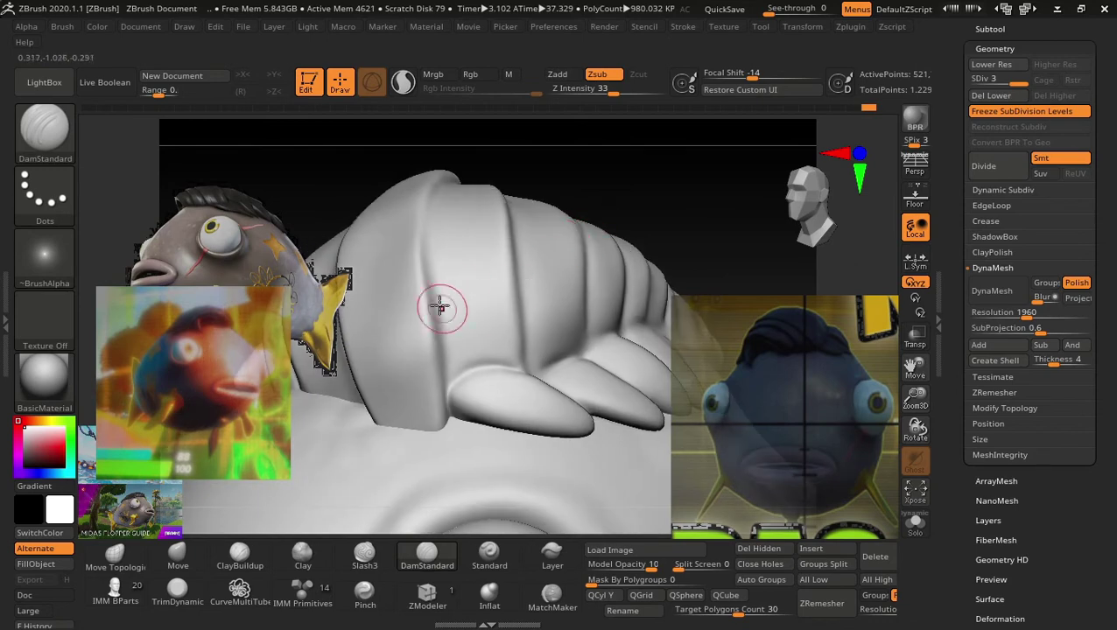
mouse_move(615, 161)
mouse_down()
mouse_move(618, 184)
mouse_move(450, 232)
mouse_up()
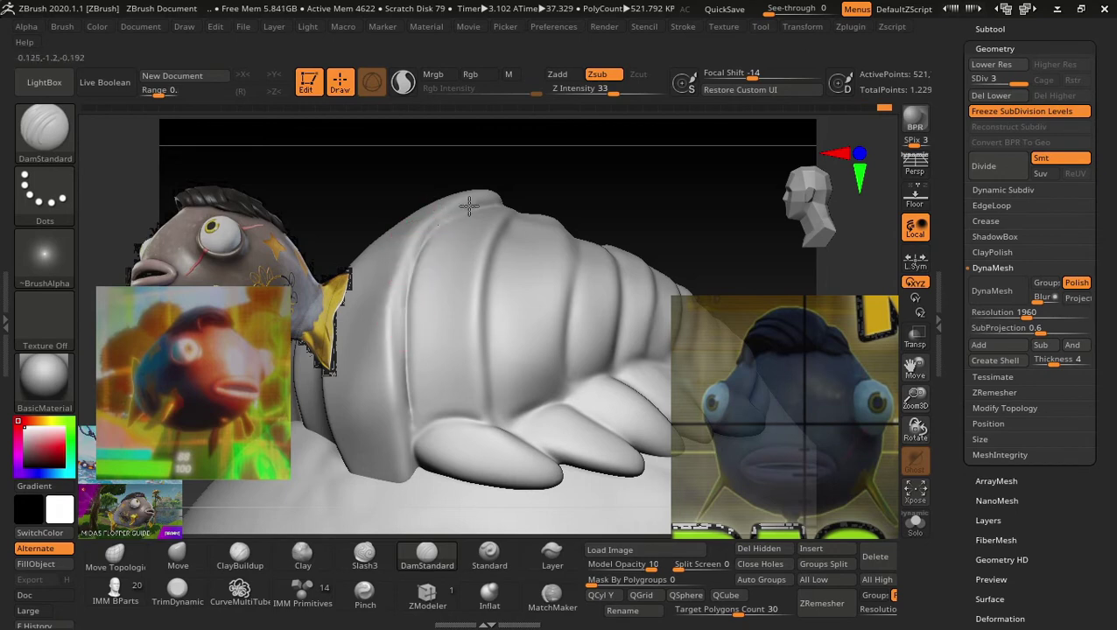
key(shift)
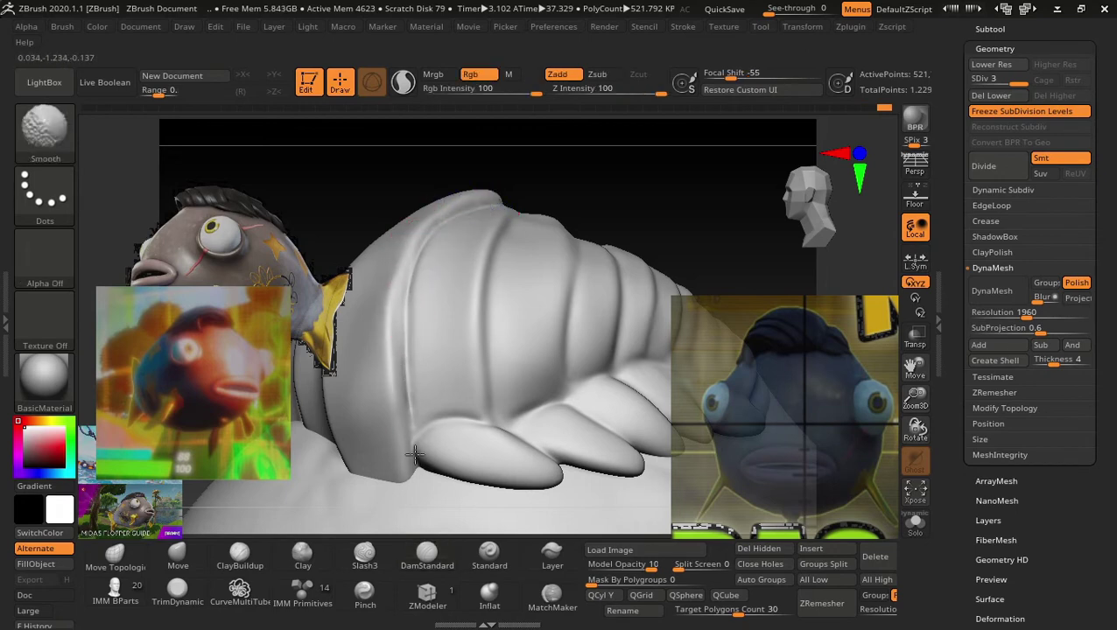
drag(639, 219, 548, 242)
key(alt)
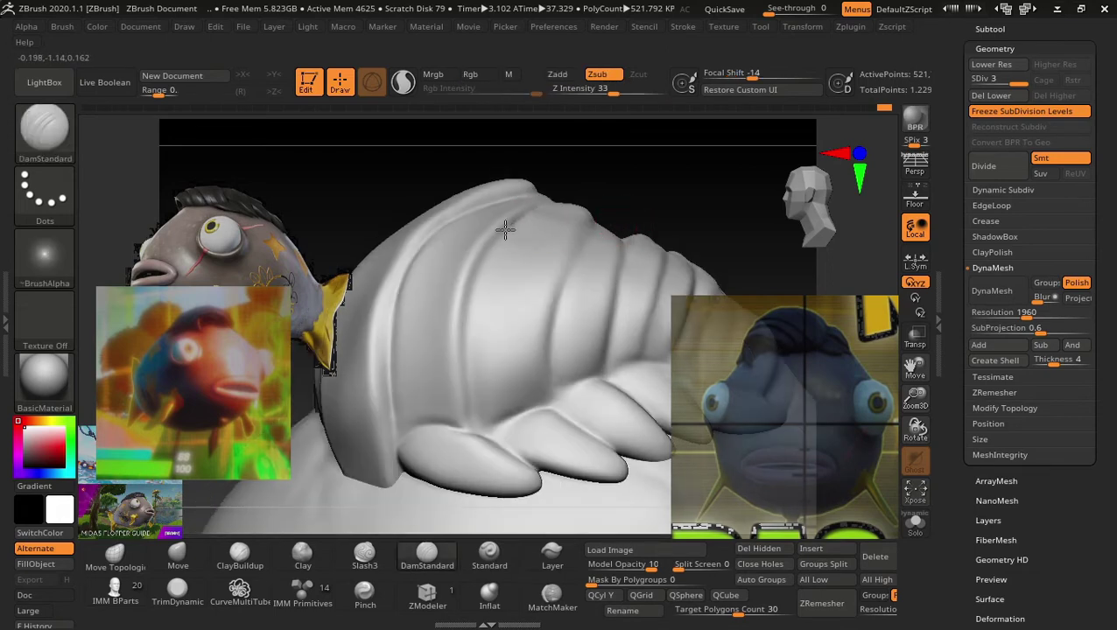
drag(473, 280, 473, 398)
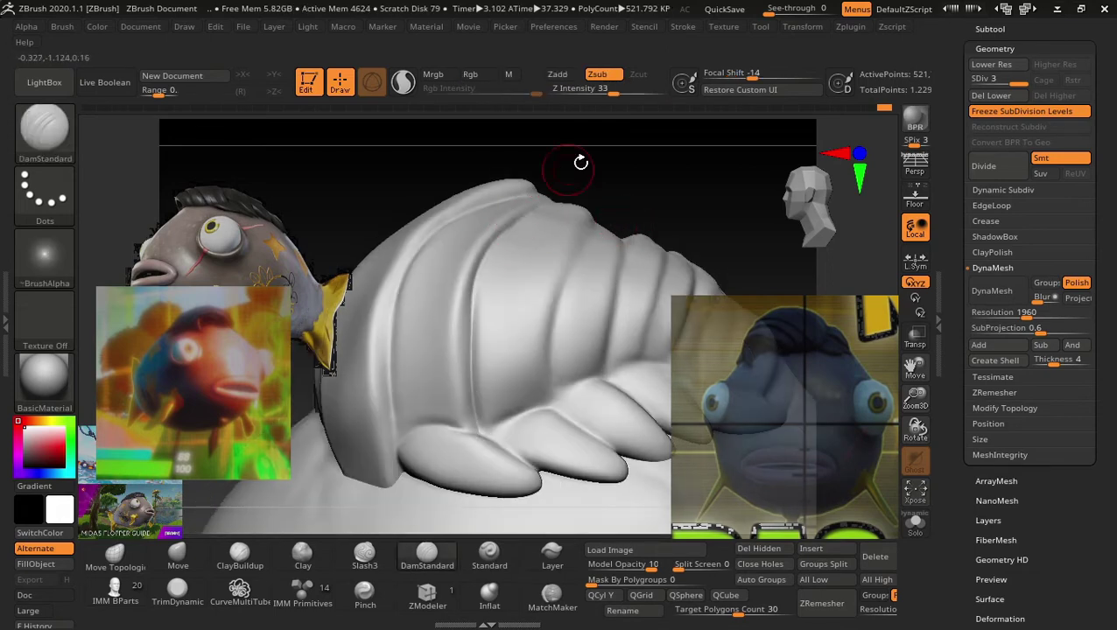
Smooth the carved grooves across the upper and lower body into soft creases.
drag(579, 167, 474, 323)
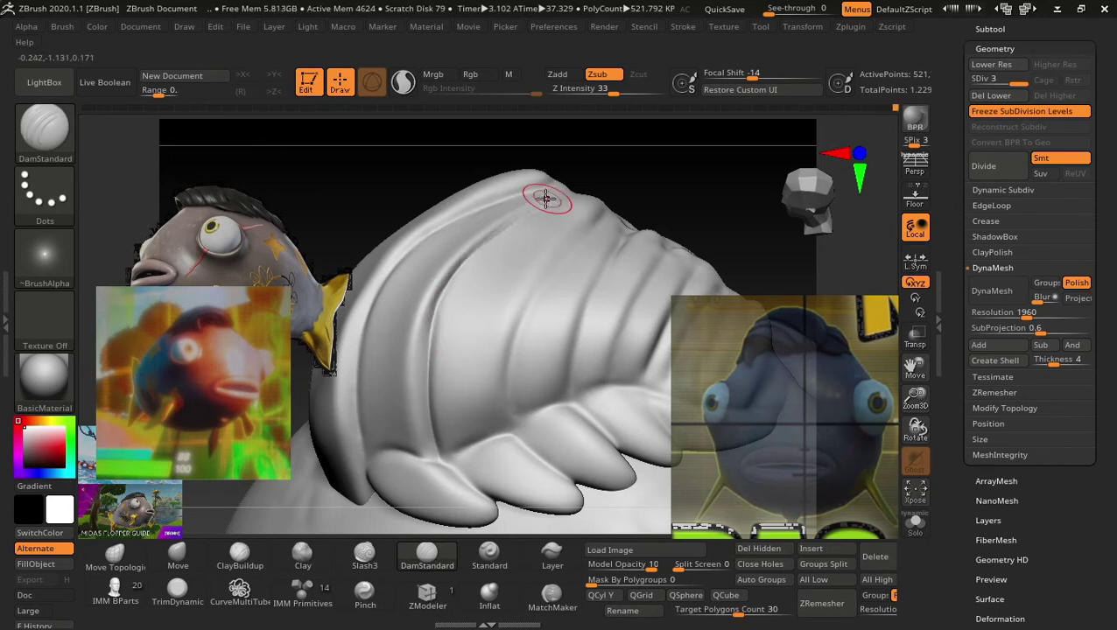
key(shift)
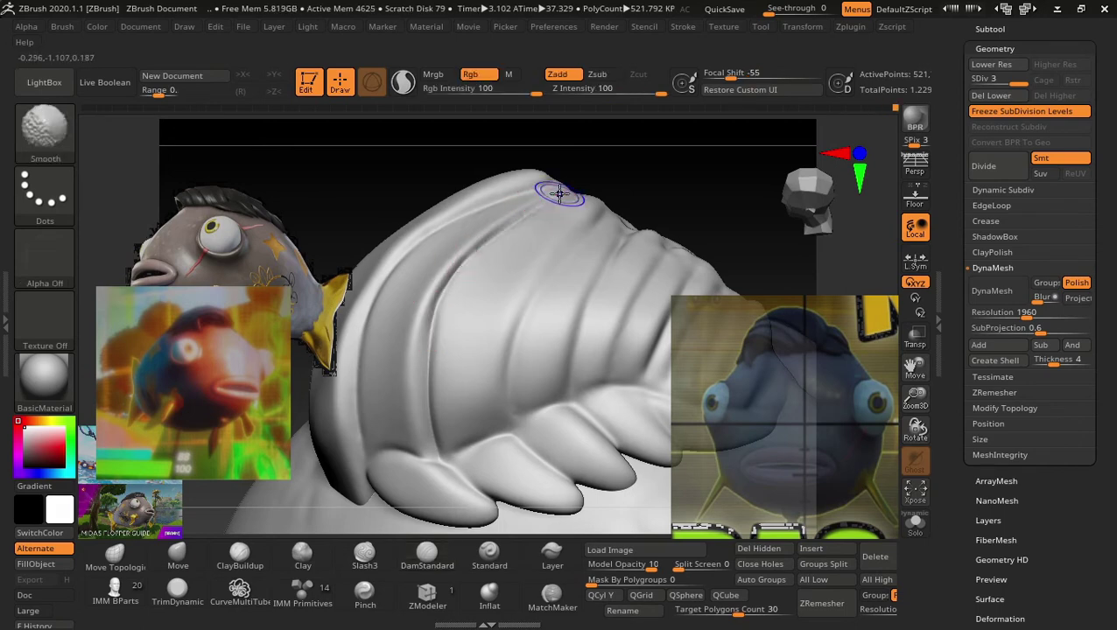
shift+drag(456, 276, 500, 234)
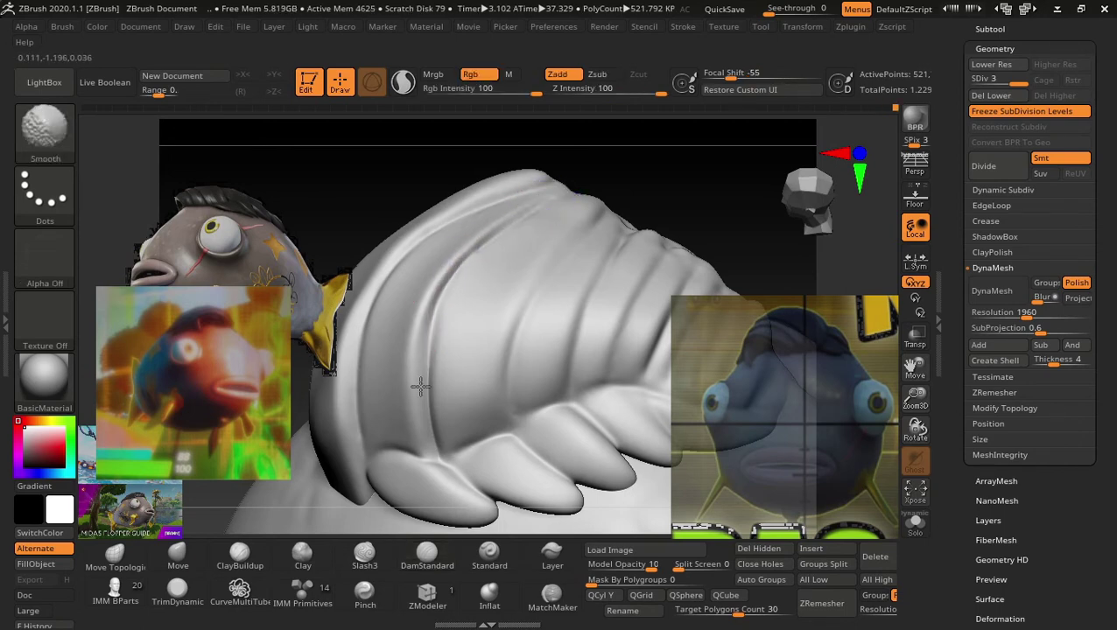
drag(468, 368, 538, 294)
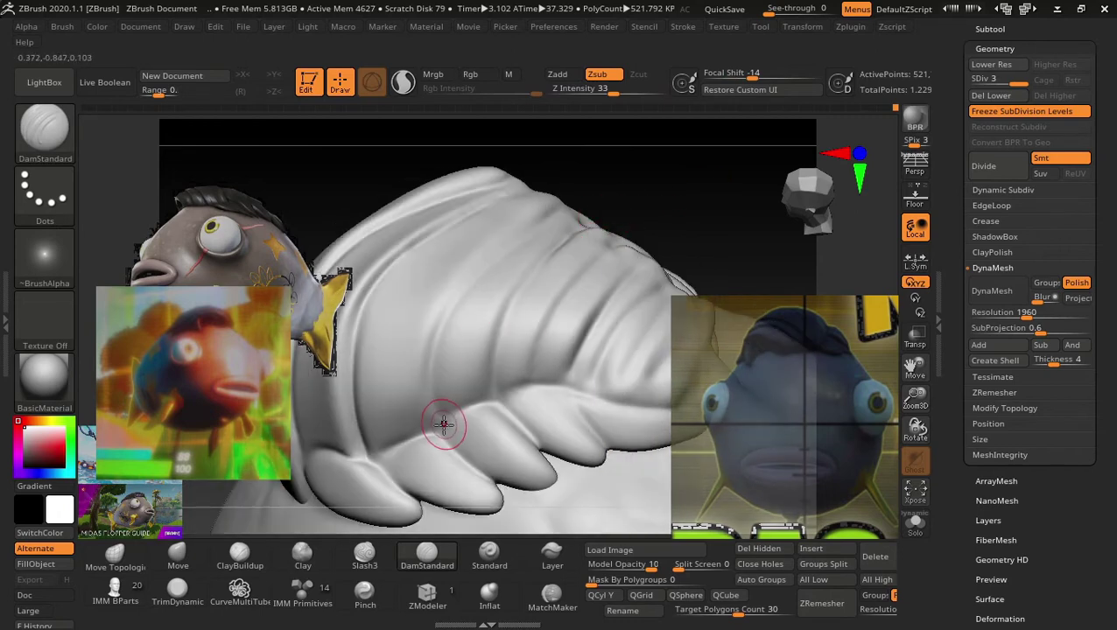
shift+drag(531, 222, 444, 386)
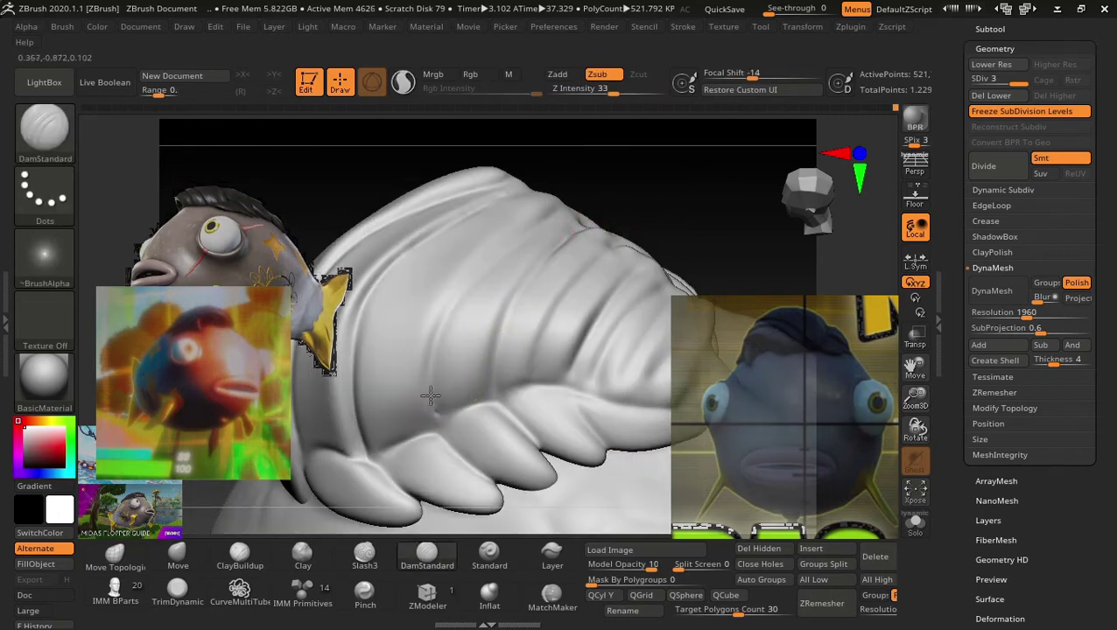
mouse_move(536, 242)
shift+mouse_down()
mouse_move(443, 418)
mouse_move(444, 312)
shift+mouse_up()
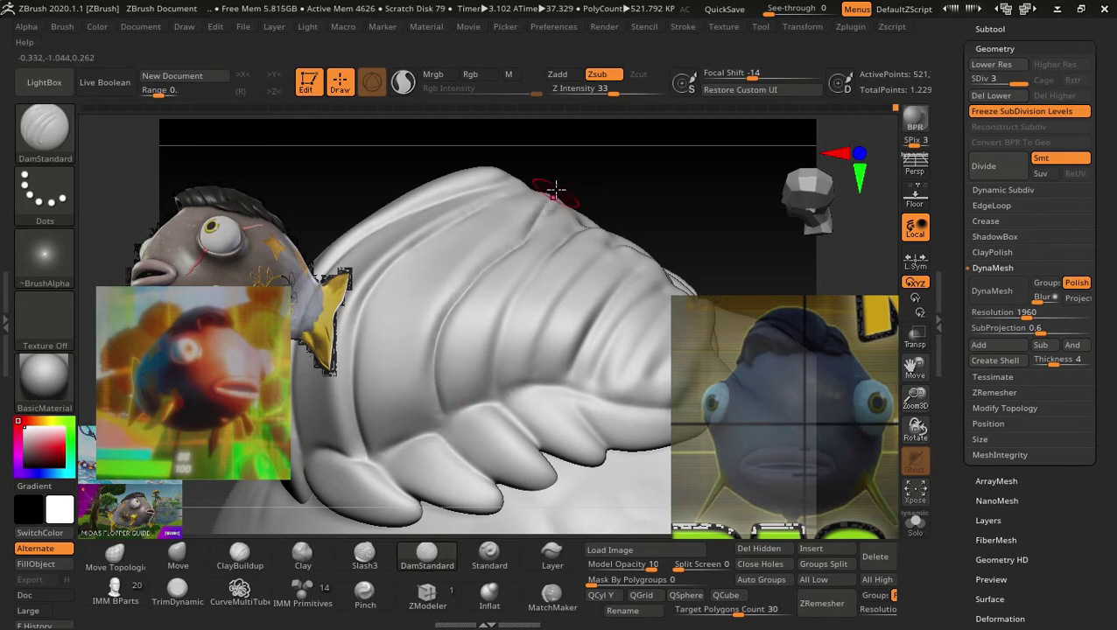
shift+drag(534, 205, 431, 402)
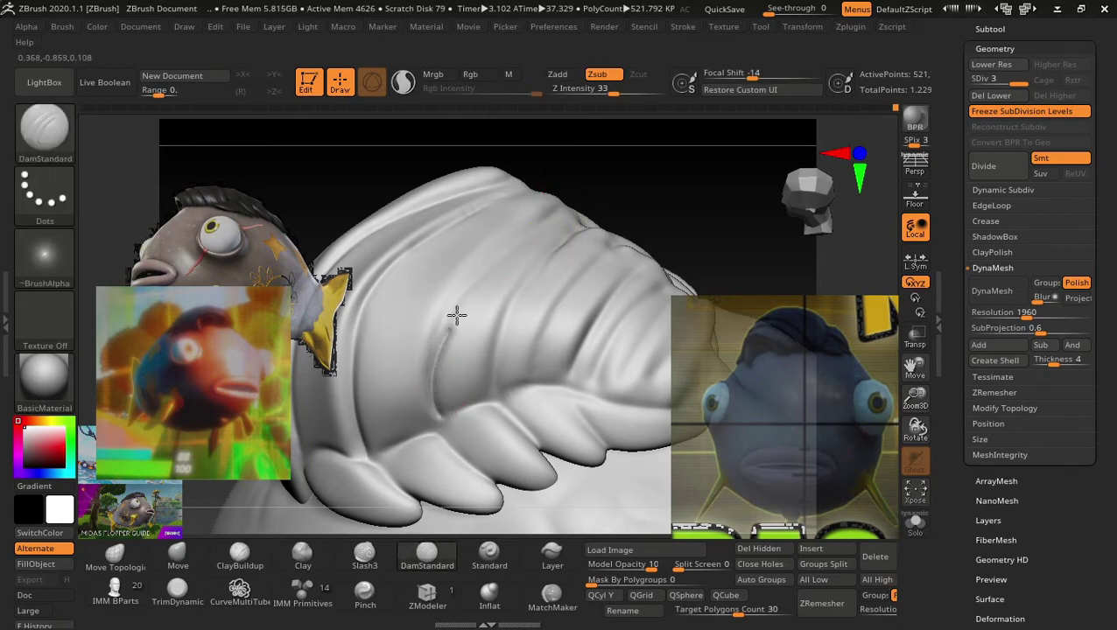
shift+drag(498, 262, 436, 426)
Carve a new groove up across the body and smooth the upper and right-side surface.
drag(428, 367, 463, 292)
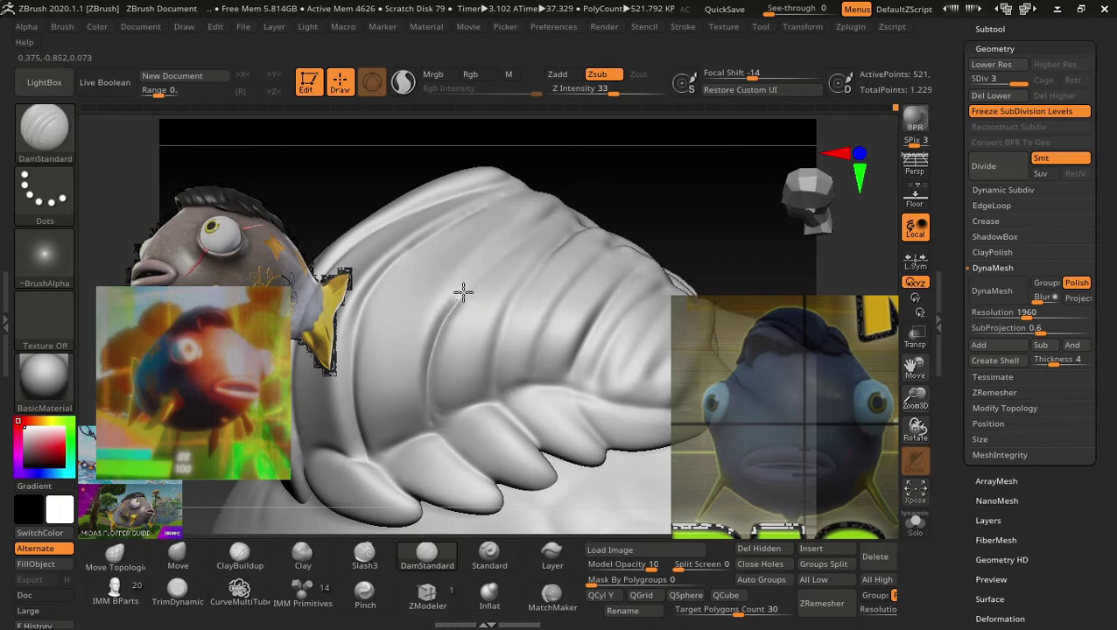
shift+drag(550, 199, 433, 400)
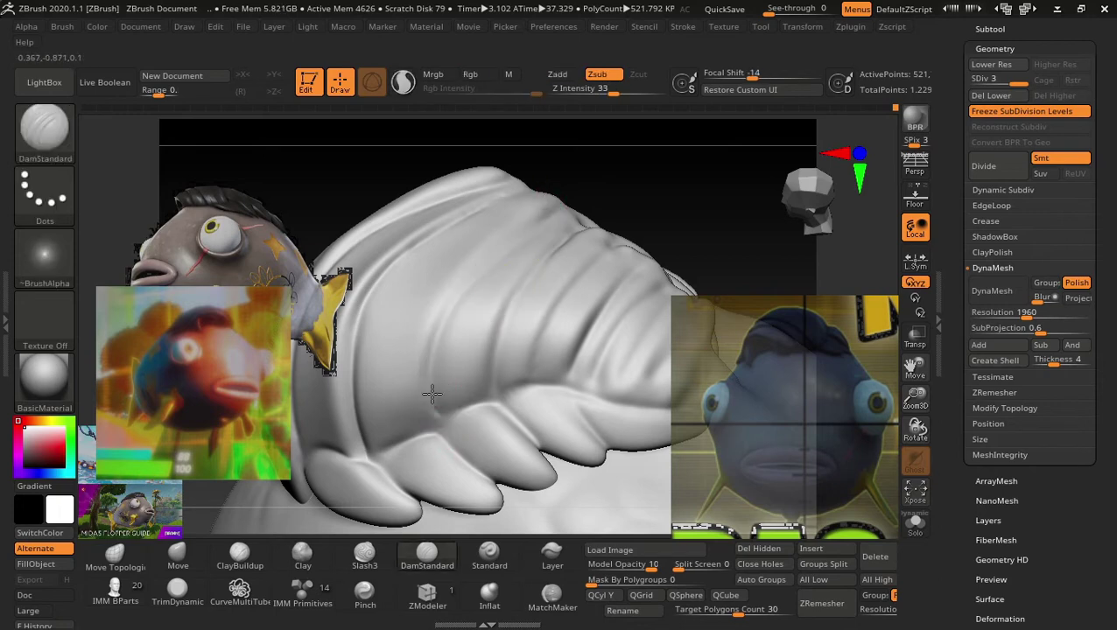
key(shift)
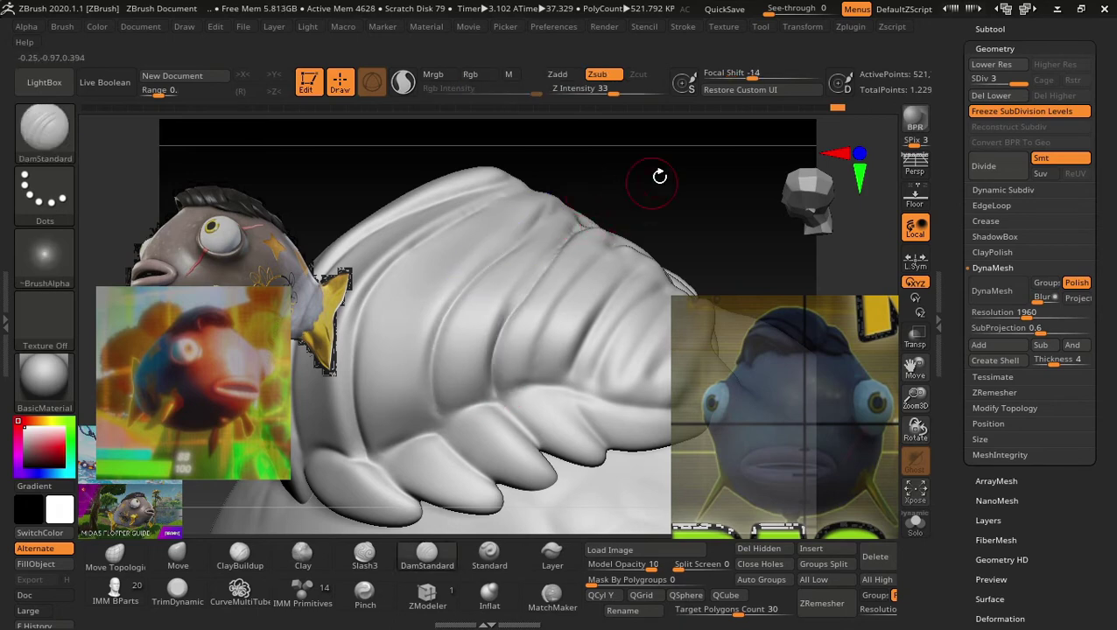
drag(650, 217, 499, 354)
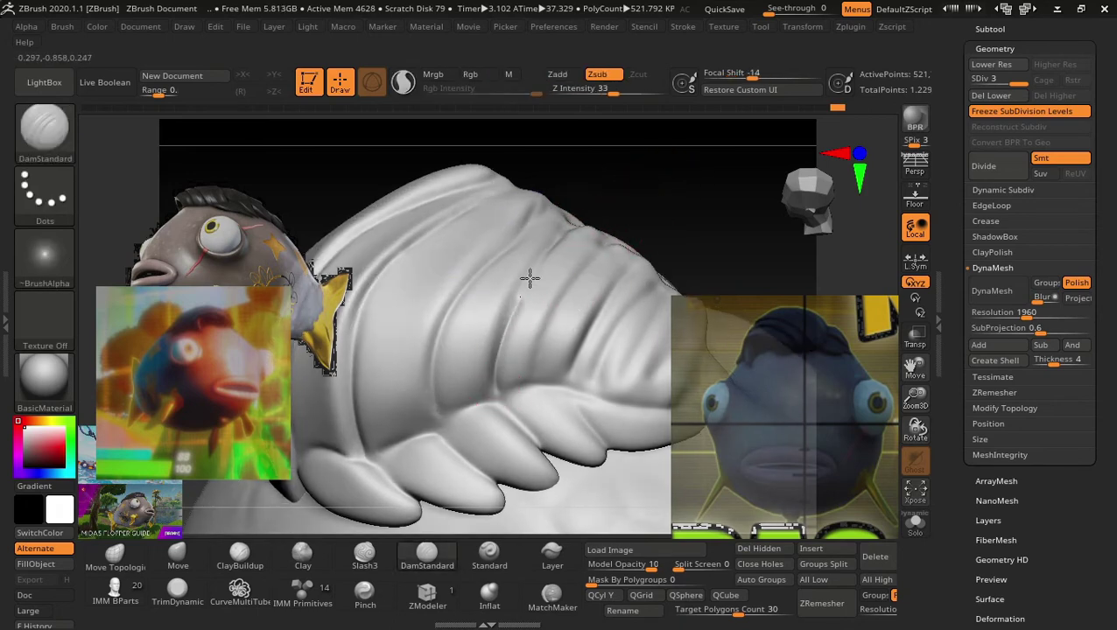
shift+drag(560, 223, 506, 254)
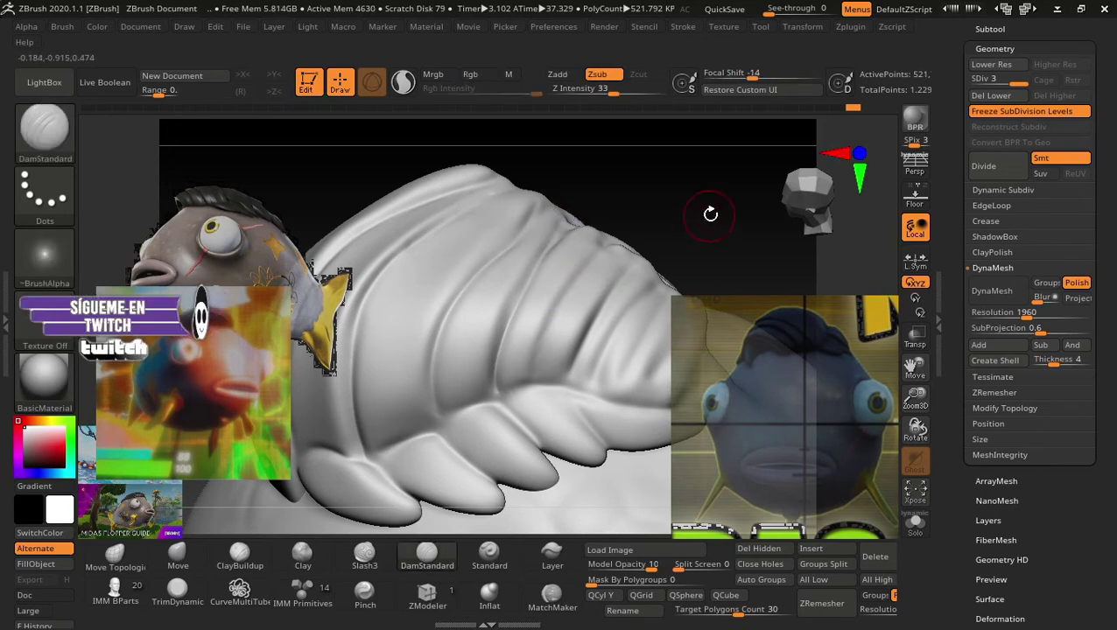
drag(709, 212, 633, 234)
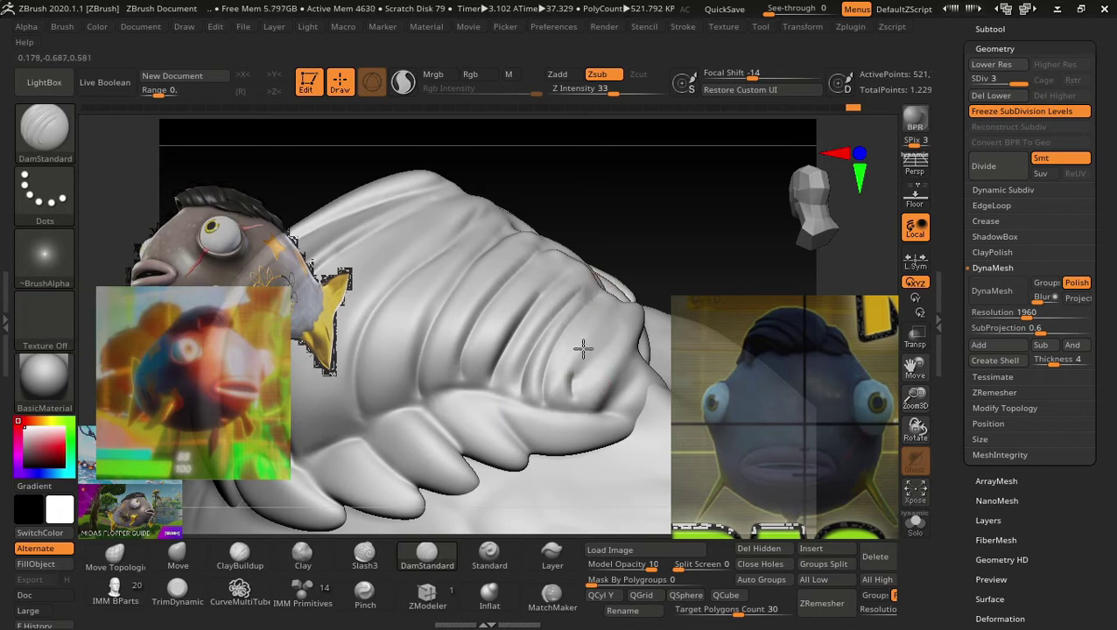
shift+drag(611, 316, 587, 344)
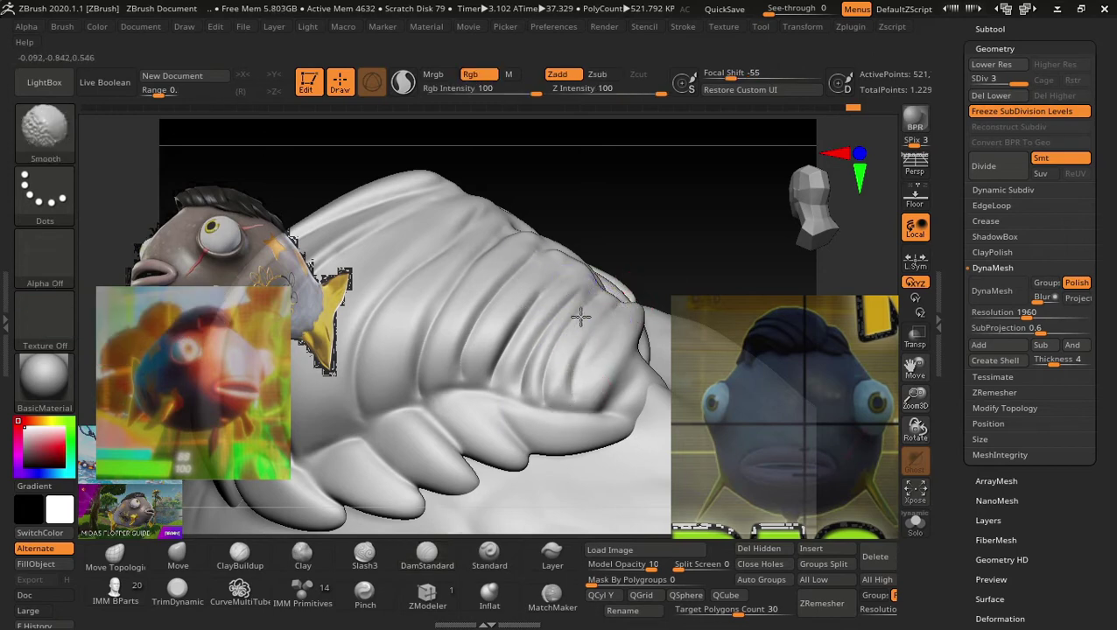
mouse_move(628, 249)
mouse_down()
mouse_move(603, 204)
mouse_move(658, 218)
mouse_move(621, 233)
mouse_move(708, 189)
mouse_move(698, 207)
mouse_move(528, 258)
mouse_up()
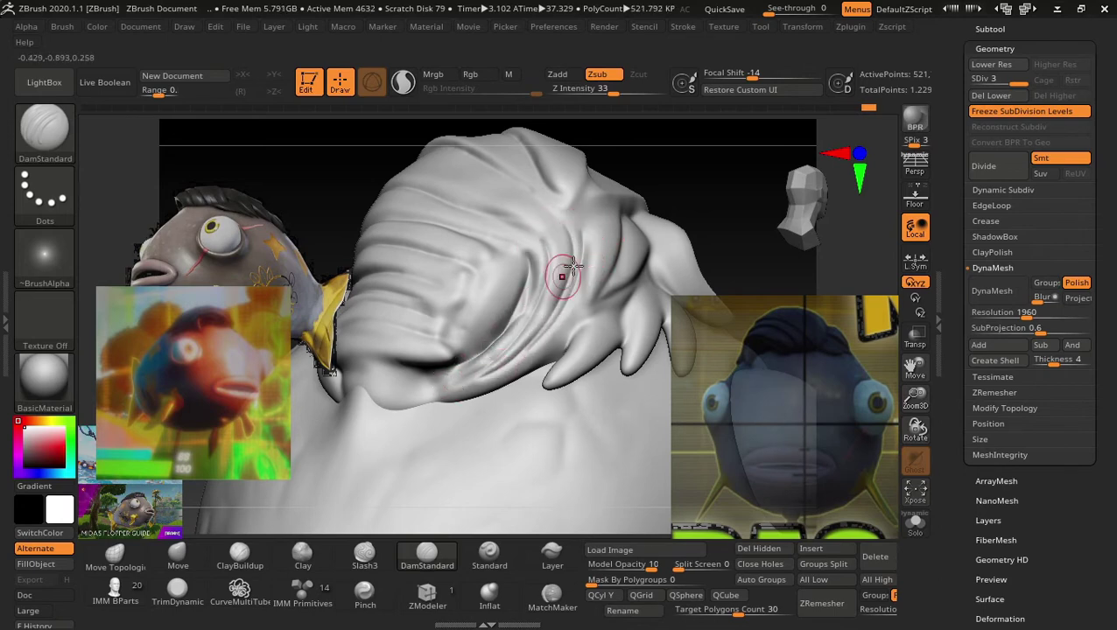
Build up the upper-body fold with two ClayBuildup strokes.
key(shift)
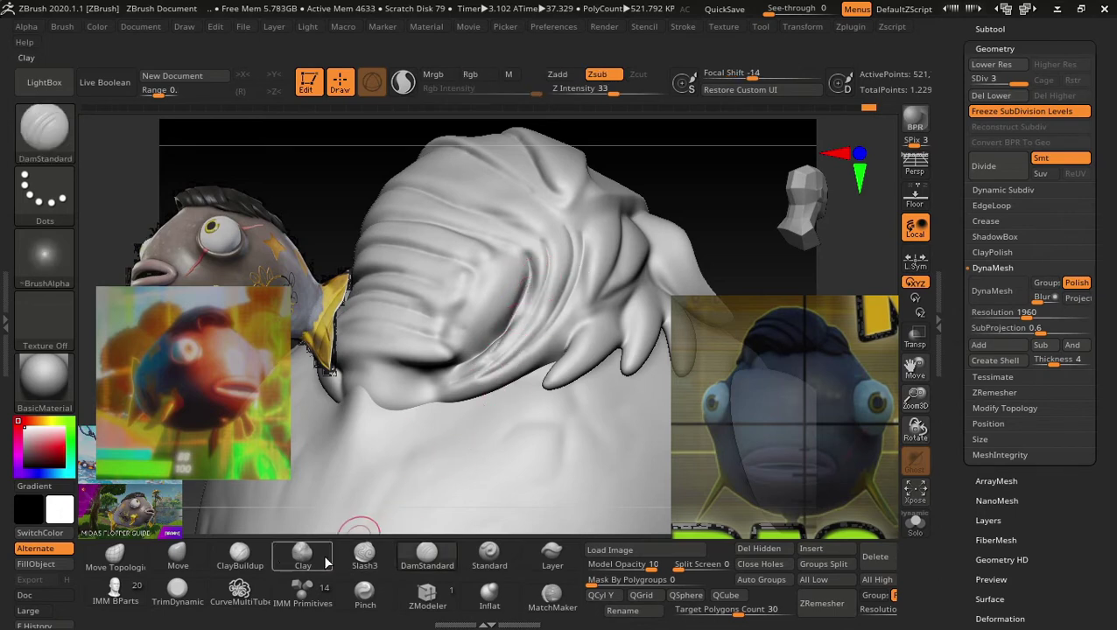
click(250, 558)
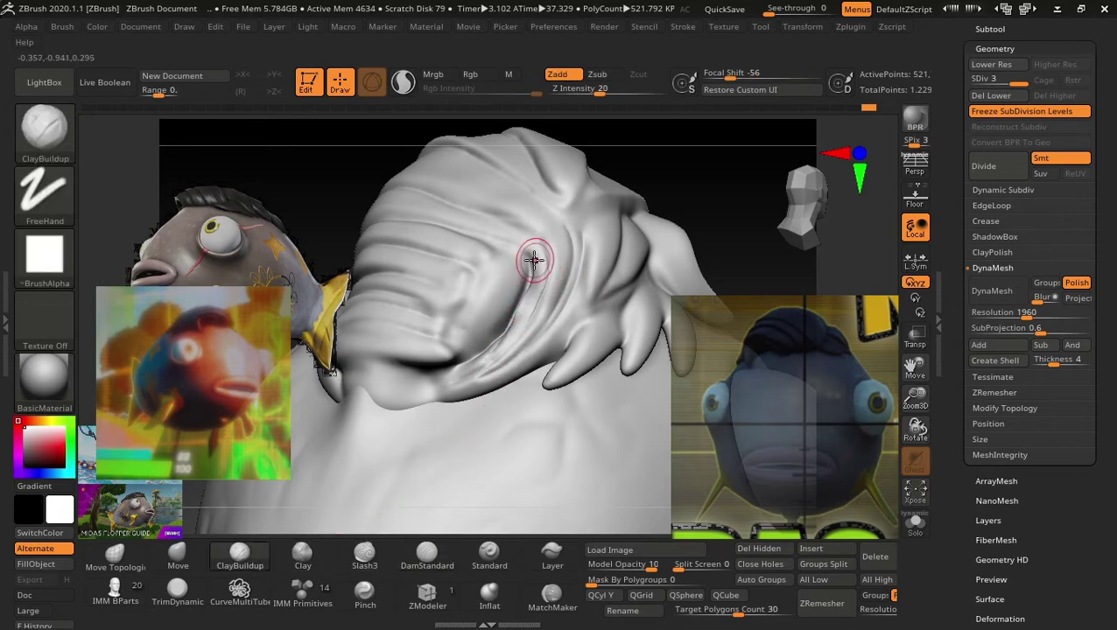
drag(534, 259, 466, 361)
mouse_move(531, 256)
mouse_down()
mouse_move(473, 361)
mouse_move(524, 250)
mouse_move(489, 324)
mouse_move(526, 302)
mouse_move(546, 259)
mouse_move(473, 351)
mouse_up()
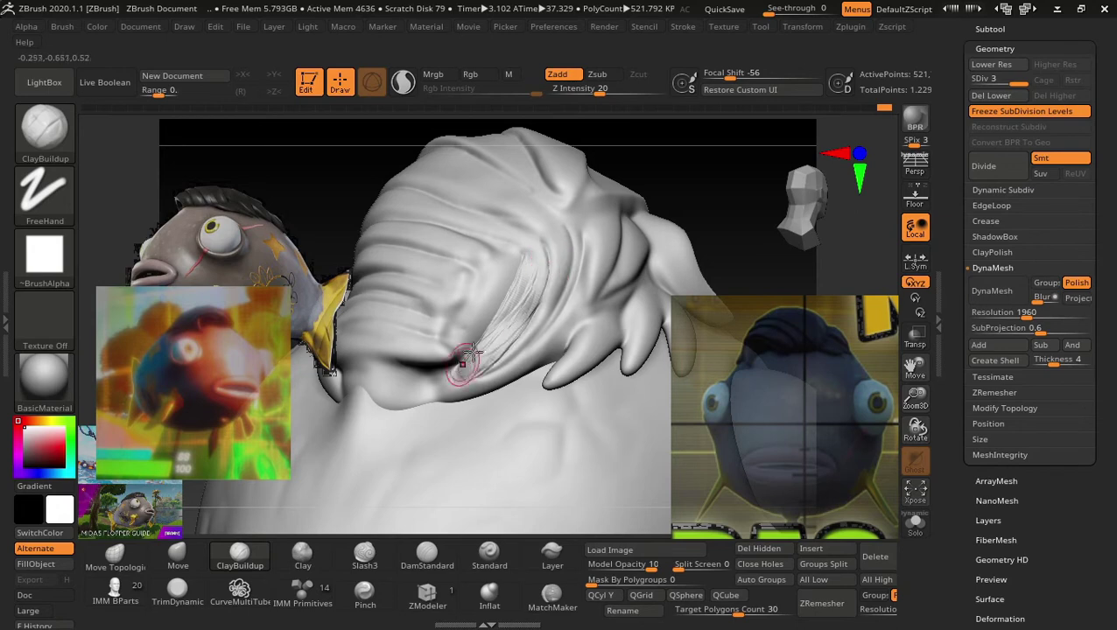
Drop to SDiv 1, return to SDiv 3, and smooth the upper-body fold.
key(shift)
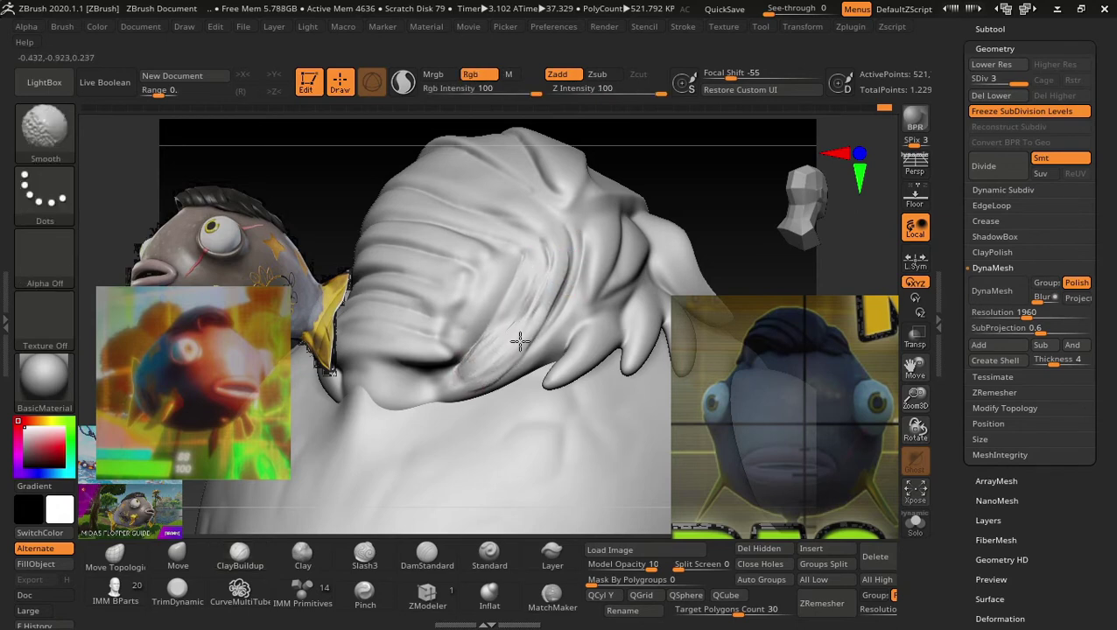
click(827, 578)
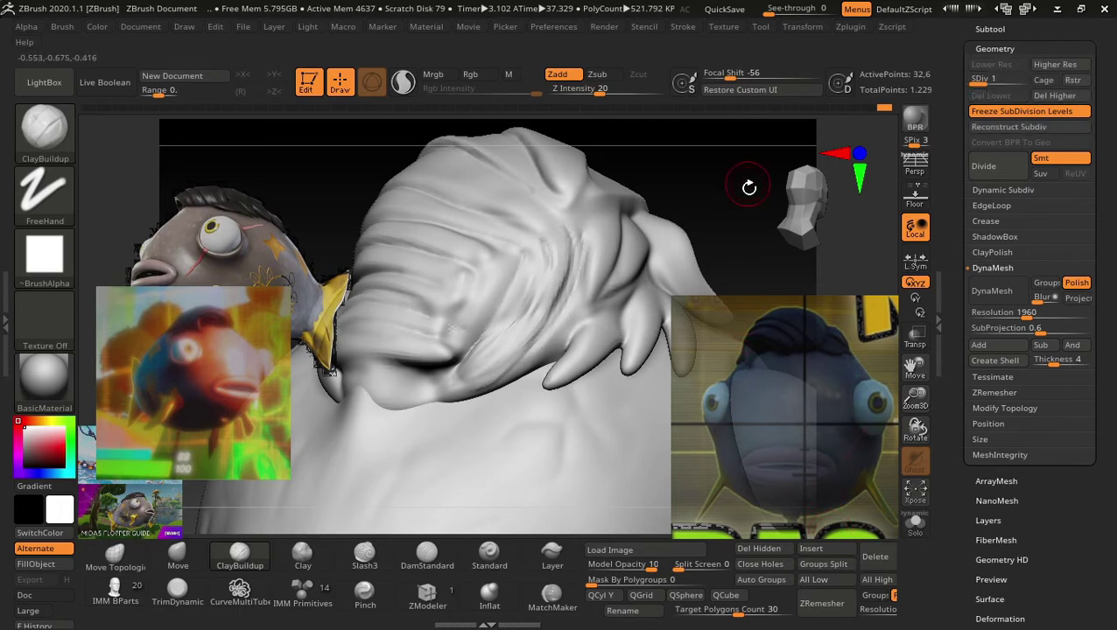
key(shift)
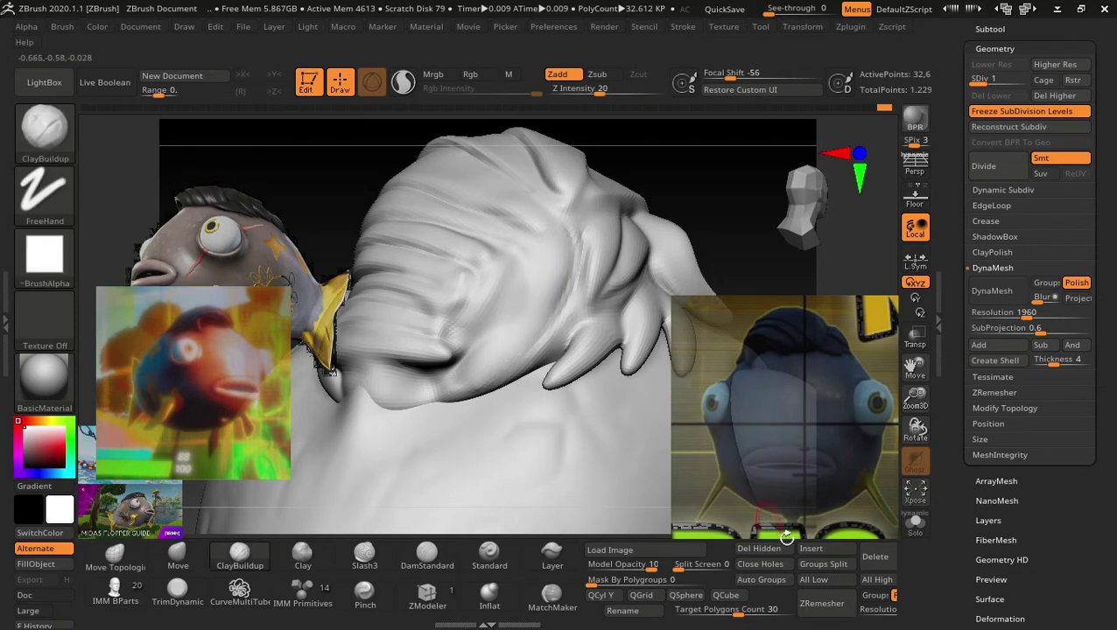
click(877, 579)
key(shift)
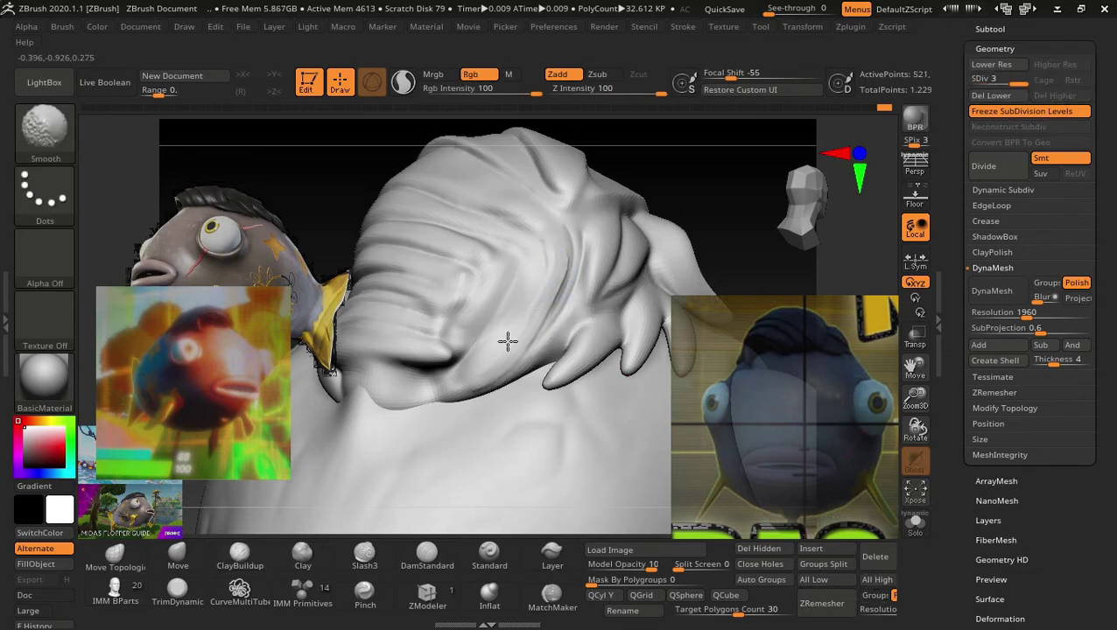
shift+drag(483, 332, 569, 255)
Carve DamStandard crease lines into the crest, alternating with smoothing.
click(426, 553)
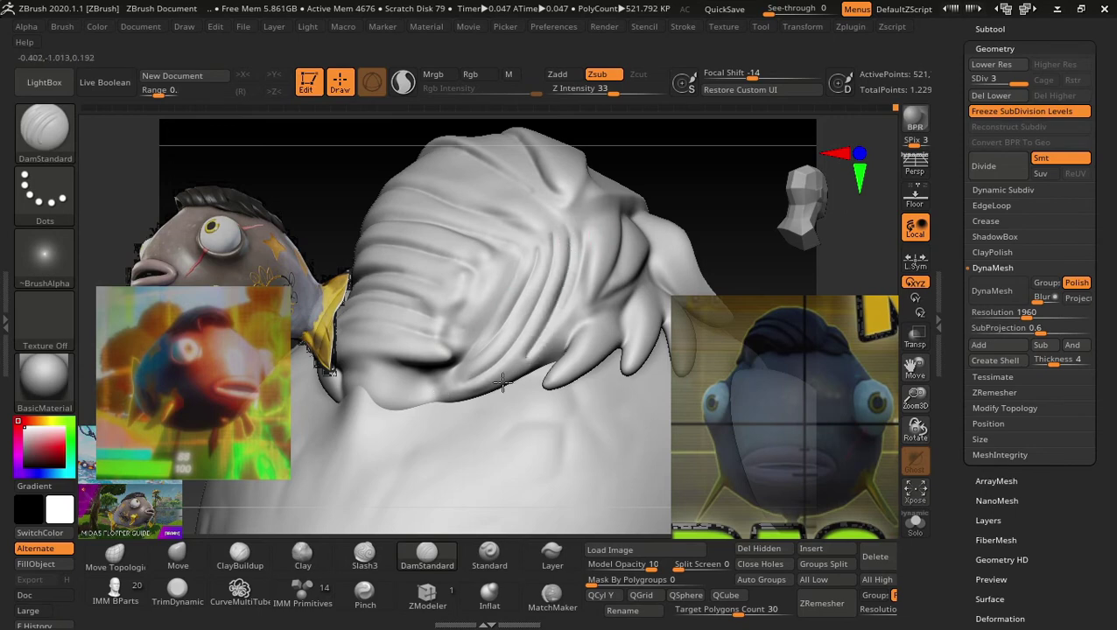
drag(744, 167, 705, 182)
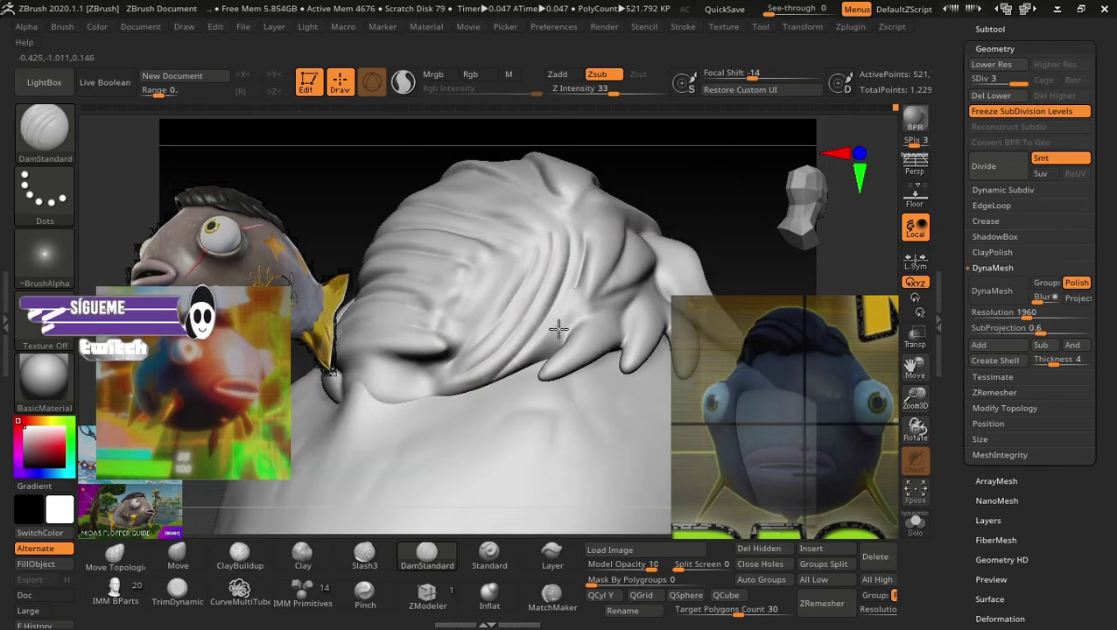
mouse_move(707, 208)
mouse_down()
mouse_move(688, 254)
mouse_move(661, 256)
mouse_up()
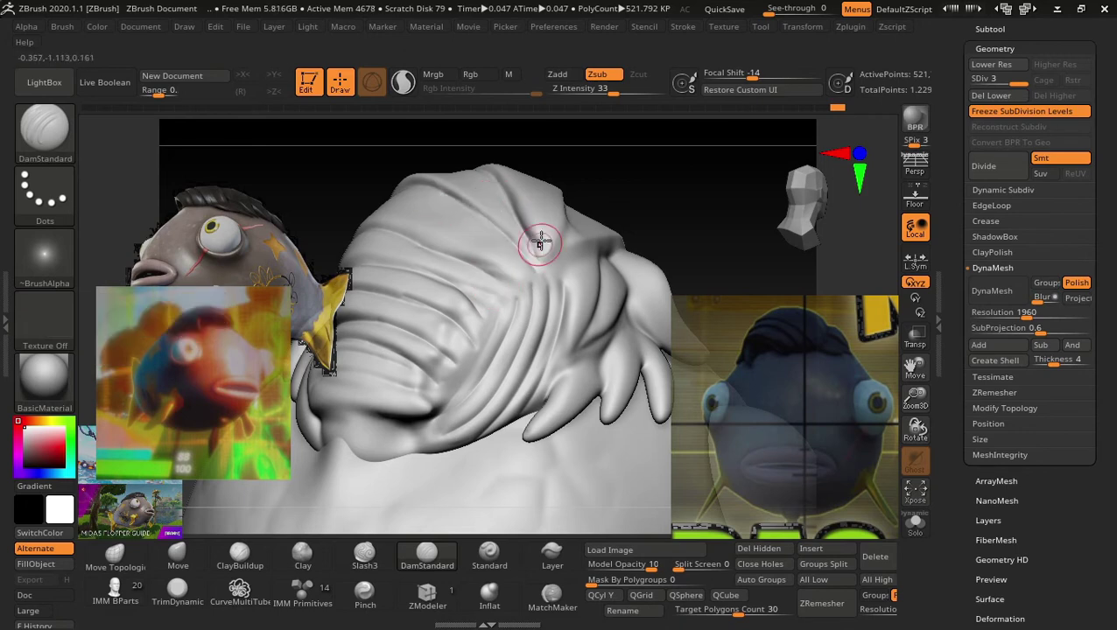
mouse_move(604, 223)
mouse_down()
mouse_move(646, 189)
mouse_move(628, 201)
mouse_up()
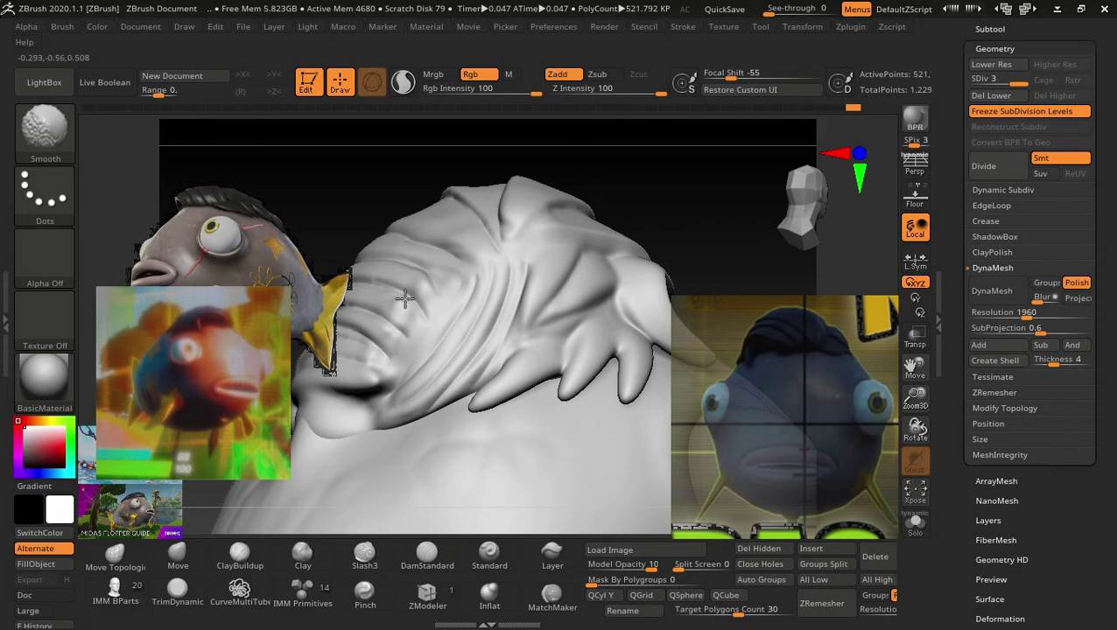
key(shift)
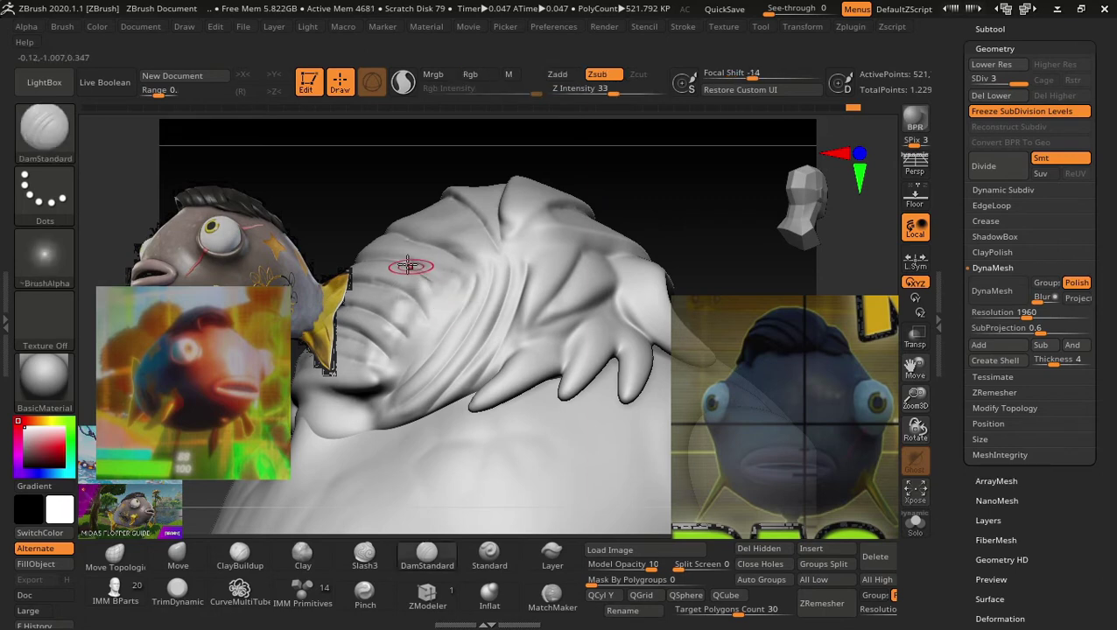
key(shift)
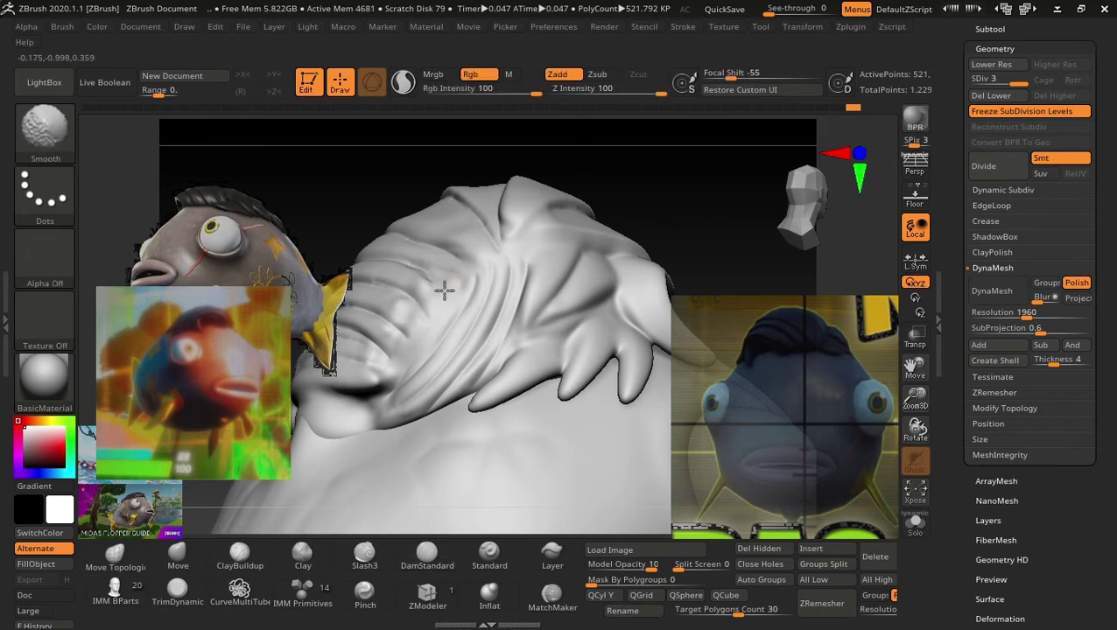
key(shift)
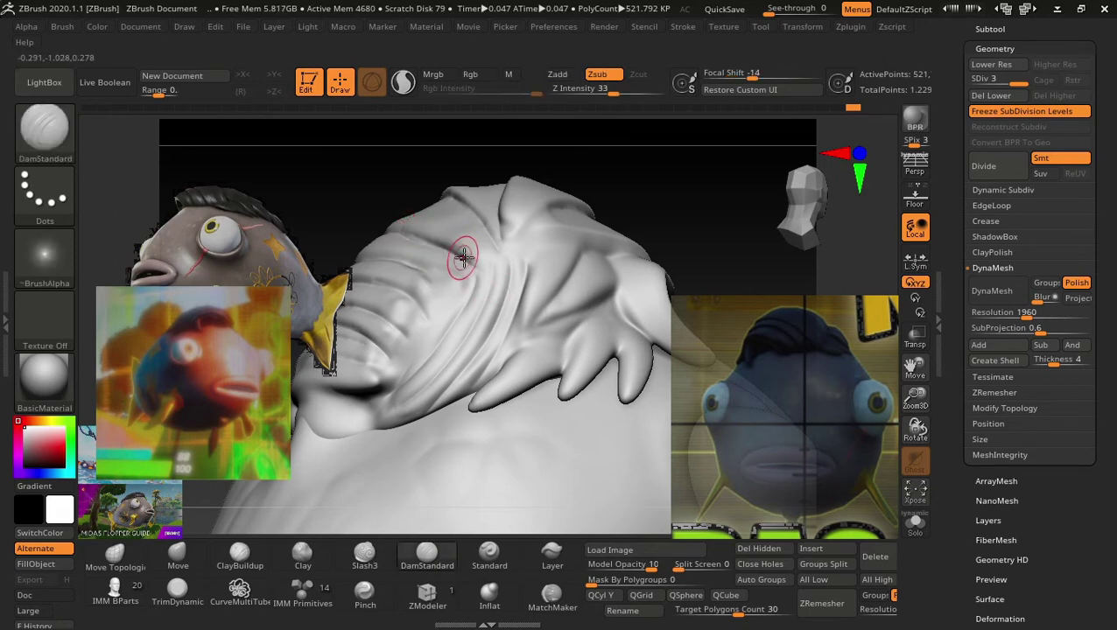
key(shift)
key(shift)
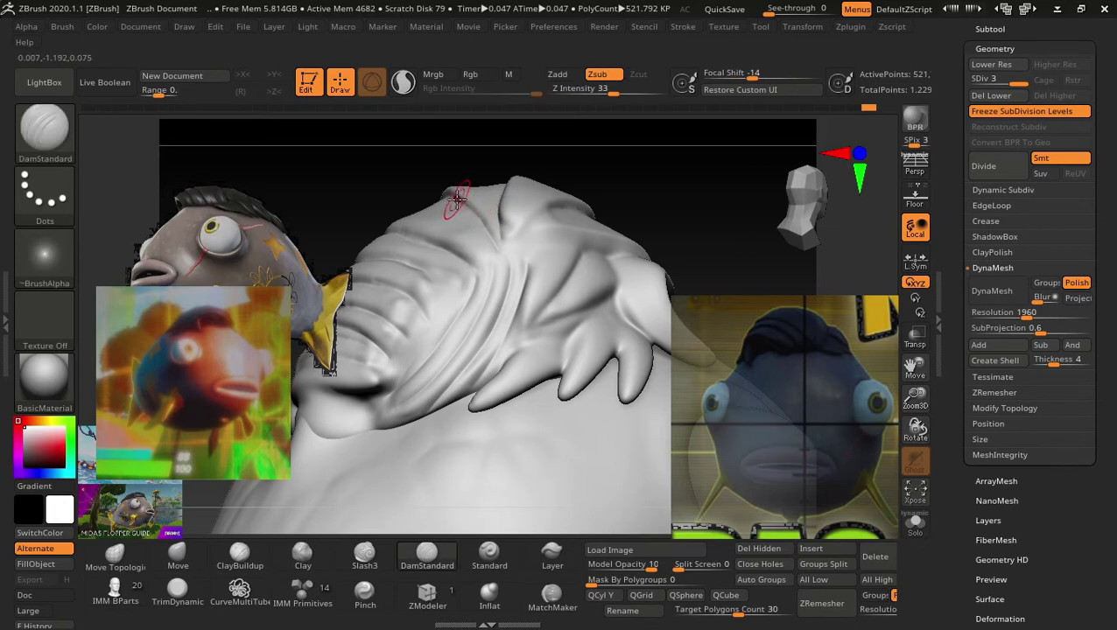
key(shift)
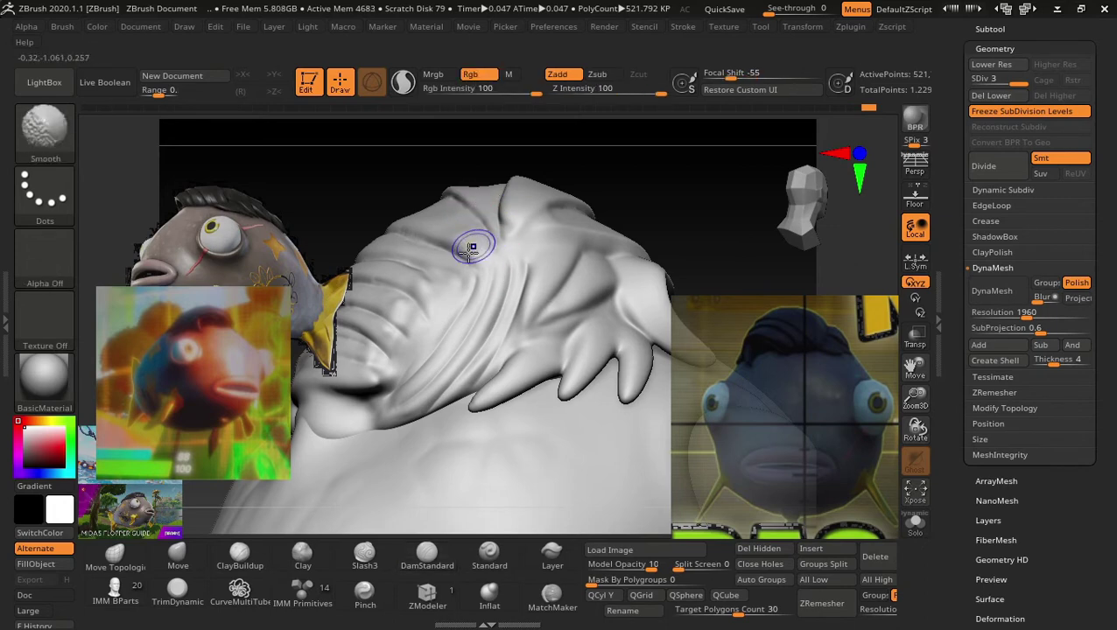
key(shift)
Smooth the grooves across the crest while working around the head toward the brow.
mouse_move(374, 181)
mouse_down()
mouse_move(455, 350)
mouse_move(387, 354)
mouse_move(386, 370)
mouse_up()
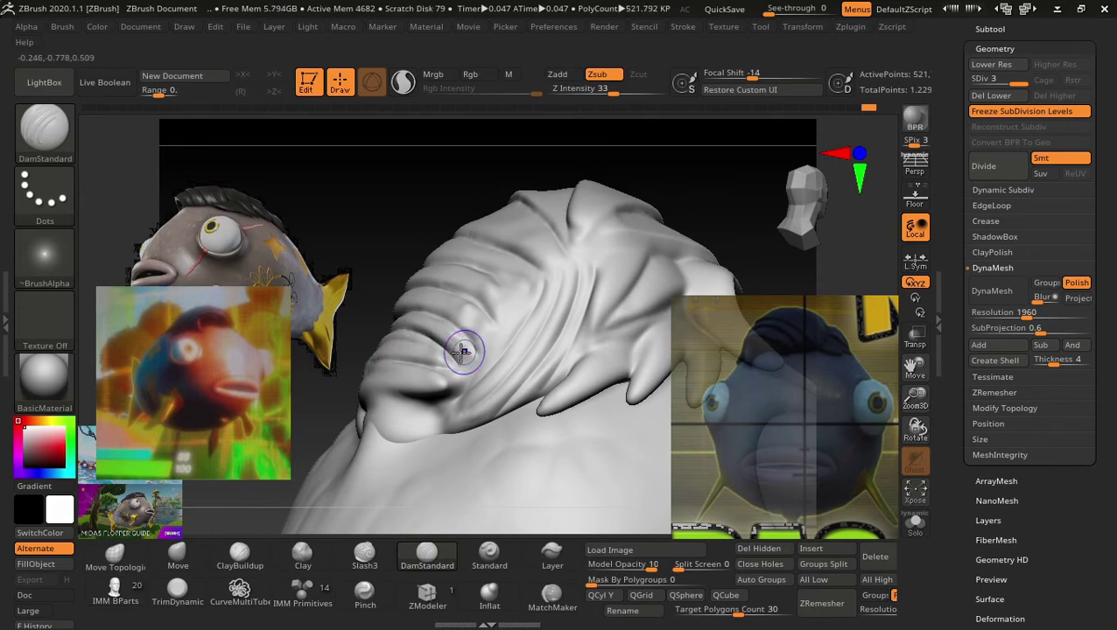
key(shift)
drag(605, 187, 583, 257)
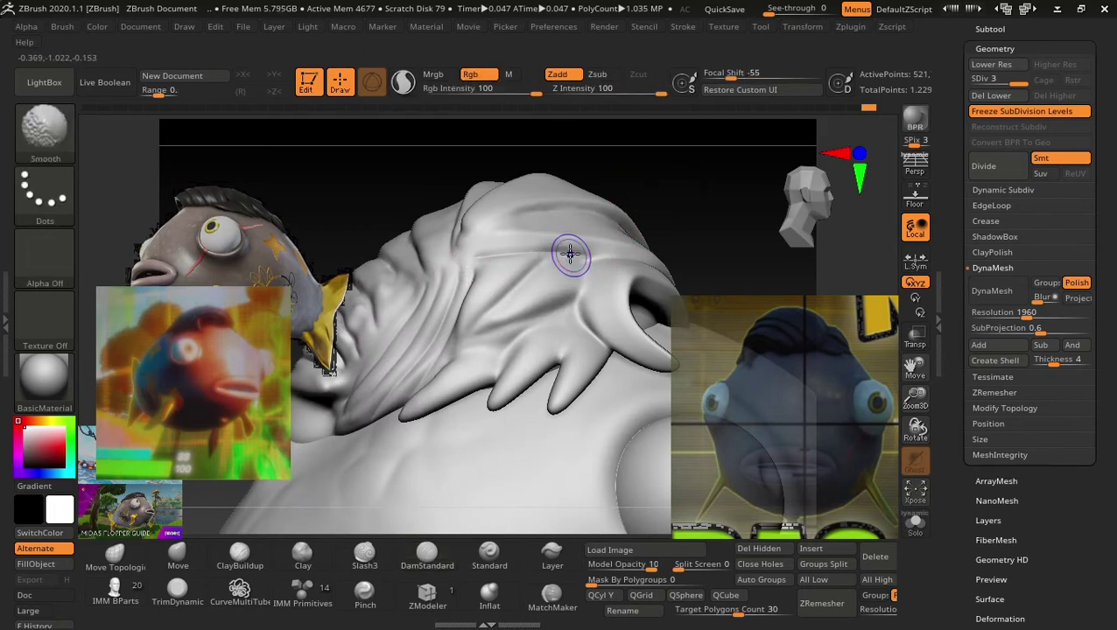
drag(559, 220, 681, 174)
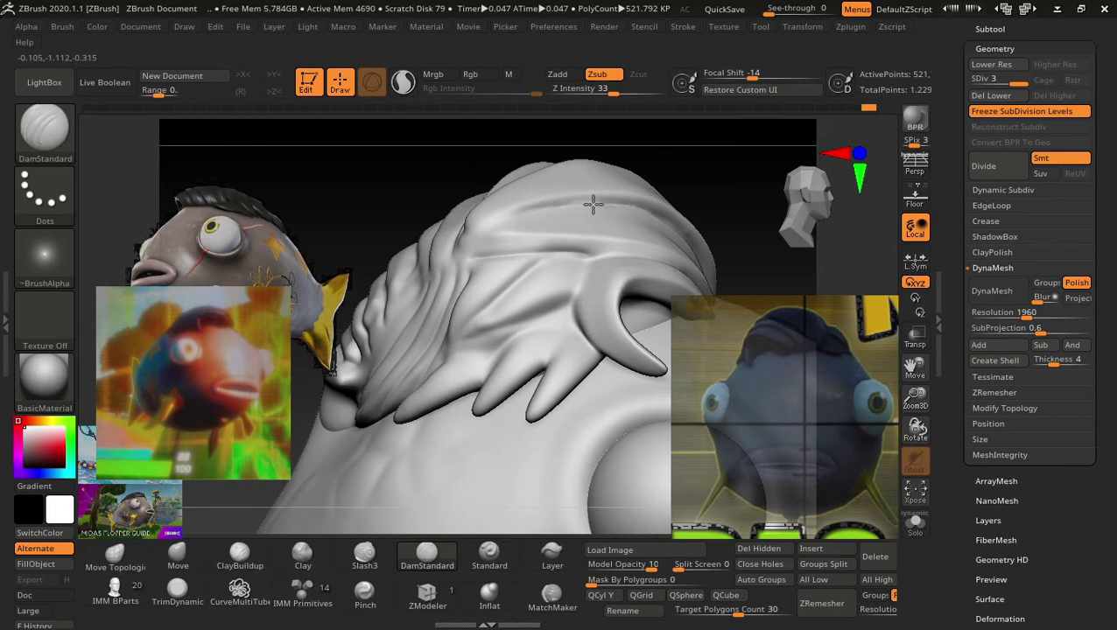
key(shift)
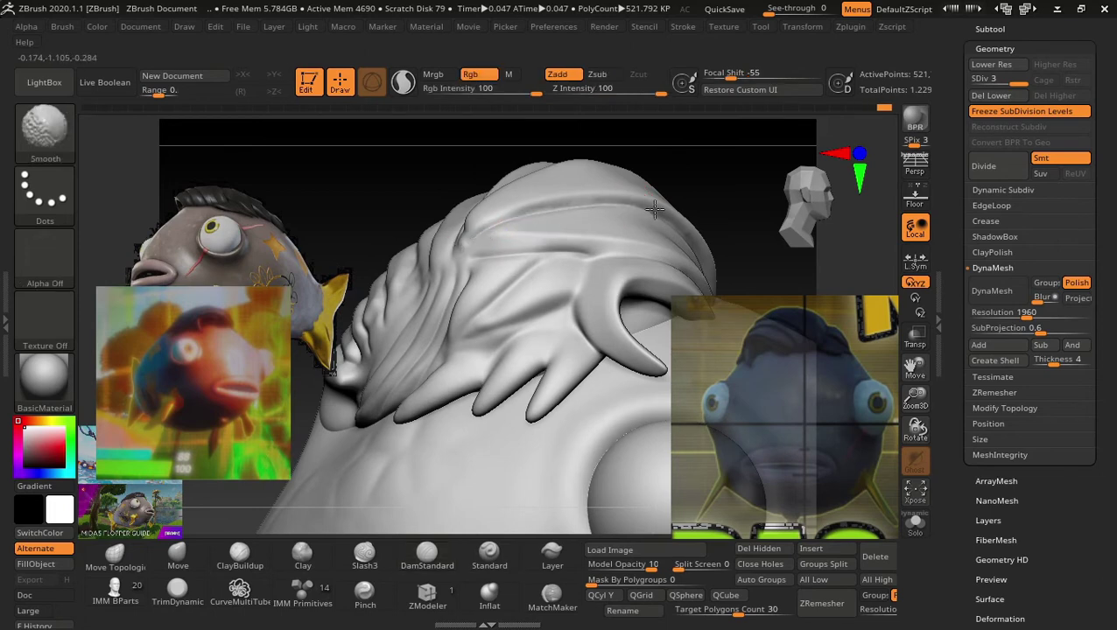
drag(726, 219, 601, 254)
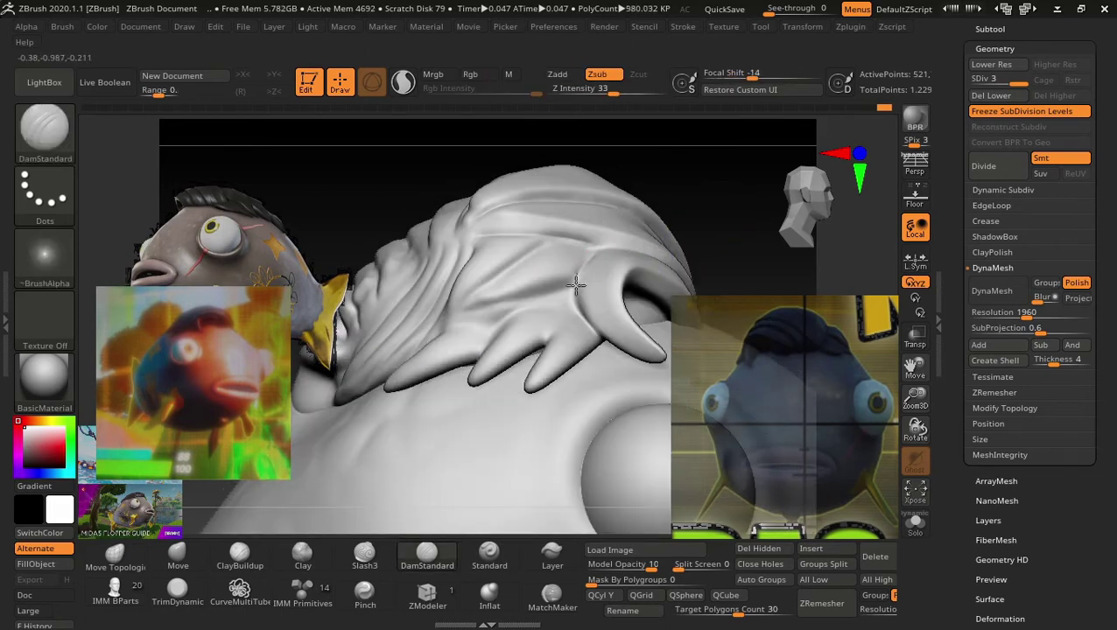
key(ctrl)
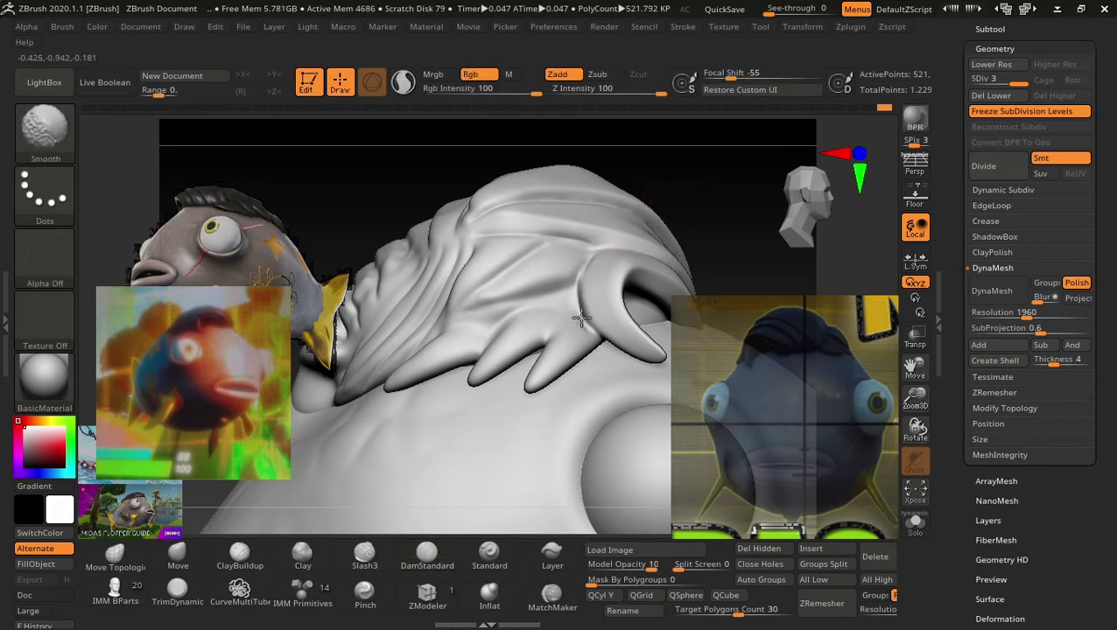
mouse_move(591, 274)
shift+mouse_down()
mouse_move(558, 243)
mouse_move(523, 249)
mouse_move(520, 267)
mouse_move(457, 298)
shift+mouse_up()
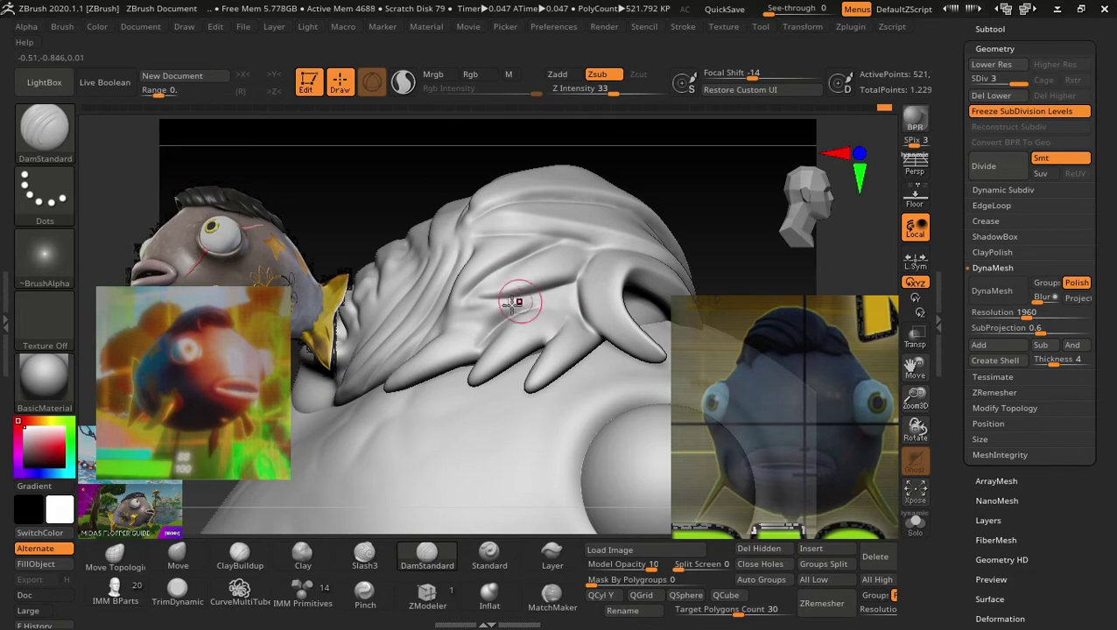
key(shift)
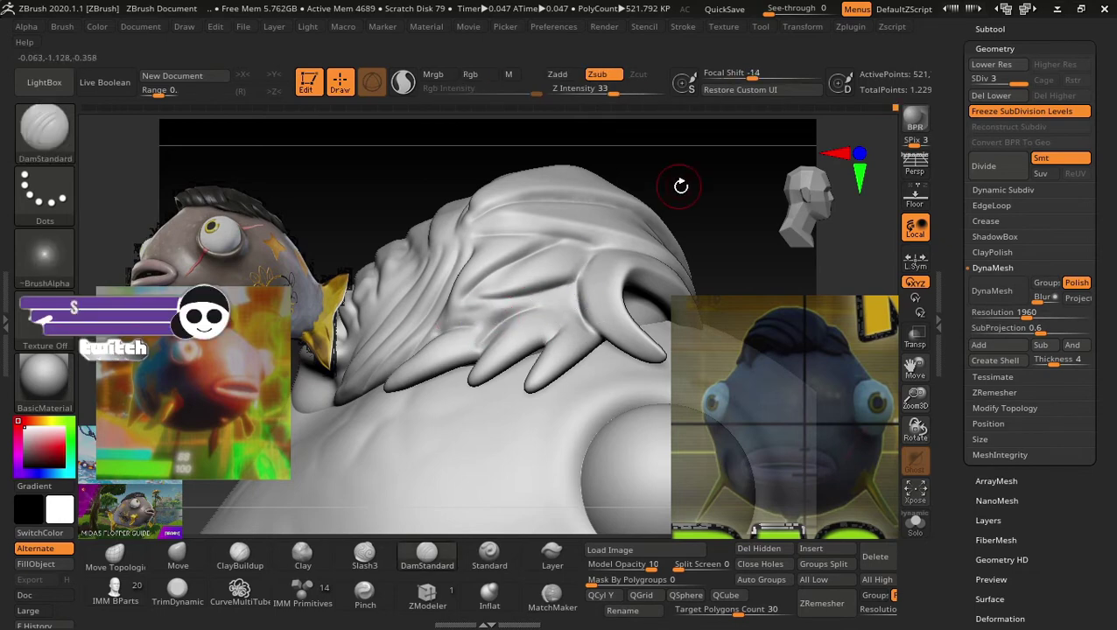
drag(678, 186, 553, 194)
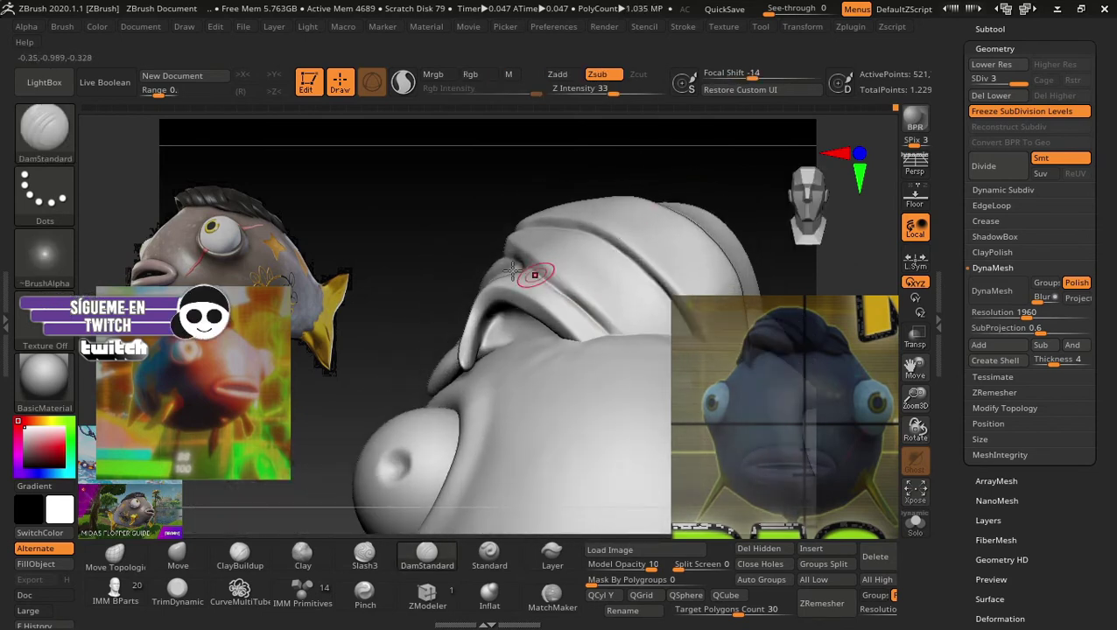
drag(421, 332, 399, 347)
Switch to the Pinch brush and reduce its Draw Size for fine work.
key(b)
key(p)
key(i)
key(s)
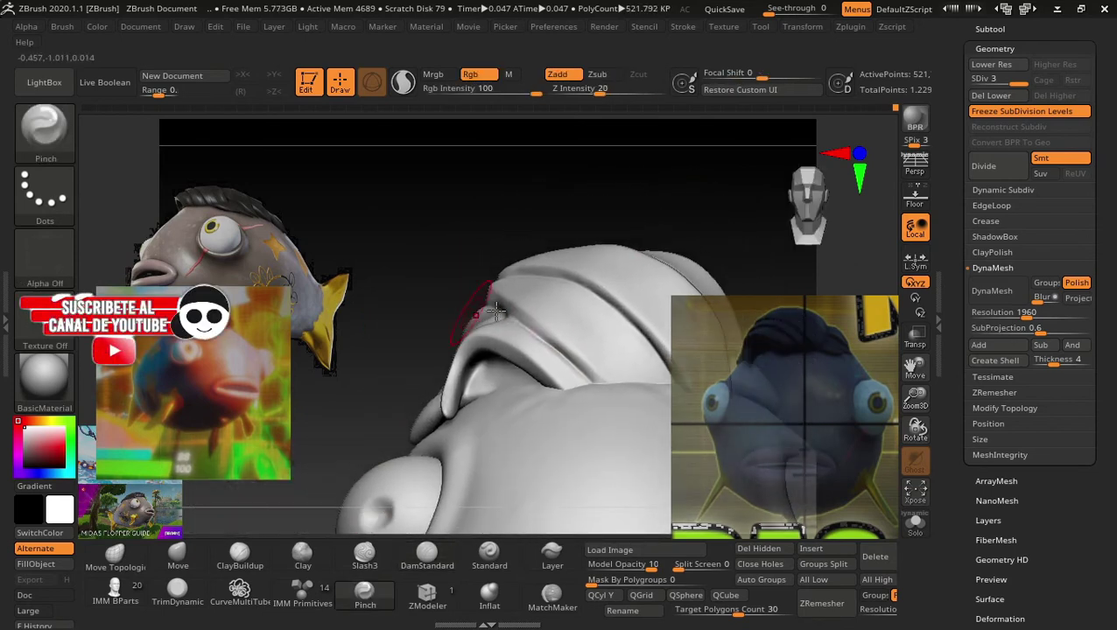
key(s)
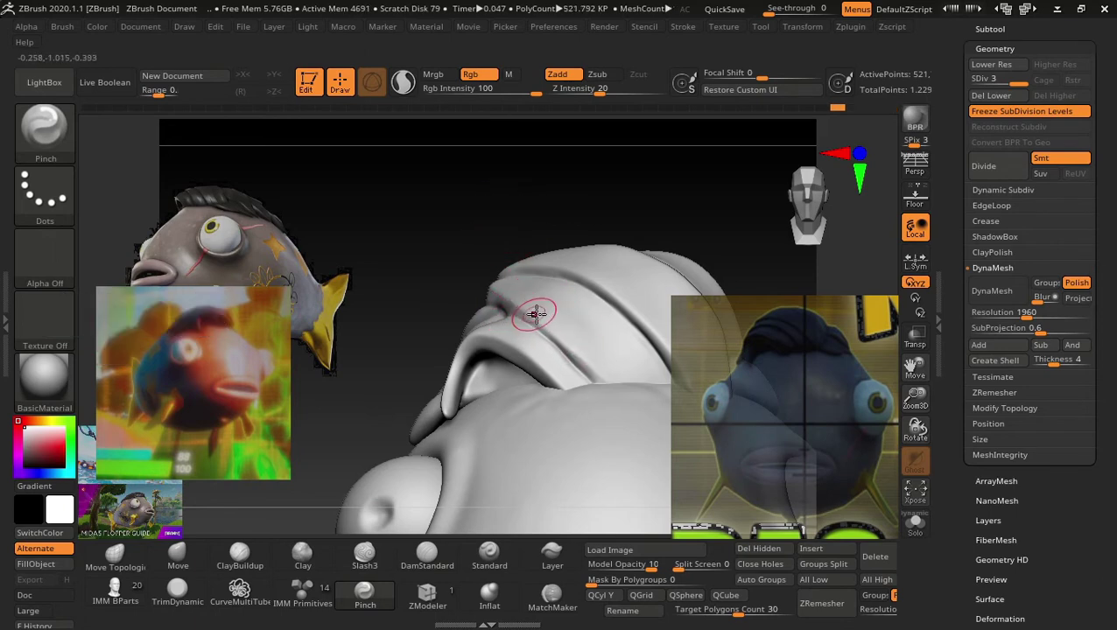
key(ctrl)
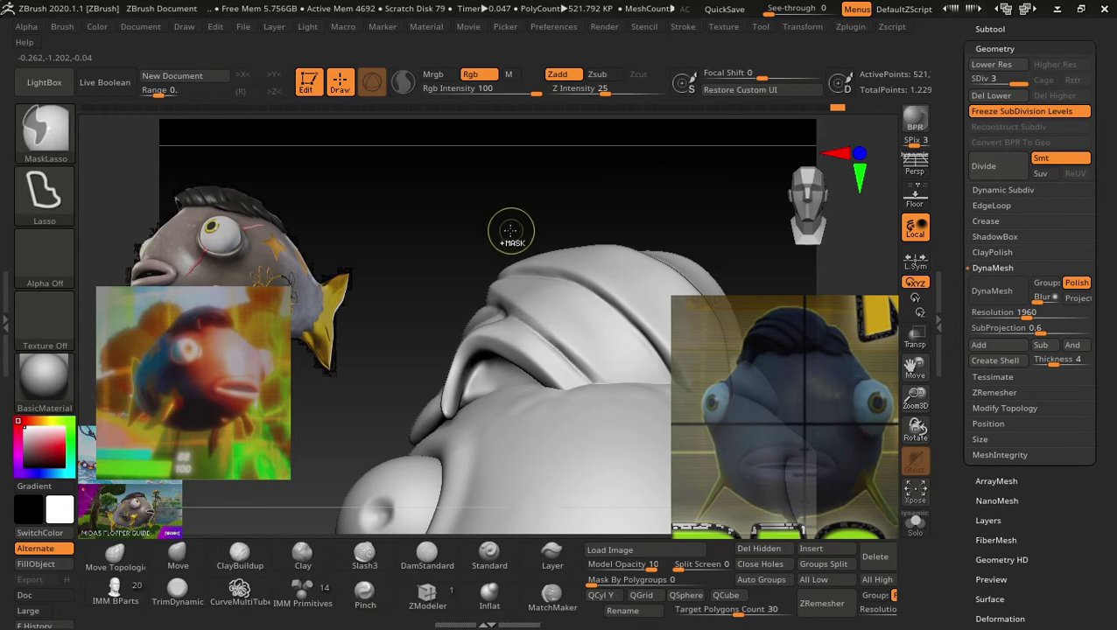
mouse_move(484, 239)
mouse_down()
mouse_move(417, 293)
mouse_move(371, 204)
mouse_move(444, 282)
mouse_up()
key(s)
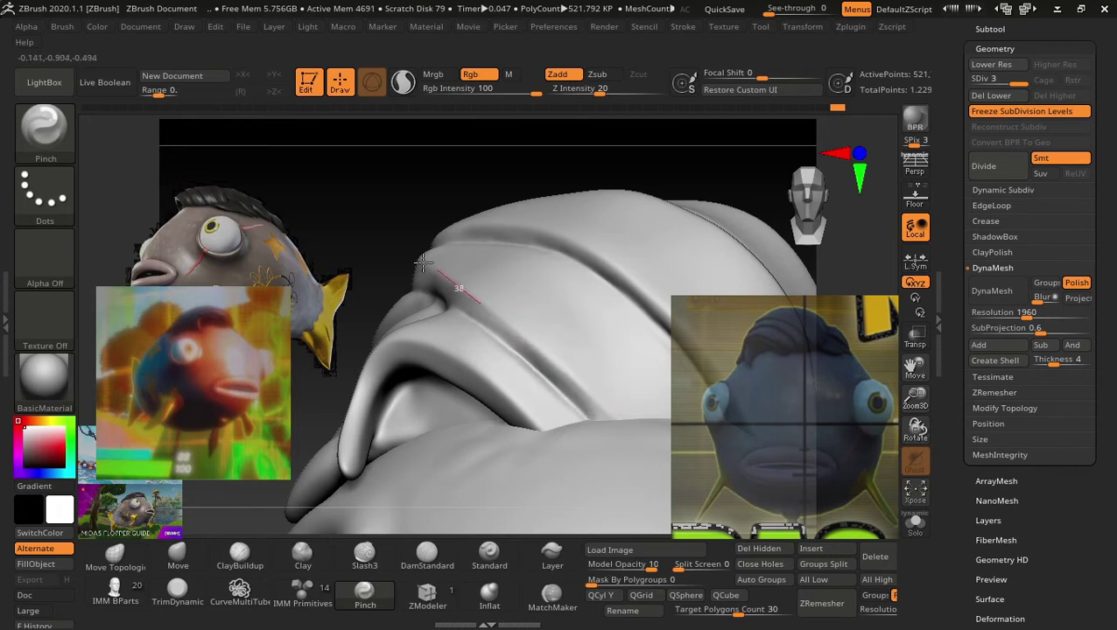
Raise Pinch Z Intensity to 46 and tighten and smooth the brow fold edges.
key(u)
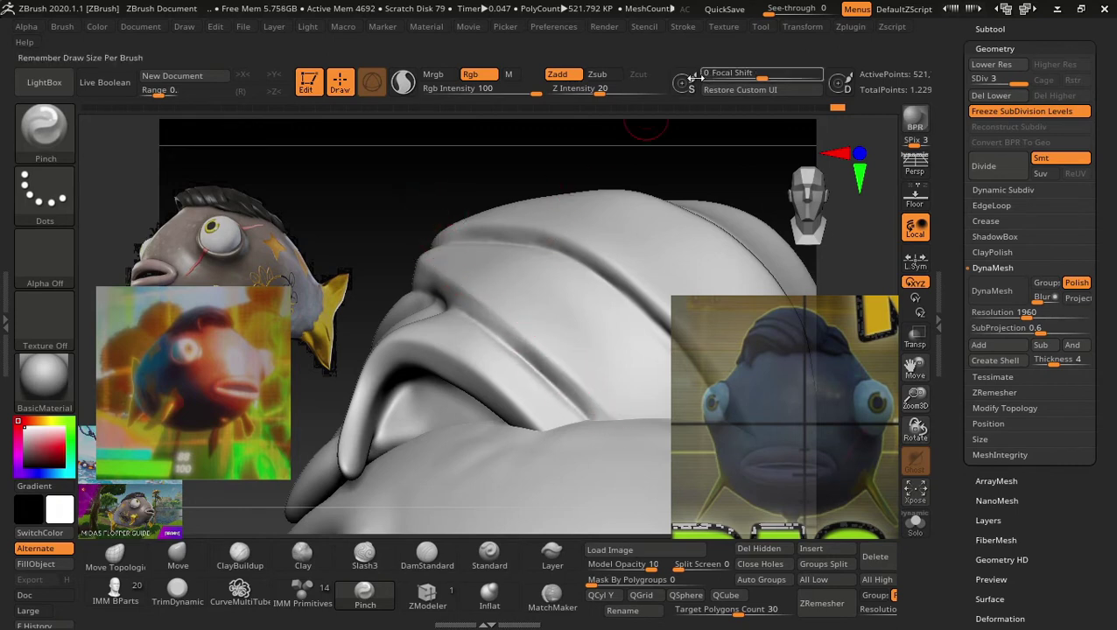
drag(542, 285, 474, 278)
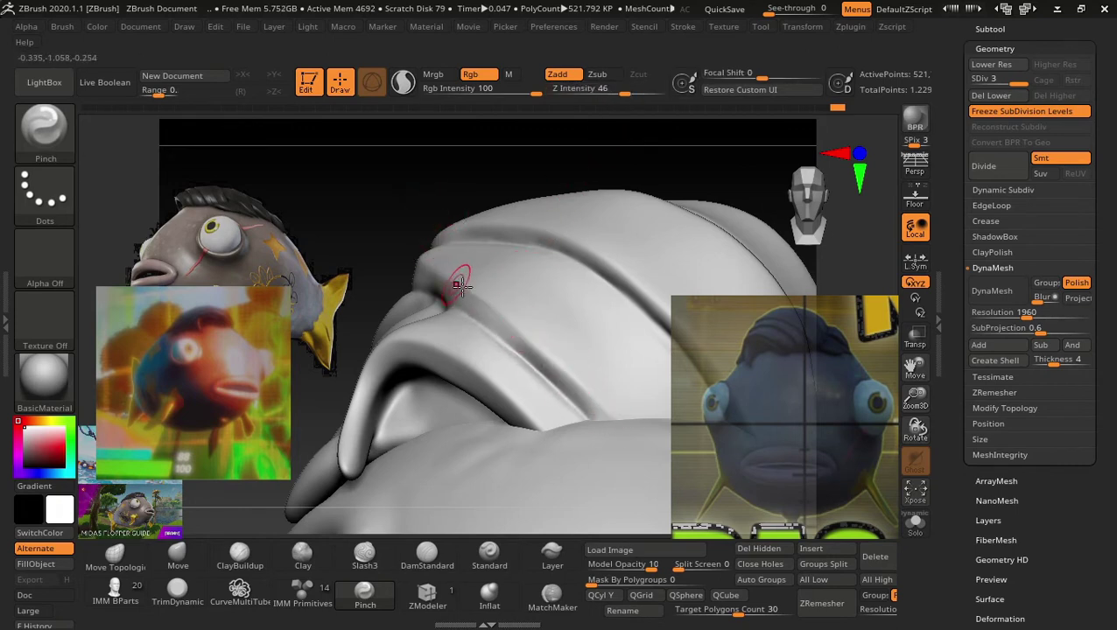
key(ctrl)
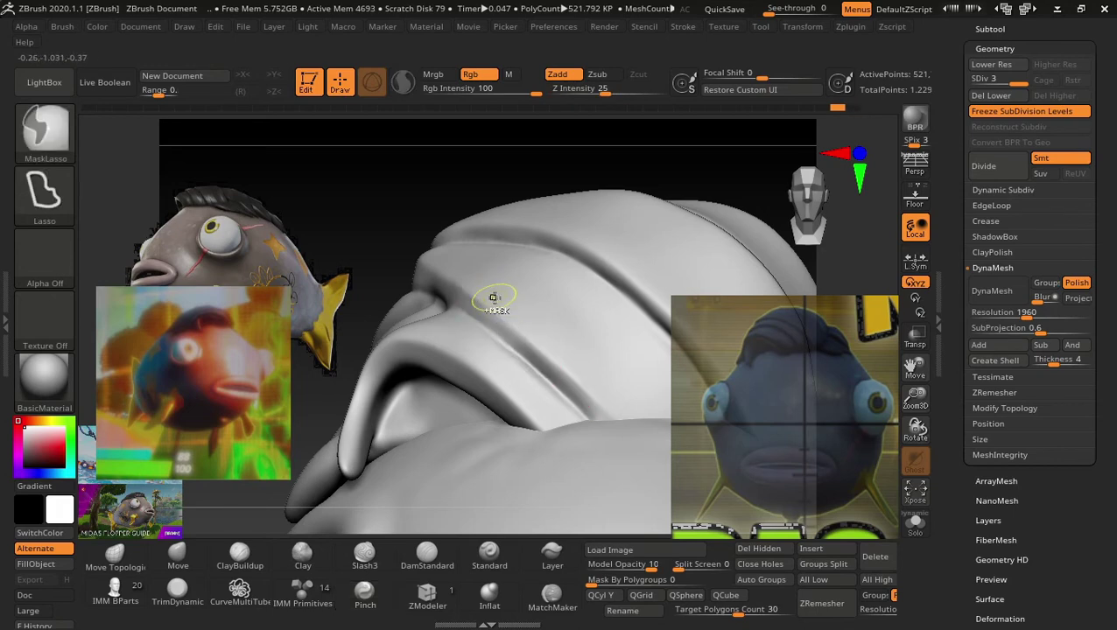
key(shift)
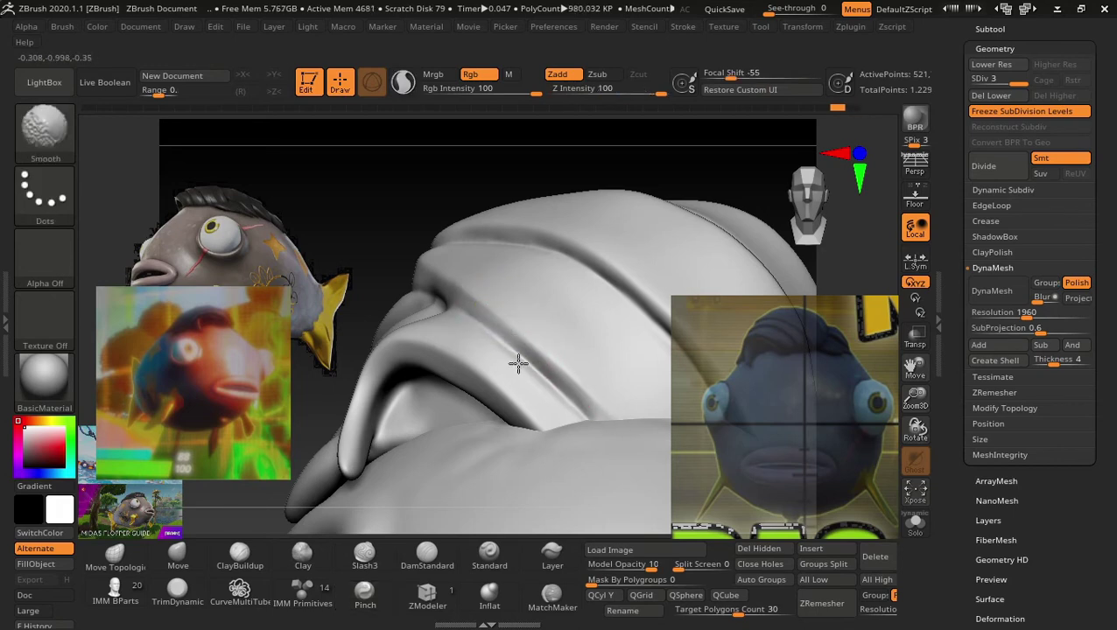
mouse_move(400, 254)
mouse_down()
mouse_move(574, 249)
mouse_move(606, 296)
mouse_move(614, 273)
mouse_move(631, 282)
mouse_move(508, 229)
mouse_move(441, 237)
mouse_move(520, 251)
mouse_up()
Nudge the fish head slightly downward with the Transpose gizmo, then return to Draw mode.
key(w)
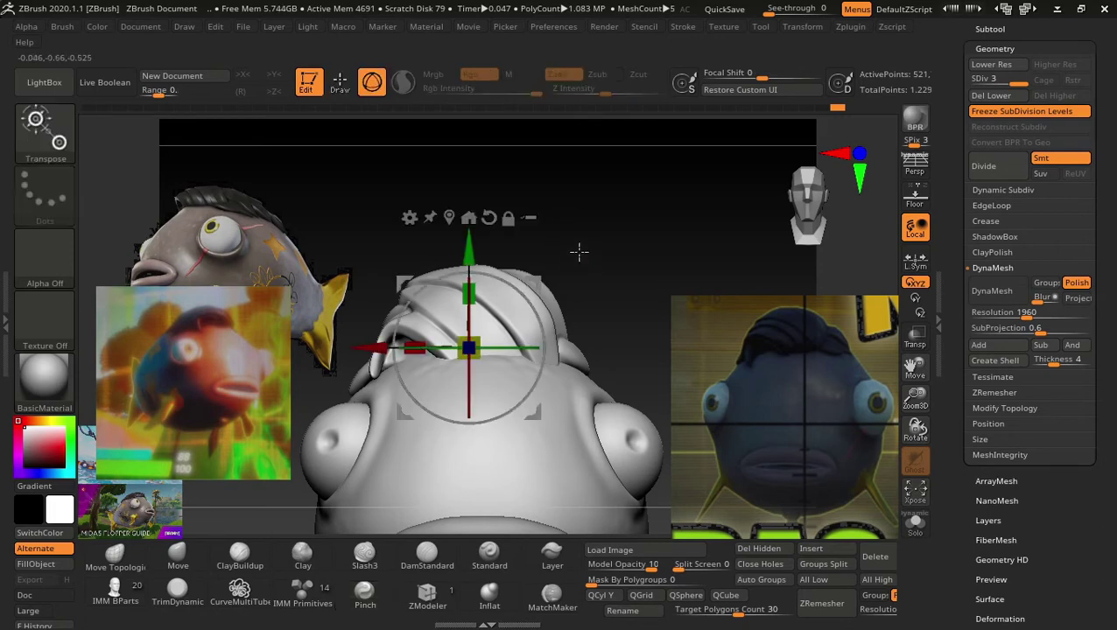
drag(473, 302, 474, 304)
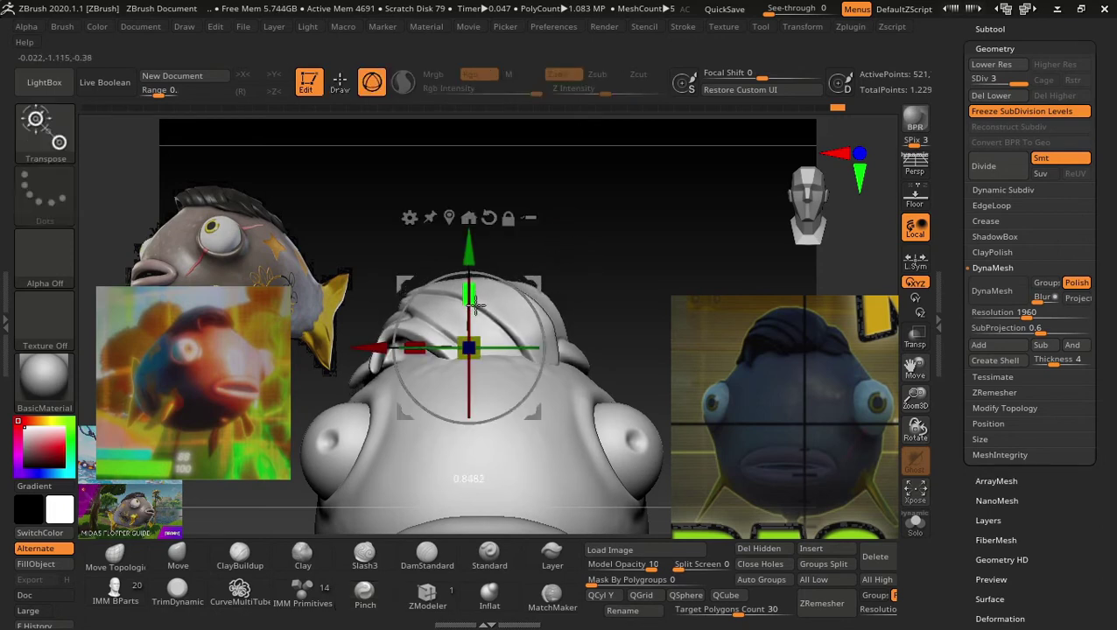
drag(469, 251, 469, 246)
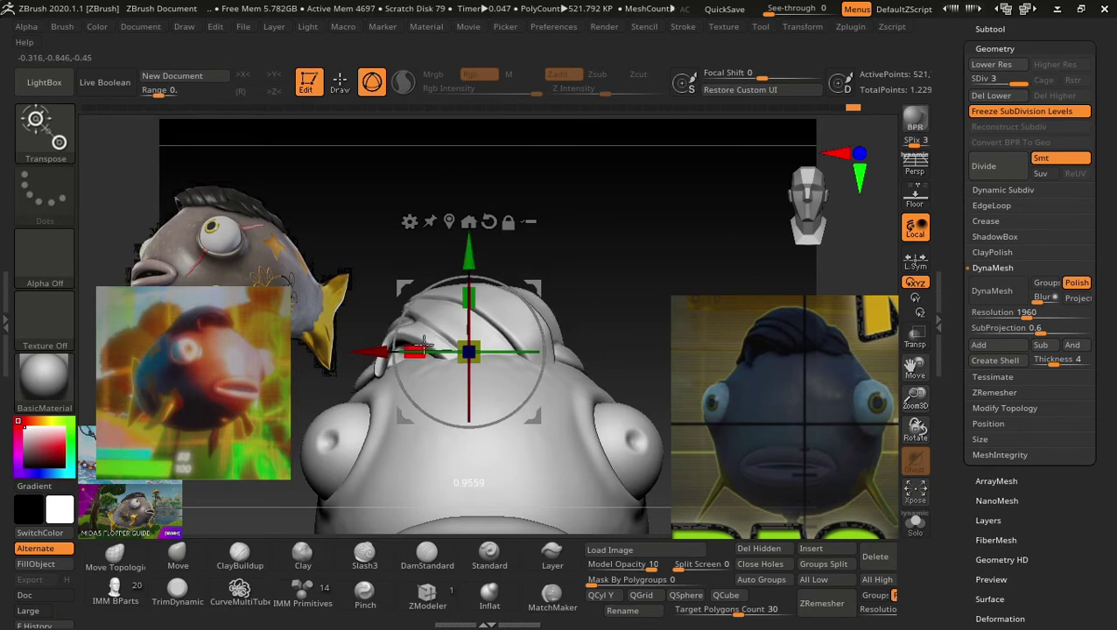
mouse_move(376, 350)
mouse_down()
mouse_move(460, 331)
mouse_move(419, 346)
mouse_up()
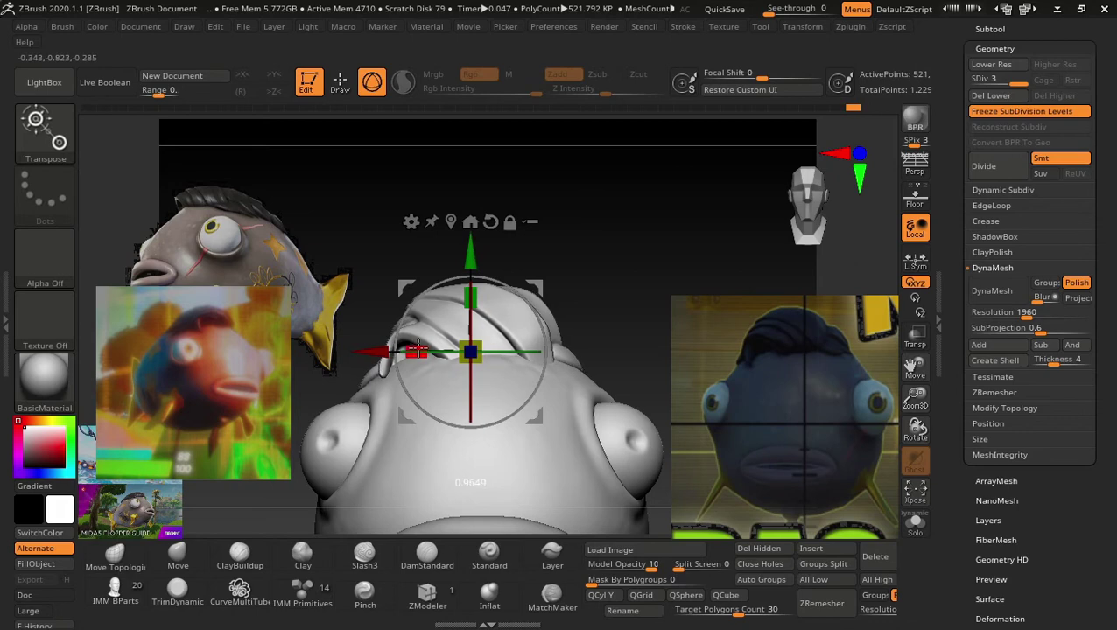
drag(473, 296, 475, 298)
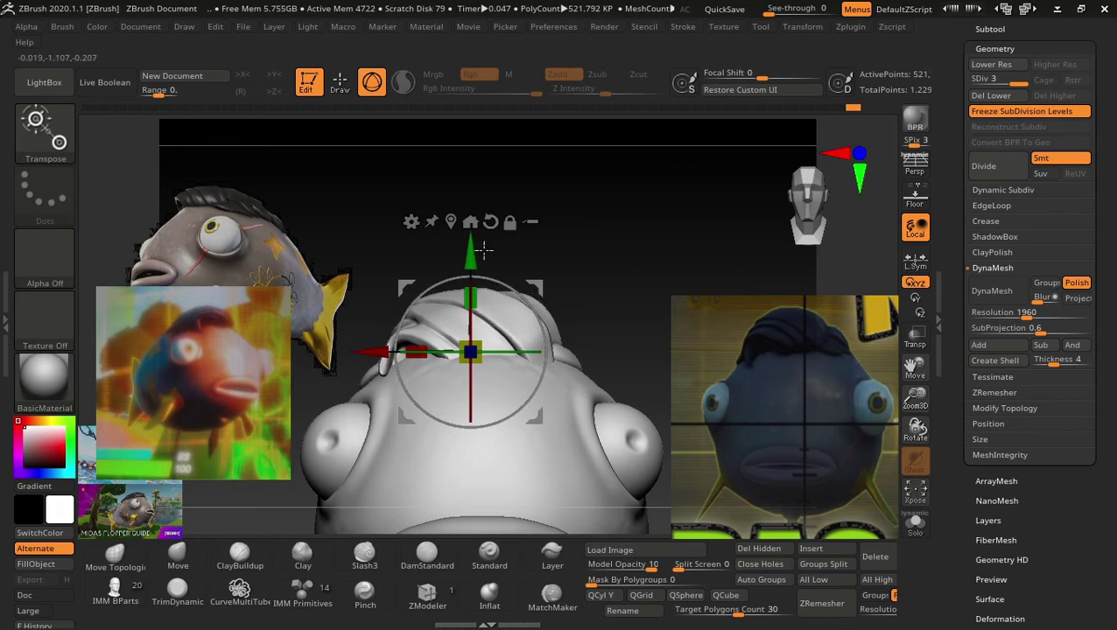
drag(474, 252, 477, 254)
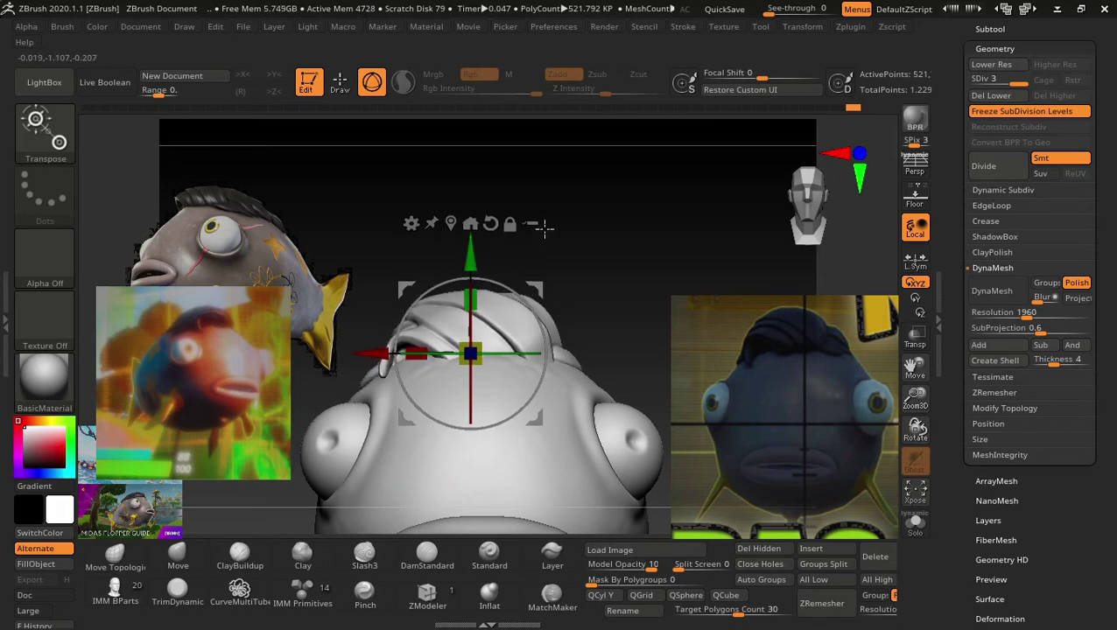
key(q)
mouse_move(605, 247)
shift+mouse_down()
mouse_move(514, 269)
mouse_move(559, 321)
mouse_move(521, 309)
mouse_move(635, 331)
mouse_move(626, 333)
mouse_move(611, 270)
mouse_move(648, 330)
mouse_move(629, 339)
mouse_move(634, 300)
shift+mouse_up()
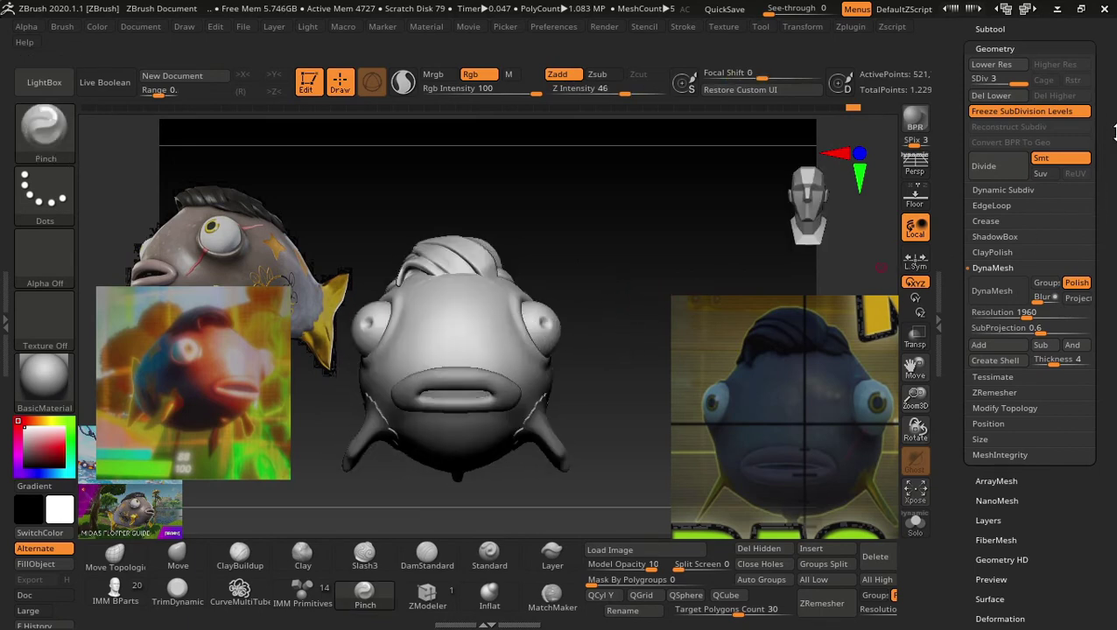
Select the Move Topological brush and undo a trial pull on the head top.
alt+drag(554, 200, 631, 256)
key(s)
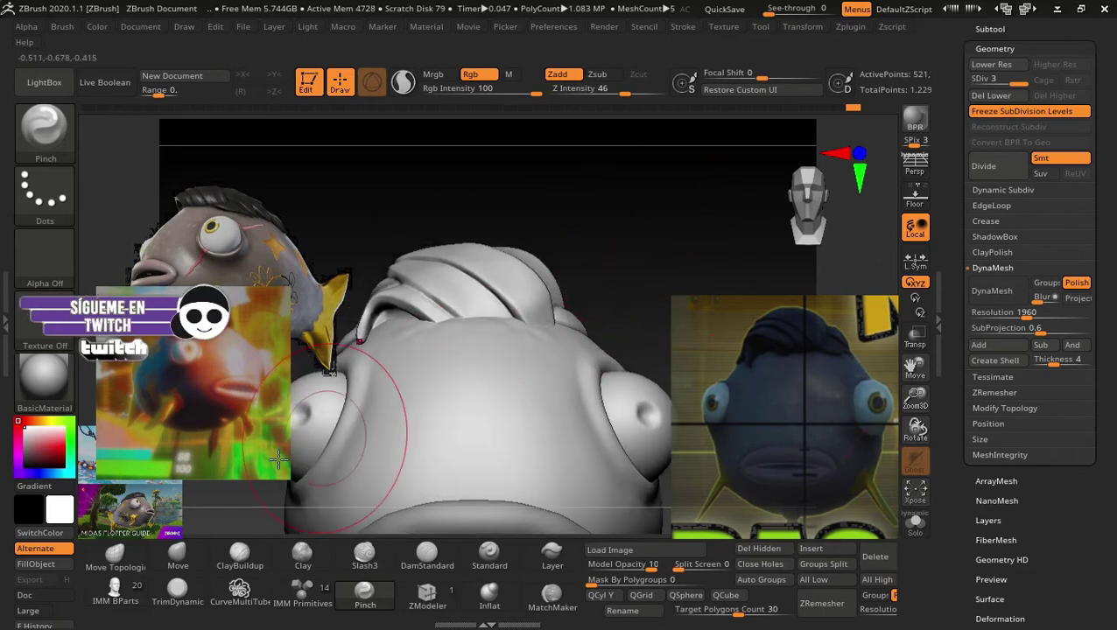
click(115, 554)
drag(477, 241, 481, 229)
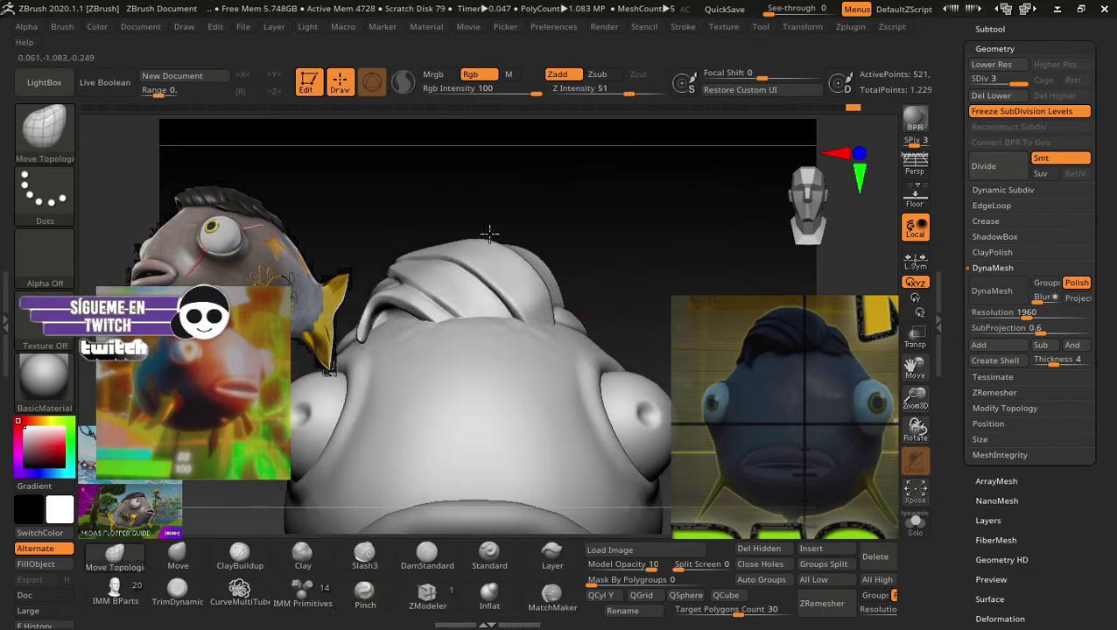
key(ctrl+z)
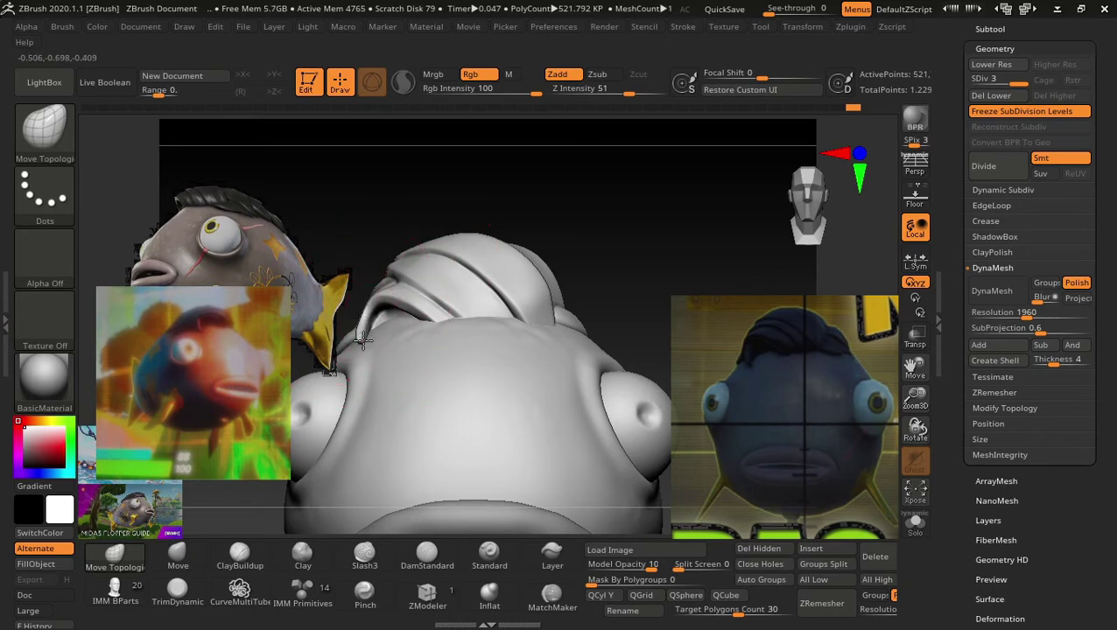
Reshape the hair strands on top of the head, then make PEZ MIDAS the active subtool.
drag(549, 236, 569, 267)
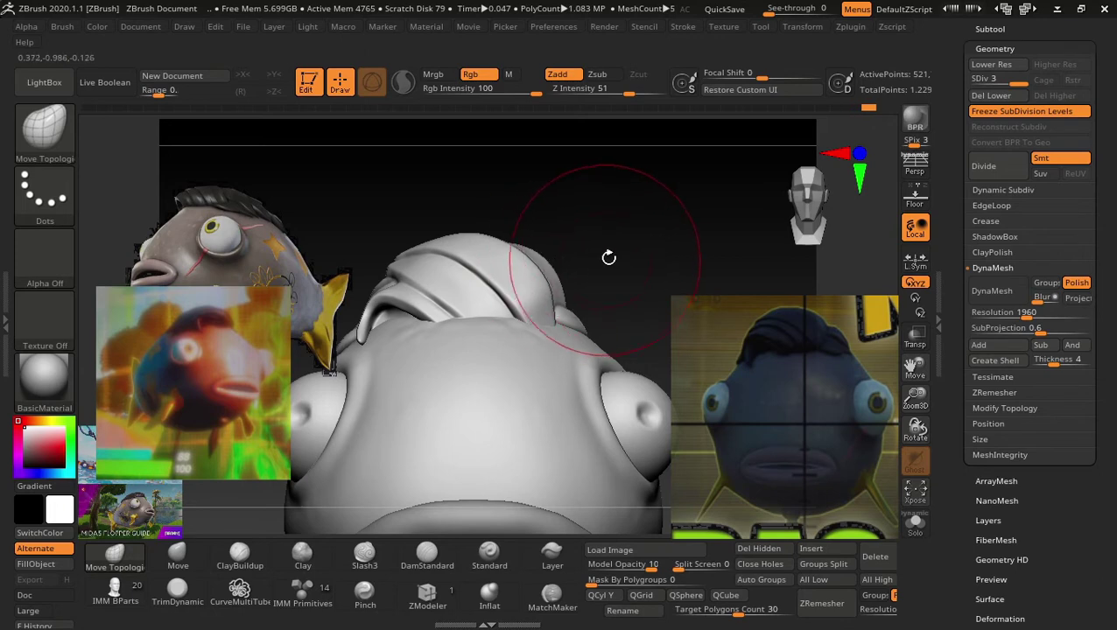
key(f)
mouse_move(649, 234)
mouse_down()
mouse_move(688, 236)
mouse_move(704, 252)
mouse_move(663, 252)
mouse_move(526, 325)
mouse_up()
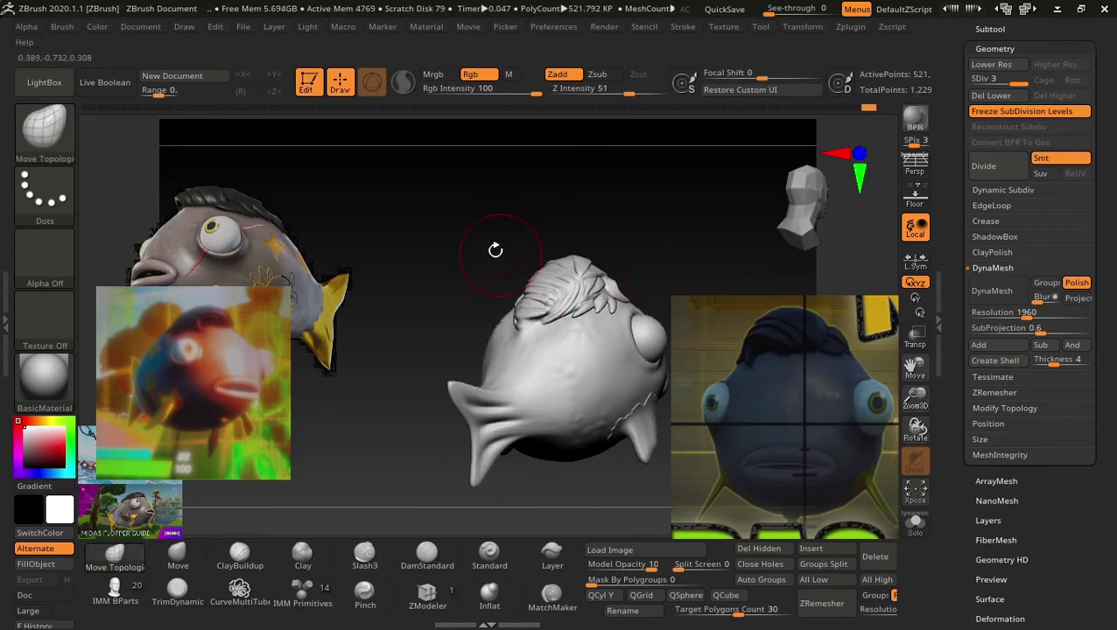
drag(499, 250, 591, 297)
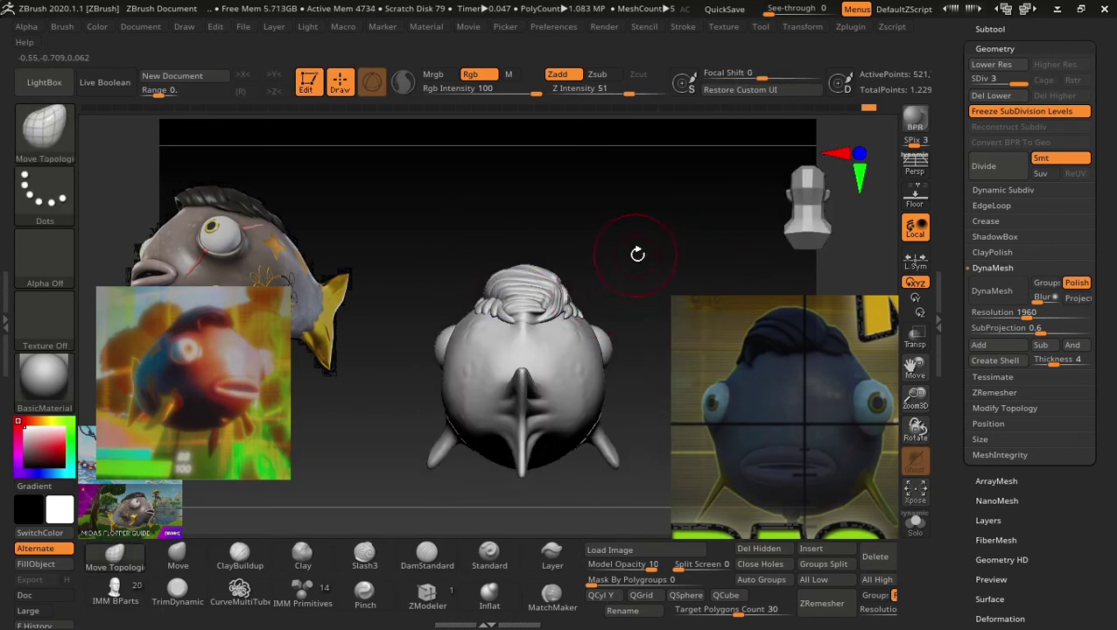
drag(633, 261, 548, 313)
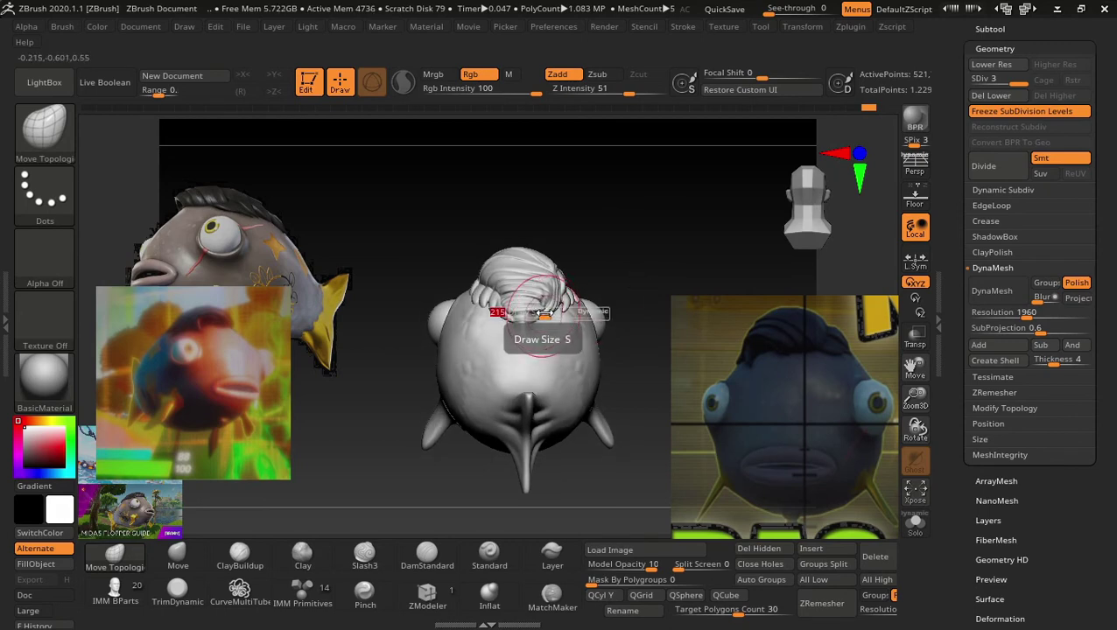
mouse_move(631, 280)
mouse_down()
mouse_move(618, 246)
mouse_move(522, 323)
mouse_up()
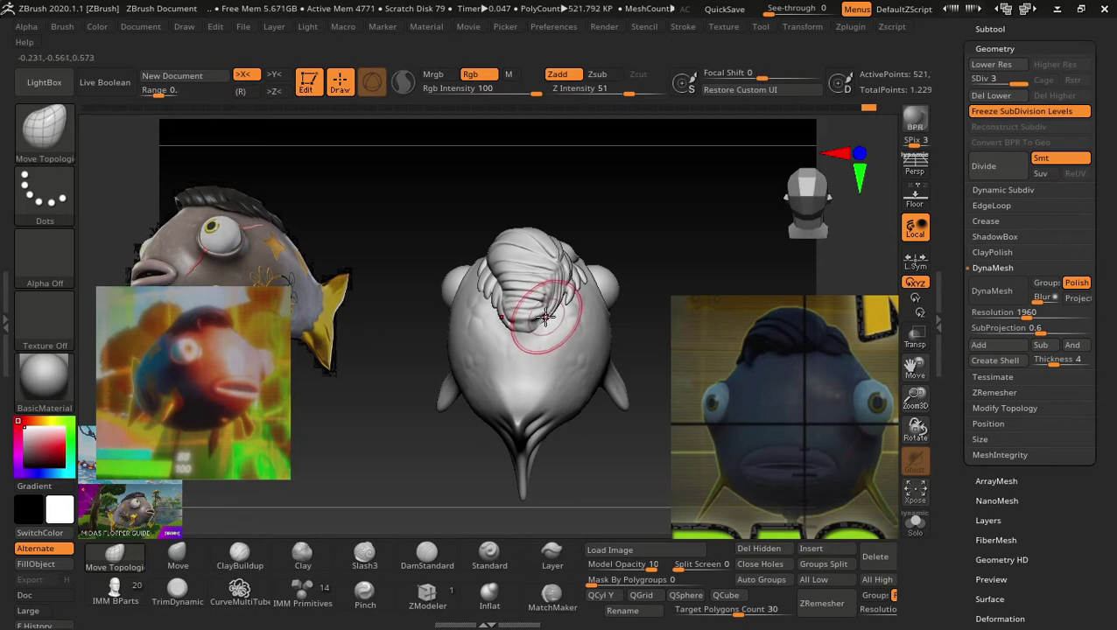
drag(505, 305, 504, 306)
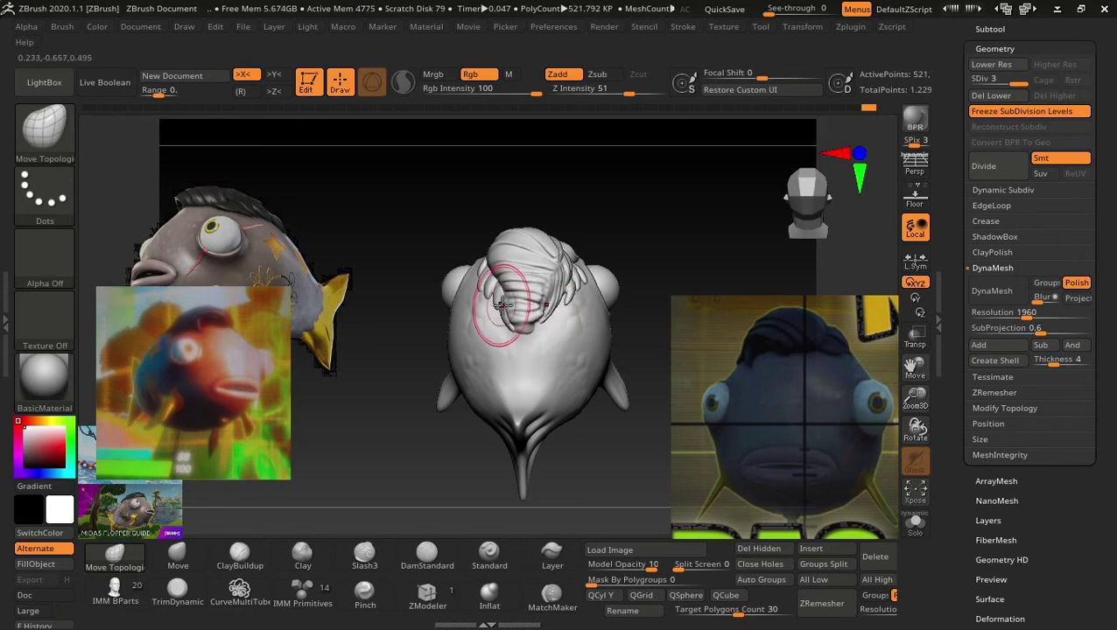
drag(603, 237, 523, 317)
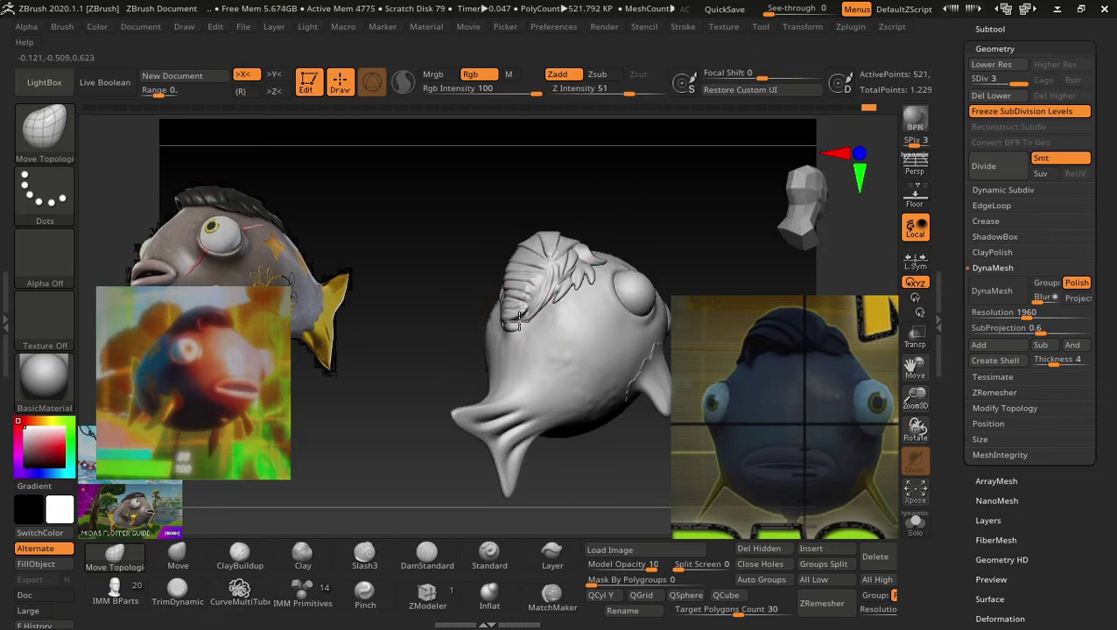
drag(563, 201, 529, 233)
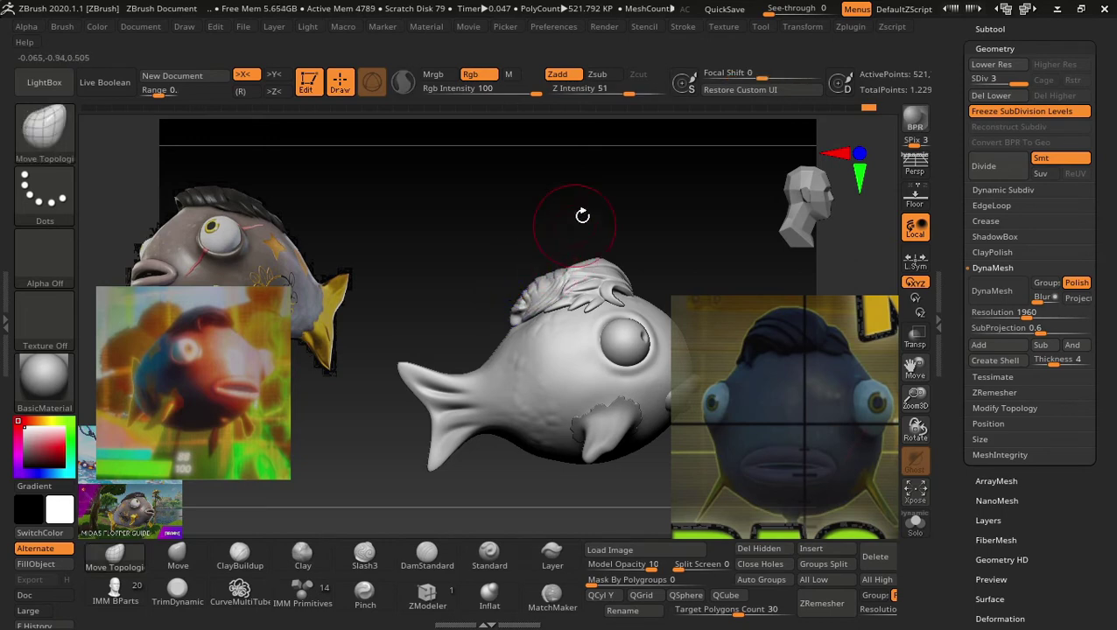
mouse_move(581, 217)
mouse_down()
mouse_move(634, 239)
mouse_move(677, 240)
mouse_move(678, 282)
mouse_move(671, 217)
mouse_move(683, 249)
mouse_move(673, 249)
mouse_move(691, 264)
mouse_move(673, 226)
mouse_move(682, 252)
mouse_move(673, 249)
mouse_up()
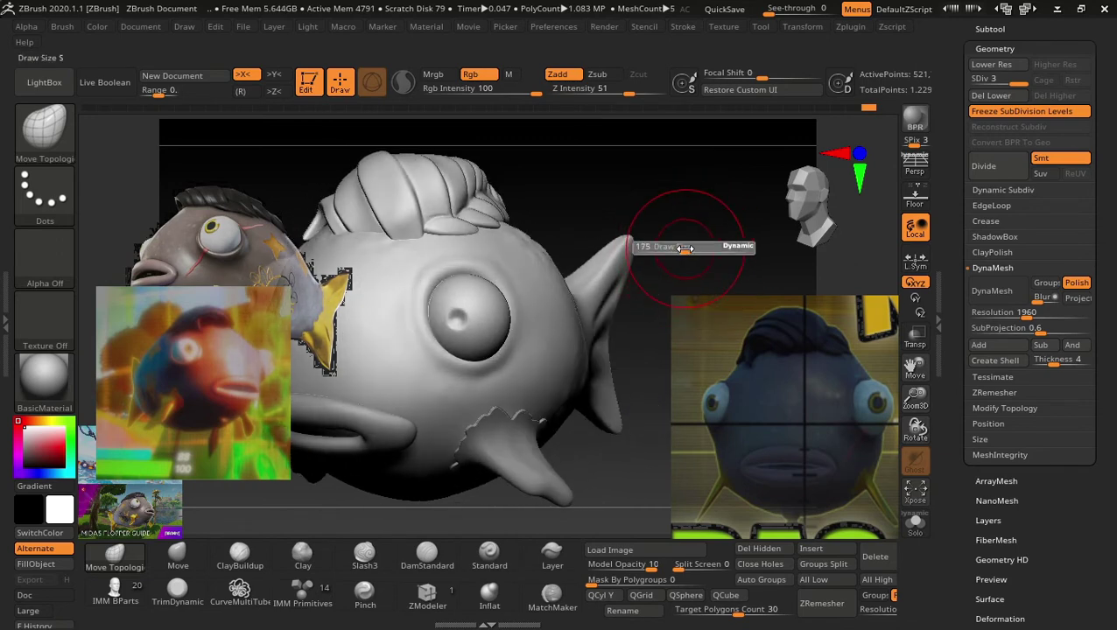
drag(685, 246, 676, 247)
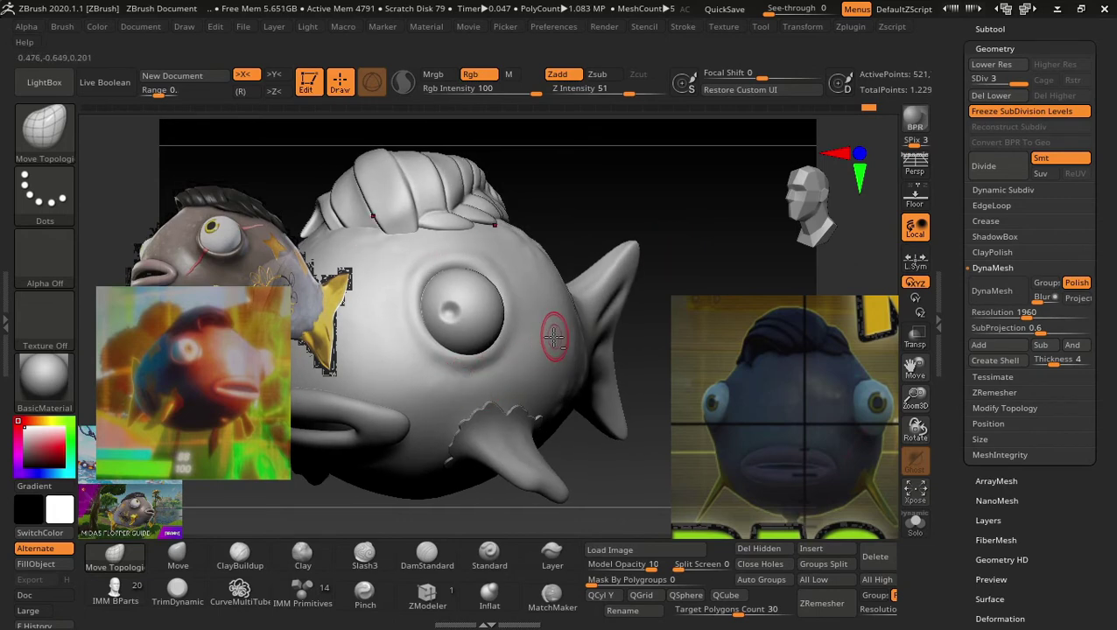
alt+click(533, 361)
key(ctrl)
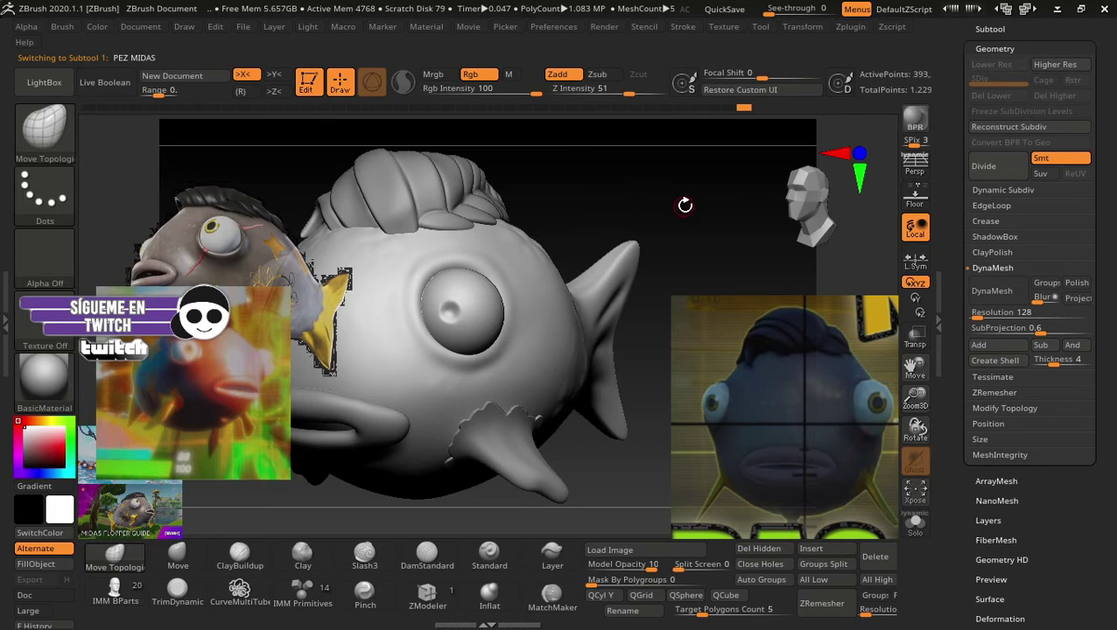
Choose the MaskPen FreeHand mask brush and set its size to 5.
drag(668, 195, 648, 263)
key(ctrl)
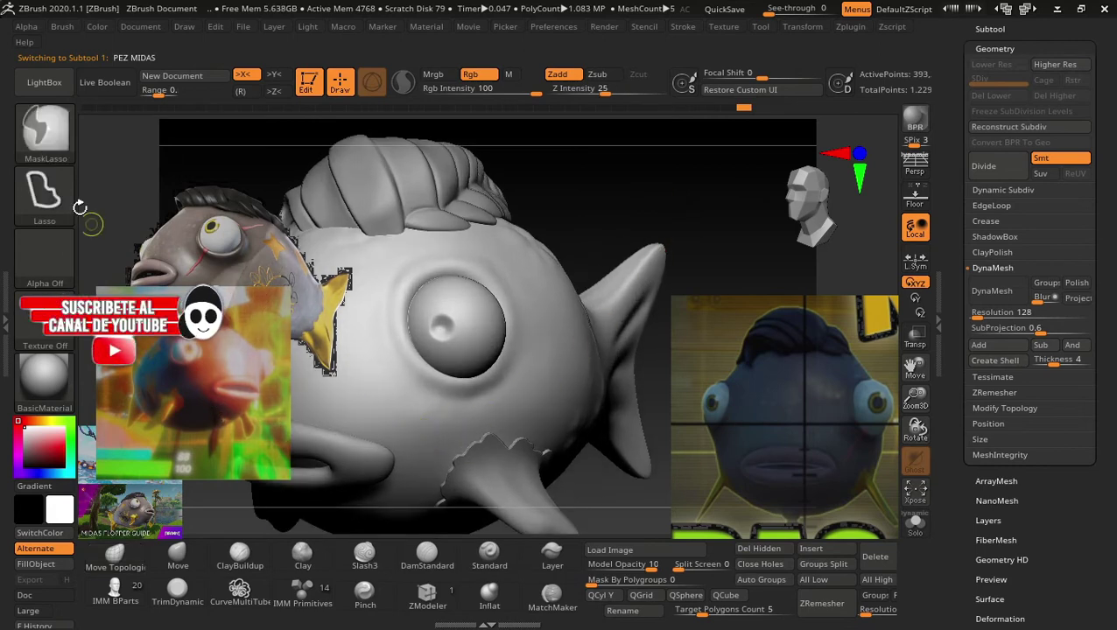
ctrl+click(61, 144)
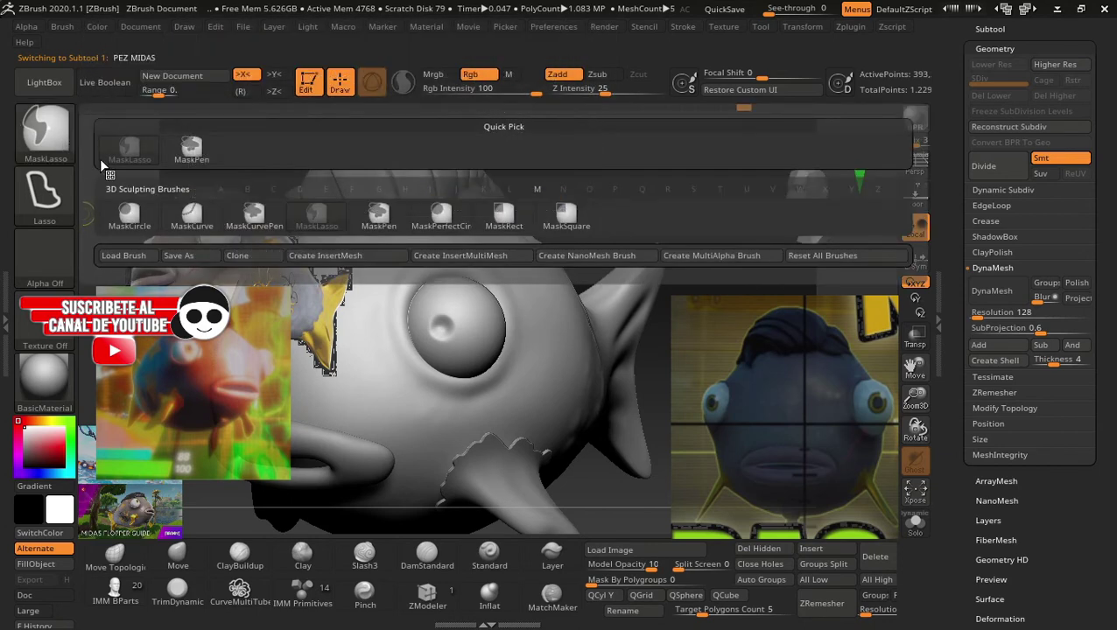
click(380, 217)
key(s)
drag(621, 193, 616, 196)
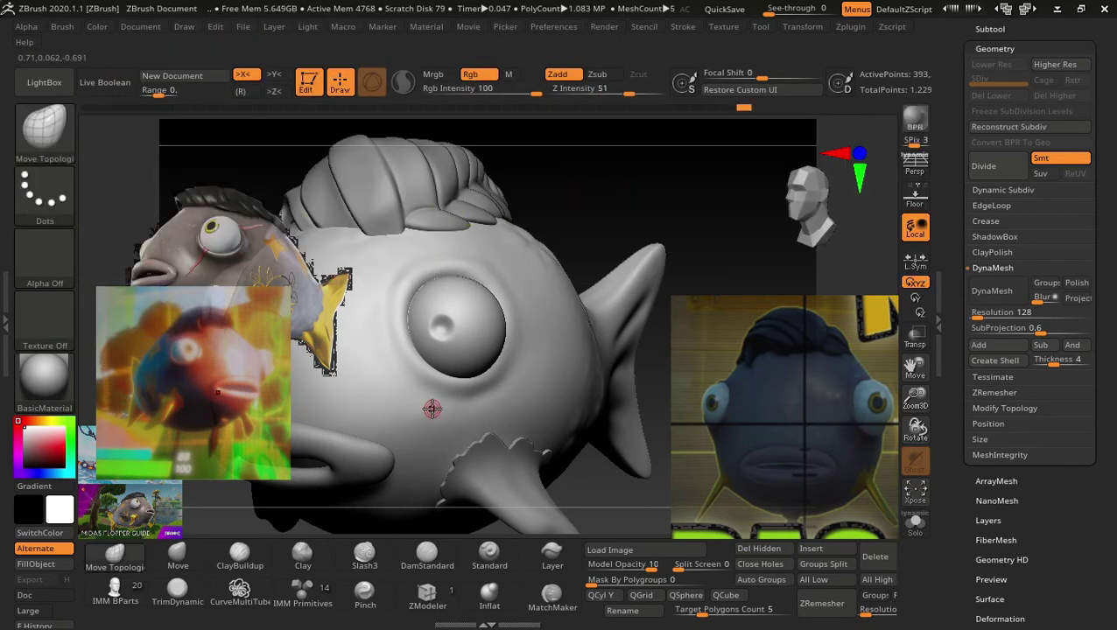
Paint thin mask seam lines across the fish body, undoing and redoing strokes as needed.
key(ctrl)
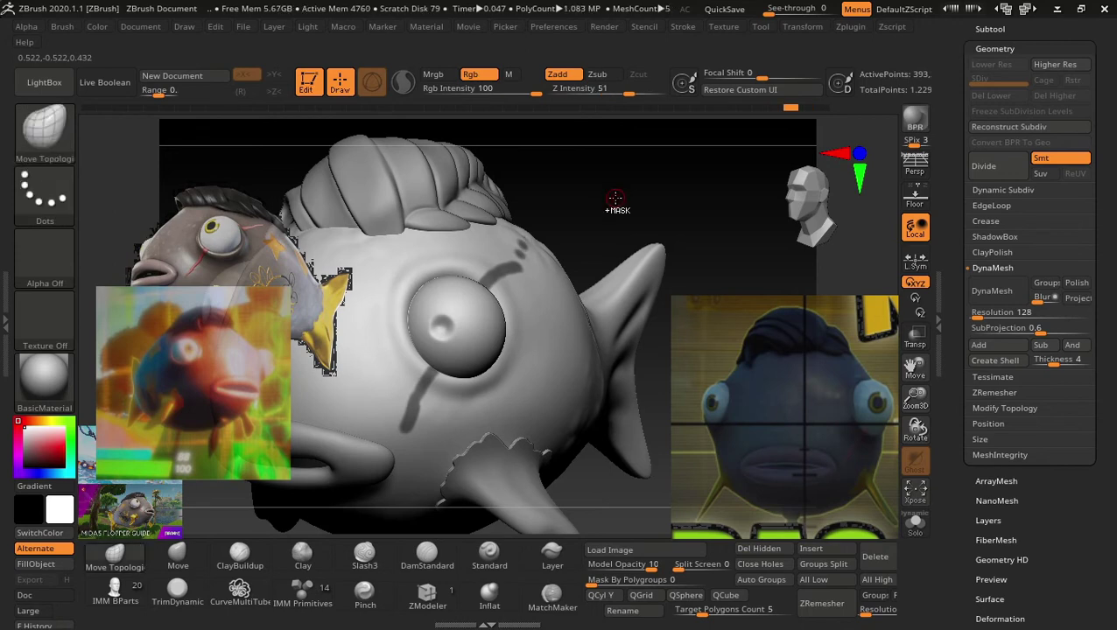
ctrl+drag(613, 198, 613, 202)
key(ctrl)
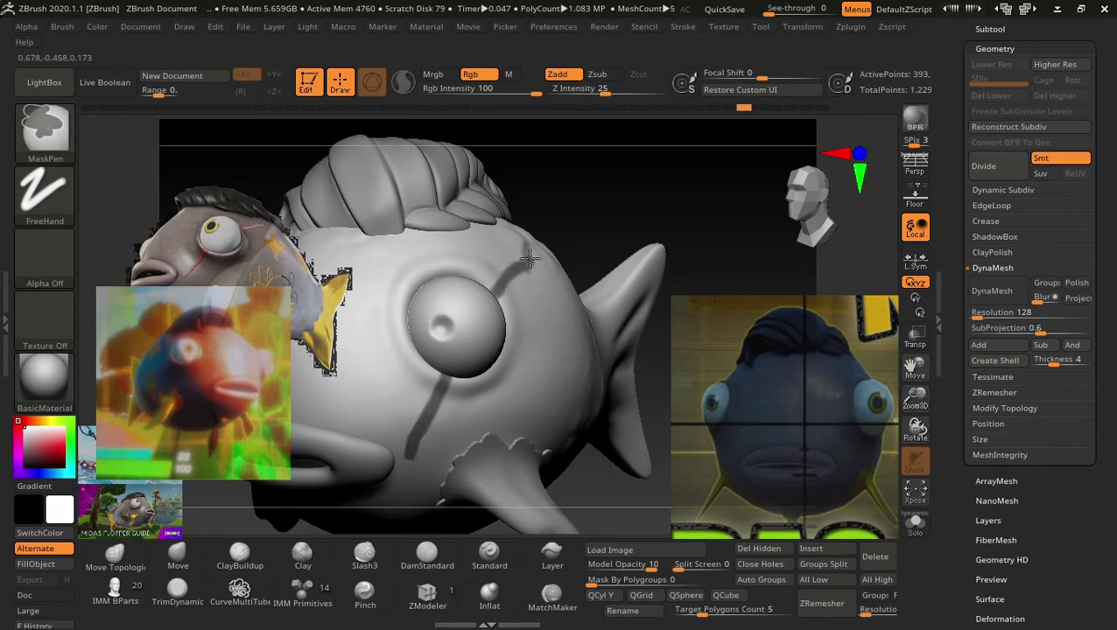
key(ctrl+z)
key(ctrl+shift+z)
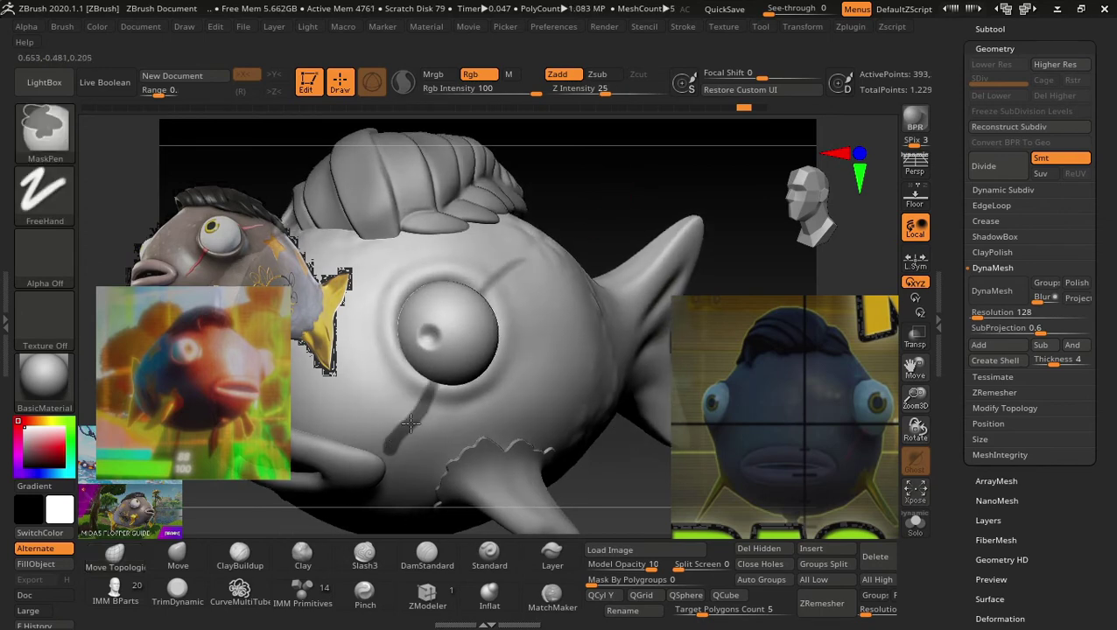
key(ctrl+shift+z)
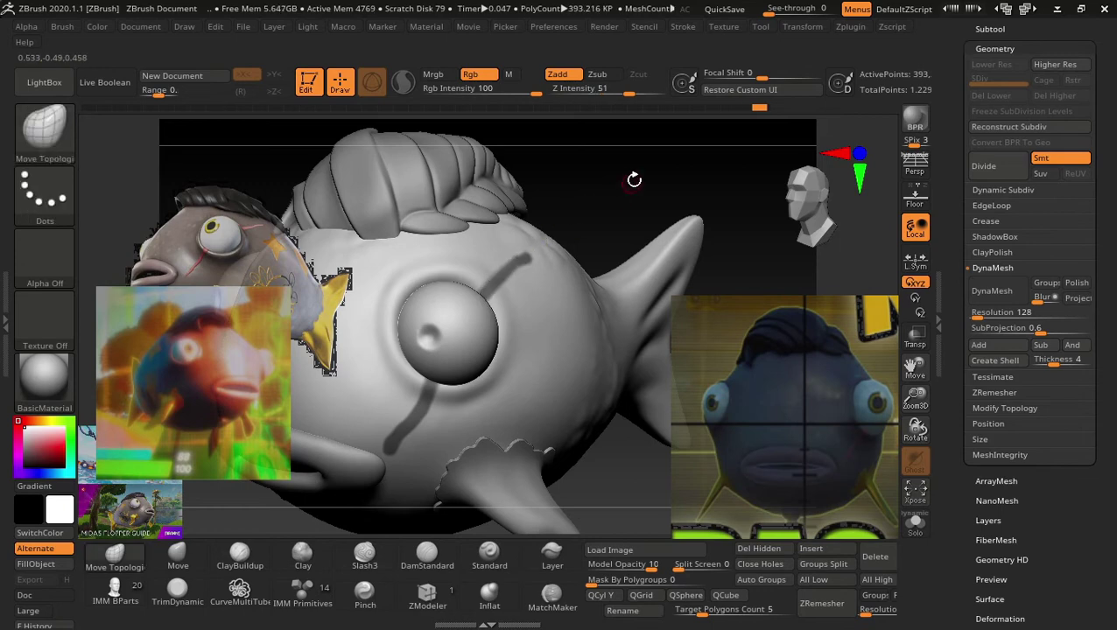
key(ctrl+shift+z)
key(ctrl+shift+z)
key(ctrl+shift+z)
key(ctrl+shift+z)
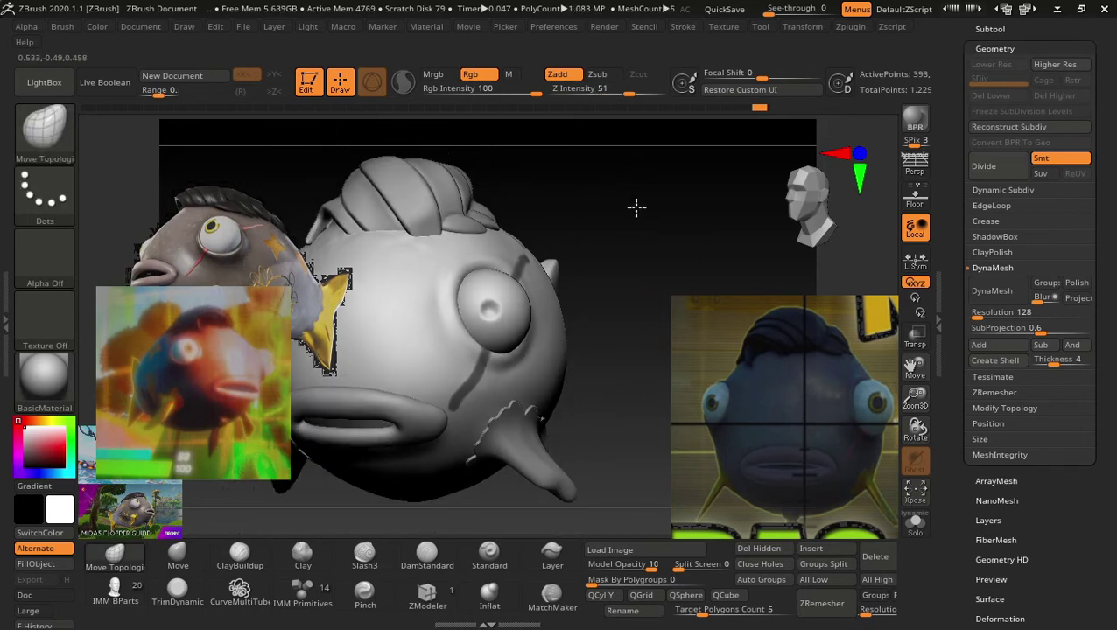
key(ctrl+shift+z)
key(ctrl+shift+z)
key(ctrl+shift+z)
key(ctrl+shift+z)
key(ctrl)
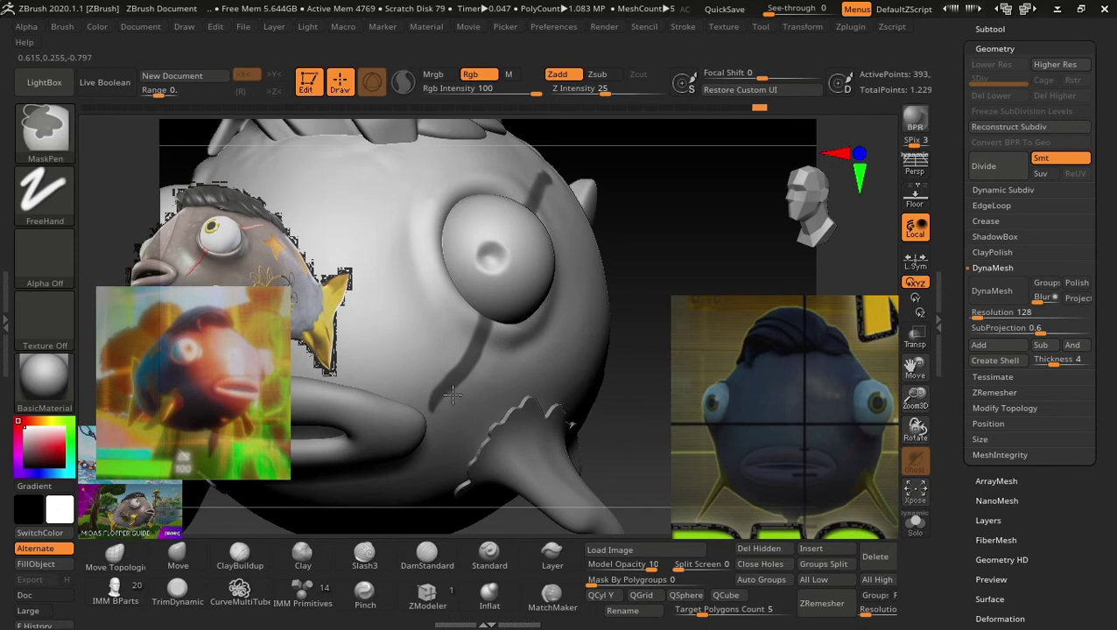
key(ctrl+shift+z)
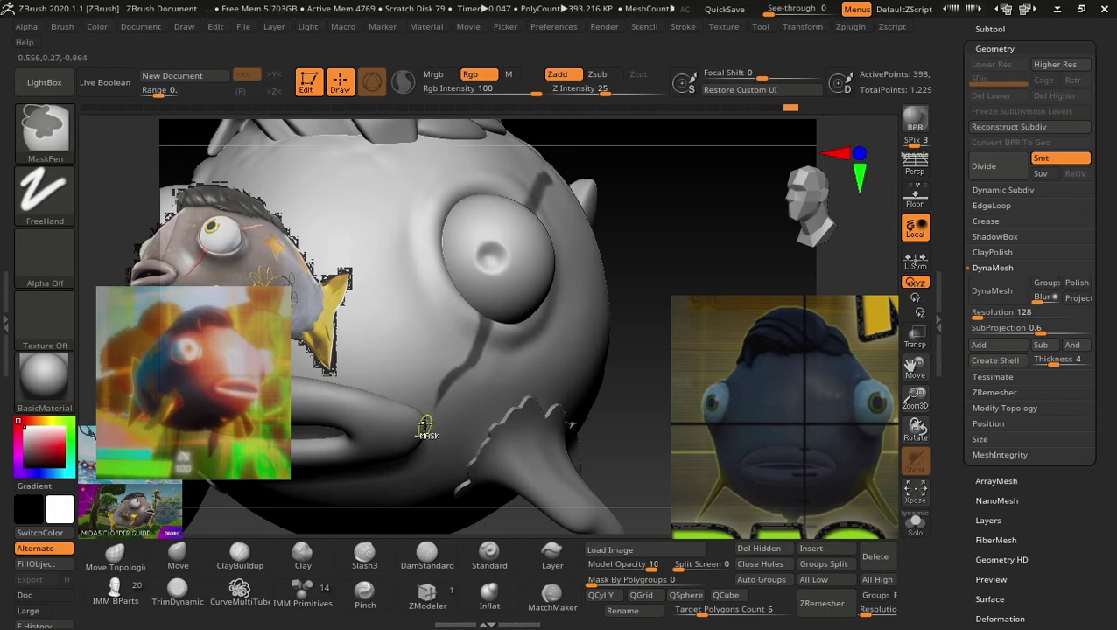
key(ctrl+shift+z)
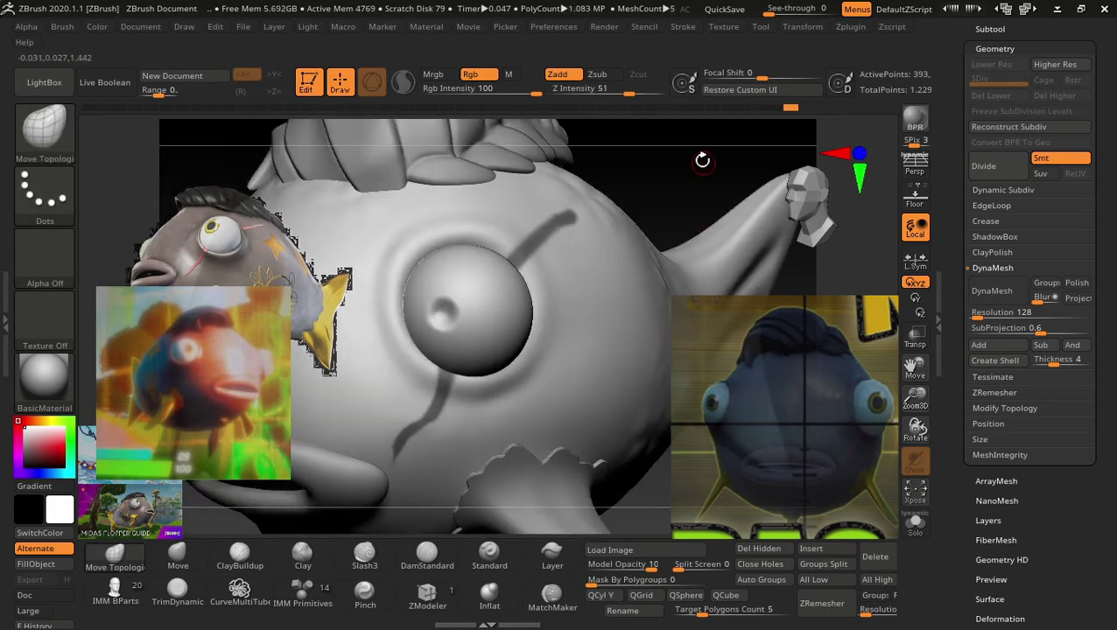
key(ctrl+z)
key(ctrl+z)
key(ctrl+z)
key(ctrl+z)
key(ctrl)
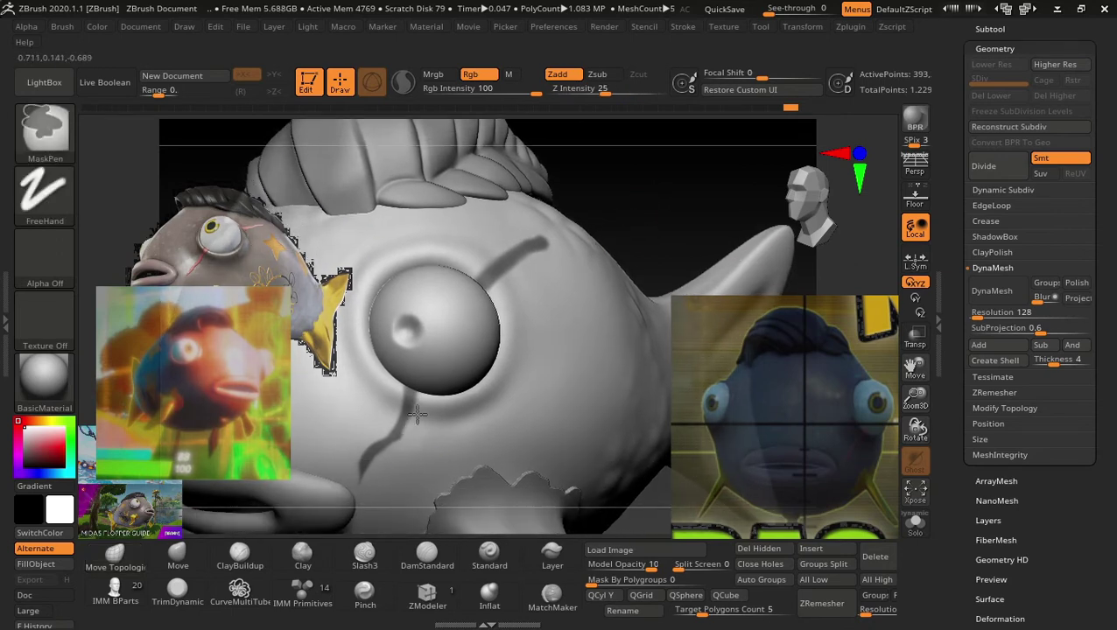
key(ctrl+shift+z)
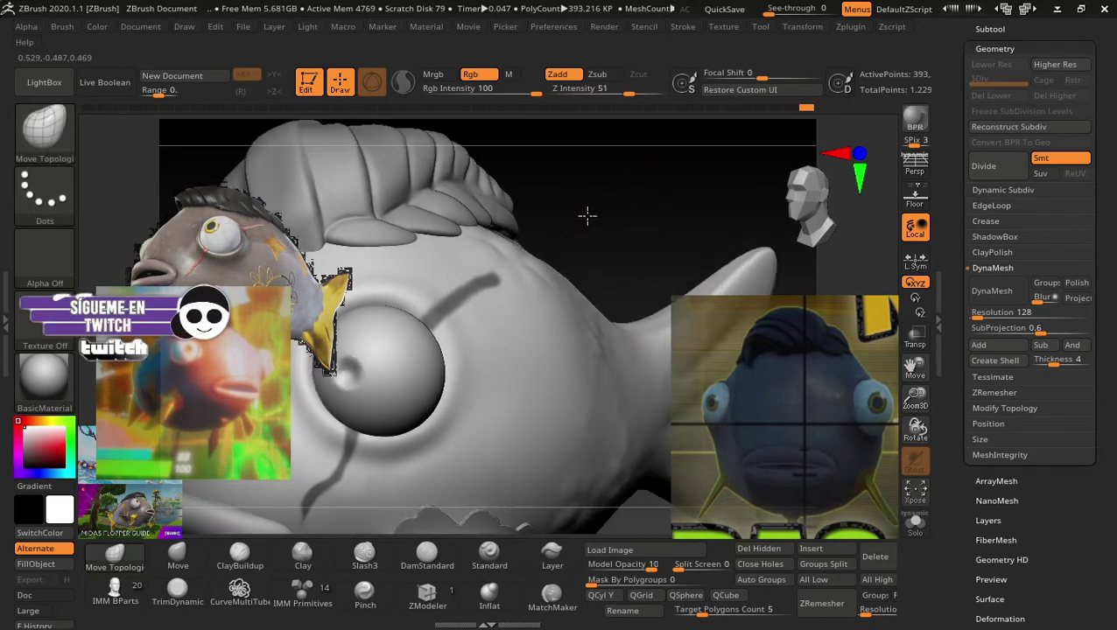
key(ctrl+shift+z)
key(ctrl+shift+z)
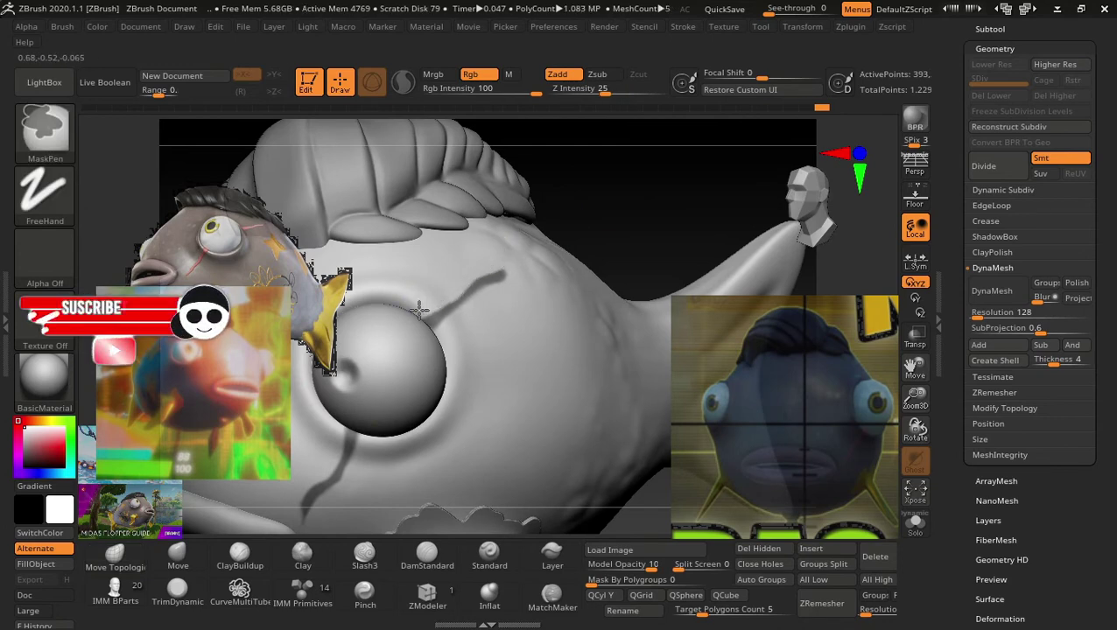
key(ctrl+z)
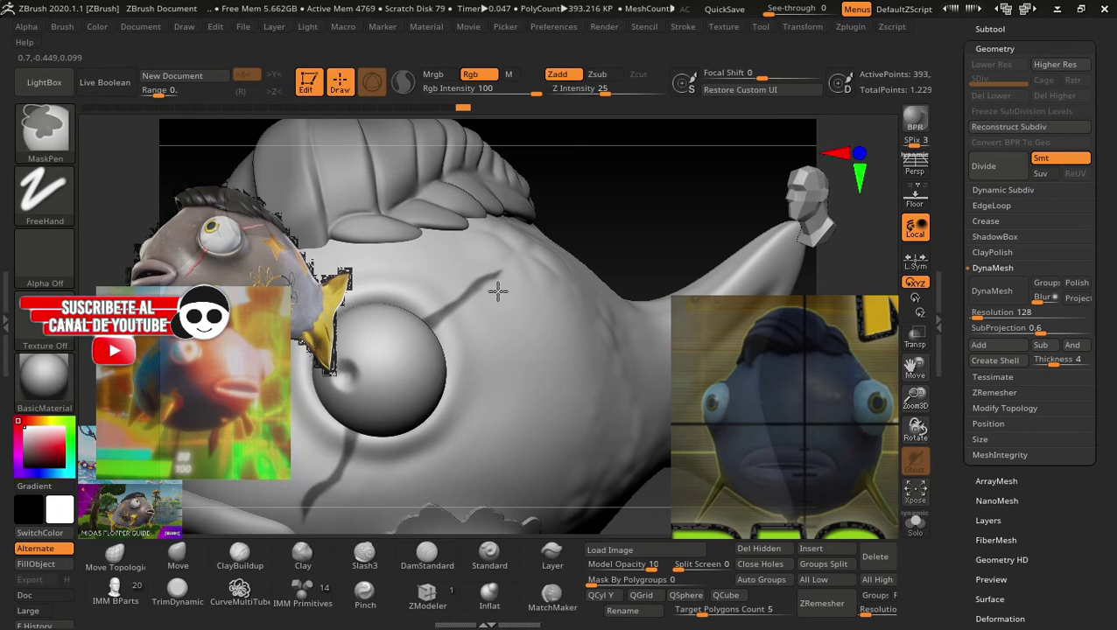
mouse_move(629, 192)
mouse_down()
mouse_move(617, 285)
mouse_move(628, 283)
mouse_move(616, 252)
mouse_move(646, 326)
mouse_move(613, 351)
mouse_move(631, 324)
mouse_move(640, 386)
mouse_move(656, 398)
mouse_move(626, 239)
mouse_move(630, 256)
mouse_up()
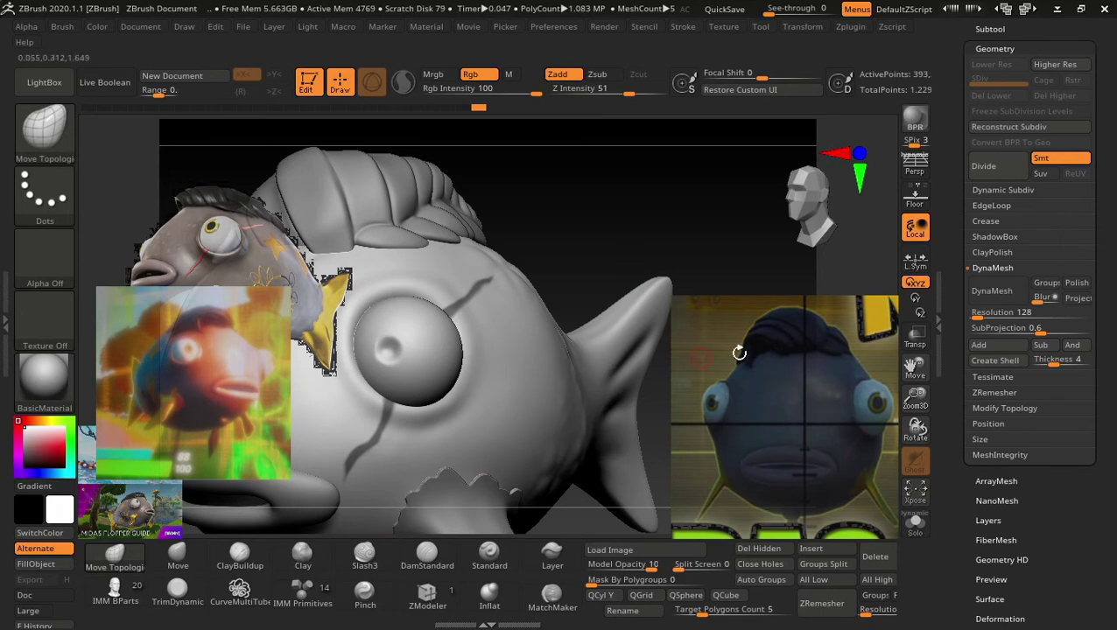
Extract the masked seams at thickness 0.02 and accept them as subtool Extract11.
scroll(1031, 197, up, 3)
click(998, 196)
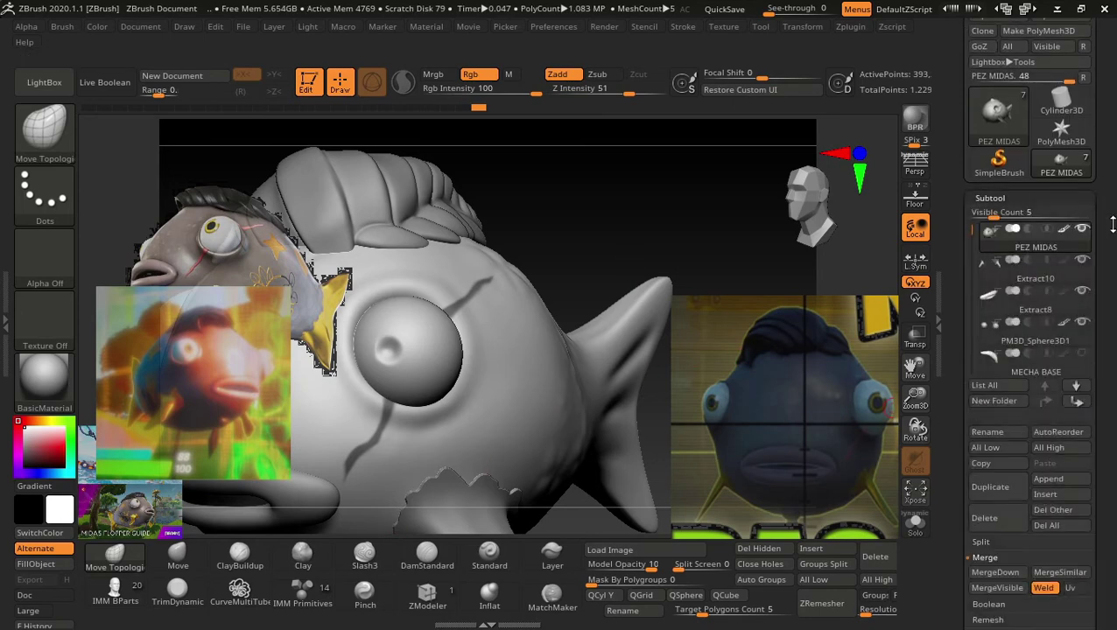
scroll(1114, 242, down, 2)
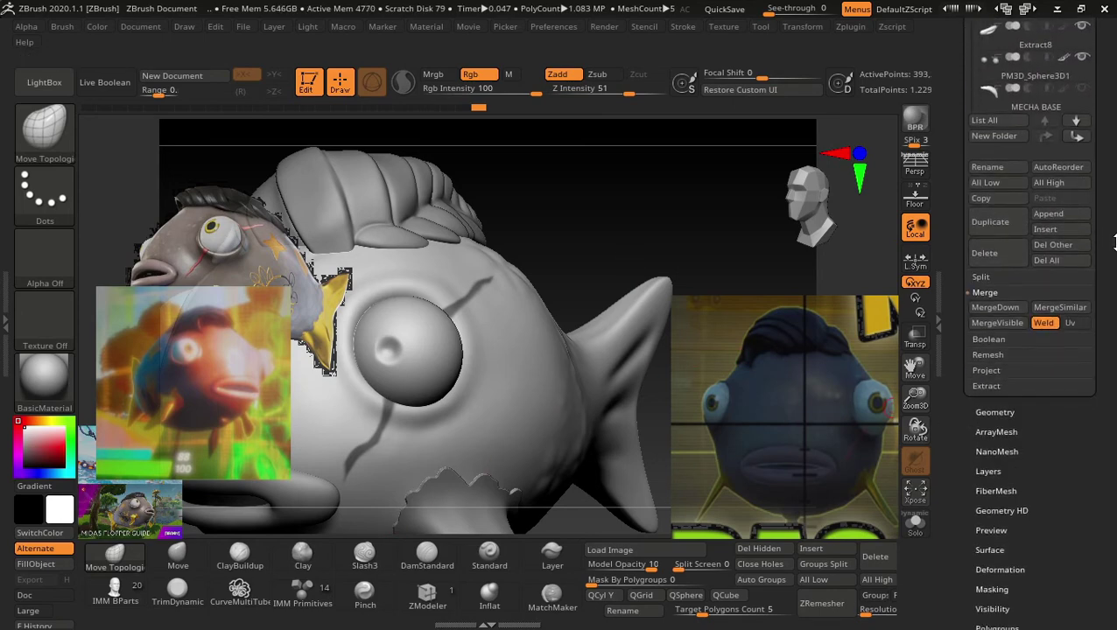
click(987, 386)
click(1006, 385)
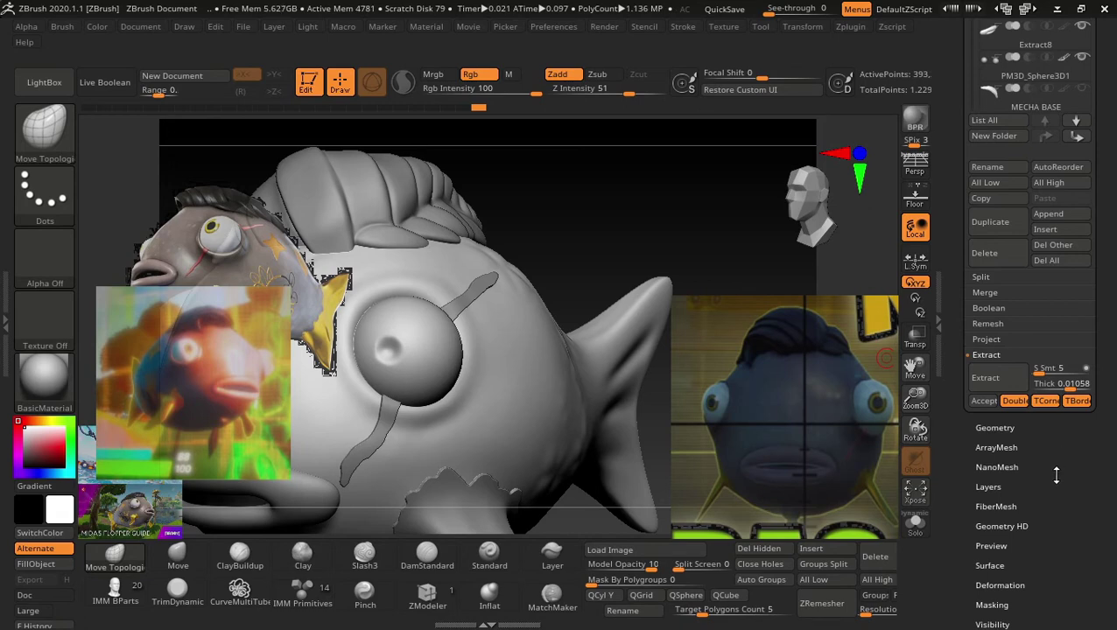
click(984, 401)
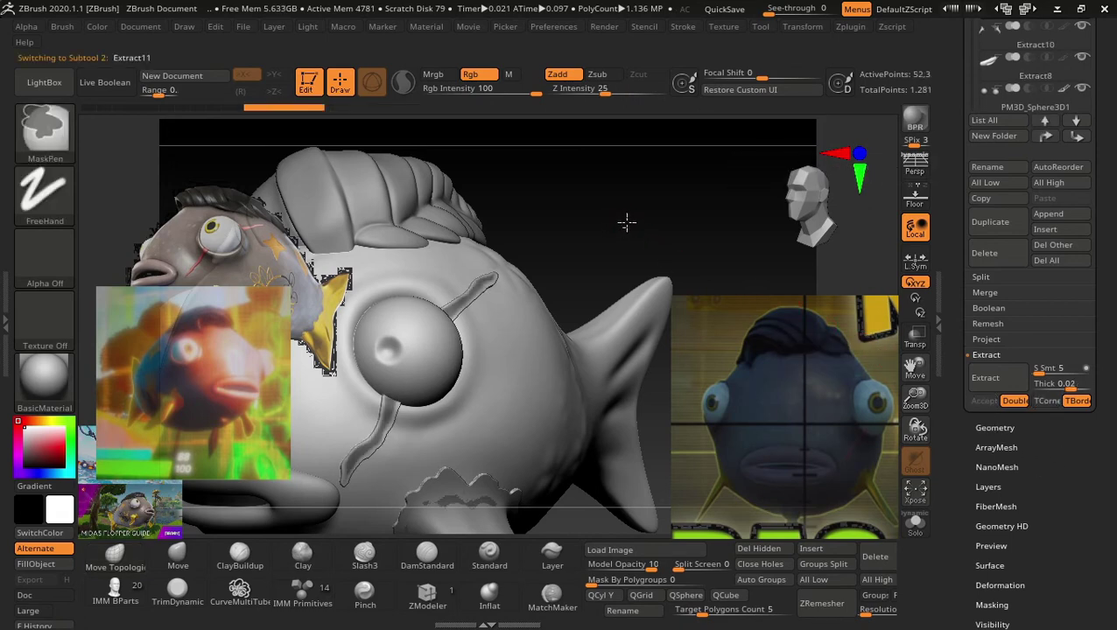
Smooth the extracted seam strips on the body and the one running near the eye.
mouse_move(626, 222)
mouse_down()
mouse_move(646, 232)
mouse_move(643, 221)
mouse_move(644, 377)
mouse_move(623, 399)
mouse_up()
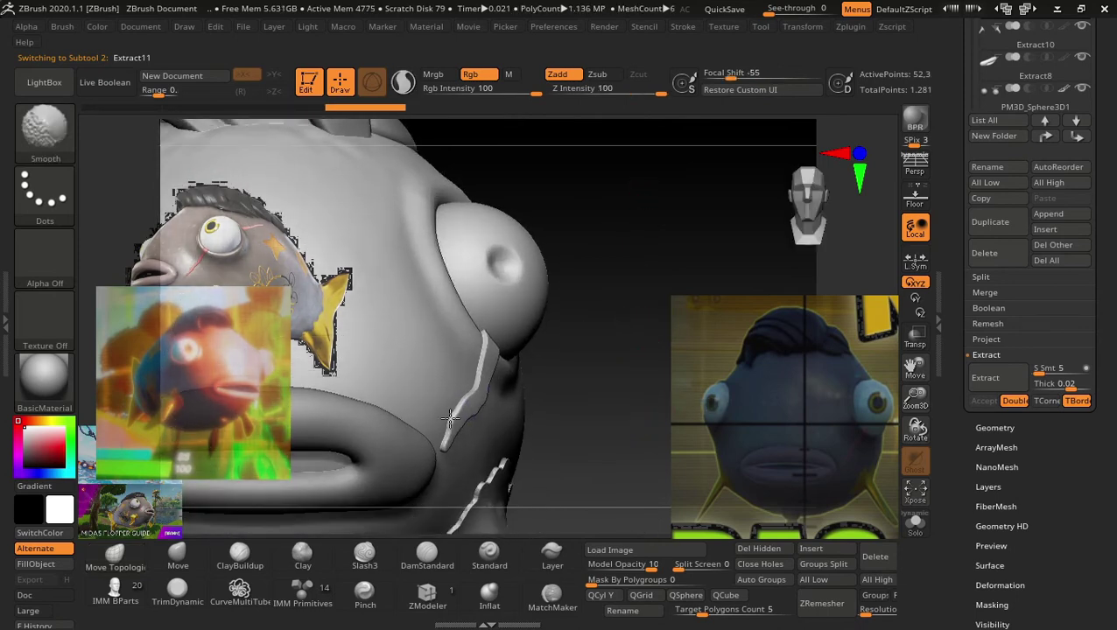
mouse_move(448, 419)
shift+mouse_down()
mouse_move(472, 376)
mouse_move(484, 392)
shift+mouse_up()
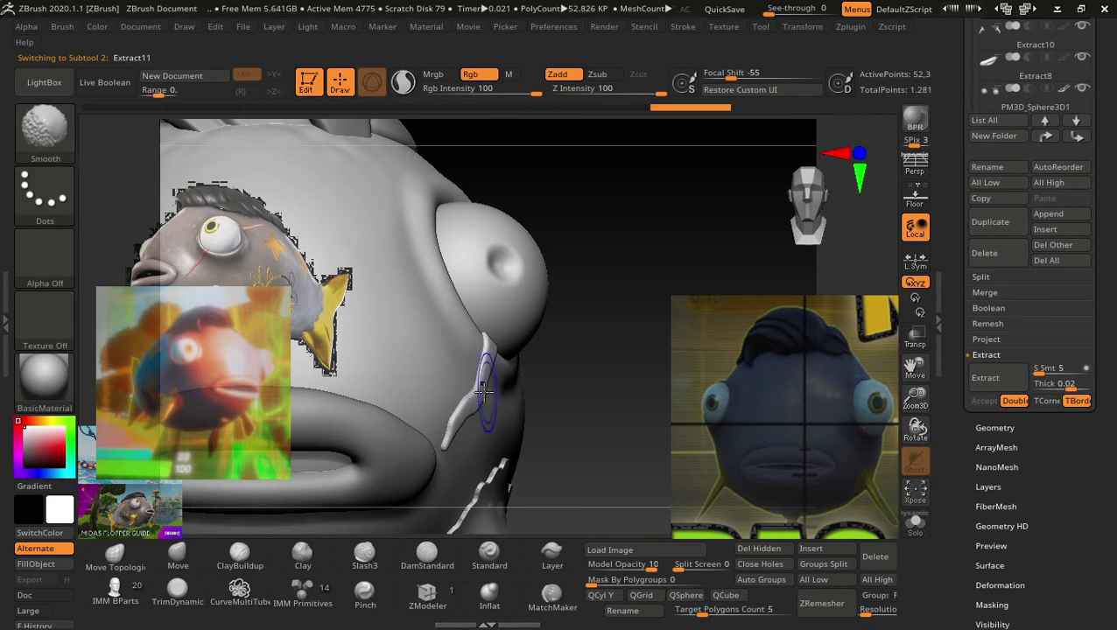
mouse_move(598, 332)
mouse_down()
mouse_move(630, 214)
mouse_move(606, 261)
mouse_up()
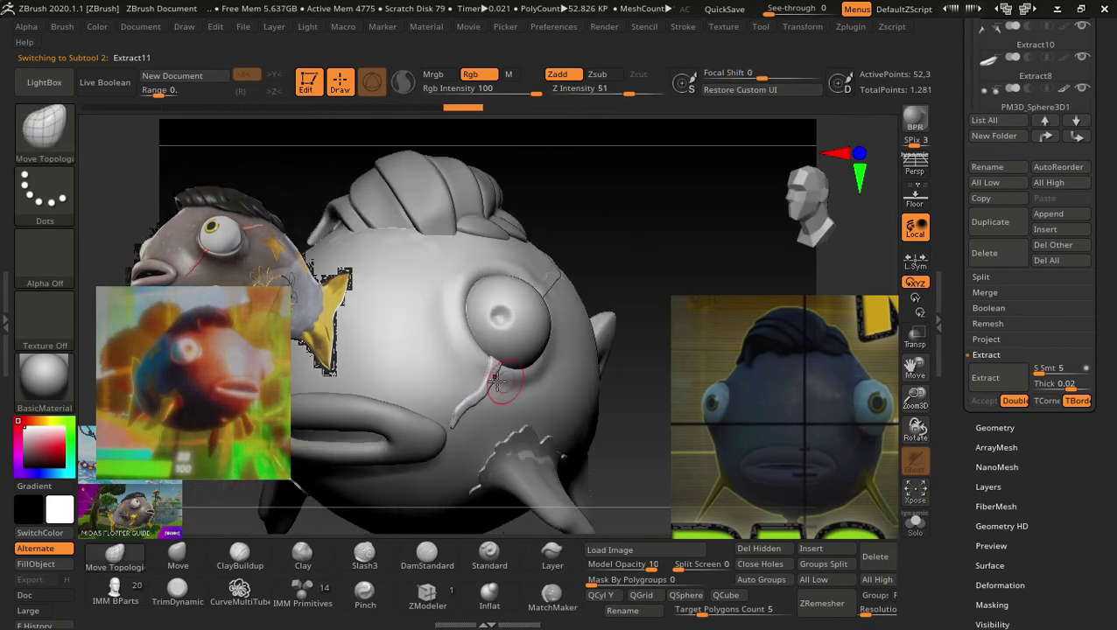
mouse_move(659, 206)
mouse_down()
mouse_move(688, 187)
mouse_move(634, 207)
mouse_move(665, 189)
mouse_move(491, 331)
mouse_up()
mouse_move(432, 368)
shift+mouse_down()
mouse_move(487, 324)
mouse_move(427, 350)
mouse_move(498, 322)
shift+mouse_up()
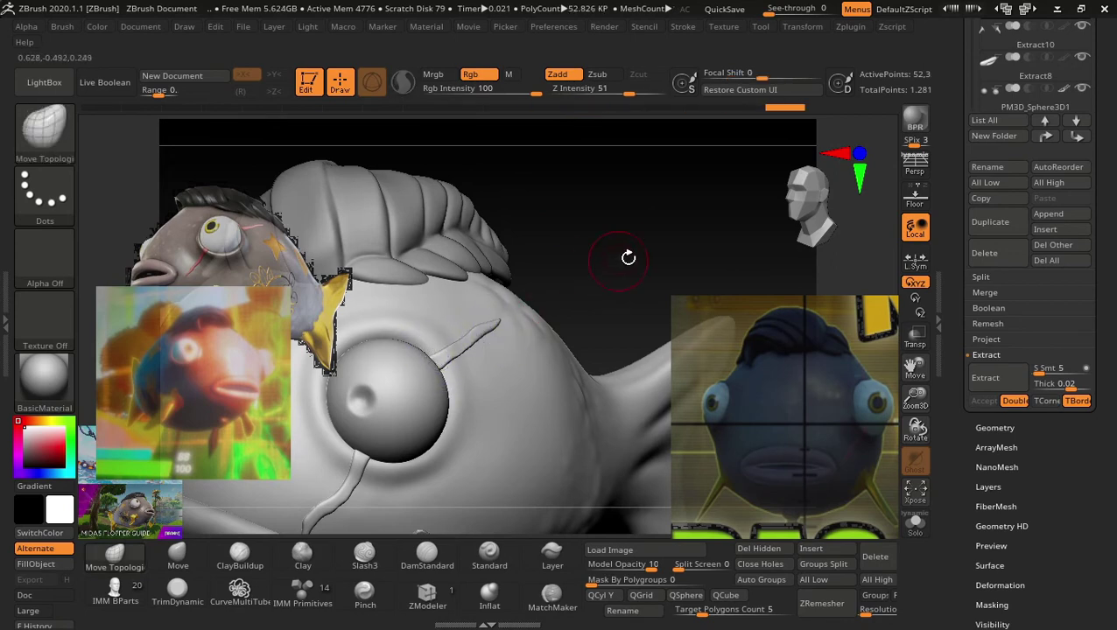
mouse_move(629, 257)
mouse_down()
mouse_move(653, 117)
mouse_move(620, 400)
mouse_move(581, 392)
mouse_move(618, 399)
mouse_up()
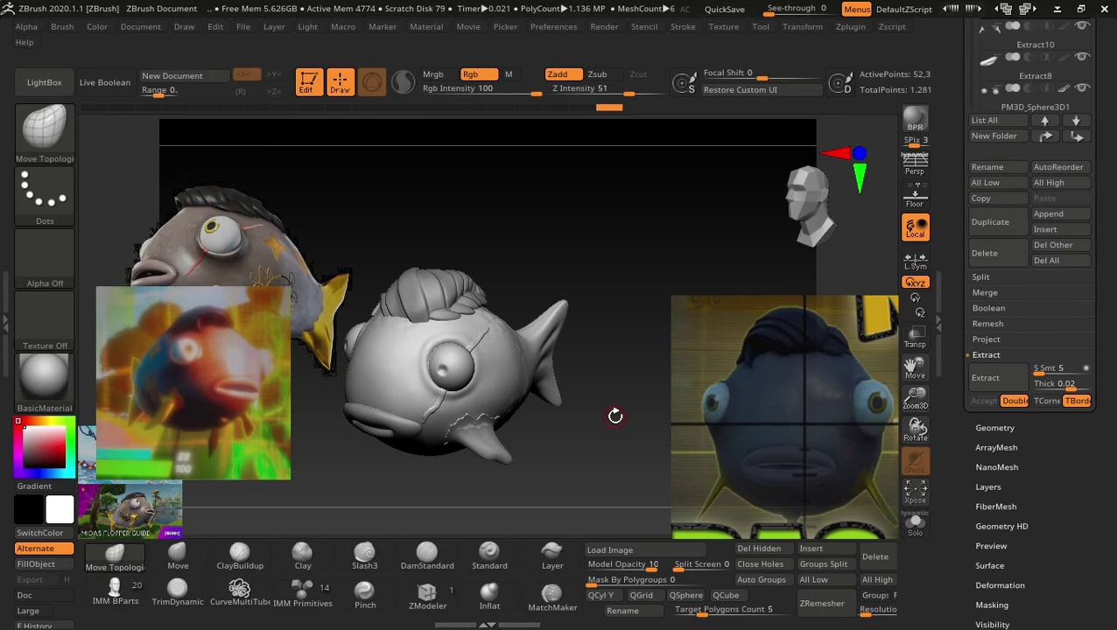
mouse_move(665, 331)
mouse_down()
mouse_move(653, 335)
mouse_move(642, 277)
mouse_move(677, 303)
mouse_move(614, 334)
mouse_move(644, 314)
mouse_move(707, 386)
mouse_move(682, 426)
mouse_move(573, 364)
mouse_move(593, 341)
mouse_move(653, 382)
mouse_up()
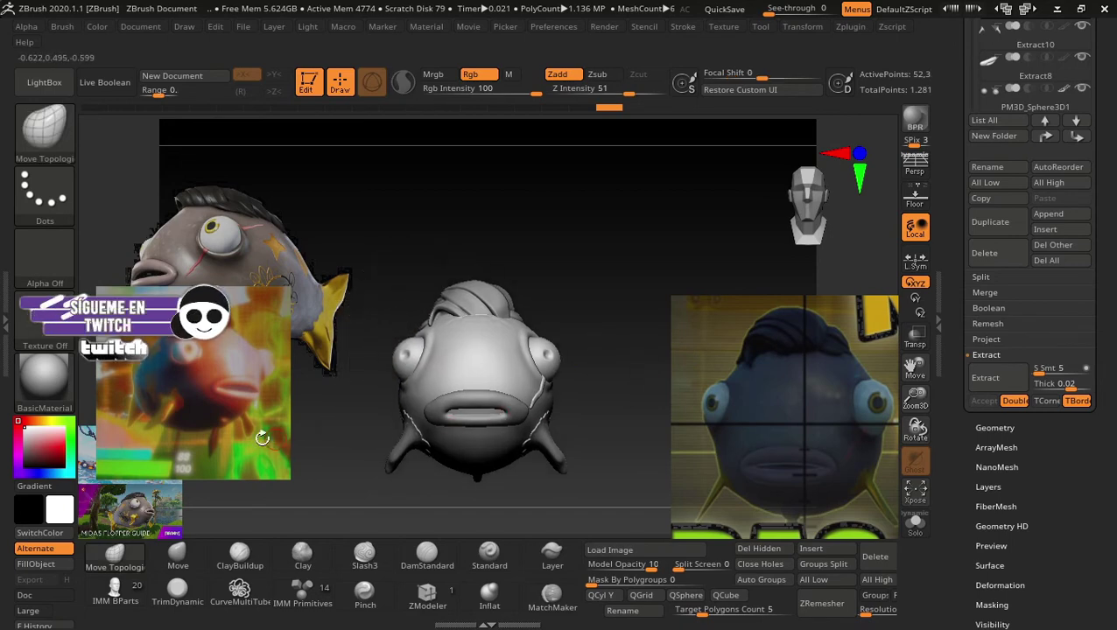
Shrink the reference image via Spotlight, pin it at lower left, and zoom in on the fish.
key(shift+z)
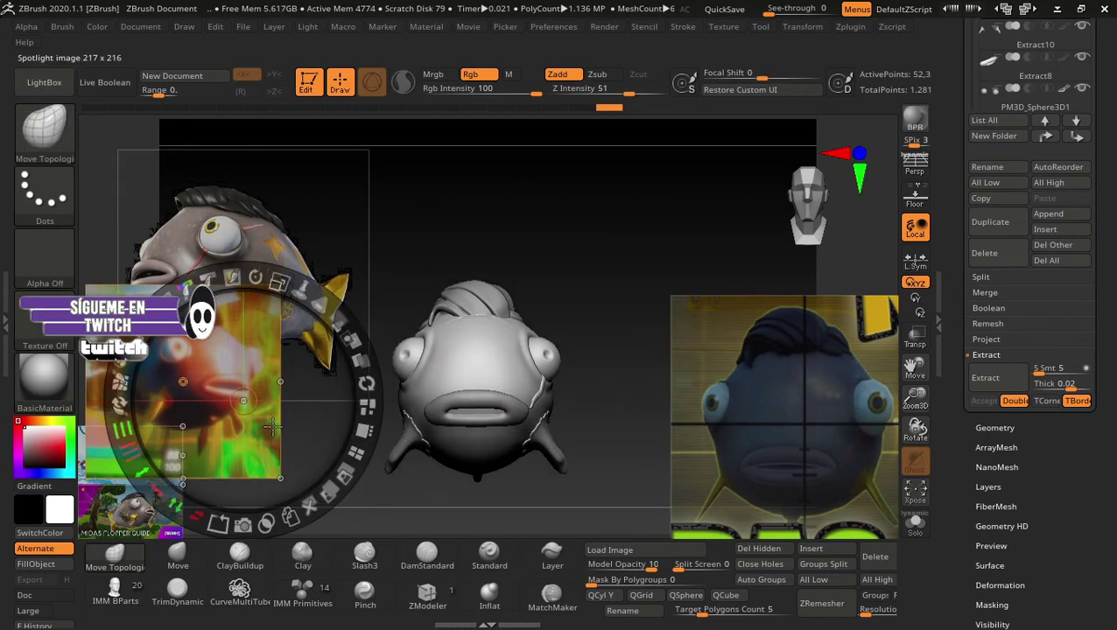
mouse_move(273, 426)
mouse_down()
mouse_move(232, 429)
mouse_move(274, 496)
mouse_move(251, 523)
mouse_up()
key(shift+z)
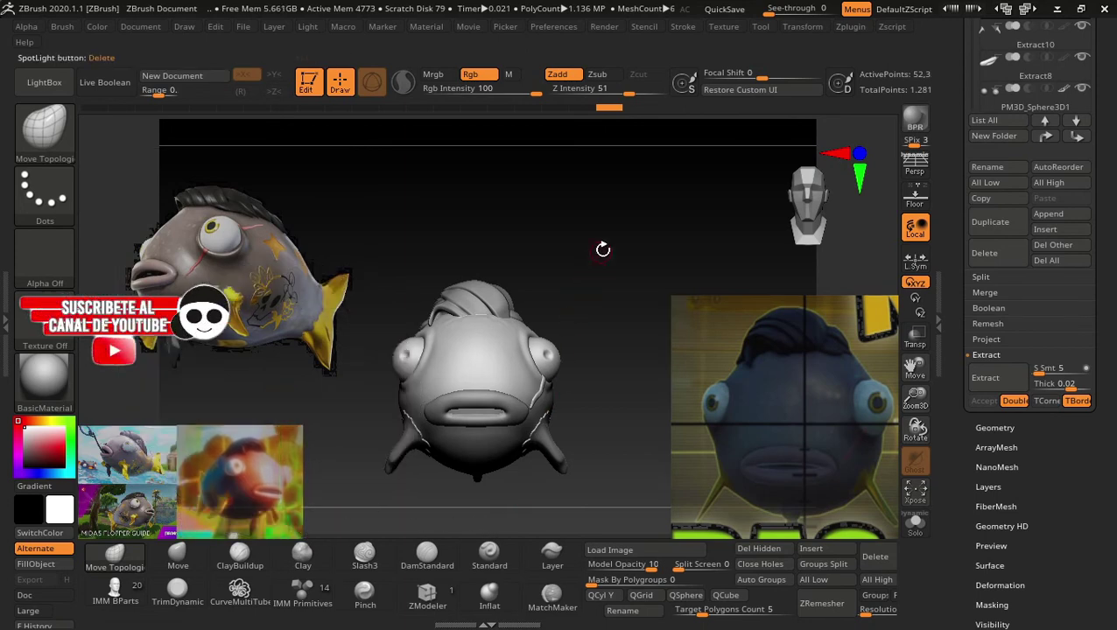
mouse_move(606, 250)
alt+mouse_down()
mouse_move(623, 312)
mouse_move(652, 261)
alt+mouse_up()
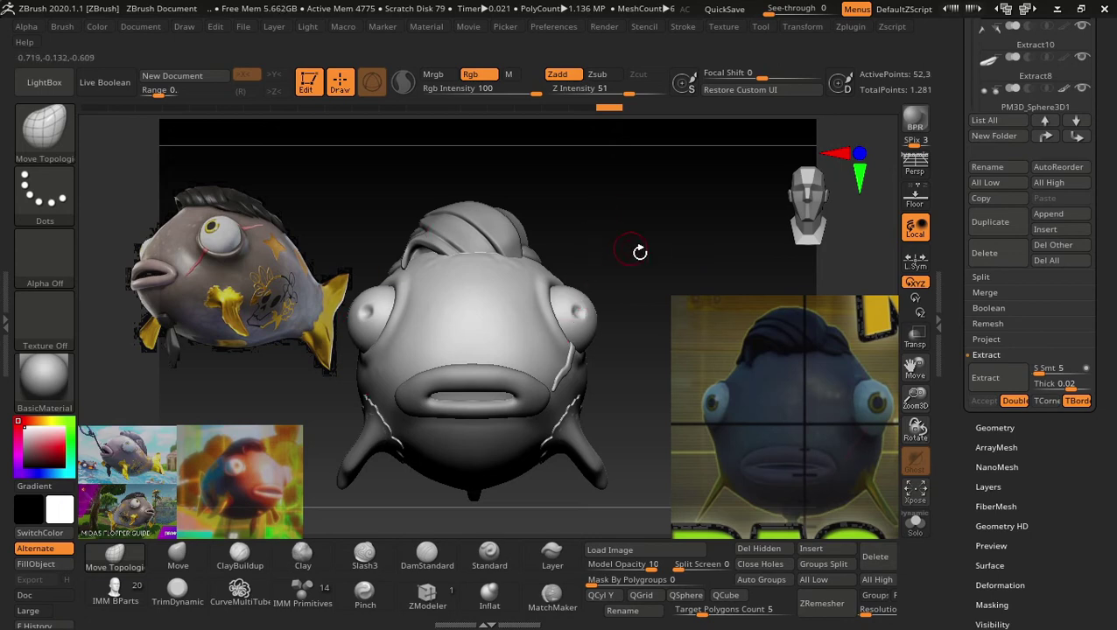
mouse_move(643, 252)
mouse_down()
mouse_move(630, 262)
mouse_move(665, 239)
mouse_move(721, 254)
mouse_move(653, 232)
mouse_move(693, 247)
mouse_move(654, 265)
mouse_move(684, 296)
mouse_move(667, 339)
mouse_move(539, 386)
mouse_move(623, 369)
mouse_move(638, 379)
mouse_move(627, 369)
mouse_up()
Select the Extract11 strips subtool, turn on Solo, and frame it from the side.
alt+click(552, 387)
alt+click(517, 235)
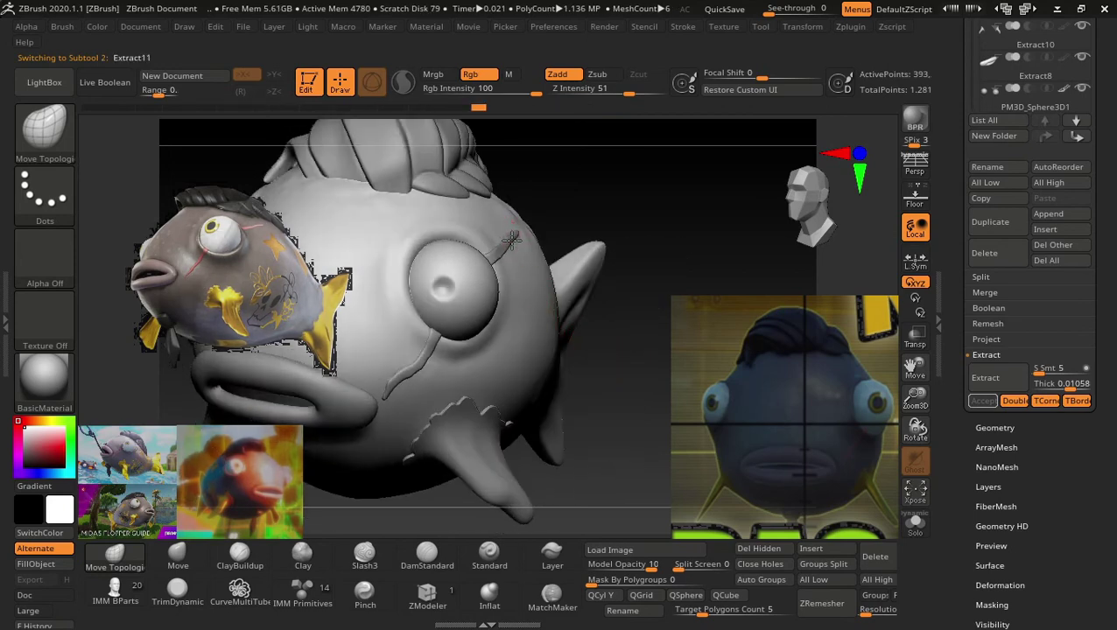
shift+drag(630, 303, 656, 330)
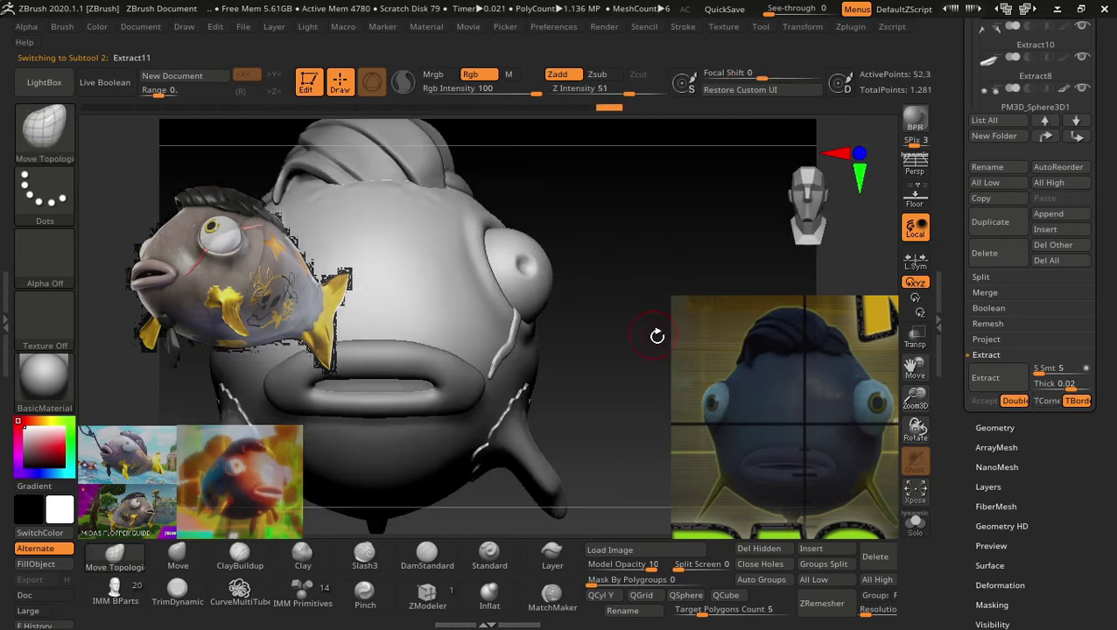
click(915, 523)
key(f)
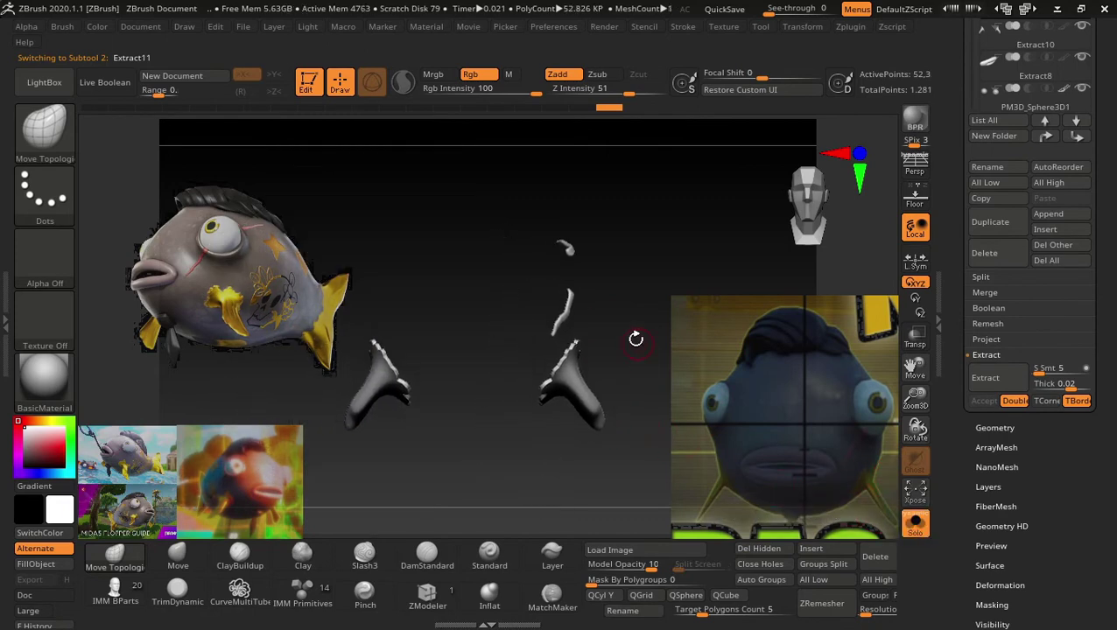
Lasso-mask the two fin-shaped pieces and split the unmasked seam strips into Extract12.
key(b)
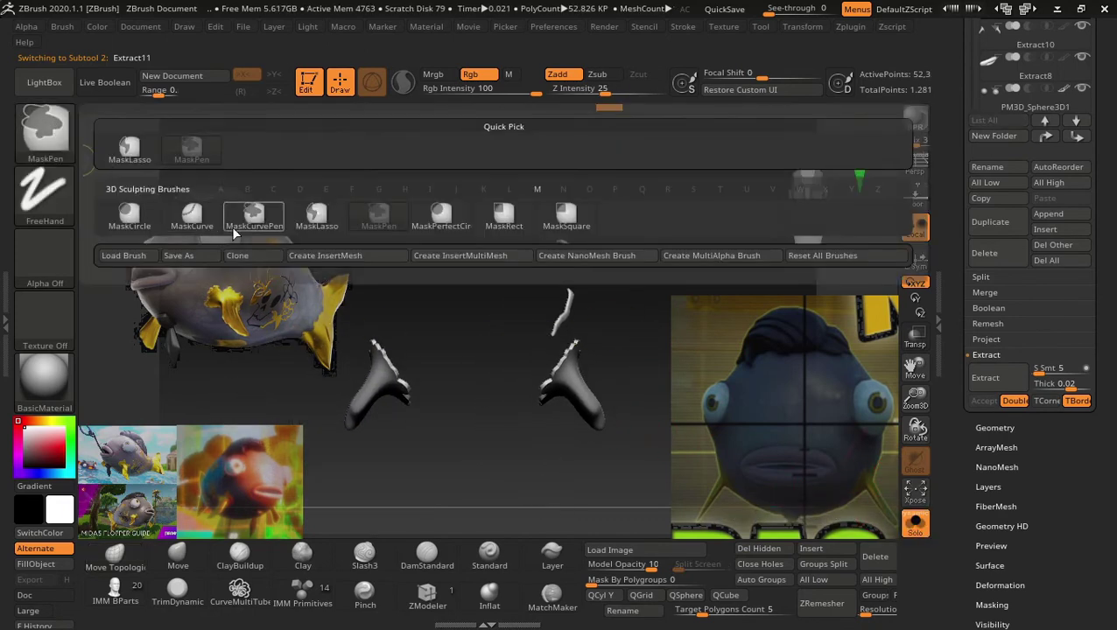
key(m)
key(l)
mouse_move(654, 368)
ctrl+mouse_down()
mouse_move(302, 480)
mouse_move(665, 350)
ctrl+mouse_up()
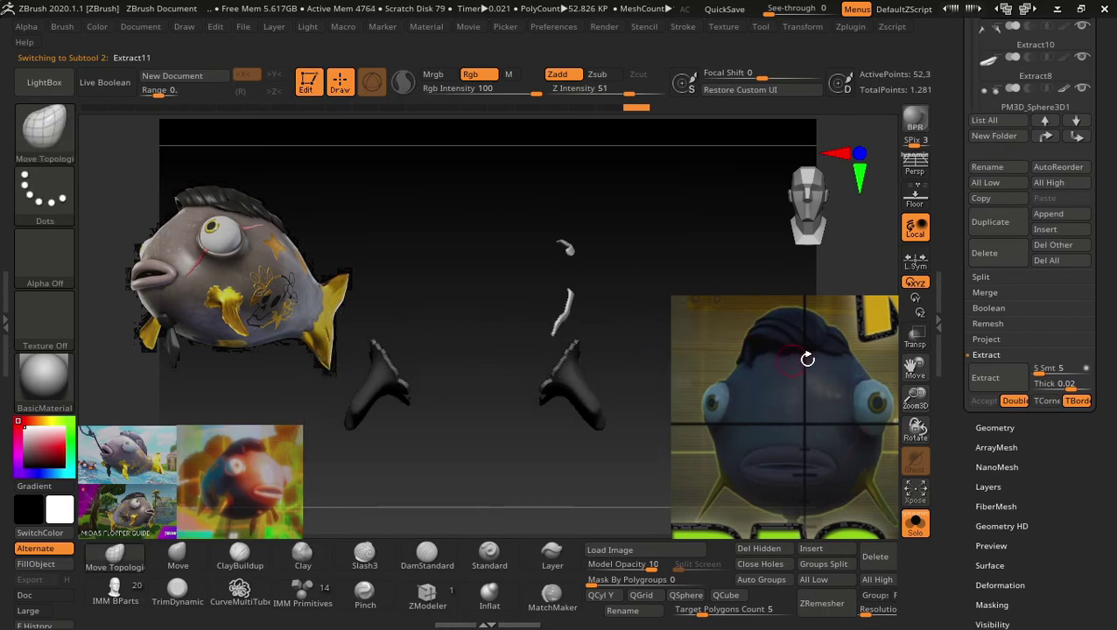
click(980, 278)
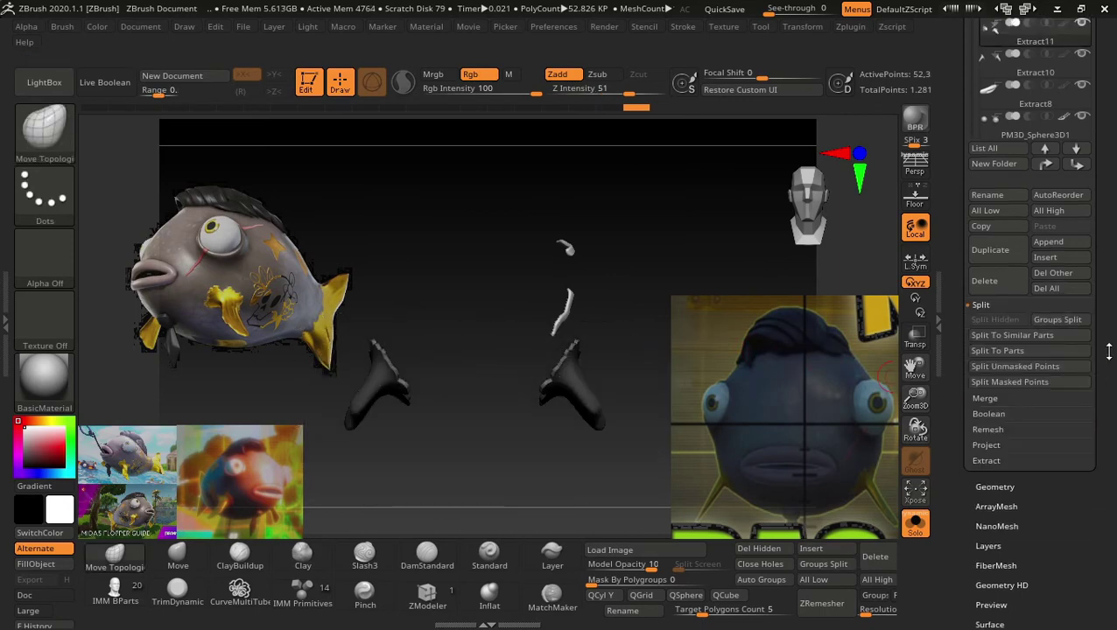
click(1080, 372)
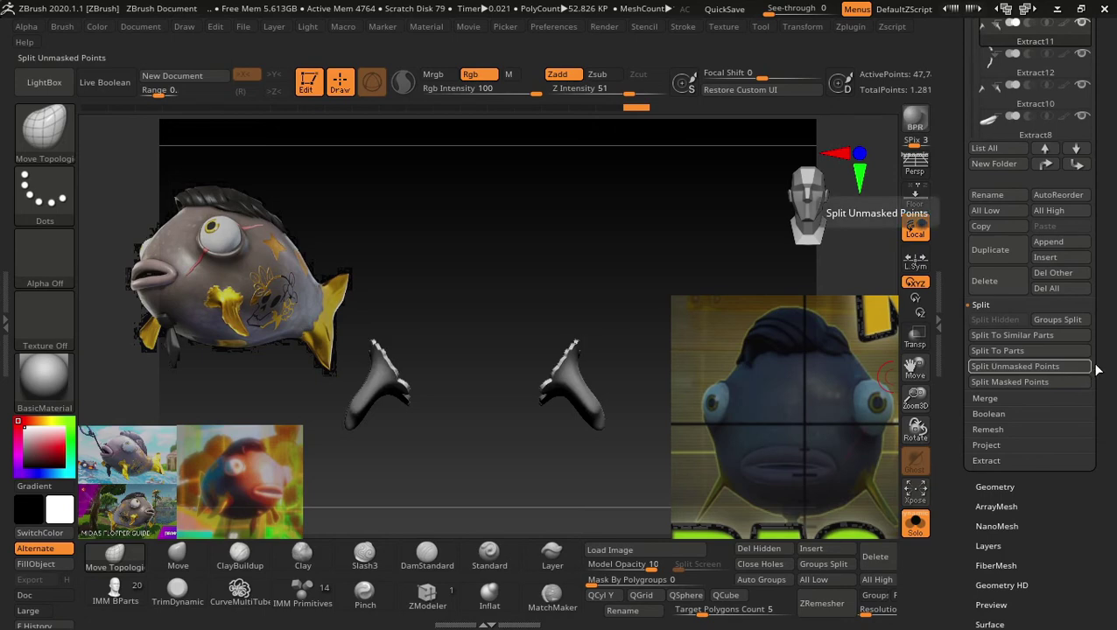
Delete the subtool holding the fin pieces and confirm the deletion.
click(998, 278)
click(843, 320)
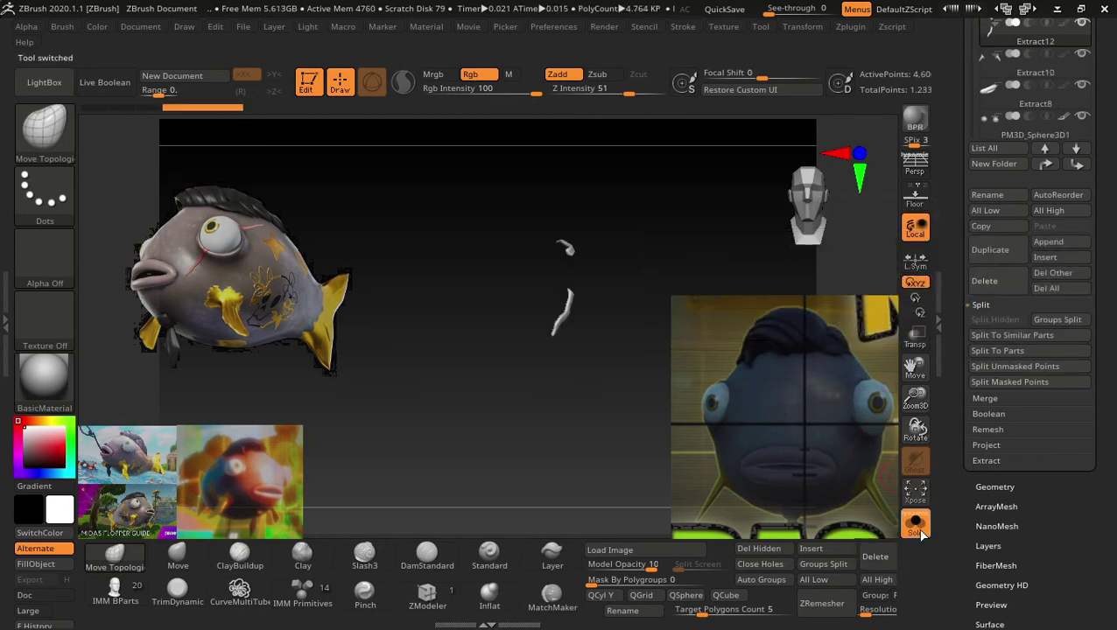
drag(685, 227, 676, 245)
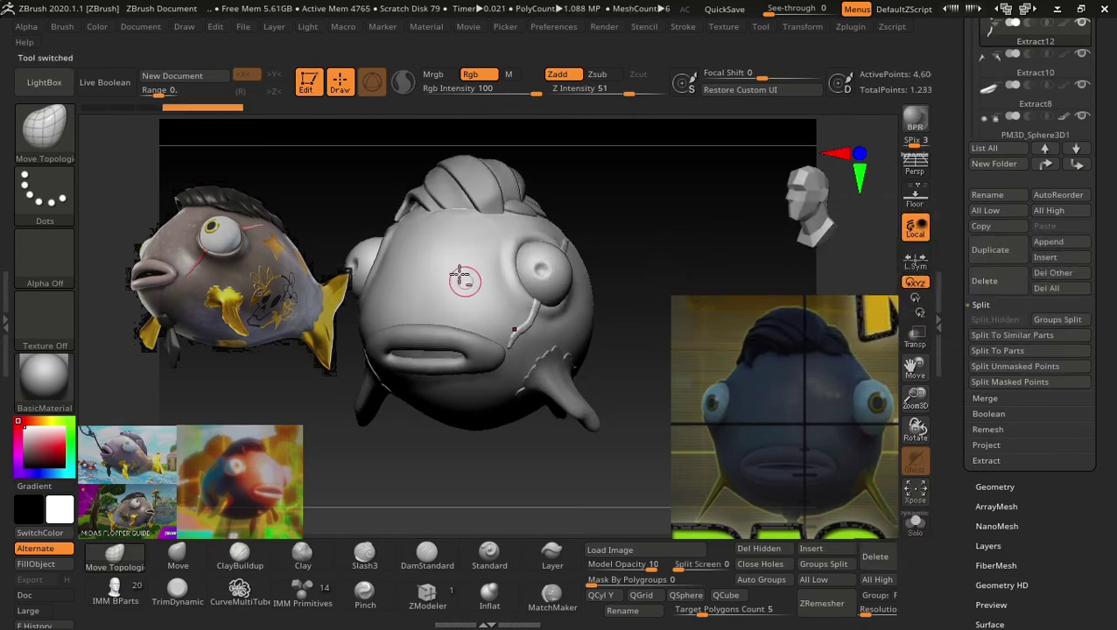
Make PEZ MIDAS active, rotate to a front view, and scroll up toward Tool > Save As.
alt+click(526, 270)
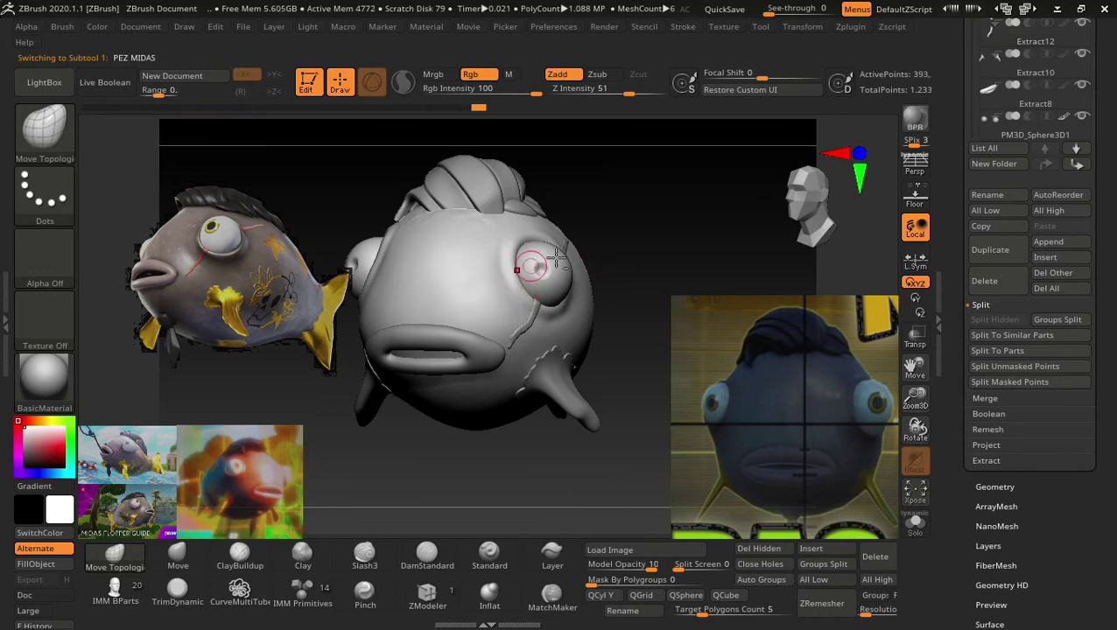
key(ctrl)
shift+drag(715, 241, 715, 263)
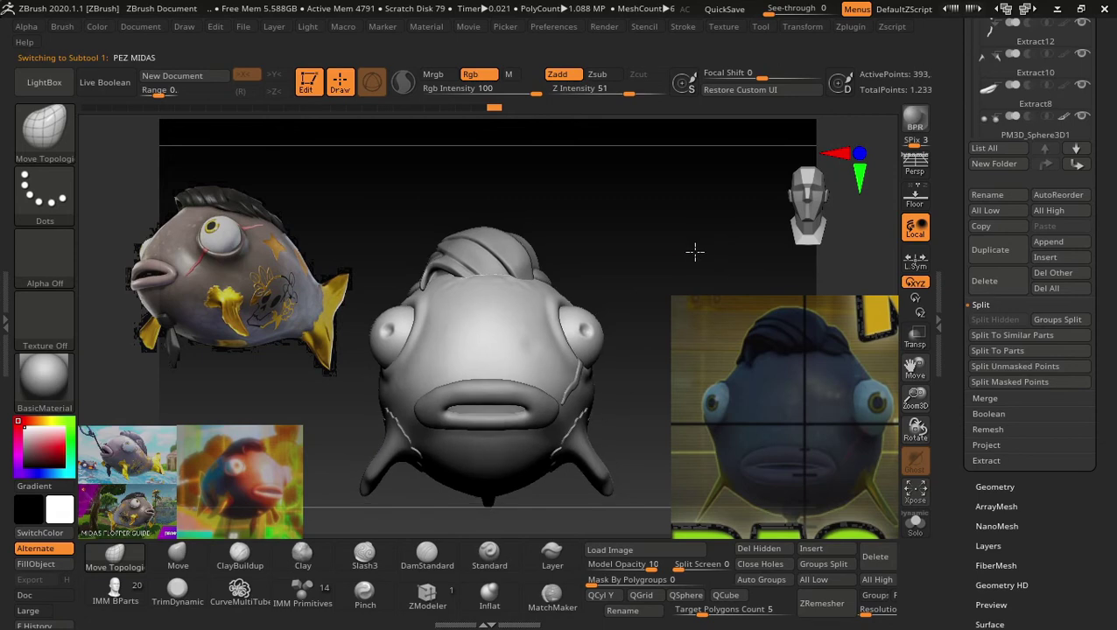
drag(715, 264, 689, 255)
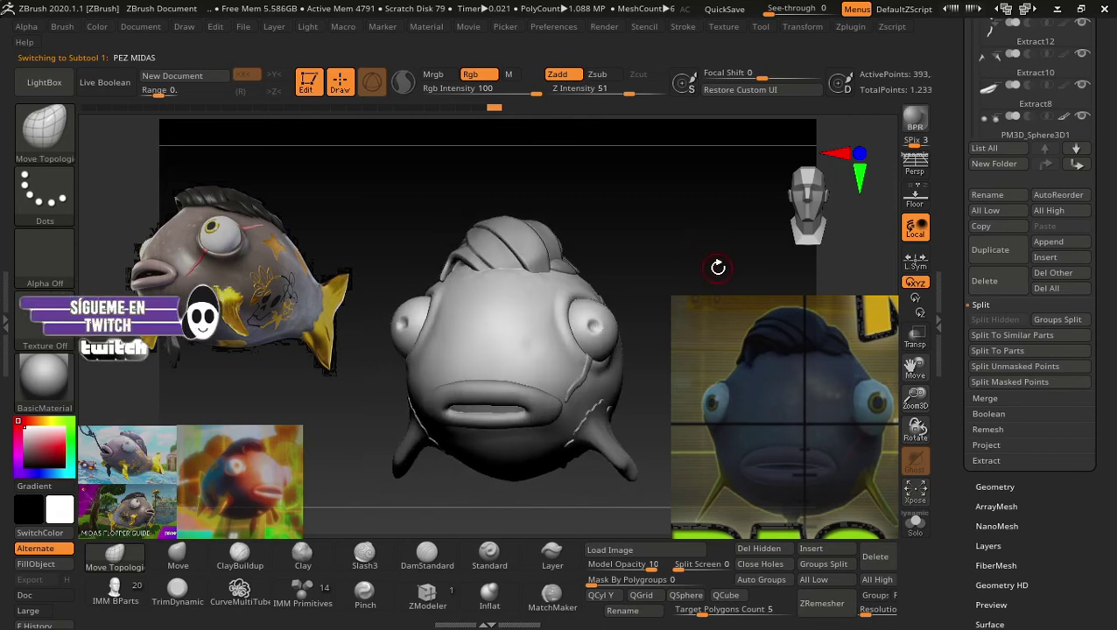
shift+drag(691, 258, 708, 259)
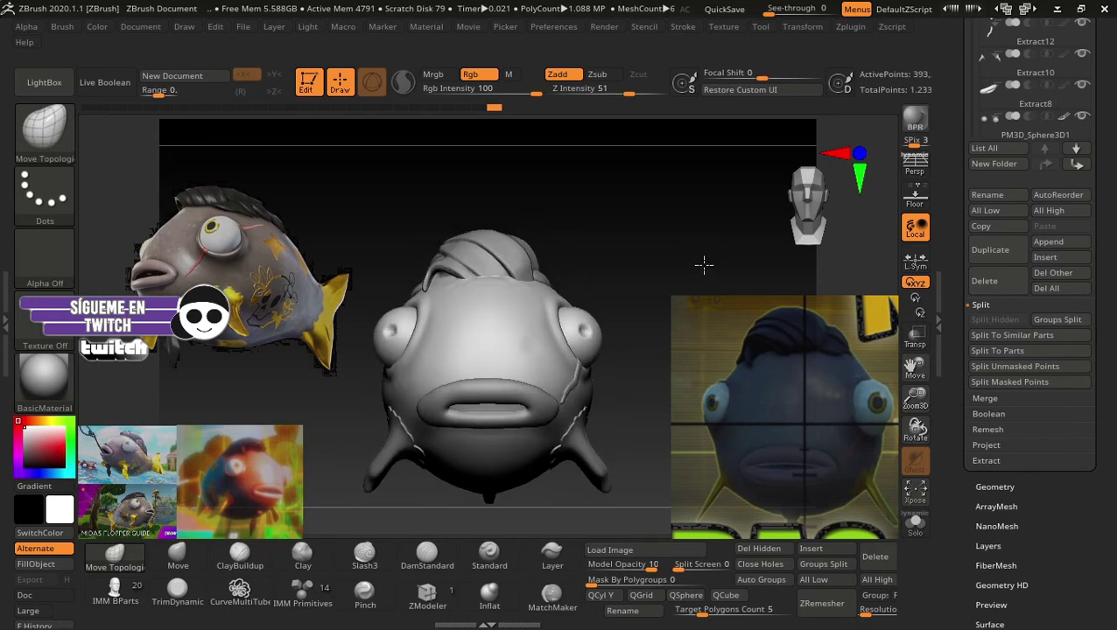
scroll(1114, 291, up, 3)
scroll(1114, 292, up, 2)
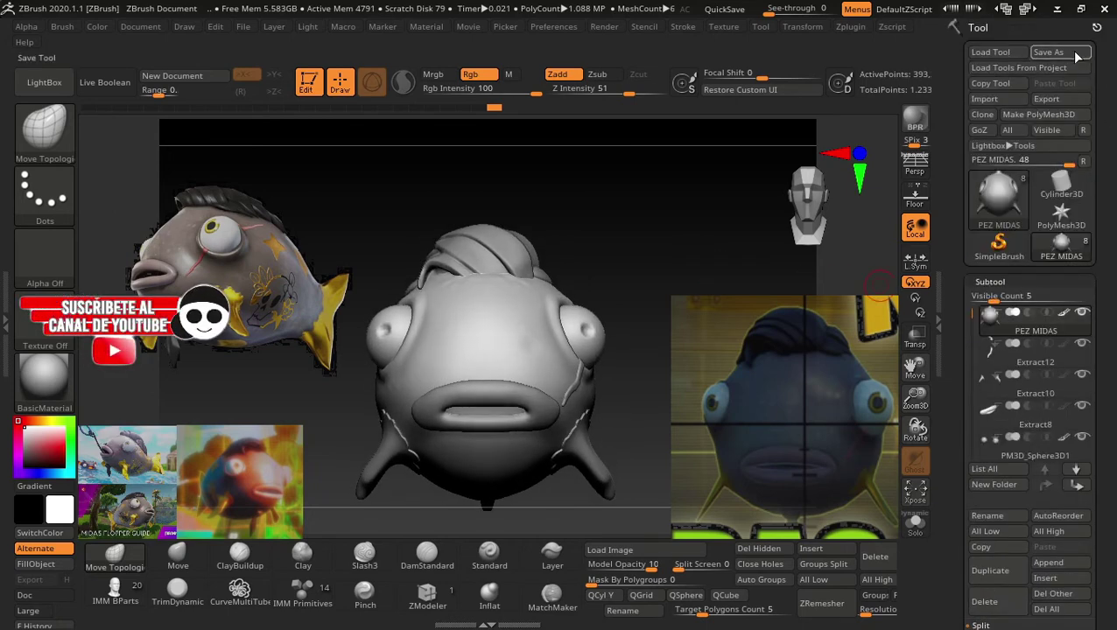